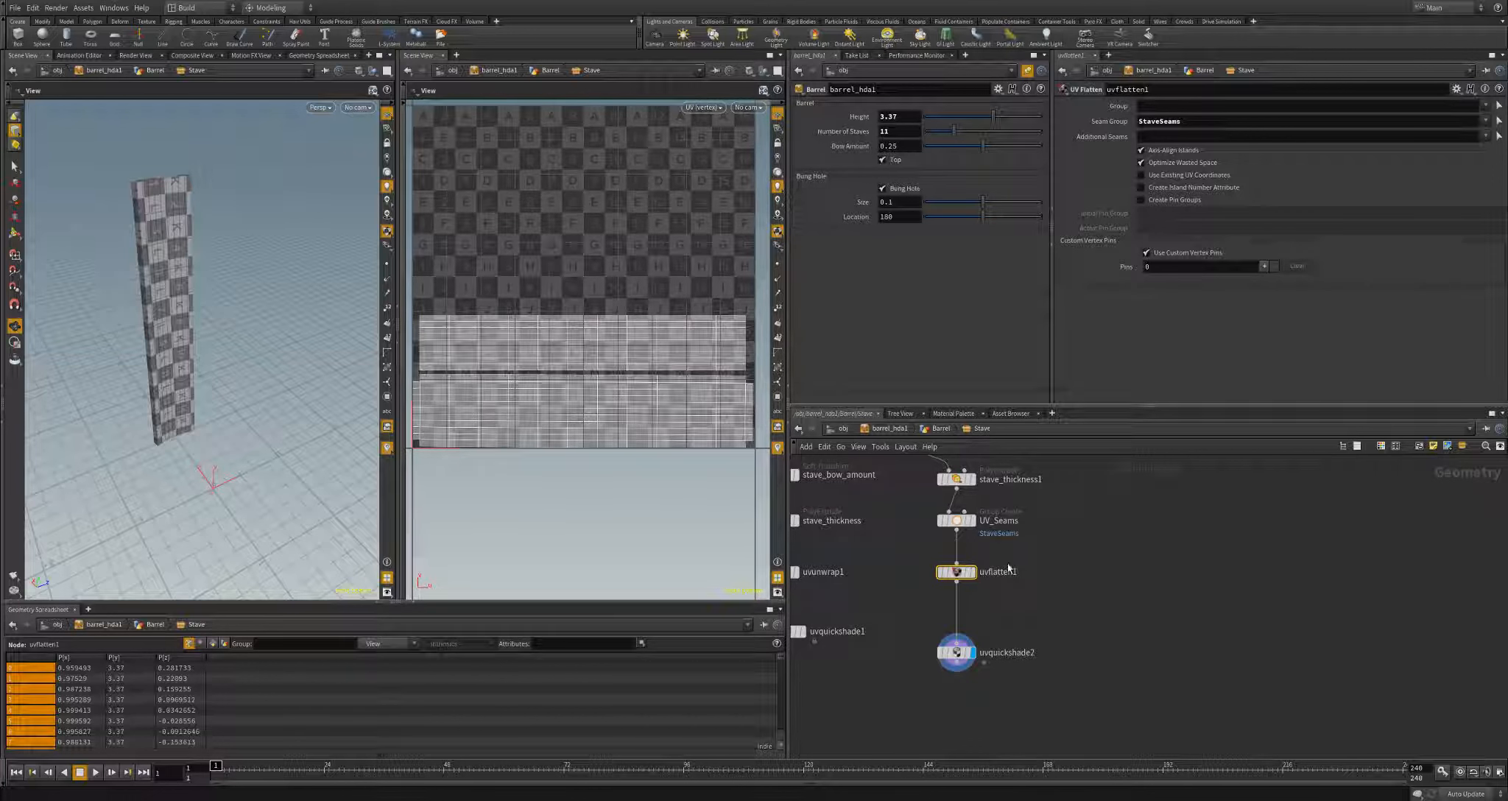
# - Insert a UV Layout node between uvflatten1 and uvquickshade2 and set its padding to 0
pyautogui.press('Tab')
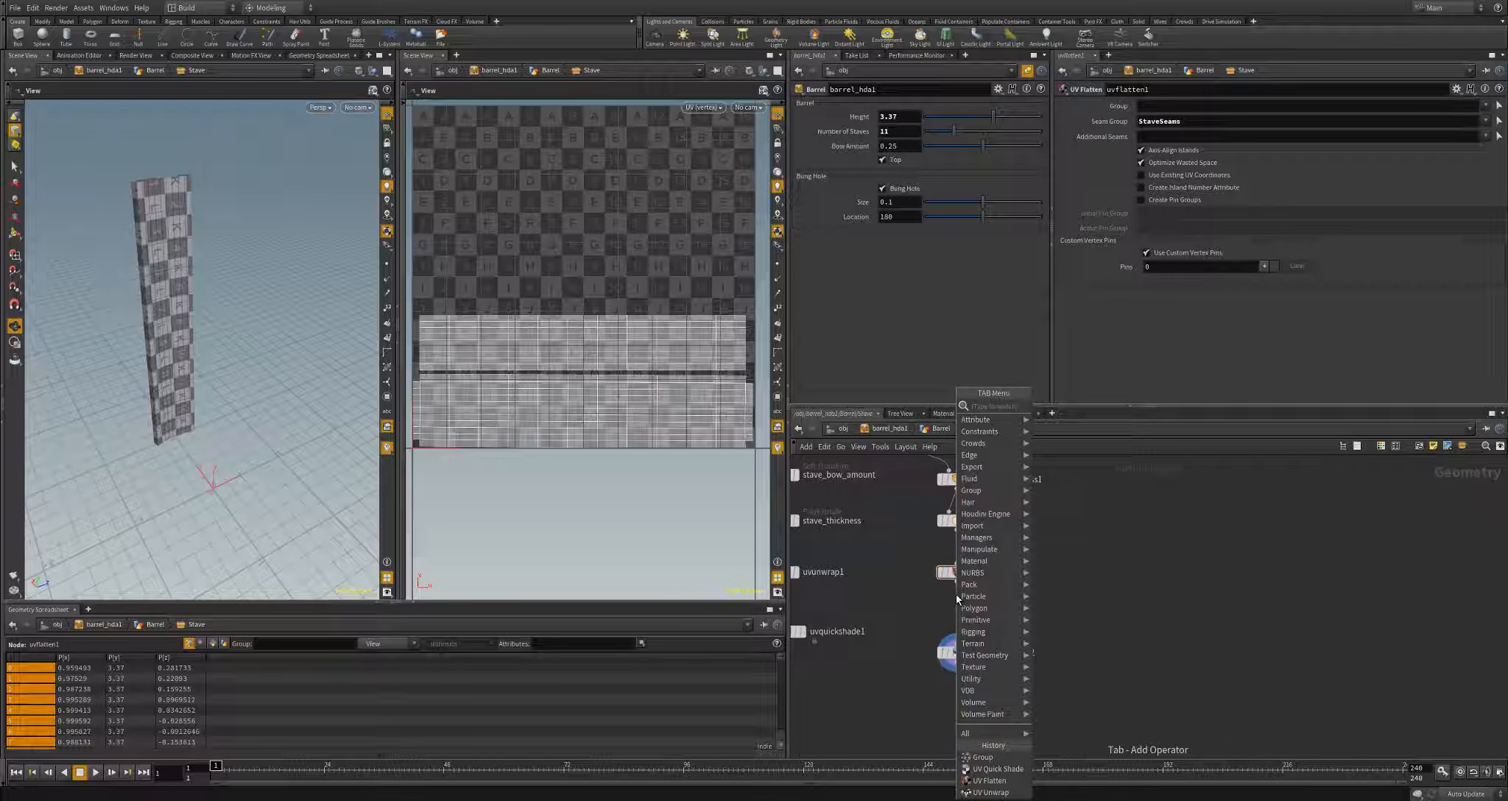
pyautogui.write('uvl')
pyautogui.press('Return')
pyautogui.click(957, 600)
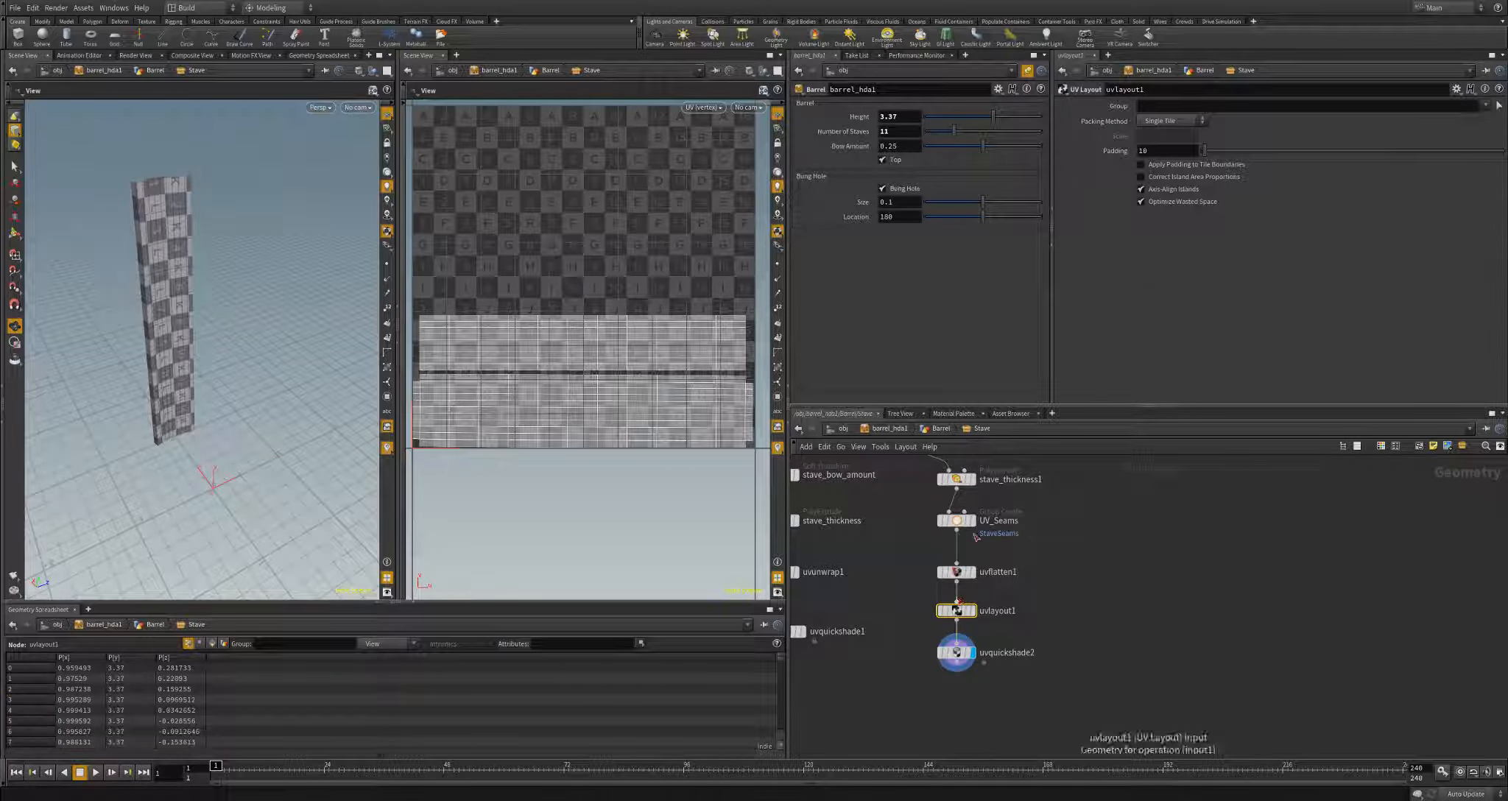
pyautogui.moveTo(1203, 151); pyautogui.dragTo(1194, 152)
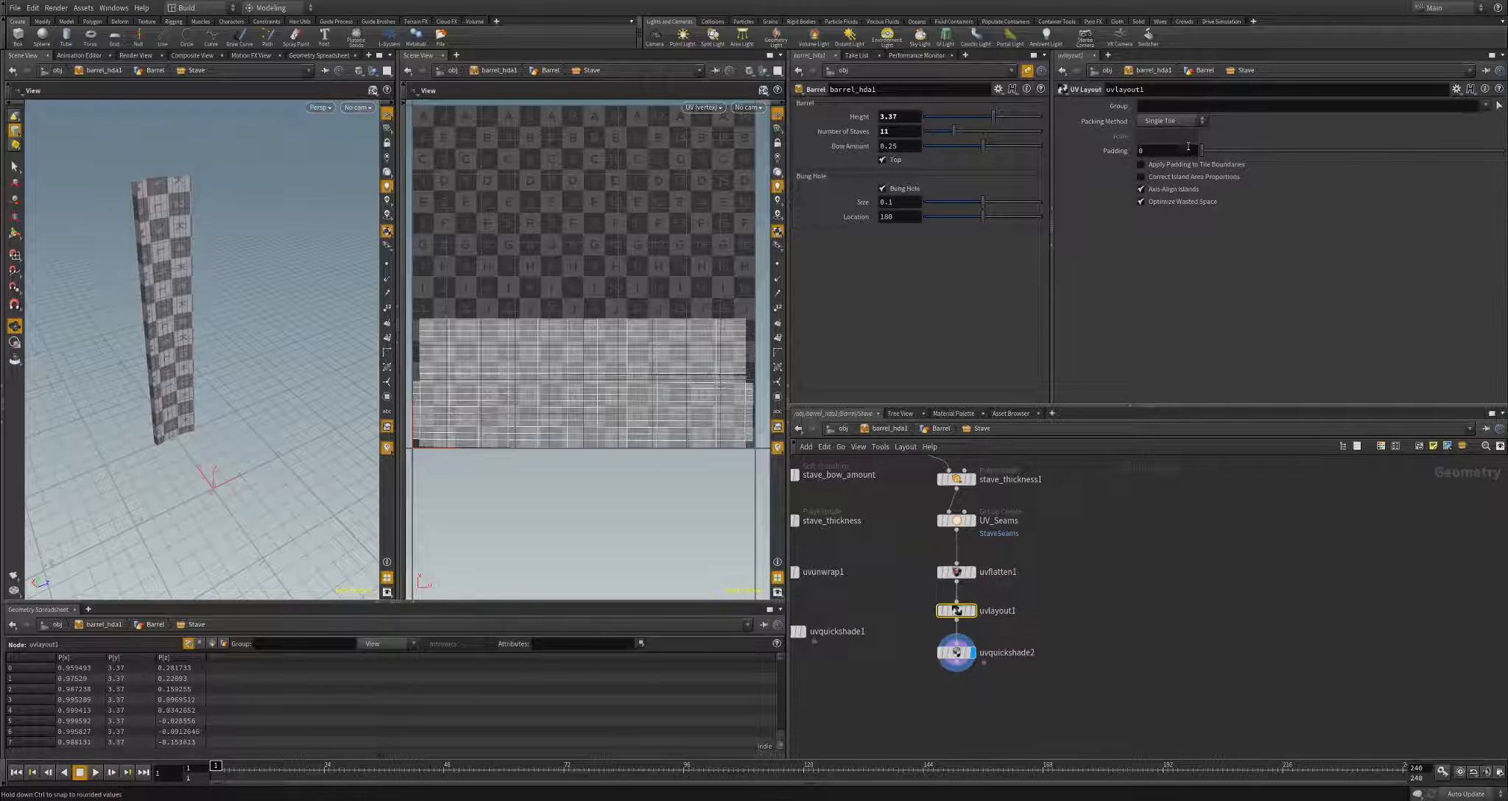
pyautogui.scroll(-2, 648, 380)
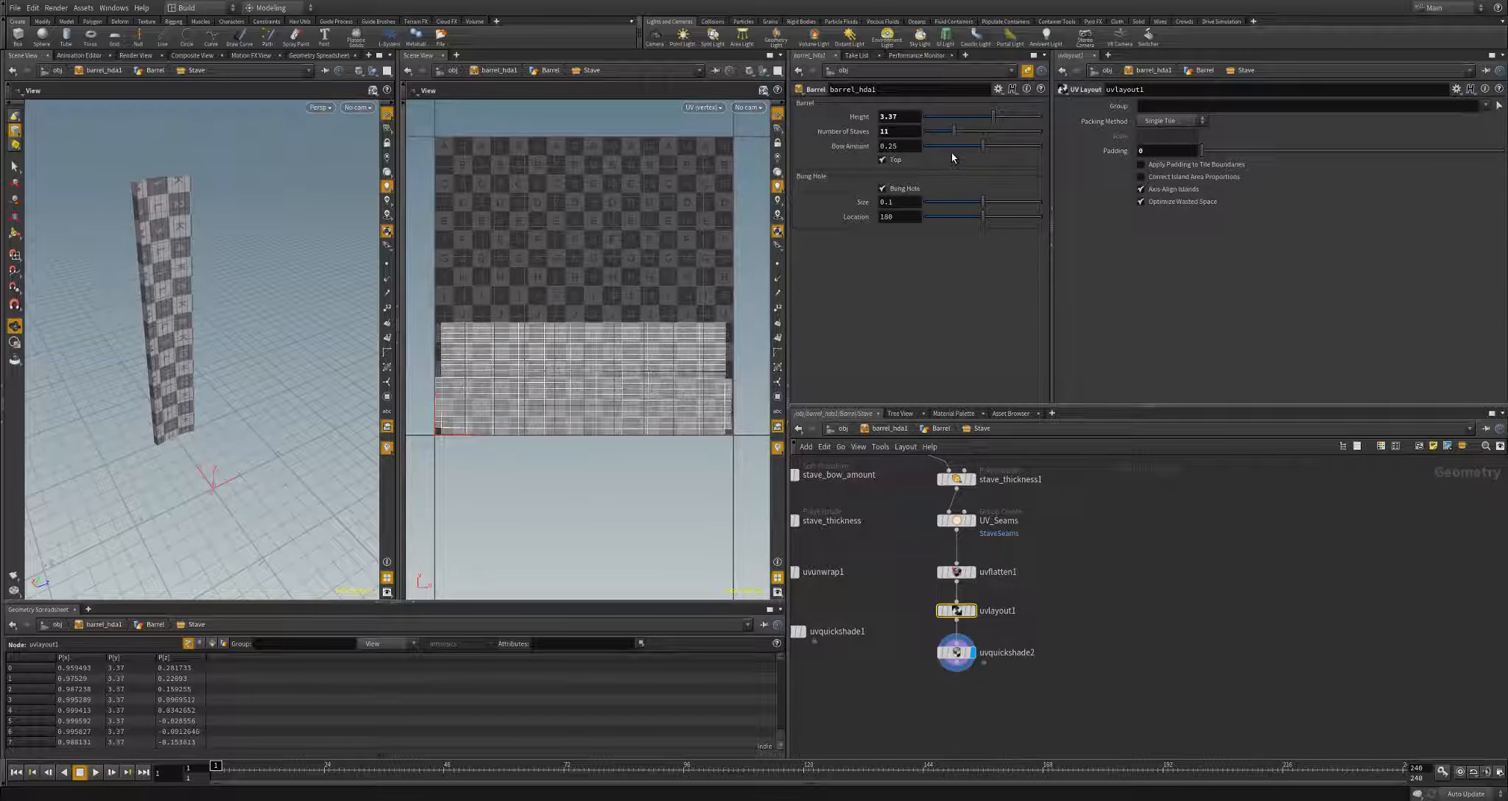
# - Vary the barrel's Number of Staves to test the UV layout, and restore its default of 10
pyautogui.moveTo(966, 131); pyautogui.dragTo(994, 192)
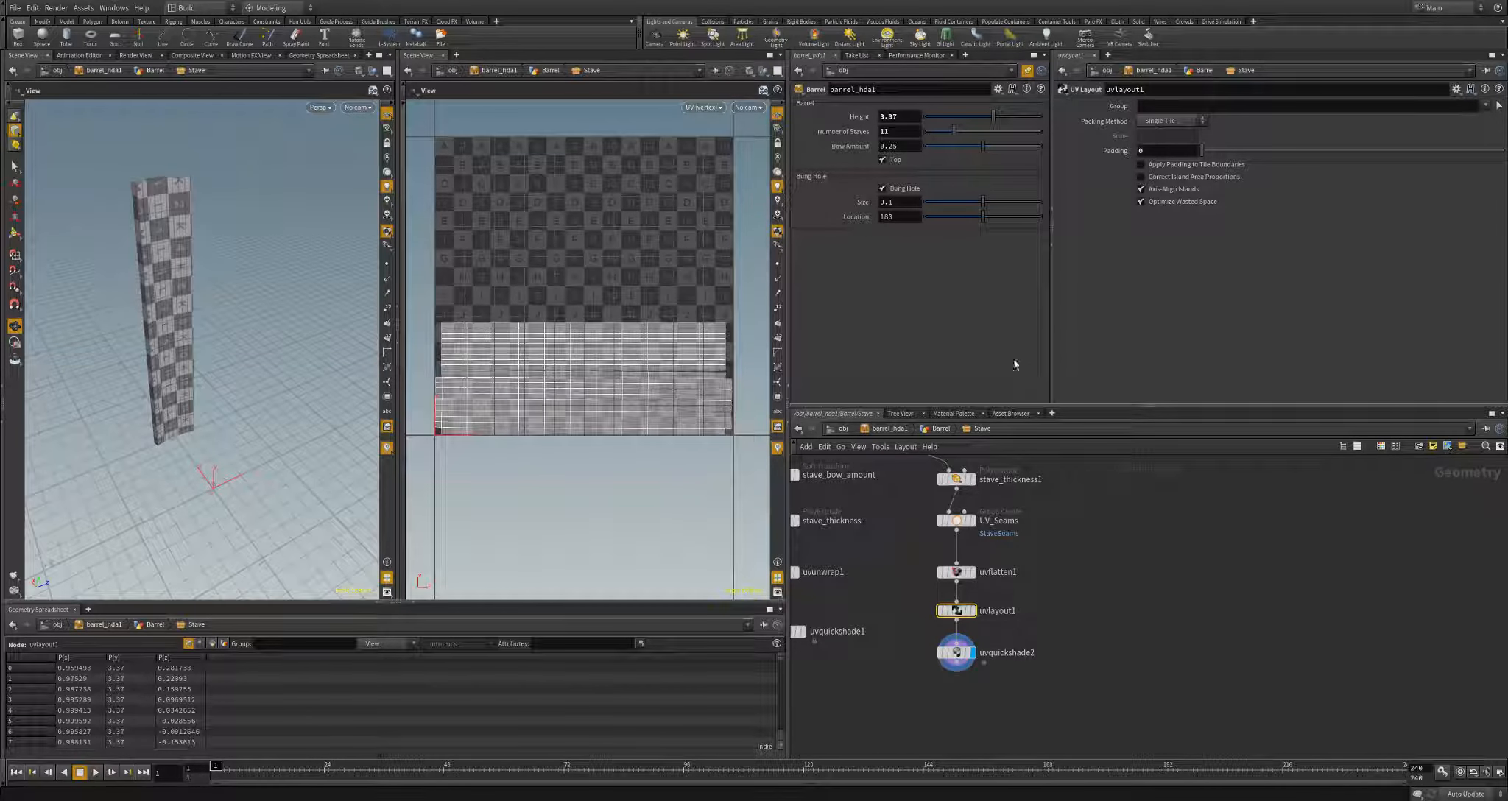
pyautogui.keyDown('ctrl'); pyautogui.middleClick(861, 131); pyautogui.keyUp('ctrl')
# - Insert a UV Transform node between uvlayout1 and uvquickshade2, align it in the chain, and set its Z rotation to -90
pyautogui.moveTo(1097, 579); pyautogui.dragTo(1101, 498, button='middle')
pyautogui.scroll(1, 1101, 497)
pyautogui.moveTo(935, 592); pyautogui.dragTo(936, 635)
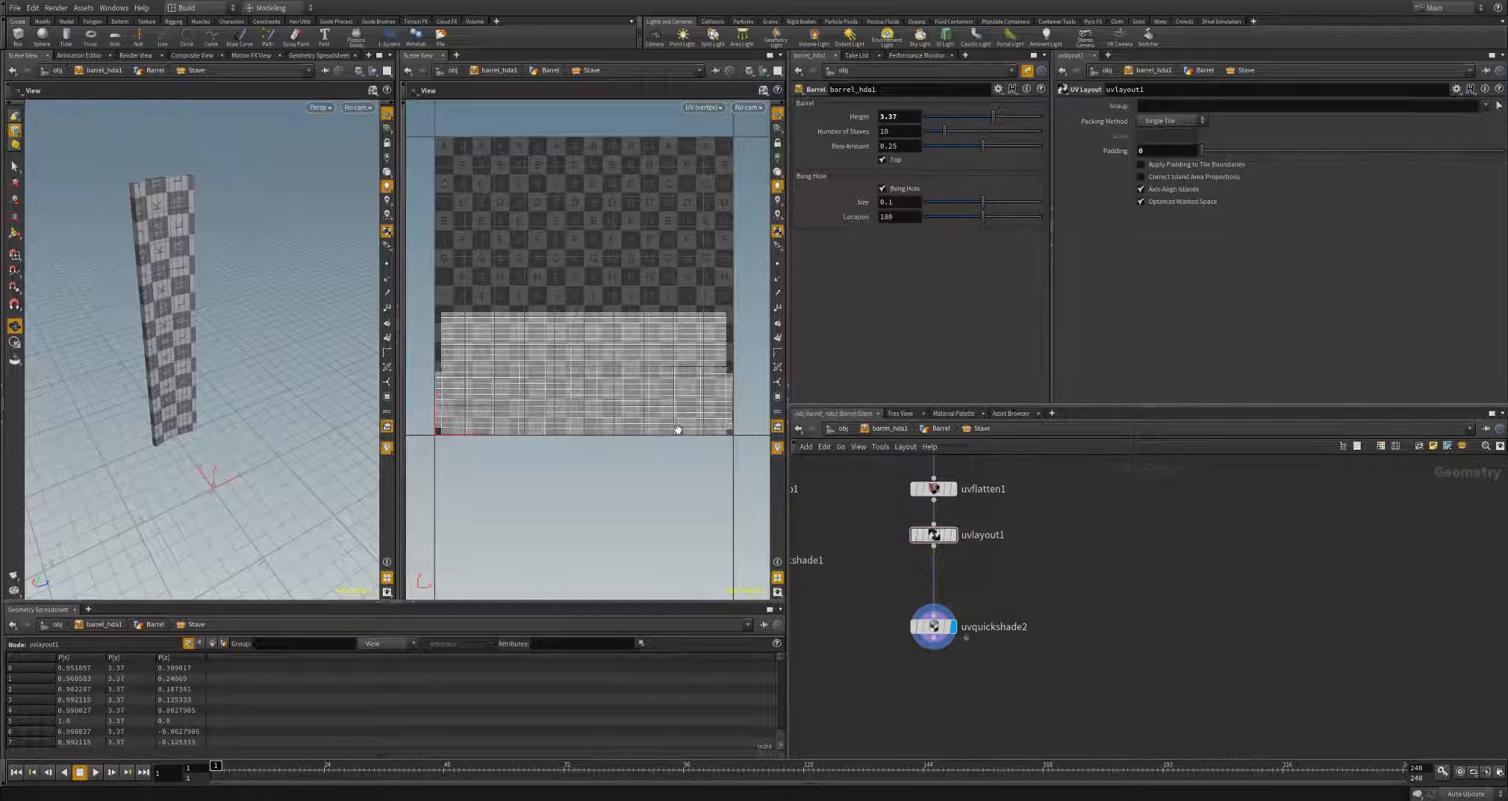
pyautogui.moveTo(621, 357); pyautogui.dragTo(628, 411, button='middle')
pyautogui.scroll(-1, 648, 429)
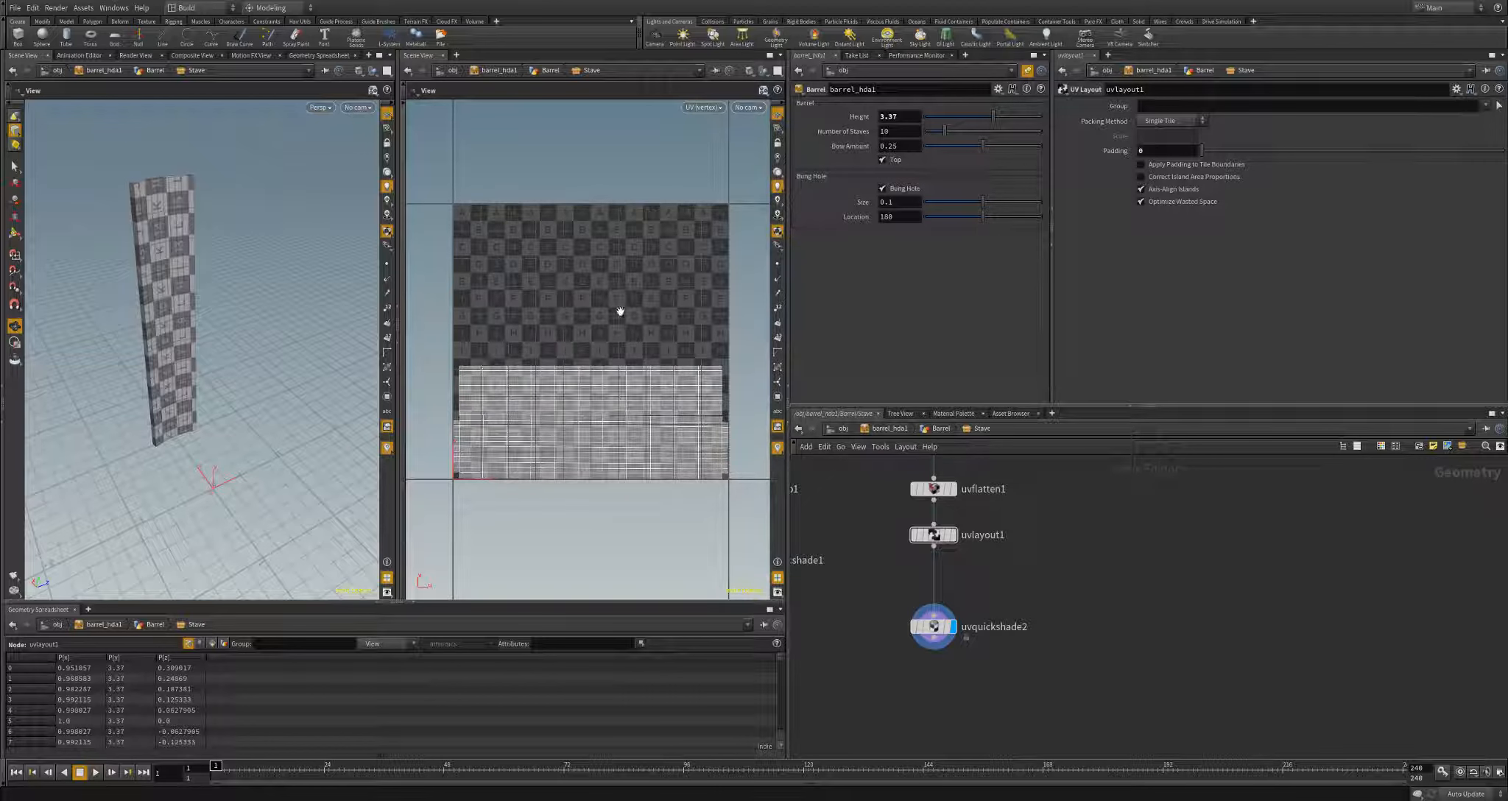
pyautogui.press('Tab')
pyautogui.write('Tr')
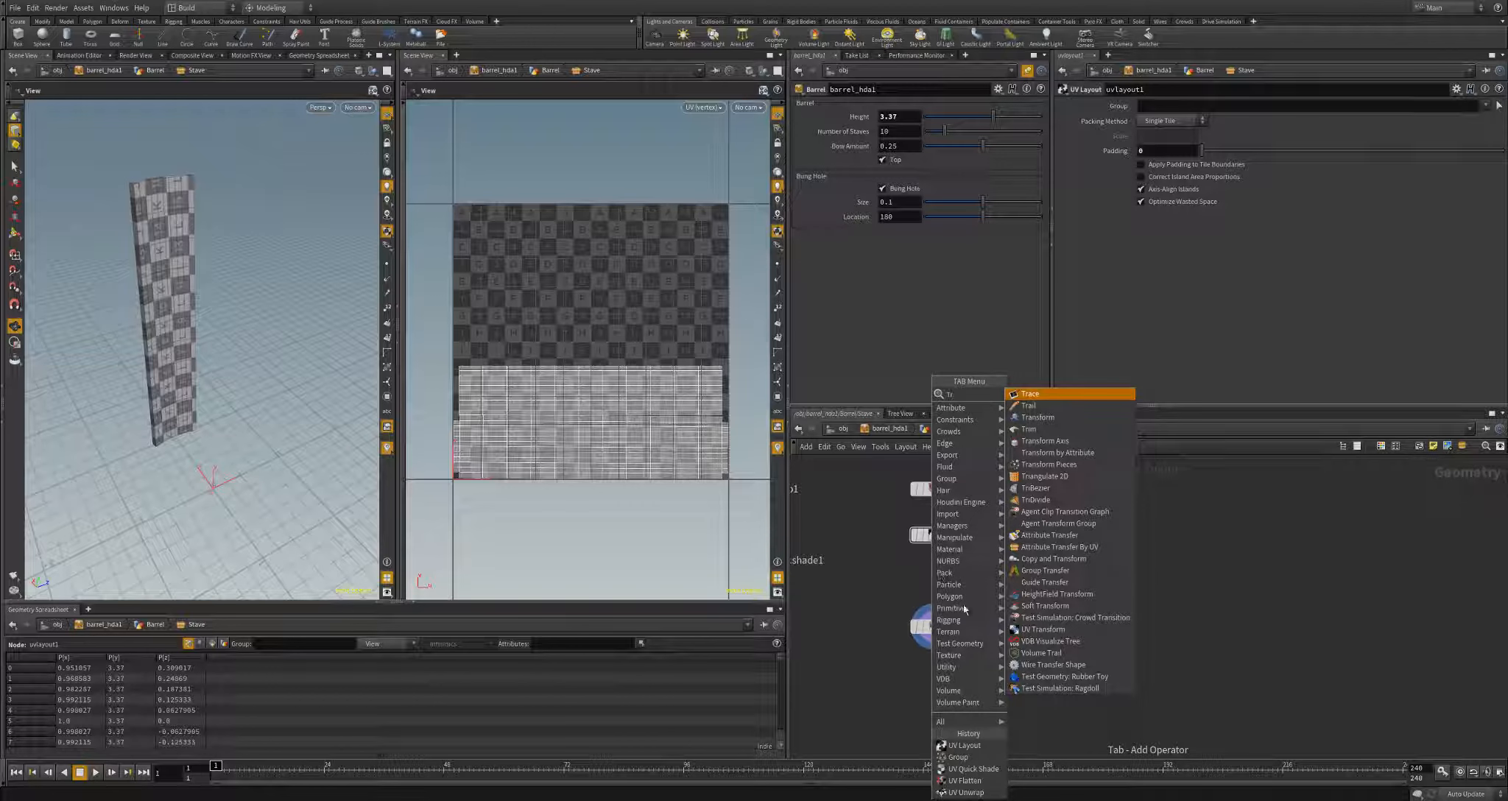
pyautogui.click(1042, 629)
pyautogui.click(950, 589)
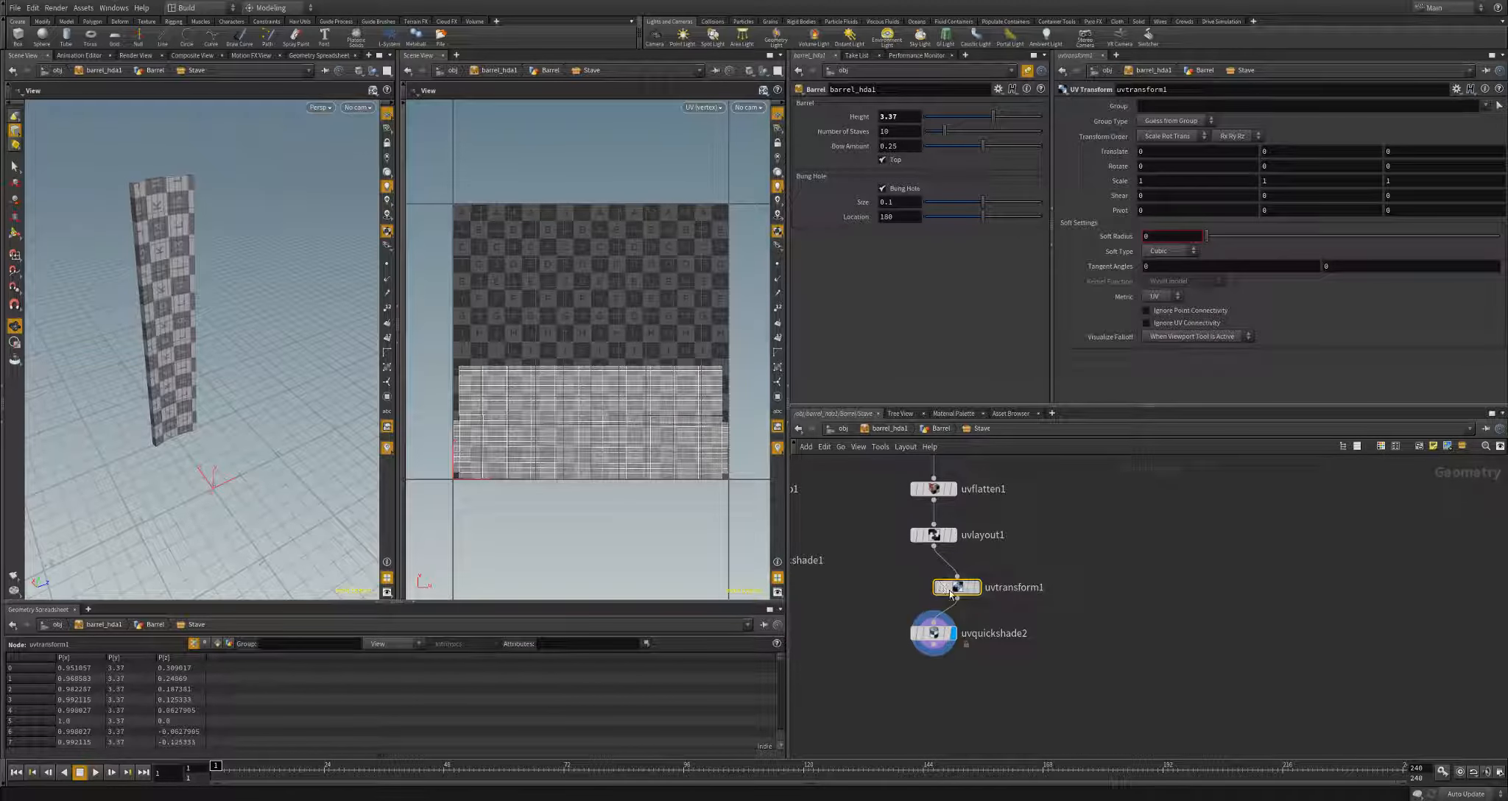
pyautogui.moveTo(951, 593); pyautogui.dragTo(928, 587)
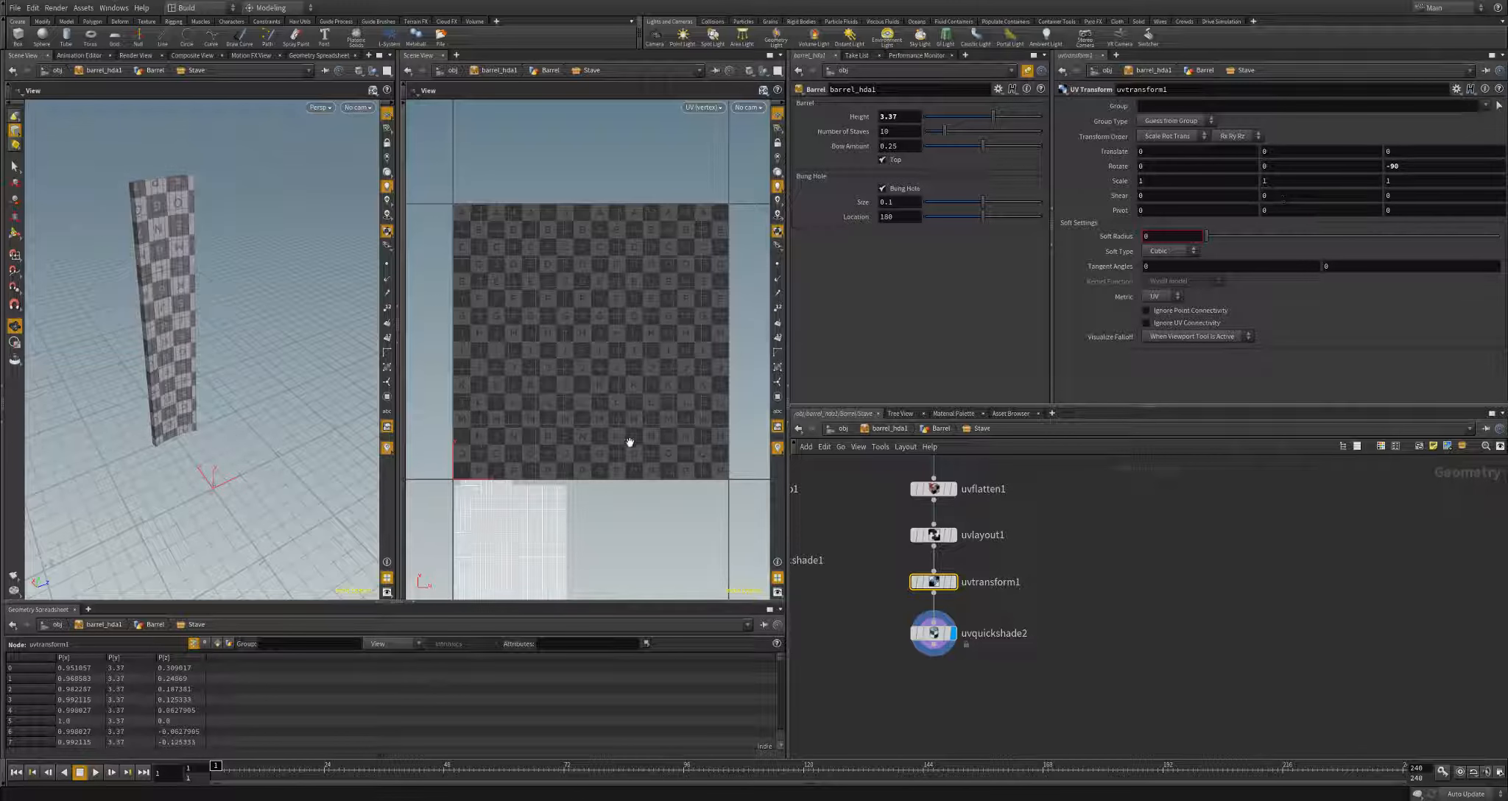
# - Set the X scale of uvtransform1 to -1 to flip the UVs into the texture tile
pyautogui.moveTo(630, 441); pyautogui.dragTo(582, 475, button='right')
pyautogui.moveTo(627, 478); pyautogui.dragTo(623, 407, button='middle')
pyautogui.moveTo(624, 407); pyautogui.dragTo(596, 384, button='right')
pyautogui.moveTo(595, 360); pyautogui.dragTo(593, 383, button='middle')
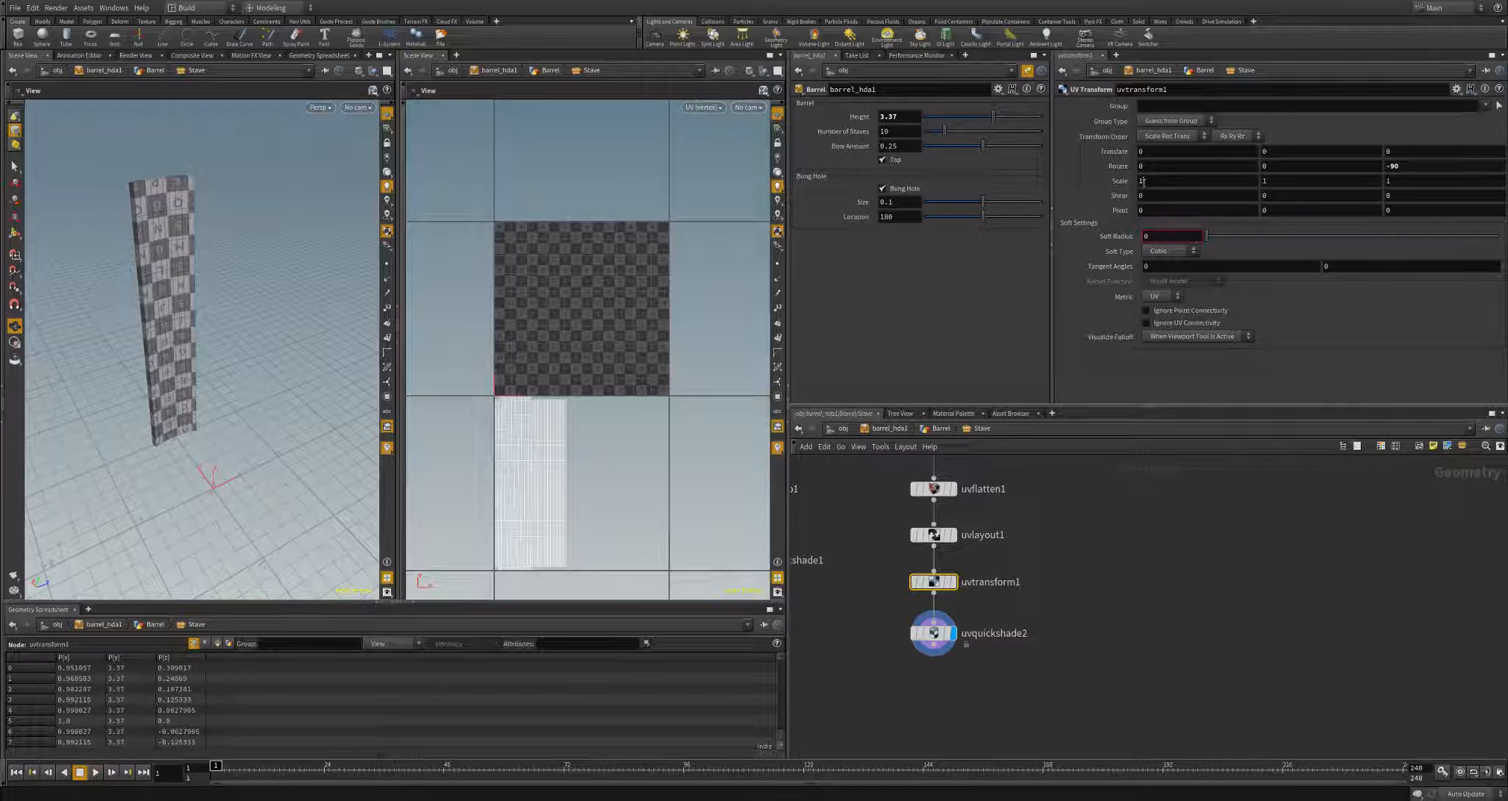
pyautogui.write('-1')
pyautogui.press('Return')
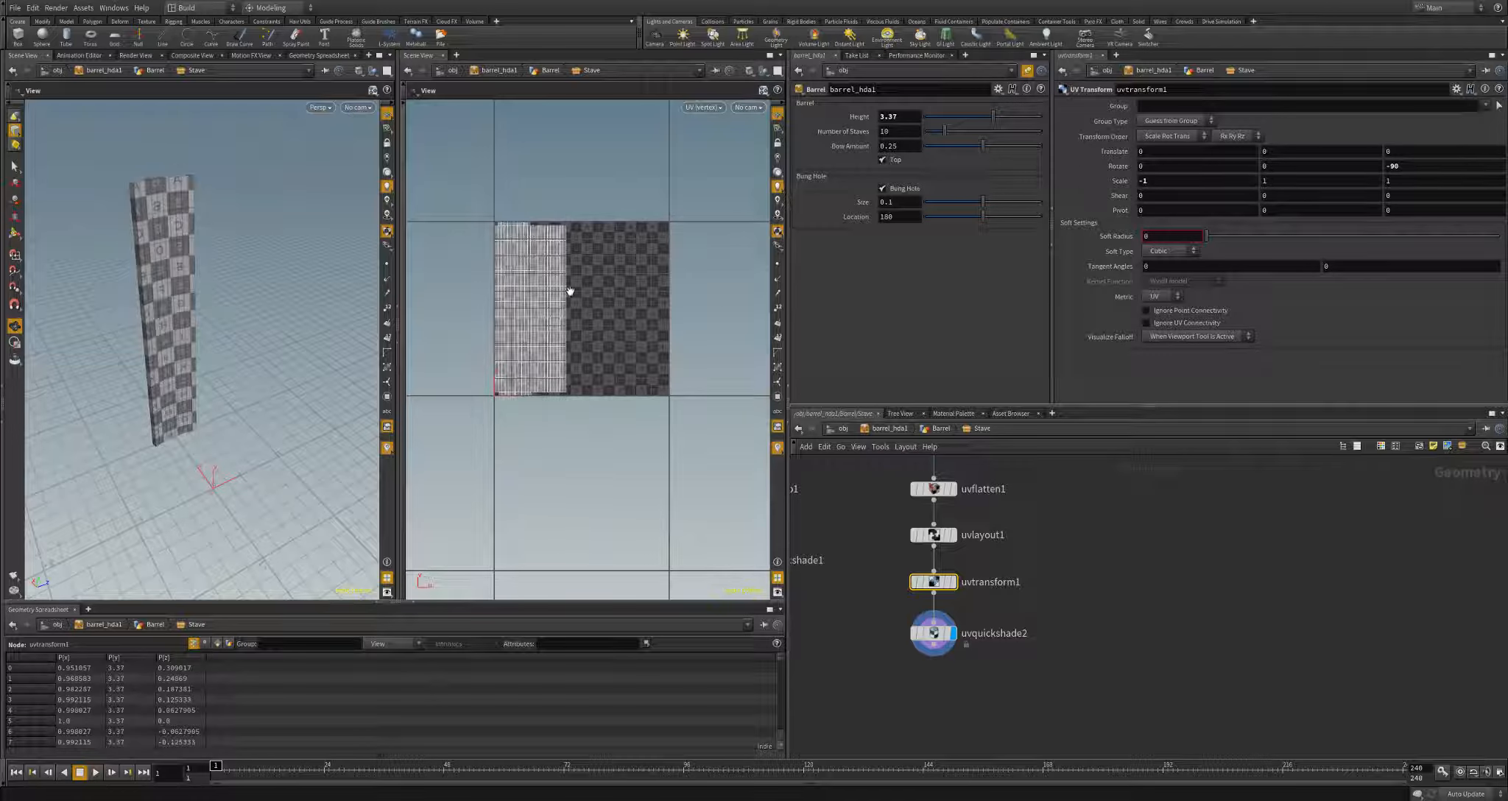
pyautogui.moveTo(516, 279); pyautogui.dragTo(607, 236, button='right')
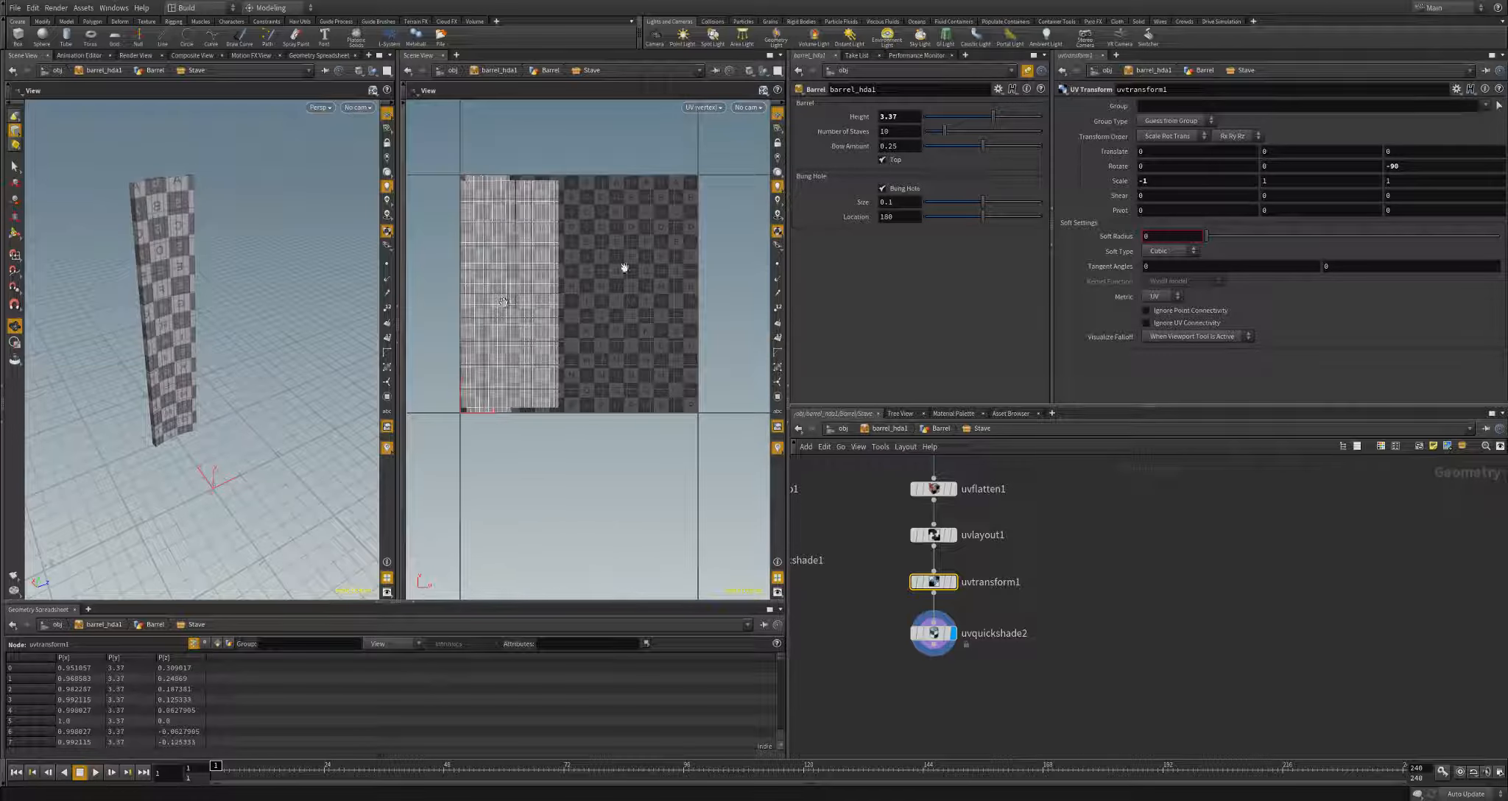
pyautogui.moveTo(564, 240); pyautogui.dragTo(562, 274, button='middle')
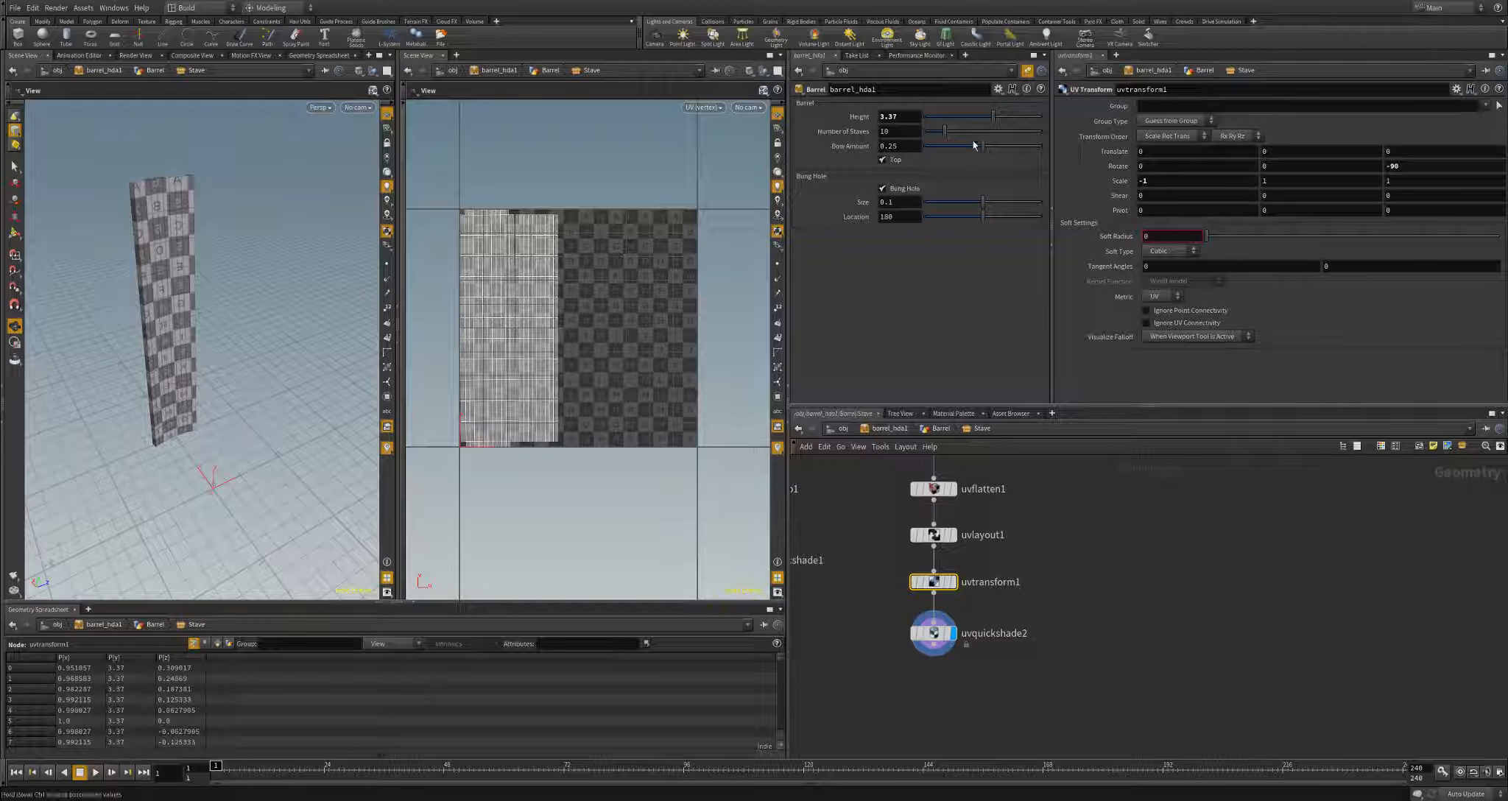
# - Try different stave counts on the barrel and undo the changes
pyautogui.moveTo(952, 135); pyautogui.dragTo(994, 148)
pyautogui.hotkey('ctrl', 'z')
pyautogui.hotkey('ctrl', 'z')
pyautogui.hotkey('ctrl', 'z')
# - Lower the barrel's Height to 2.9 while viewing the stave from the front
pyautogui.moveTo(202, 327); pyautogui.dragTo(216, 388)
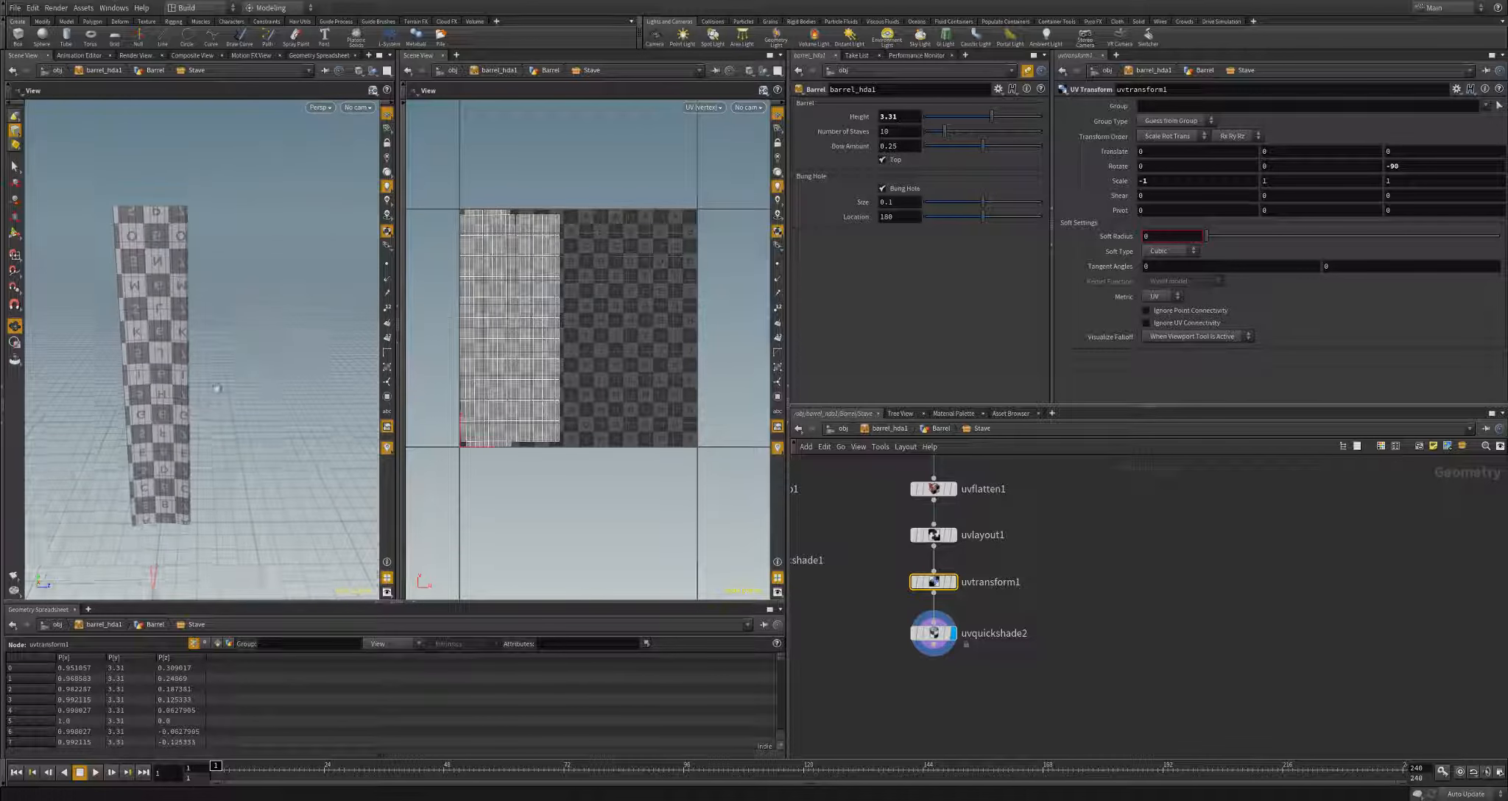
pyautogui.moveTo(273, 367); pyautogui.dragTo(221, 357, button='right')
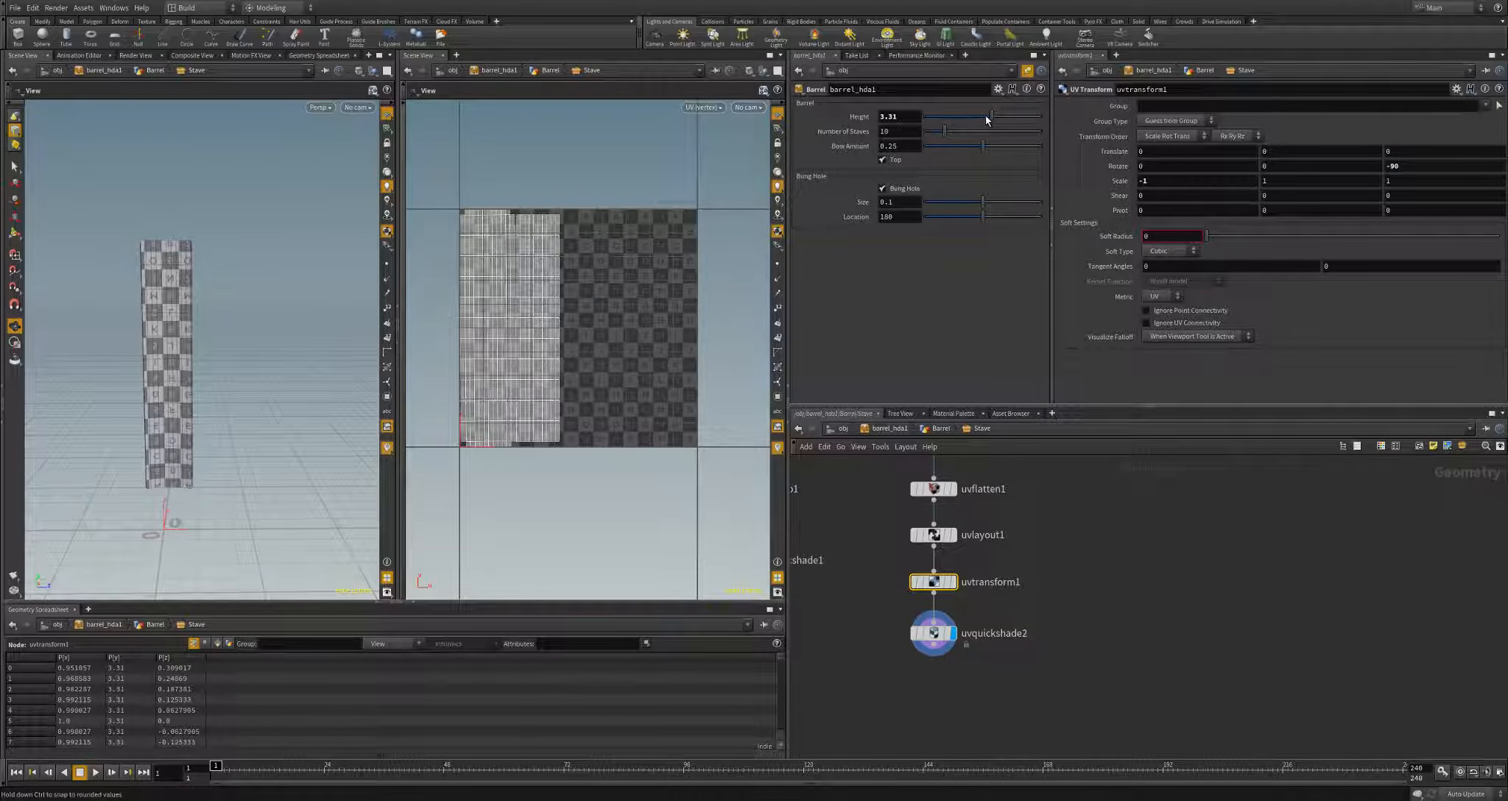
pyautogui.moveTo(985, 115)
pyautogui.mouseDown()
pyautogui.moveTo(936, 119)
pyautogui.moveTo(1034, 131)
pyautogui.moveTo(944, 116)
pyautogui.moveTo(979, 125)
pyautogui.mouseUp()
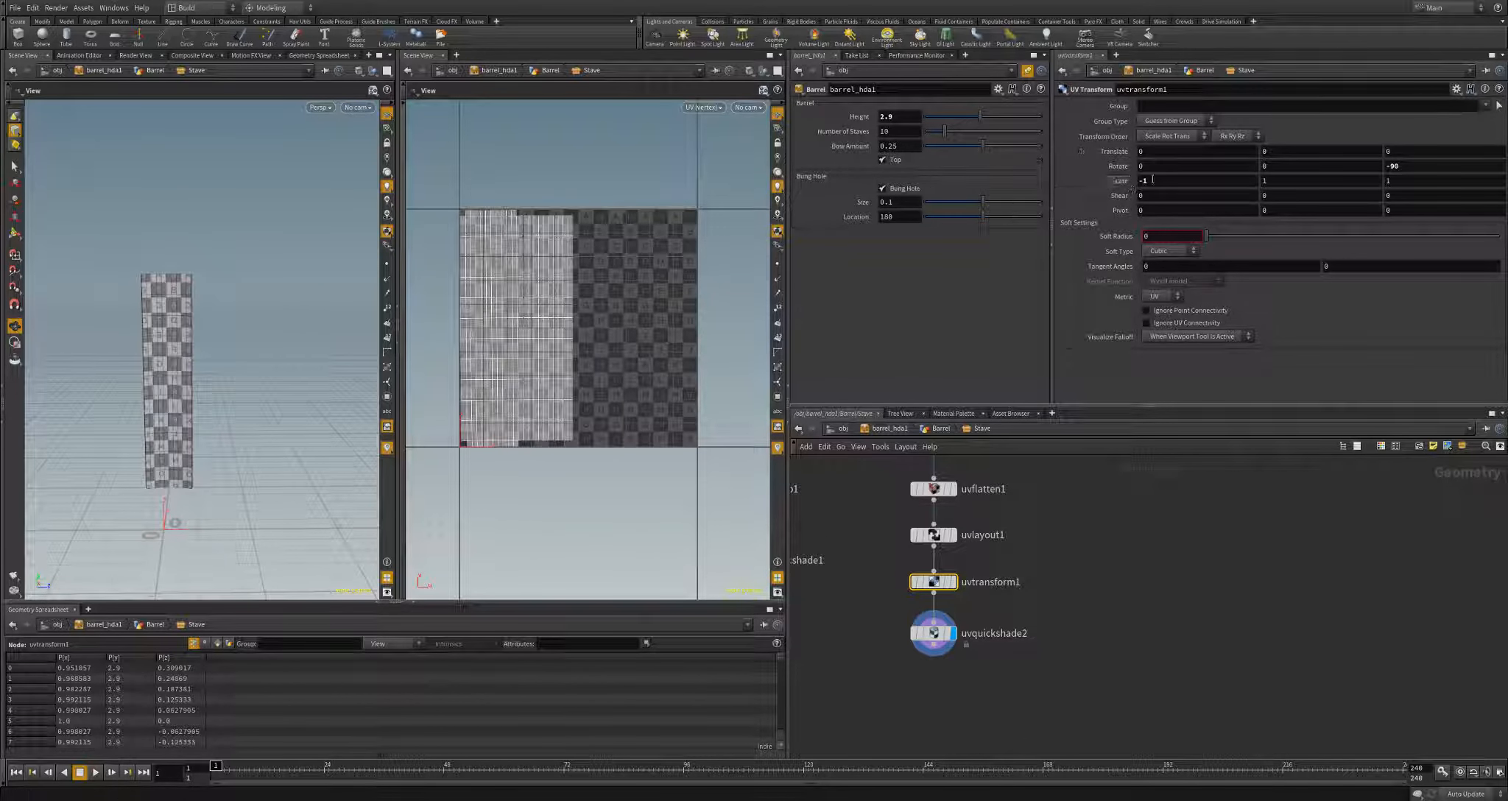
# - Try an X scale of -0.9 on uvtransform1 and lower the barrel's Height to 1.71
pyautogui.moveTo(1171, 184); pyautogui.dragTo(1133, 173, button='middle')
pyautogui.moveTo(107, 293); pyautogui.dragTo(202, 340, button='right')
pyautogui.moveTo(202, 341); pyautogui.dragTo(234, 305, button='middle')
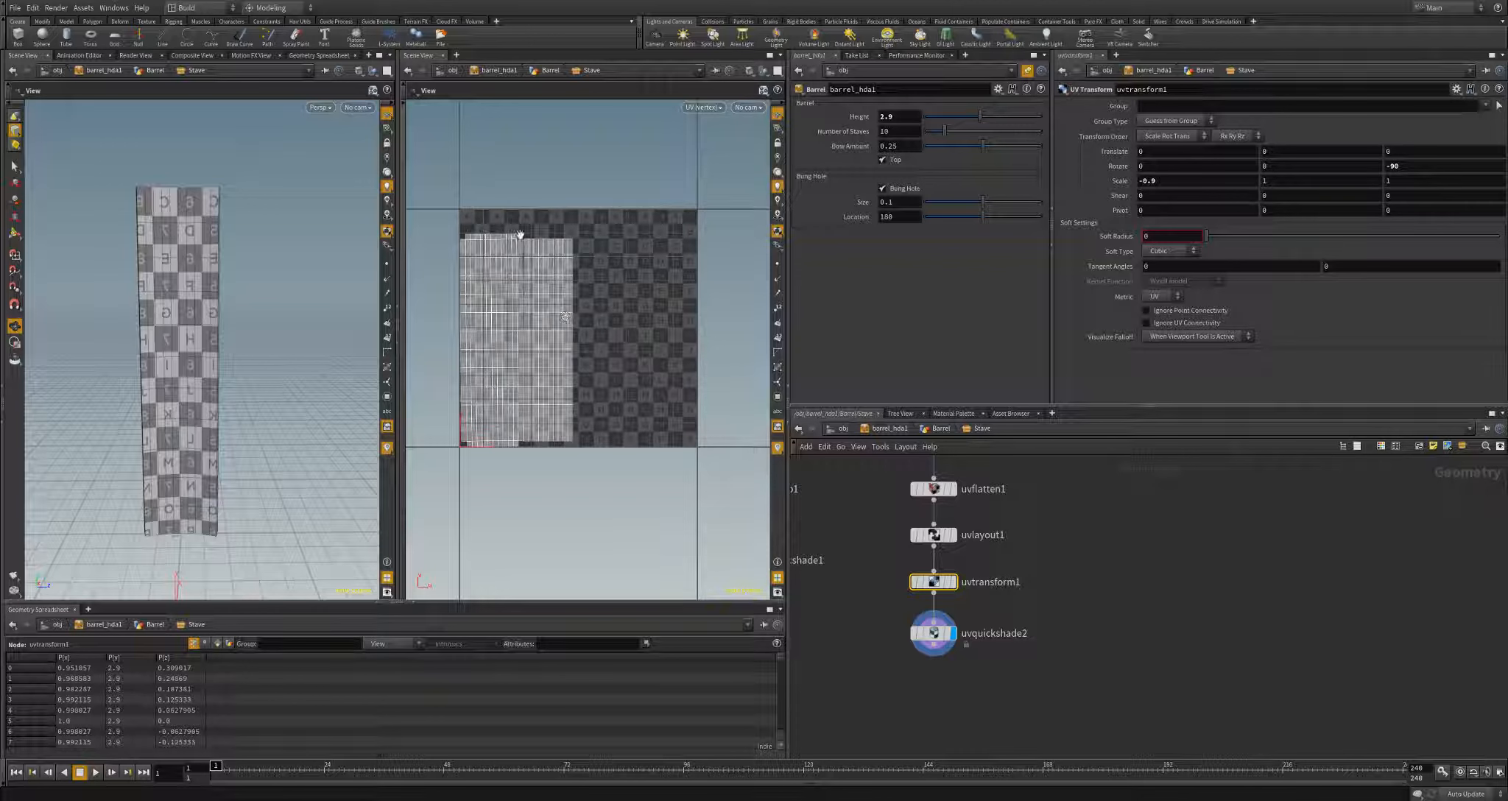
pyautogui.moveTo(957, 117); pyautogui.dragTo(943, 117)
# - Drive the X scale of uvtransform1 from the barrel's height with the expression -fit(ch("../../../height"), 1, 5, 0.5, 1)
pyautogui.rightClick(858, 116)
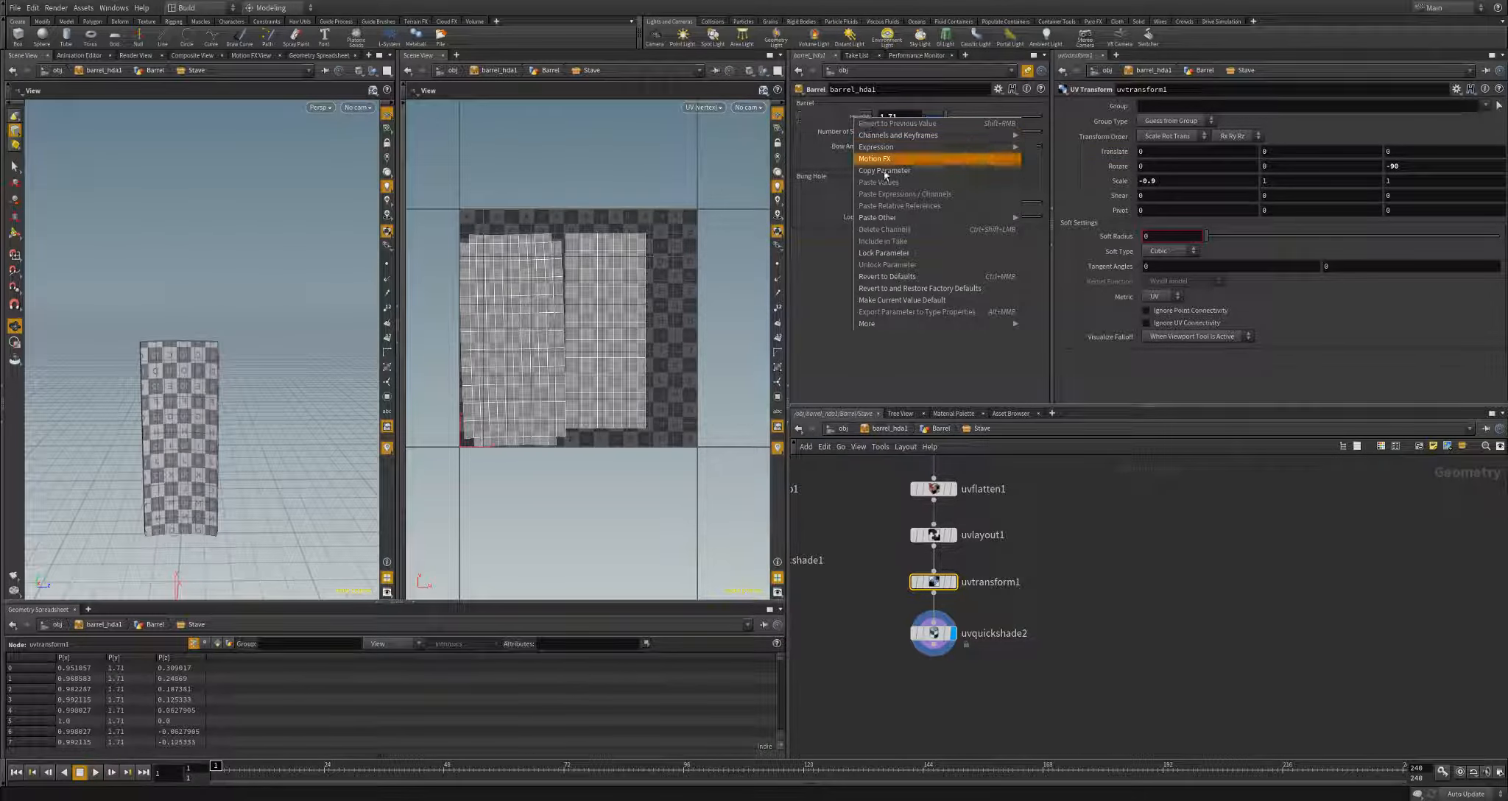
pyautogui.click(886, 168)
pyautogui.click(1147, 180)
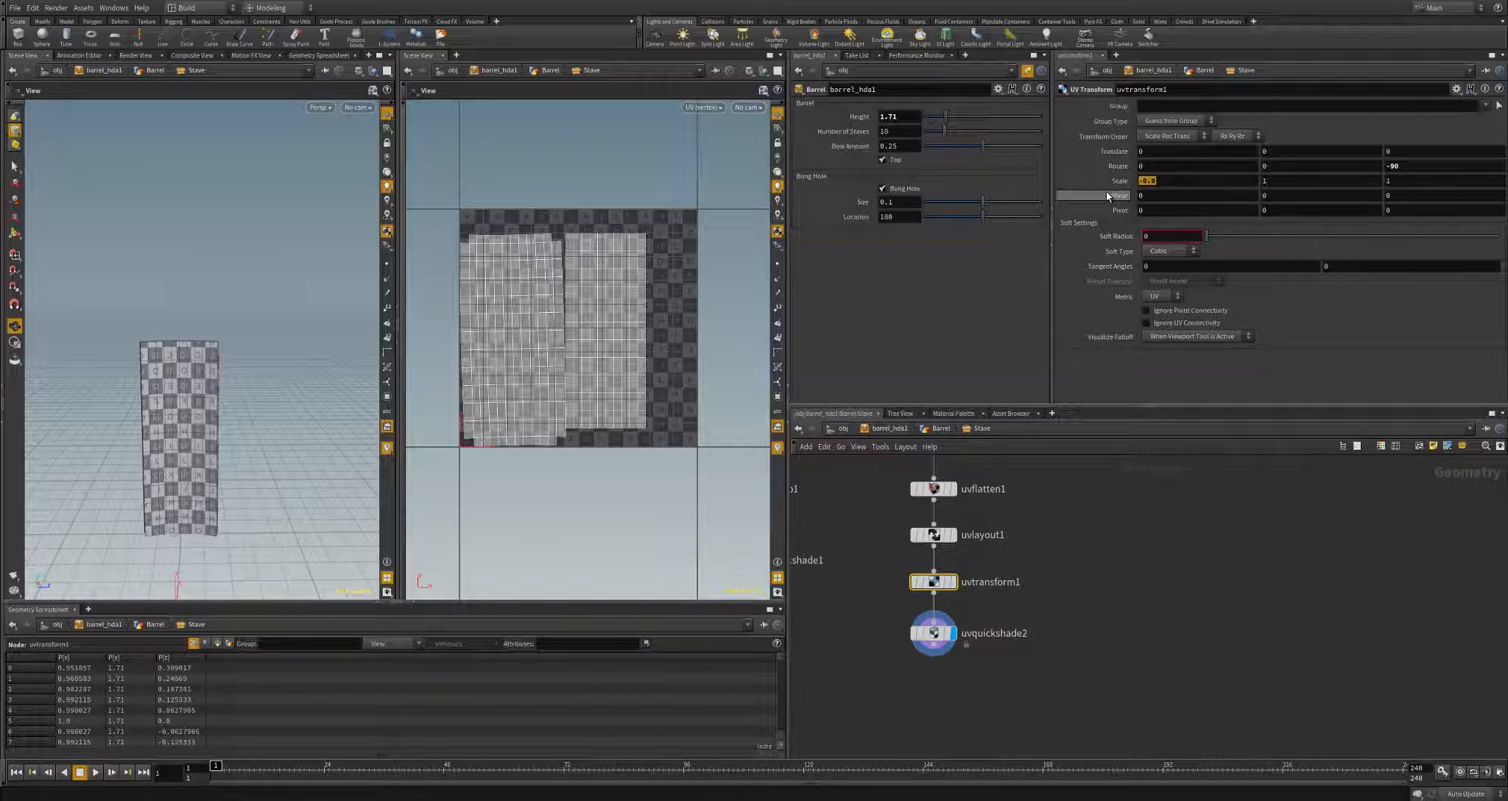
pyautogui.write('-fit(')
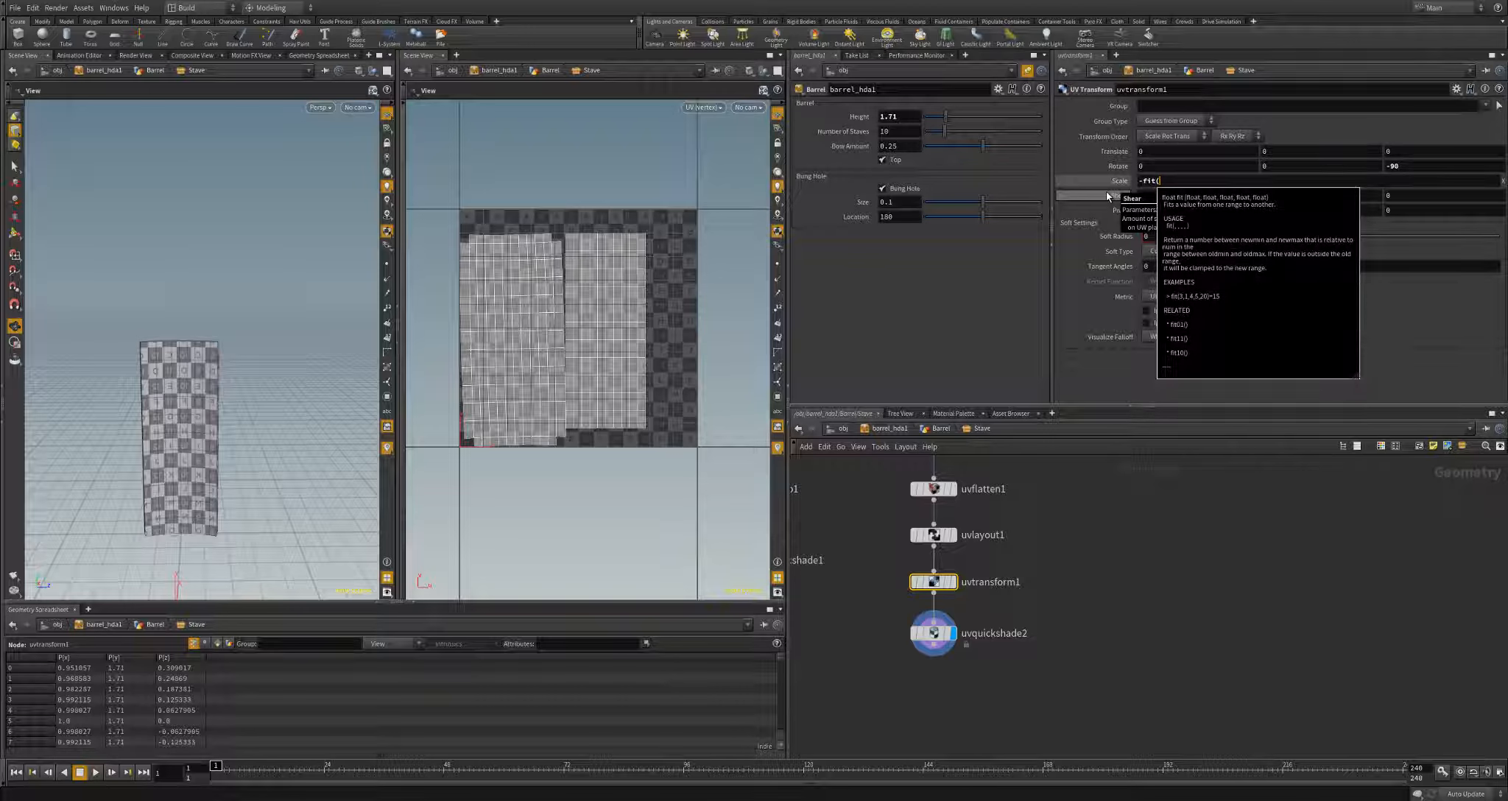
pyautogui.write('ch("../../../height"), 1, 5, 0')
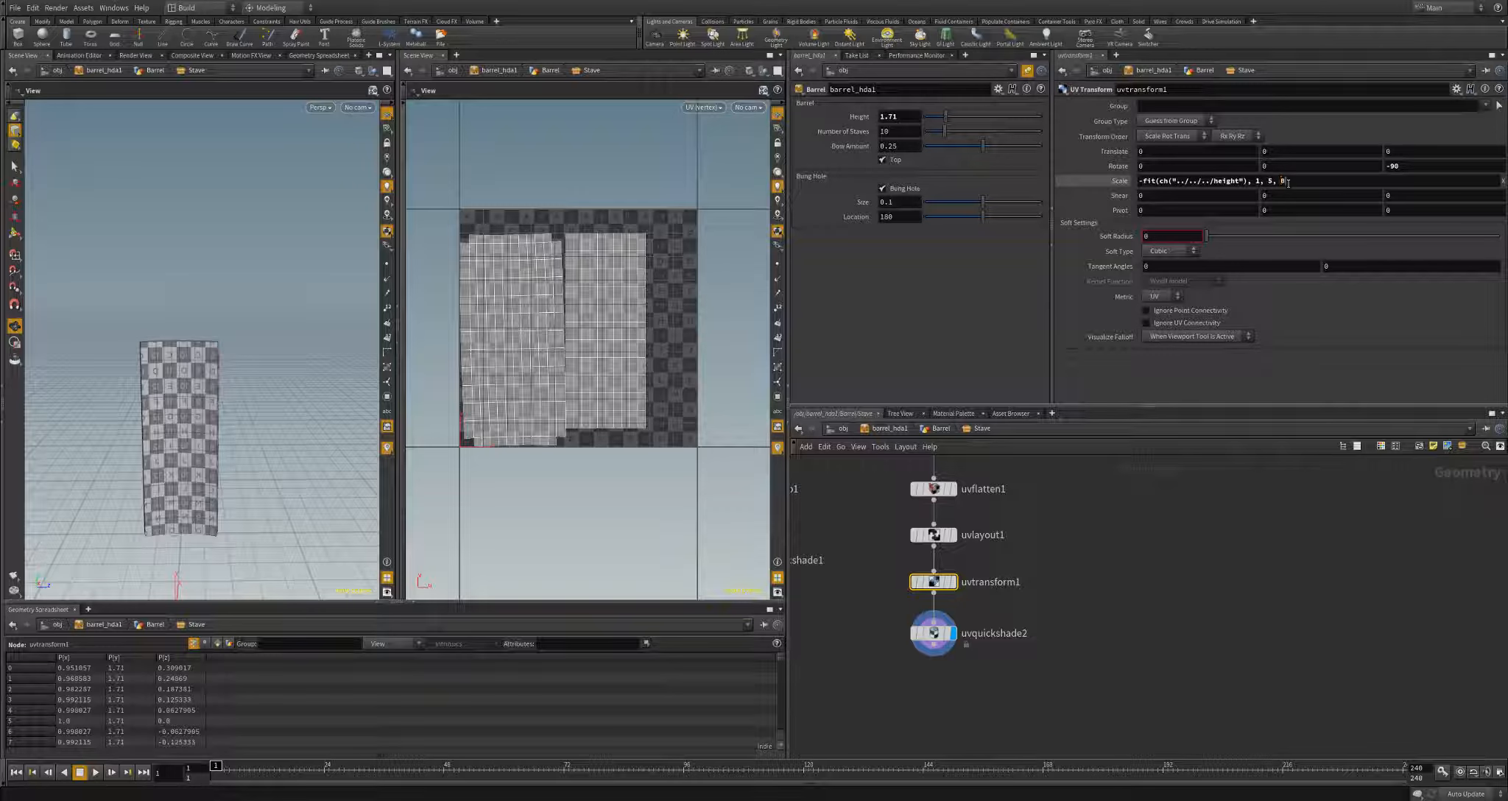
pyautogui.write('.')
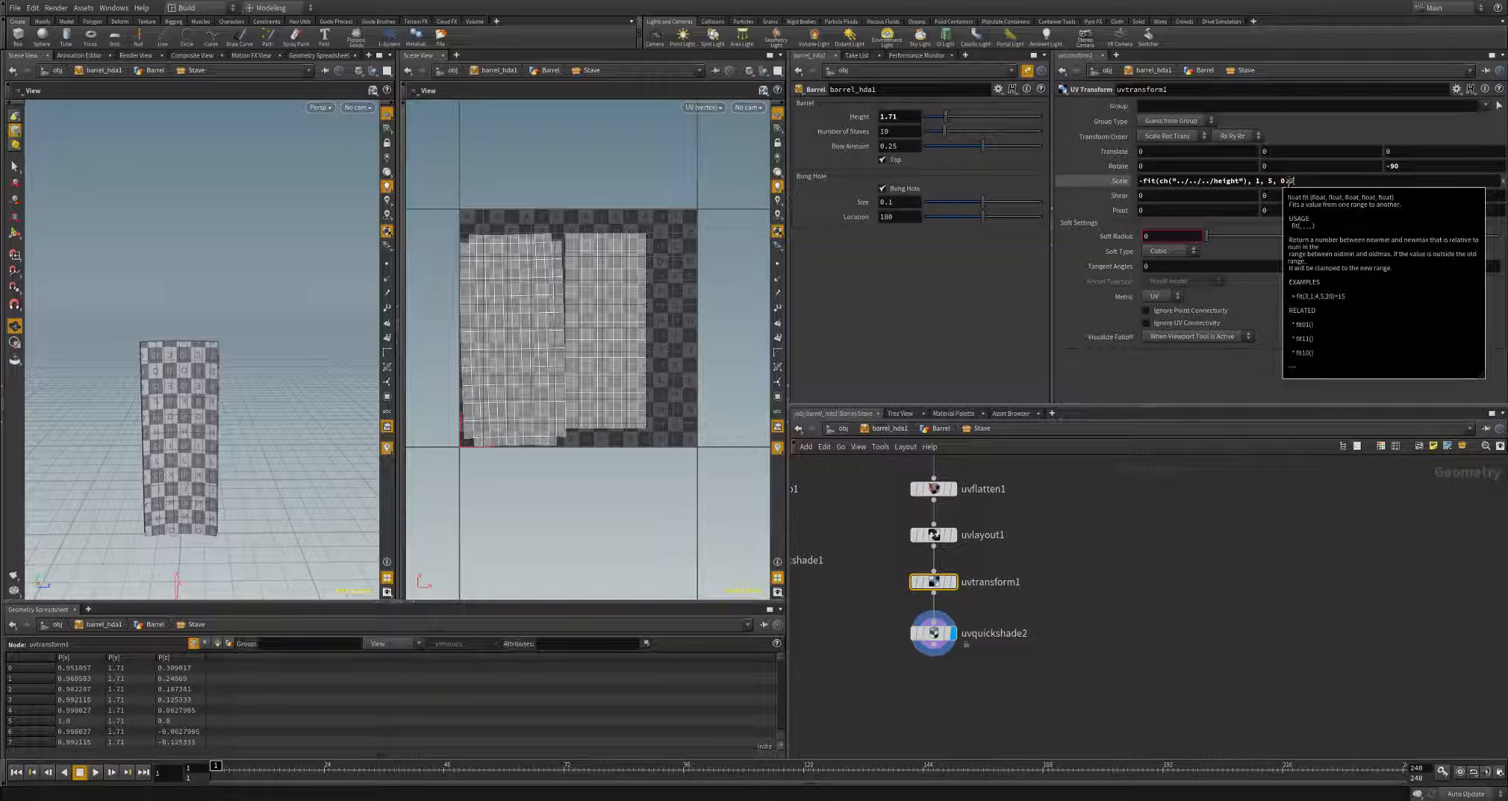
pyautogui.write('5, 1)')
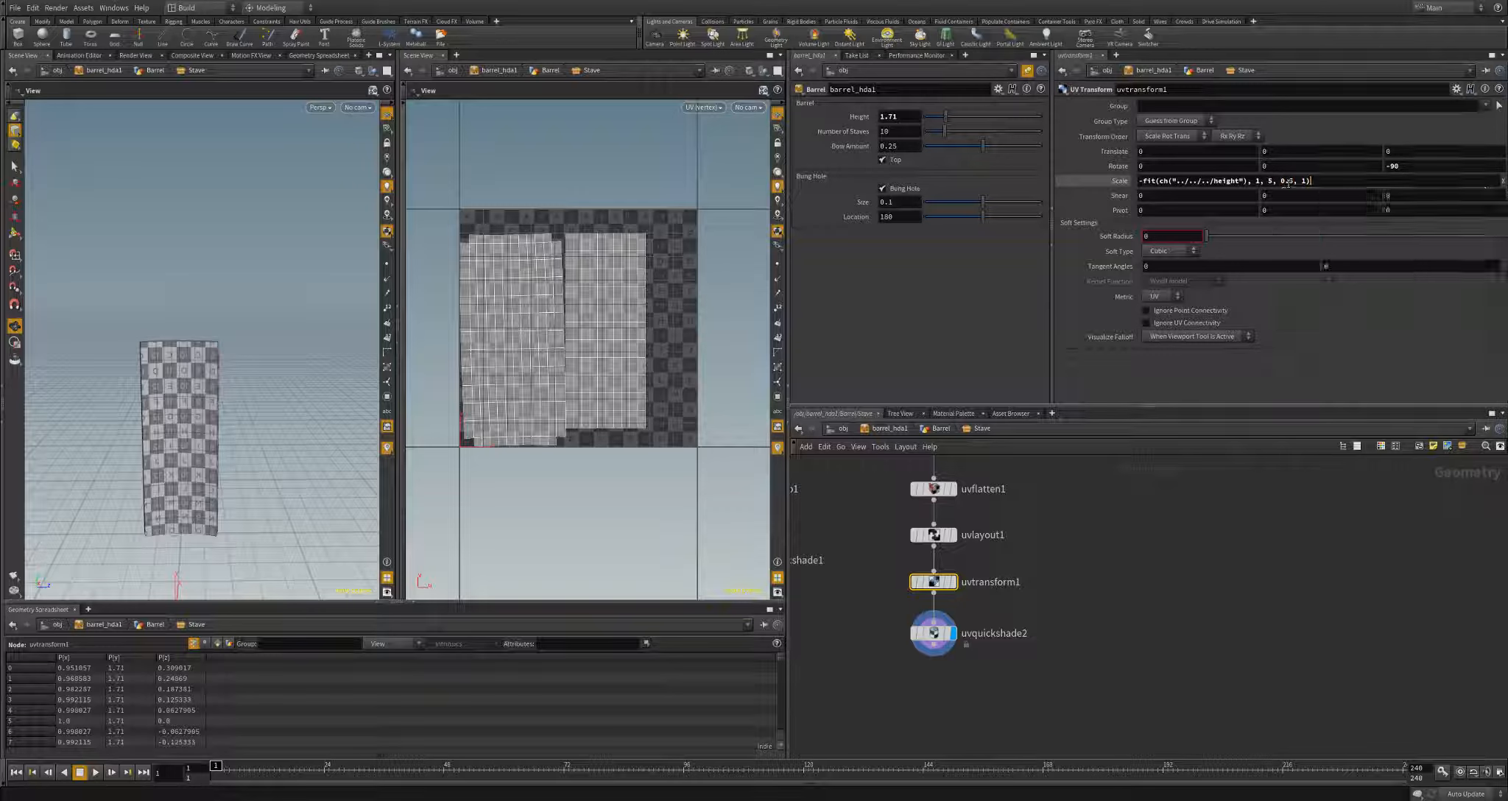
pyautogui.press('Return')
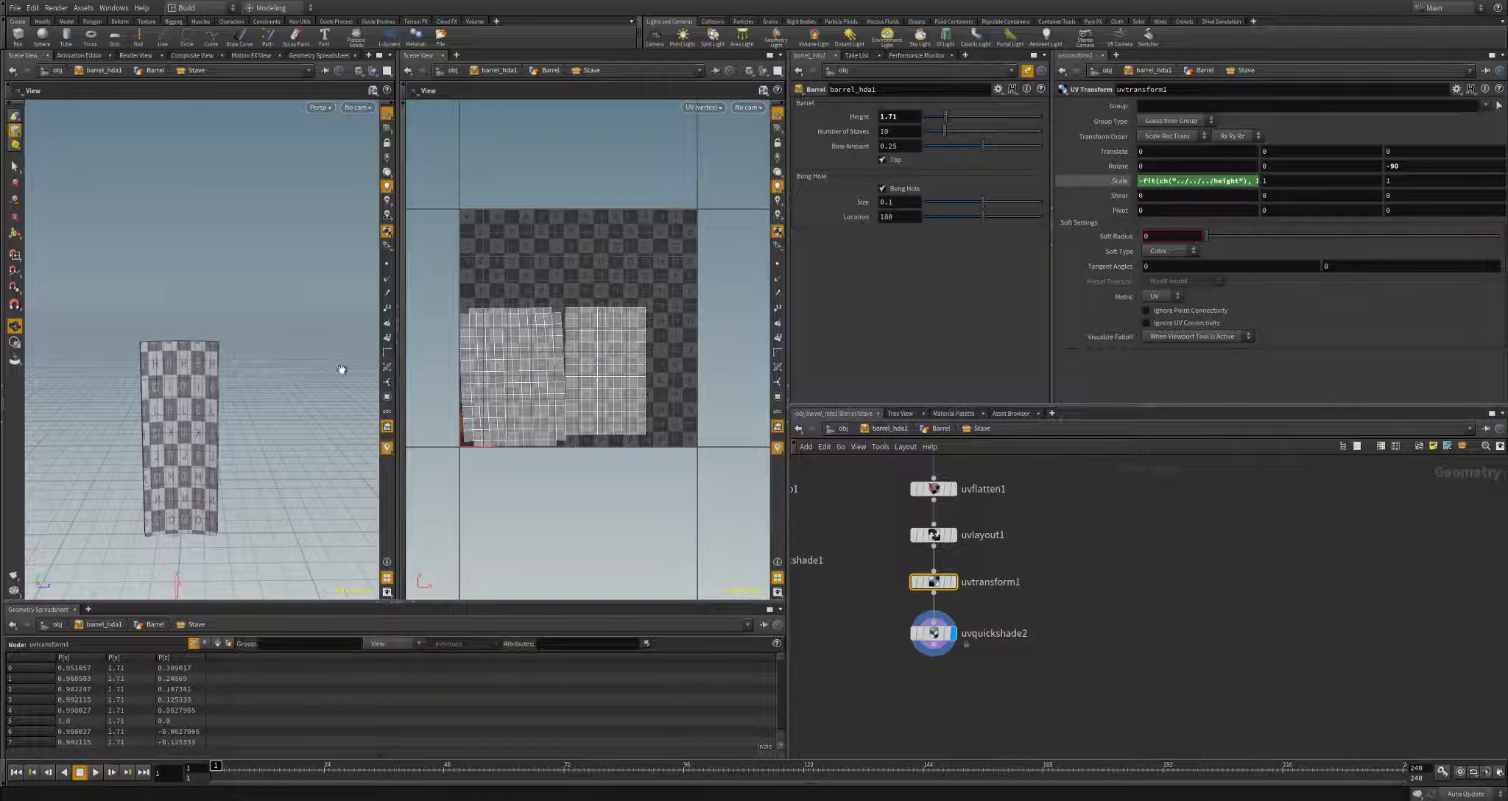
# - Reduce the minimum output value in the X scale's fit expression, testing it with barrel heights of 1.84 and 1.24
pyautogui.moveTo(945, 117)
pyautogui.mouseDown()
pyautogui.moveTo(979, 128)
pyautogui.moveTo(948, 122)
pyautogui.mouseUp()
pyautogui.click(1246, 181)
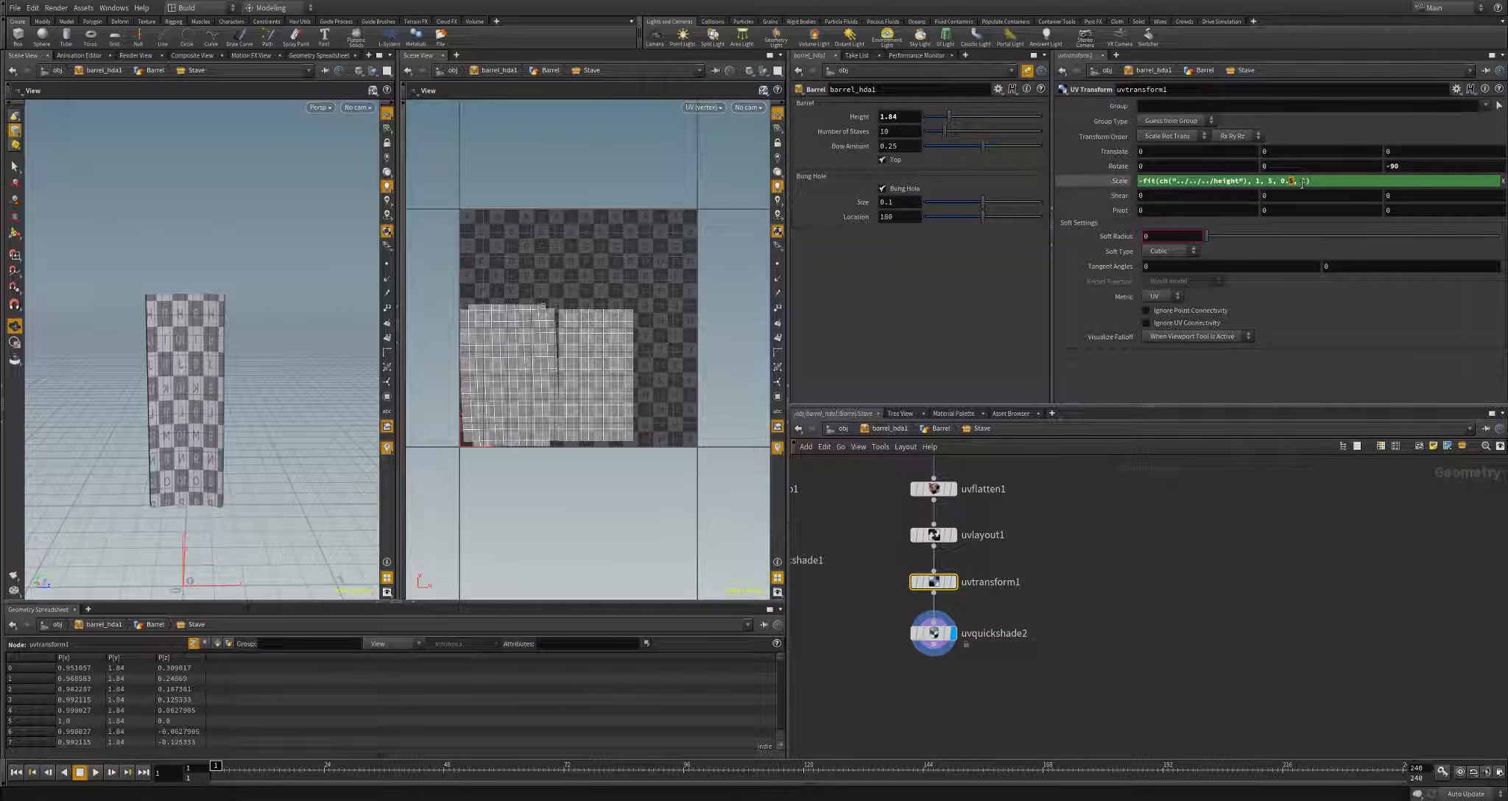
pyautogui.press('Return')
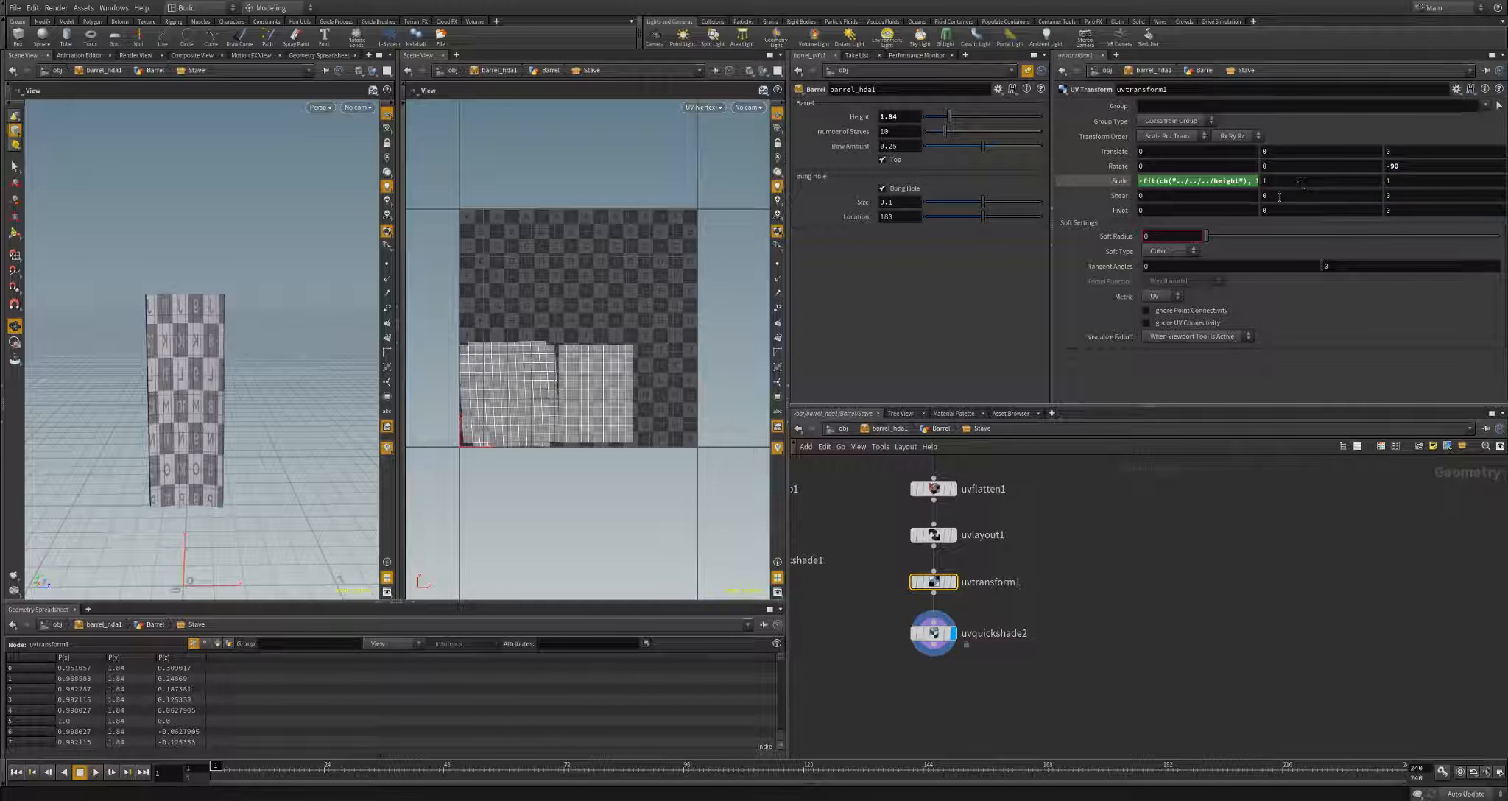
pyautogui.moveTo(950, 118); pyautogui.dragTo(926, 143)
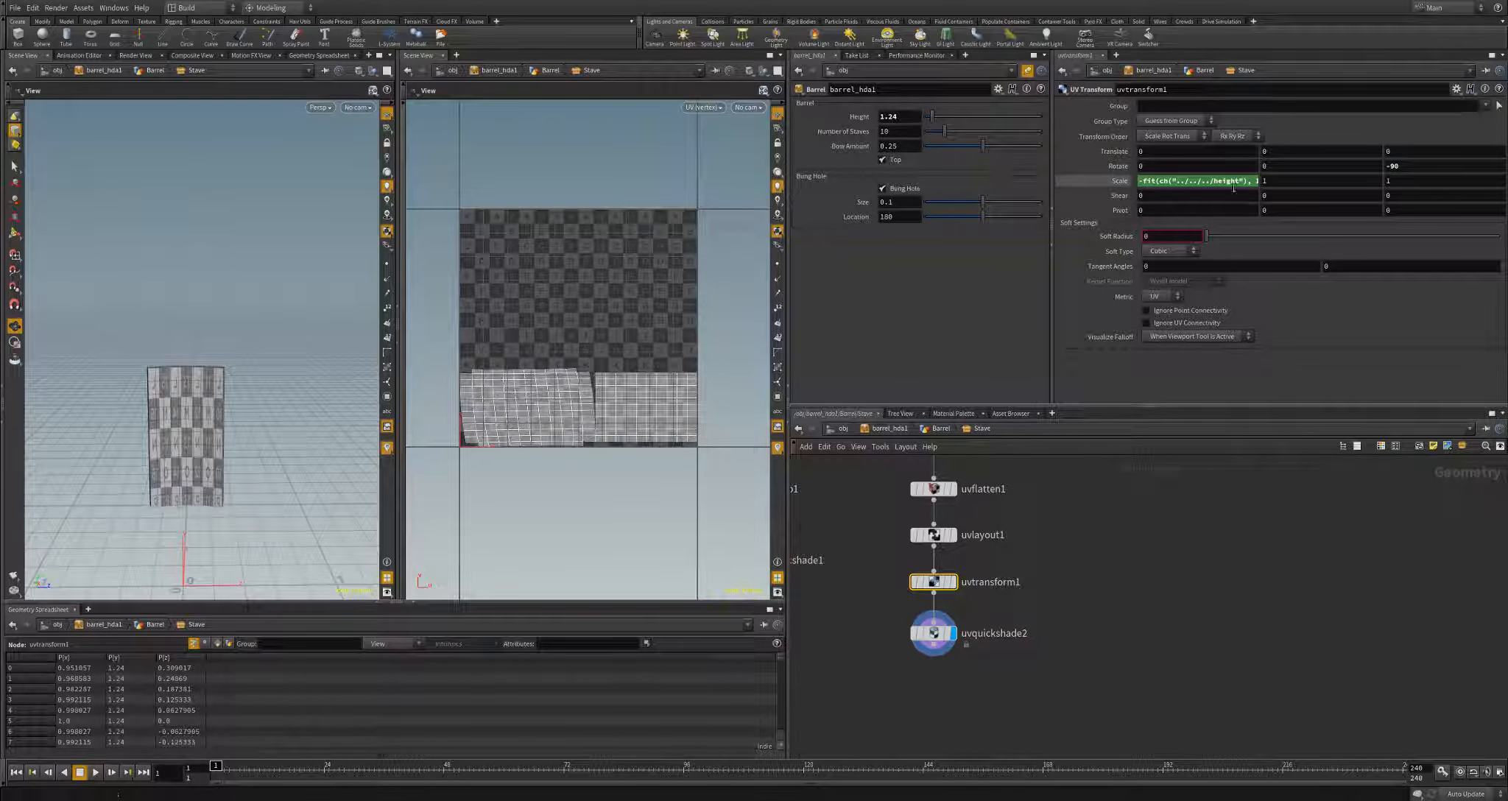
# - Reference the X scale of uvtransform1 in its Y scale and negate it as -ch("sx")
pyautogui.rightClick(1215, 180)
pyautogui.click(1243, 234)
pyautogui.rightClick(1273, 181)
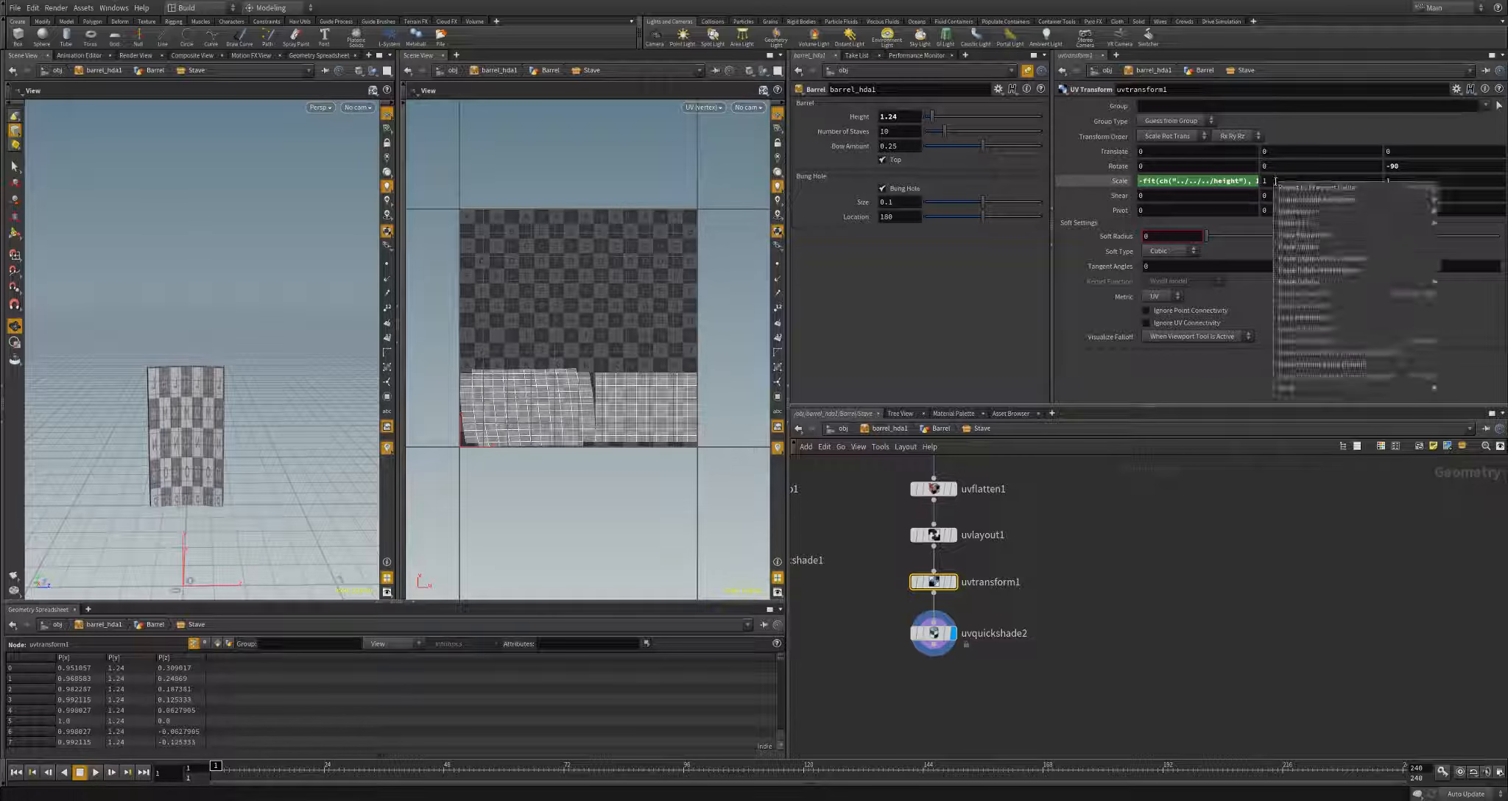
pyautogui.click(1323, 271)
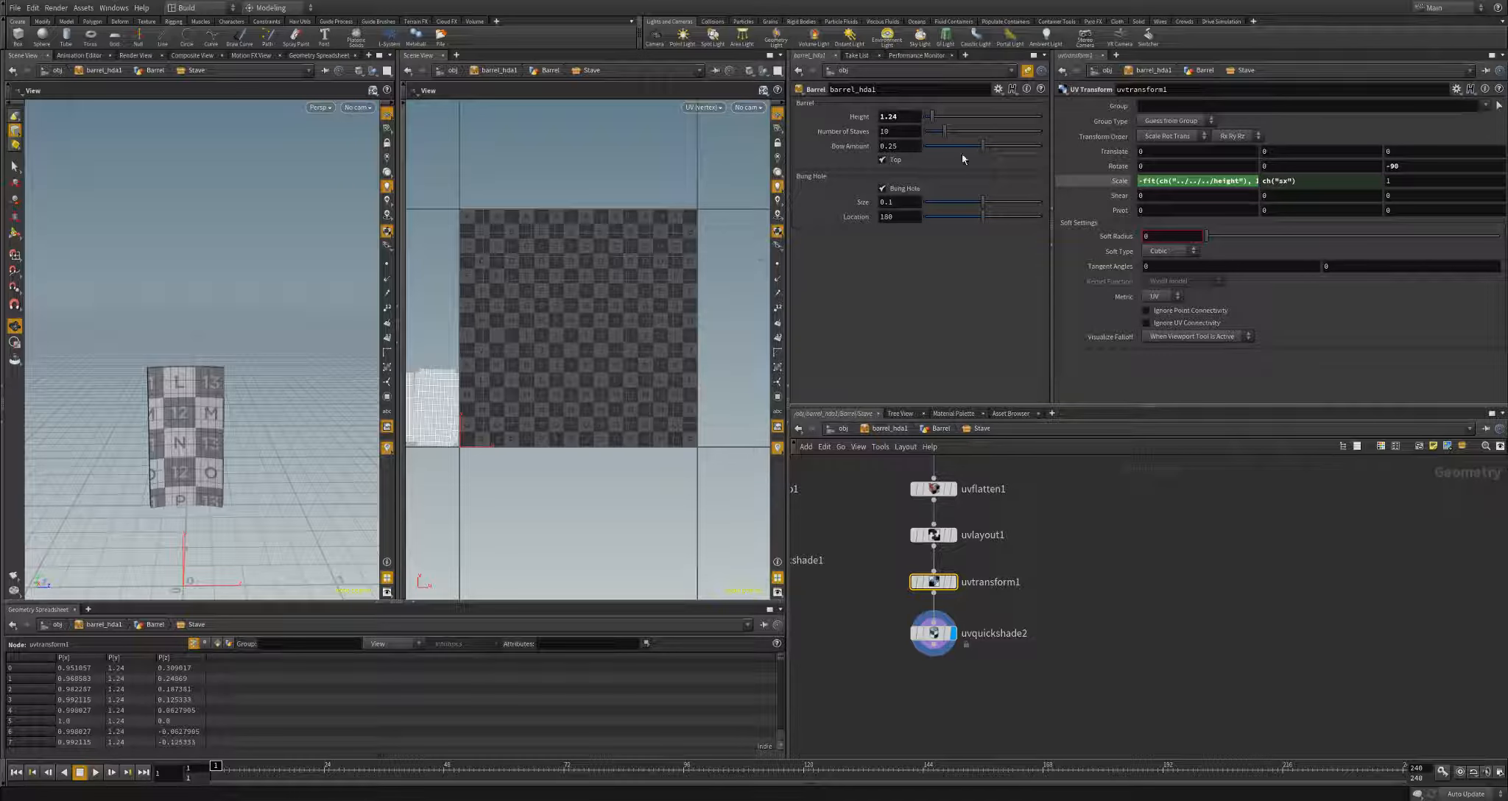
pyautogui.click(1263, 181)
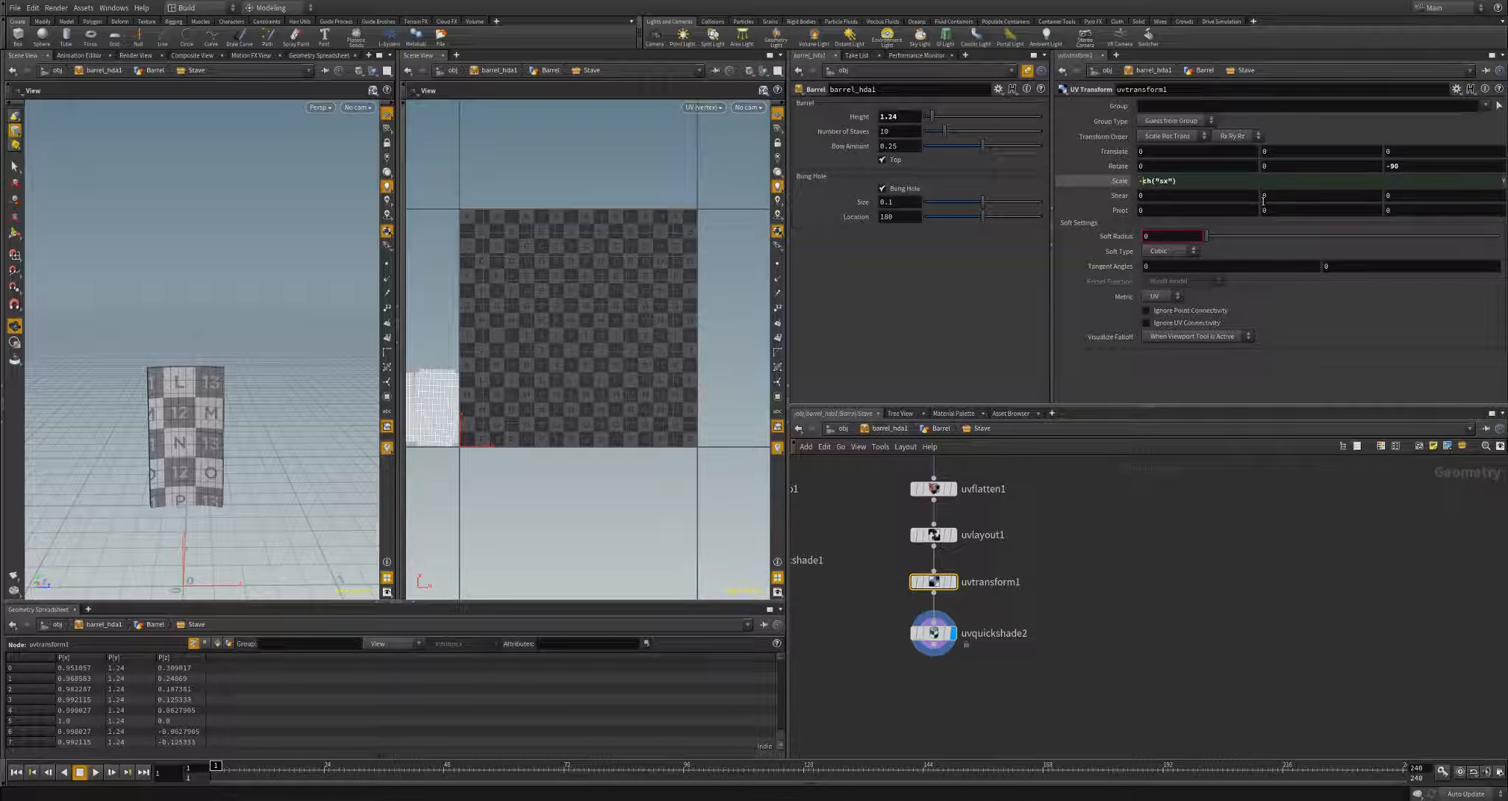
pyautogui.press('Return')
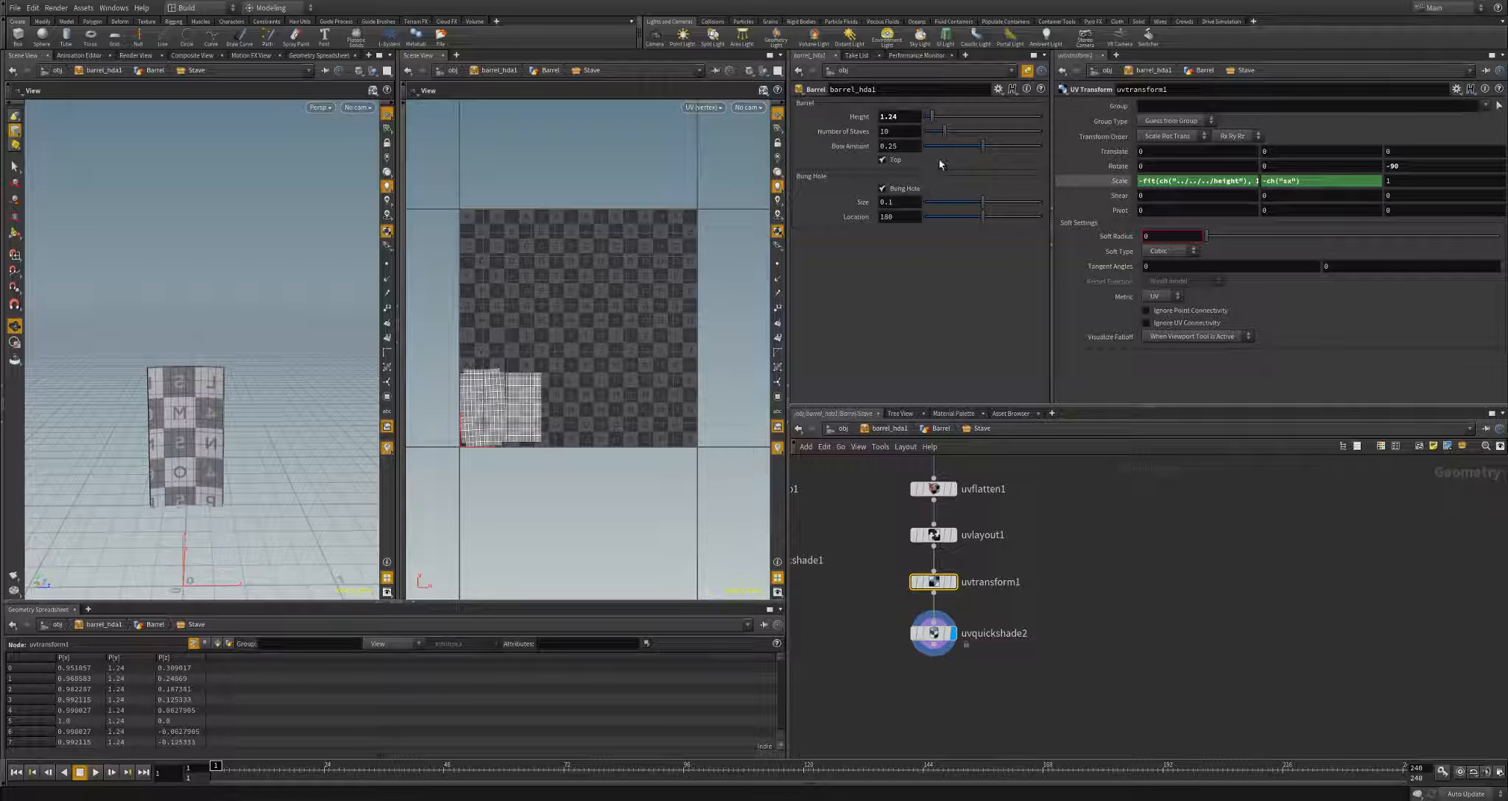
# - Raise the barrel's Height to 3.41 and check how the stave's UVs scale with it
pyautogui.moveTo(931, 117)
pyautogui.mouseDown()
pyautogui.moveTo(1023, 147)
pyautogui.moveTo(903, 135)
pyautogui.moveTo(998, 147)
pyautogui.moveTo(944, 137)
pyautogui.mouseUp()
pyautogui.moveTo(294, 343); pyautogui.dragTo(260, 340, button='right')
pyautogui.scroll(5, 673, 377)
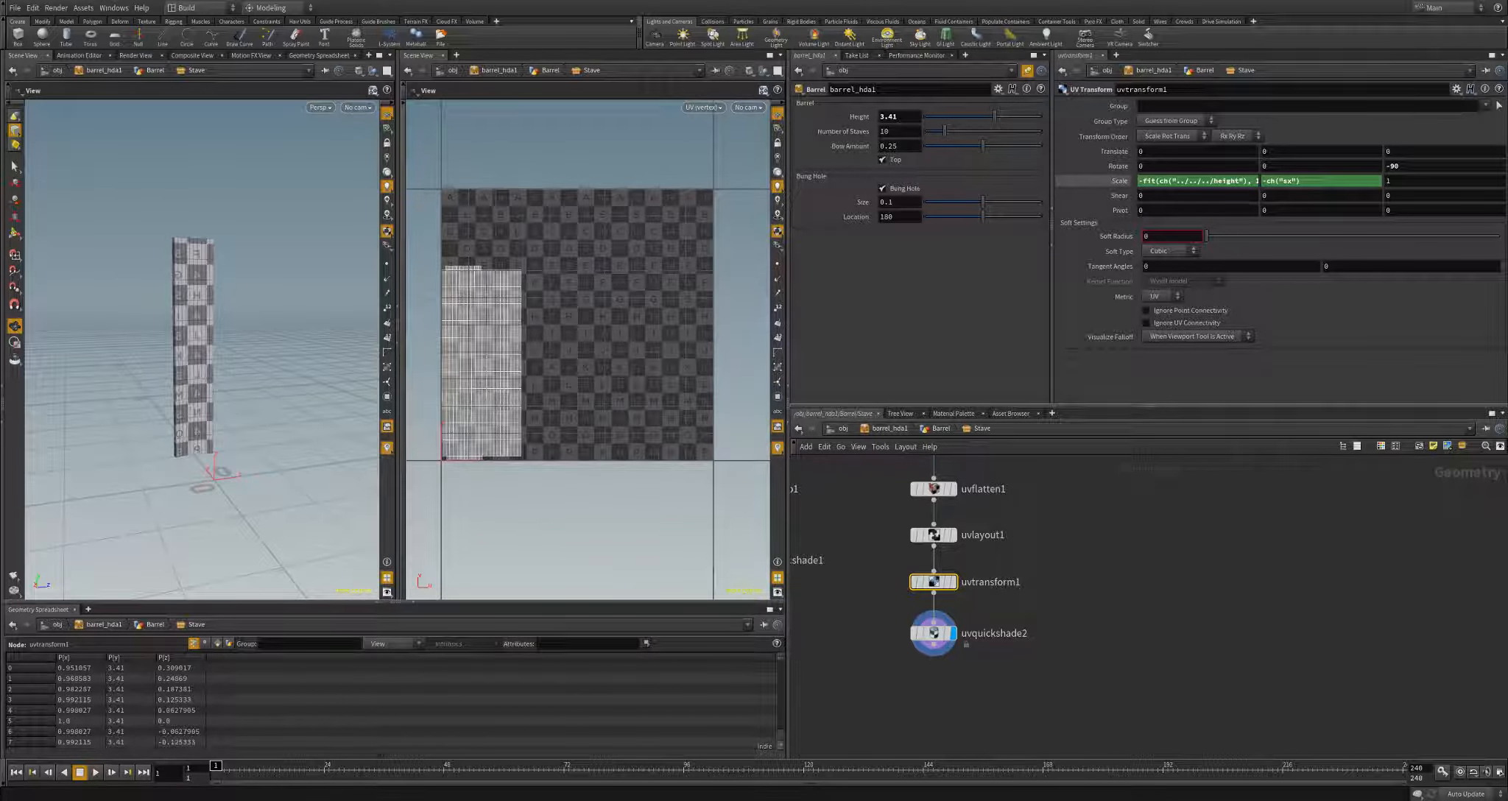
# - Delete the uvunwrap1 node from the bowed stave's branch, moving uvquickshade1 down to make room
pyautogui.scroll(-3, 842, 640)
pyautogui.moveTo(842, 640); pyautogui.dragTo(970, 709, button='middle')
pyautogui.moveTo(972, 618); pyautogui.dragTo(954, 615, button='middle')
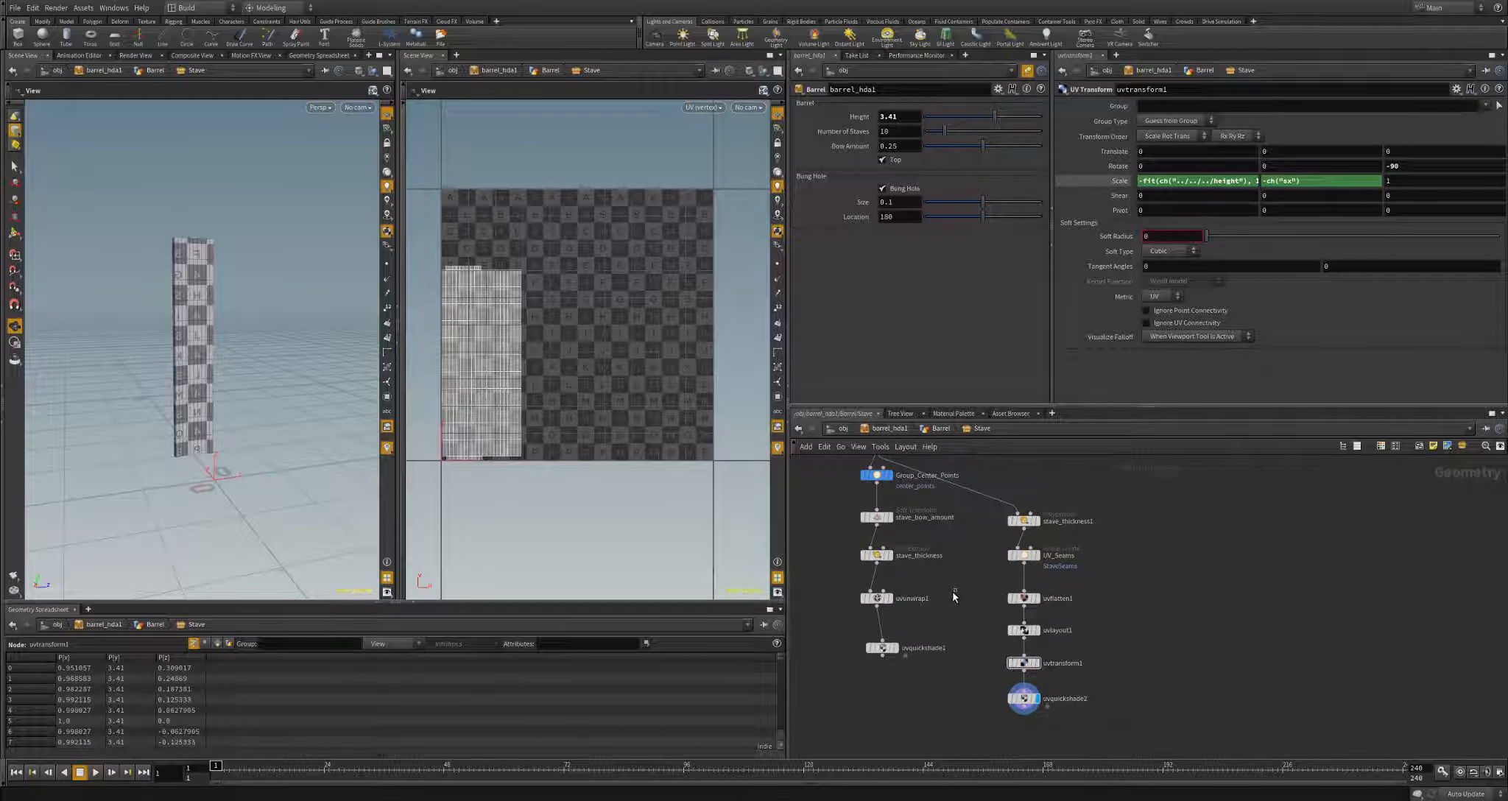
pyautogui.moveTo(886, 654); pyautogui.dragTo(888, 722)
pyautogui.click(876, 598)
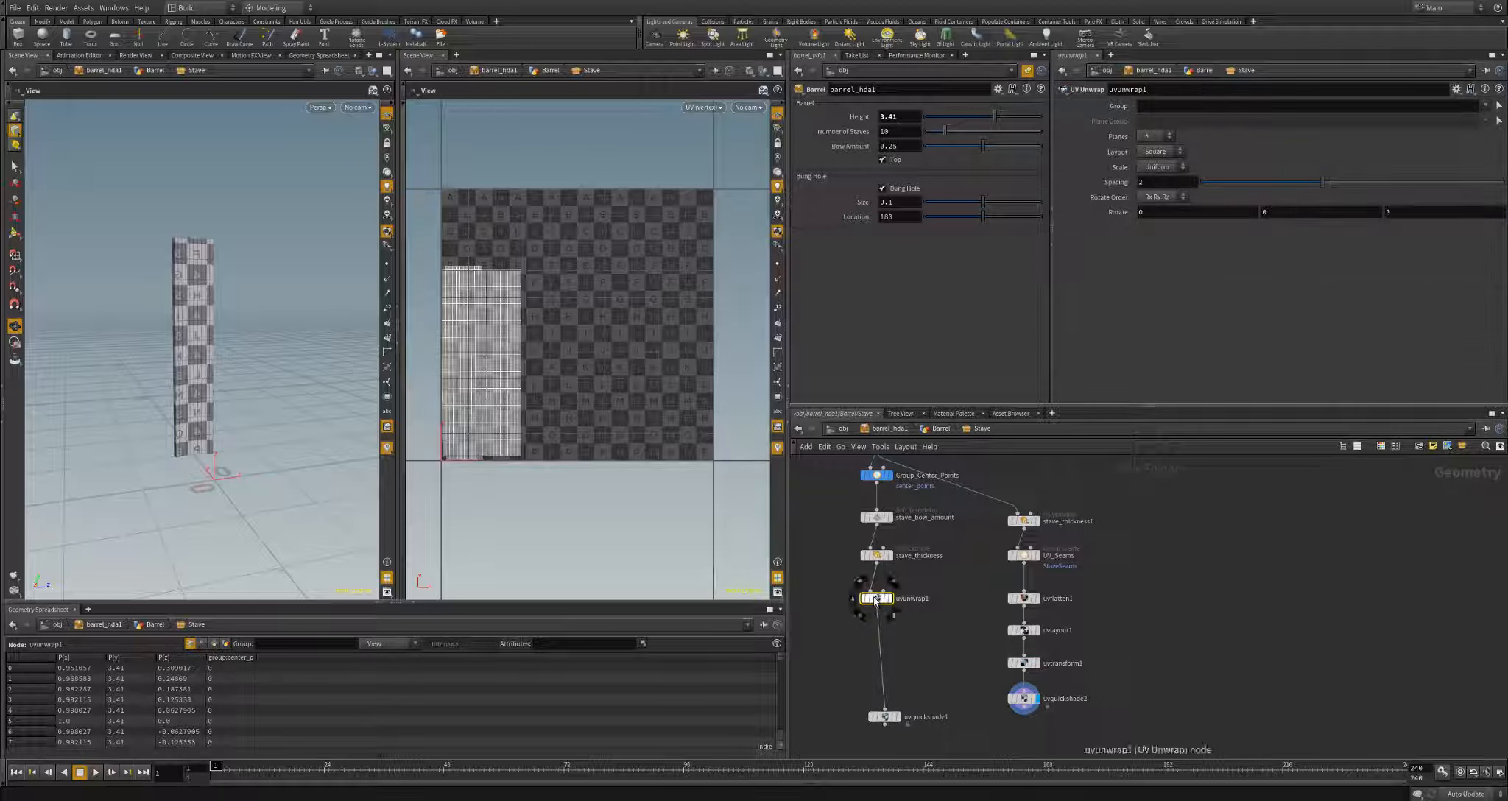
pyautogui.press('Delete')
pyautogui.moveTo(932, 556); pyautogui.dragTo(929, 578, button='middle')
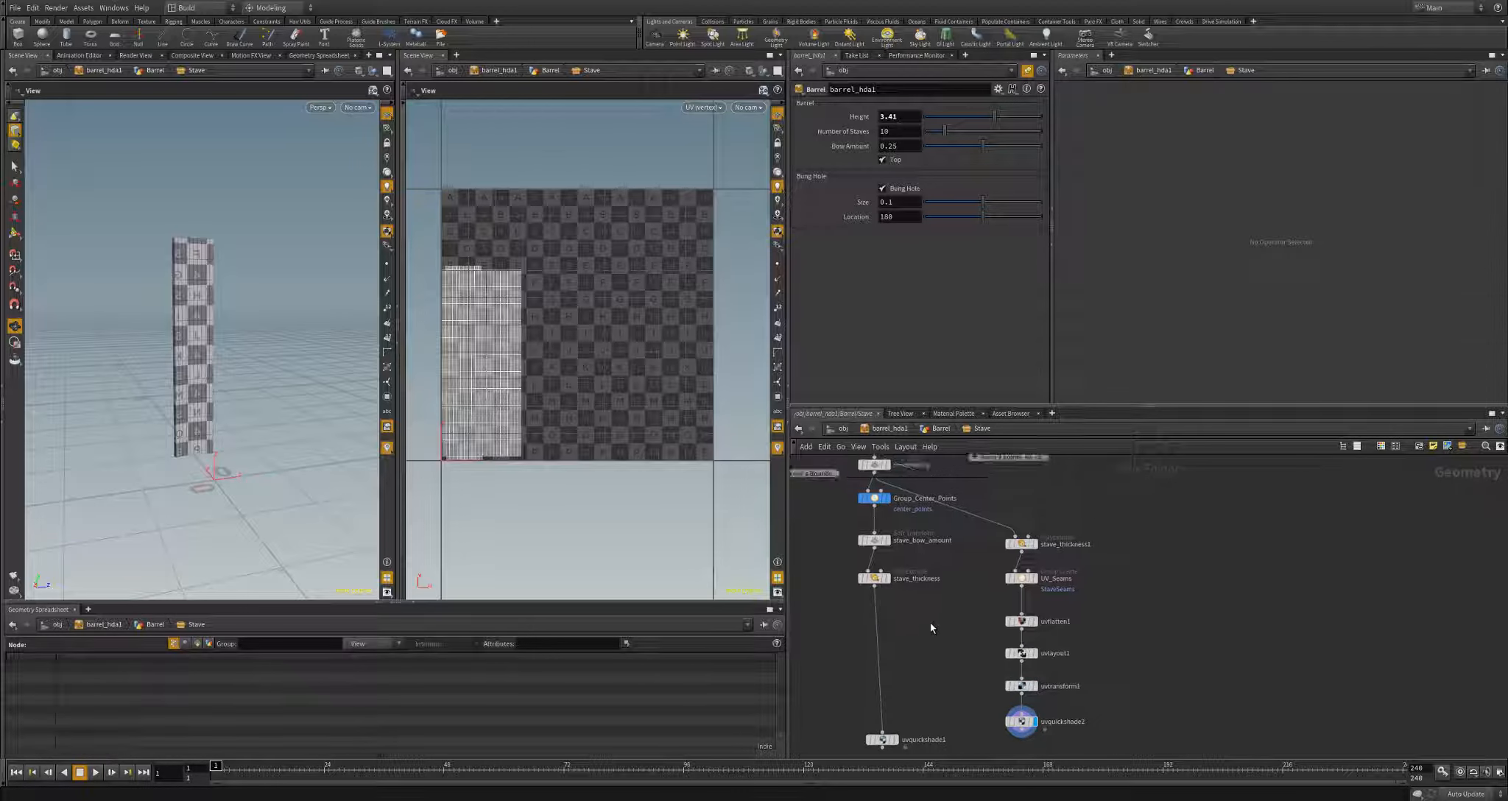
# - Inspect the UV-shaded straight stave from different sides, keeping uvquickshade2 as the displayed result
pyautogui.click(887, 578)
pyautogui.moveTo(158, 372); pyautogui.dragTo(258, 416)
pyautogui.click(1033, 722)
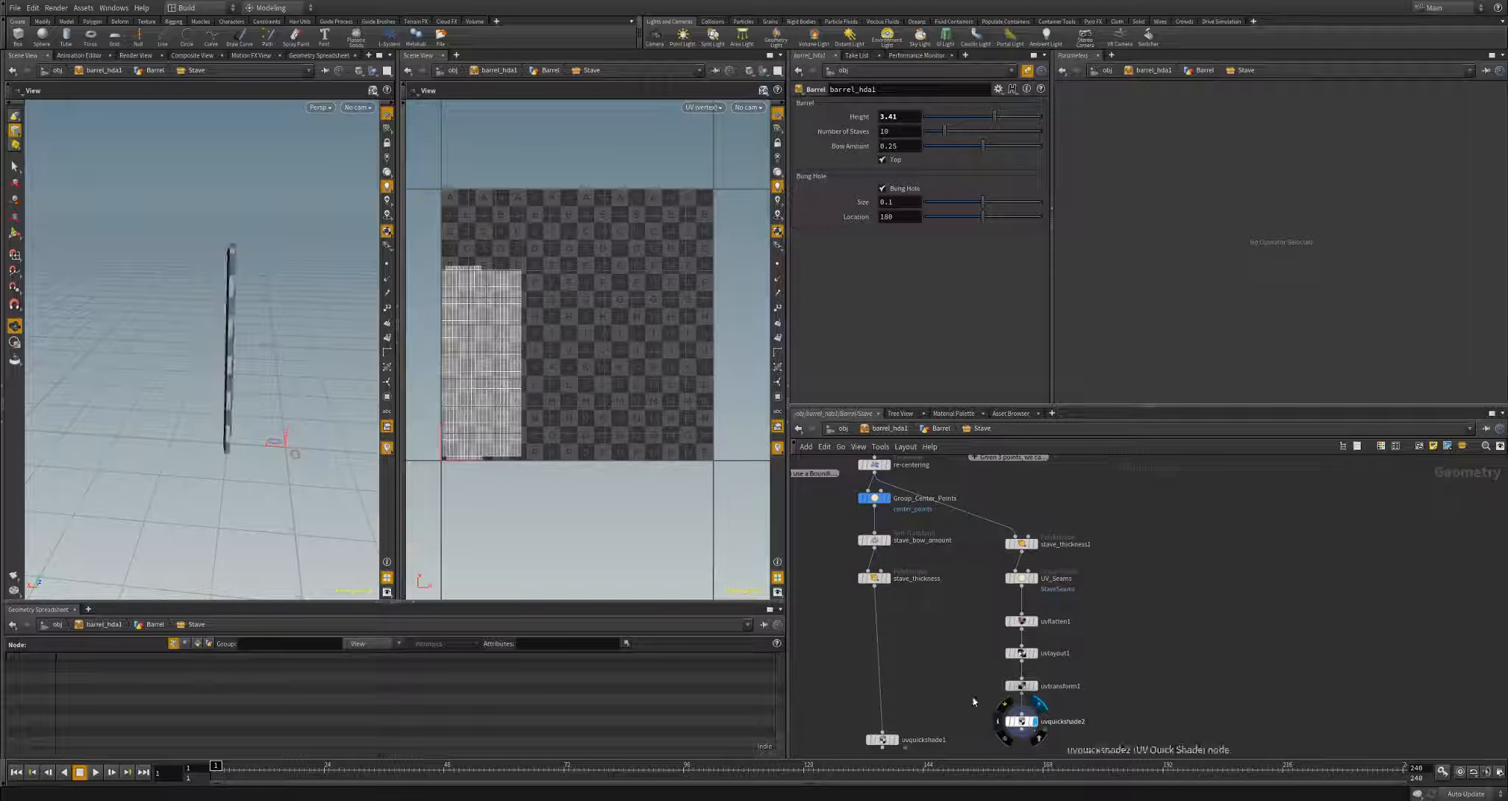
pyautogui.moveTo(198, 397); pyautogui.dragTo(224, 376)
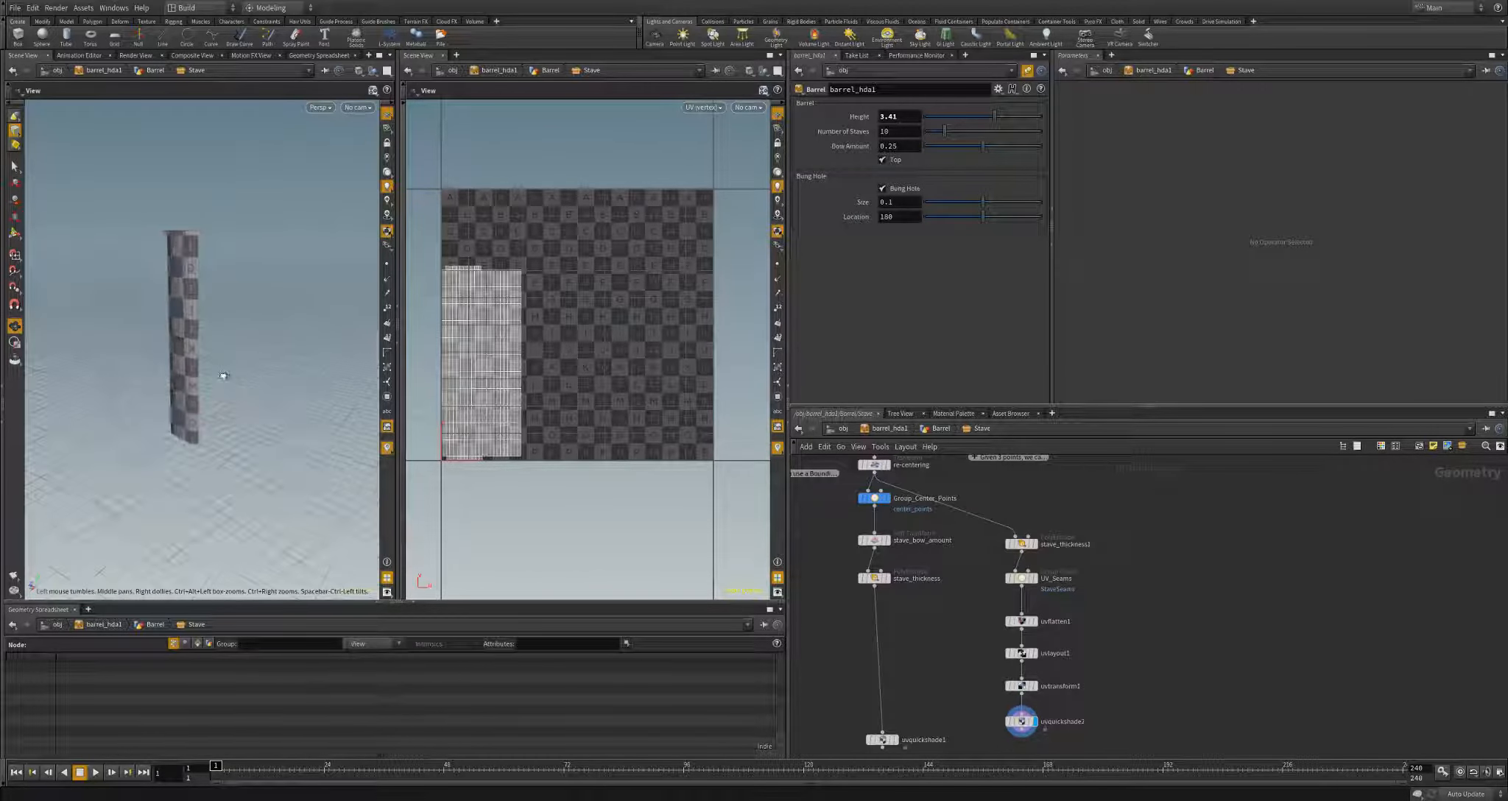
# - Insert an Attribute Copy node between stave_thickness and uvquickshade1
pyautogui.moveTo(926, 666); pyautogui.dragTo(904, 598, button='middle')
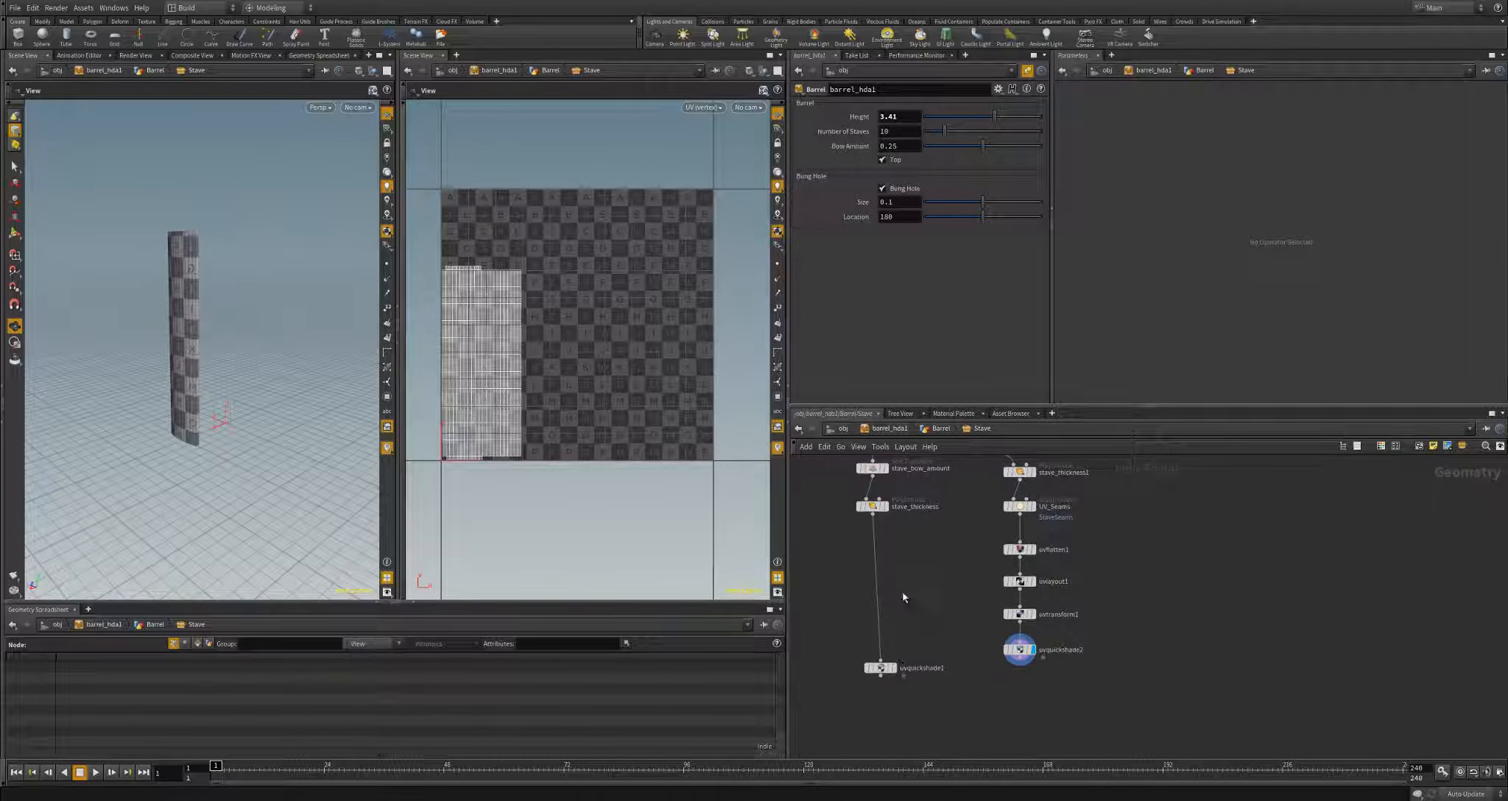
pyautogui.moveTo(873, 506); pyautogui.dragTo(873, 520)
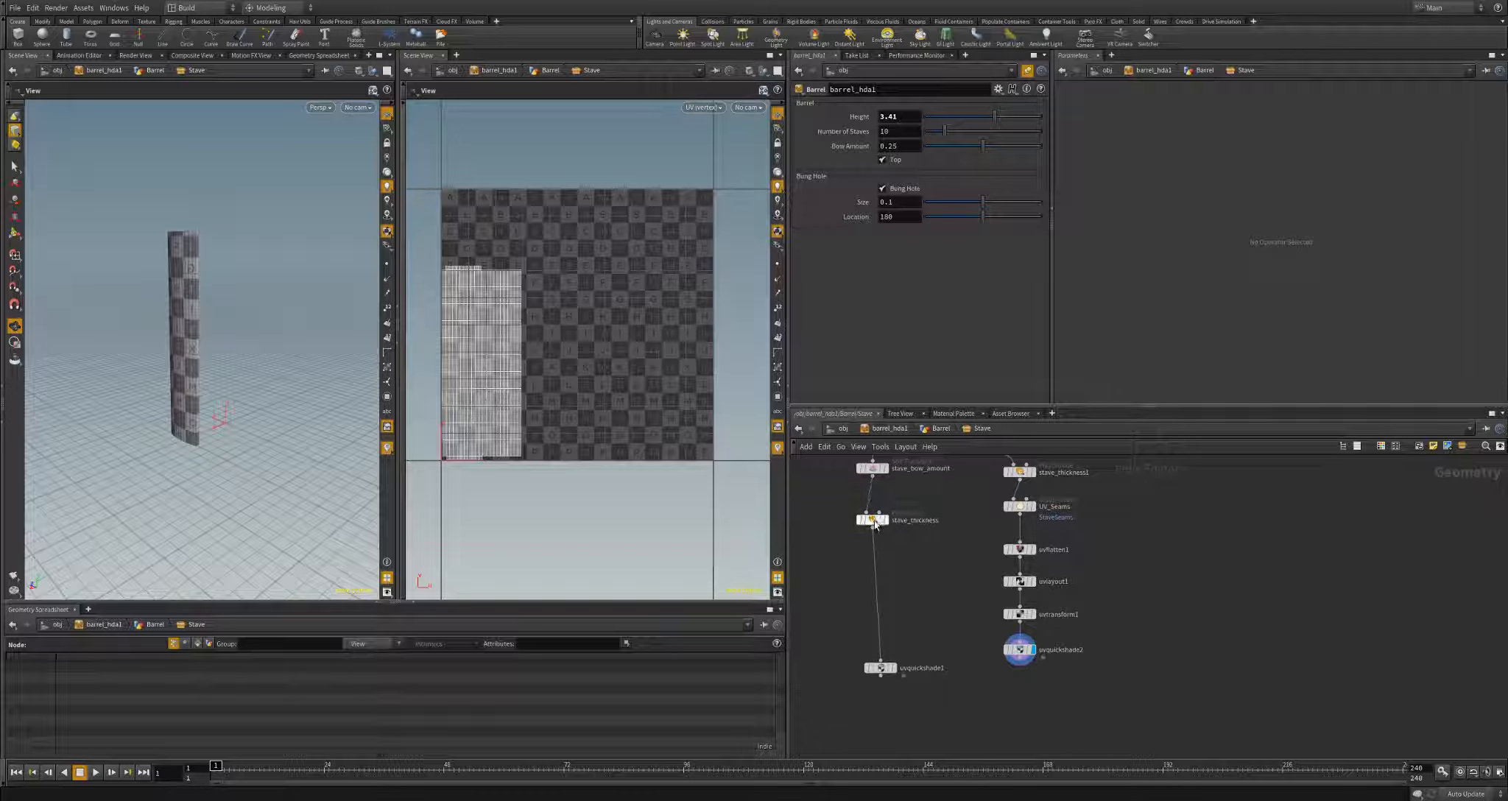
pyautogui.moveTo(893, 659); pyautogui.dragTo(893, 692)
pyautogui.press('Tab')
pyautogui.write('attribu')
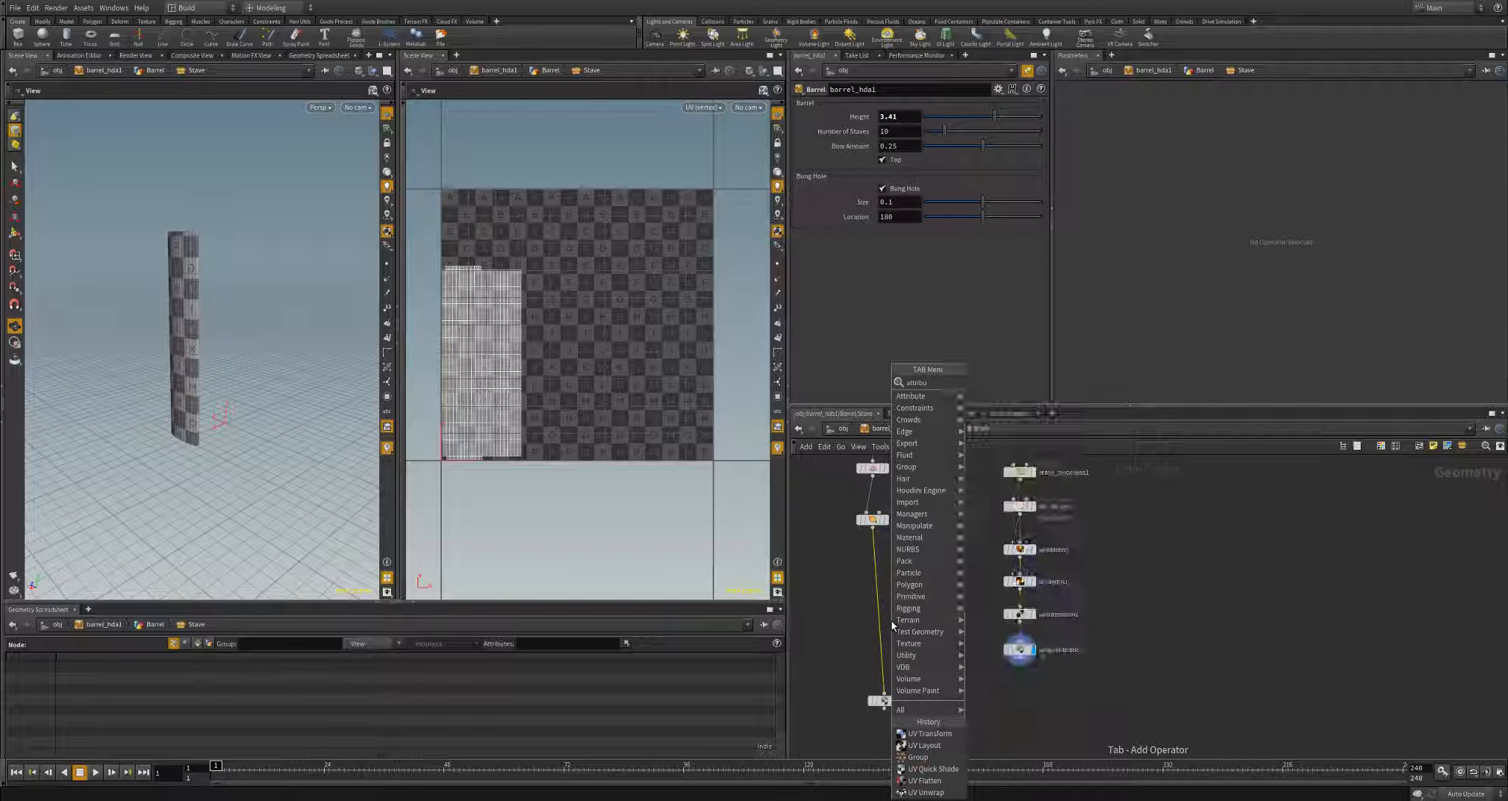
pyautogui.press('Return')
pyautogui.click(893, 622)
pyautogui.moveTo(892, 626); pyautogui.dragTo(914, 650)
# - Delete uvquickshade2 and connect uvtransform1 to the second input of the Attribute Copy node
pyautogui.click(1019, 654)
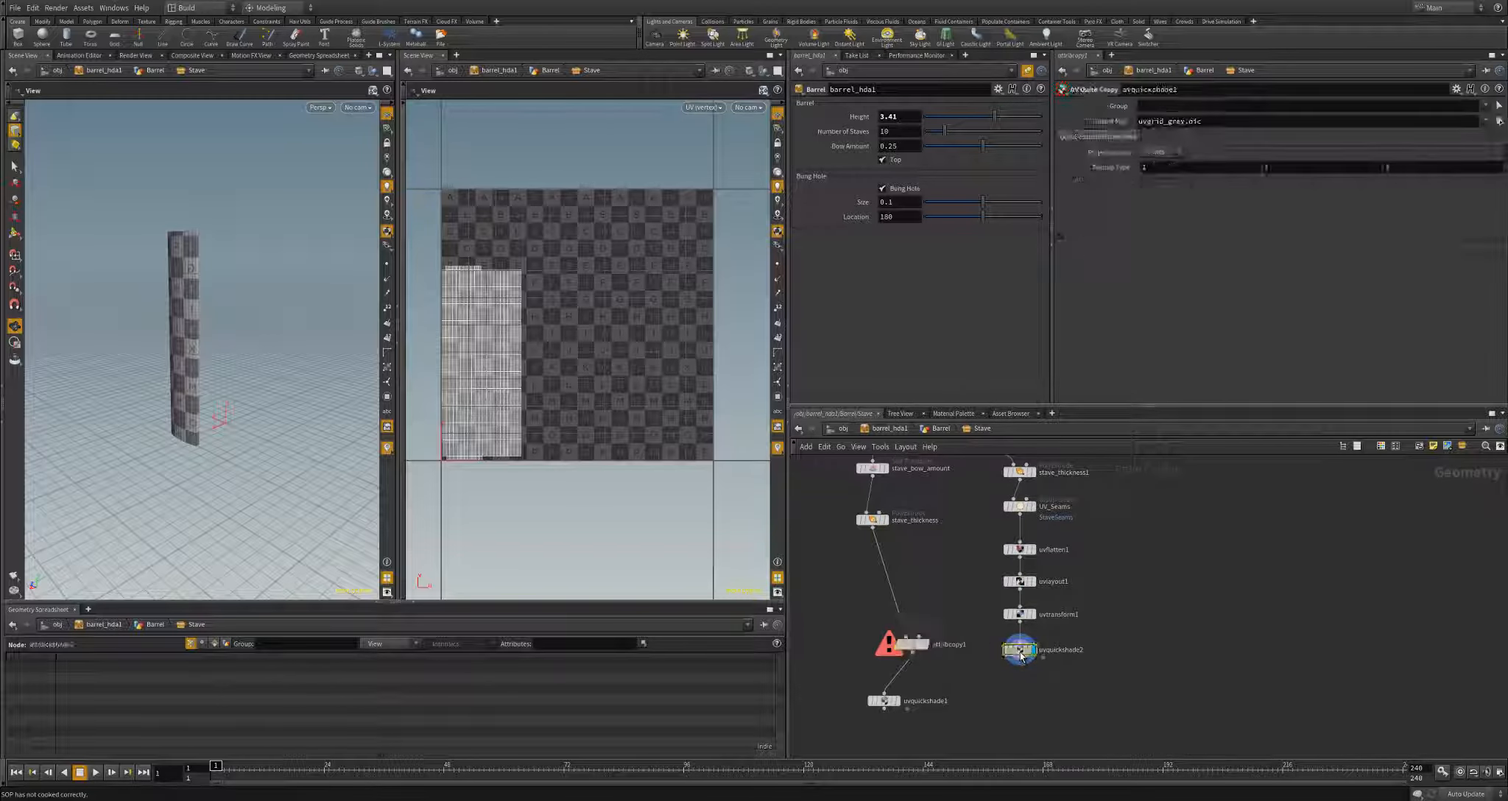
pyautogui.press('Delete')
pyautogui.click(1019, 629)
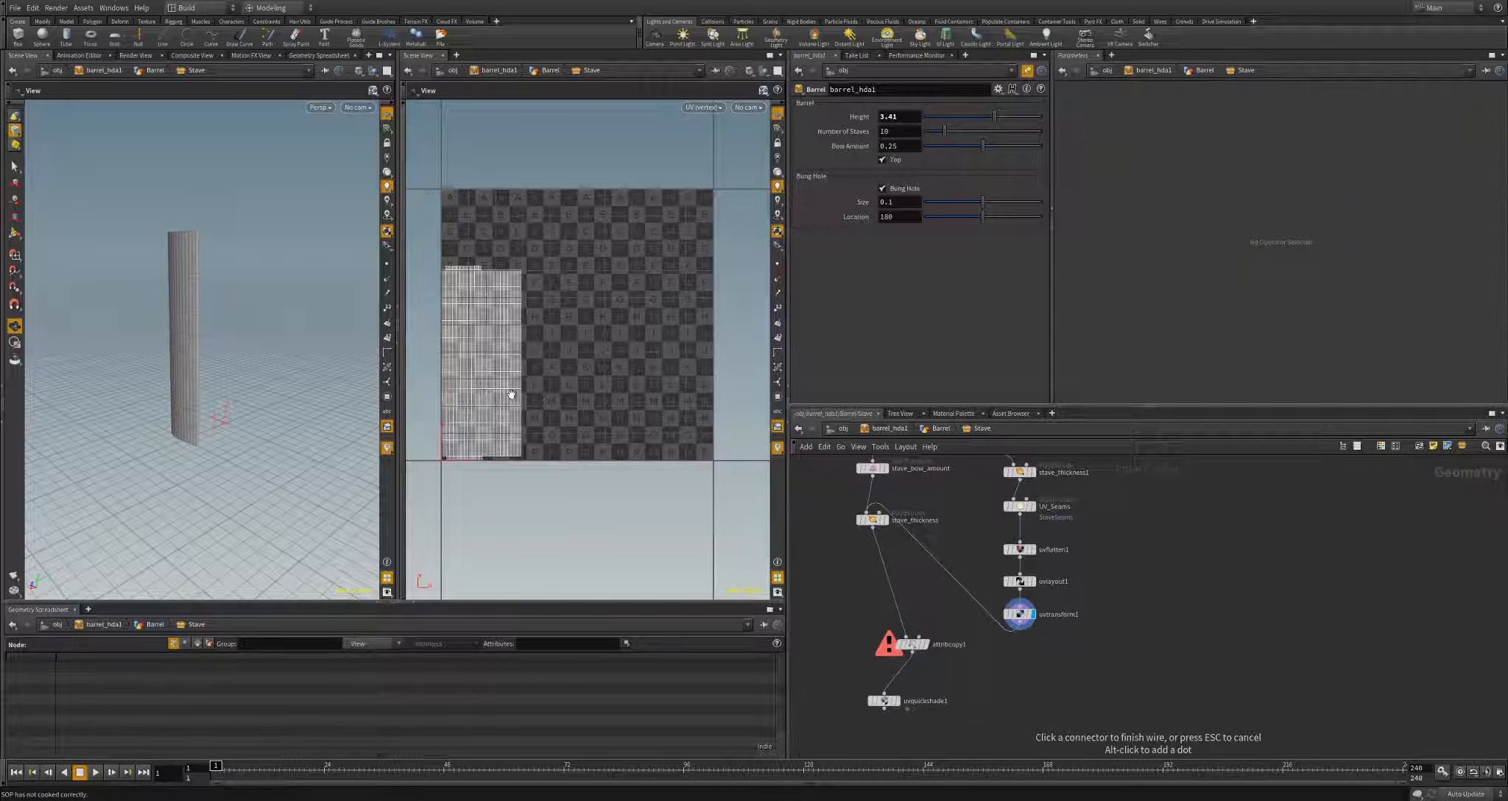
pyautogui.click(922, 638)
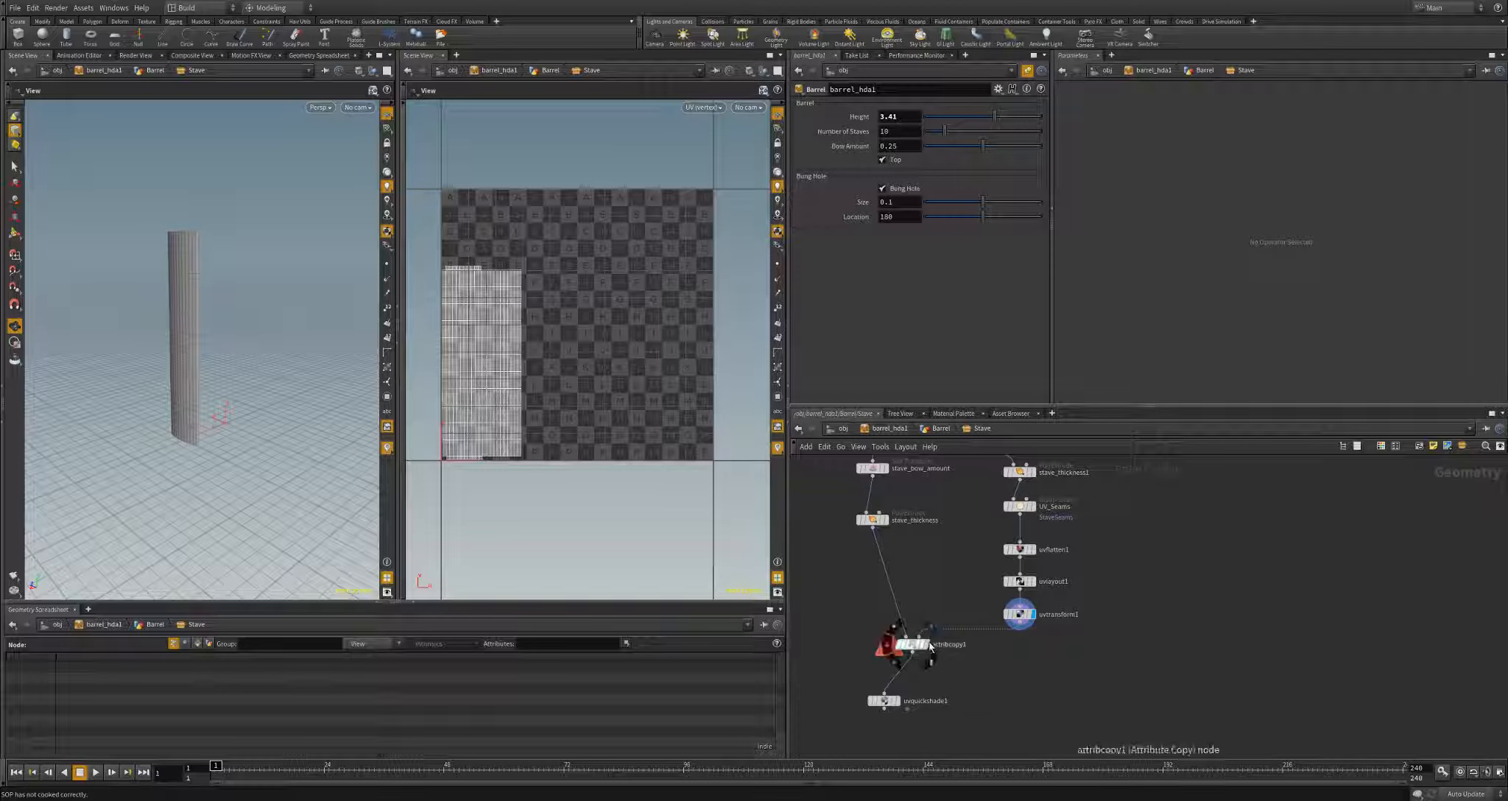
# - Set attribcopy1 to copy the Texture UV attribute, displaying uvquickshade1 to see the result on the bowed stave
pyautogui.click(927, 646)
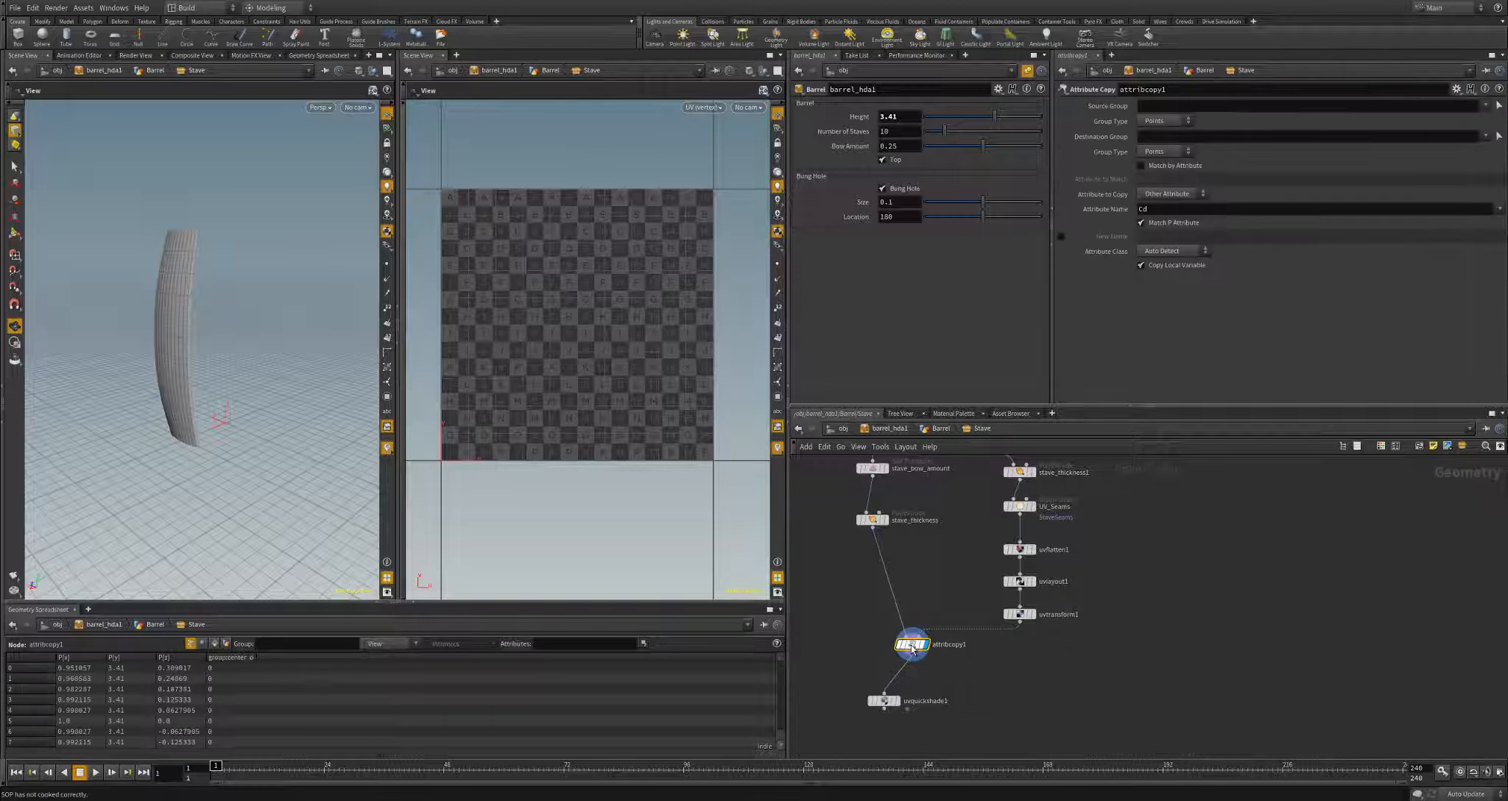
pyautogui.click(896, 700)
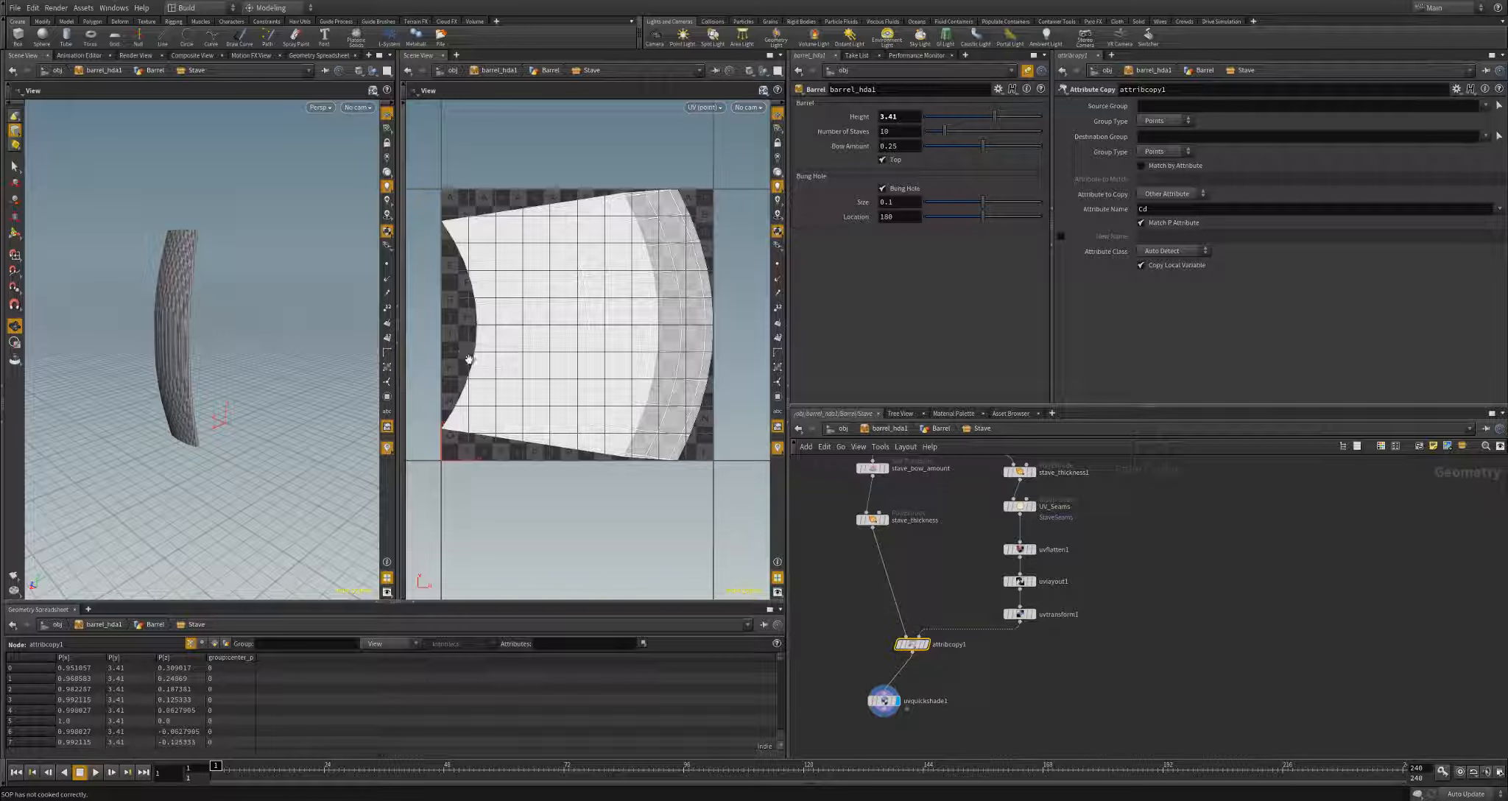
pyautogui.moveTo(221, 357)
pyautogui.mouseDown()
pyautogui.moveTo(177, 354)
pyautogui.moveTo(214, 336)
pyautogui.mouseUp()
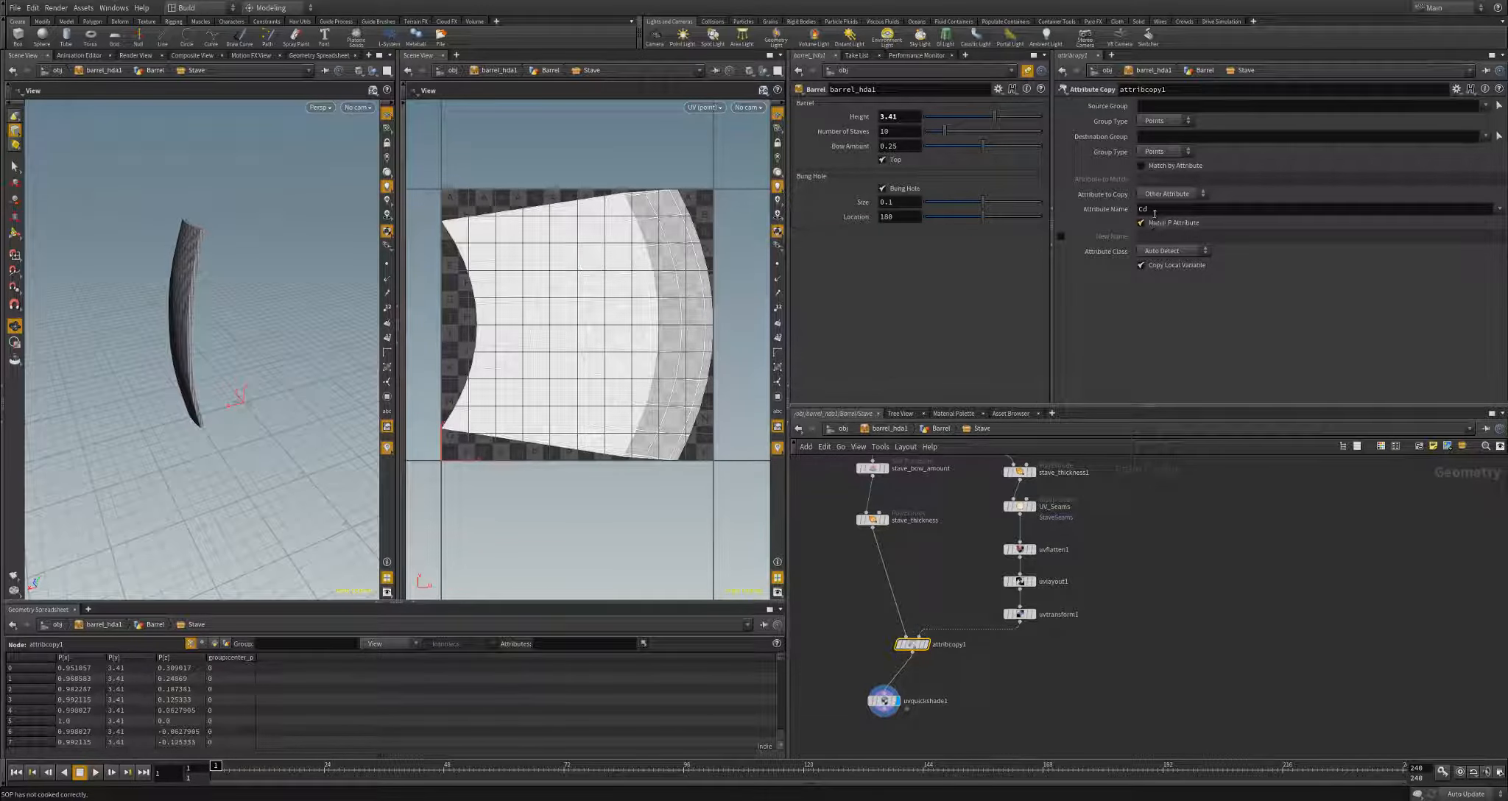
pyautogui.click(1167, 194)
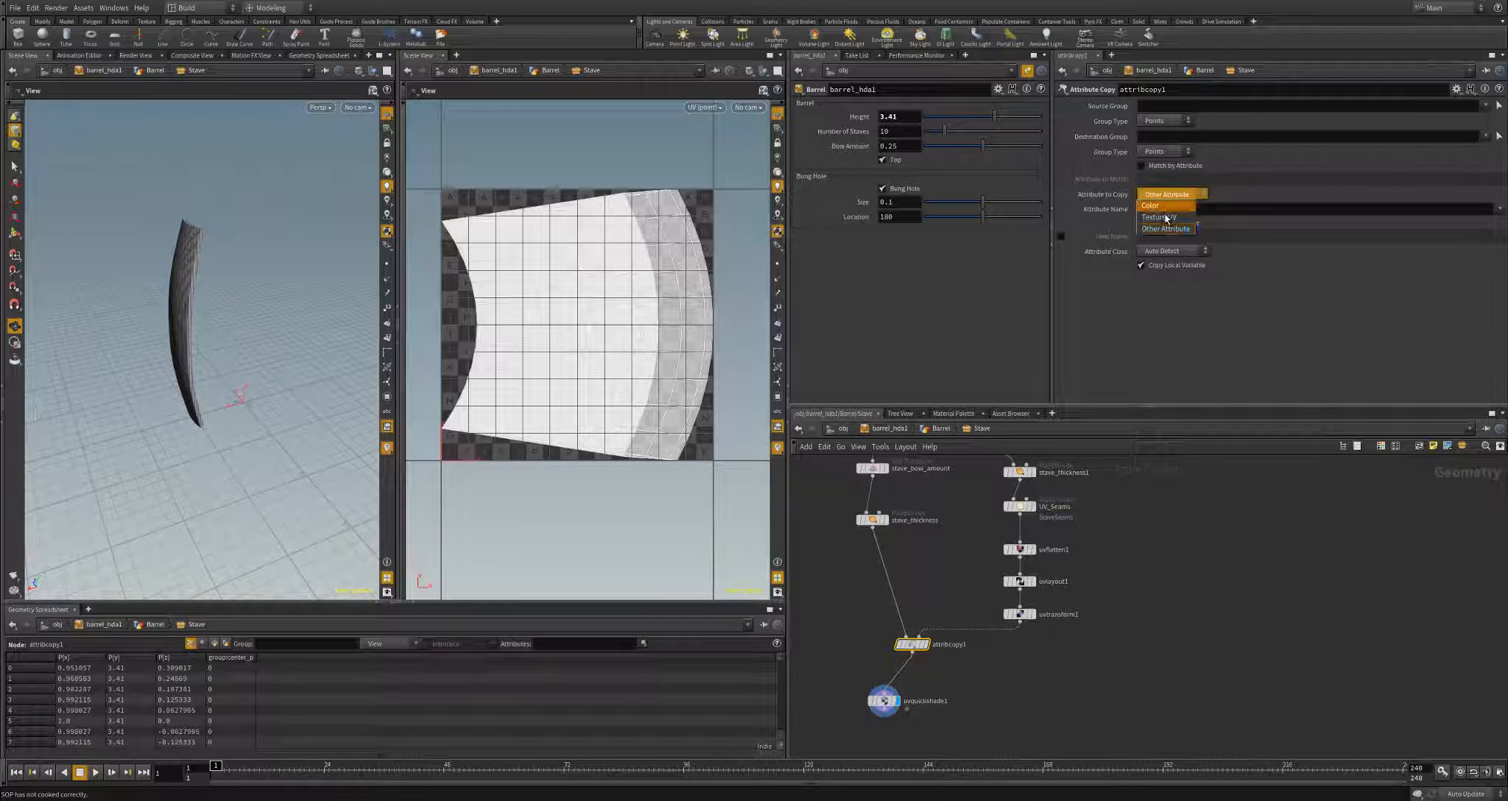
pyautogui.click(1164, 215)
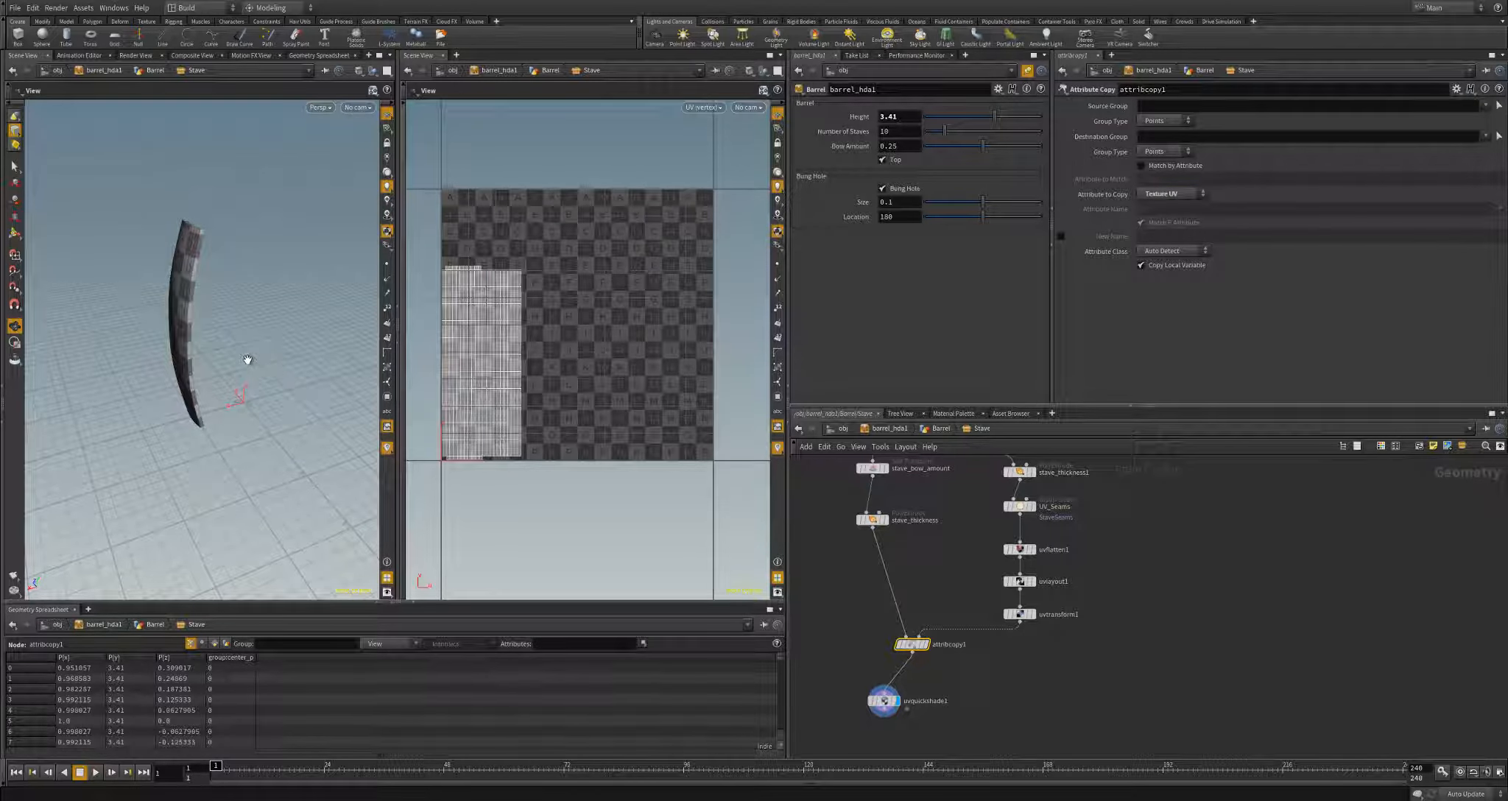
# - Test the stave's UVs with a Height of 3.98 and fewer staves, and restore Height 3, 10 staves and Bow Amount 0.25
pyautogui.moveTo(246, 360)
pyautogui.mouseDown()
pyautogui.moveTo(242, 340)
pyautogui.moveTo(207, 363)
pyautogui.moveTo(263, 341)
pyautogui.mouseUp()
pyautogui.moveTo(994, 116); pyautogui.dragTo(1011, 116)
pyautogui.moveTo(944, 131); pyautogui.dragTo(935, 131)
pyautogui.moveTo(209, 341); pyautogui.dragTo(263, 363)
pyautogui.scroll(-3, 221, 340)
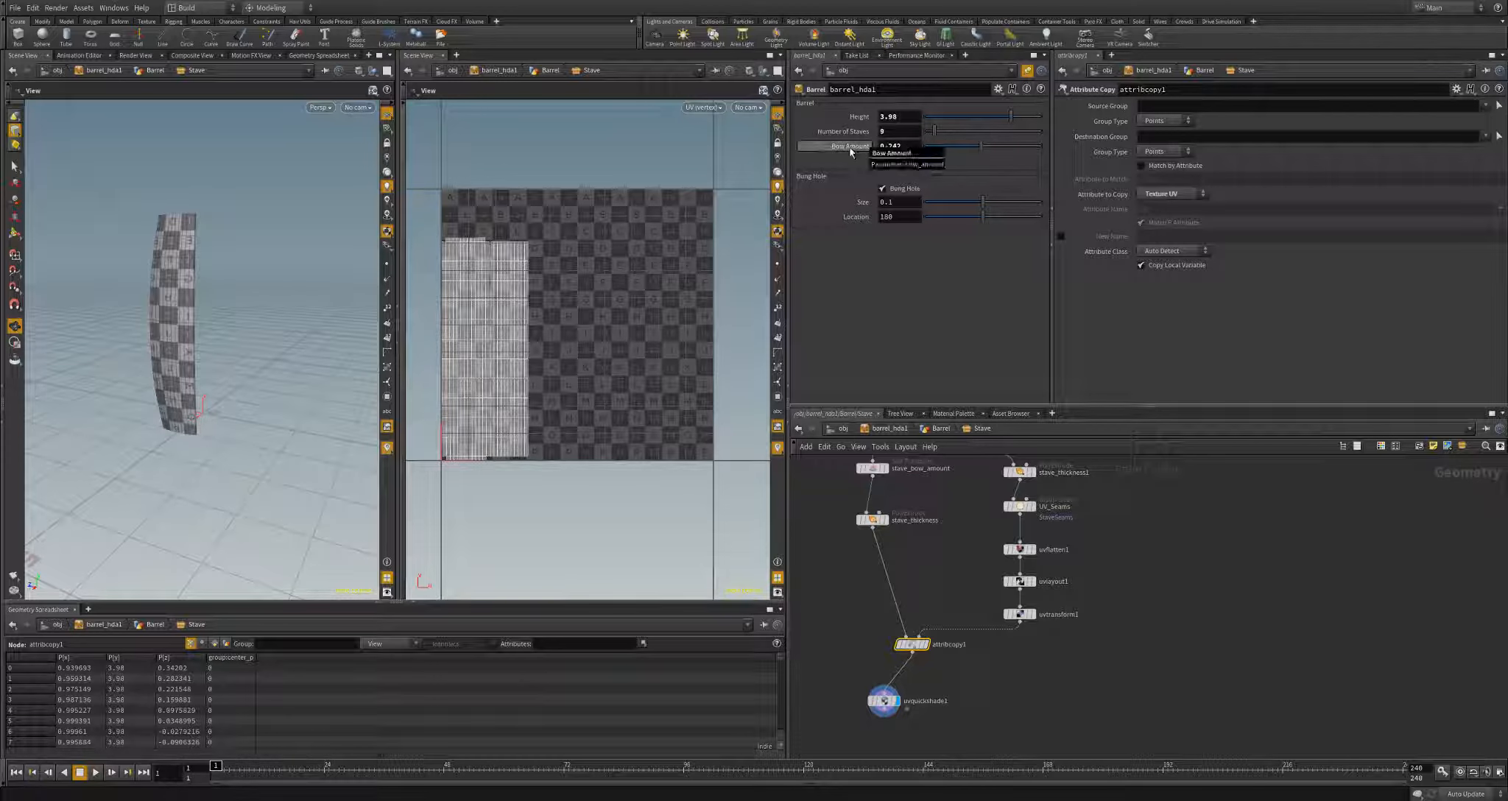
pyautogui.hotkey('ctrl', 'z')
pyautogui.hotkey('ctrl', 'z')
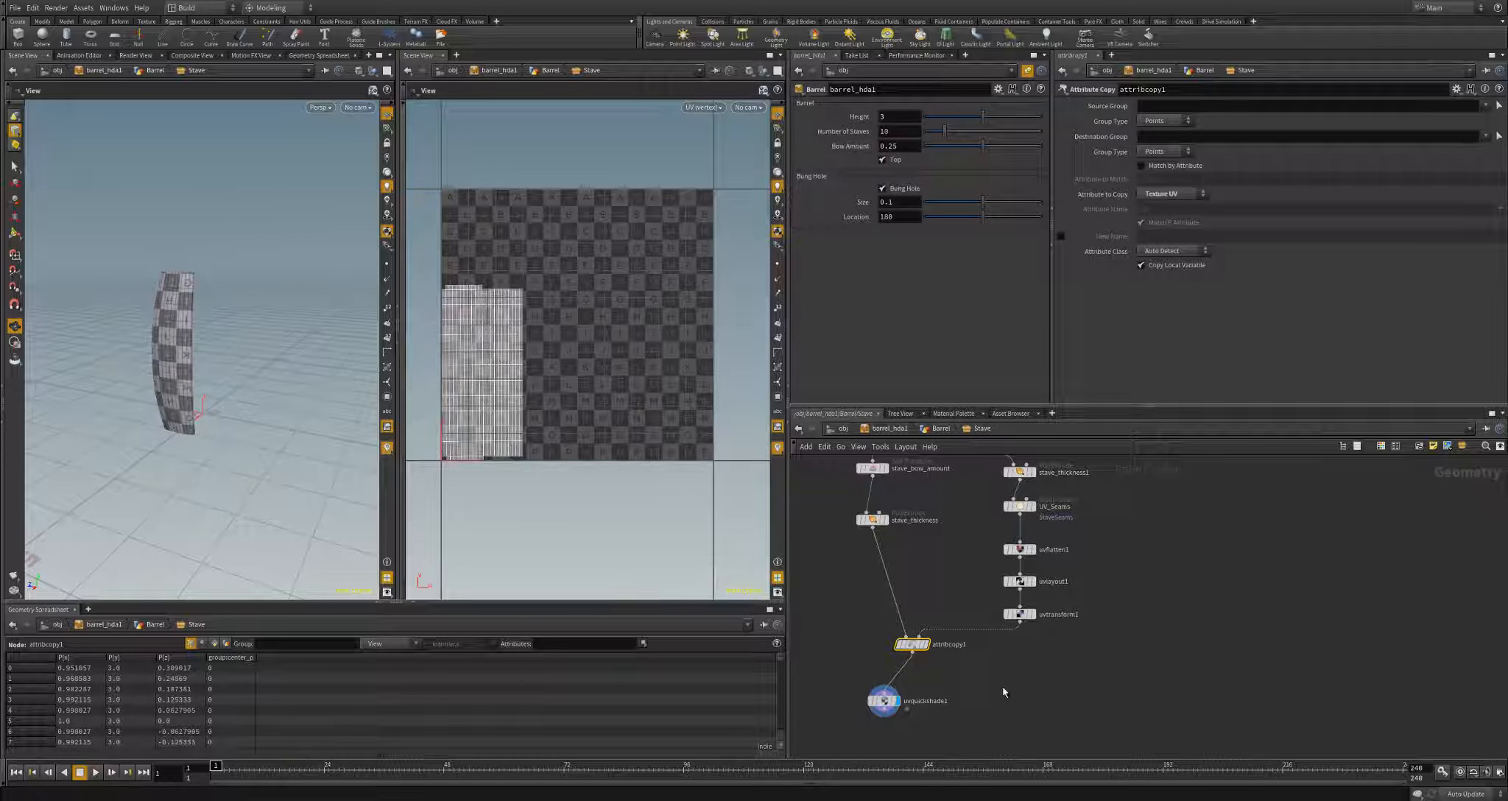
# - Remove the uvquickshade1 checker shading from the stave and go up to the Barrel network
pyautogui.moveTo(992, 703); pyautogui.dragTo(1002, 659, button='middle')
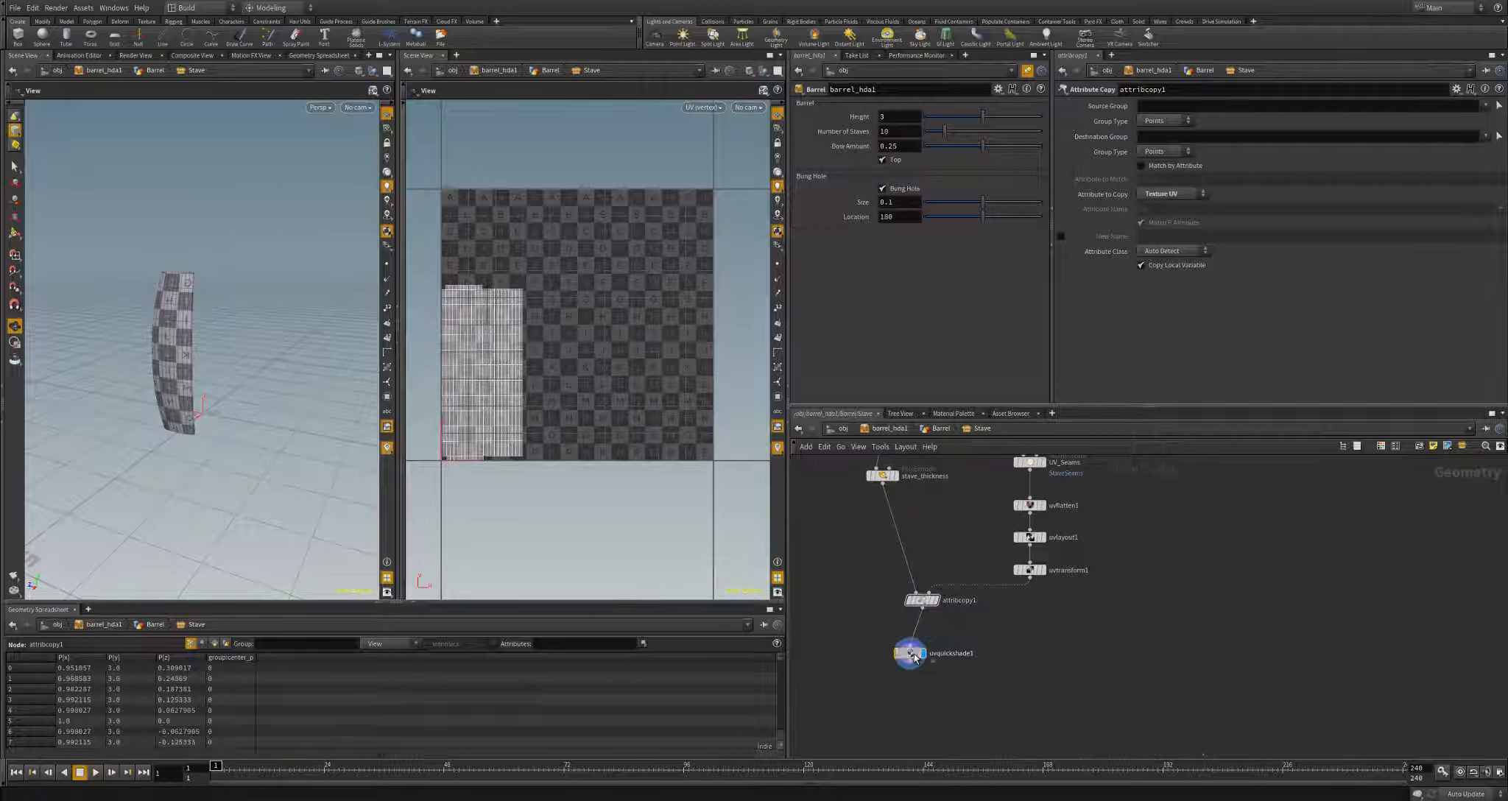
pyautogui.click(910, 653)
pyautogui.press('u')
# - Raise the Number of Staves to 14, checking the revolved barrel and its UVs
pyautogui.moveTo(945, 131)
pyautogui.mouseDown()
pyautogui.moveTo(1010, 145)
pyautogui.moveTo(953, 142)
pyautogui.mouseUp()
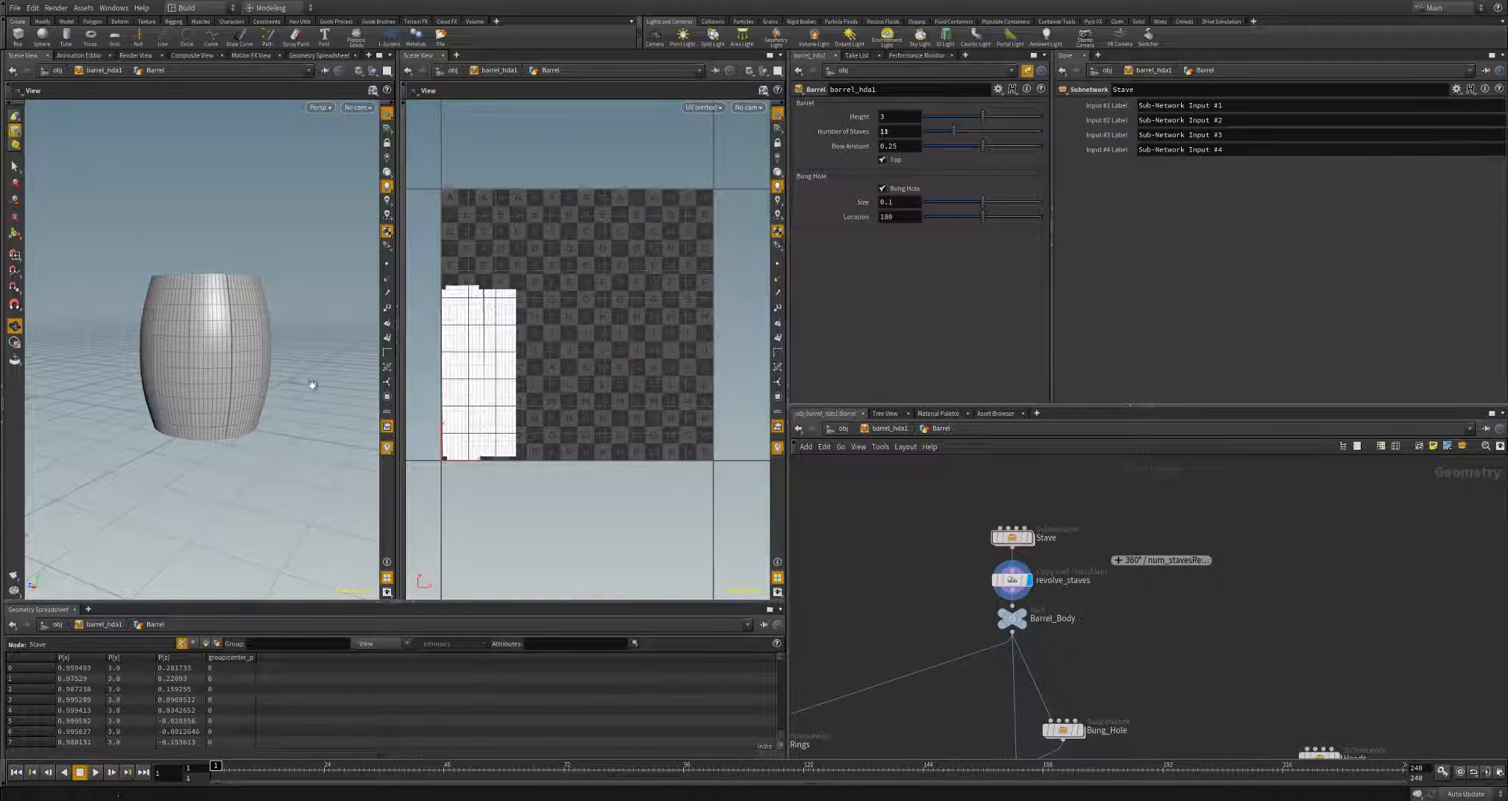
pyautogui.moveTo(310, 387); pyautogui.dragTo(276, 412)
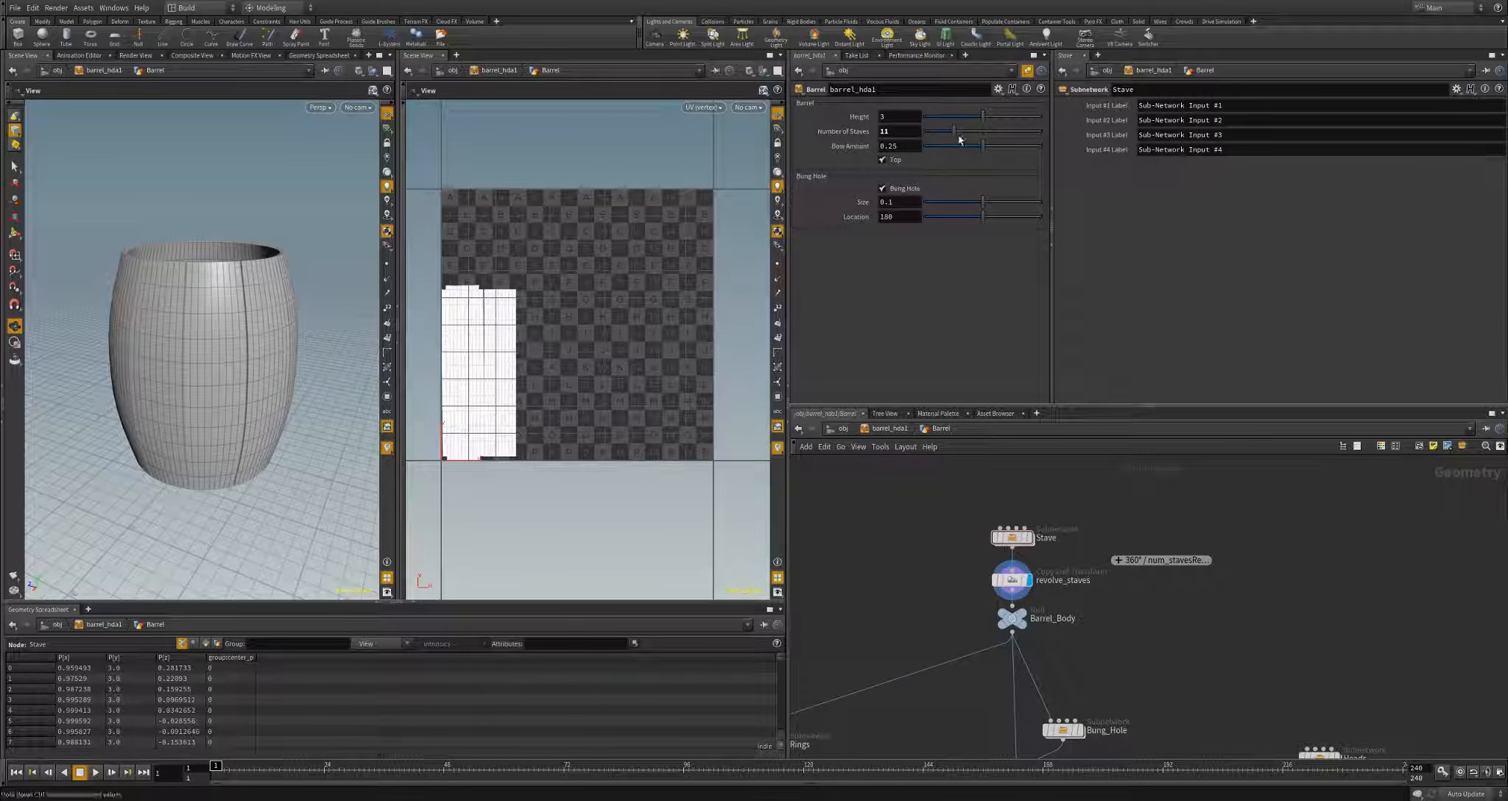
pyautogui.moveTo(955, 131); pyautogui.dragTo(963, 131)
pyautogui.moveTo(177, 367); pyautogui.dragTo(265, 412)
pyautogui.moveTo(963, 131); pyautogui.dragTo(982, 131)
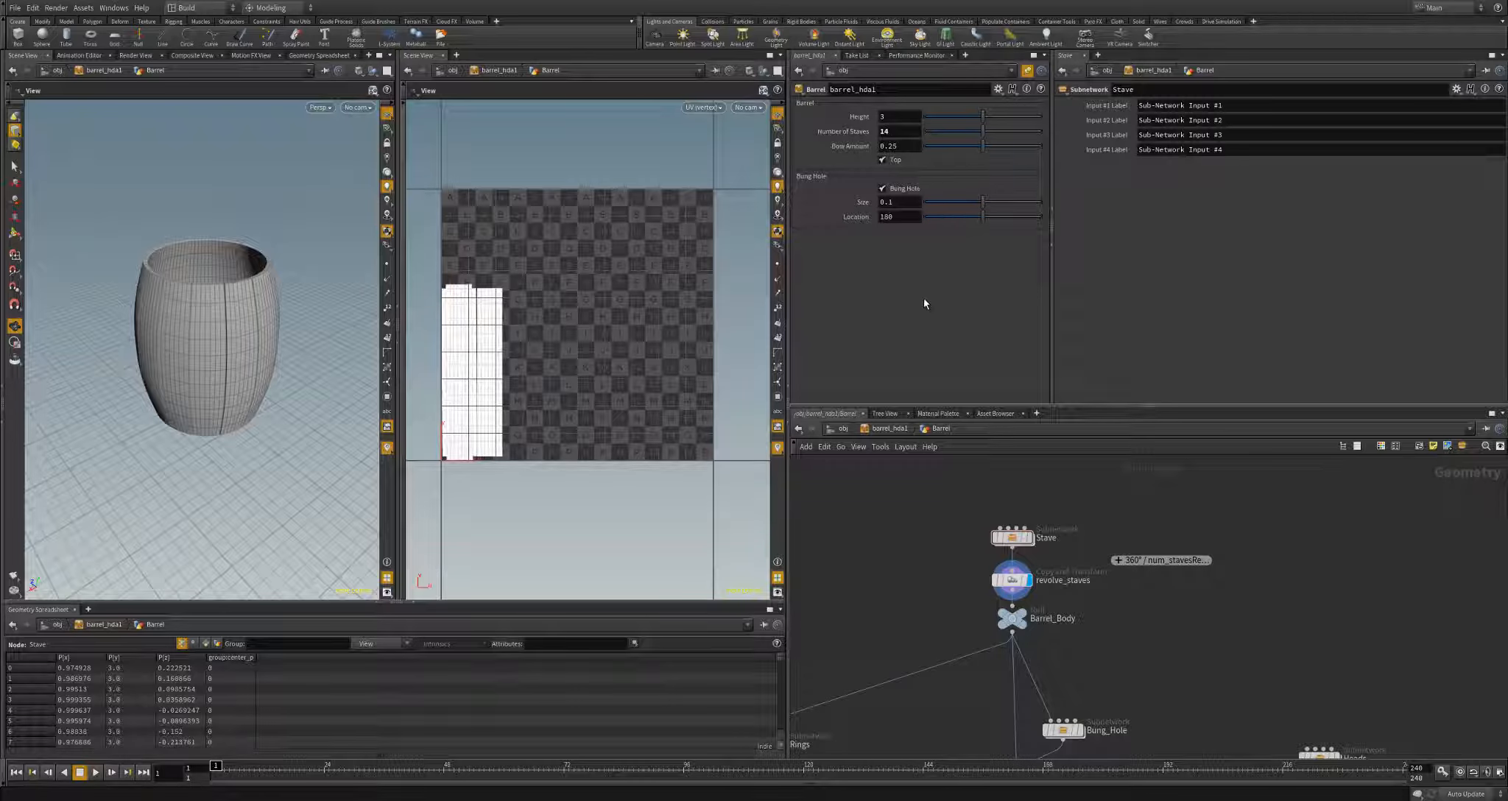
# - Go up to the object level and open the parameter settings in barrel_hda1's type properties
pyautogui.press('u')
pyautogui.press('u')
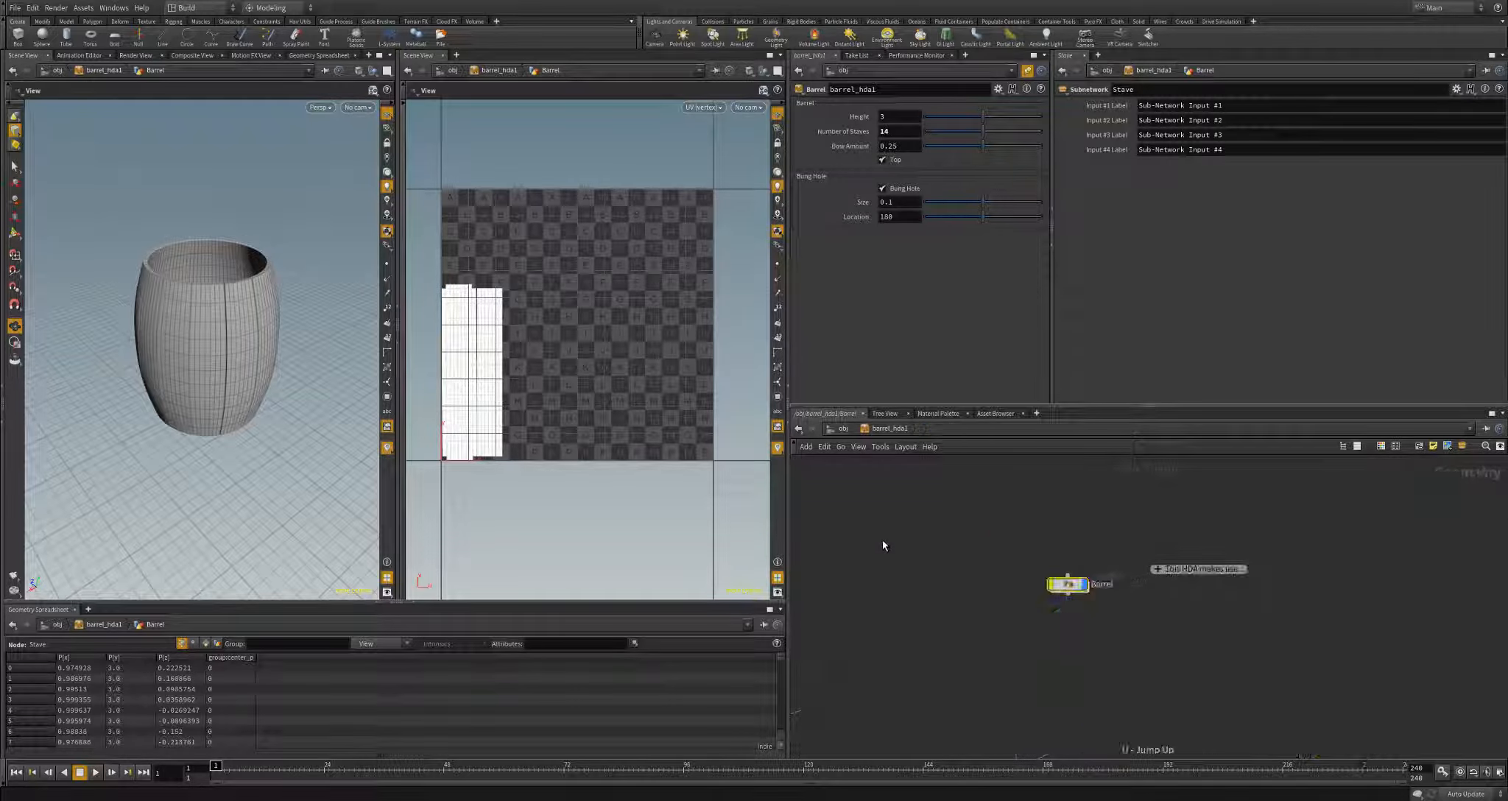
pyautogui.rightClick(1013, 578)
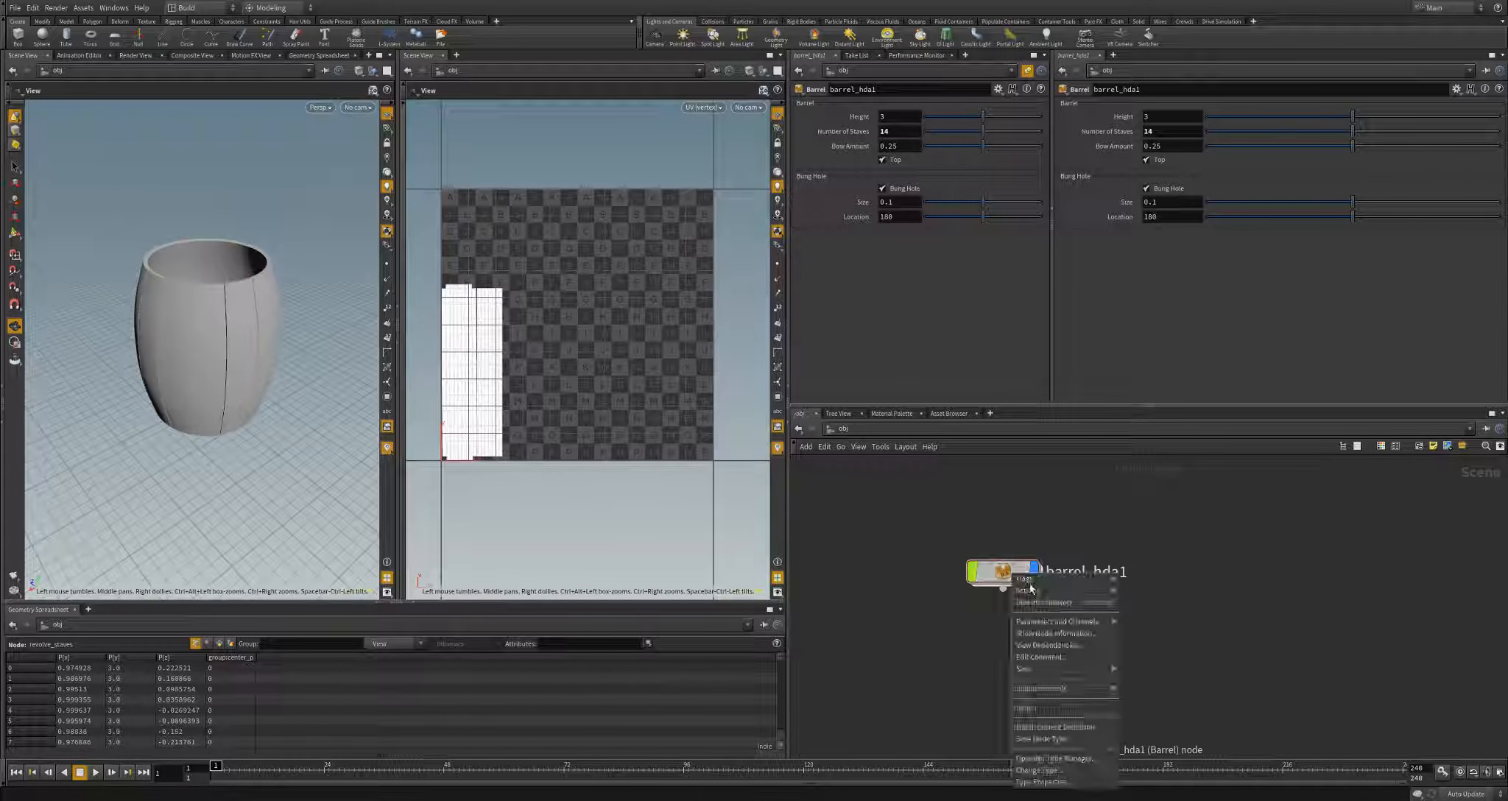
pyautogui.click(1034, 781)
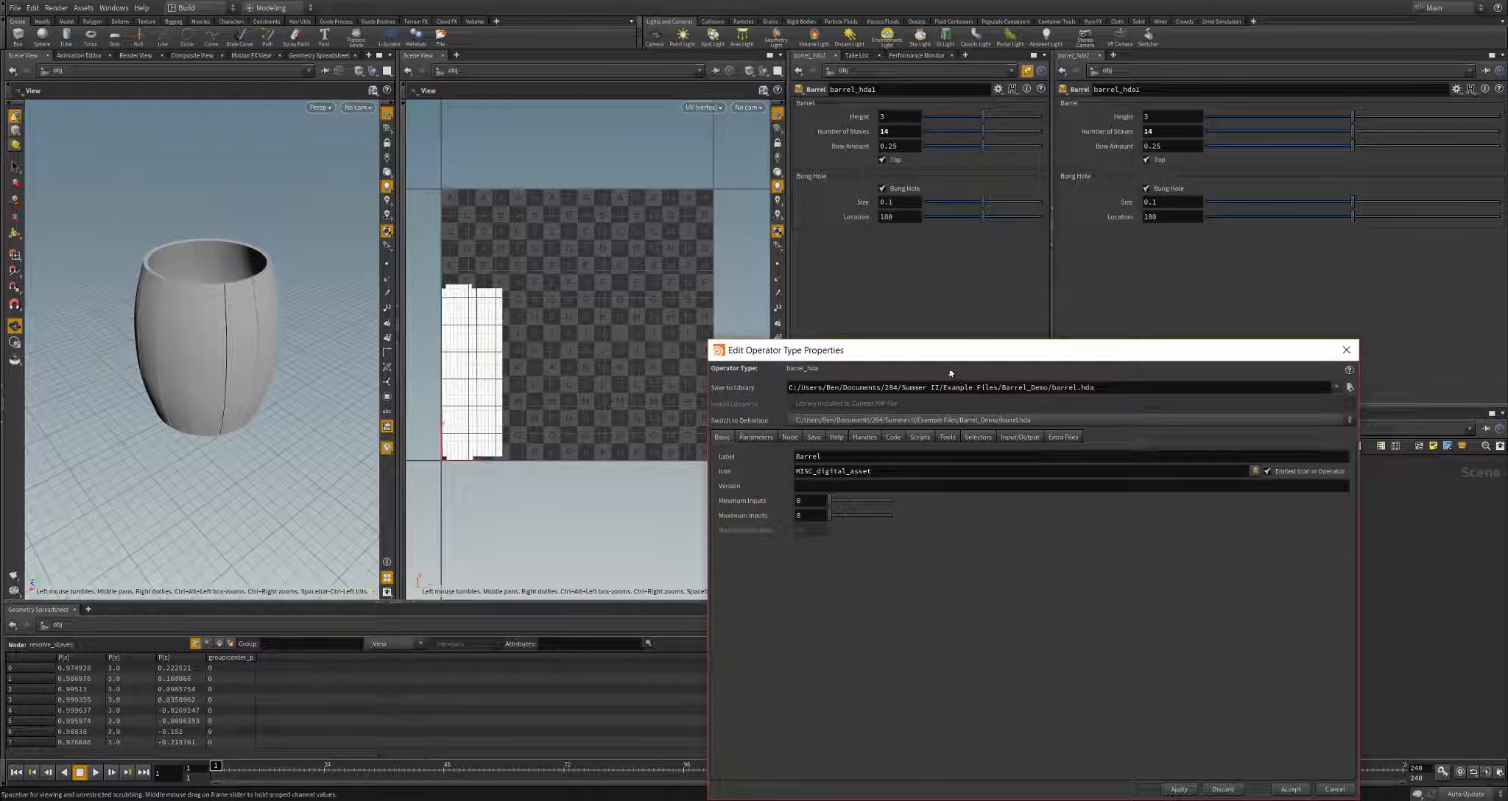
pyautogui.moveTo(932, 356); pyautogui.dragTo(468, 205)
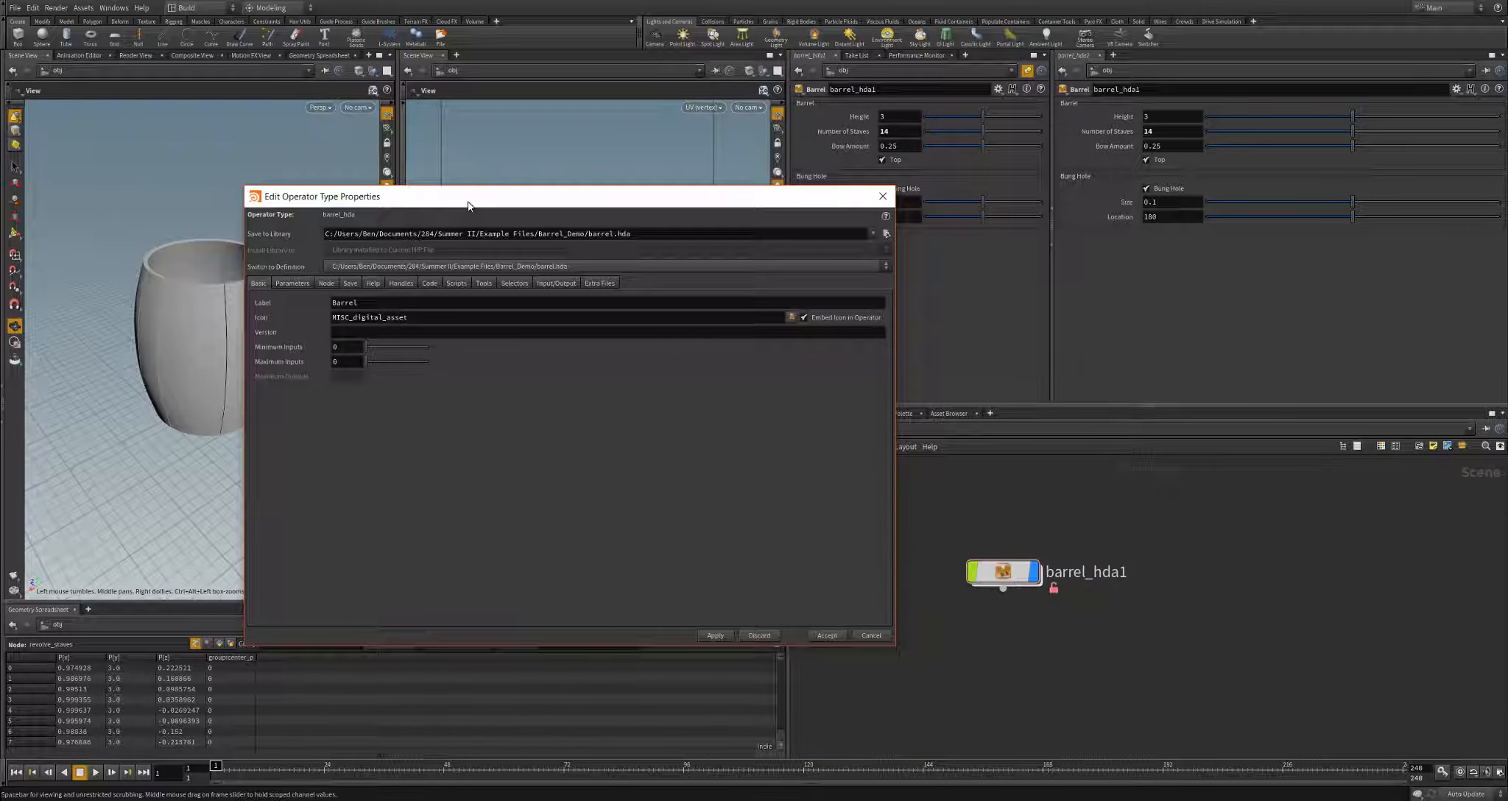
pyautogui.click(293, 283)
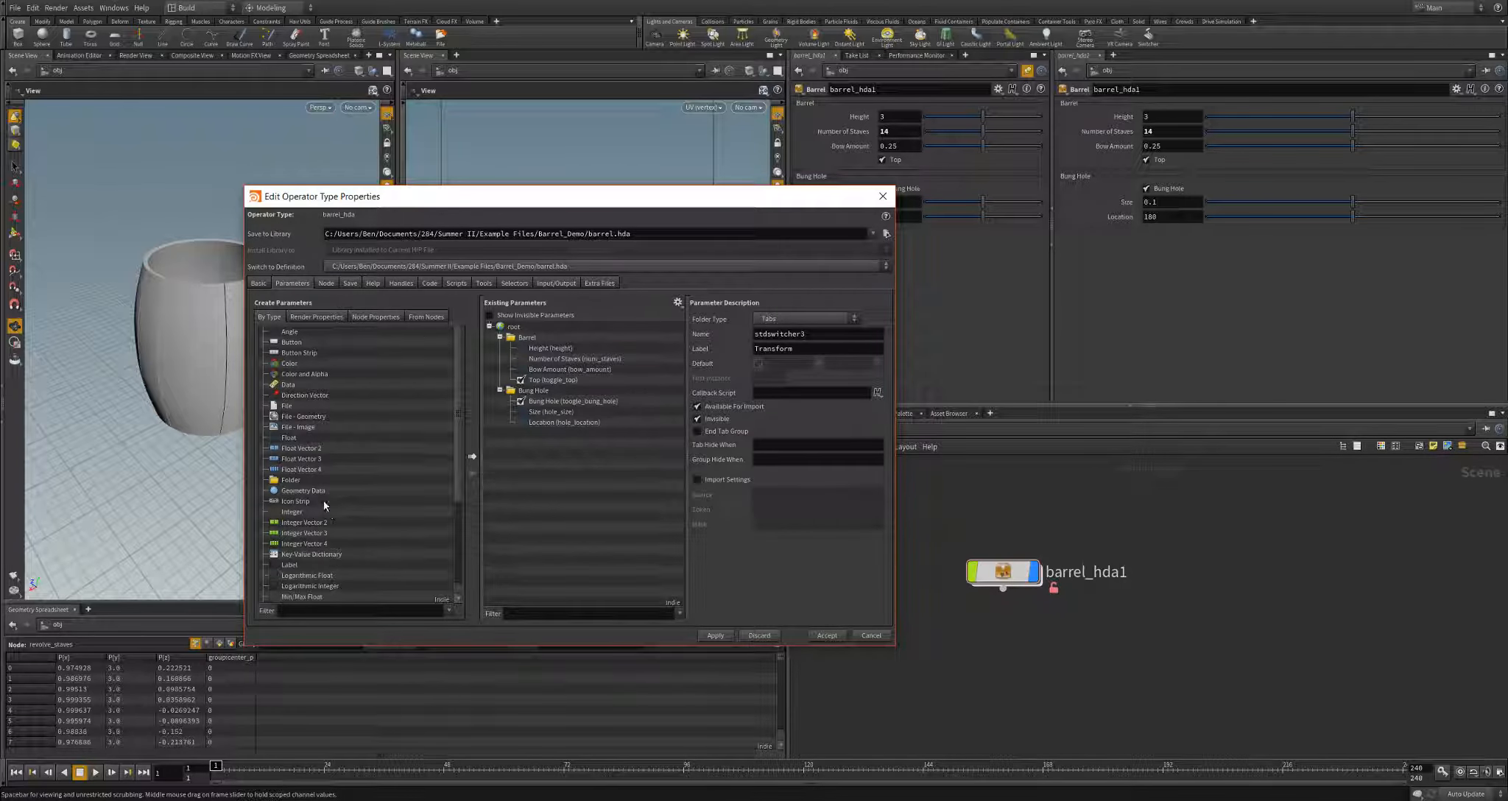
# - Add a Simple folder named uv_folder with the label UVs below the Bung Hole parameters
pyautogui.scroll(-4, 338, 485)
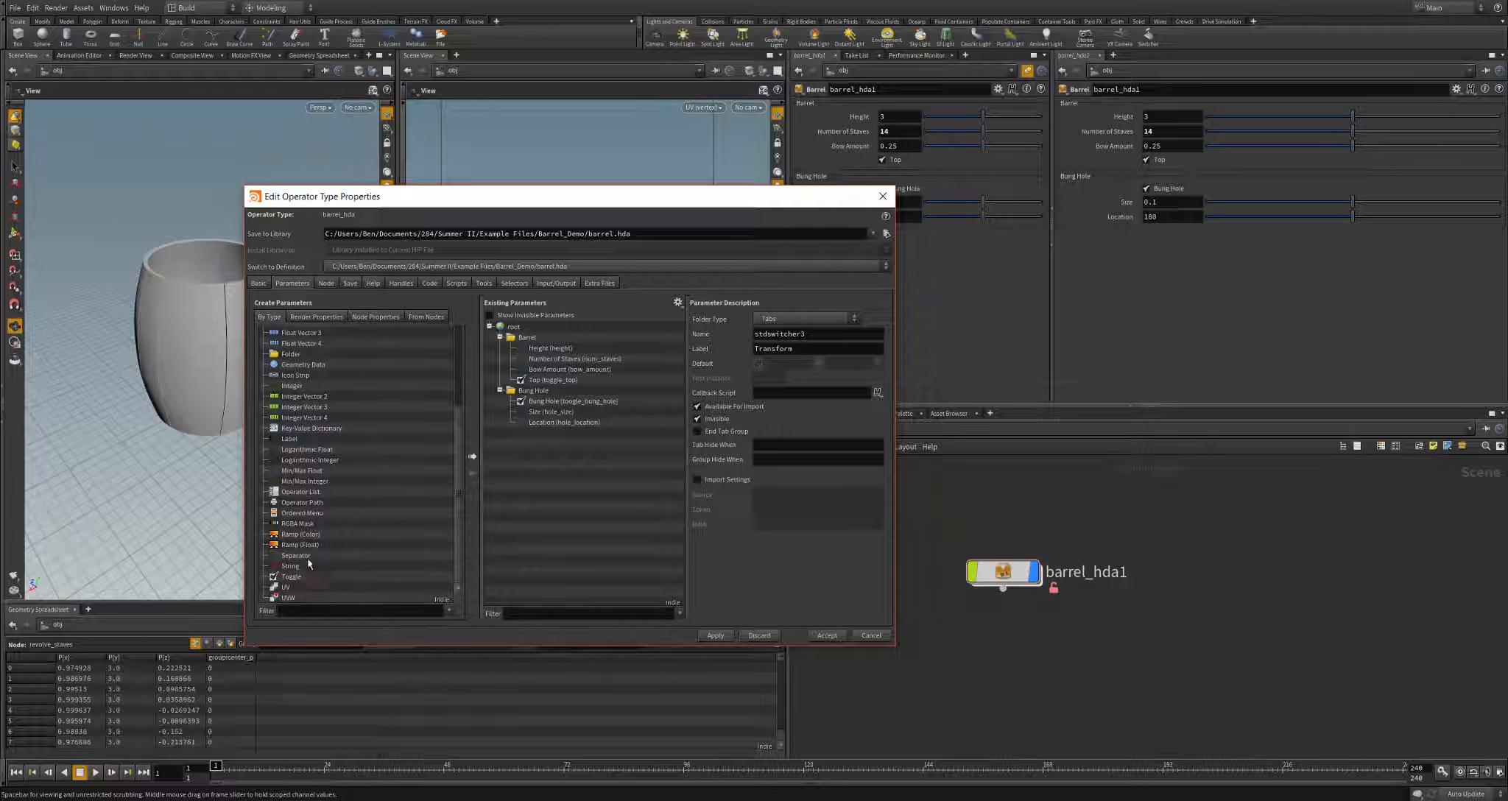
pyautogui.scroll(4, 308, 565)
pyautogui.moveTo(291, 479); pyautogui.dragTo(543, 444)
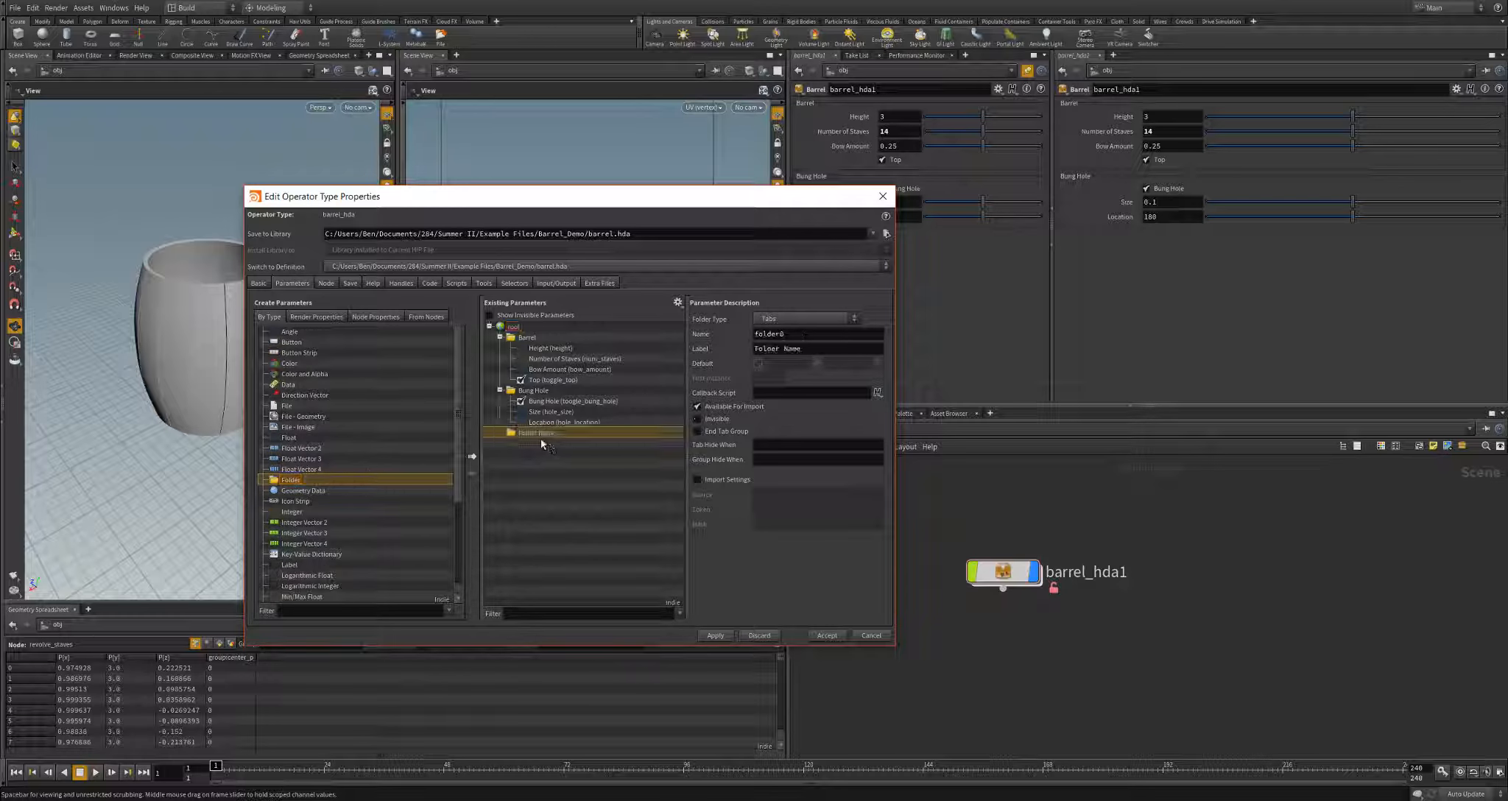
pyautogui.doubleClick(783, 333)
pyautogui.write('UVsfolder')
pyautogui.press('Tab')
pyautogui.write('U')
pyautogui.click(802, 318)
pyautogui.click(803, 362)
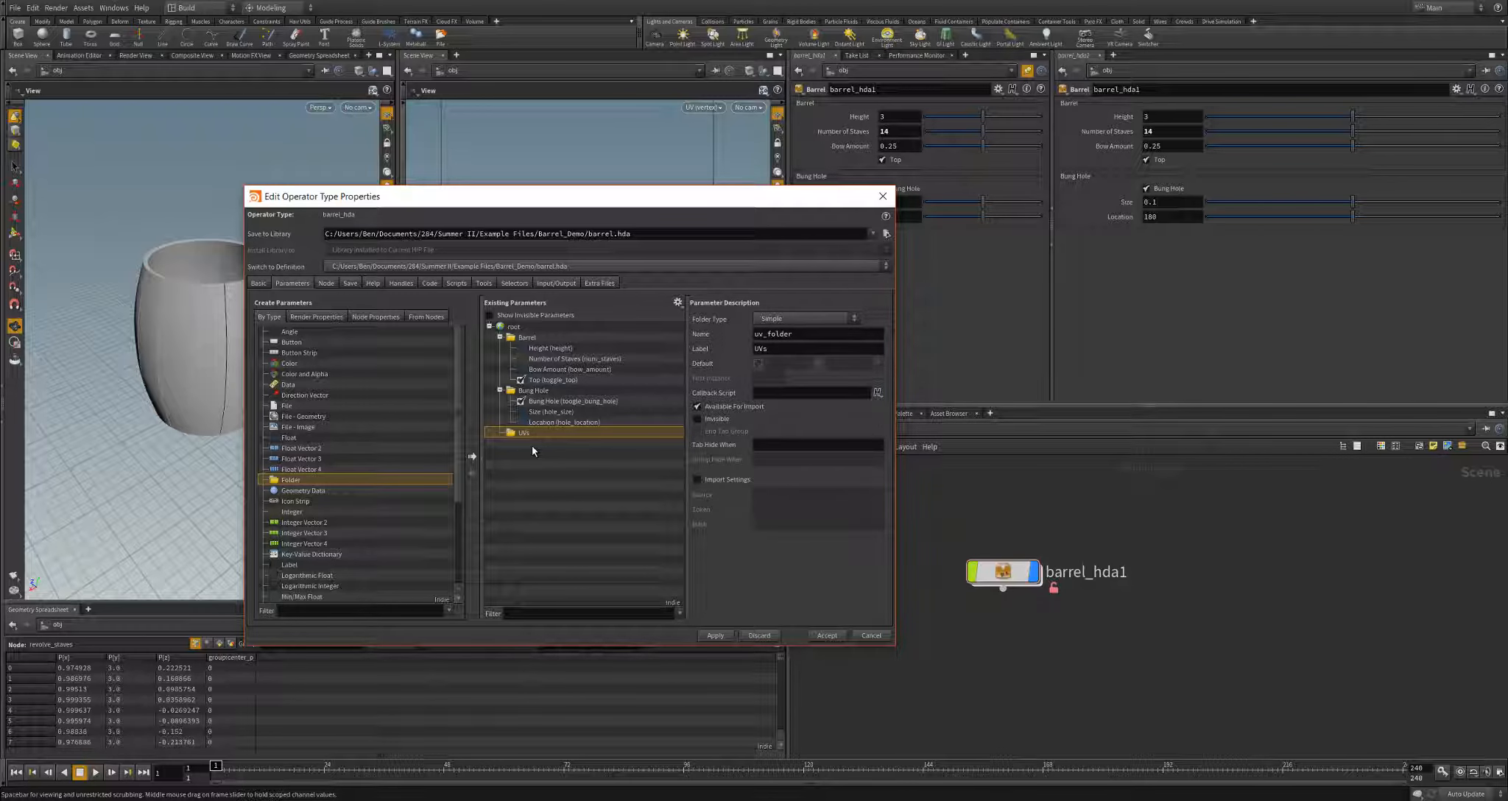
# - Add a toggle named toggle_uvs with the label UVs inside the UVs folder, and apply the changes to the asset
pyautogui.scroll(-4, 338, 510)
pyautogui.moveTo(293, 577); pyautogui.dragTo(526, 379)
pyautogui.moveTo(781, 278); pyautogui.dragTo(730, 291)
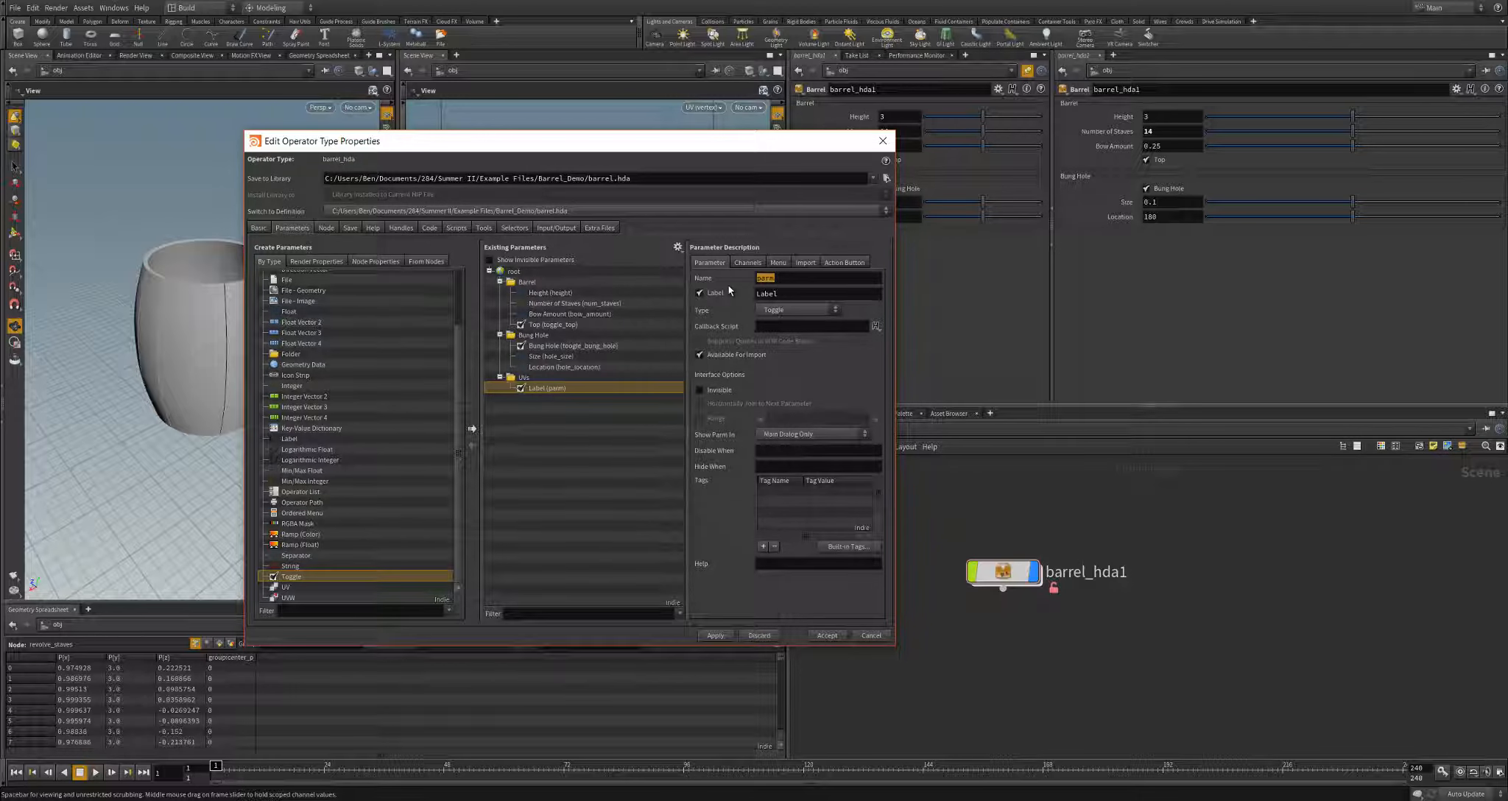
pyautogui.write('toggle_uvs')
pyautogui.press('Tab')
pyautogui.write('UVs')
pyautogui.click(747, 262)
pyautogui.click(709, 262)
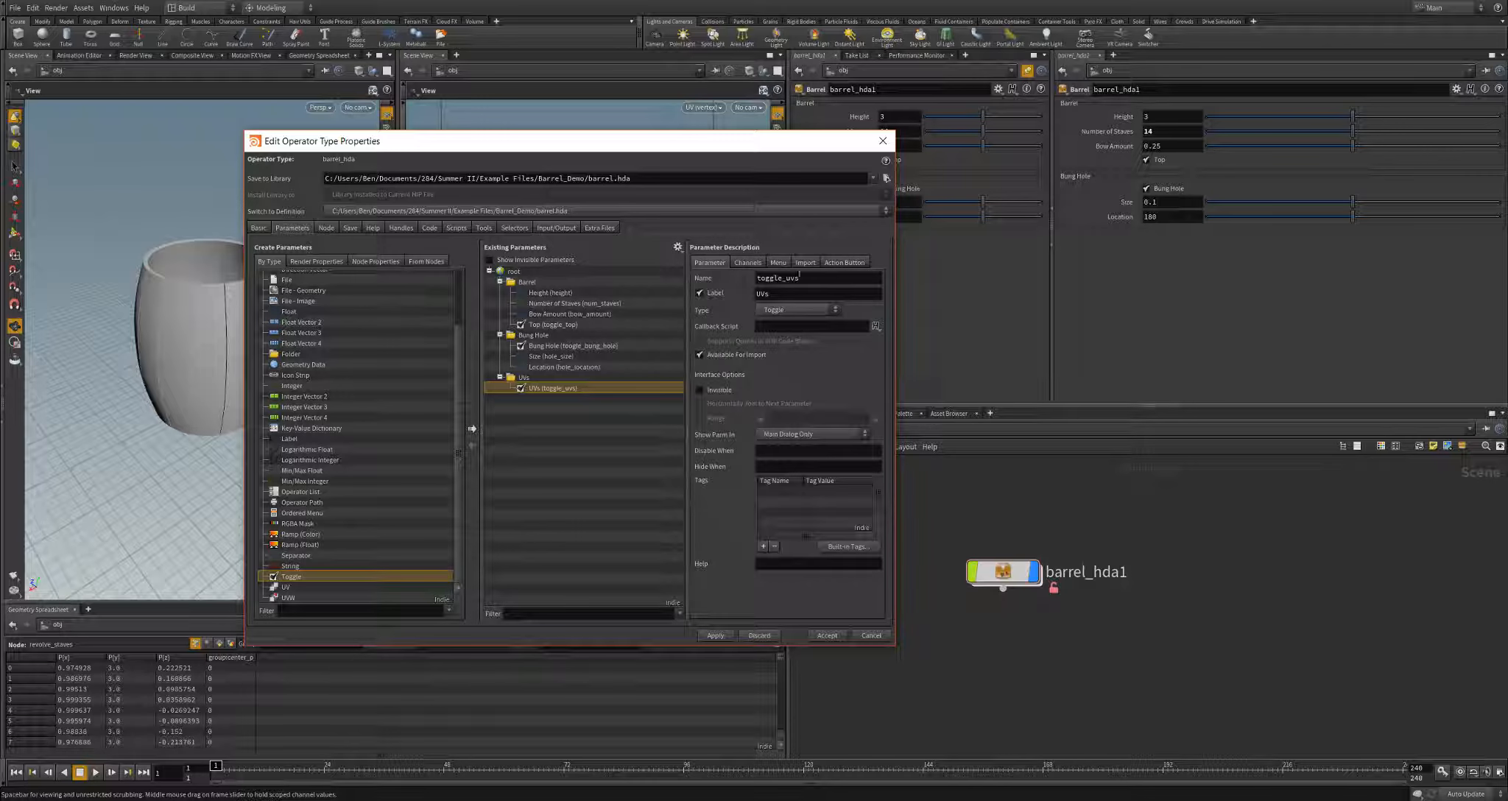
pyautogui.click(722, 638)
pyautogui.click(823, 636)
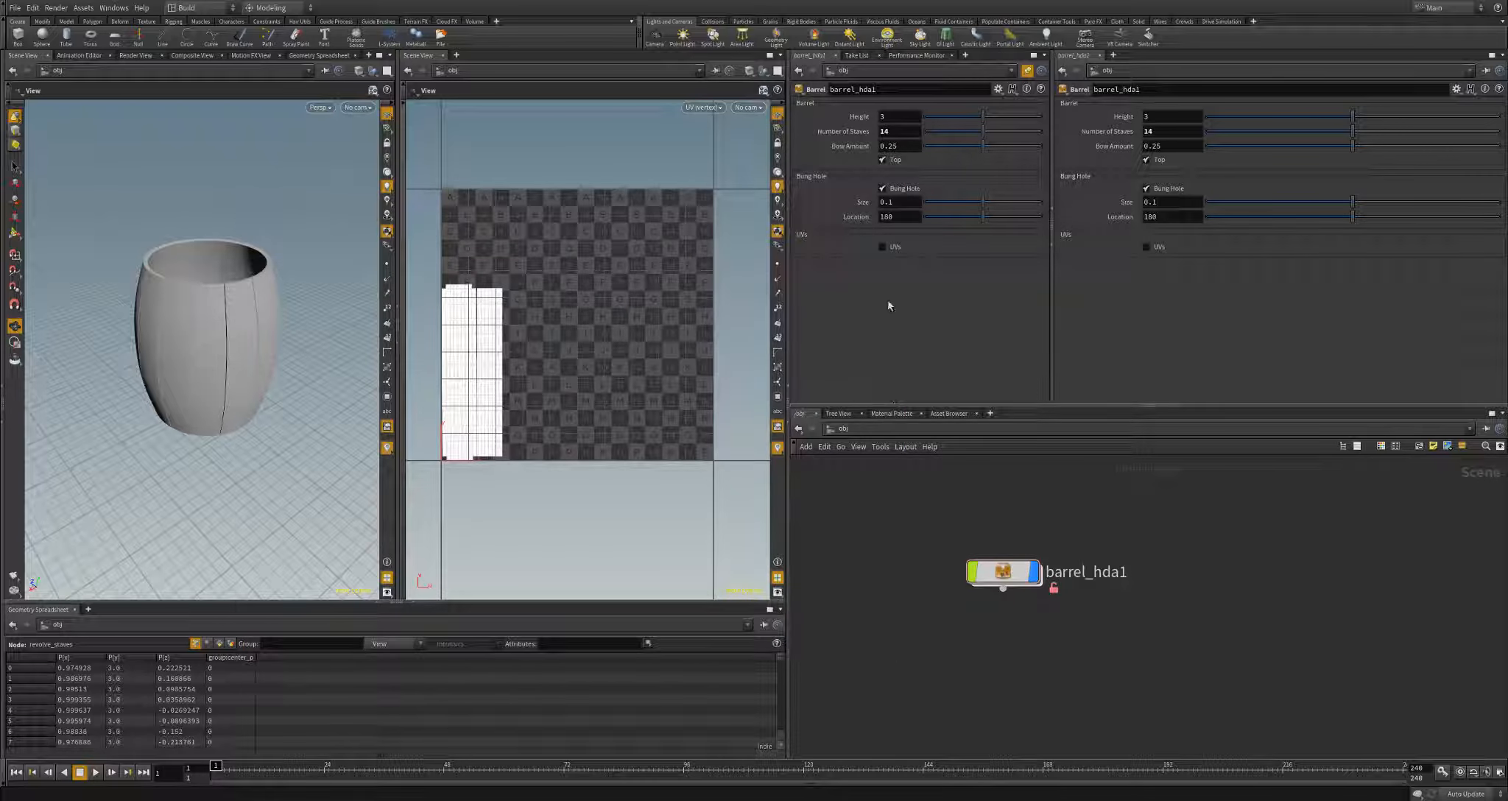
# - Copy the barrel's UVs toggle parameter and enter the barrel_hda1 network
pyautogui.click(881, 249)
pyautogui.rightClick(895, 252)
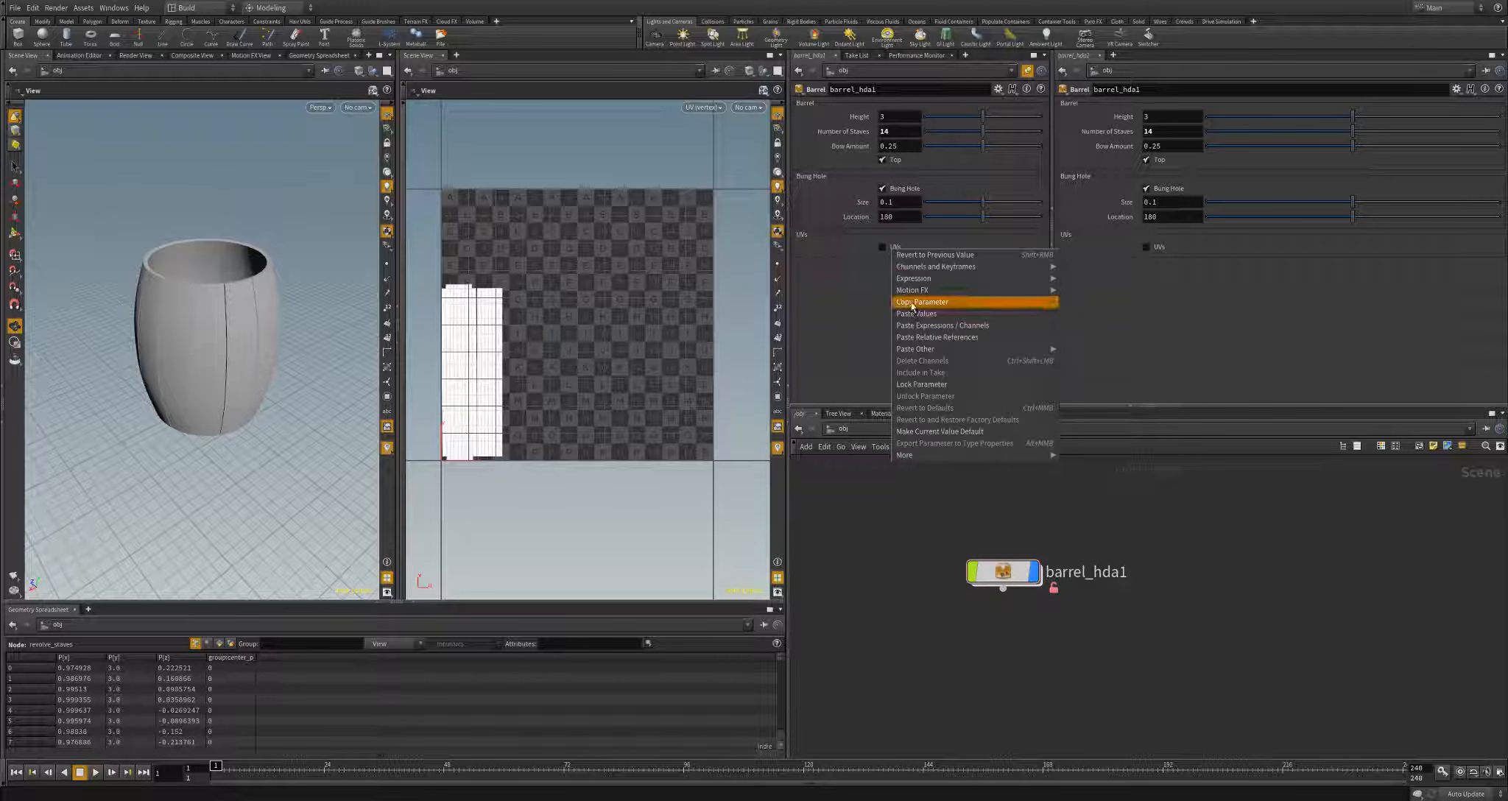
pyautogui.click(913, 303)
pyautogui.doubleClick(1003, 572)
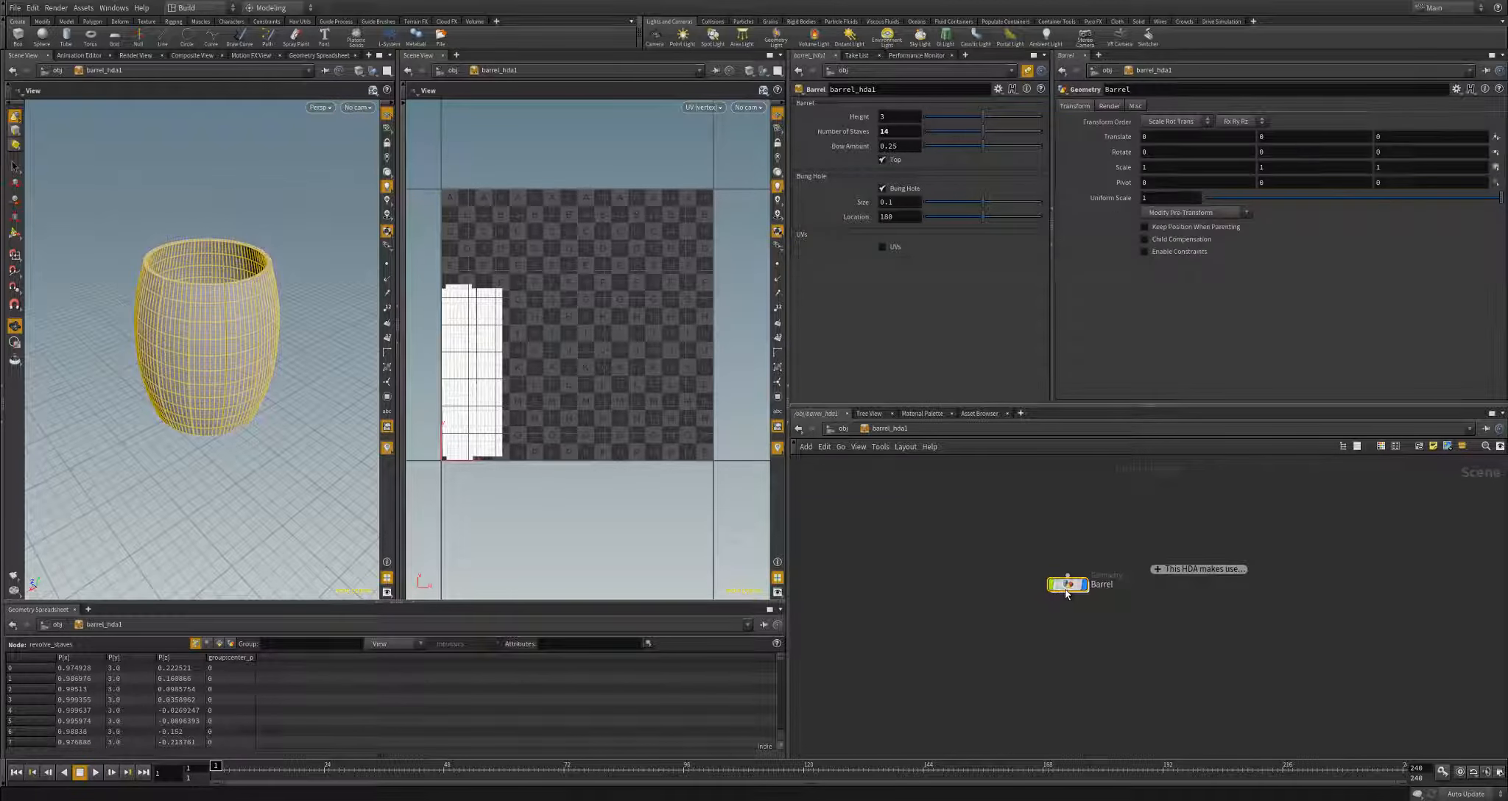
# - Inside the Stave subnetwork, add a Switch after stave_thickness and connect attribcopy1 as its second input
pyautogui.doubleClick(1015, 538)
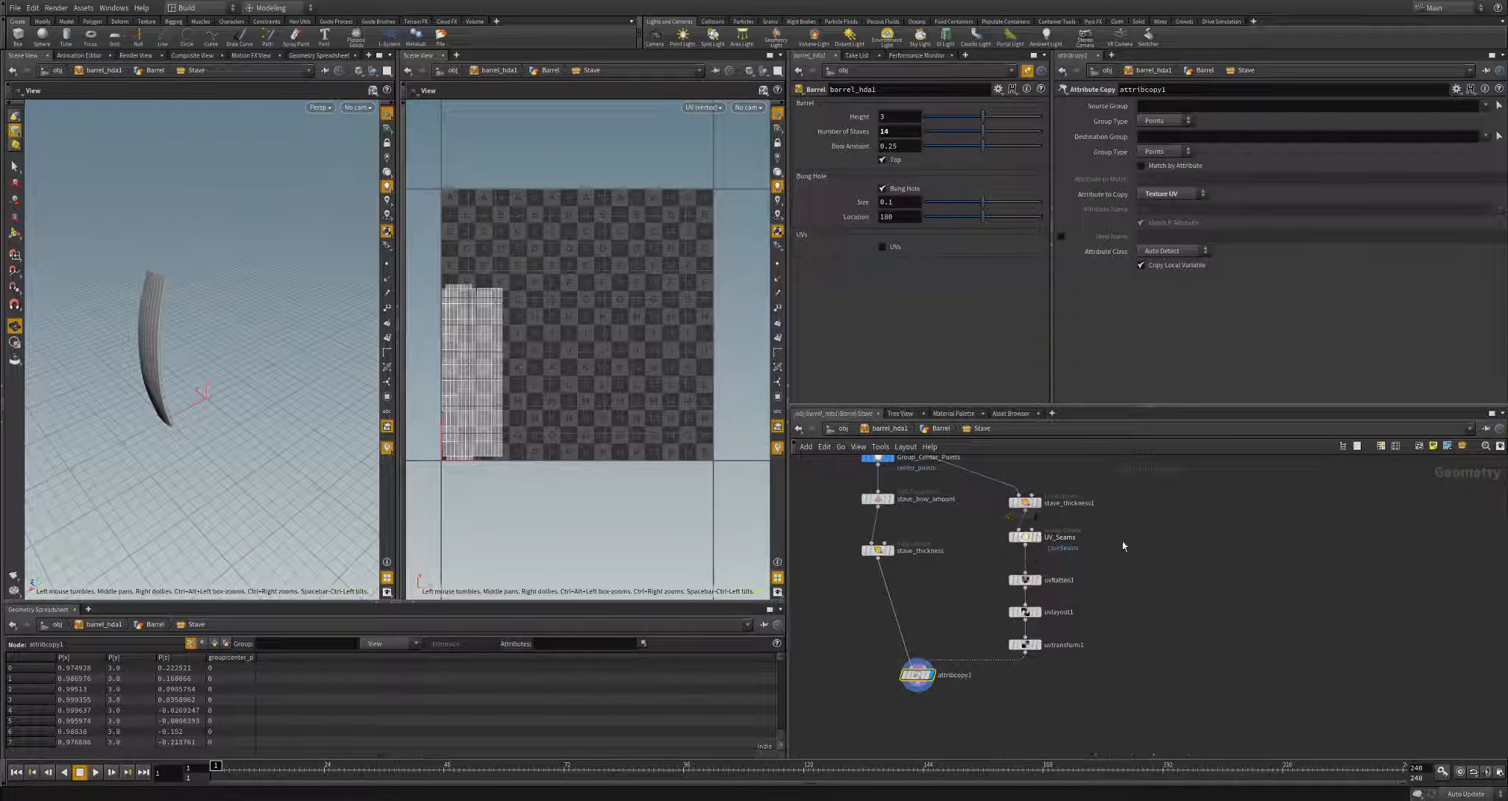
pyautogui.moveTo(994, 680); pyautogui.dragTo(1005, 635, button='middle')
pyautogui.moveTo(926, 631); pyautogui.dragTo(988, 638)
pyautogui.press('Tab')
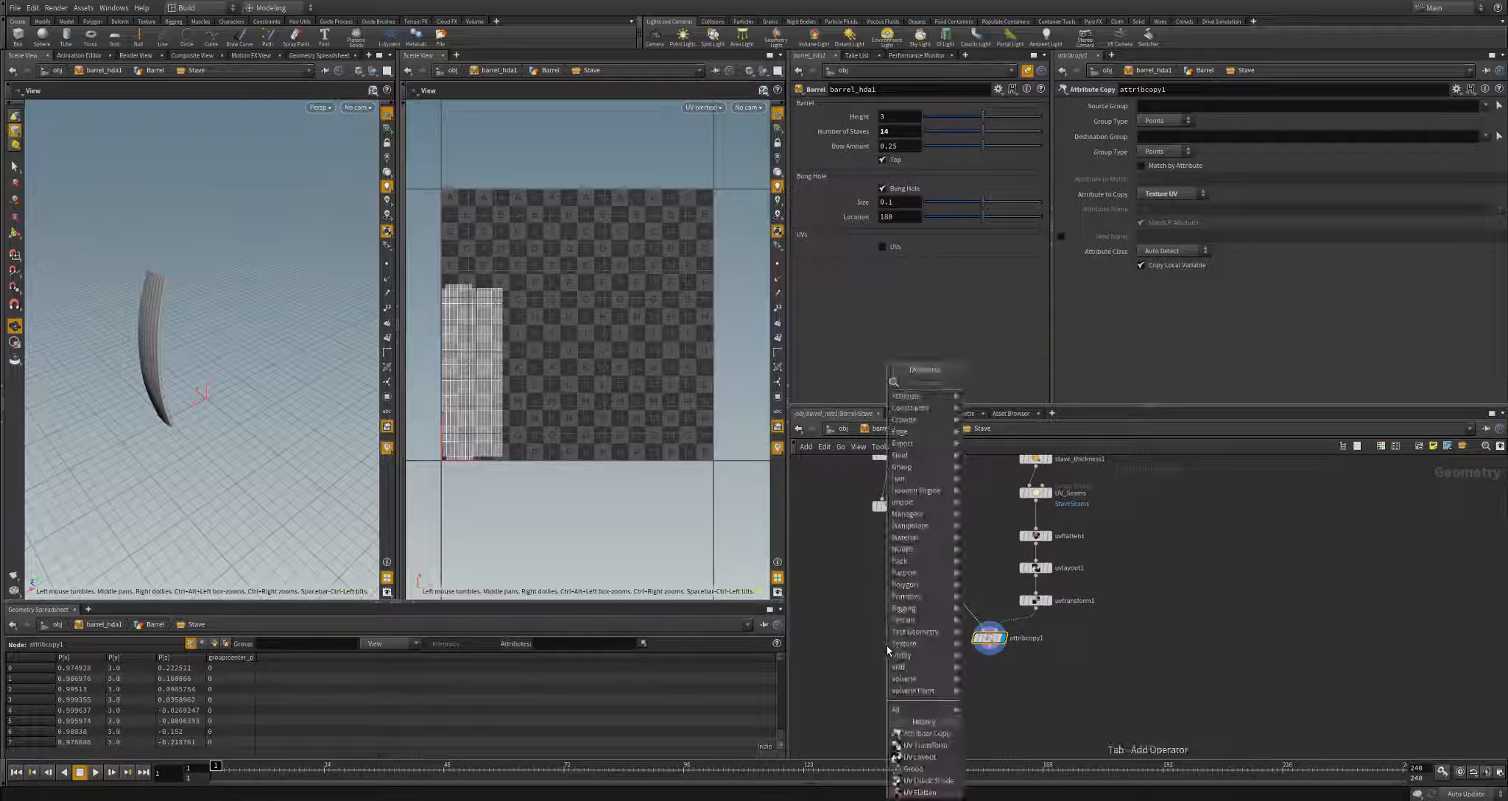
pyautogui.write('swi')
pyautogui.press('Return')
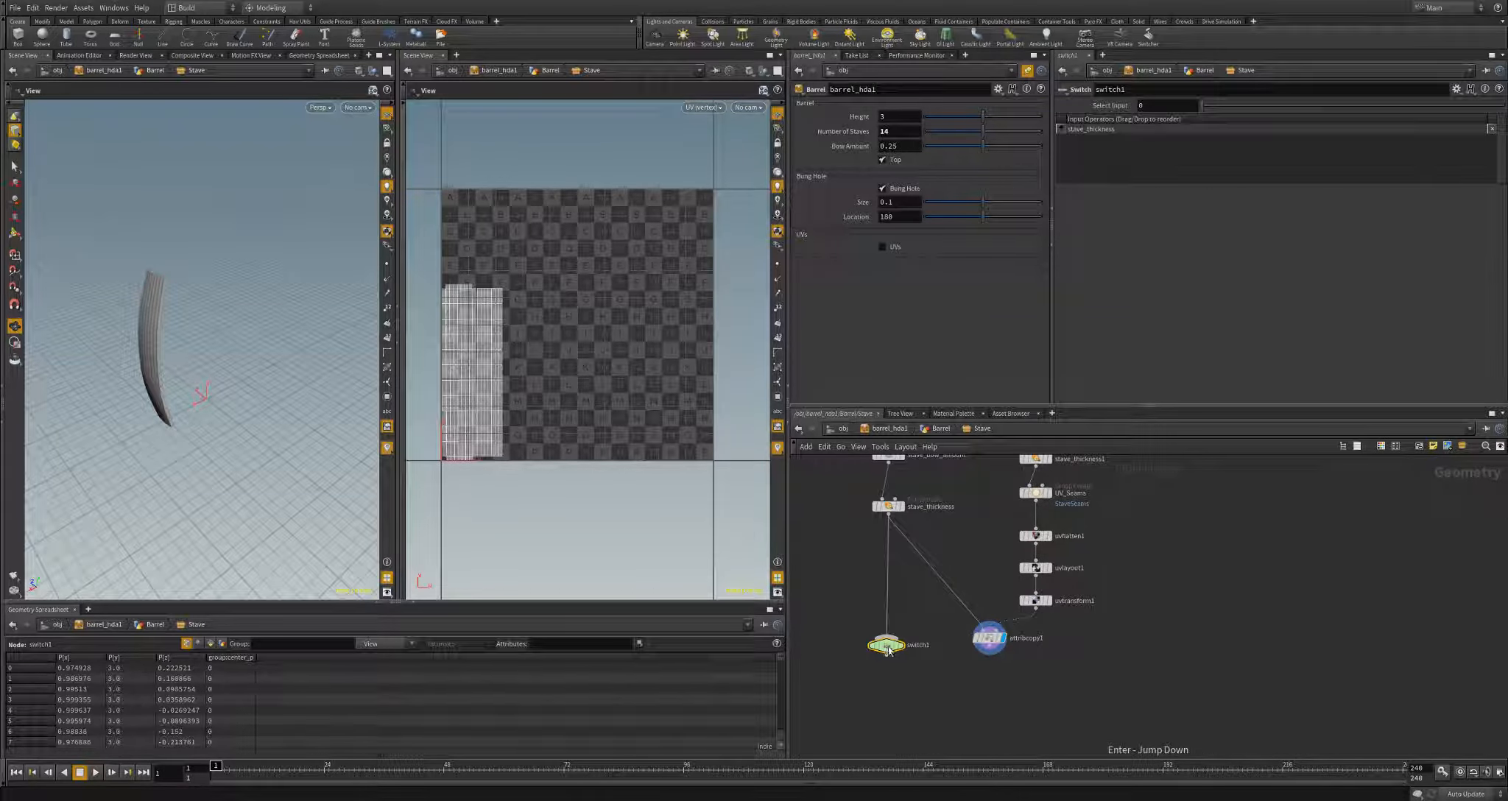
pyautogui.moveTo(890, 680); pyautogui.dragTo(890, 695)
pyautogui.moveTo(953, 559); pyautogui.dragTo(993, 499, button='middle')
pyautogui.moveTo(1006, 633); pyautogui.dragTo(922, 669)
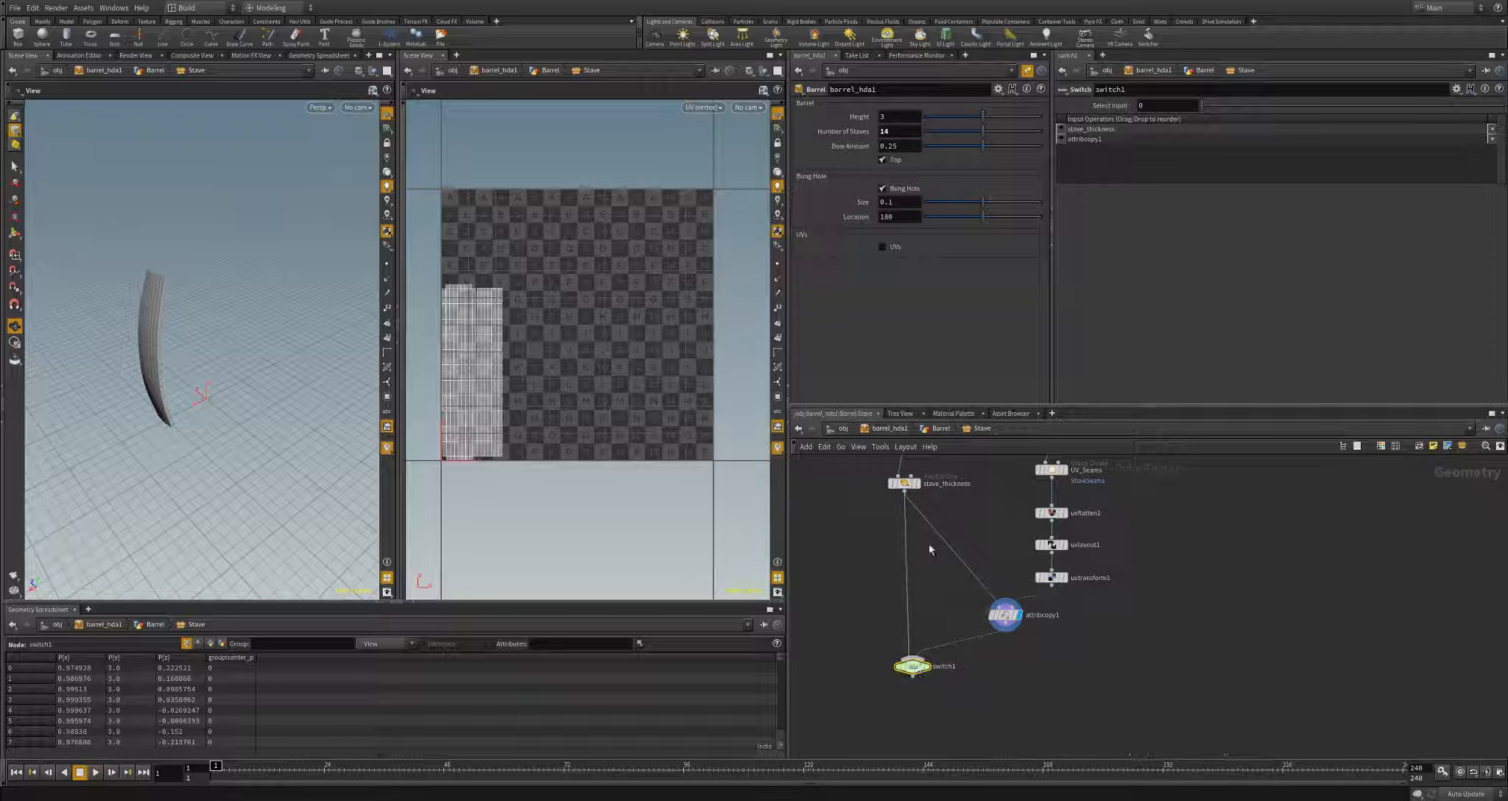
# - Link switch1's Select Input to the copied UVs toggle with a relative reference and display switch1
pyautogui.rightClick(1120, 111)
pyautogui.click(1148, 197)
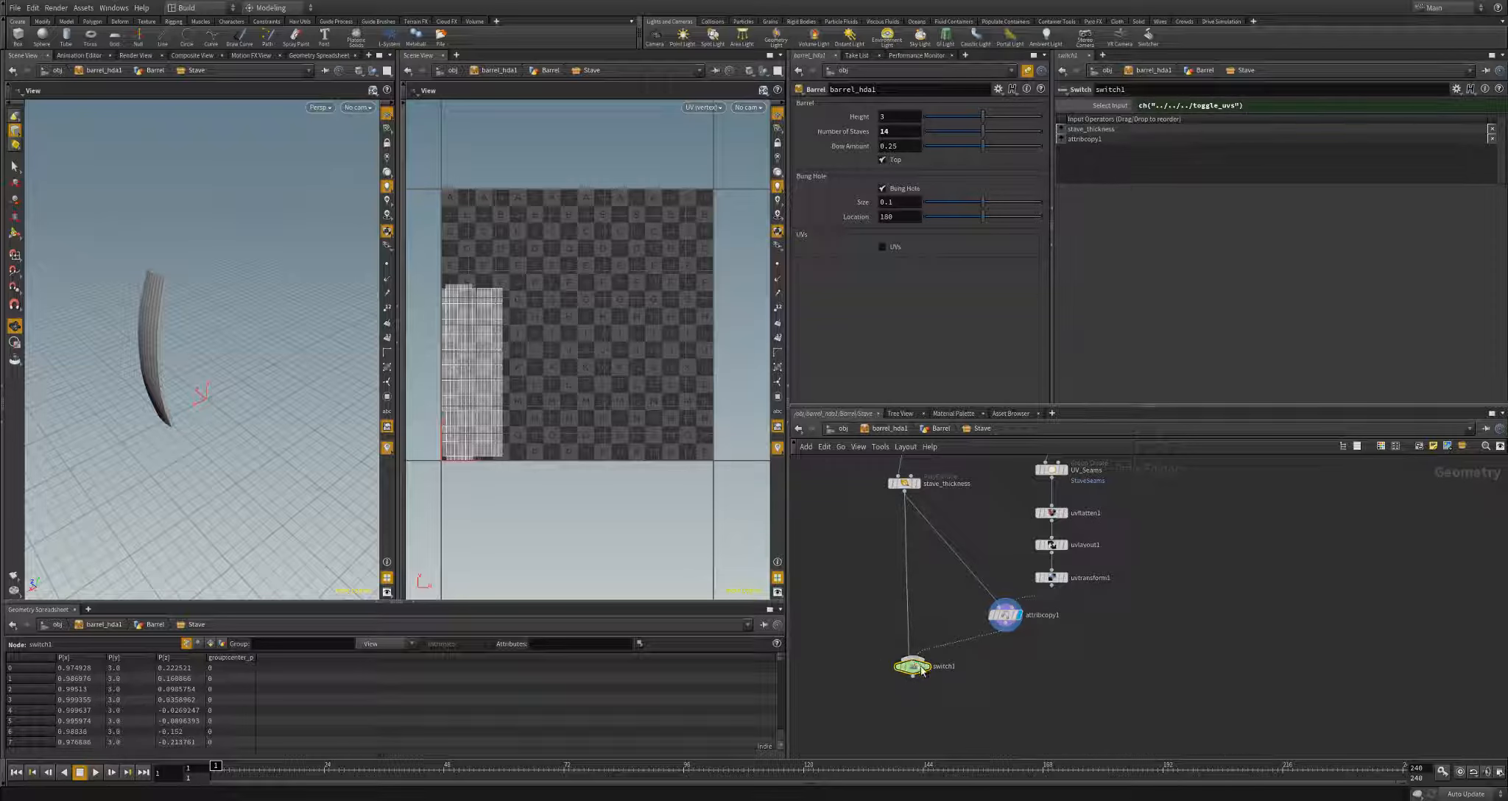
pyautogui.moveTo(911, 665)
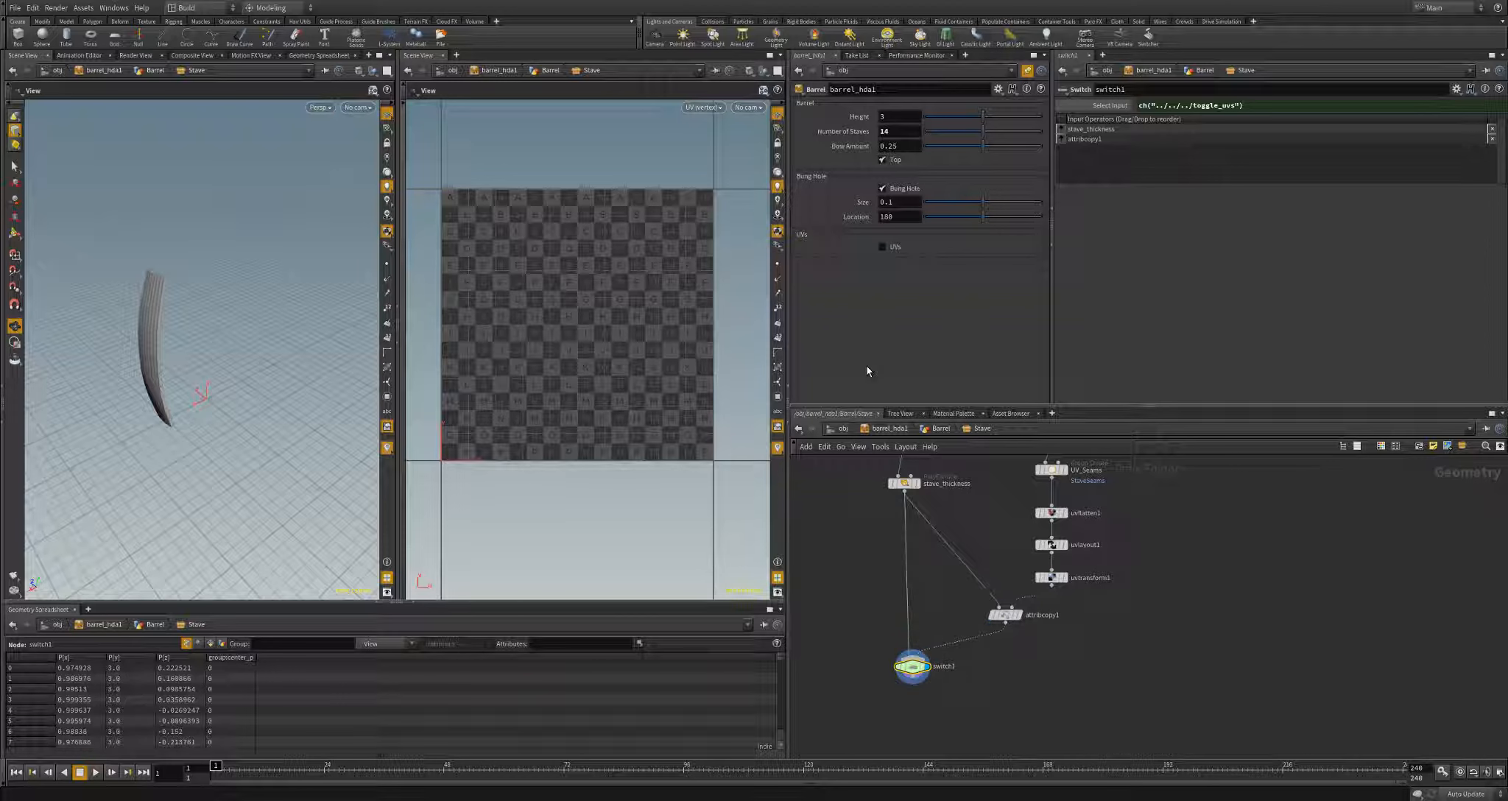
# - Turn the barrel's UVs toggle on and off repeatedly to test the stave's switch, leaving it on
pyautogui.moveTo(225, 373); pyautogui.dragTo(168, 365)
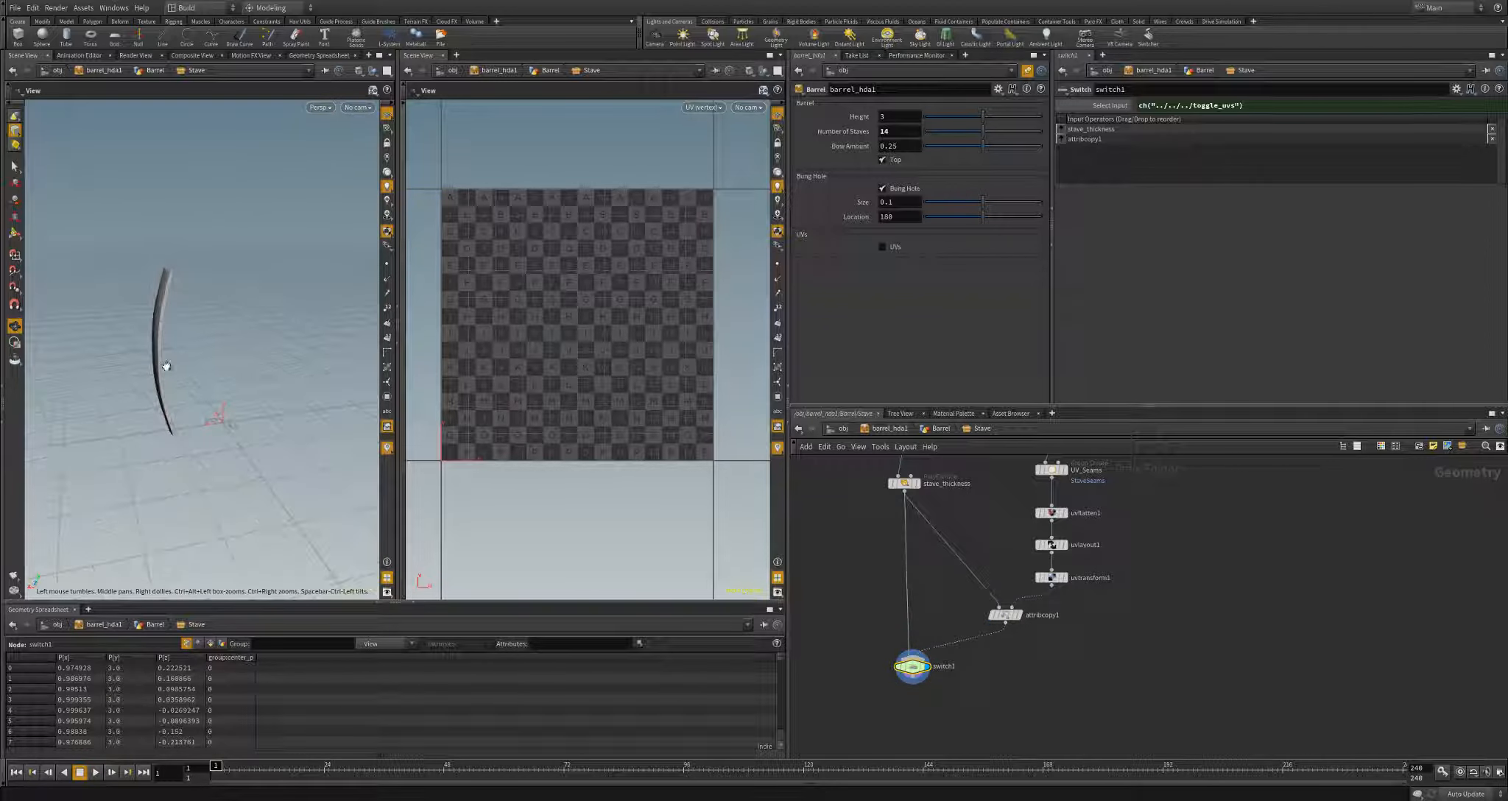
pyautogui.click(883, 248)
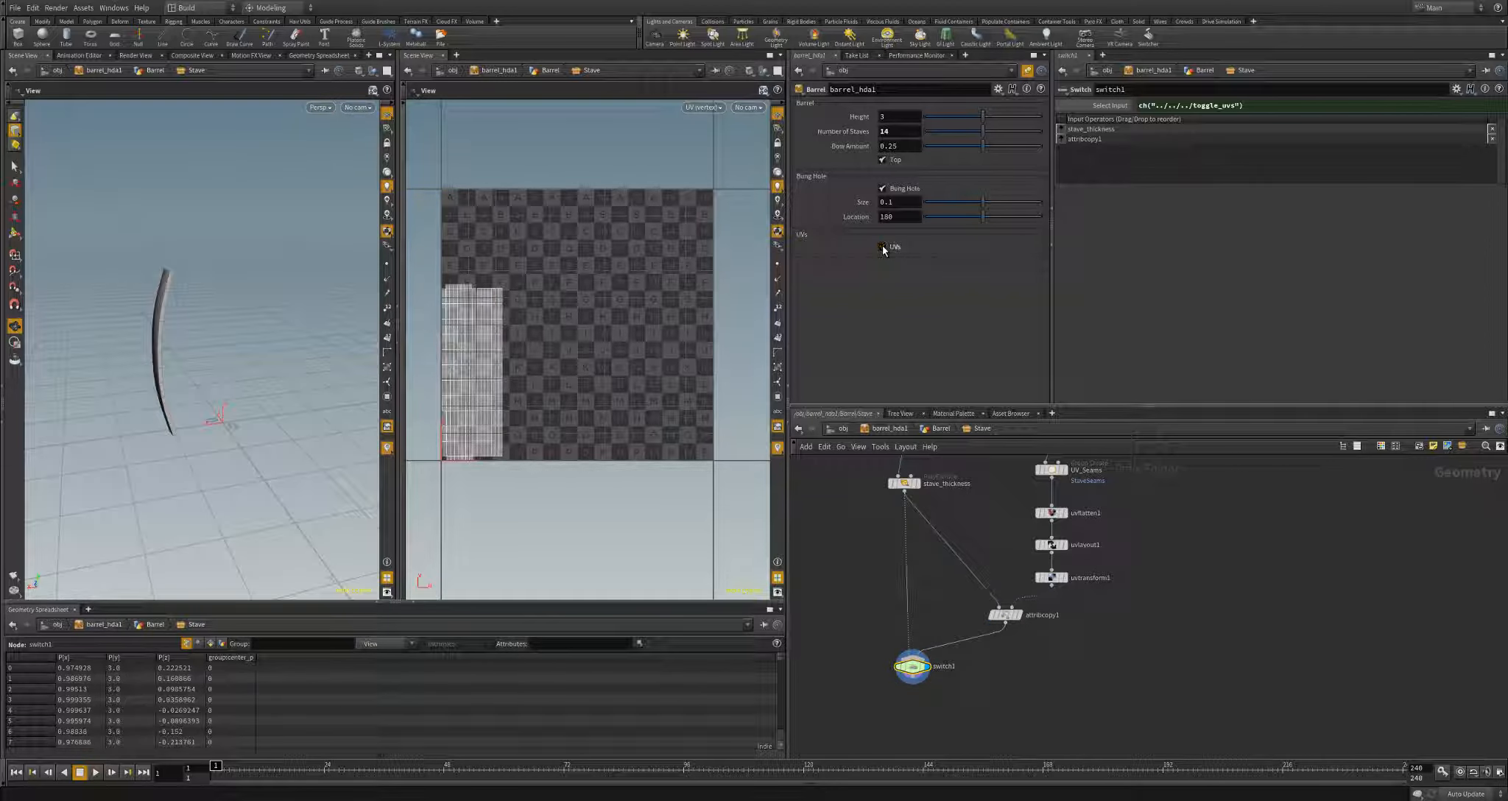
pyautogui.click(883, 248)
pyautogui.click(883, 247)
pyautogui.click(883, 247)
pyautogui.click(883, 247)
pyautogui.click(883, 248)
pyautogui.click(883, 248)
pyautogui.click(883, 247)
pyautogui.click(882, 247)
# - Go up to the Barrel network, select revolve_staves, and examine how the revolved staves' UVs overlap in the UV view
pyautogui.press('u')
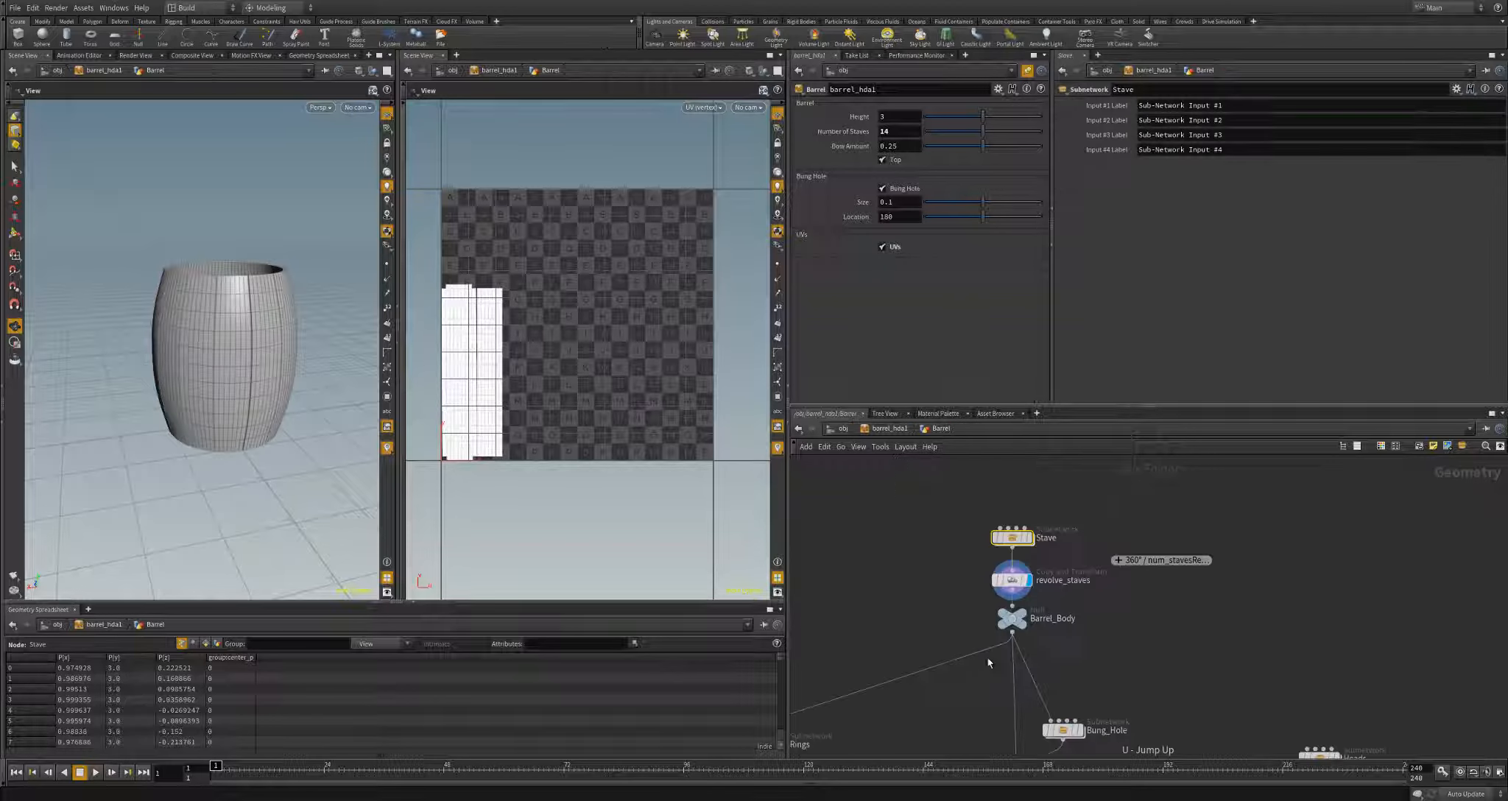
pyautogui.click(1122, 642)
pyautogui.moveTo(1122, 638); pyautogui.dragTo(1036, 599, button='middle')
pyautogui.click(926, 543)
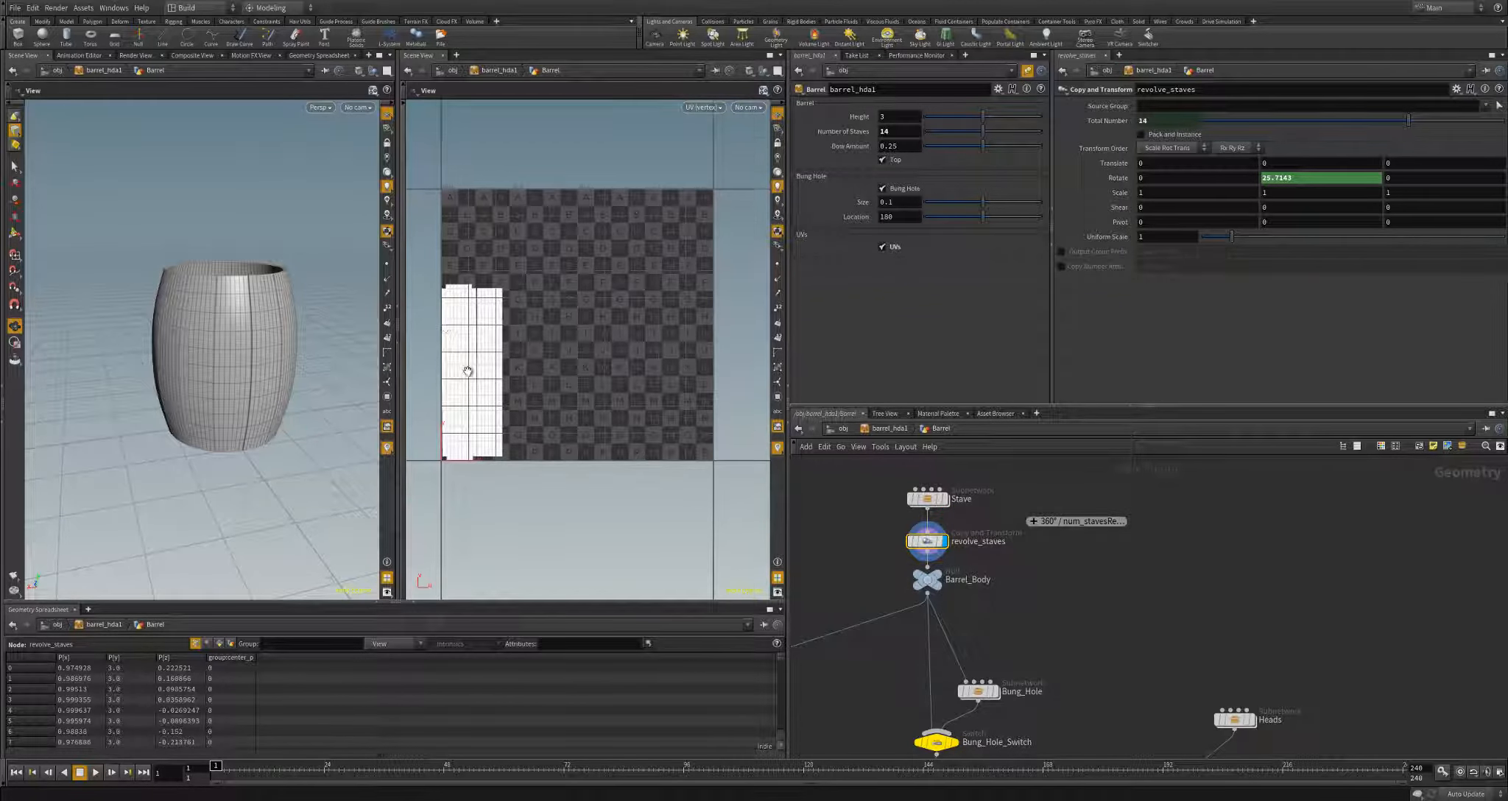
pyautogui.moveTo(486, 254); pyautogui.dragTo(480, 301, button='right')
pyautogui.moveTo(481, 301); pyautogui.dragTo(600, 290, button='middle')
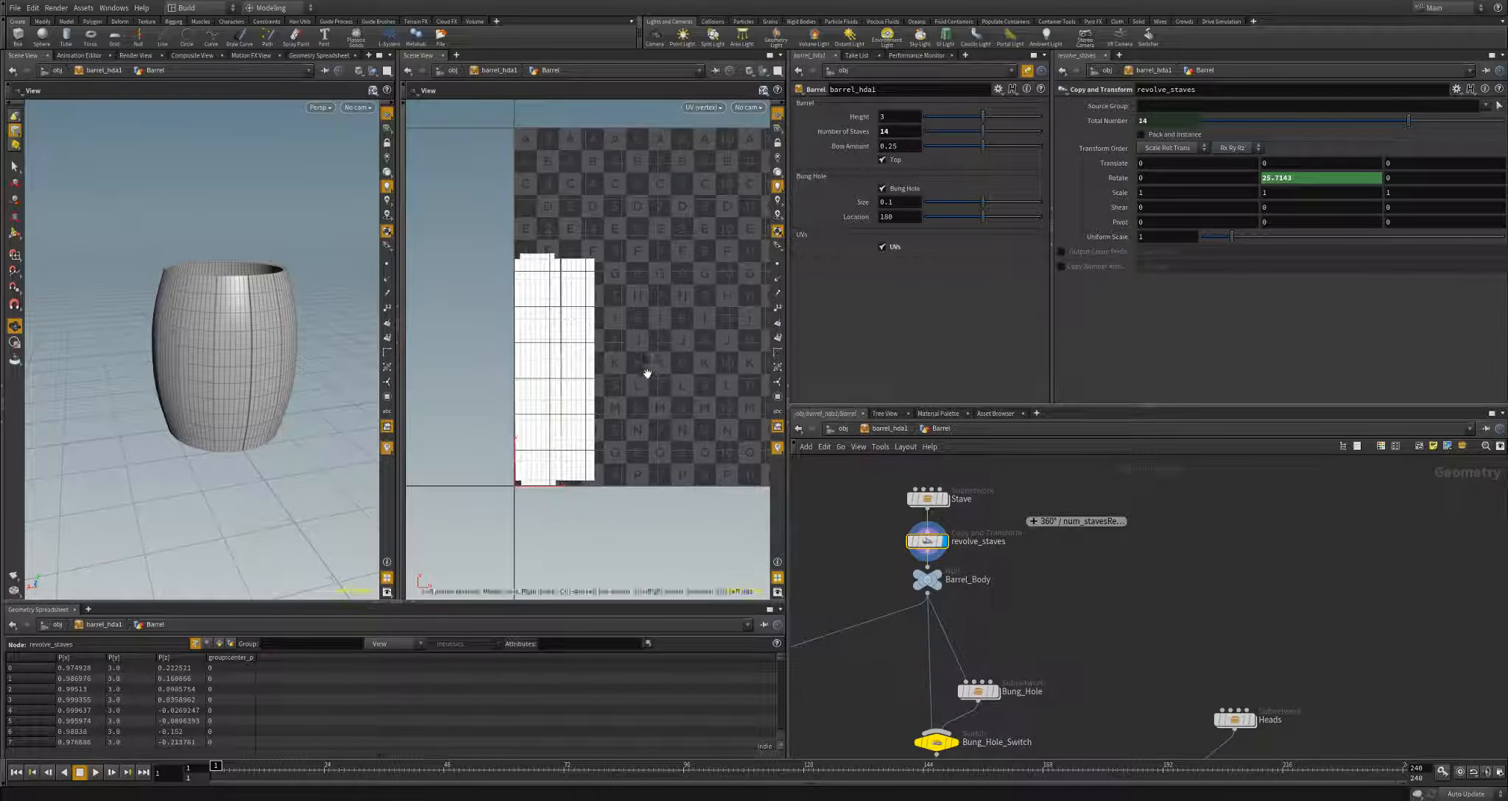
pyautogui.moveTo(662, 364); pyautogui.dragTo(619, 358, button='middle')
pyautogui.moveTo(687, 382); pyautogui.dragTo(629, 370, button='right')
pyautogui.moveTo(652, 358); pyautogui.dragTo(630, 360, button='middle')
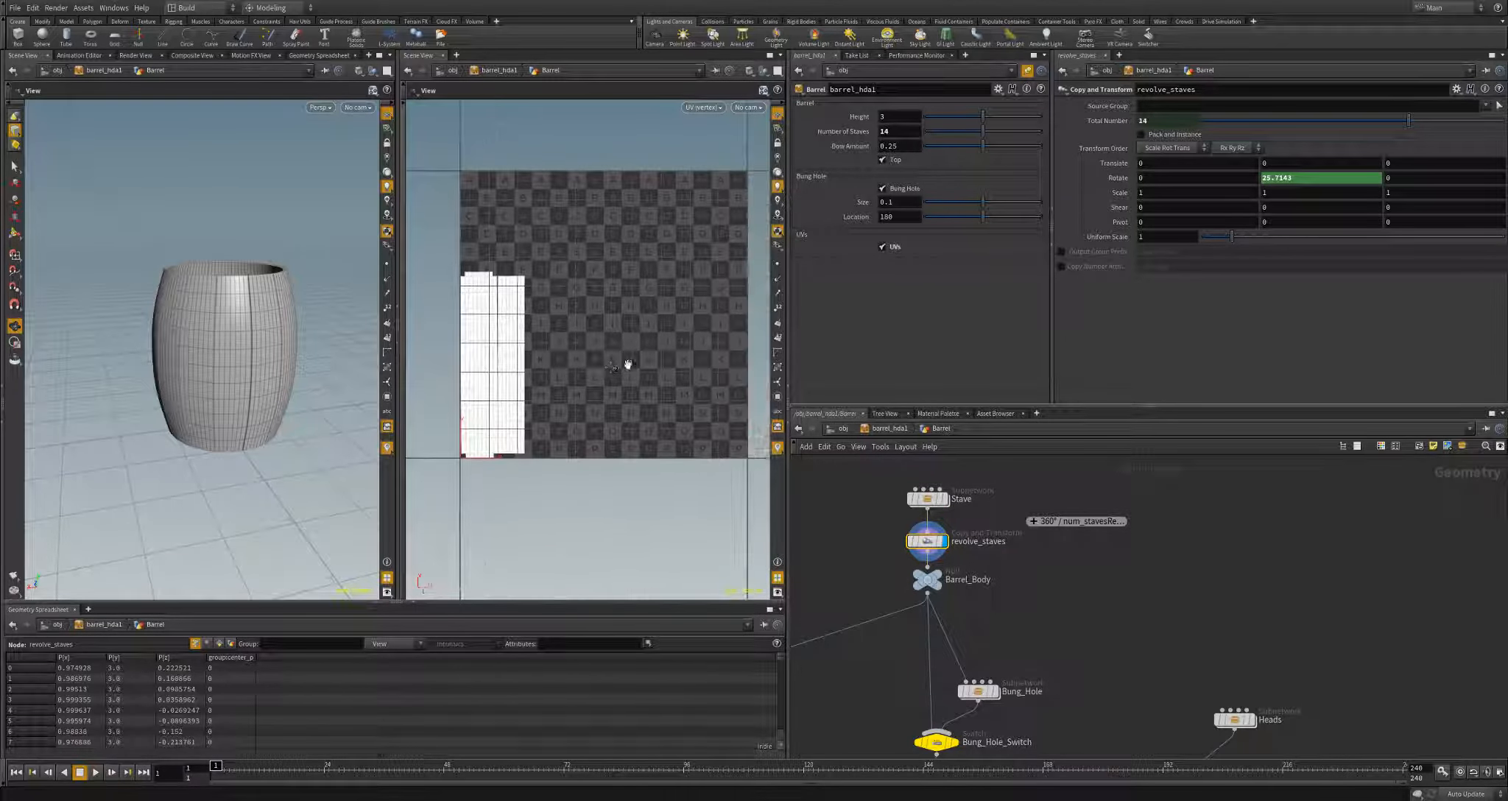
pyautogui.moveTo(630, 360); pyautogui.dragTo(625, 360, button='right')
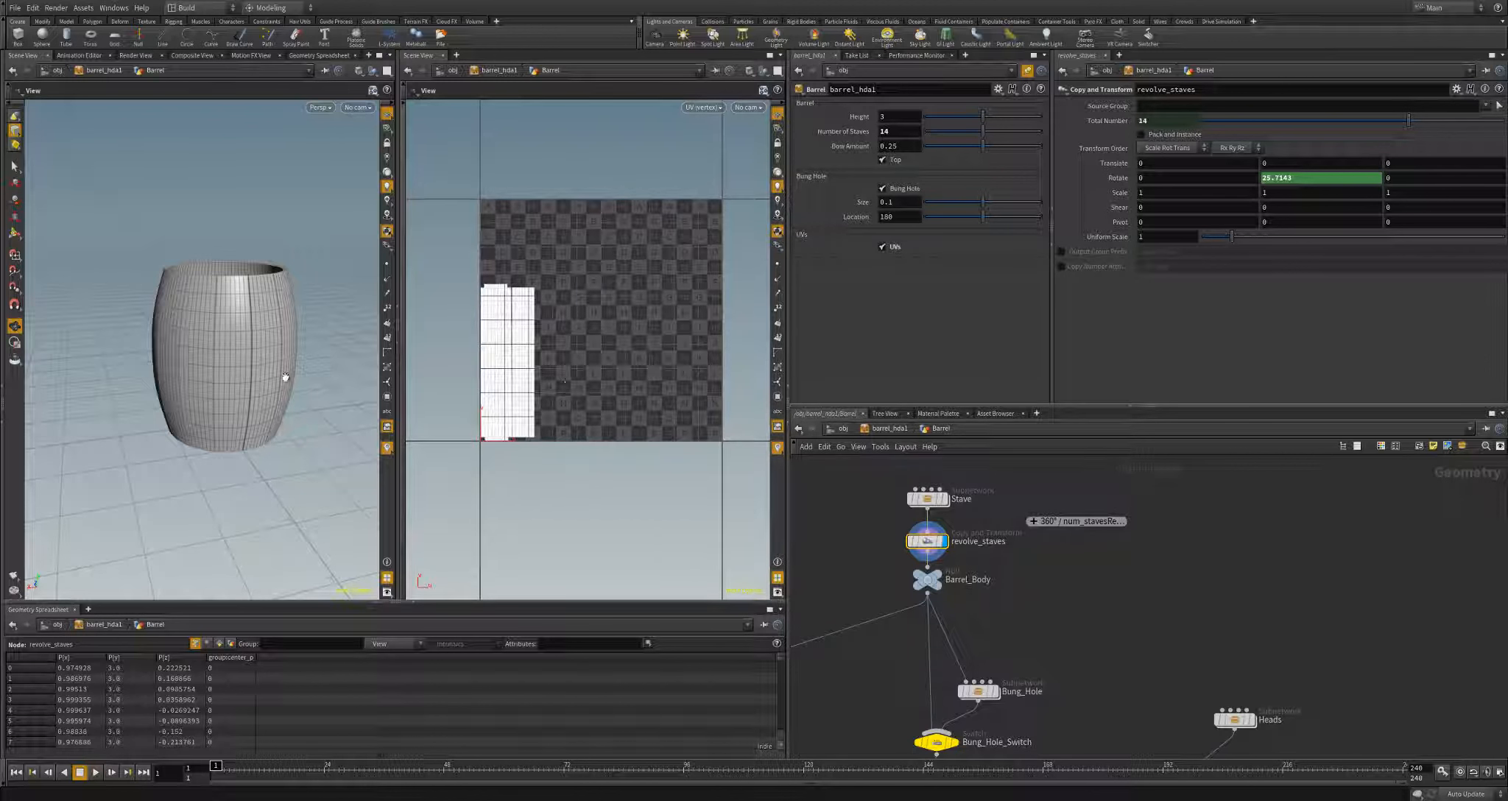
pyautogui.moveTo(285, 377); pyautogui.dragTo(243, 298)
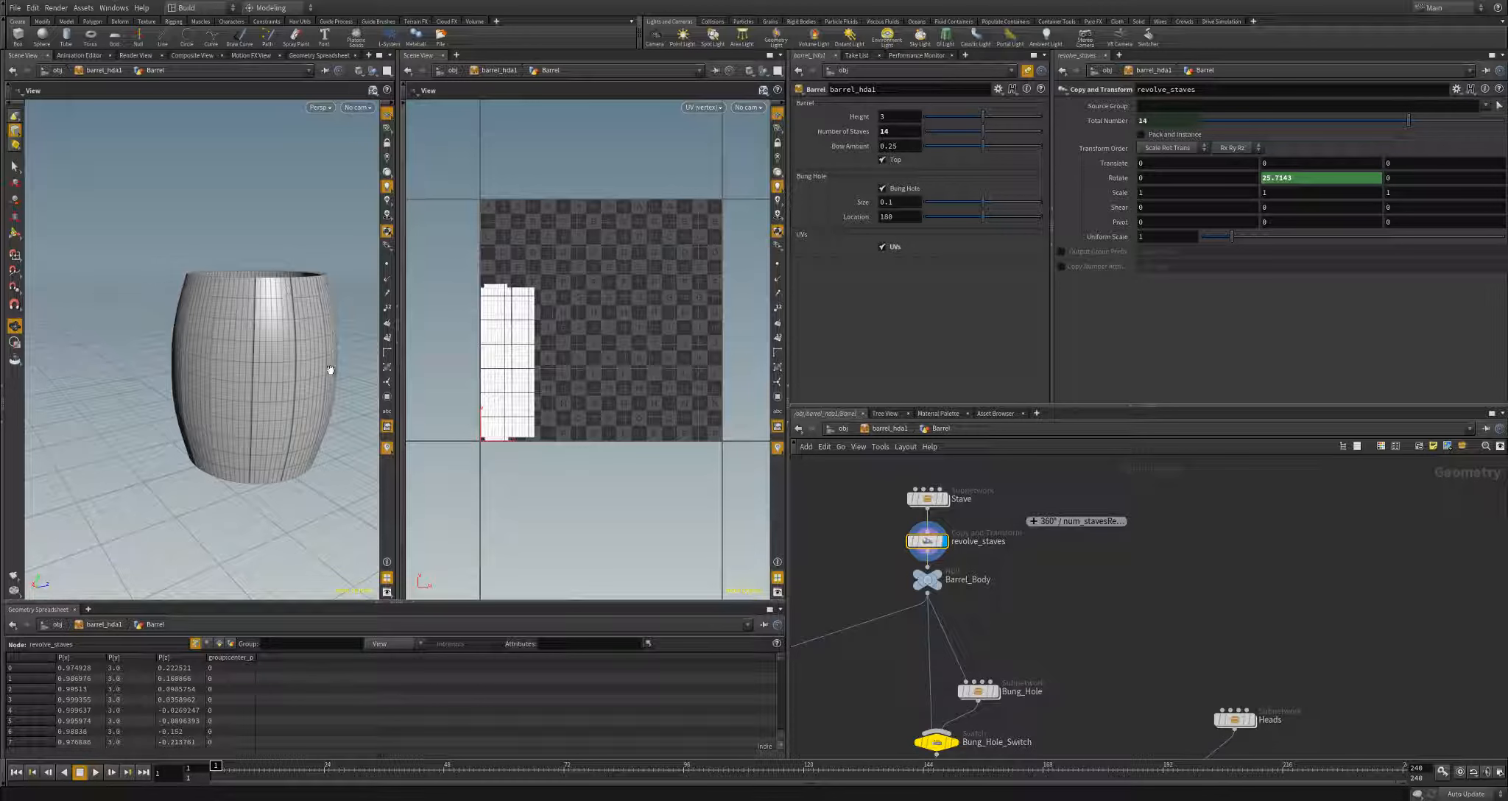
pyautogui.moveTo(330, 370); pyautogui.dragTo(203, 346)
pyautogui.moveTo(293, 370); pyautogui.dragTo(170, 296)
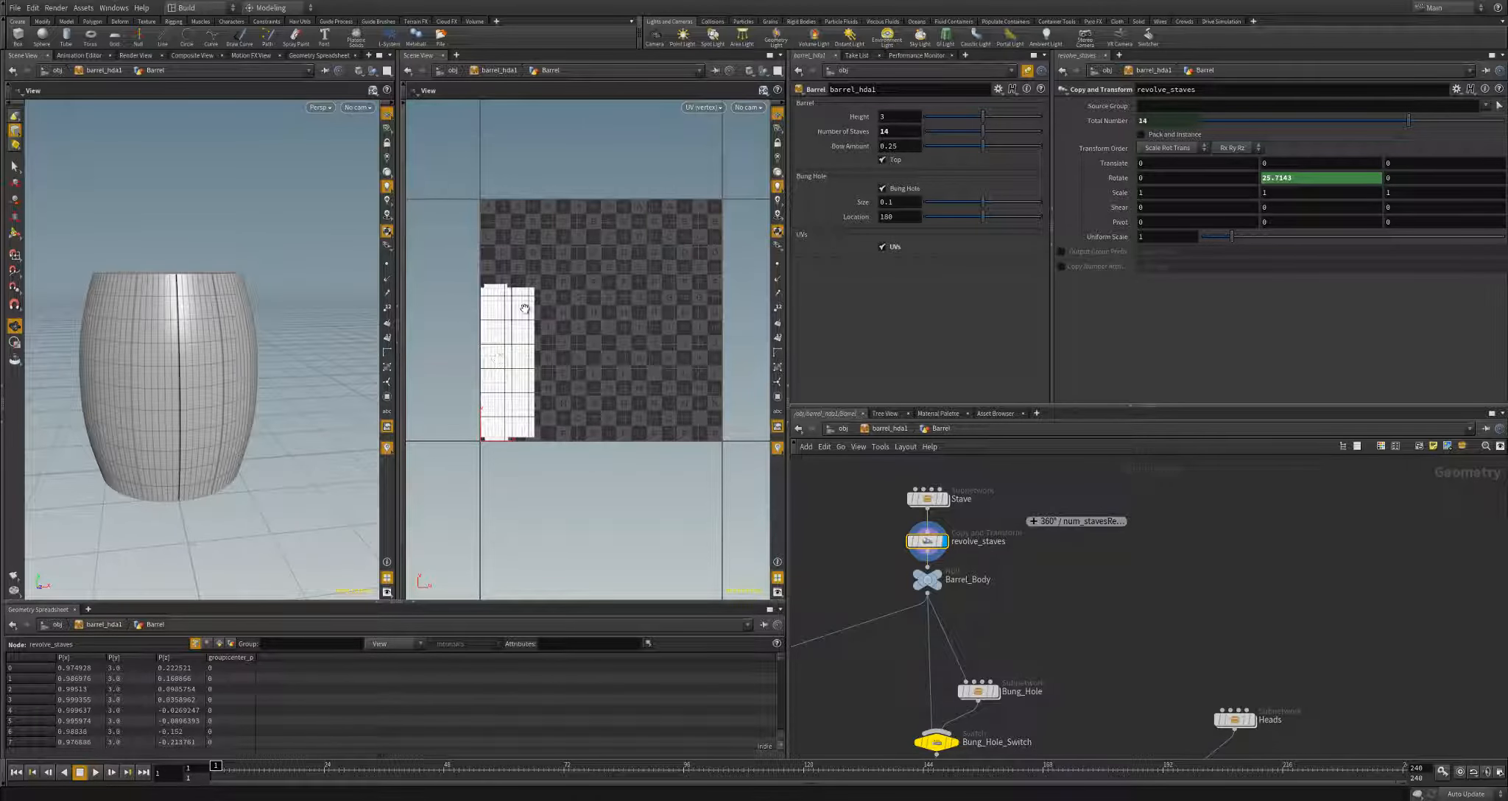
pyautogui.moveTo(287, 351); pyautogui.dragTo(236, 397)
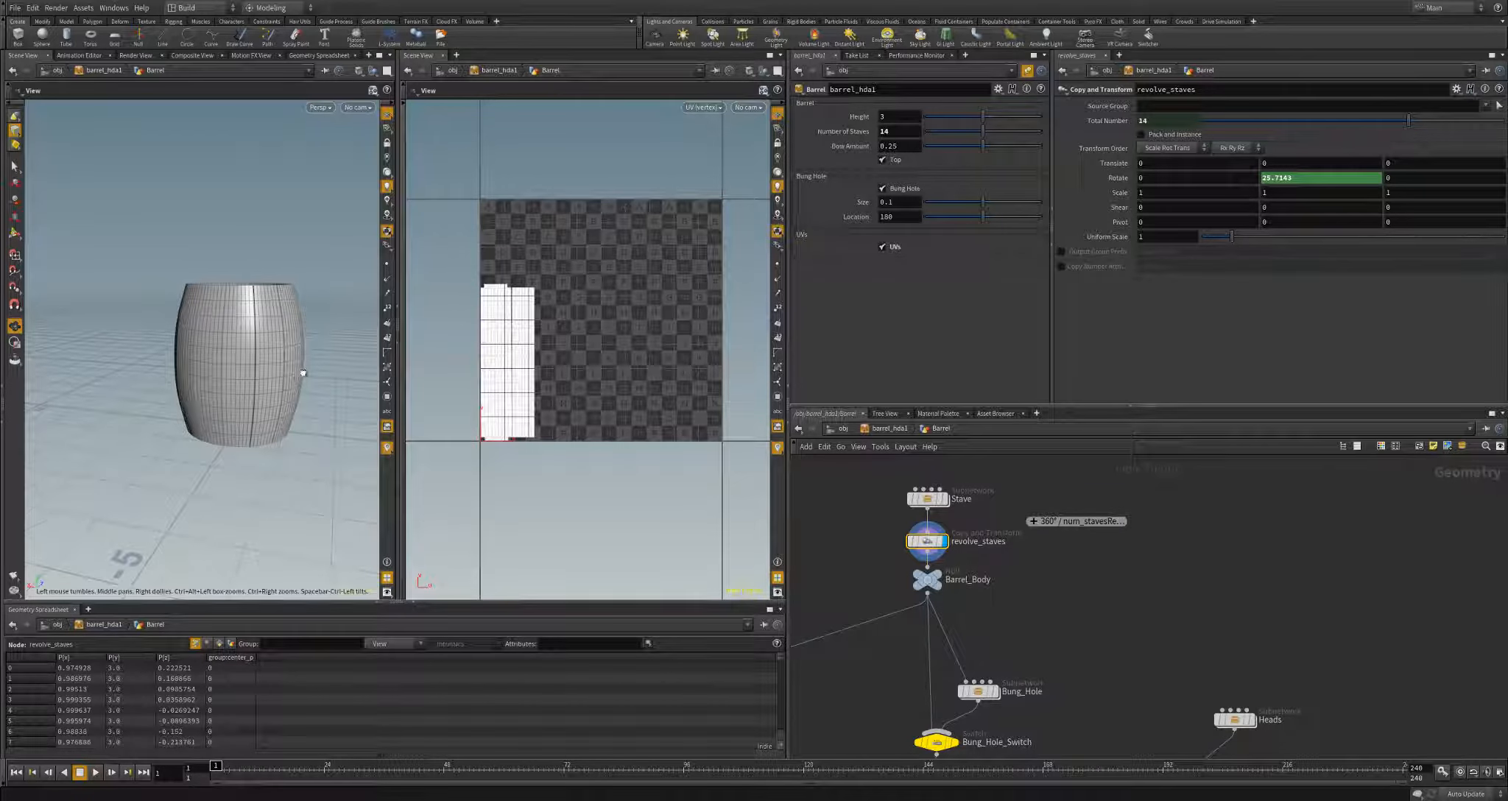
pyautogui.scroll(2, 302, 373)
pyautogui.moveTo(303, 373); pyautogui.dragTo(218, 384)
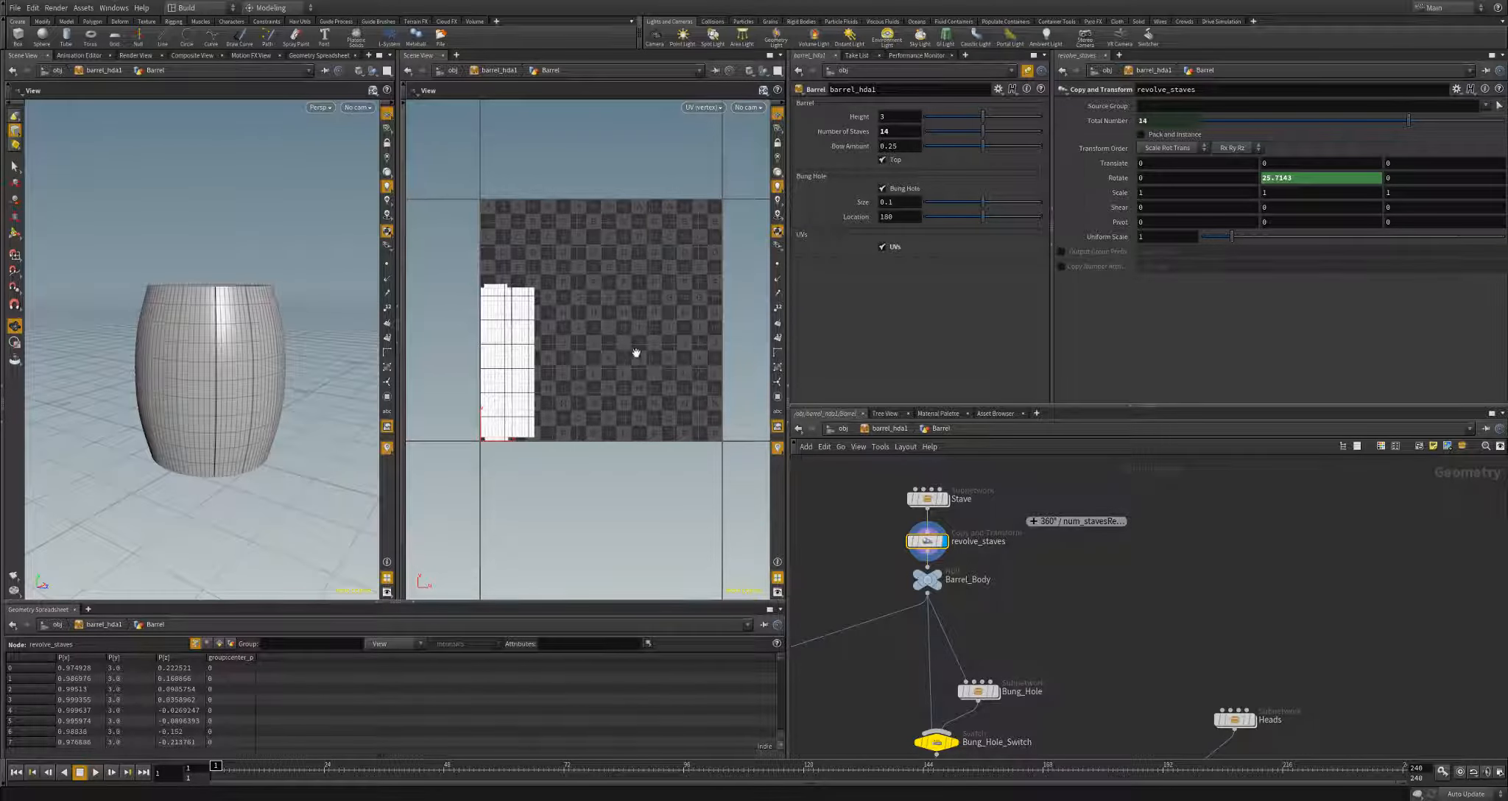
# - Set the barrel's Number of Staves to 12
pyautogui.moveTo(636, 353); pyautogui.dragTo(606, 360)
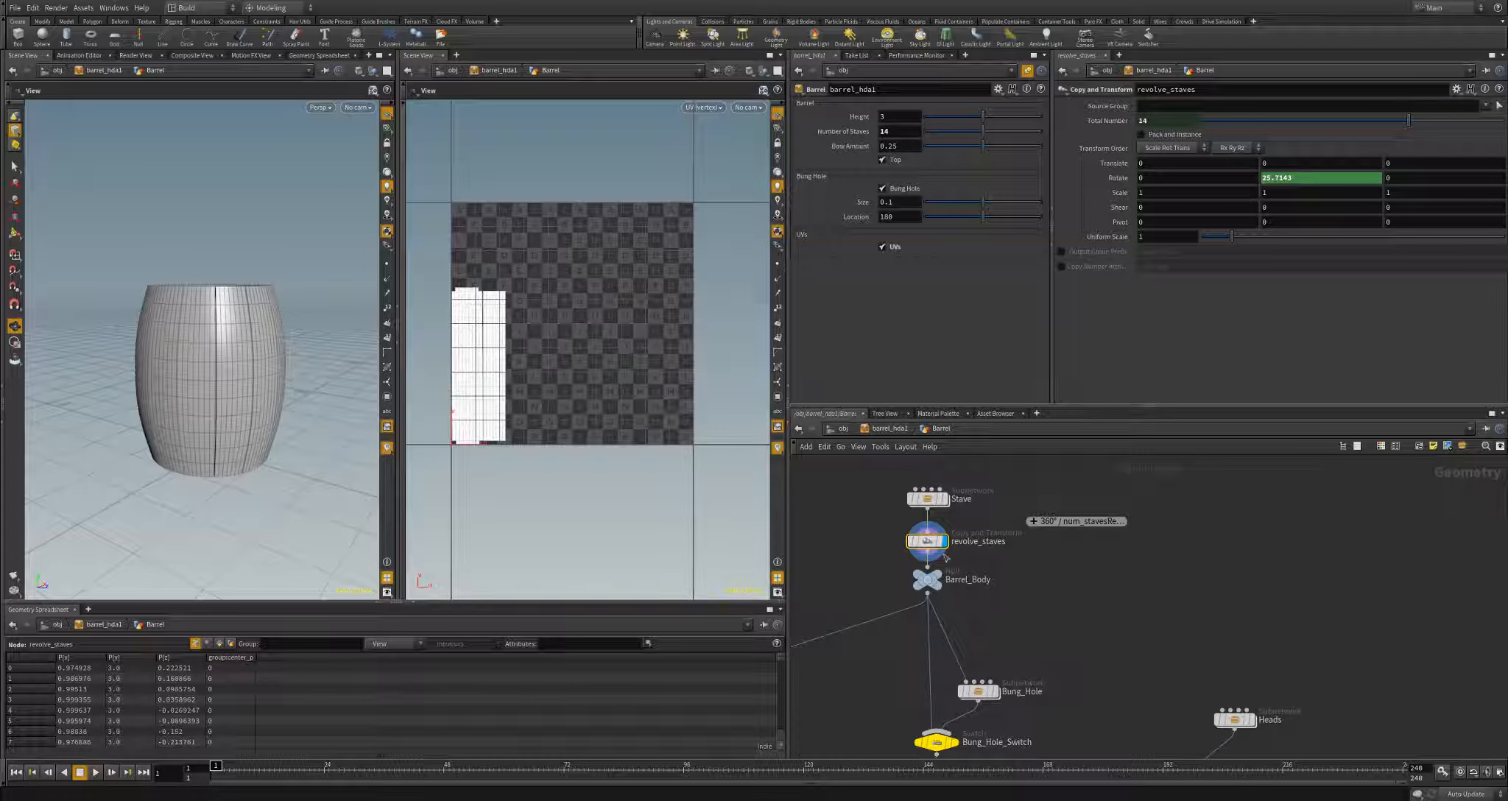
pyautogui.moveTo(983, 131)
pyautogui.mouseDown()
pyautogui.moveTo(992, 141)
pyautogui.moveTo(963, 132)
pyautogui.mouseUp()
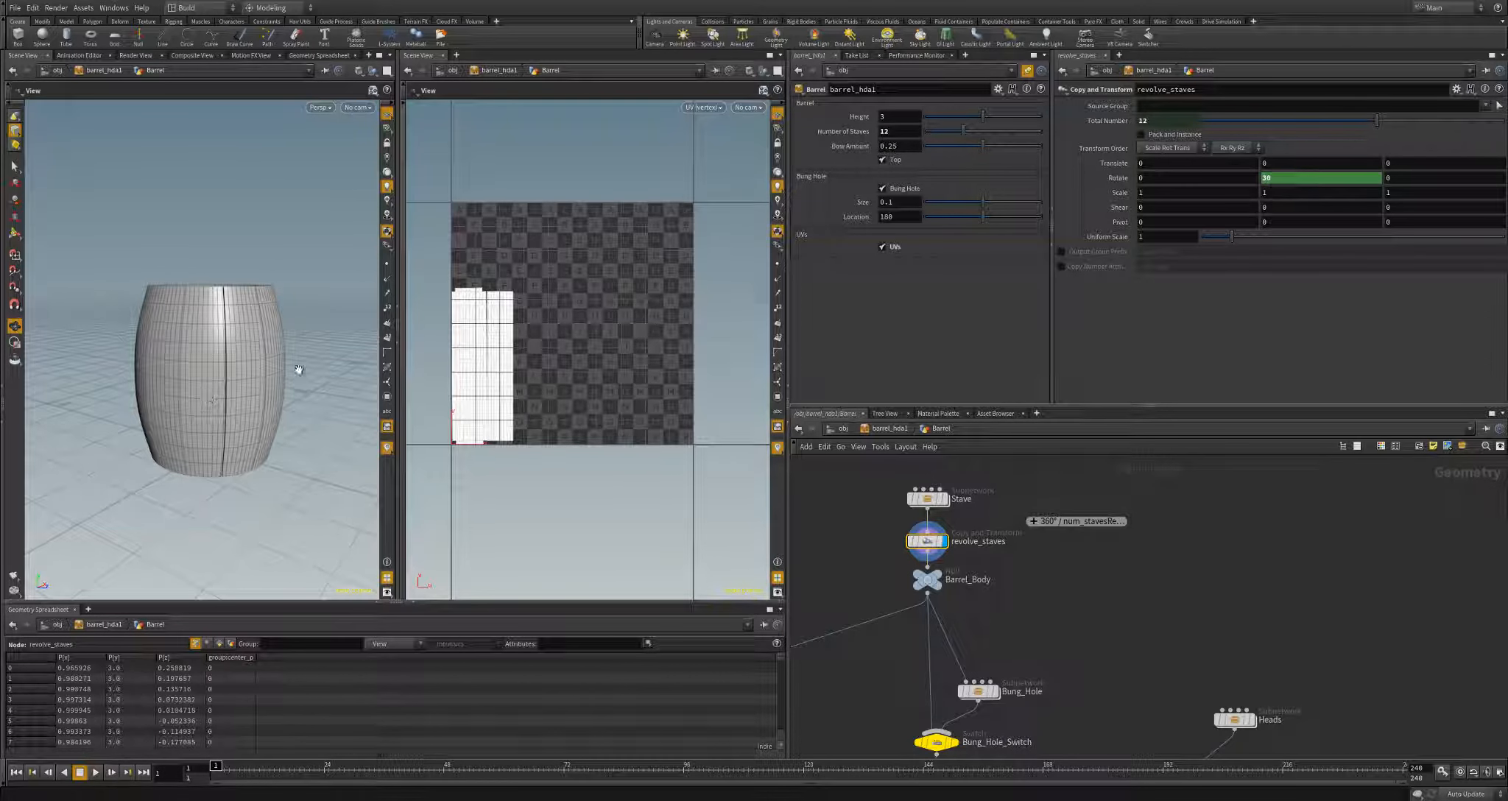
# - Move Stave, revolve_staves and their note farther from Barrel_Body to make room for new nodes
pyautogui.moveTo(1037, 632); pyautogui.dragTo(1042, 714, button='middle')
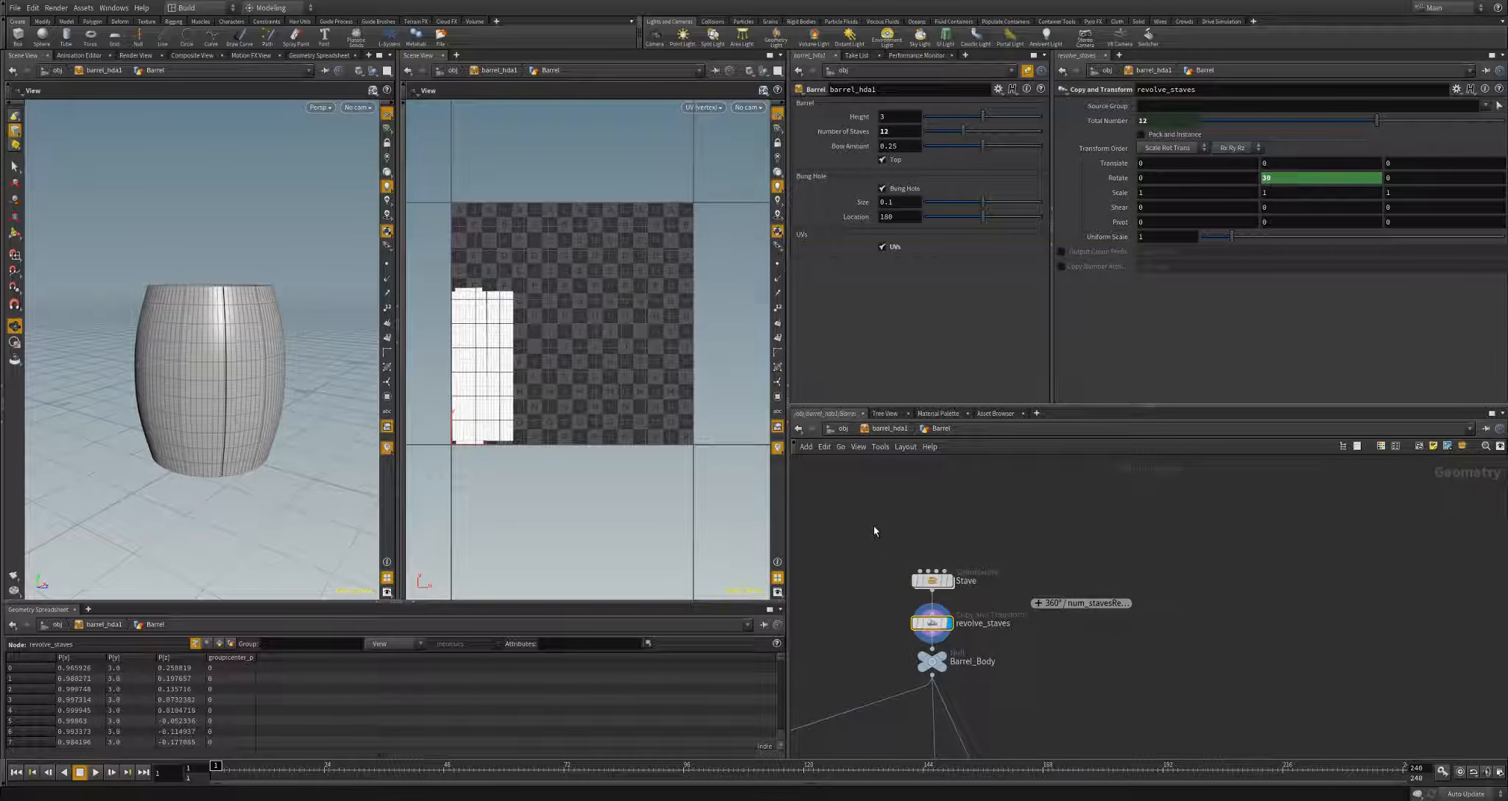
pyautogui.moveTo(873, 526); pyautogui.dragTo(1157, 630)
pyautogui.moveTo(939, 627); pyautogui.dragTo(934, 508)
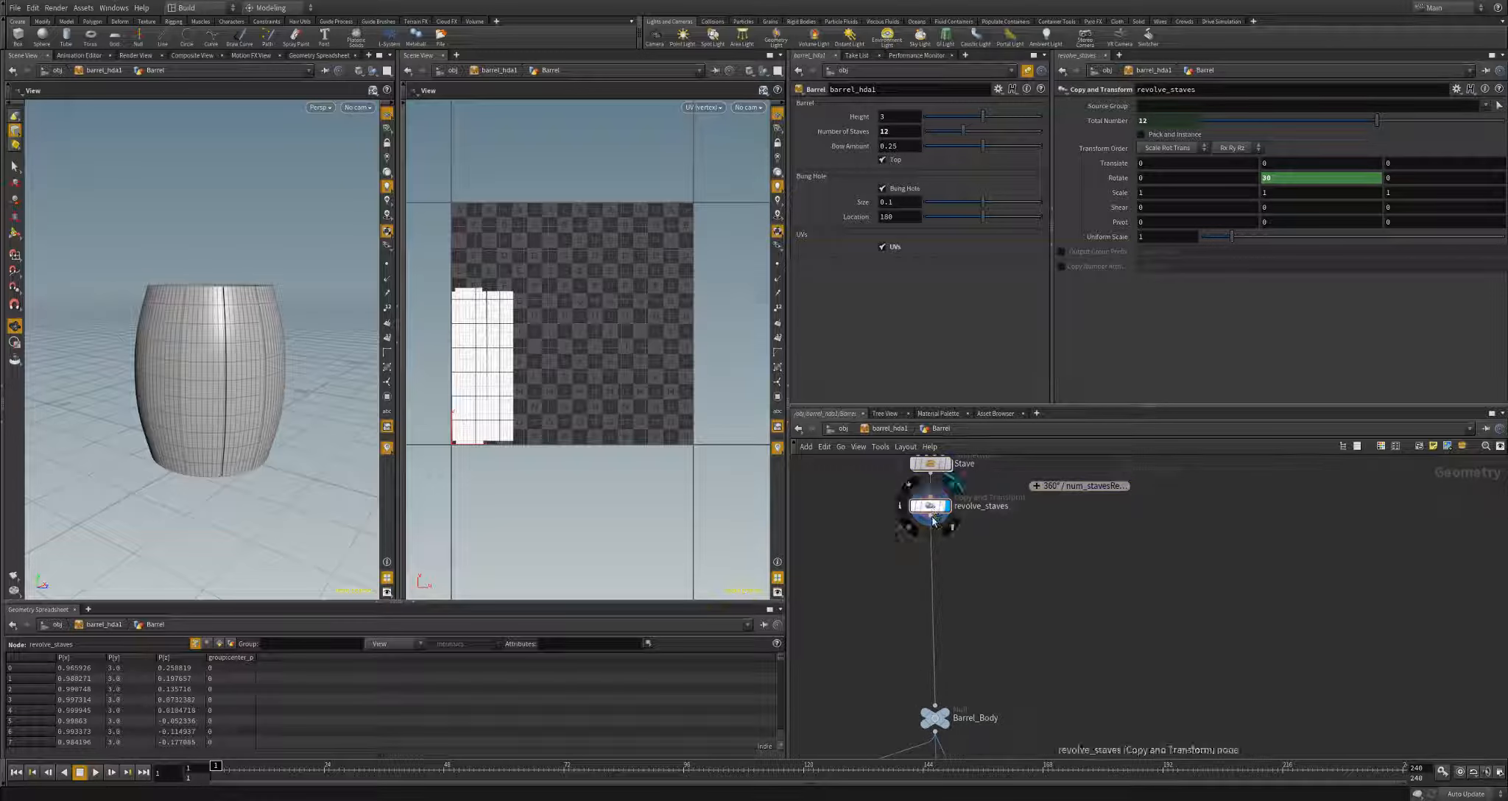
pyautogui.moveTo(1087, 514); pyautogui.dragTo(1104, 516)
pyautogui.moveTo(939, 508); pyautogui.dragTo(943, 508)
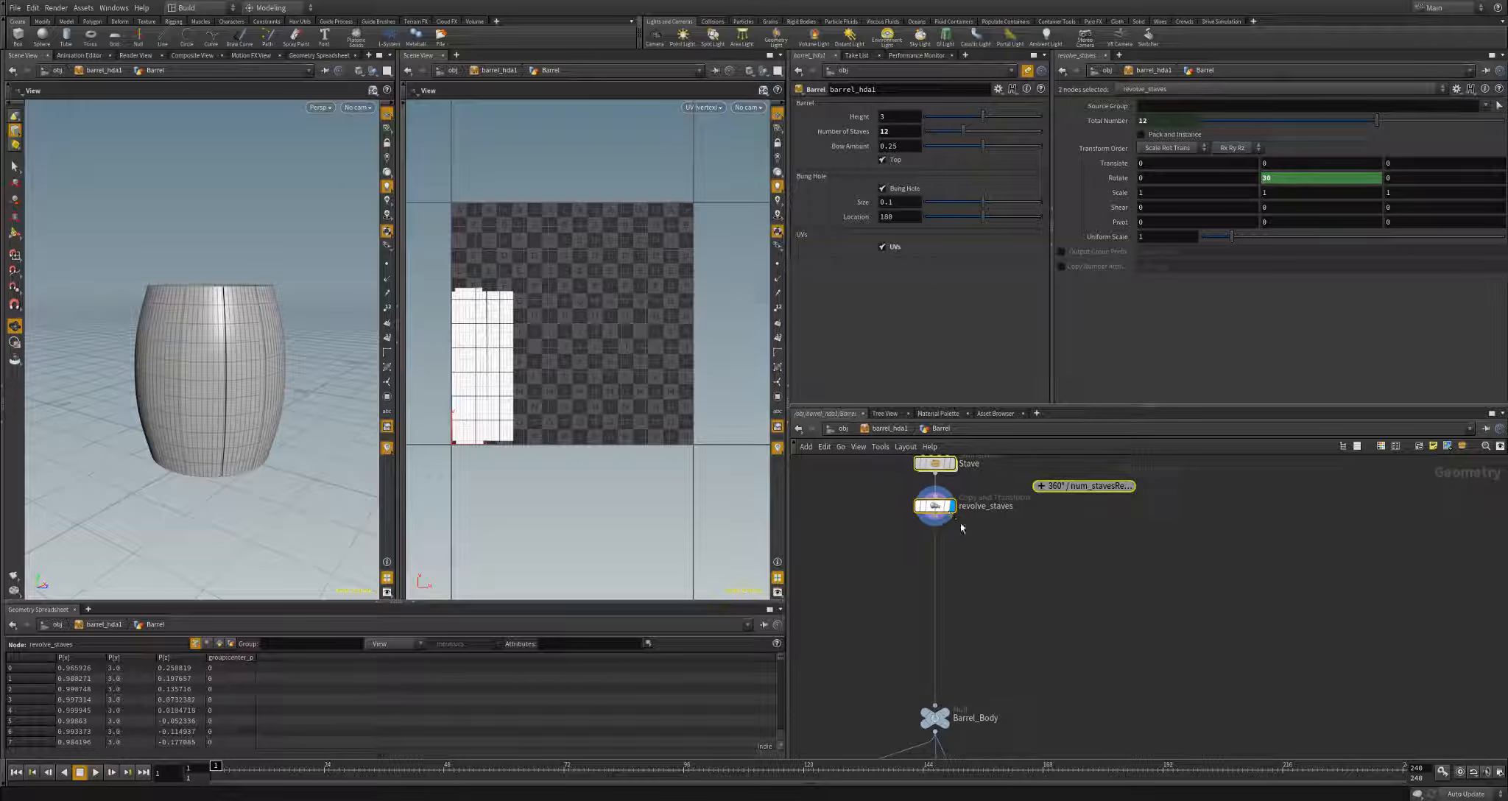
pyautogui.click(1137, 632)
pyautogui.moveTo(1004, 563); pyautogui.dragTo(947, 551, button='middle')
# - Branch a For-Each loop off revolve_staves and place it beside the main wire
pyautogui.click(880, 512)
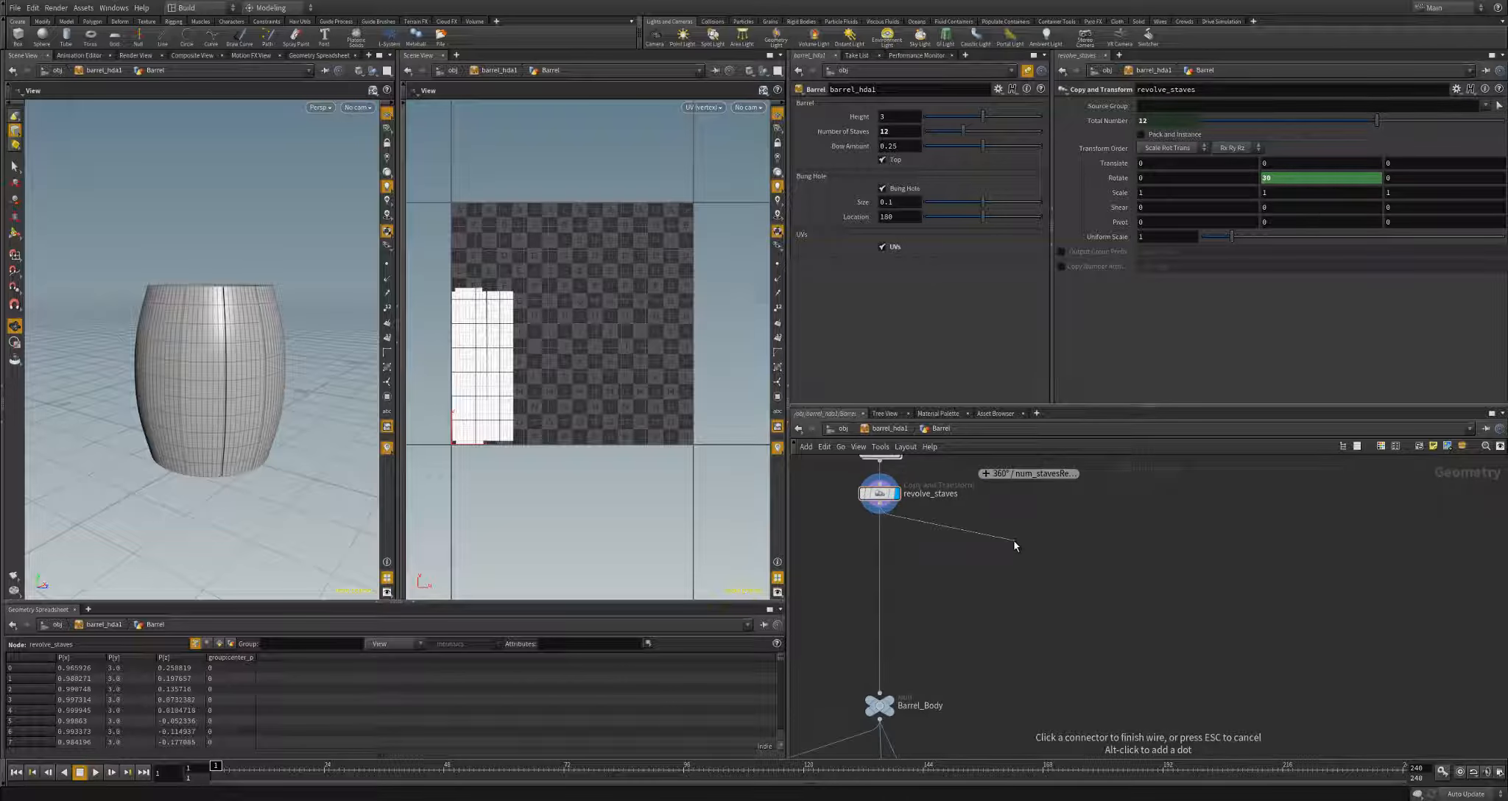
pyautogui.press('Tab')
pyautogui.write('for')
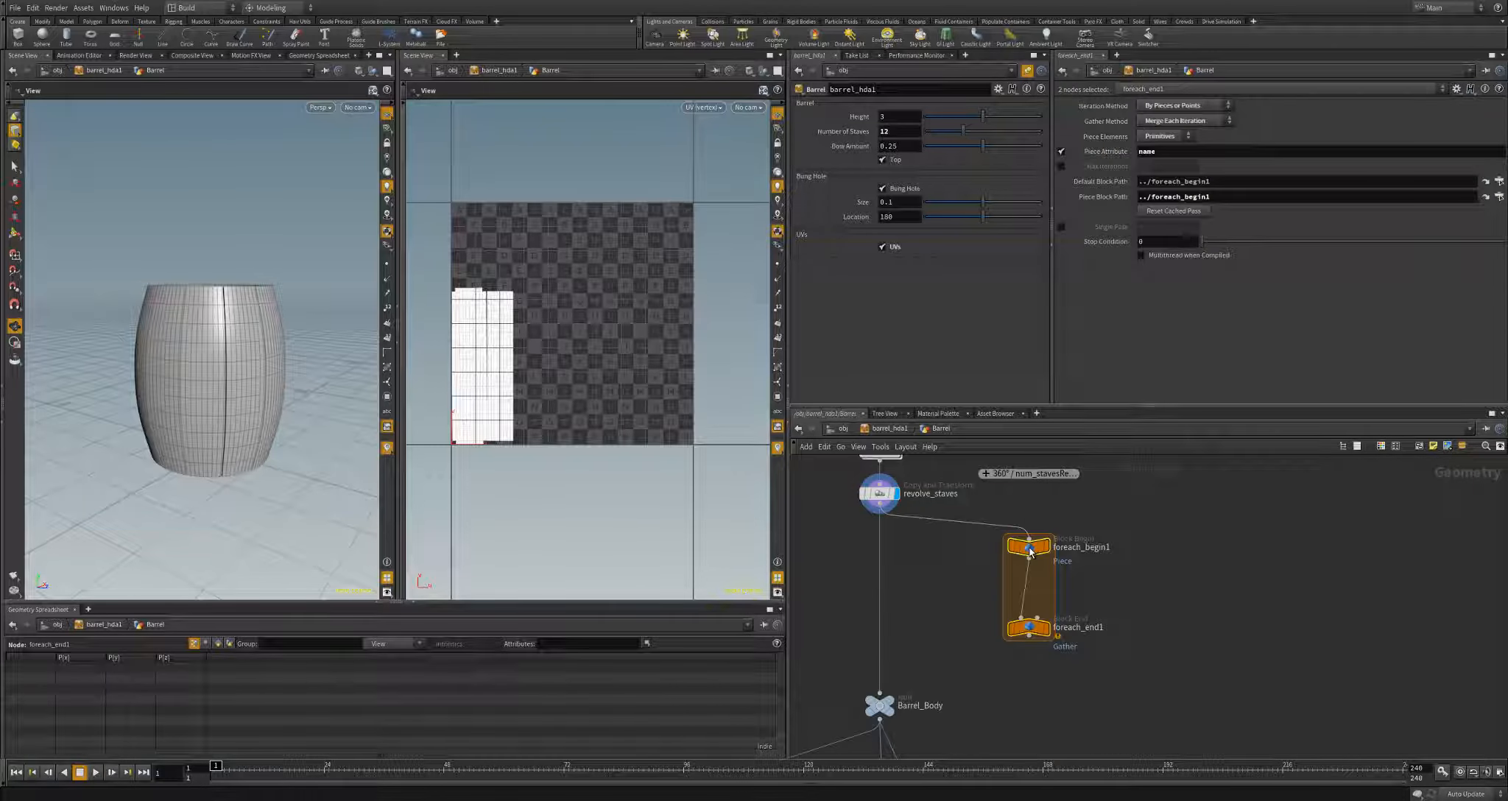
pyautogui.press('Return')
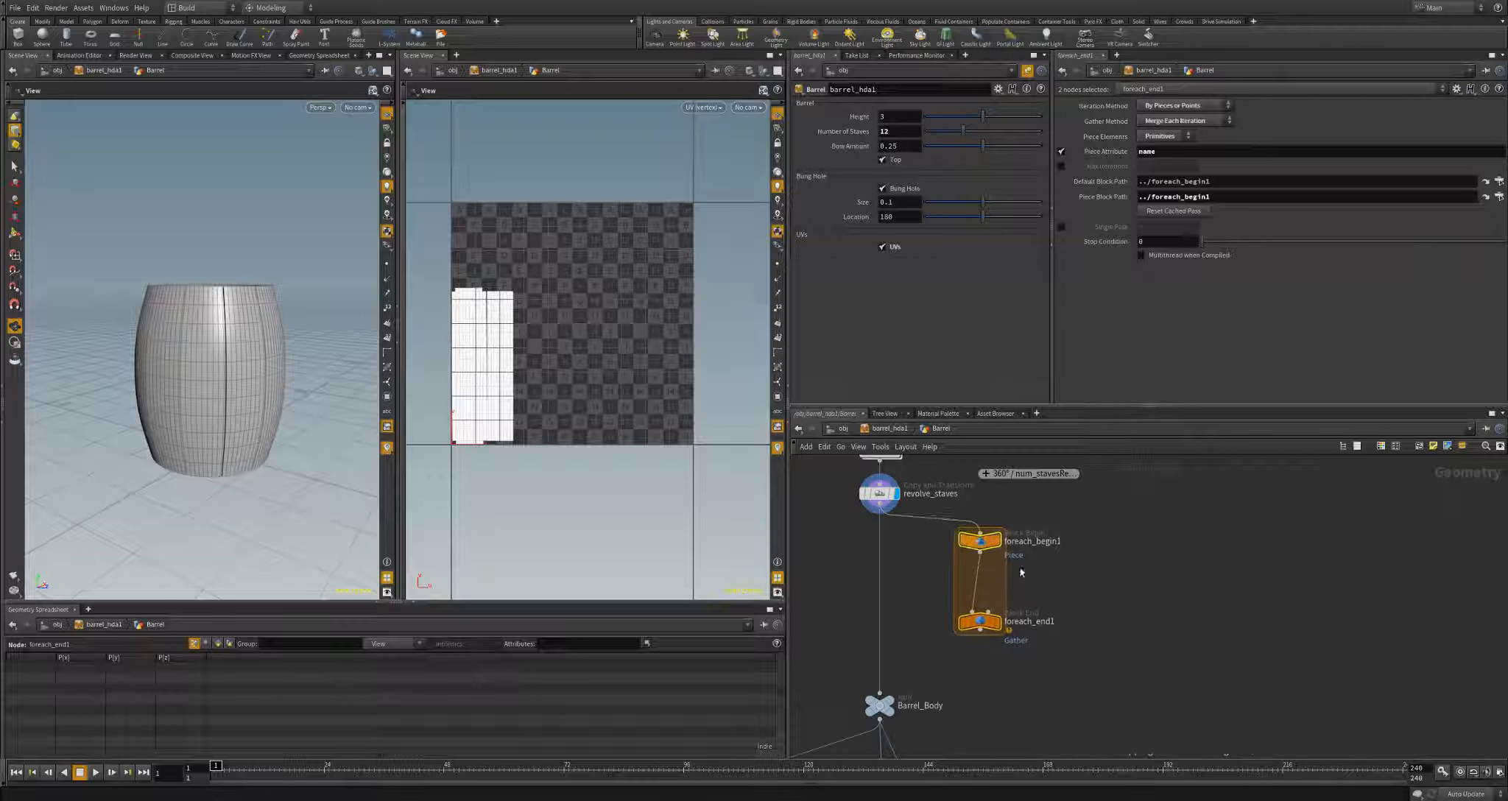
pyautogui.click(980, 545)
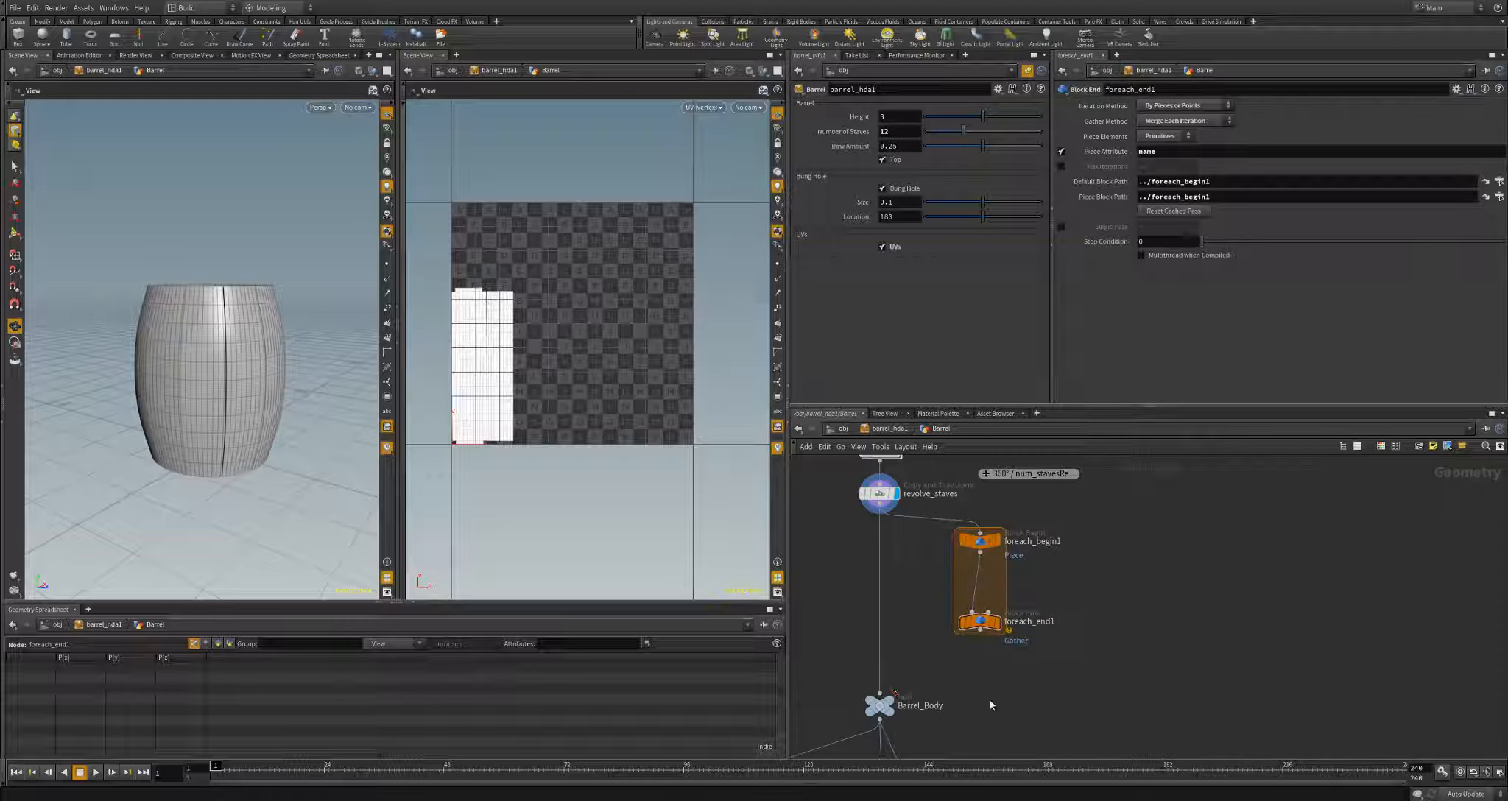
# - Insert a Switch between revolve_staves and Barrel_Body and connect foreach_end1 as its second input
pyautogui.press('Tab')
pyautogui.write('s')
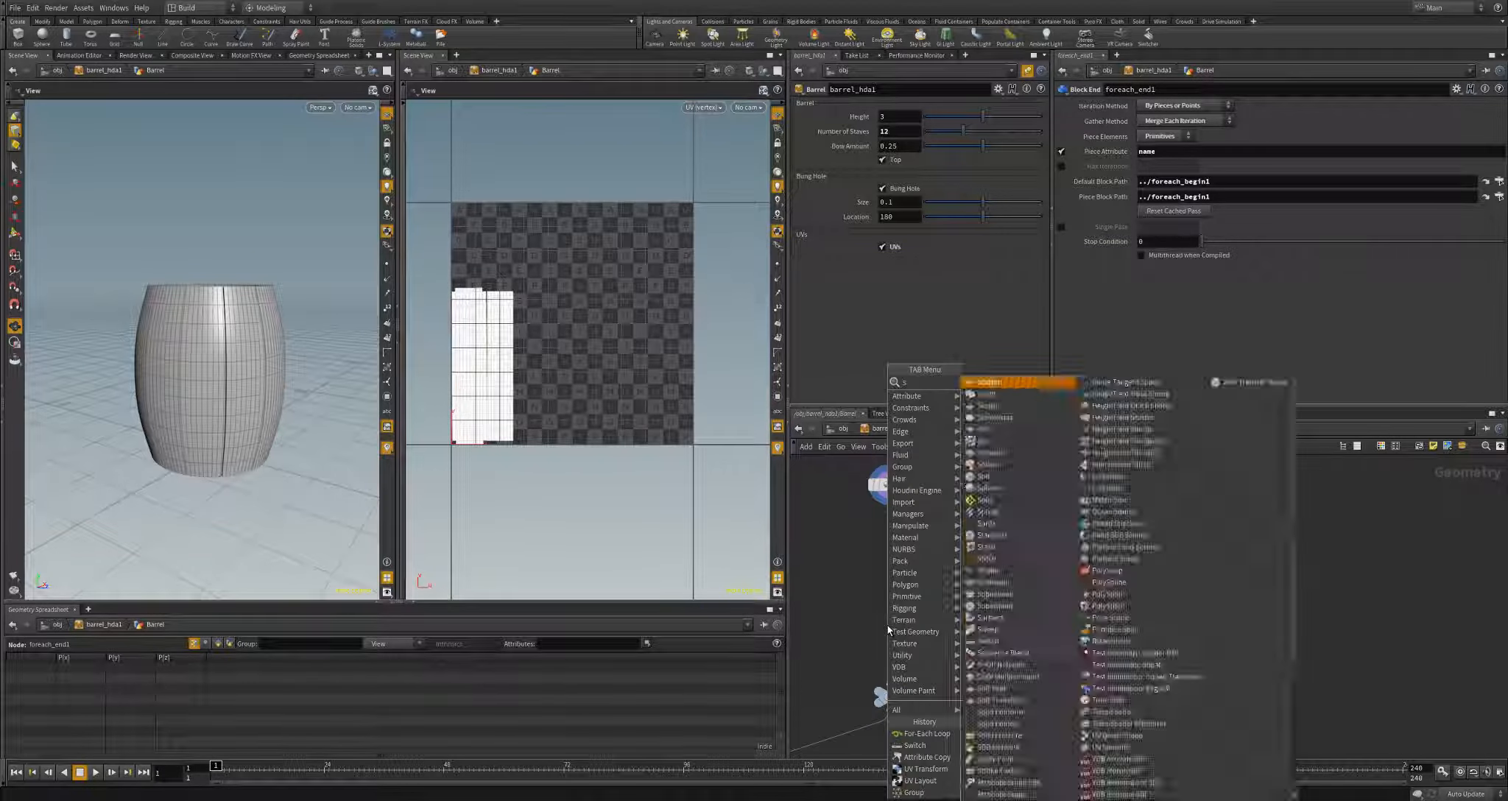
pyautogui.write('witch')
pyautogui.press('Return')
pyautogui.click(888, 627)
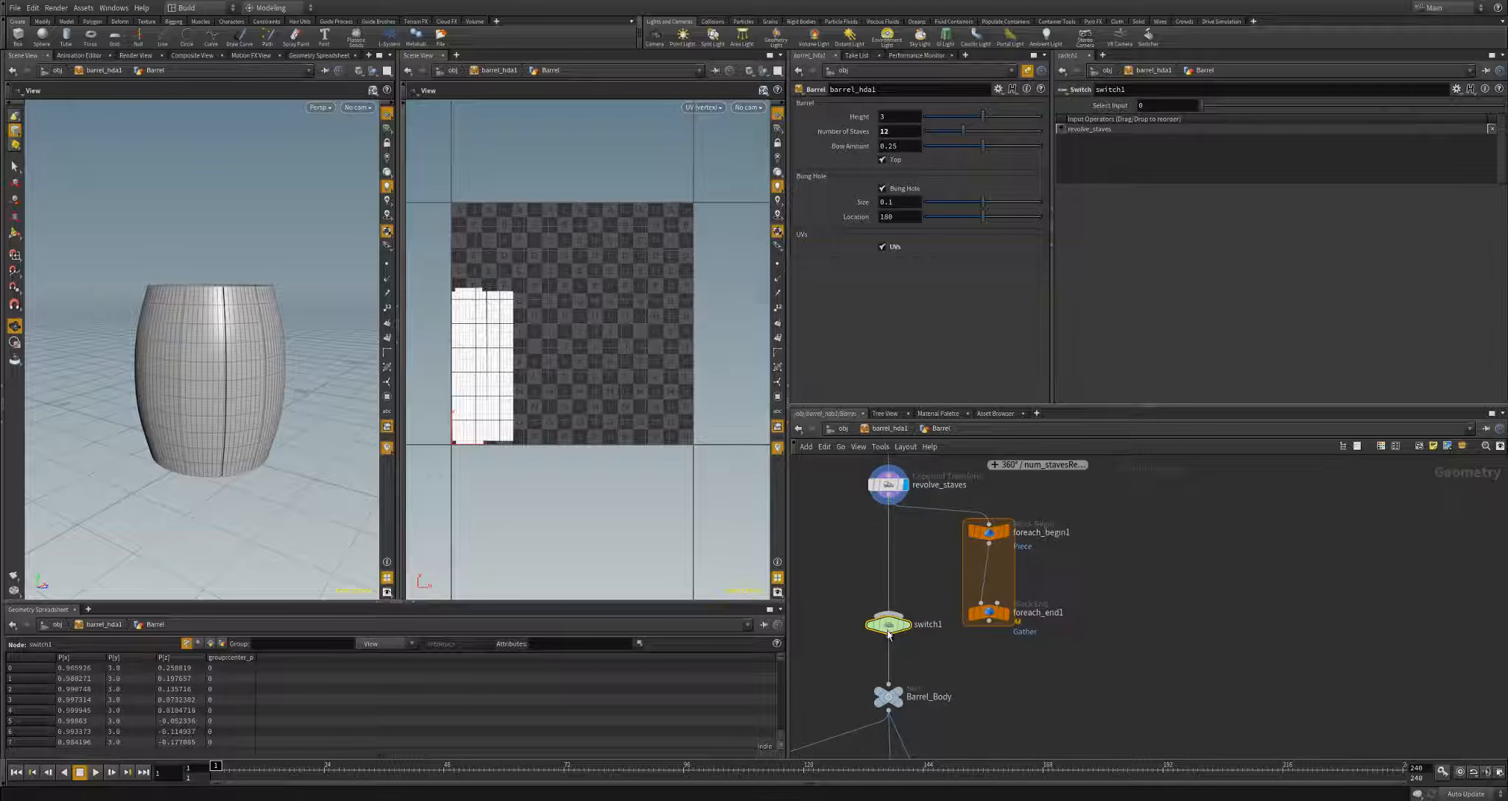
pyautogui.moveTo(887, 631); pyautogui.dragTo(887, 657)
pyautogui.click(988, 621)
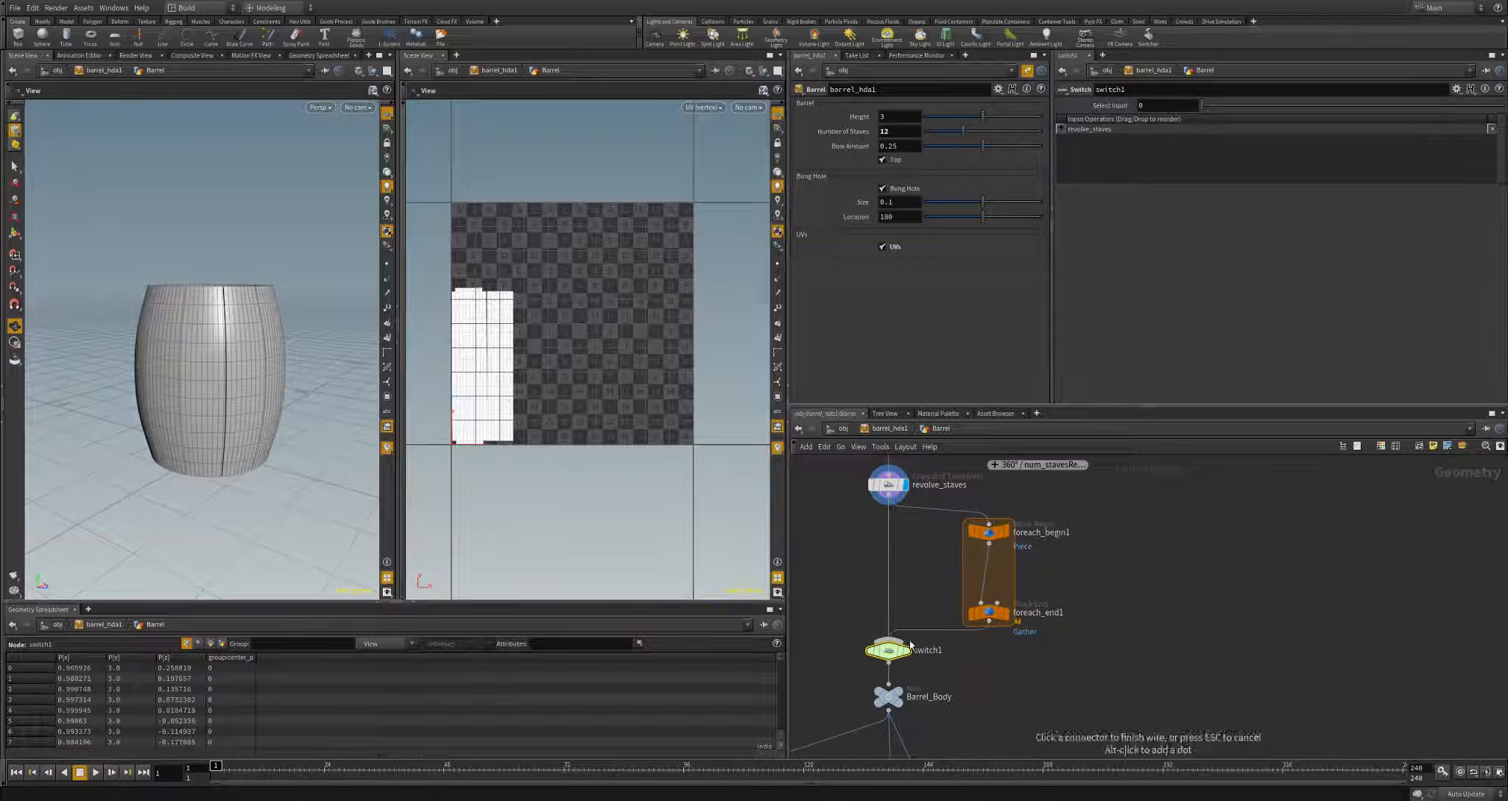
pyautogui.click(911, 646)
# - Copy the barrel's UVs toggle parameter and paste it as a relative reference into the new switch's Select Input
pyautogui.rightClick(893, 248)
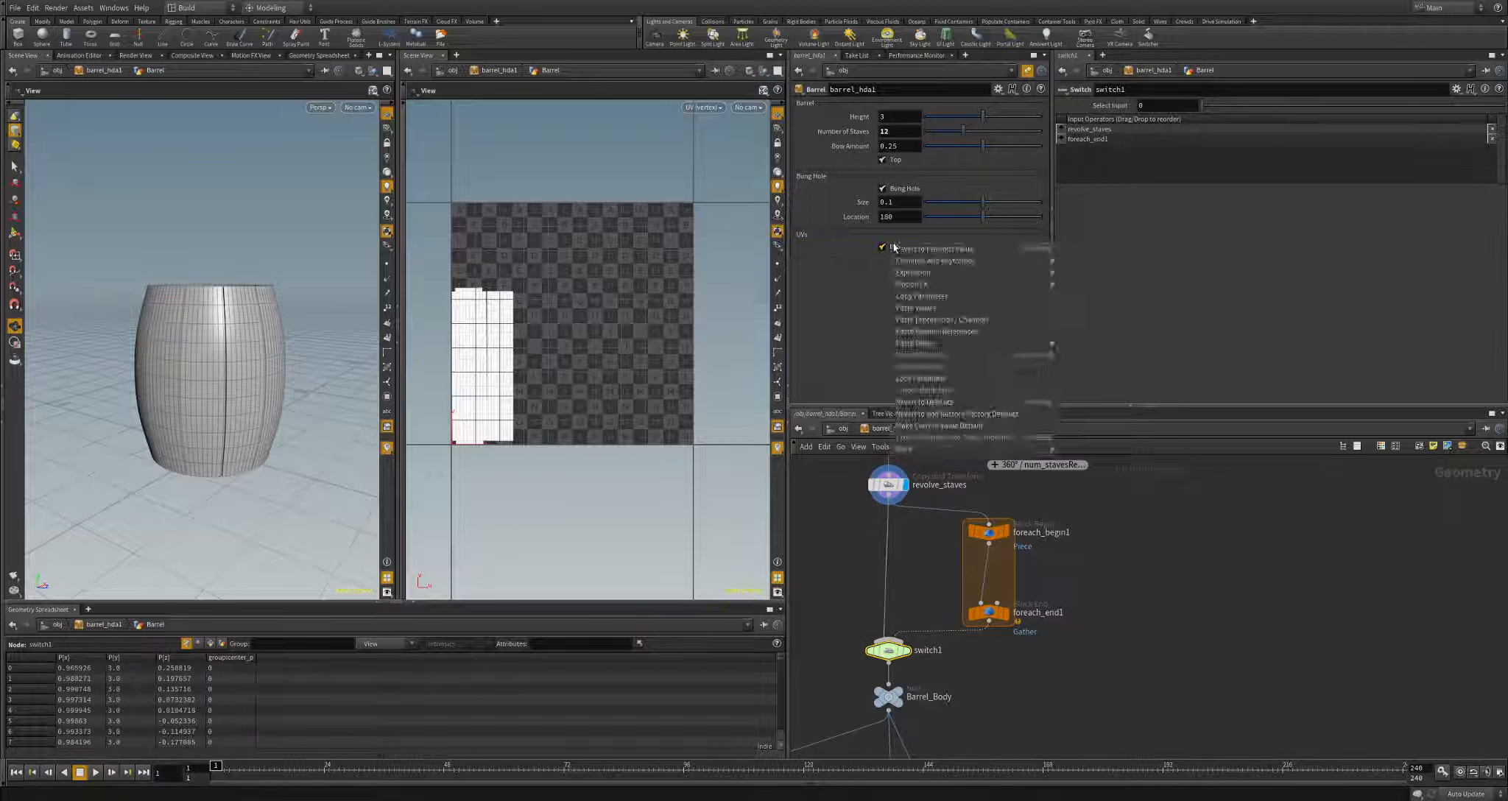
pyautogui.click(921, 296)
pyautogui.rightClick(1105, 107)
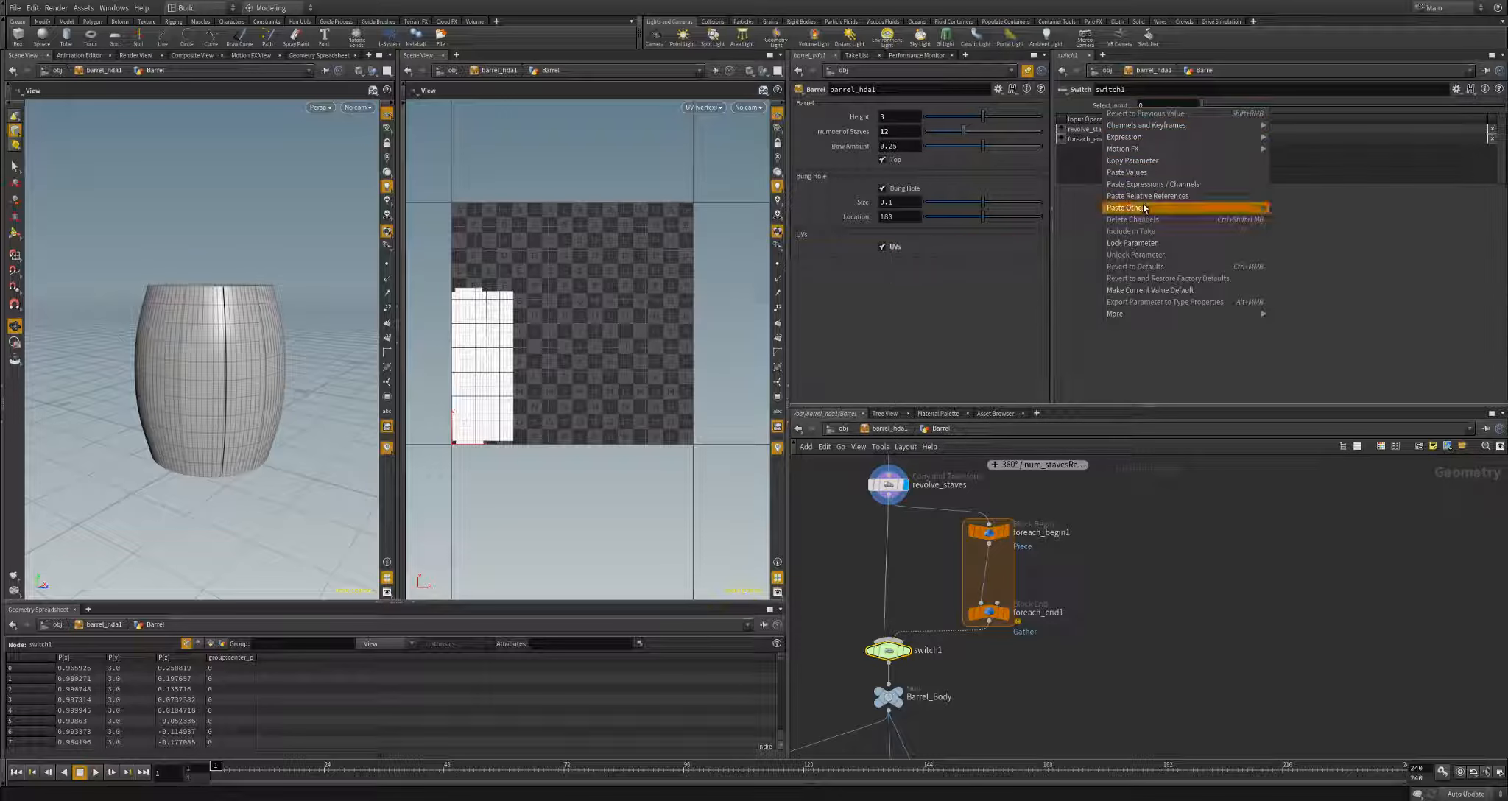
pyautogui.click(1147, 196)
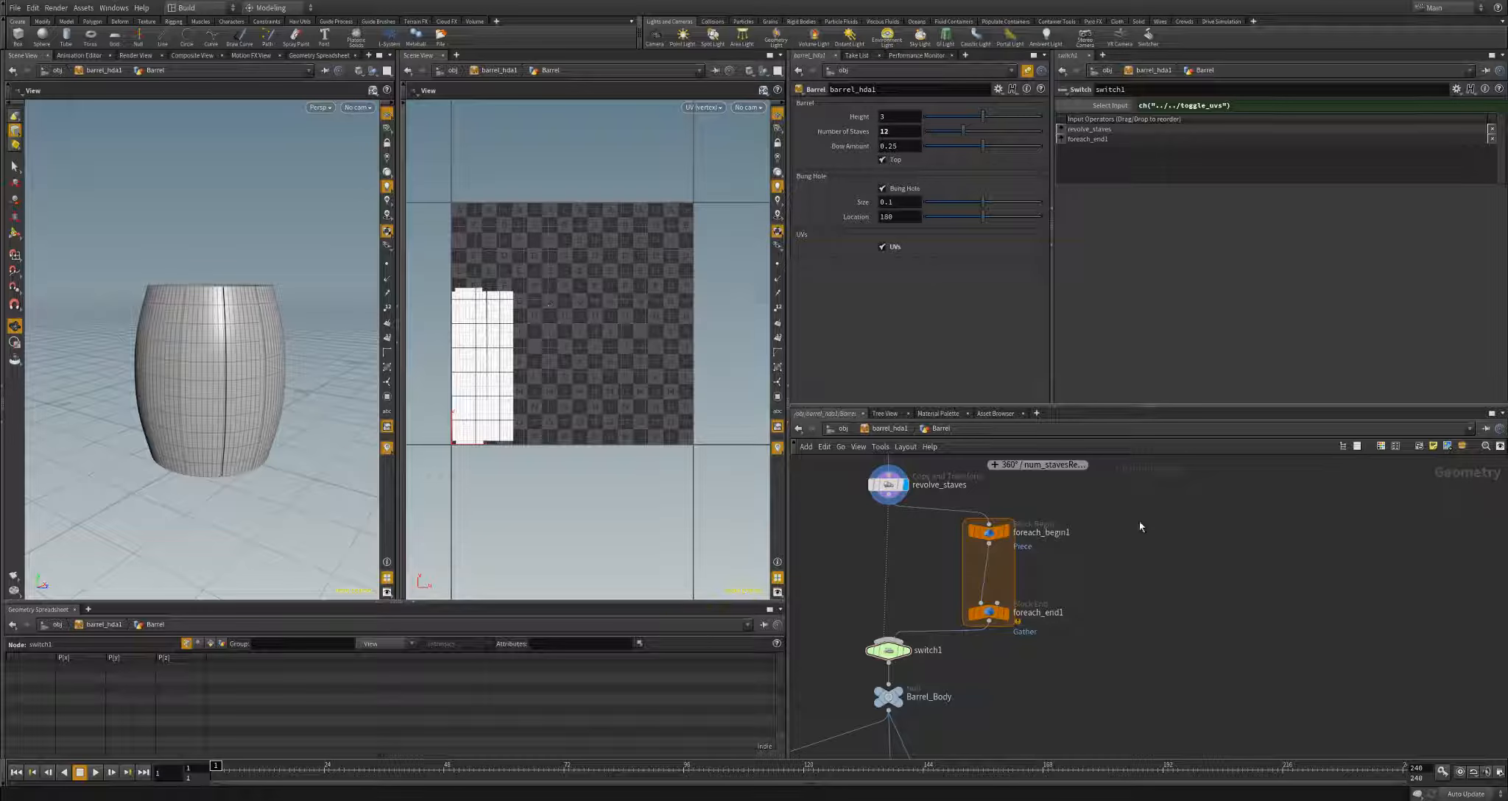
# - Set the Piece Attribute of foreach_end1 to copynum
pyautogui.moveTo(1139, 526); pyautogui.dragTo(1069, 528, button='middle')
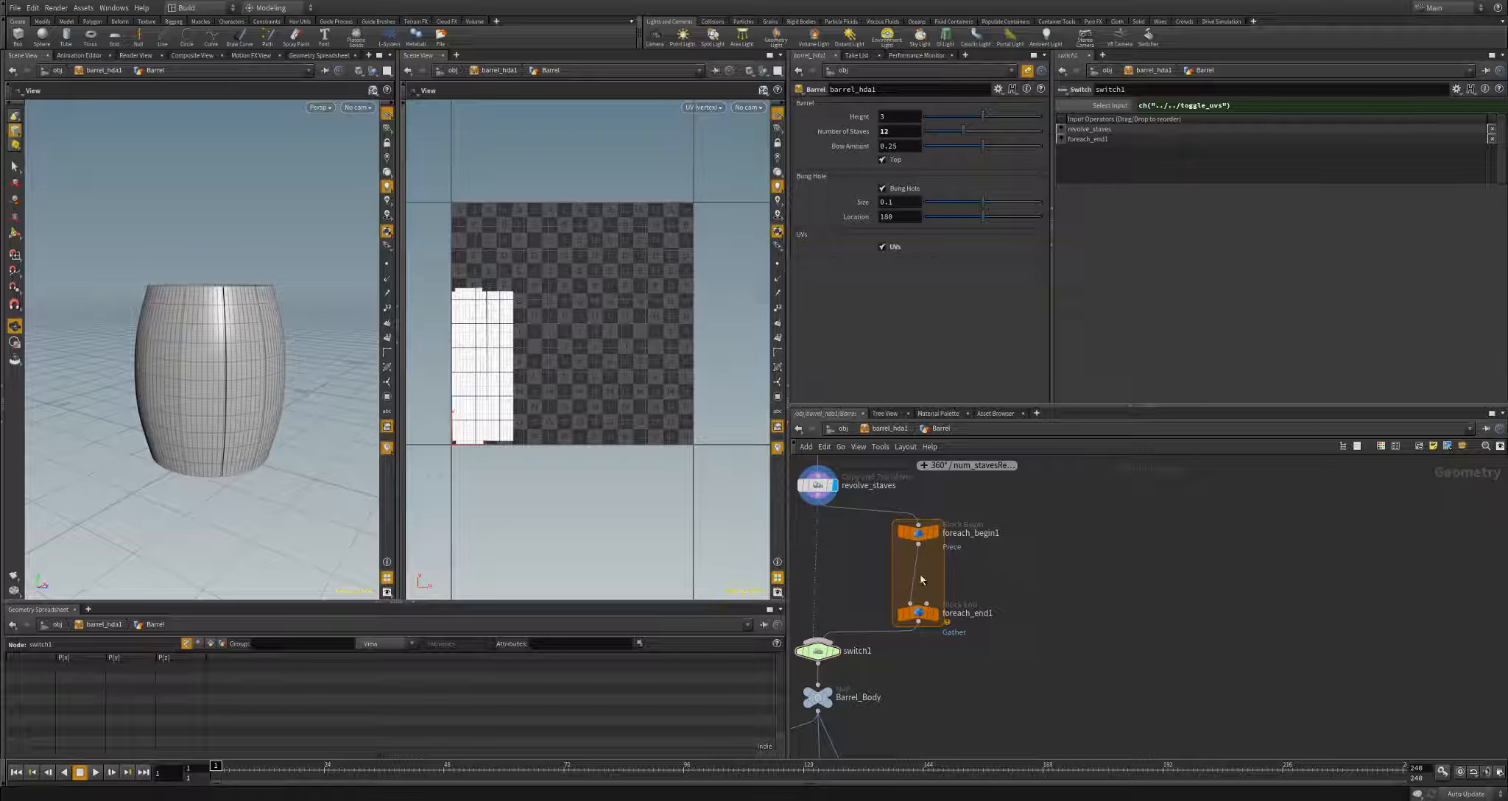
pyautogui.moveTo(1076, 553); pyautogui.dragTo(1085, 561, button='middle')
pyautogui.click(928, 541)
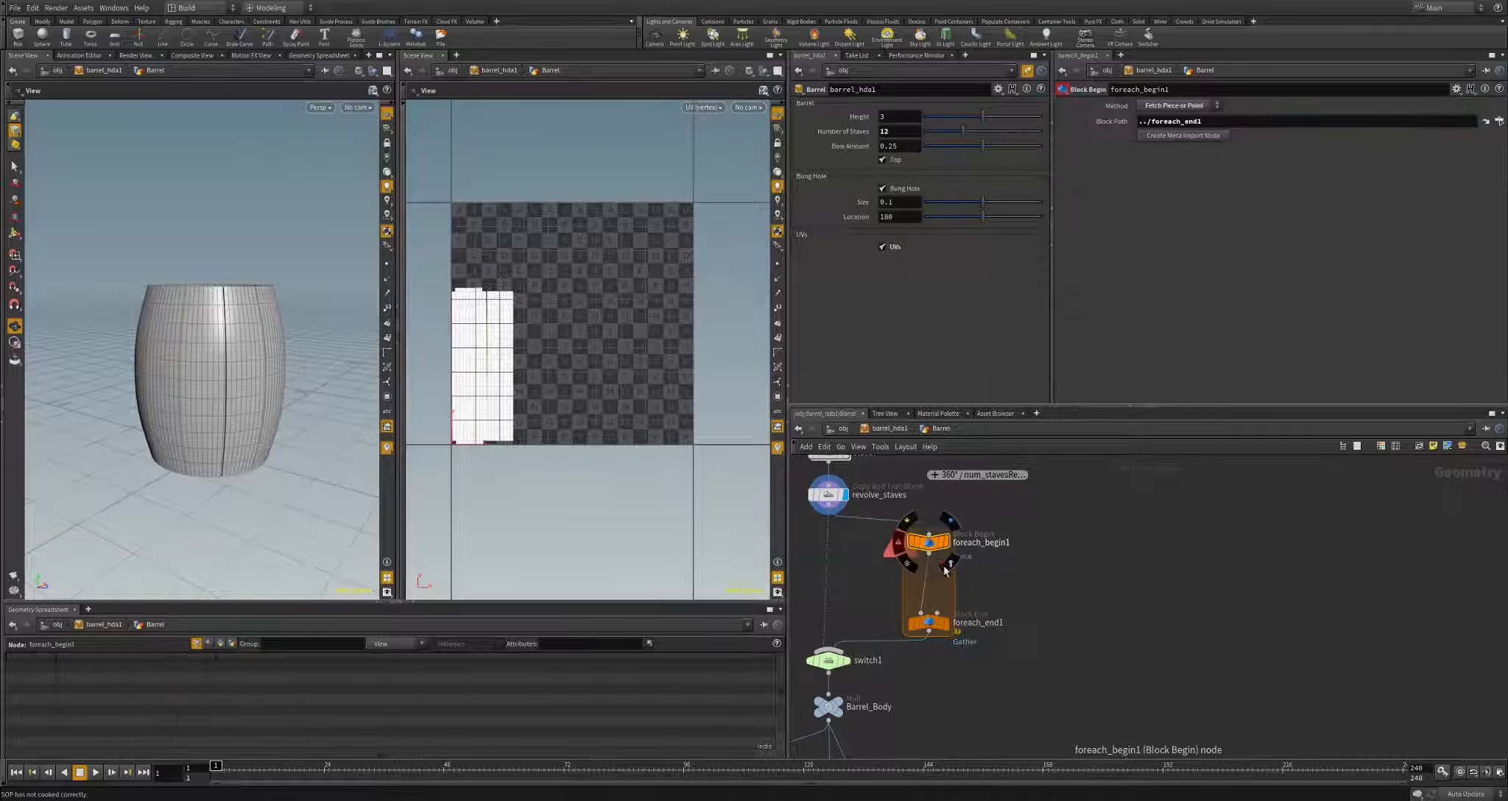
pyautogui.click(931, 626)
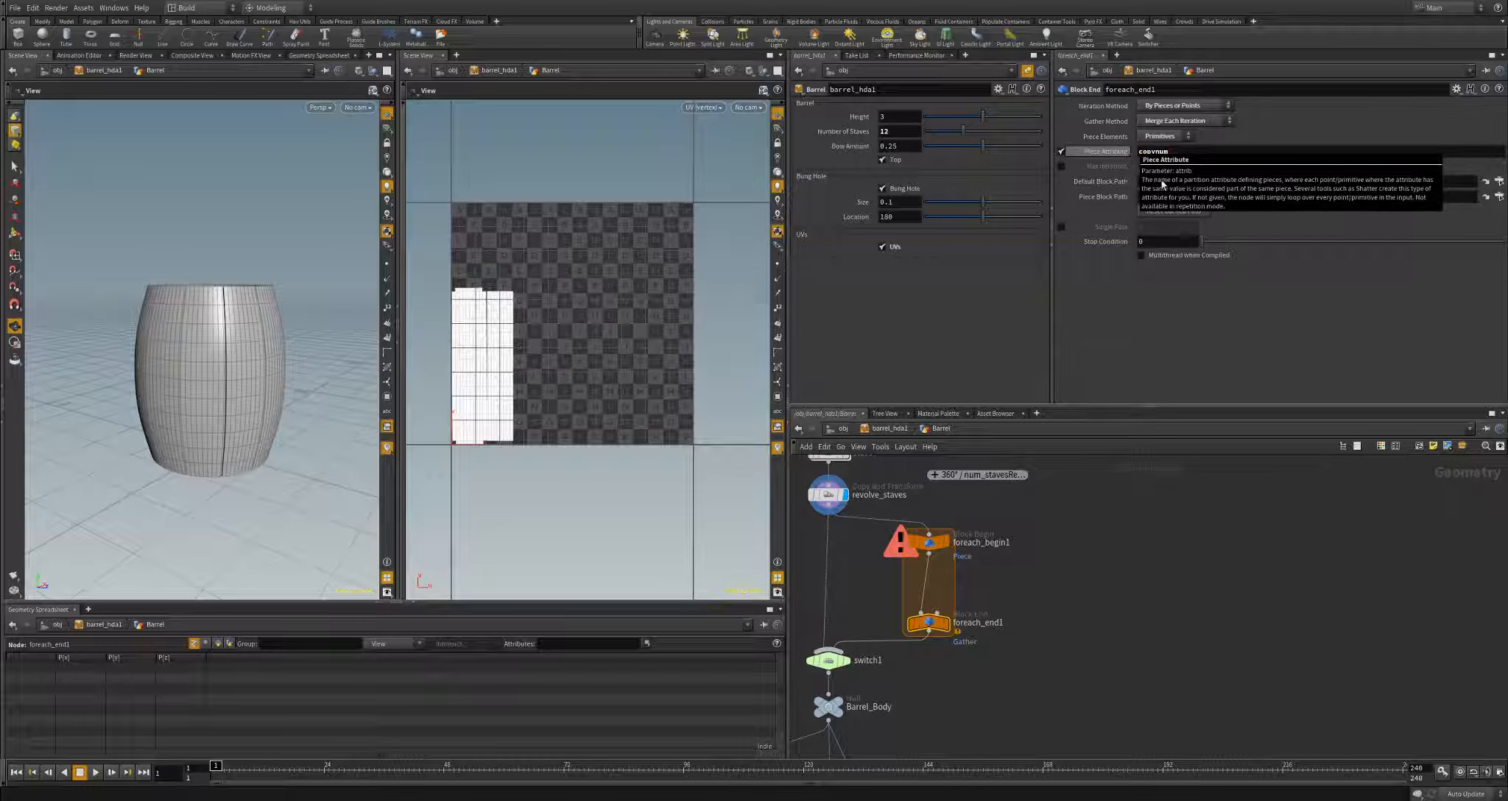
# - Enable the Copy Number Attribute on revolve_staves with the name copynum
pyautogui.moveTo(805, 499); pyautogui.dragTo(841, 507, button='middle')
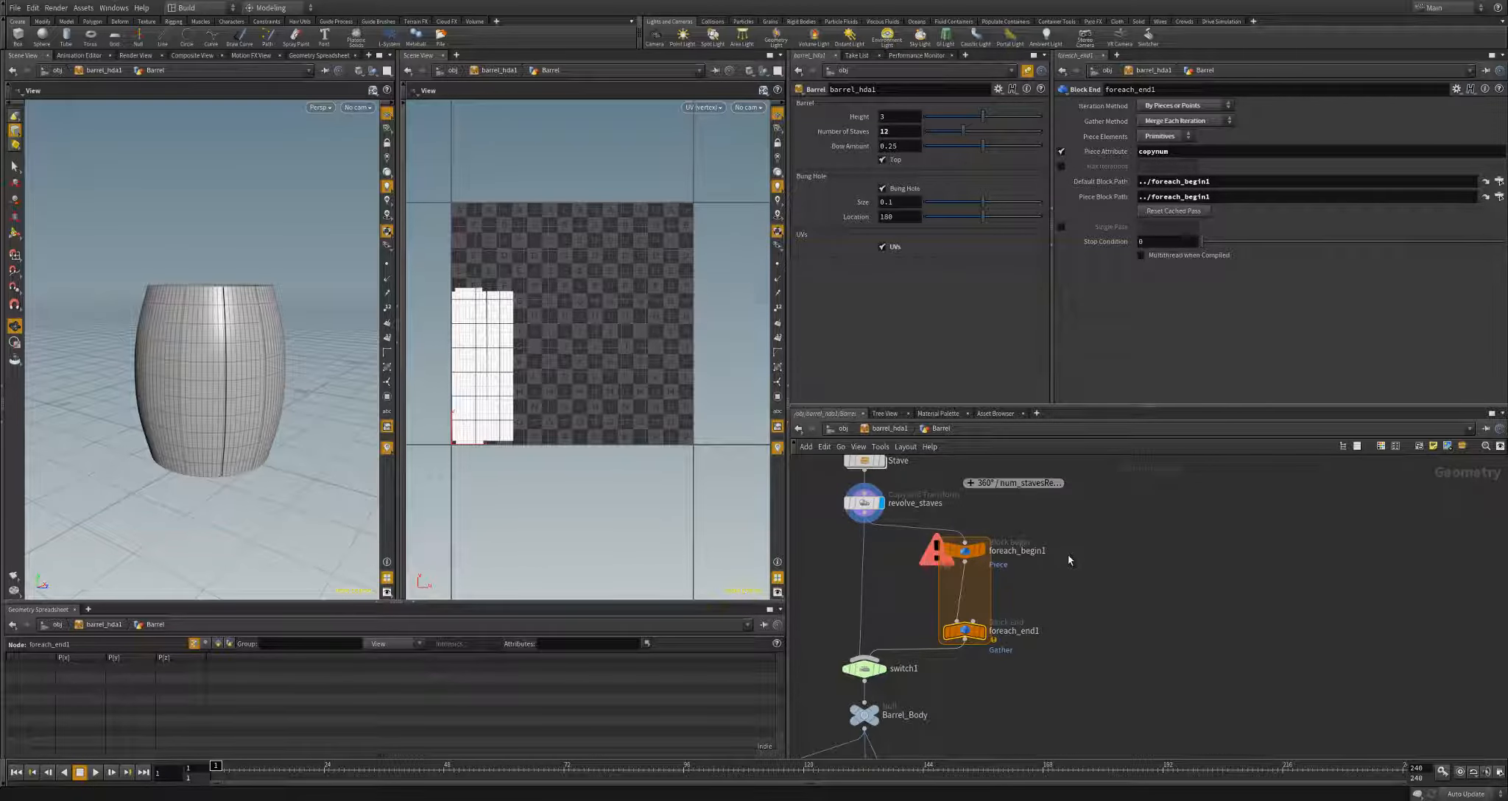
pyautogui.moveTo(1080, 595); pyautogui.dragTo(1050, 602, button='middle')
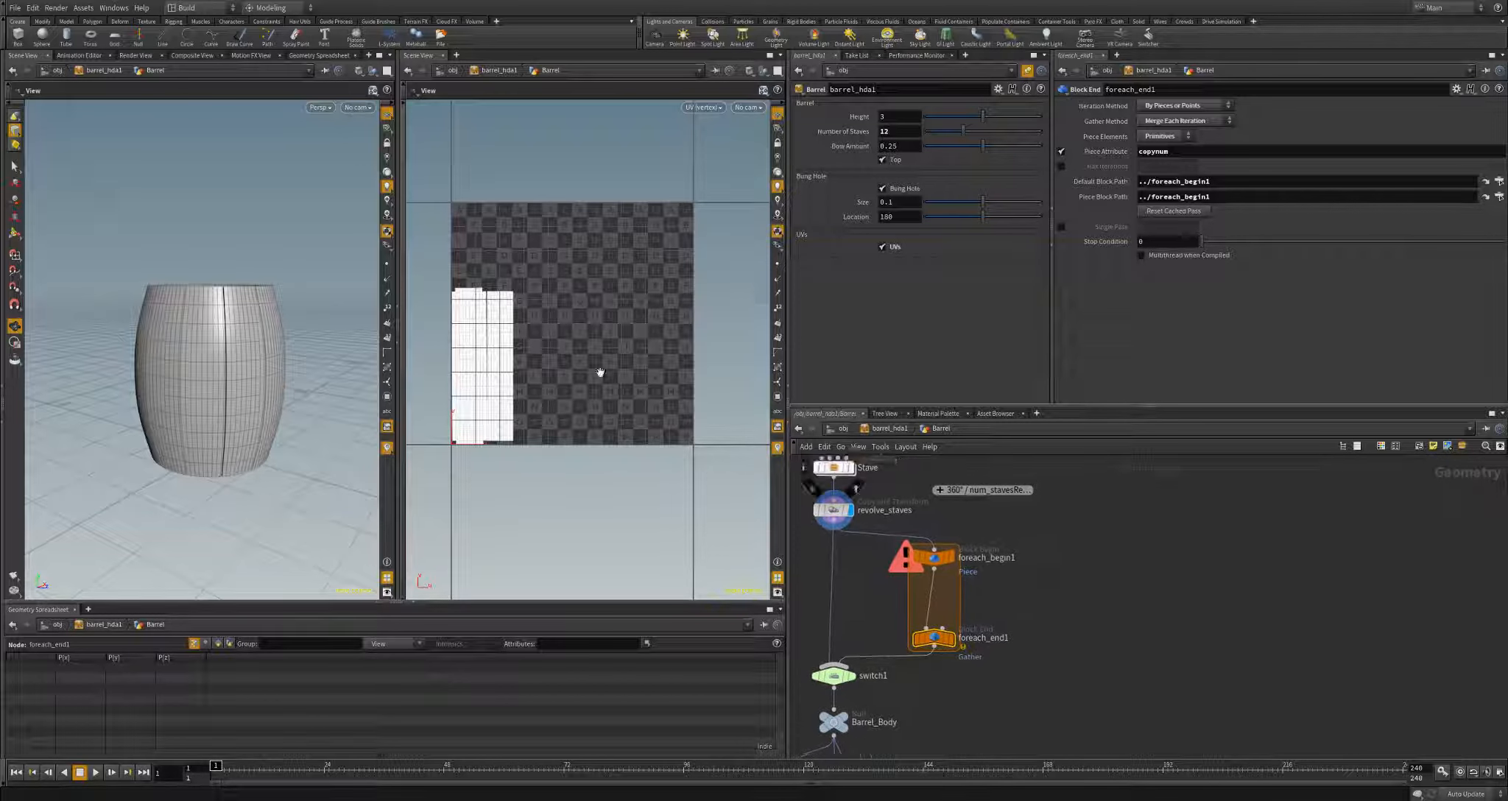
pyautogui.click(833, 513)
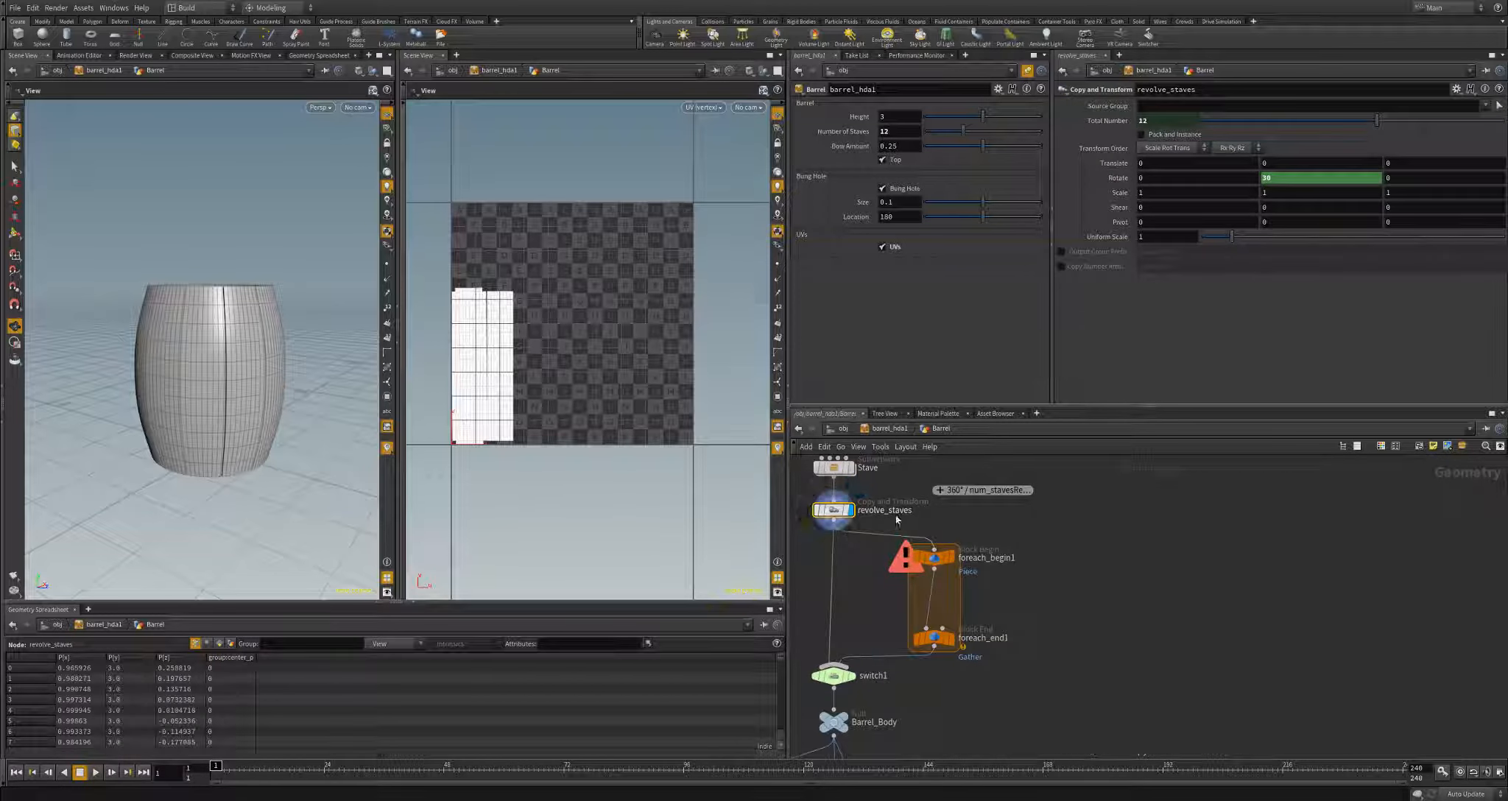
pyautogui.click(1062, 267)
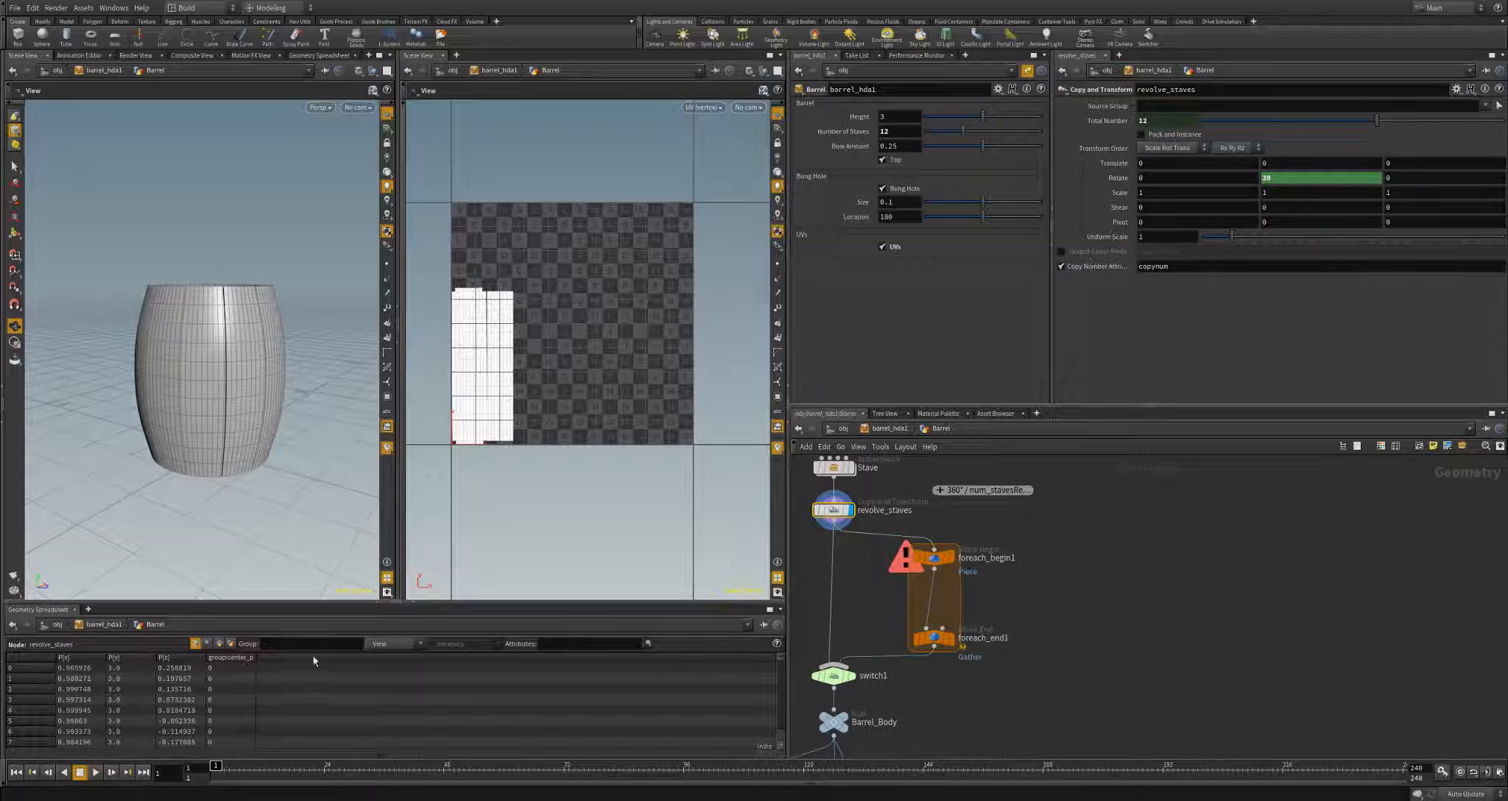
# - Check the copynum primitive attribute of revolve_staves in the Geometry Spreadsheet and inspect the For-Each loop's begin and end nodes
pyautogui.click(219, 644)
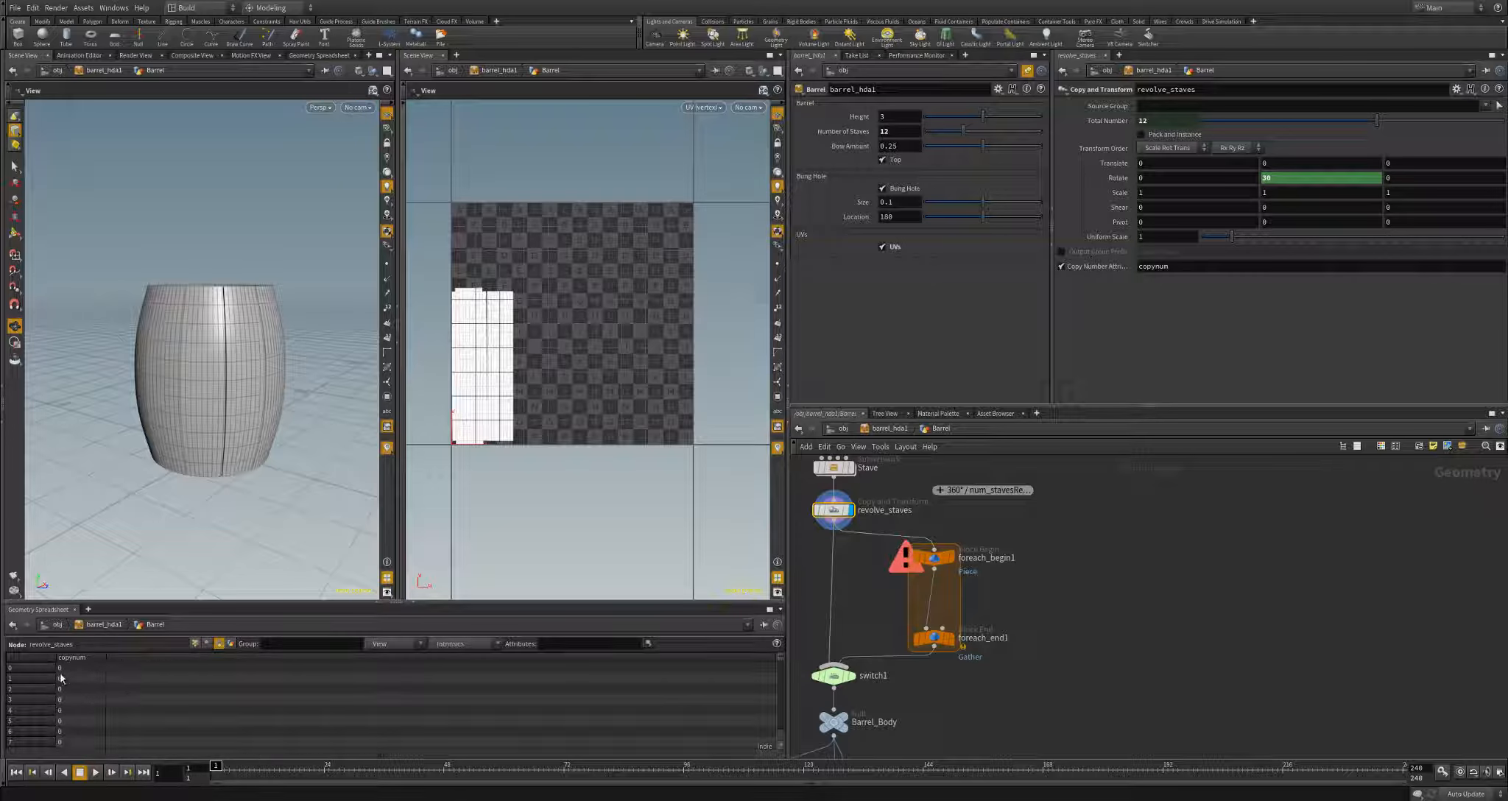
pyautogui.scroll(-15, 87, 679)
pyautogui.moveTo(783, 663); pyautogui.dragTo(774, 741)
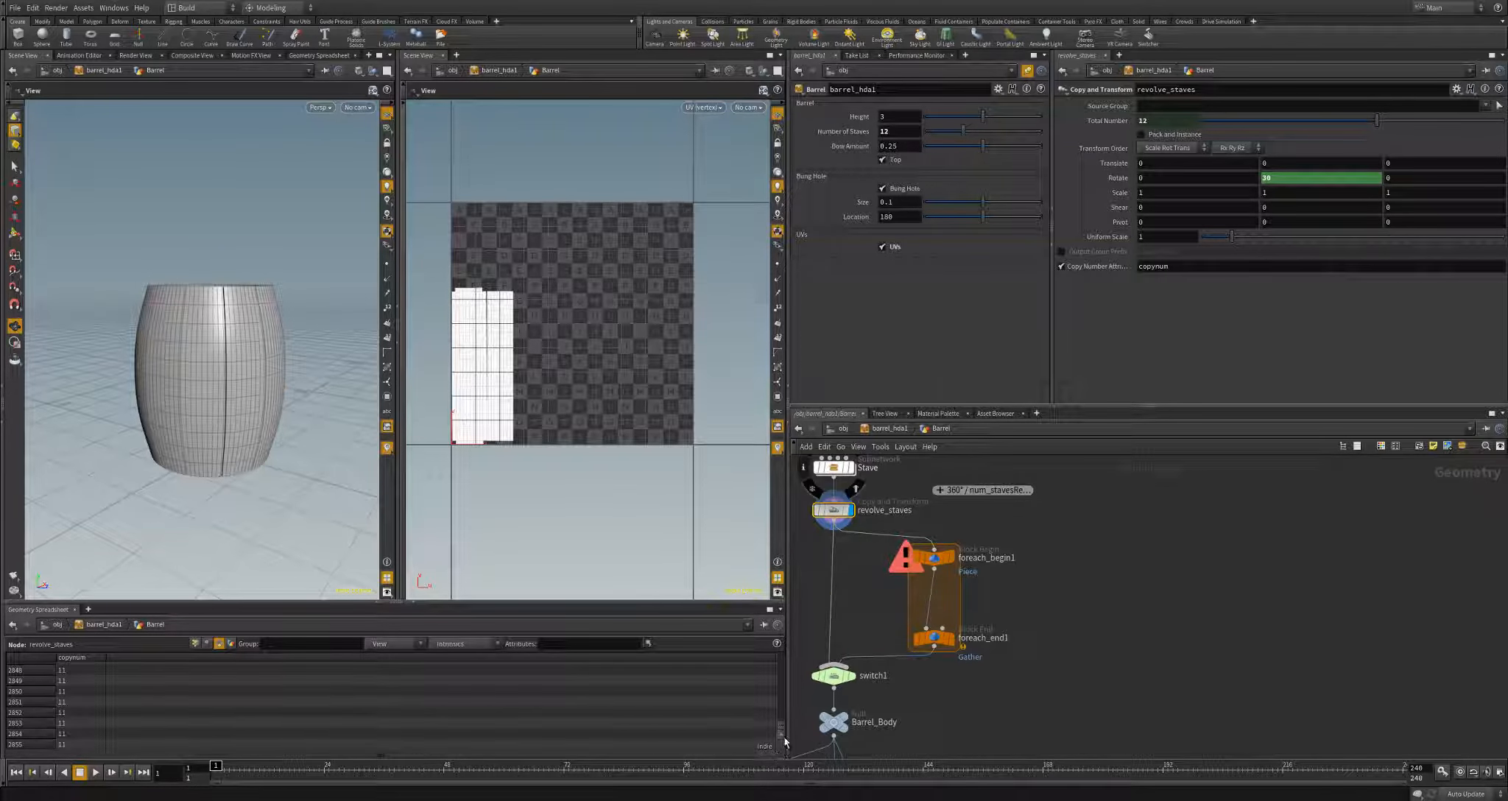
pyautogui.moveTo(780, 727); pyautogui.dragTo(776, 644)
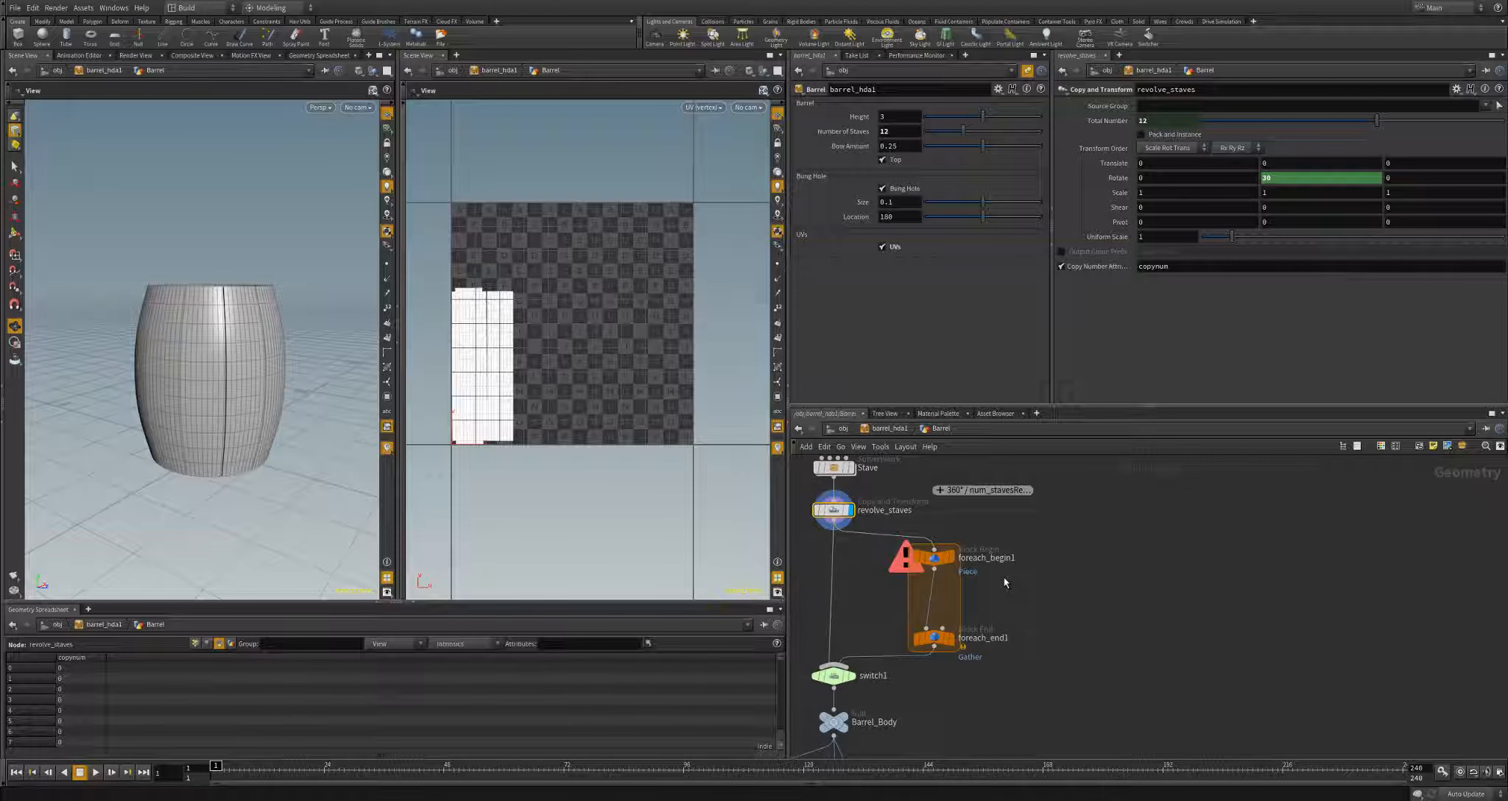
pyautogui.click(941, 561)
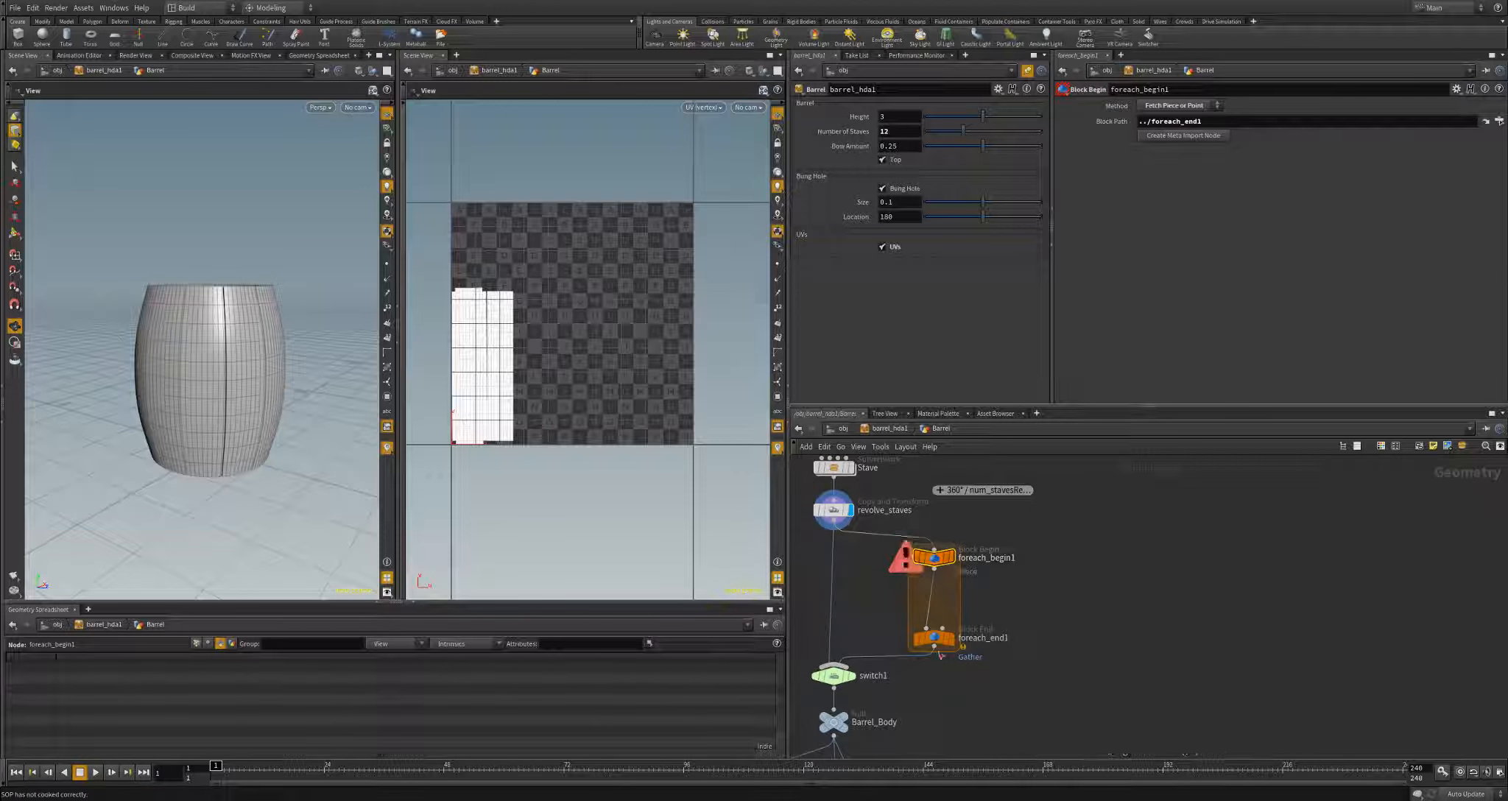
pyautogui.click(934, 638)
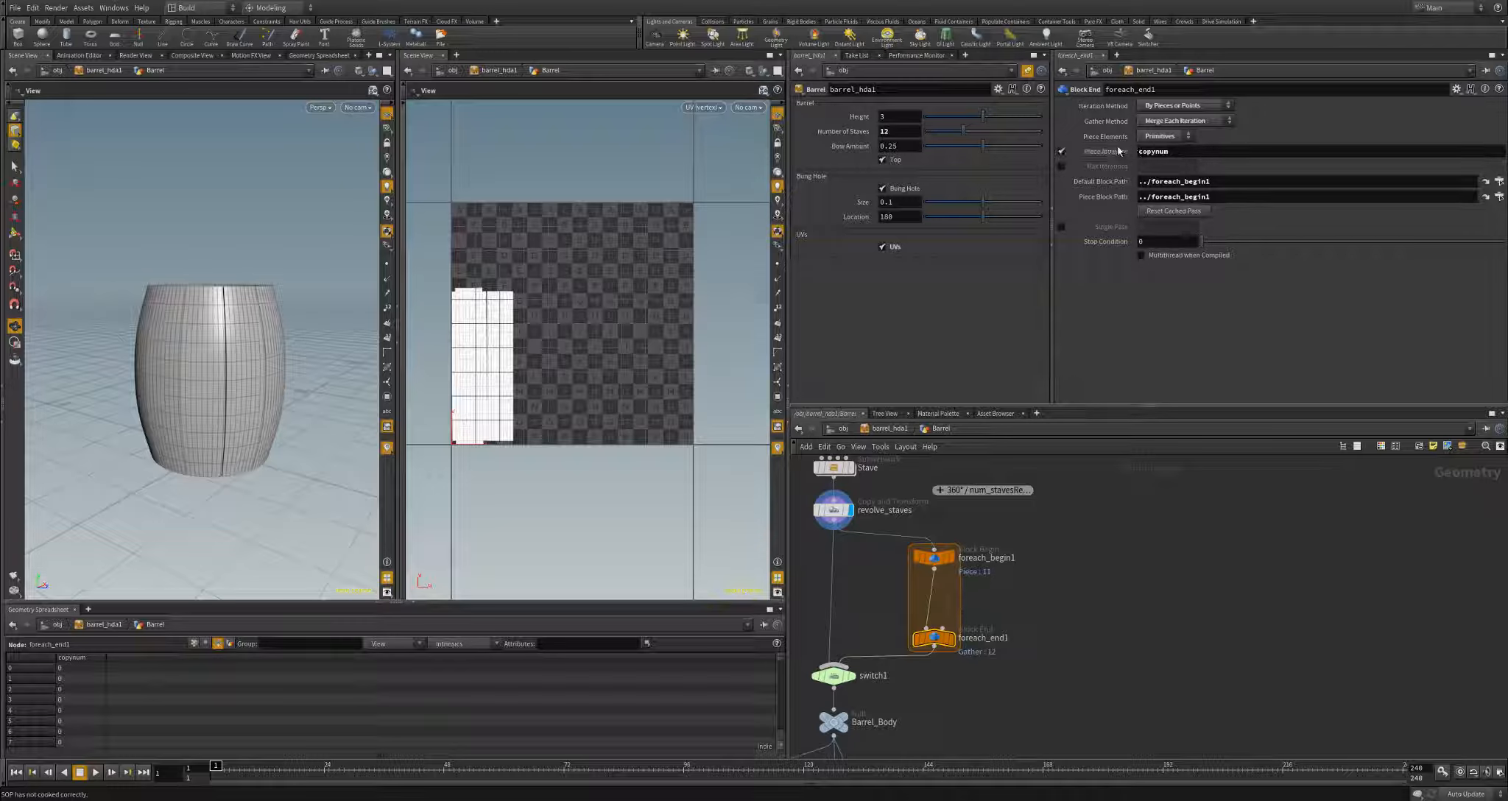
# - Insert a UV Transform node between foreach_begin1 and foreach_end1
pyautogui.moveTo(1148, 541); pyautogui.dragTo(1090, 516, button='middle')
pyautogui.rightClick(874, 569)
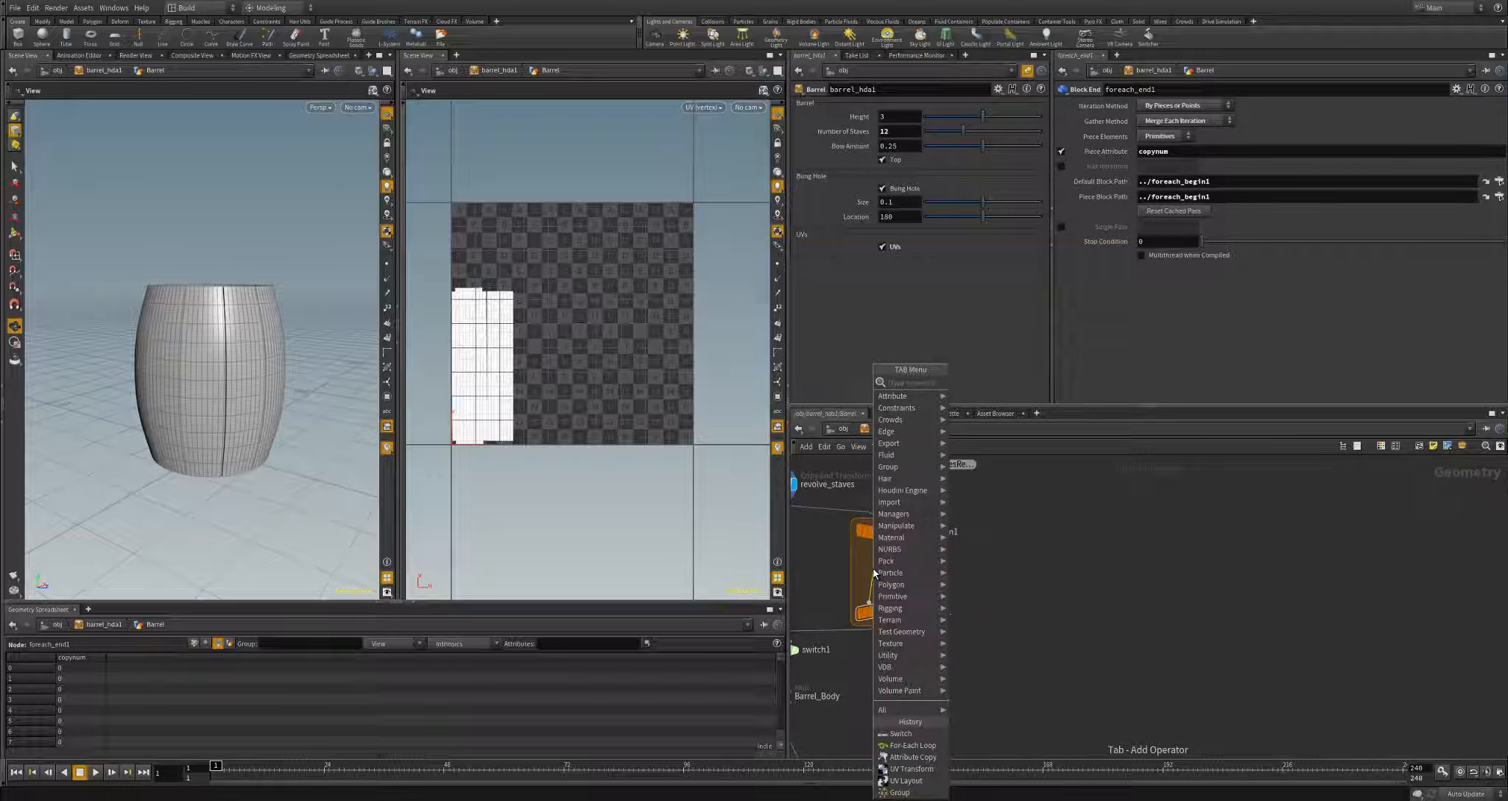
pyautogui.write('uvtr')
pyautogui.press('Return')
pyautogui.click(874, 572)
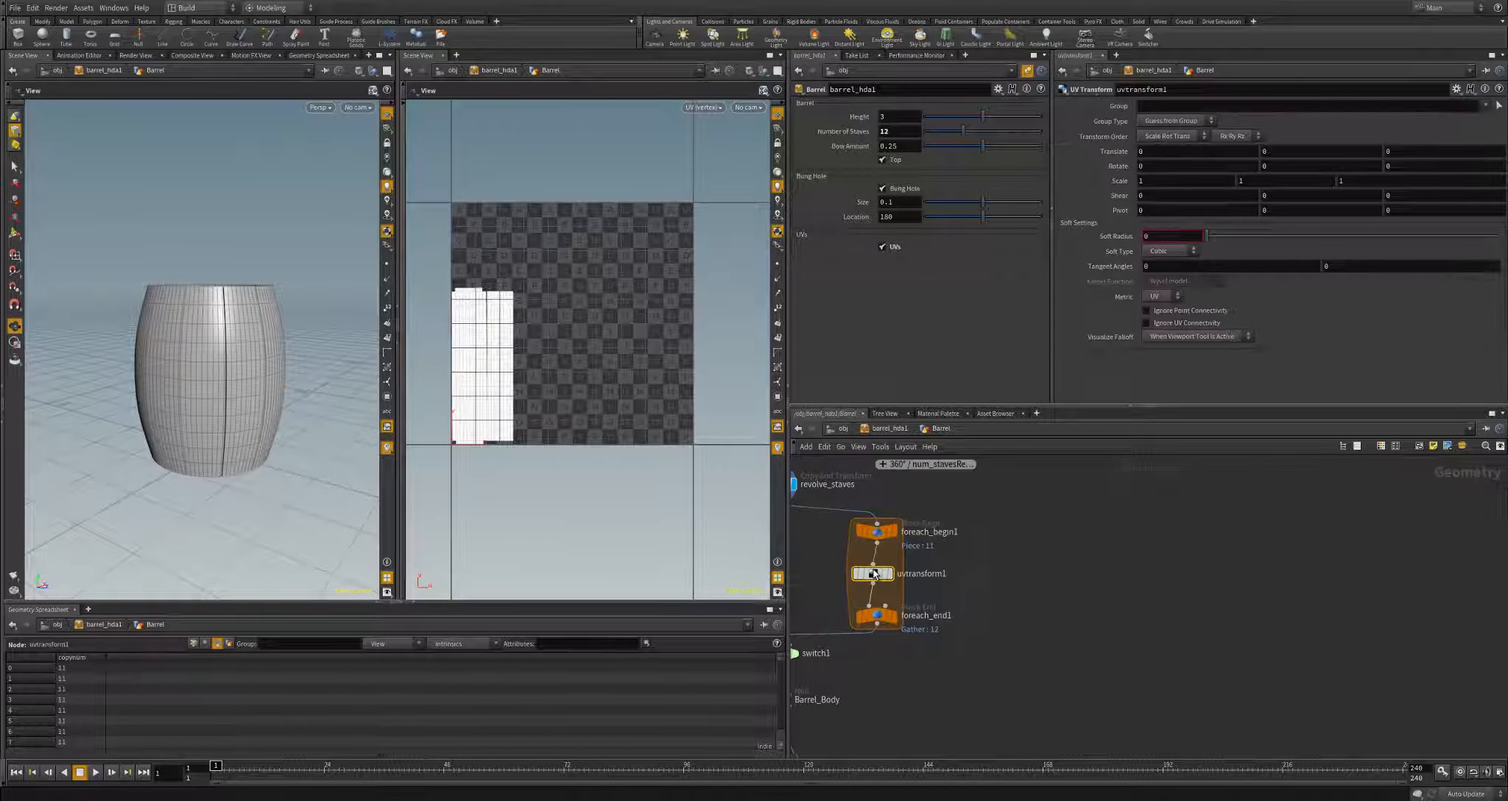
pyautogui.moveTo(874, 571); pyautogui.dragTo(878, 574)
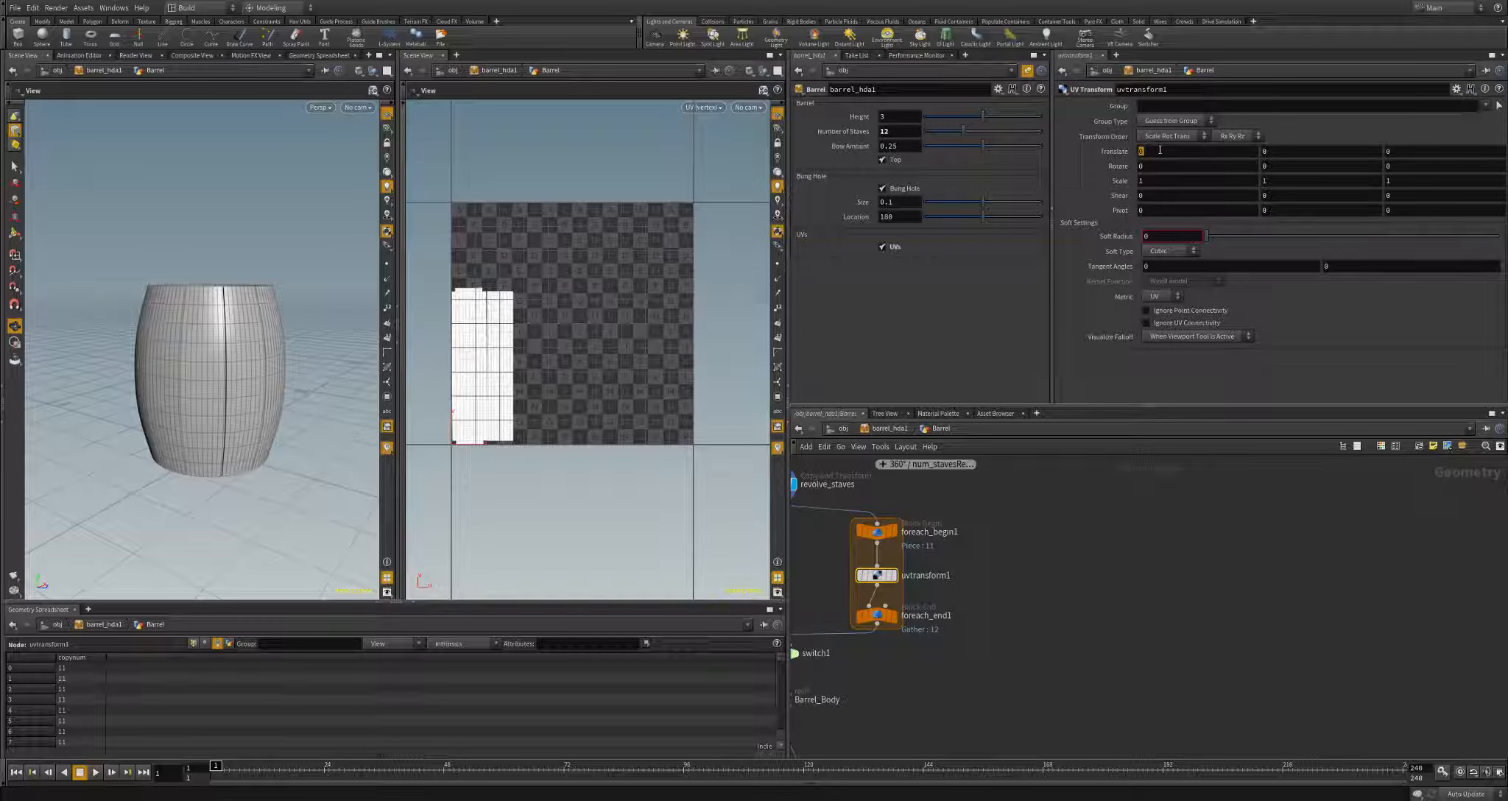
# - Set the X Translate of uvtransform1 to $SIZEX
pyautogui.write('$S')
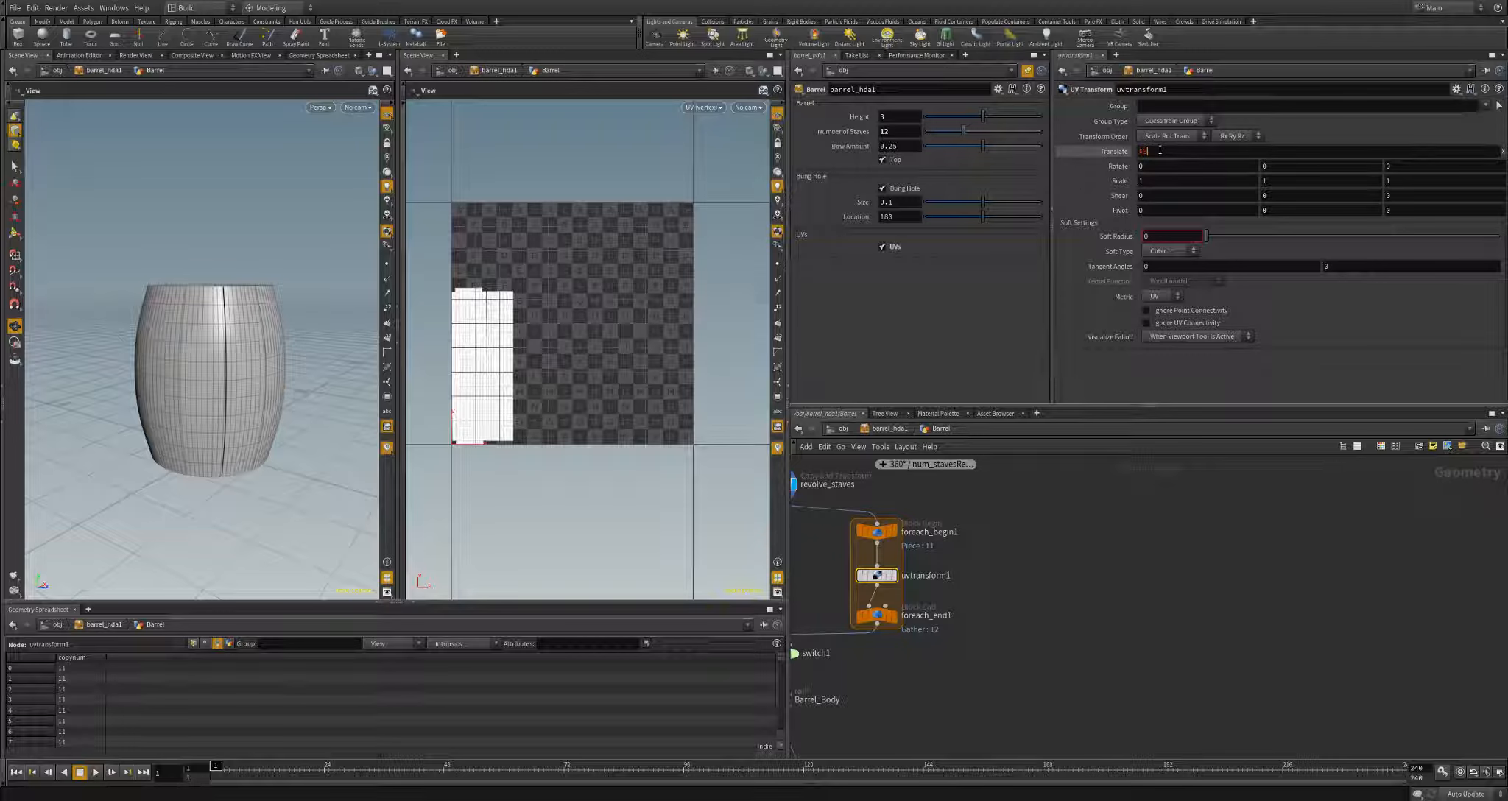
pyautogui.write('IZE')
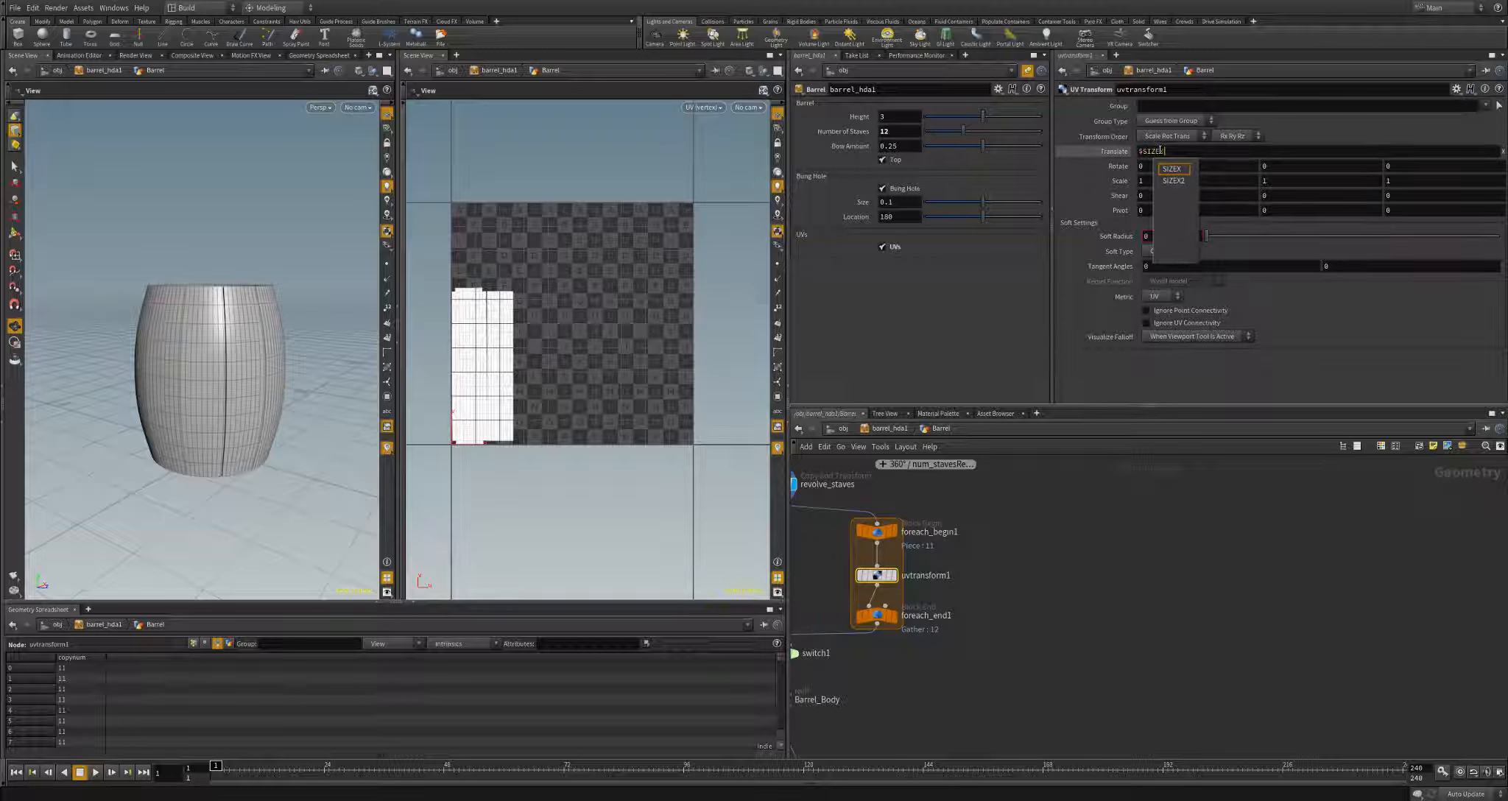
pyautogui.press('Return')
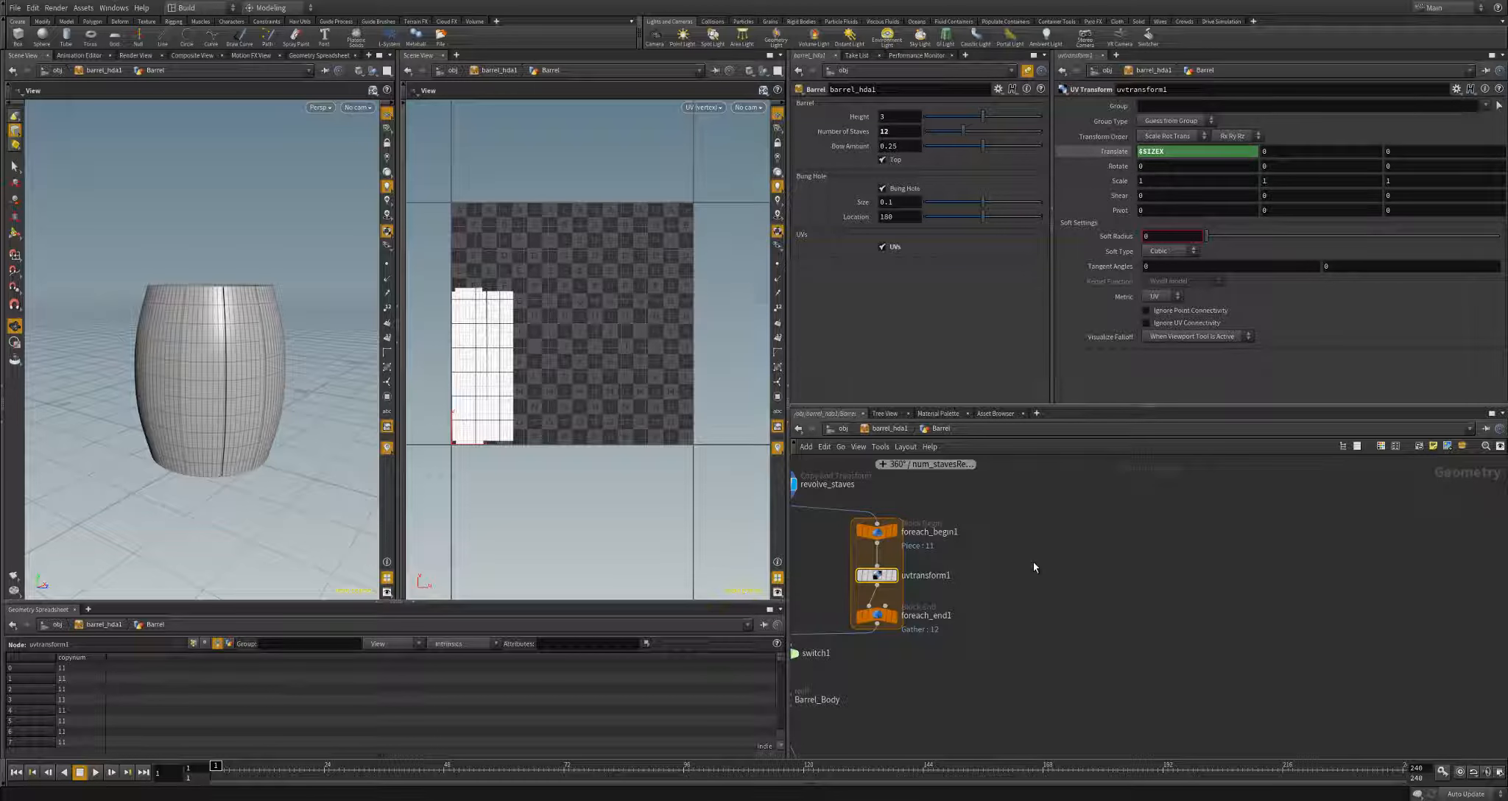
# - Create a meta import node from foreach_begin1 and rename it Stave_MetaData
pyautogui.moveTo(1035, 605); pyautogui.dragTo(1077, 612, button='middle')
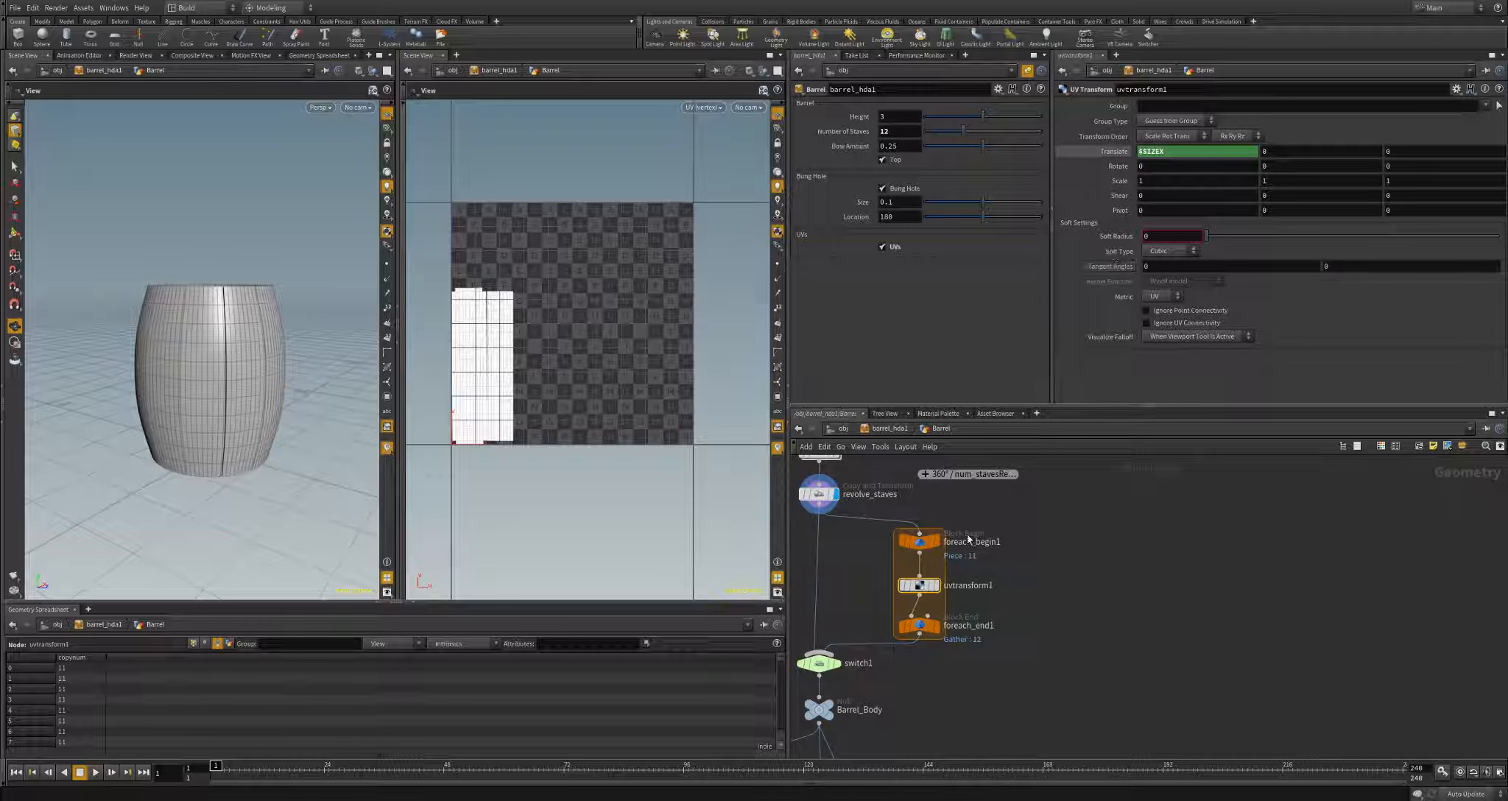
pyautogui.moveTo(1065, 581); pyautogui.dragTo(1026, 580, button='middle')
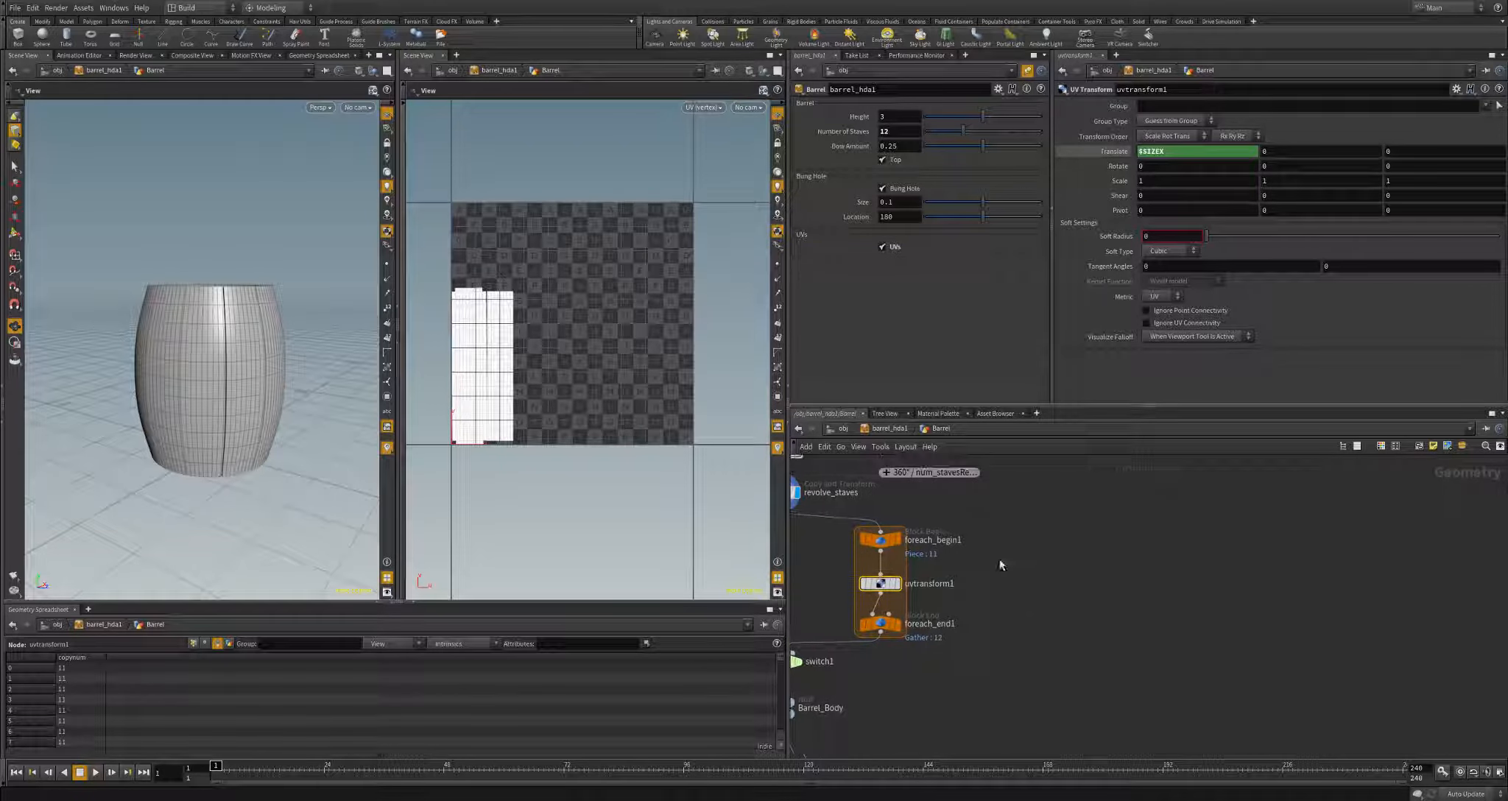
pyautogui.click(885, 545)
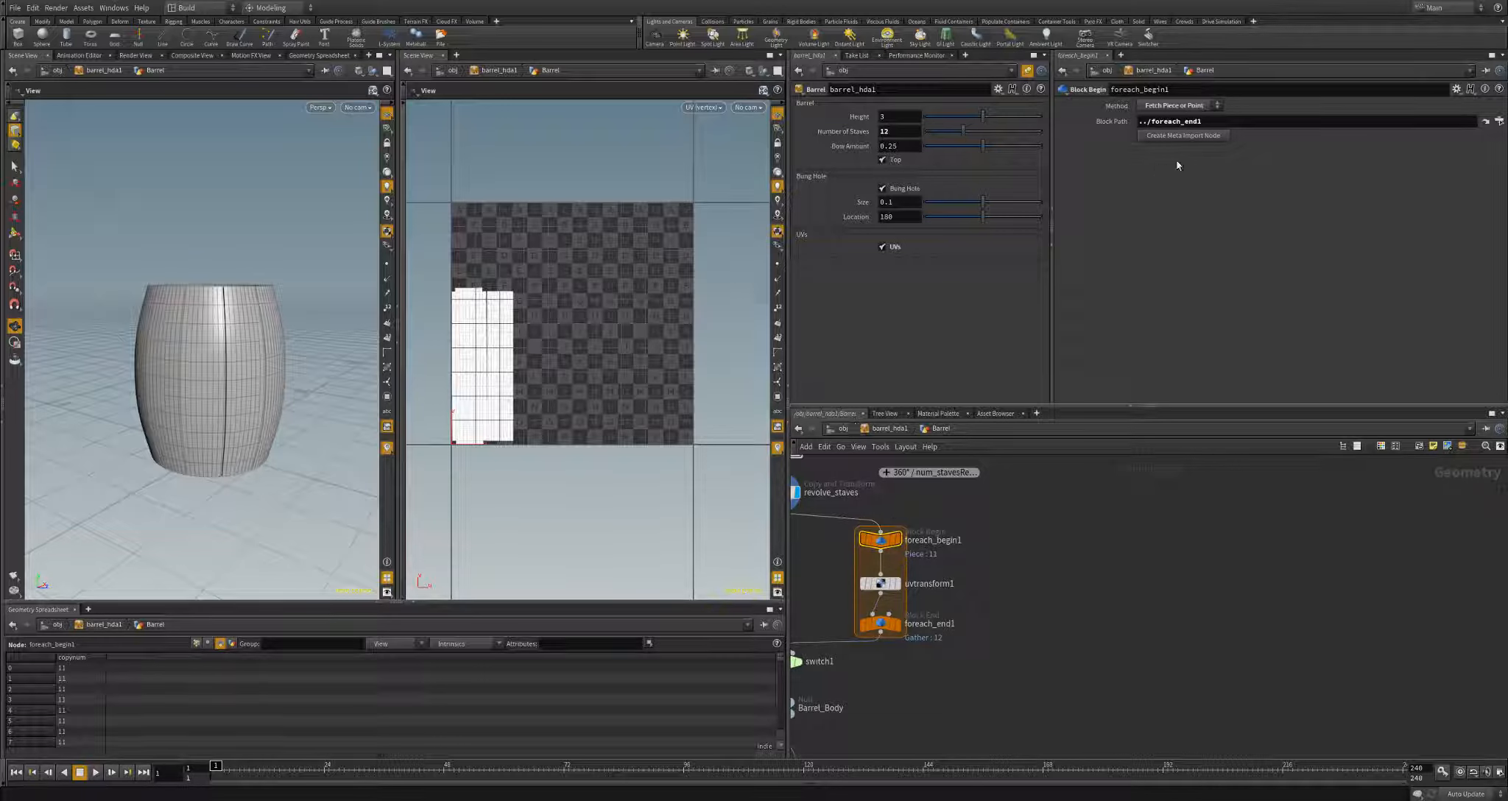
pyautogui.click(1185, 136)
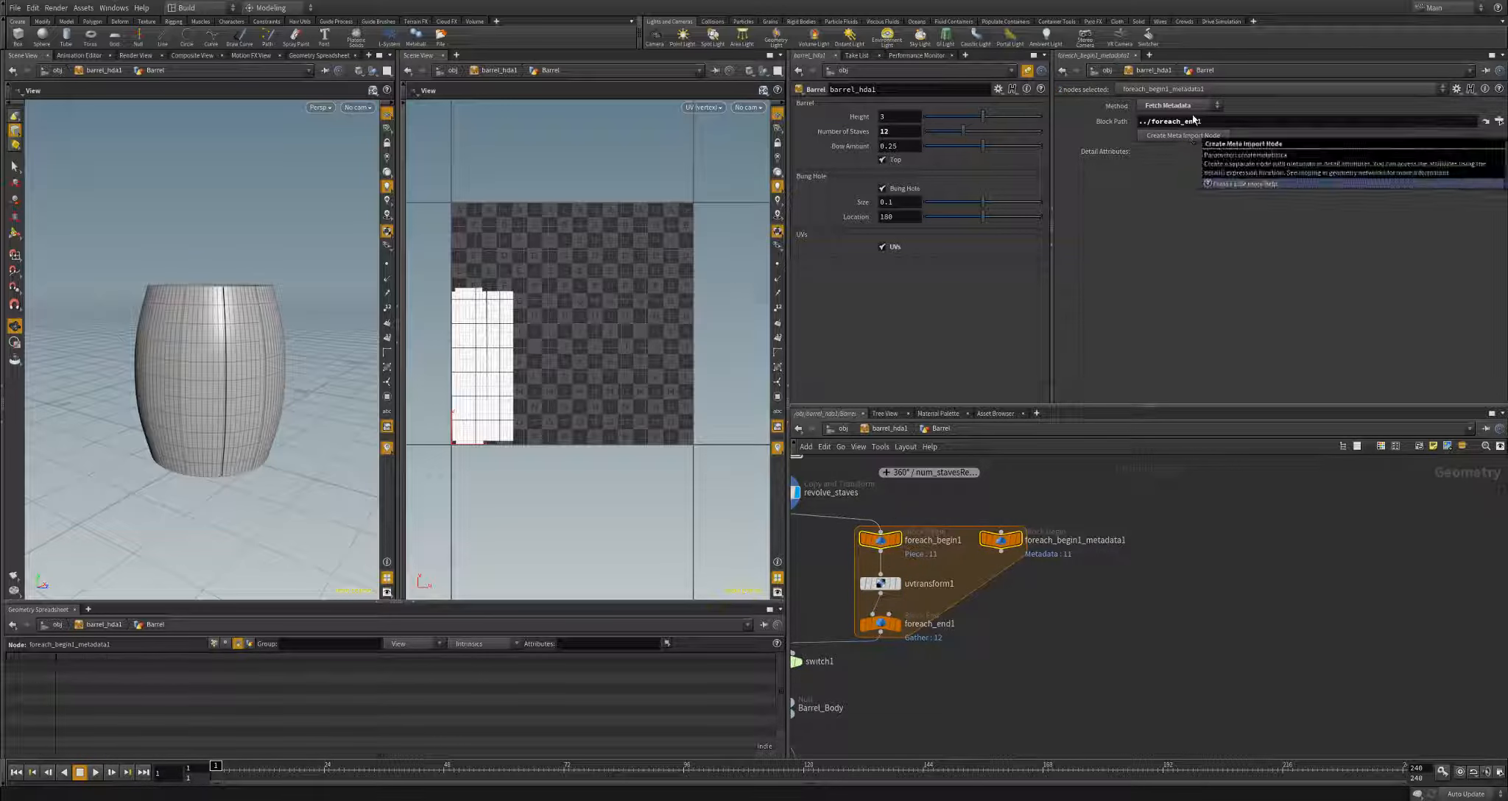
pyautogui.doubleClick(1045, 540)
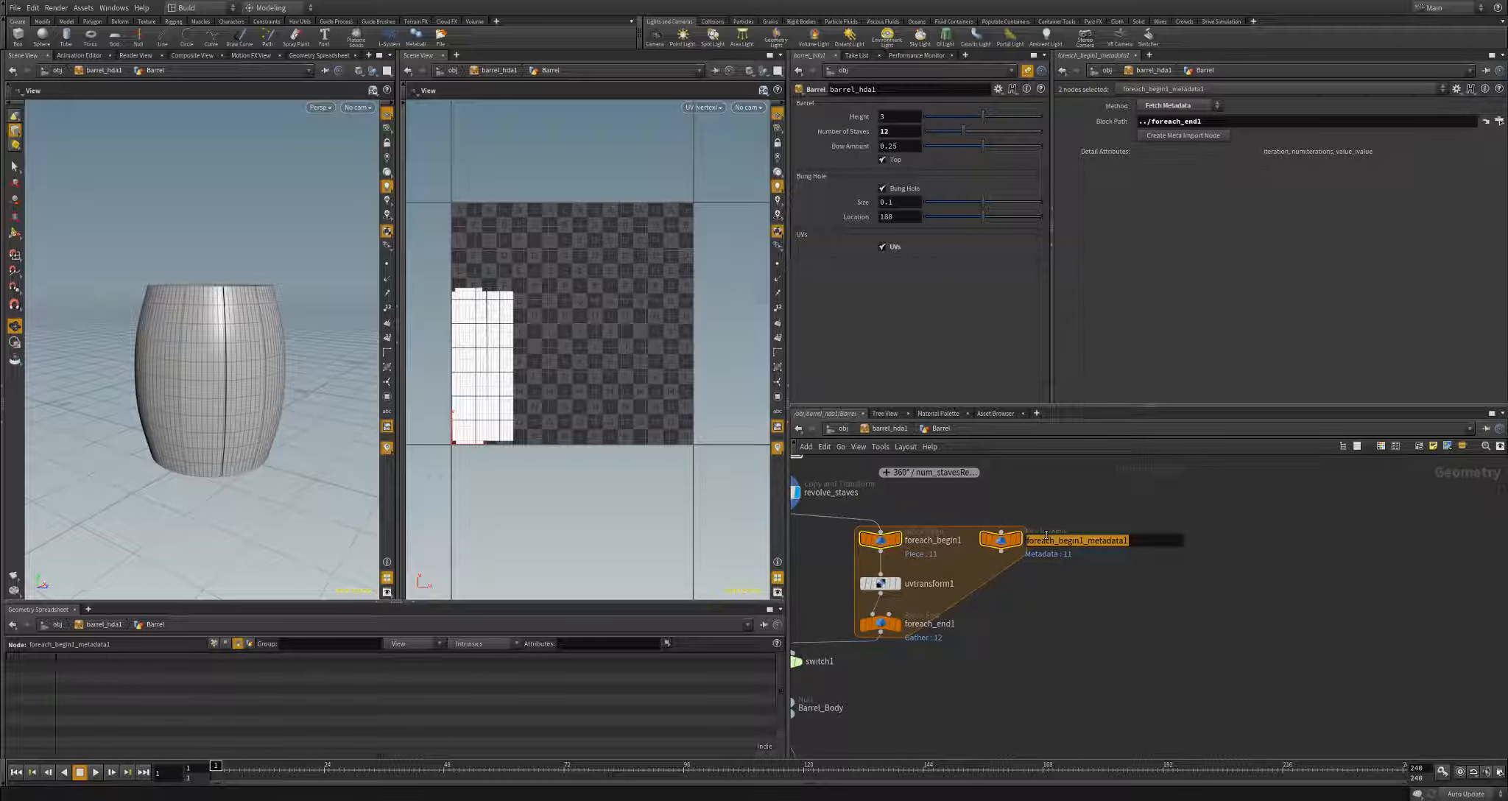
pyautogui.write('Stave_Met')
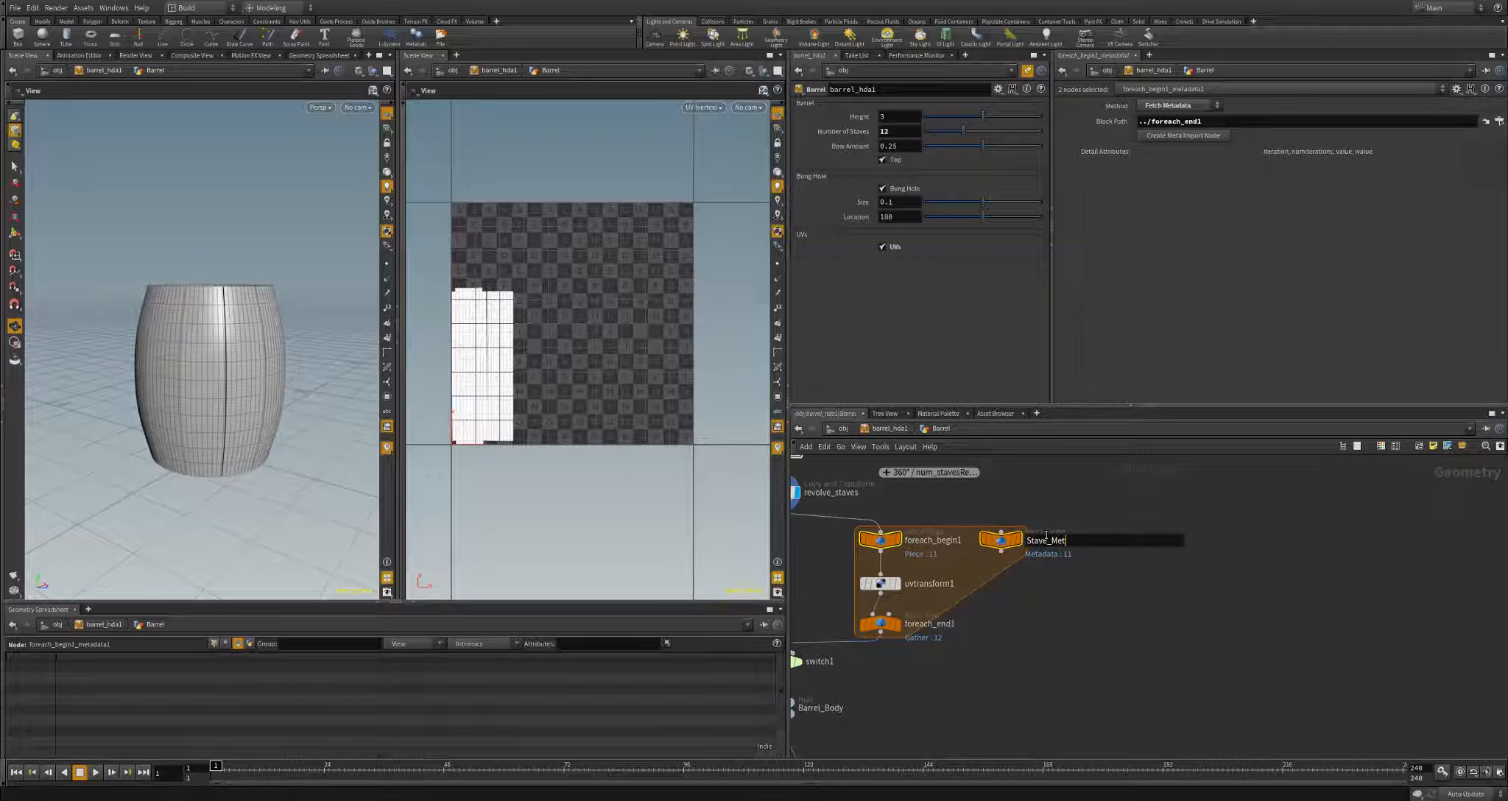
pyautogui.write('aDat')
pyautogui.press('Return')
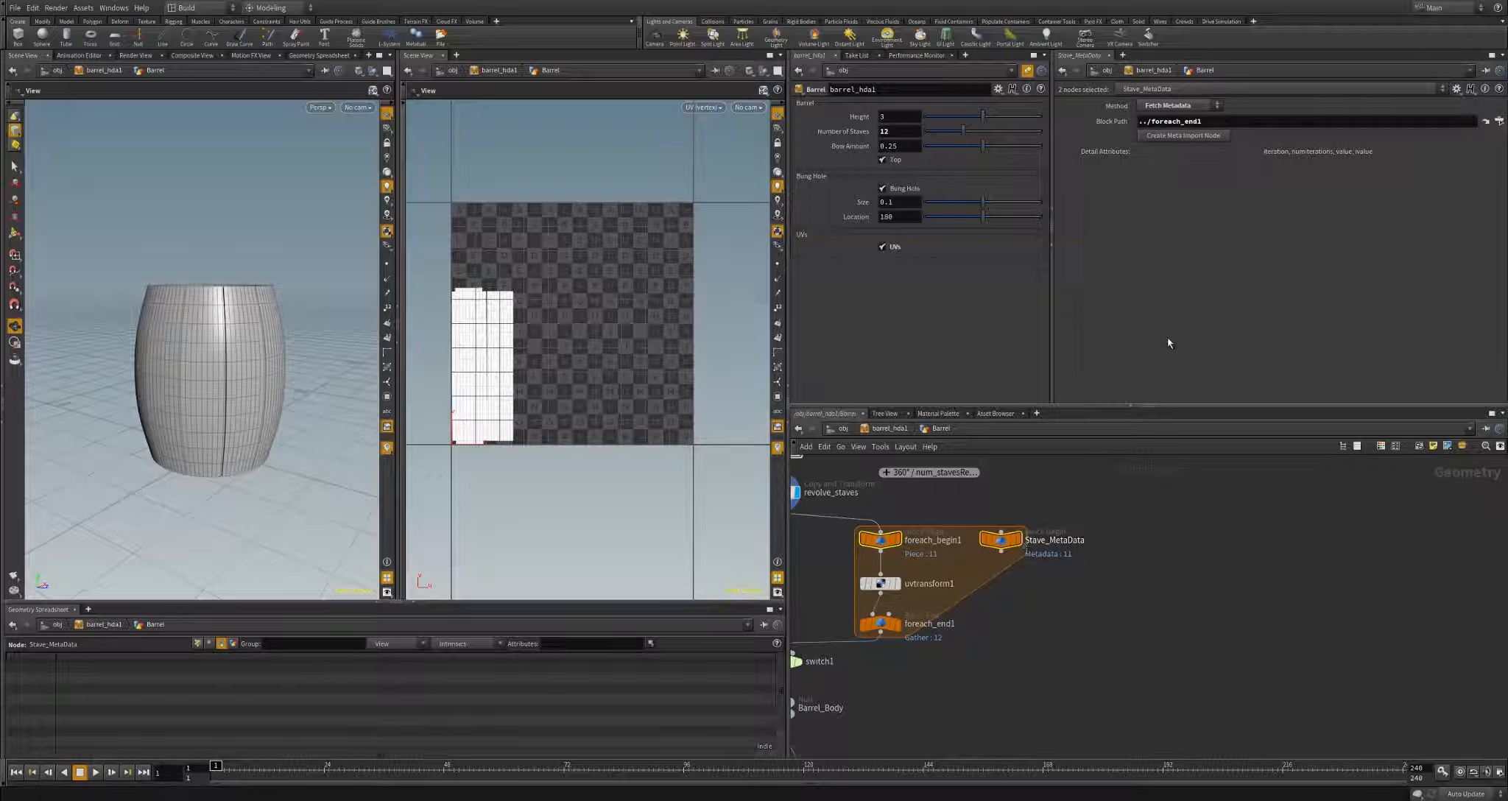
# - Check Stave_MetaData's detail attributes and set uvtransform1's X Translate to $SIZEX * 1.02 * detail("../Stave_MetaData/", "iteration", 0)
pyautogui.click(1000, 540)
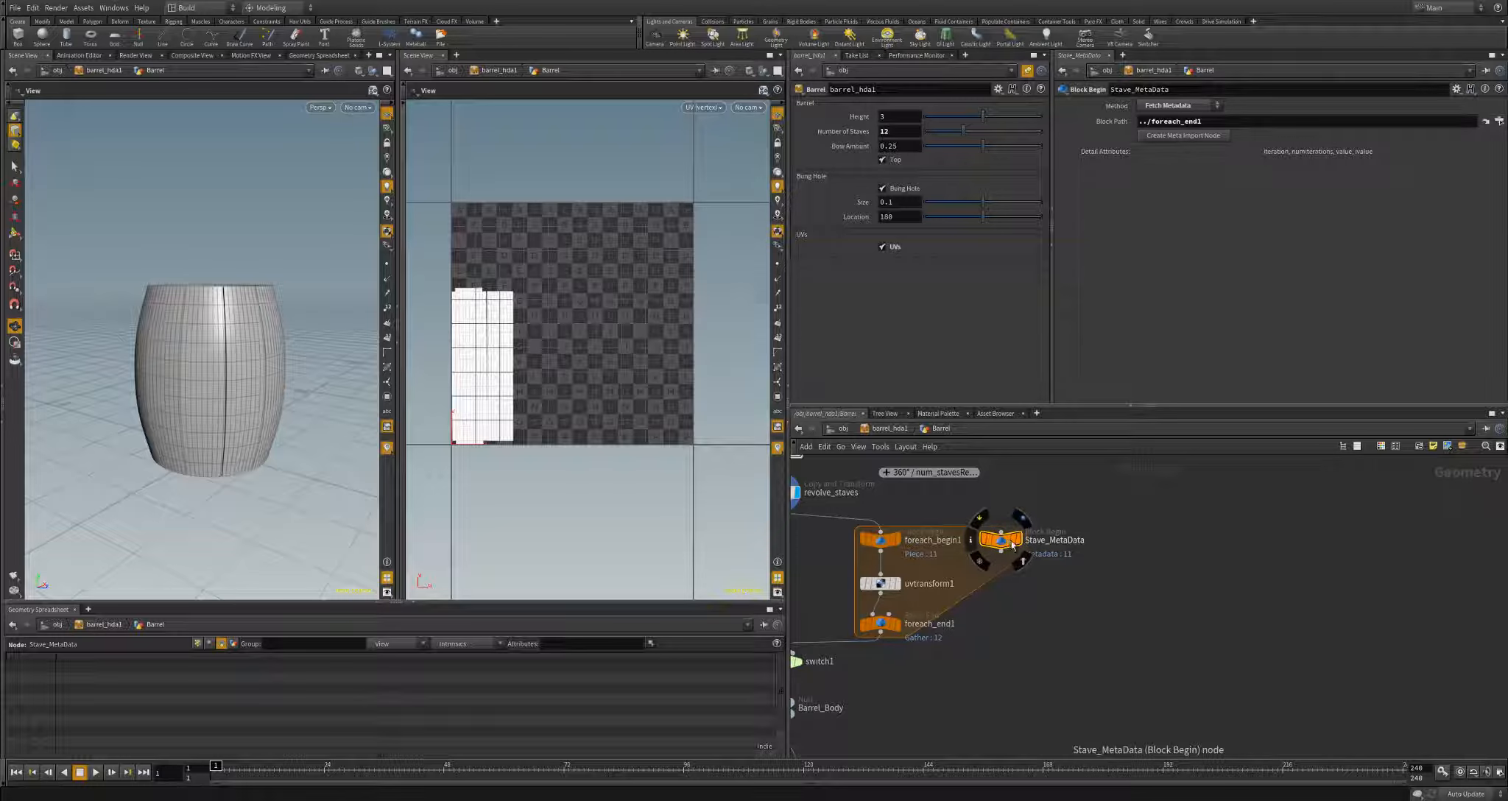
pyautogui.click(234, 644)
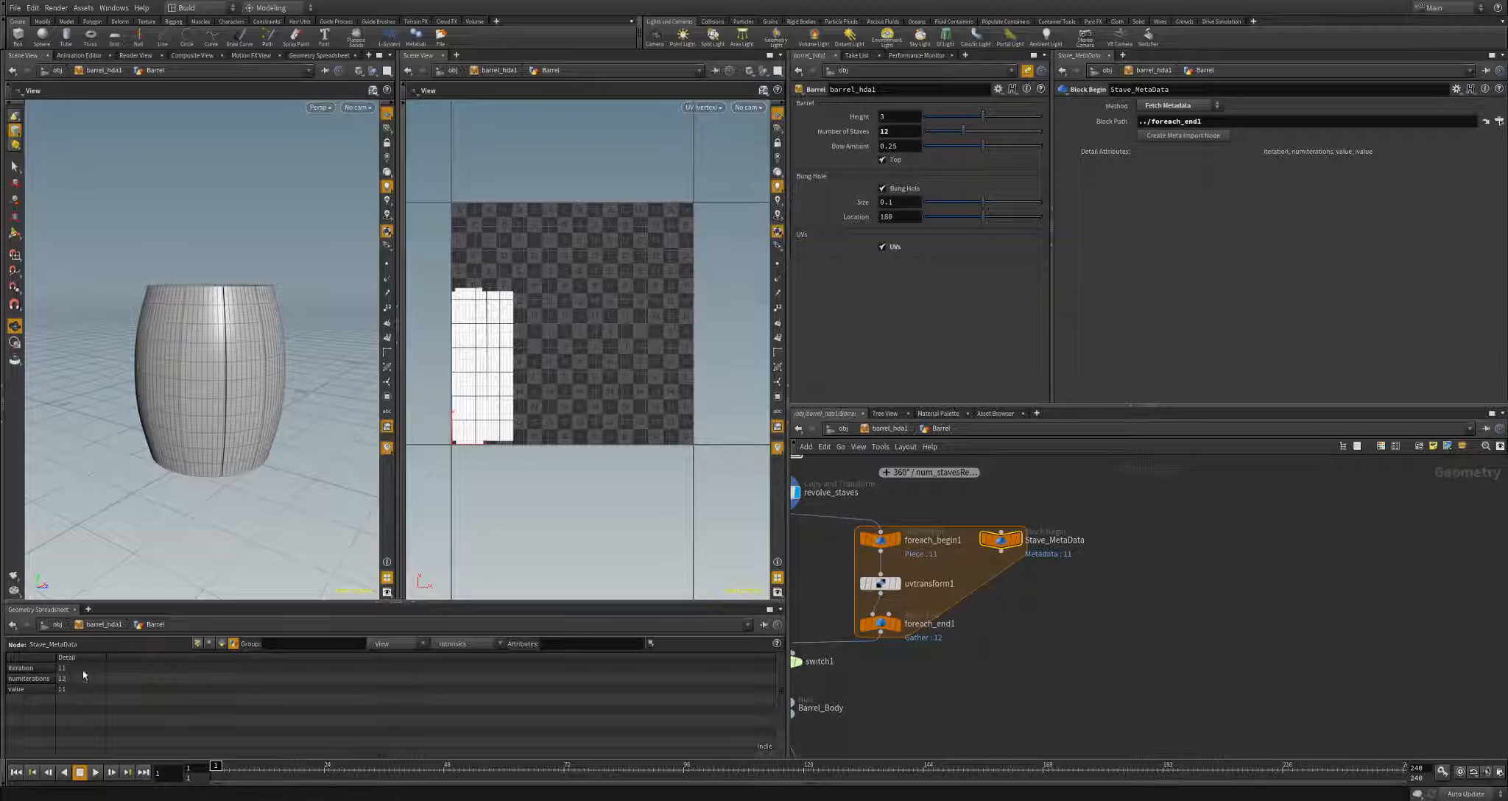
pyautogui.click(880, 584)
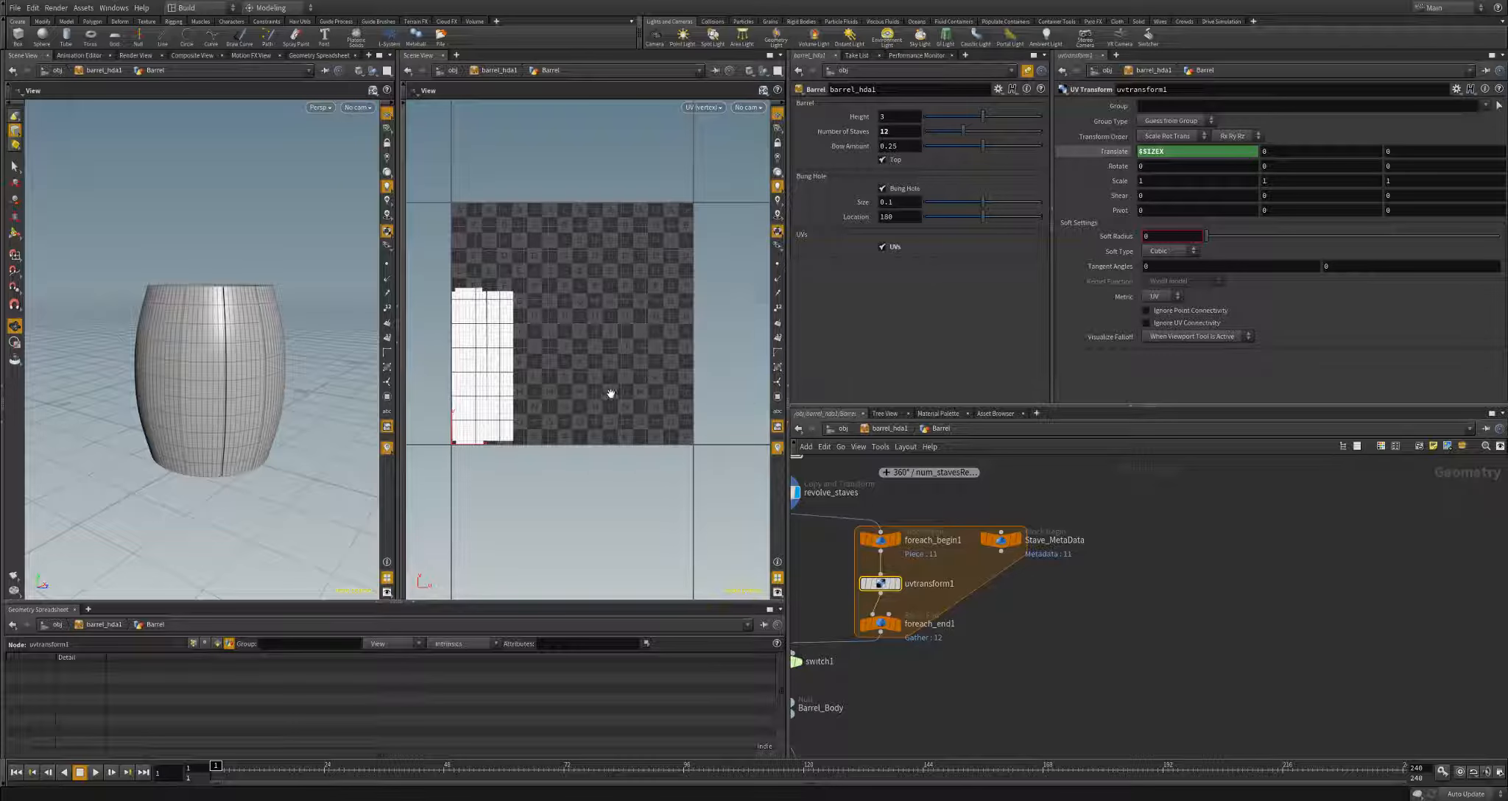
pyautogui.moveTo(616, 373); pyautogui.dragTo(581, 387, button='middle')
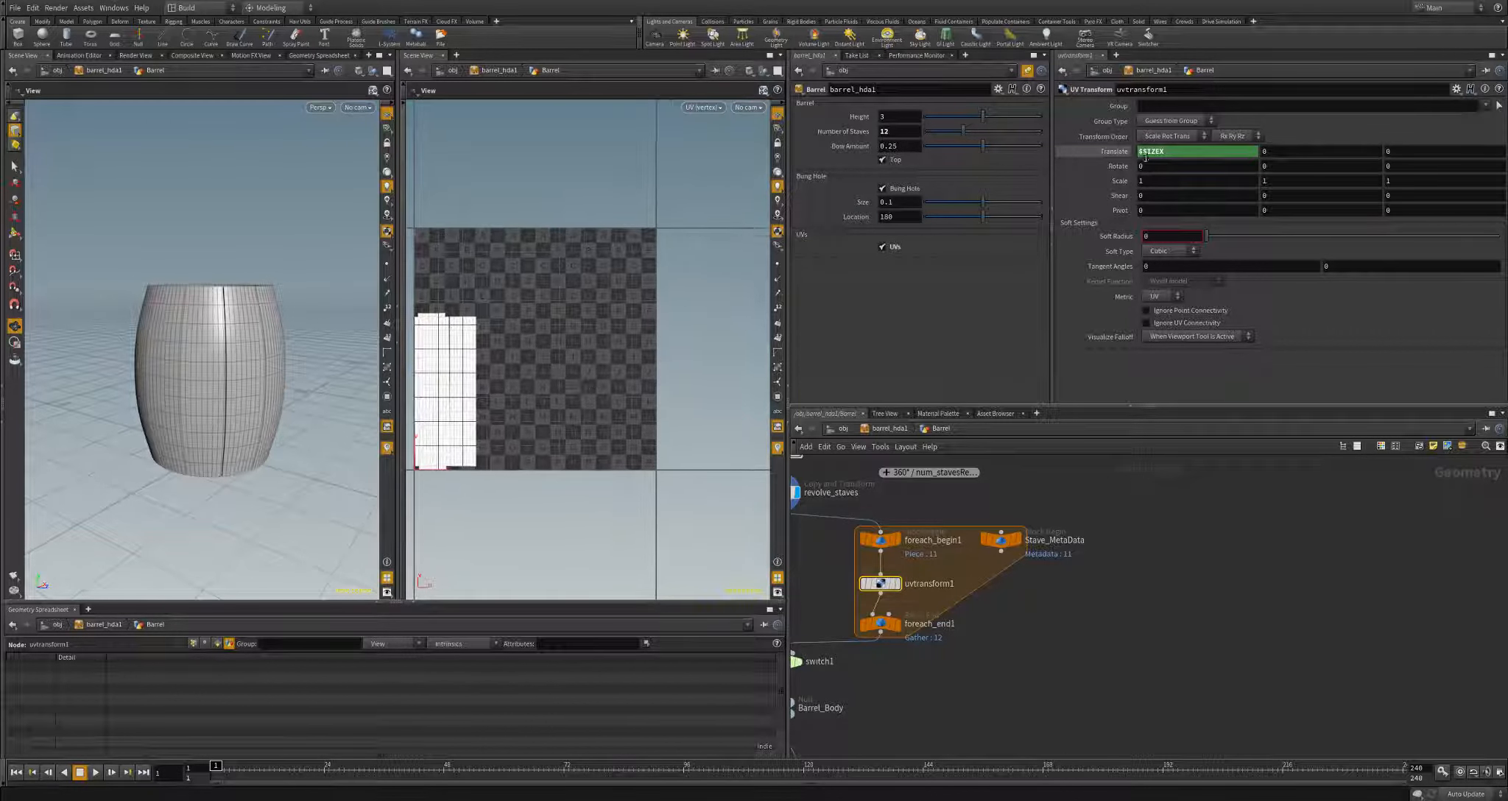
pyautogui.click(1128, 156)
pyautogui.click(1202, 152)
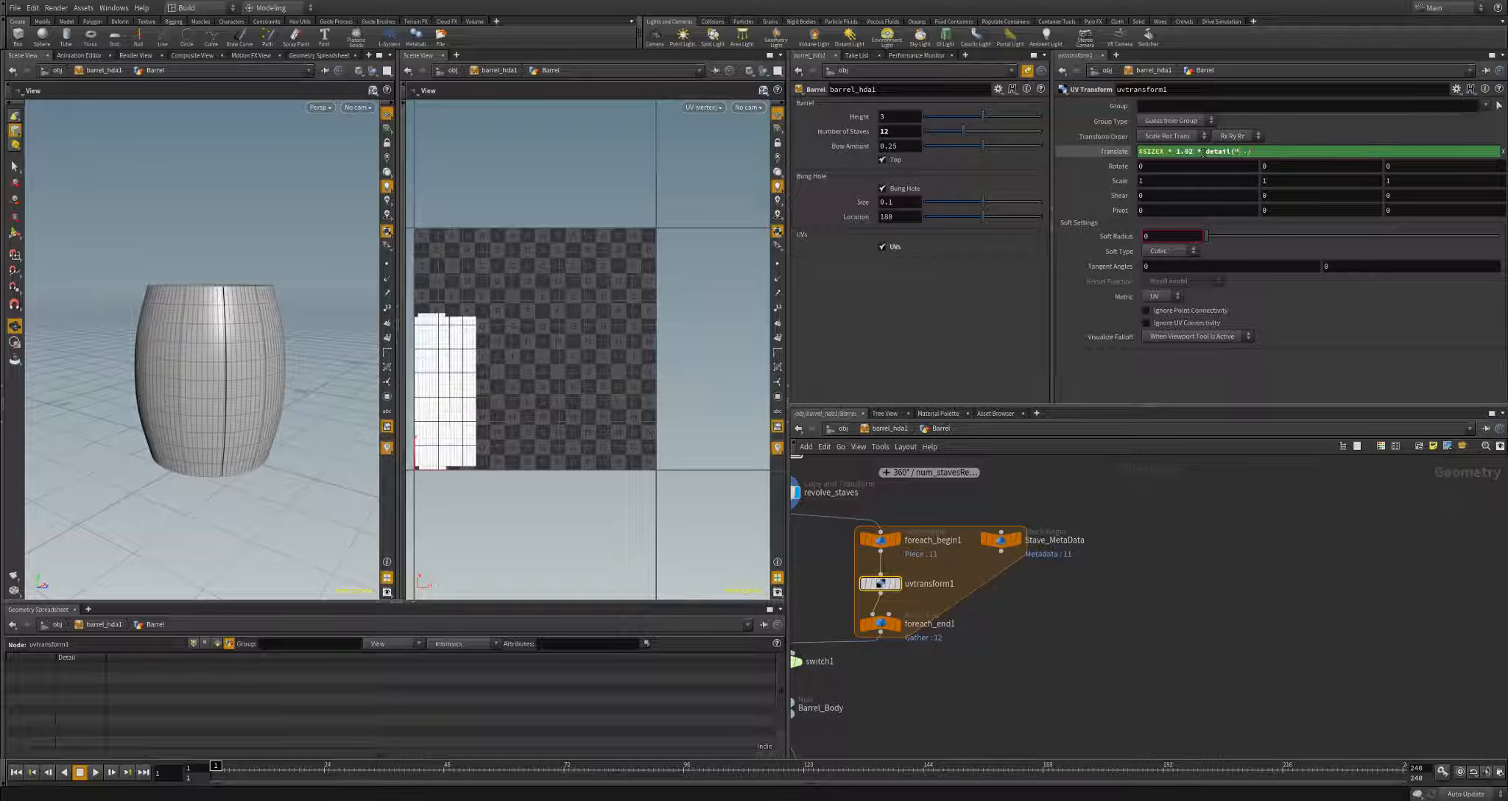
pyautogui.write('Stave_MetaData/", "iteration", 0')
pyautogui.press('Return')
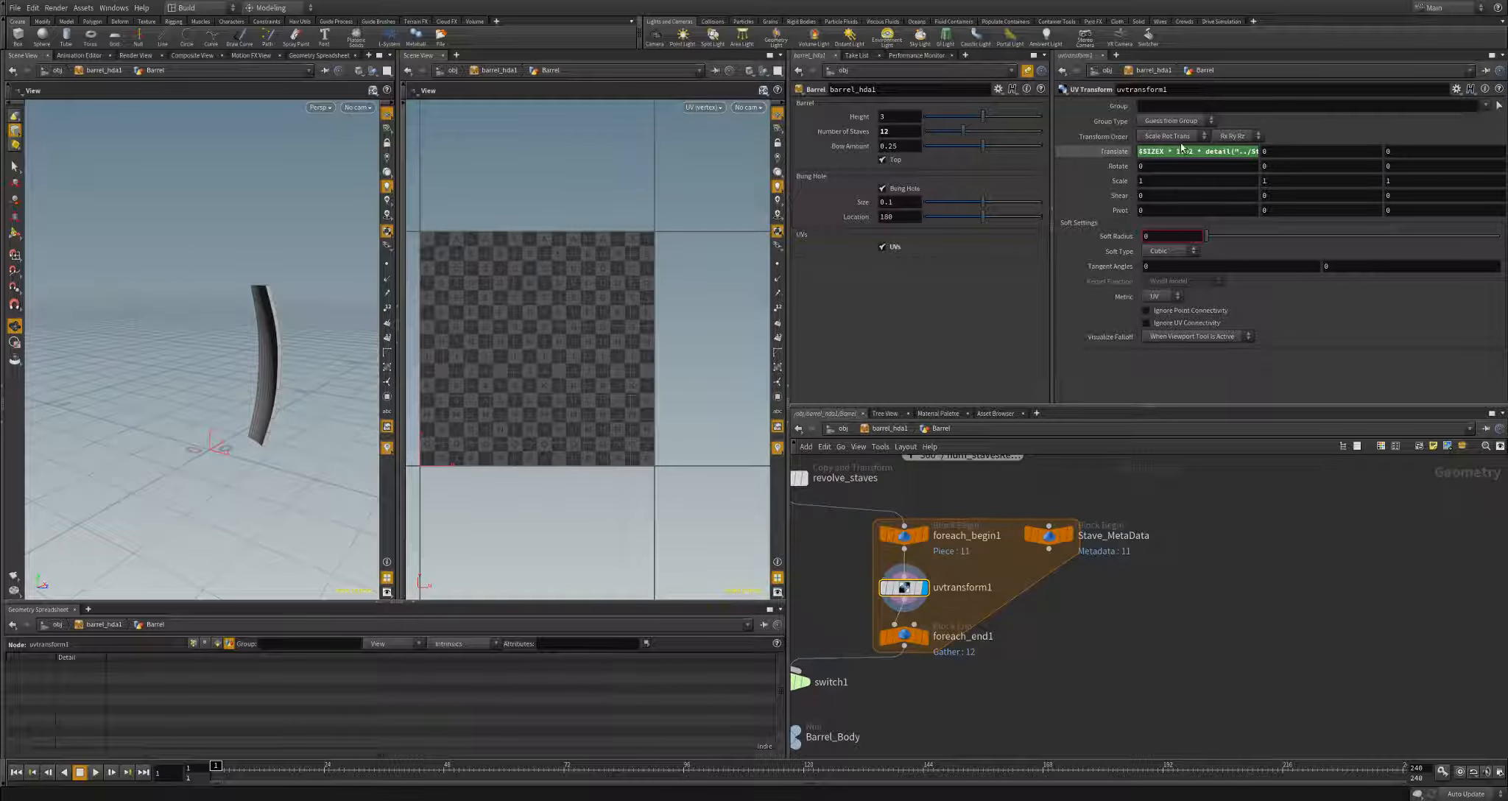
# - Examine where uvtransform1 places the single stave's UVs in the UV view
pyautogui.moveTo(699, 420); pyautogui.dragTo(547, 424, button='right')
pyautogui.moveTo(675, 411); pyautogui.dragTo(582, 467, button='middle')
pyautogui.scroll(-2, 648, 460)
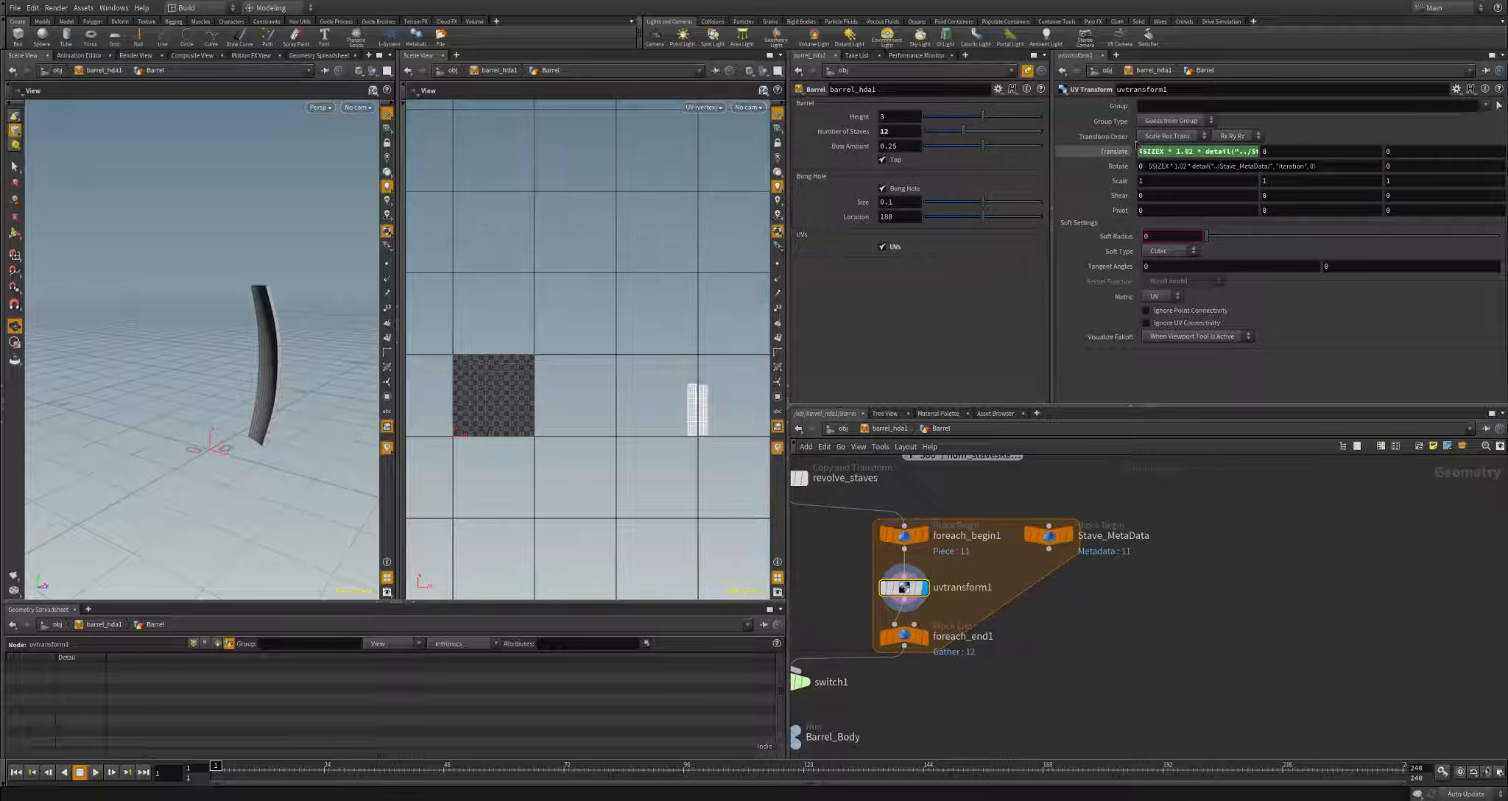
pyautogui.moveTo(531, 416); pyautogui.dragTo(537, 410, button='middle')
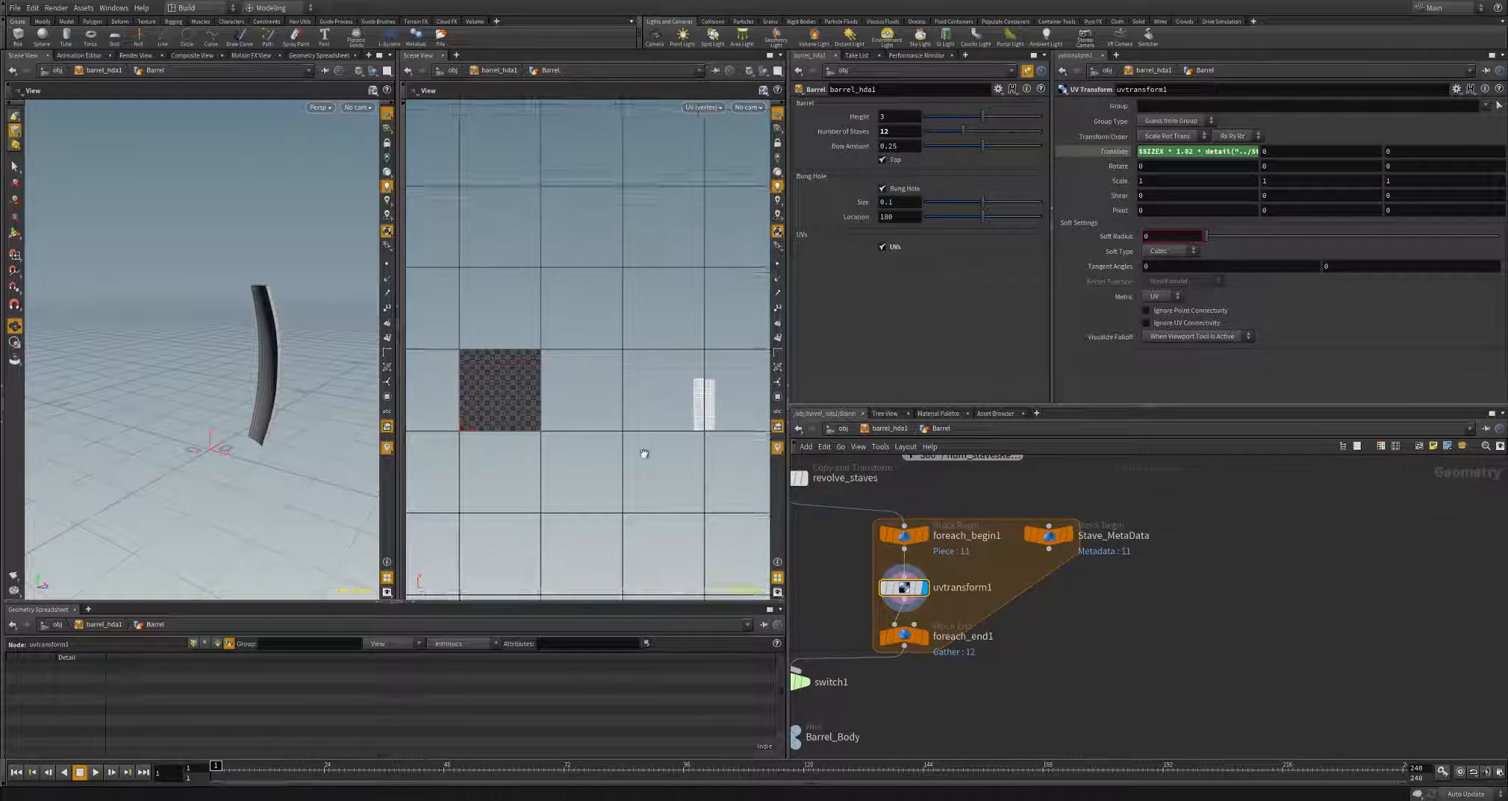
# - Display foreach_end1 and examine the spacing of all the stave UV shells in the UV view
pyautogui.click(927, 645)
pyautogui.scroll(2, 545, 484)
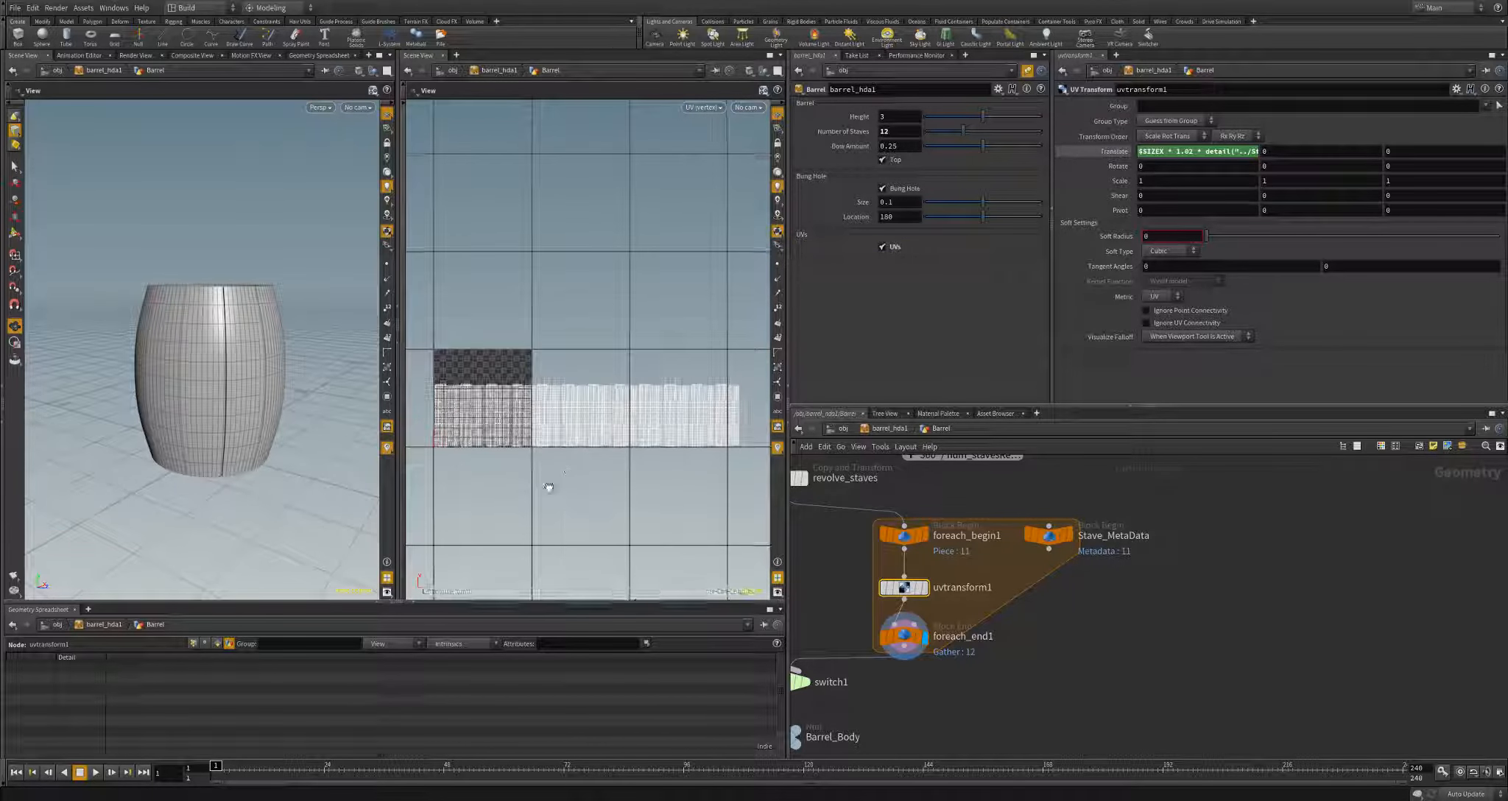
pyautogui.moveTo(548, 487); pyautogui.dragTo(632, 457, button='middle')
pyautogui.moveTo(532, 431); pyautogui.dragTo(489, 391, button='middle')
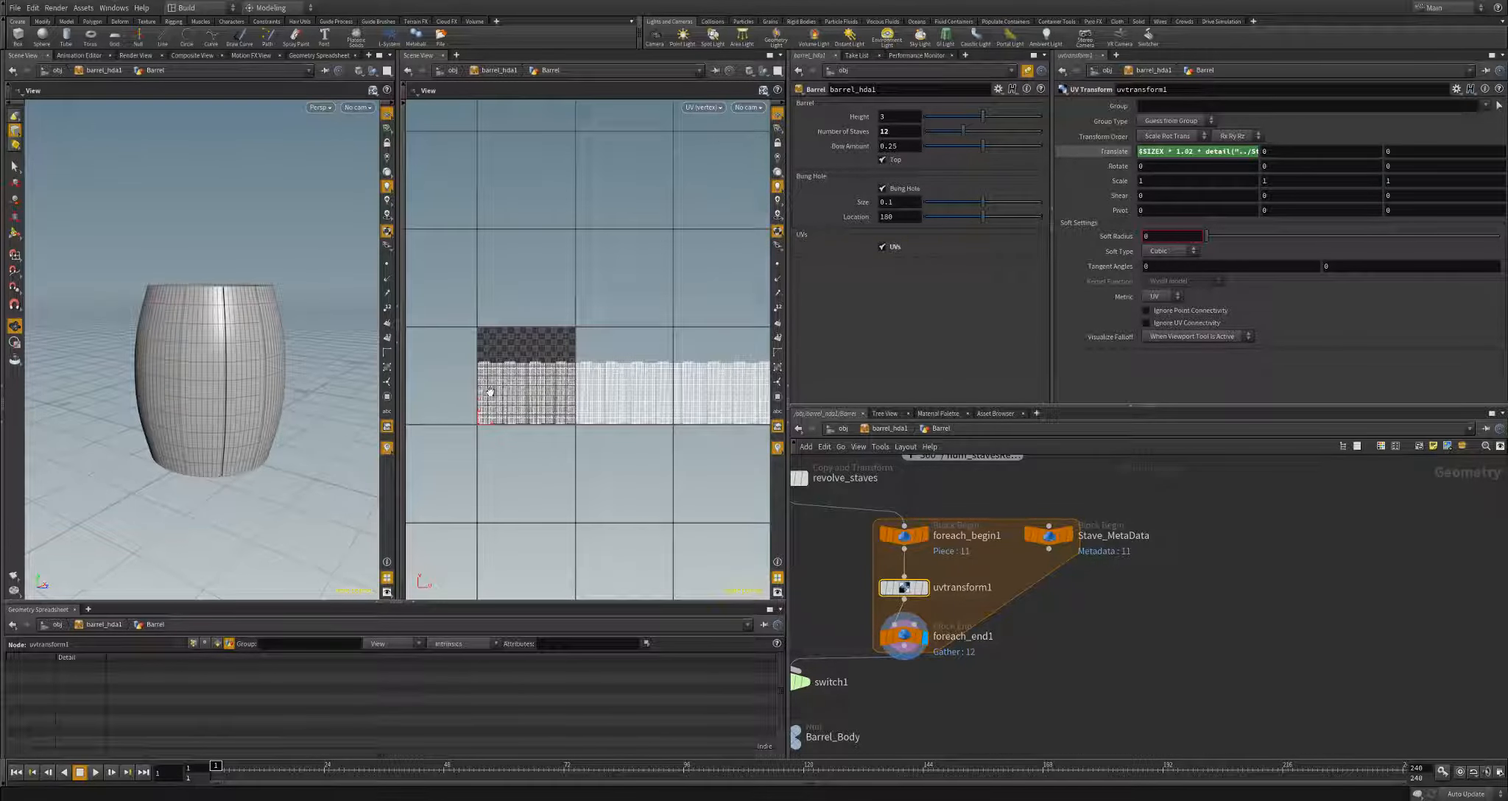
pyautogui.scroll(10, 490, 391)
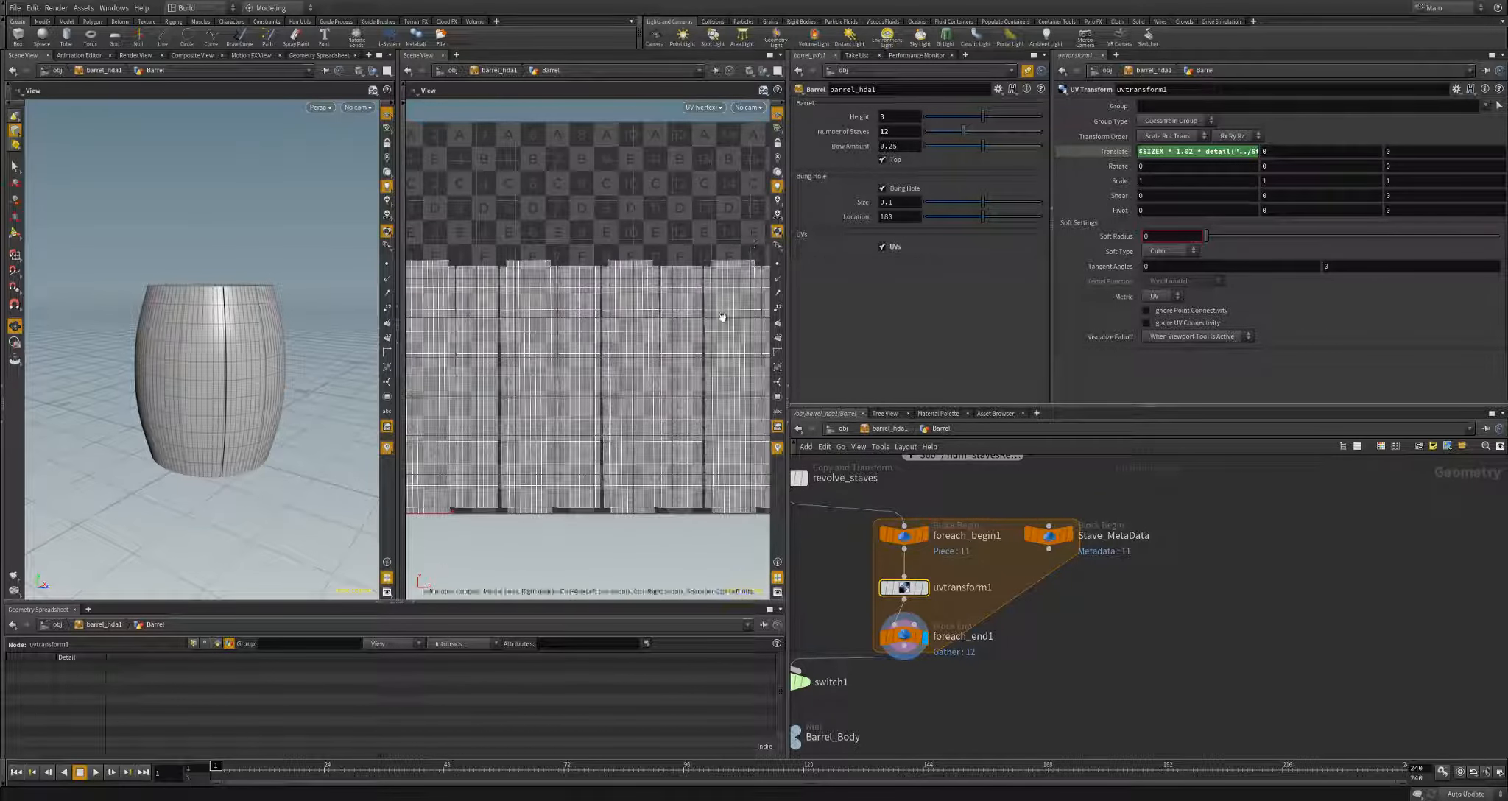
pyautogui.scroll(-8, 693, 271)
pyautogui.scroll(-5, 614, 357)
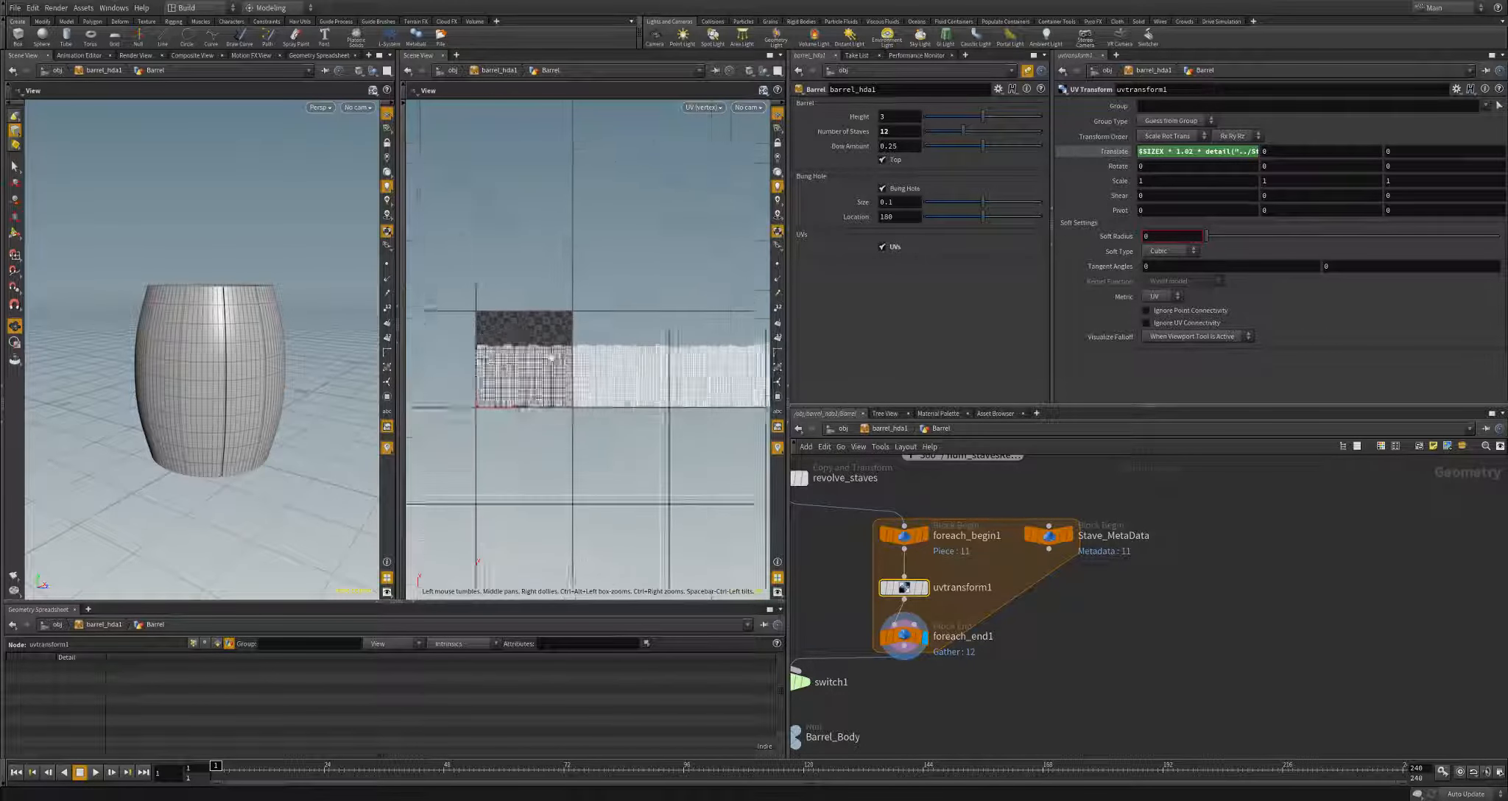
# - Test the UV layout with the barrel's Height at 1, Number of Staves at 17 and Bow Amount at 0.26
pyautogui.moveTo(963, 131); pyautogui.dragTo(913, 119)
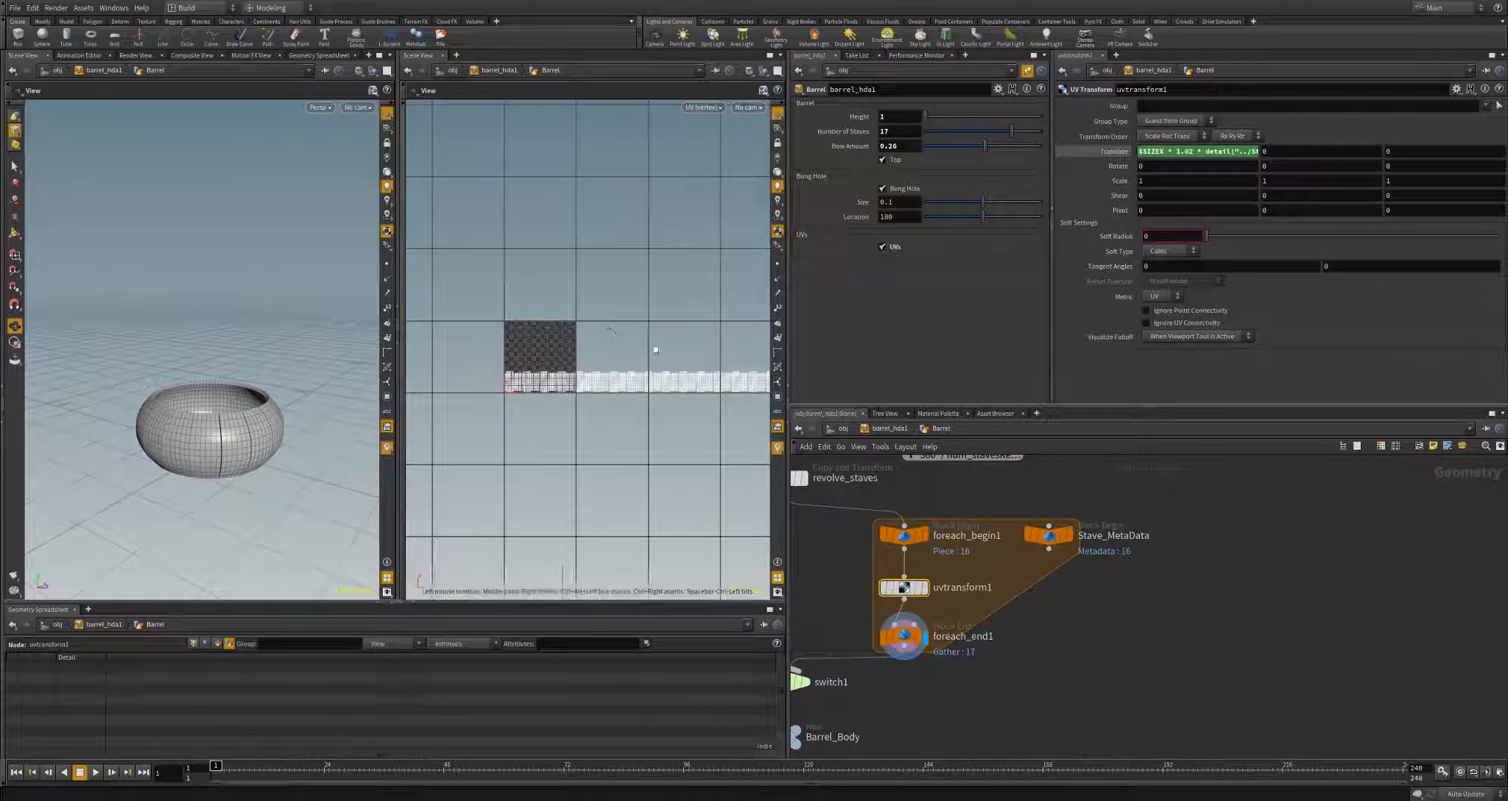
# - Inspect the stave UV shells up close and test the layout with the barrel's Height at 2.66
pyautogui.scroll(3, 649, 346)
pyautogui.moveTo(551, 459); pyautogui.dragTo(692, 366, button='middle')
pyautogui.moveTo(593, 349); pyautogui.dragTo(693, 343, button='right')
pyautogui.moveTo(693, 343); pyautogui.dragTo(720, 353, button='middle')
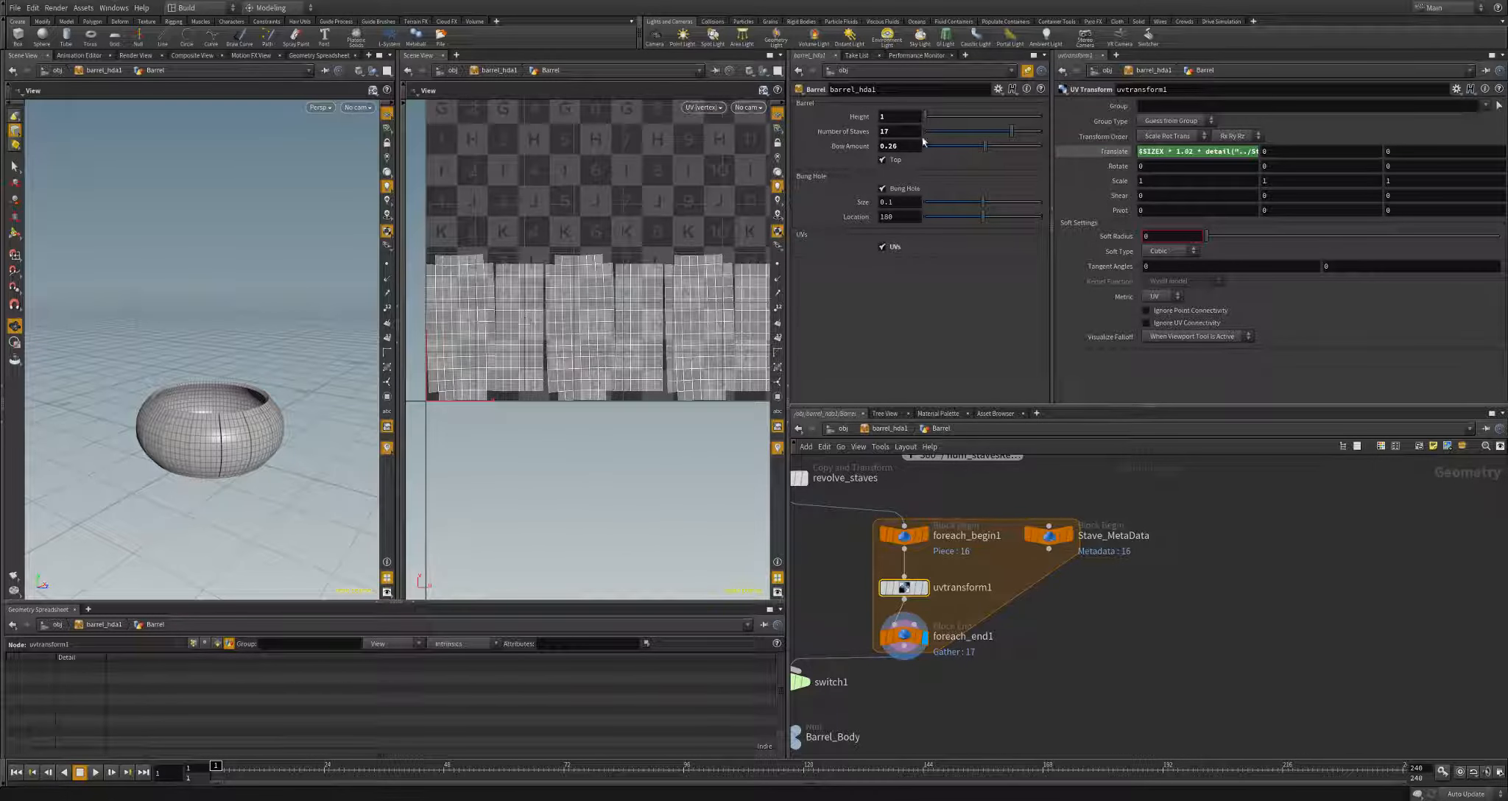
pyautogui.moveTo(926, 116)
pyautogui.mouseDown()
pyautogui.moveTo(959, 133)
pyautogui.moveTo(913, 119)
pyautogui.moveTo(953, 129)
pyautogui.mouseUp()
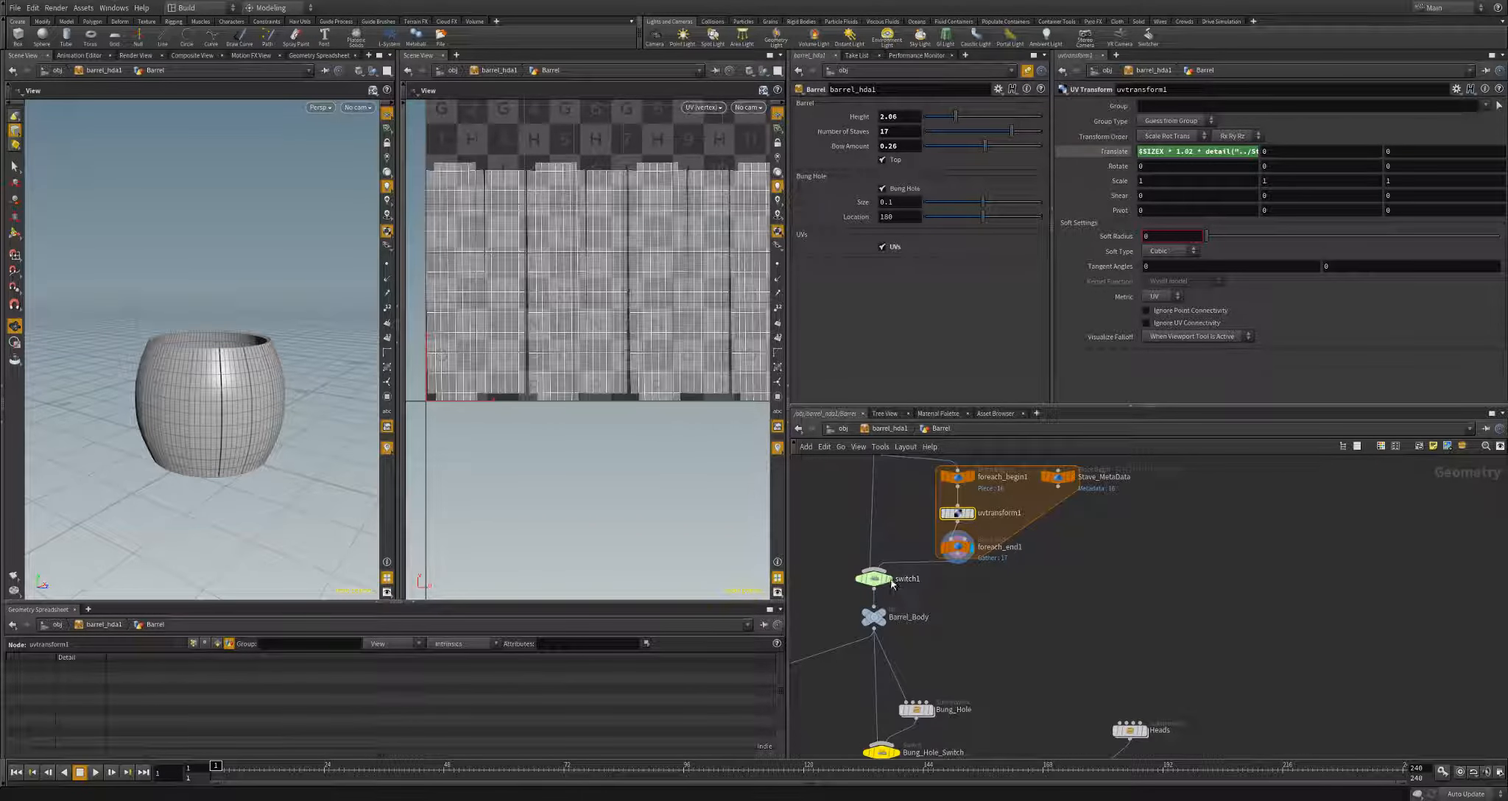
# - Display switch1 and examine how the complete row of stave UVs spreads across the UV tiles
pyautogui.click(886, 579)
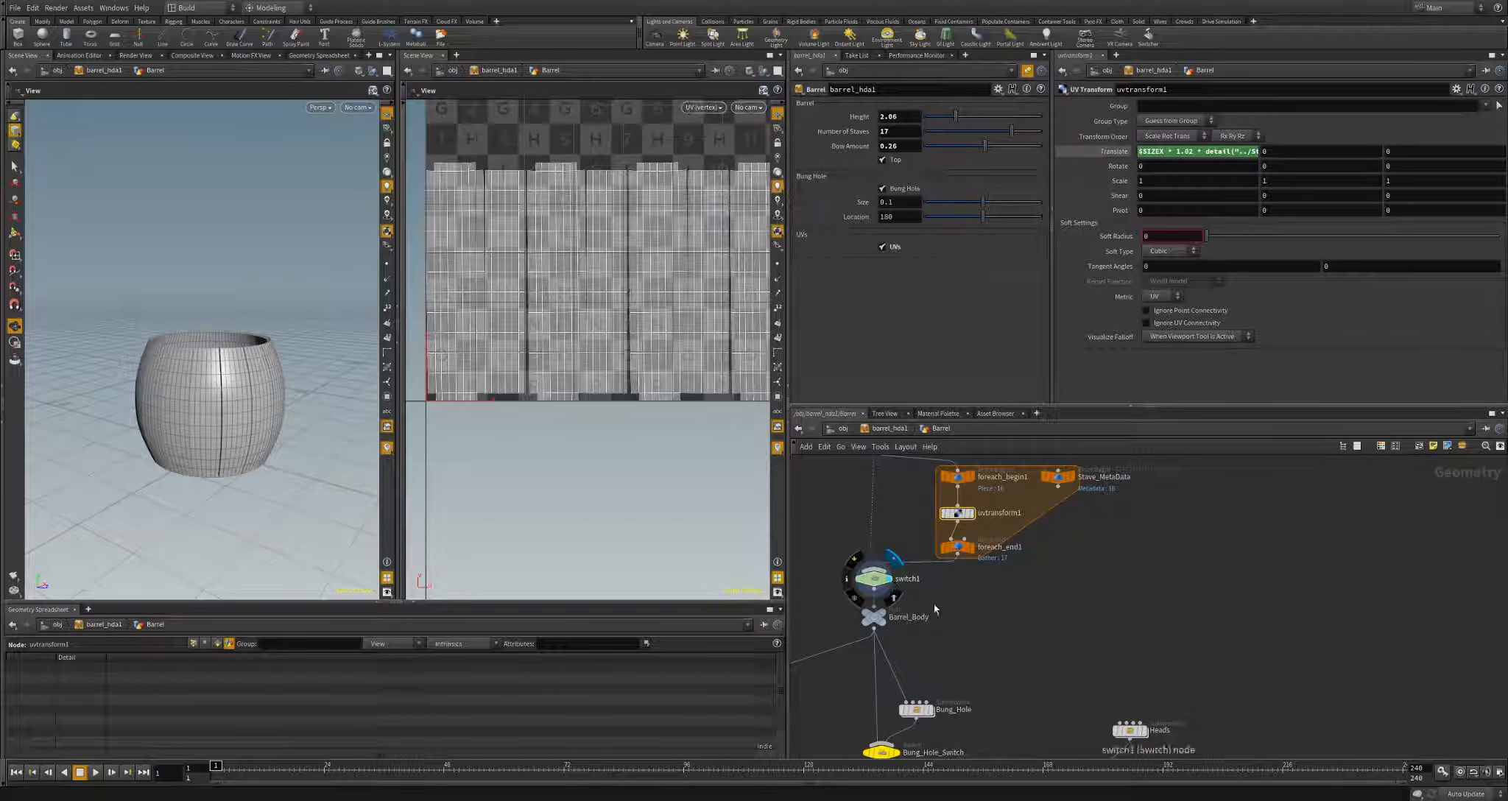
pyautogui.moveTo(1029, 595); pyautogui.dragTo(1039, 654, button='middle')
pyautogui.scroll(-2, 1086, 643)
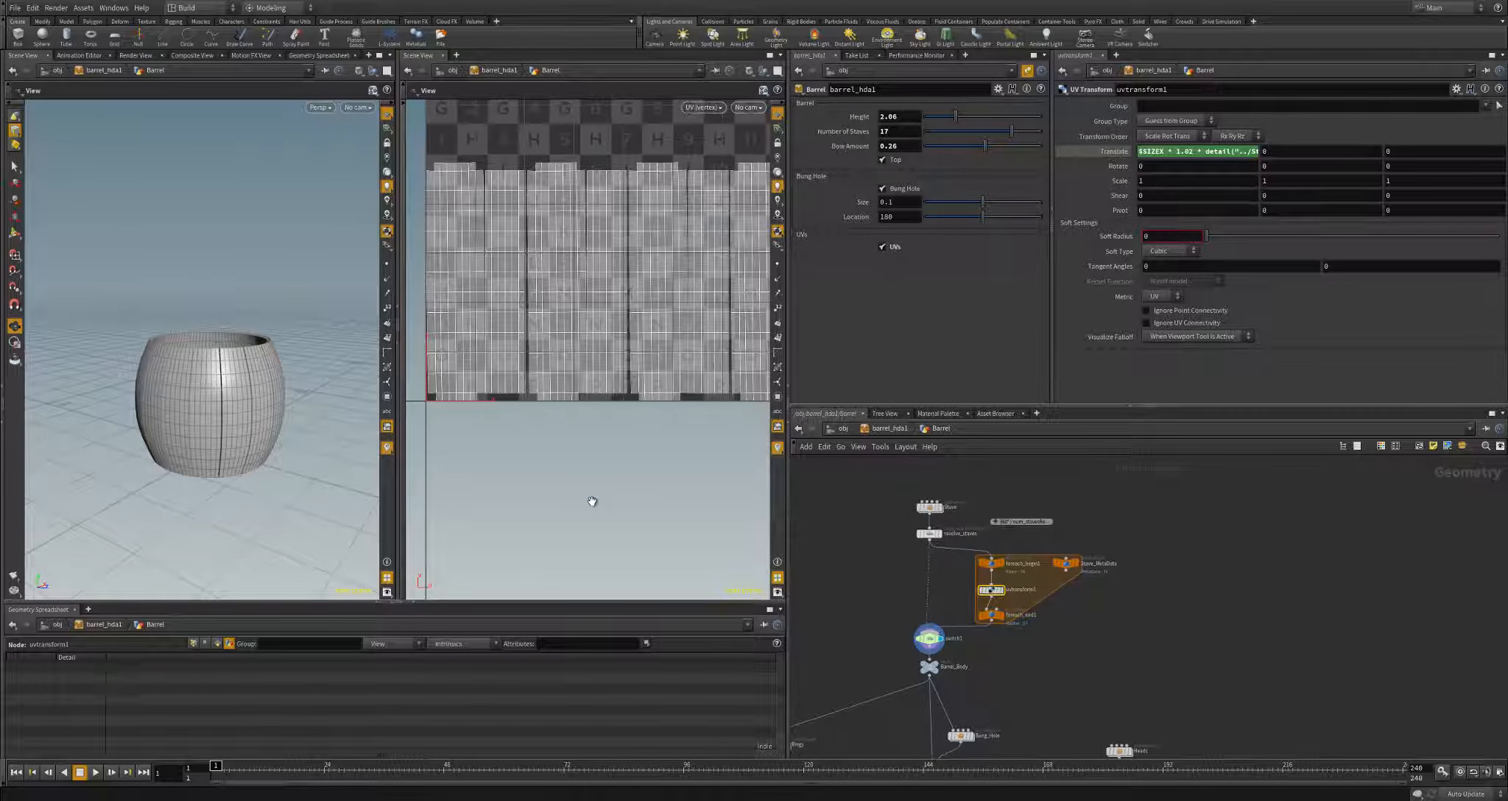
pyautogui.scroll(-6, 592, 501)
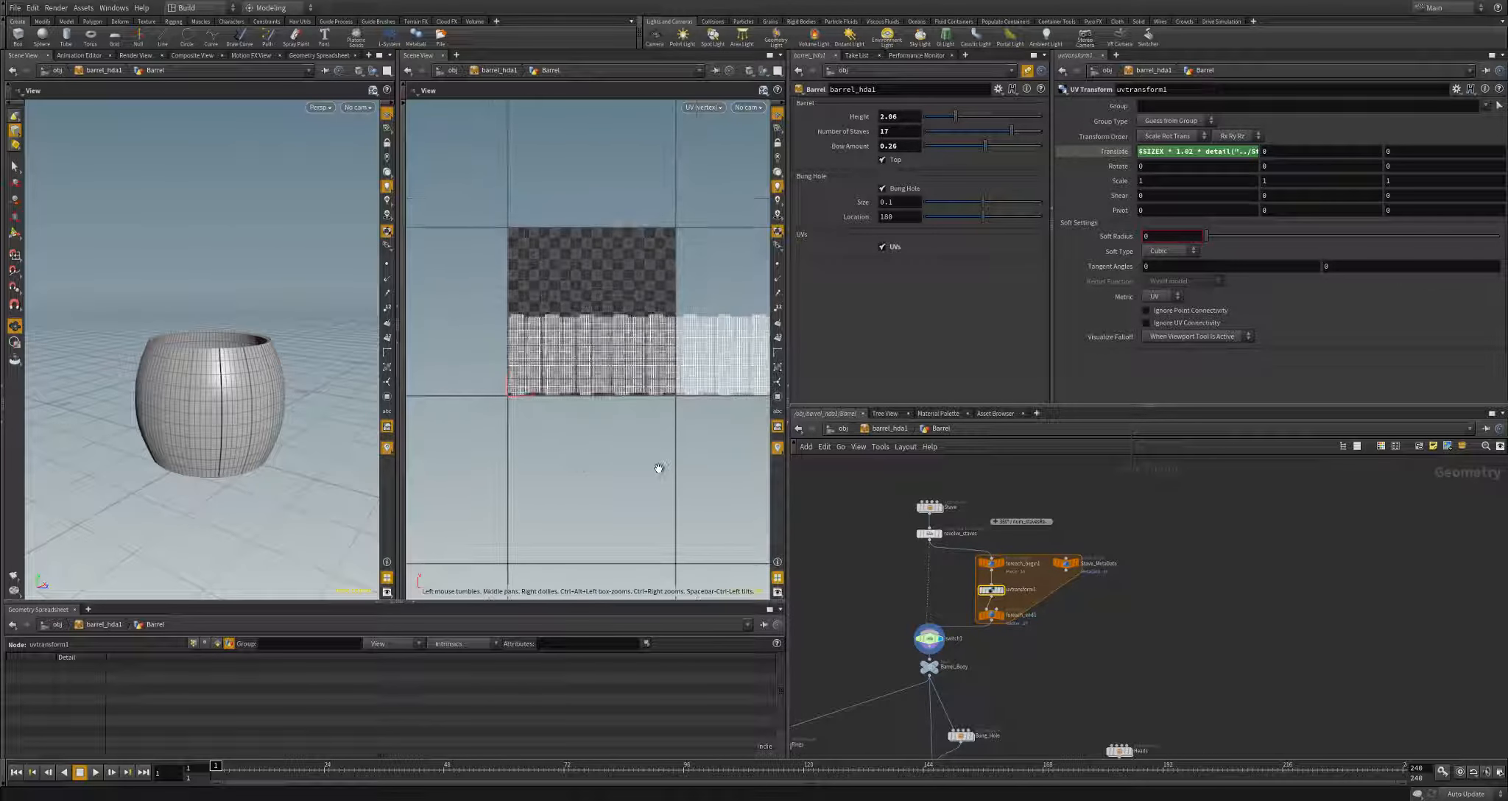
pyautogui.moveTo(658, 468); pyautogui.dragTo(639, 472, button='middle')
pyautogui.moveTo(690, 474); pyautogui.dragTo(717, 506, button='right')
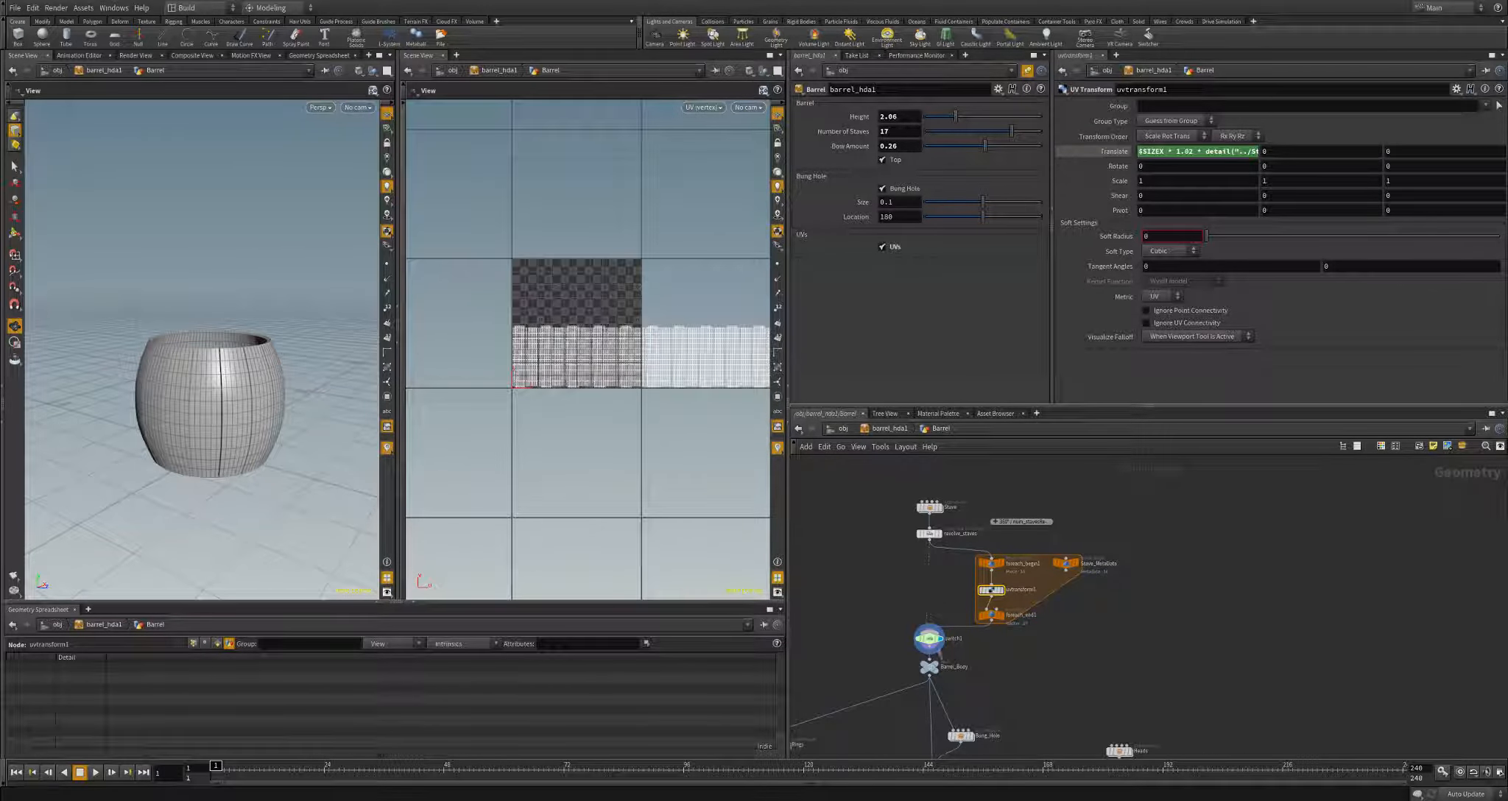
# - Add a Switch node below merge2 with merge2 wired in as its first input
pyautogui.scroll(-3, 1023, 705)
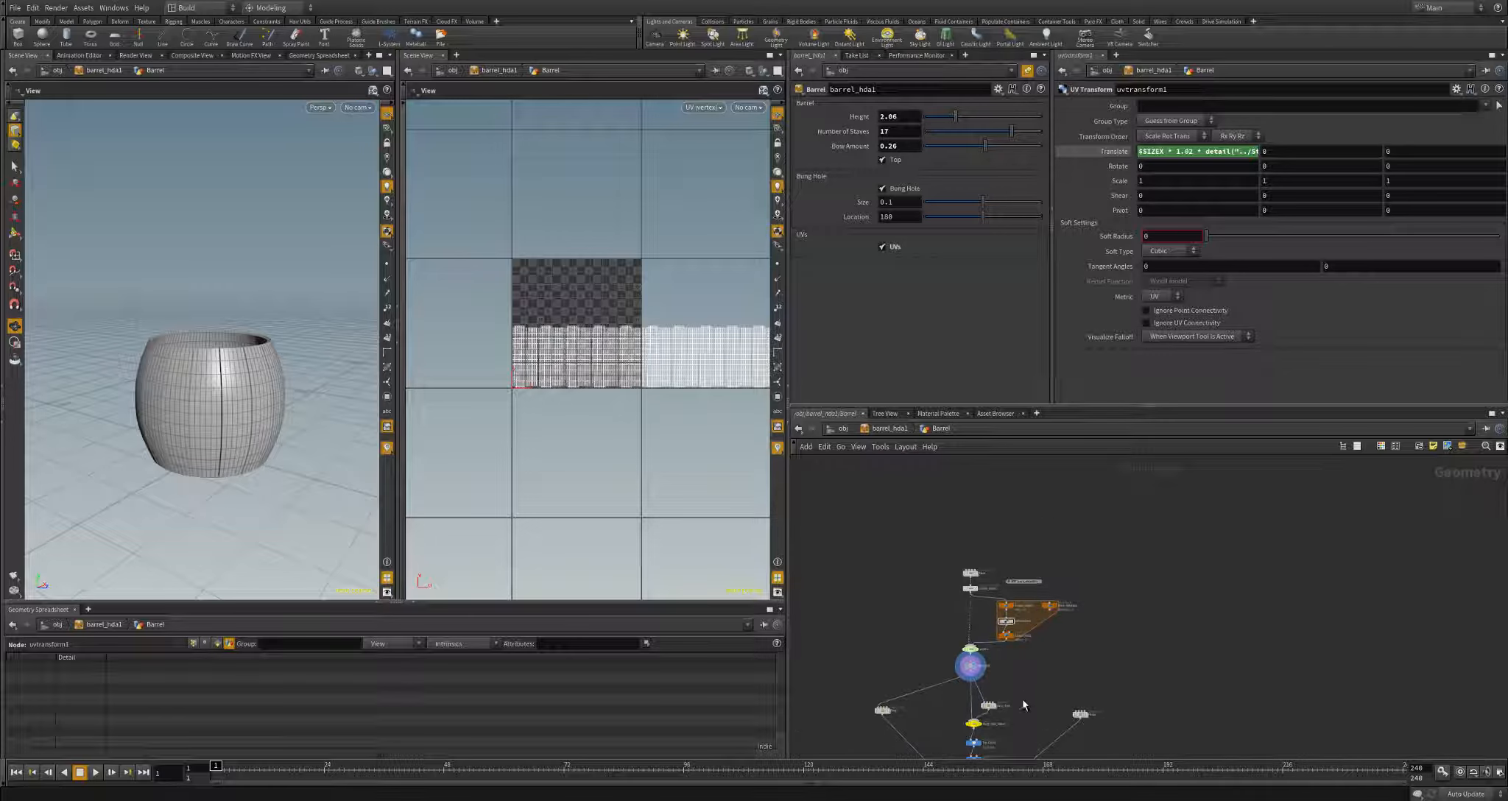
pyautogui.moveTo(1023, 705); pyautogui.dragTo(1057, 564, button='middle')
pyautogui.scroll(3, 1052, 558)
pyautogui.moveTo(953, 561); pyautogui.dragTo(947, 651, button='middle')
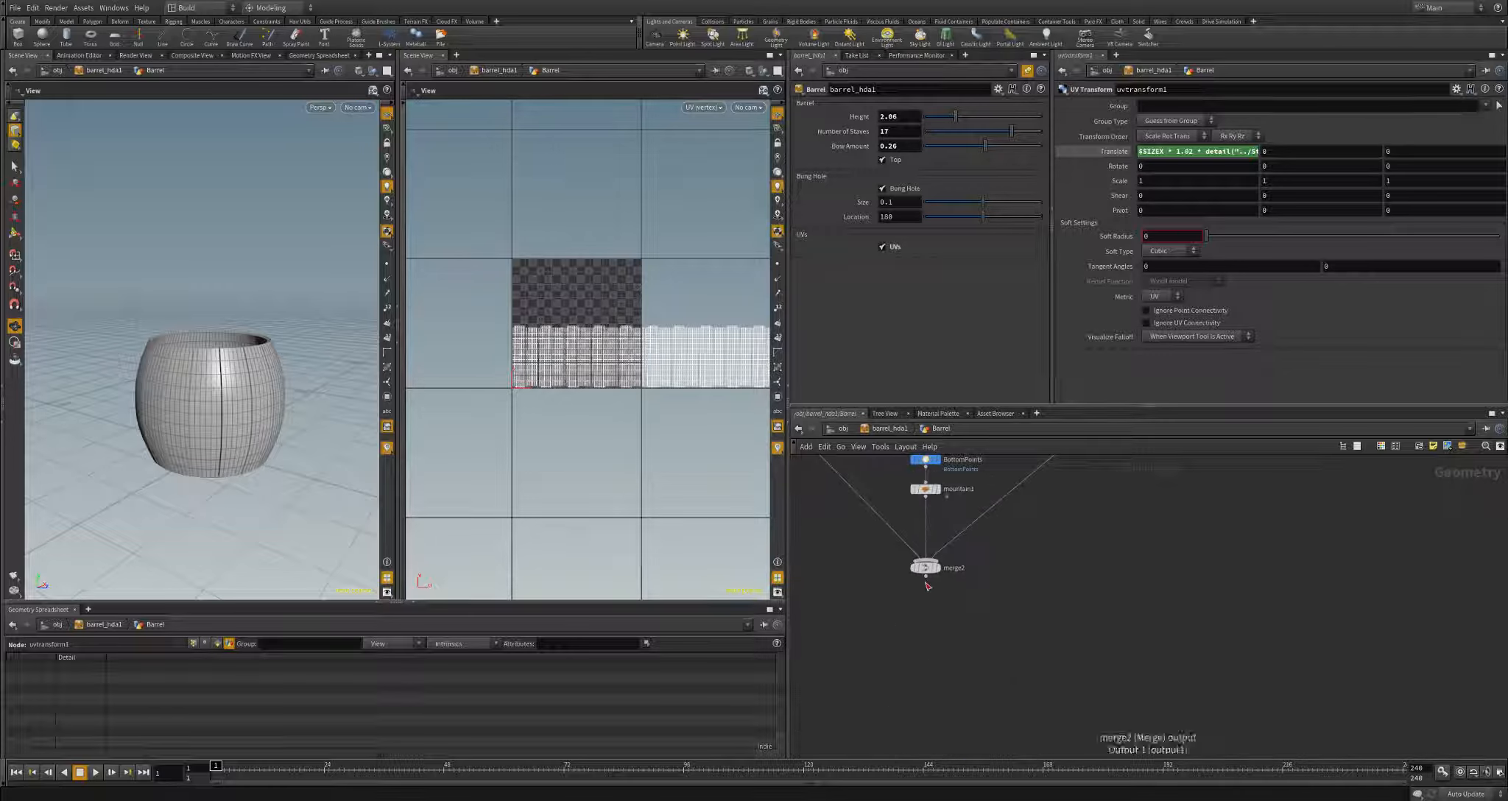
pyautogui.press('Tab')
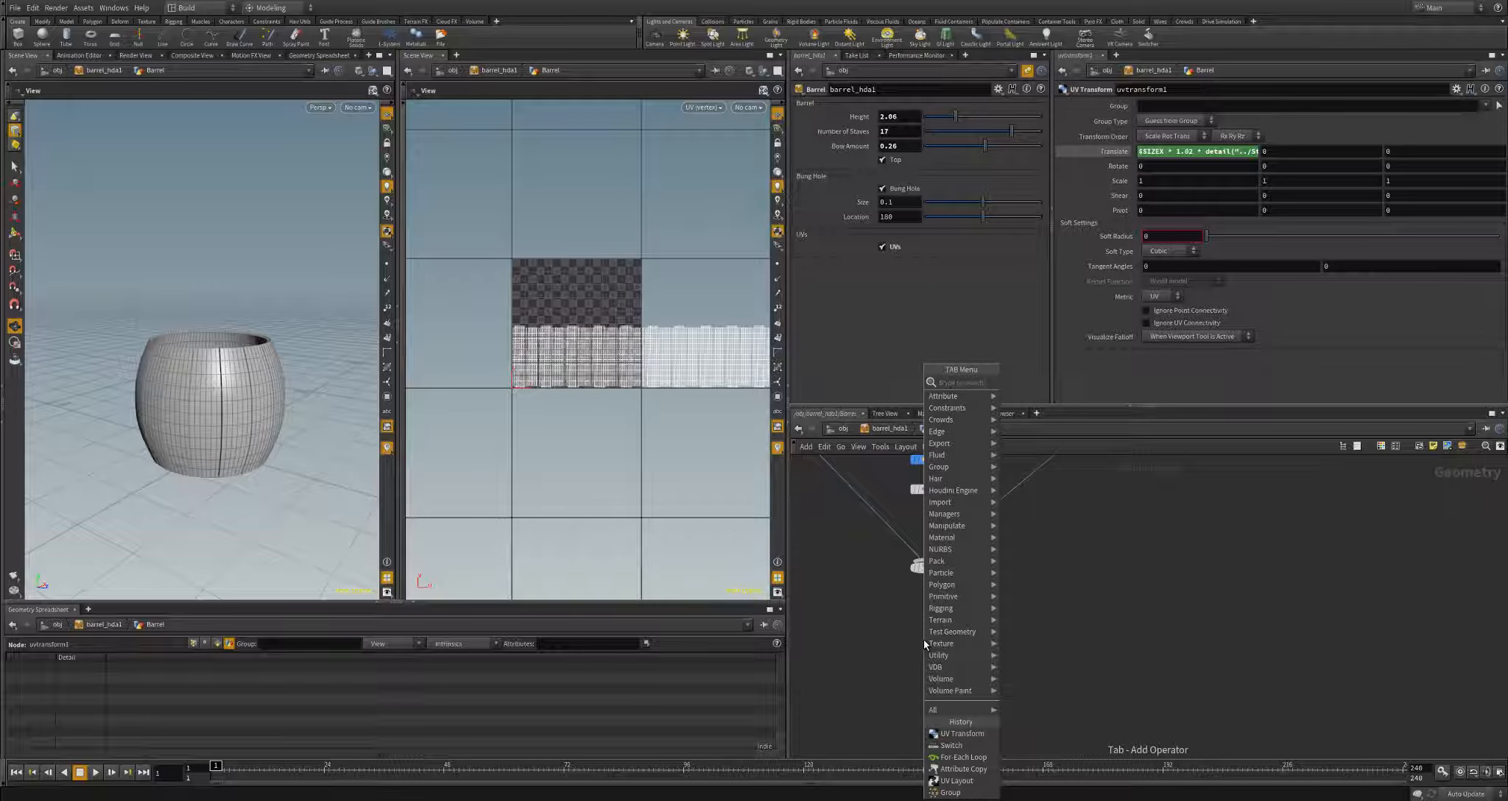
pyautogui.write('switch')
pyautogui.press('Return')
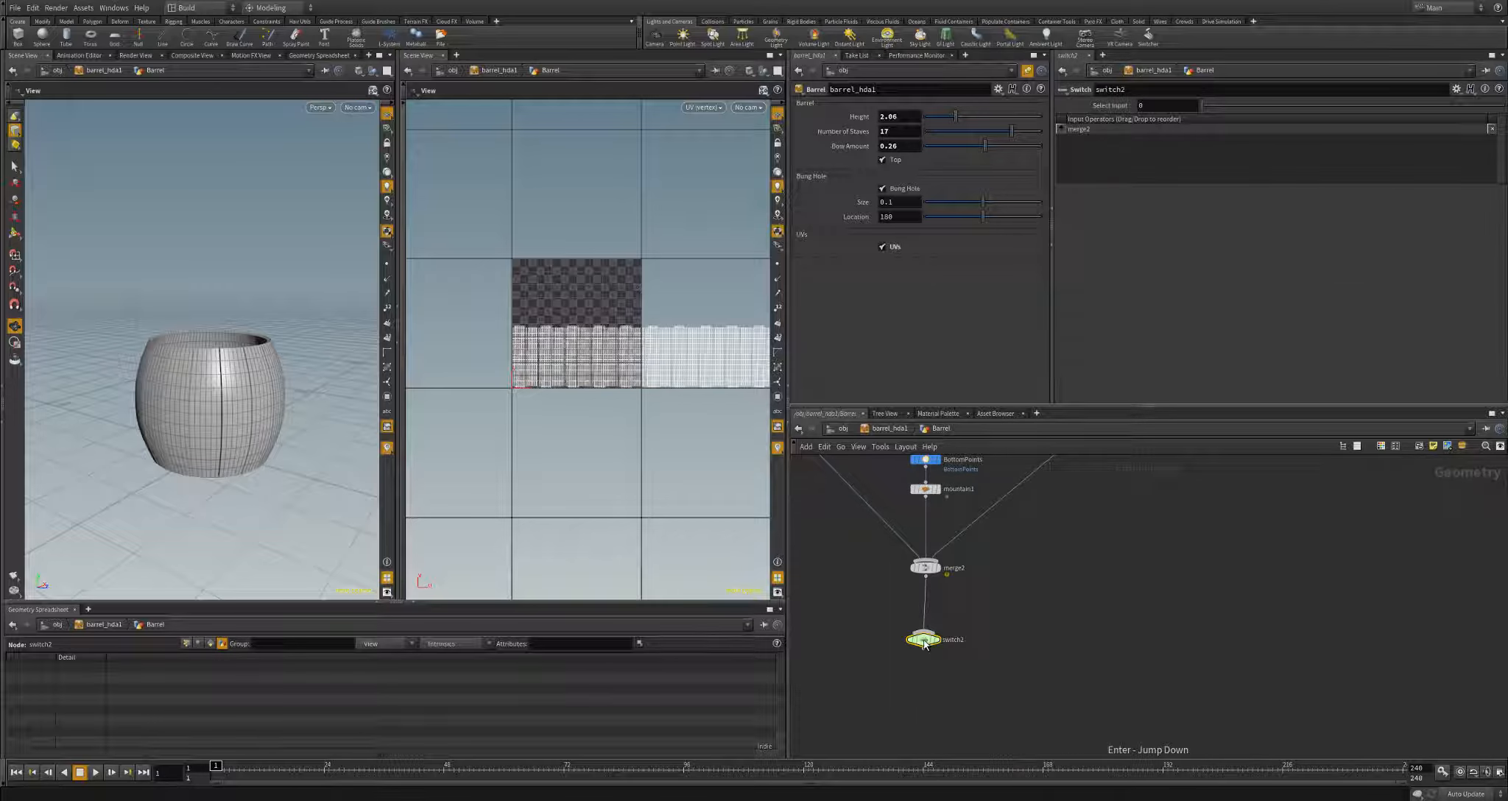
pyautogui.click(929, 642)
pyautogui.press('Tab')
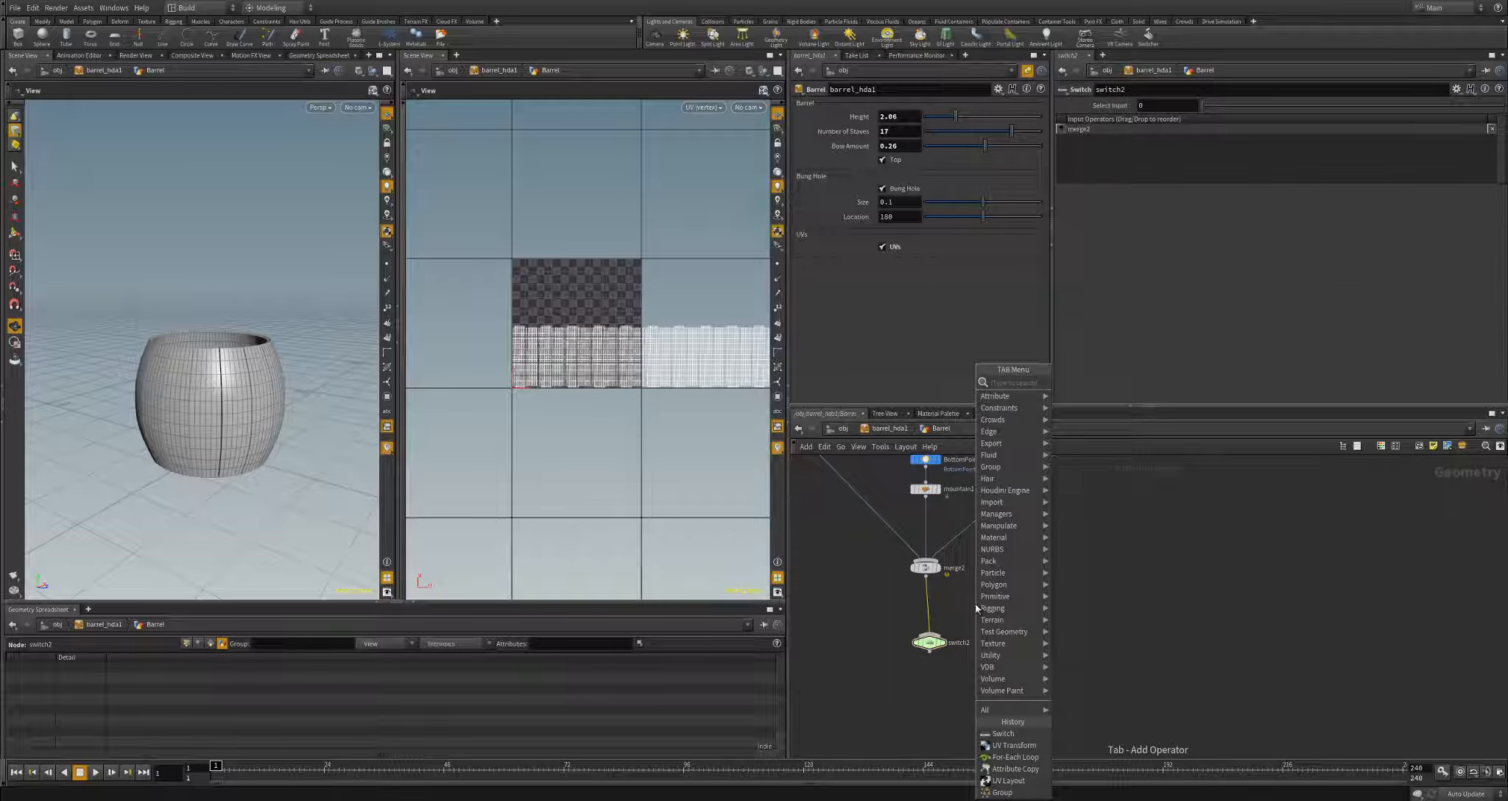
pyautogui.press('Escape')
# - Branch a UV Quick Shade node off merge2, wire it into switch2's second input and display switch2
pyautogui.click(926, 577)
pyautogui.press('Tab')
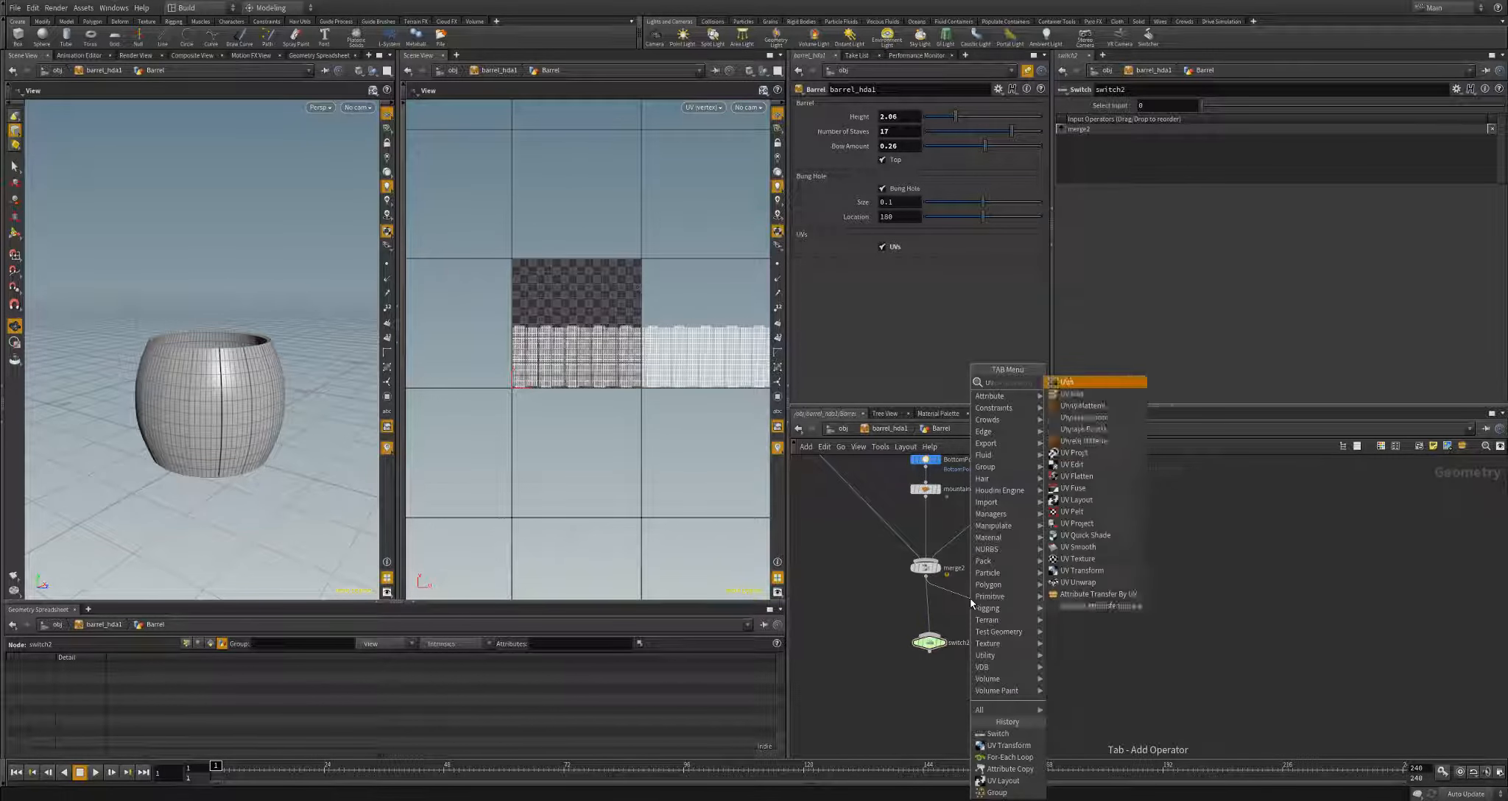
pyautogui.write('uvquick')
pyautogui.press('Return')
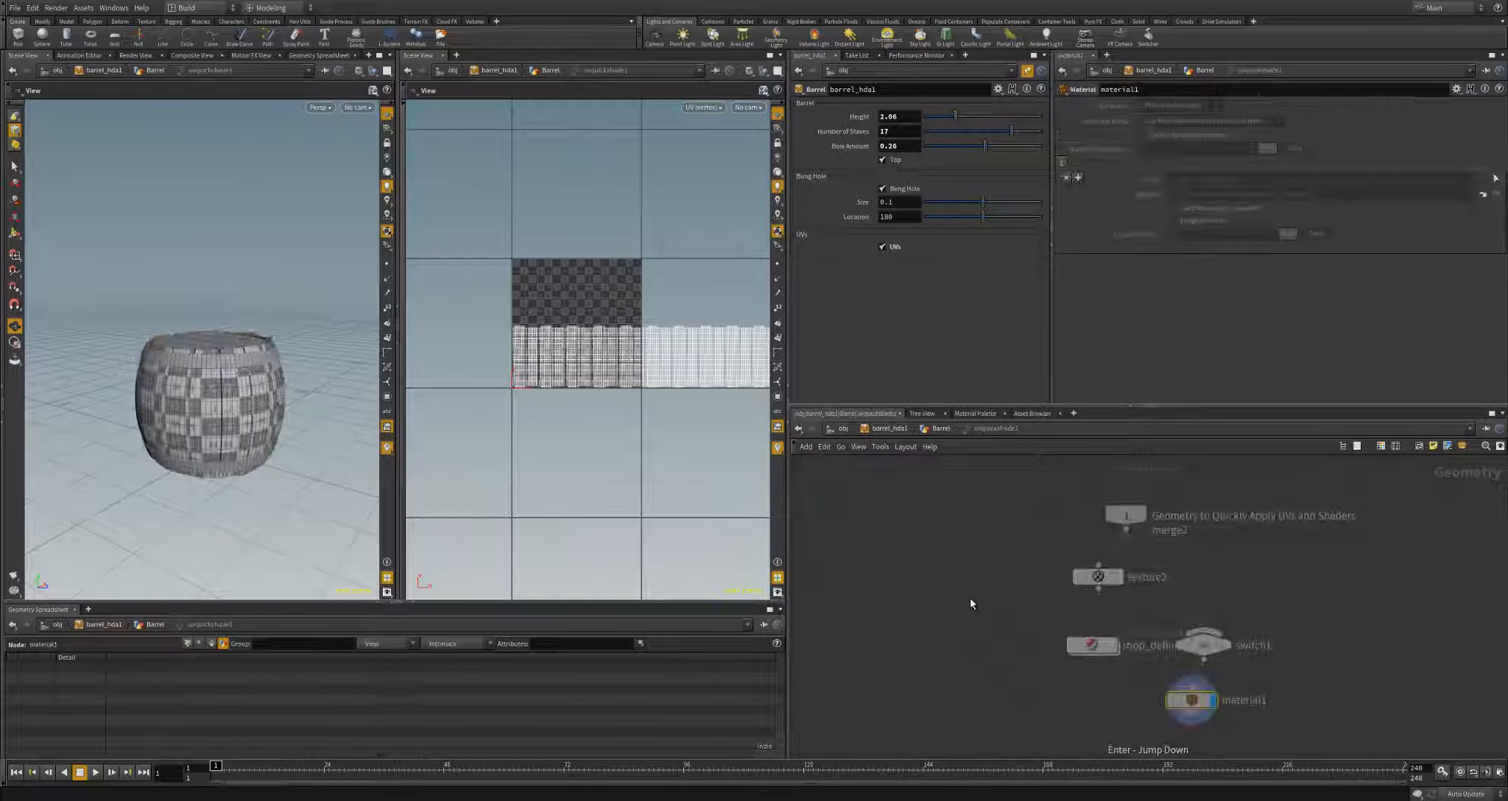
pyautogui.click(970, 606)
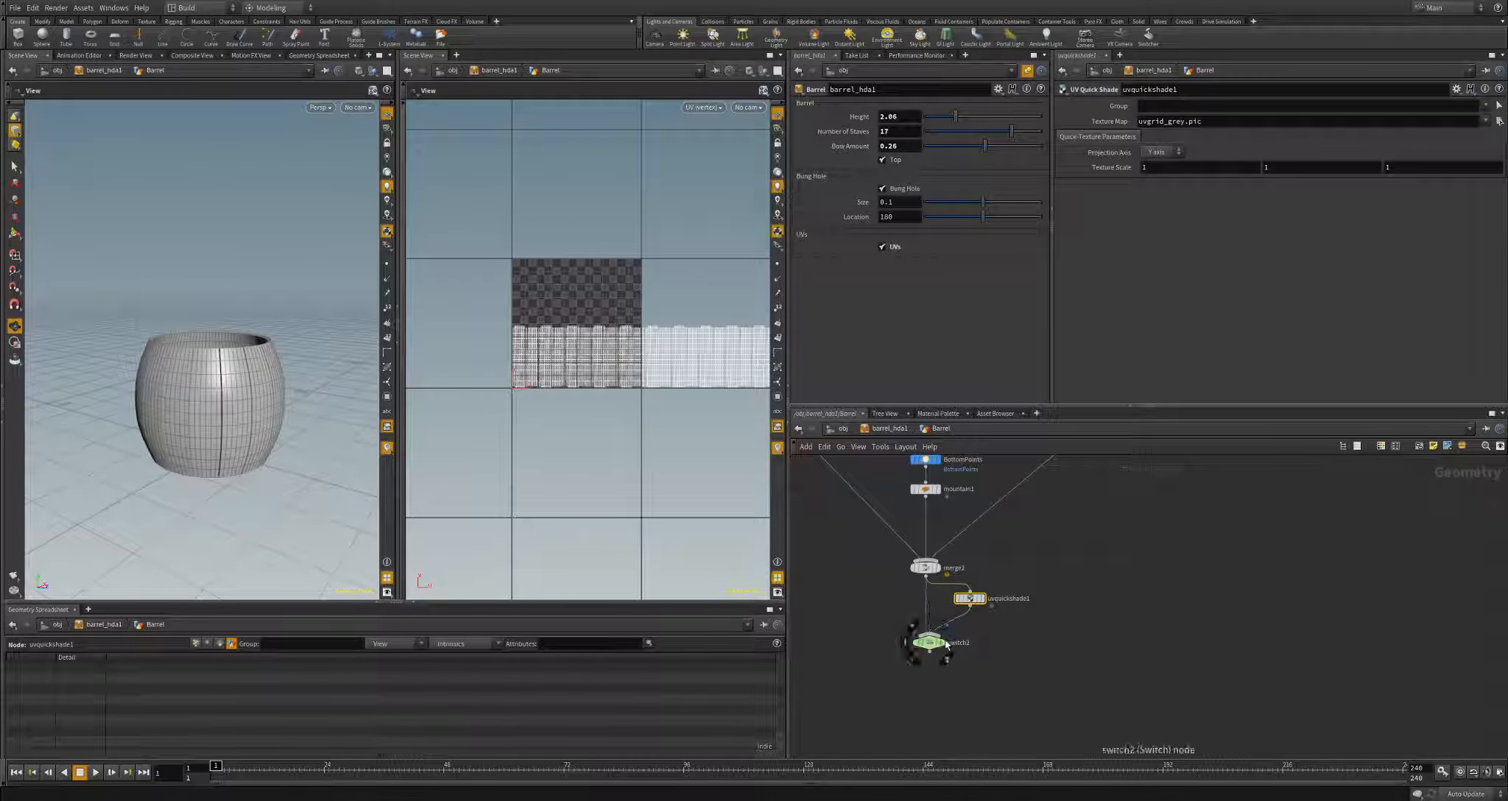
pyautogui.click(932, 636)
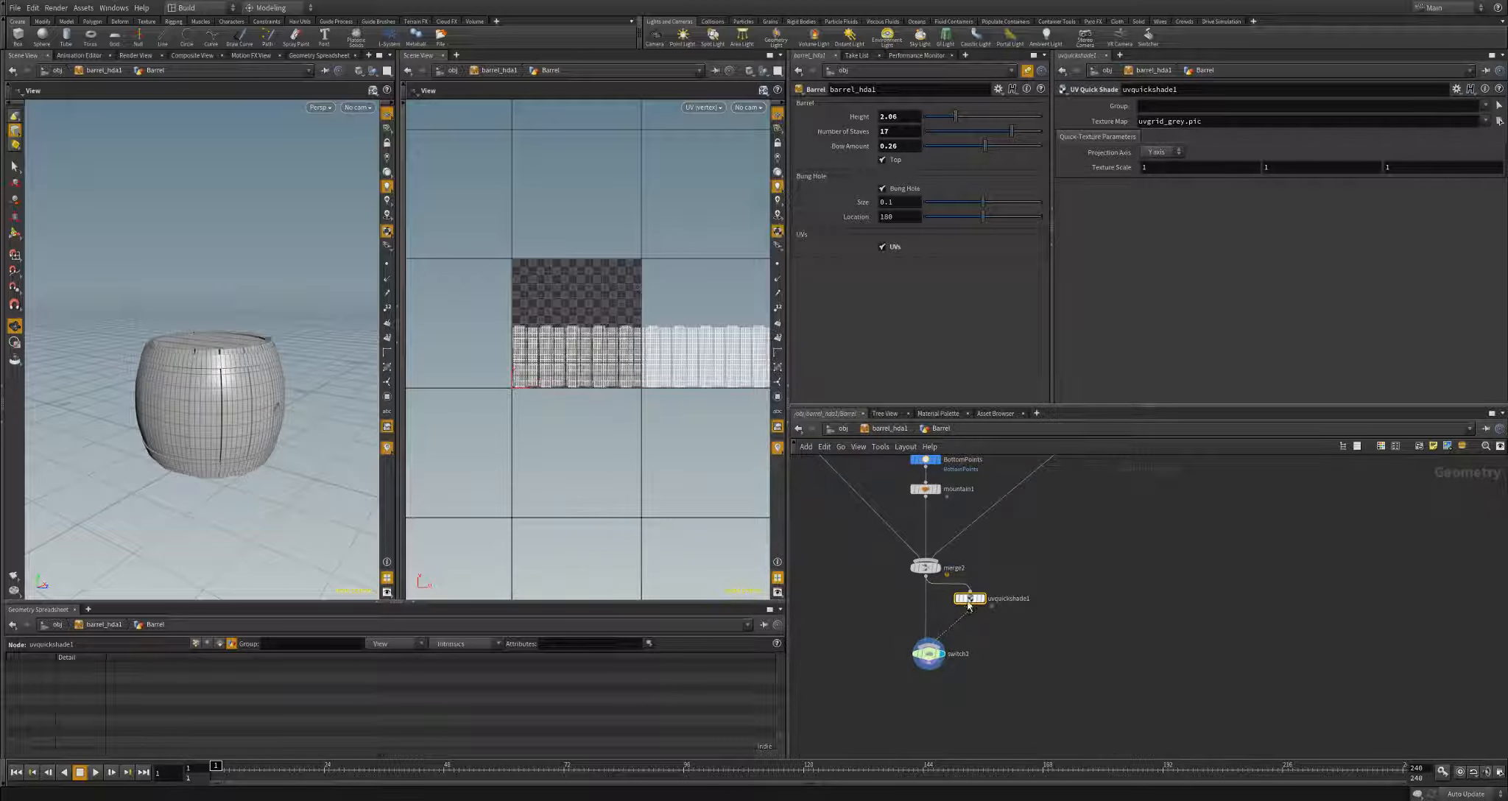
pyautogui.moveTo(970, 598); pyautogui.dragTo(970, 609)
# - Display uvquickshade1 and raise the barrel's Height to 4.78 to check the grid texture on the staves
pyautogui.moveTo(309, 394); pyautogui.dragTo(207, 404)
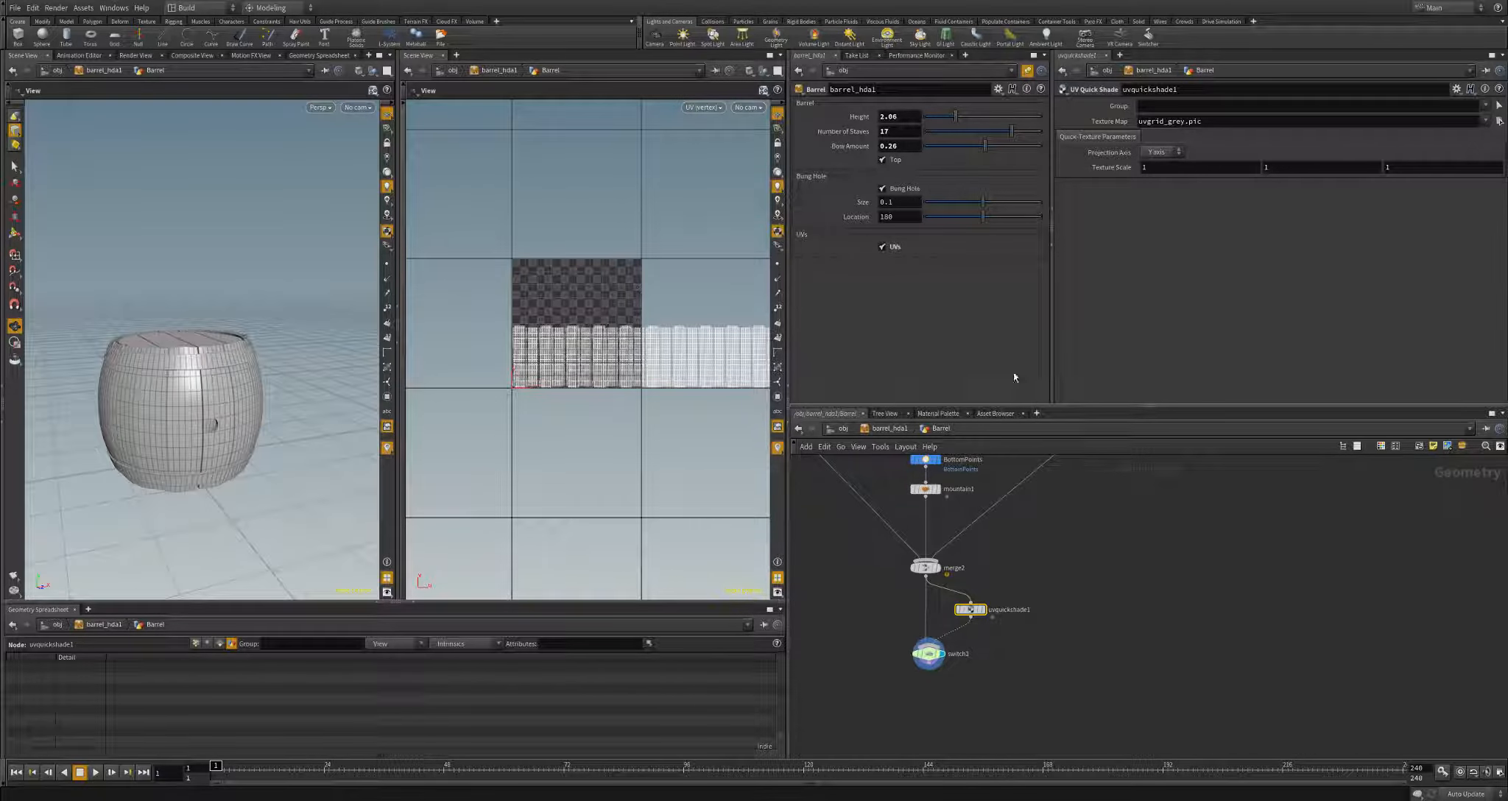
pyautogui.click(981, 610)
pyautogui.moveTo(216, 426); pyautogui.dragTo(141, 463)
pyautogui.moveTo(955, 116); pyautogui.dragTo(1037, 136)
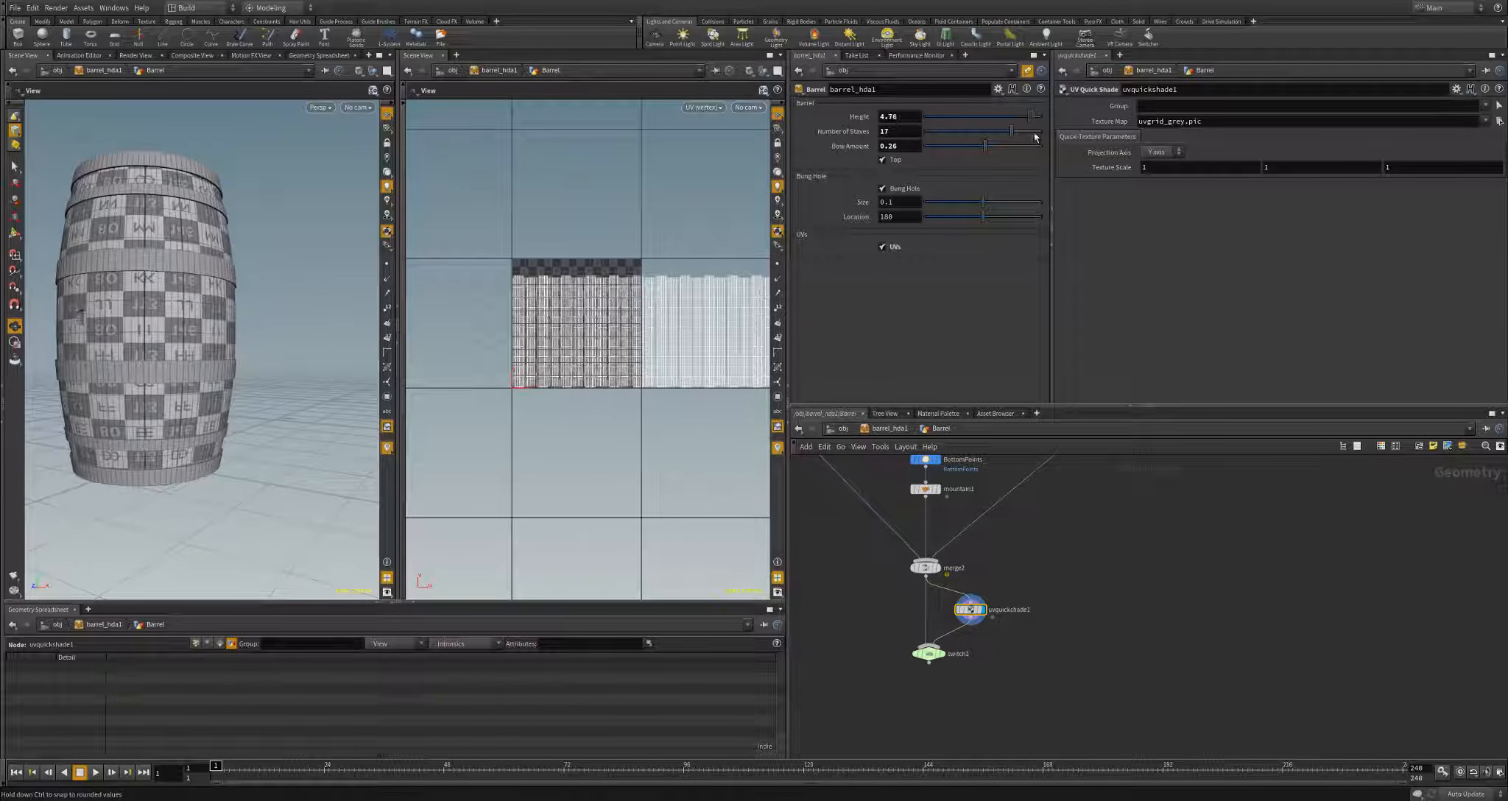
pyautogui.moveTo(286, 341); pyautogui.dragTo(259, 383)
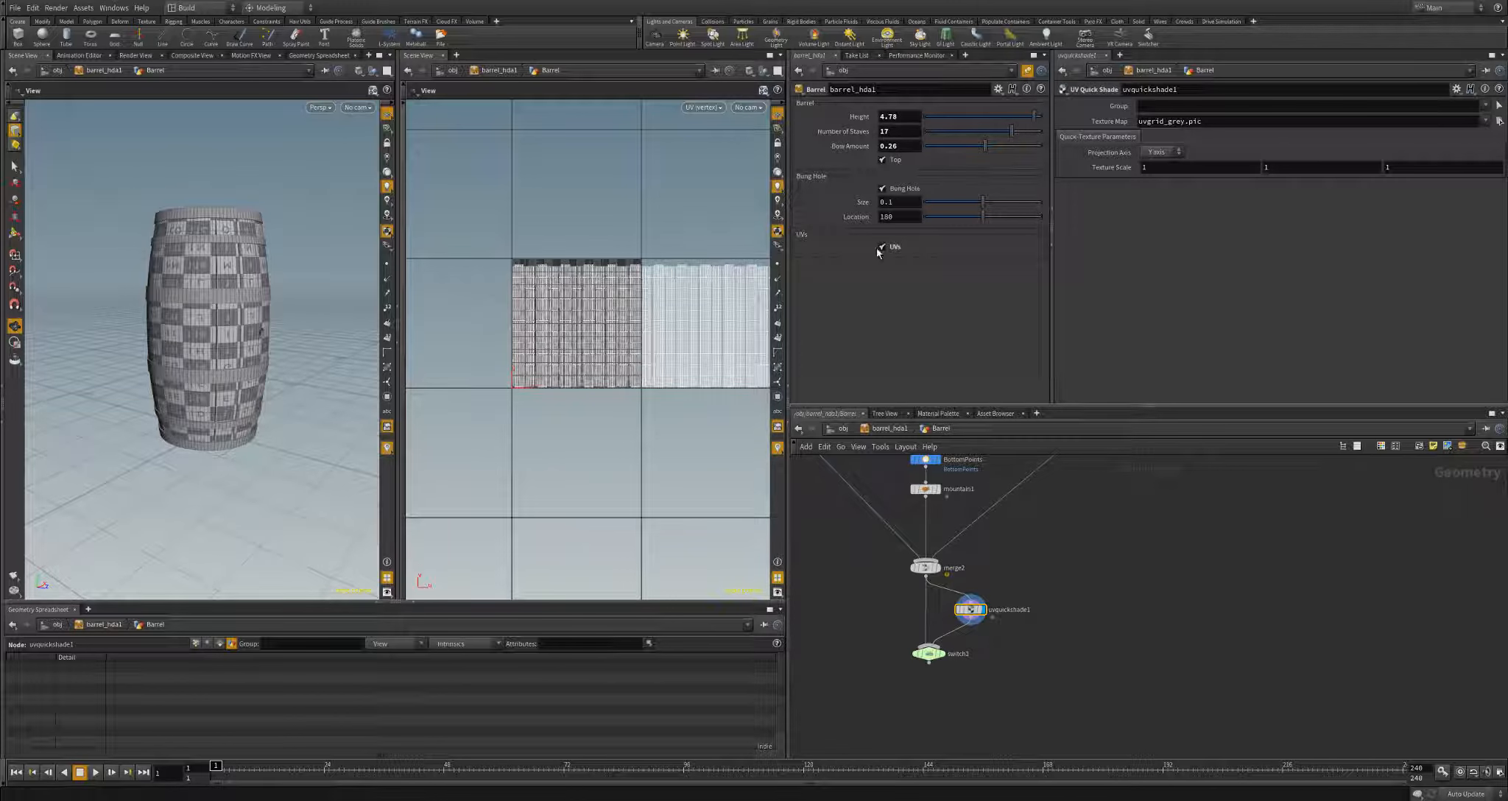
# - Turn the UVs toggle off and back on, comparing the grid texture on the barrel in both states
pyautogui.click(886, 250)
pyautogui.click(884, 248)
pyautogui.click(883, 247)
pyautogui.moveTo(169, 337); pyautogui.dragTo(243, 298)
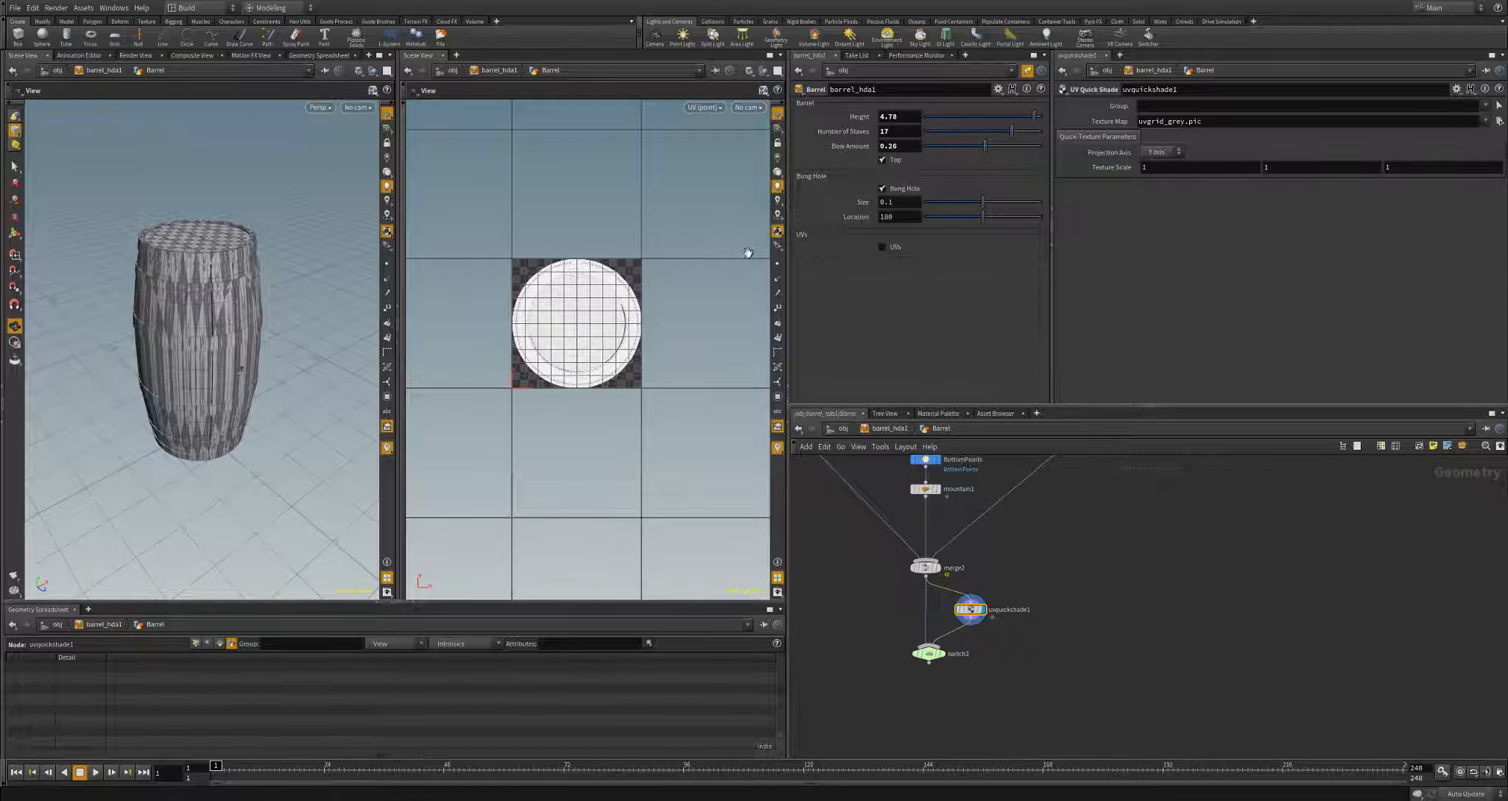
pyautogui.moveTo(317, 427); pyautogui.dragTo(336, 335)
pyautogui.moveTo(257, 246); pyautogui.dragTo(240, 324)
pyautogui.click(883, 248)
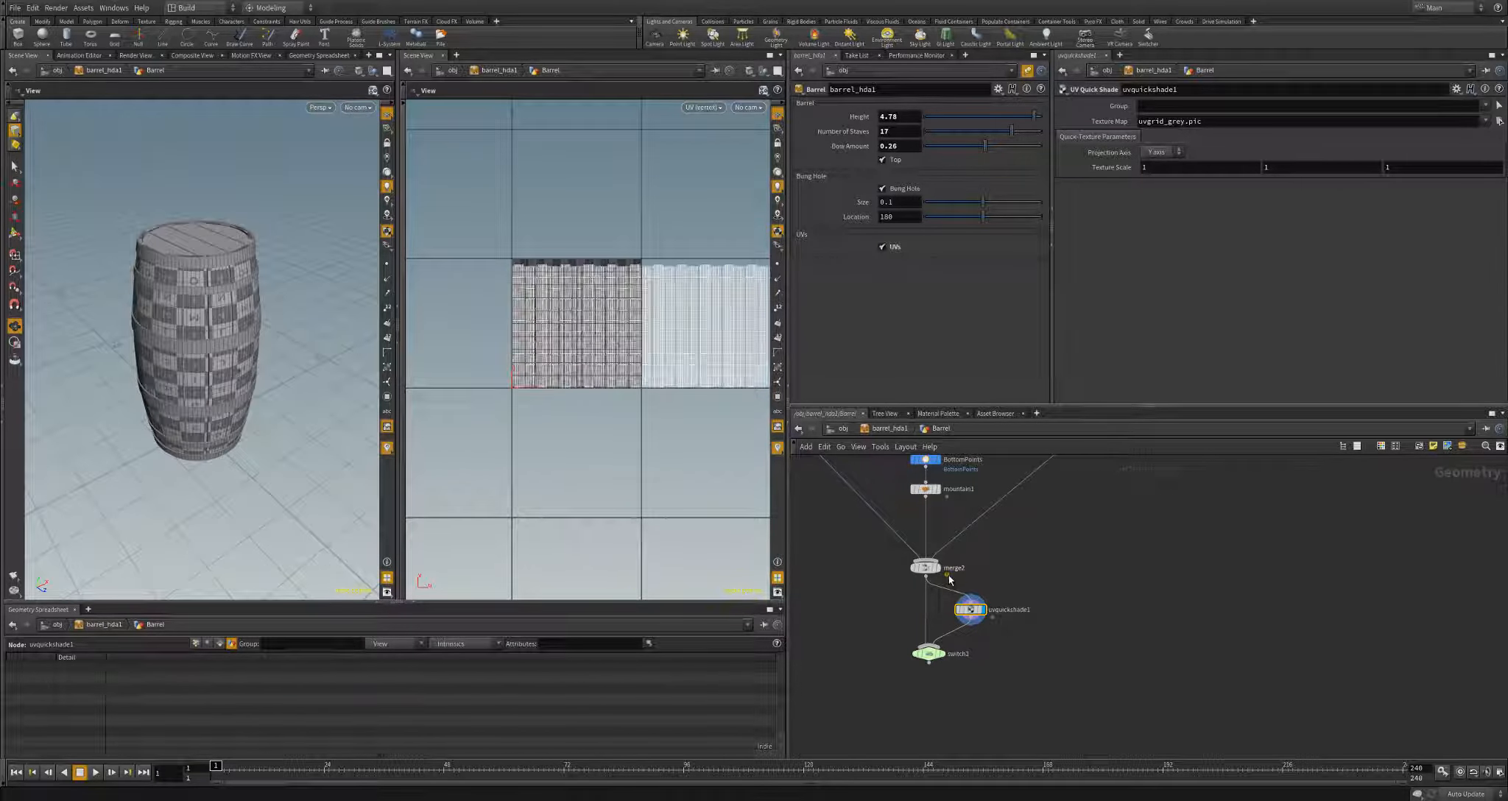
# - View merge2's result, then display switch2 and append an Output node below it
pyautogui.click(937, 568)
pyautogui.click(926, 567)
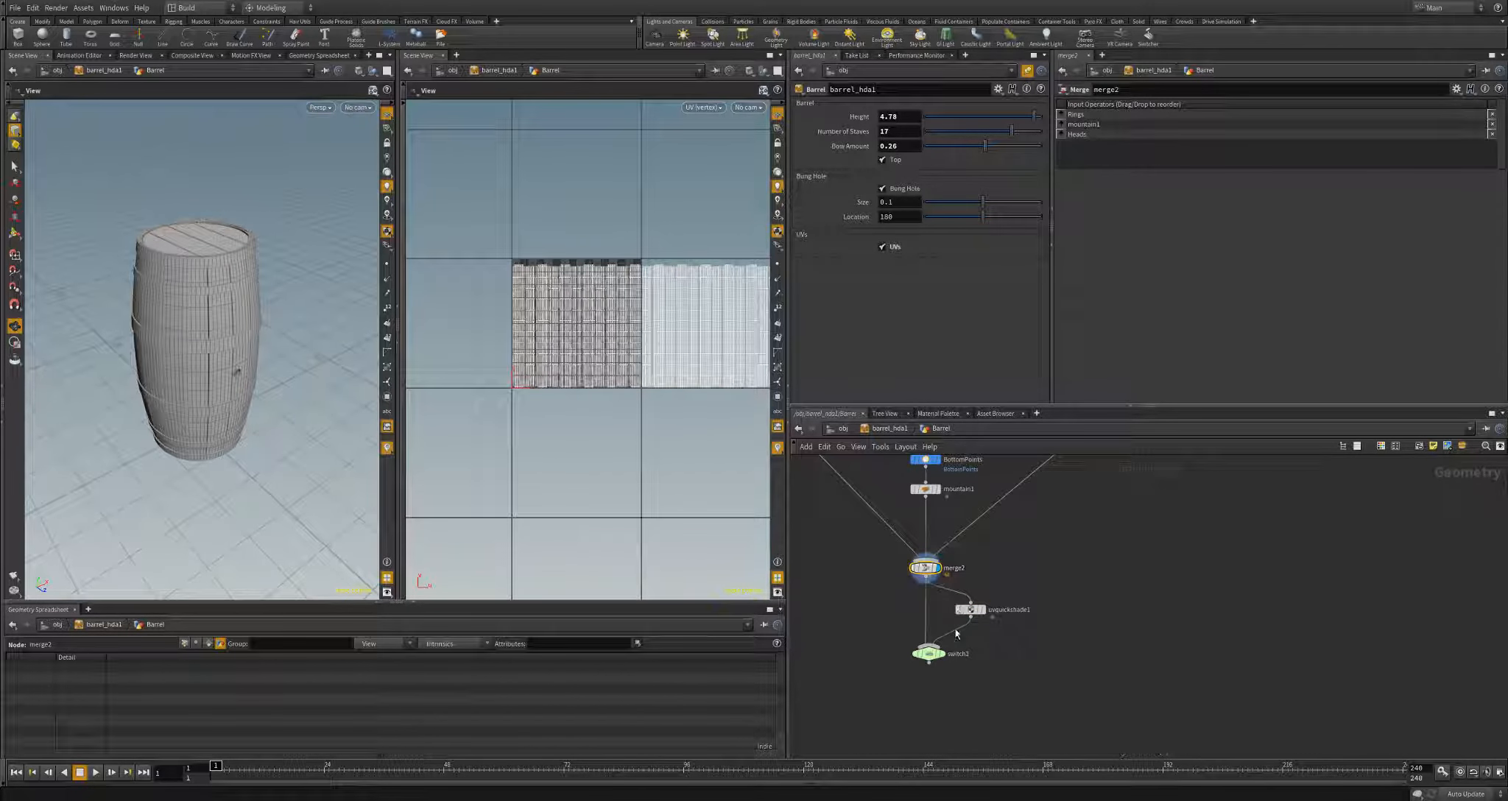
pyautogui.click(934, 656)
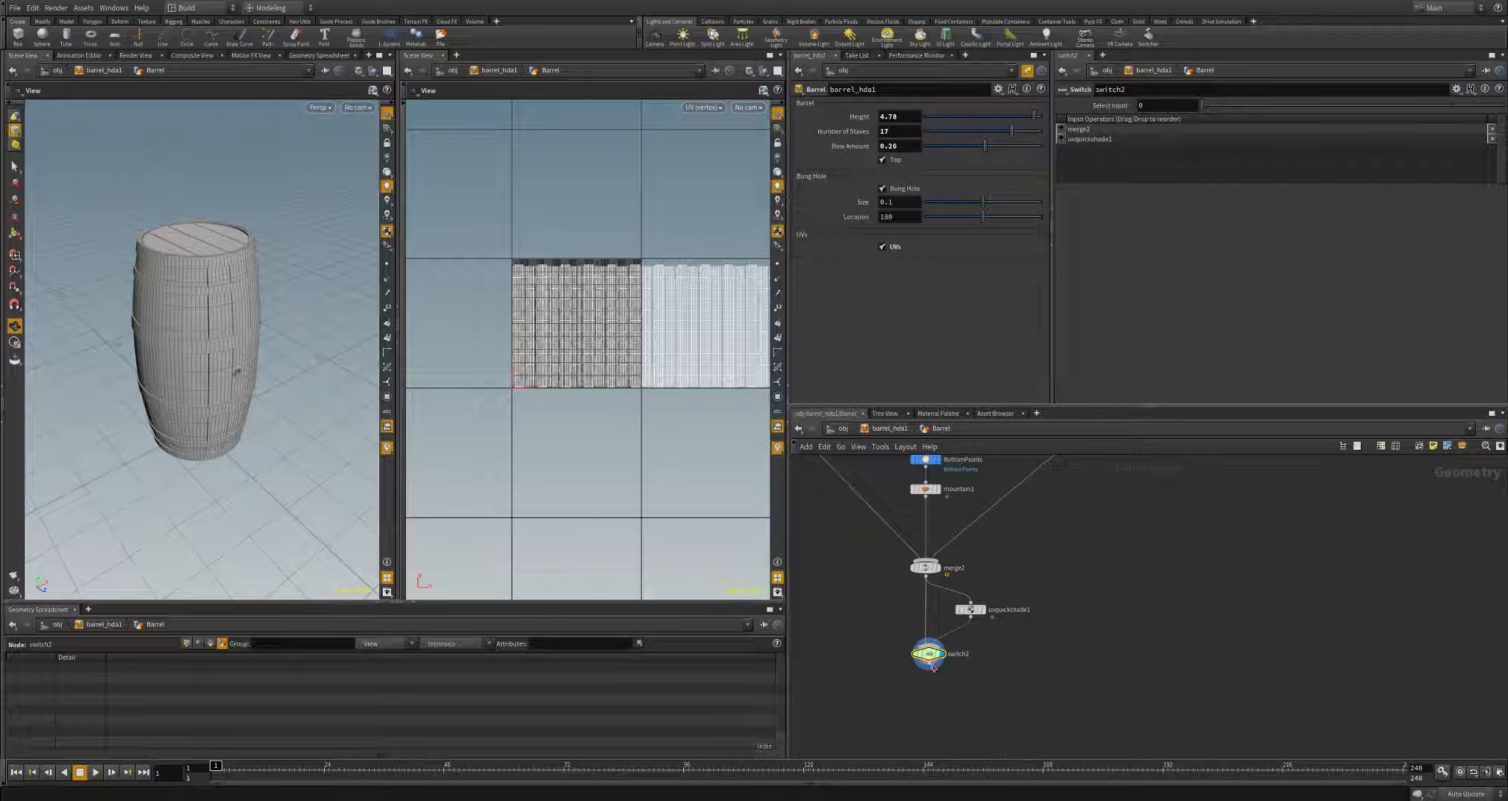
pyautogui.click(931, 664)
pyautogui.press('Tab')
pyautogui.write('out')
pyautogui.press('Return')
pyautogui.click(927, 708)
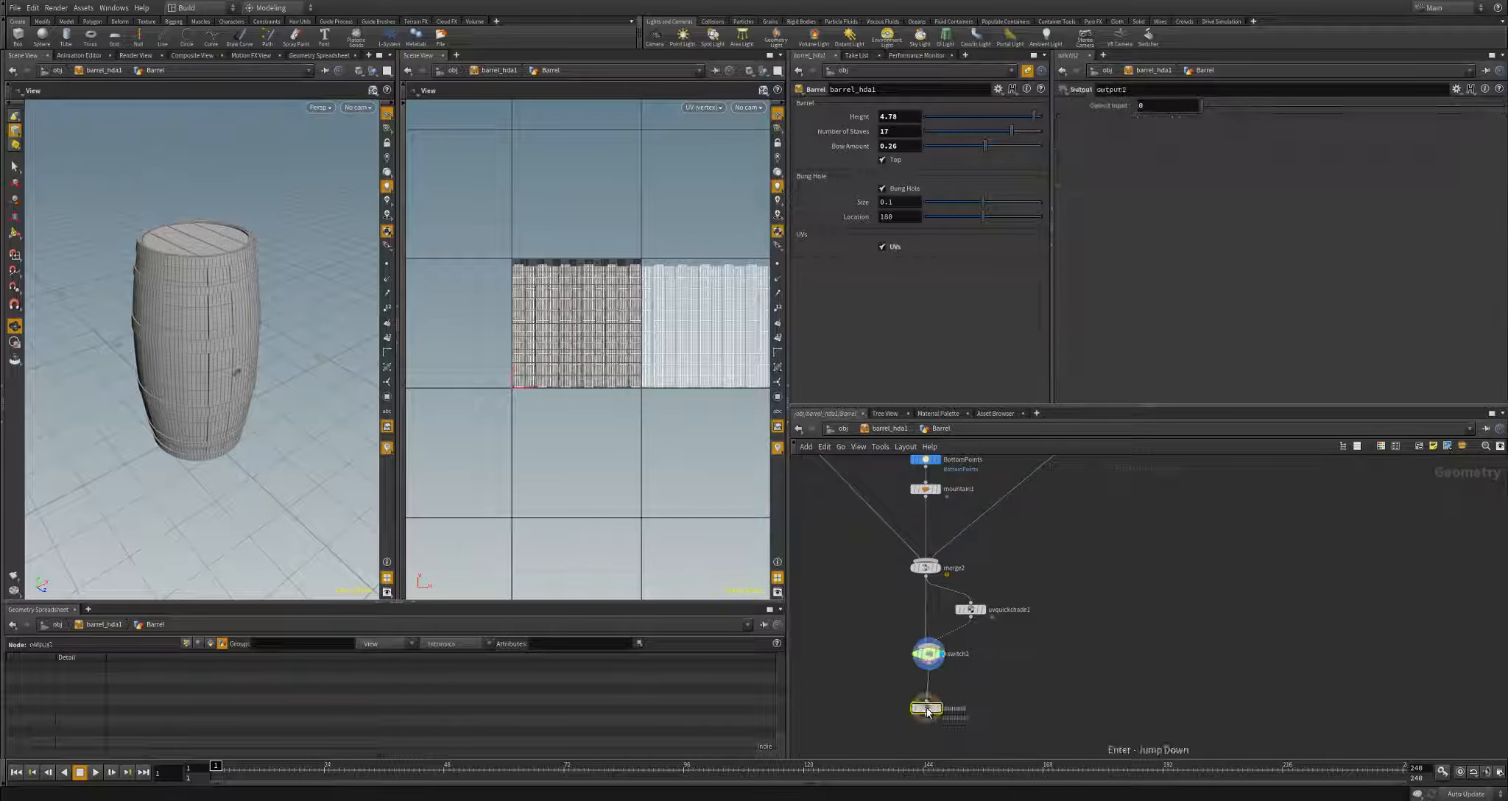
# - Display the new Output node and rename it Barrel_OUT
pyautogui.click(938, 708)
pyautogui.click(952, 709)
pyautogui.write('Barrel_O')
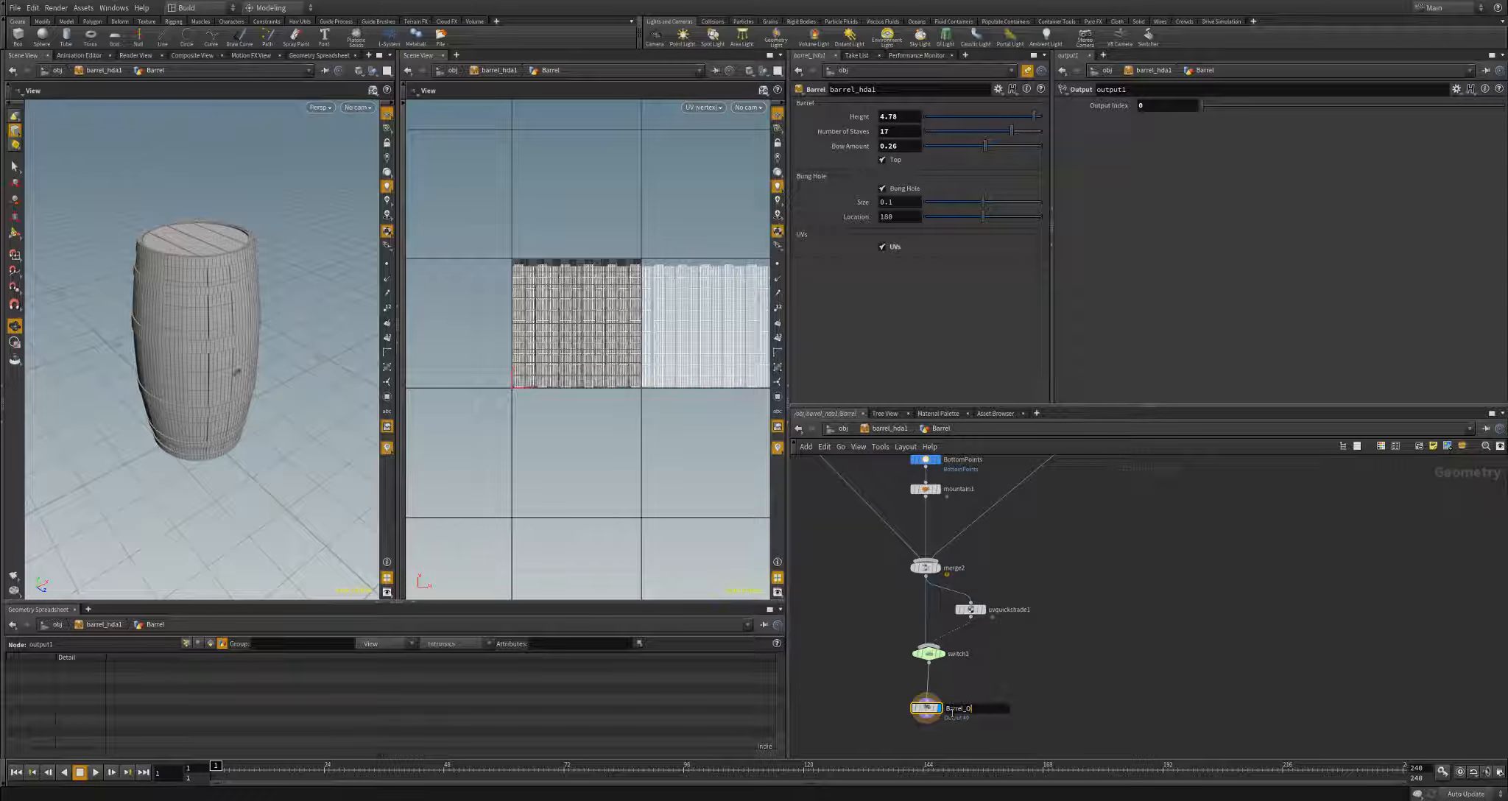
pyautogui.write('UT')
pyautogui.press('Return')
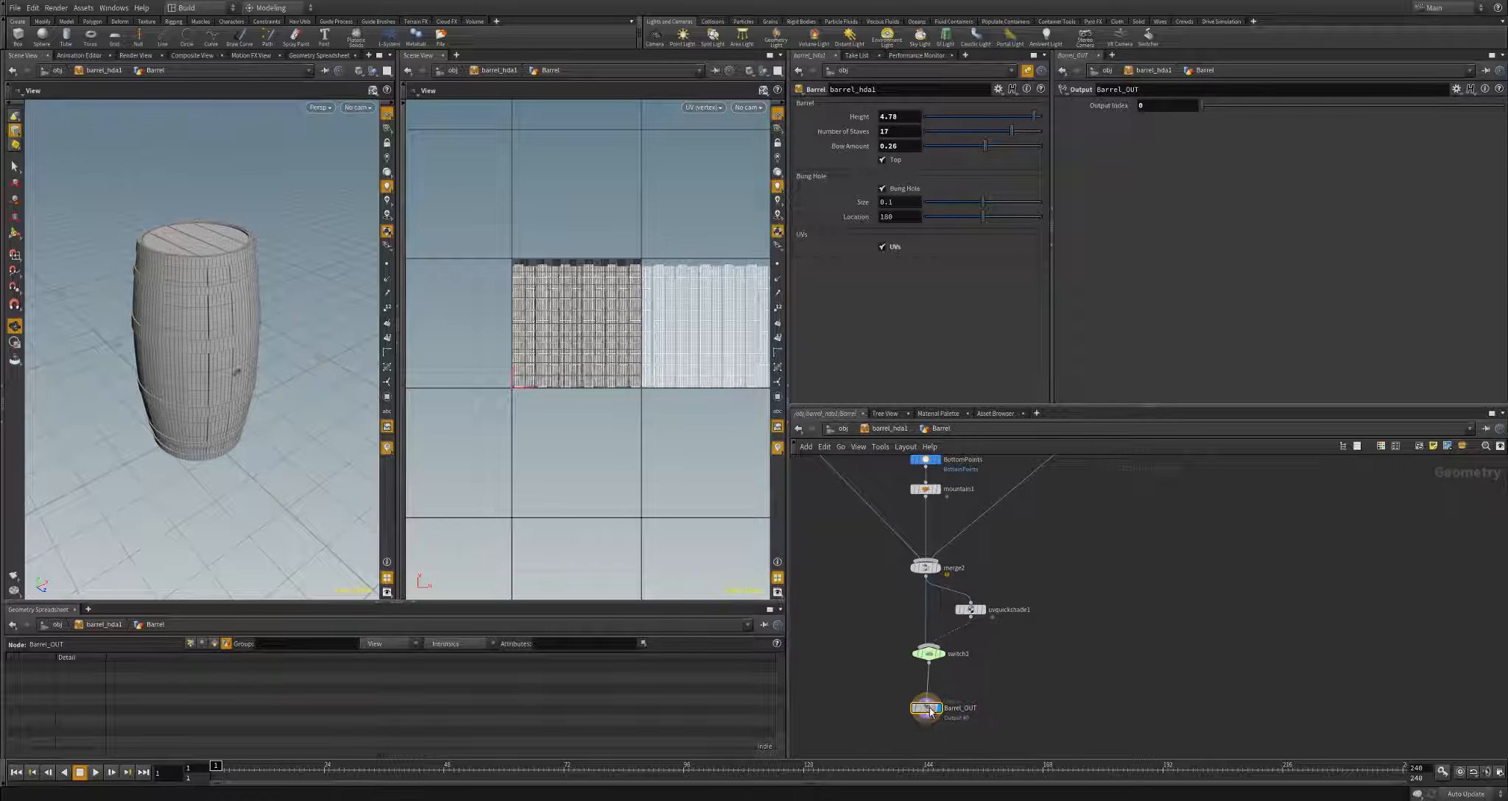
# - In barrel_hda1's type properties, duplicate the UVs toggle, name the copy toggle_qs with the label UV Quickshade, and apply
pyautogui.moveTo(973, 616)
pyautogui.press('u')
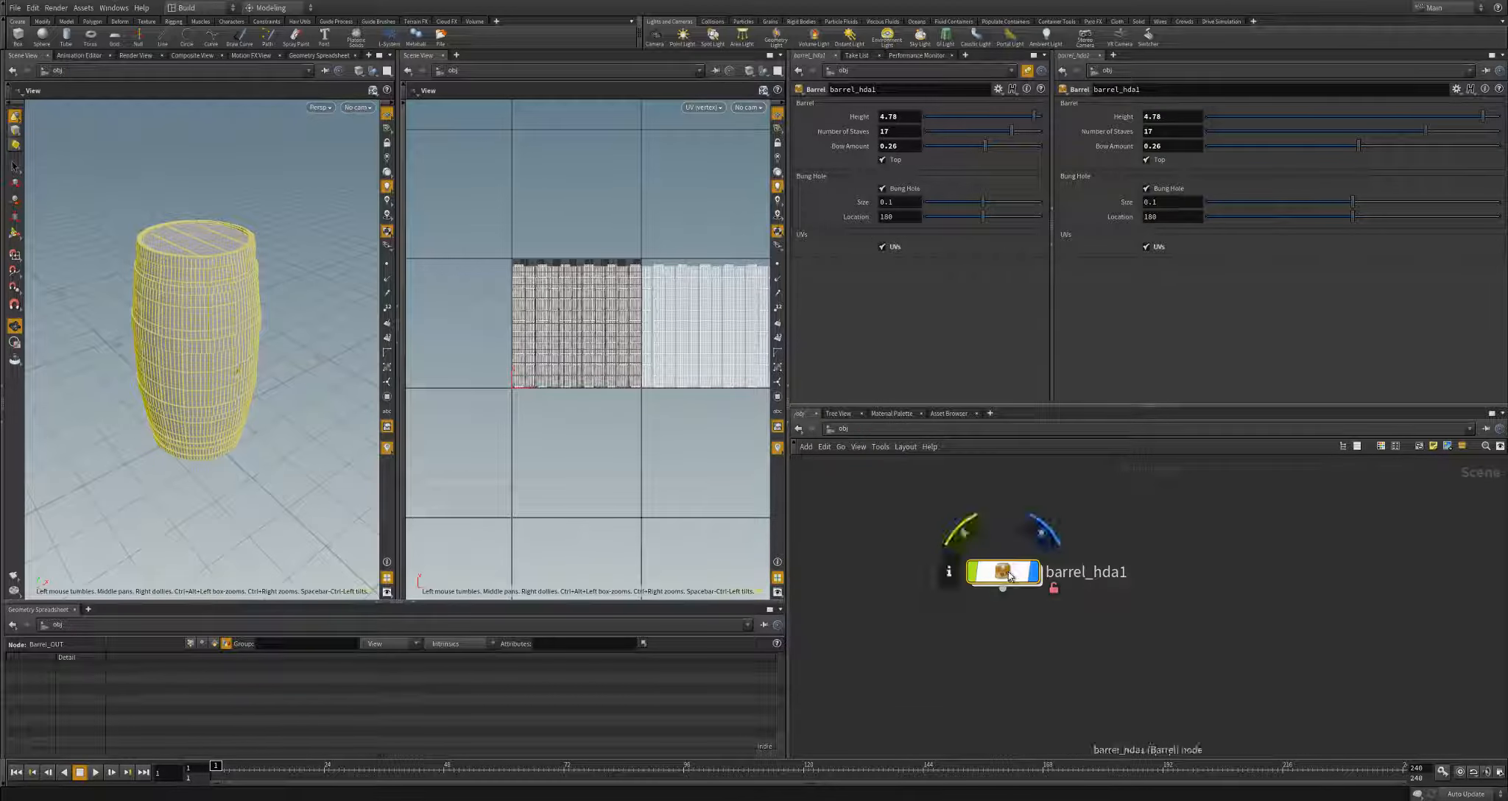
pyautogui.rightClick(1005, 575)
pyautogui.click(1038, 781)
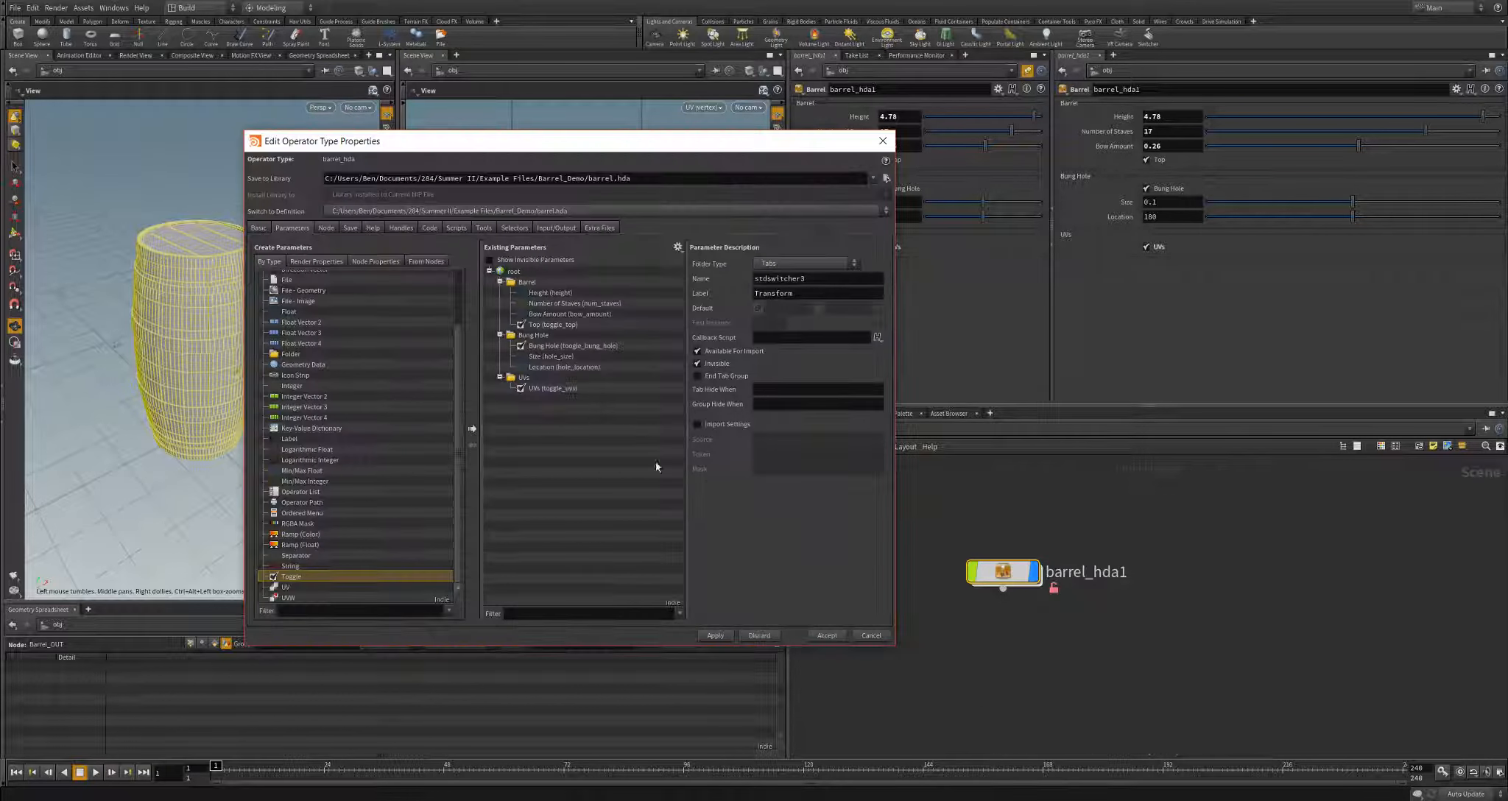
pyautogui.click(536, 389)
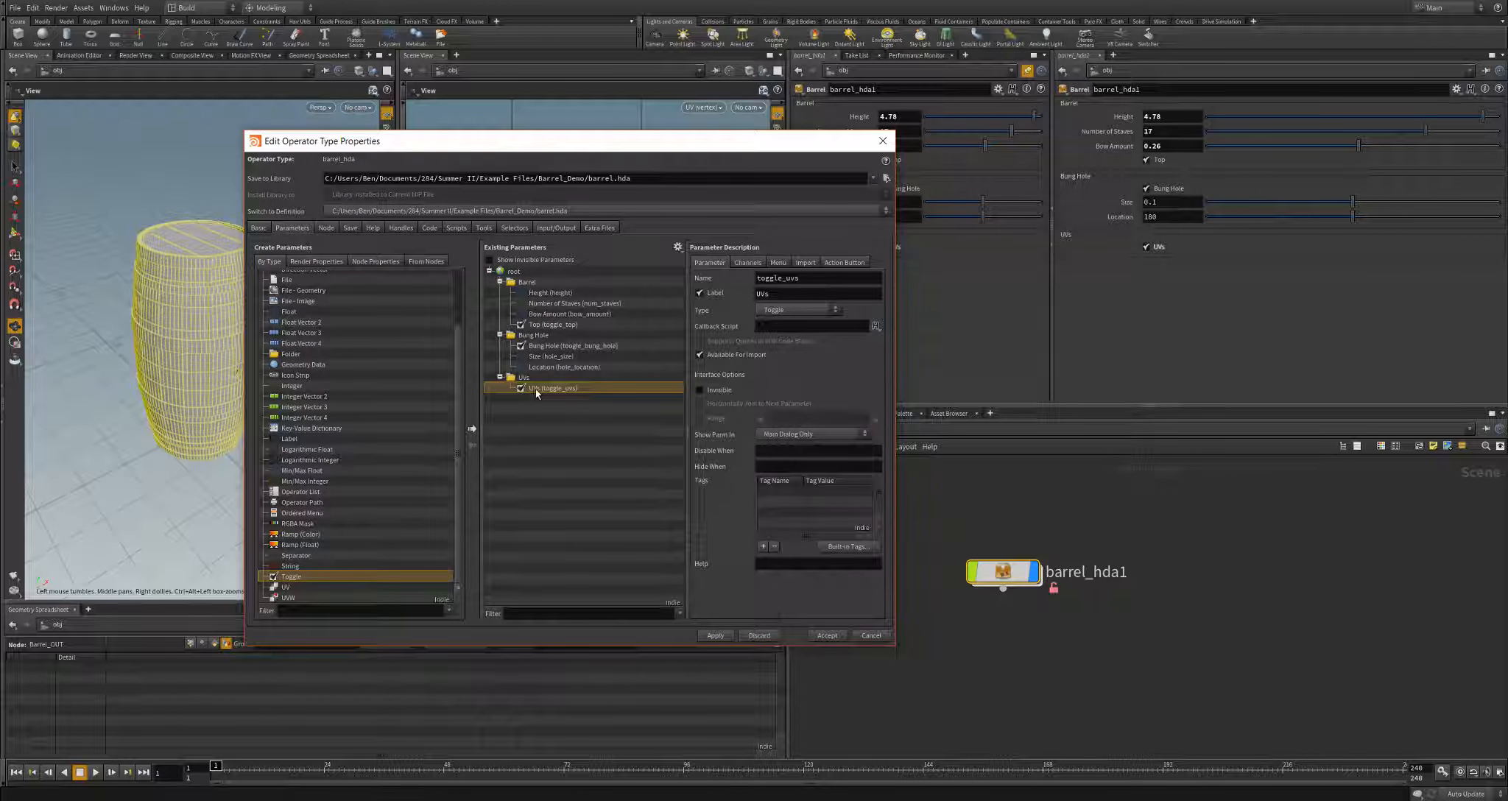
pyautogui.hotkey('ctrl', 'v')
pyautogui.moveTo(811, 280); pyautogui.dragTo(760, 283)
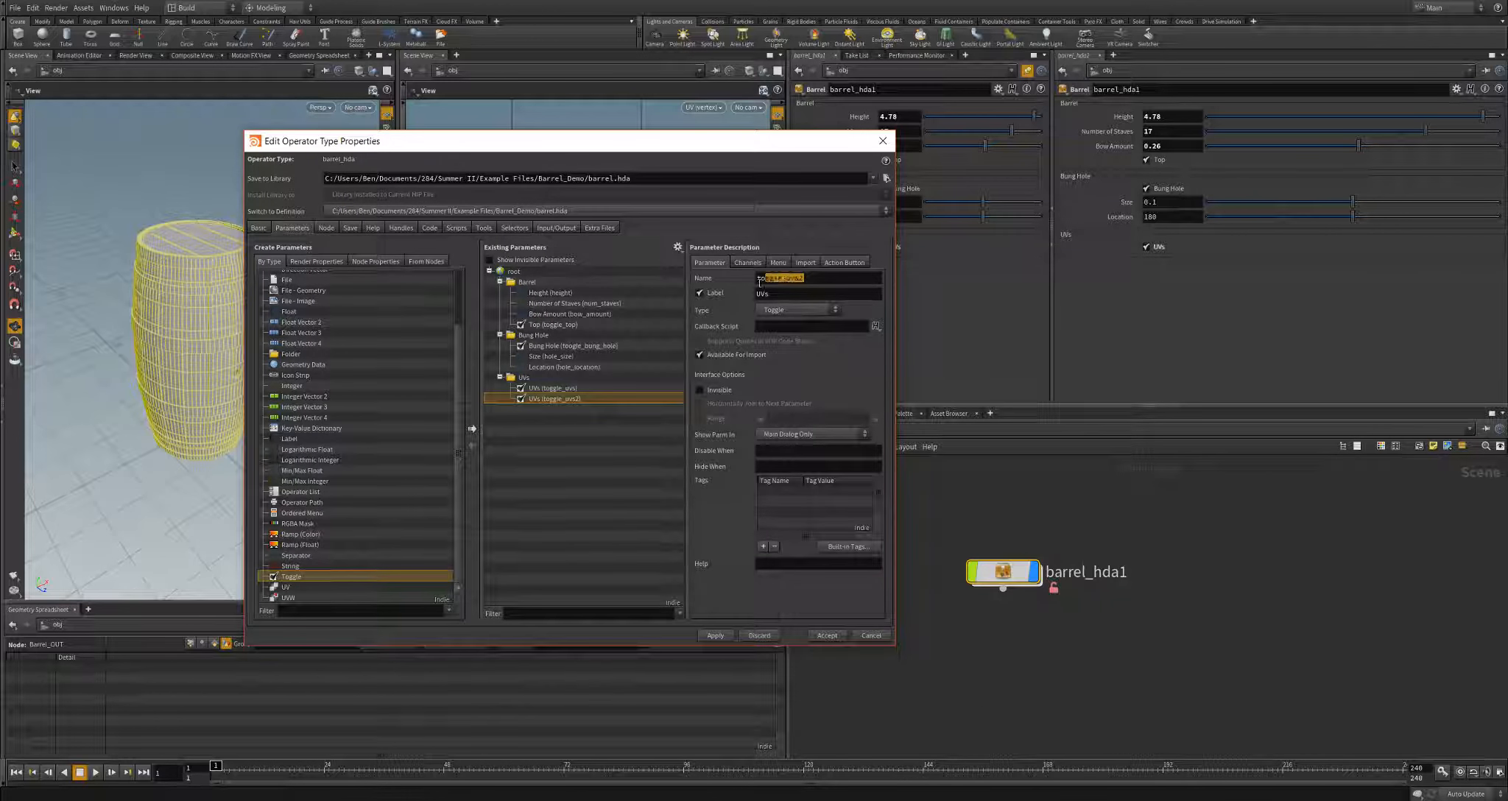
pyautogui.write('ckshade')
pyautogui.moveTo(695, 150); pyautogui.dragTo(665, 157)
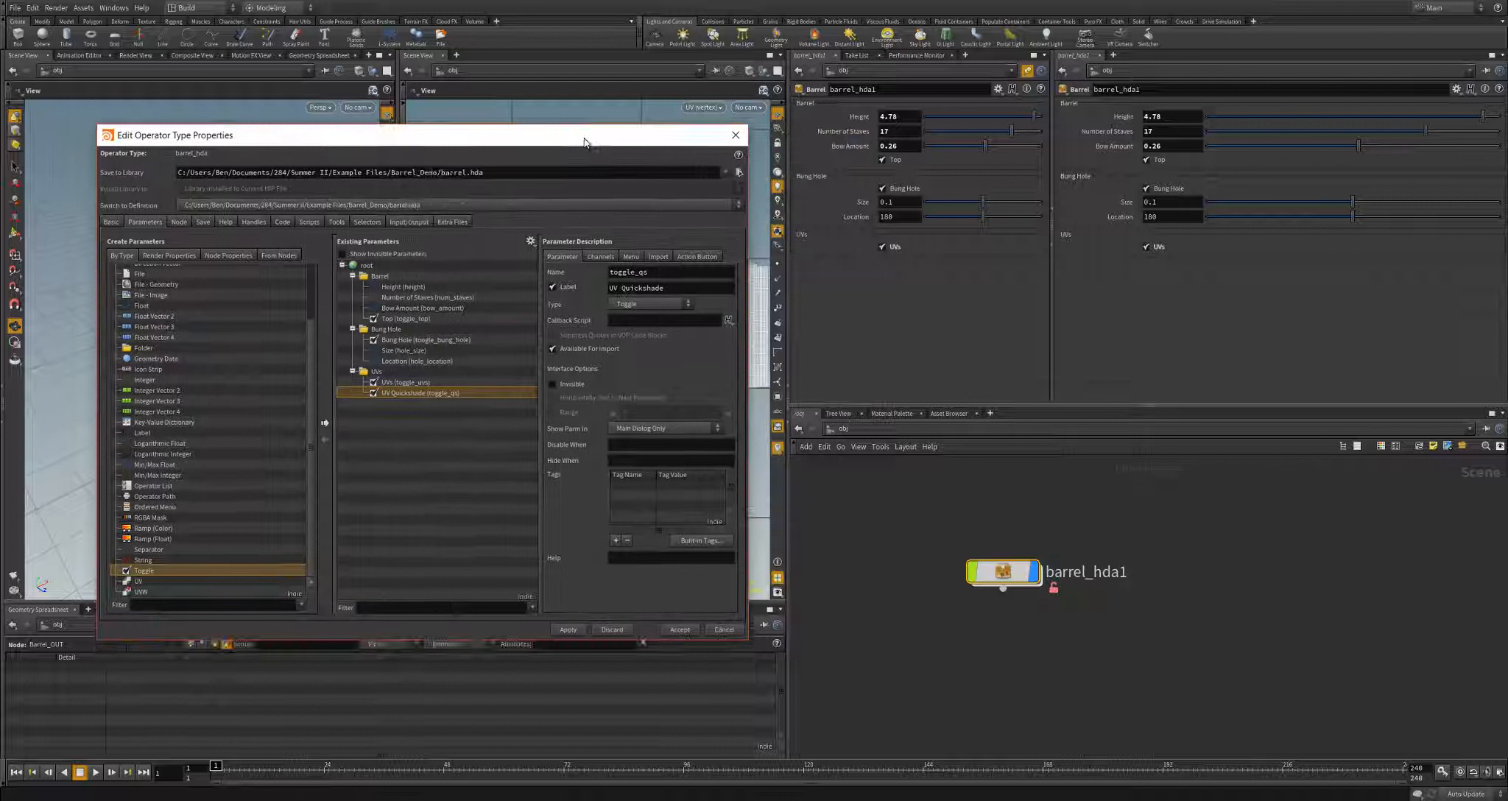
pyautogui.click(578, 630)
# - Set the UV Quickshade toggle's Disable When condition to { toggle_uvs == 0 } and apply it
pyautogui.click(621, 444)
pyautogui.moveTo(667, 141); pyautogui.dragTo(899, 146)
pyautogui.moveTo(660, 145); pyautogui.dragTo(407, 123)
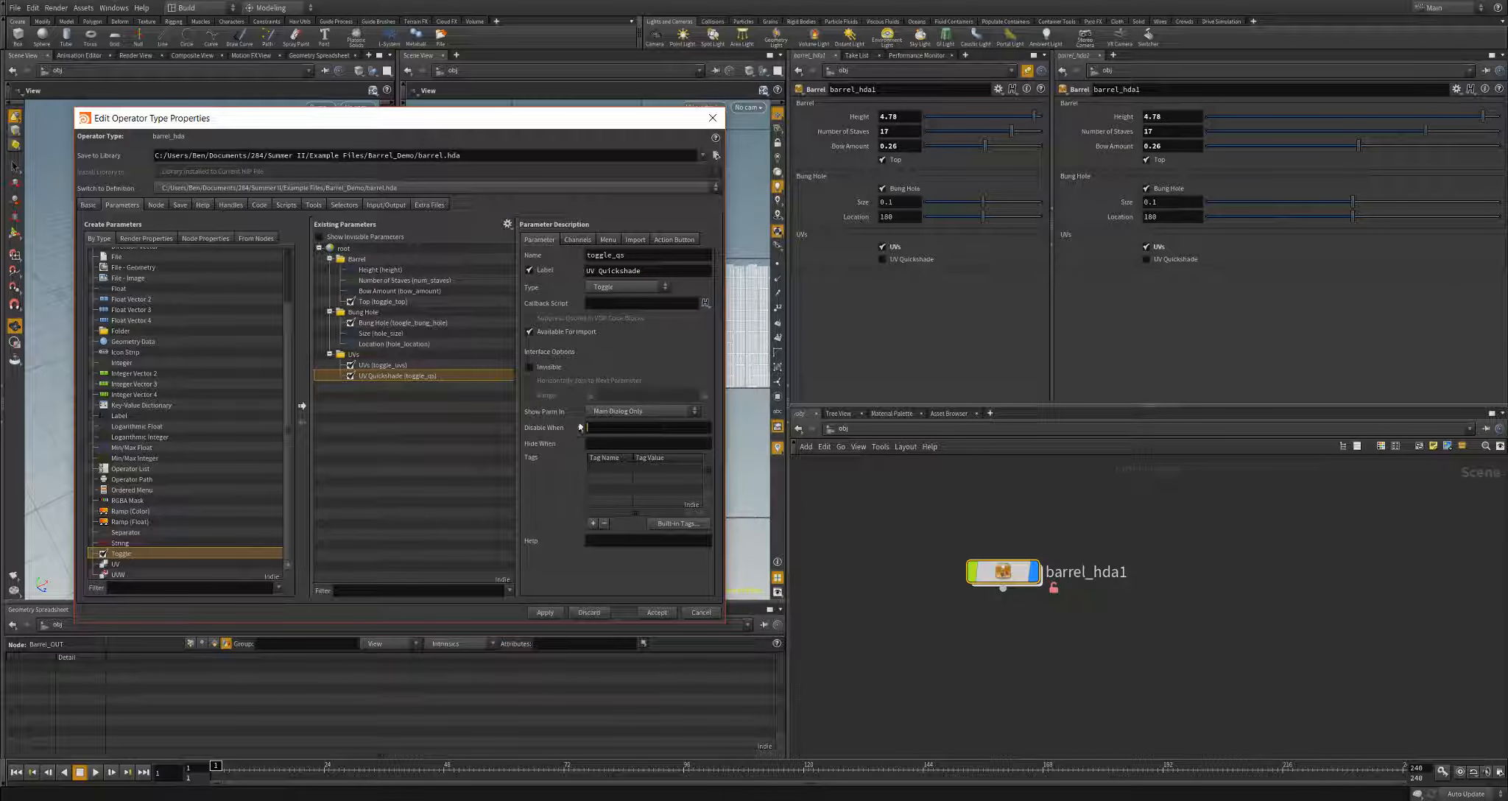
pyautogui.write('{ toggle_uvs == 0 }')
pyautogui.click(545, 612)
# - Test the disable condition by turning UVs off and back on, and accept the type property changes
pyautogui.click(883, 247)
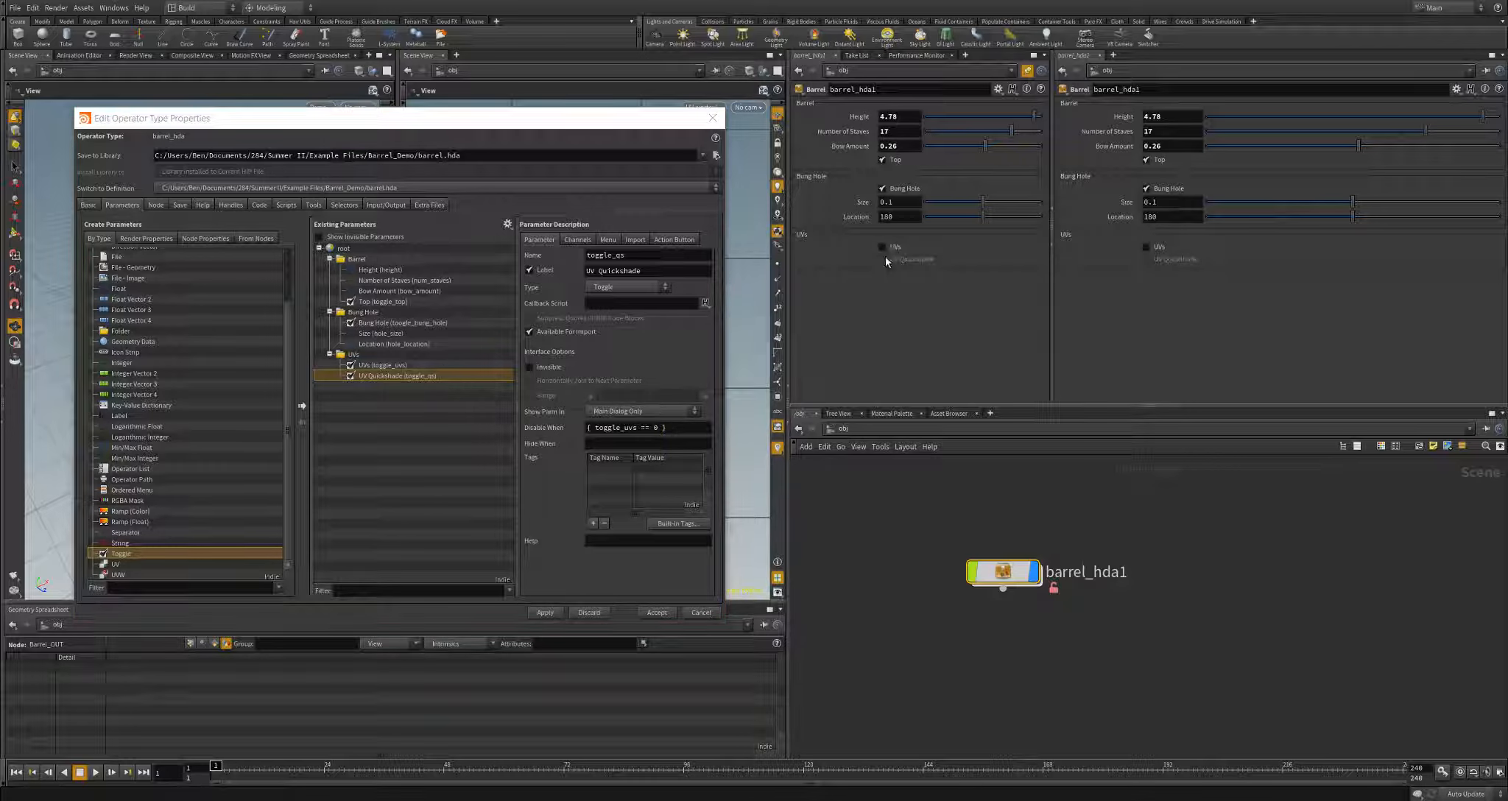
pyautogui.click(882, 247)
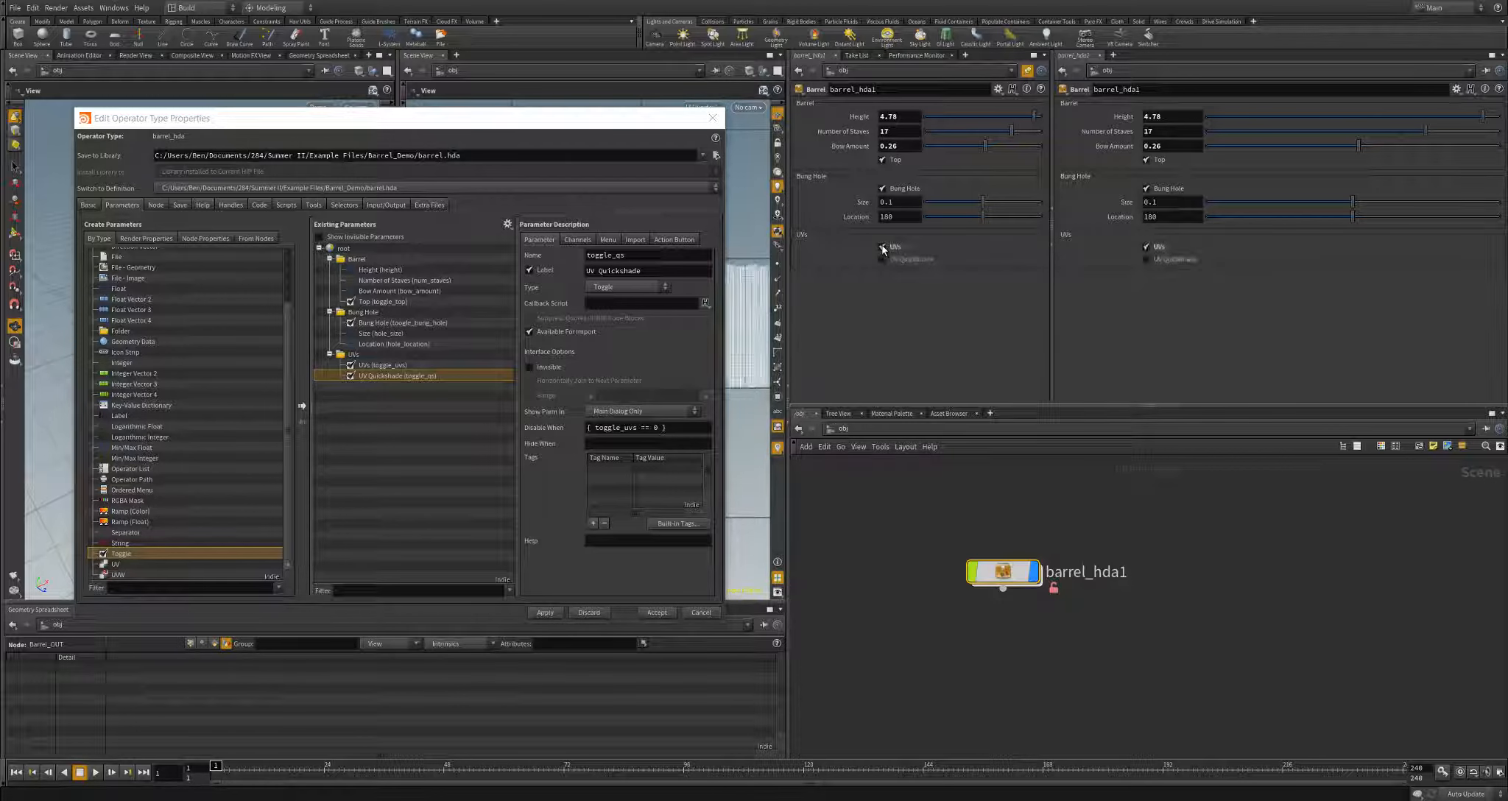
pyautogui.click(654, 612)
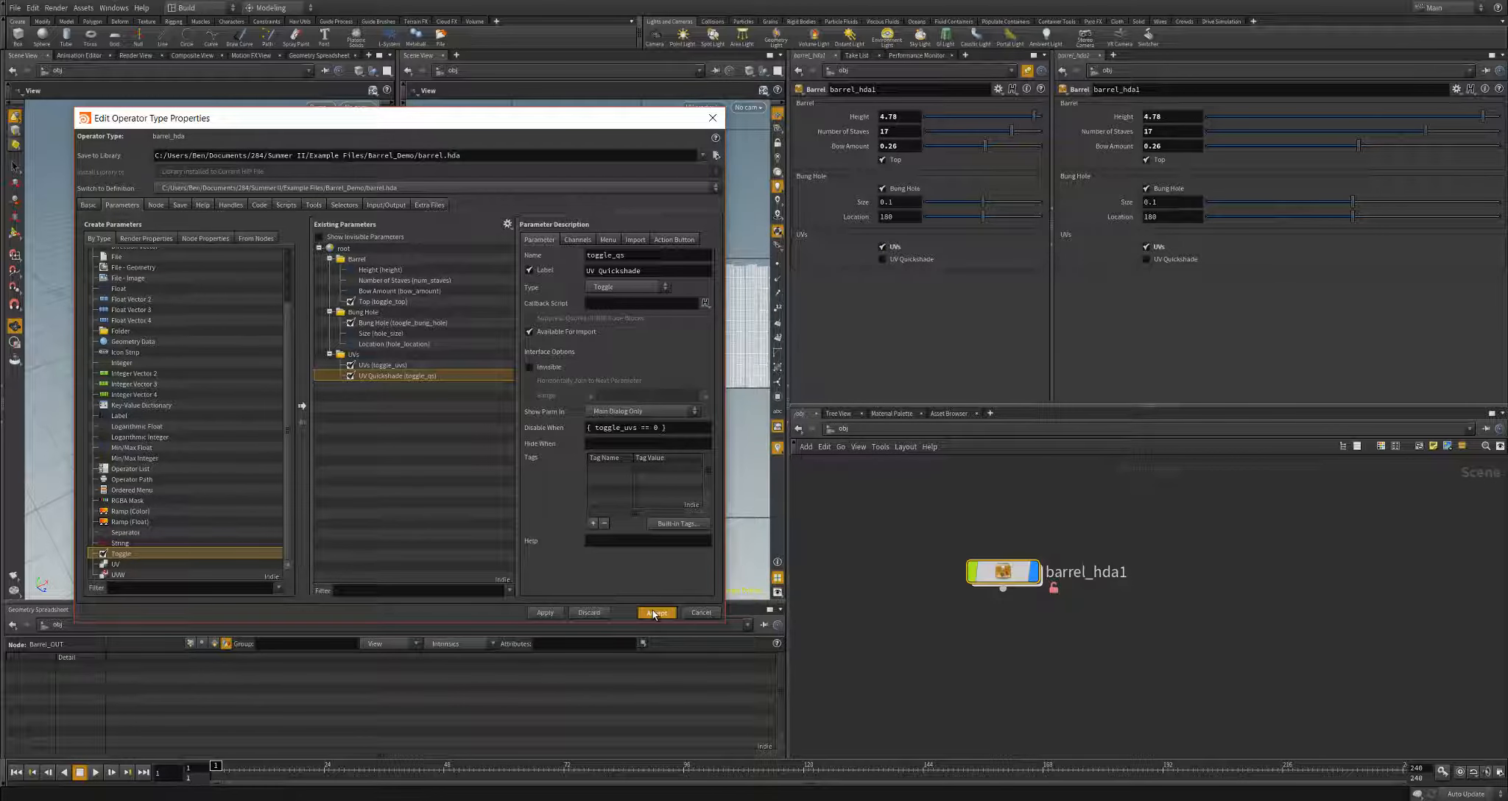
# - Copy the UV Quickshade parameter and paste it as a relative reference into switch2's Select Input inside the barrel network
pyautogui.rightClick(903, 260)
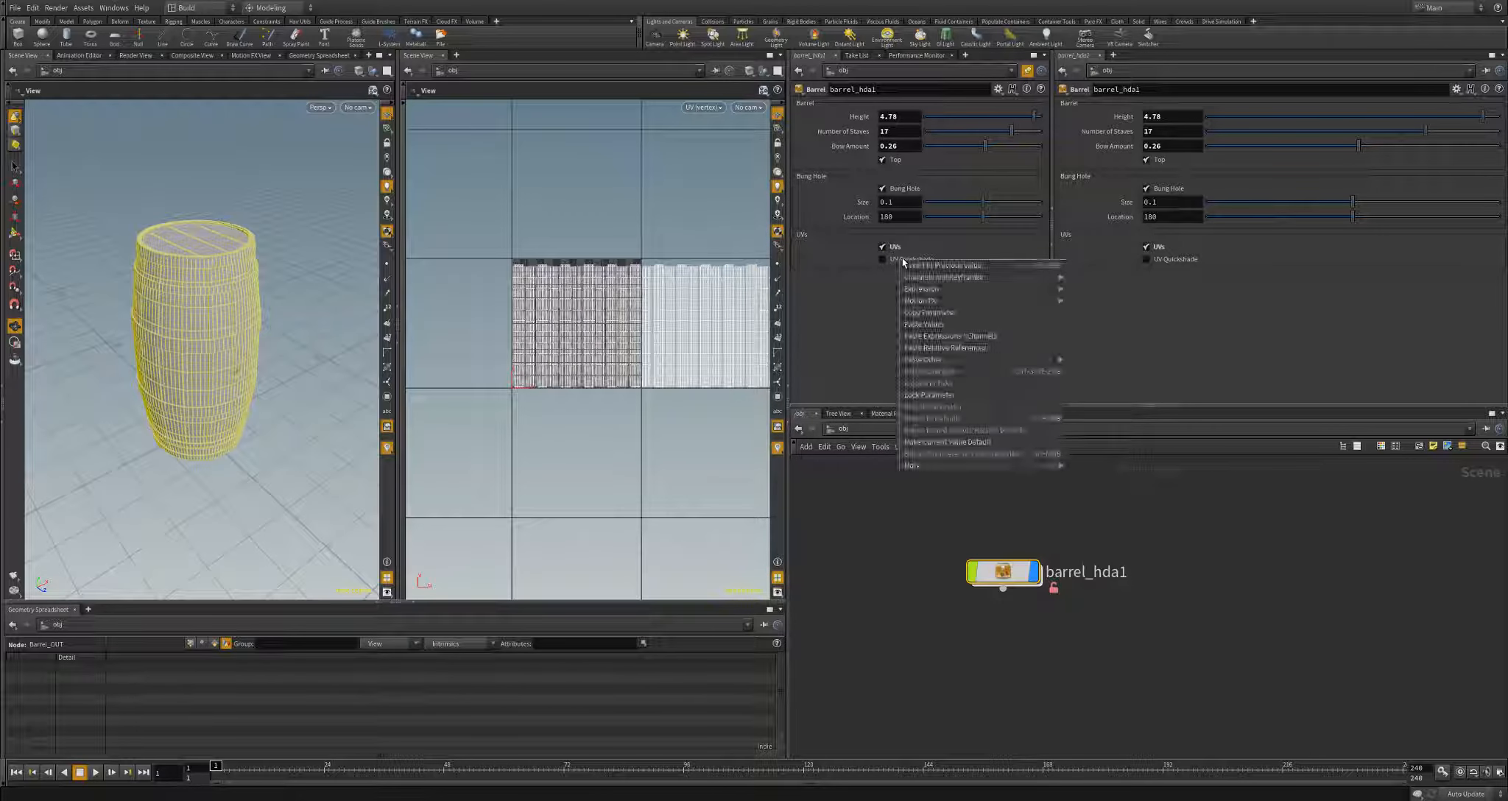
pyautogui.click(929, 313)
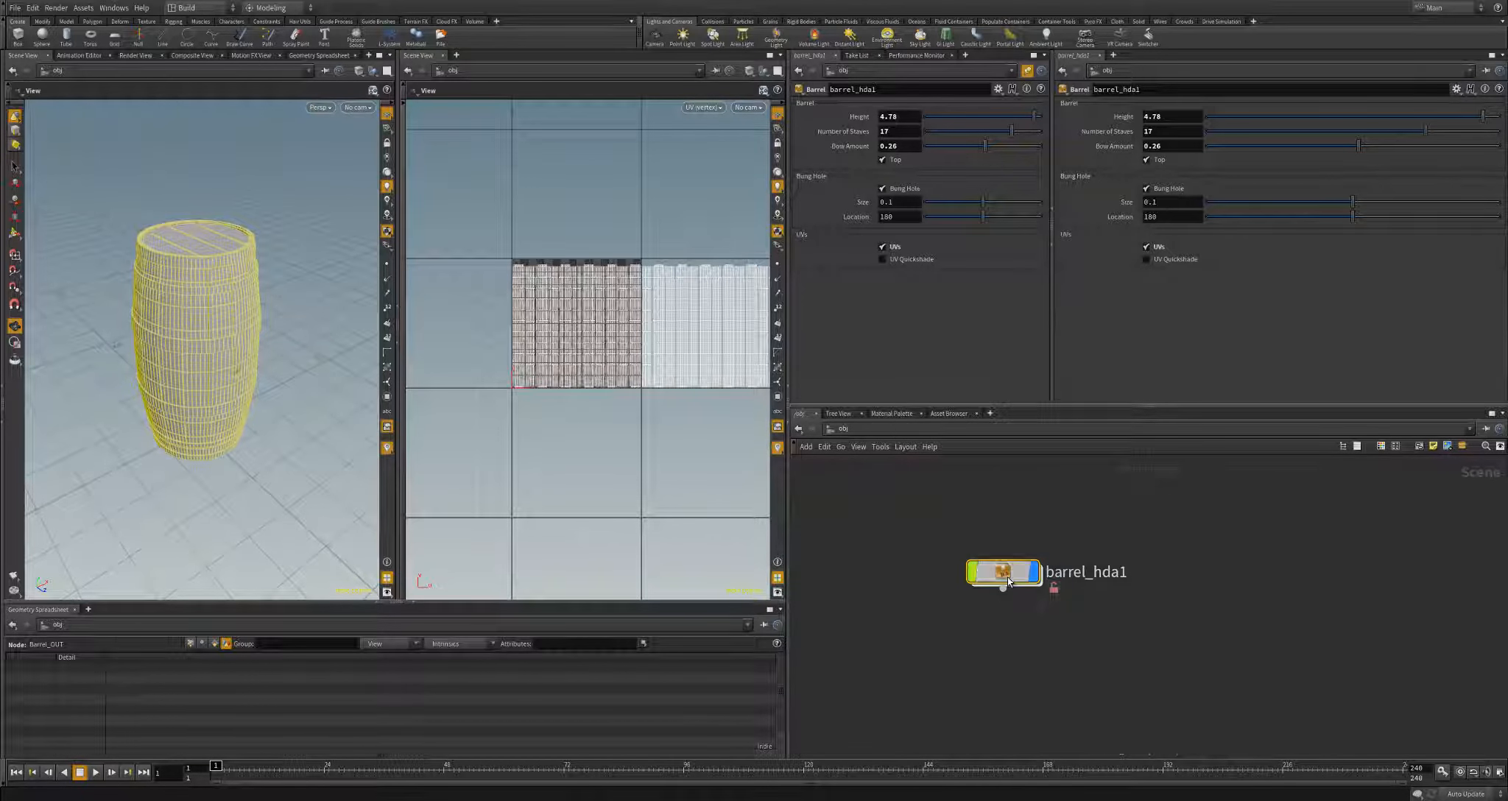
pyautogui.doubleClick(1005, 572)
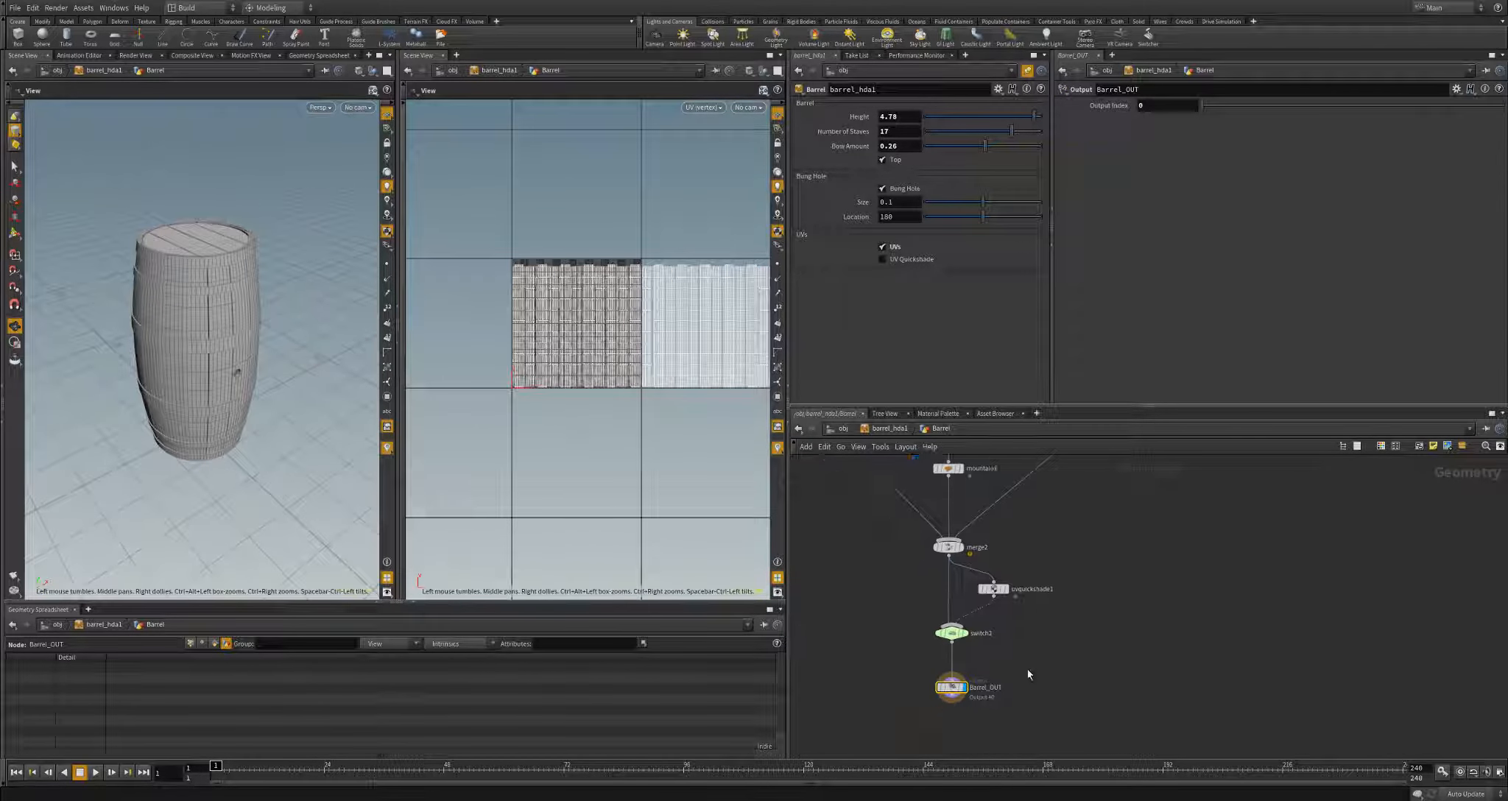
pyautogui.click(951, 633)
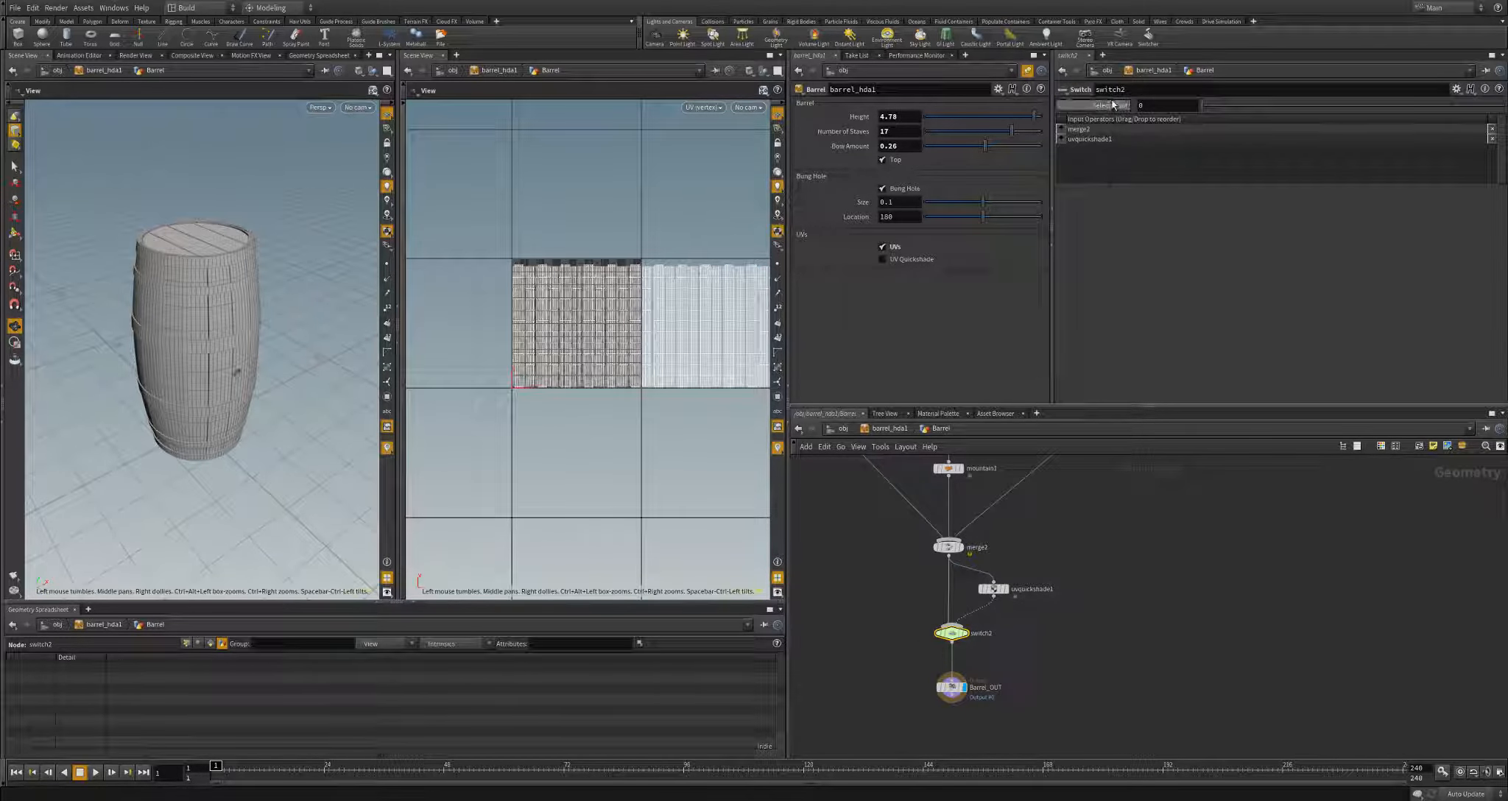
pyautogui.rightClick(1115, 104)
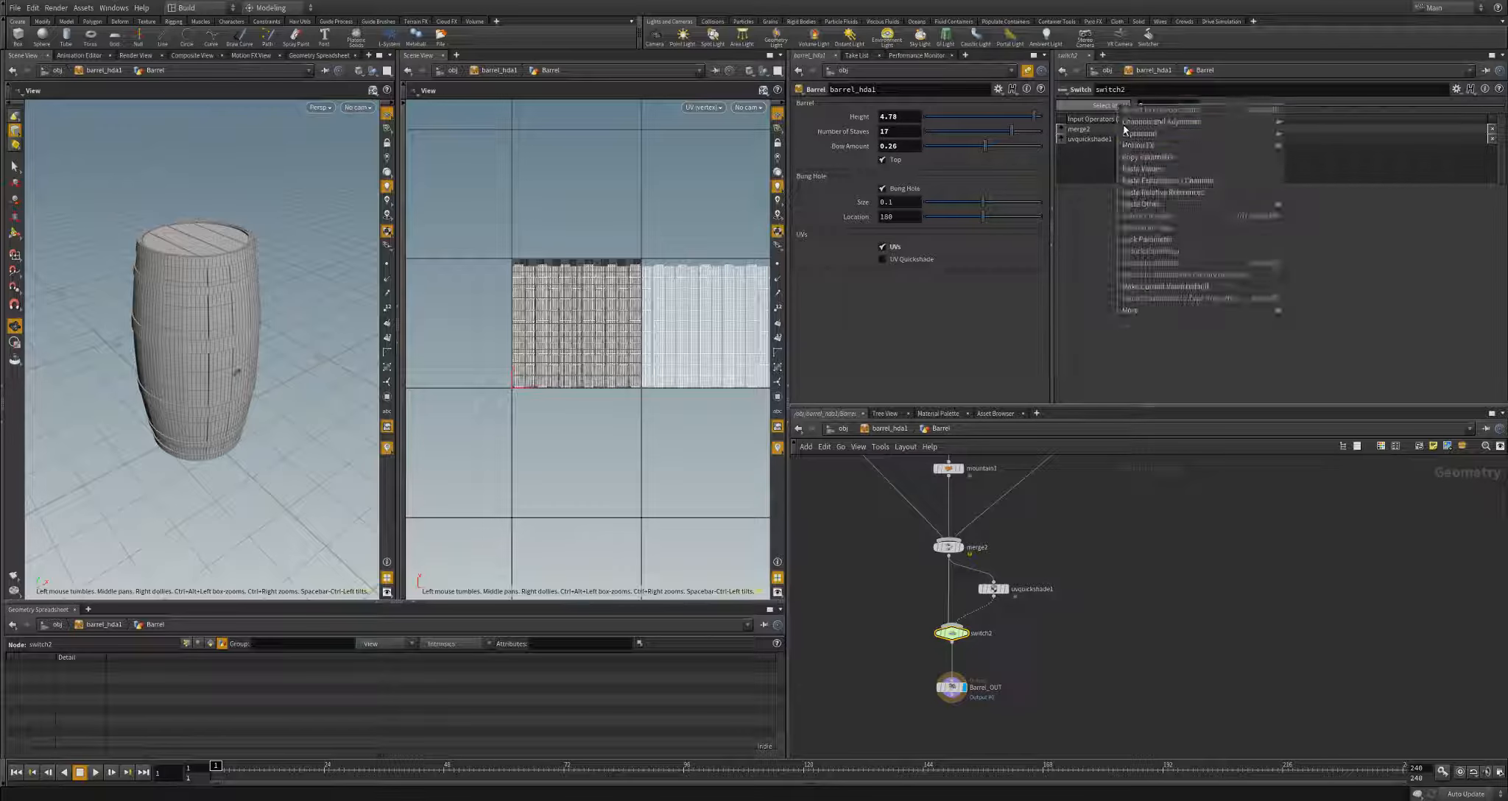
pyautogui.click(1152, 192)
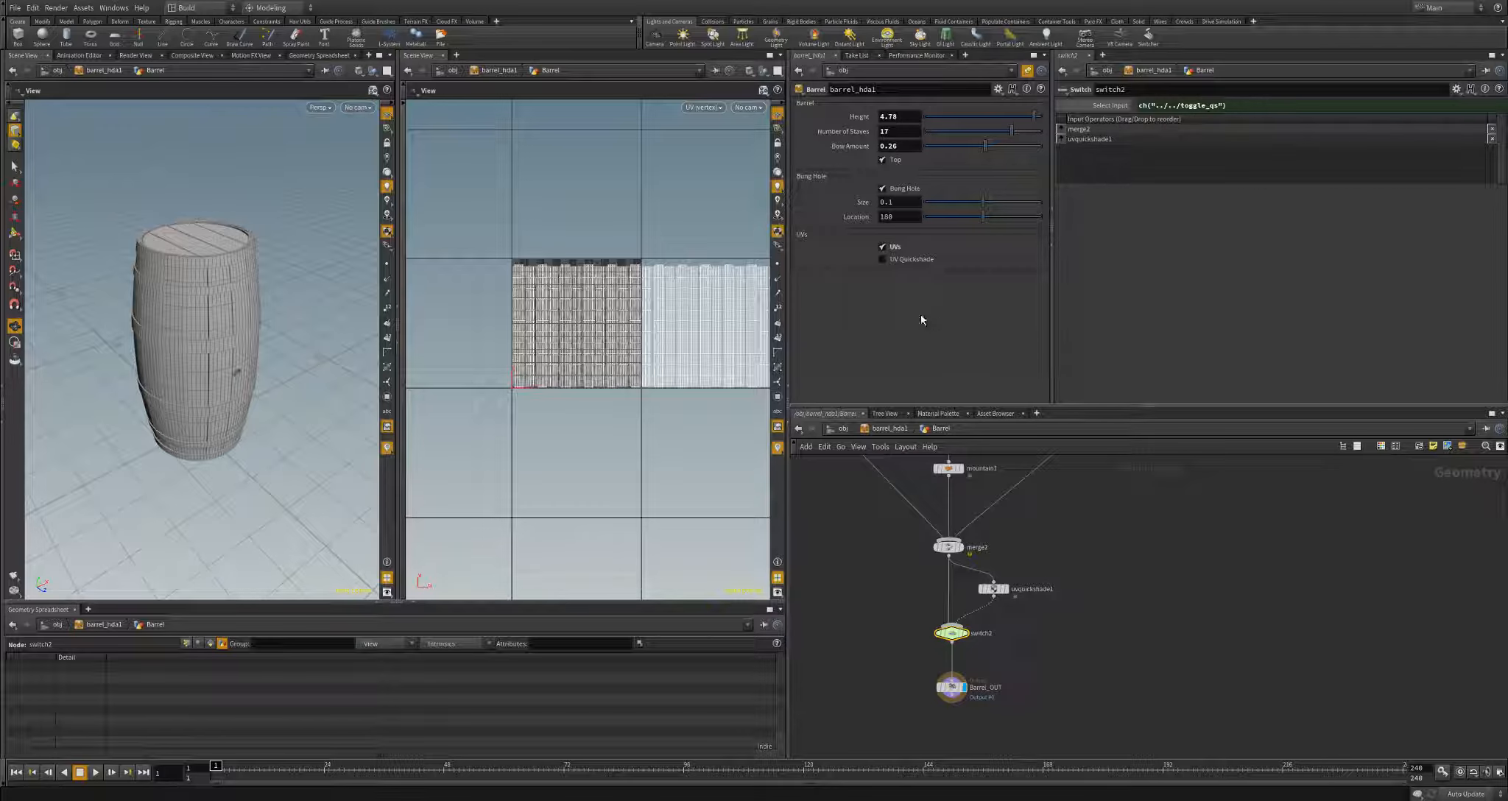
# - Test the switch by enabling UV Quickshade, disabling UVs, and examining the checker texture on the barrel
pyautogui.moveTo(313, 398); pyautogui.dragTo(251, 417)
pyautogui.moveTo(588, 354); pyautogui.dragTo(649, 424, button='right')
pyautogui.moveTo(620, 426); pyautogui.dragTo(600, 451, button='middle')
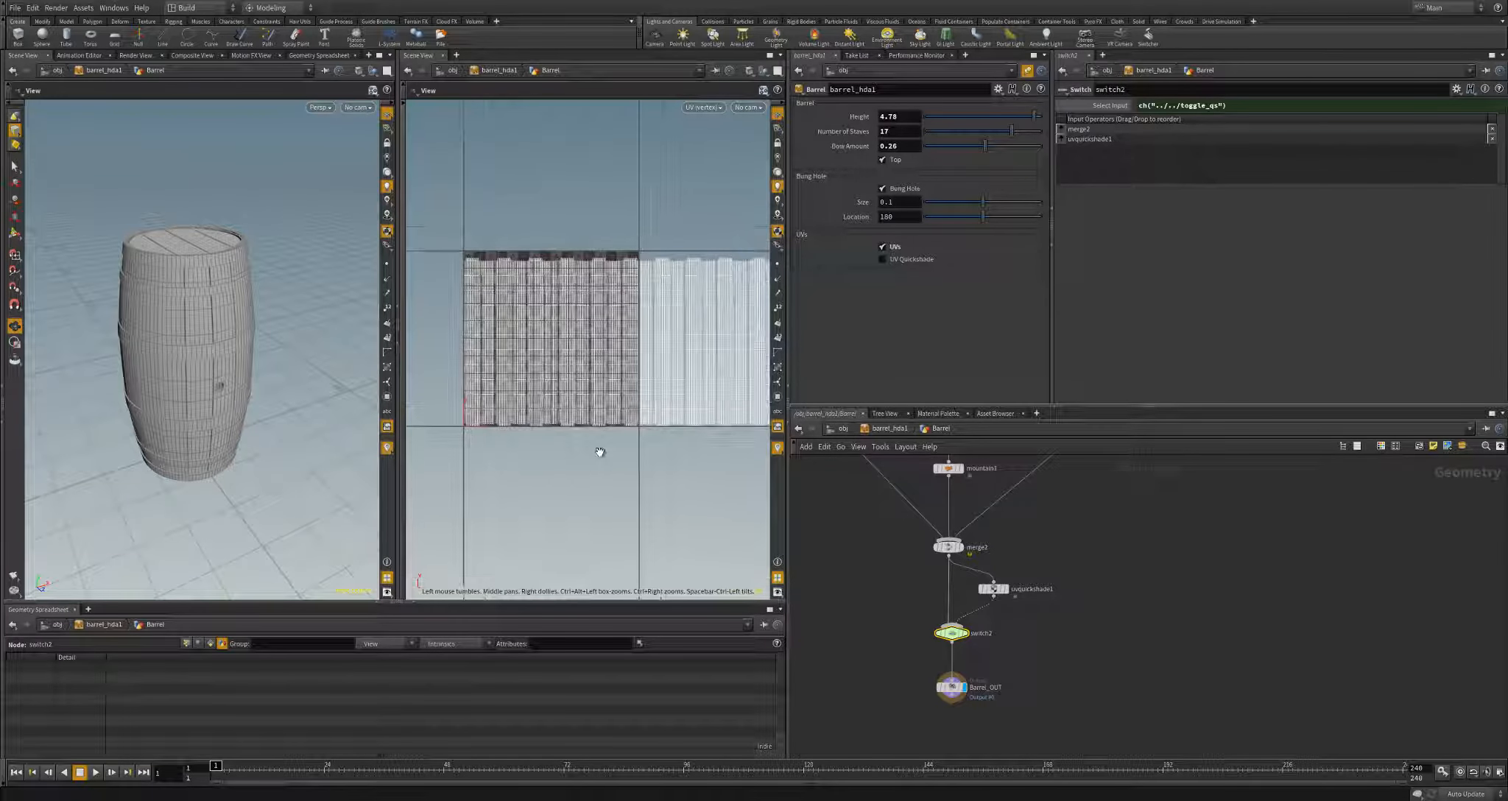
pyautogui.moveTo(261, 398); pyautogui.dragTo(263, 399)
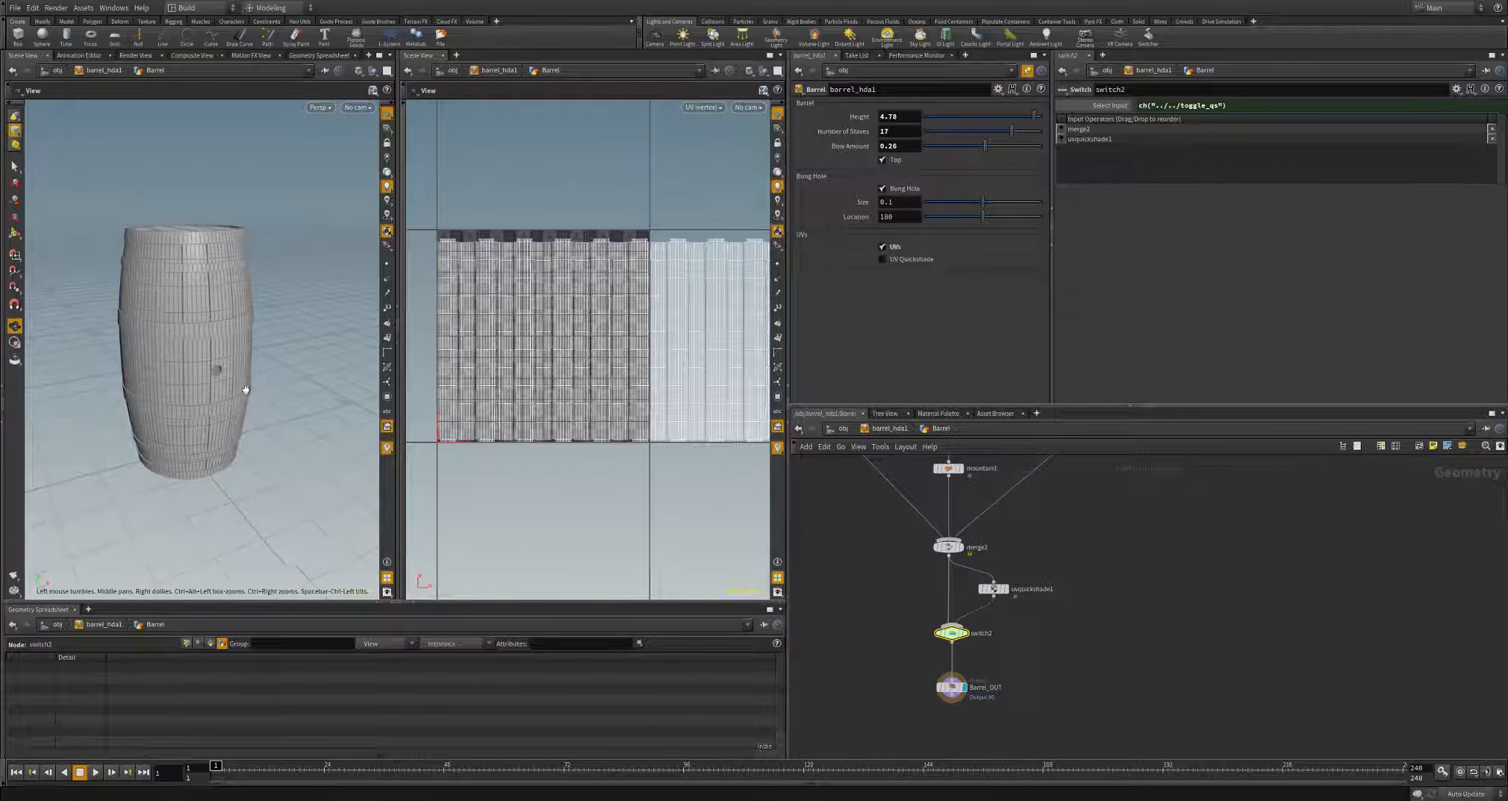
pyautogui.click(882, 260)
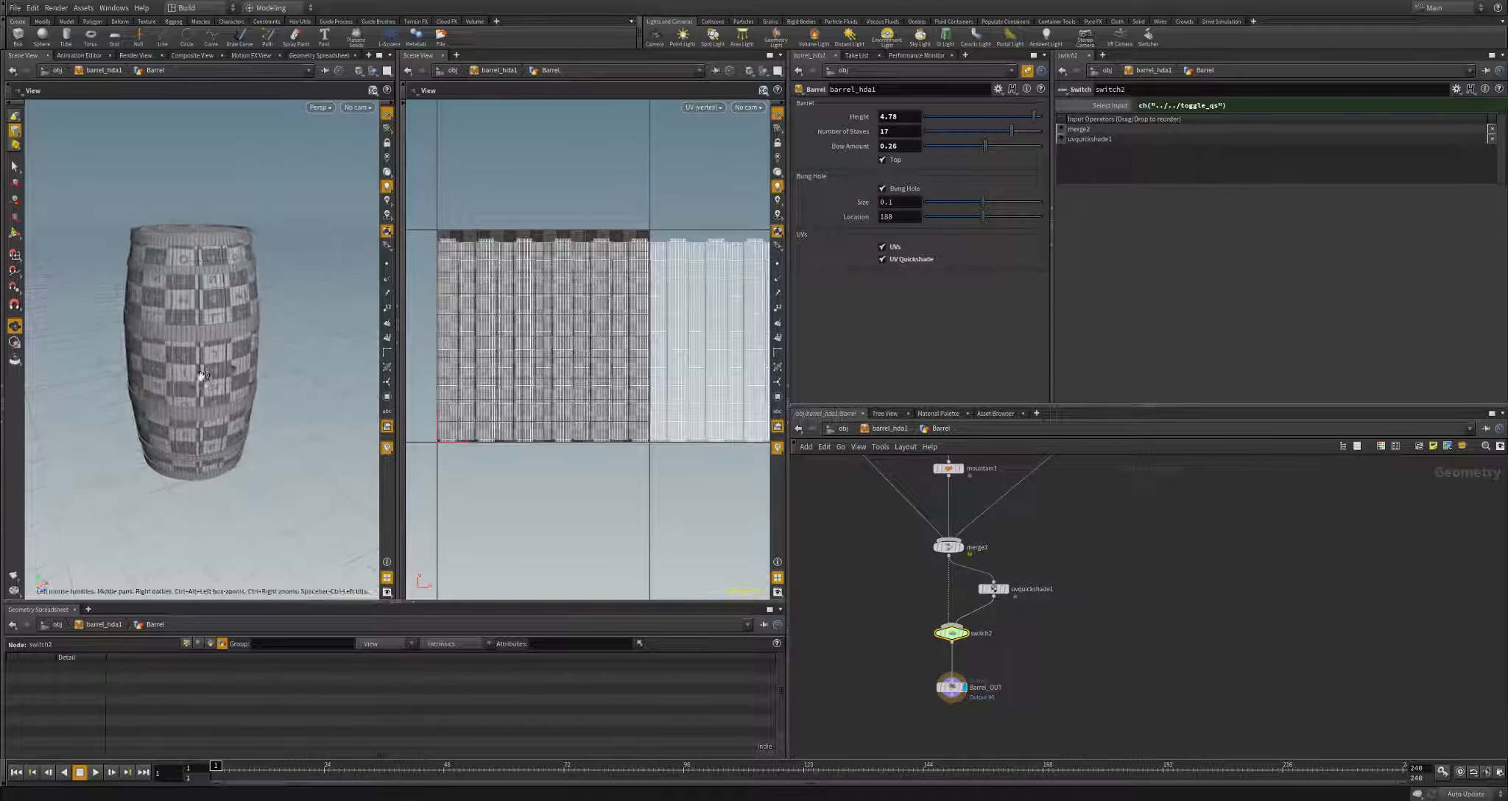
pyautogui.click(882, 249)
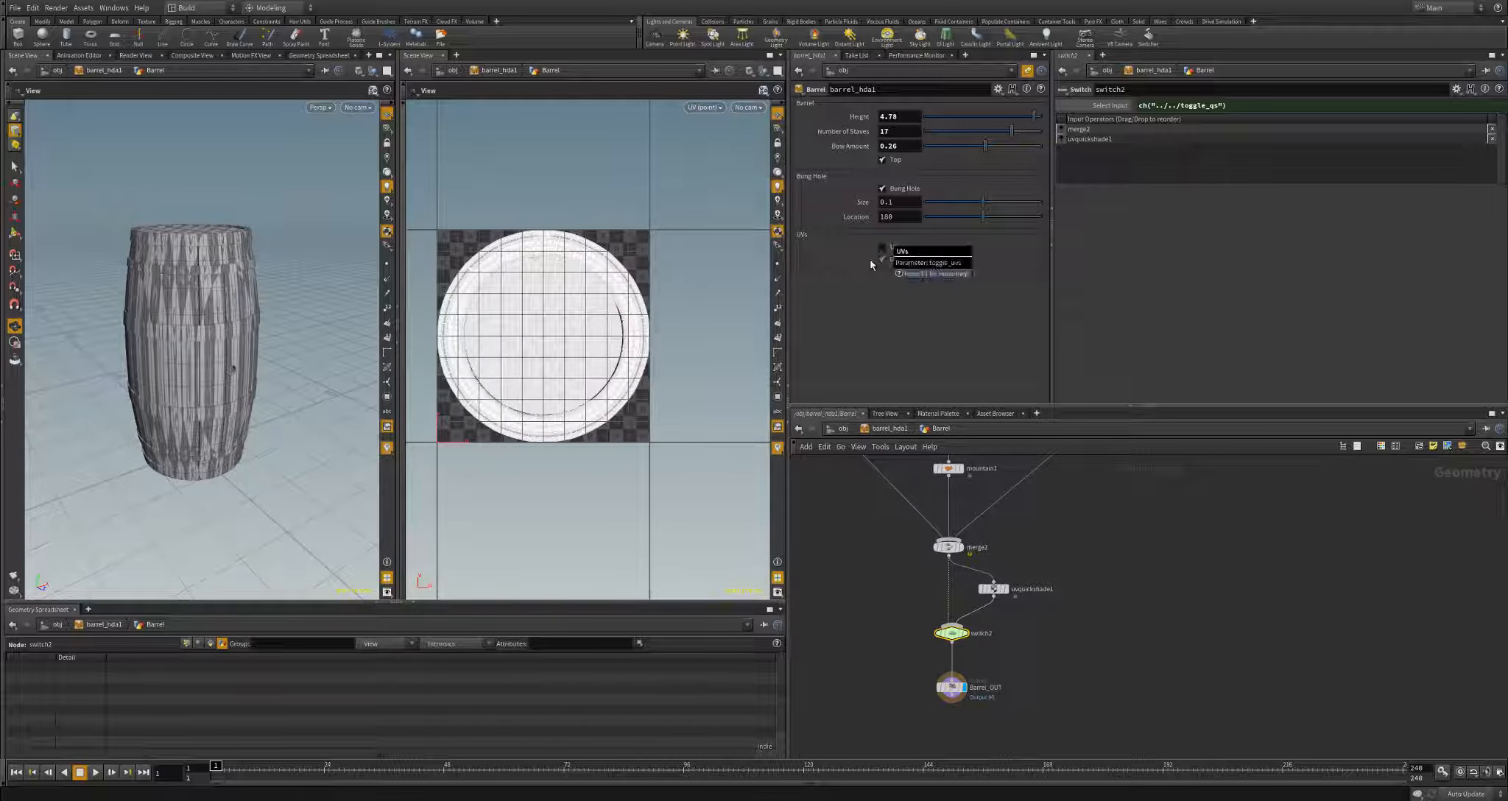
pyautogui.moveTo(293, 336); pyautogui.dragTo(109, 391)
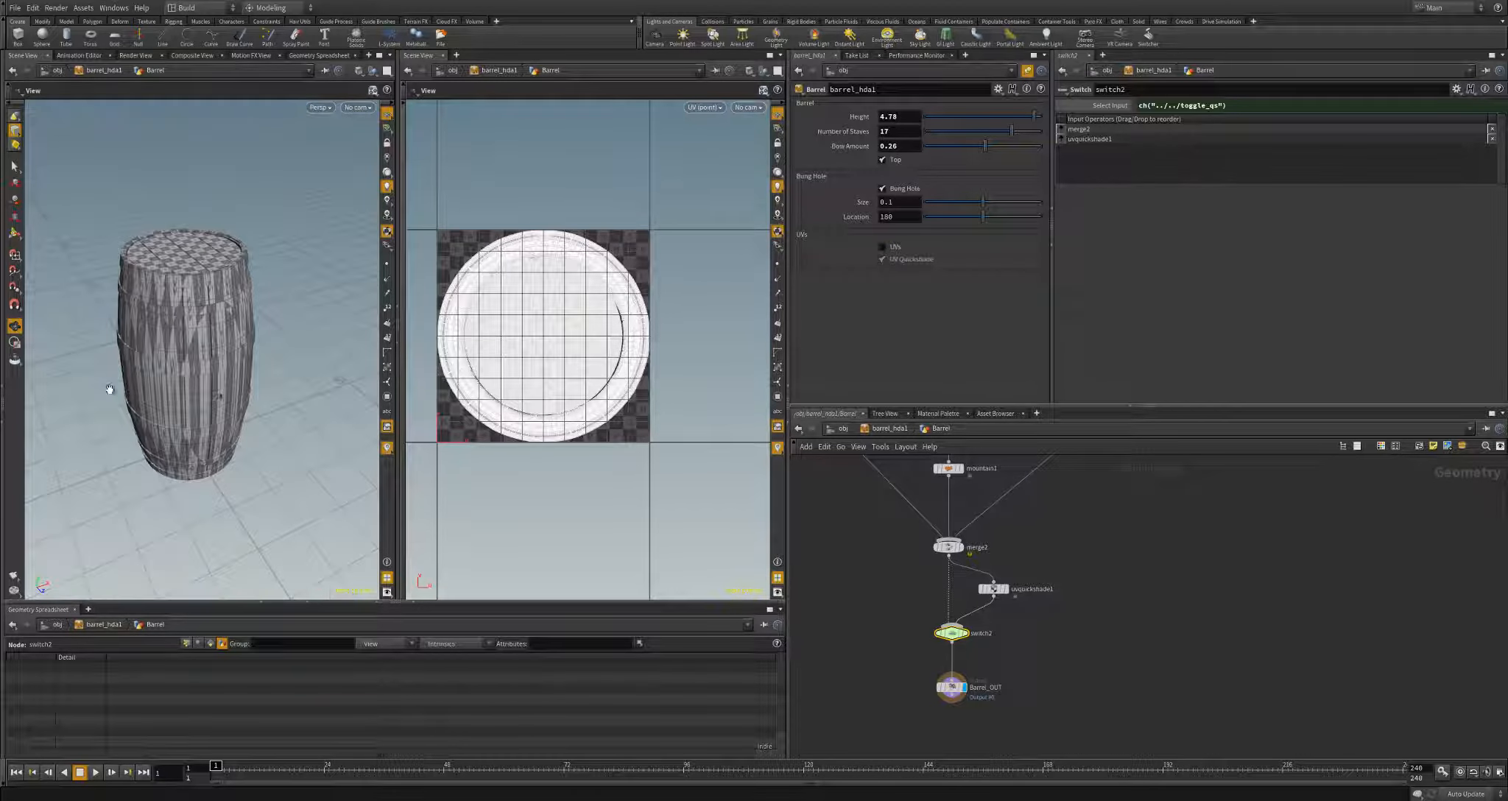
pyautogui.moveTo(213, 330); pyautogui.dragTo(294, 287)
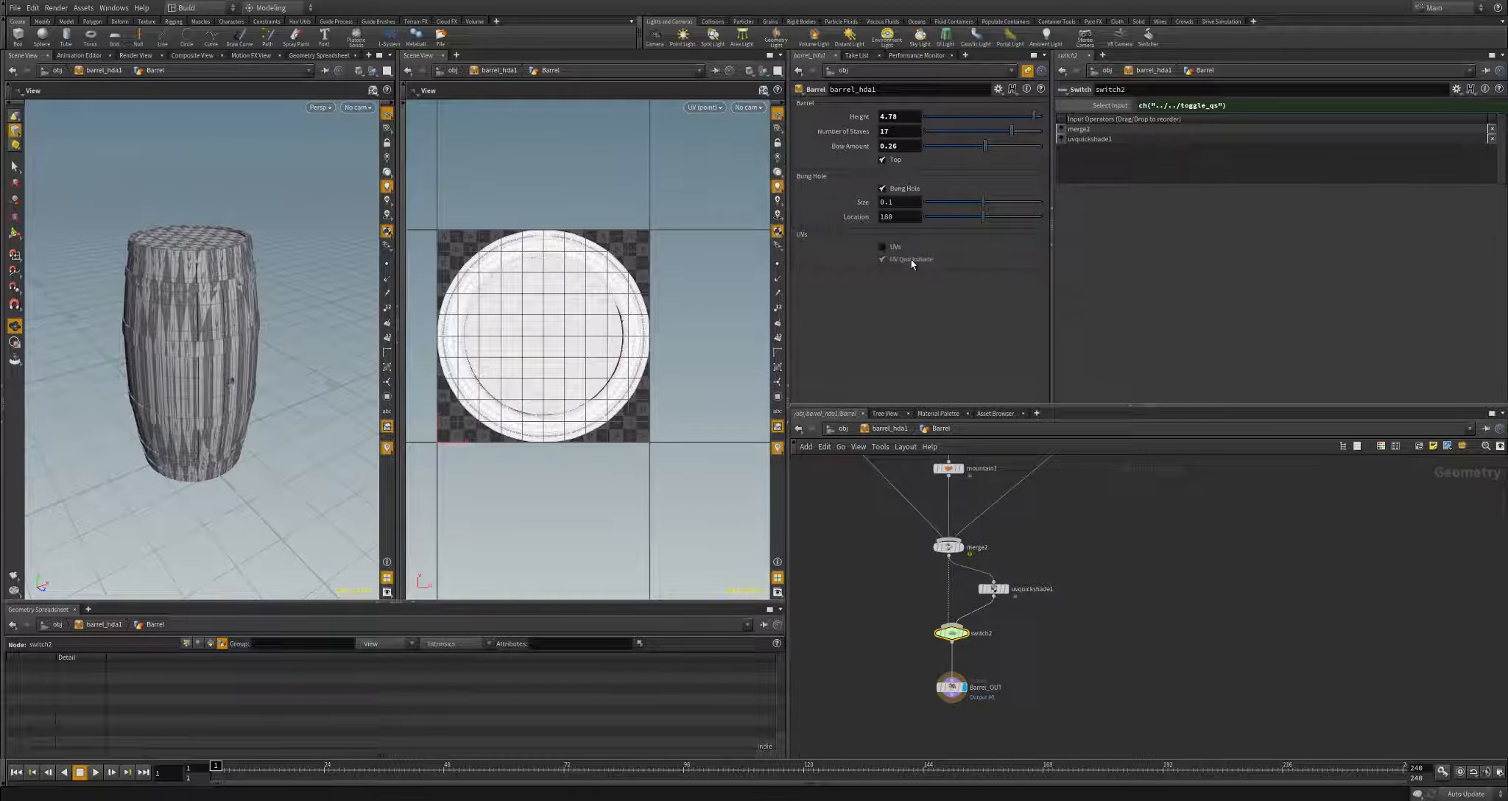
# - Compare the UVs and UV Quickshade toggle combinations on the barrel, finishing with UVs on and UV Quickshade off
pyautogui.click(883, 247)
pyautogui.click(883, 259)
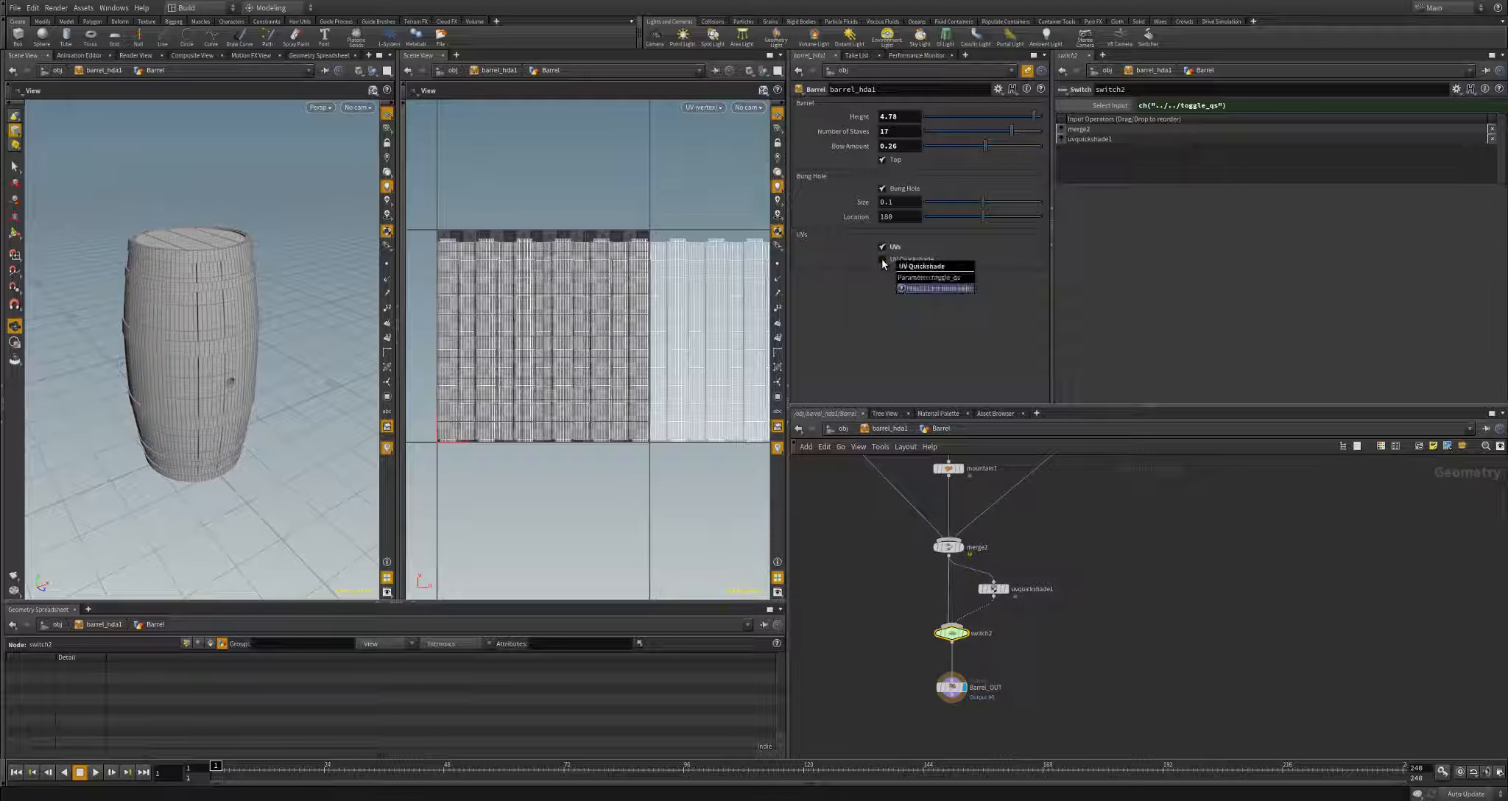
pyautogui.click(883, 247)
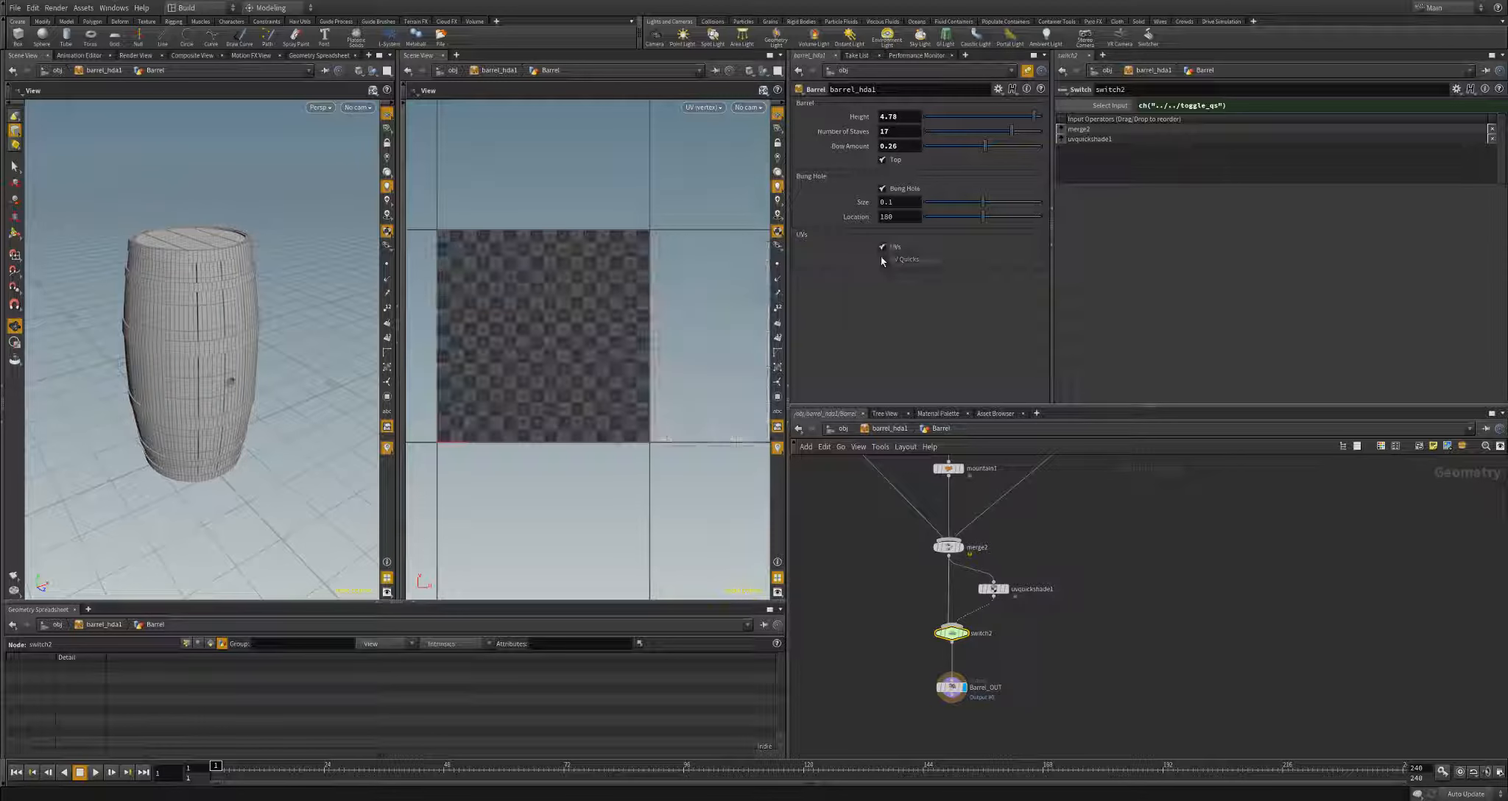
pyautogui.click(883, 248)
pyautogui.click(882, 259)
pyautogui.click(883, 259)
pyautogui.click(883, 259)
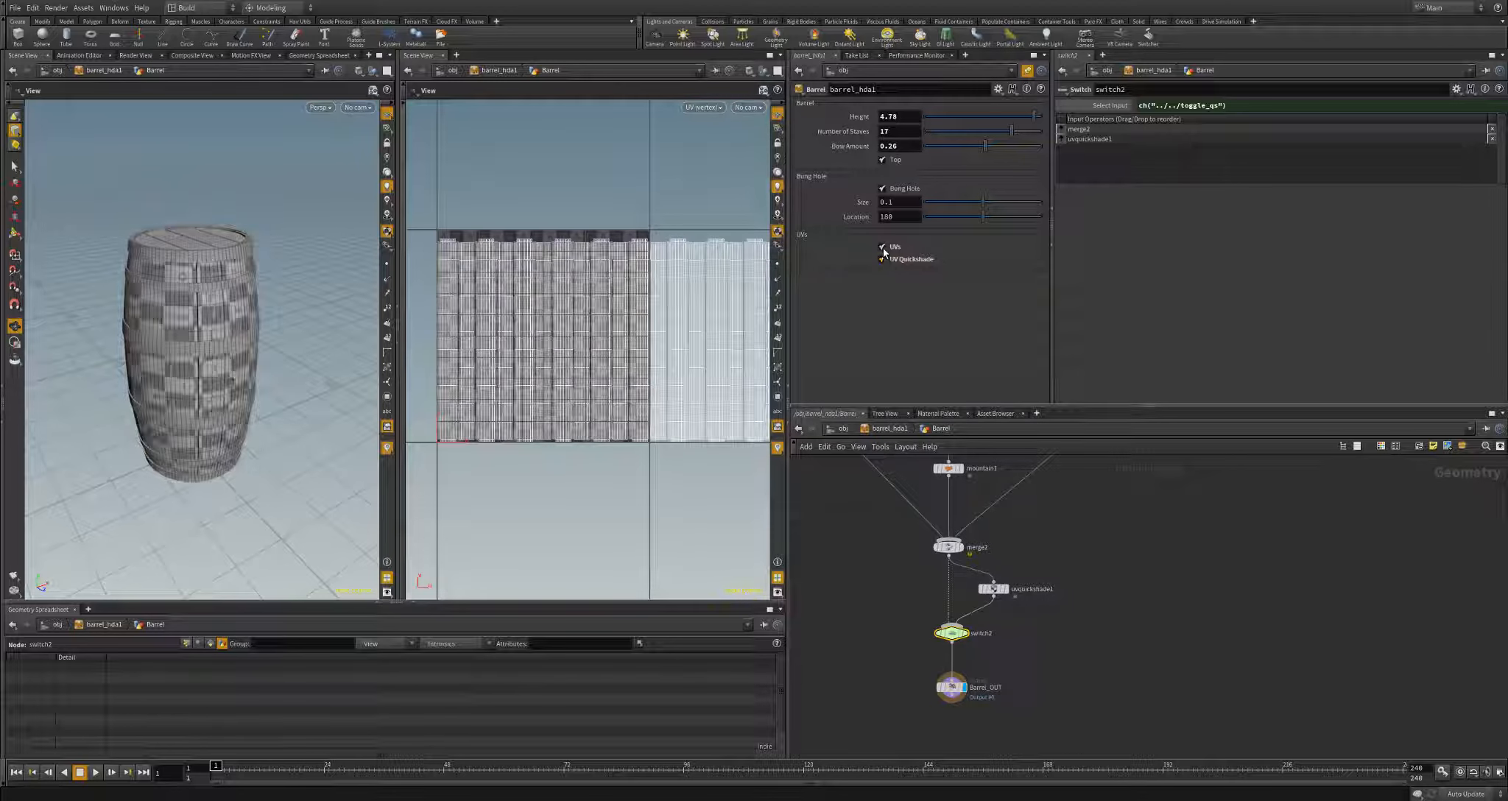
pyautogui.click(883, 248)
pyautogui.moveTo(243, 368)
pyautogui.mouseDown()
pyautogui.moveTo(265, 381)
pyautogui.moveTo(254, 386)
pyautogui.mouseUp()
pyautogui.click(883, 247)
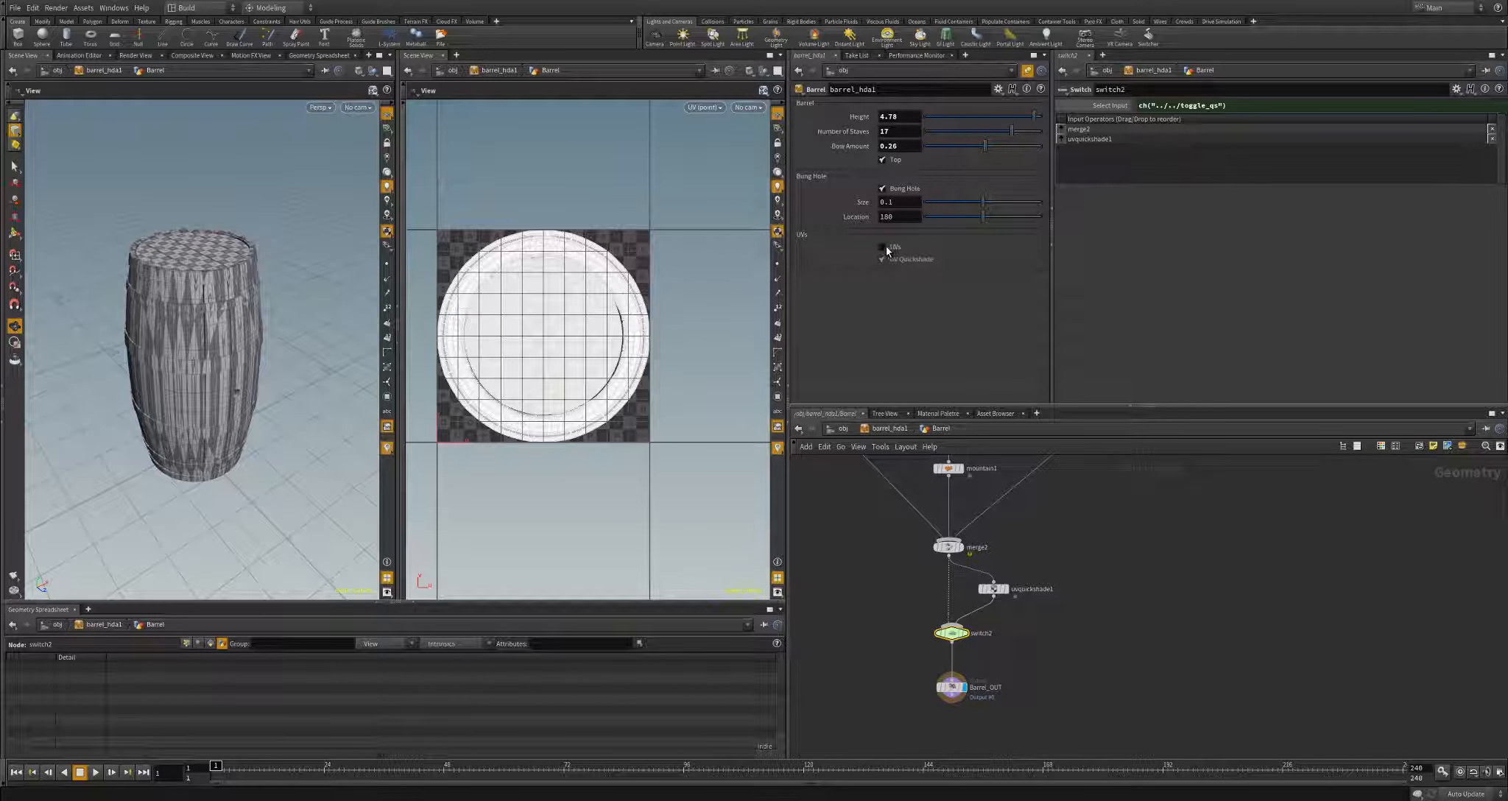
pyautogui.click(881, 260)
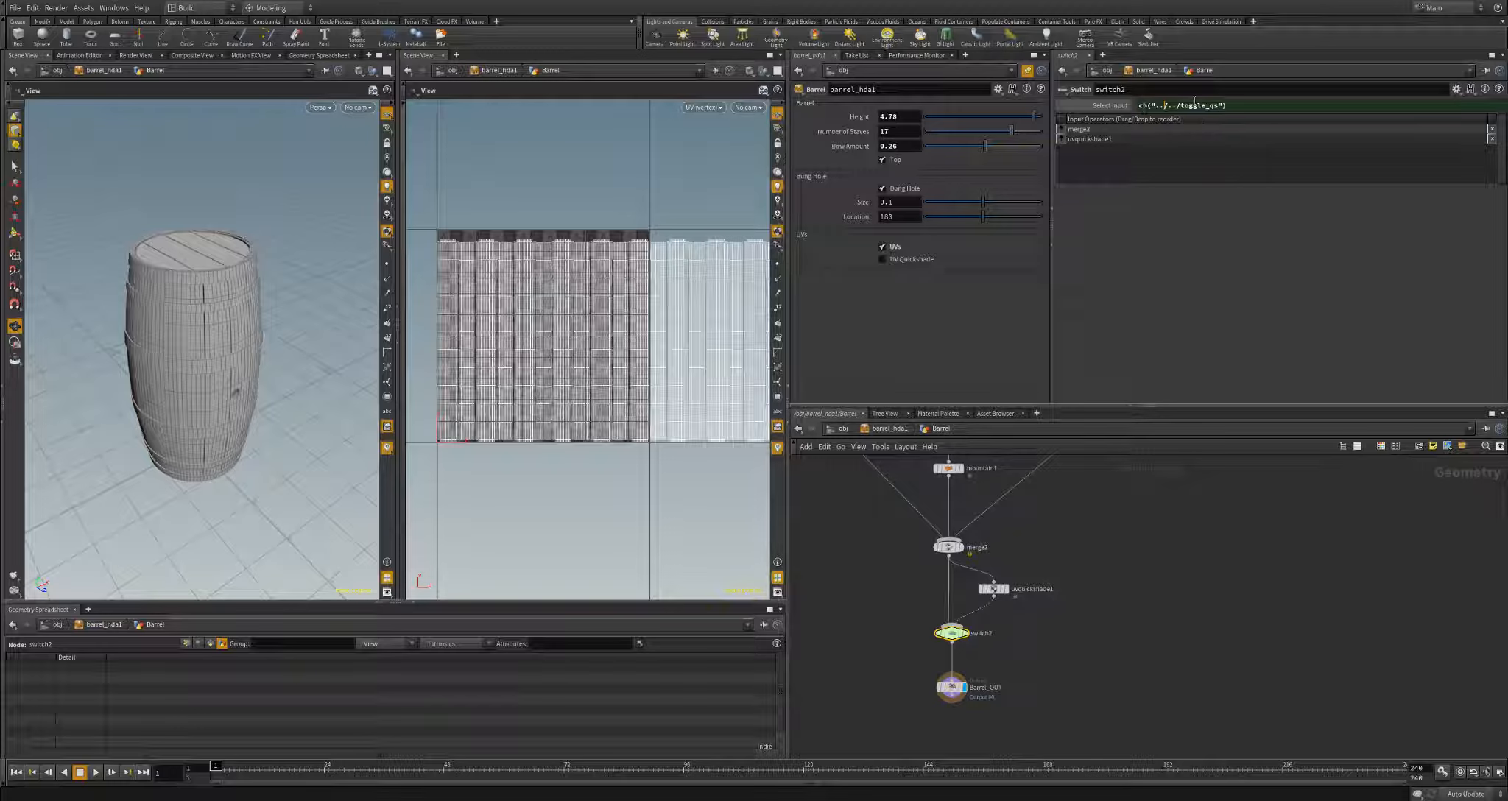
# - Replace switch2's Select Input expression with an if statement testing ch("../../toggle_uvs") == 1
pyautogui.click(1239, 109)
pyautogui.press('BackSpace')
pyautogui.write('if(')
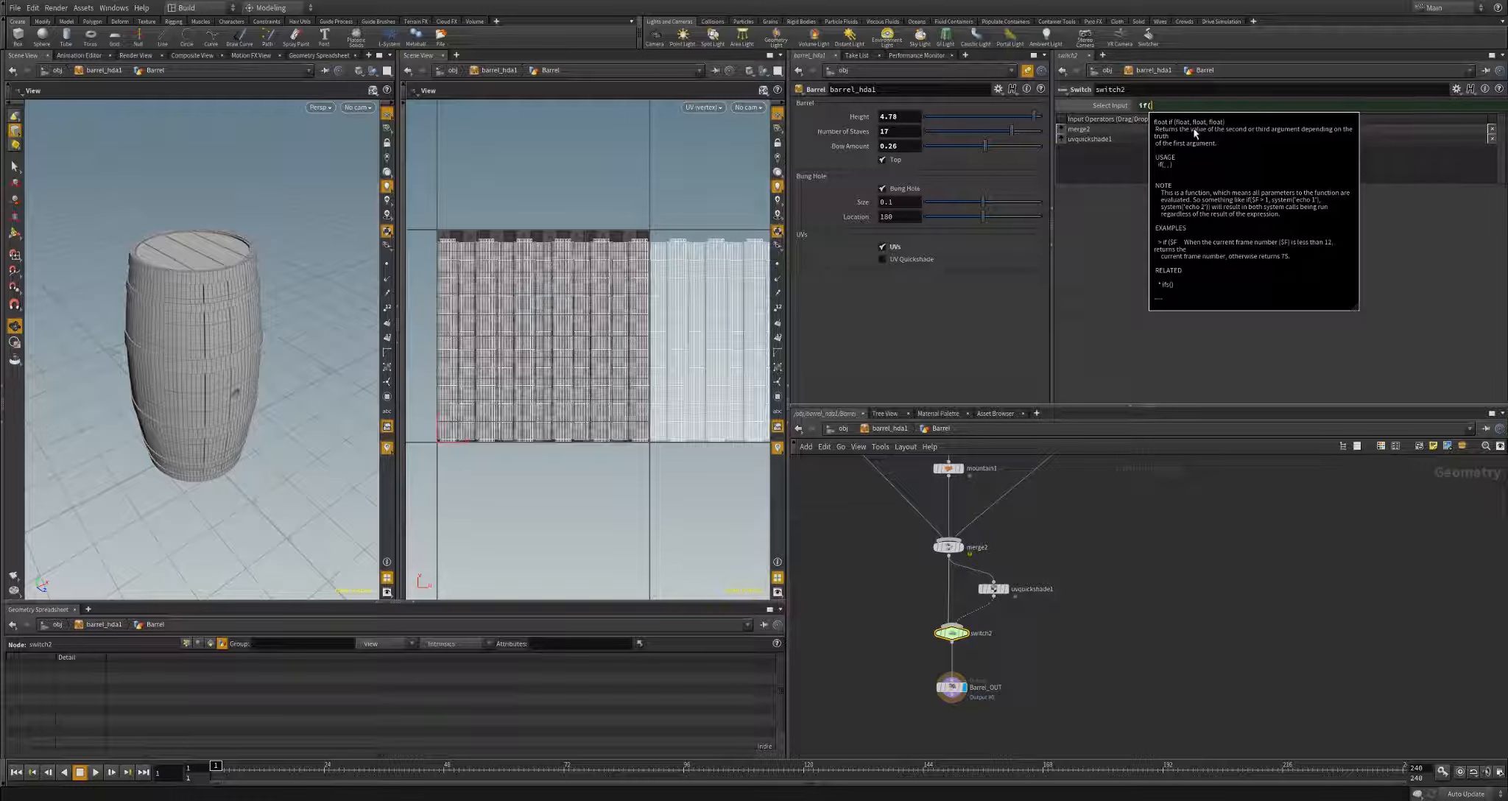
pyautogui.rightClick(894, 251)
pyautogui.click(912, 300)
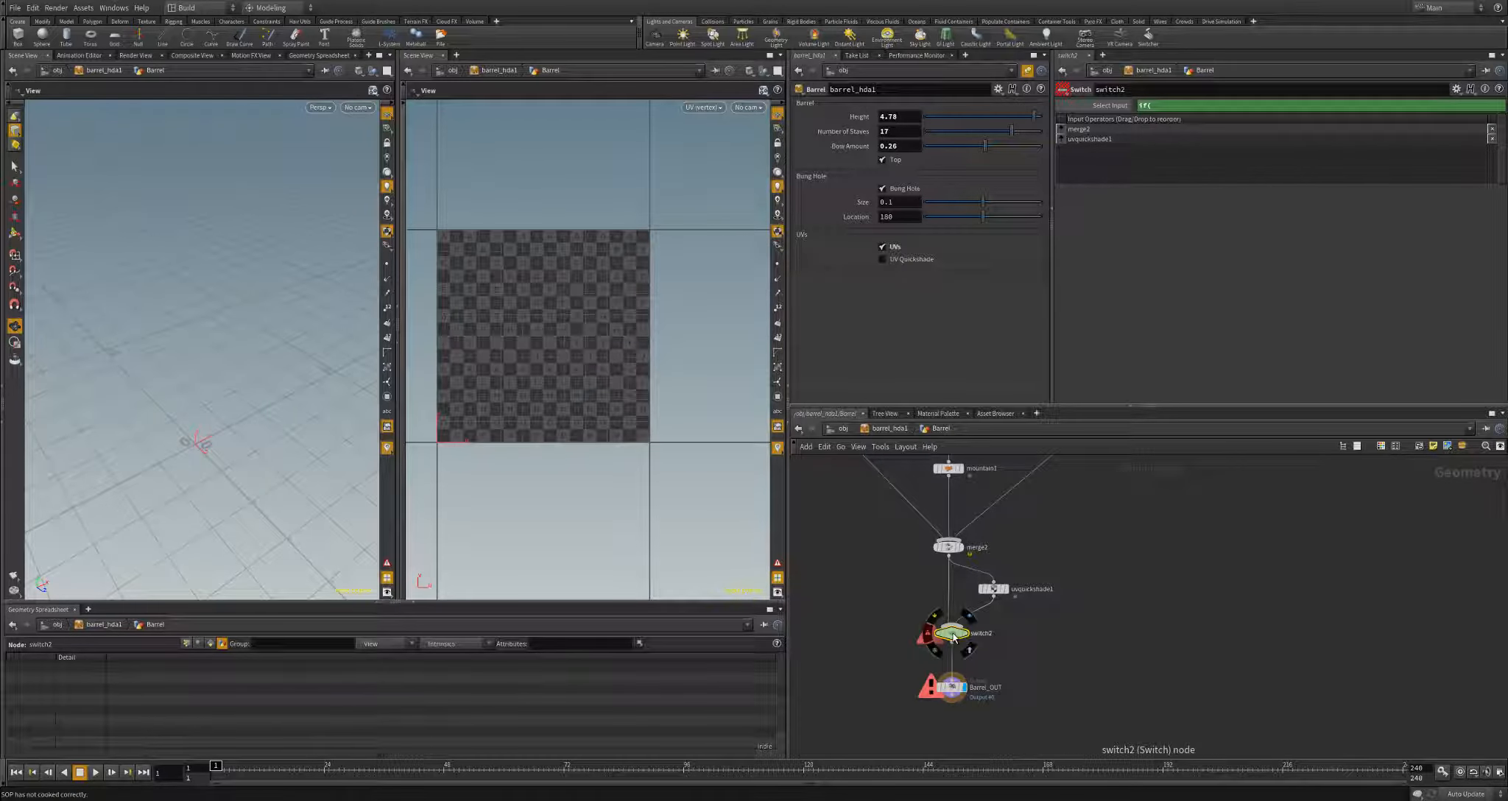
pyautogui.rightClick(1153, 105)
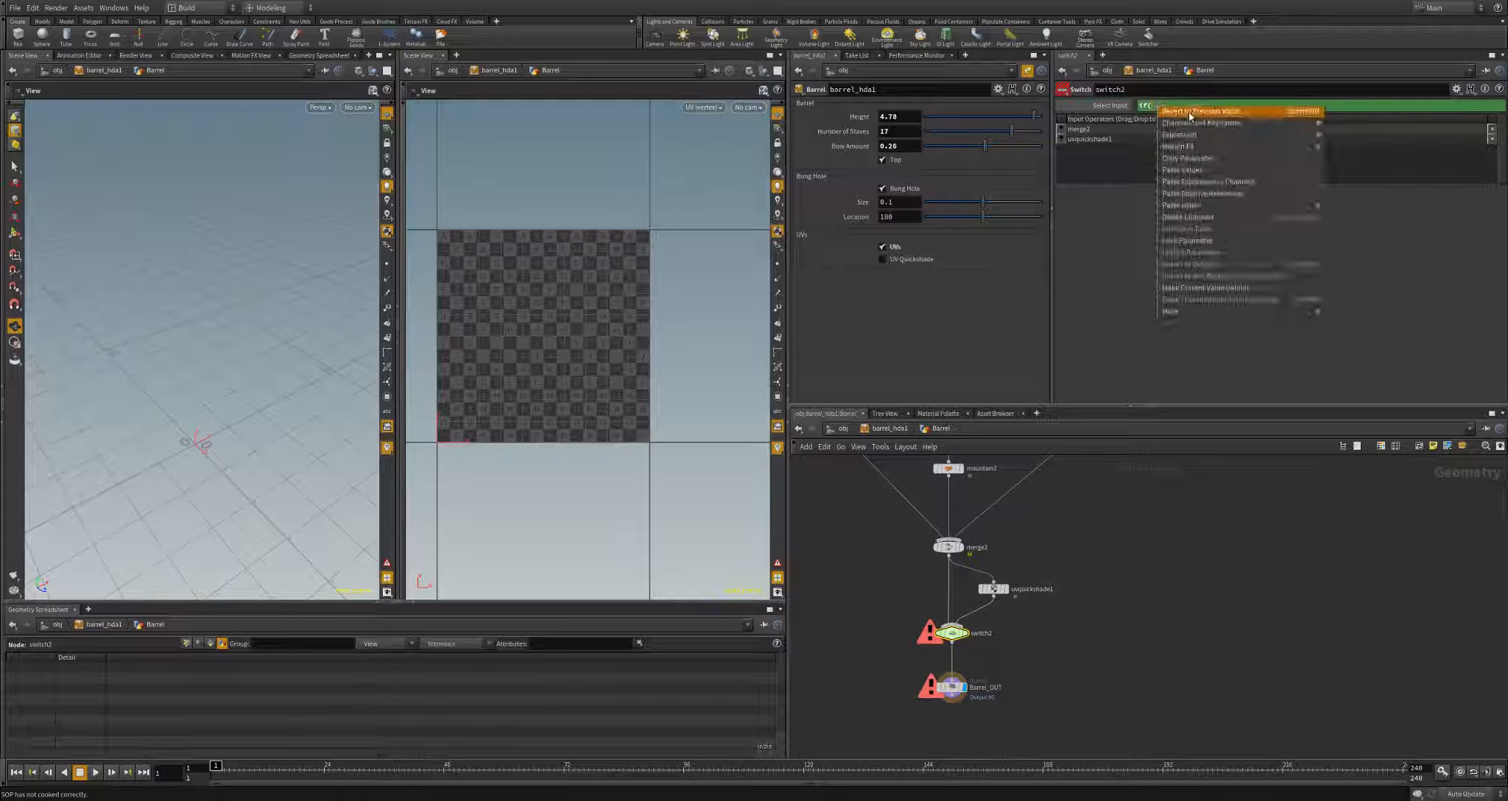
pyautogui.click(1215, 190)
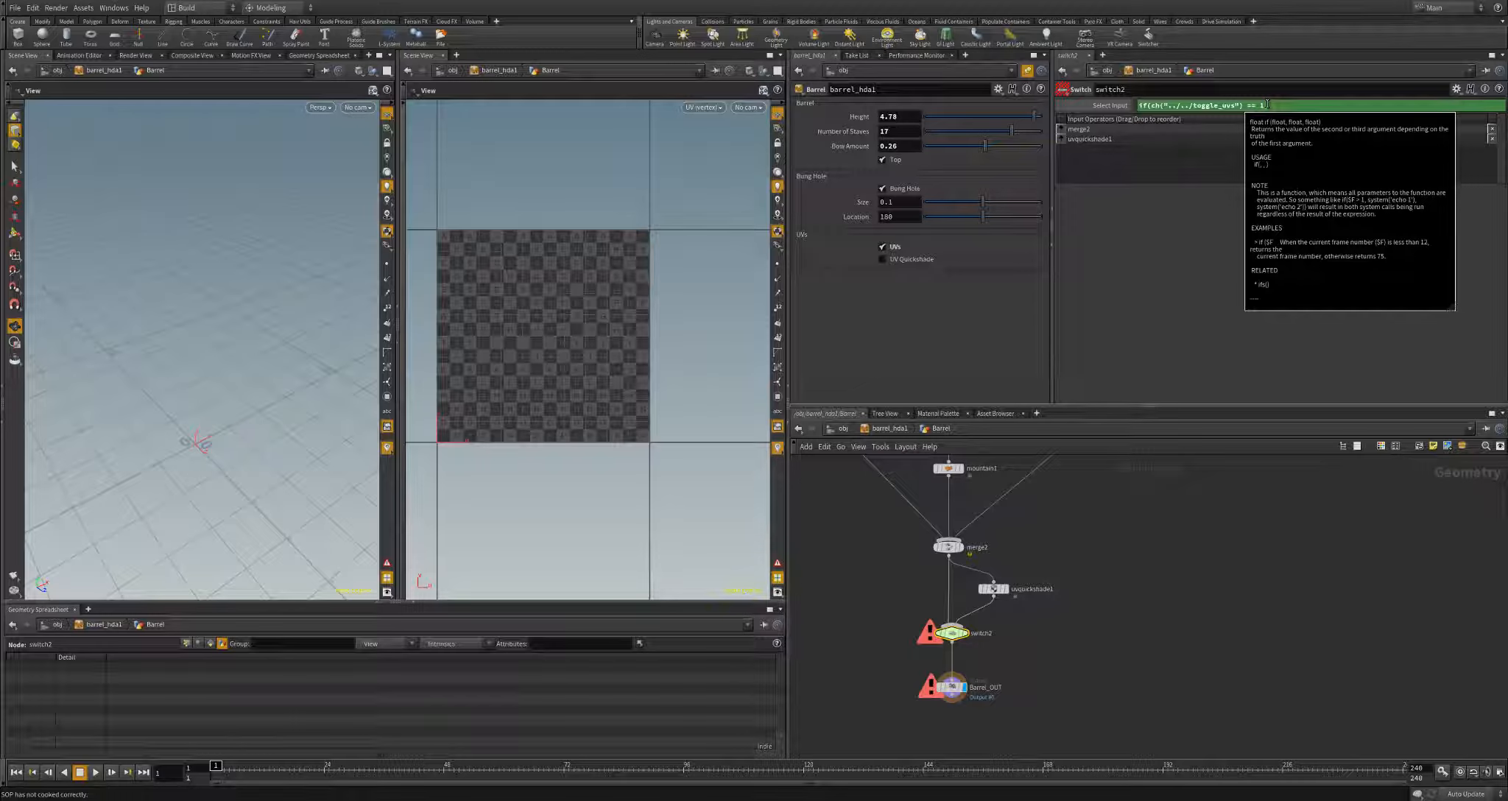
# - Complete switch2's if expression with a relative reference ch("../../toggle_qs") as the true result and 0 as the false result
pyautogui.write(',')
pyautogui.rightClick(894, 264)
pyautogui.click(957, 313)
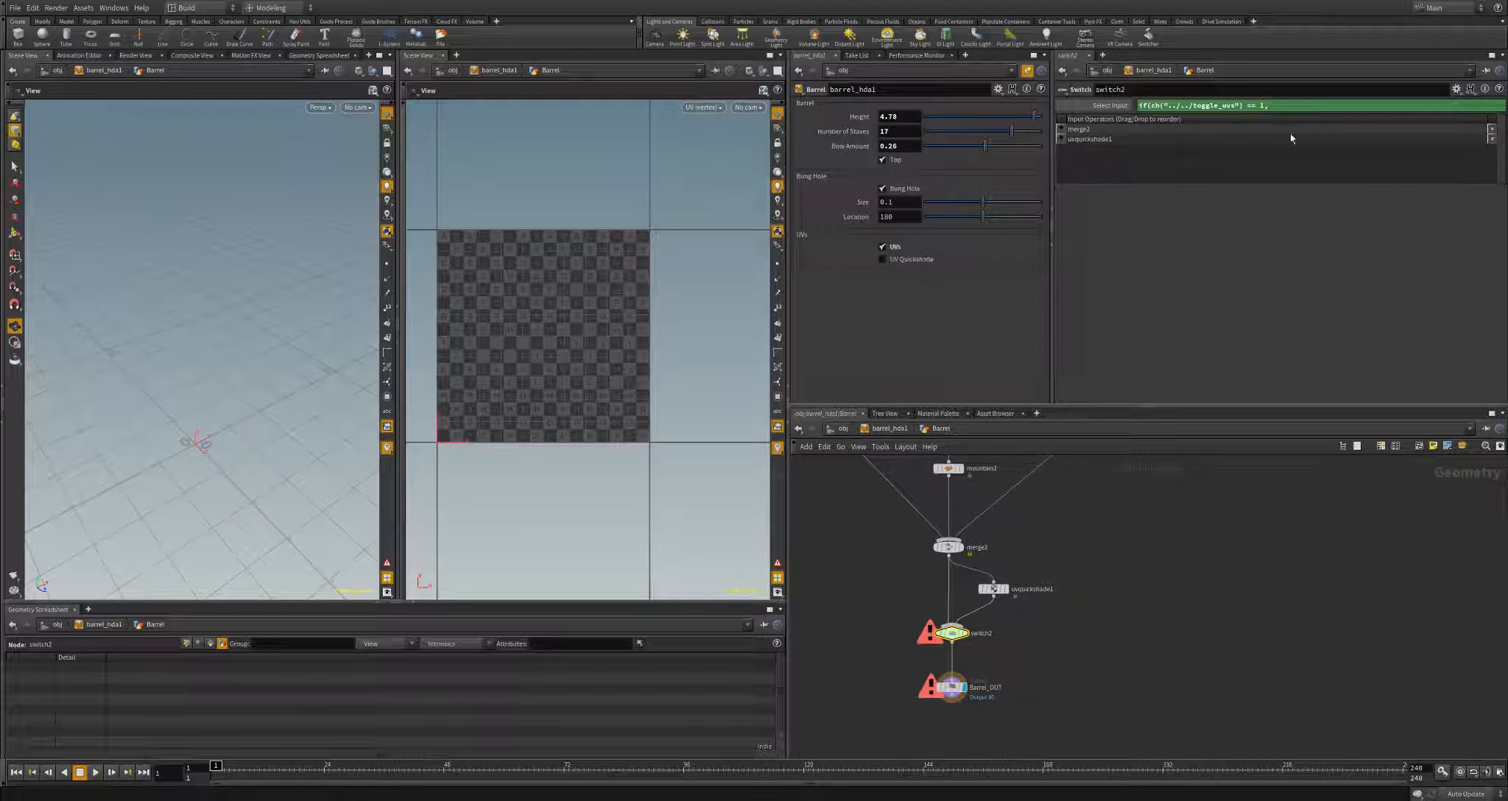
pyautogui.rightClick(1284, 107)
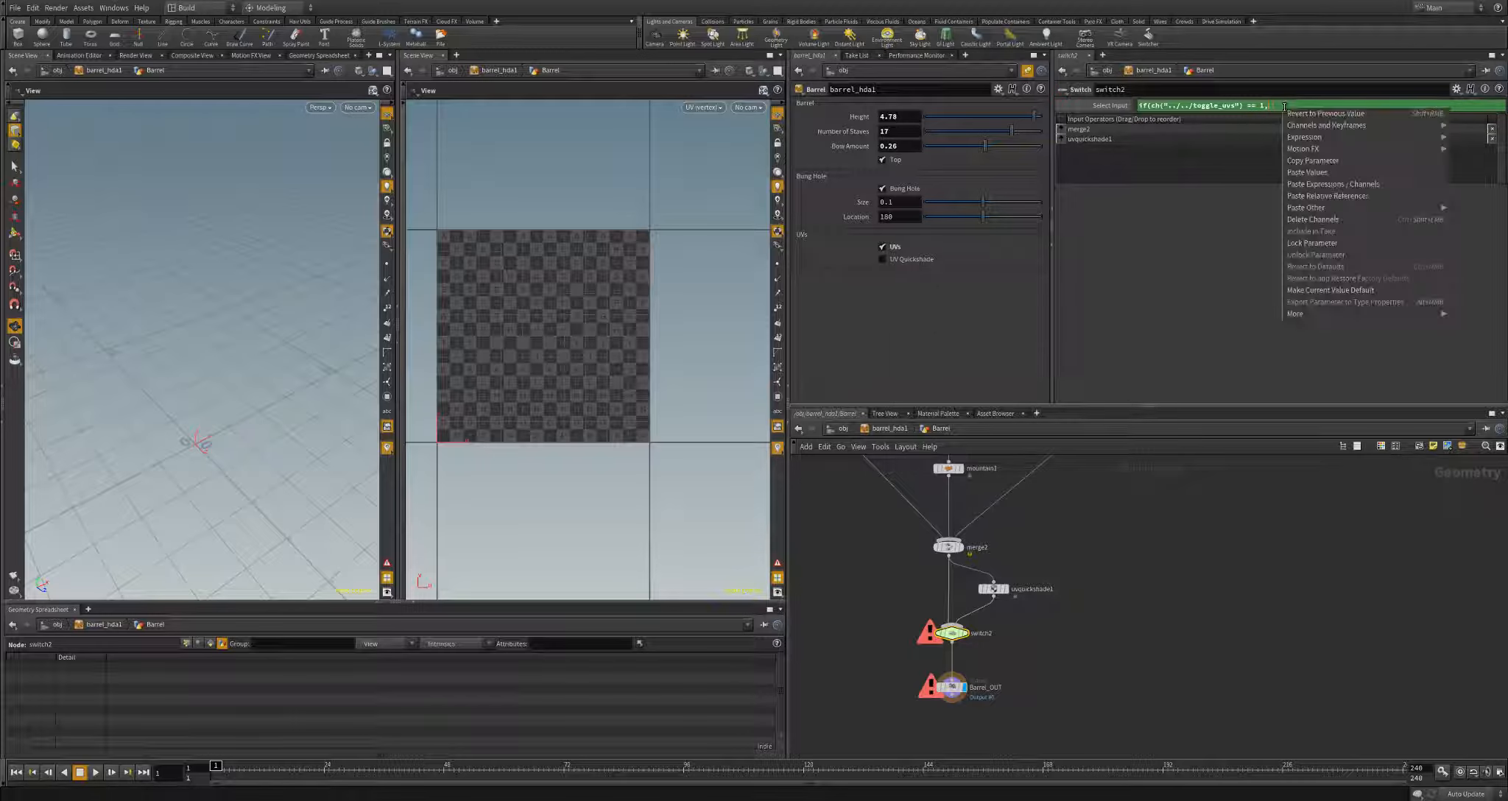
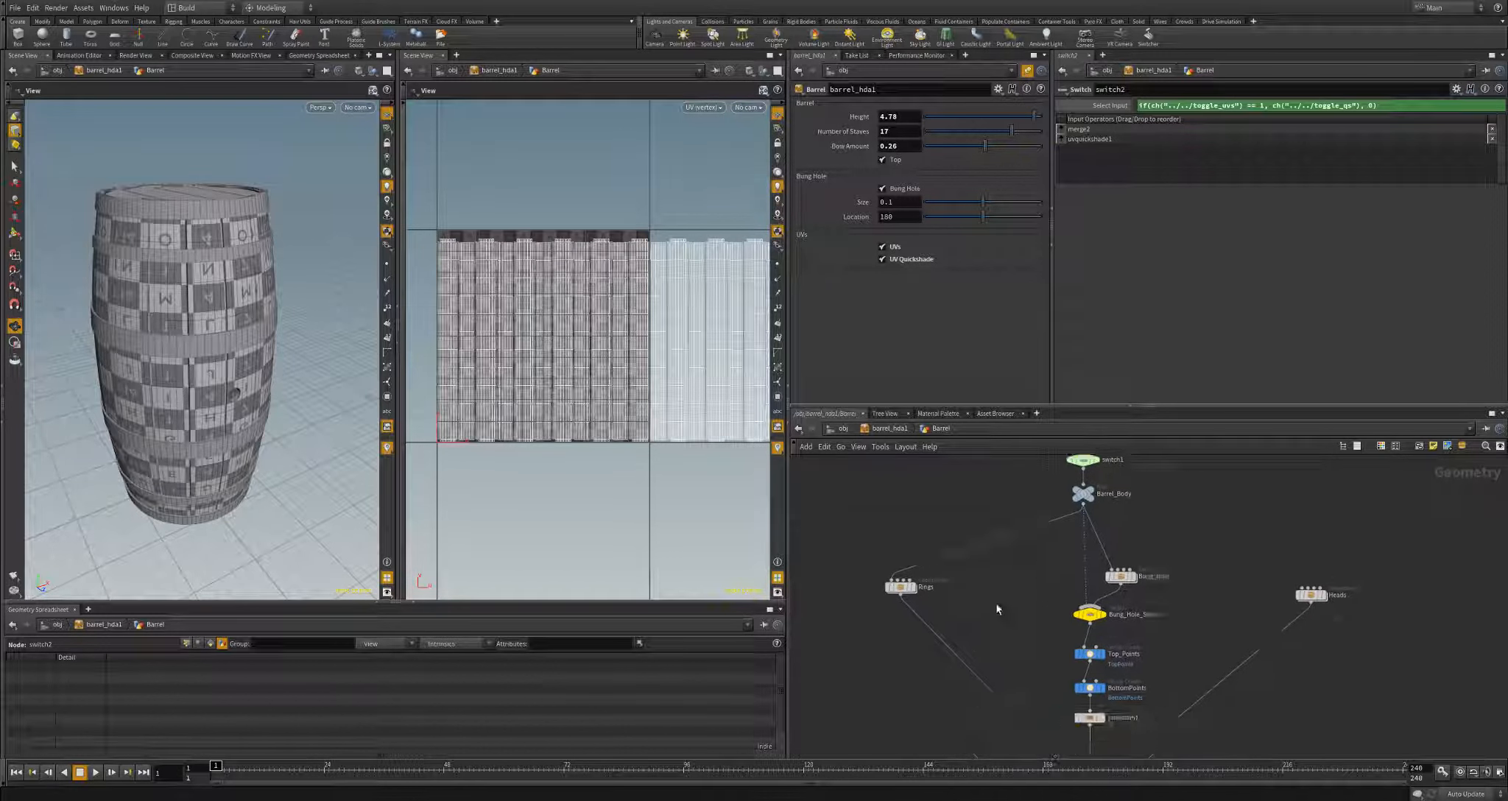
# - Display the Rings subnetwork with UV Quickshade turned off and open its contents
pyautogui.scroll(3, 994, 603)
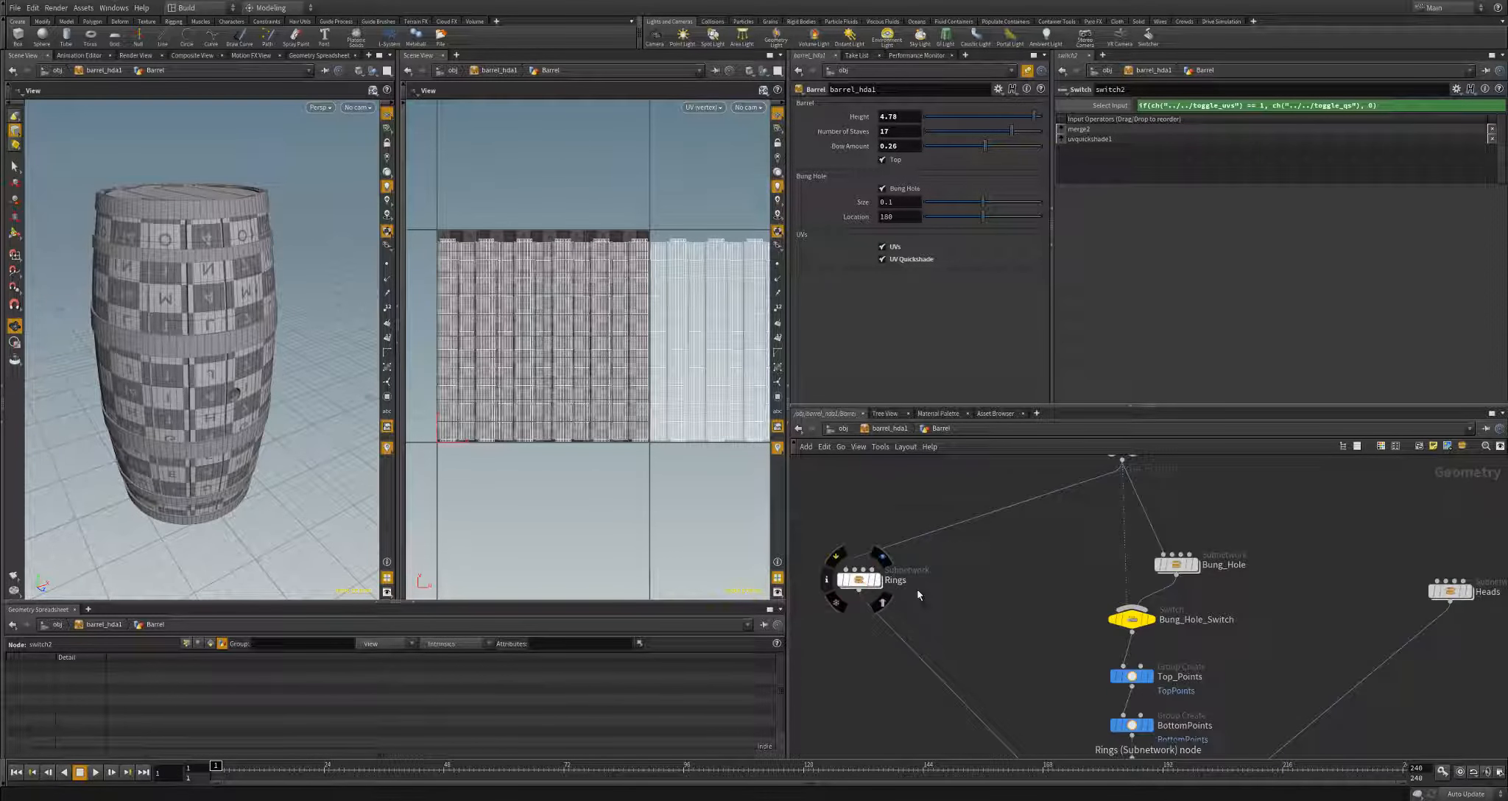
pyautogui.click(878, 579)
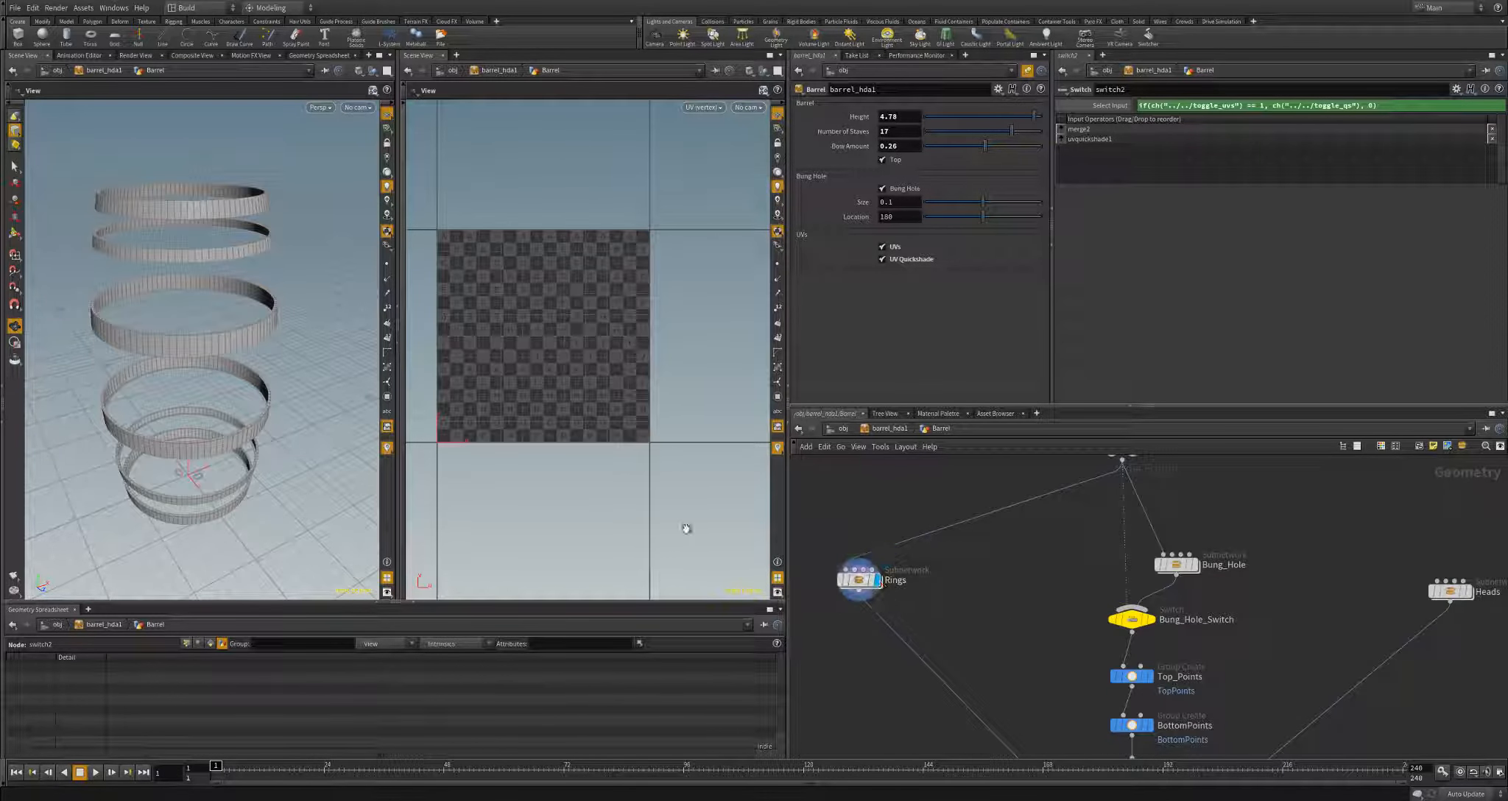
pyautogui.scroll(-2, 596, 349)
pyautogui.scroll(-4, 221, 402)
pyautogui.moveTo(199, 412); pyautogui.dragTo(246, 389)
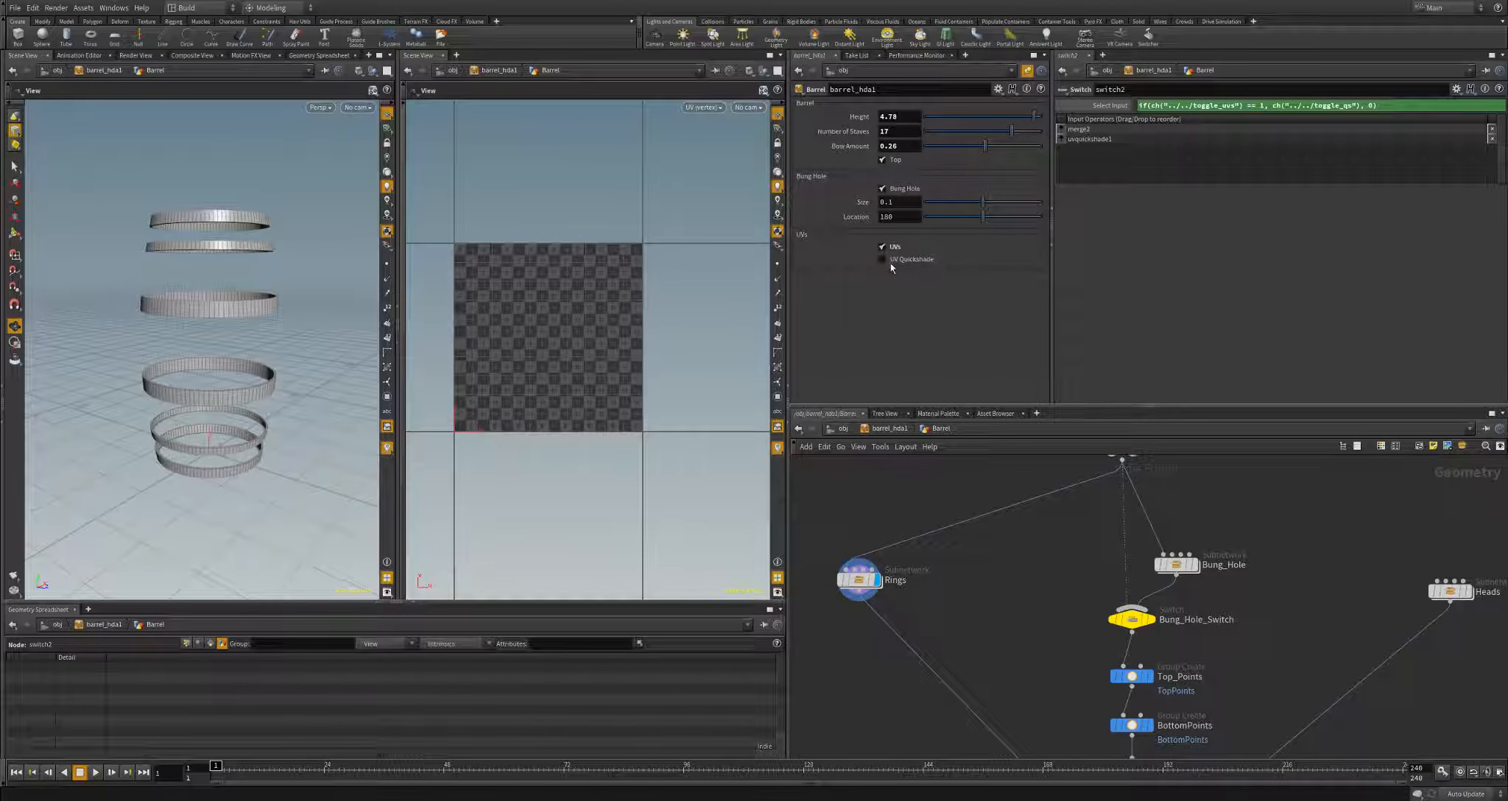
pyautogui.doubleClick(859, 579)
pyautogui.moveTo(1044, 657); pyautogui.dragTo(1024, 625, button='middle')
pyautogui.scroll(5, 1000, 614)
# - Move the Barrel_Body input, ray1 and polyextrude1 nodes together beneath merge1
pyautogui.moveTo(1048, 491); pyautogui.dragTo(1250, 663)
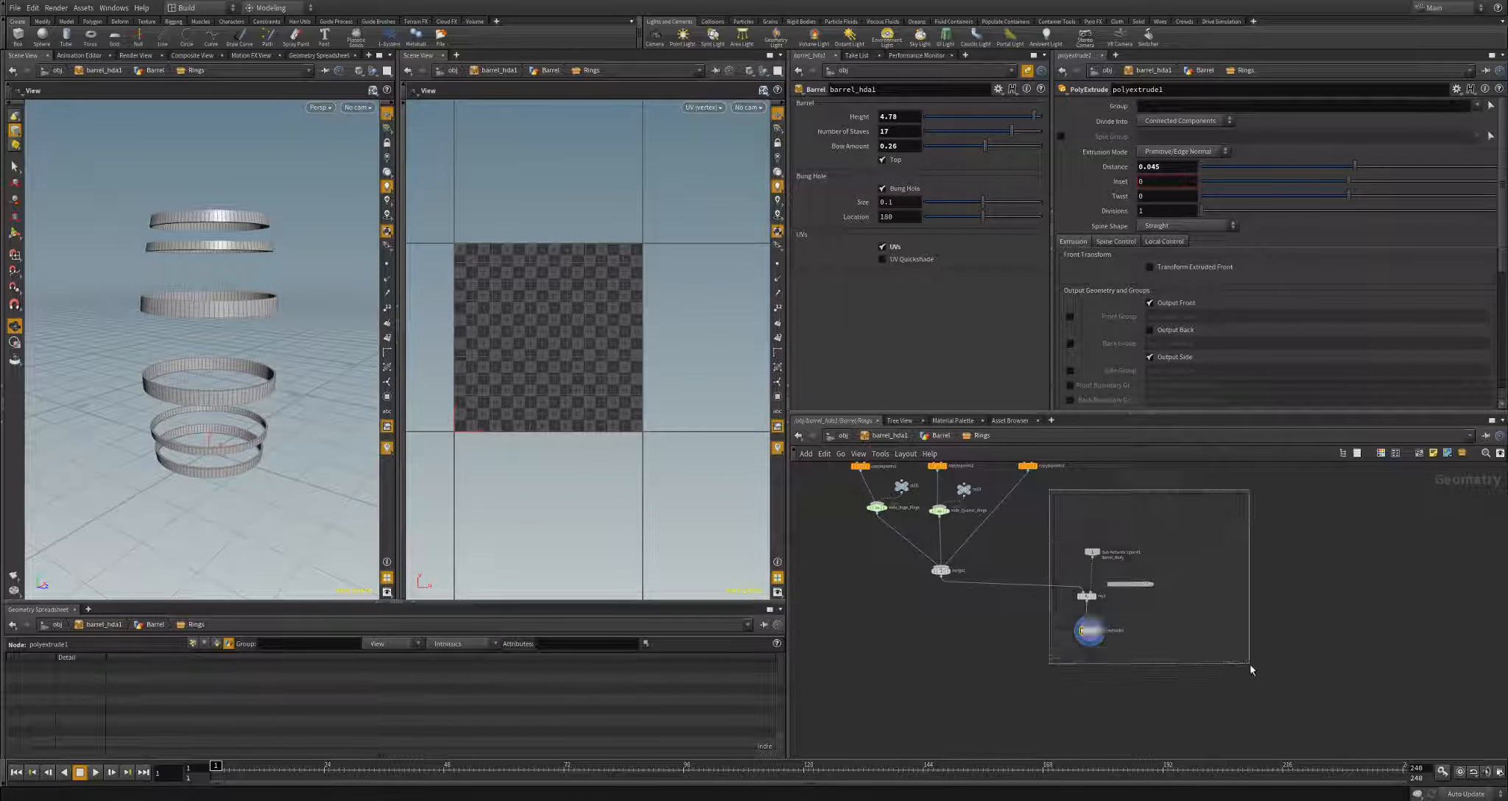
pyautogui.moveTo(1118, 622); pyautogui.dragTo(1227, 605, button='middle')
pyautogui.moveTo(1194, 582); pyautogui.dragTo(890, 591)
pyautogui.click(1049, 597)
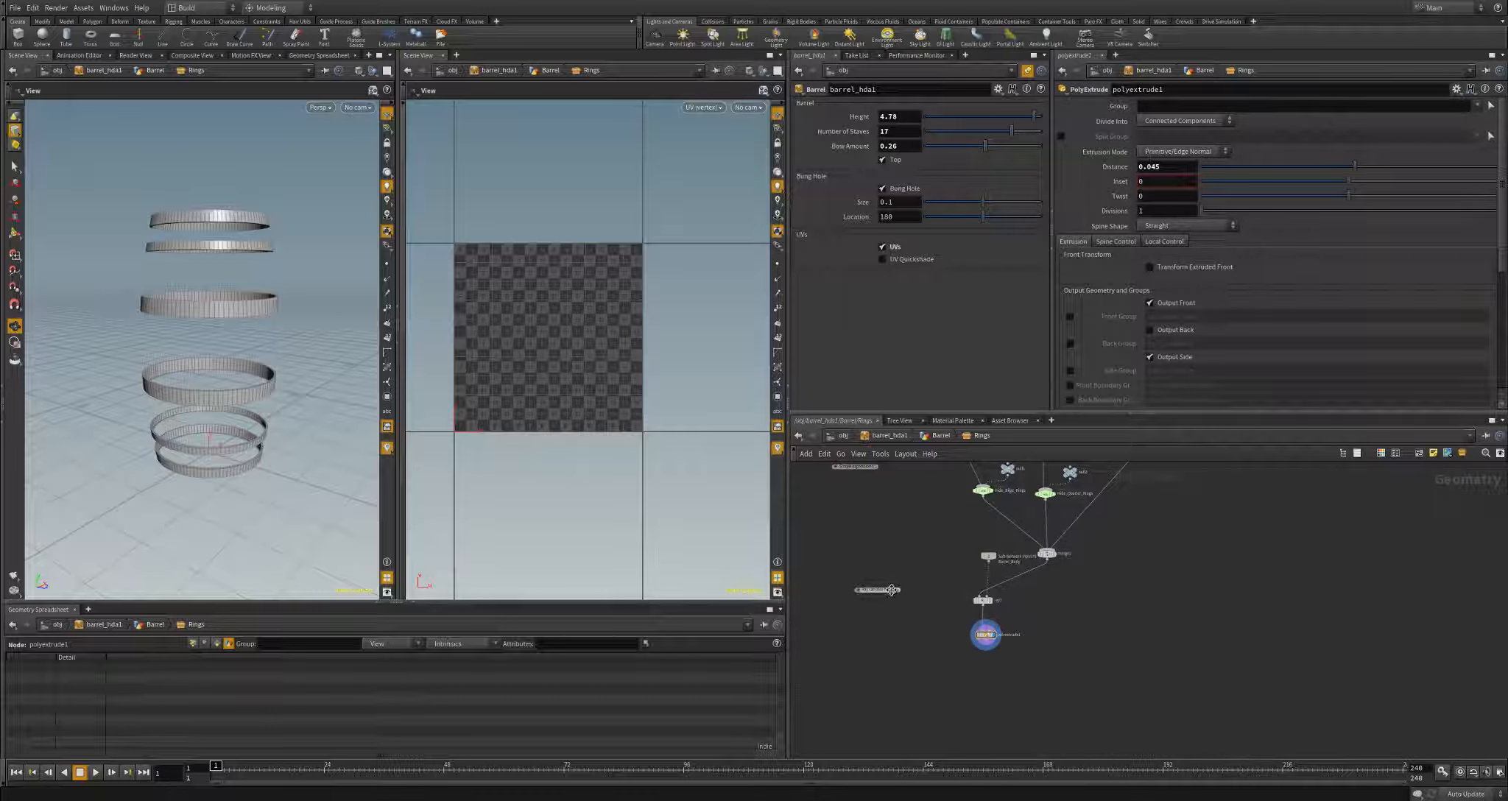
# - Place the Barrel_Body input beside ray1 and lower polyextrude1 to leave a gap beneath ray1
pyautogui.moveTo(1049, 617); pyautogui.dragTo(1000, 621, button='middle')
pyautogui.scroll(3, 1000, 622)
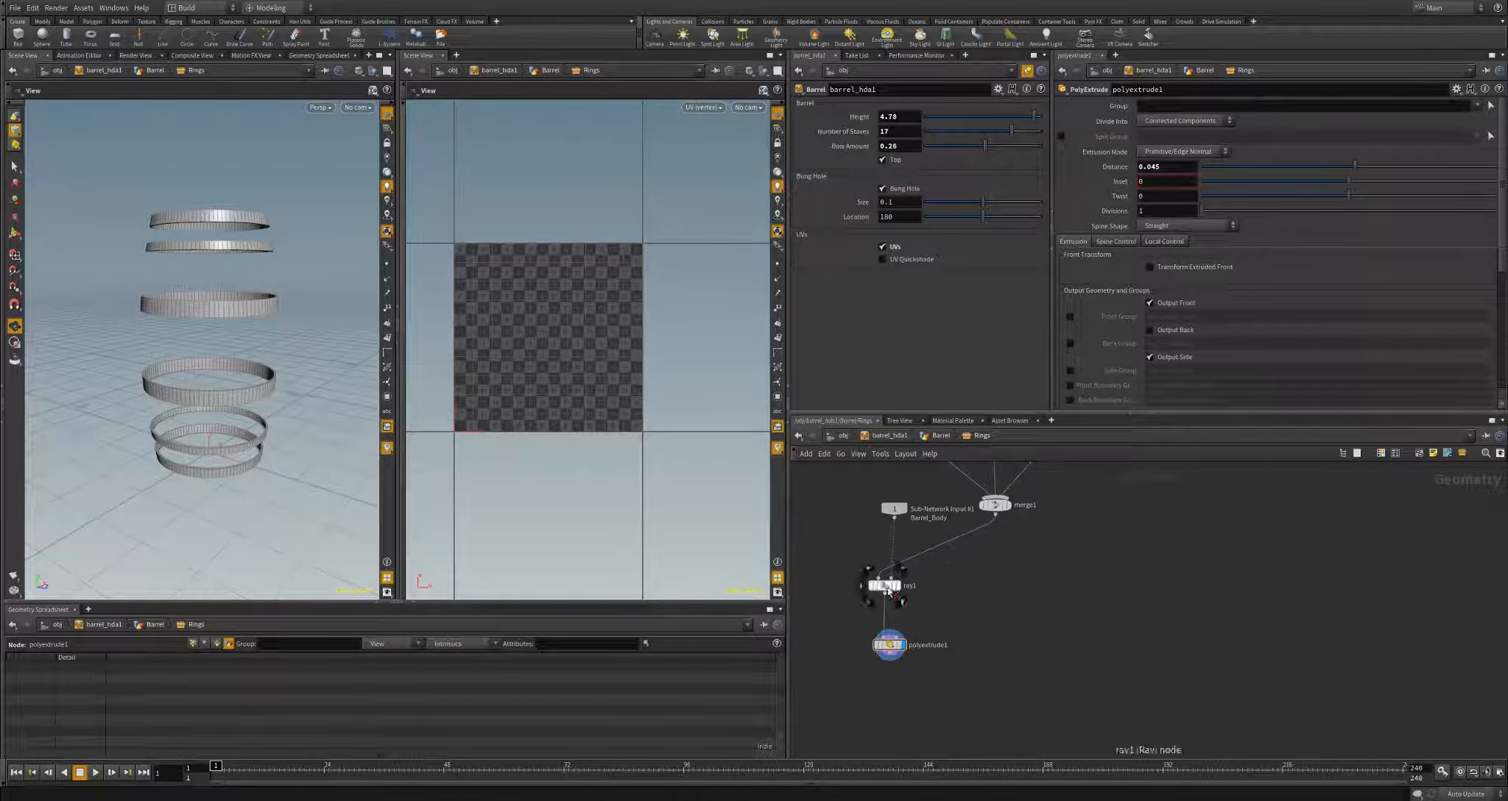
pyautogui.moveTo(888, 590); pyautogui.dragTo(846, 564)
pyautogui.moveTo(896, 513); pyautogui.dragTo(976, 565)
pyautogui.moveTo(900, 648); pyautogui.dragTo(904, 629)
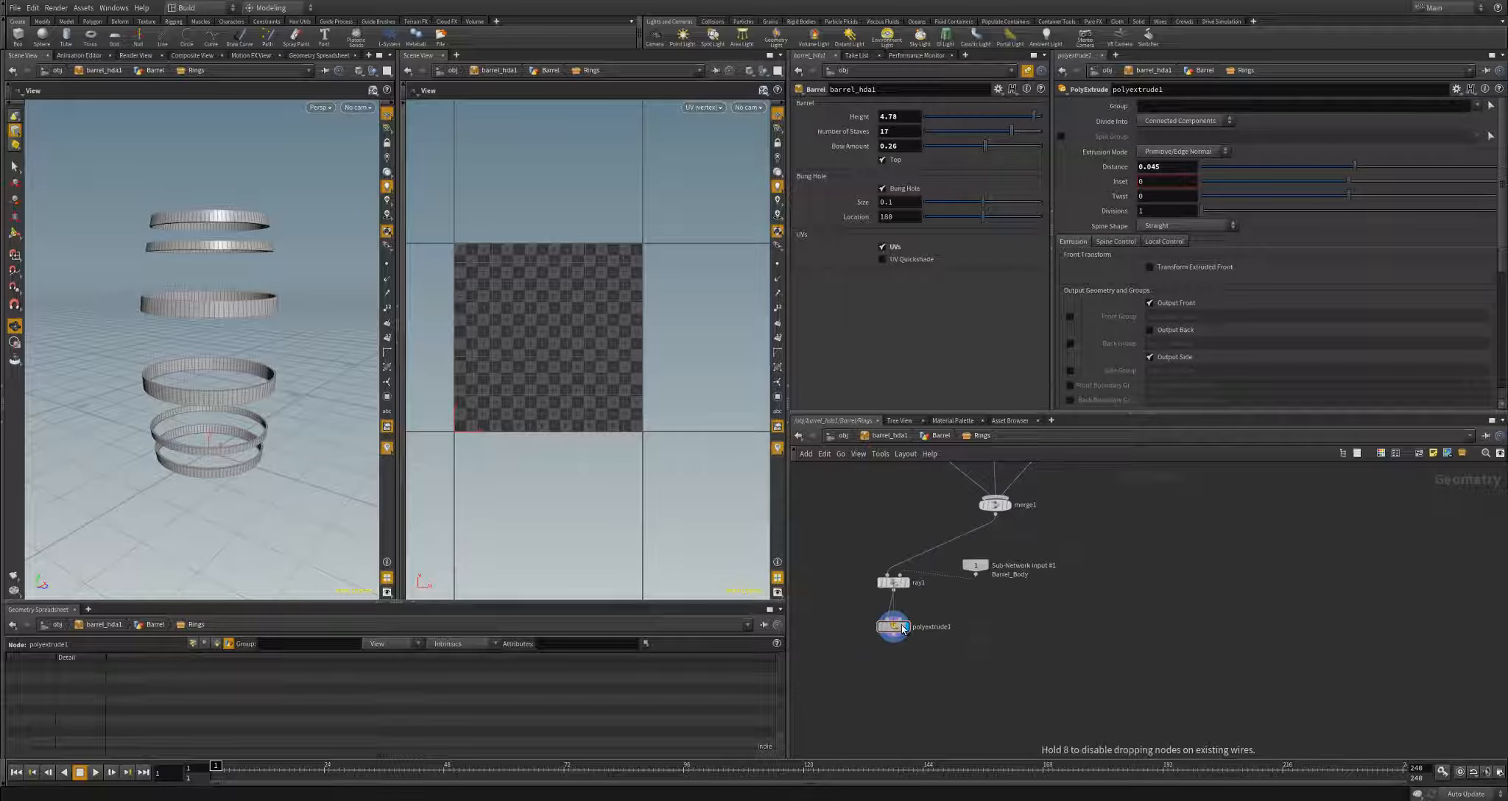
pyautogui.moveTo(992, 658); pyautogui.dragTo(988, 618, button='middle')
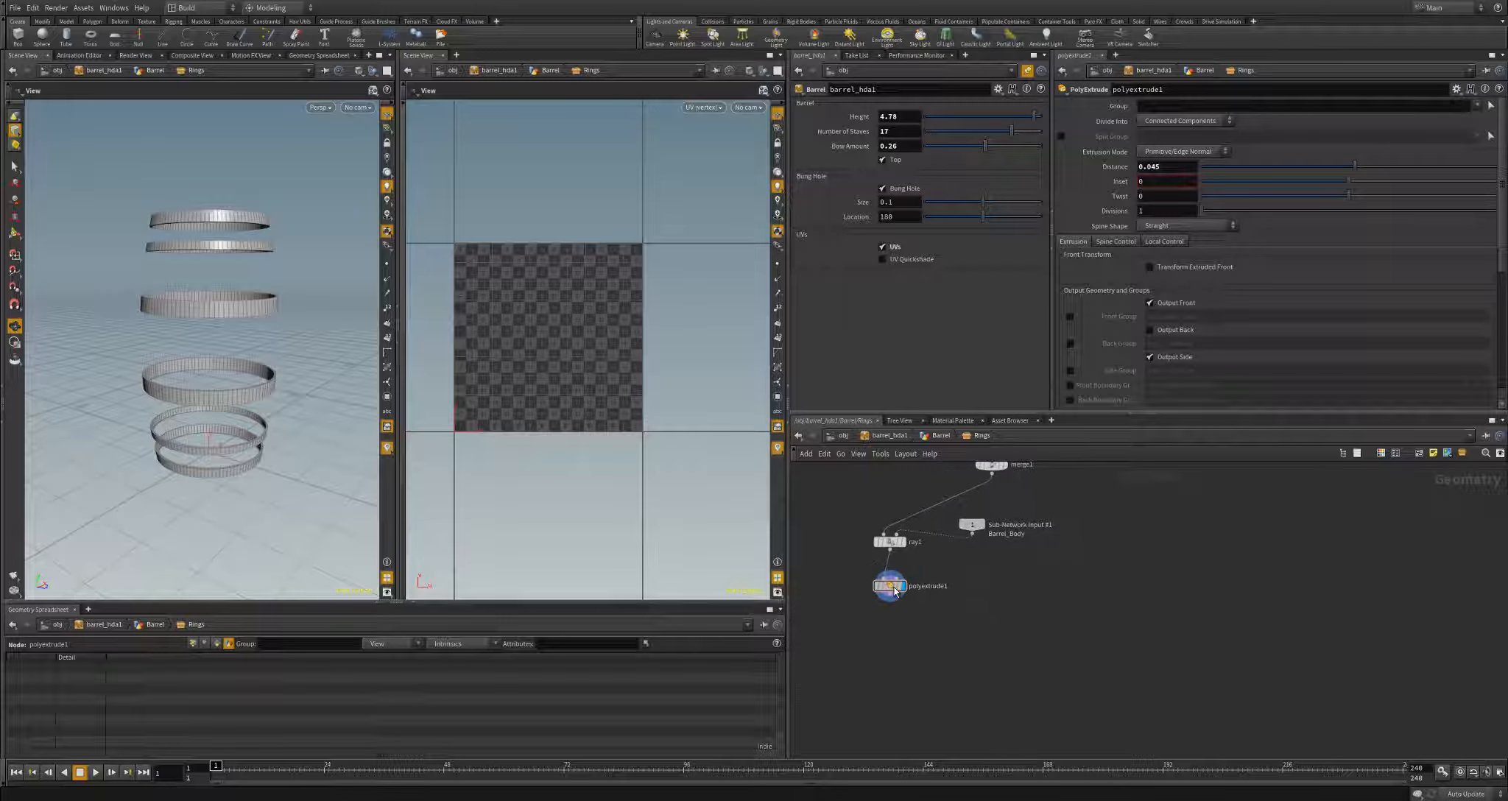
pyautogui.moveTo(895, 589); pyautogui.dragTo(900, 634)
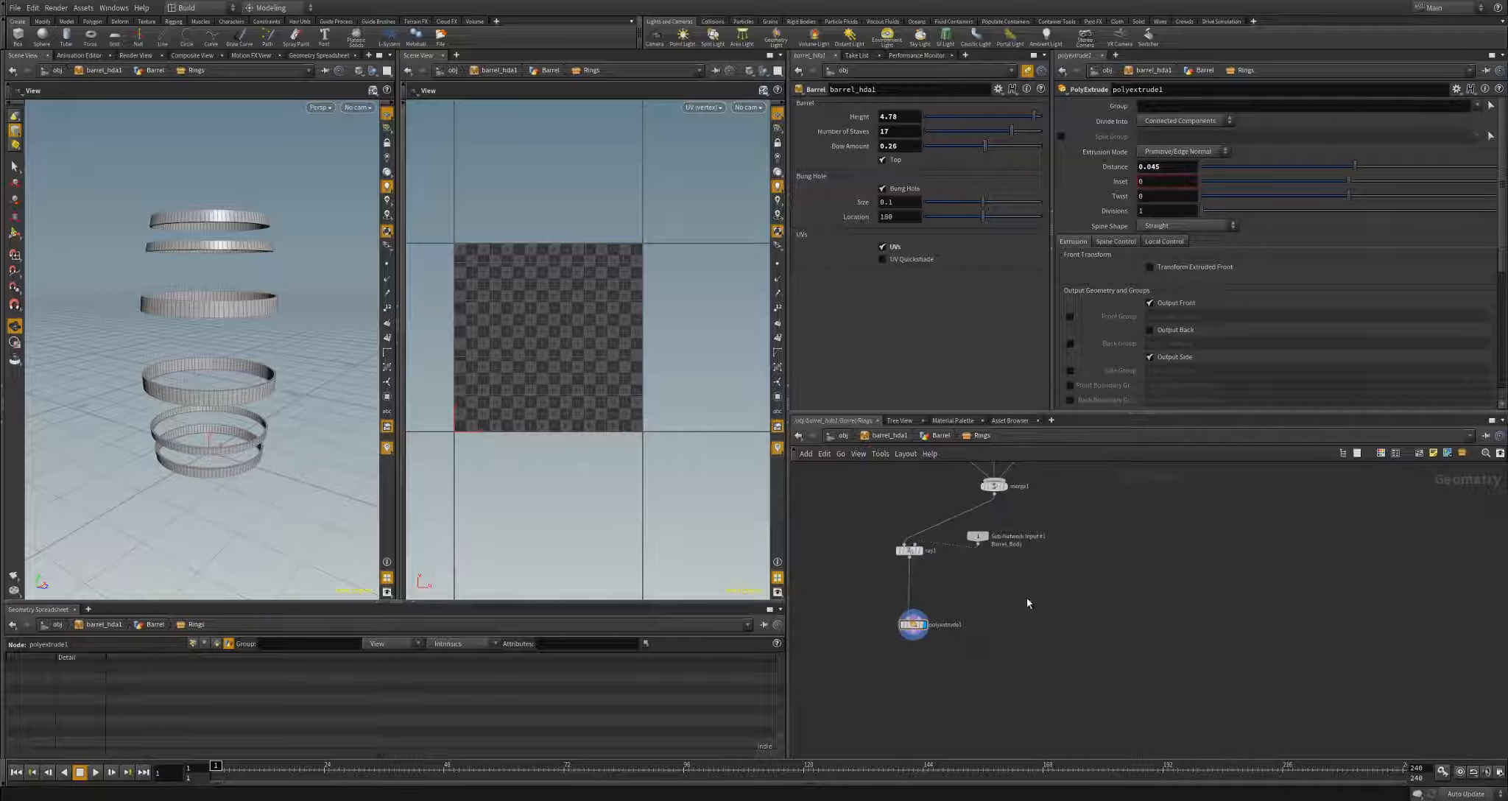
pyautogui.scroll(-2, 1081, 640)
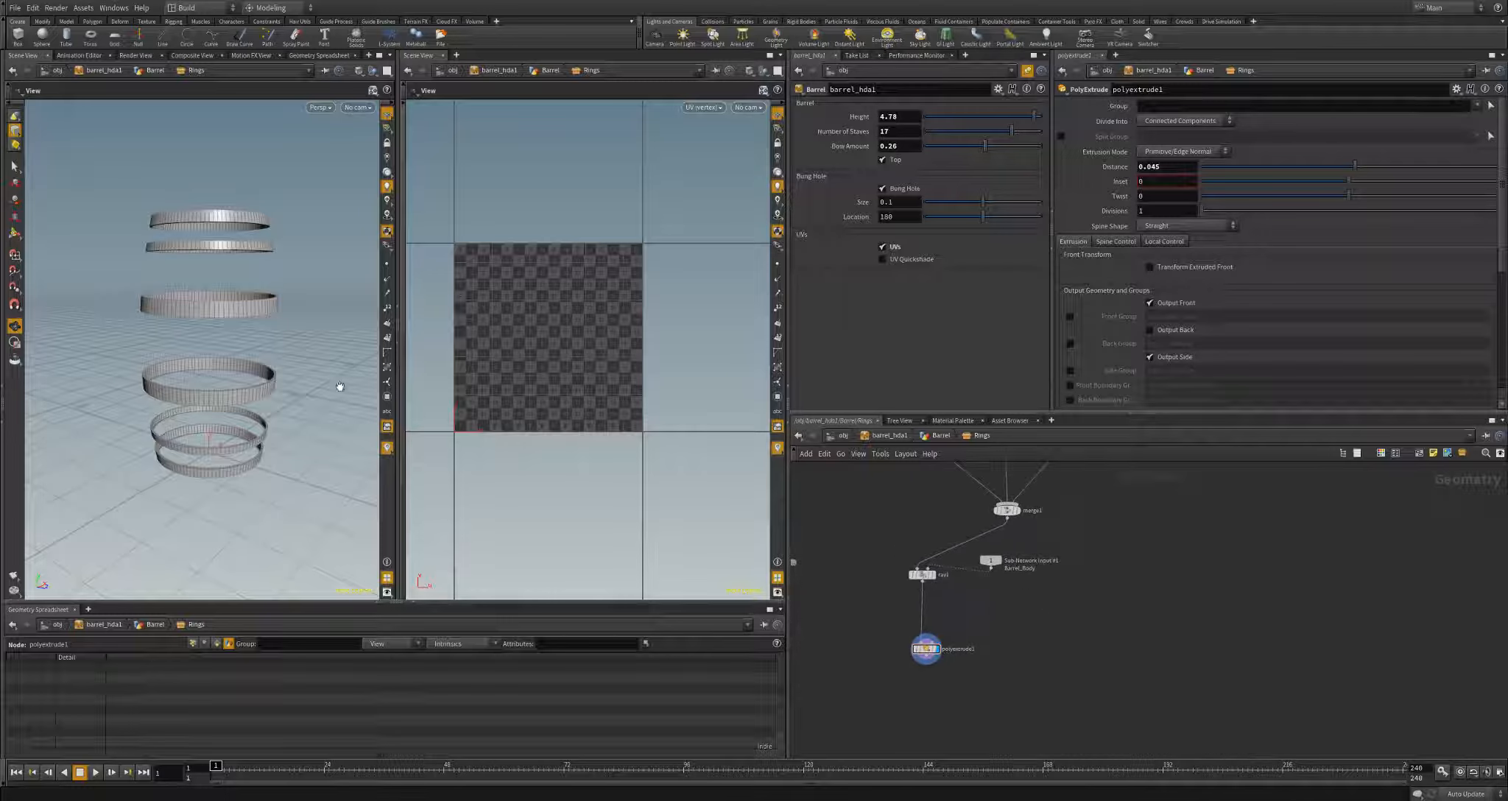
# - Examine the inner and outer faces of the barrel rings from above and from the side
pyautogui.moveTo(330, 380); pyautogui.dragTo(295, 331, button='right')
pyautogui.moveTo(295, 331); pyautogui.dragTo(263, 390)
pyautogui.moveTo(263, 390); pyautogui.dragTo(355, 377, button='right')
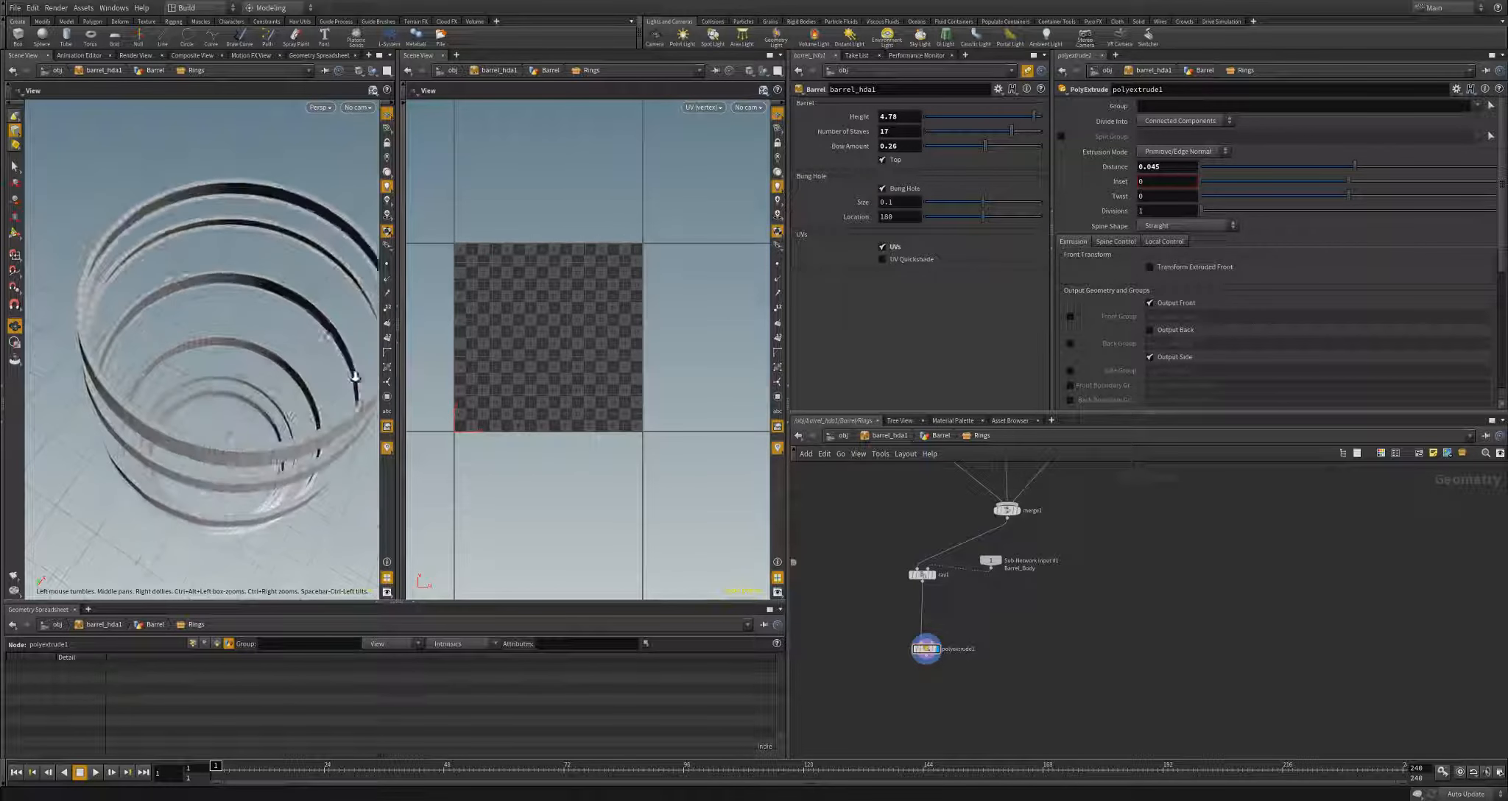
pyautogui.moveTo(354, 377); pyautogui.dragTo(353, 193)
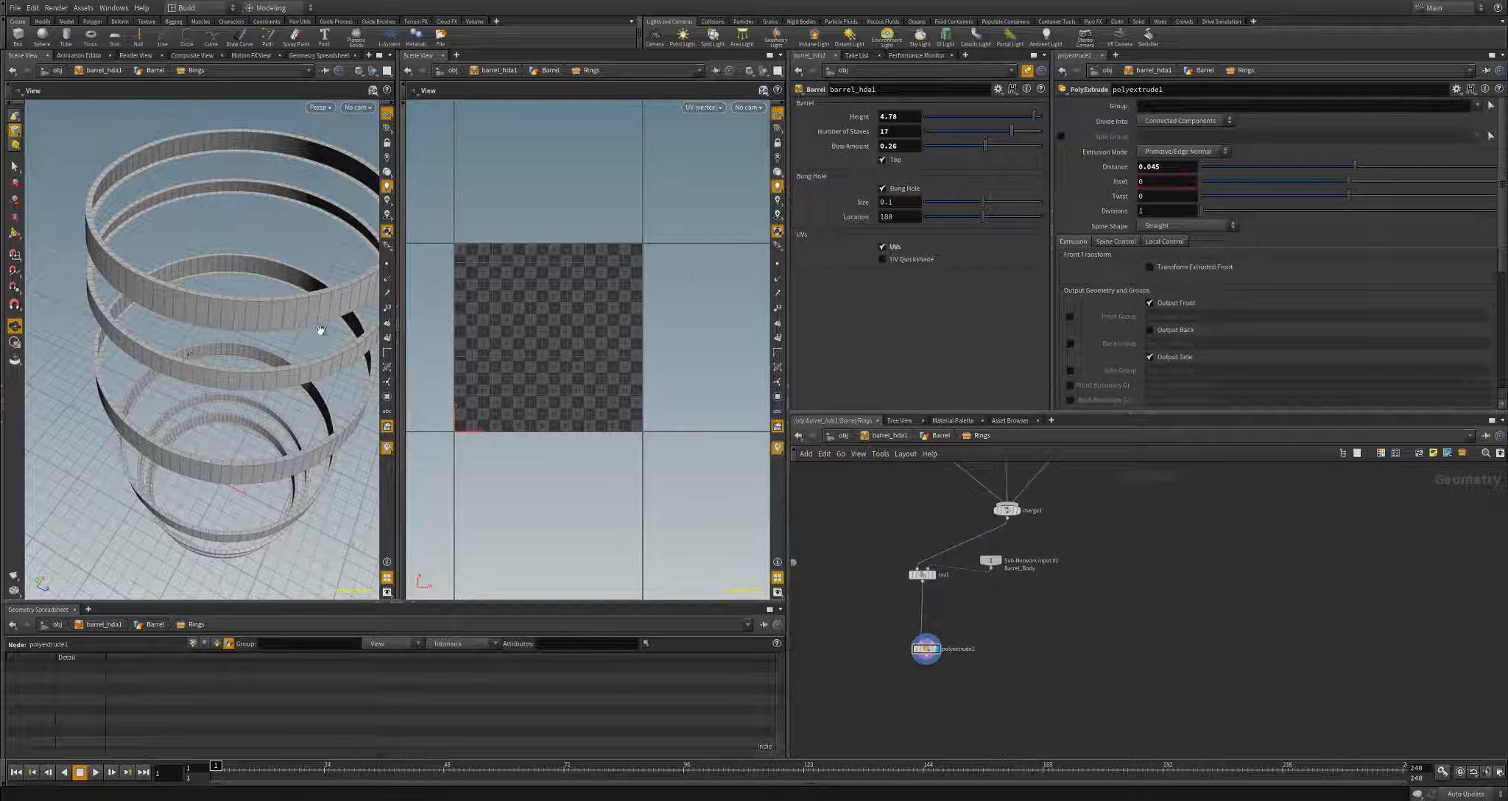
pyautogui.moveTo(302, 315); pyautogui.dragTo(290, 309, button='right')
pyautogui.moveTo(290, 309)
pyautogui.mouseDown()
pyautogui.moveTo(282, 334)
pyautogui.moveTo(252, 330)
pyautogui.moveTo(258, 346)
pyautogui.moveTo(298, 316)
pyautogui.mouseUp()
pyautogui.moveTo(222, 359); pyautogui.dragTo(287, 374, button='right')
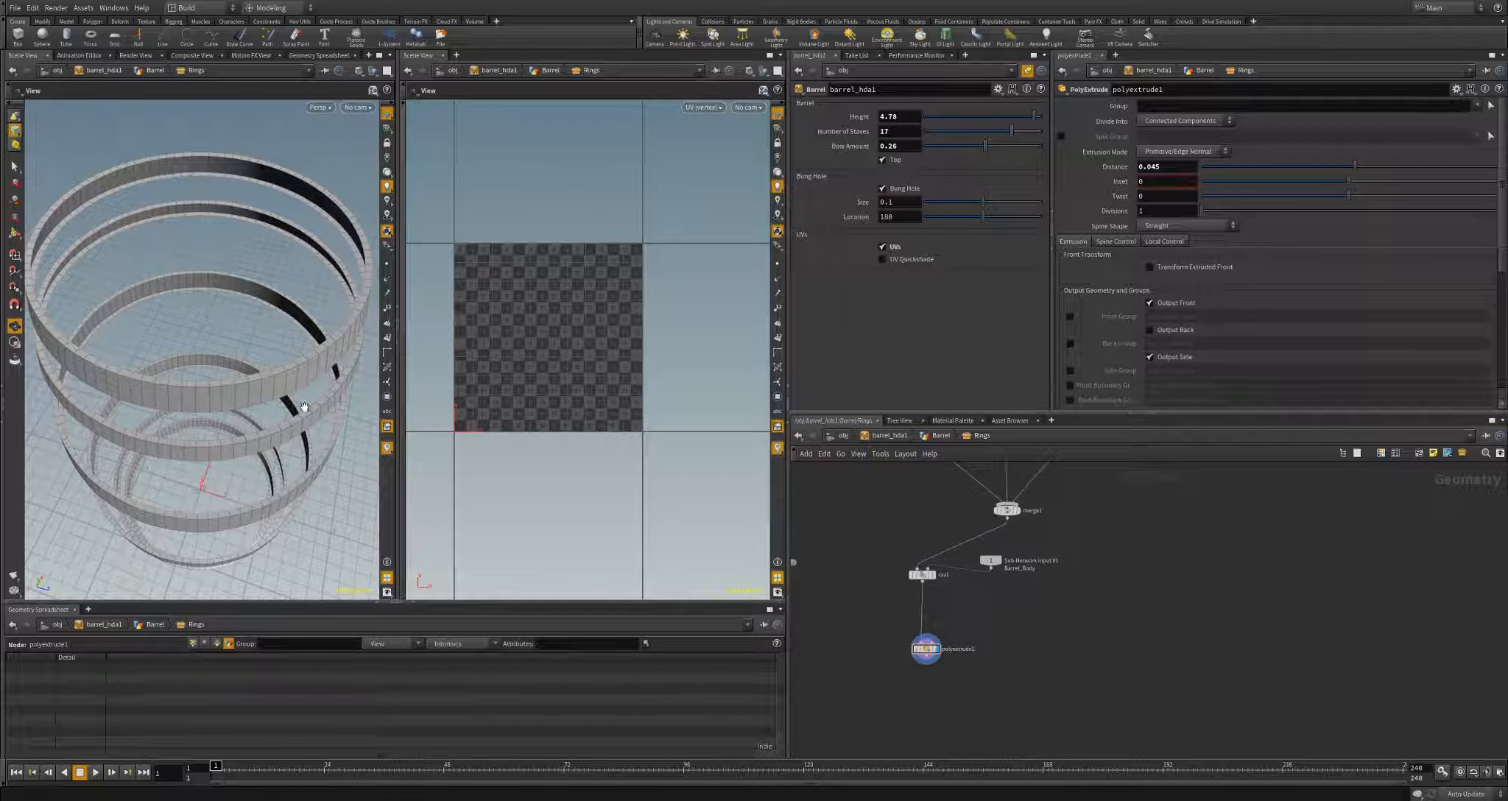
pyautogui.moveTo(300, 407); pyautogui.dragTo(293, 353)
pyautogui.moveTo(293, 353); pyautogui.dragTo(221, 346, button='right')
# - Add a Group node beneath polyextrude1, wired to its output, and display it
pyautogui.moveTo(916, 679); pyautogui.dragTo(926, 619, button='middle')
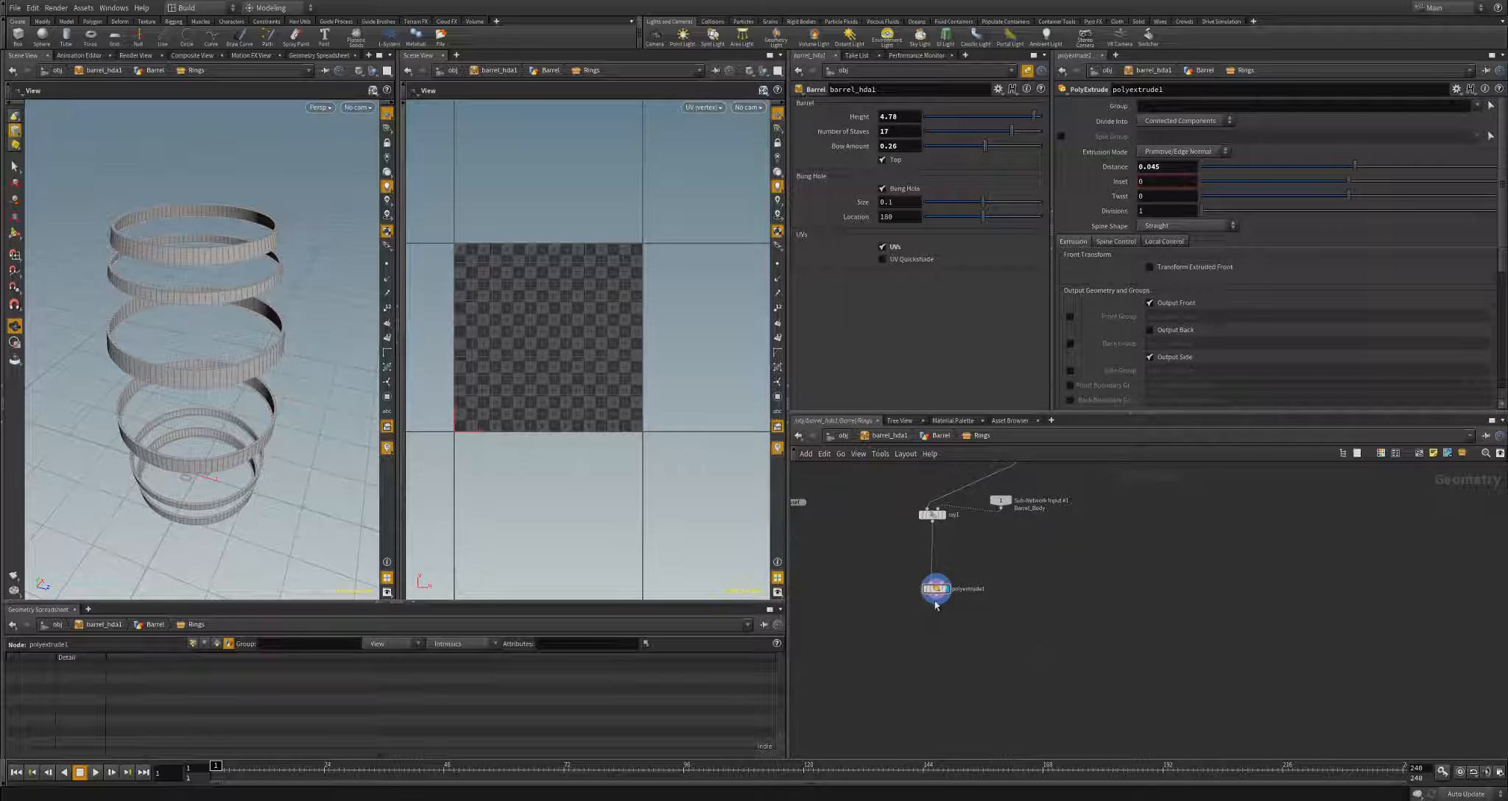
pyautogui.press('Tab')
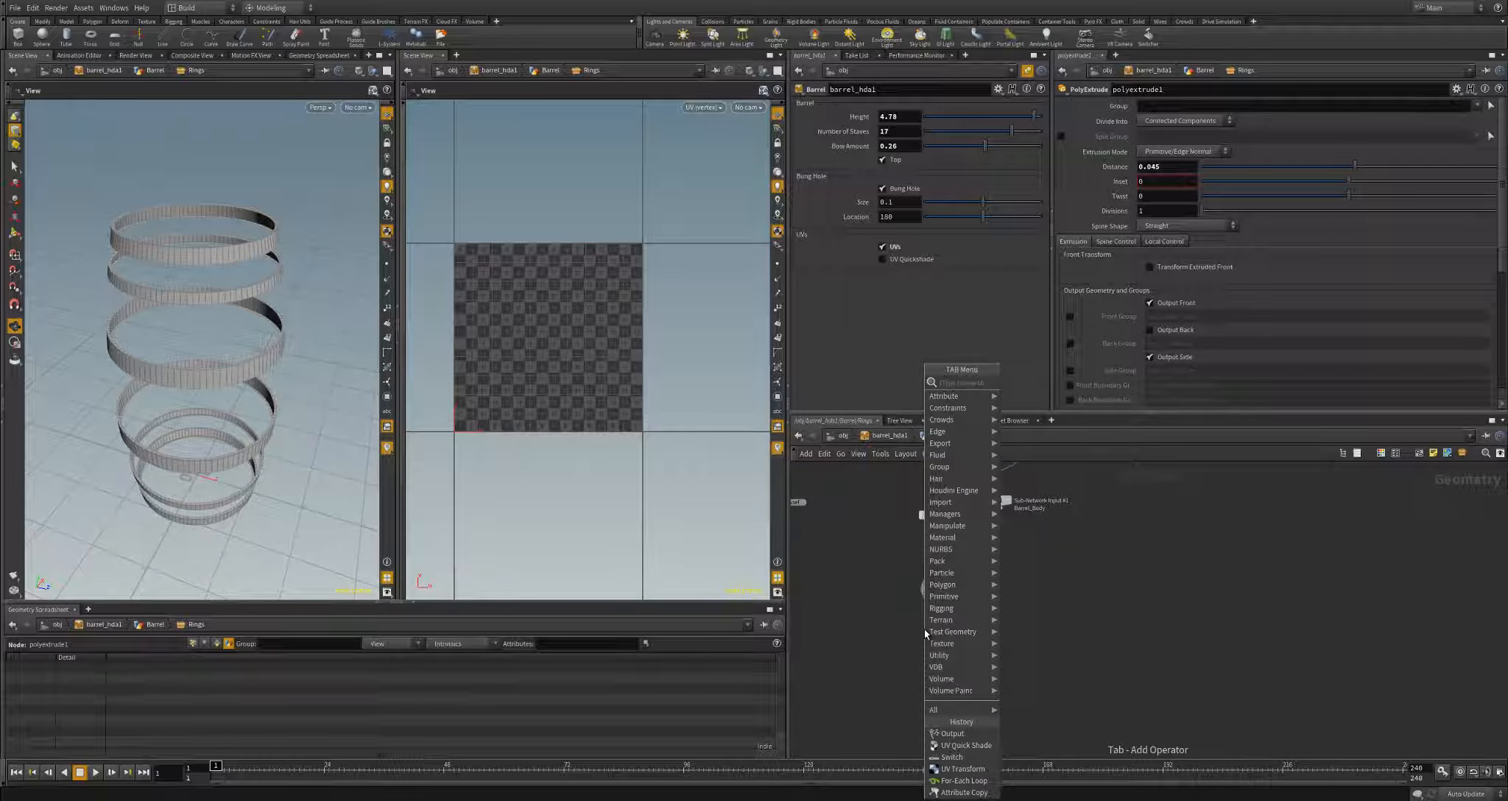
pyautogui.write('Group')
pyautogui.press('Return')
pyautogui.click(924, 630)
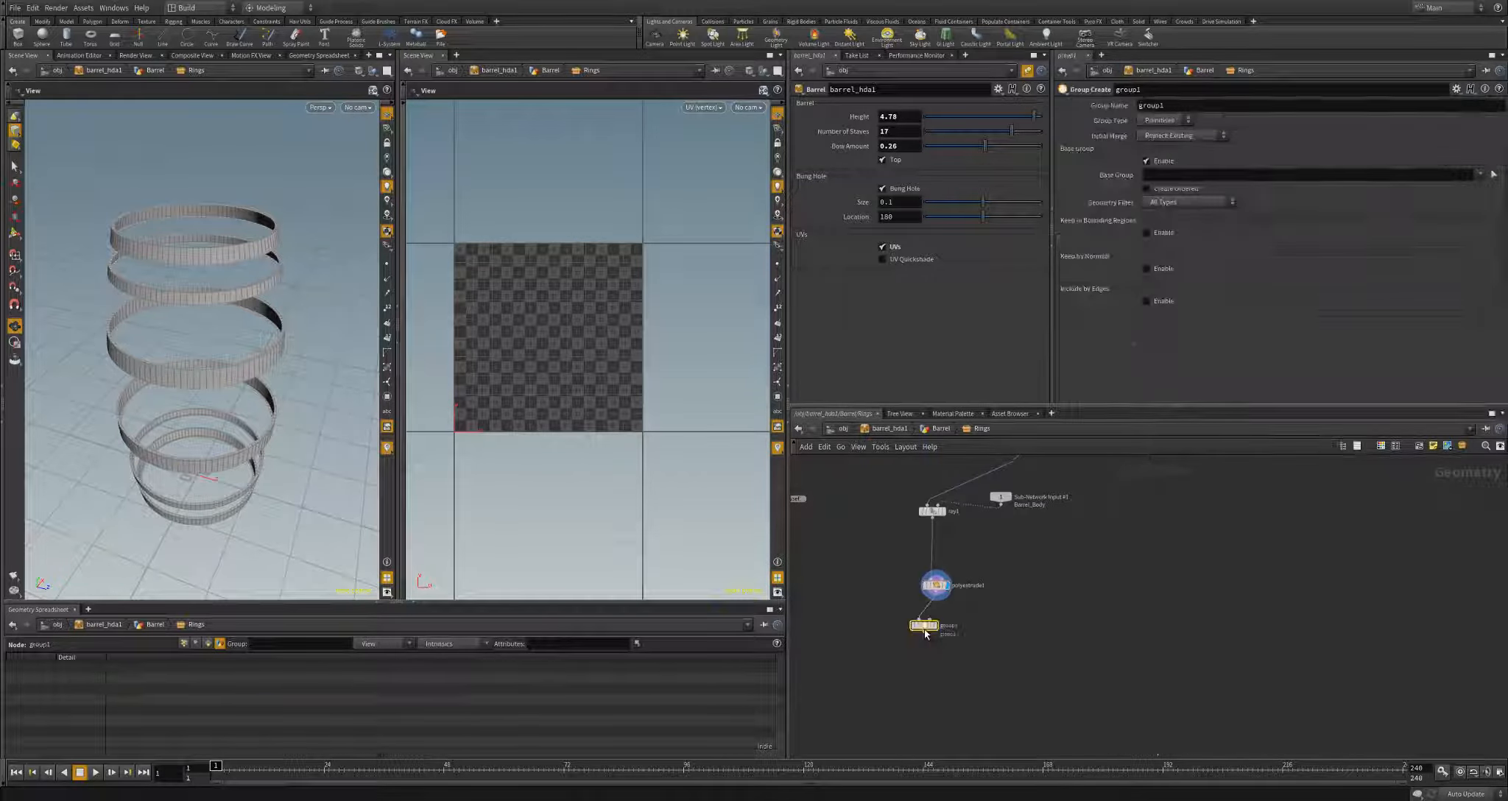
pyautogui.click(934, 630)
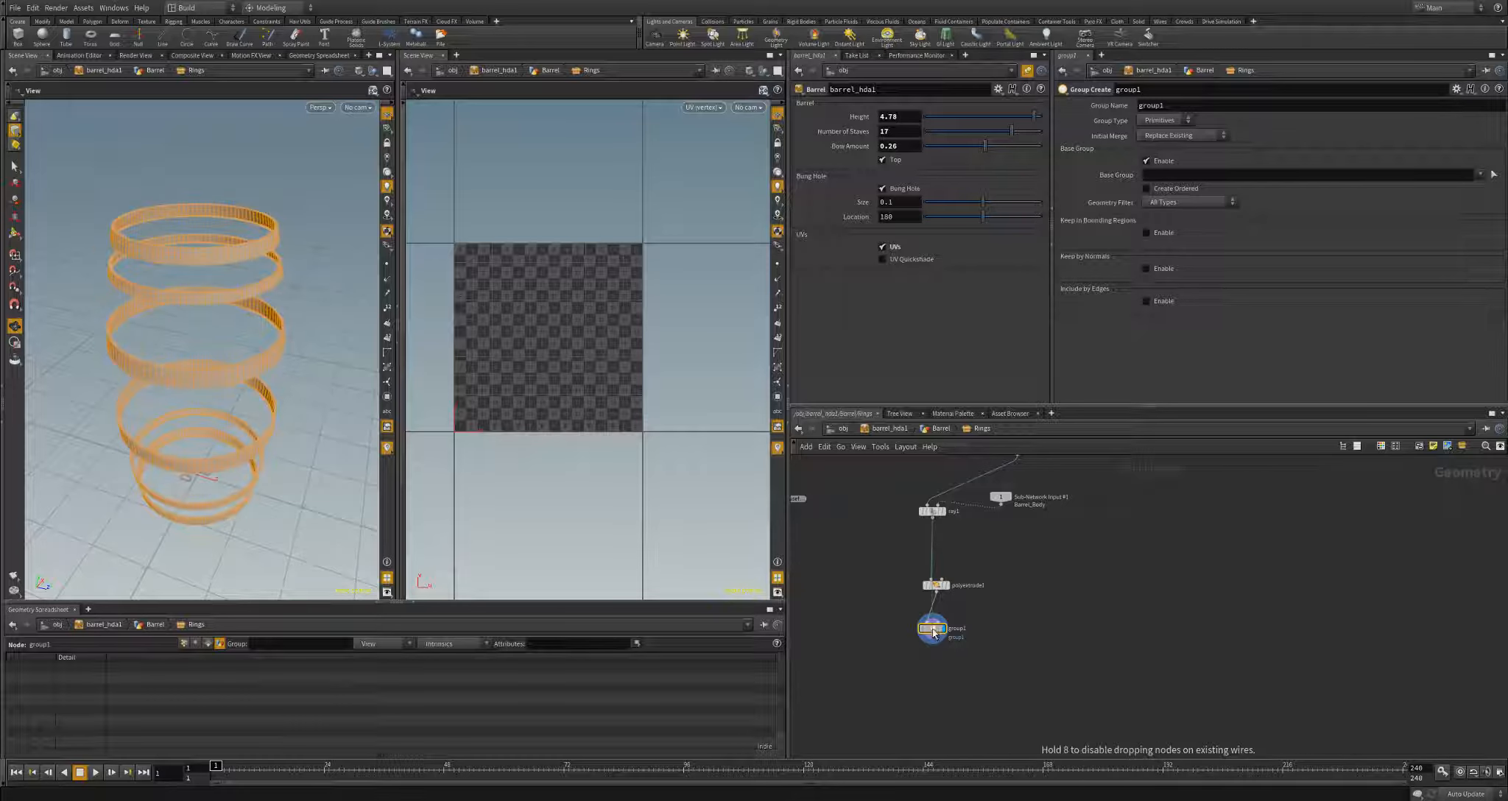
# - Set group1's type to Edges, disable its base group and enable Keep in Bounding Regions
pyautogui.click(1157, 121)
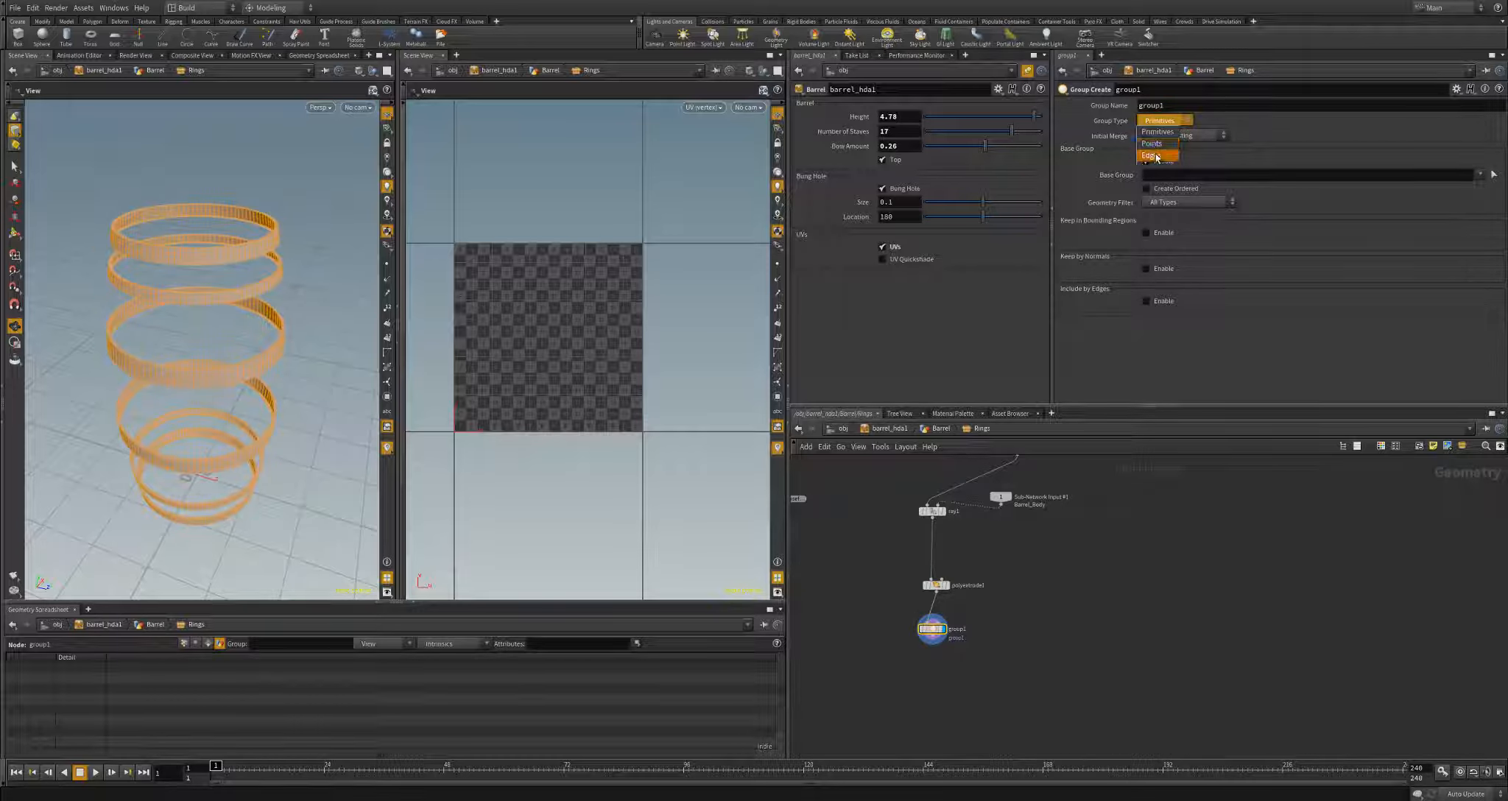
pyautogui.click(1156, 147)
pyautogui.click(1146, 161)
pyautogui.click(1146, 262)
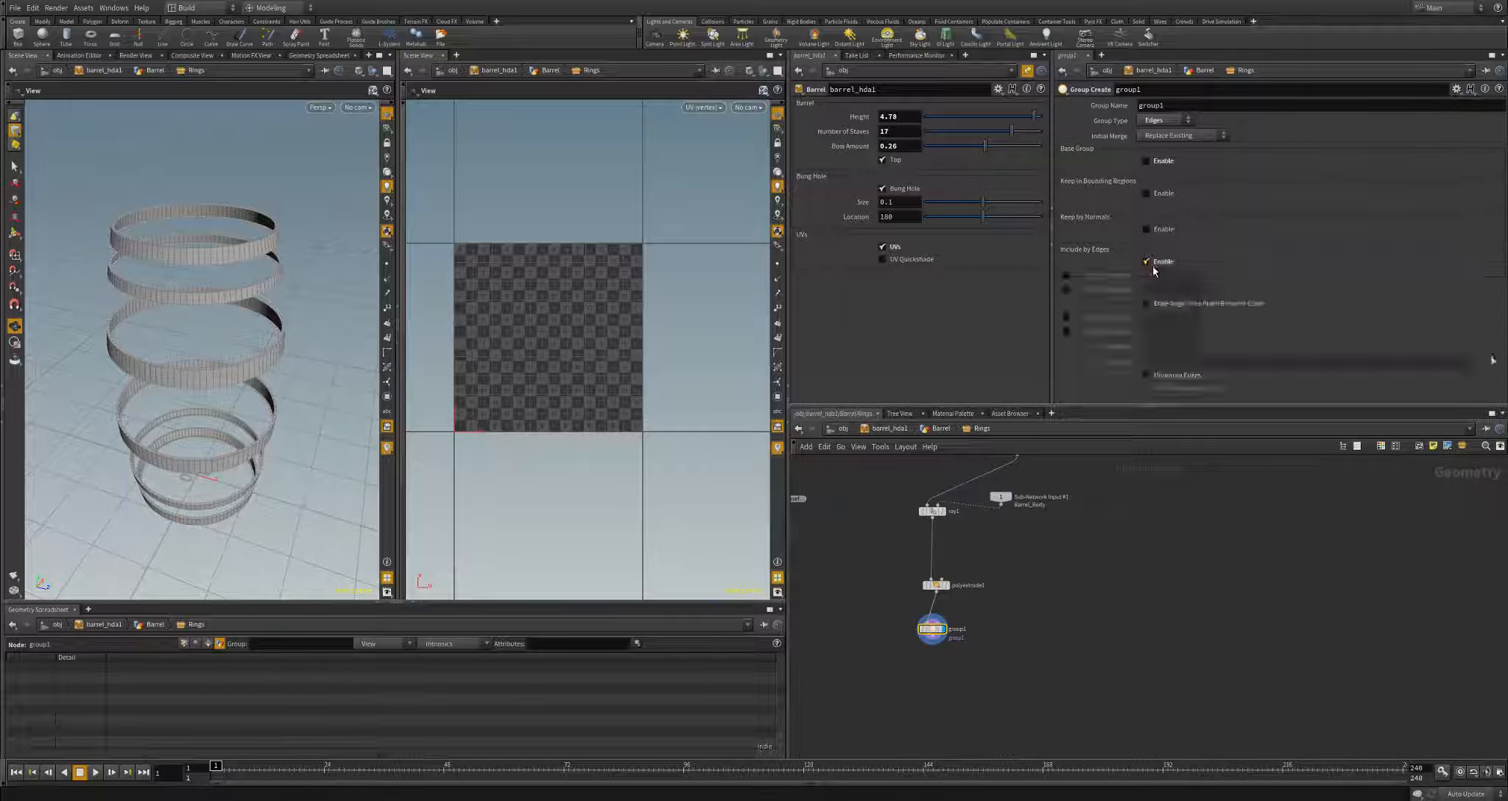
pyautogui.click(1147, 263)
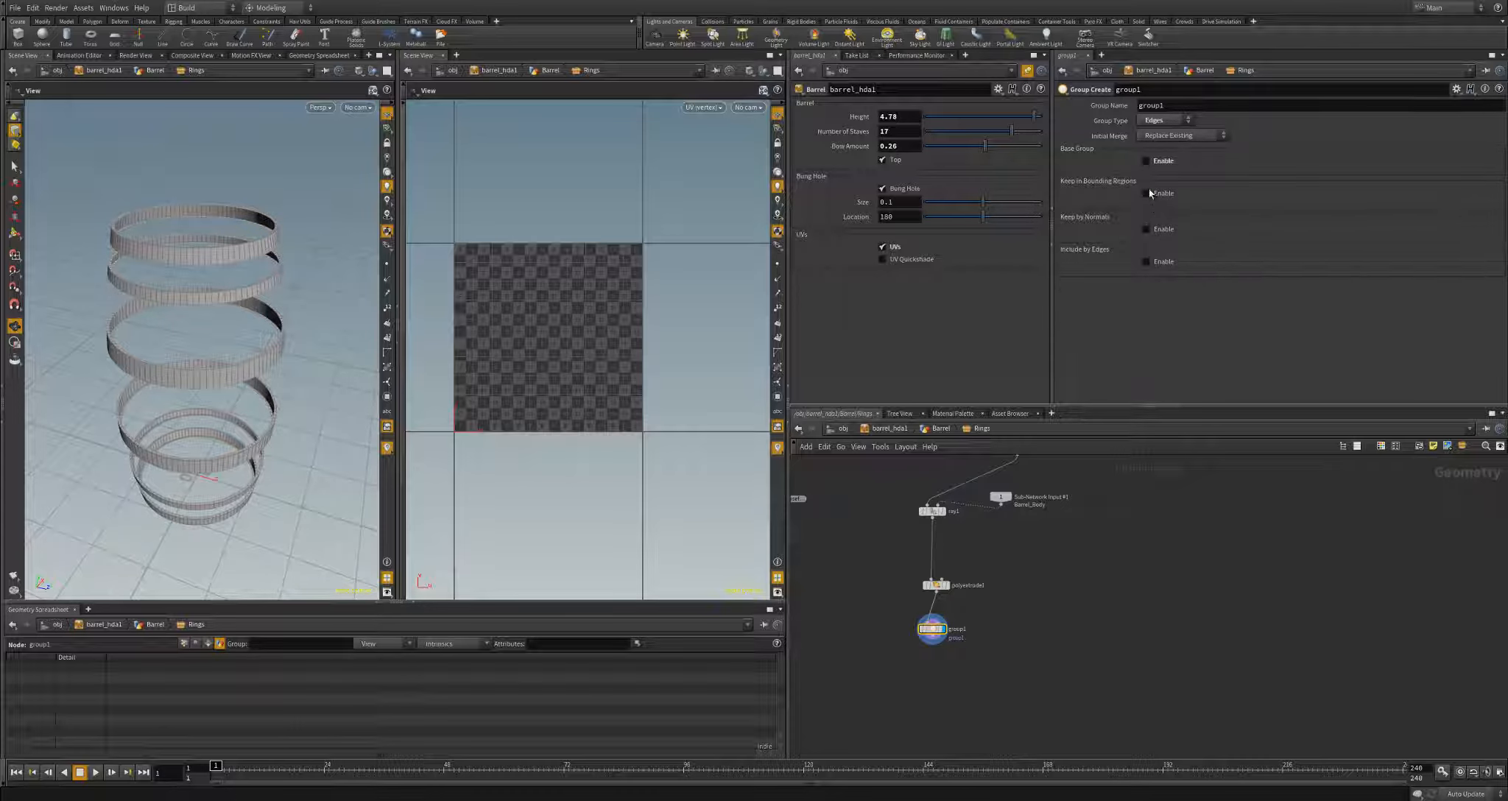
pyautogui.click(1147, 193)
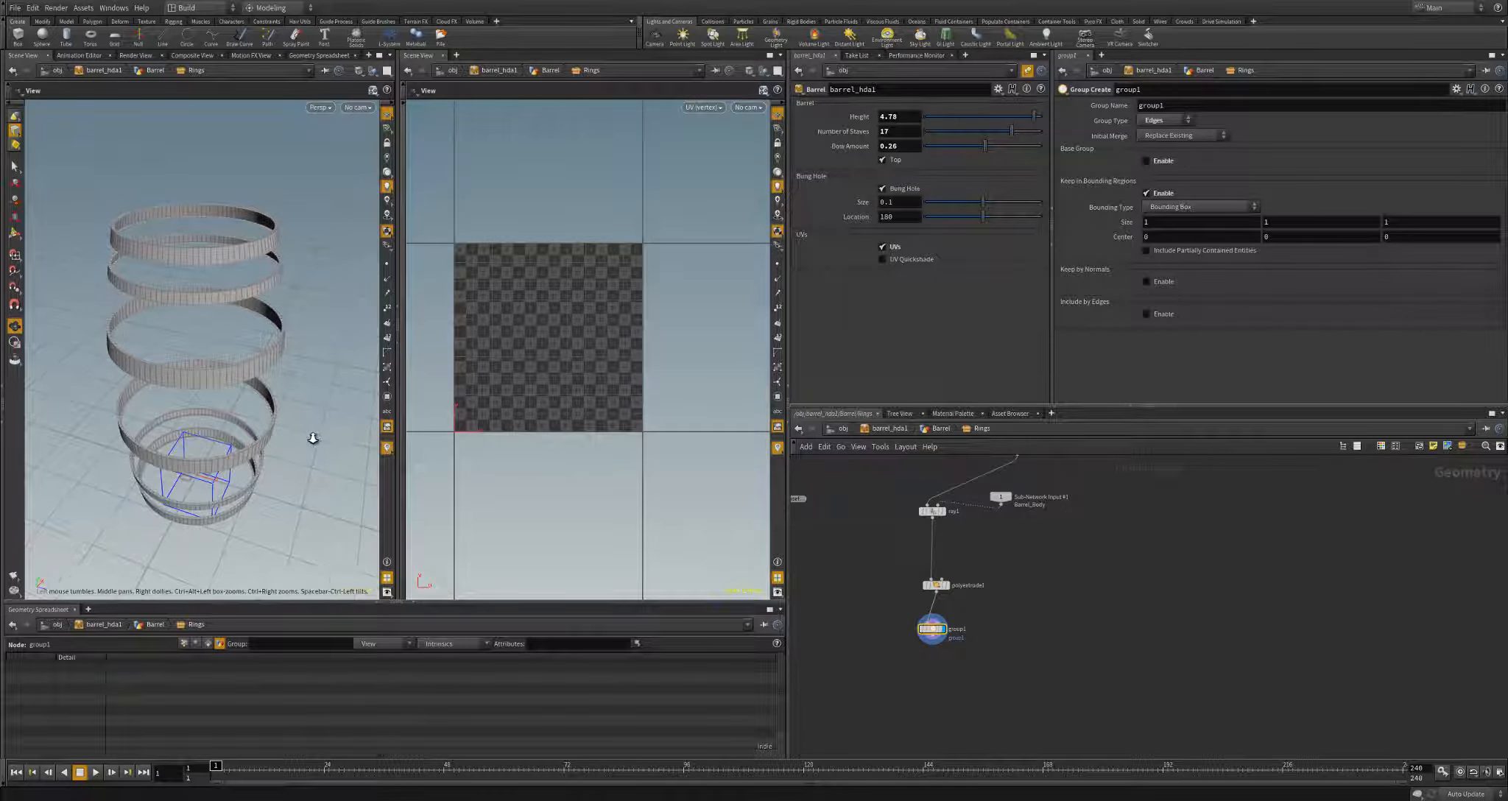
# - Resize group1's bounding box to 0.1 in X and 8.7 in Y
pyautogui.press('h')
pyautogui.moveTo(1171, 225); pyautogui.dragTo(1092, 226, button='middle')
pyautogui.moveTo(1299, 223)
pyautogui.mouseDown(button='middle')
pyautogui.moveTo(1340, 222)
pyautogui.moveTo(1298, 222)
pyautogui.mouseUp(button='middle')
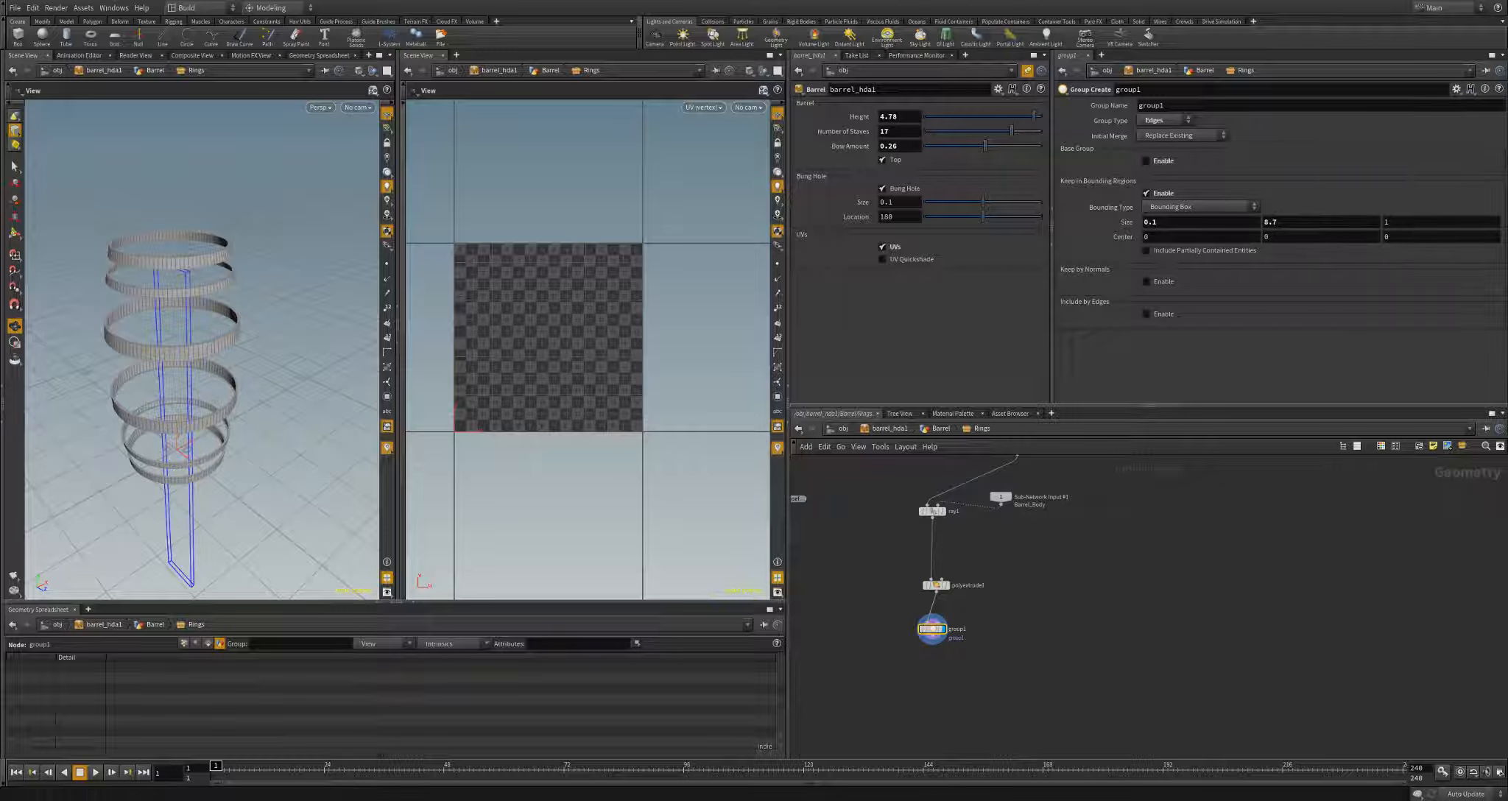
# - Link the bounding box's Y center to its height with a relative reference, ch("sizey")*0.5
pyautogui.rightClick(1286, 241)
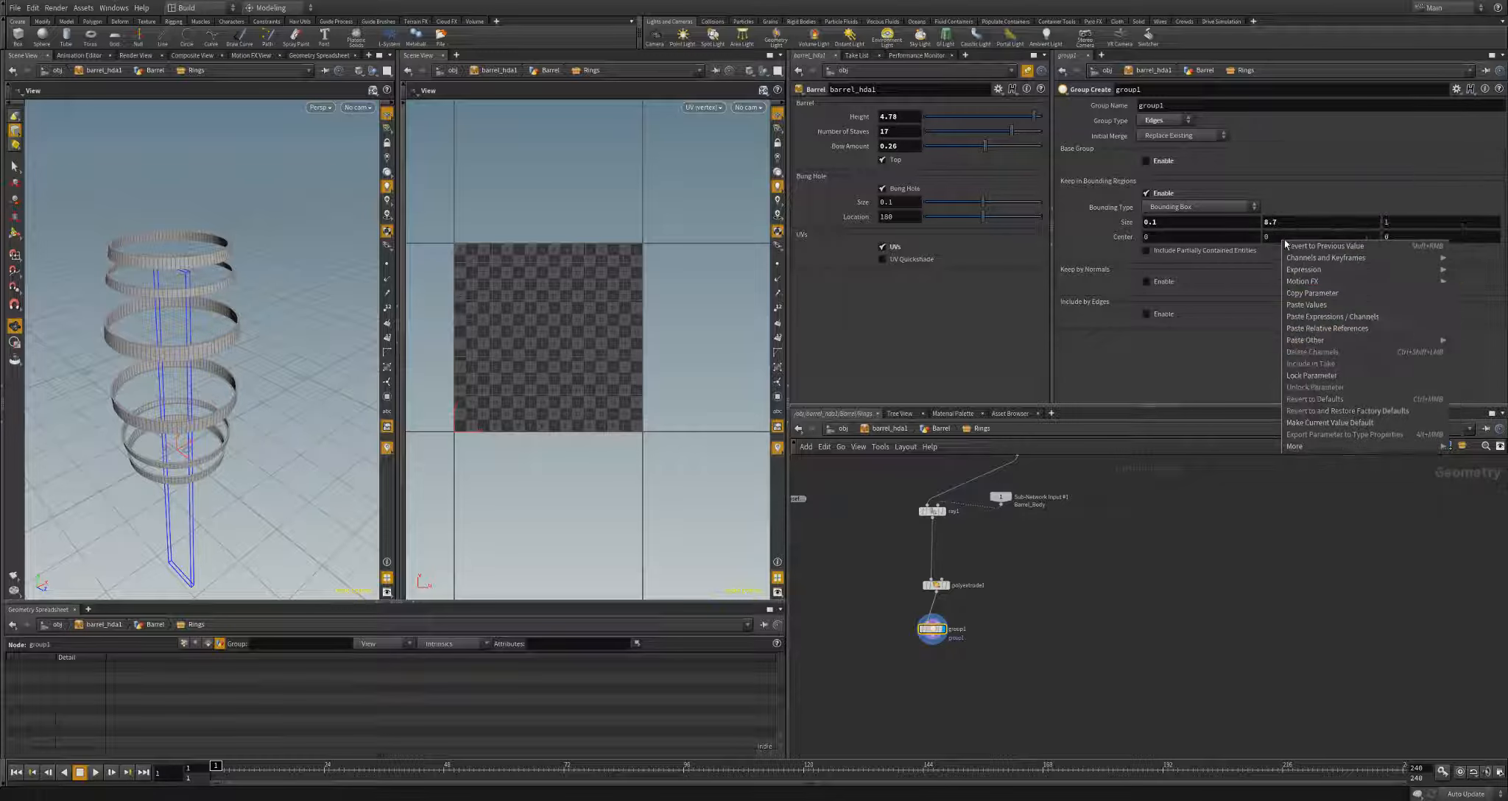
pyautogui.click(1327, 327)
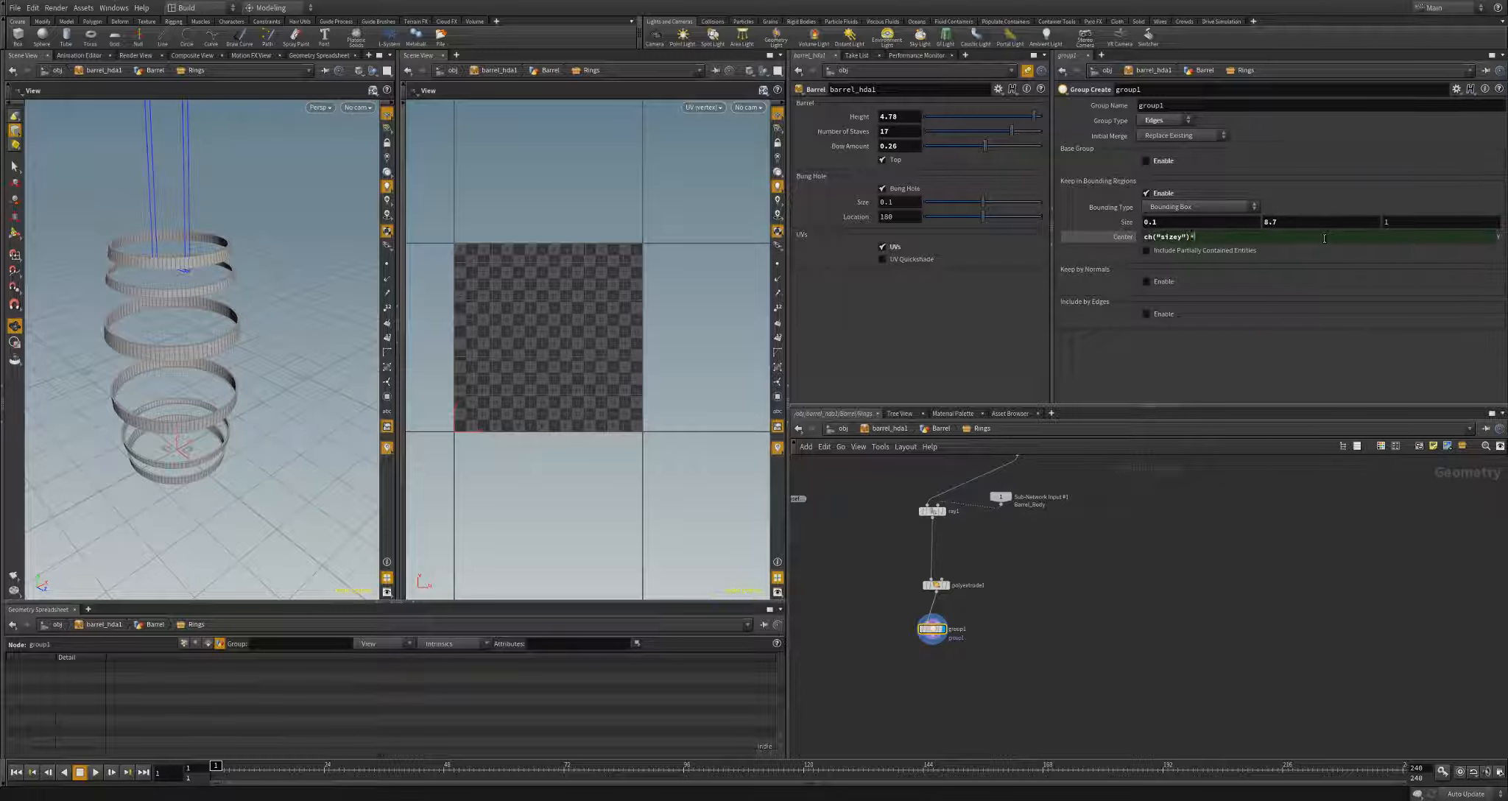
pyautogui.write('0.5')
pyautogui.press('Return')
pyautogui.scroll(-3, 461, 279)
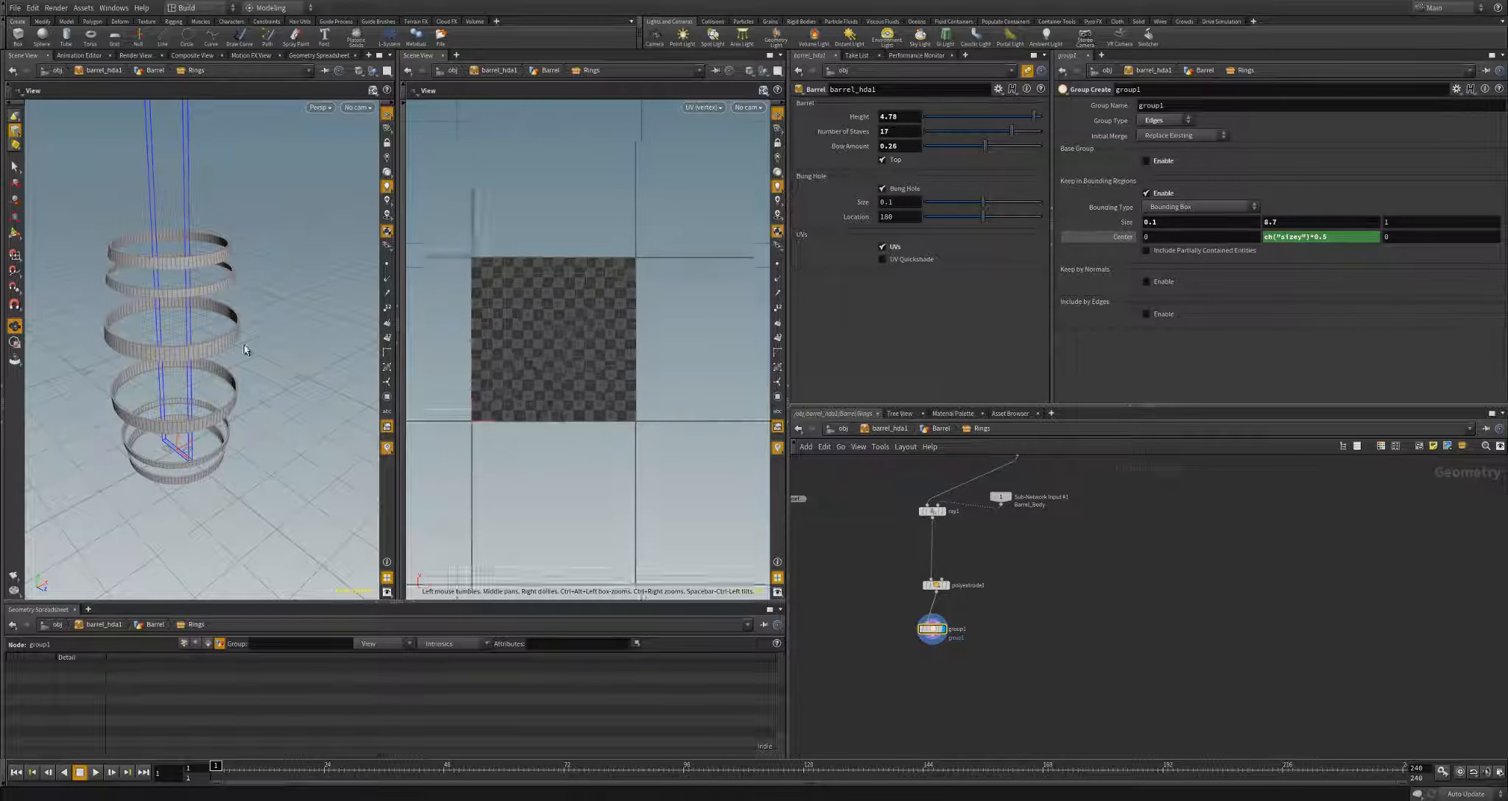
pyautogui.scroll(-3, 226, 336)
# - Set the bounding box's Y size to 5.1 and its Z center to 0.9 so it crosses one side of the rings
pyautogui.moveTo(1296, 224); pyautogui.dragTo(1301, 224, button='middle')
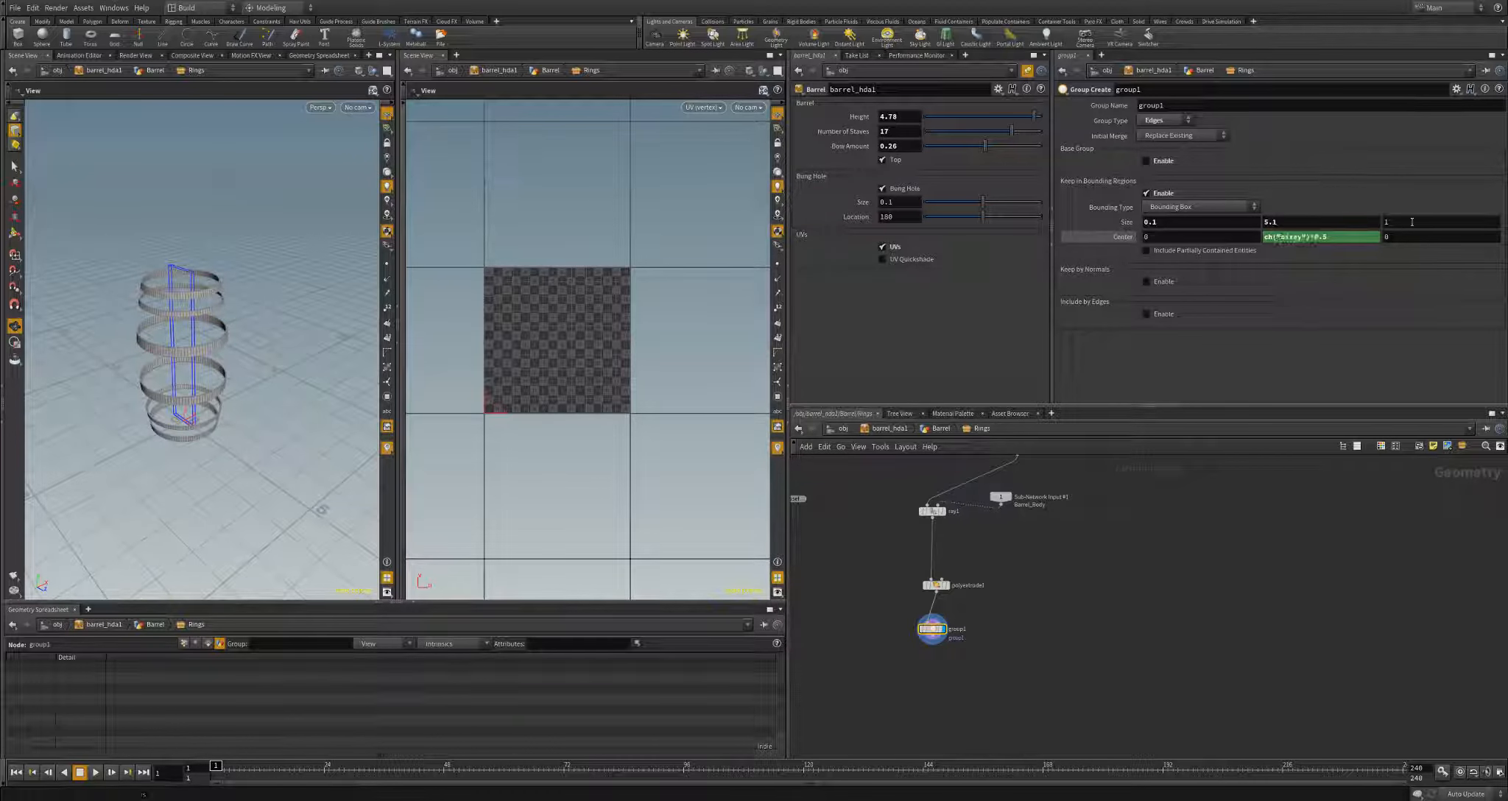
pyautogui.moveTo(1167, 236)
pyautogui.mouseDown(button='middle')
pyautogui.moveTo(1187, 248)
pyautogui.moveTo(1171, 236)
pyautogui.mouseUp(button='middle')
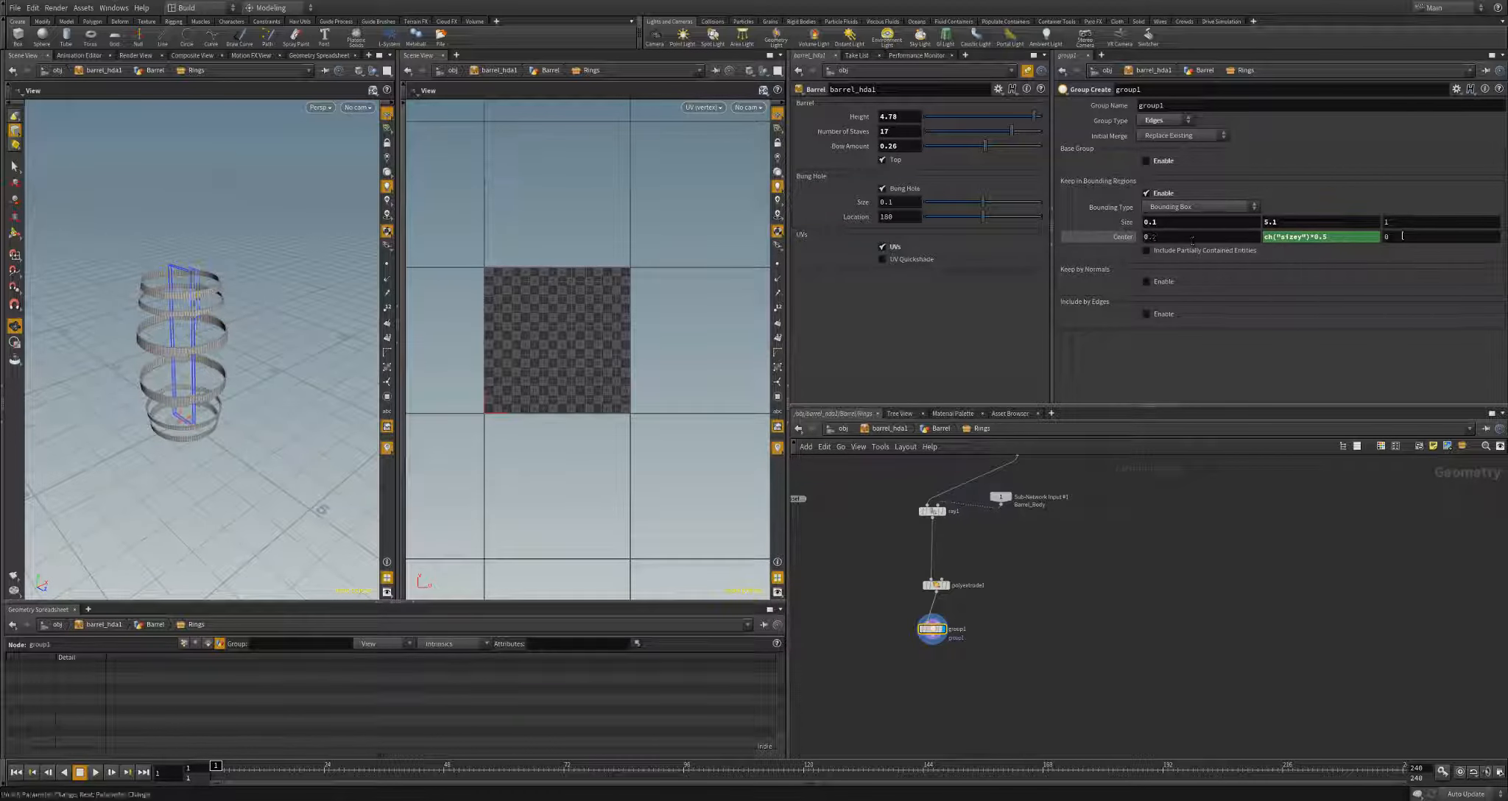
pyautogui.moveTo(1404, 236); pyautogui.dragTo(1460, 255, button='middle')
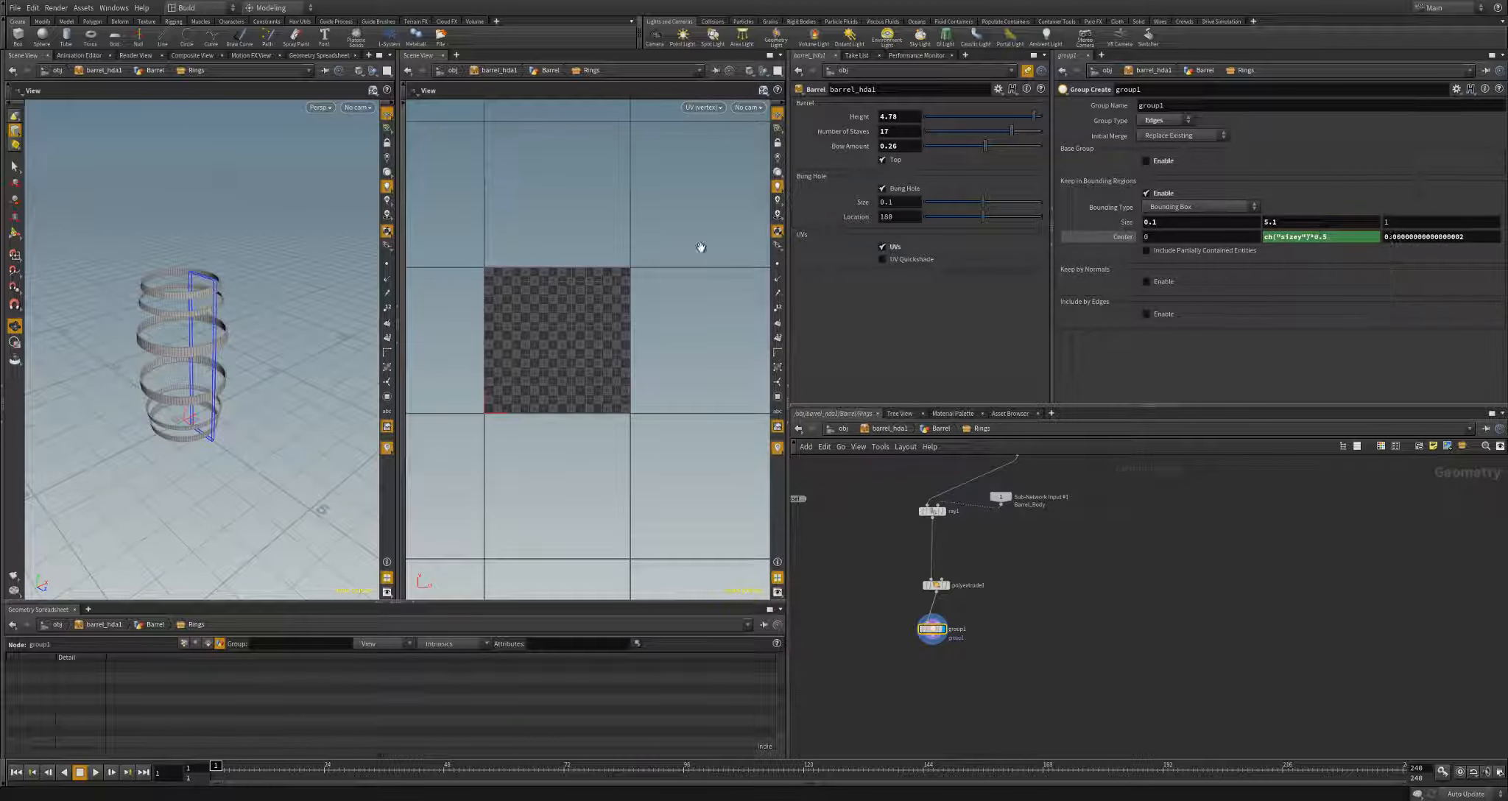
pyautogui.scroll(1, 701, 245)
pyautogui.moveTo(191, 346); pyautogui.dragTo(158, 246)
pyautogui.moveTo(150, 409); pyautogui.dragTo(186, 366)
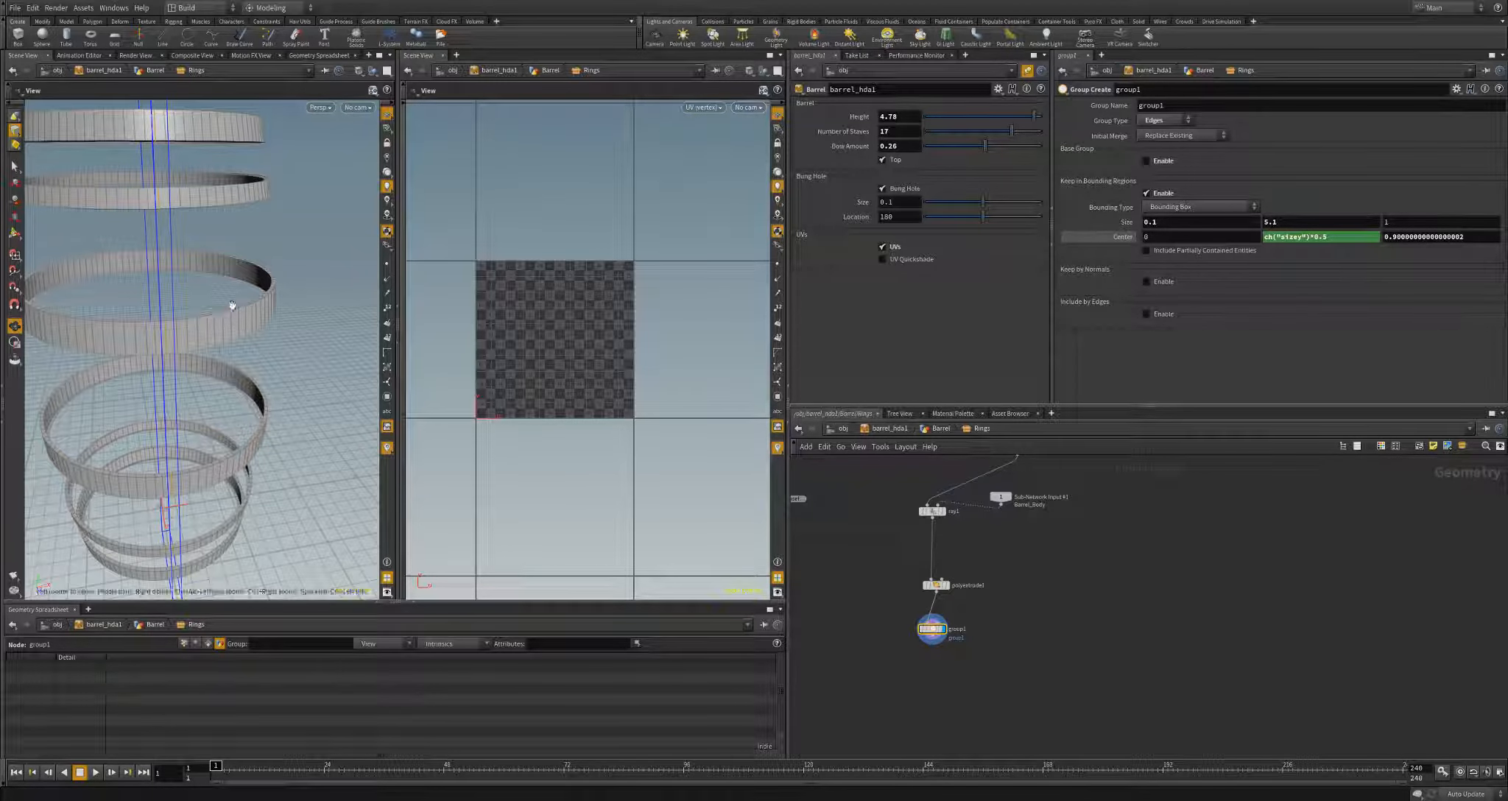
pyautogui.moveTo(232, 303); pyautogui.dragTo(272, 266)
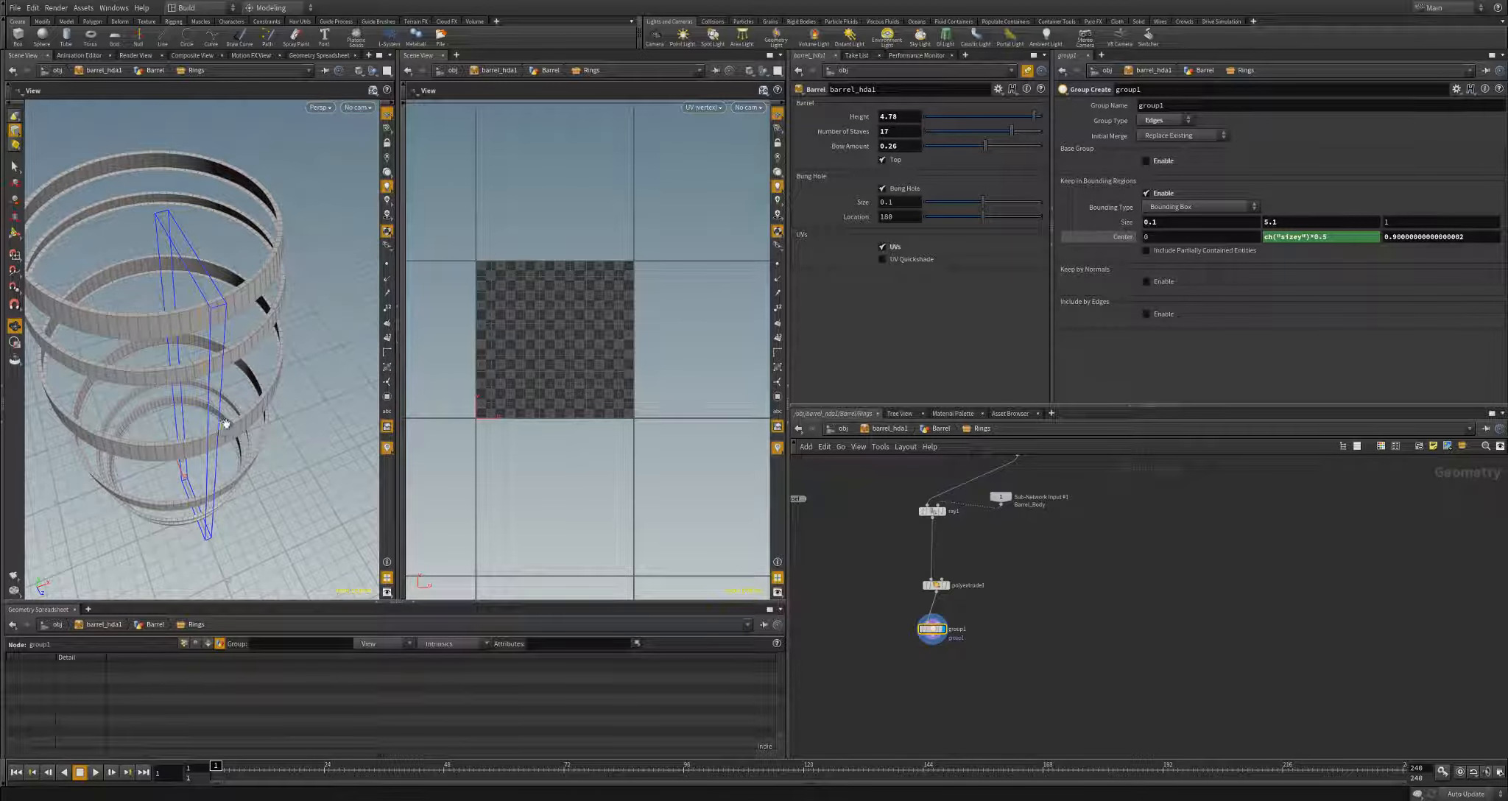
pyautogui.moveTo(195, 303); pyautogui.dragTo(256, 369)
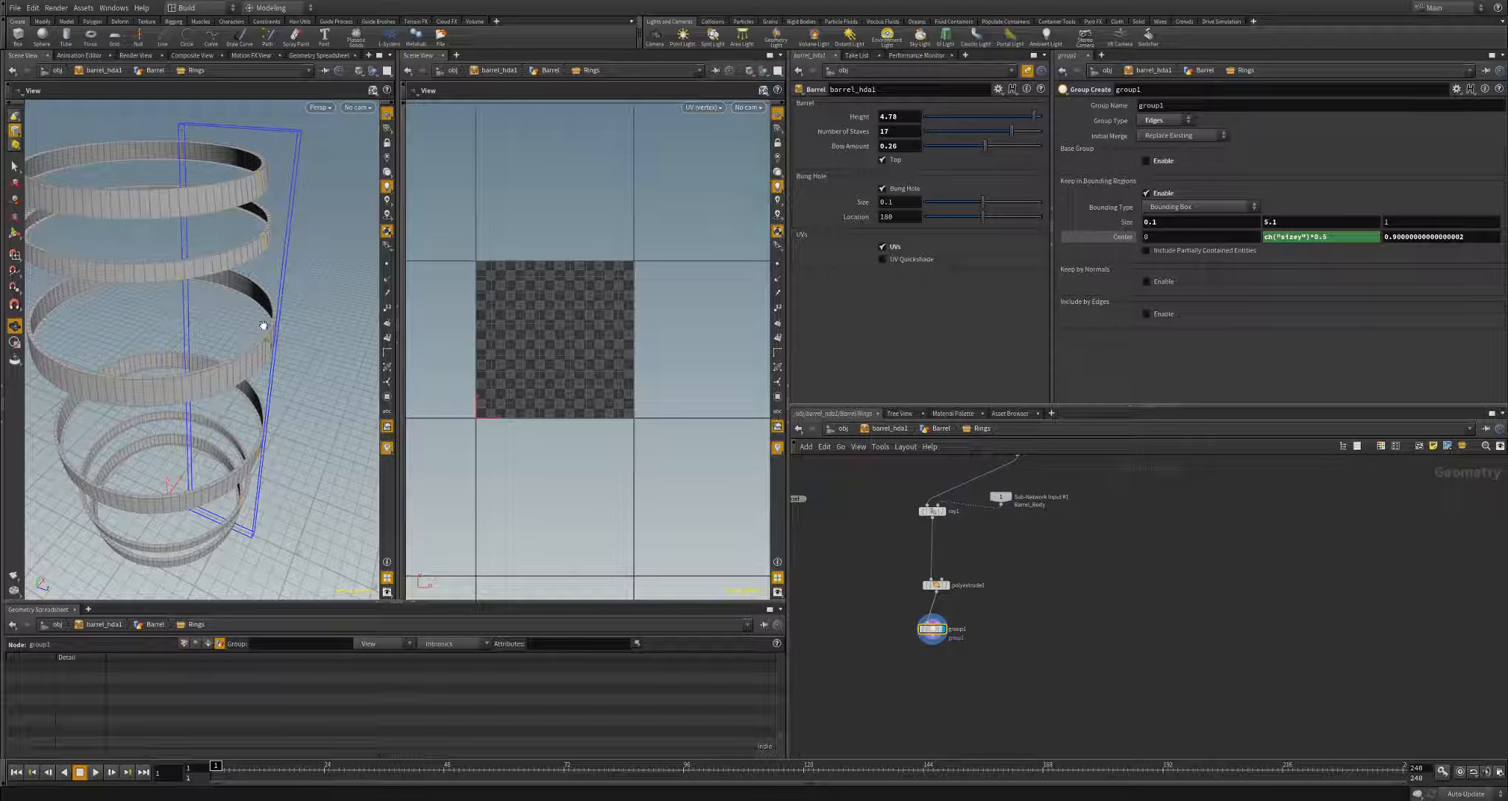
# - Add a UV Flatten node beneath group1, wired to its output, and display it
pyautogui.moveTo(1020, 635); pyautogui.dragTo(1053, 509, button='middle')
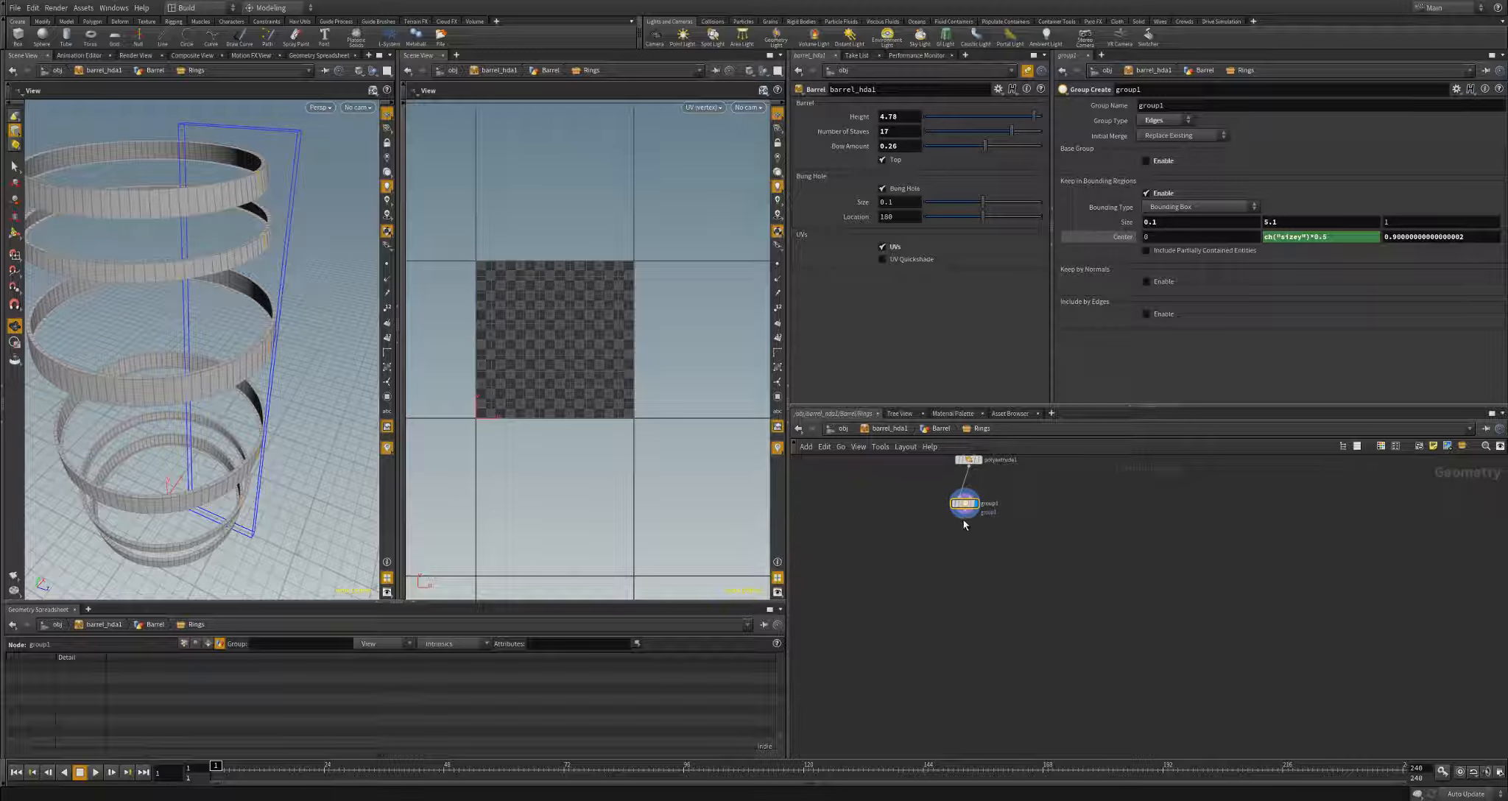
pyautogui.click(964, 513)
pyautogui.click(936, 572)
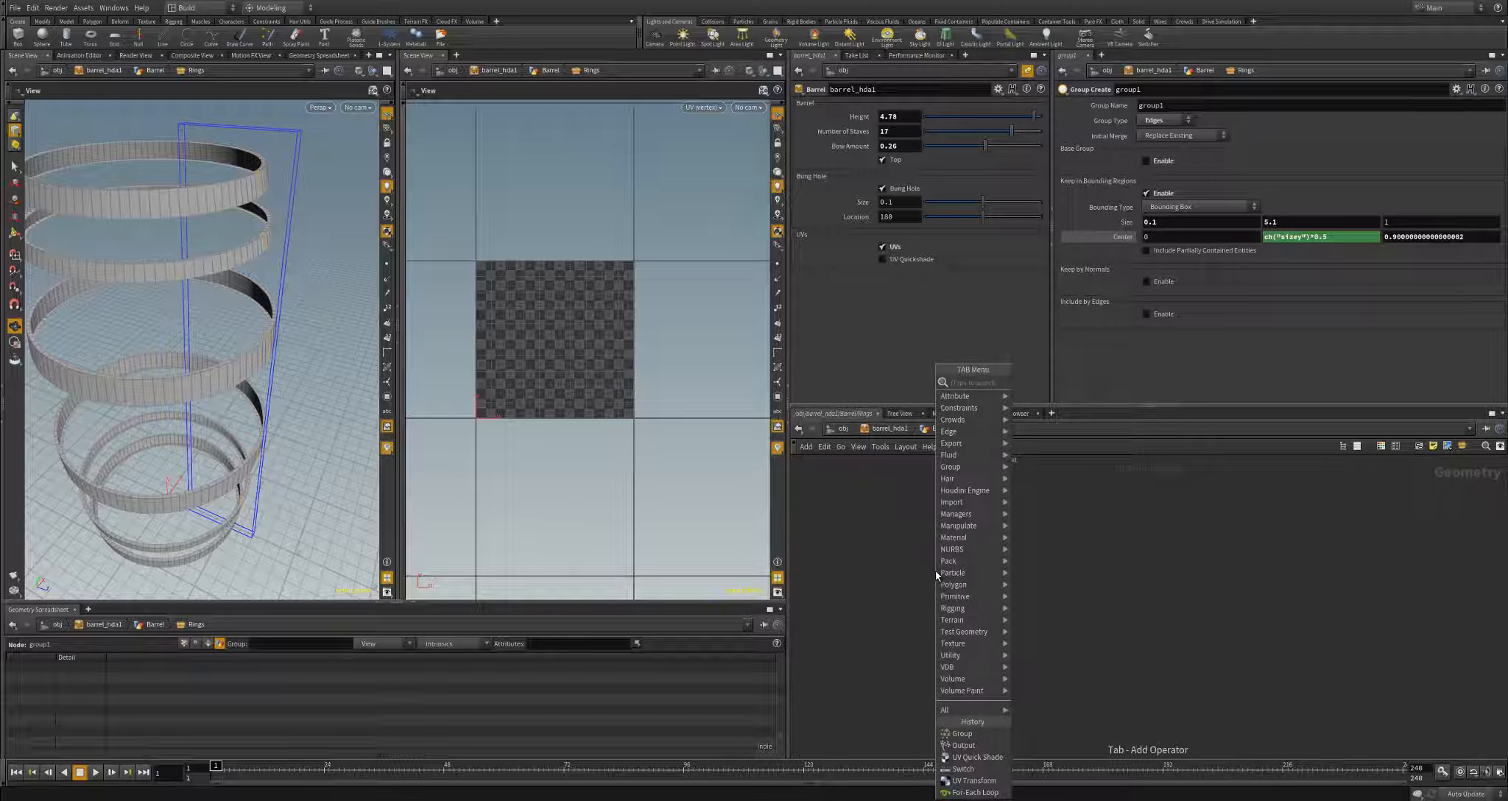
pyautogui.write('uvflatten')
pyautogui.press('Return')
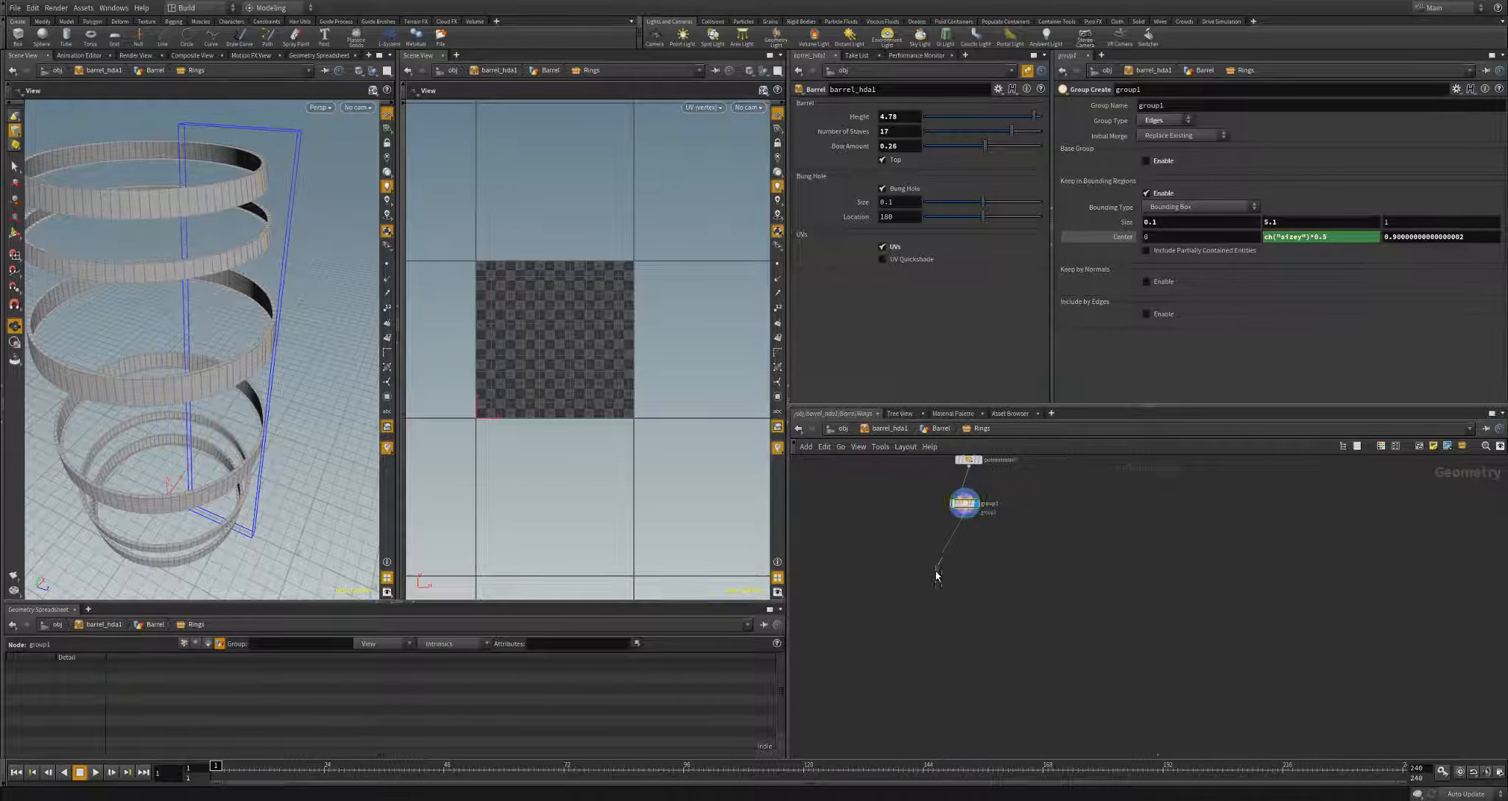
pyautogui.click(936, 575)
pyautogui.moveTo(937, 575); pyautogui.dragTo(964, 541)
# - Assign group1 as the seam group of uvflatten1
pyautogui.scroll(5, 596, 405)
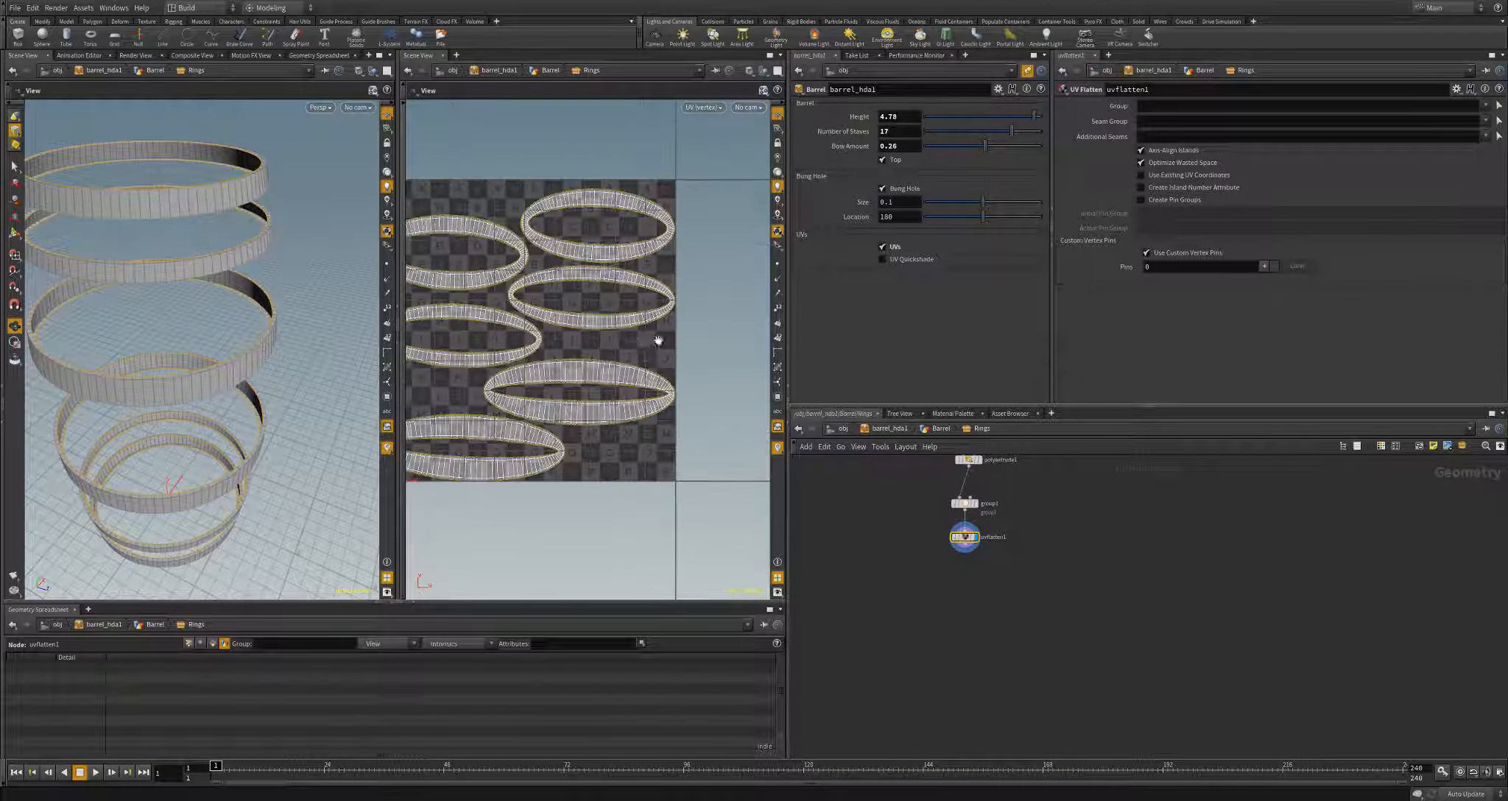
pyautogui.moveTo(596, 405); pyautogui.dragTo(624, 403, button='middle')
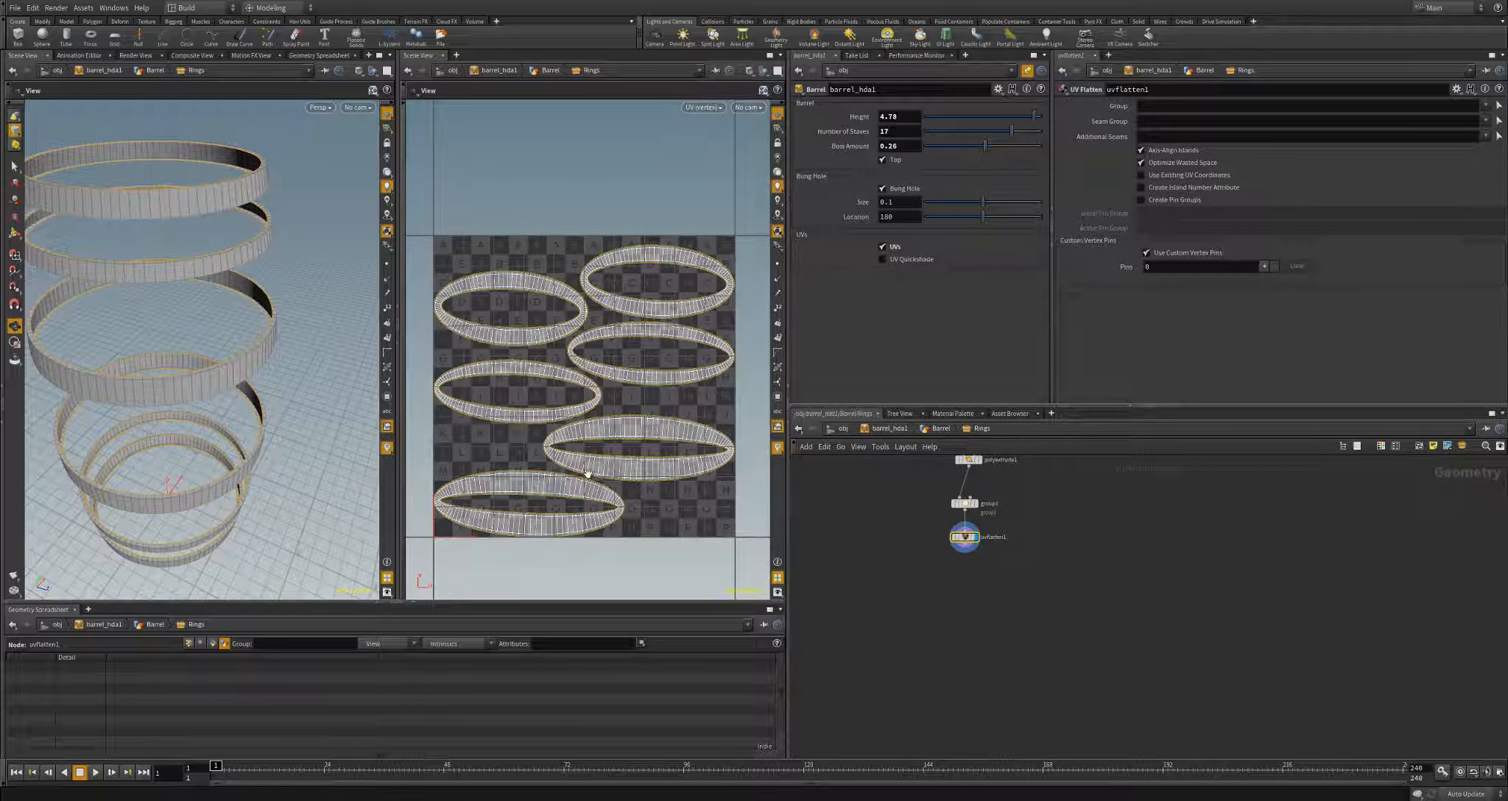
pyautogui.click(1485, 120)
pyautogui.click(1472, 137)
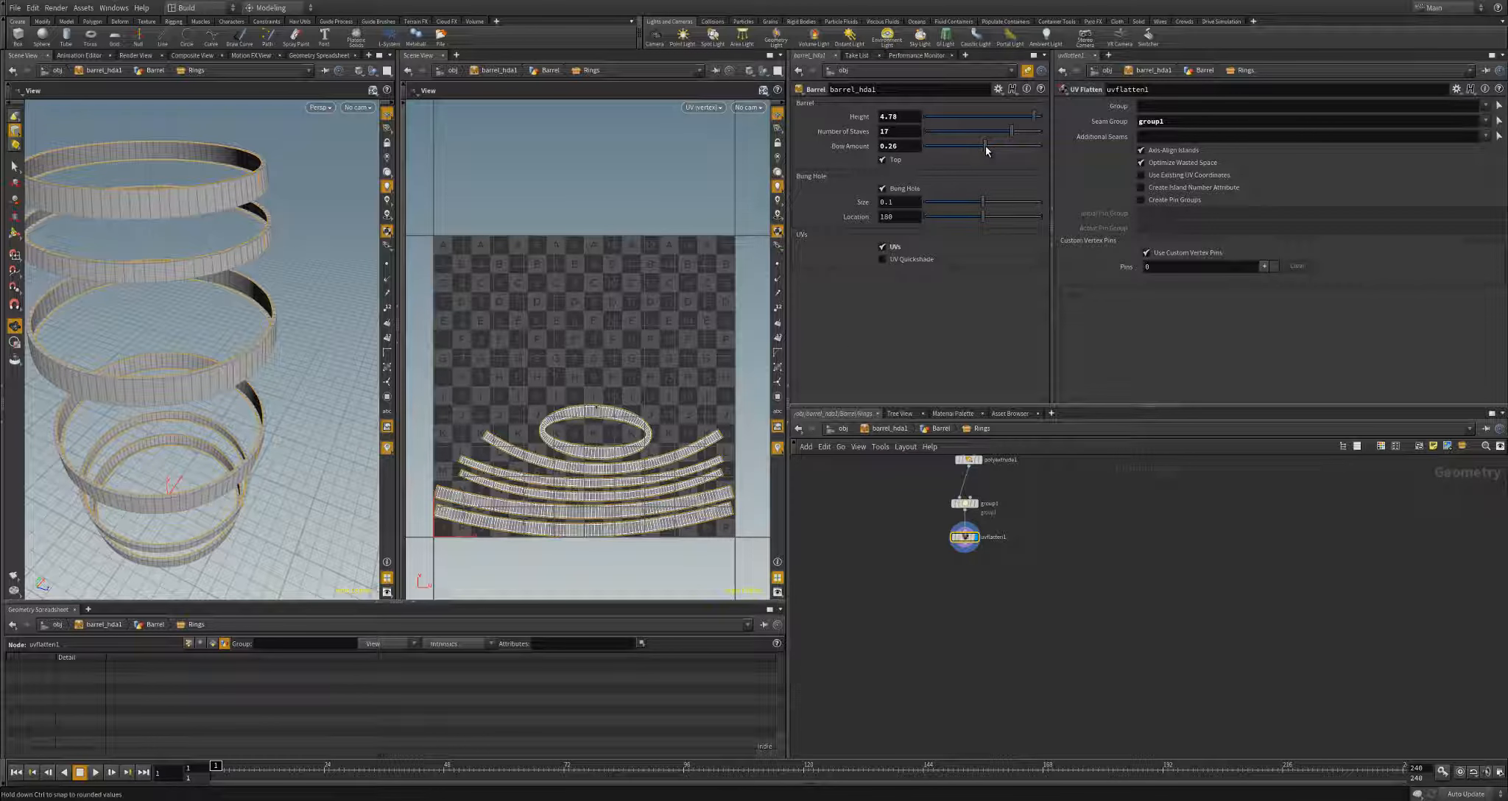
# - Set the barrel's Bow Amount to 0 and examine the flattened ring UVs
pyautogui.moveTo(985, 146); pyautogui.dragTo(923, 139)
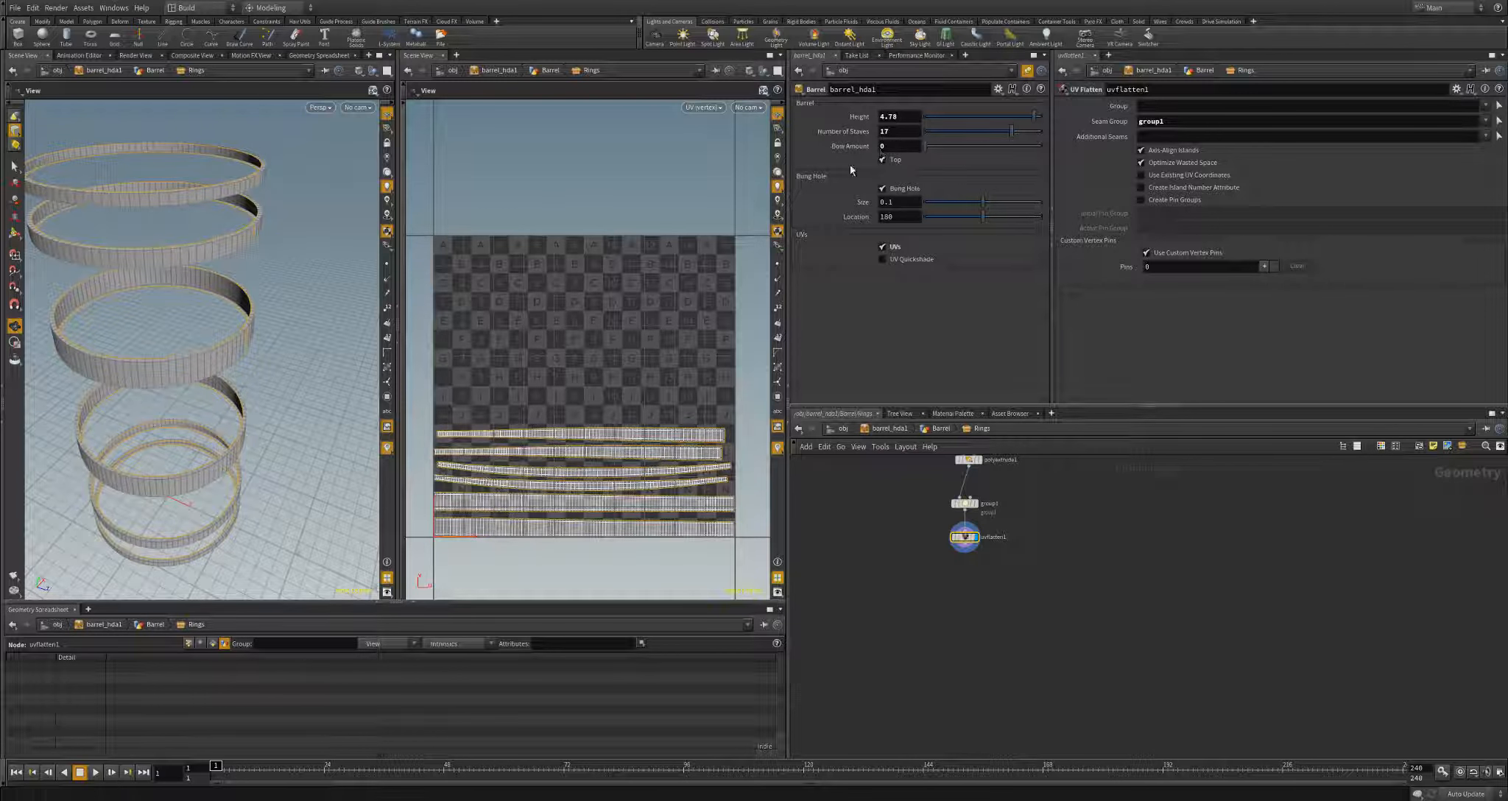
pyautogui.moveTo(259, 432); pyautogui.dragTo(225, 310)
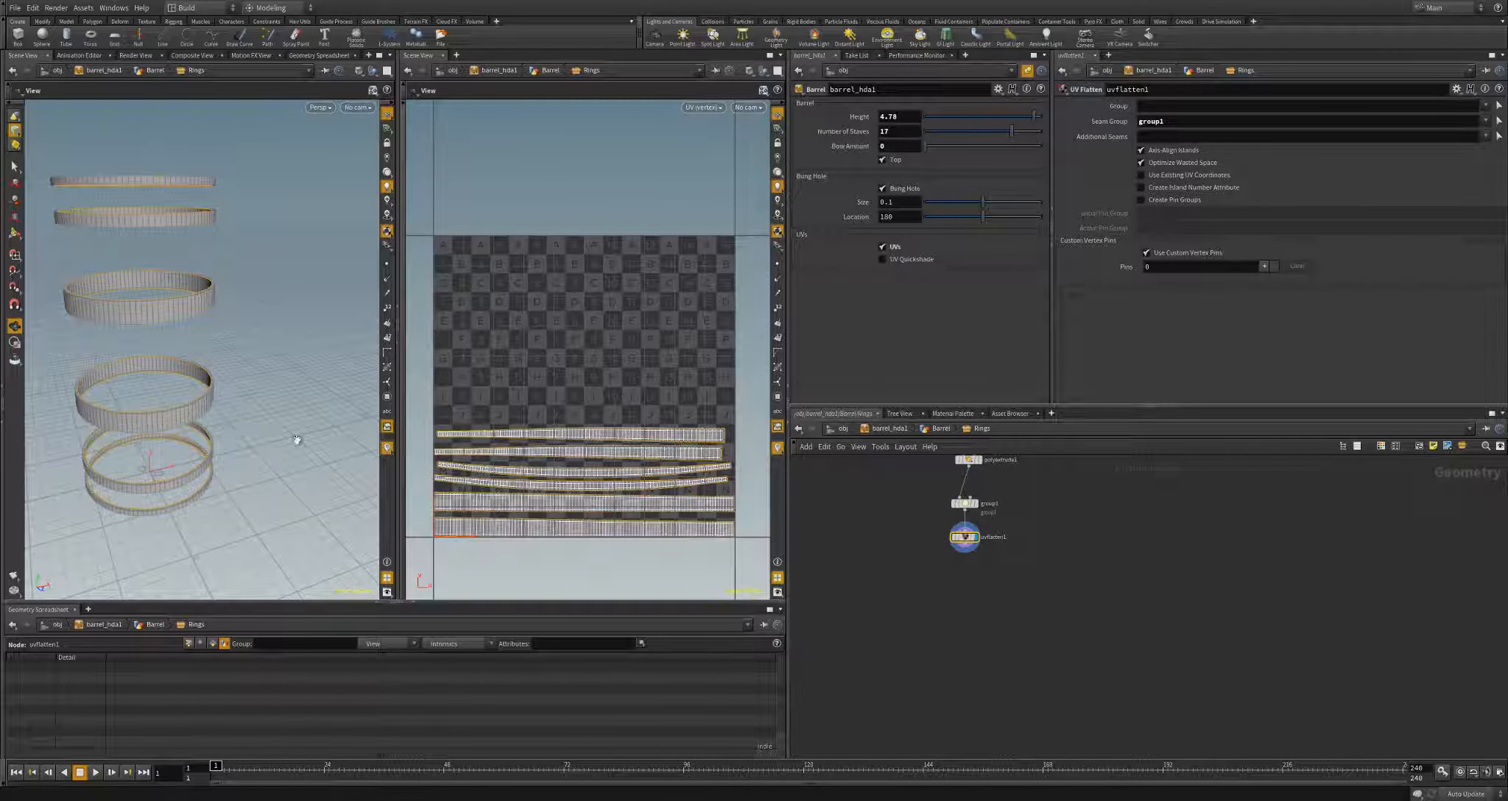
pyautogui.moveTo(564, 533); pyautogui.dragTo(571, 393, button='middle')
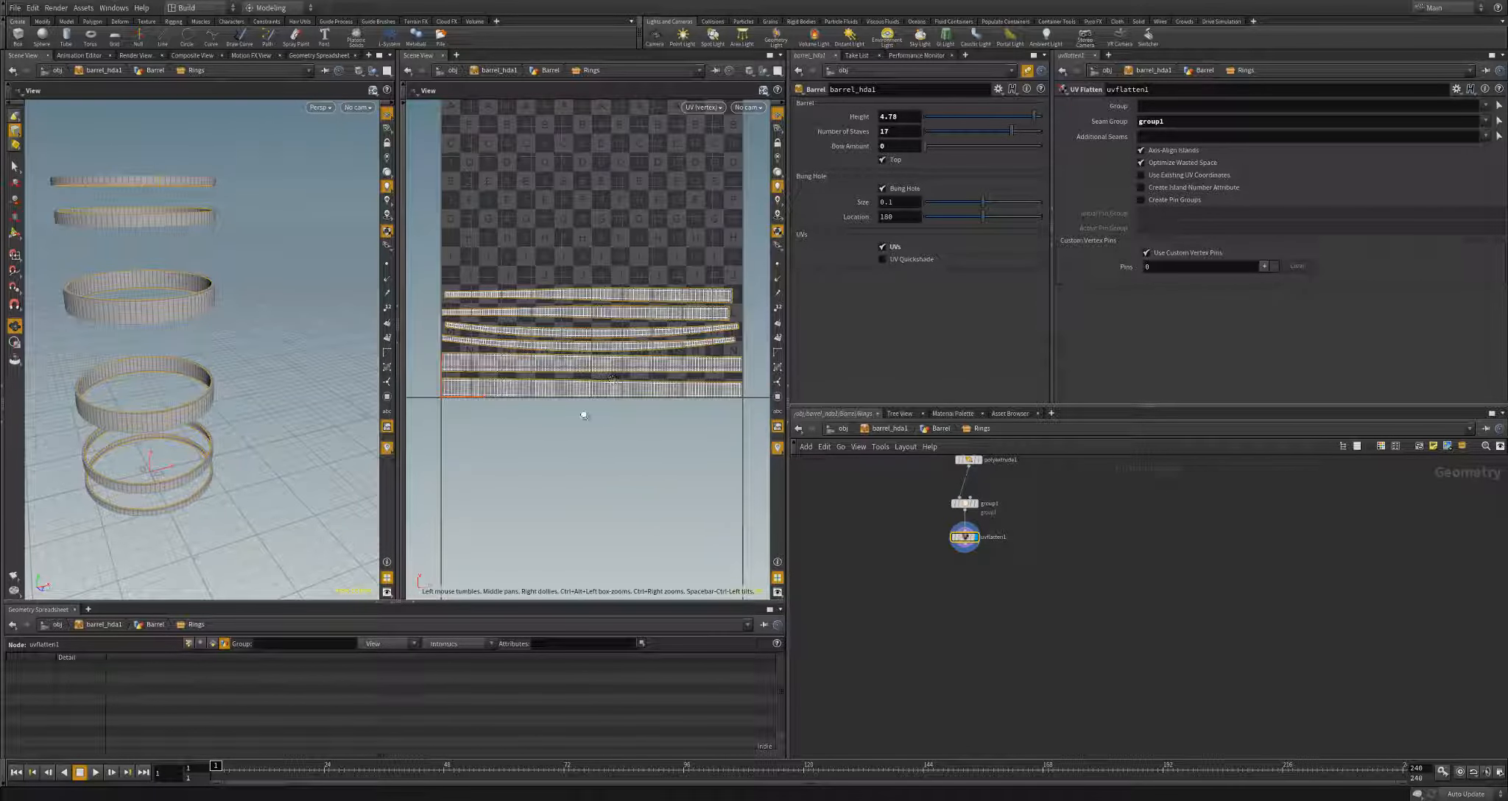
pyautogui.moveTo(585, 417); pyautogui.dragTo(471, 350, button='right')
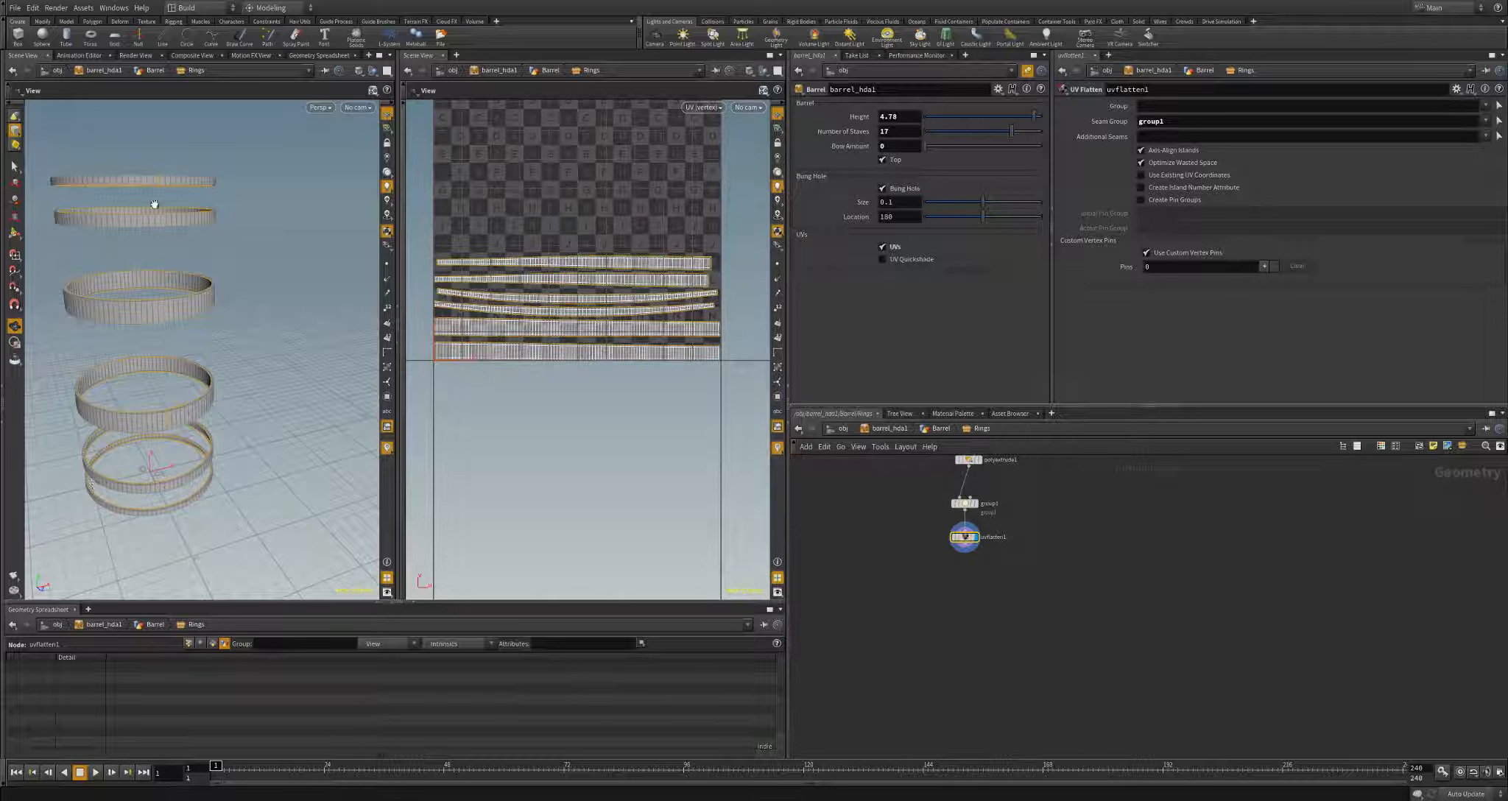
pyautogui.moveTo(605, 362); pyautogui.dragTo(620, 450, button='middle')
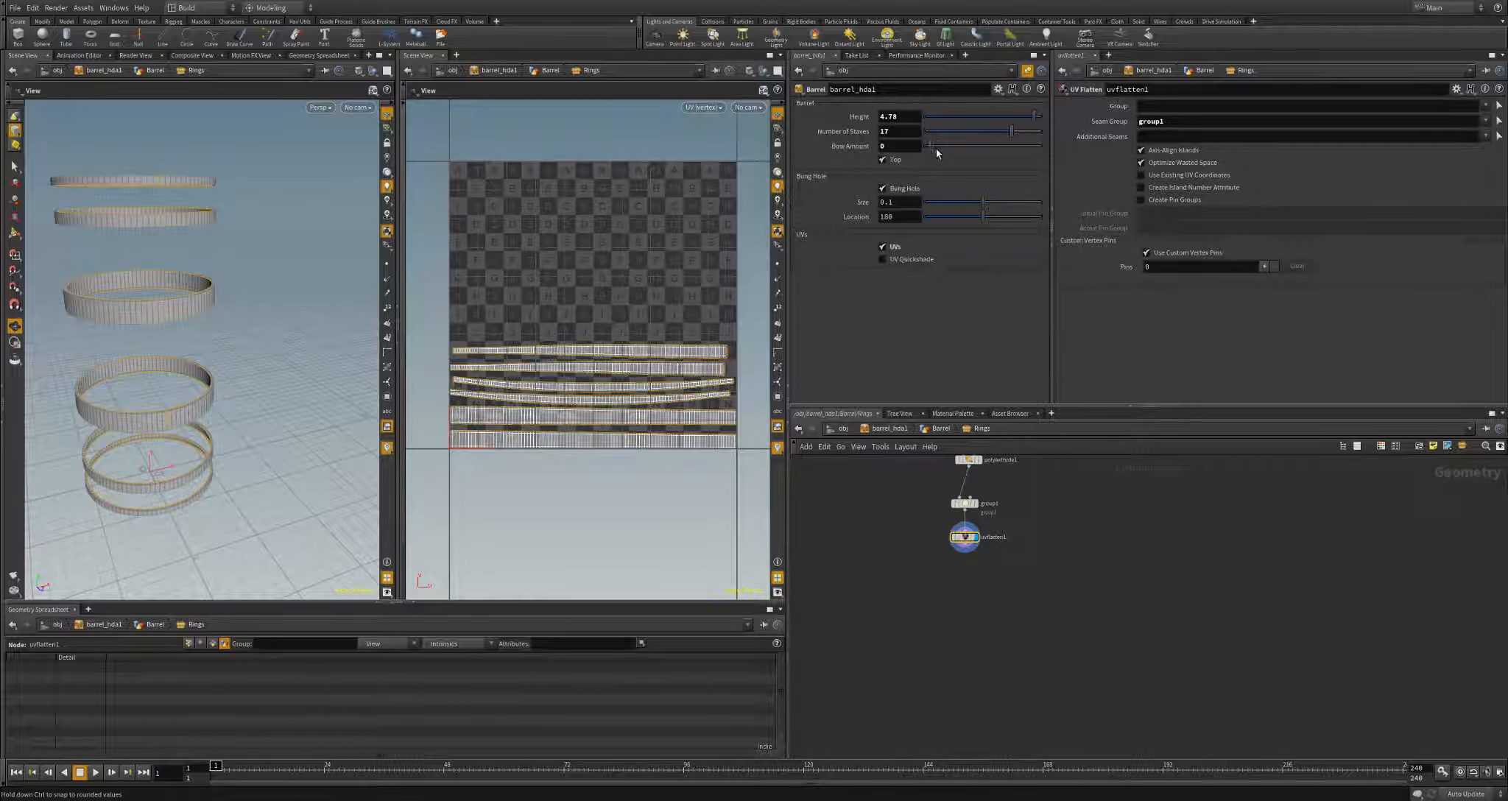
# - Set the barrel's Bow Amount to 0.5 and check which ring UVs are cut along the seam
pyautogui.moveTo(935, 149); pyautogui.dragTo(1062, 154)
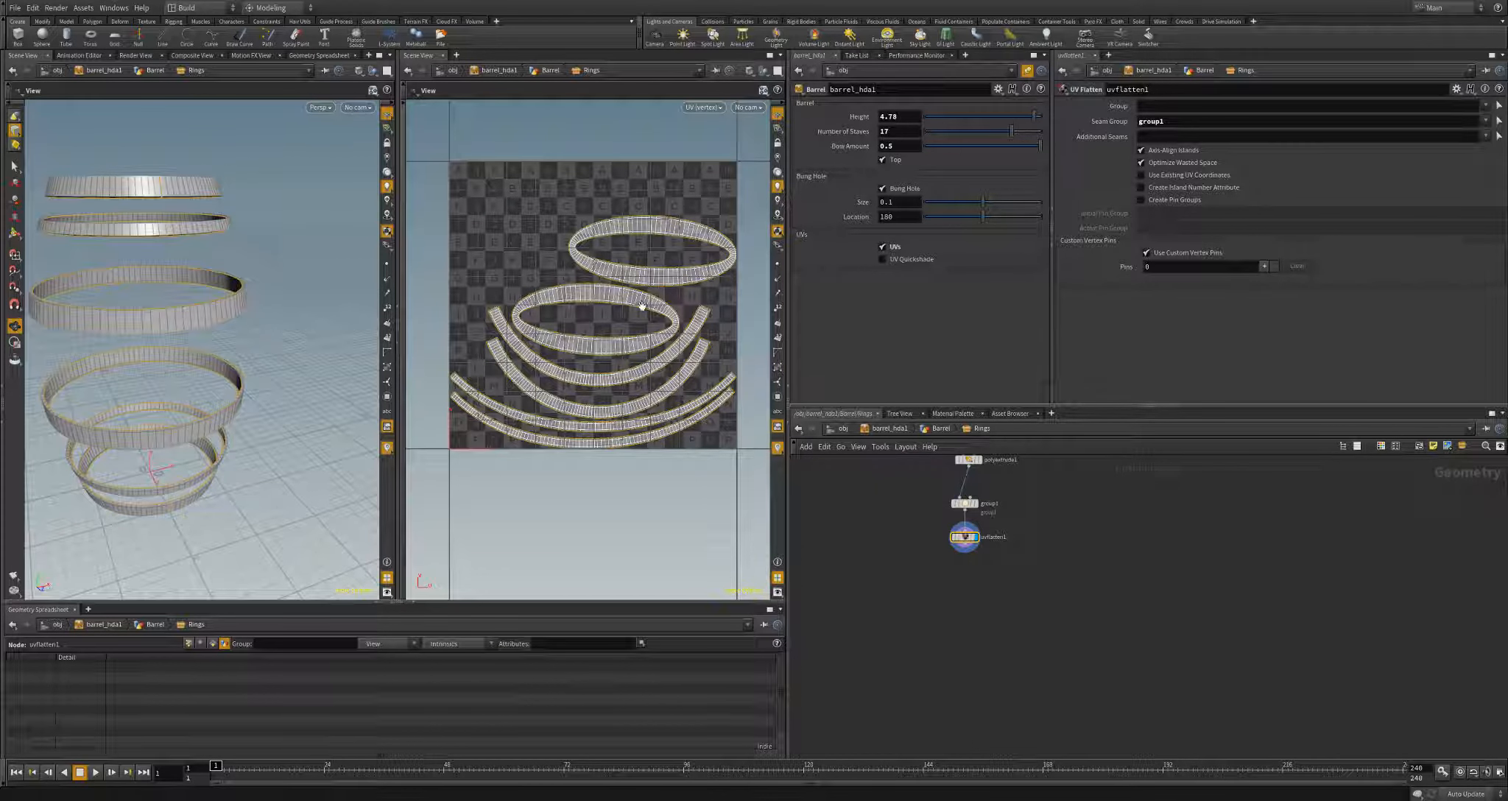
pyautogui.moveTo(899, 543); pyautogui.dragTo(872, 600, button='middle')
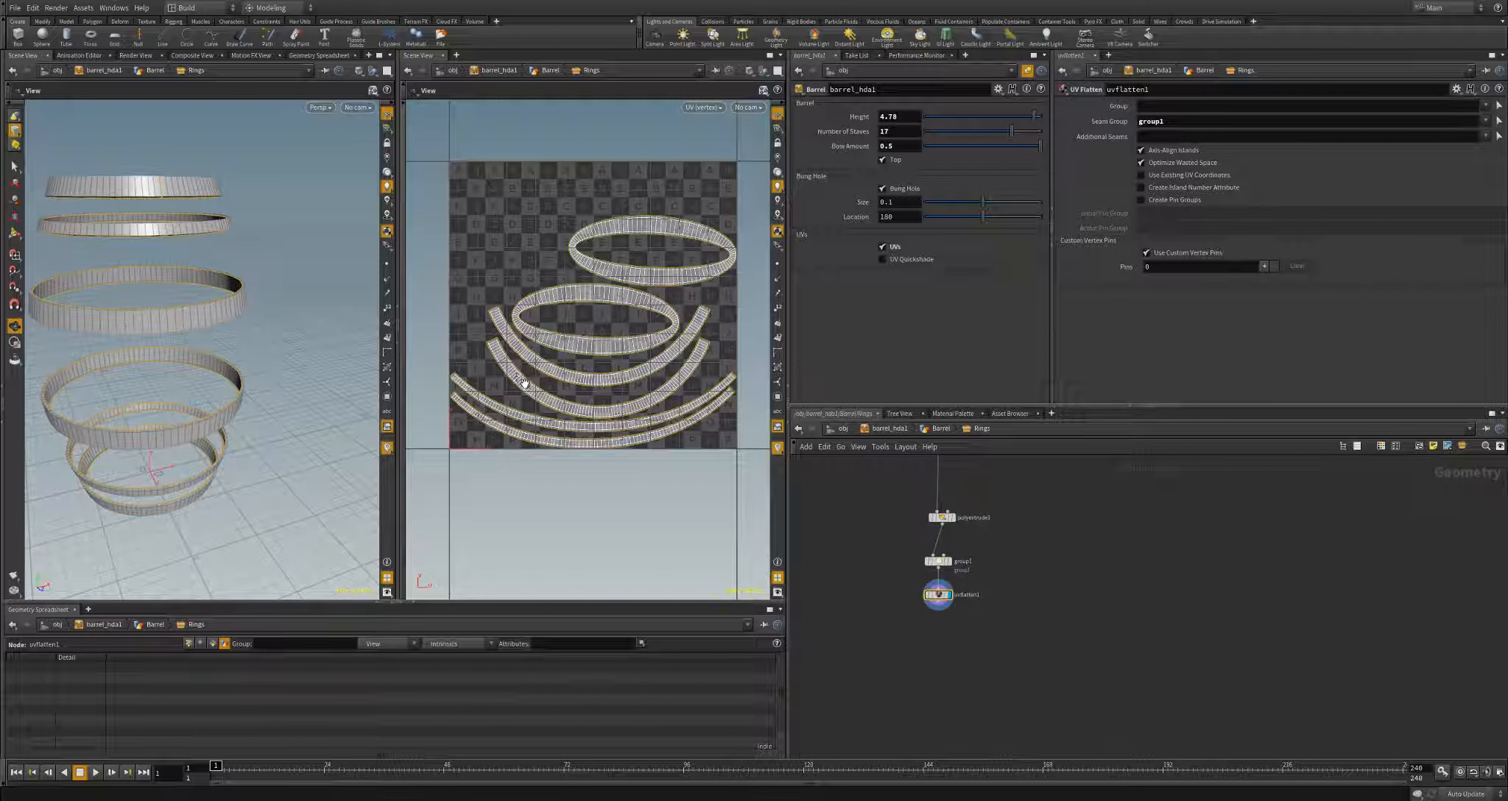
pyautogui.moveTo(589, 255); pyautogui.dragTo(565, 289, button='middle')
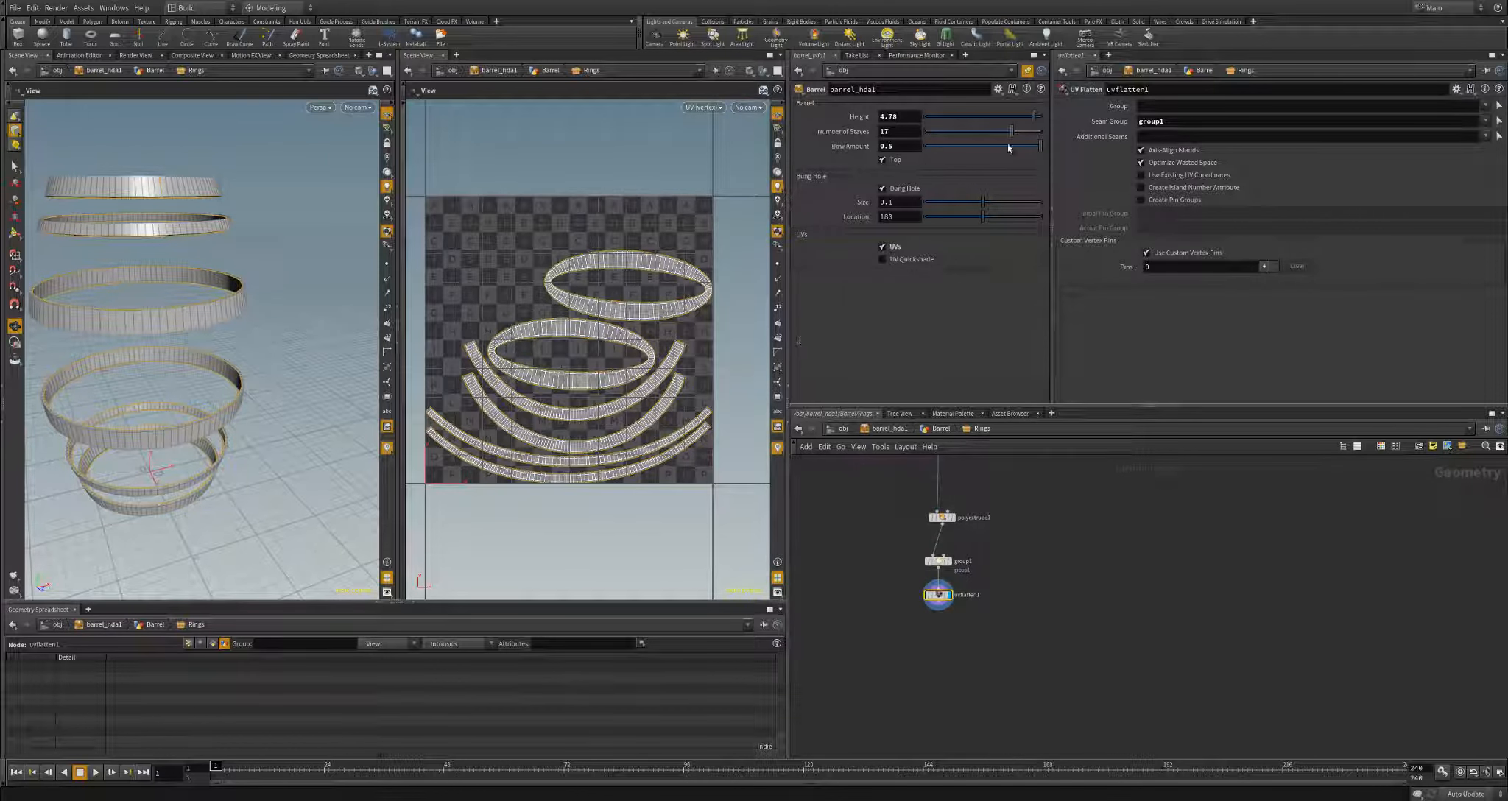
# - Set the barrel's Bow Amount to 0 and copy the stave_base tube from the Stave subnetwork
pyautogui.moveTo(1039, 146); pyautogui.dragTo(927, 148)
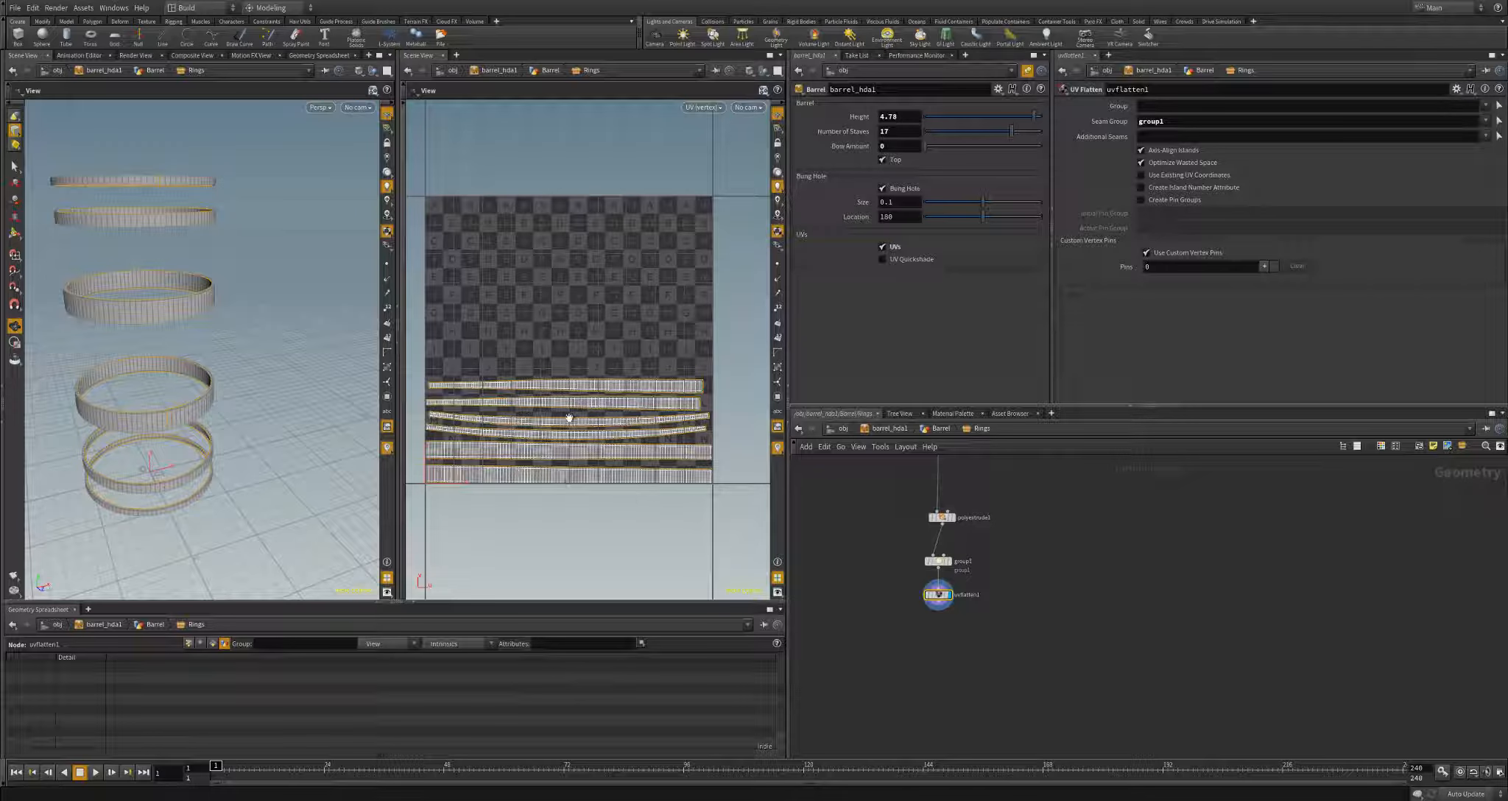
pyautogui.moveTo(1020, 504); pyautogui.dragTo(994, 582, button='middle')
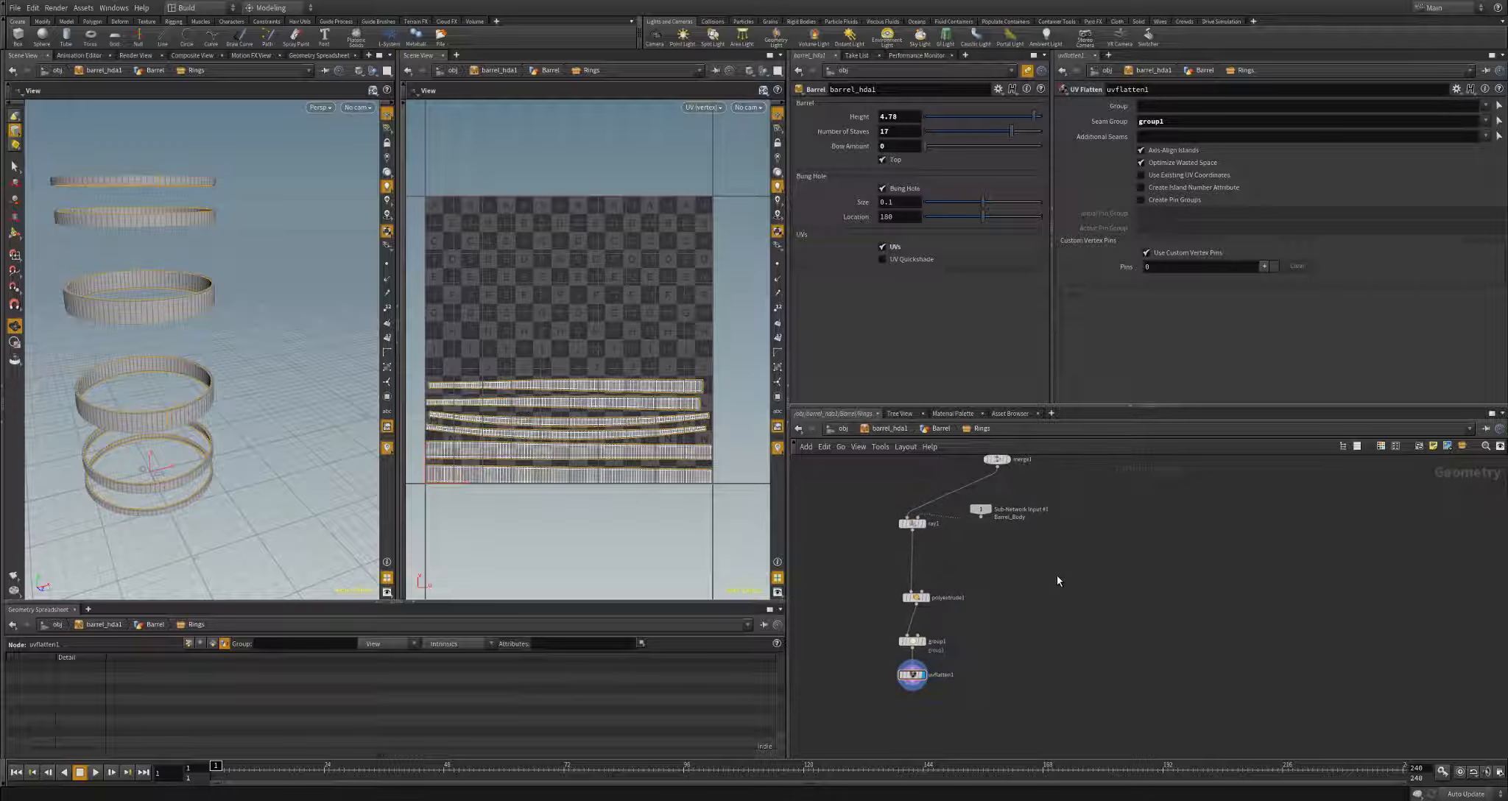
pyautogui.press('u')
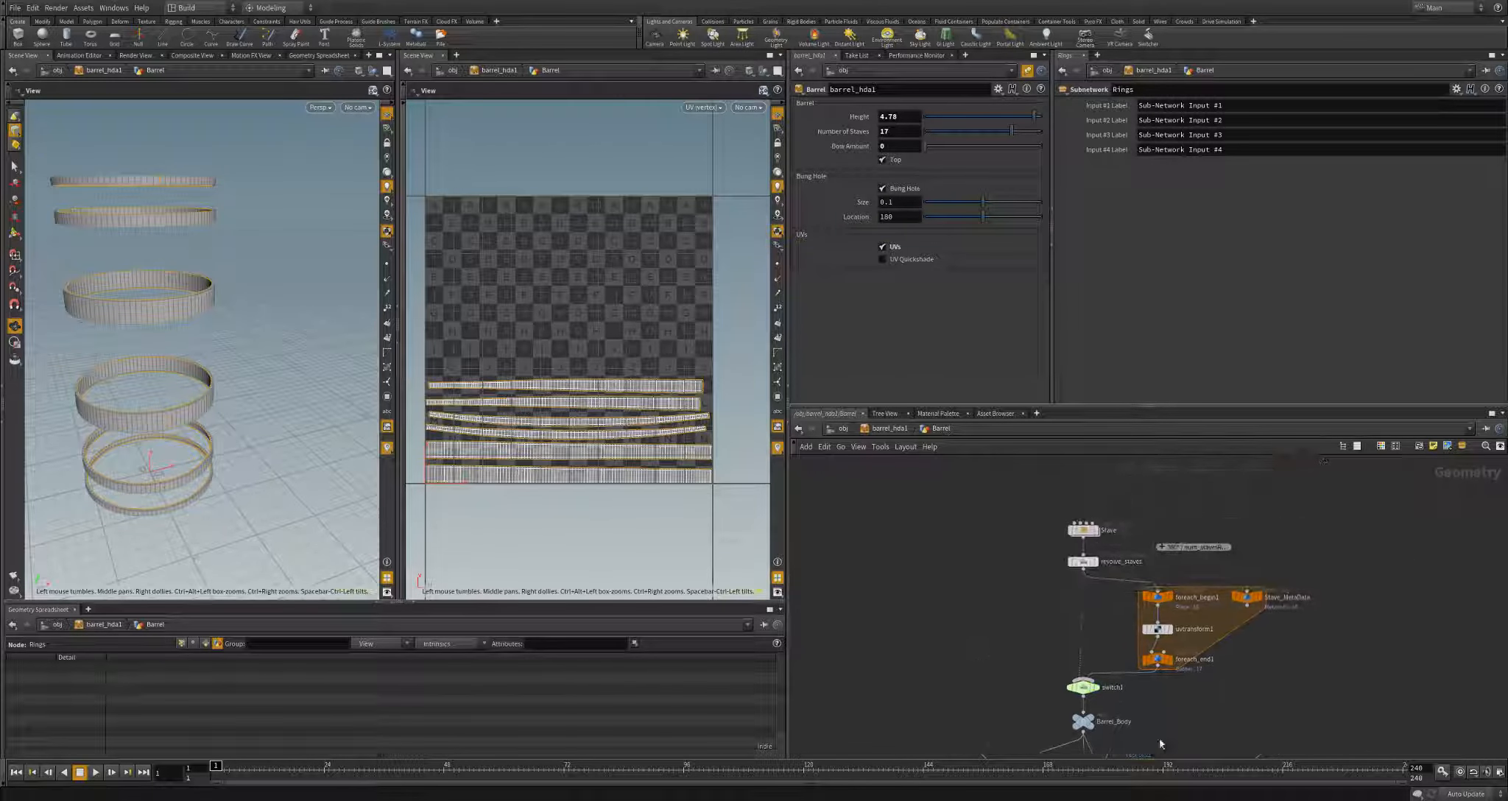
pyautogui.doubleClick(1086, 545)
pyautogui.moveTo(1085, 546); pyautogui.dragTo(1270, 623, button='middle')
pyautogui.click(1084, 588)
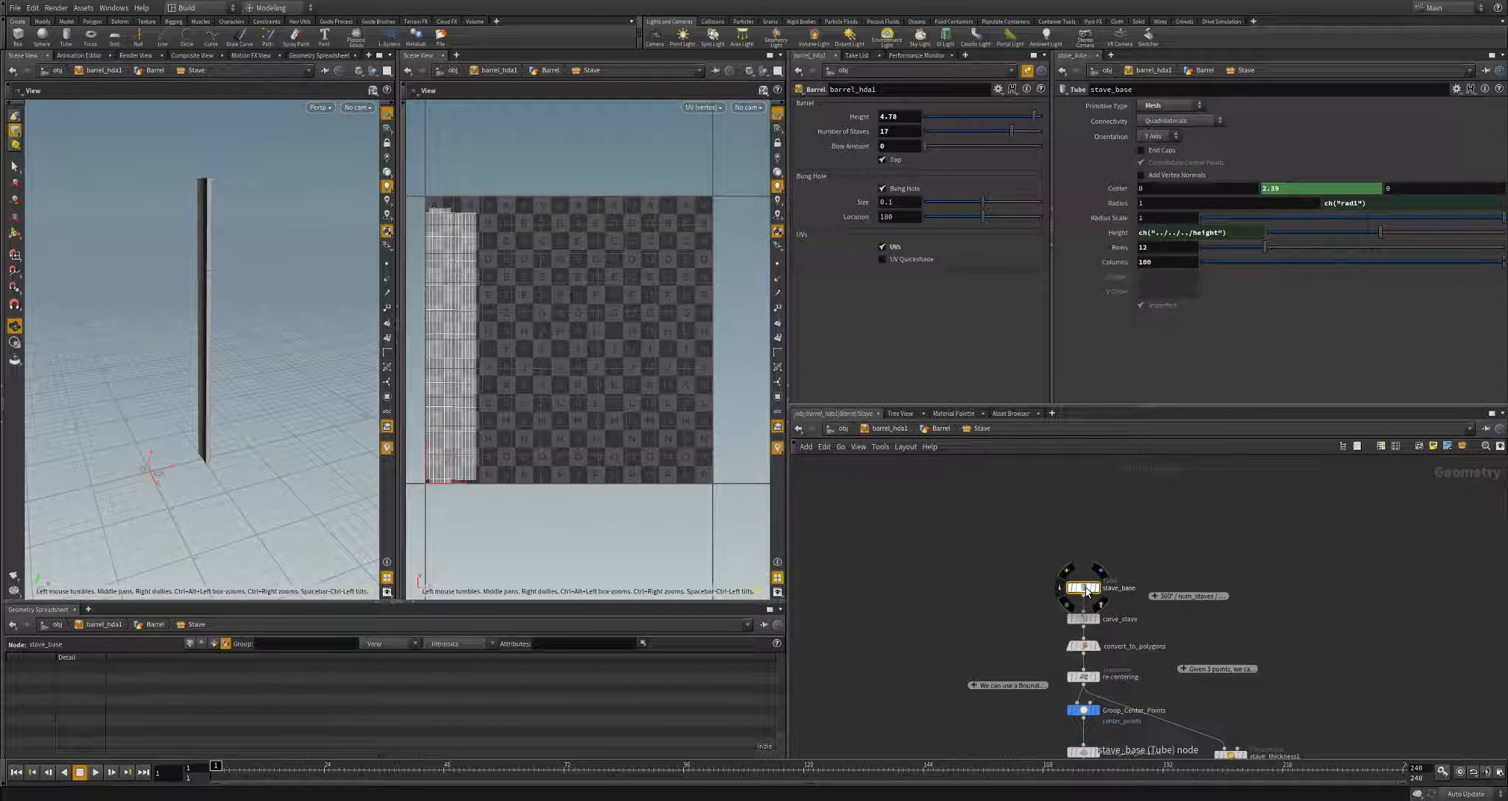
pyautogui.press('u')
pyautogui.press('u')
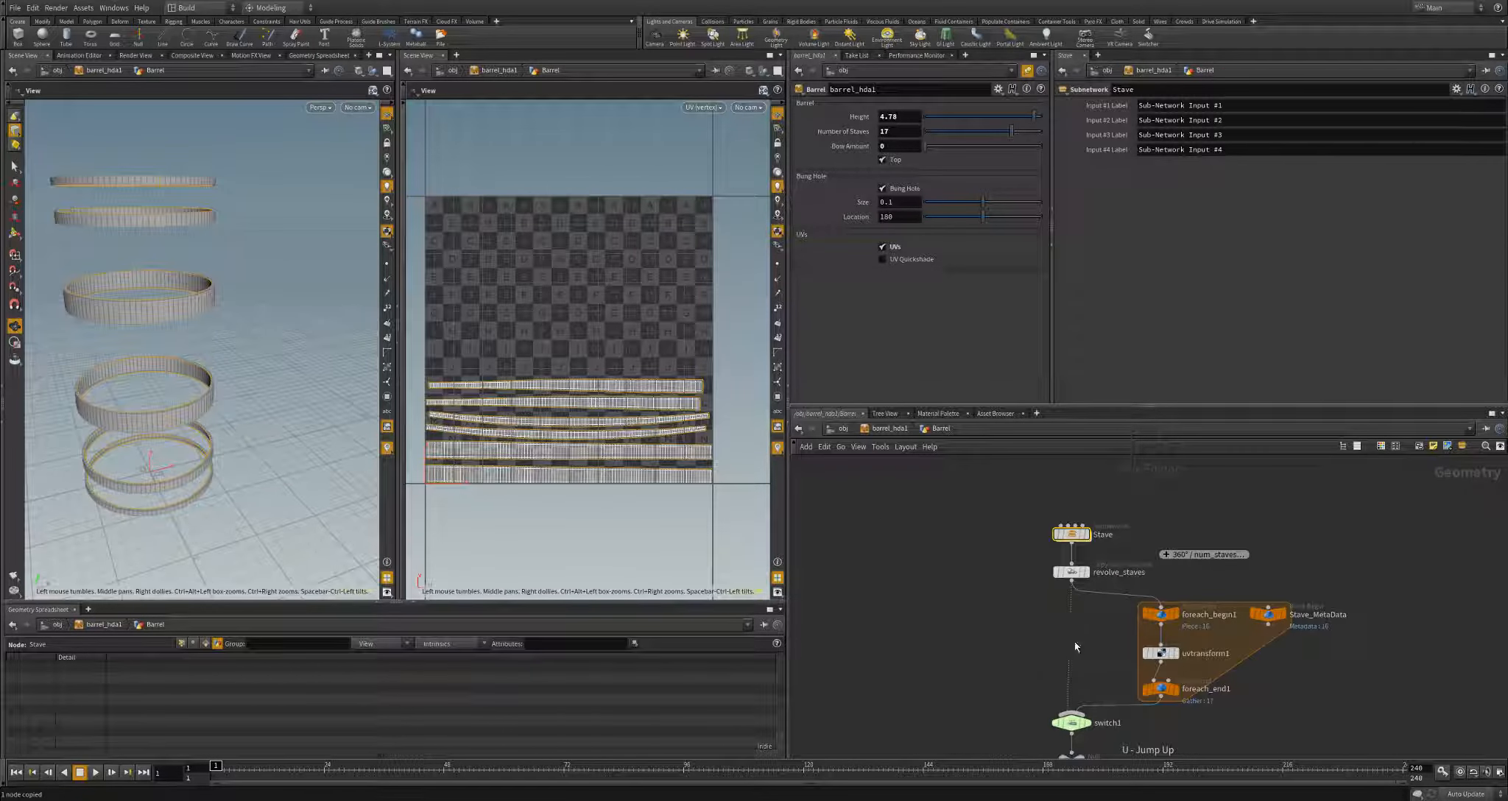
# - Paste the stave_base copy into the Rings subnetwork and place it in the empty area beside Barrel_Body
pyautogui.doubleClick(1075, 589)
pyautogui.moveTo(988, 756); pyautogui.dragTo(1165, 473, button='middle')
pyautogui.doubleClick(1030, 591)
pyautogui.moveTo(1058, 569); pyautogui.dragTo(944, 638, button='middle')
pyautogui.hotkey('ctrl', 'v')
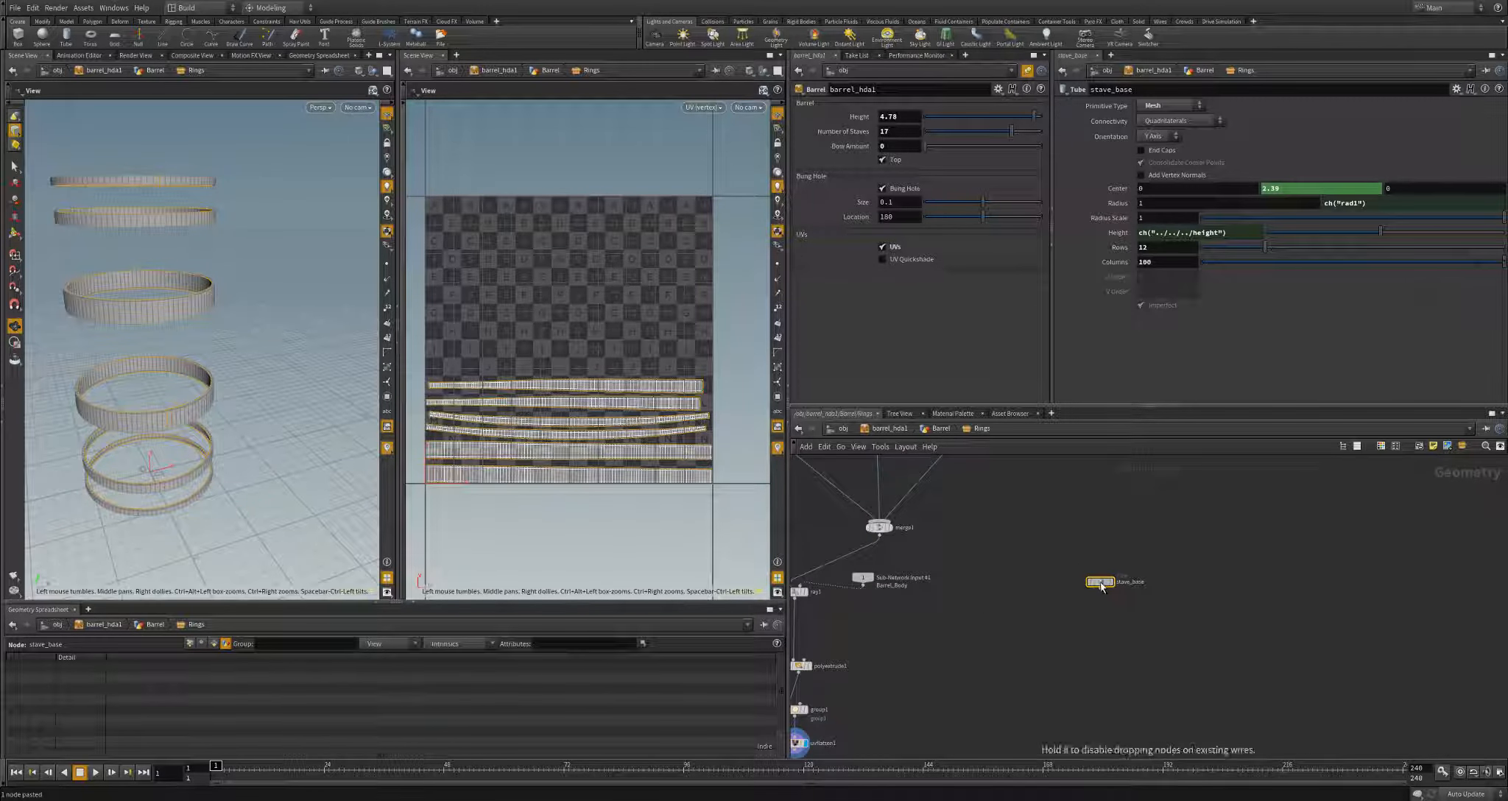
pyautogui.moveTo(1108, 586); pyautogui.dragTo(1163, 549, button='middle')
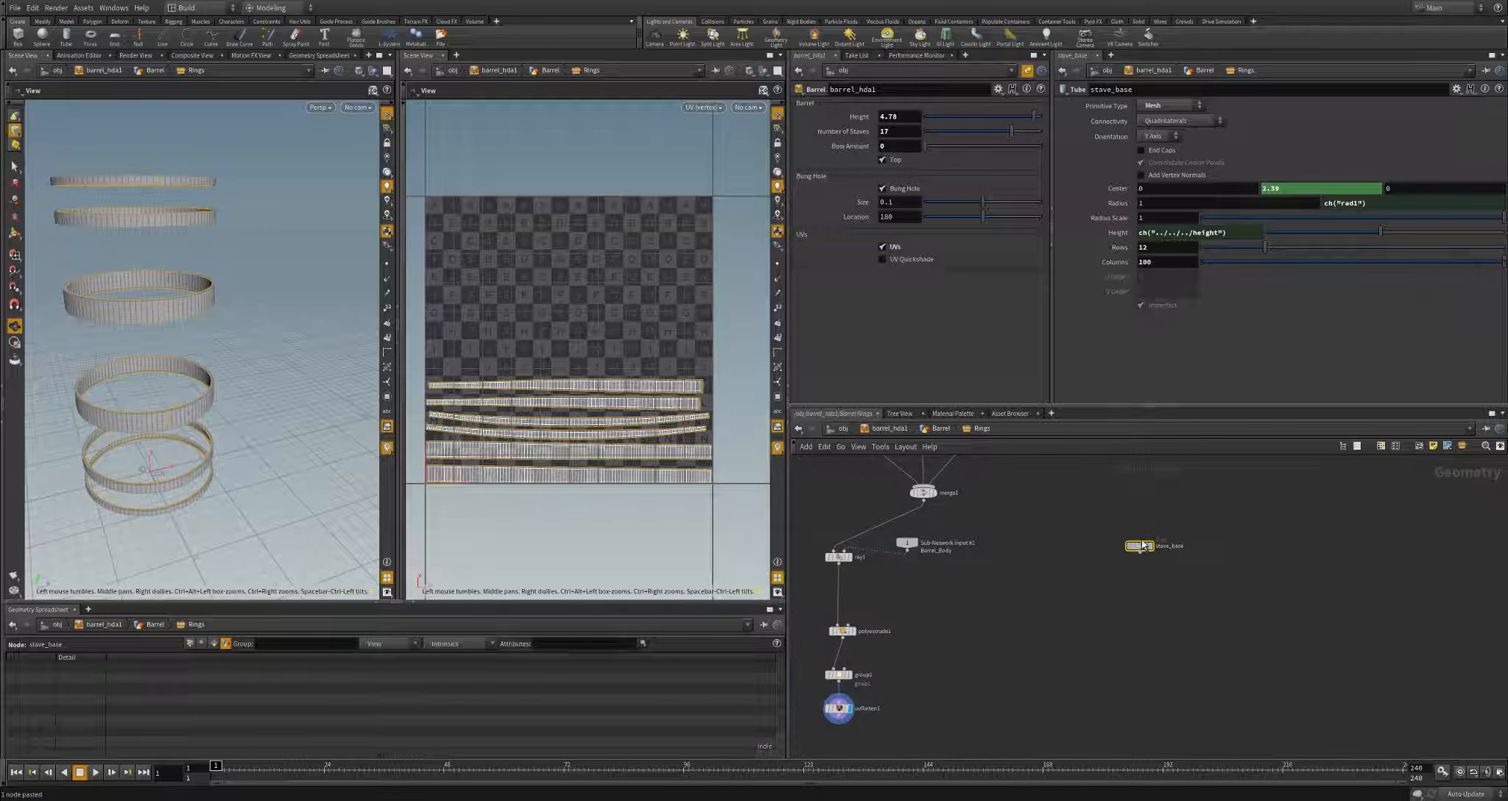
pyautogui.moveTo(1140, 546); pyautogui.dragTo(1145, 528)
pyautogui.moveTo(812, 584); pyautogui.dragTo(835, 582, button='middle')
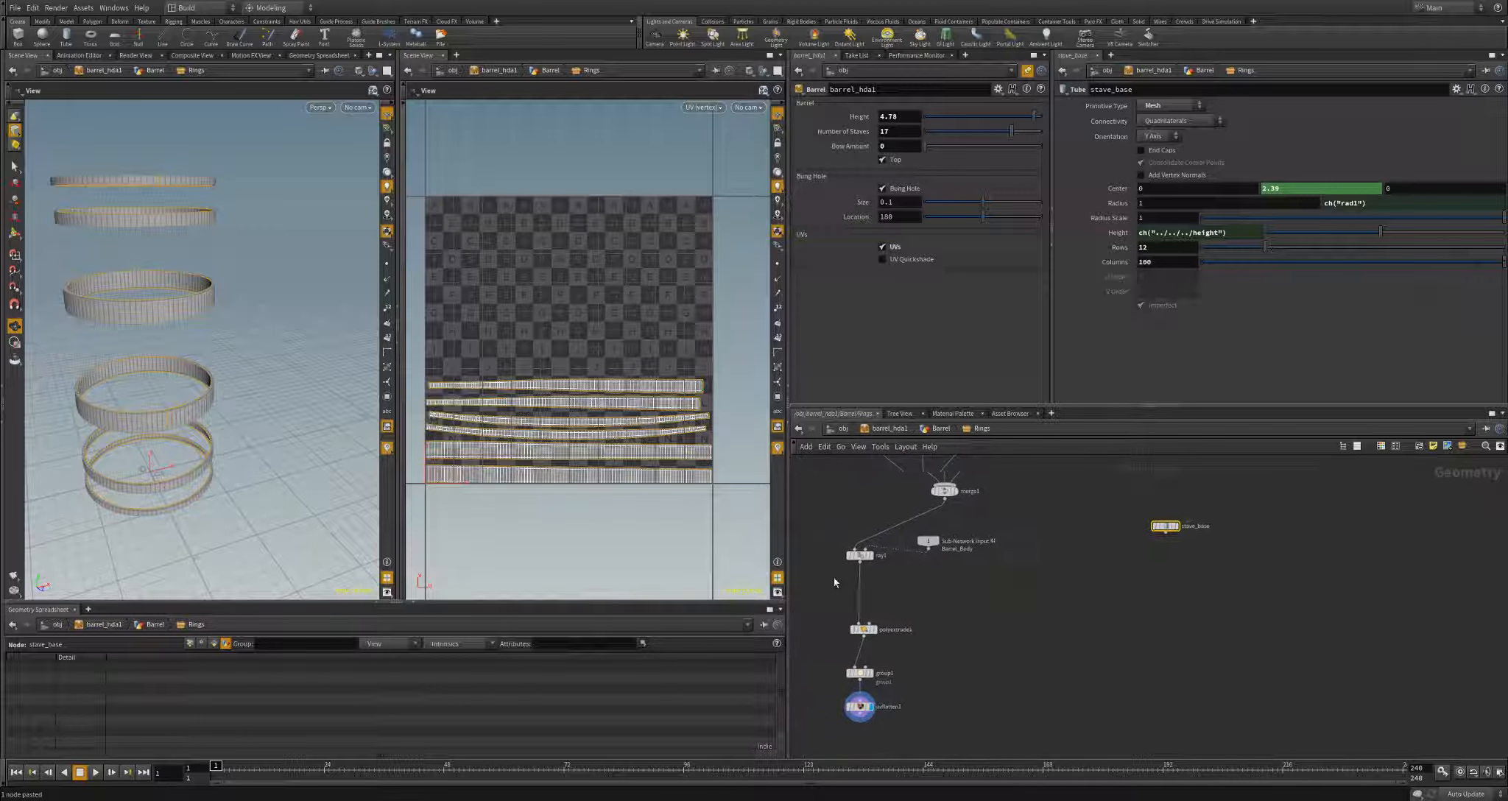
# - Display ray1 and set the barrel's Bow Amount to 0.459 to examine how the rings follow the bowed body
pyautogui.click(873, 557)
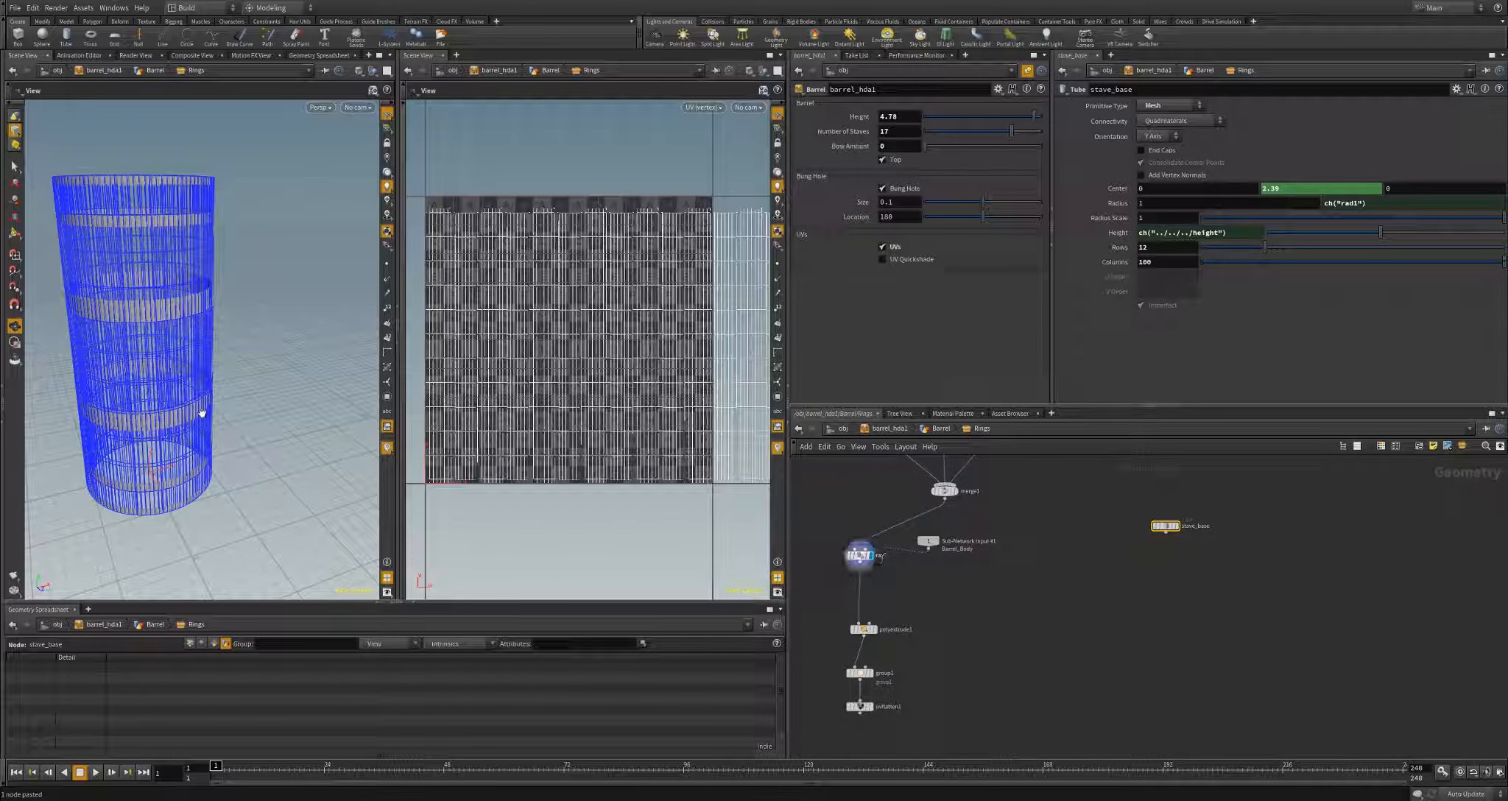
pyautogui.moveTo(931, 147); pyautogui.dragTo(983, 170)
pyautogui.scroll(-2, 206, 347)
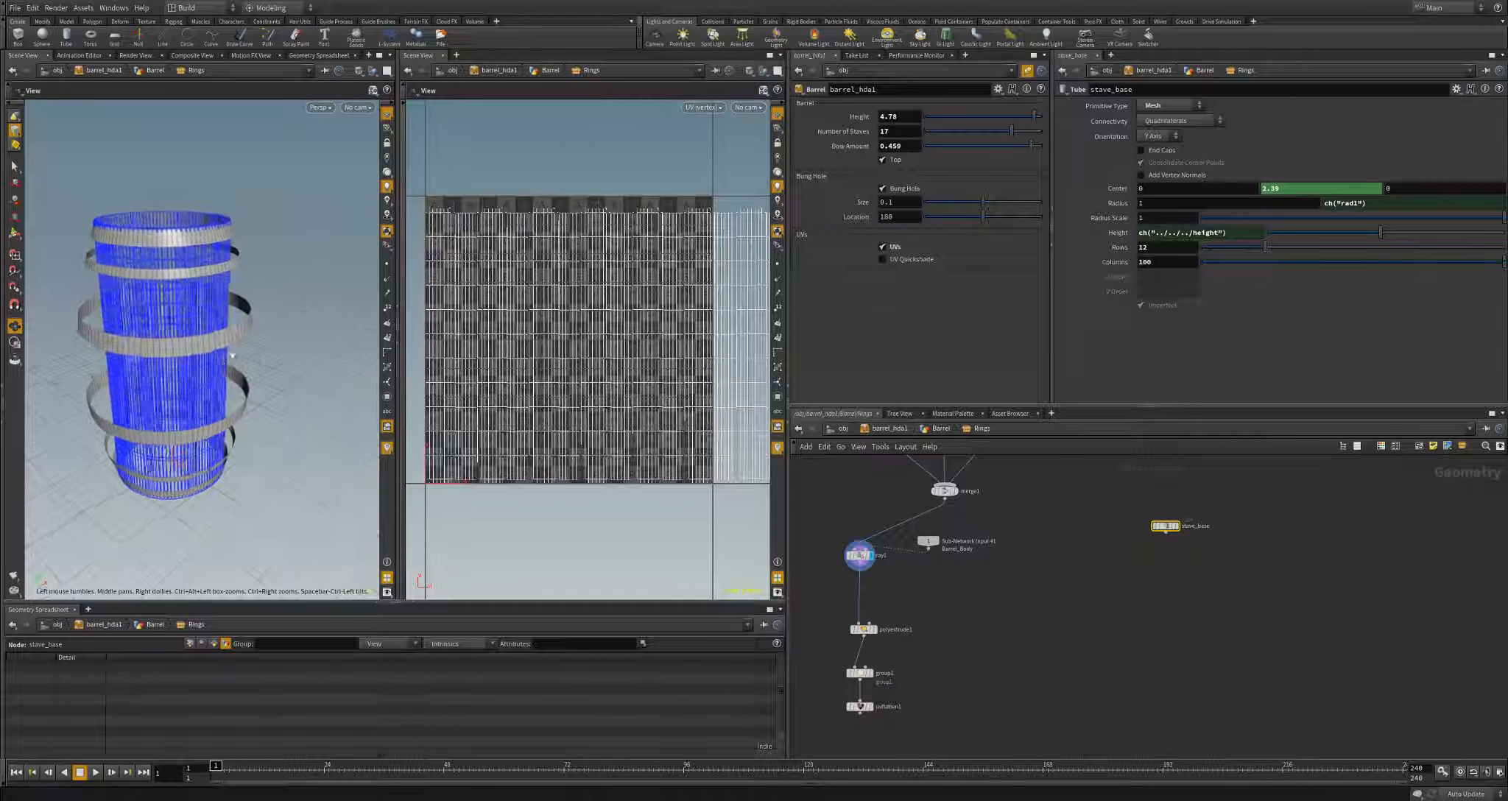
pyautogui.moveTo(206, 347); pyautogui.dragTo(215, 347)
# - Duplicate ray1 beneath merge1 and replace the copy's Barrel_Body input with stave_base
pyautogui.click(867, 557)
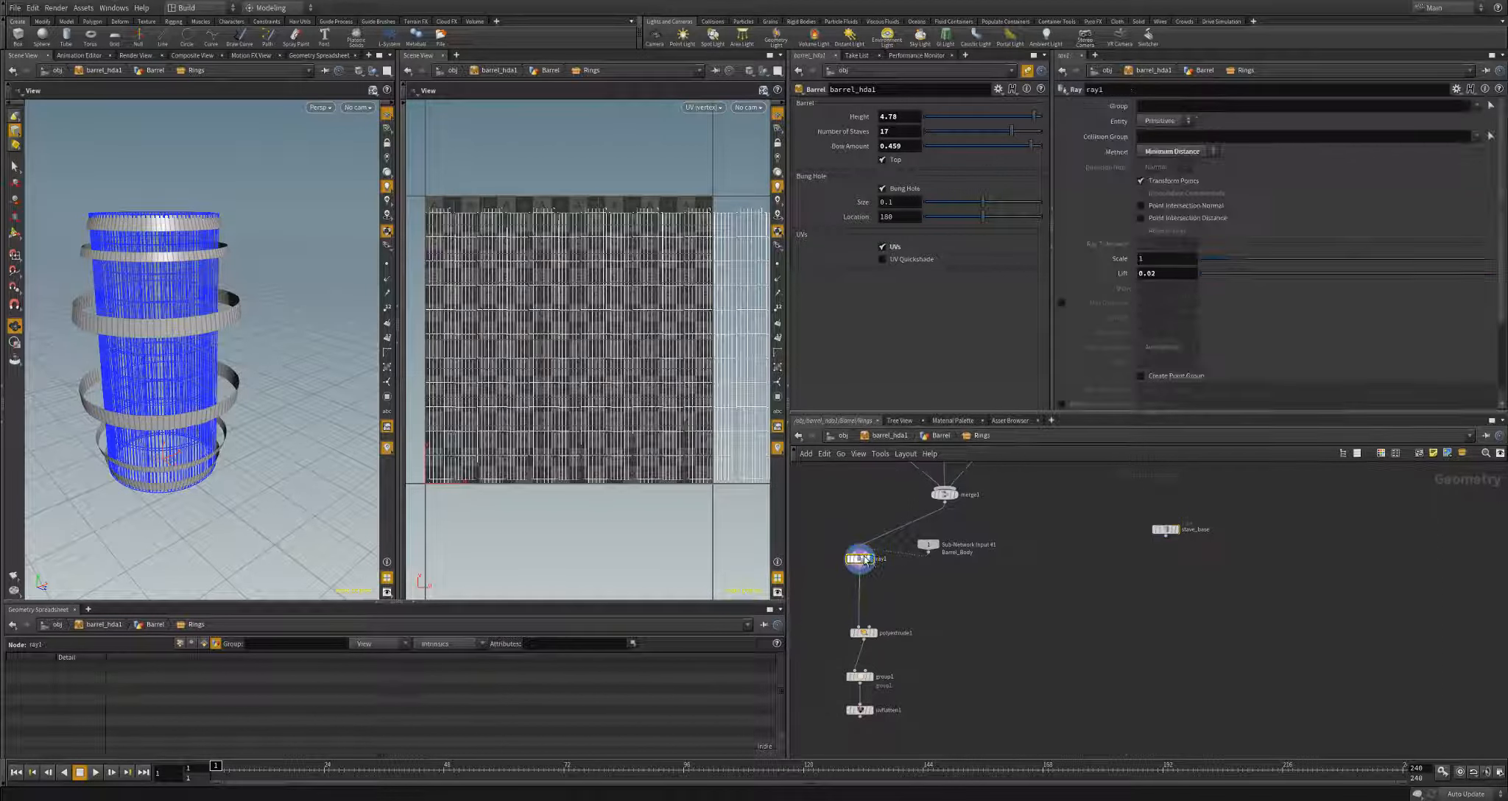
pyautogui.hotkey('ctrl', 'v')
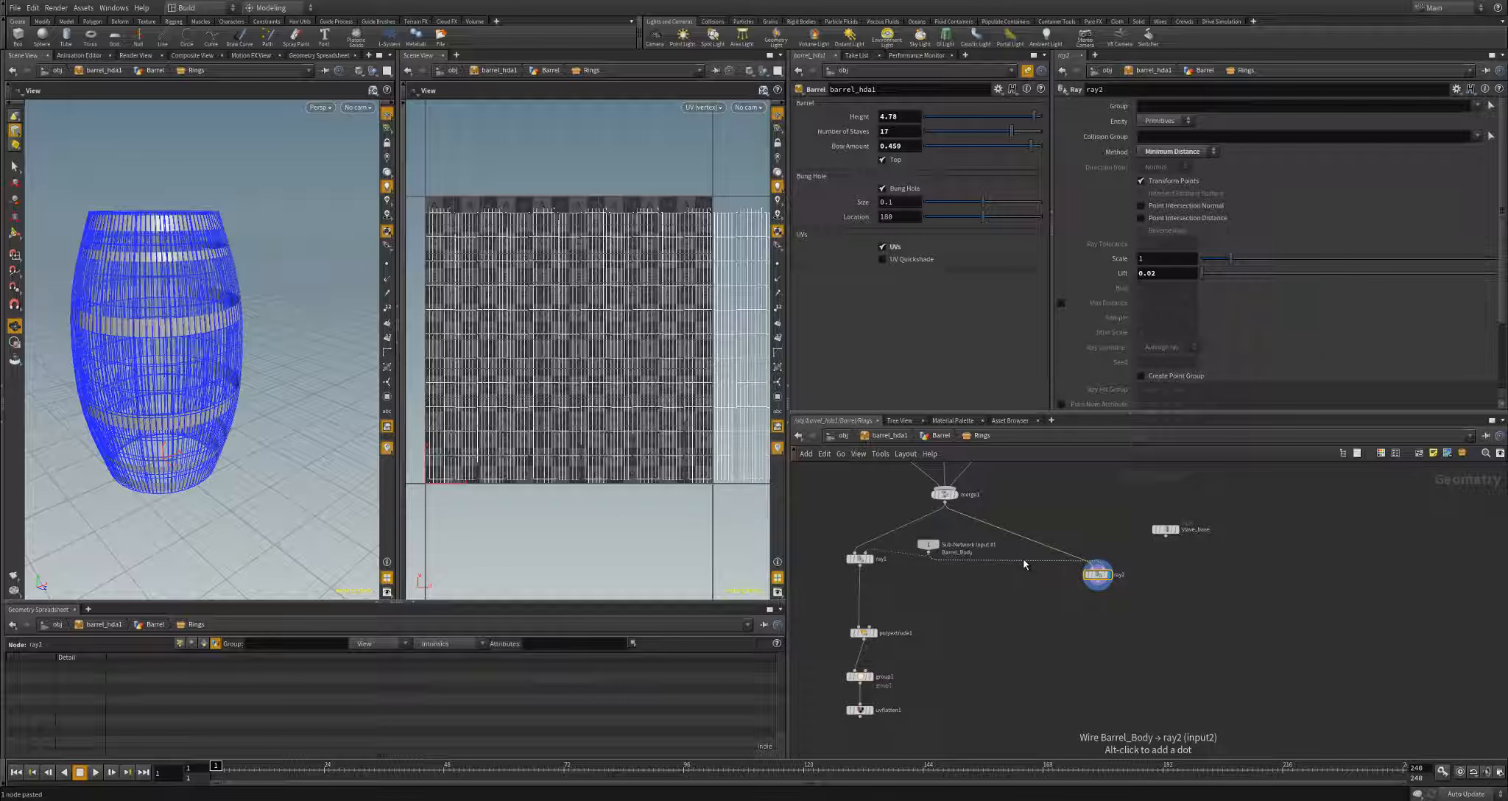
pyautogui.click(1480, 670)
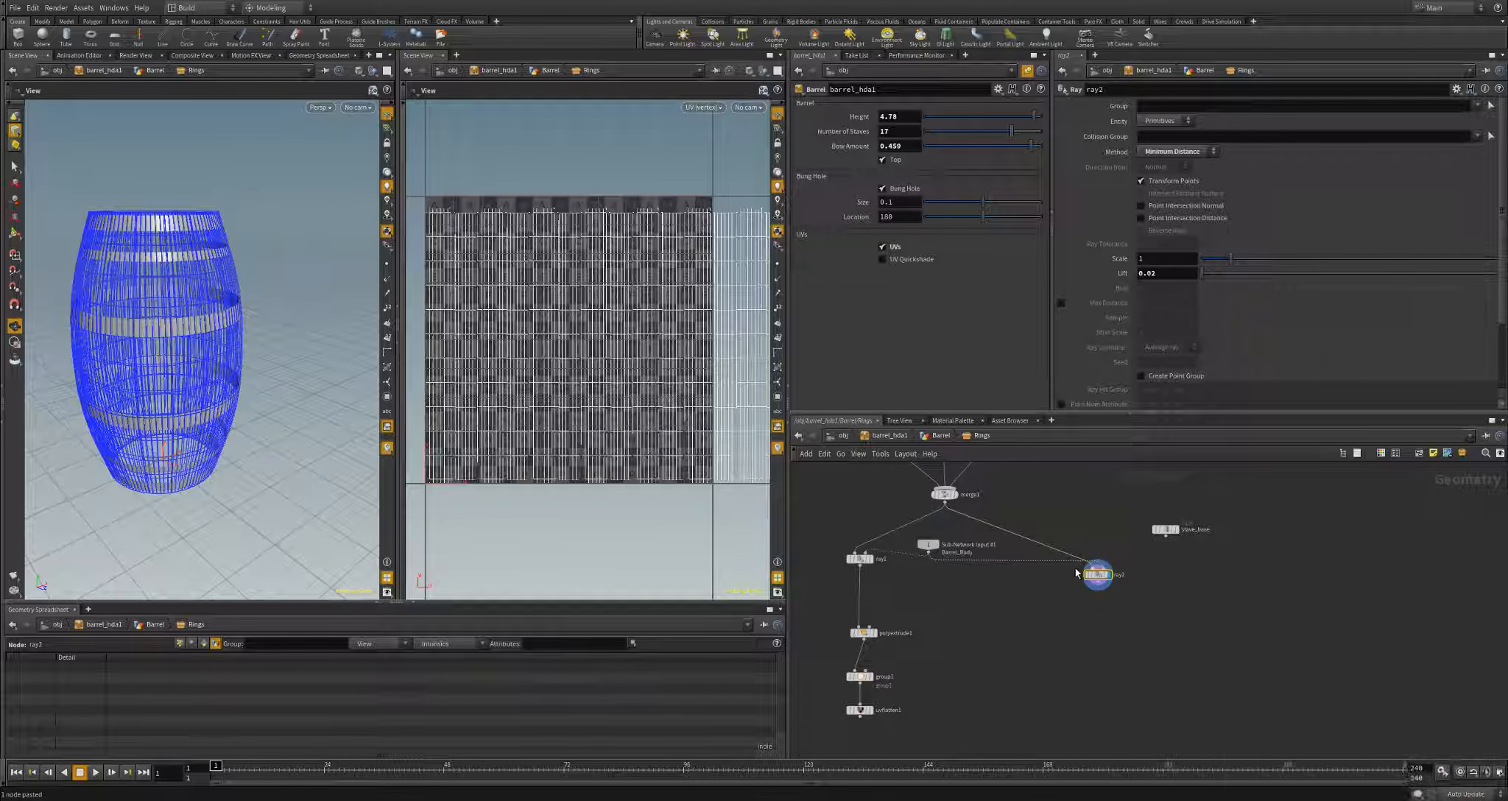
pyautogui.rightClick(1045, 560)
pyautogui.click(1060, 582)
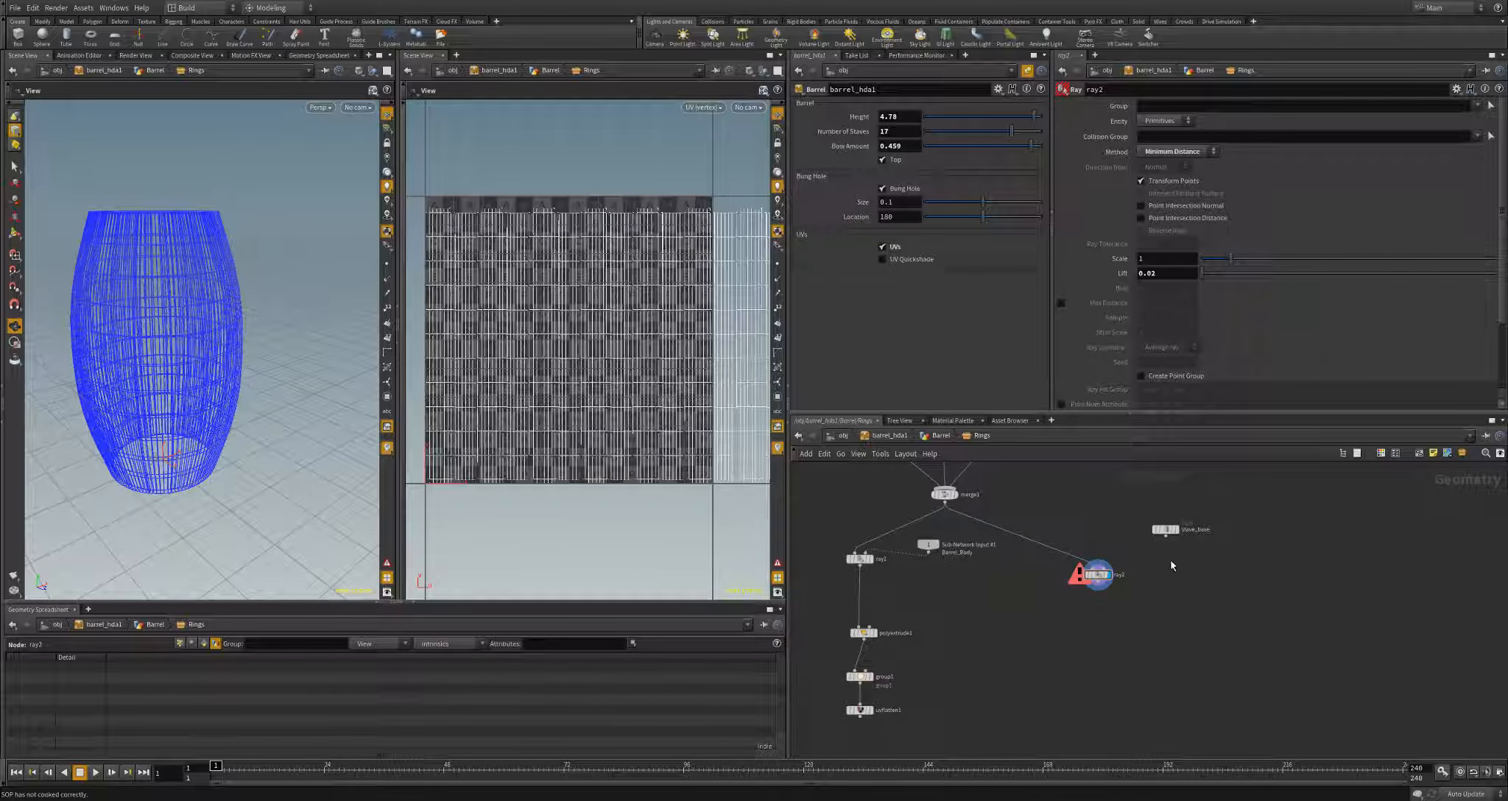
pyautogui.moveTo(1165, 536); pyautogui.dragTo(1106, 567)
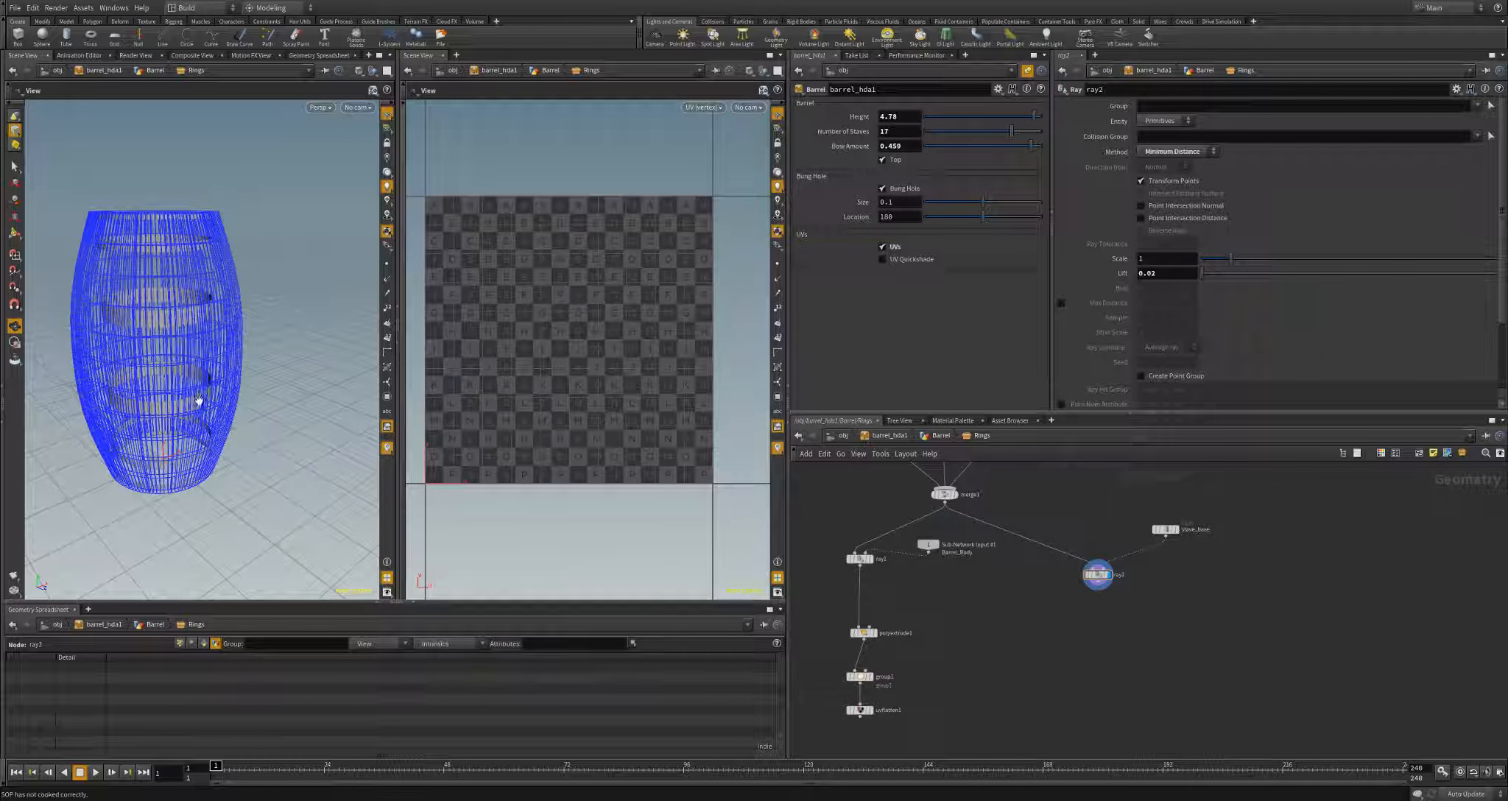
# - Set the barrel's Bow Amount to 0.013 and examine how ray2 projects the rings onto the stave_base tube
pyautogui.moveTo(192, 398); pyautogui.dragTo(174, 298)
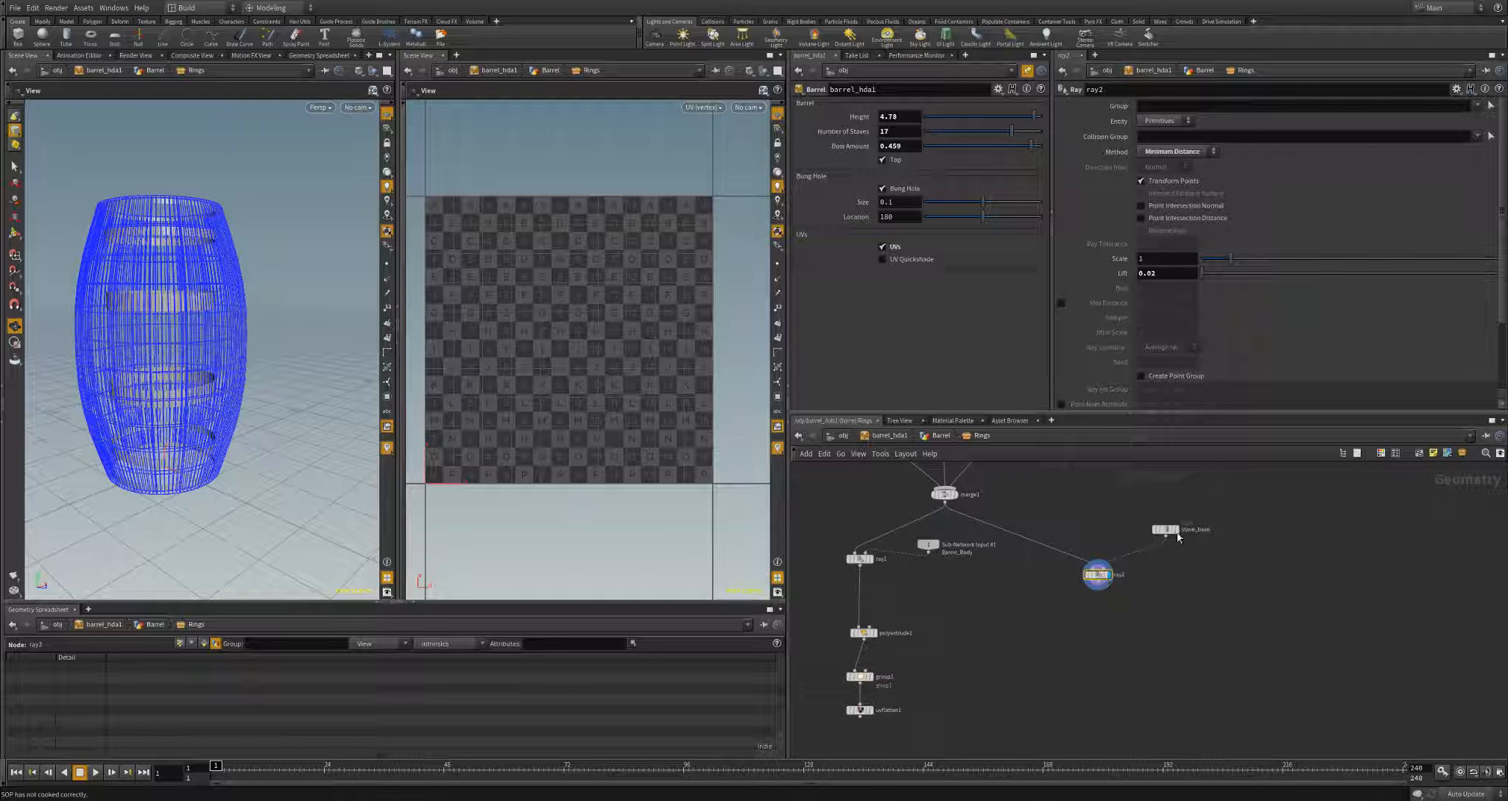
pyautogui.click(1176, 530)
pyautogui.click(1167, 529)
pyautogui.moveTo(284, 243); pyautogui.dragTo(184, 267)
pyautogui.click(1110, 573)
pyautogui.click(1097, 573)
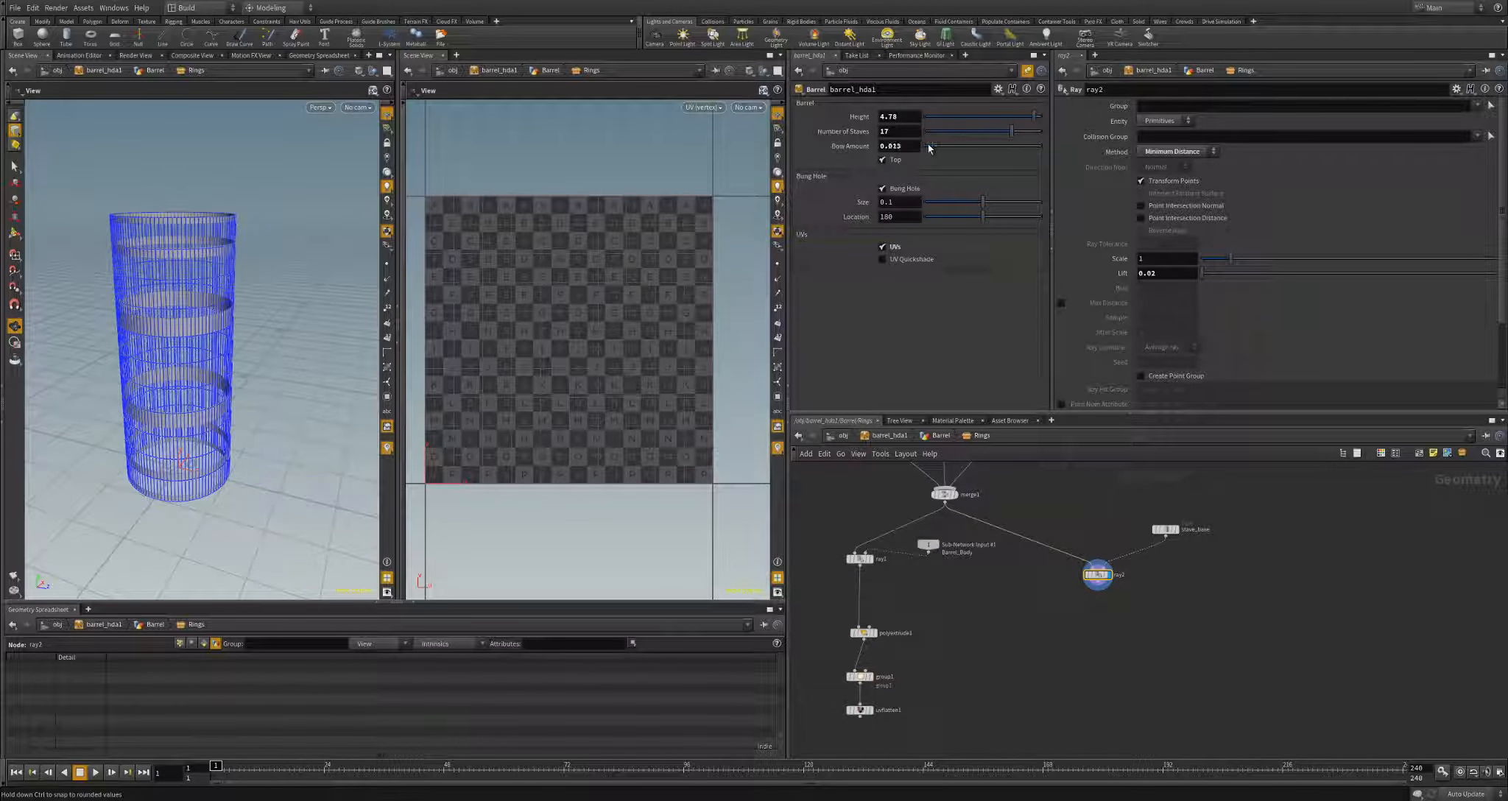
pyautogui.moveTo(223, 370); pyautogui.dragTo(289, 350, button='right')
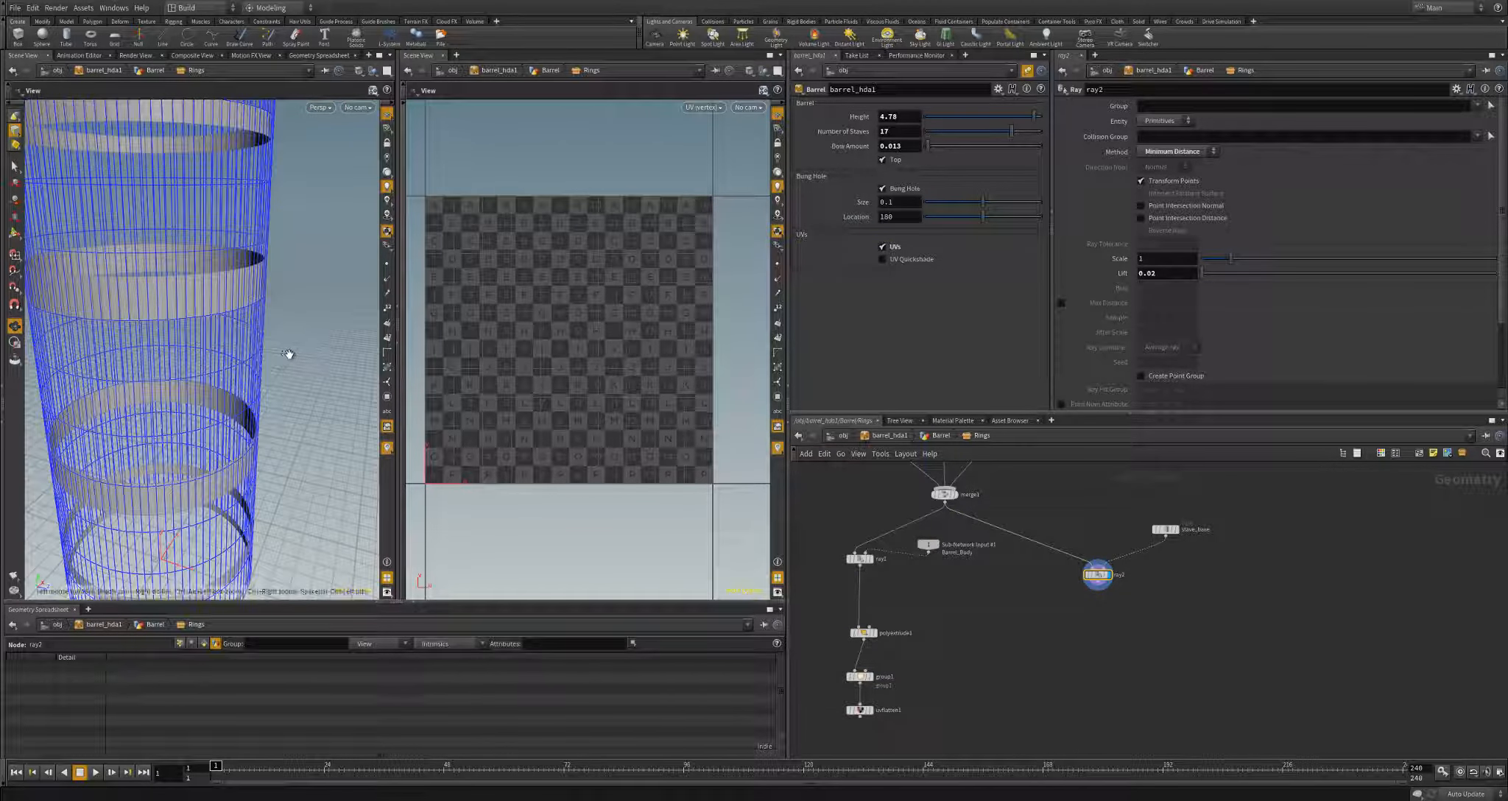
pyautogui.moveTo(290, 357); pyautogui.dragTo(260, 265)
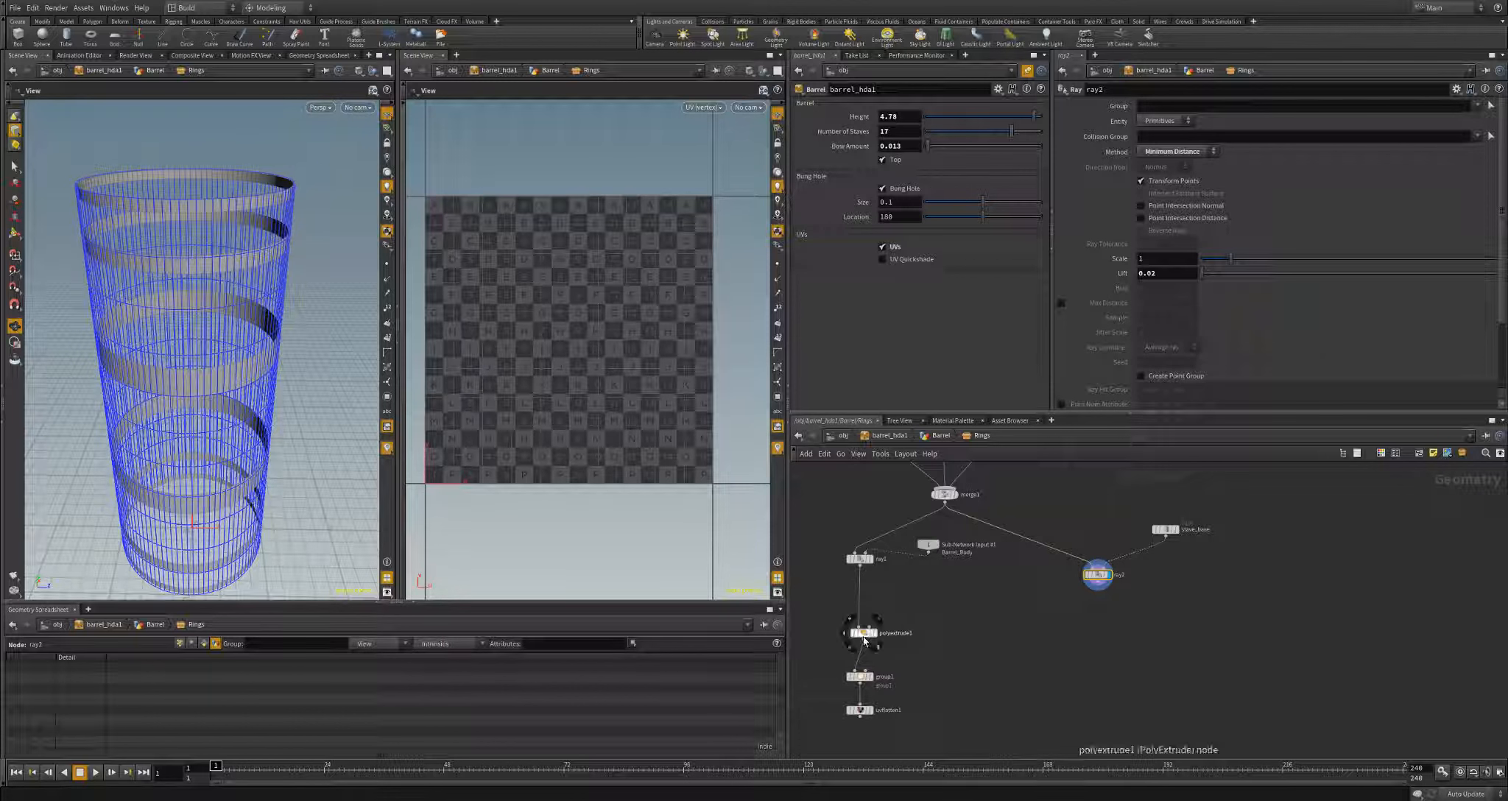
# - Move polyextrude1 closer to ray1, then duplicate it beneath ray2, wire the copy to ray2's output and display it
pyautogui.moveTo(877, 645); pyautogui.dragTo(874, 603)
pyautogui.hotkey('ctrl', 'v')
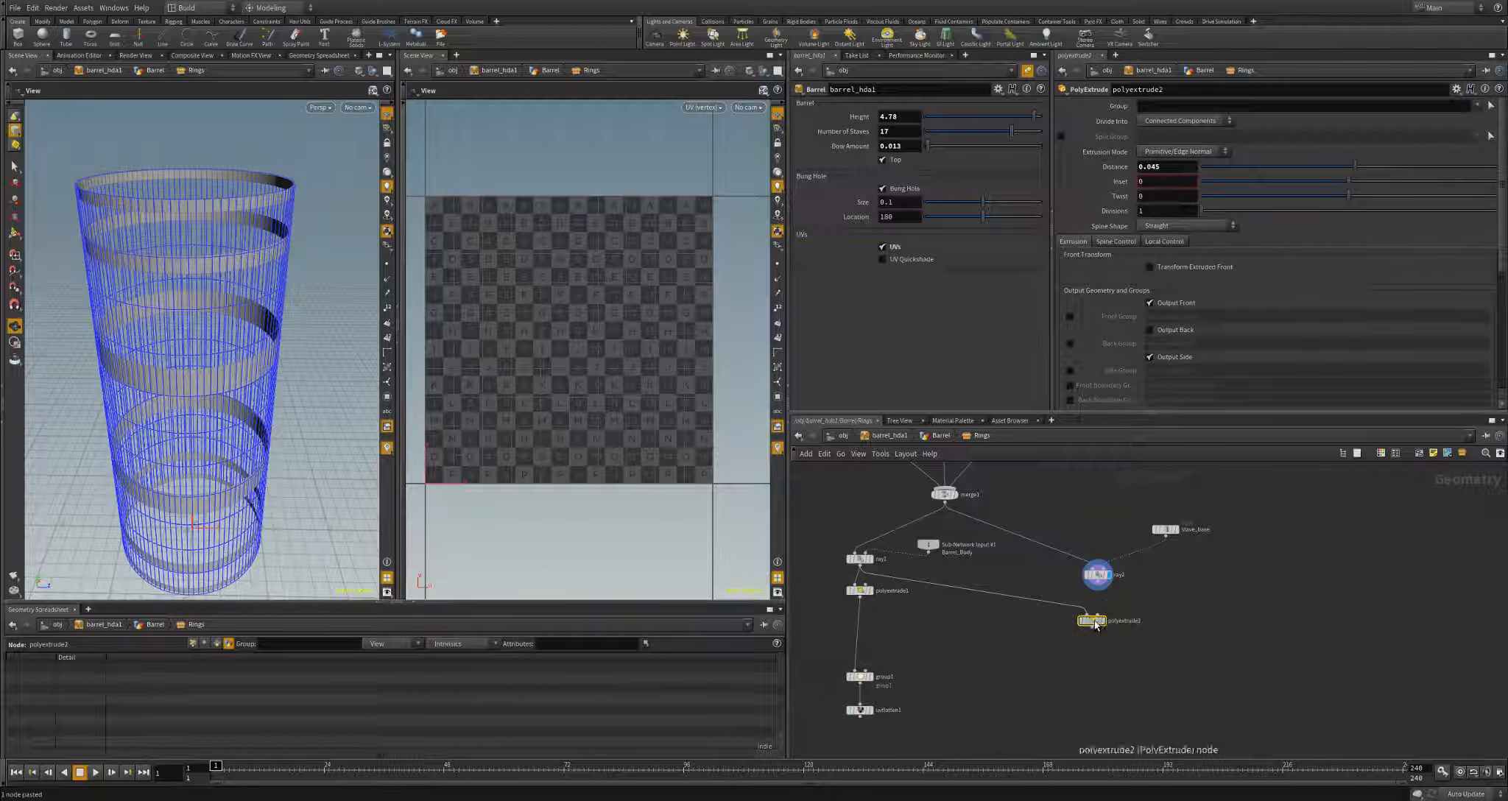
pyautogui.click(1098, 604)
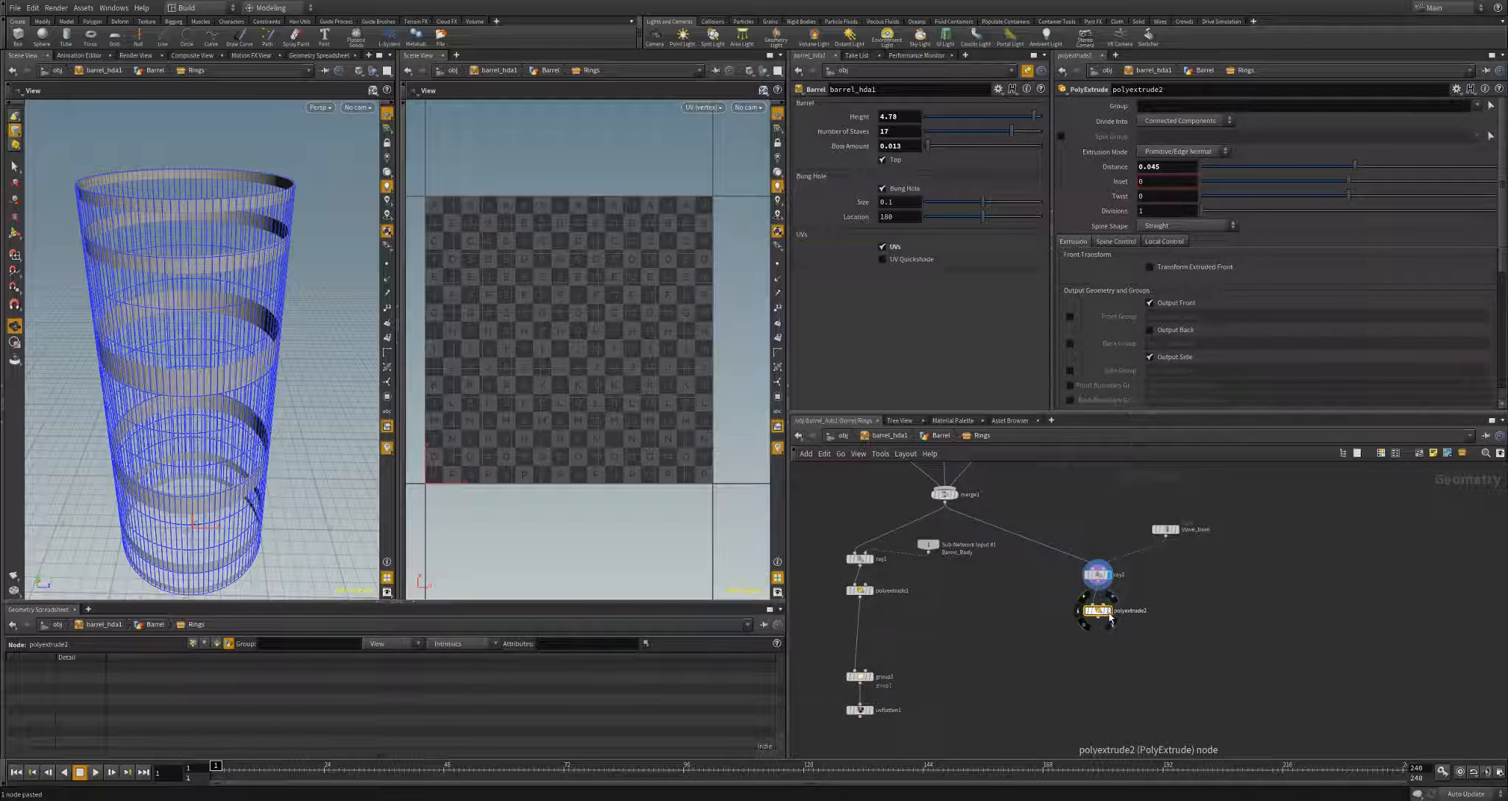
pyautogui.click(1098, 581)
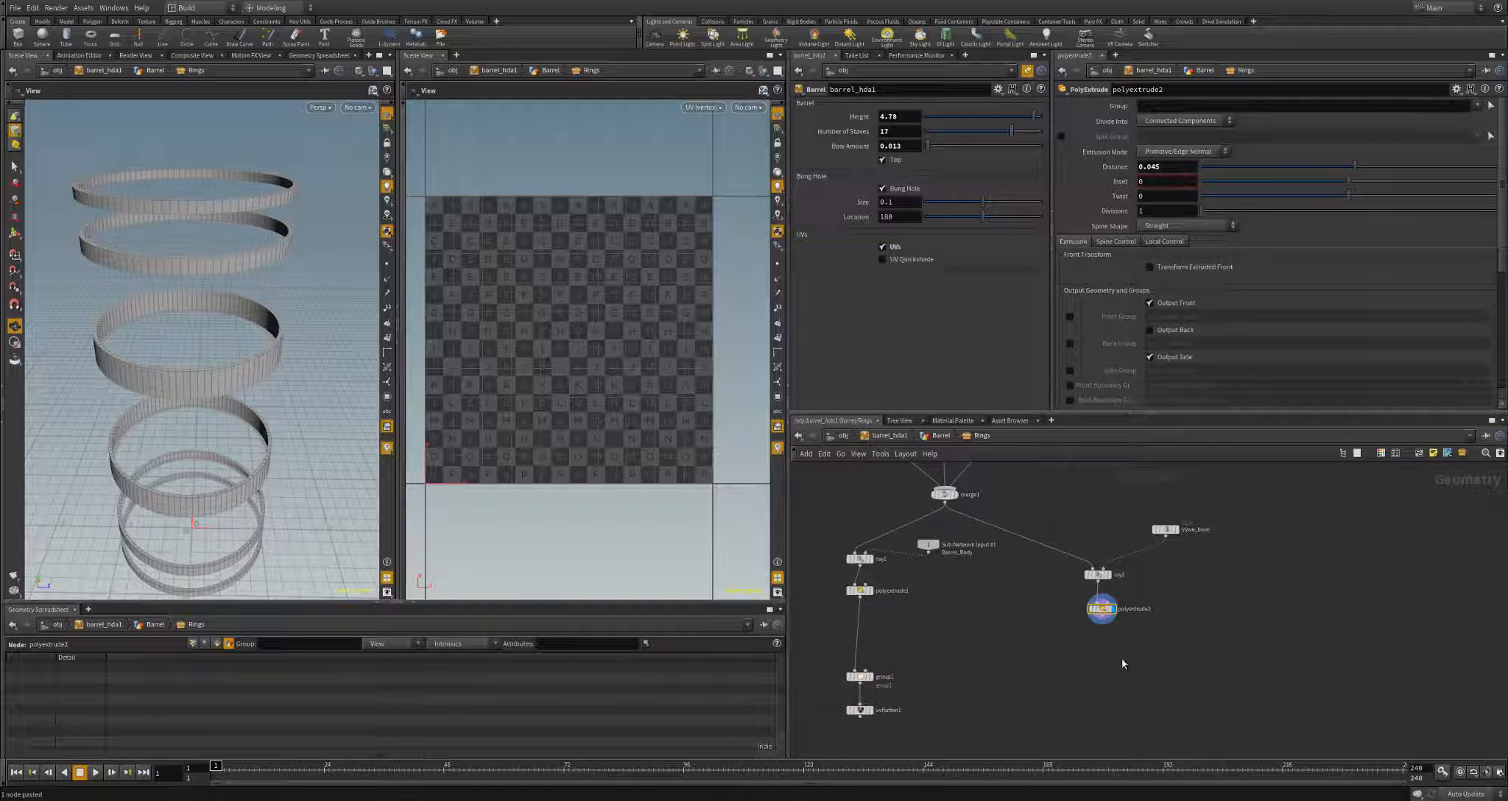
pyautogui.moveTo(1123, 664); pyautogui.dragTo(1117, 629, button='middle')
pyautogui.moveTo(252, 394); pyautogui.dragTo(357, 411)
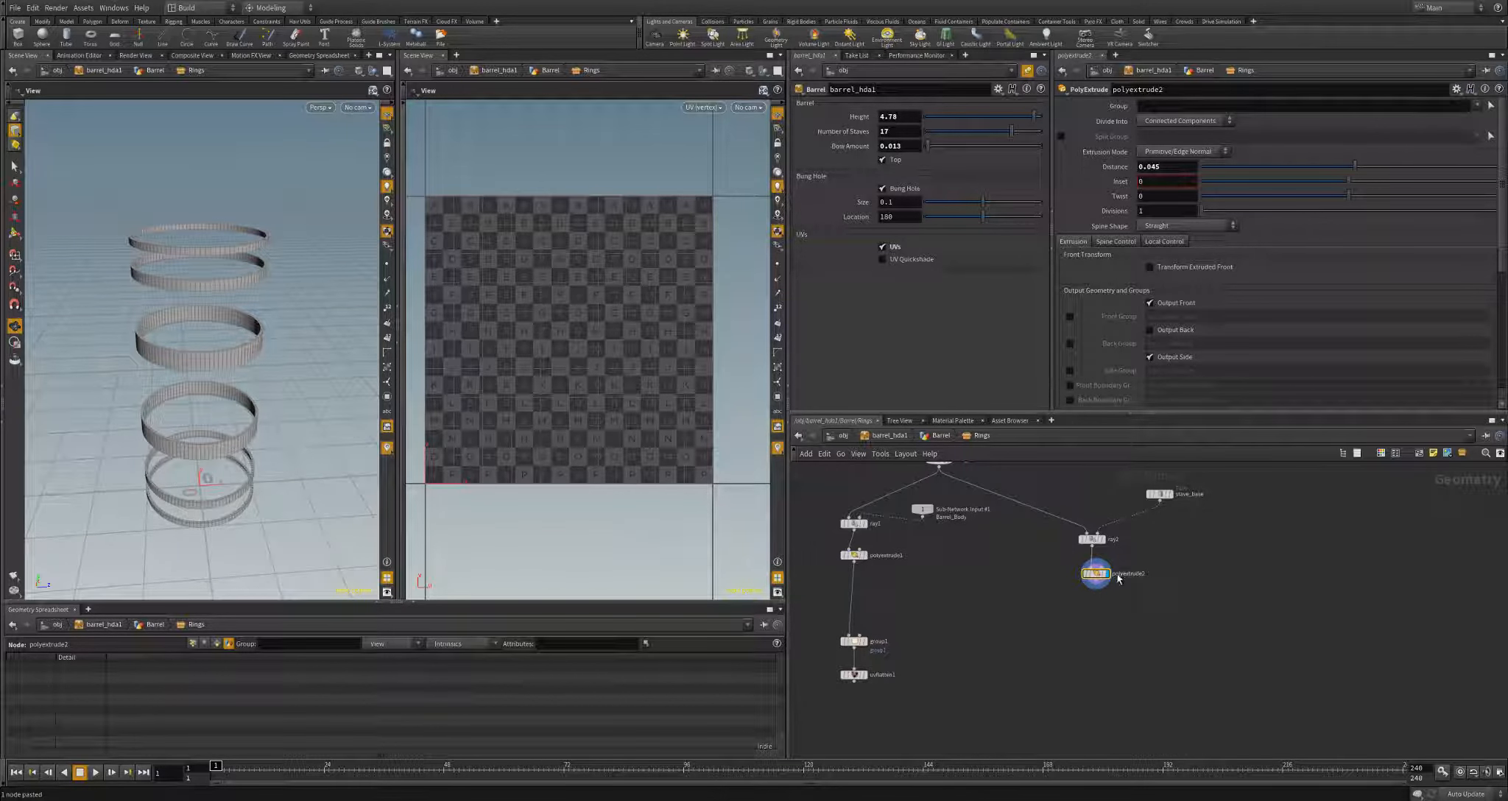
# - Add a UV Texture node beneath polyextrude2, display it, and set its Texture Type to Cylindrical
pyautogui.press('Tab')
pyautogui.write('uvtex')
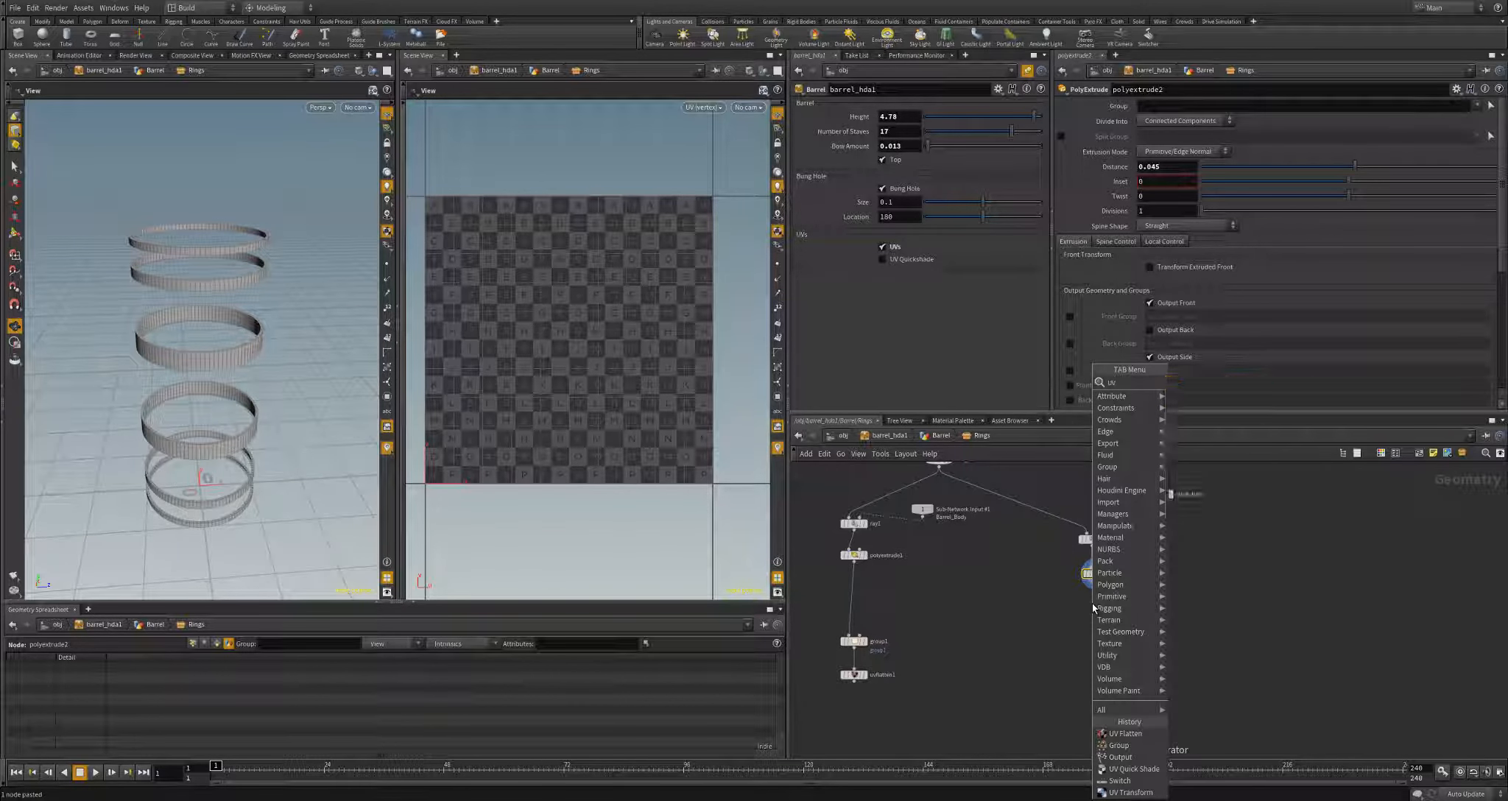
pyautogui.press('Return')
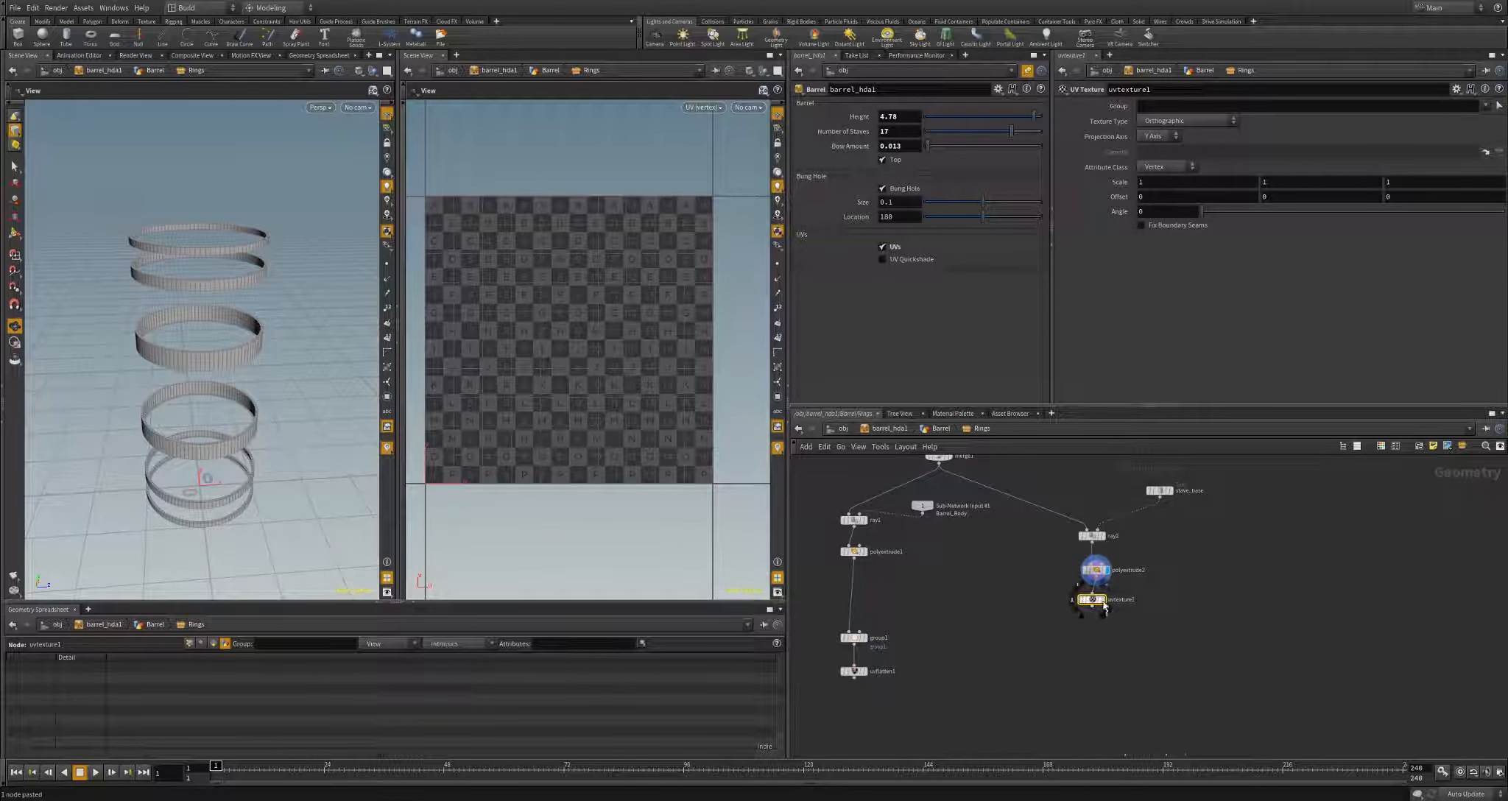
pyautogui.click(1102, 599)
pyautogui.click(1147, 122)
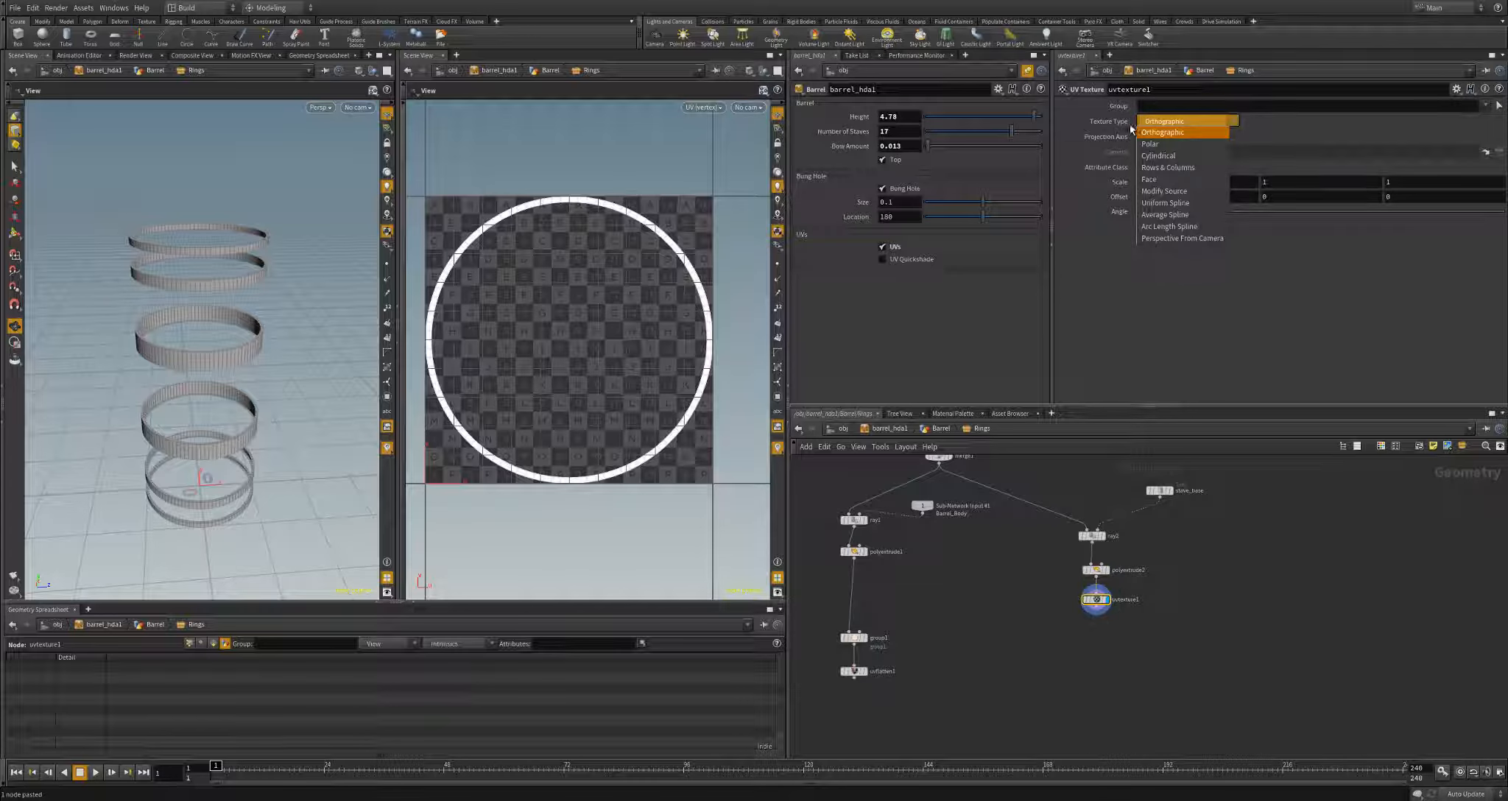
pyautogui.click(1158, 156)
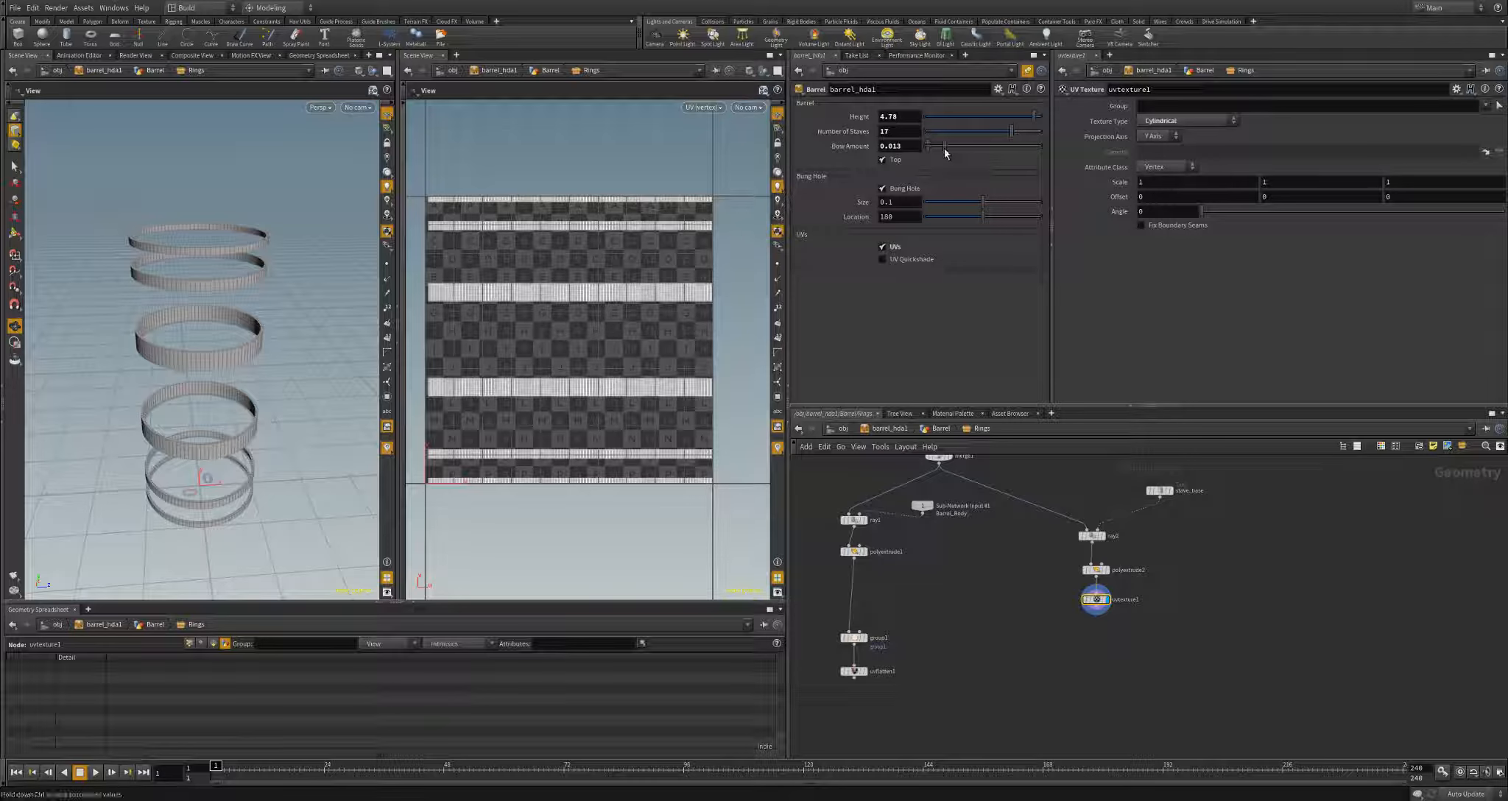
# - Set the barrel's Bow Amount to 0.163 and inspect the rings' cylindrical UV strips up close
pyautogui.moveTo(945, 152)
pyautogui.mouseDown()
pyautogui.moveTo(920, 153)
pyautogui.moveTo(980, 156)
pyautogui.moveTo(964, 156)
pyautogui.mouseUp()
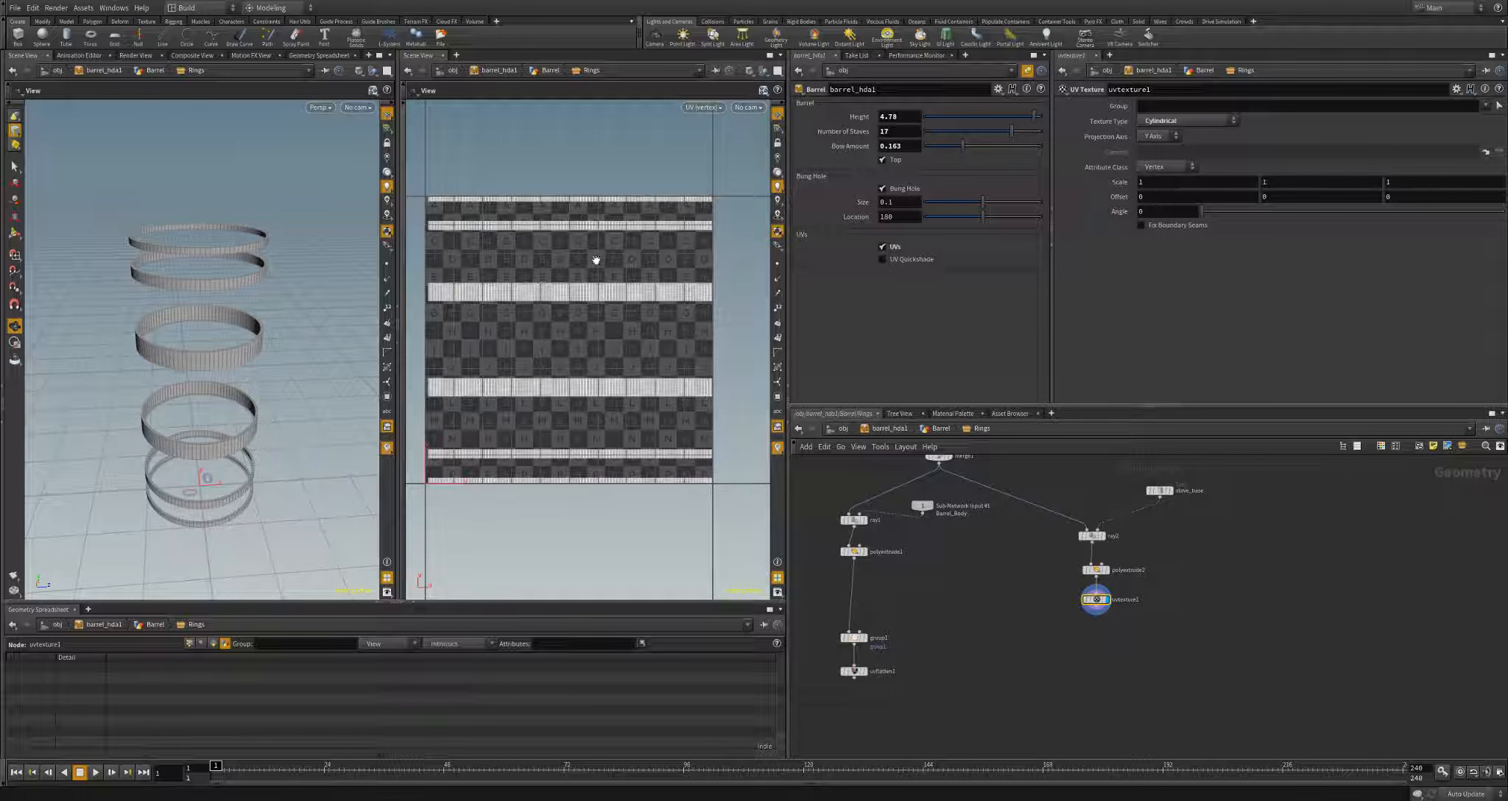
pyautogui.moveTo(484, 310); pyautogui.dragTo(623, 112, button='right')
pyautogui.moveTo(622, 112); pyautogui.dragTo(586, 442, button='middle')
pyautogui.moveTo(646, 410); pyautogui.dragTo(427, 398, button='right')
pyautogui.press('d')
pyautogui.click(634, 369)
pyautogui.press('d')
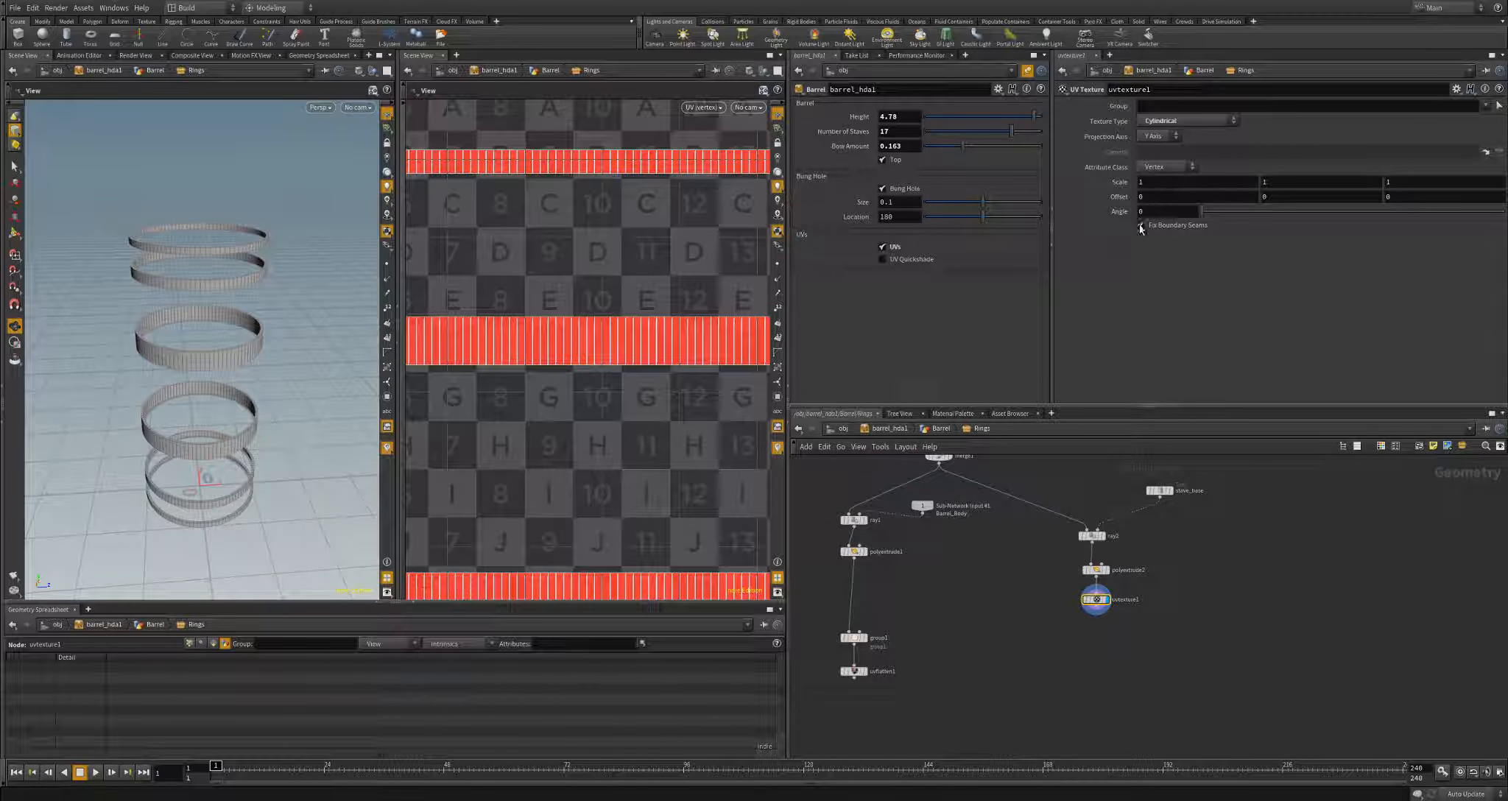
# - Turn on Fix Boundary Seams for uvtexture1 and inspect the ring strips in the UV view
pyautogui.click(1141, 226)
pyautogui.moveTo(564, 317); pyautogui.dragTo(757, 310, button='right')
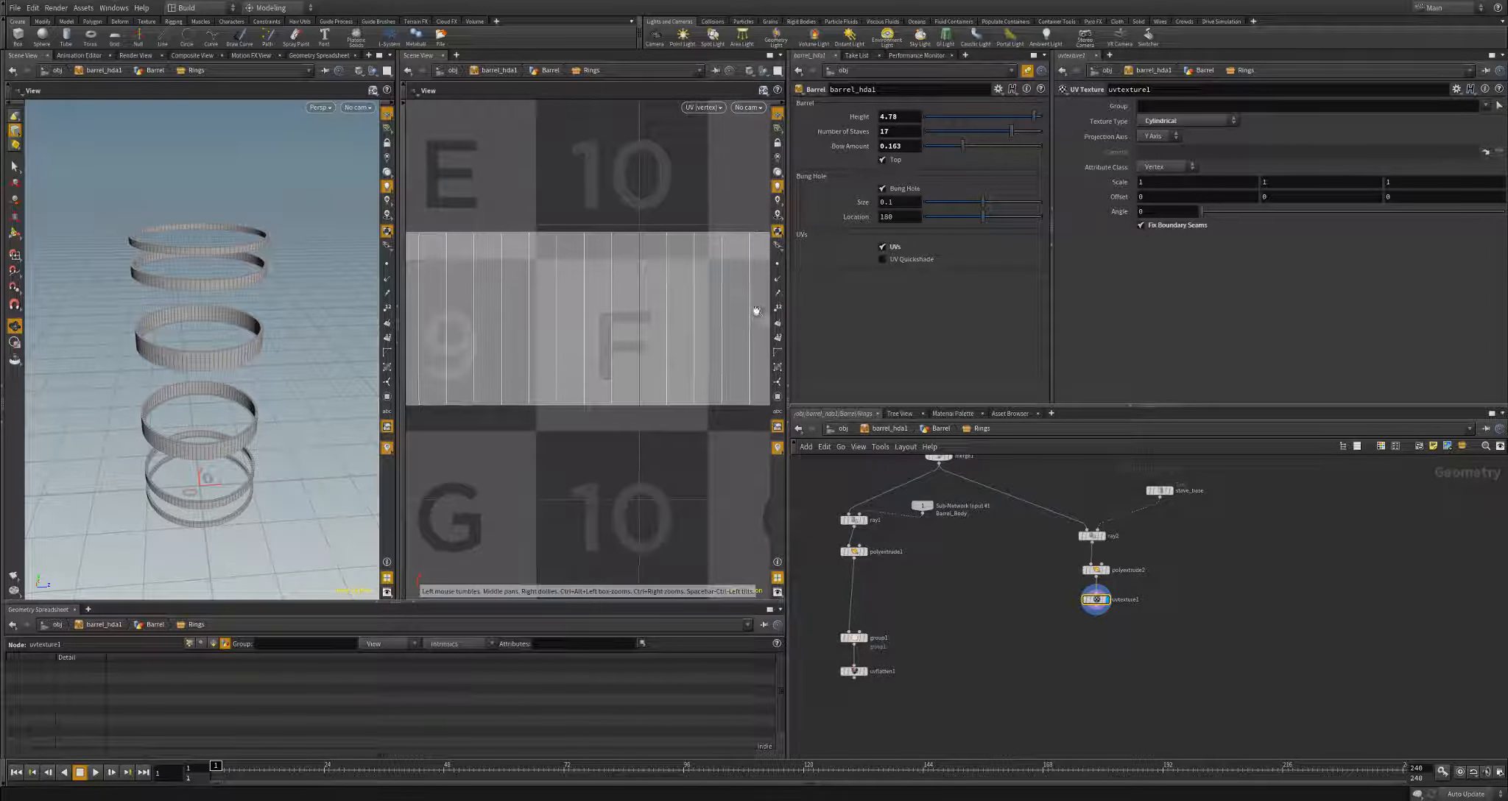
pyautogui.moveTo(561, 324); pyautogui.dragTo(662, 242, button='middle')
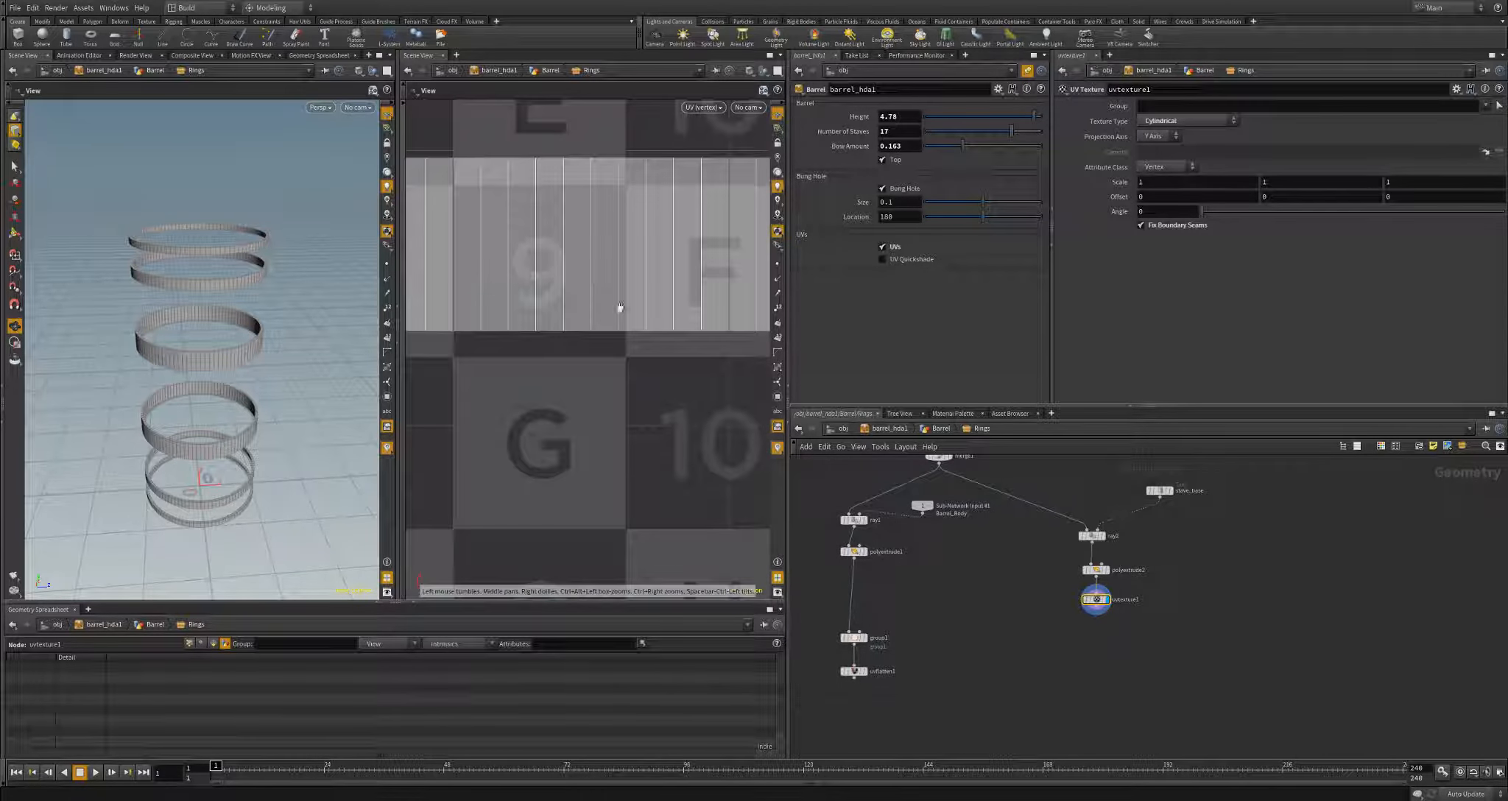
pyautogui.moveTo(620, 308); pyautogui.dragTo(569, 419, button='right')
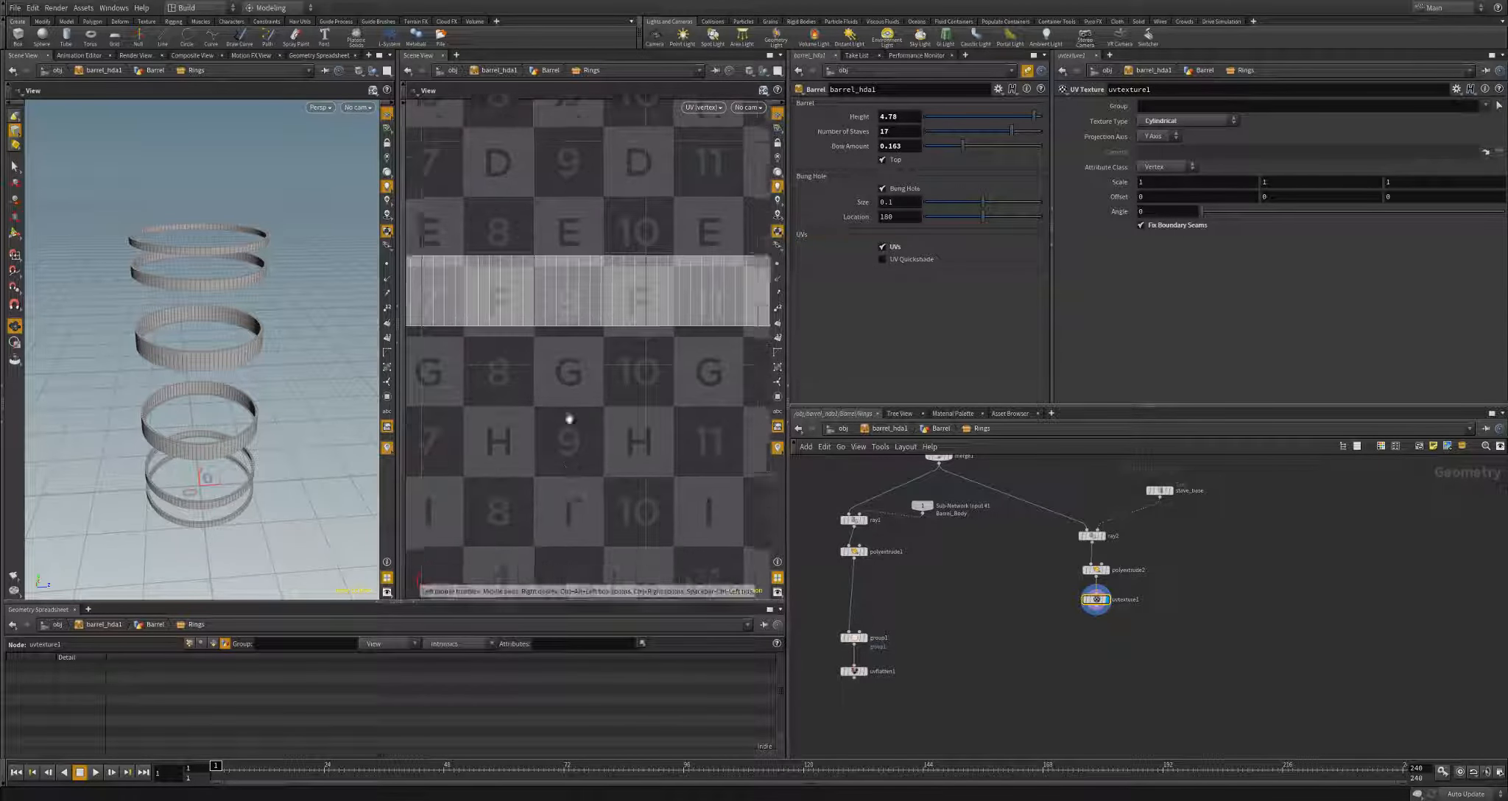
pyautogui.moveTo(569, 419); pyautogui.dragTo(589, 242, button='middle')
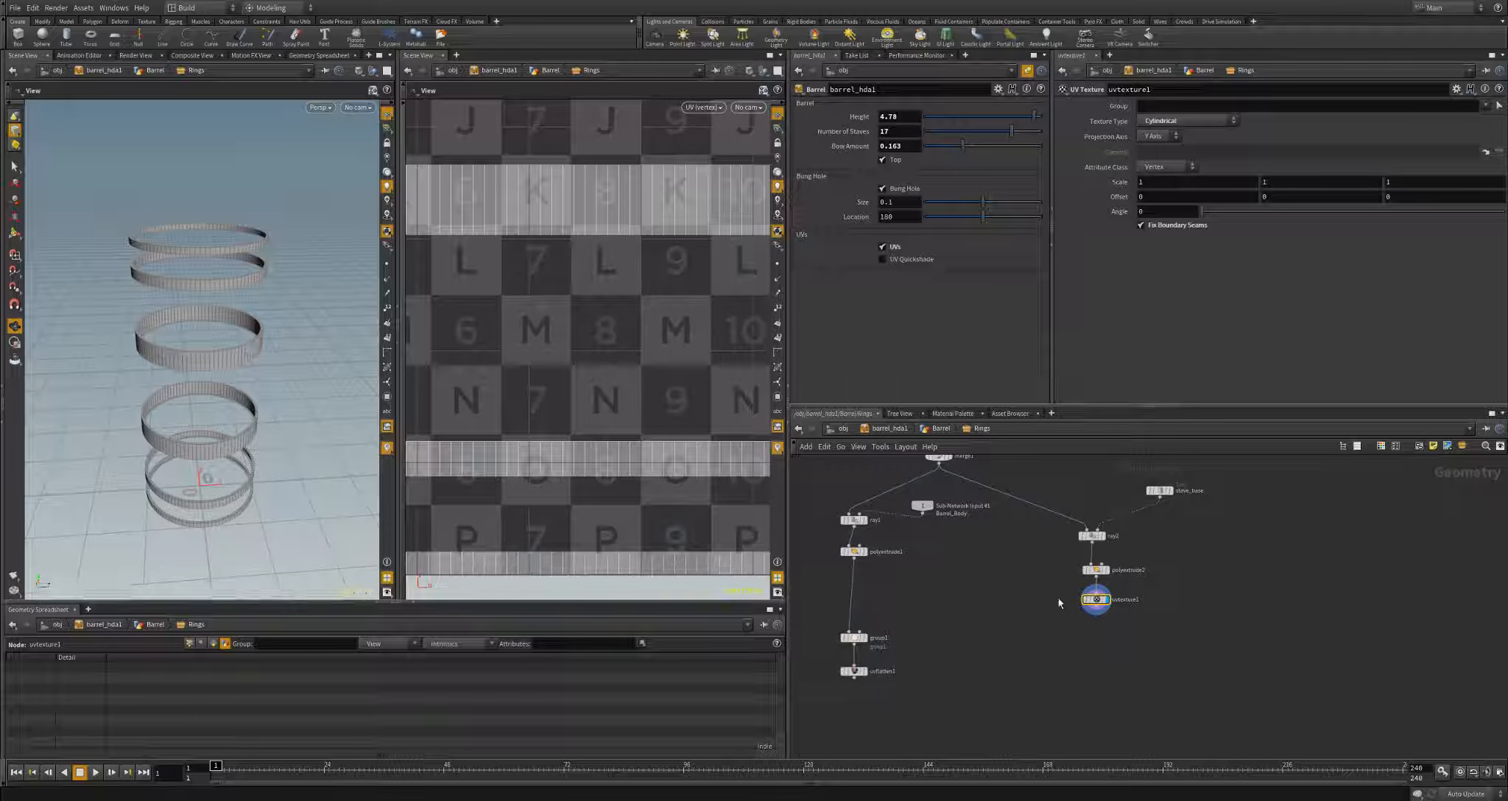
# - Add a UV Quick Shade node beneath uvtexture1, wired to its output, and display it
pyautogui.press('Tab')
pyautogui.write('uv quick')
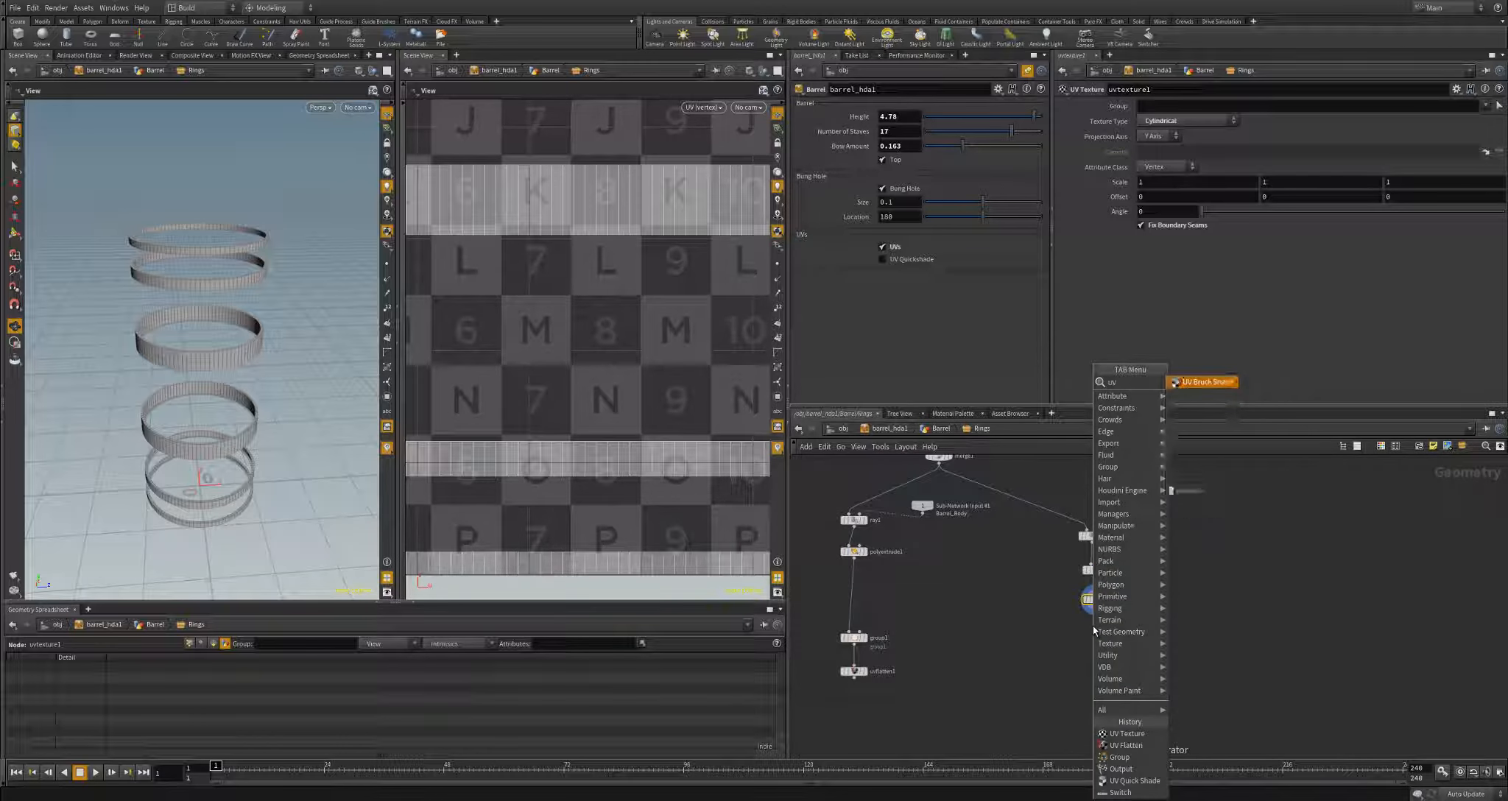
pyautogui.press('Return')
pyautogui.click(1104, 628)
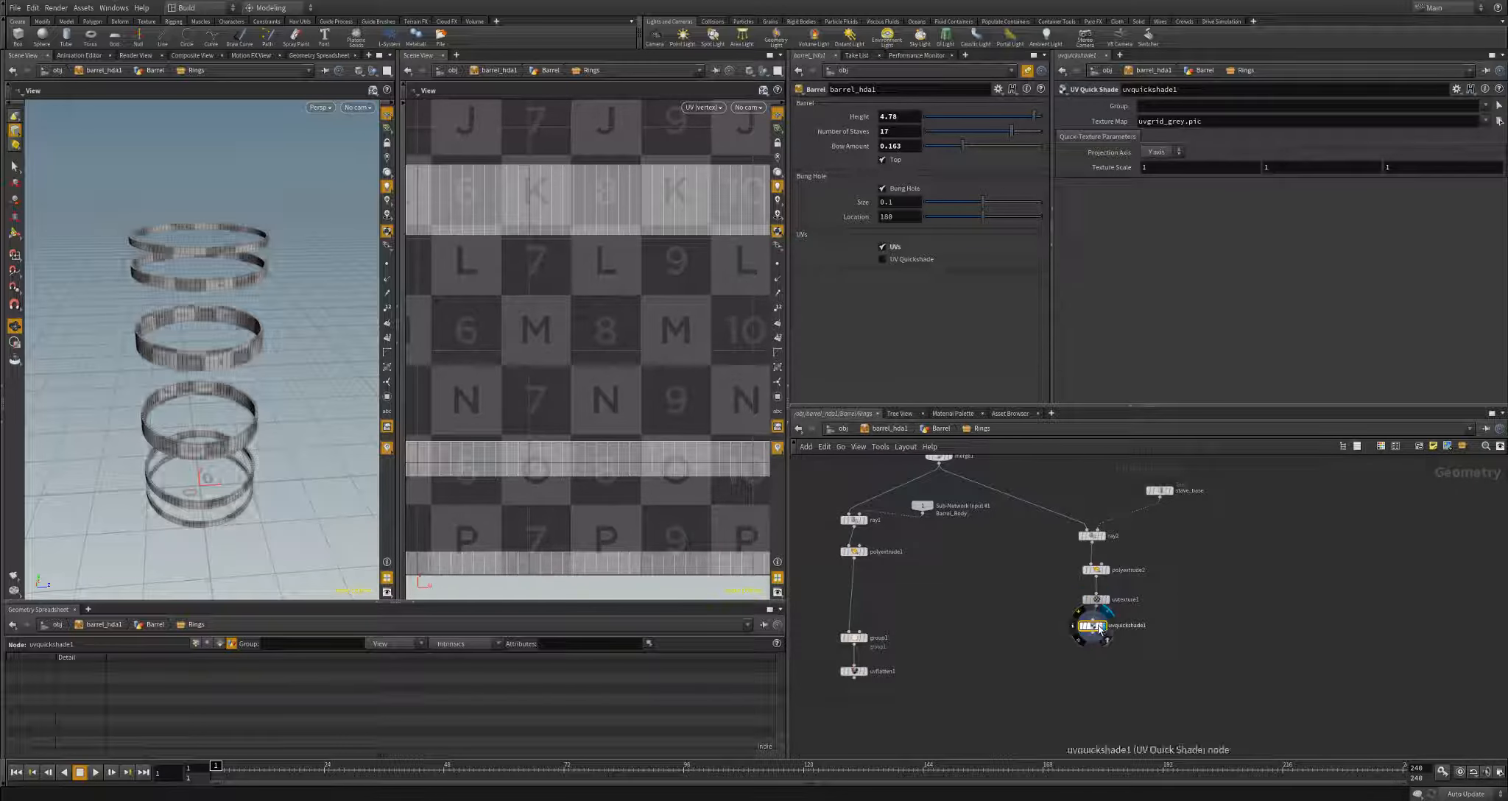
# - Inspect the grid texture on the barrel rings up close from several angles
pyautogui.scroll(3, 267, 335)
pyautogui.moveTo(266, 335); pyautogui.dragTo(239, 309, button='right')
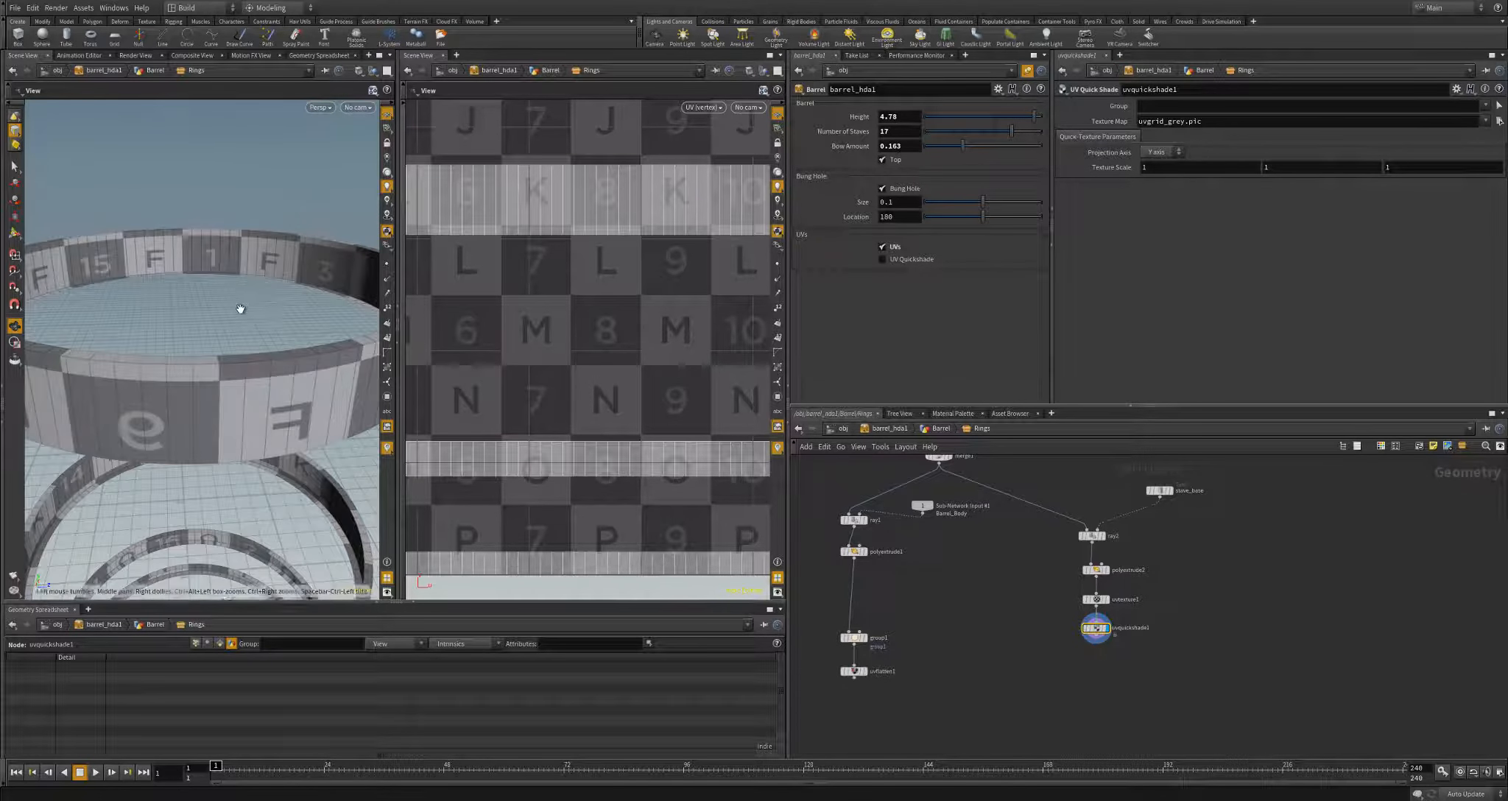
pyautogui.moveTo(239, 309)
pyautogui.mouseDown()
pyautogui.moveTo(190, 328)
pyautogui.moveTo(248, 330)
pyautogui.mouseUp()
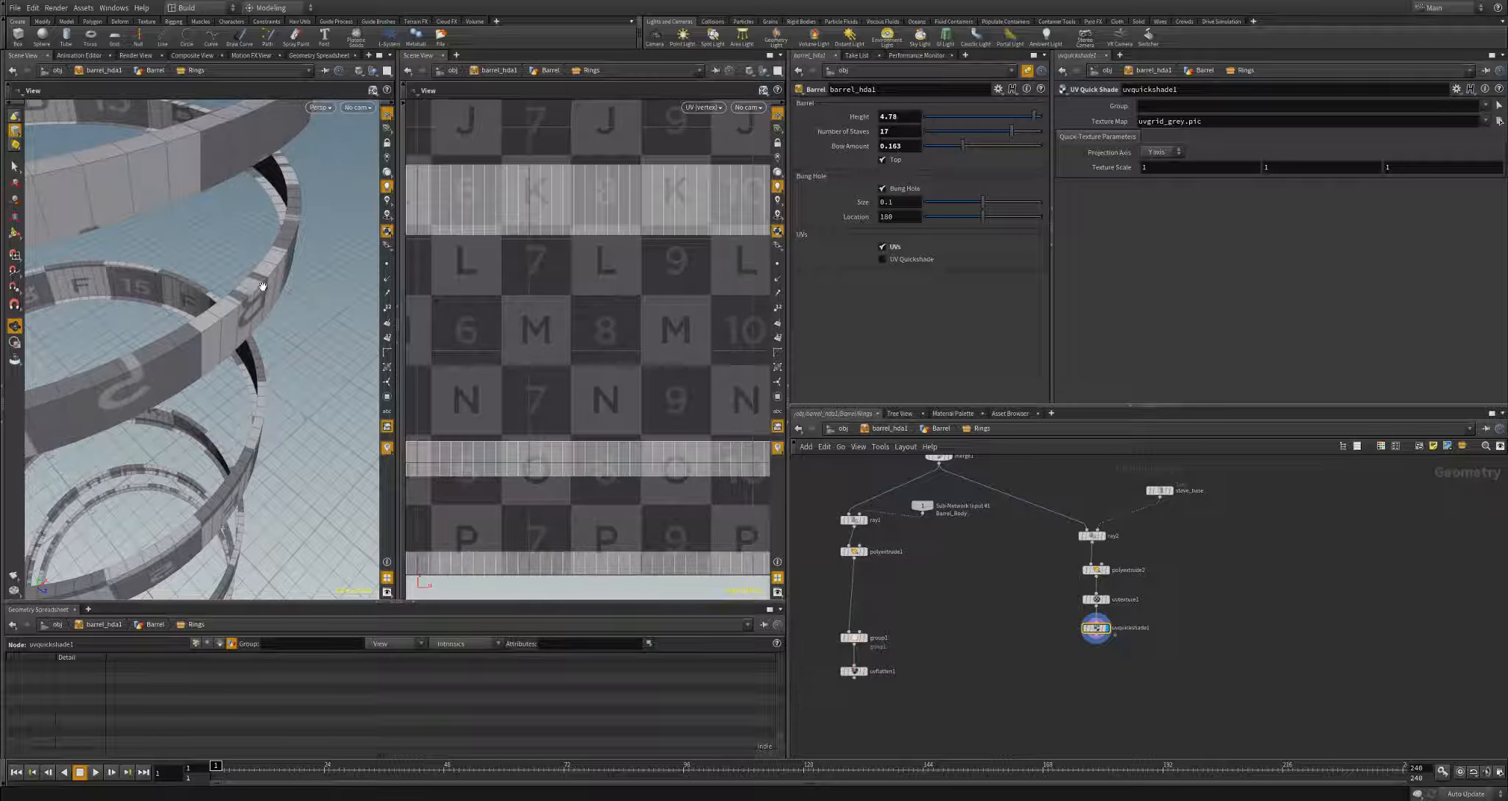
pyautogui.moveTo(308, 300); pyautogui.dragTo(251, 282, button='right')
pyautogui.moveTo(256, 288); pyautogui.dragTo(203, 278)
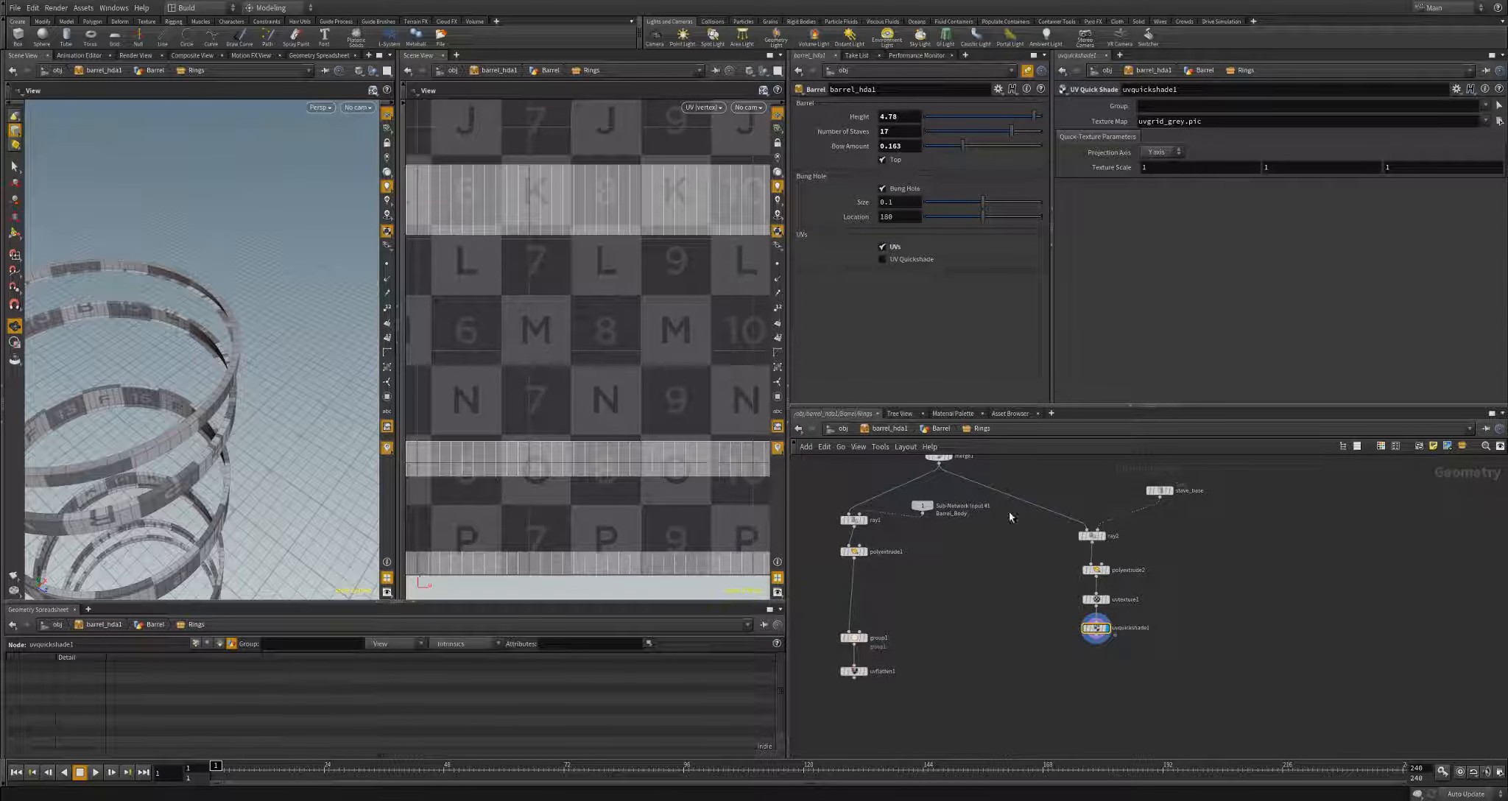
# - Add a UV Smooth node beneath uvquickshade1, wired to its output, and display it
pyautogui.moveTo(1183, 624); pyautogui.dragTo(1142, 547, button='middle')
pyautogui.scroll(1, 1141, 547)
pyautogui.click(1052, 558)
pyautogui.press('Tab')
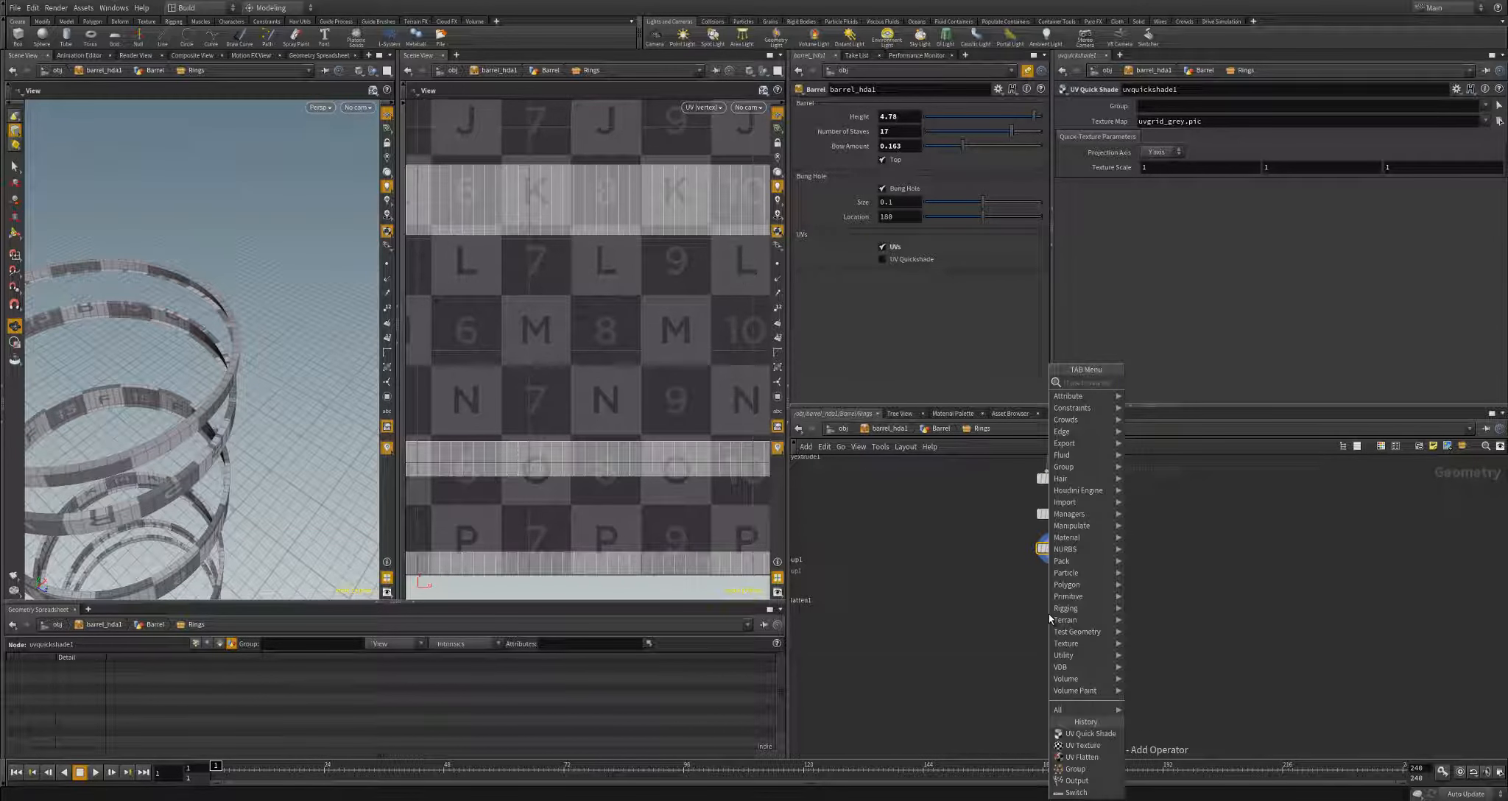
pyautogui.write('uv')
pyautogui.press('Return')
pyautogui.click(1049, 615)
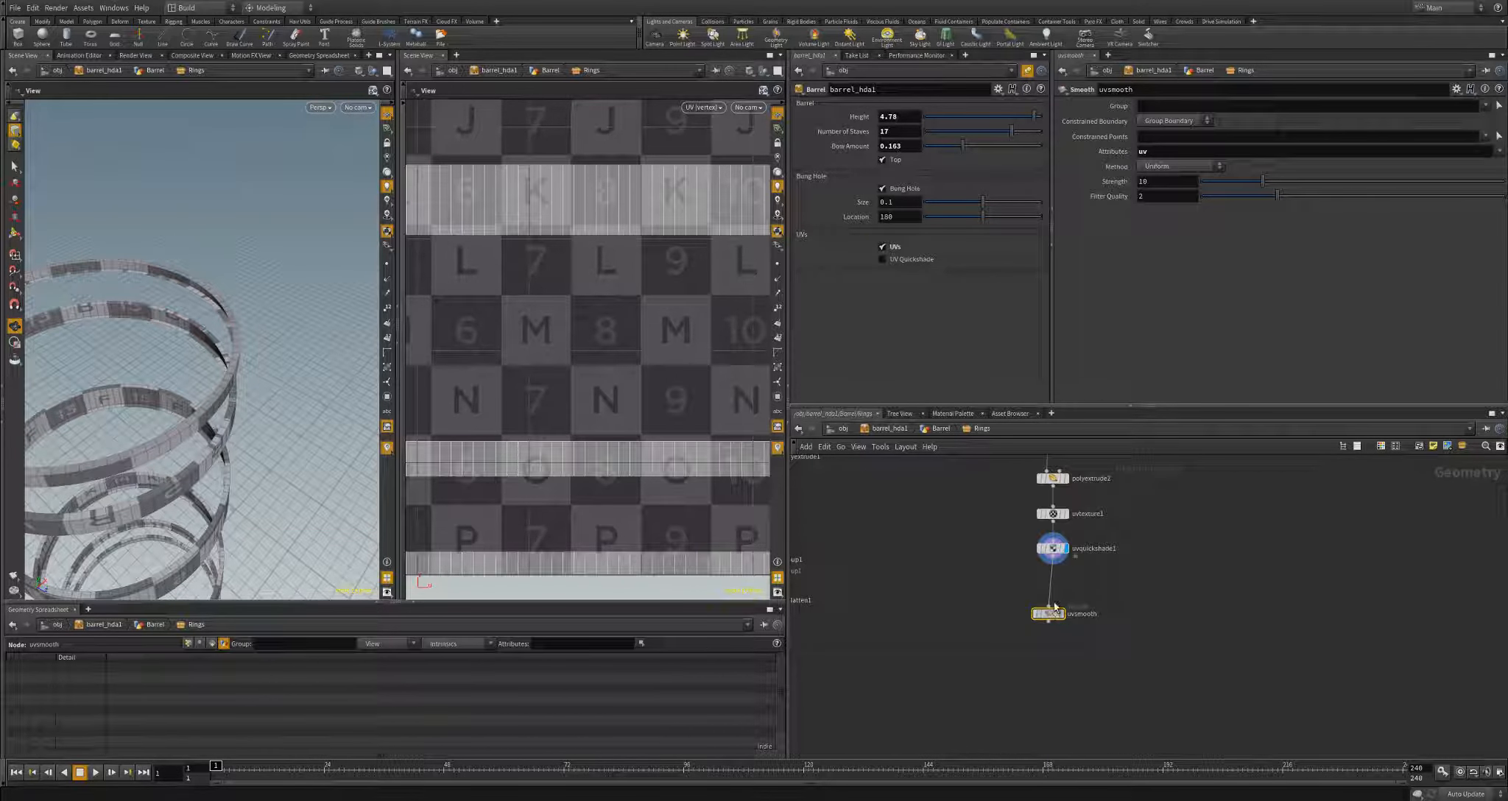
pyautogui.moveTo(1055, 609); pyautogui.dragTo(1059, 579)
pyautogui.scroll(-3, 499, 436)
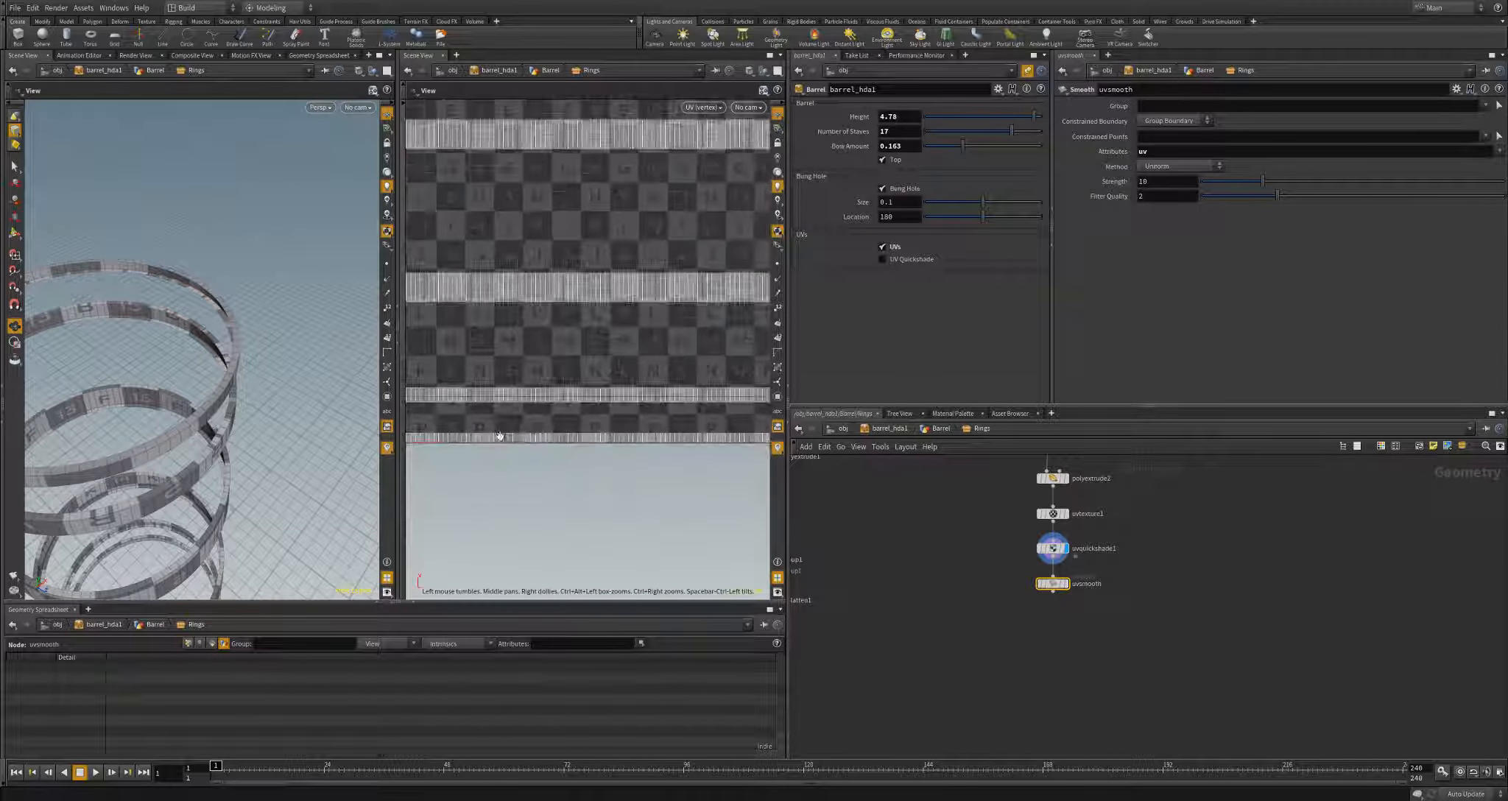
pyautogui.scroll(5, 628, 294)
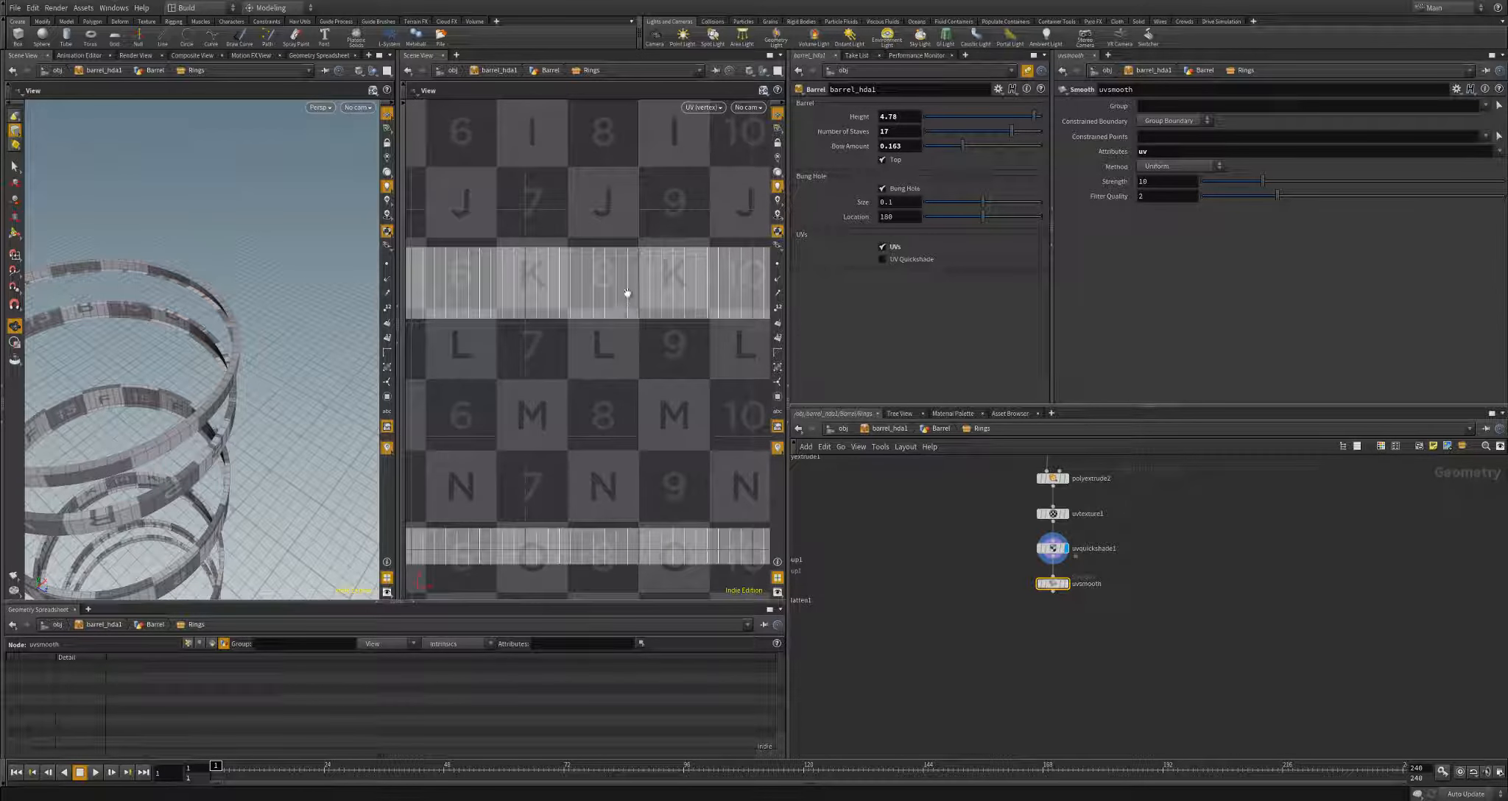
pyautogui.click(1065, 587)
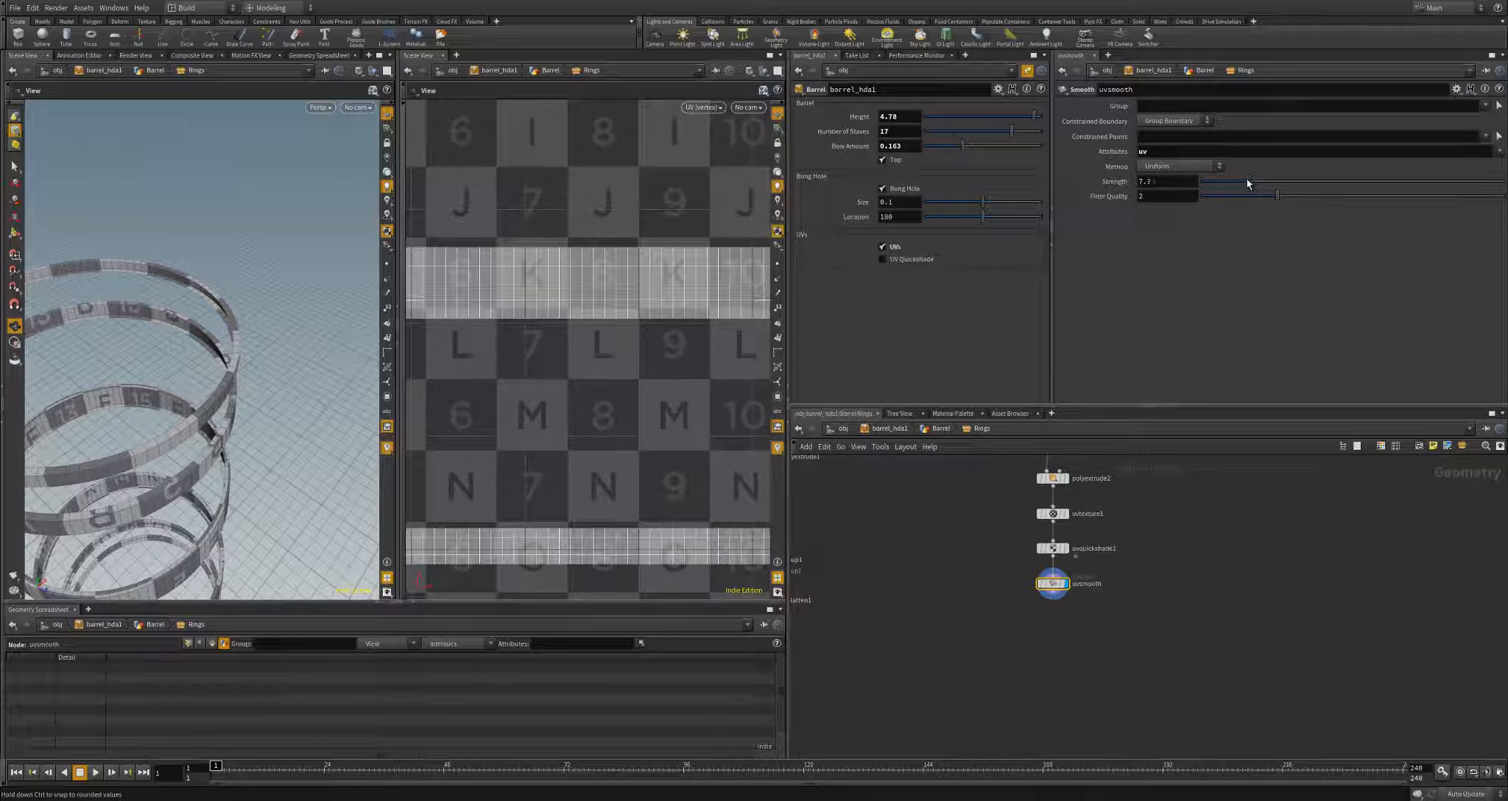
# - Set the uvsmooth node's Strength to 1 and its Filter Quality to 1
pyautogui.moveTo(1257, 182); pyautogui.dragTo(1209, 183)
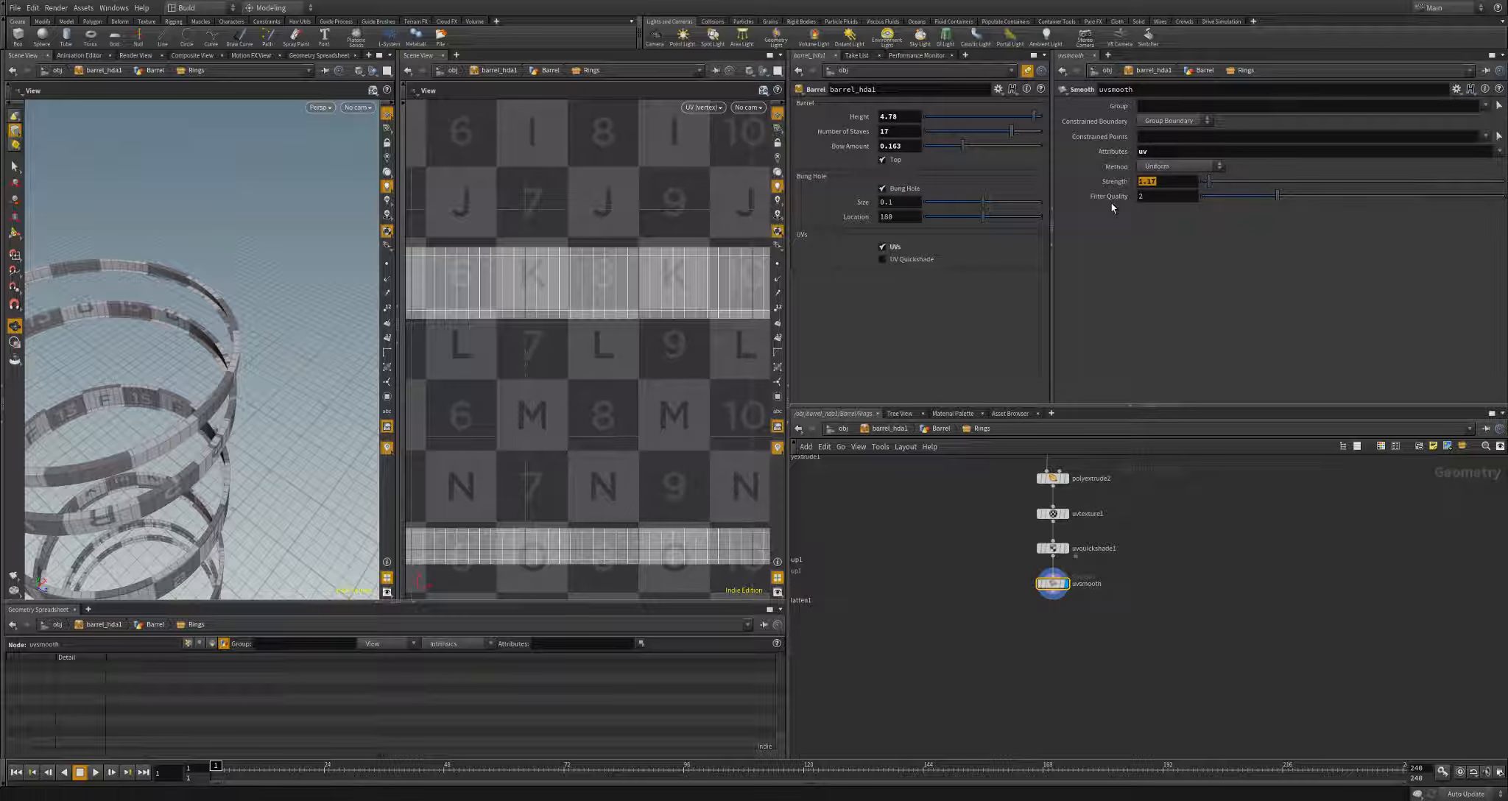
pyautogui.write('5')
pyautogui.press('Return')
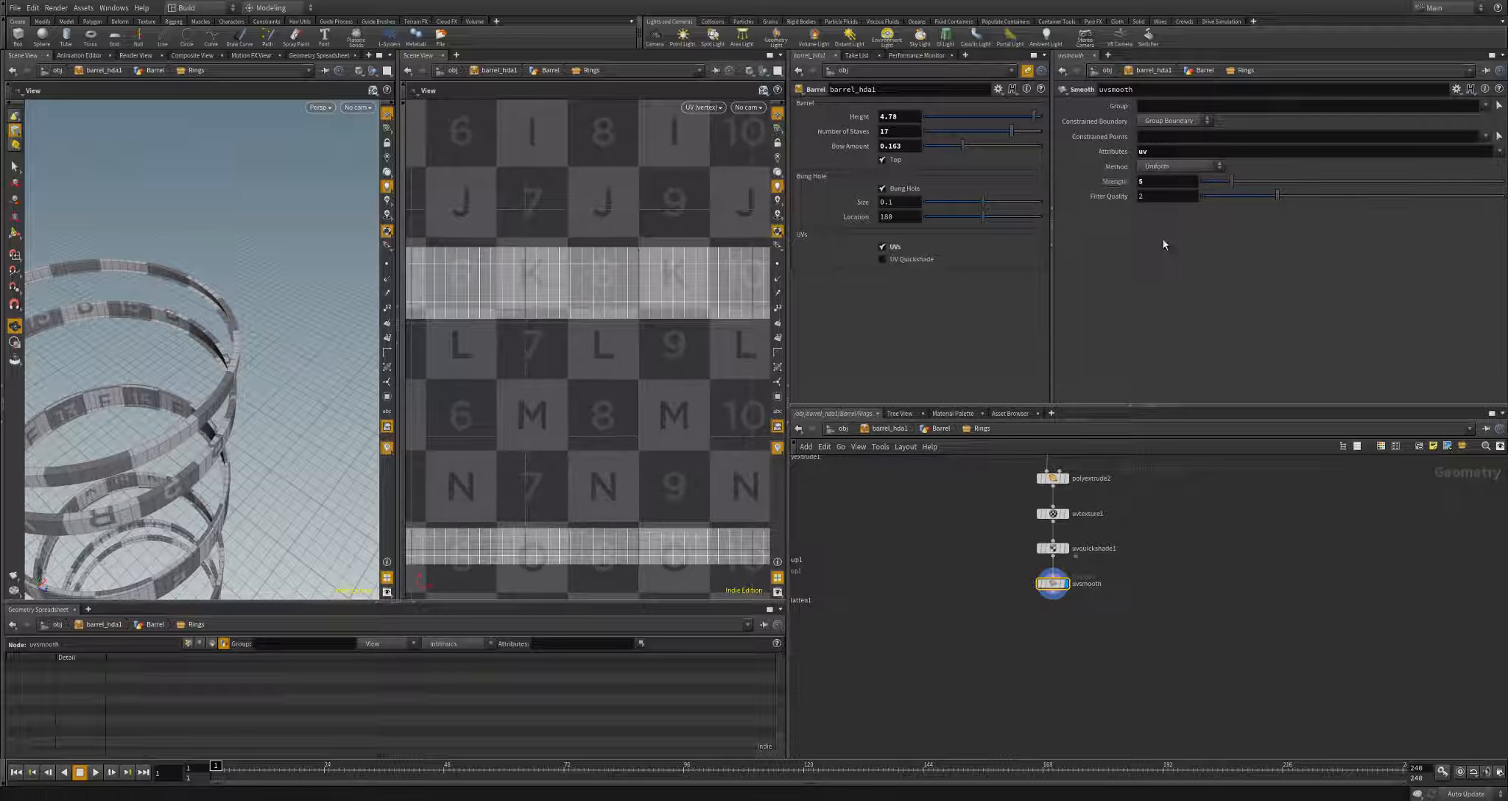
pyautogui.moveTo(1236, 203); pyautogui.dragTo(1128, 197)
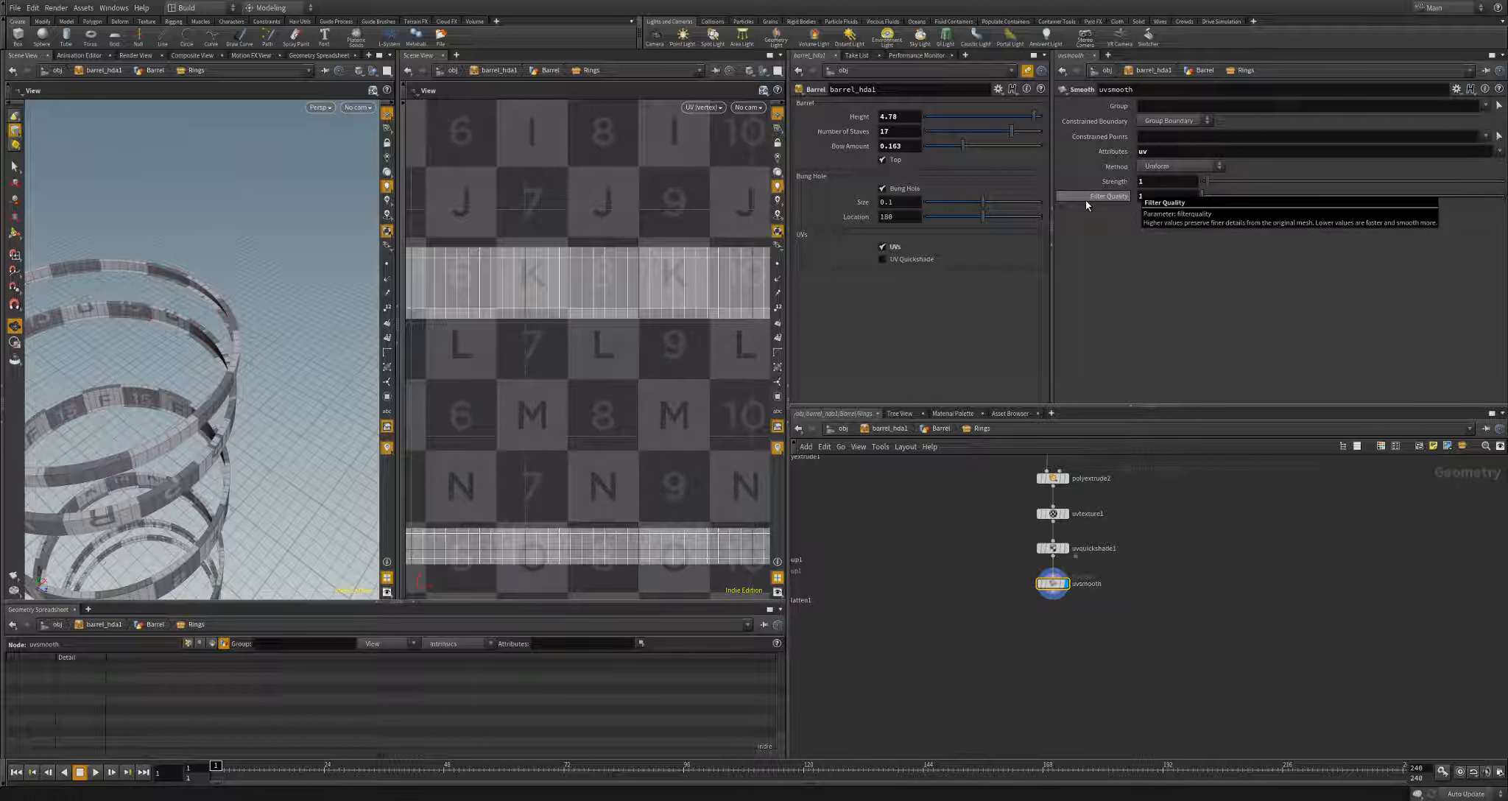
# - Examine the smoothed ring strips across the whole tile in the UV view
pyautogui.moveTo(612, 584)
pyautogui.mouseDown(button='middle')
pyautogui.moveTo(612, 344)
pyautogui.moveTo(610, 582)
pyautogui.mouseUp(button='middle')
pyautogui.moveTo(631, 214); pyautogui.dragTo(637, 559, button='middle')
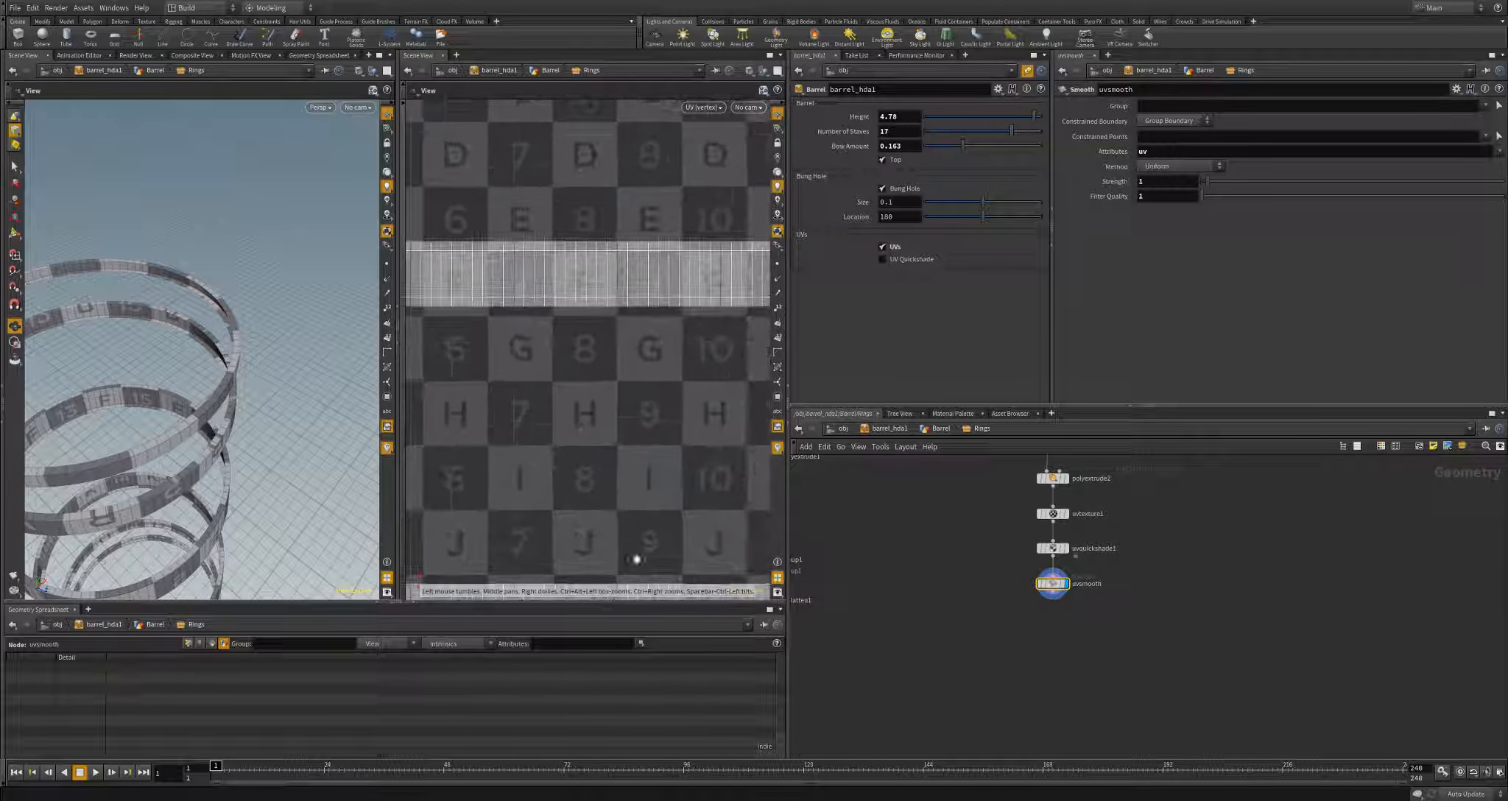
pyautogui.moveTo(637, 313); pyautogui.dragTo(639, 512, button='middle')
pyautogui.moveTo(669, 477); pyautogui.dragTo(677, 427, button='right')
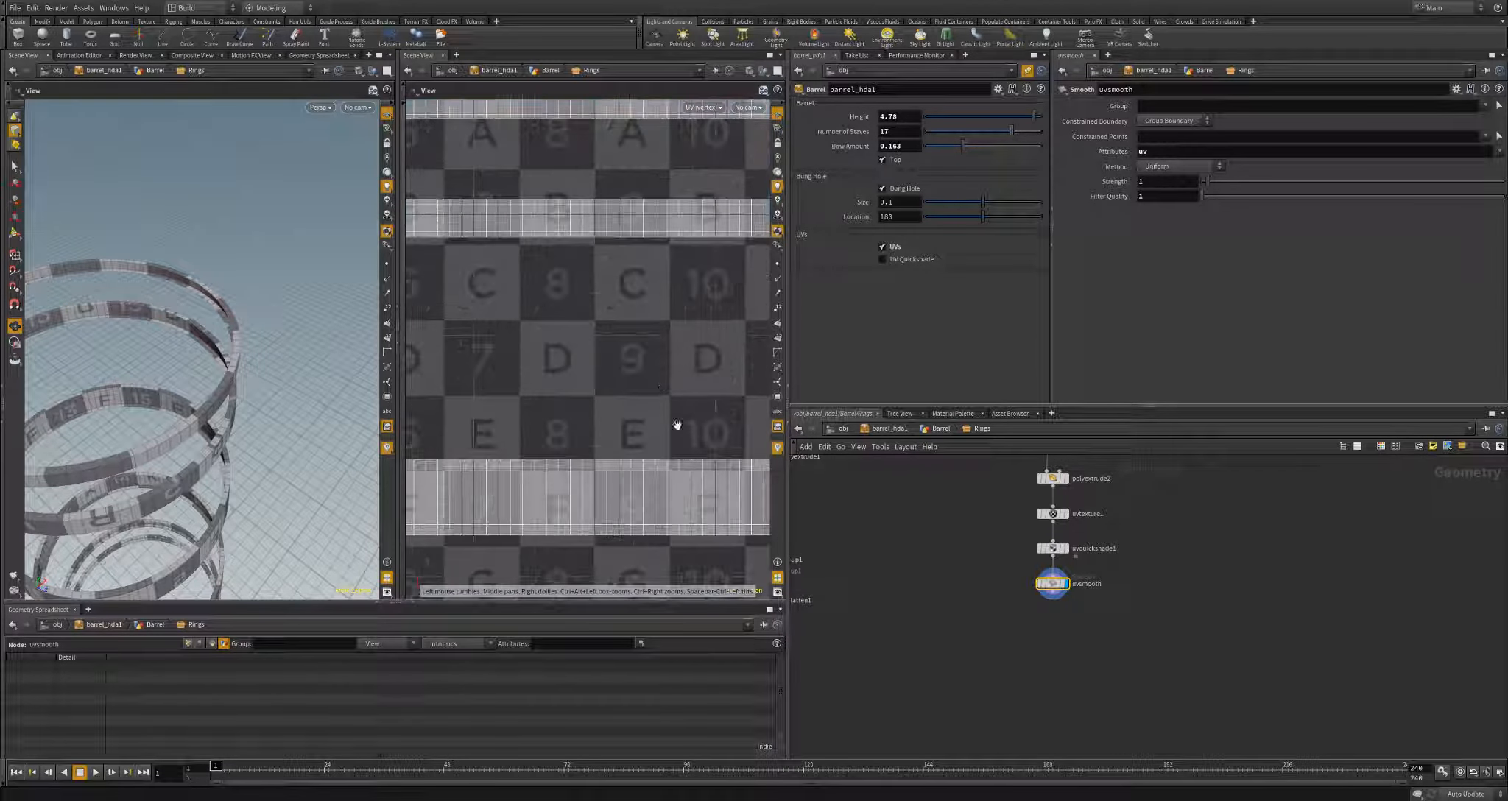
pyautogui.moveTo(677, 427)
pyautogui.mouseDown(button='middle')
pyautogui.moveTo(674, 528)
pyautogui.moveTo(672, 421)
pyautogui.mouseUp(button='middle')
pyautogui.moveTo(611, 585); pyautogui.dragTo(606, 401, button='middle')
pyautogui.moveTo(606, 401); pyautogui.dragTo(327, 432, button='right')
pyautogui.moveTo(562, 396); pyautogui.dragTo(562, 360, button='middle')
pyautogui.moveTo(562, 360); pyautogui.dragTo(600, 365, button='right')
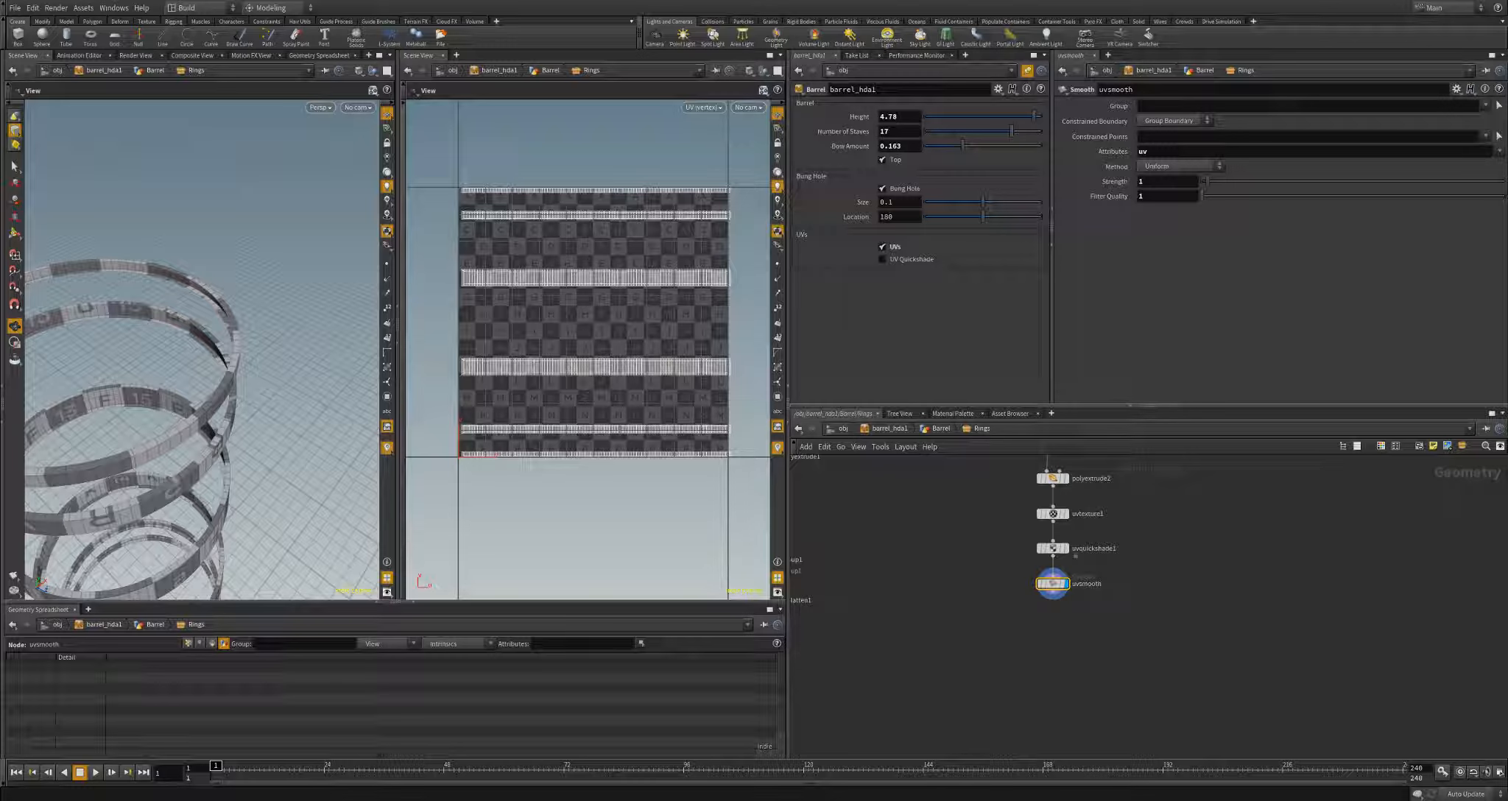
# - Add a UV Layout node beneath uvsmooth, wired to its output, and display it
pyautogui.moveTo(1084, 618); pyautogui.dragTo(1026, 566, button='middle')
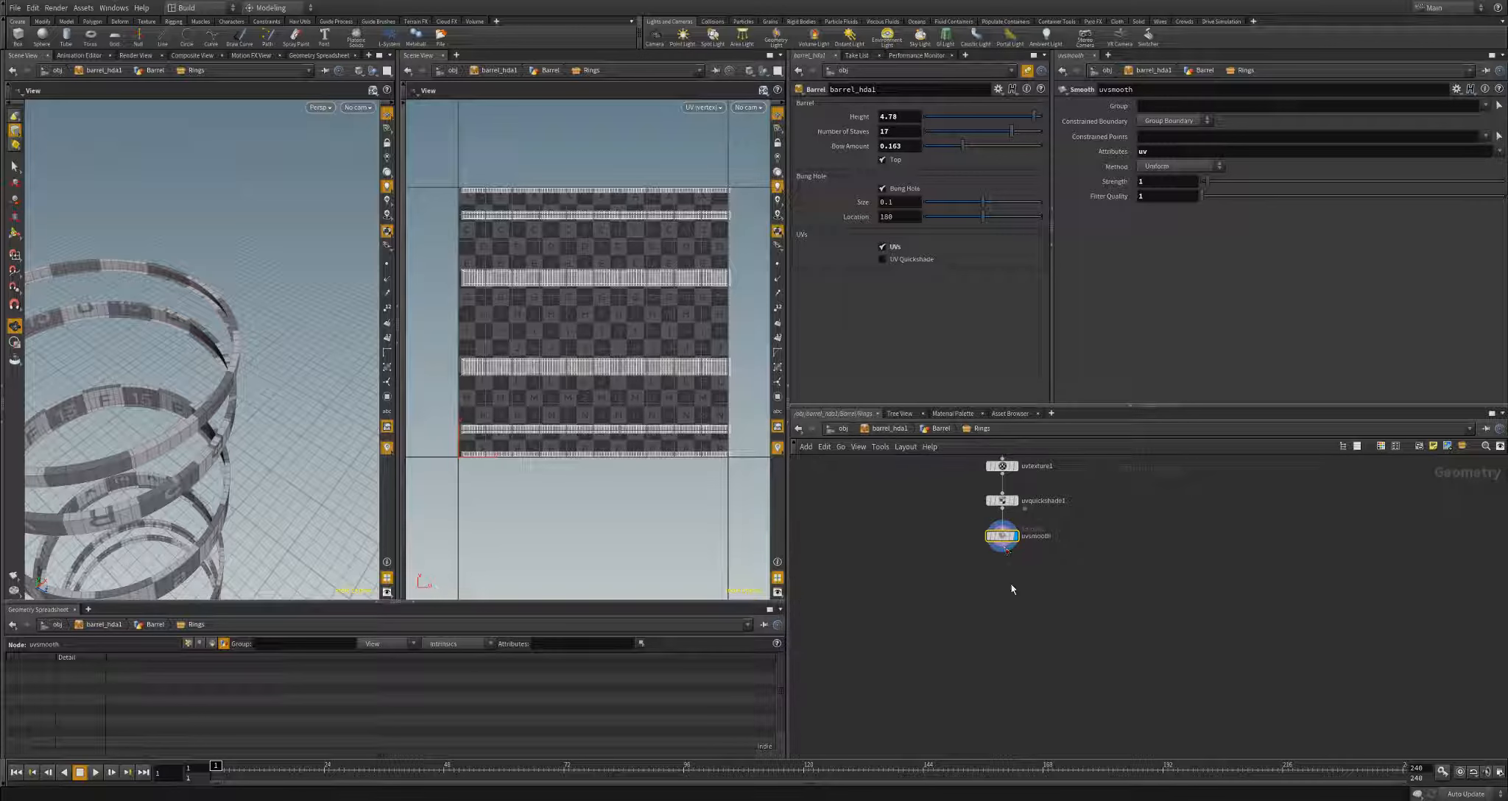
pyautogui.press('Tab')
pyautogui.write('uvl')
pyautogui.press('Return')
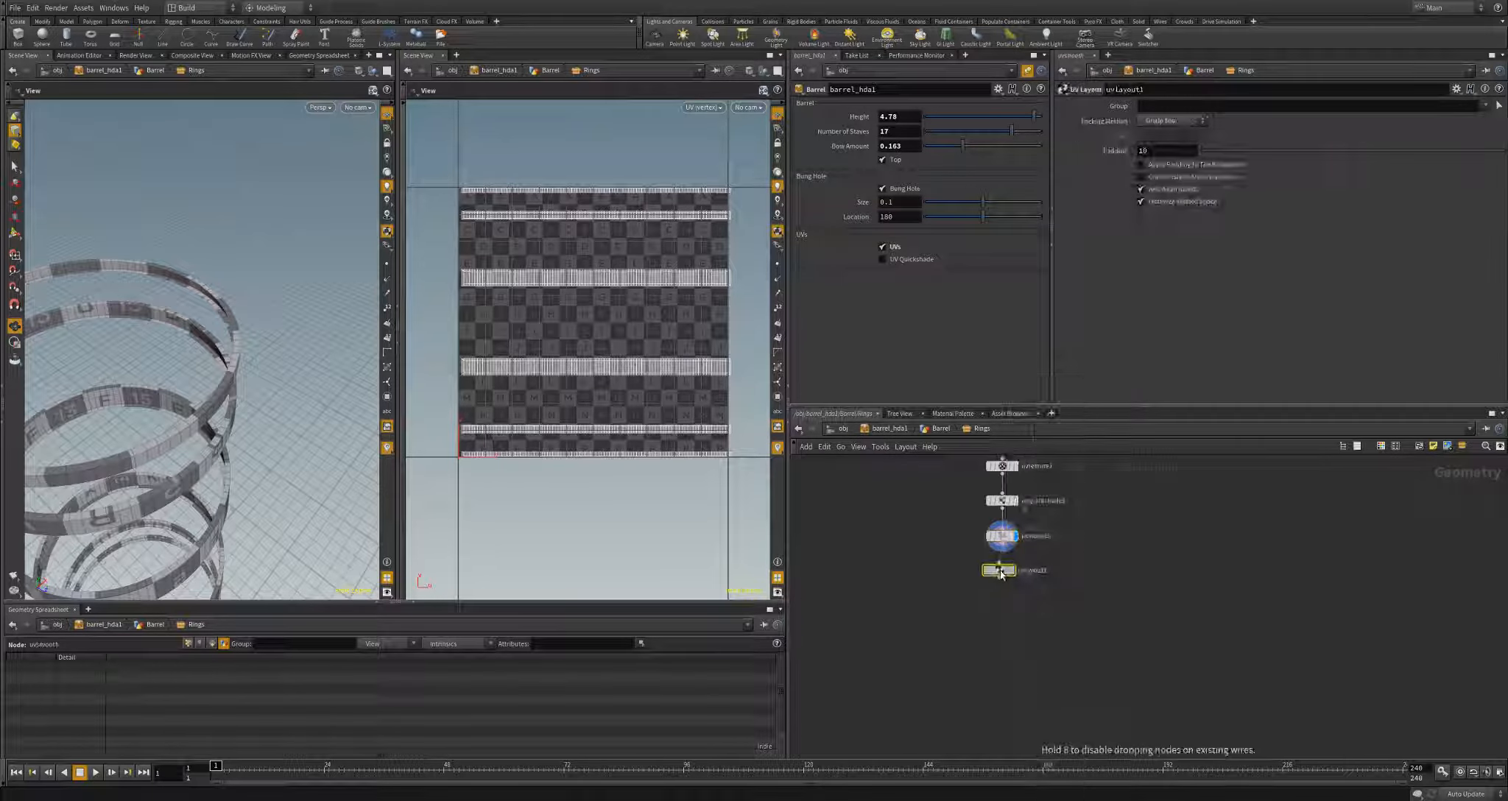
pyautogui.click(1001, 574)
pyautogui.click(1018, 578)
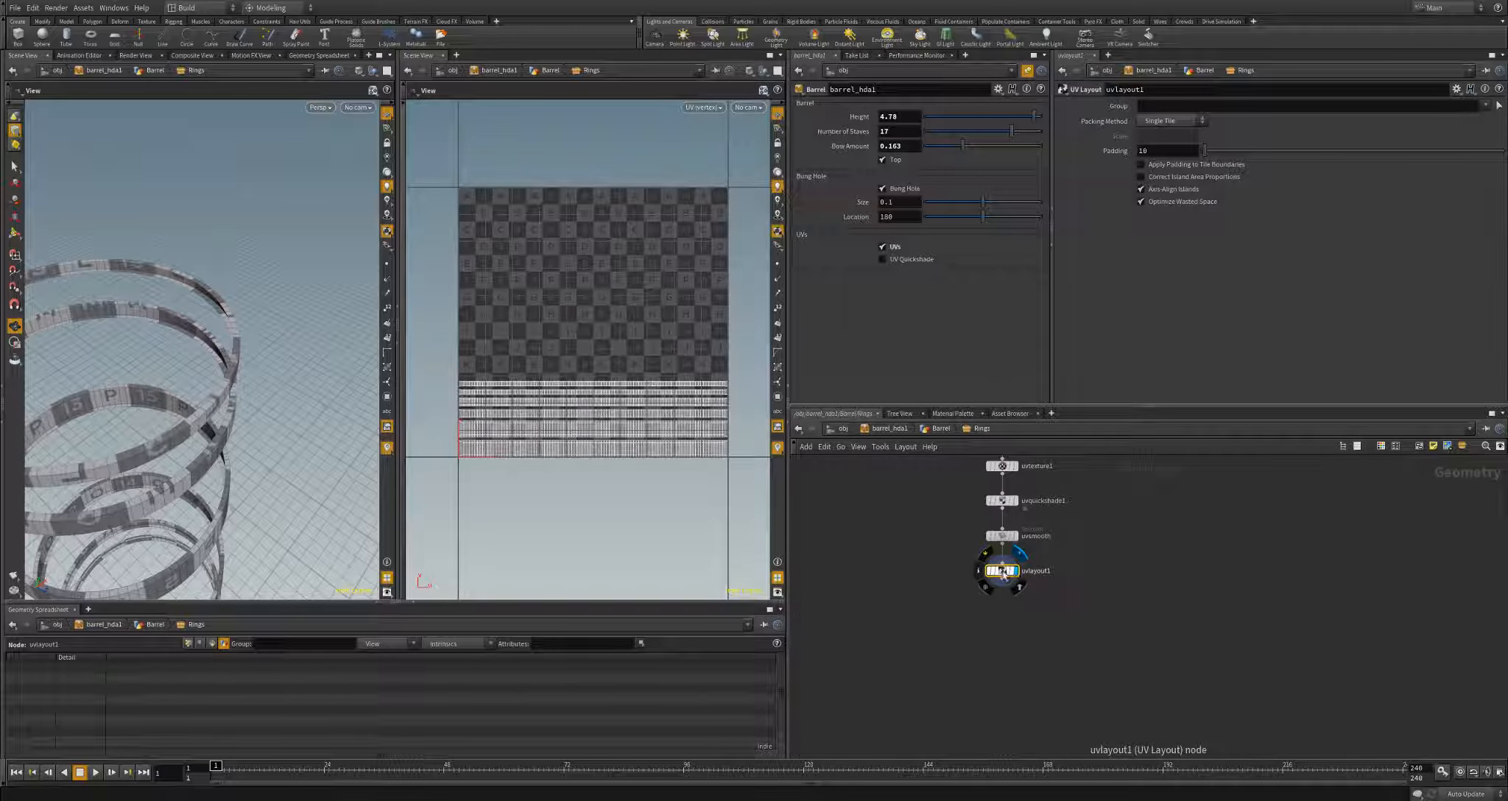
# - Inspect the packed ring strips in the UV view and the grid texture on the rings in the perspective view
pyautogui.scroll(5, 633, 457)
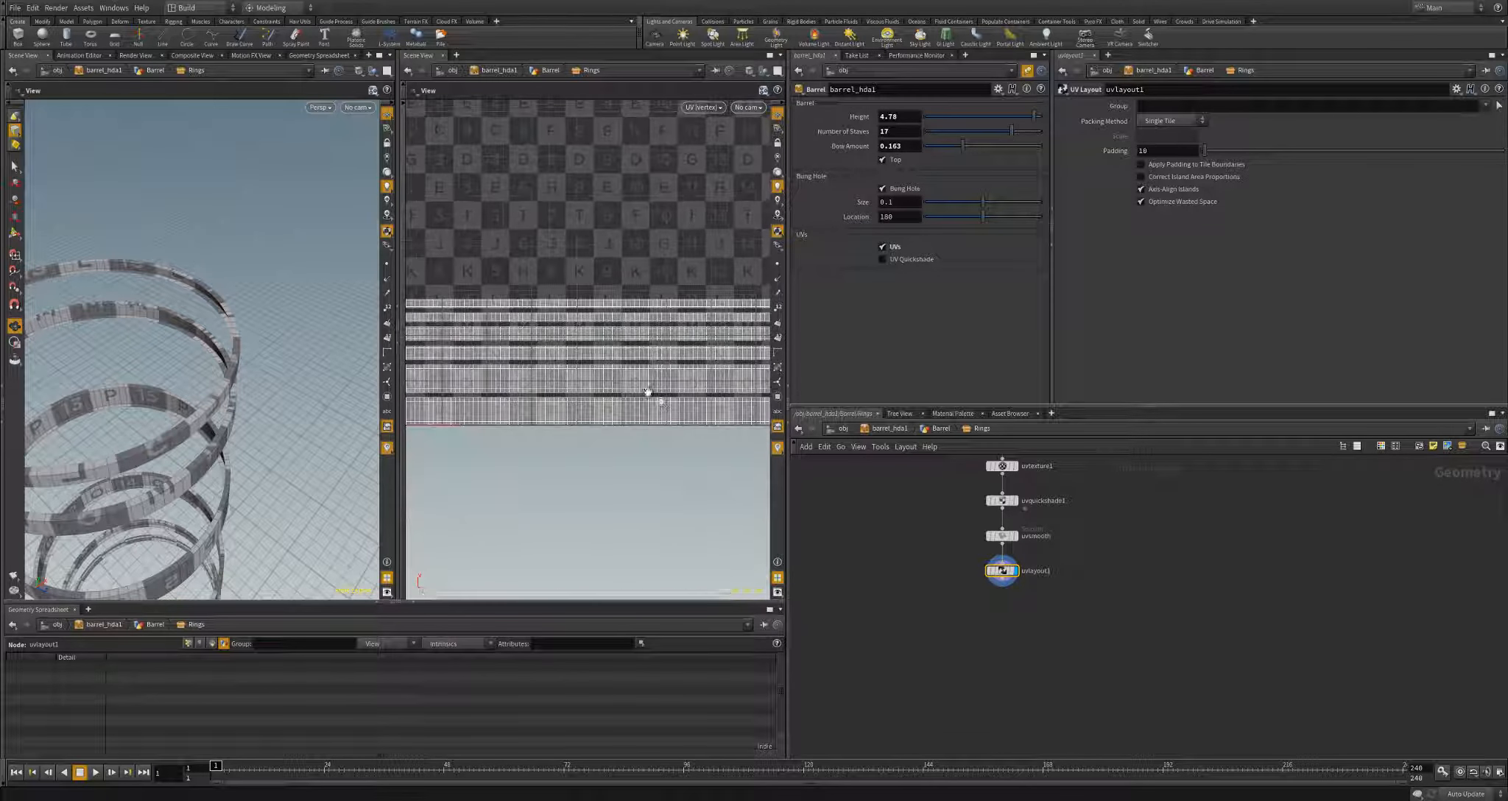
pyautogui.scroll(-3, 582, 412)
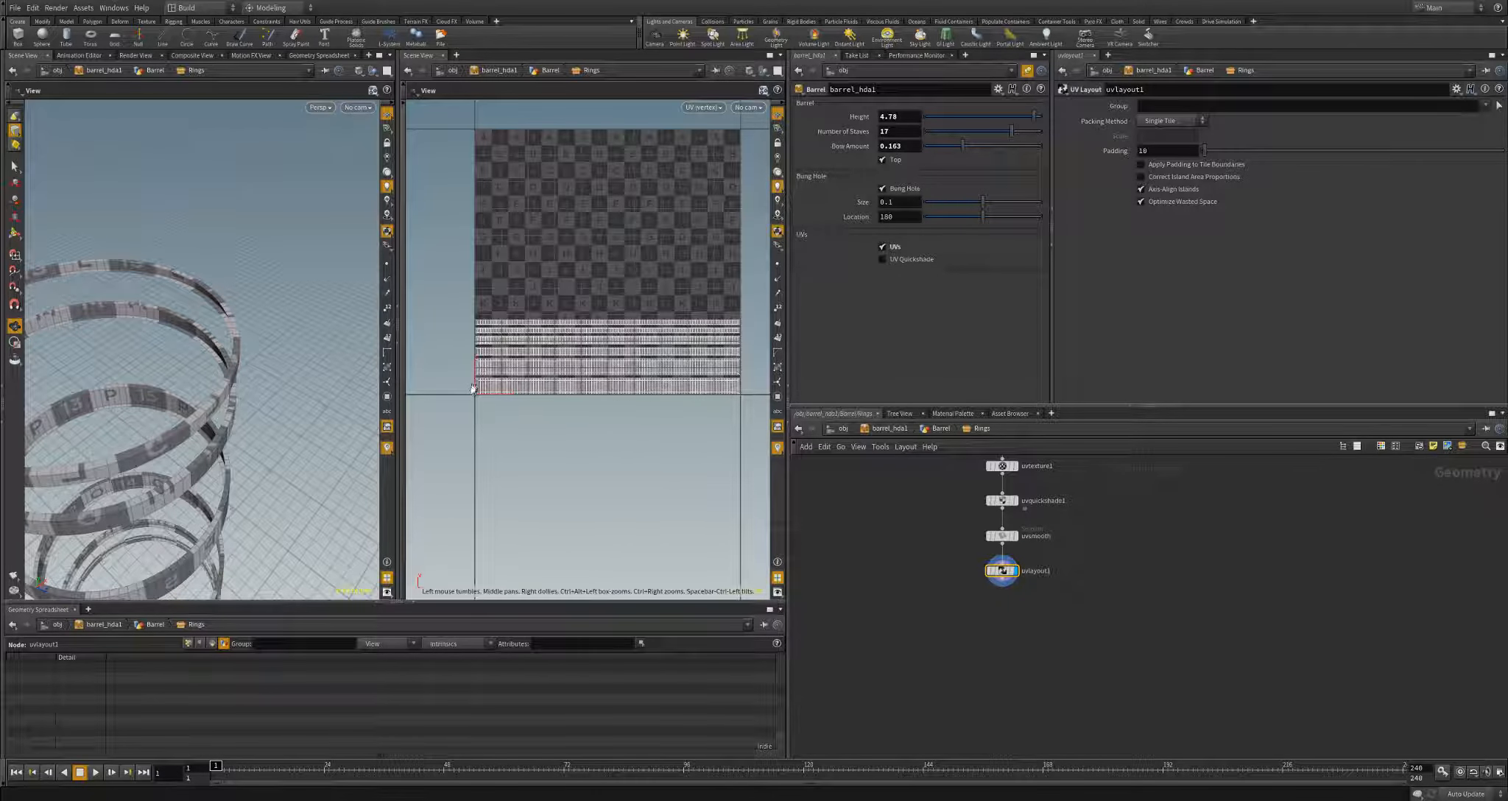
pyautogui.scroll(2, 667, 368)
pyautogui.moveTo(673, 370); pyautogui.dragTo(528, 372, button='middle')
pyautogui.moveTo(527, 372)
pyautogui.mouseDown(button='right')
pyautogui.moveTo(741, 357)
pyautogui.moveTo(530, 374)
pyautogui.mouseUp(button='right')
pyautogui.moveTo(529, 374); pyautogui.dragTo(613, 383, button='middle')
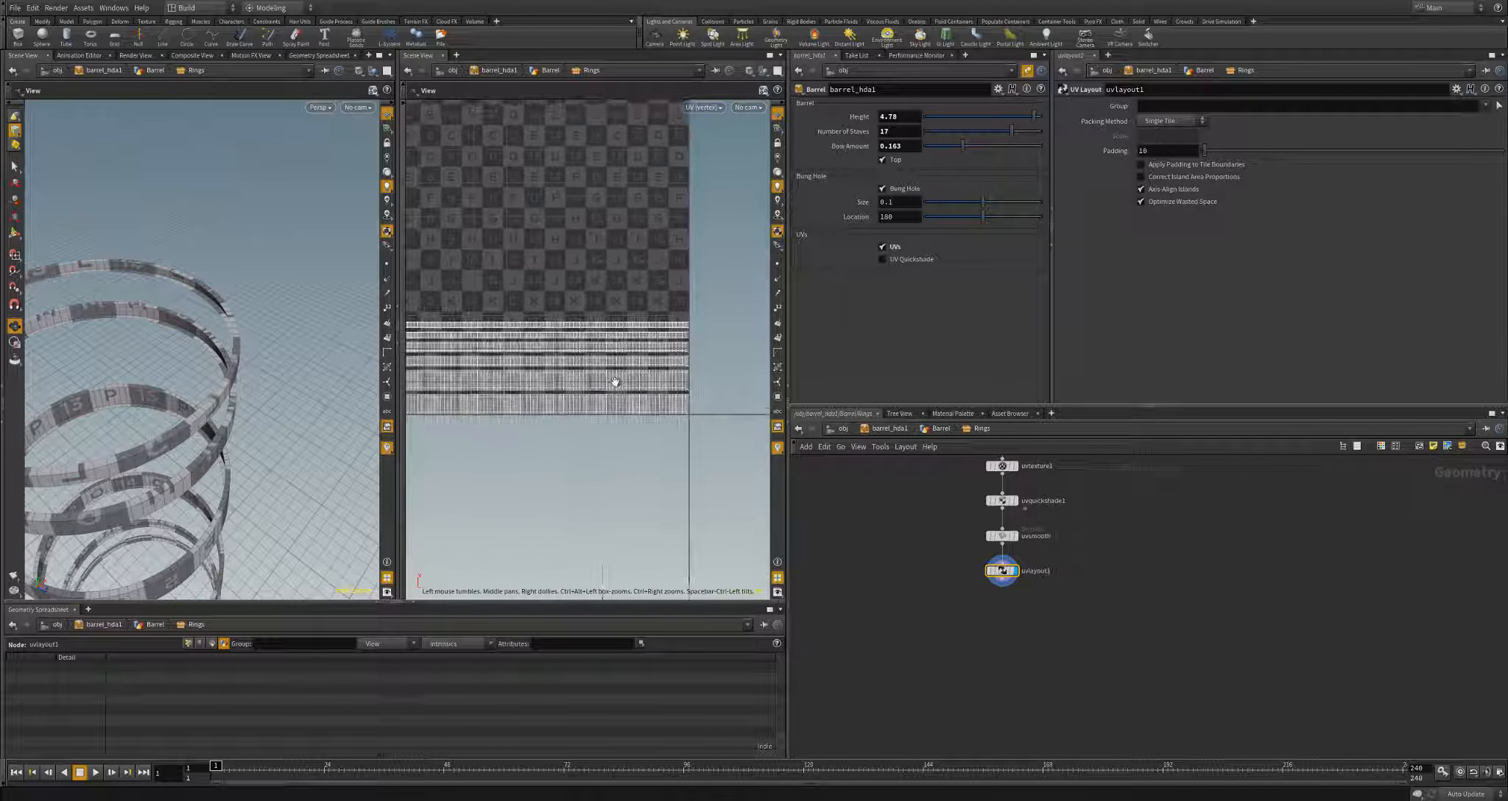
pyautogui.moveTo(606, 381); pyautogui.dragTo(567, 379, button='right')
pyautogui.moveTo(203, 431); pyautogui.dragTo(300, 423)
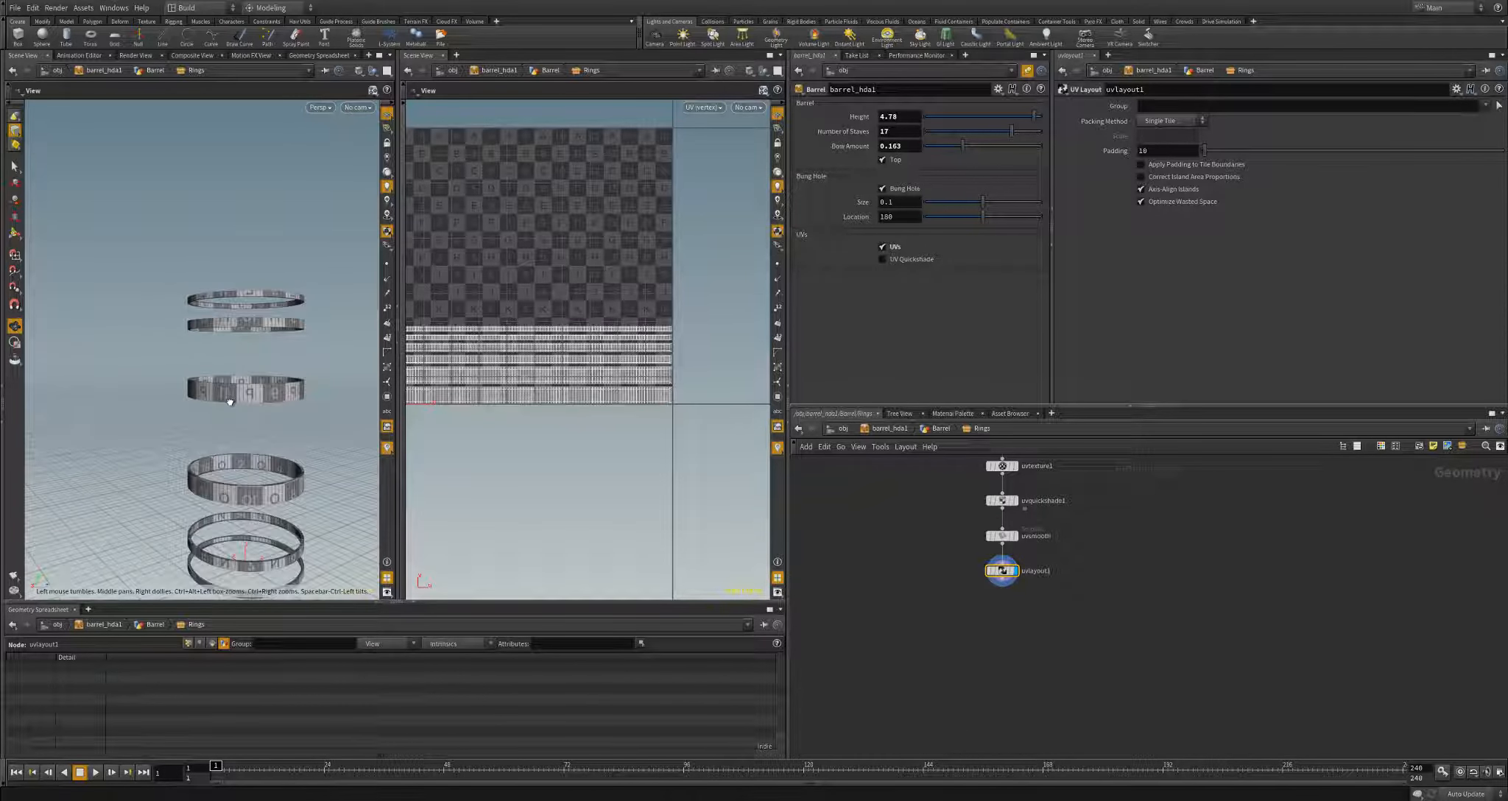
# - Delete the old group1 and UV Flatten nodes beneath polyextrude1
pyautogui.press('h')
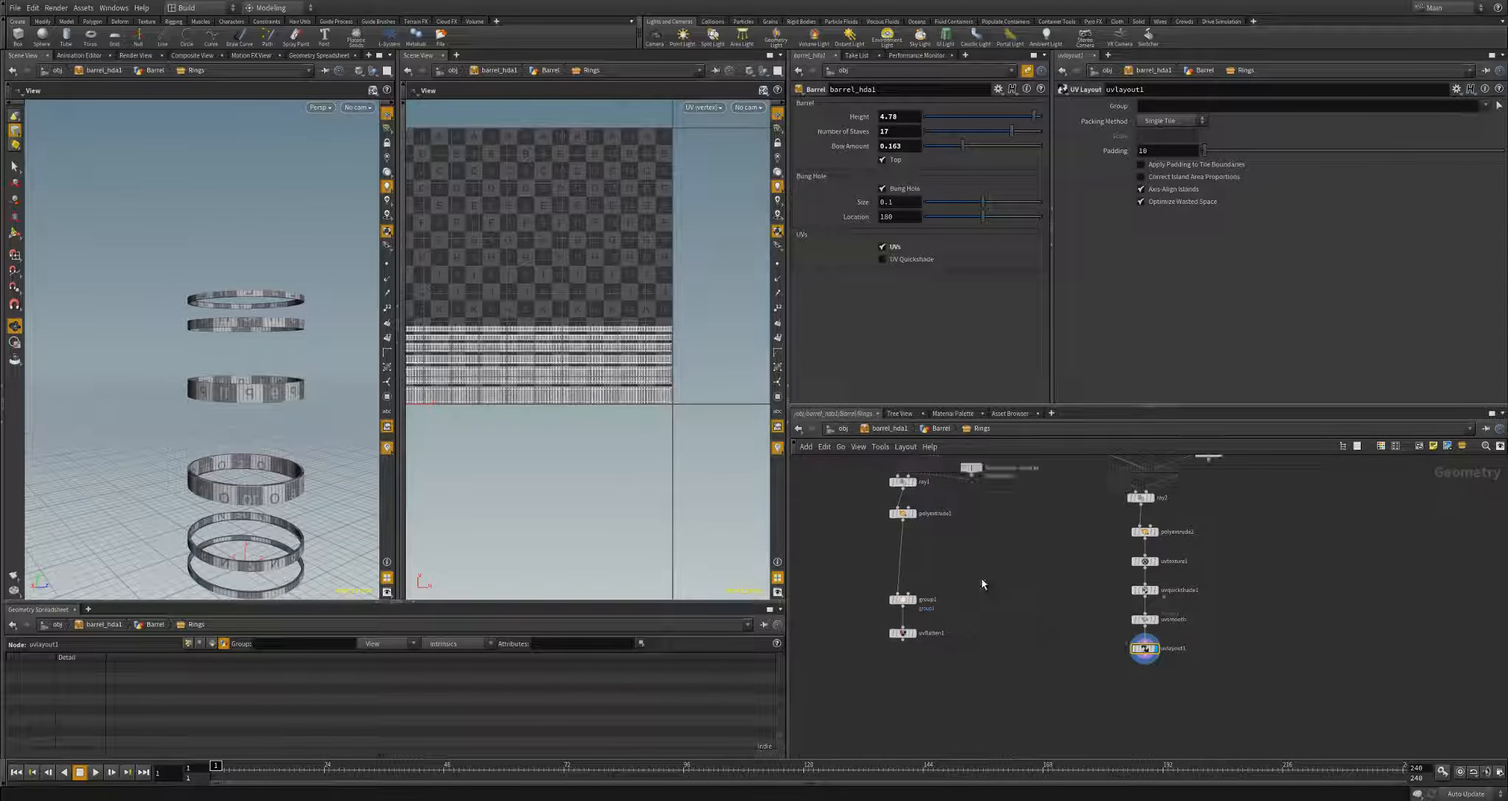
pyautogui.moveTo(984, 581); pyautogui.dragTo(869, 660)
pyautogui.press('Delete')
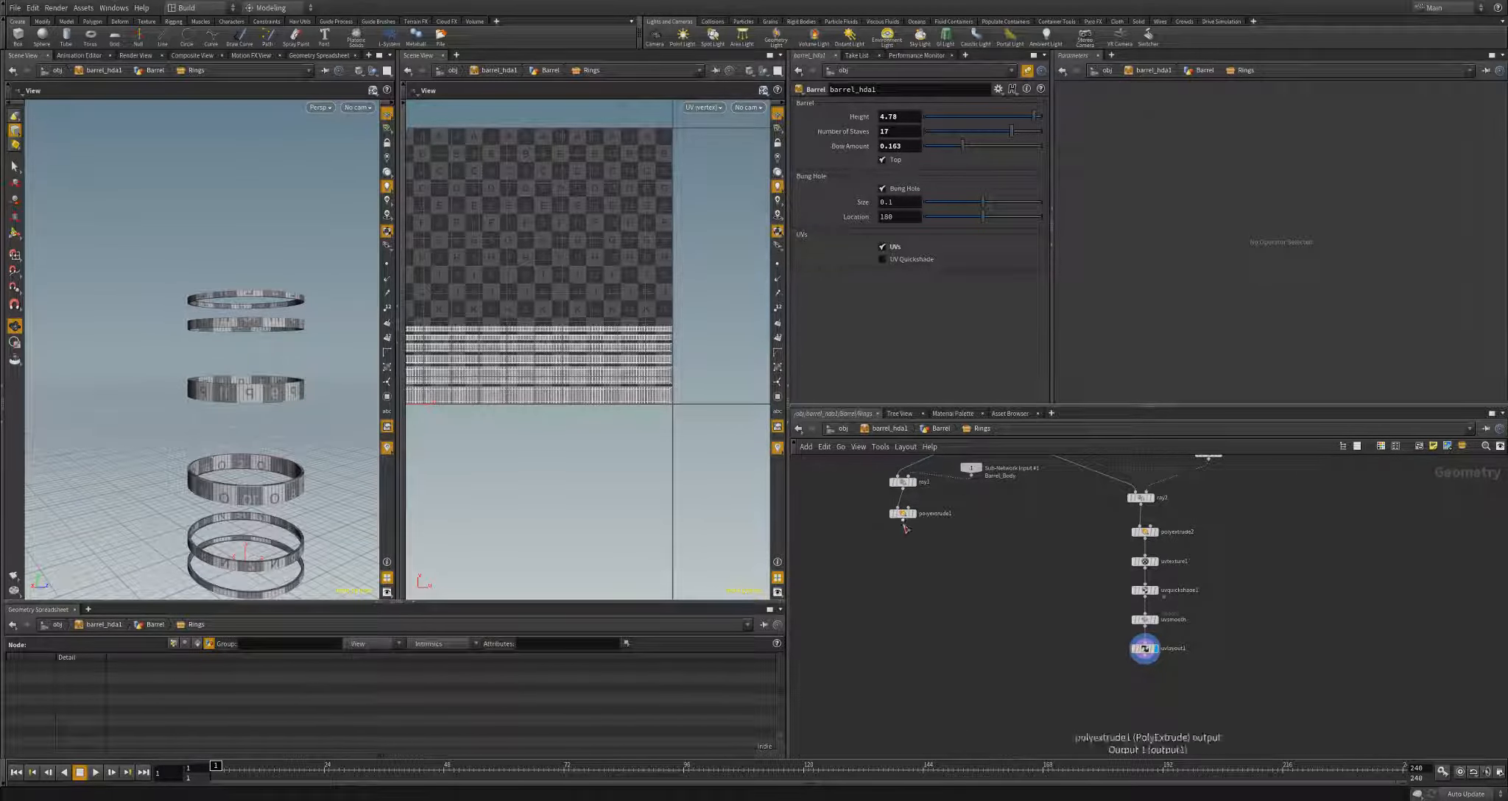
# - Add and display an Attribute Copy node fed by polyextrude1 and, as second input, uvlayout1, with Attribute to Copy set to Texture UV
pyautogui.click(904, 521)
pyautogui.press('Tab')
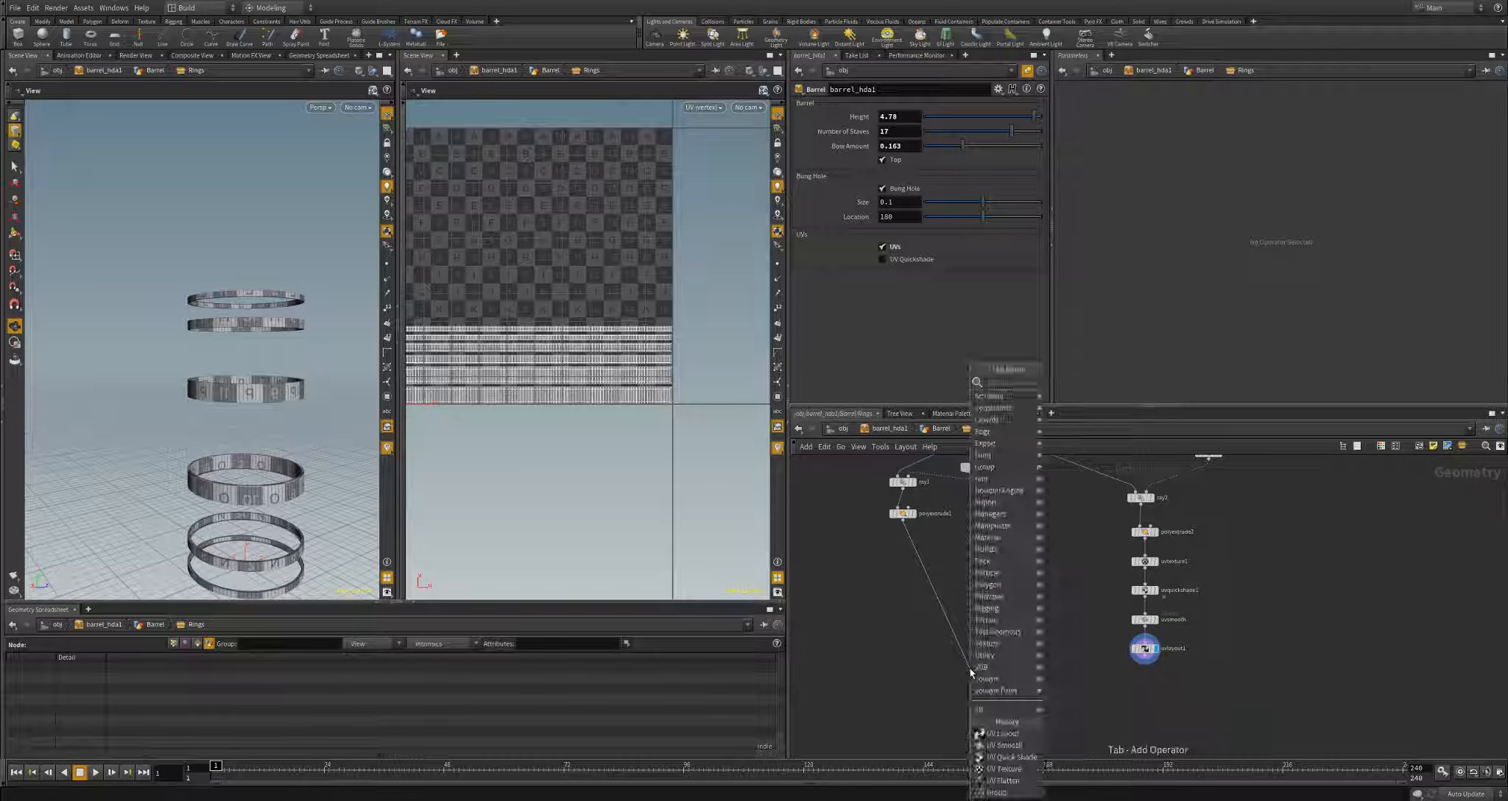
pyautogui.write('attribute')
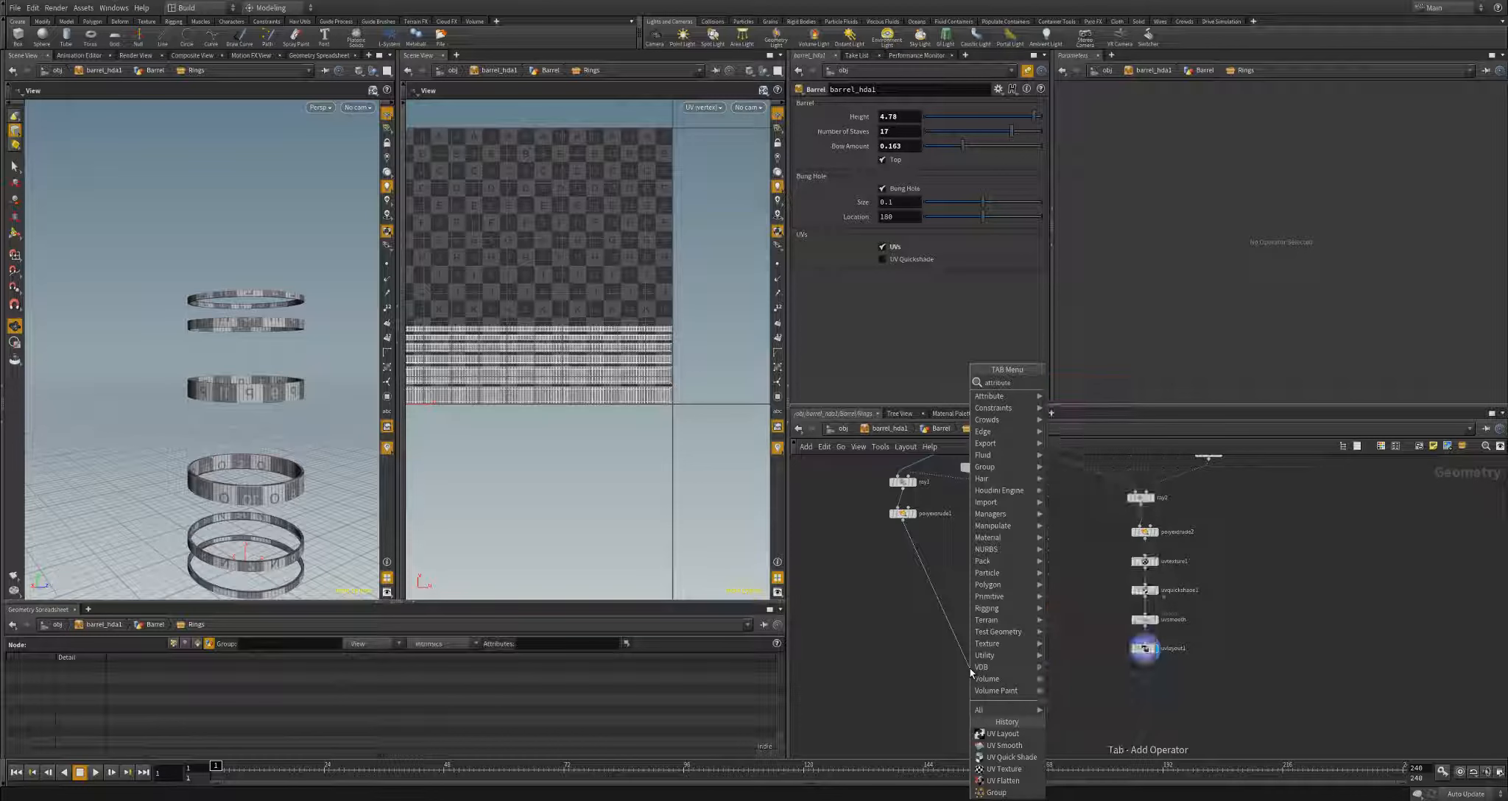
pyautogui.press('Return')
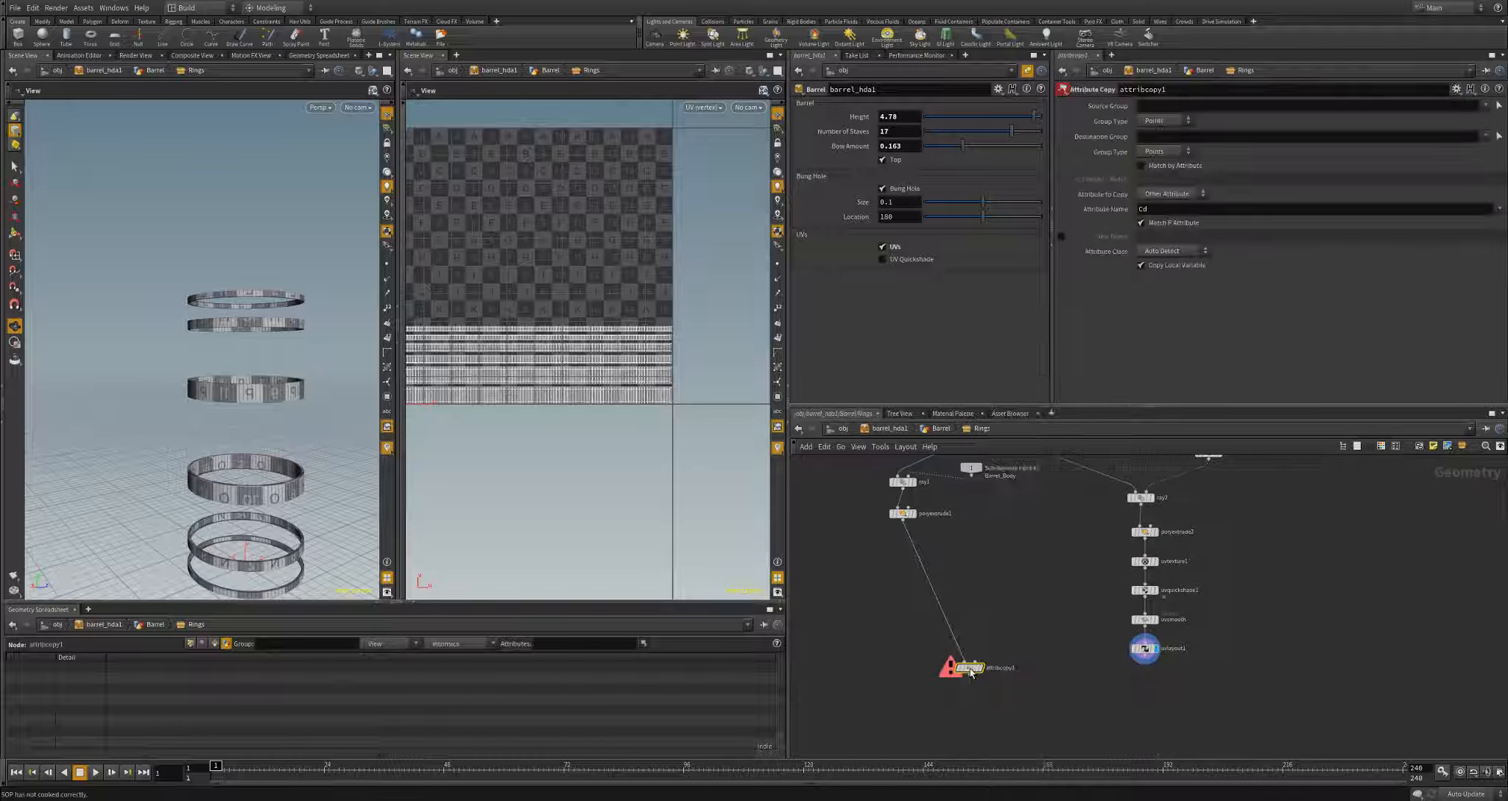
pyautogui.click(1145, 655)
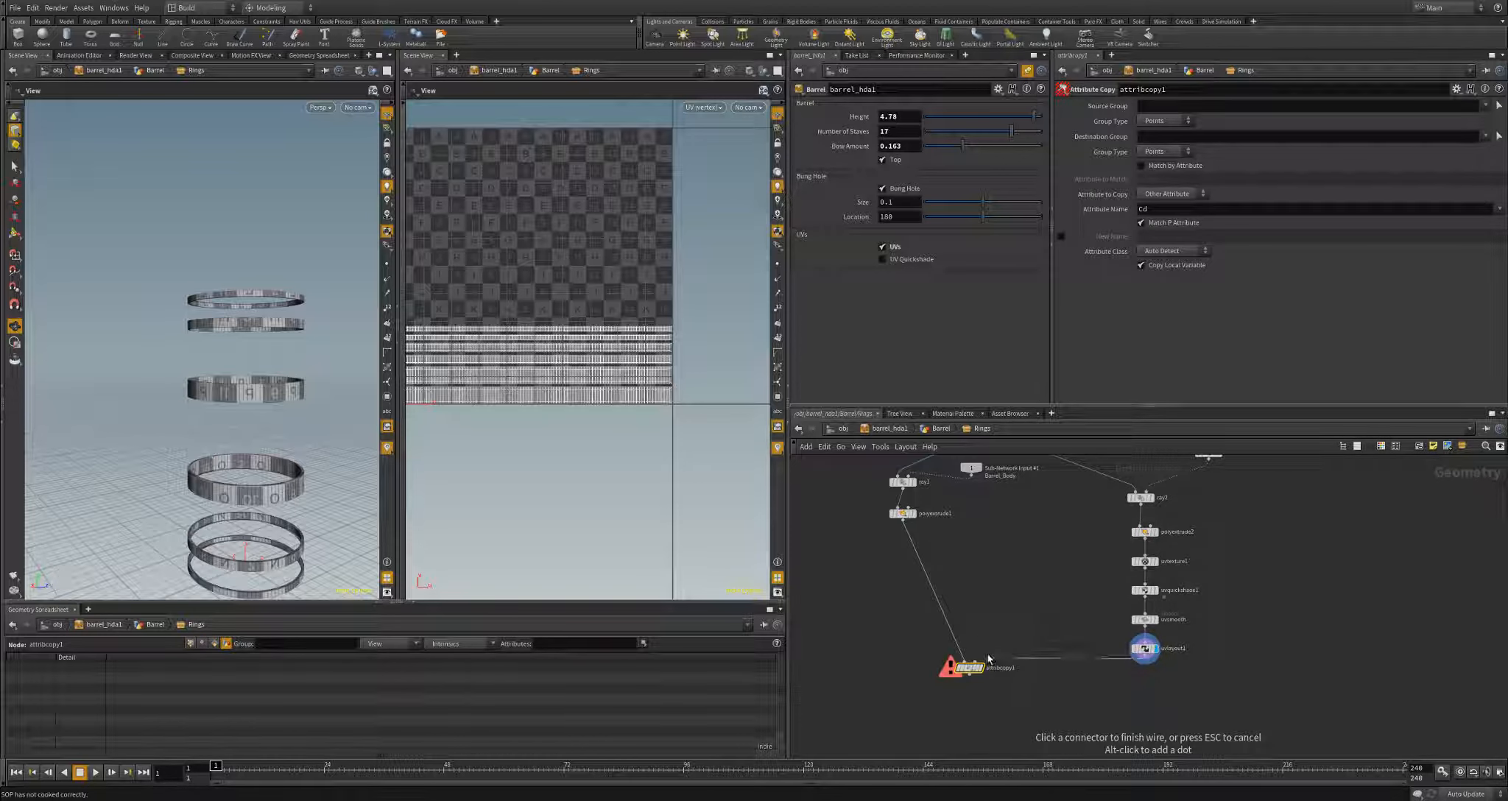
pyautogui.click(976, 661)
pyautogui.click(981, 668)
pyautogui.moveTo(970, 671); pyautogui.dragTo(980, 678)
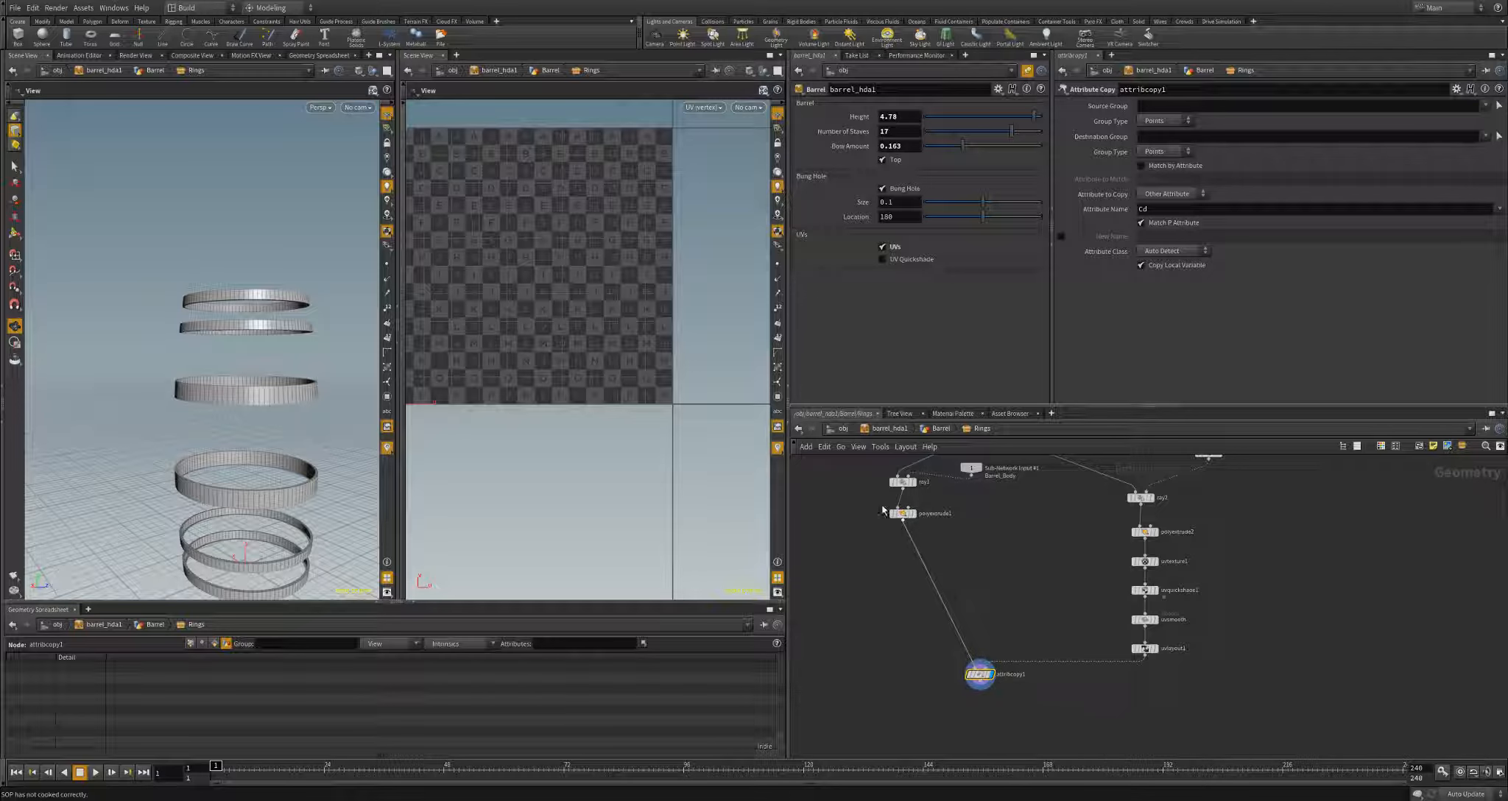
pyautogui.click(1165, 217)
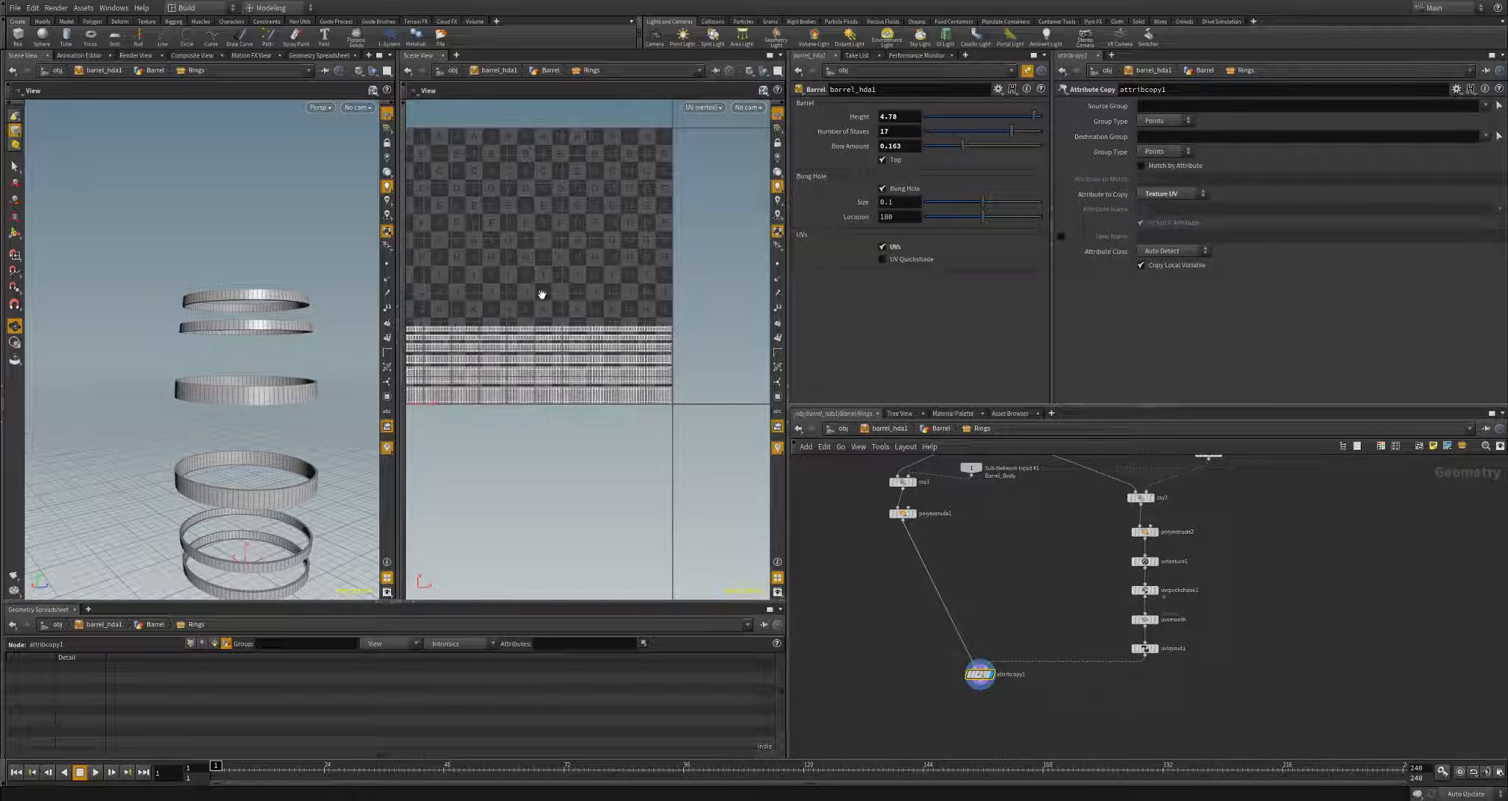
# - Add a Group Create node beneath attribcopy1, wired to its output, and display it
pyautogui.moveTo(1086, 589); pyautogui.dragTo(1148, 471, button='middle')
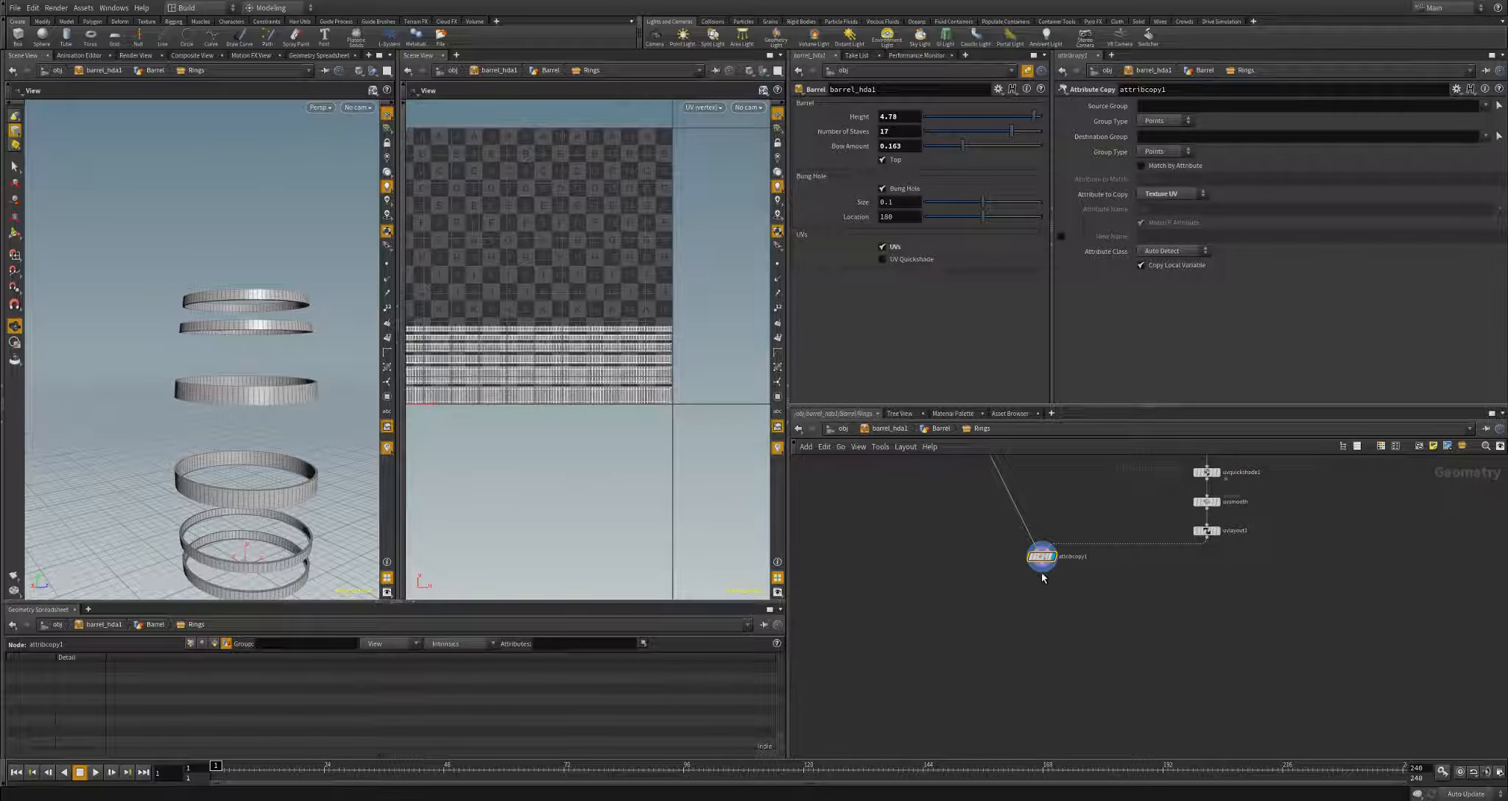
pyautogui.press('Escape')
pyautogui.moveTo(1046, 589); pyautogui.dragTo(982, 634, button='middle')
pyautogui.scroll(2, 1002, 604)
pyautogui.moveTo(335, 399); pyautogui.dragTo(232, 334)
pyautogui.scroll(1, 956, 602)
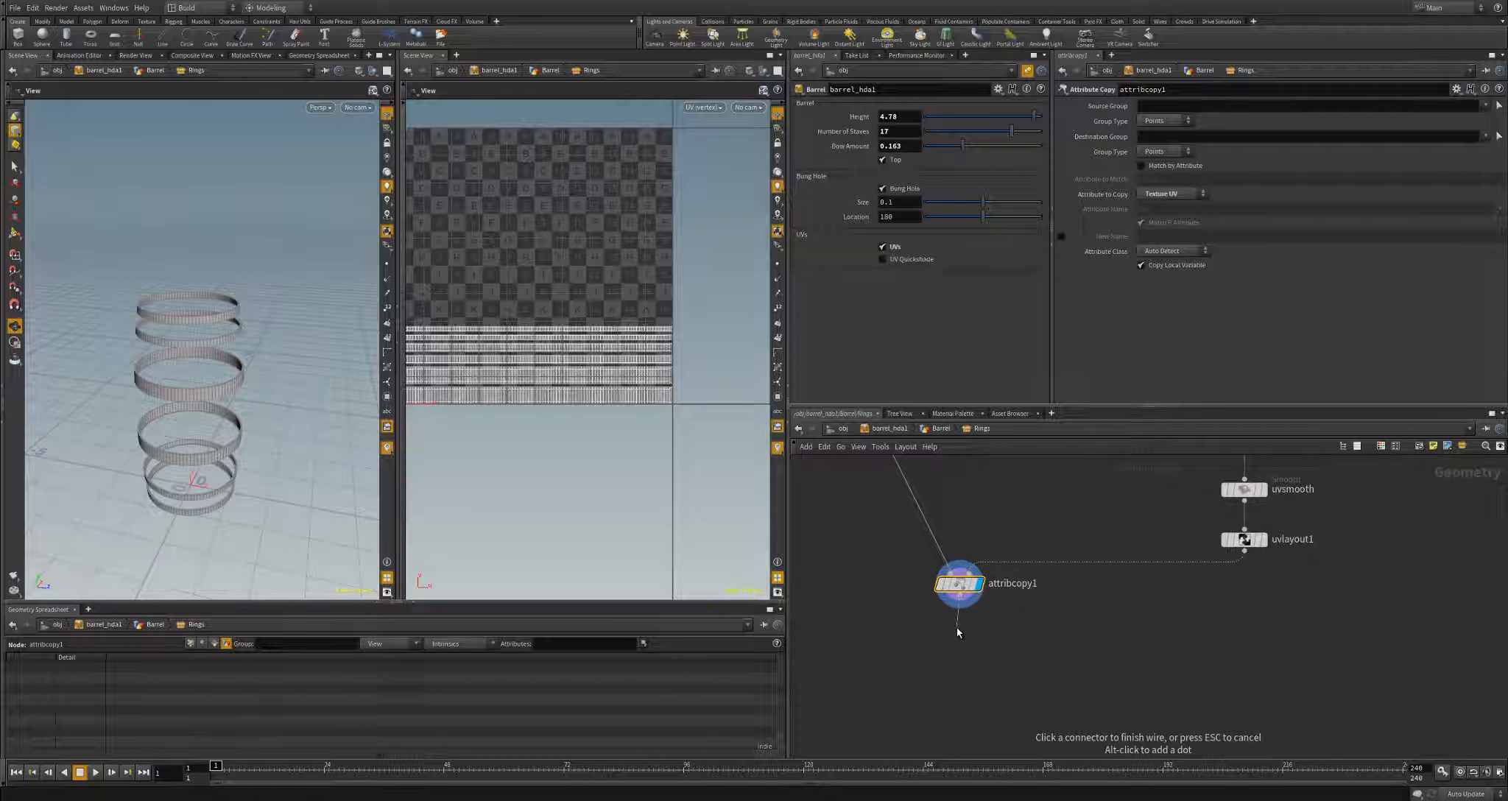
pyautogui.press('Tab')
pyautogui.write('group')
pyautogui.press('Return')
pyautogui.click(958, 632)
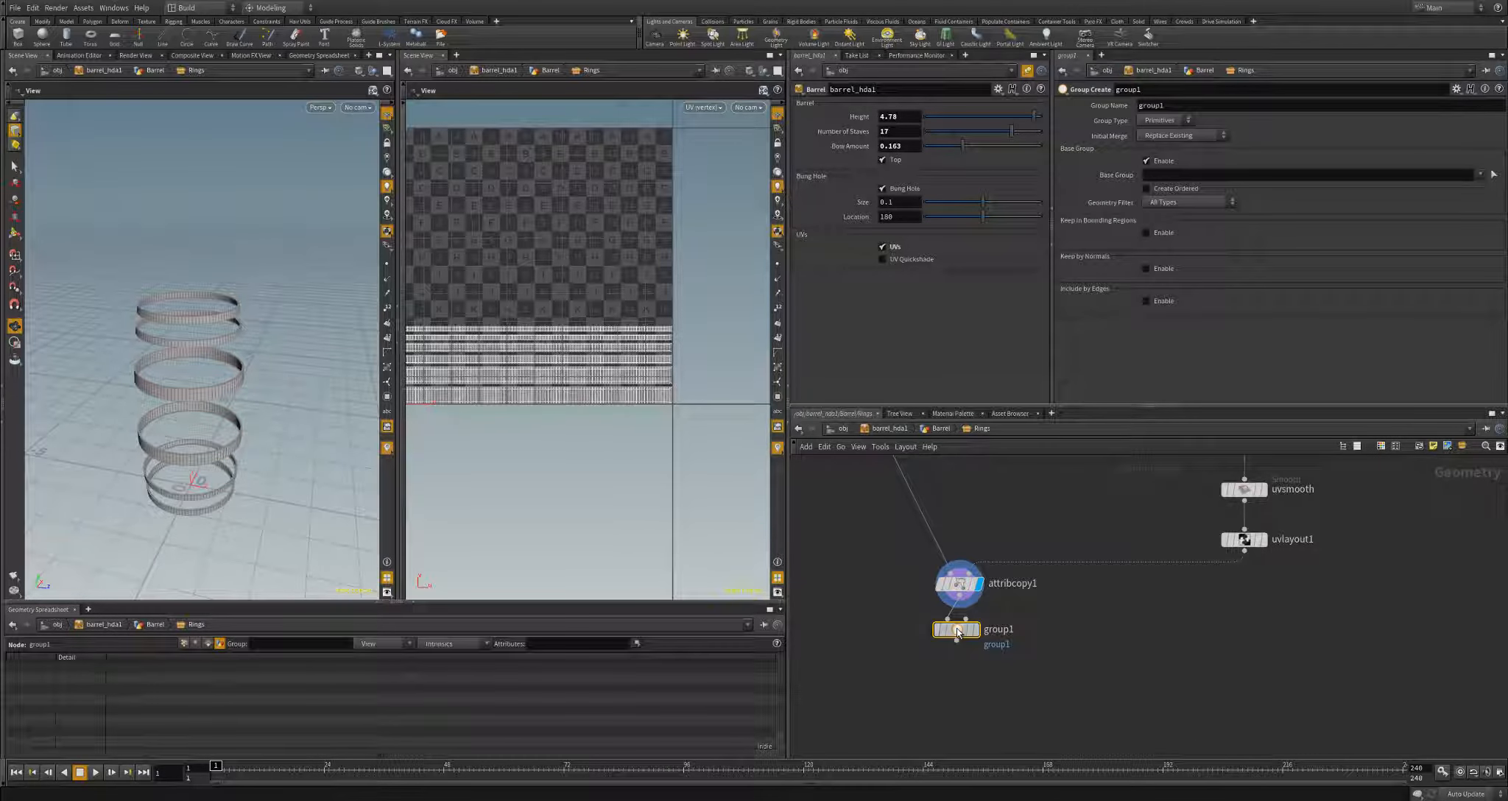
pyautogui.moveTo(957, 630); pyautogui.dragTo(958, 639)
pyautogui.click(978, 639)
# - Rename the new group node Hoop_Group and set its Group Name to GRP_Hoops
pyautogui.doubleClick(1003, 640)
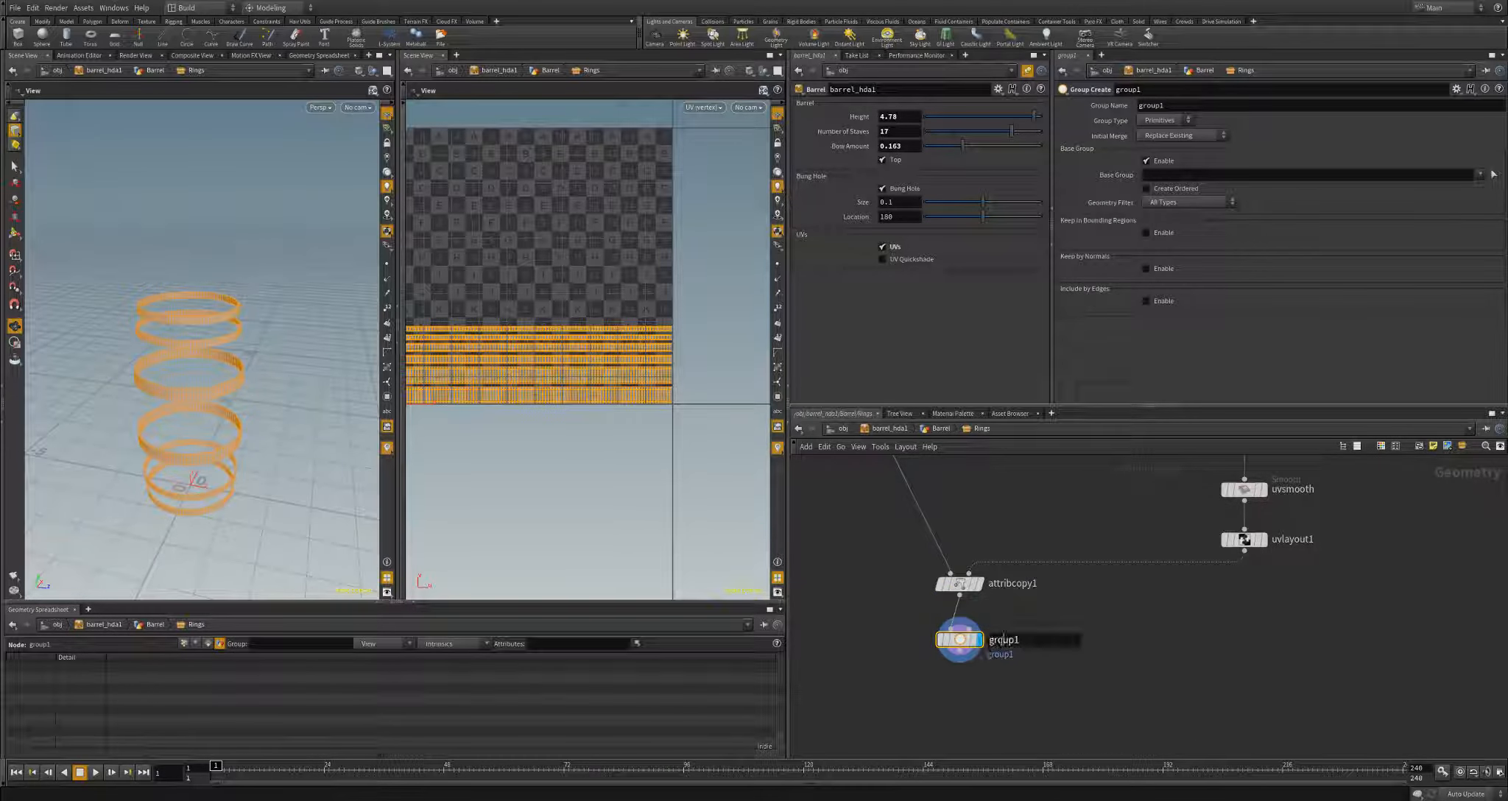
pyautogui.write('Hoop_Group')
pyautogui.press('Return')
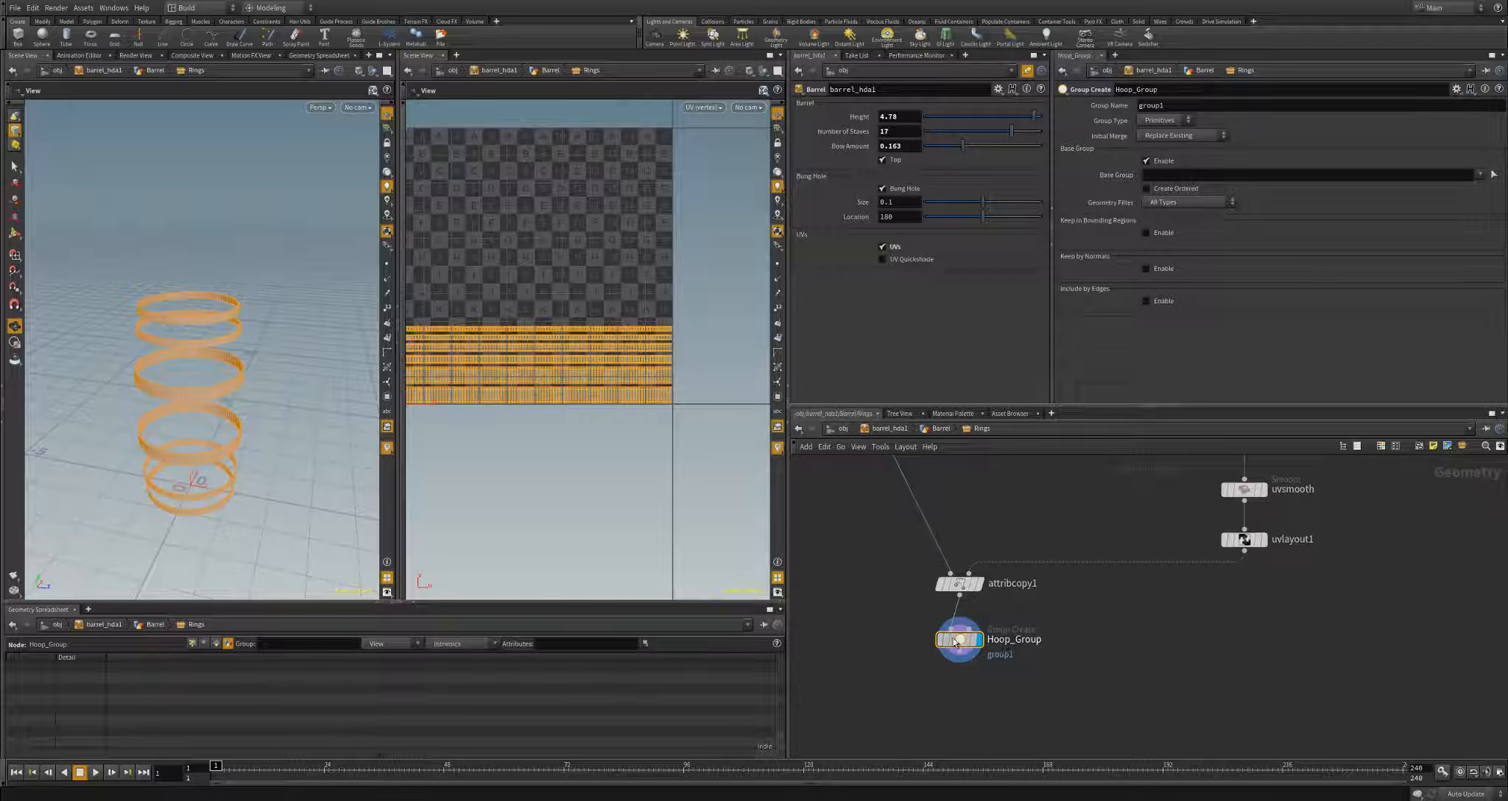
pyautogui.doubleClick(1151, 105)
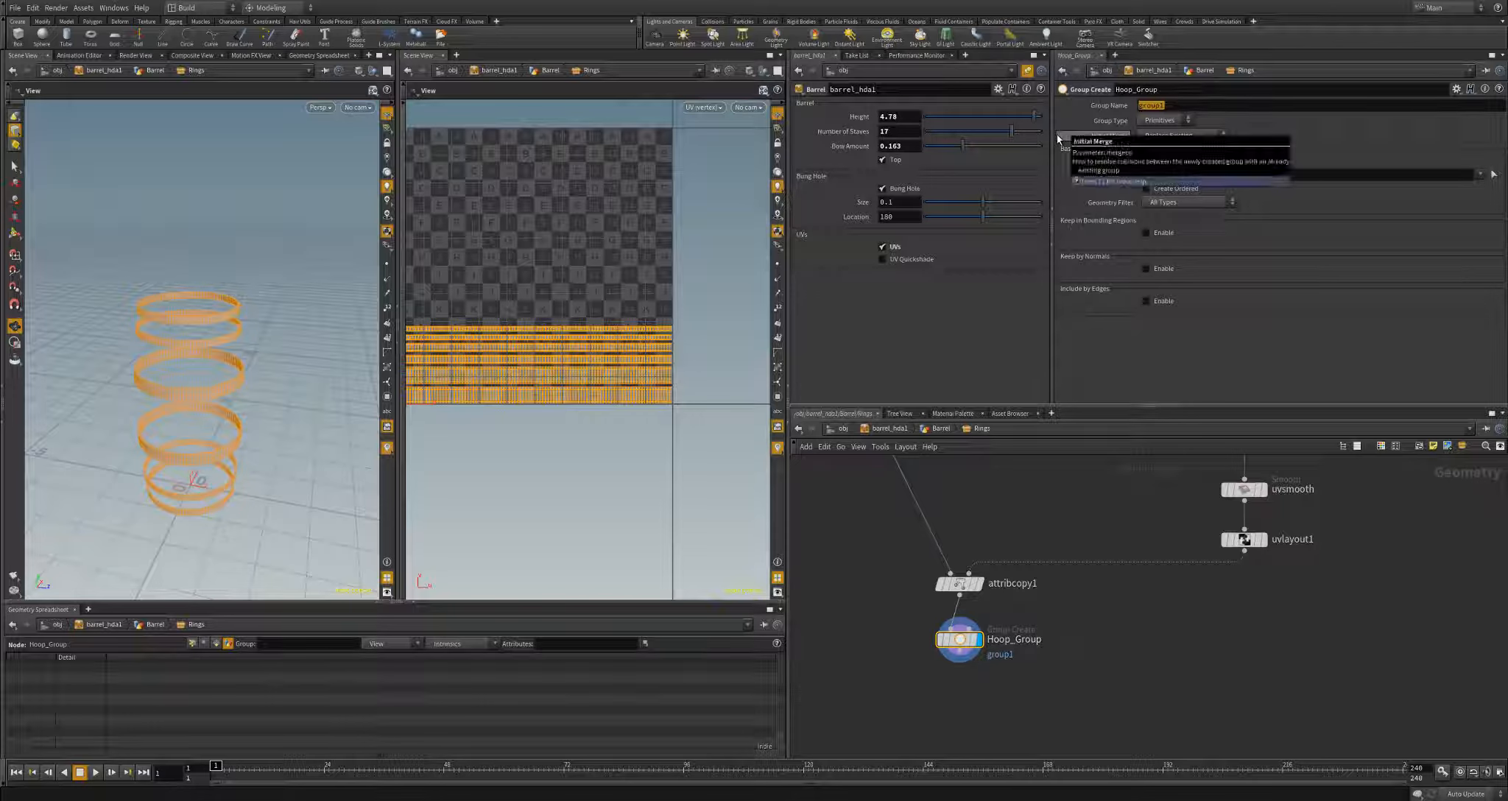
pyautogui.write('FR')
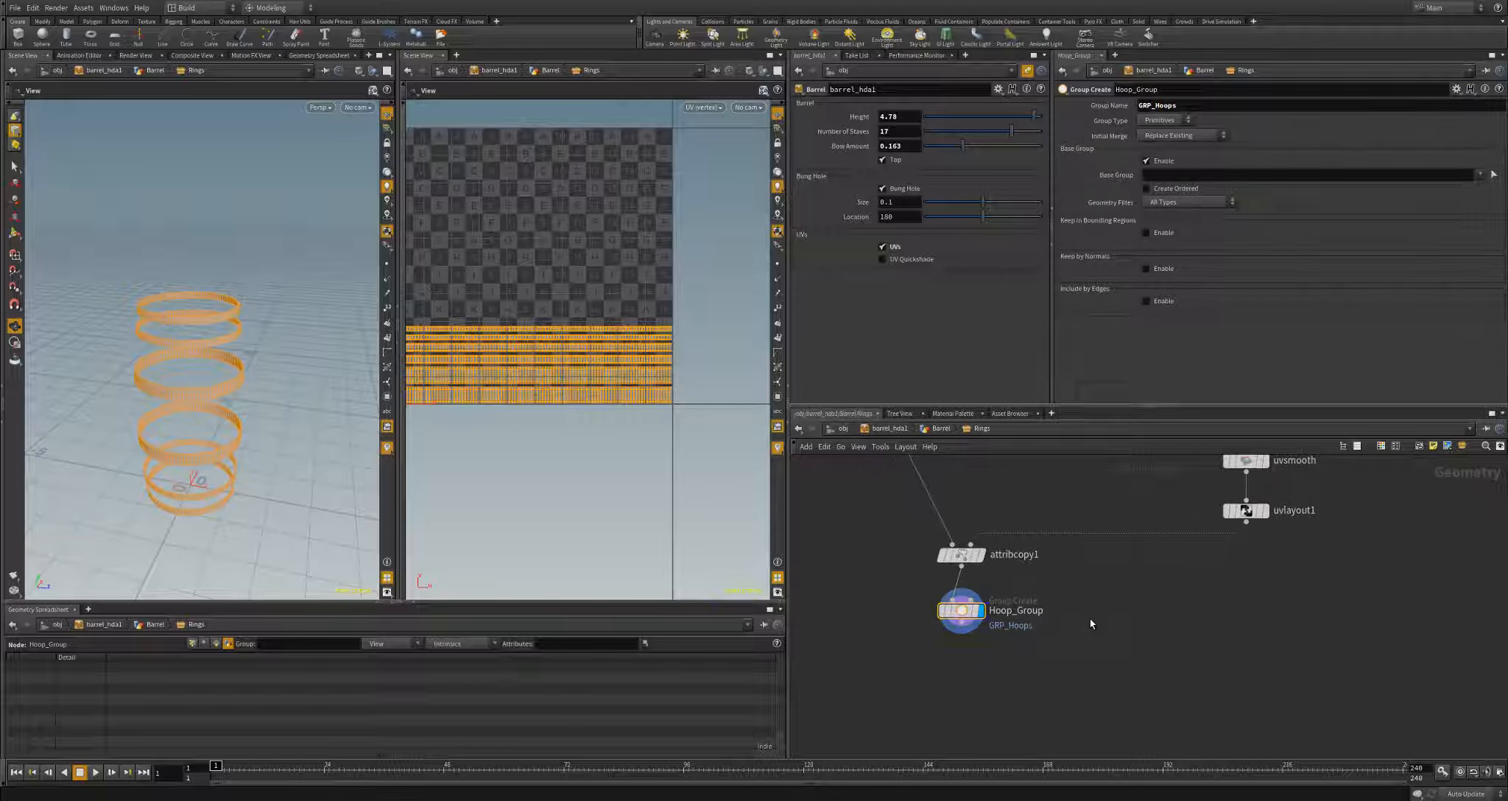
# - Return to the Barrel network and move uvquickshade1, switch2 and Barrel_OUT farther down to make room beneath merge2
pyautogui.press('u')
pyautogui.scroll(-10, 1126, 622)
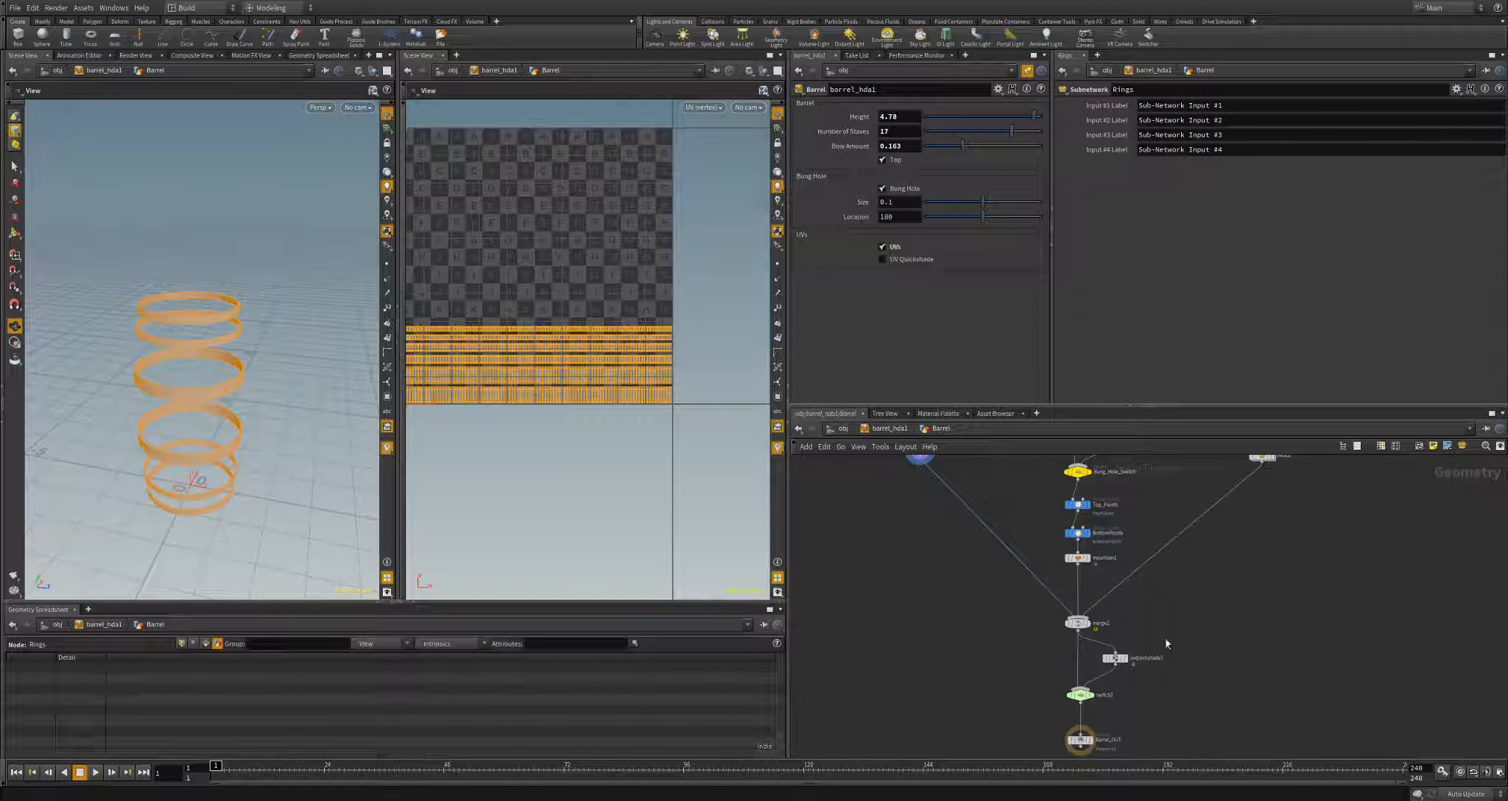
pyautogui.scroll(2, 1088, 604)
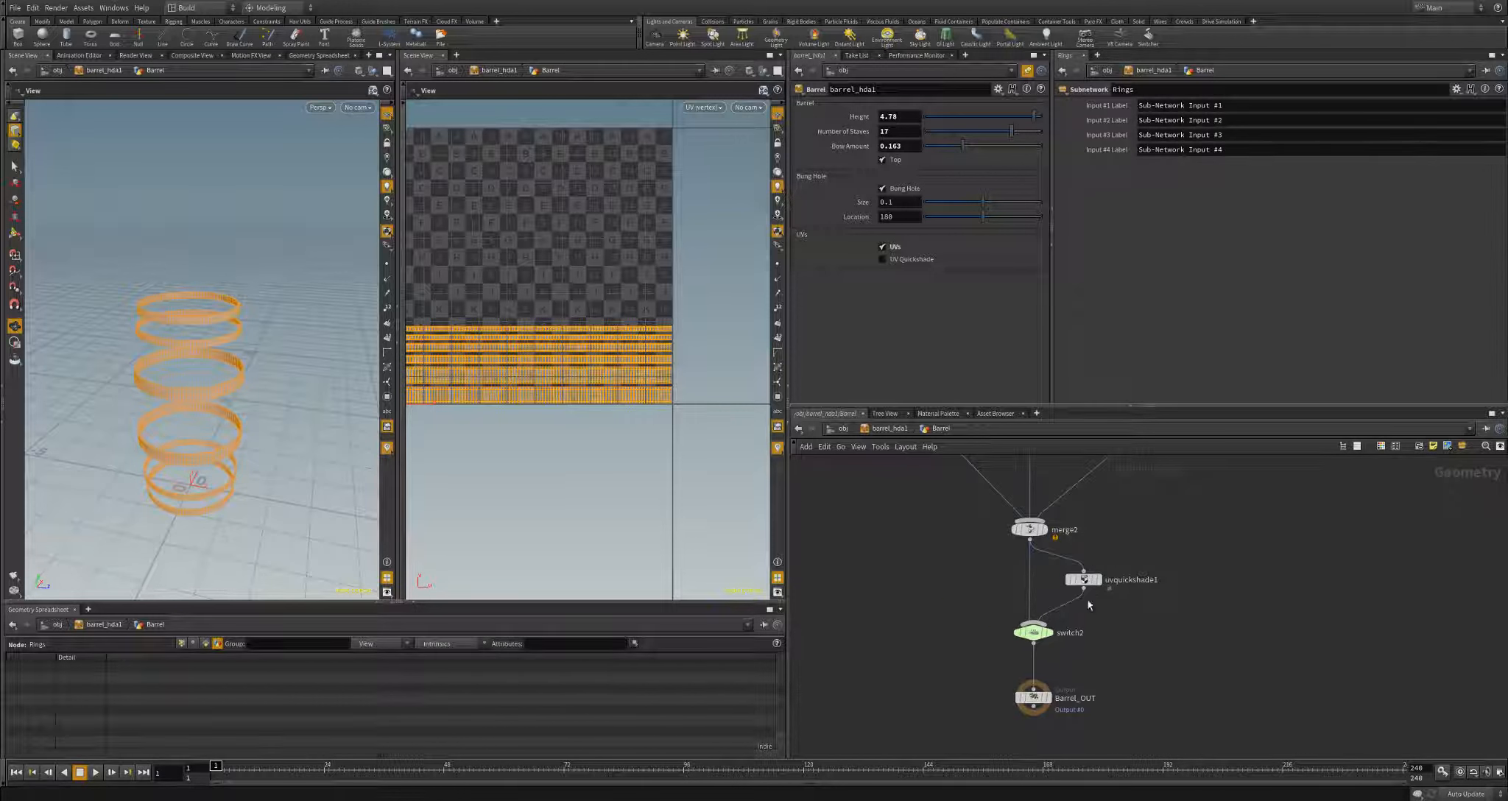
pyautogui.moveTo(1109, 731); pyautogui.dragTo(995, 566)
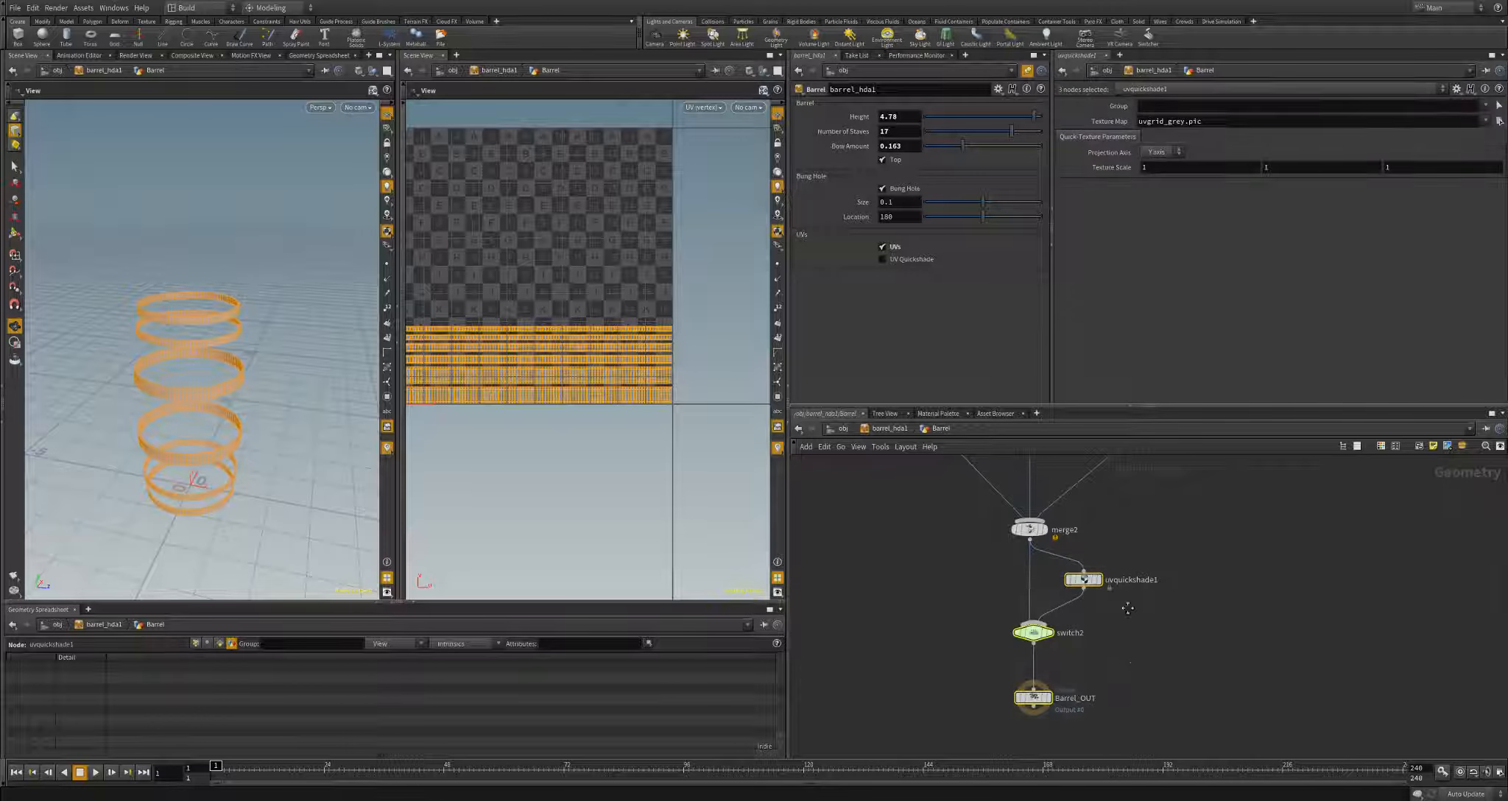
pyautogui.moveTo(1125, 605); pyautogui.dragTo(1116, 507, button='middle')
pyautogui.moveTo(1072, 491); pyautogui.dragTo(1070, 570)
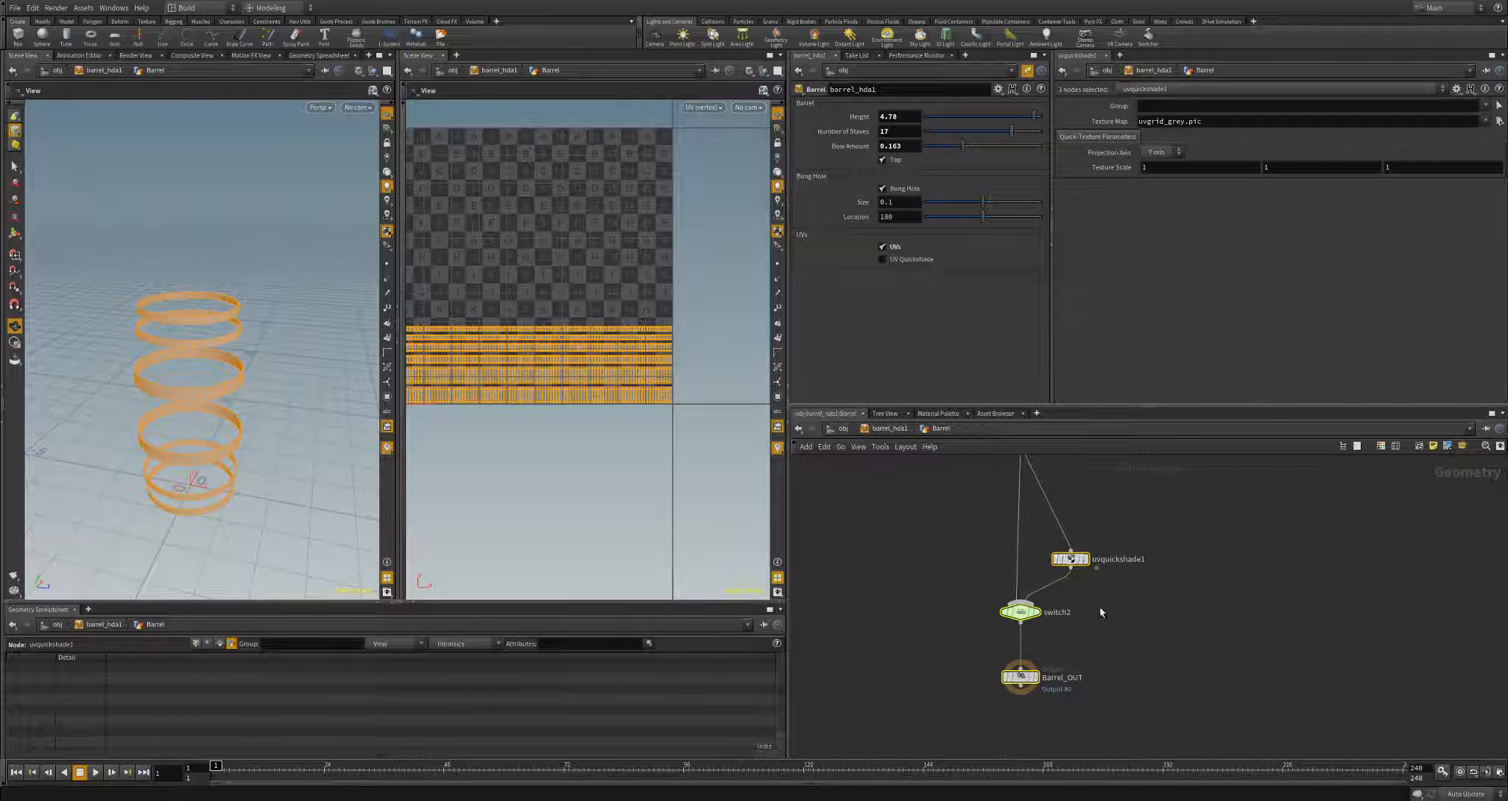
# - Display the uvquickshade1 result and examine the grid texture on the barrel and its UV layout
pyautogui.click(1086, 561)
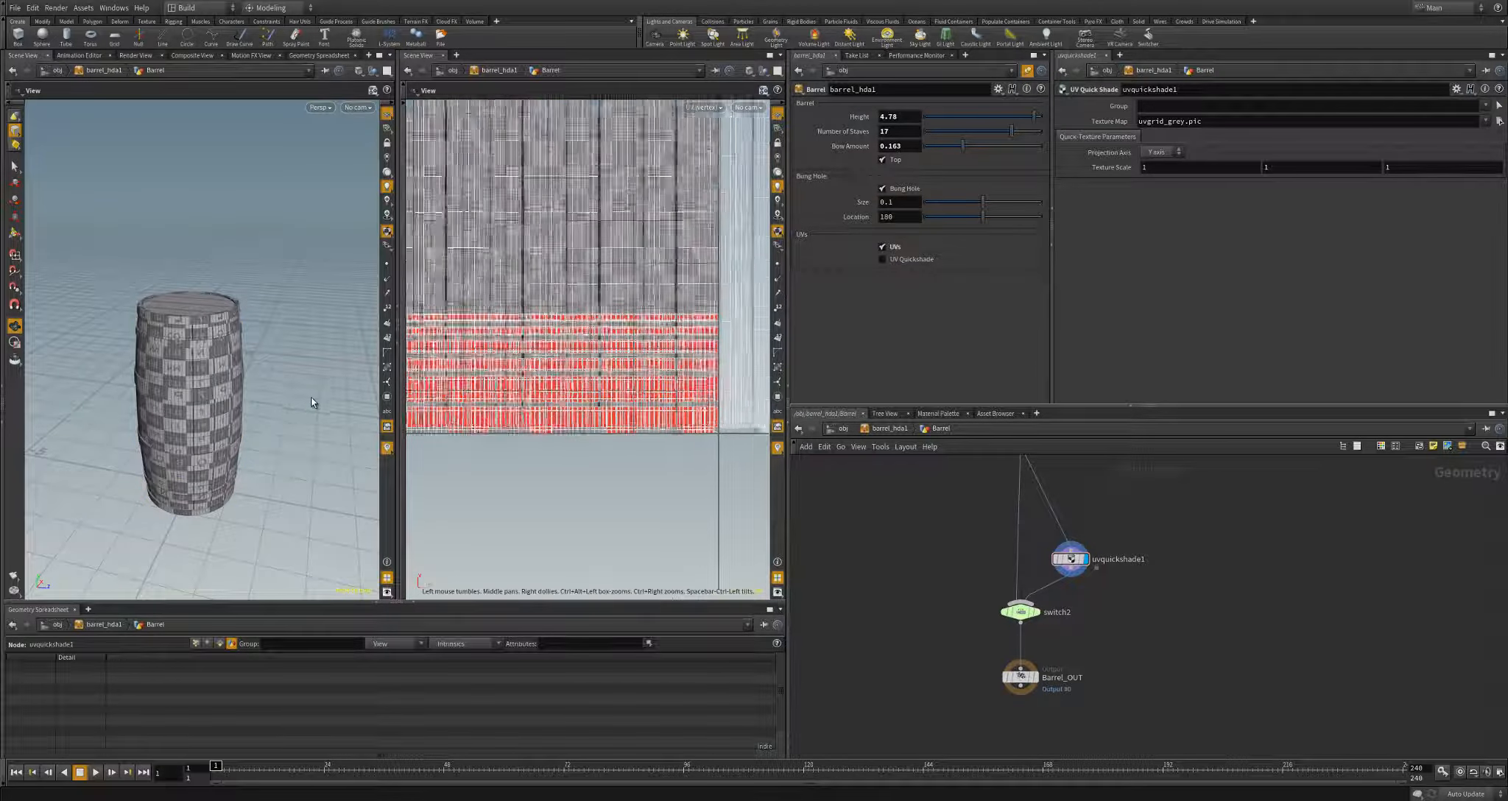
pyautogui.scroll(5, 225, 397)
pyautogui.scroll(2, 224, 397)
pyautogui.moveTo(224, 398); pyautogui.dragTo(192, 439)
pyautogui.moveTo(192, 440); pyautogui.dragTo(255, 440, button='middle')
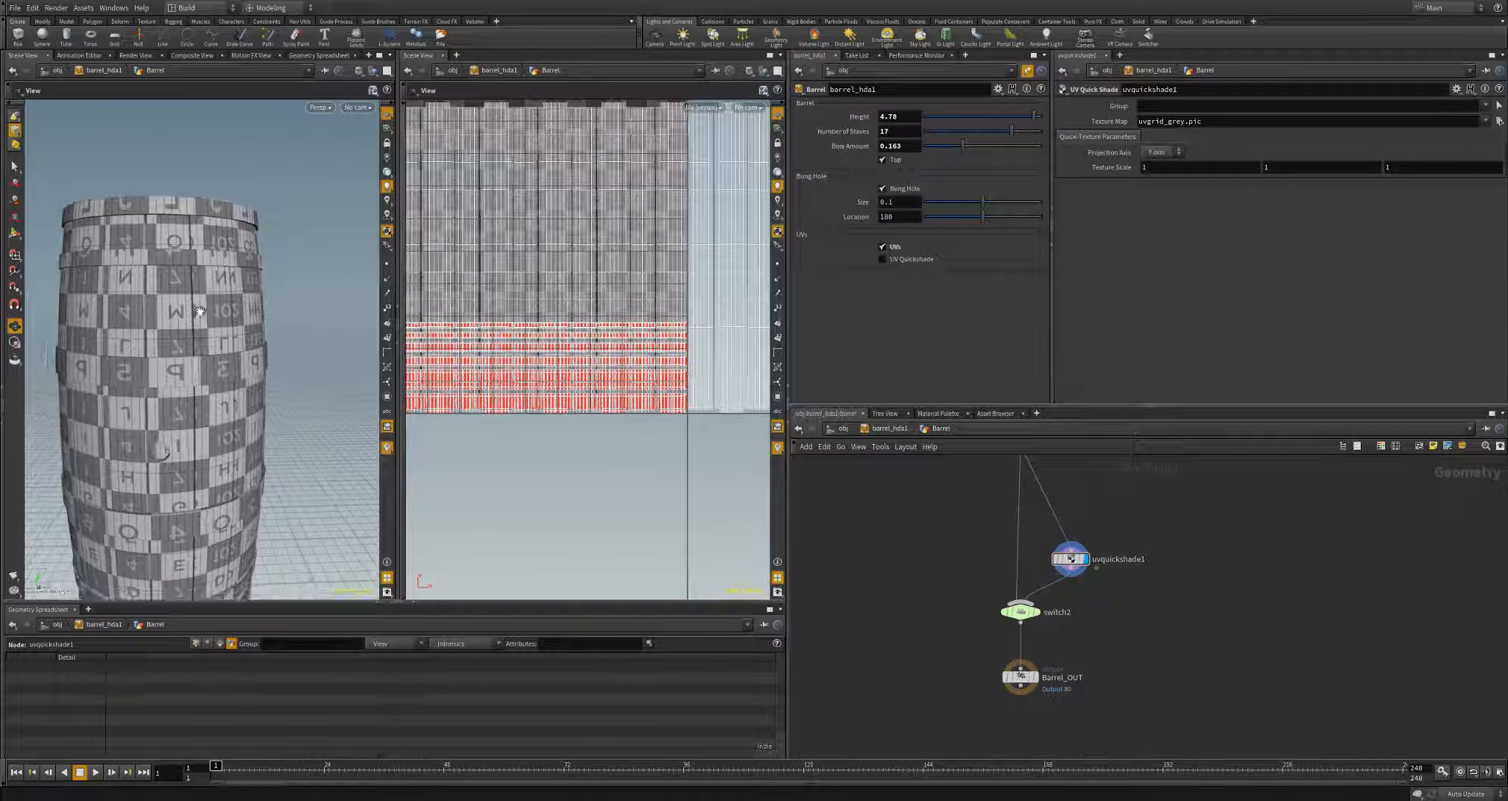
pyautogui.scroll(-4, 475, 358)
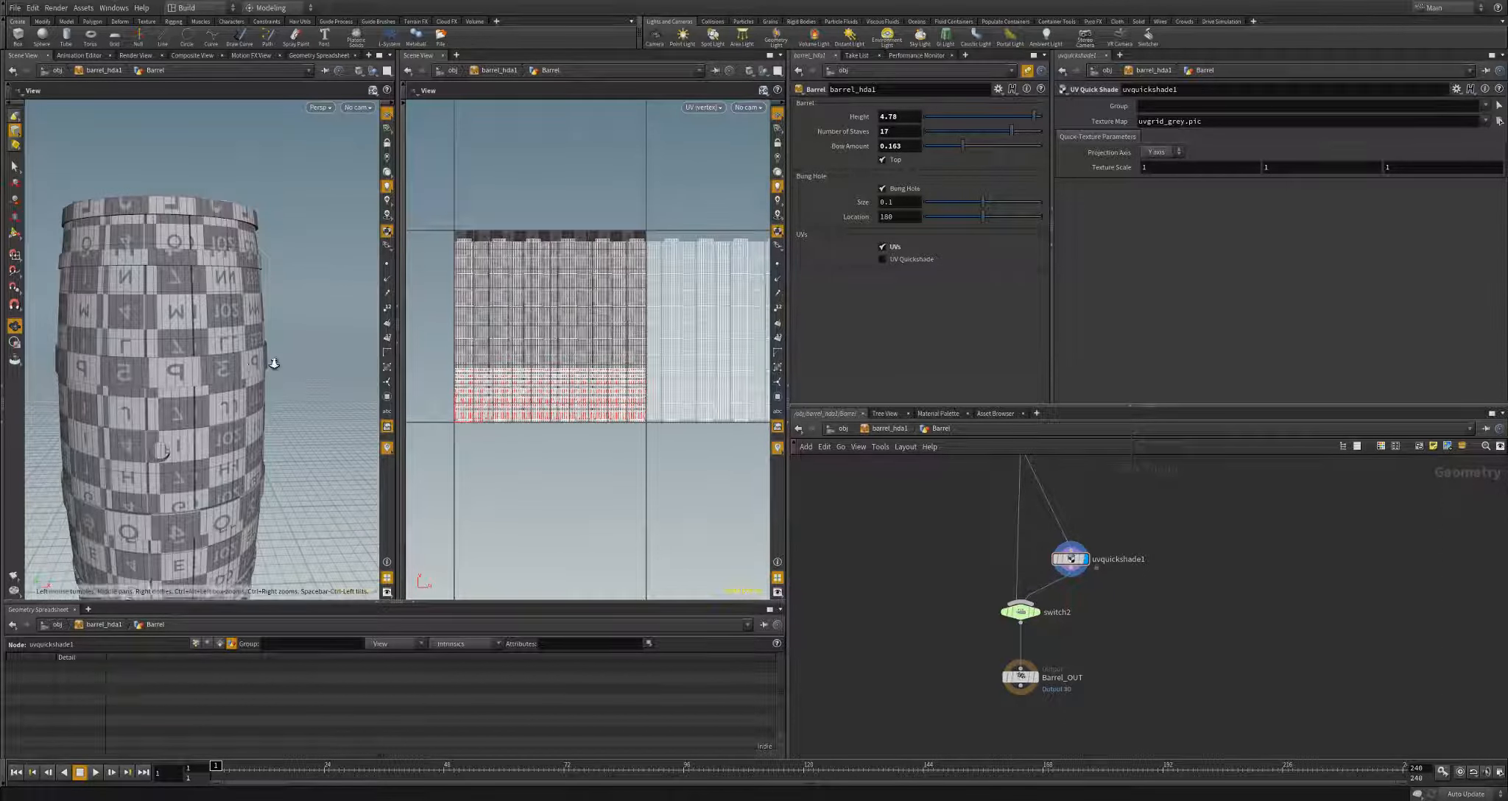
pyautogui.scroll(-2, 270, 360)
pyautogui.moveTo(167, 313); pyautogui.dragTo(224, 377)
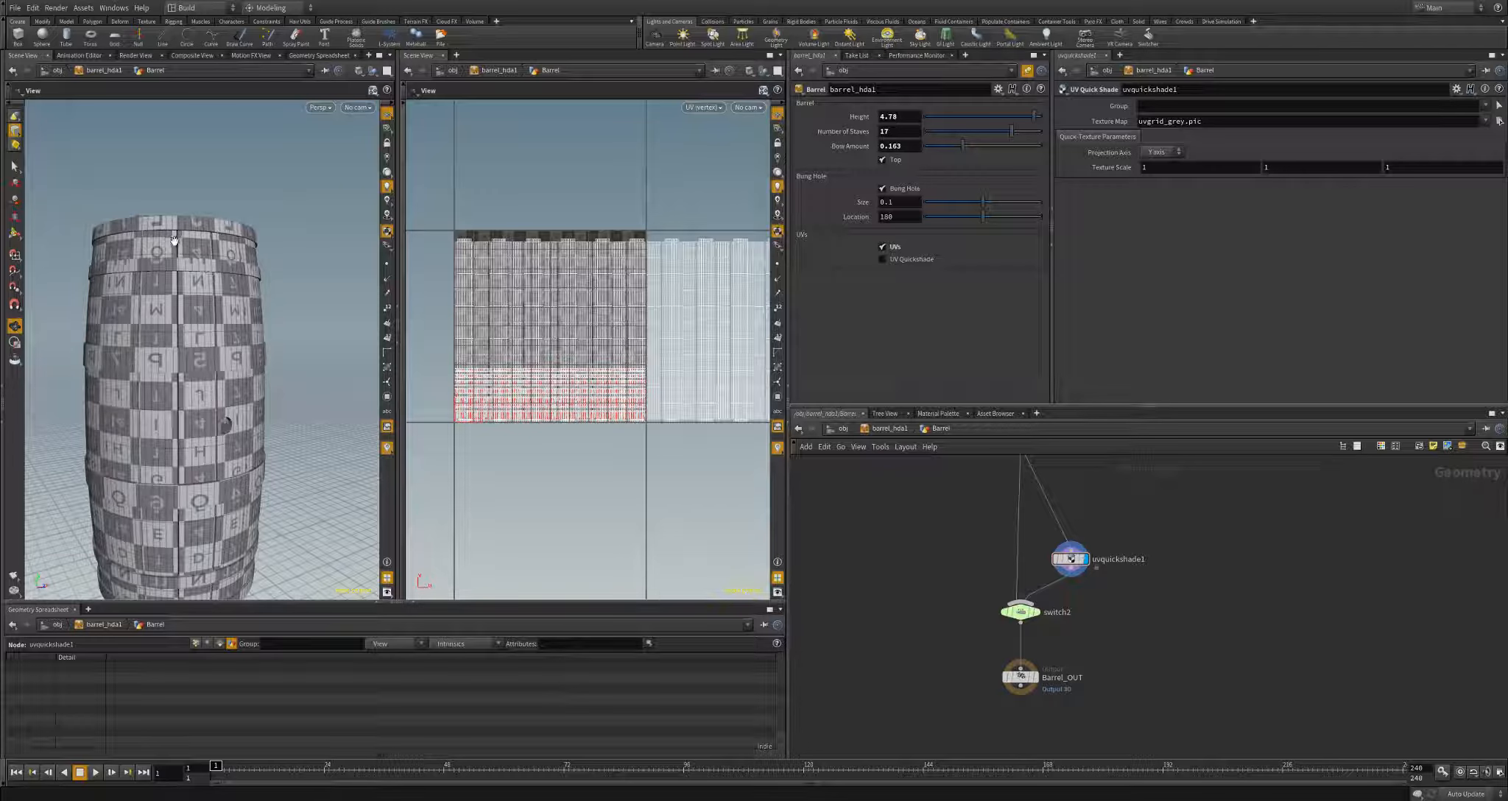
pyautogui.scroll(-2, 235, 353)
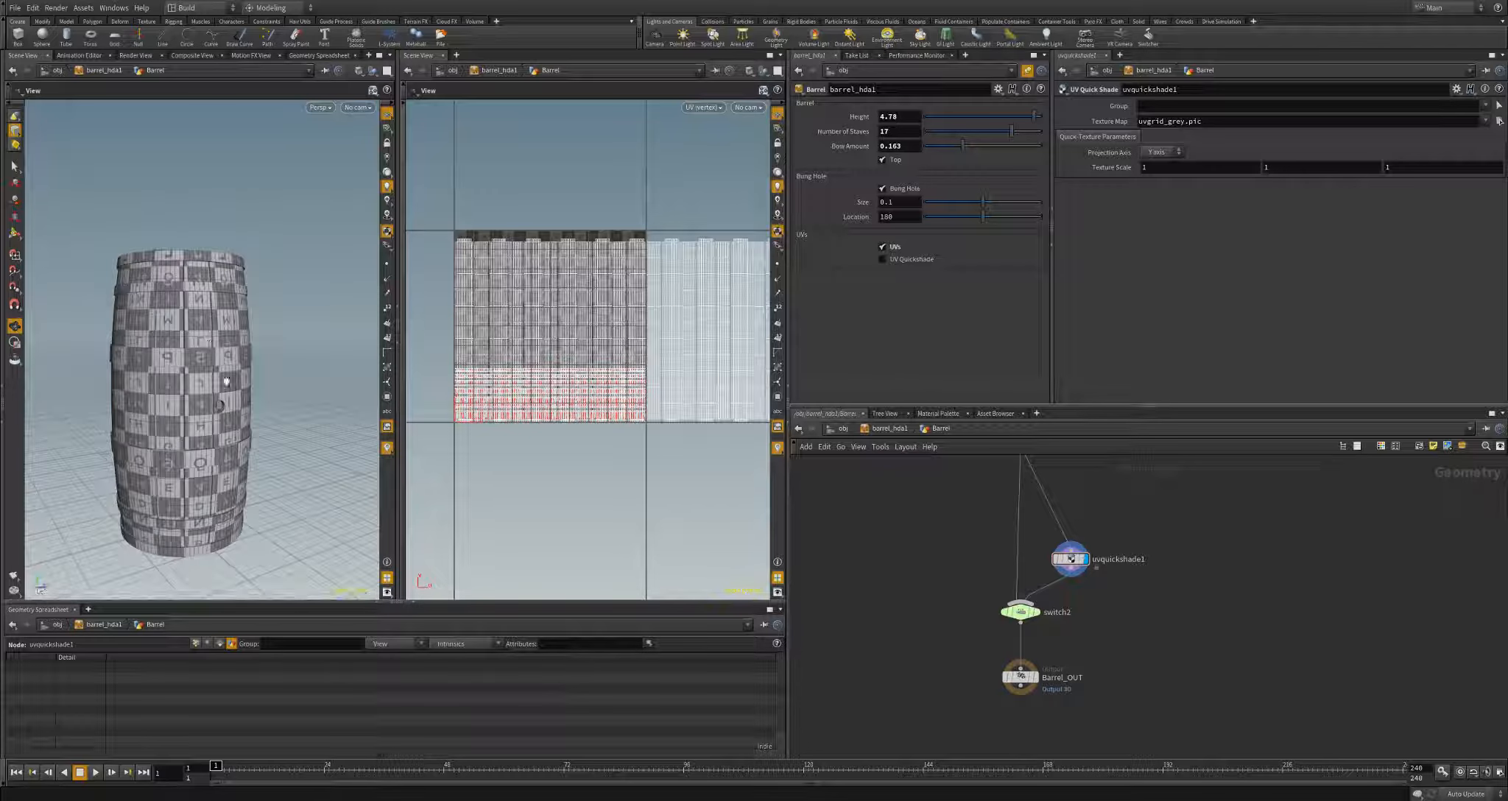
pyautogui.scroll(3, 237, 372)
pyautogui.scroll(-2, 238, 372)
pyautogui.moveTo(238, 372); pyautogui.dragTo(152, 350)
# - Duplicate the uvquickshade1 node and insert the copy between merge2 and the original quick shade node
pyautogui.moveTo(1144, 531); pyautogui.dragTo(1124, 576, button='middle')
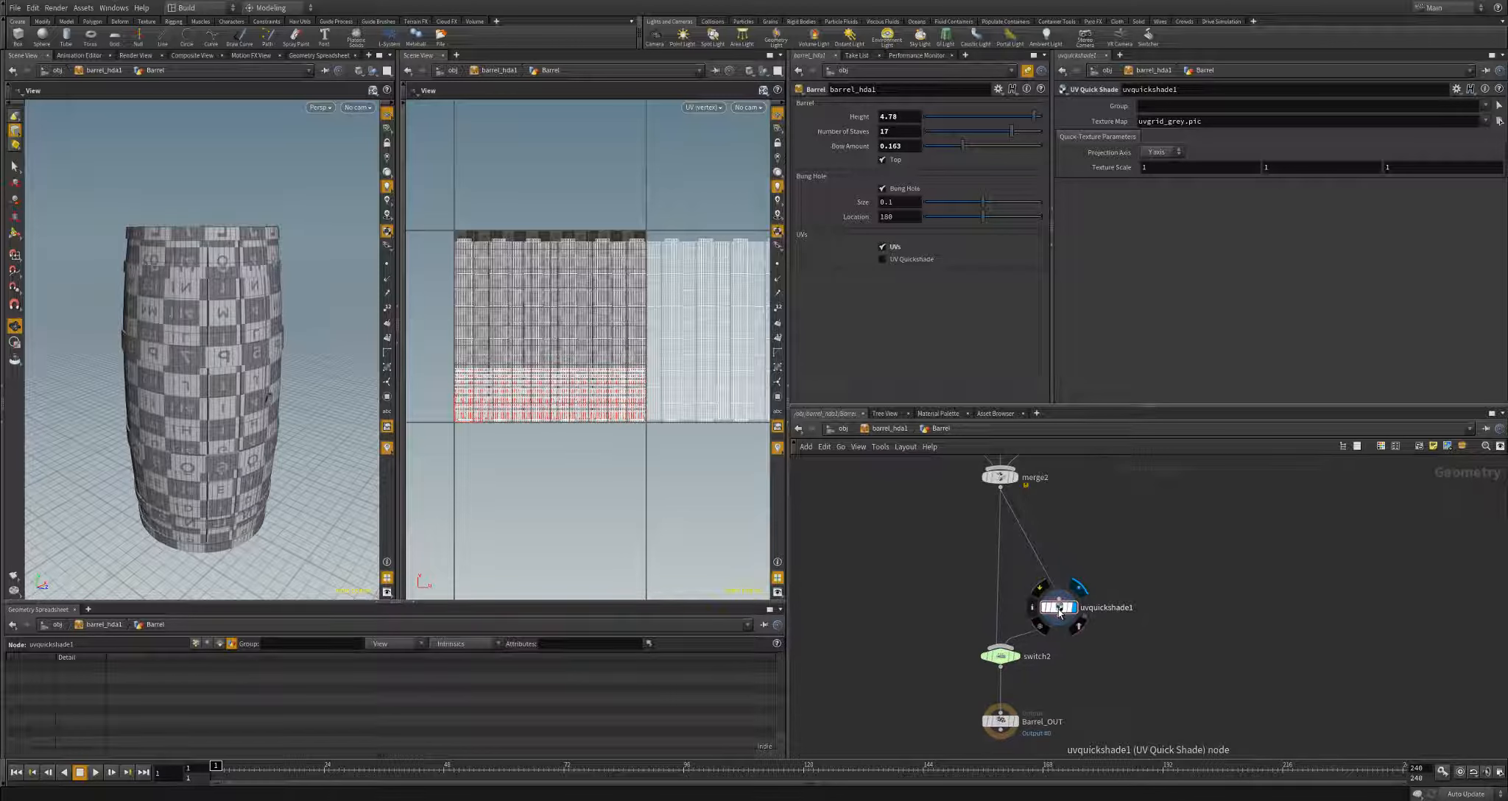
pyautogui.click(1059, 608)
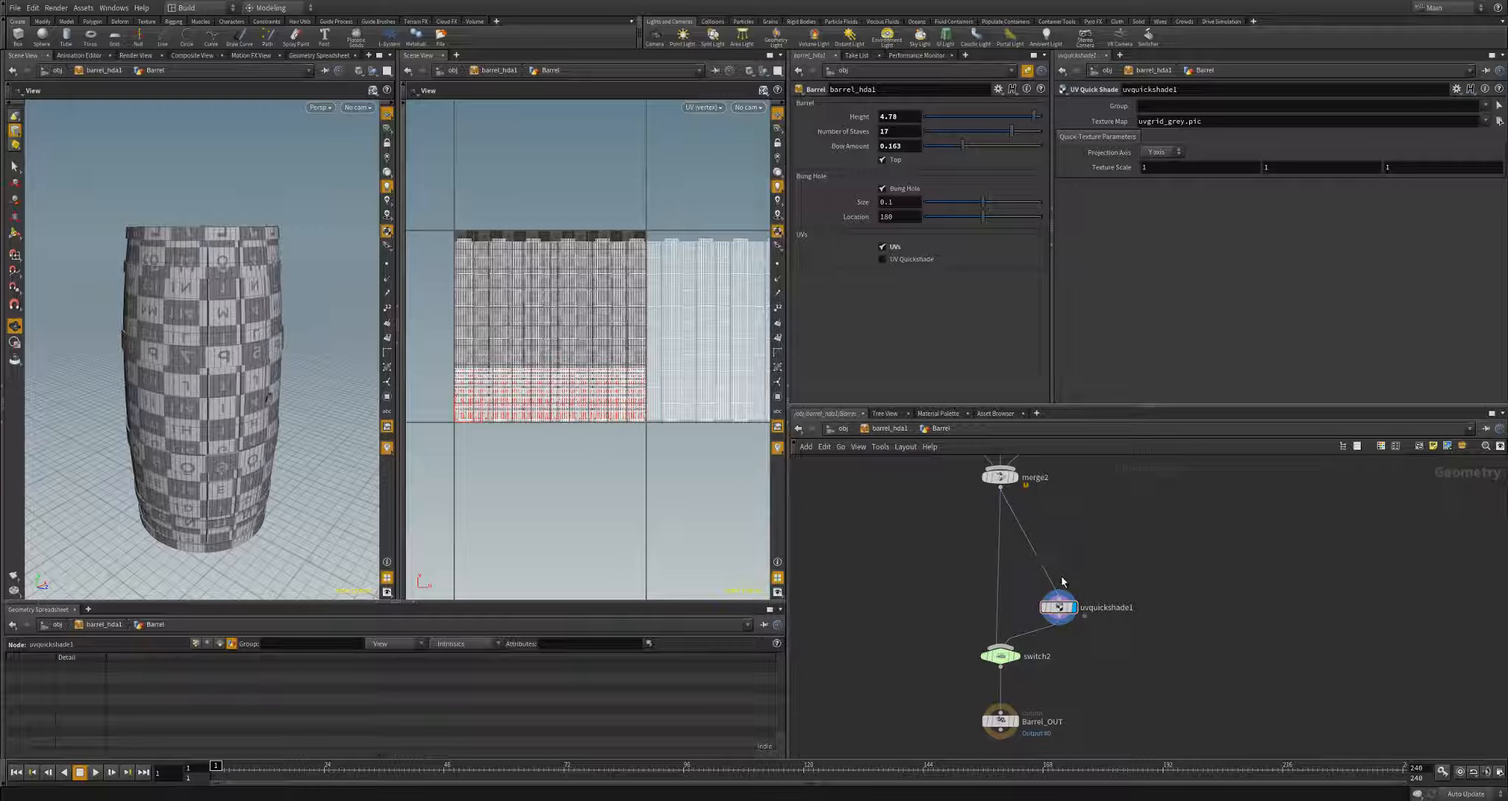
pyautogui.hotkey('ctrl', 'v')
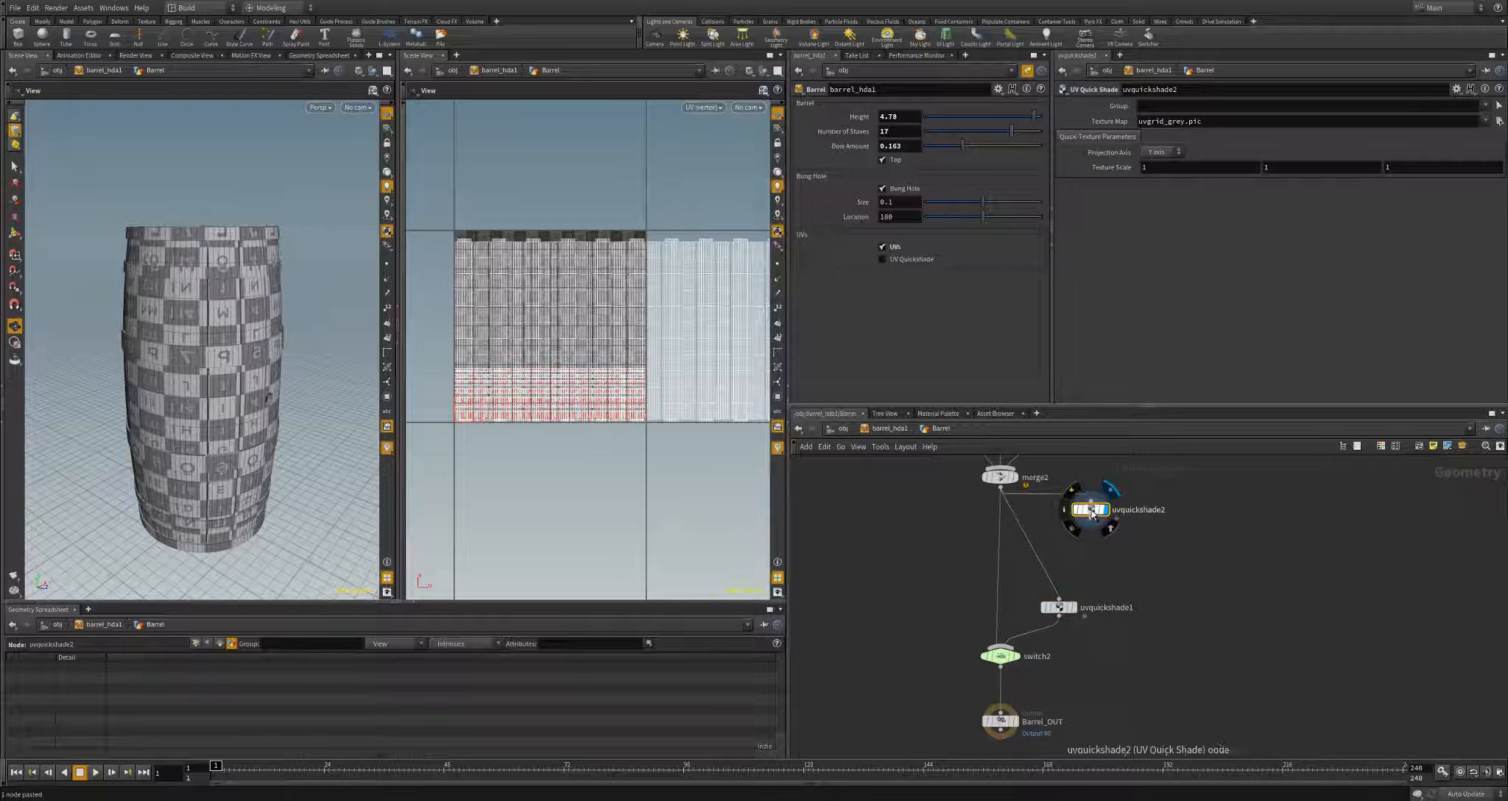
pyautogui.moveTo(1088, 508); pyautogui.dragTo(1060, 561)
# - Rename the original quick shade node Stave_QS and the copy above it Hoop_QS
pyautogui.doubleClick(1106, 608)
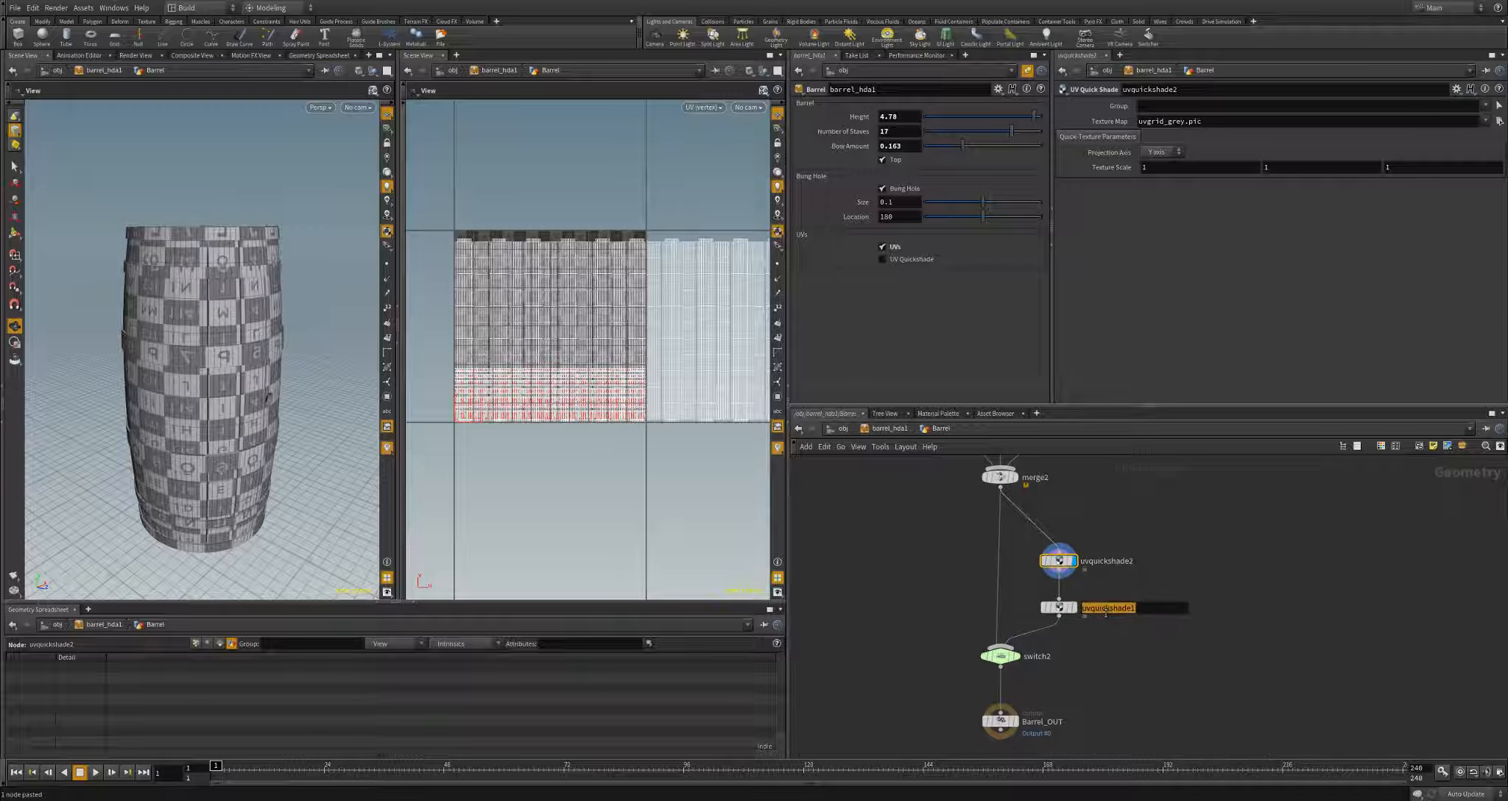
pyautogui.write('s')
pyautogui.press('Return')
pyautogui.doubleClick(1108, 609)
pyautogui.press('Return')
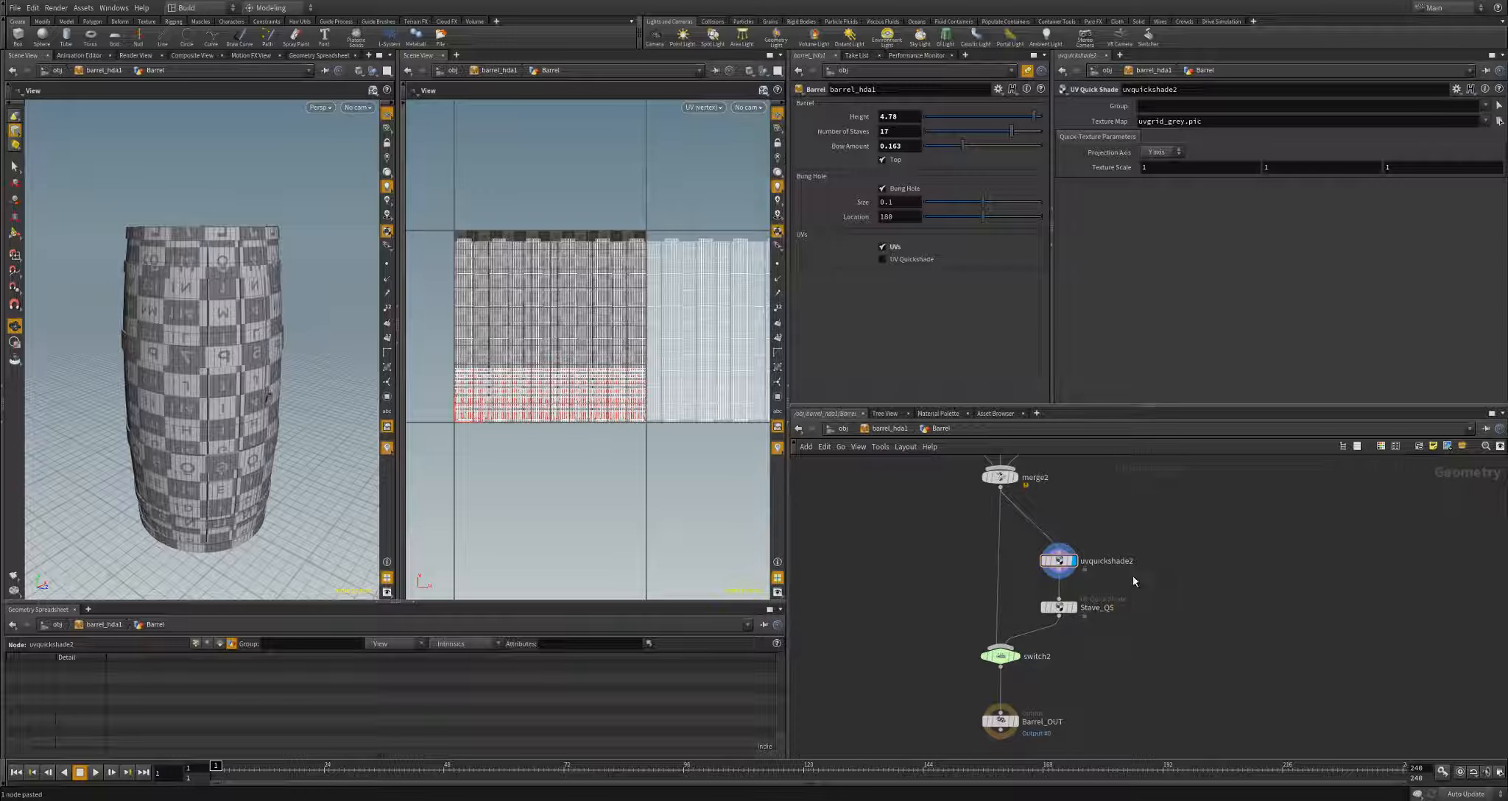
pyautogui.doubleClick(1097, 561)
pyautogui.press('BackSpace')
pyautogui.press('Return')
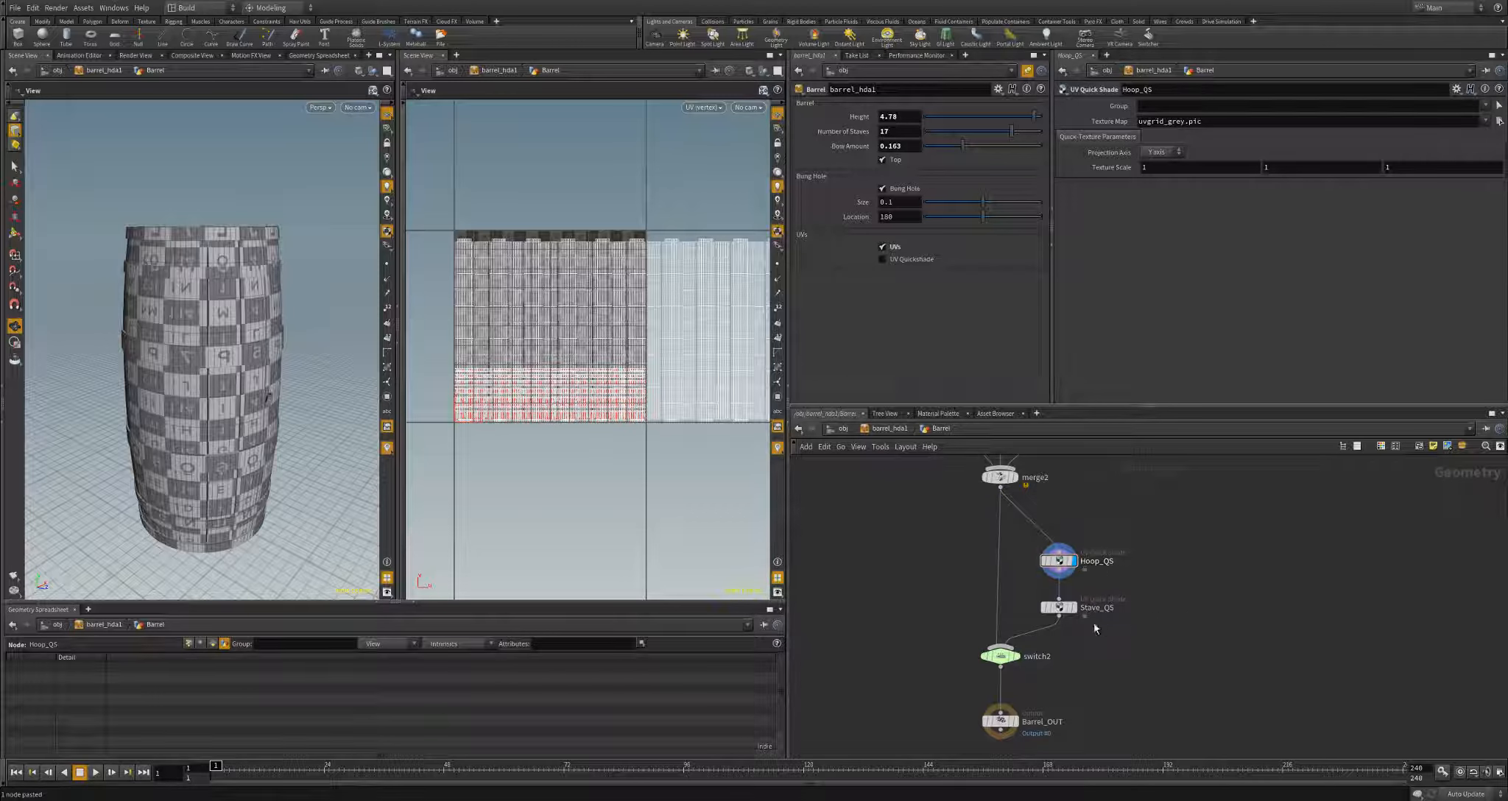
# - Restrict the Hoop_QS node to the GRP_Hoops group and check the texture on the barrel's hoops
pyautogui.click(1061, 562)
pyautogui.click(1485, 107)
pyautogui.click(1468, 119)
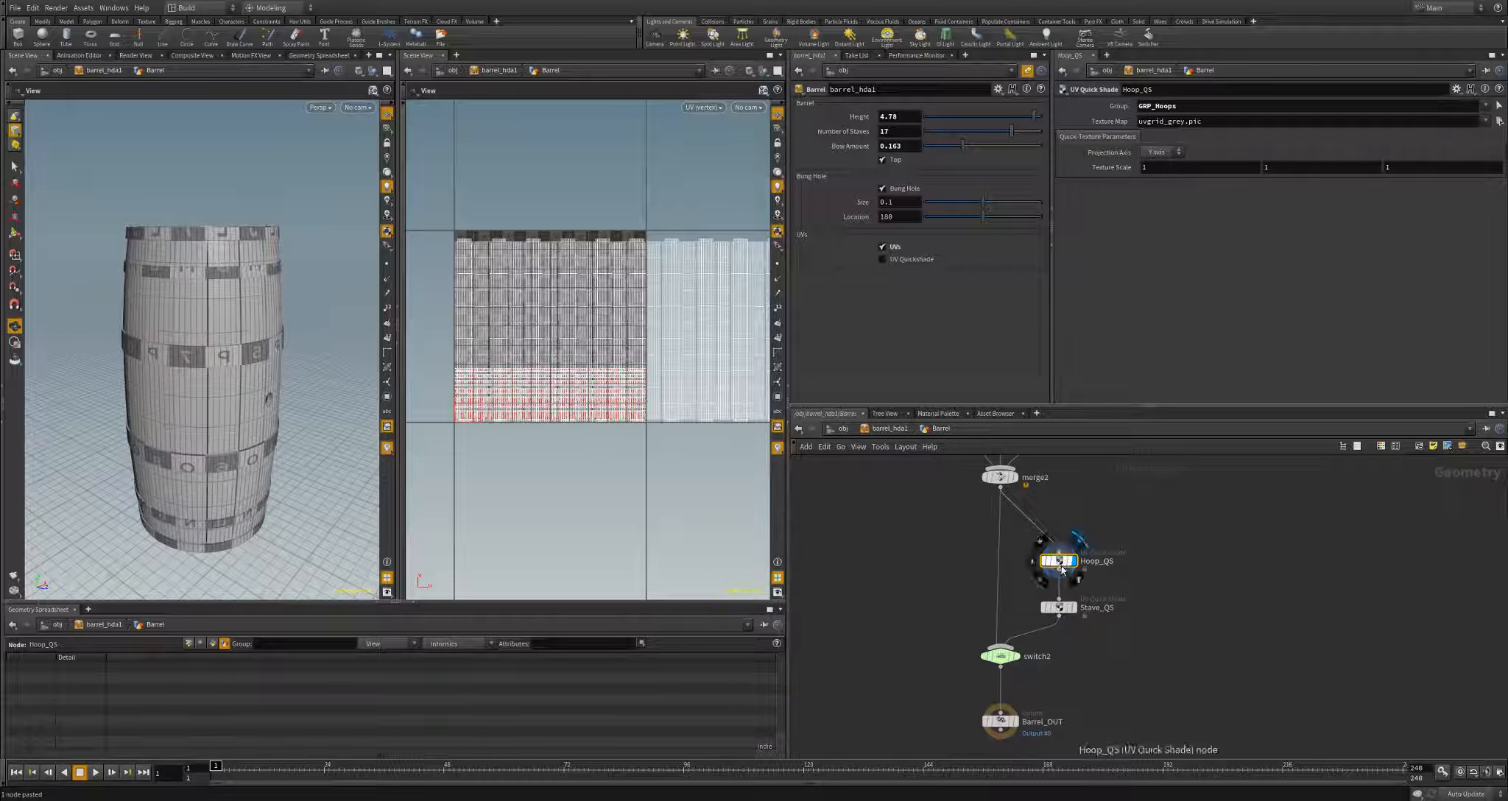
pyautogui.moveTo(293, 364); pyautogui.dragTo(244, 249)
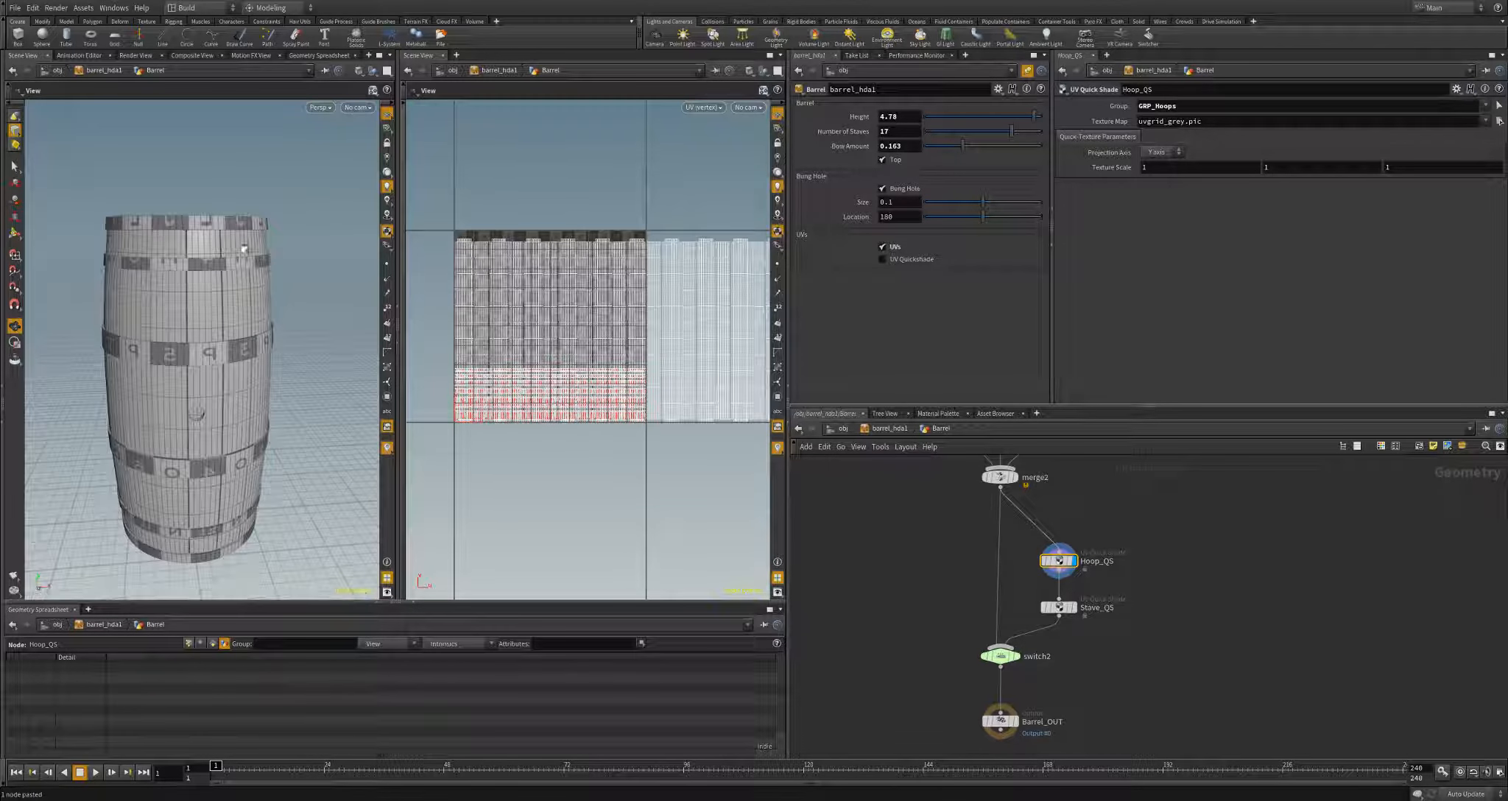
# - Move the stave nodes, the for-each block and switch1 upward together to make room above Barrel_Body
pyautogui.scroll(-3, 1131, 525)
pyautogui.moveTo(1134, 526); pyautogui.dragTo(1131, 729, button='middle')
pyautogui.moveTo(1151, 552); pyautogui.dragTo(1154, 760, button='middle')
pyautogui.scroll(3, 1078, 587)
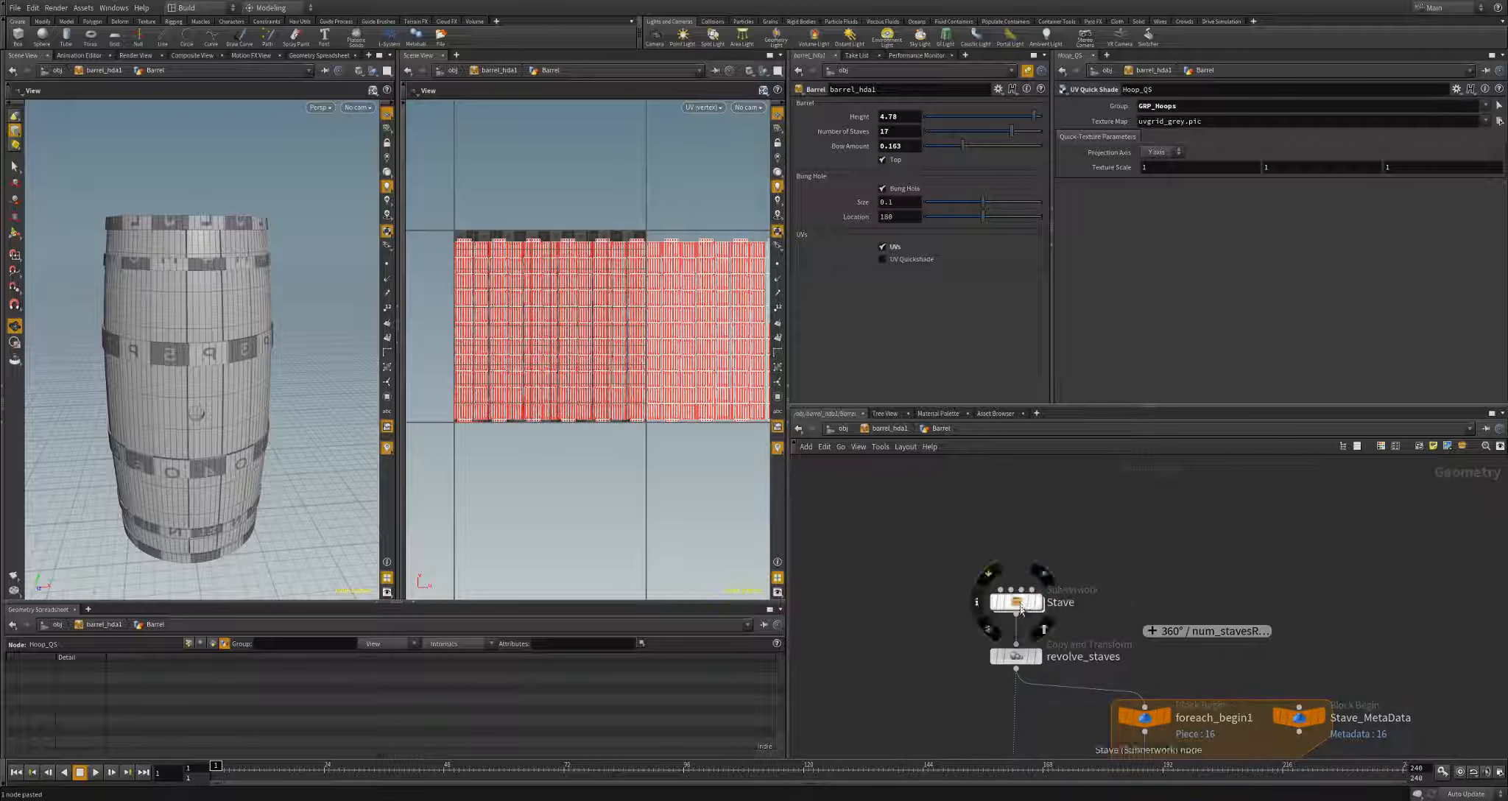
pyautogui.moveTo(1088, 661); pyautogui.dragTo(1088, 556, button='middle')
pyautogui.scroll(-3, 1087, 558)
pyautogui.click(1020, 585)
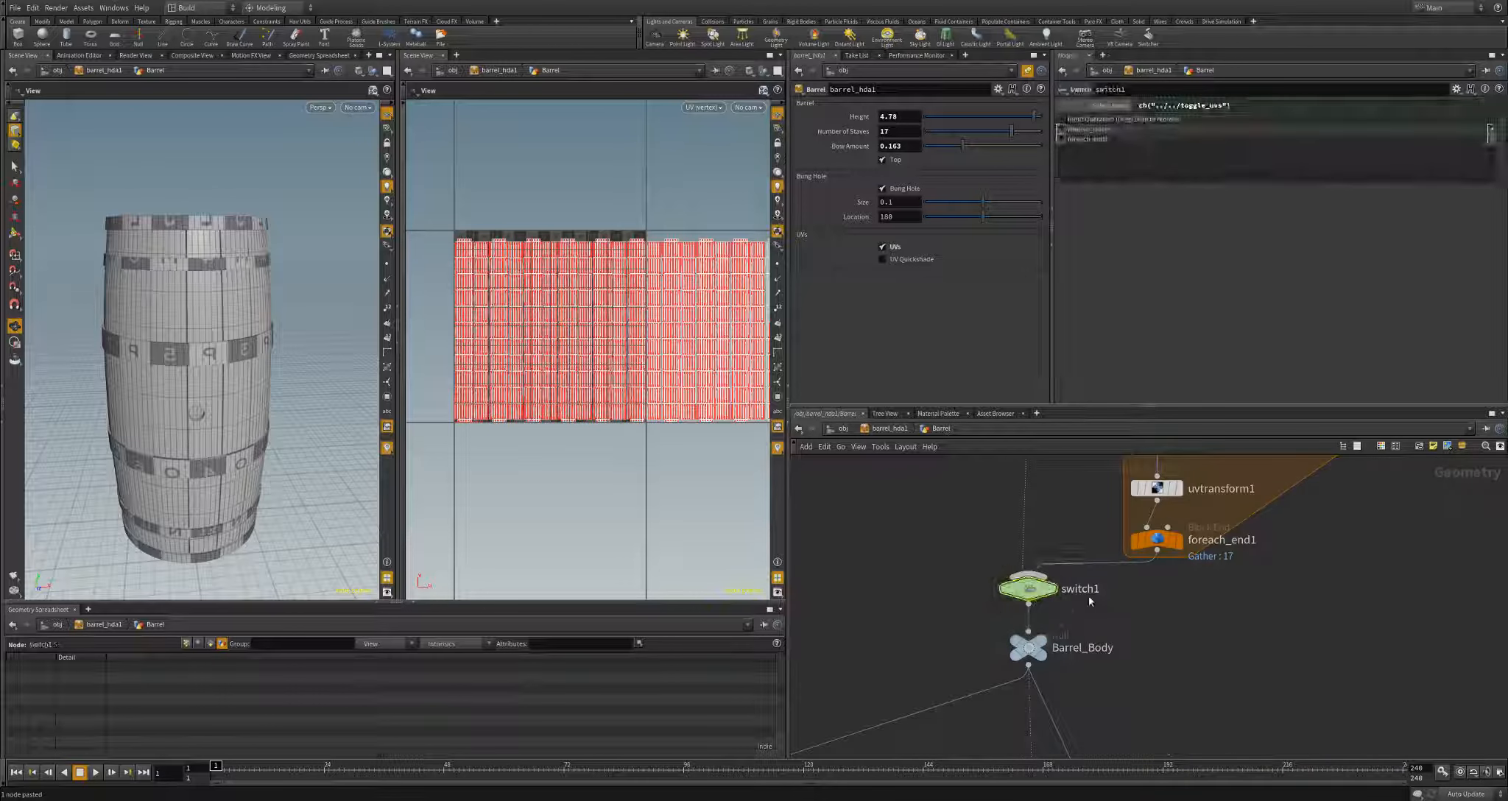
pyautogui.scroll(-1, 1250, 654)
pyautogui.moveTo(1250, 655); pyautogui.dragTo(1206, 715, button='middle')
pyautogui.moveTo(944, 461); pyautogui.dragTo(1336, 682)
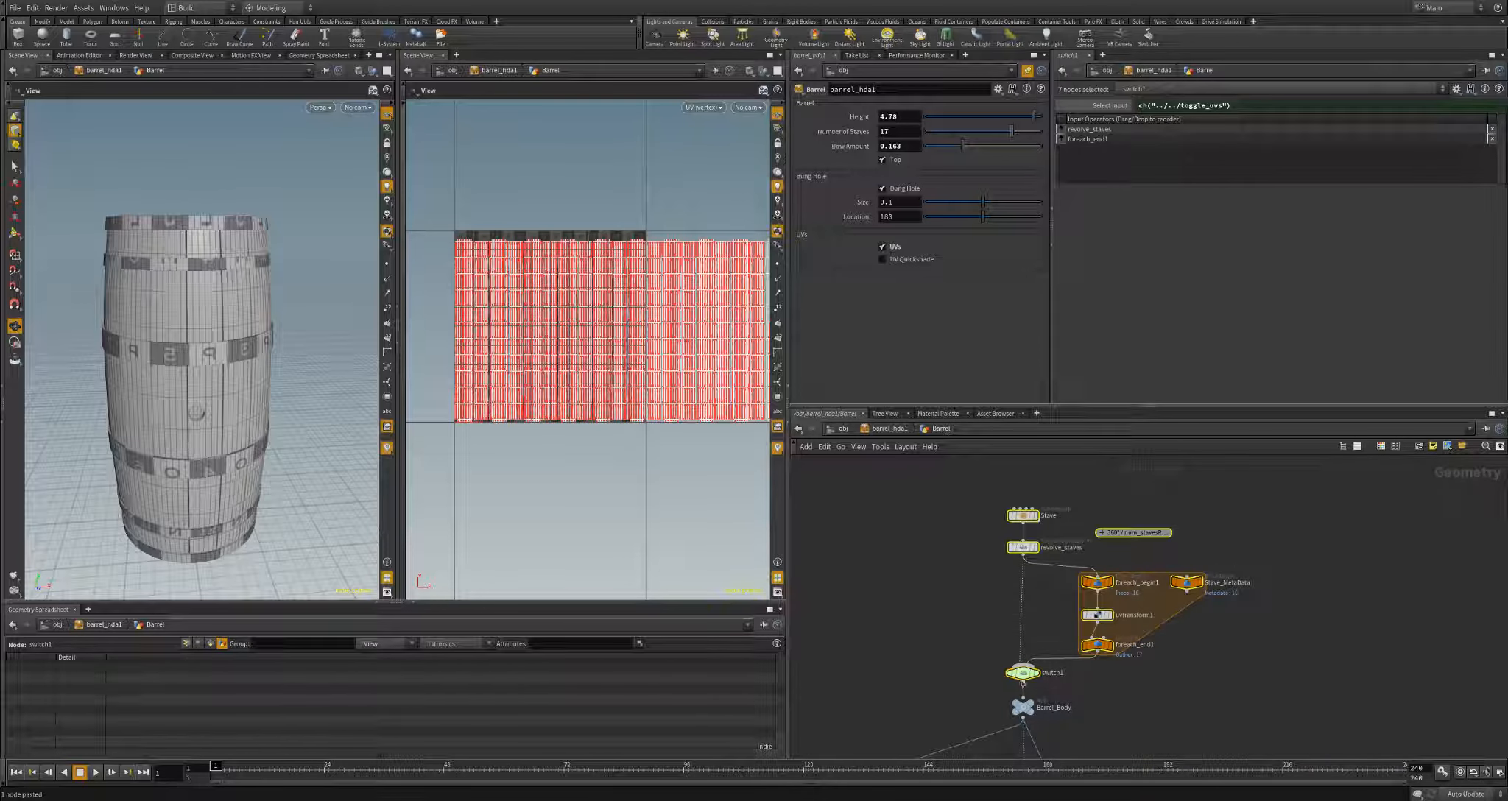
pyautogui.moveTo(1028, 675); pyautogui.dragTo(1028, 623)
# - Insert a Group Create node on the wire between switch1 and Barrel_Body
pyautogui.click(1024, 665)
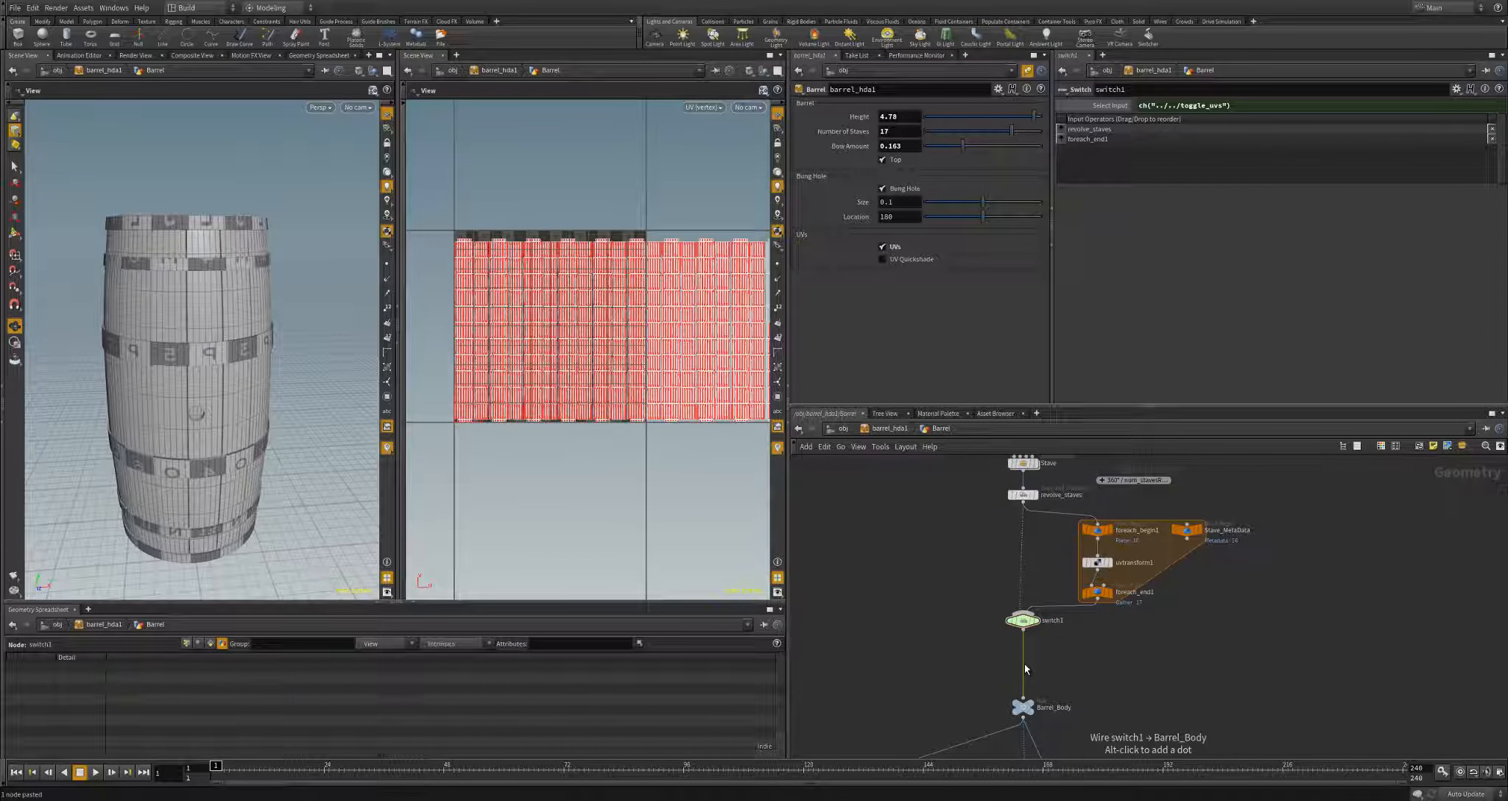
pyautogui.press('Tab')
pyautogui.write('group')
pyautogui.press('Return')
pyautogui.click(1027, 668)
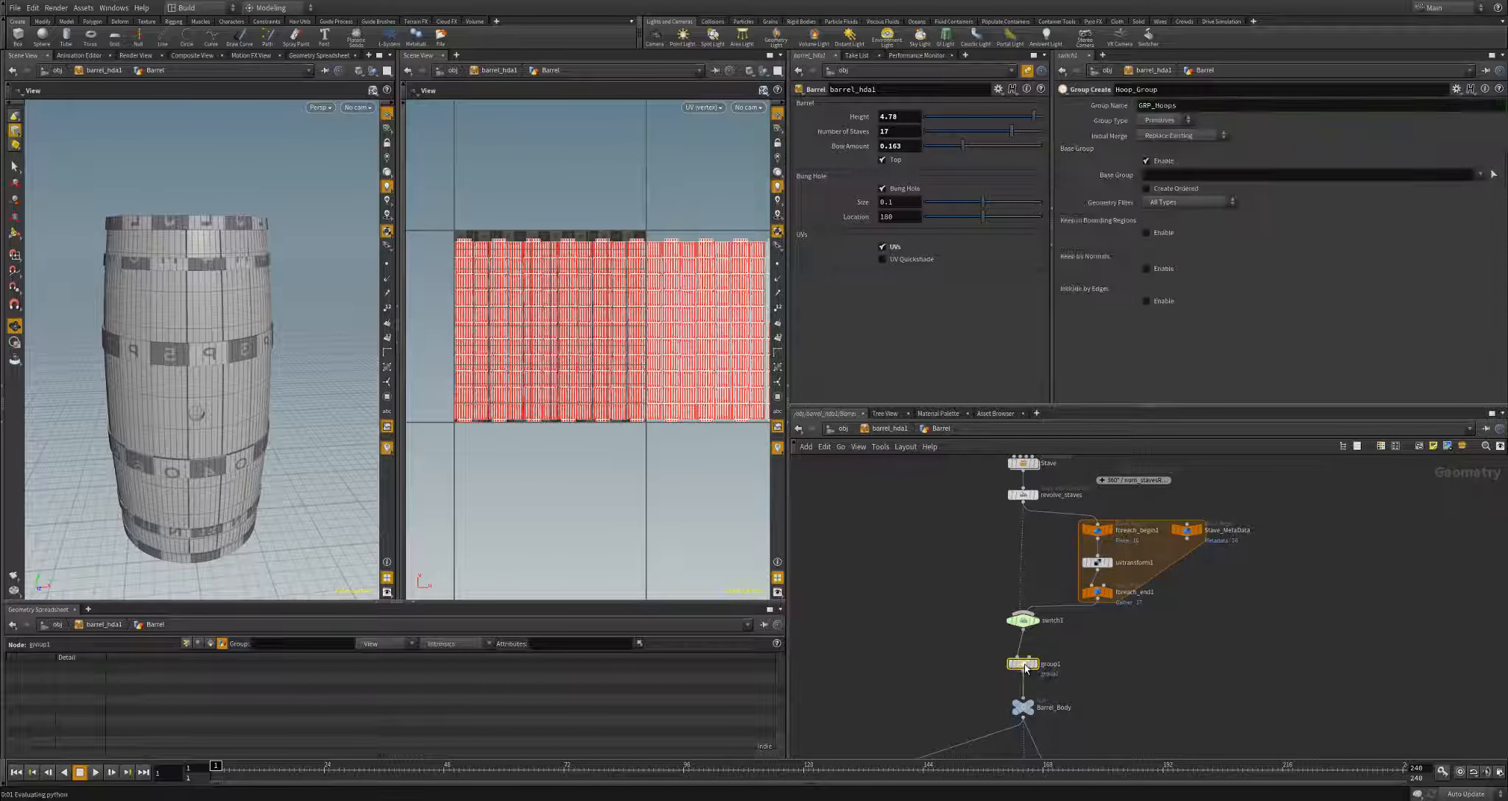
# - Set the new group node's group name to GRP_Stave and rename the node Stave_Group
pyautogui.doubleClick(1213, 111)
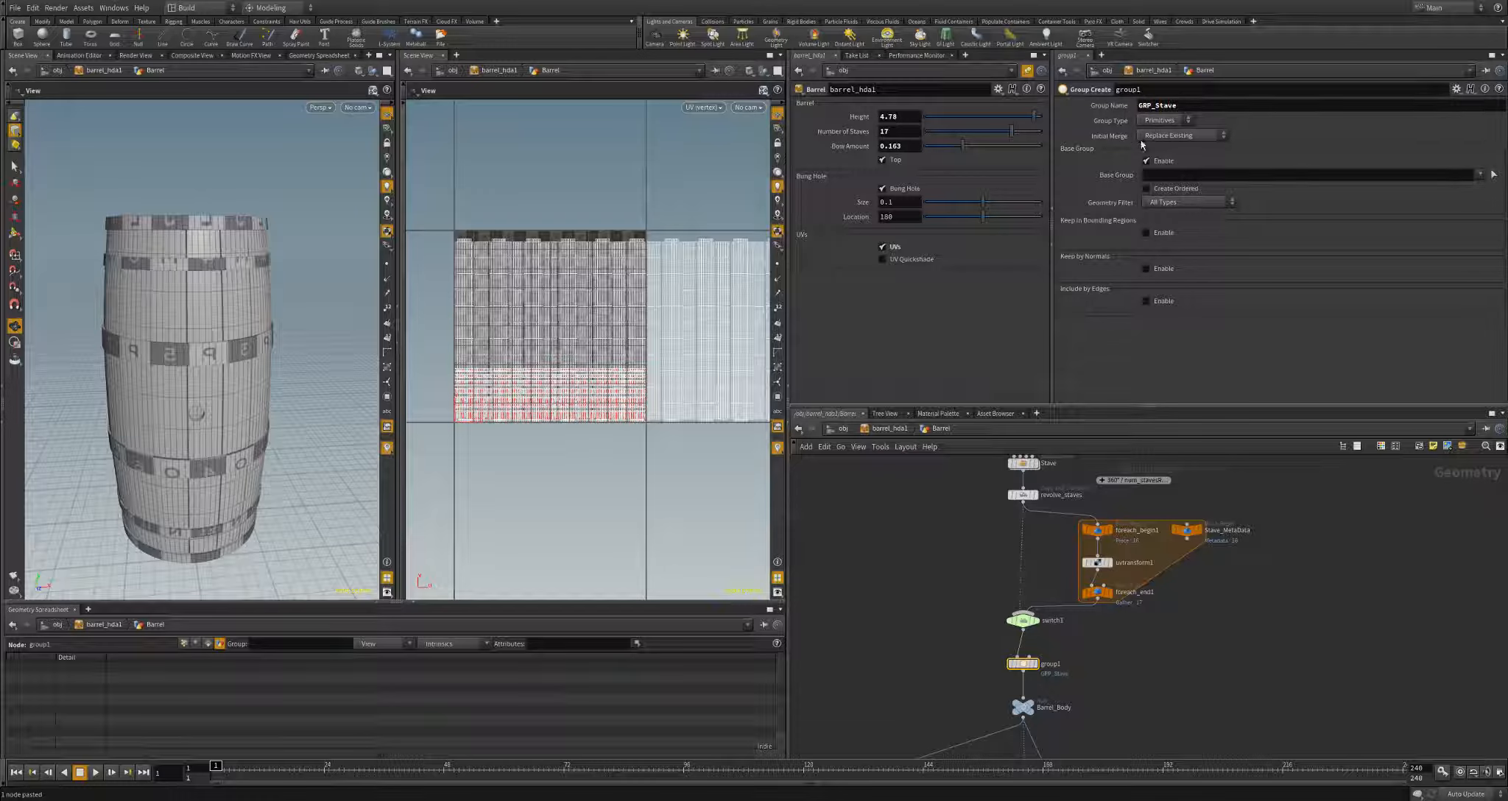
pyautogui.doubleClick(1049, 663)
pyautogui.write('Stave_Group')
pyautogui.press('Return')
# - Display the Stave_QS node and restrict it to the GRP_Stave group
pyautogui.scroll(-3, 1120, 678)
pyautogui.moveTo(1120, 678); pyautogui.dragTo(1114, 602, button='middle')
pyautogui.scroll(2, 1159, 666)
pyautogui.scroll(4, 1114, 602)
pyautogui.click(1055, 535)
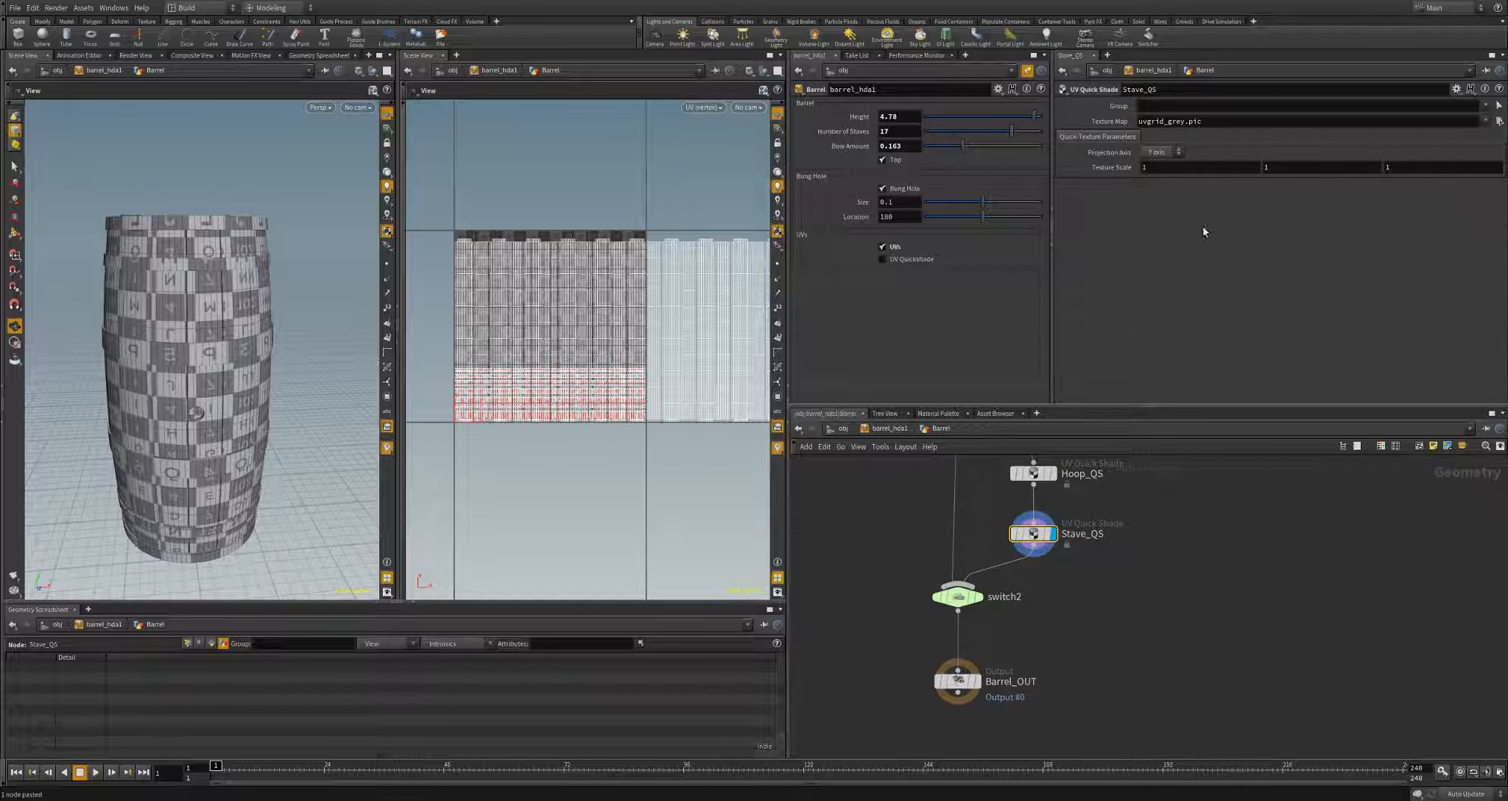
pyautogui.click(1489, 105)
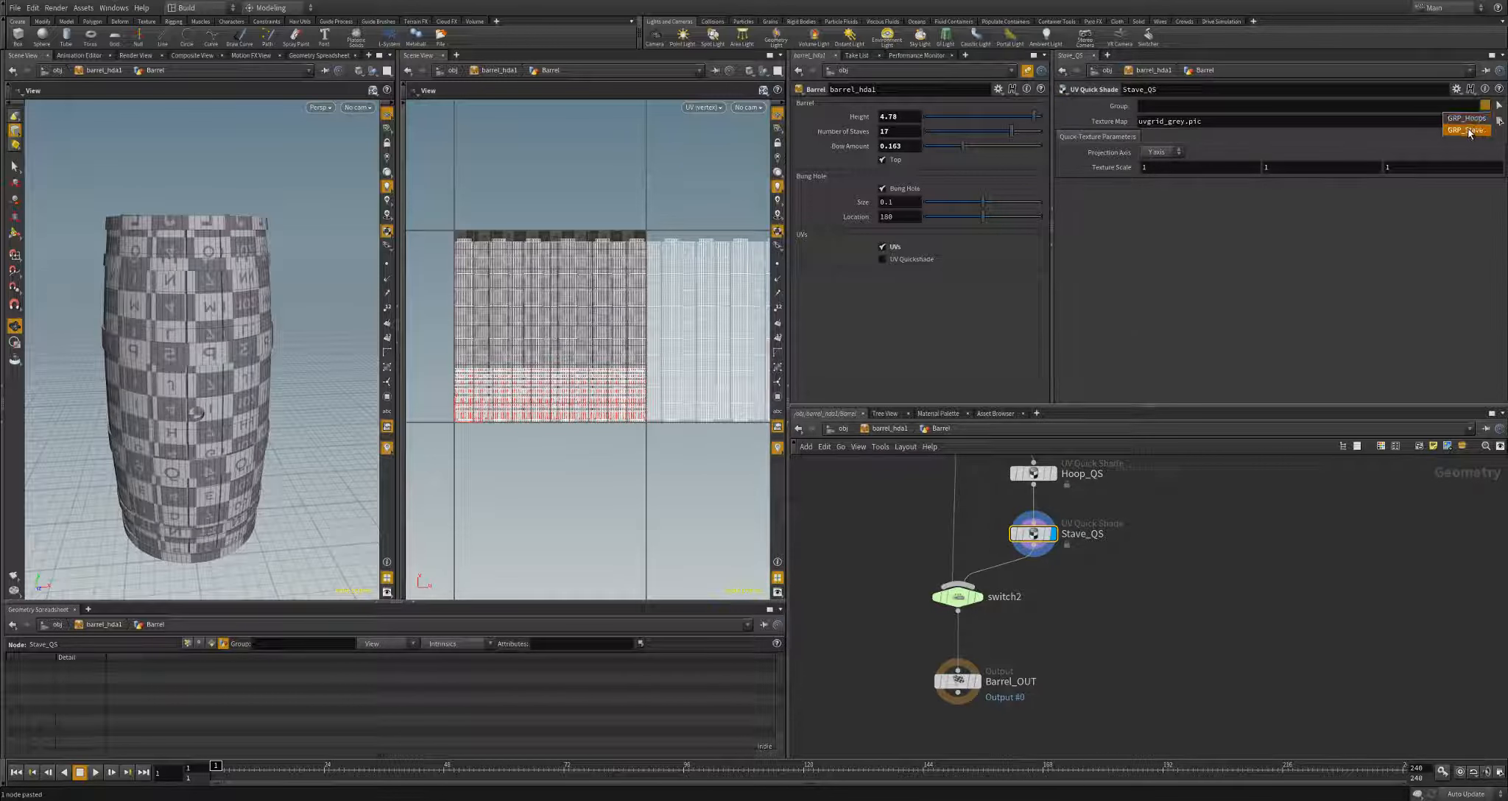
pyautogui.click(1442, 118)
# - Set the Hoop_QS node's texture map to uv_grid_blue.png from the Documents/284 folder
pyautogui.moveTo(1180, 579); pyautogui.dragTo(1159, 681, button='middle')
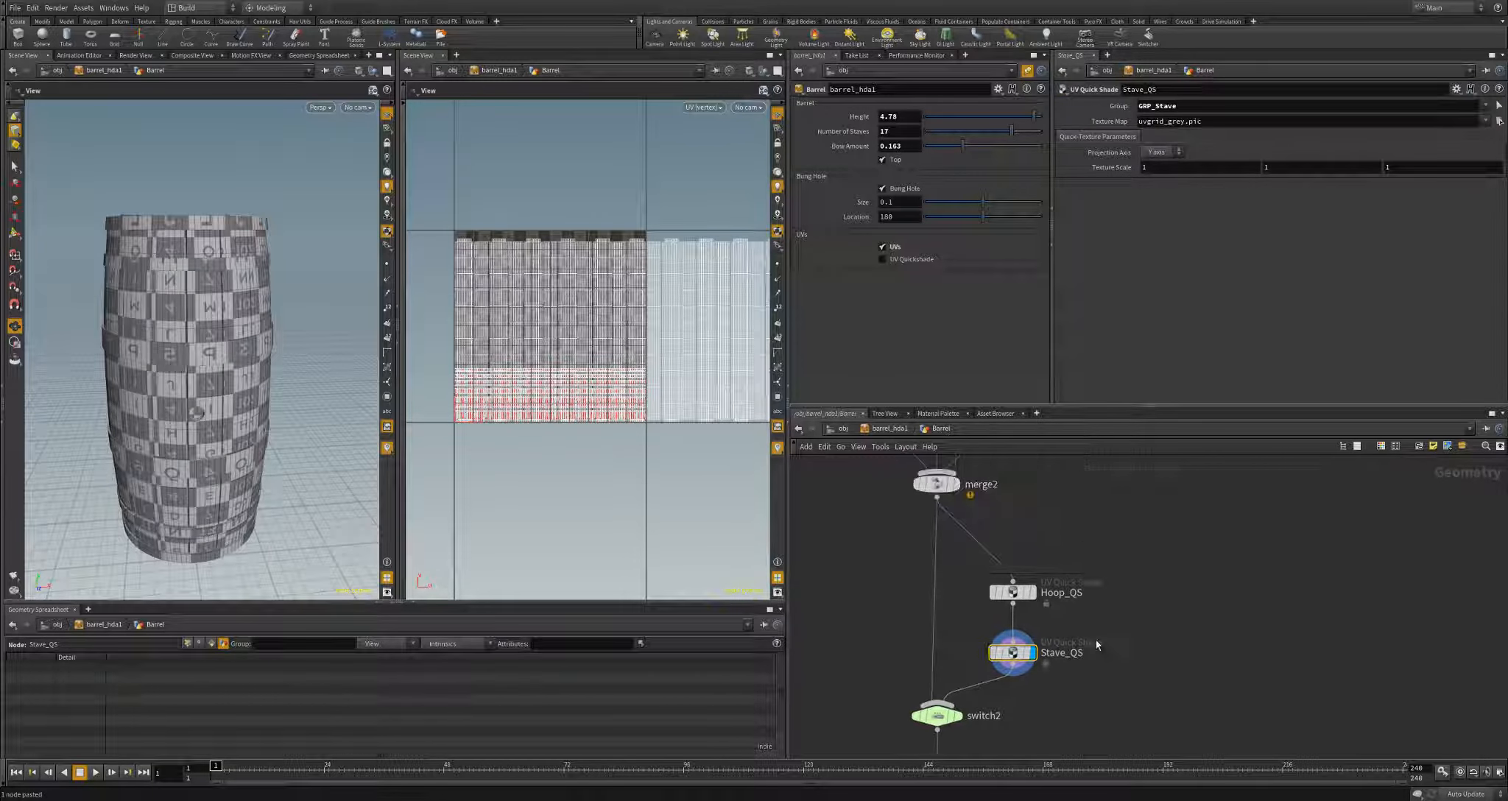
pyautogui.click(1013, 592)
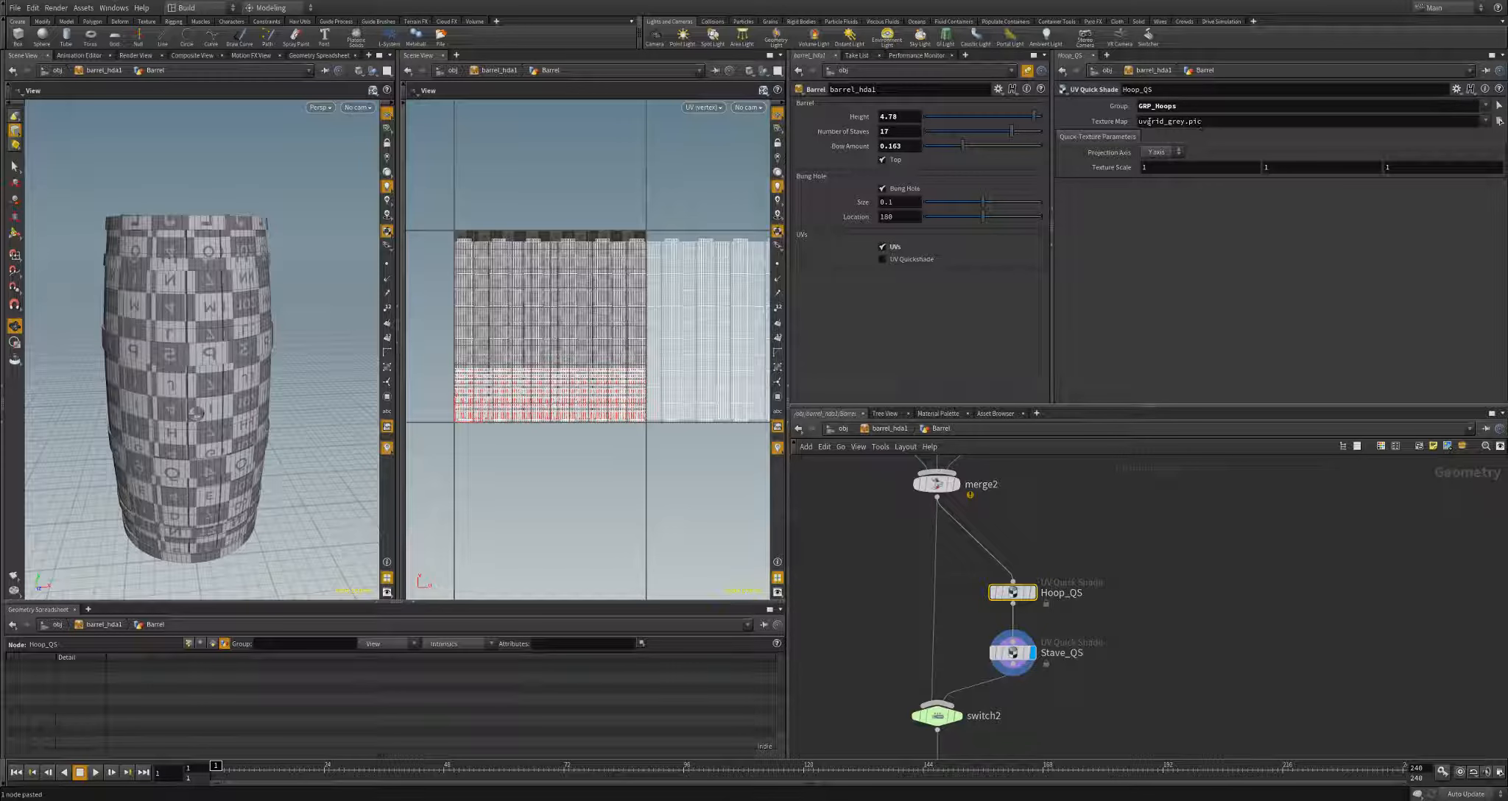
pyautogui.scroll(-1, 219, 337)
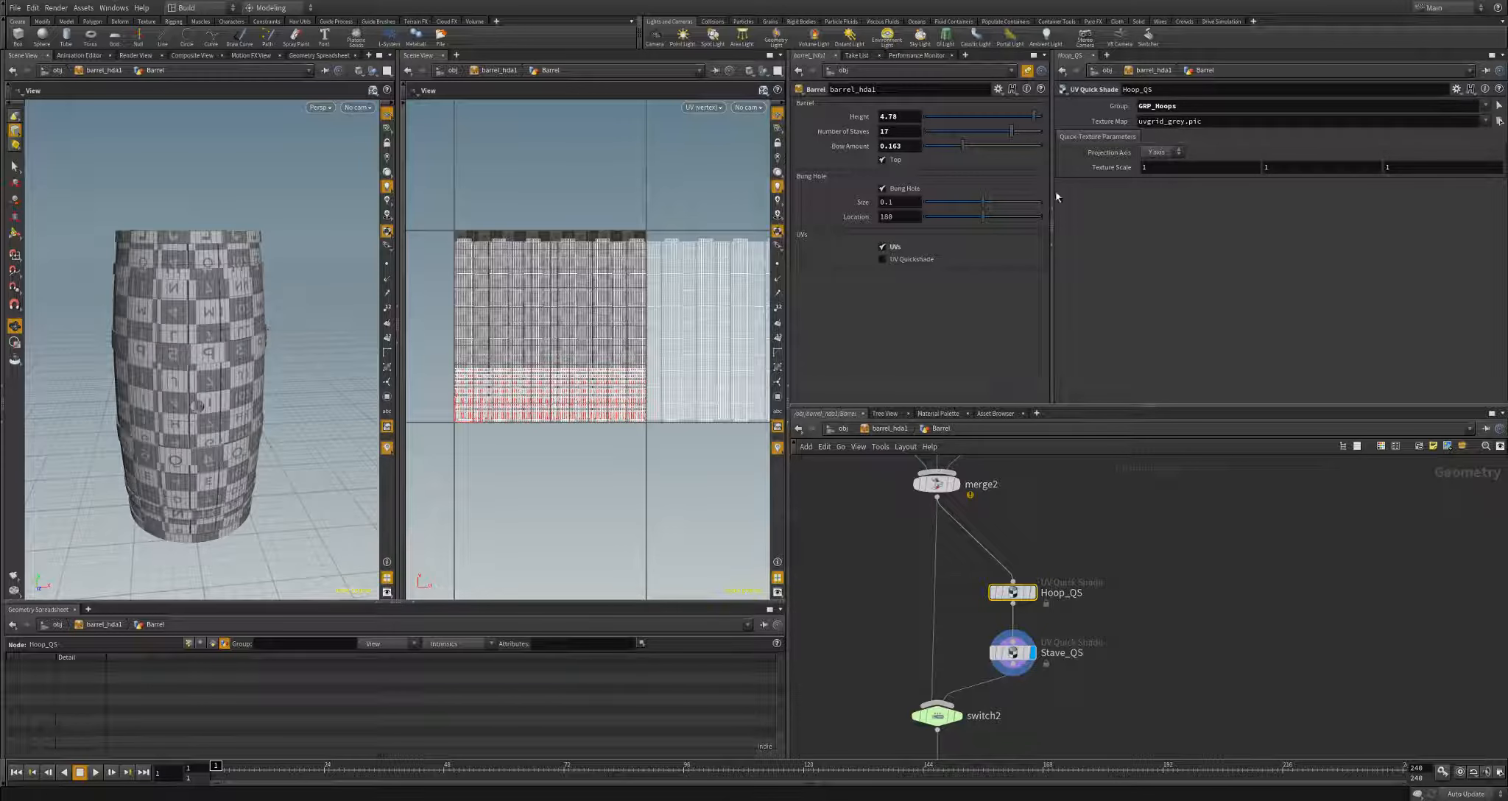
pyautogui.click(1499, 122)
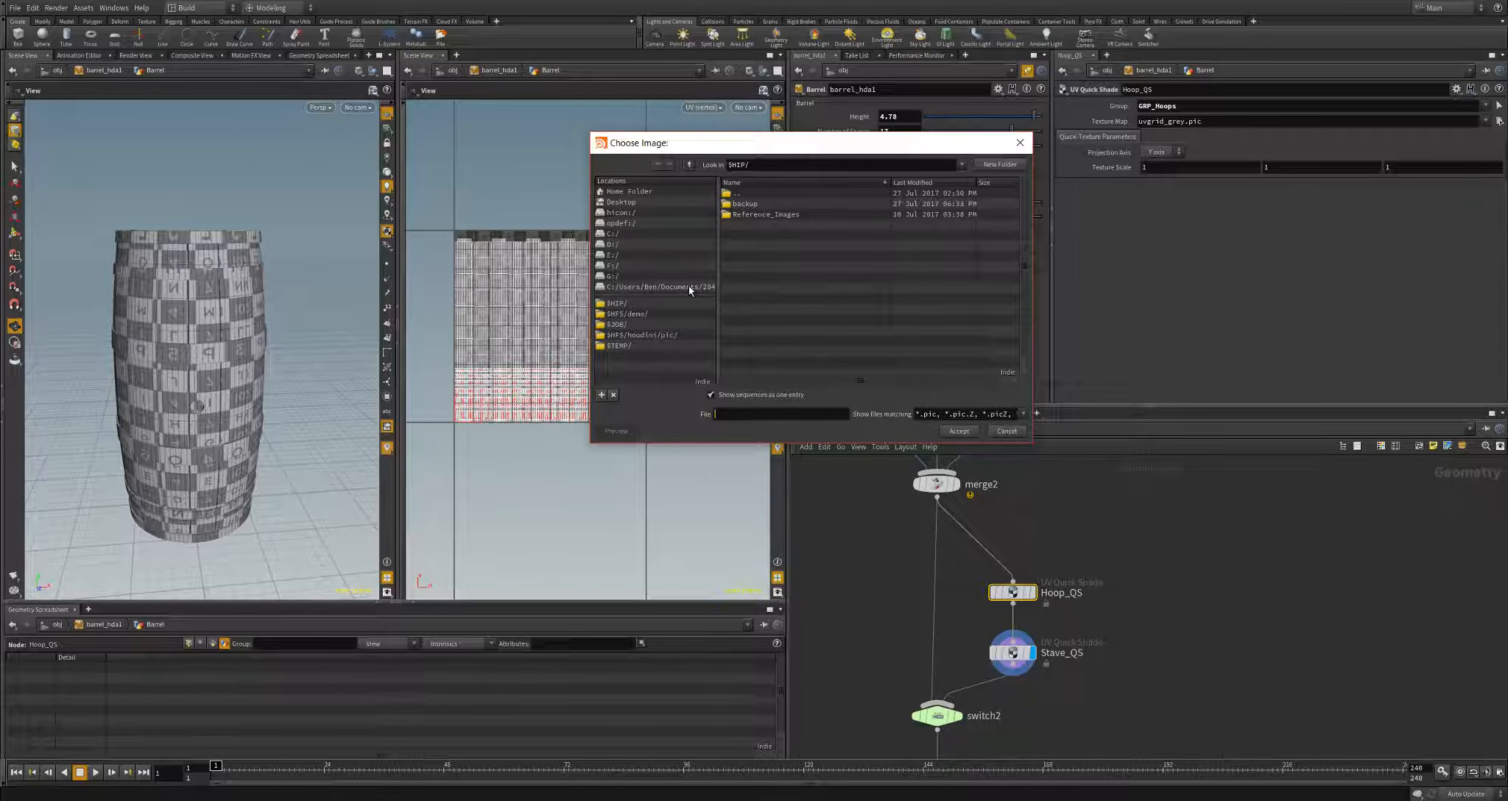
pyautogui.click(690, 287)
pyautogui.click(687, 165)
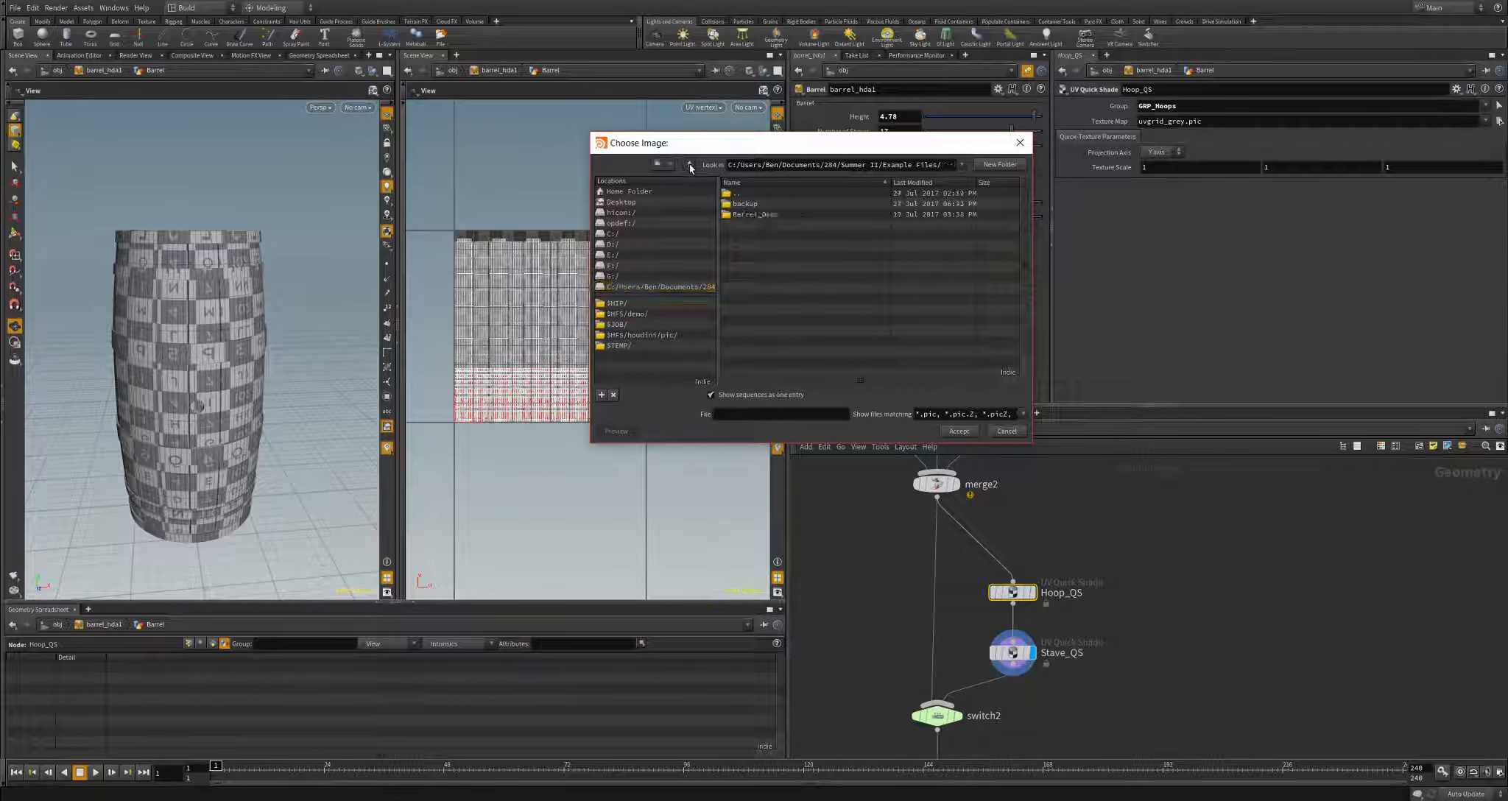
pyautogui.click(688, 167)
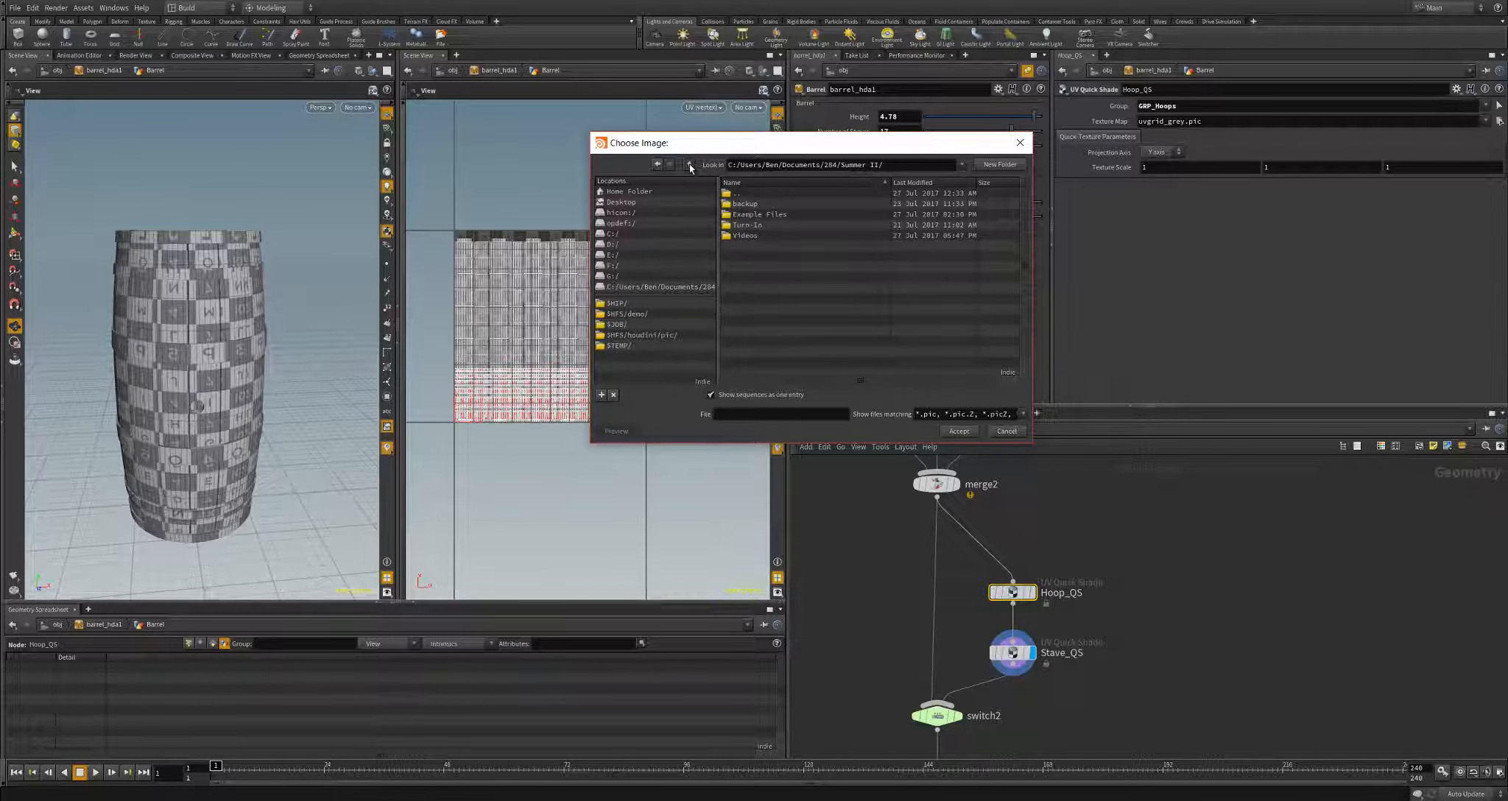
pyautogui.click(690, 167)
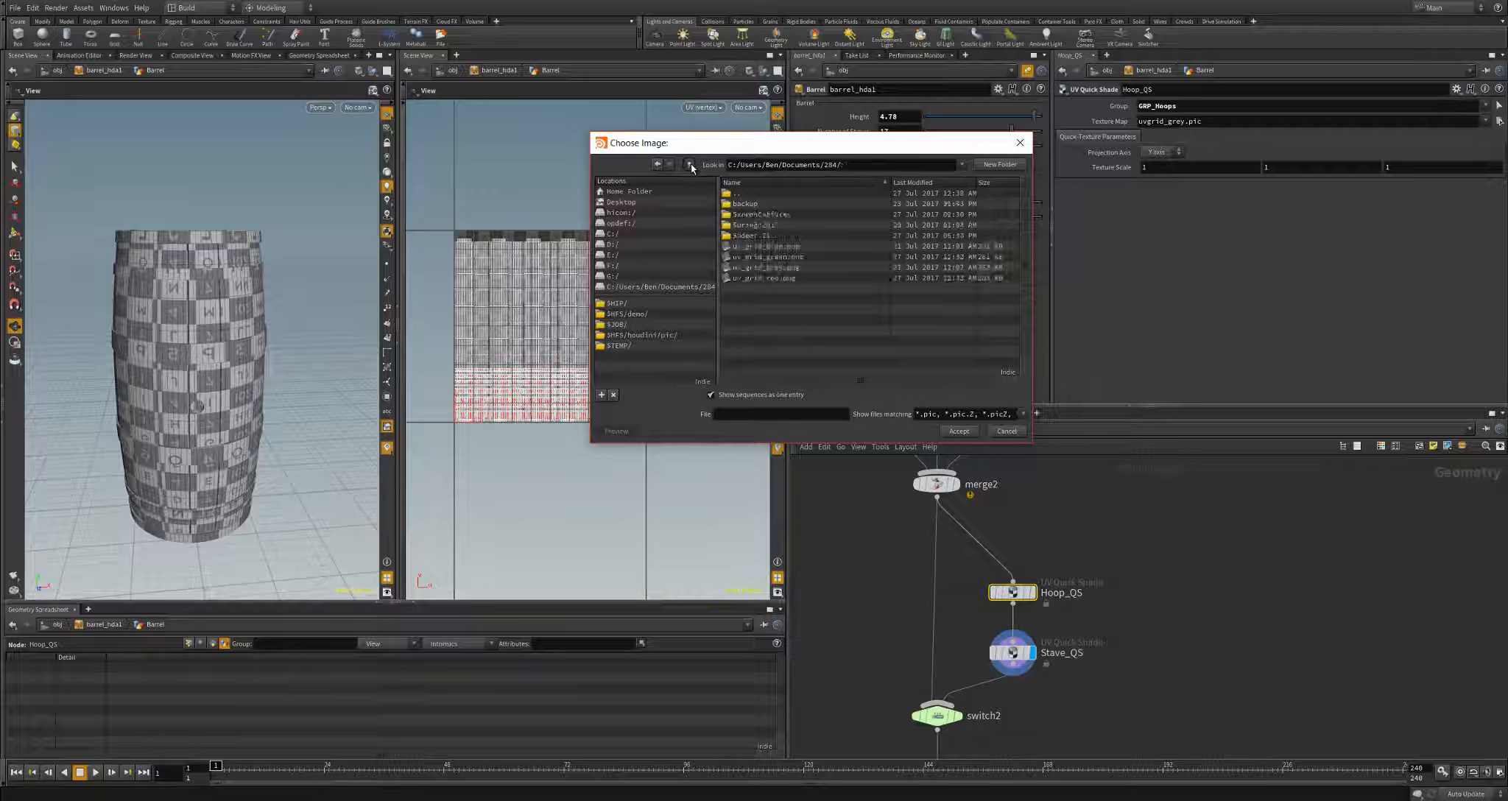
pyautogui.click(766, 247)
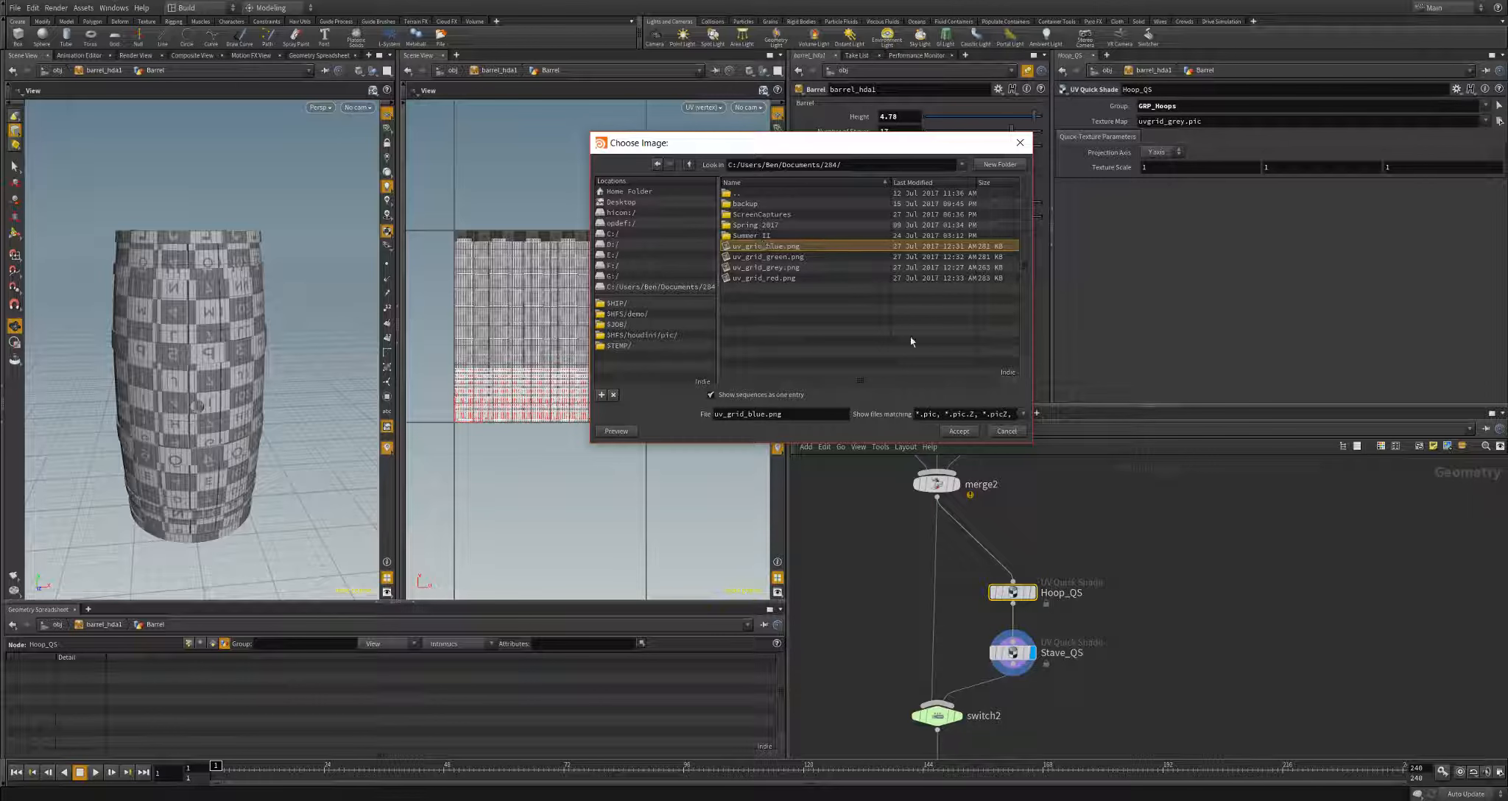
pyautogui.click(953, 434)
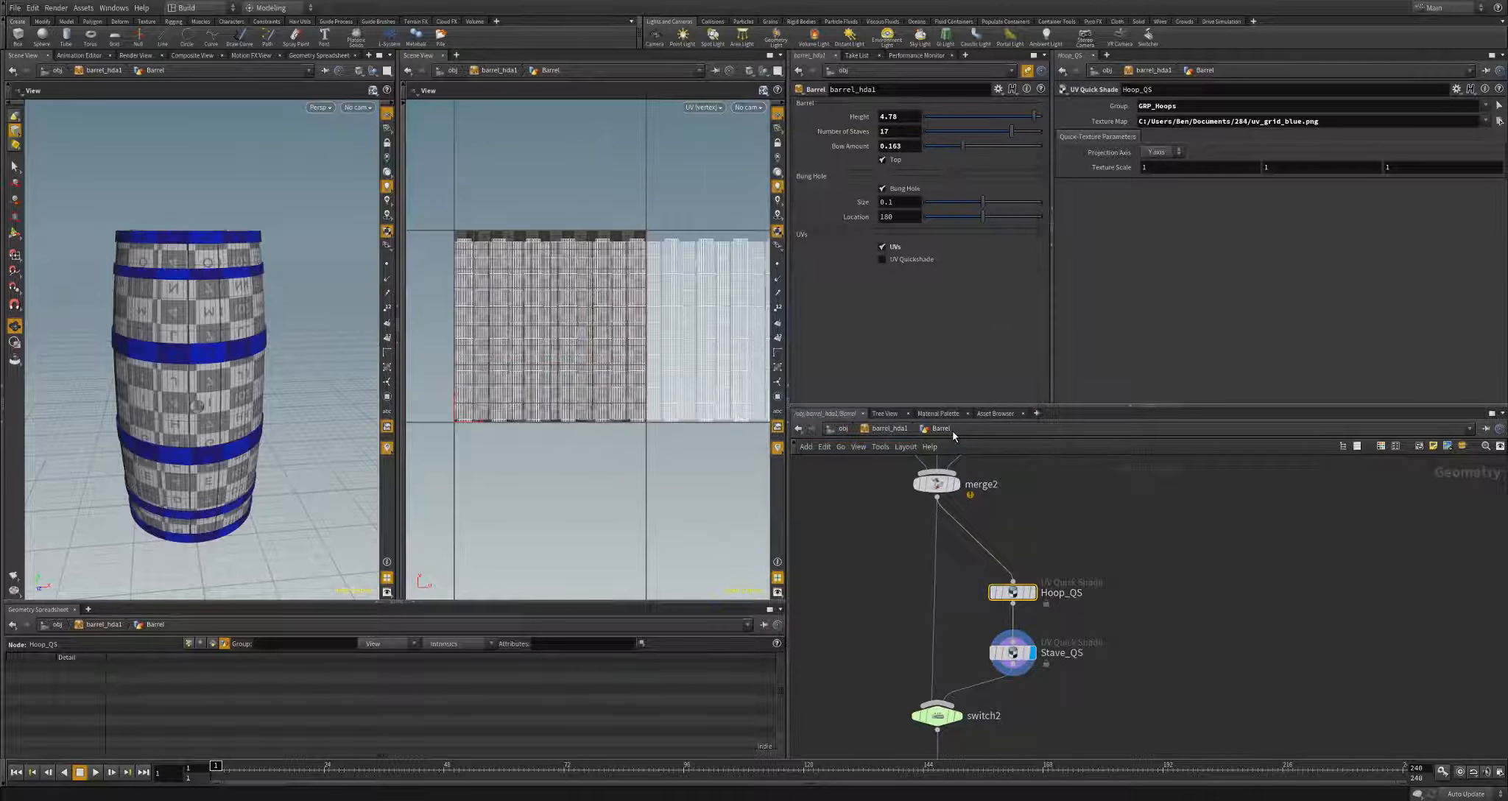
# - Check the blue hoops, set the barrel's Bow Amount to 0.395 and turn off its UVs option
pyautogui.scroll(3, 287, 390)
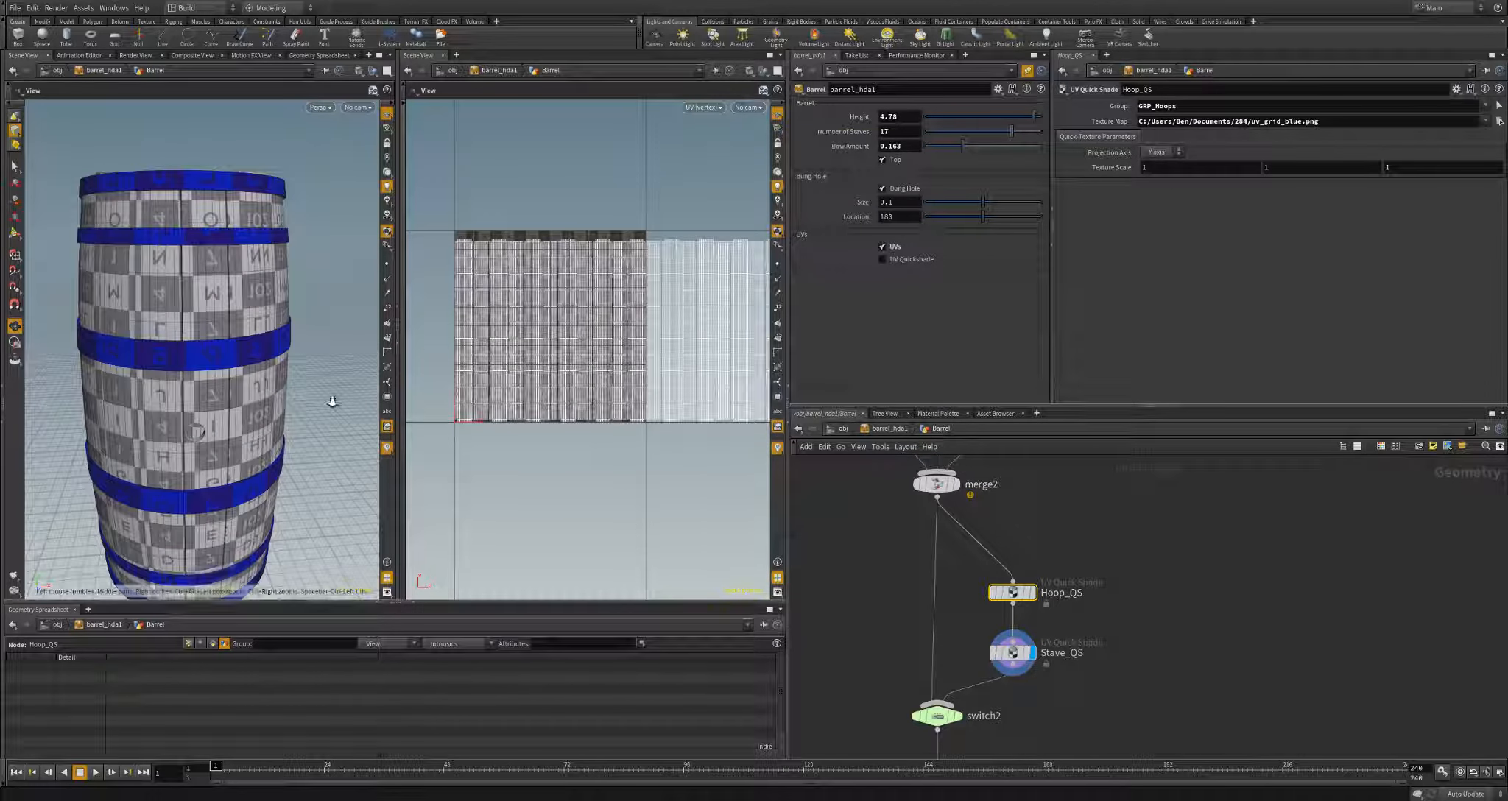
pyautogui.moveTo(292, 422); pyautogui.dragTo(286, 449)
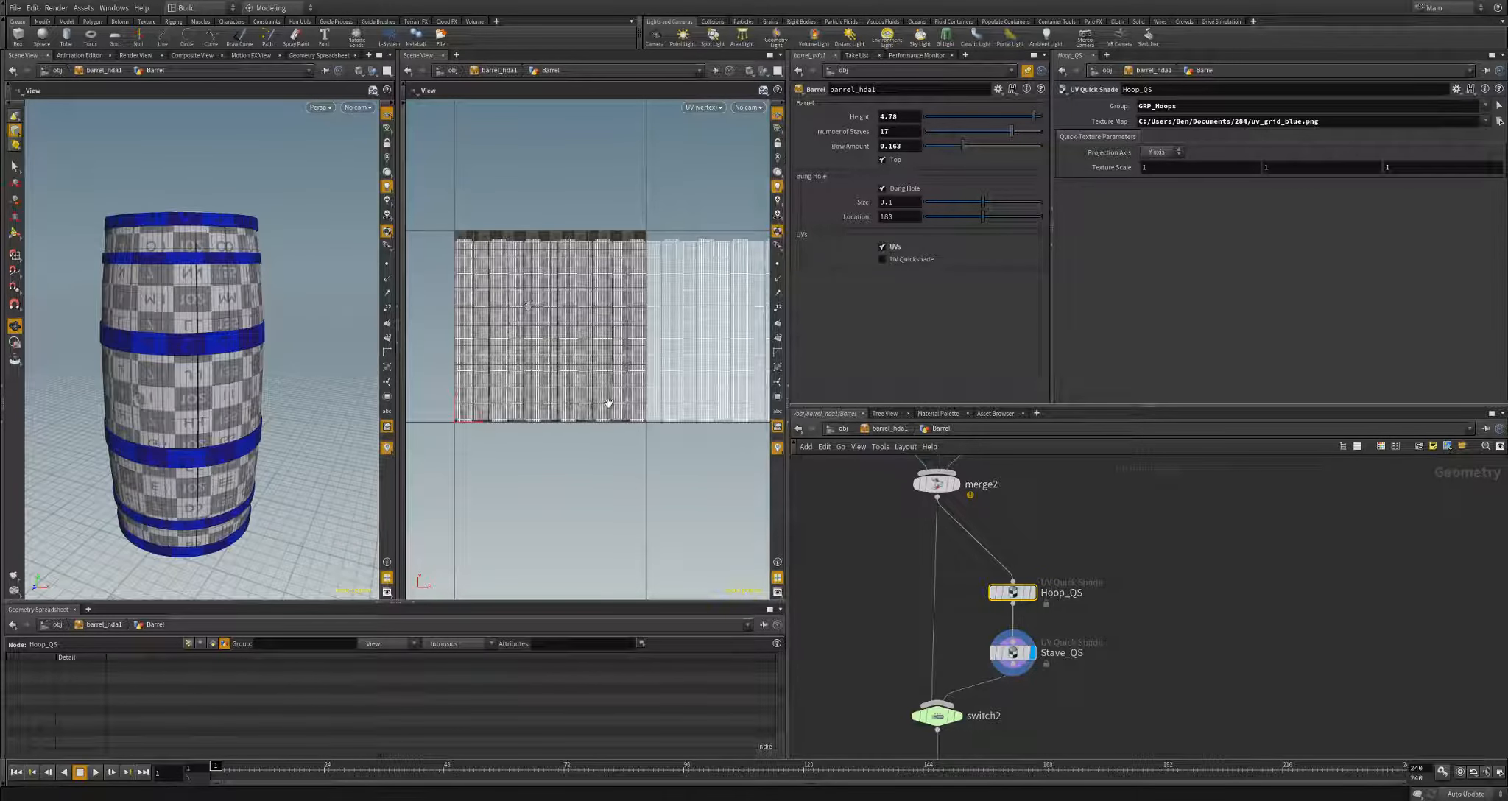
pyautogui.moveTo(270, 394)
pyautogui.mouseDown()
pyautogui.moveTo(283, 471)
pyautogui.moveTo(317, 321)
pyautogui.moveTo(229, 385)
pyautogui.moveTo(303, 397)
pyautogui.moveTo(252, 394)
pyautogui.moveTo(274, 405)
pyautogui.mouseUp()
pyautogui.scroll(3, 295, 403)
pyautogui.moveTo(965, 151); pyautogui.dragTo(1020, 154)
pyautogui.click(883, 248)
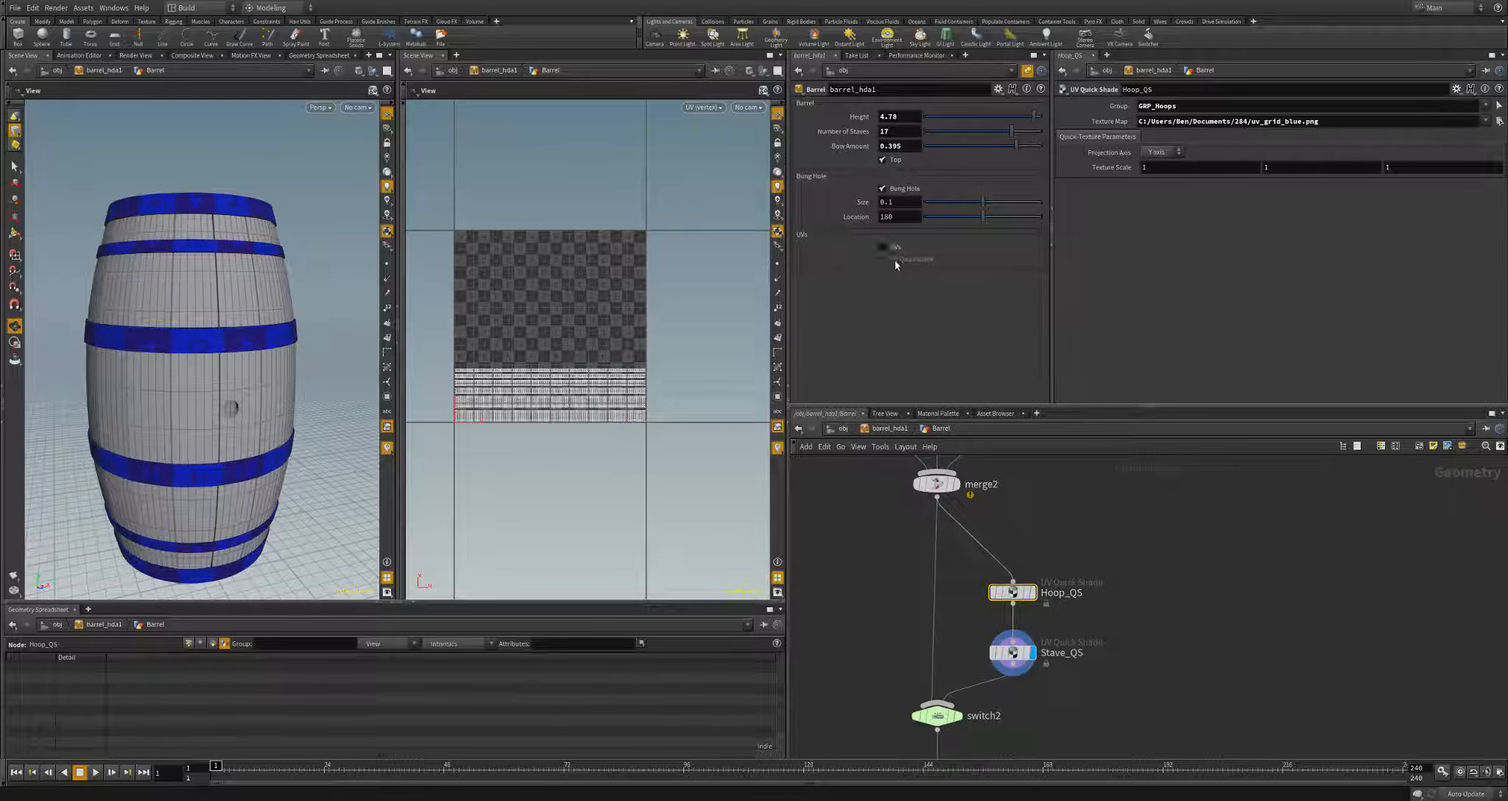
# - Open the Rings subnetwork that builds the barrel's hoops
pyautogui.scroll(-3, 1071, 514)
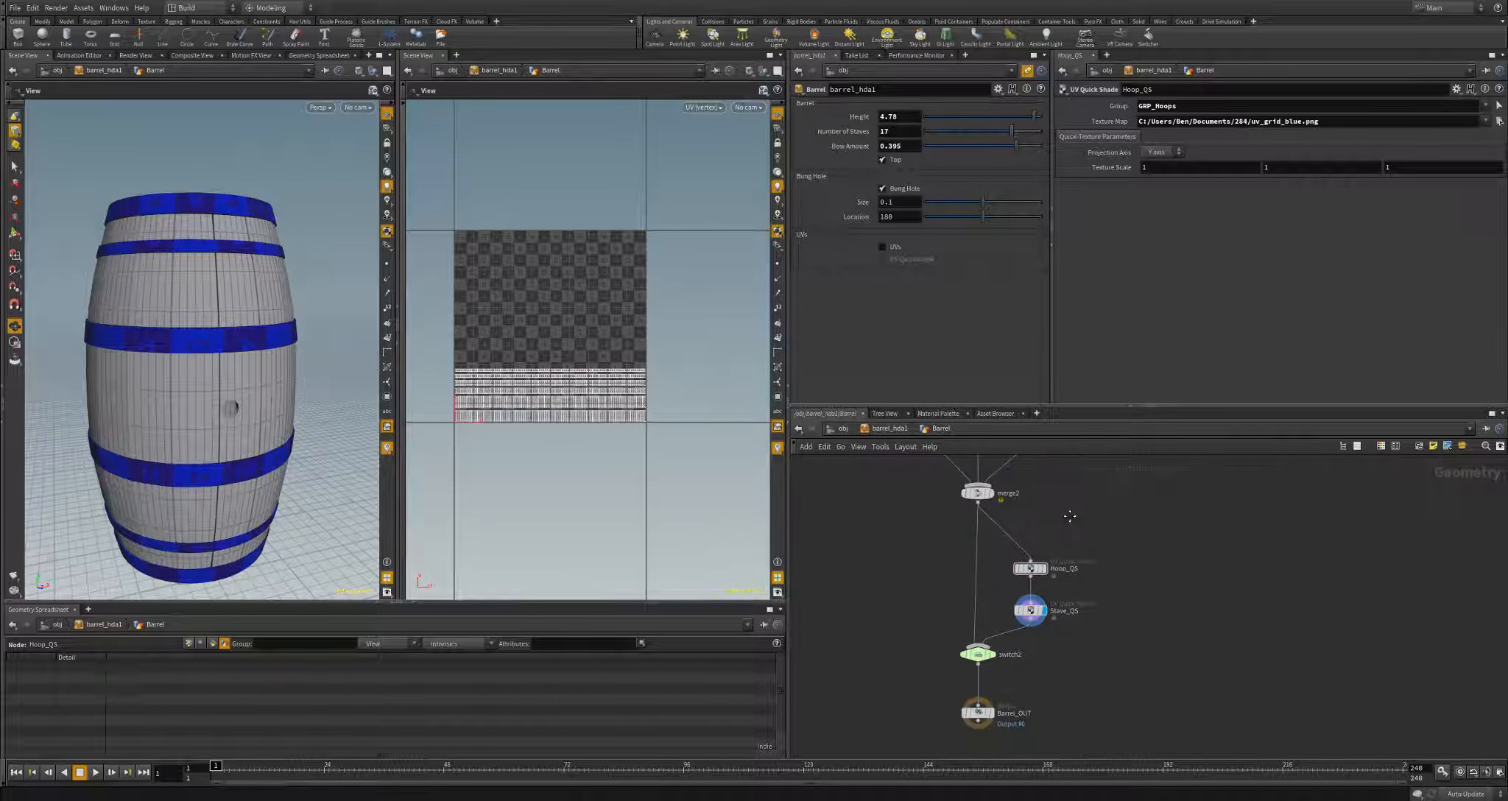
pyautogui.moveTo(905, 524); pyautogui.dragTo(1000, 722, button='middle')
pyautogui.doubleClick(1007, 614)
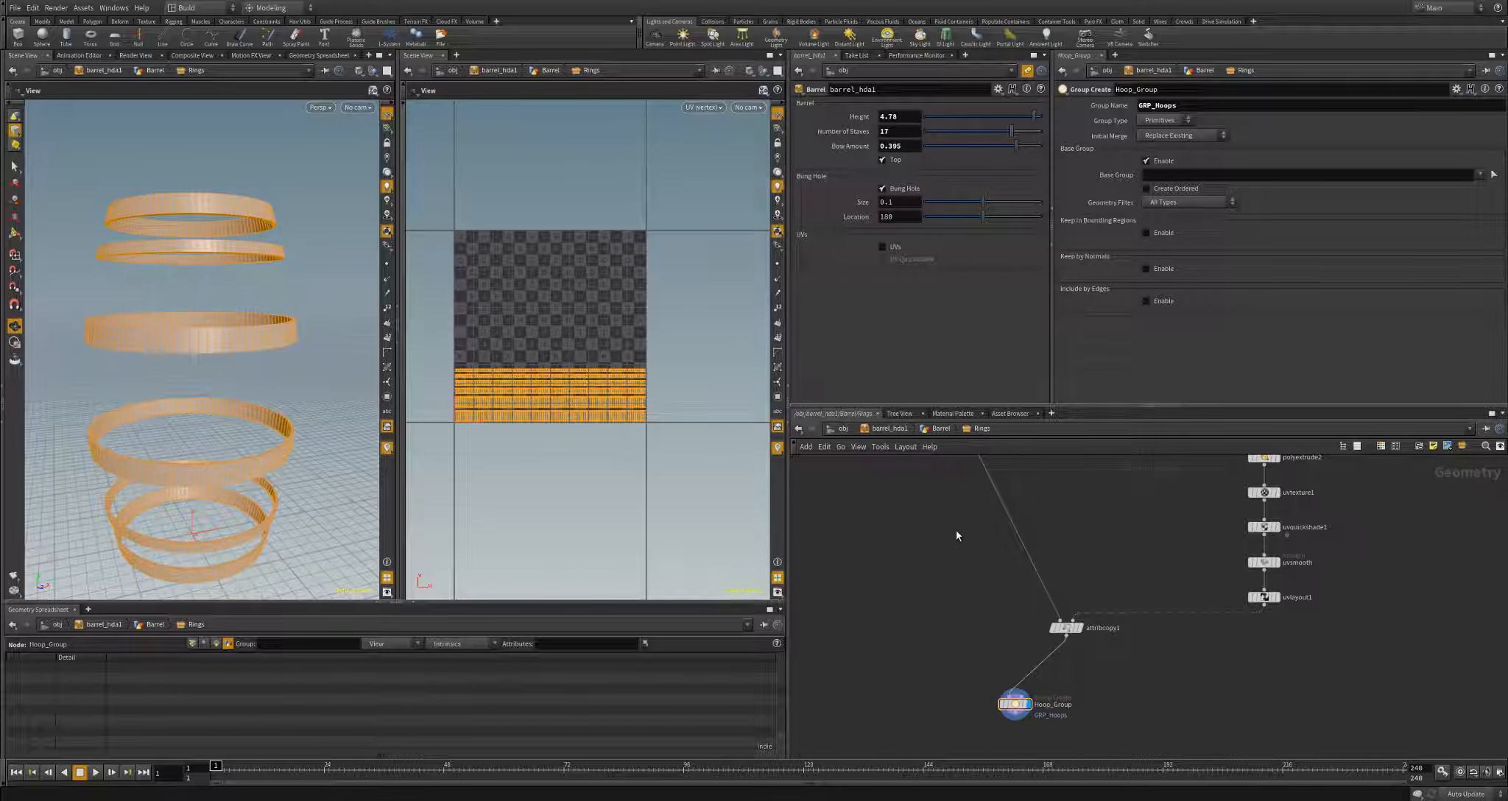
# - Add a Switch node near Hoop_Group in the Rings network with polyextrude1 as its first input
pyautogui.moveTo(955, 529); pyautogui.dragTo(944, 585, button='middle')
pyautogui.press('Tab')
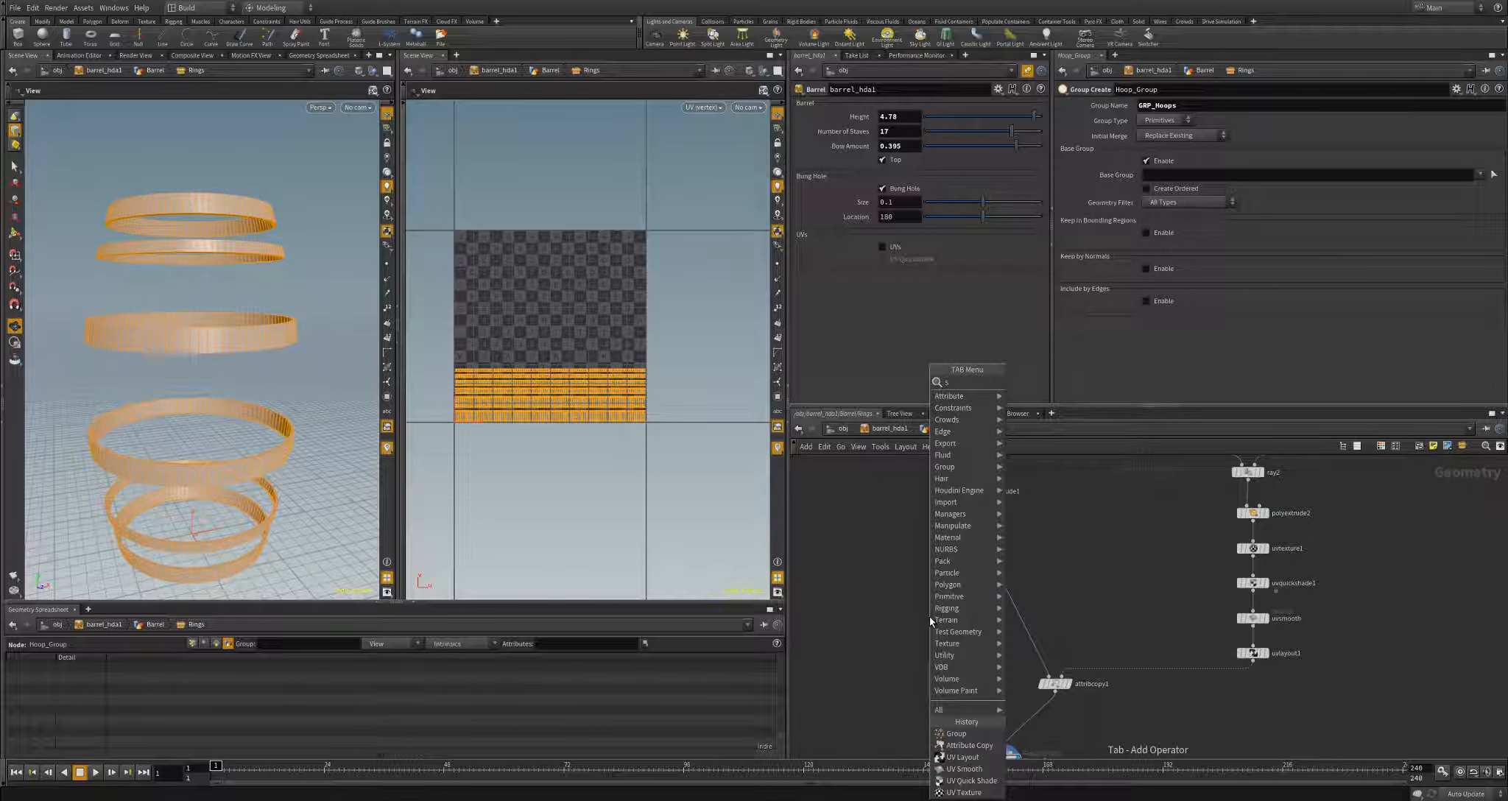
pyautogui.write('switch')
pyautogui.press('Return')
pyautogui.click(930, 616)
pyautogui.moveTo(929, 616); pyautogui.dragTo(978, 700)
pyautogui.moveTo(979, 700); pyautogui.dragTo(993, 650, button='middle')
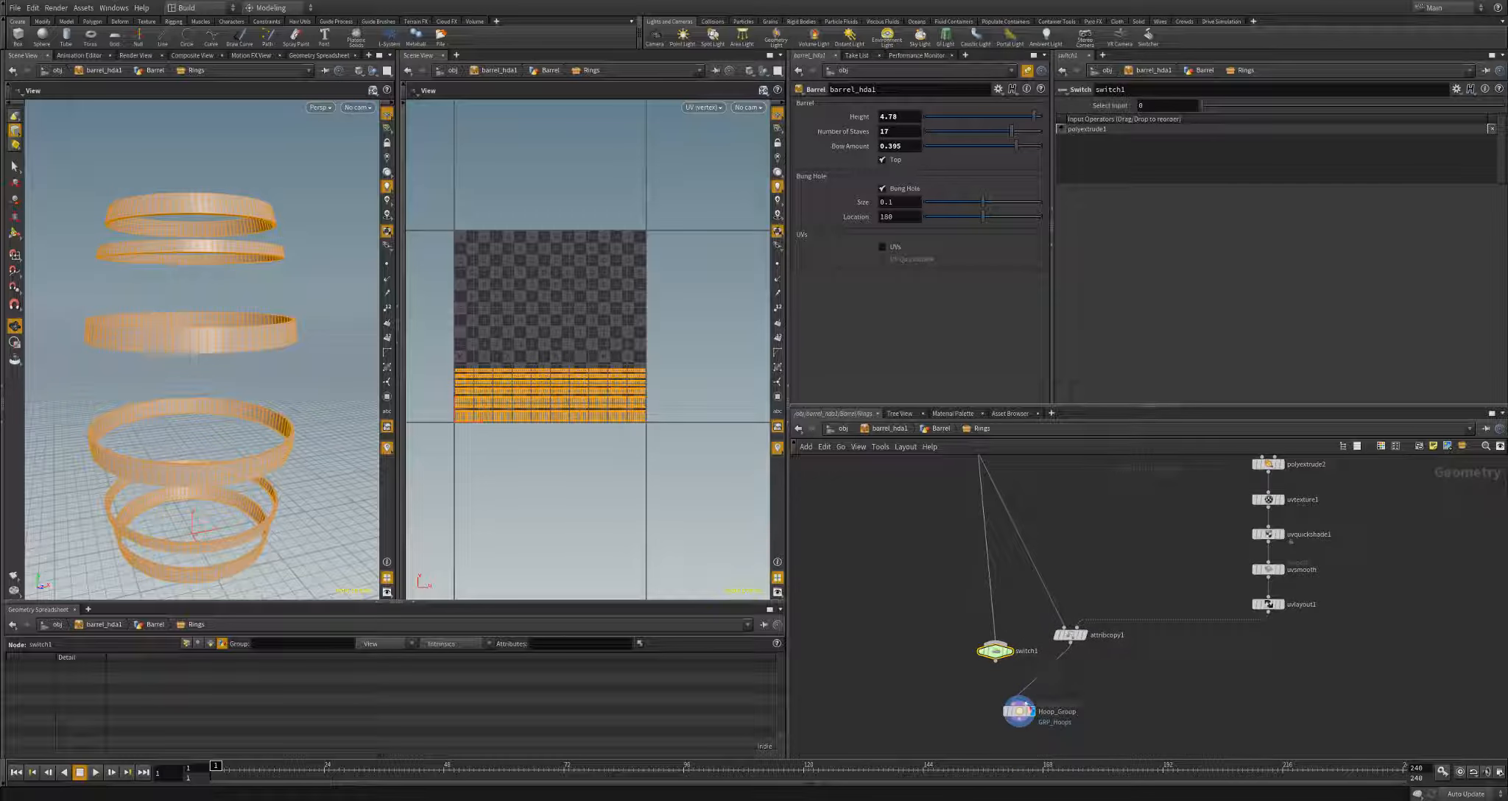
# - Wire attribcopy1 into switch1 as its second input, feed switch1 into Hoop_Group, and place the switch just above that node
pyautogui.click(1070, 643)
pyautogui.click(995, 642)
pyautogui.click(995, 660)
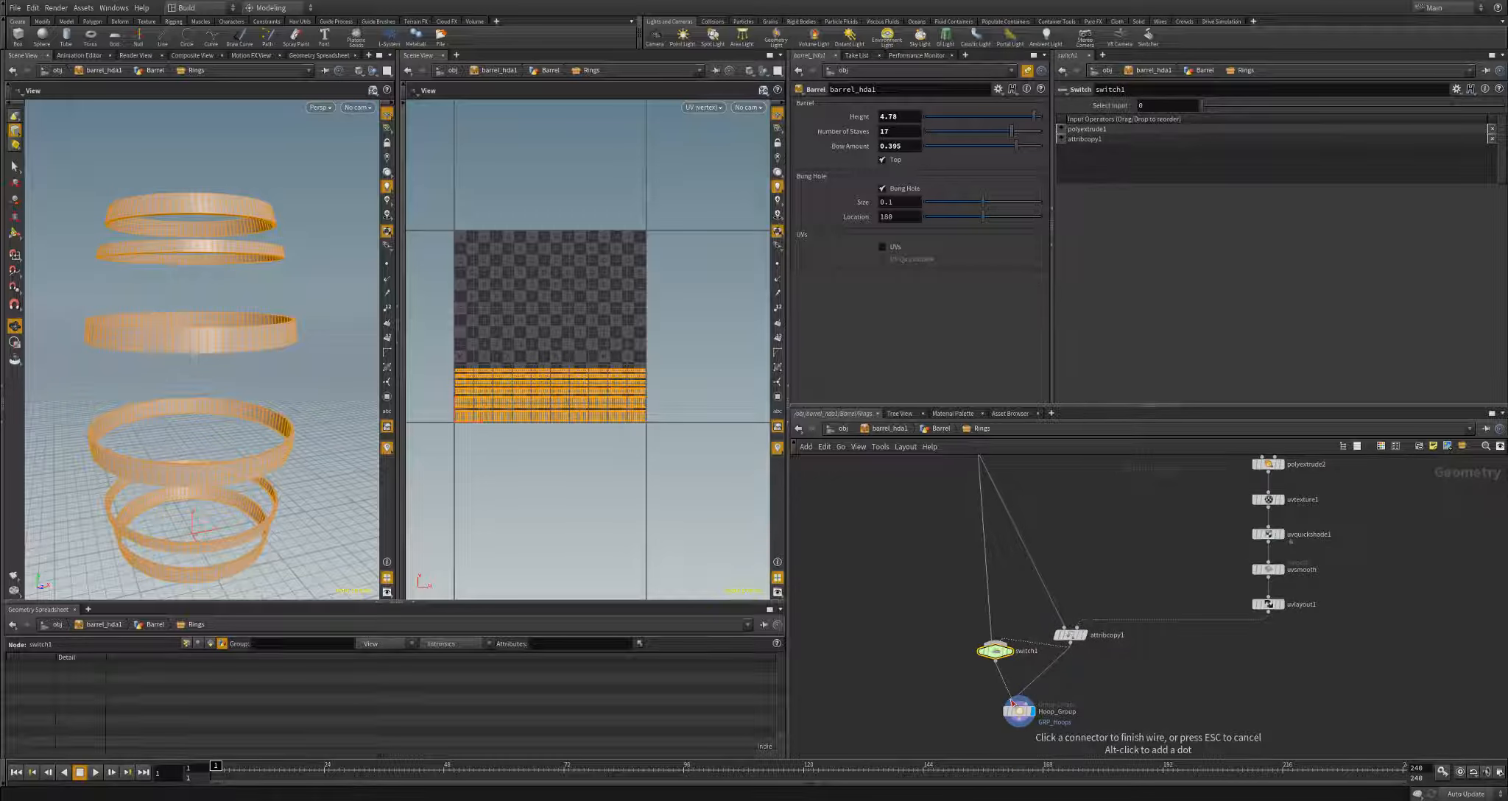
pyautogui.click(1012, 706)
pyautogui.moveTo(995, 651); pyautogui.dragTo(1016, 679)
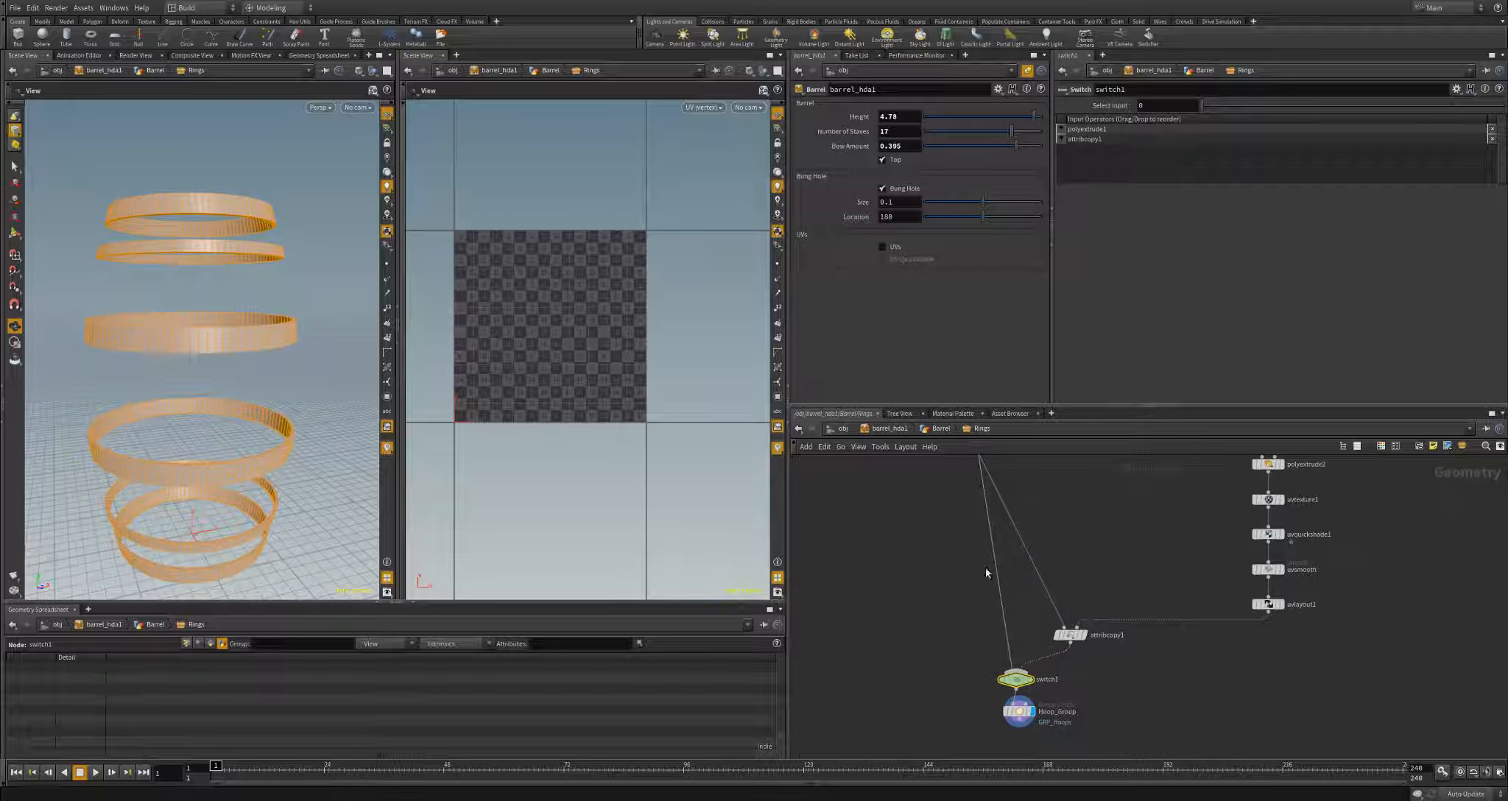
# - Link switch1's Select Input to the barrel's UVs toggle with a relative reference
pyautogui.rightClick(896, 249)
pyautogui.click(925, 302)
pyautogui.rightClick(1060, 105)
pyautogui.click(1171, 192)
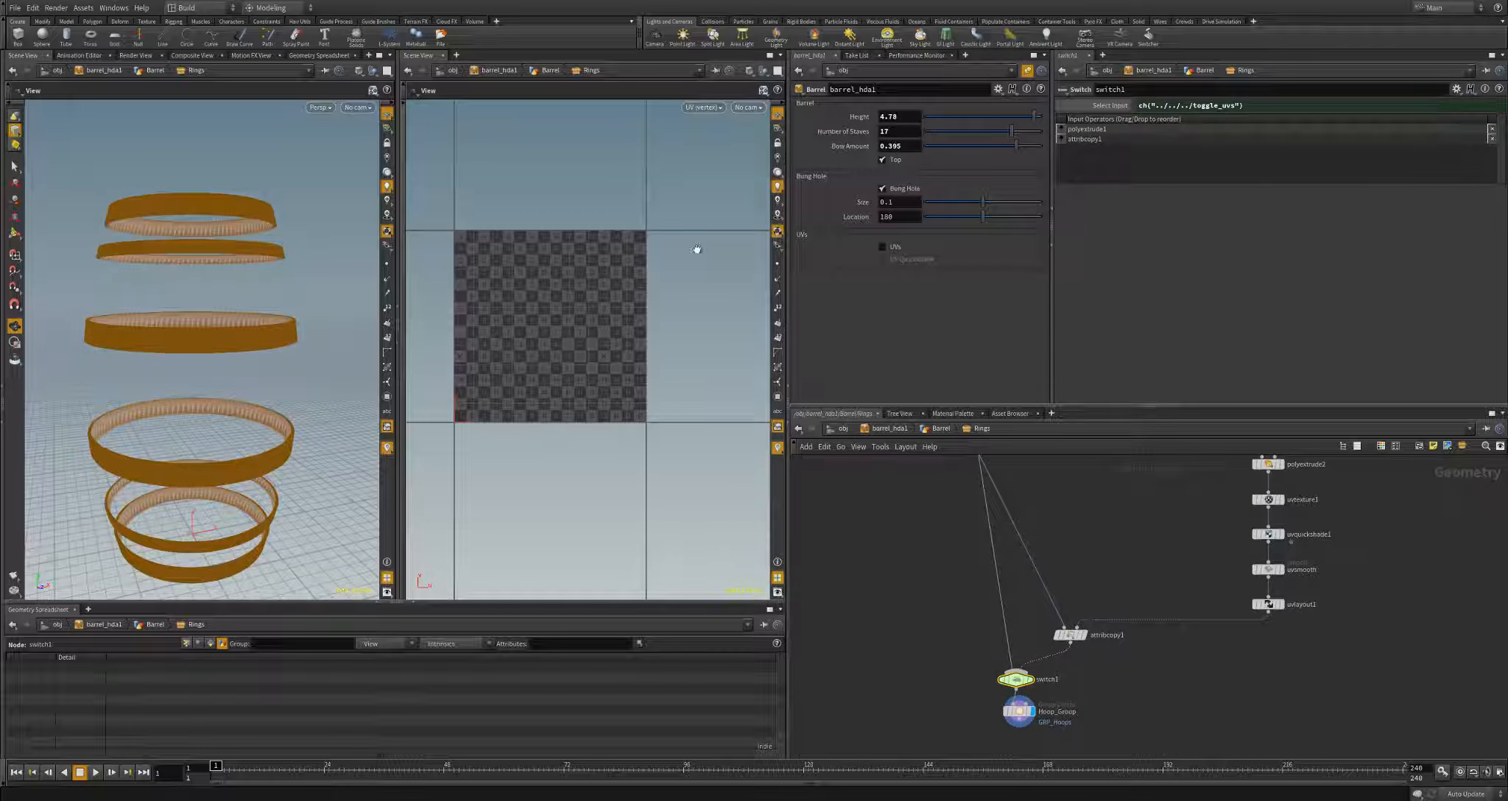
pyautogui.hotkey('ctrl', 'z')
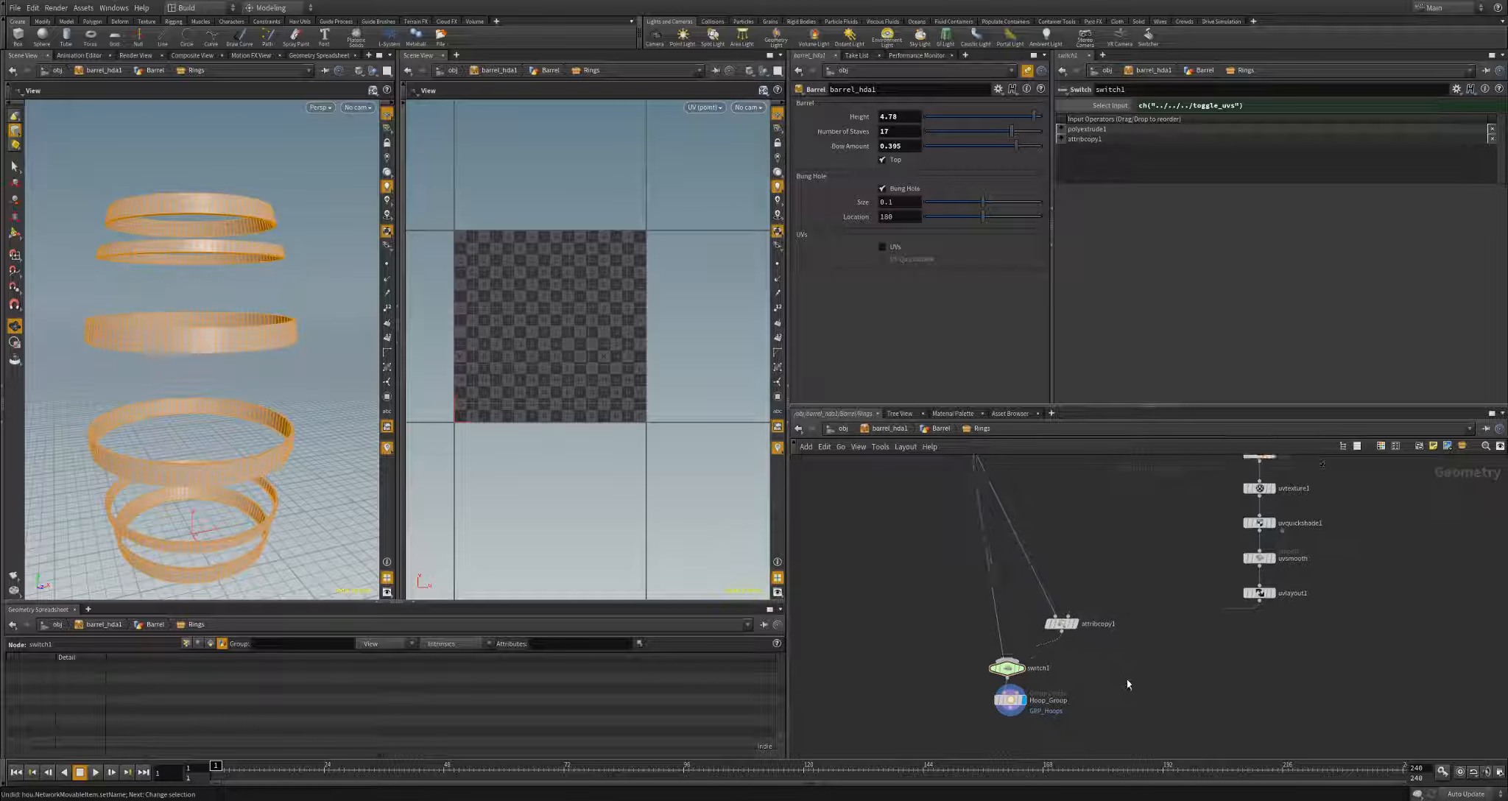
# - Return to the Barrel network, then display and select the Barrel_OUT node
pyautogui.press('u')
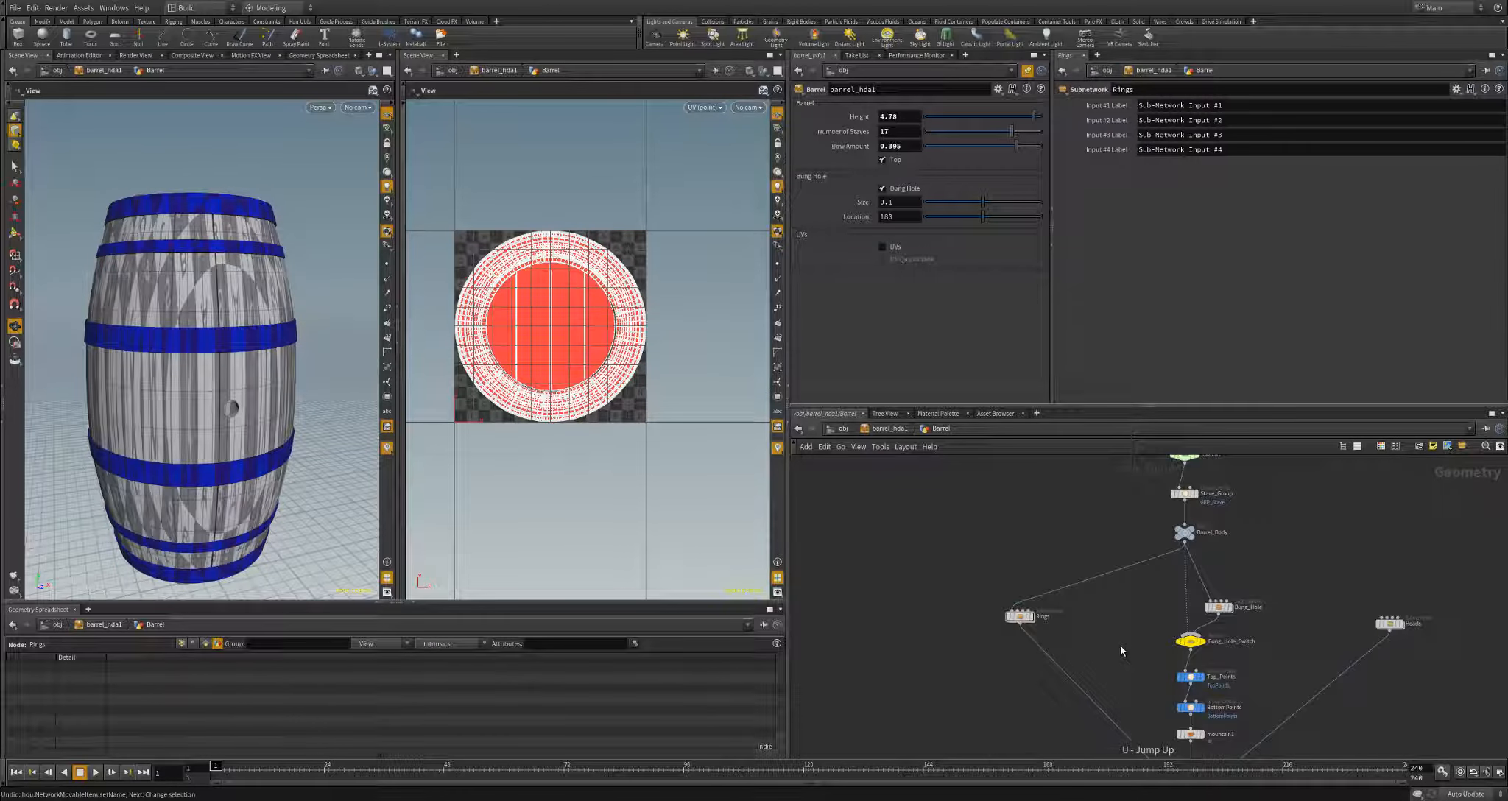
pyautogui.scroll(-2, 1080, 633)
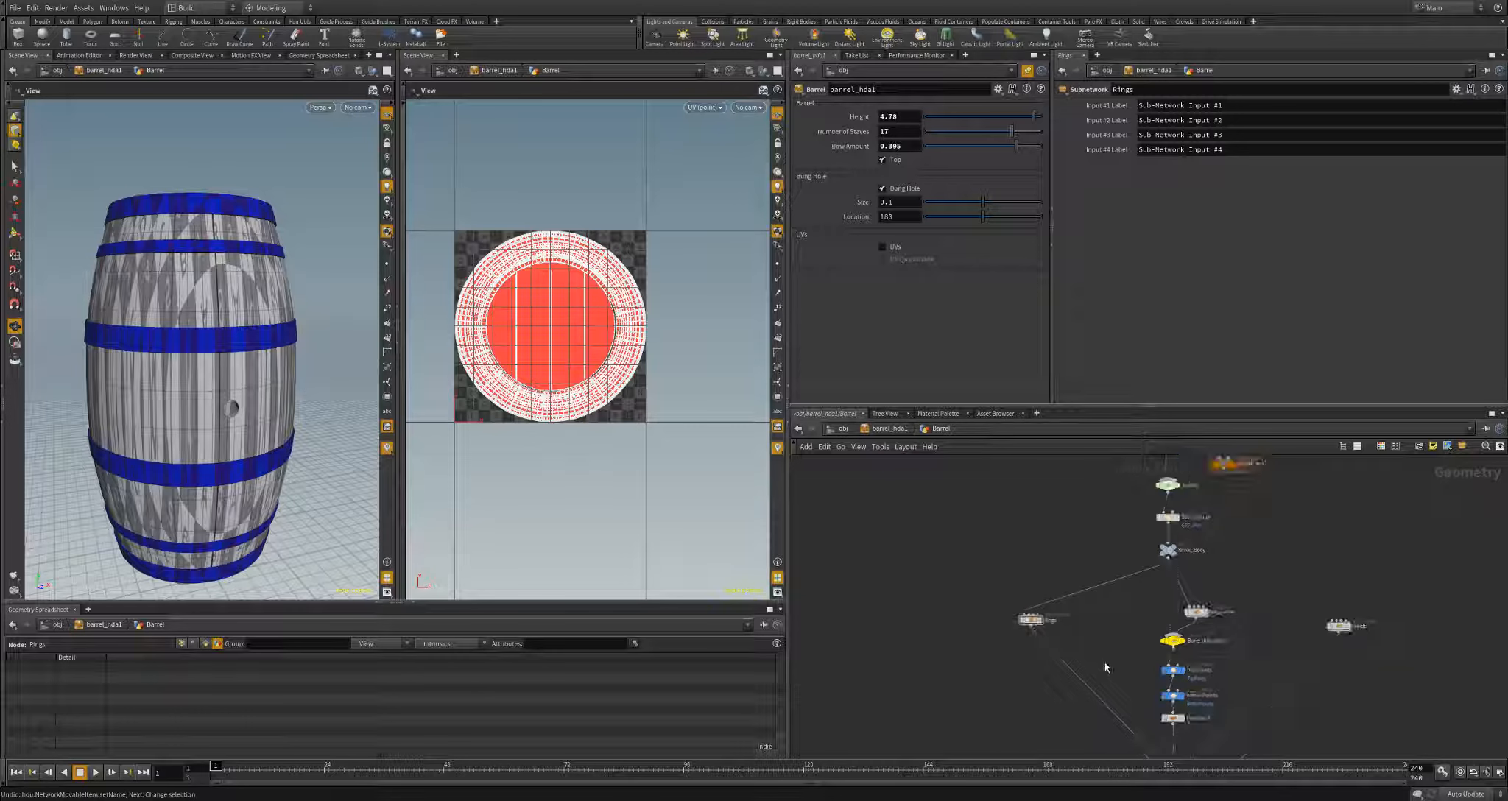
pyautogui.moveTo(1110, 673); pyautogui.dragTo(1003, 472, button='middle')
pyautogui.scroll(6, 1147, 638)
pyautogui.moveTo(1088, 668); pyautogui.dragTo(1103, 618, button='middle')
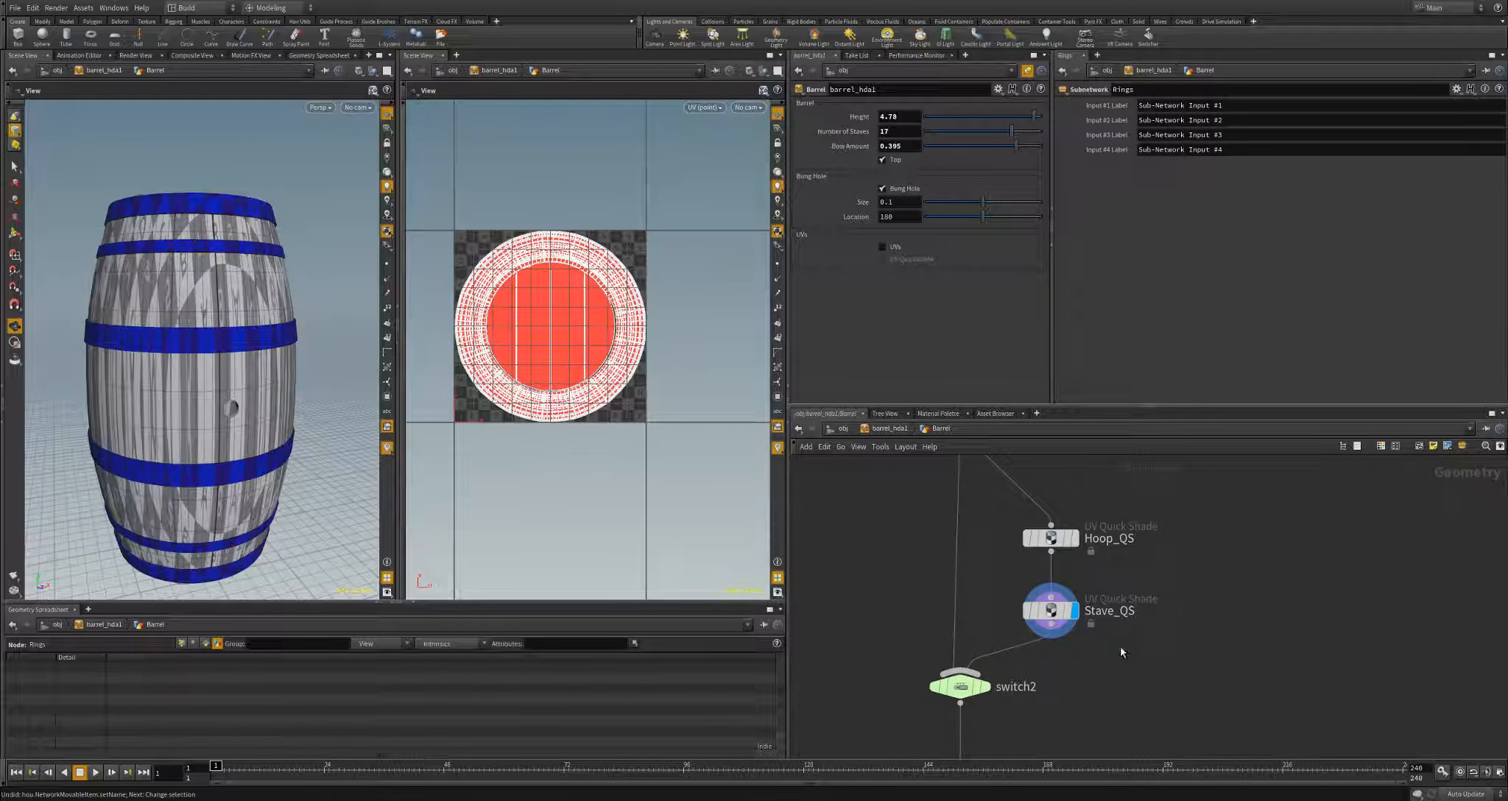
pyautogui.scroll(-2, 1121, 654)
pyautogui.moveTo(1038, 666); pyautogui.dragTo(1042, 623, button='middle')
pyautogui.click(1046, 616)
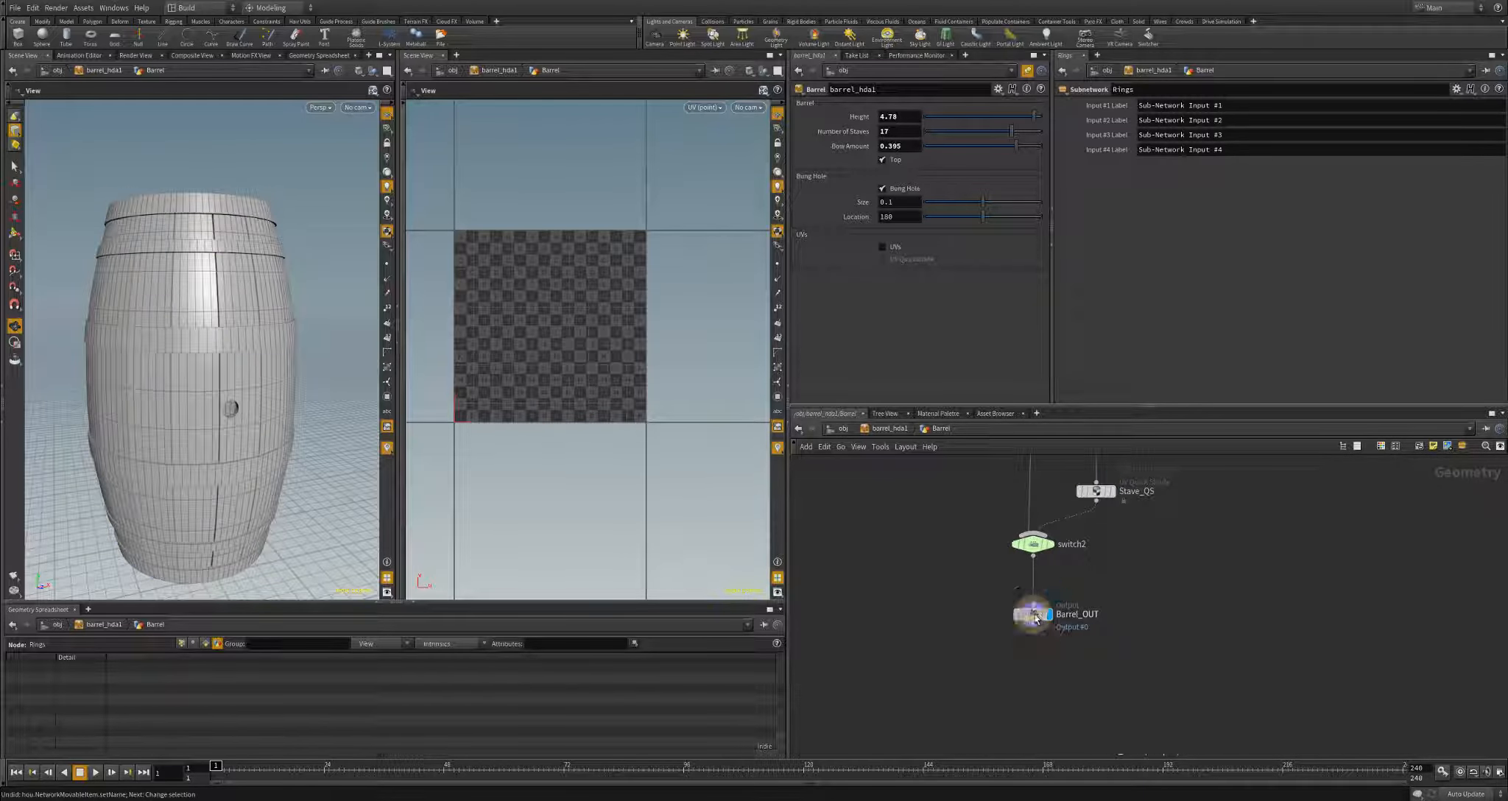
pyautogui.click(1034, 616)
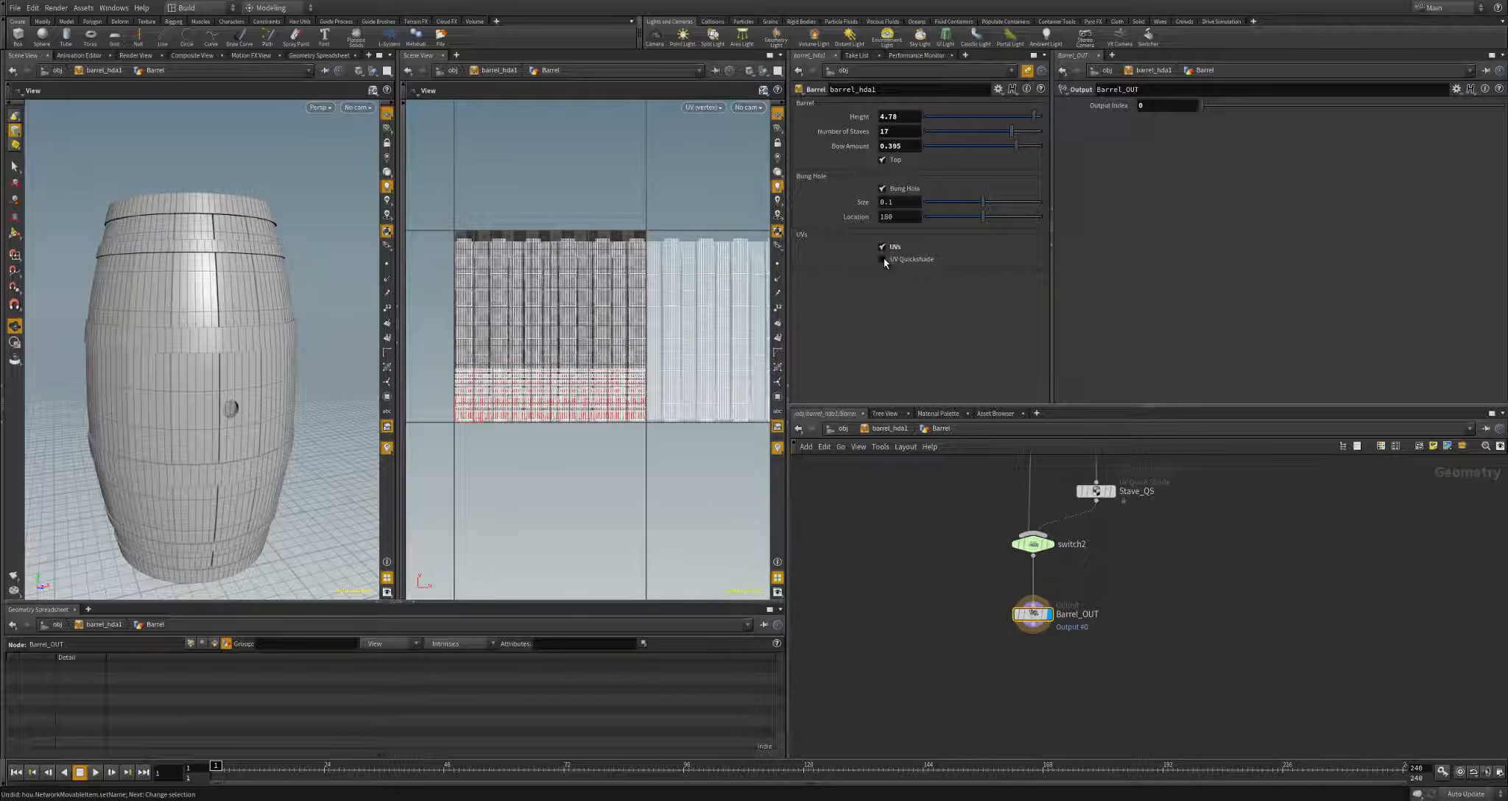
# - Enable UV Quickshade, test the UVs toggle and leave it off, and set Number of Staves to 18 and Bow Amount to 0.472
pyautogui.click(882, 260)
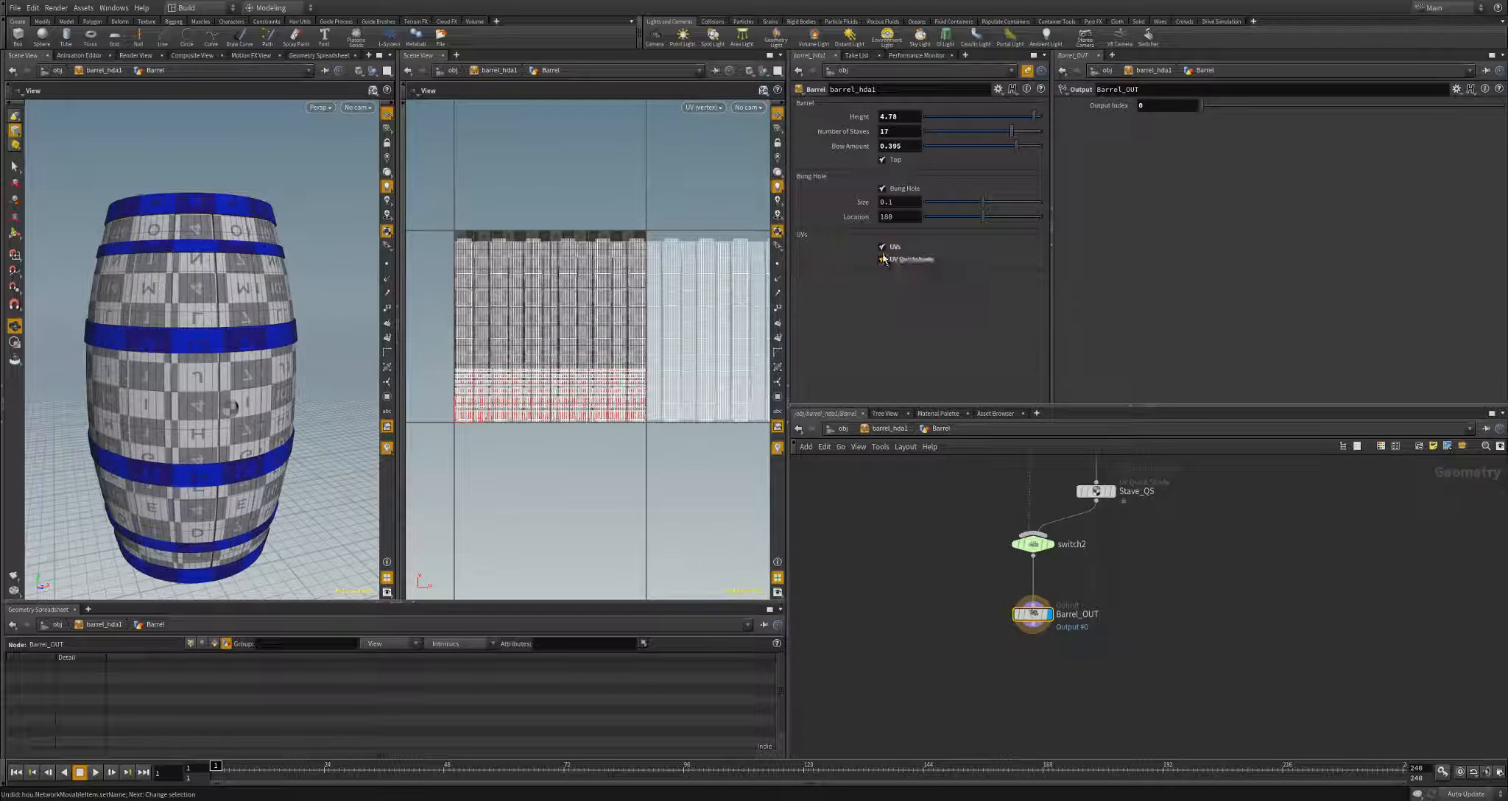
pyautogui.click(883, 248)
pyautogui.click(882, 248)
pyautogui.moveTo(1016, 145)
pyautogui.mouseDown()
pyautogui.moveTo(948, 150)
pyautogui.moveTo(1035, 153)
pyautogui.moveTo(935, 137)
pyautogui.moveTo(1020, 133)
pyautogui.mouseUp()
pyautogui.moveTo(262, 292); pyautogui.dragTo(257, 328)
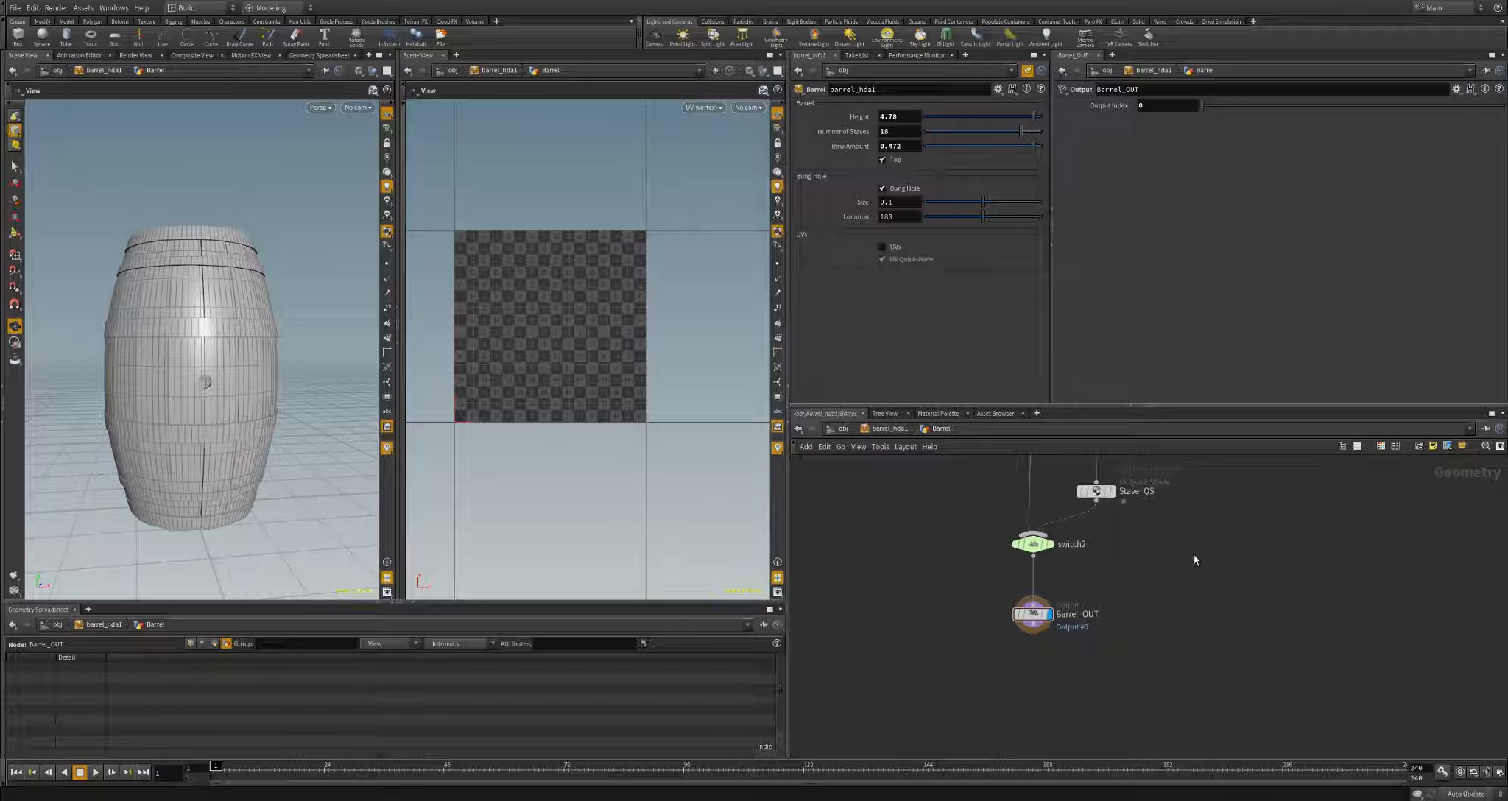
# - Display the Heads subnetwork, view the barrel's top and bottom heads, and open the subnetwork
pyautogui.scroll(-3, 1219, 582)
pyautogui.moveTo(1245, 516); pyautogui.dragTo(1198, 653, button='middle')
pyautogui.scroll(3, 1176, 649)
pyautogui.moveTo(1220, 597); pyautogui.dragTo(1157, 684, button='middle')
pyautogui.click(1116, 605)
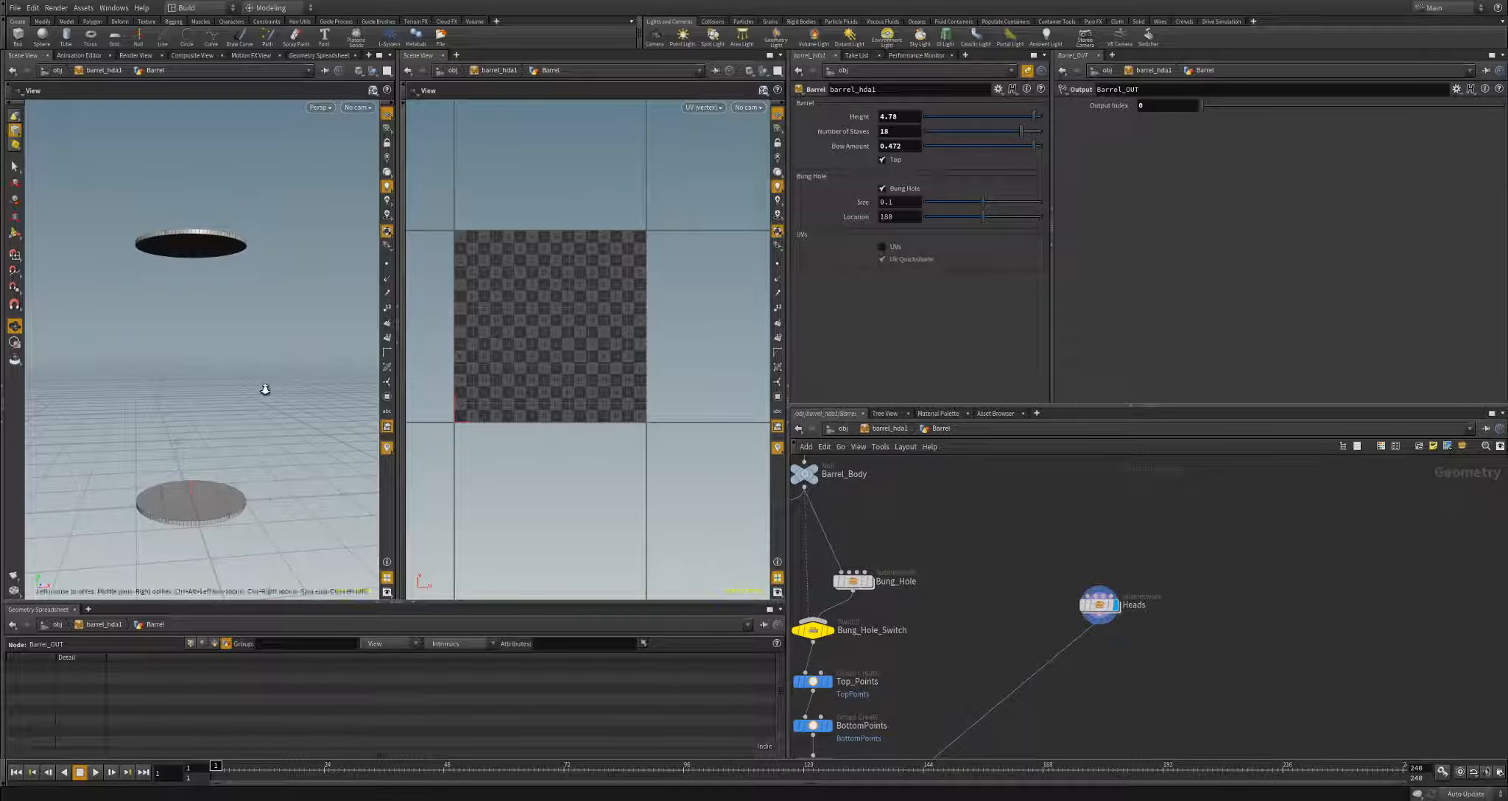
pyautogui.moveTo(265, 390); pyautogui.dragTo(225, 391)
pyautogui.doubleClick(1108, 608)
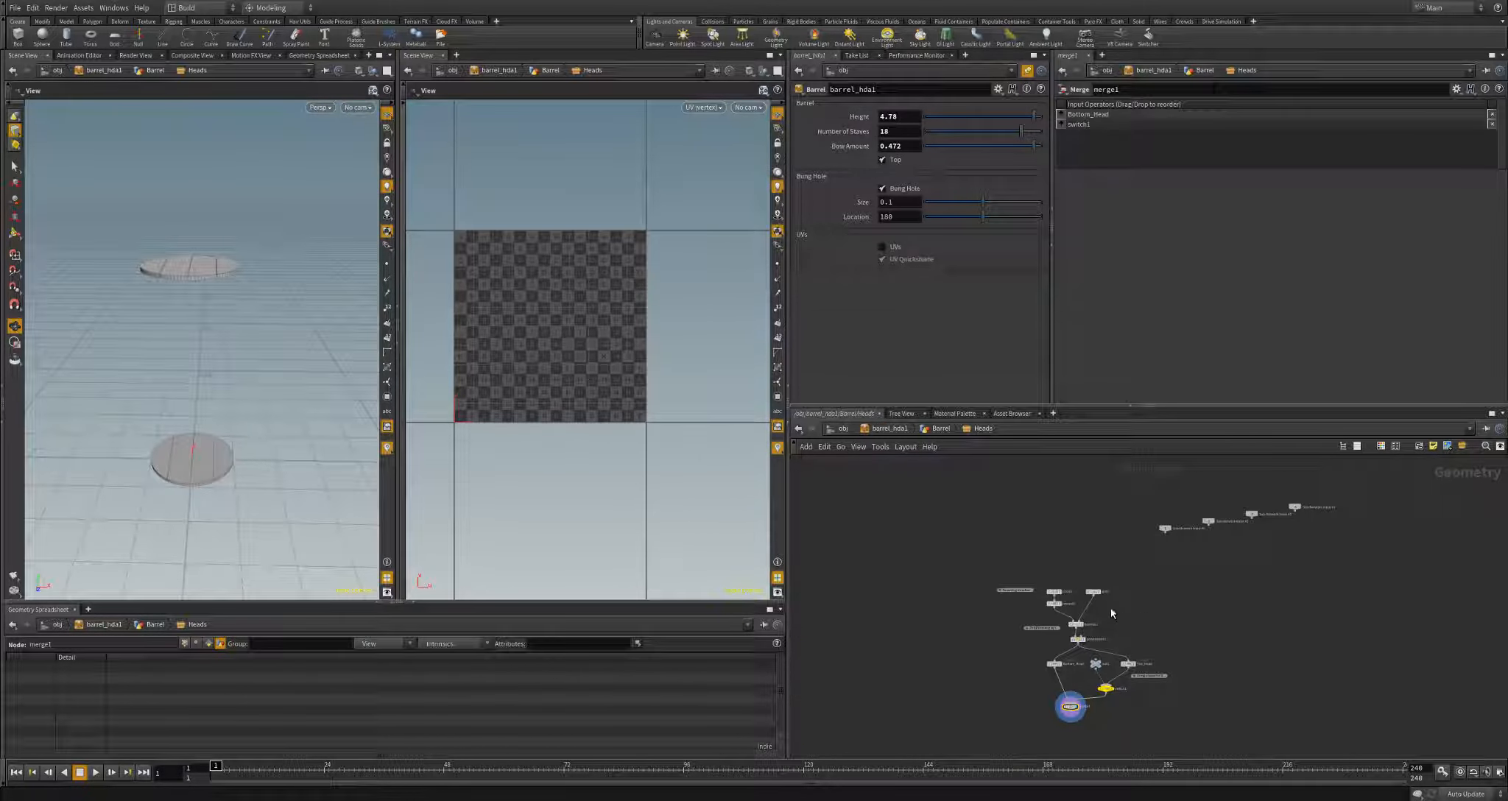
# - Display the boolean1 node in the Heads network and inspect the flat disc
pyautogui.scroll(5, 1140, 634)
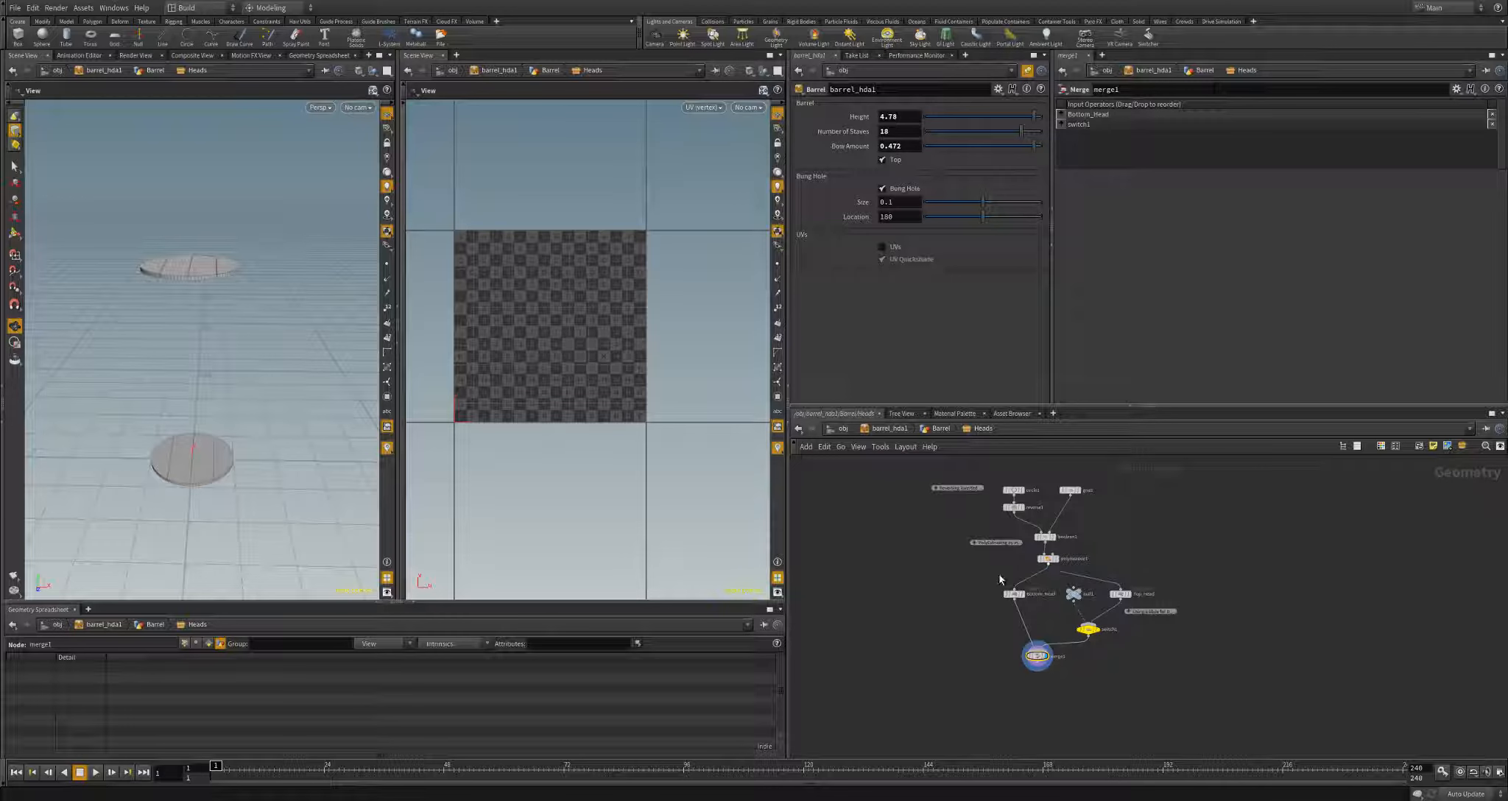
pyautogui.scroll(2, 1213, 608)
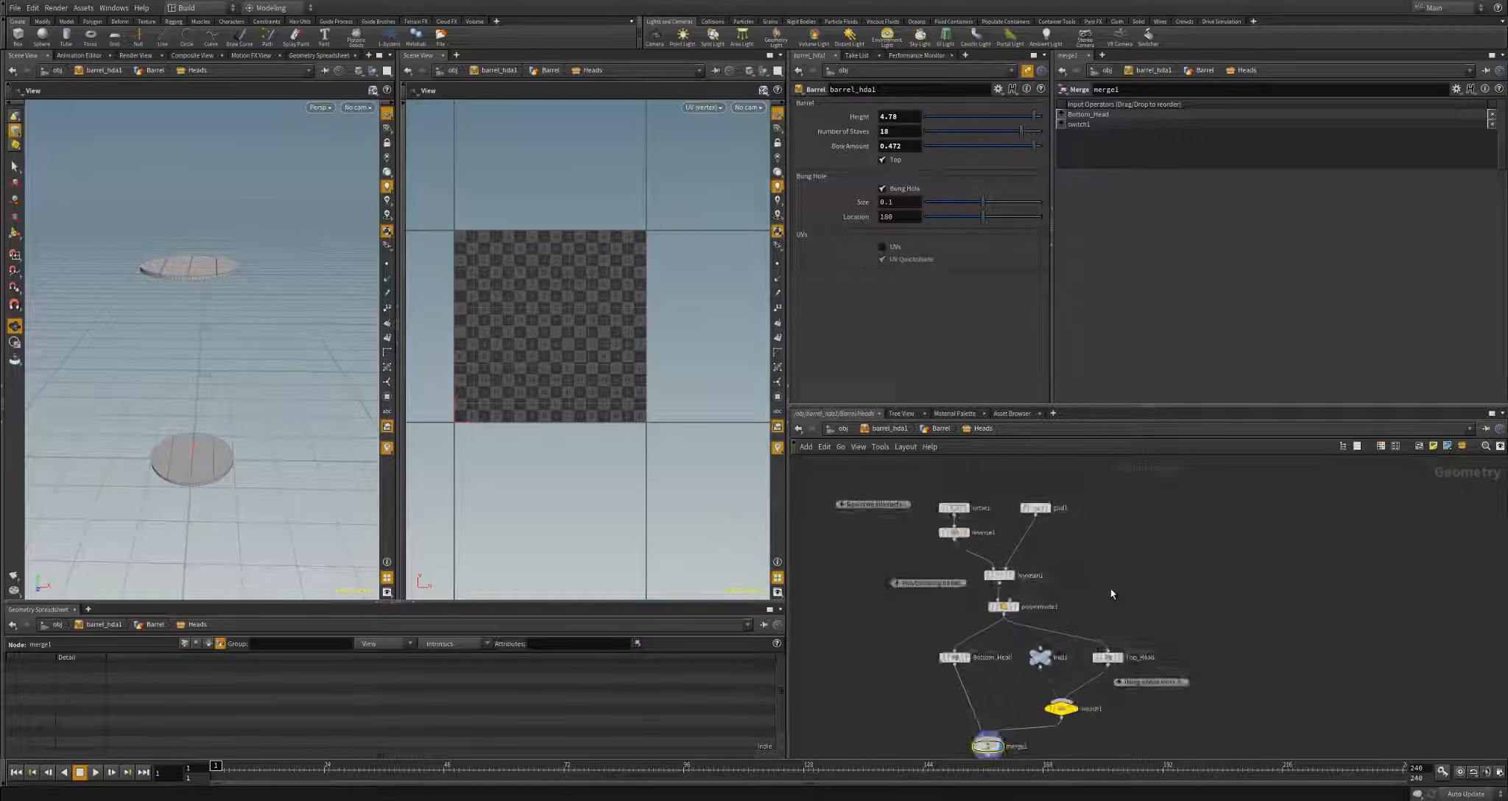
pyautogui.moveTo(1108, 593); pyautogui.dragTo(1119, 580, button='middle')
pyautogui.scroll(1, 1093, 573)
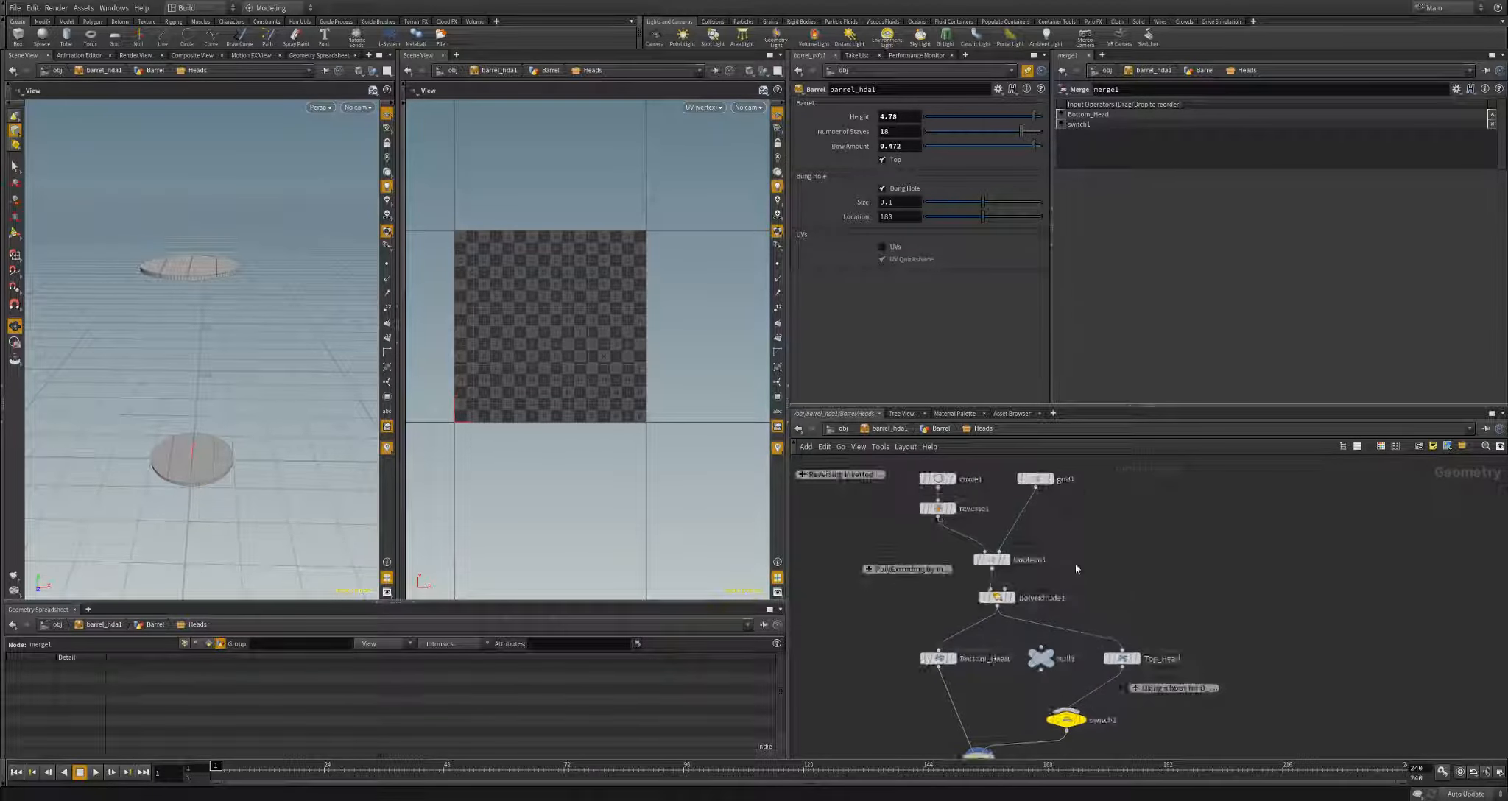
pyautogui.click(1006, 561)
pyautogui.moveTo(233, 475); pyautogui.dragTo(276, 495, button='right')
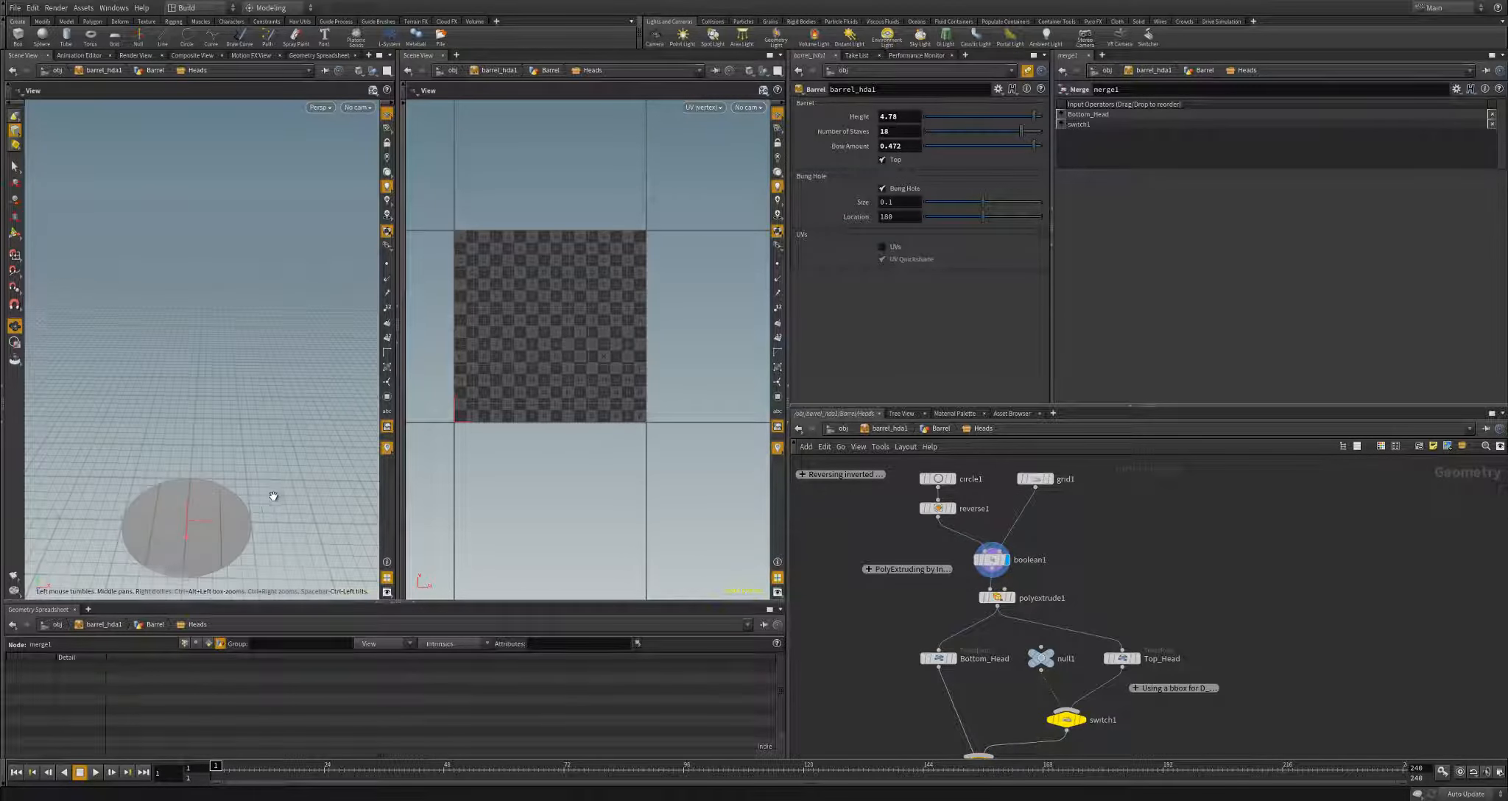
pyautogui.moveTo(276, 495); pyautogui.dragTo(248, 472, button='middle')
pyautogui.moveTo(248, 472); pyautogui.dragTo(235, 412)
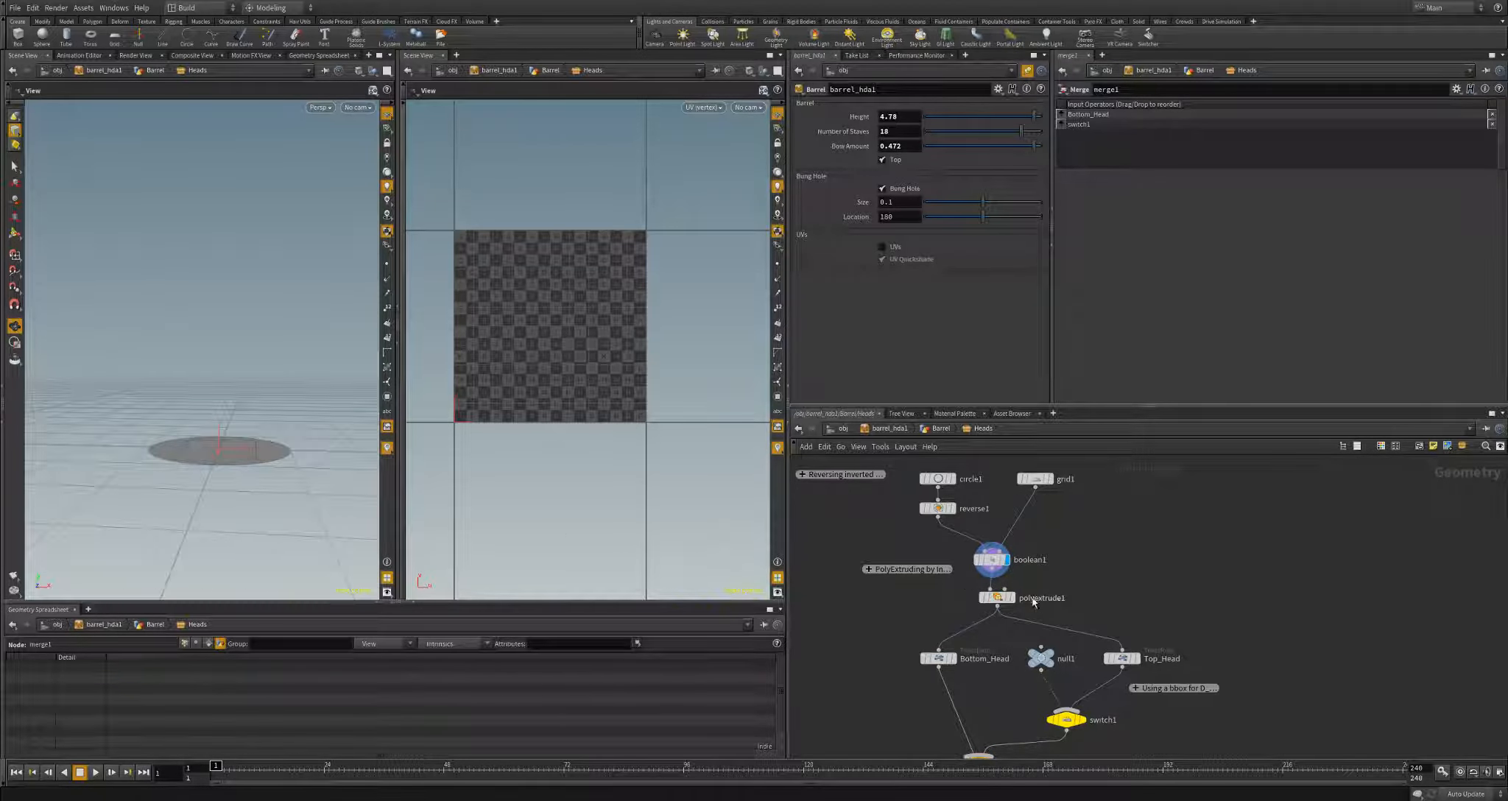
# - Display the polyextrude1 node and inspect the extruded head from several angles
pyautogui.click(1007, 599)
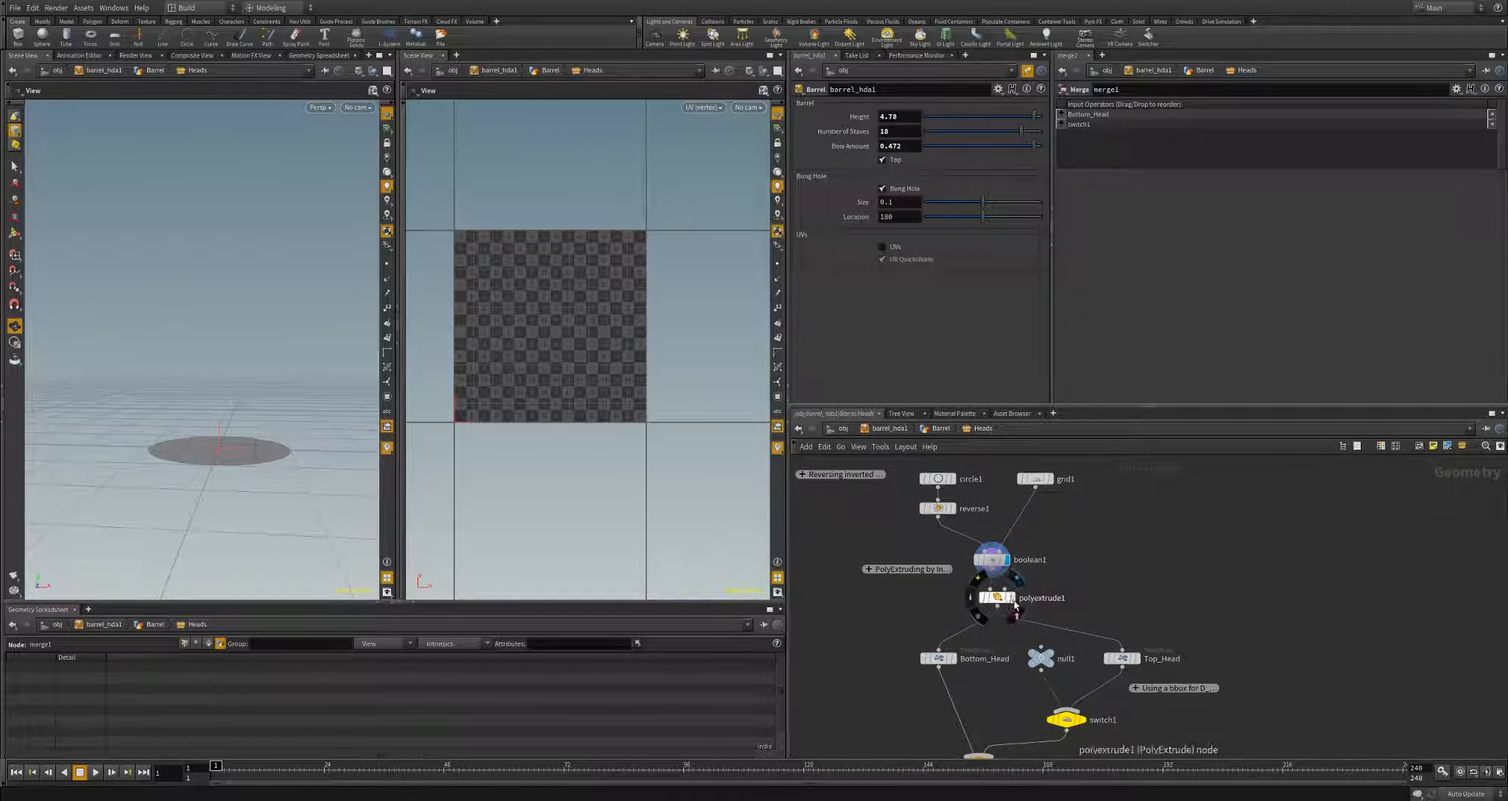
pyautogui.click(1011, 598)
pyautogui.moveTo(247, 412); pyautogui.dragTo(270, 505)
pyautogui.moveTo(1149, 598); pyautogui.dragTo(1158, 509, button='middle')
pyautogui.scroll(2, 1009, 595)
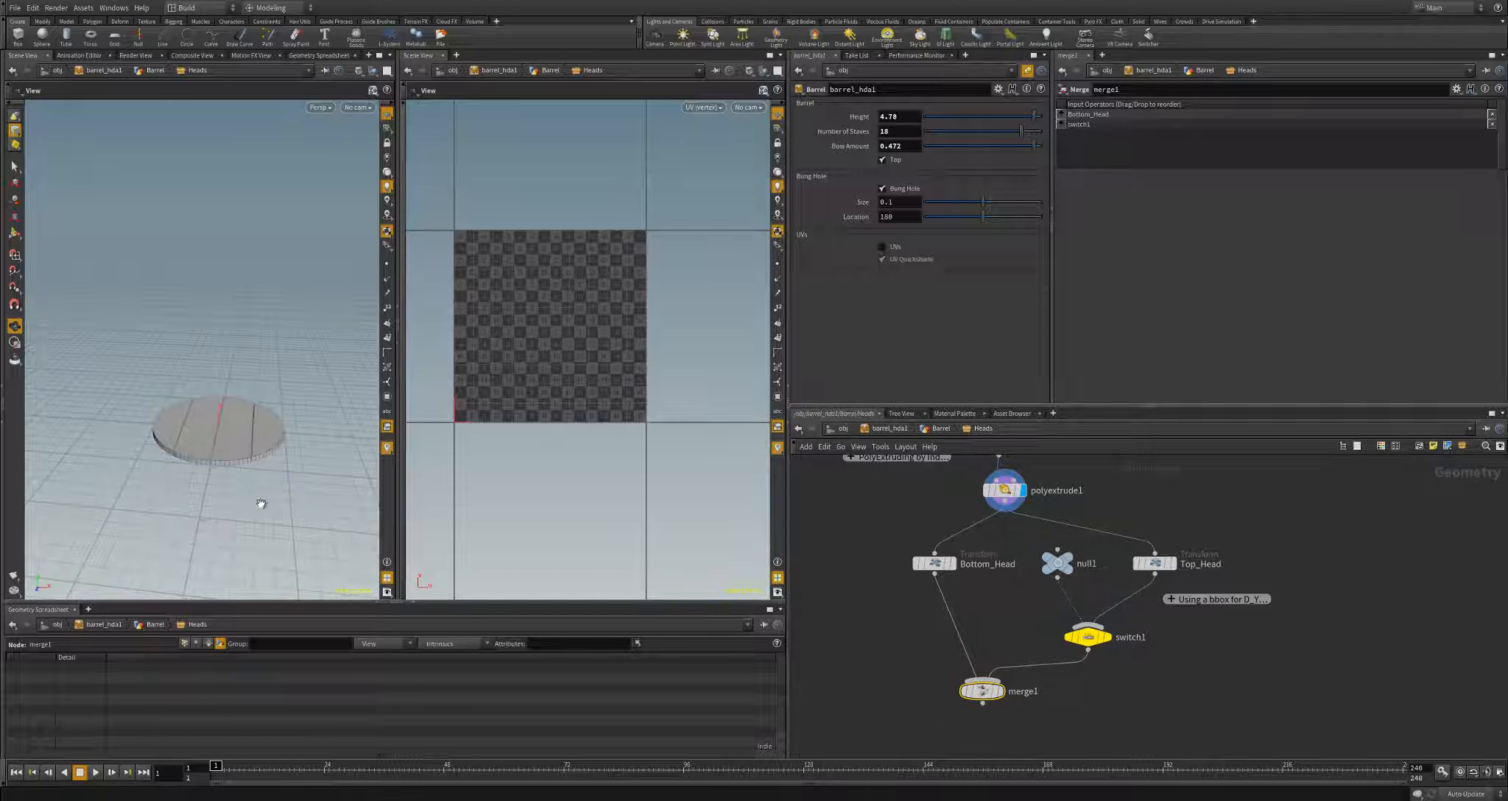
pyautogui.moveTo(261, 504); pyautogui.dragTo(279, 461)
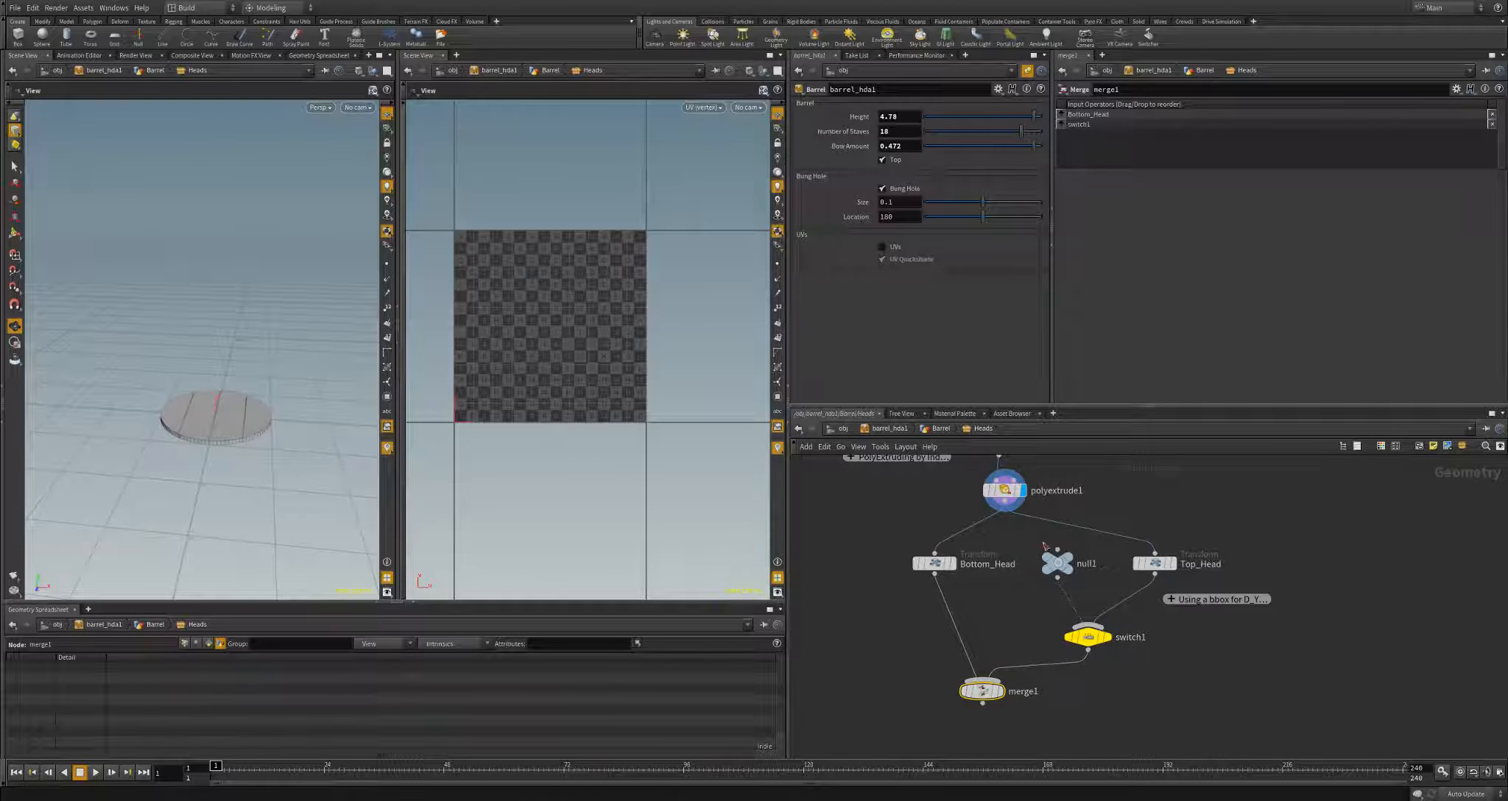
# - Move the Bottom_Head, Top_Head, null1, switch1 and merge1 nodes down to make room below polyextrude1
pyautogui.moveTo(1122, 519); pyautogui.dragTo(1117, 596, button='middle')
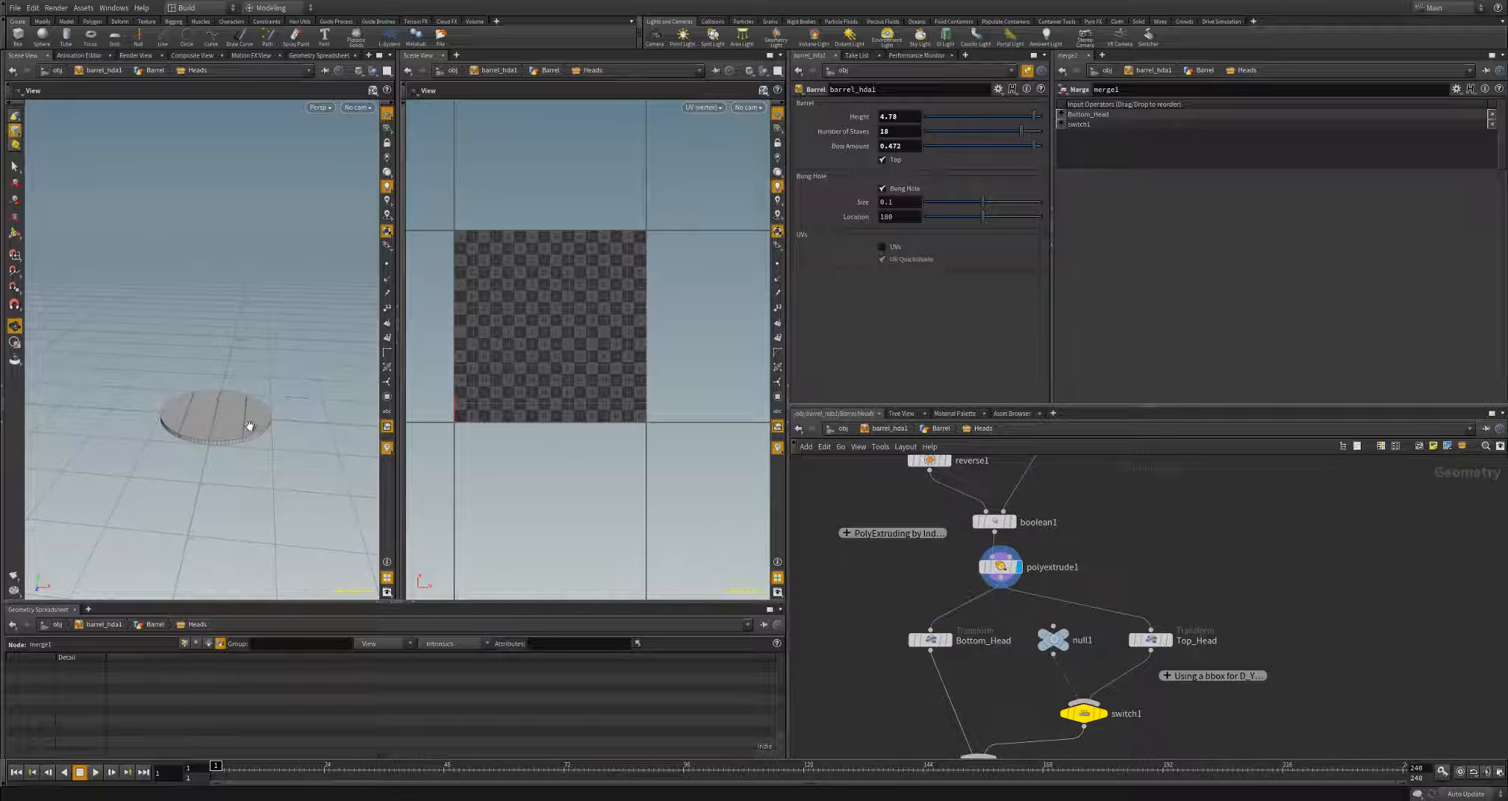
pyautogui.scroll(-3, 1120, 552)
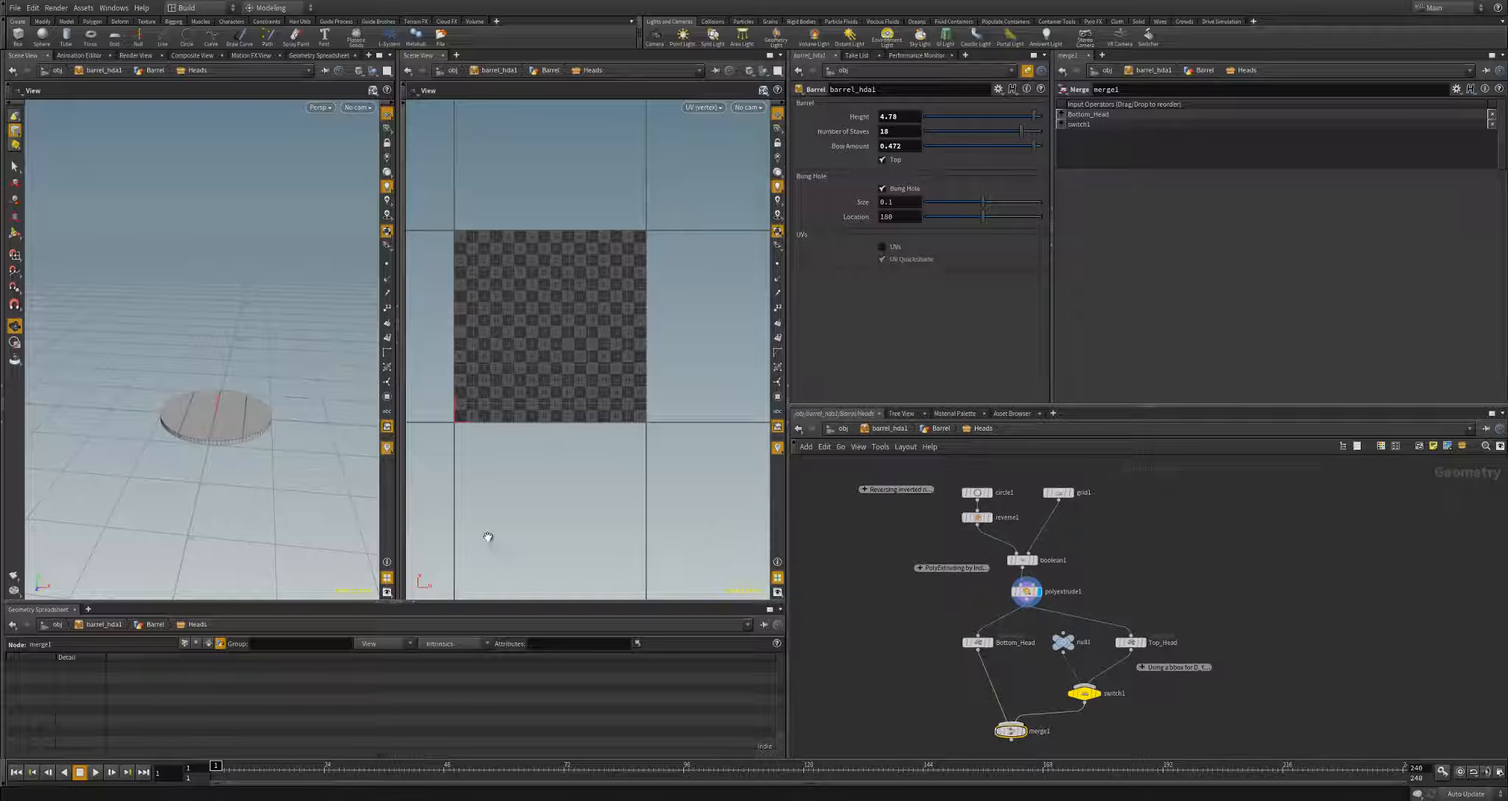
pyautogui.moveTo(1167, 556); pyautogui.dragTo(1159, 463, button='middle')
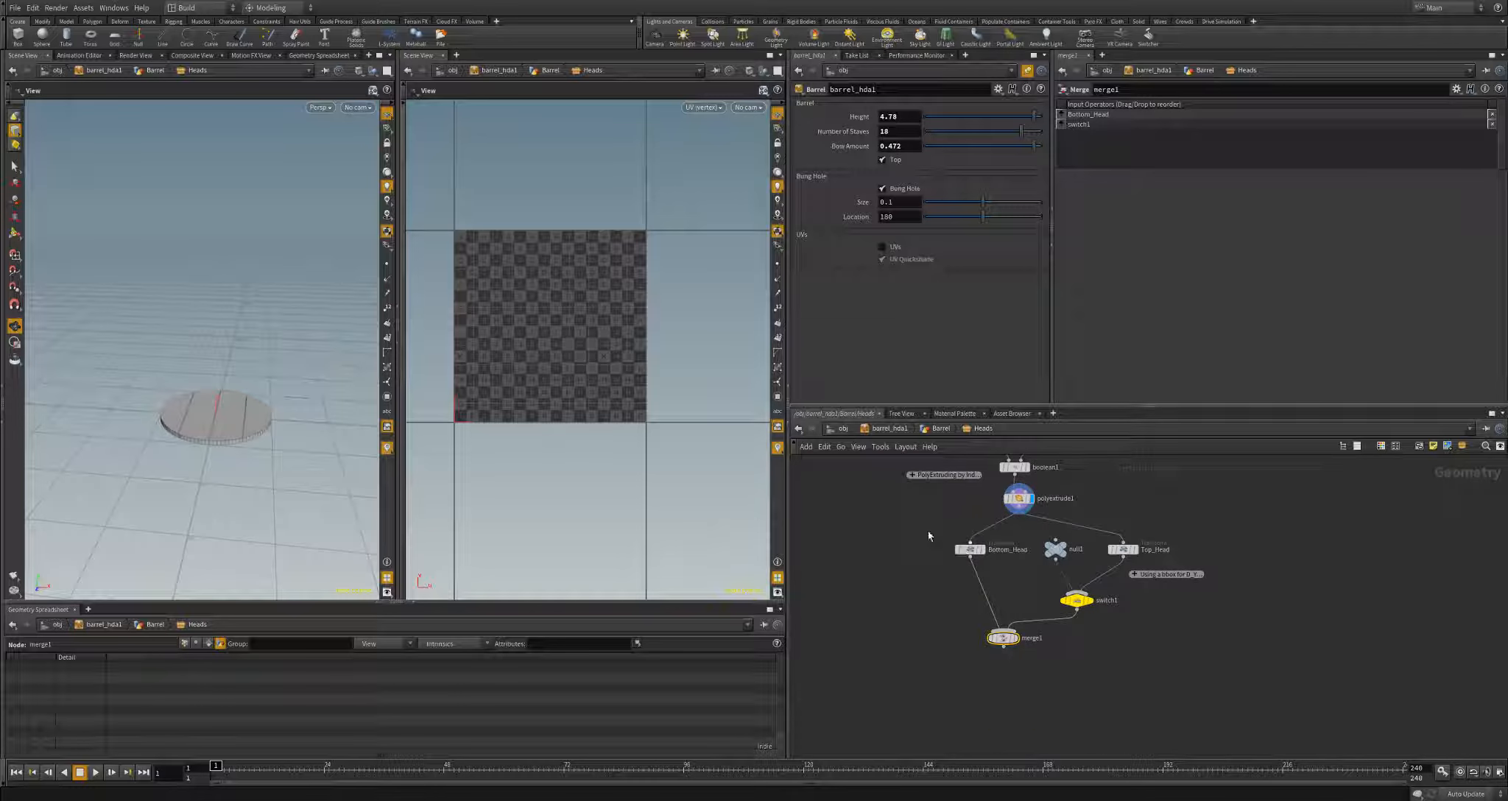
pyautogui.moveTo(910, 514); pyautogui.dragTo(1264, 700)
pyautogui.moveTo(1103, 610); pyautogui.dragTo(1020, 649, button='middle')
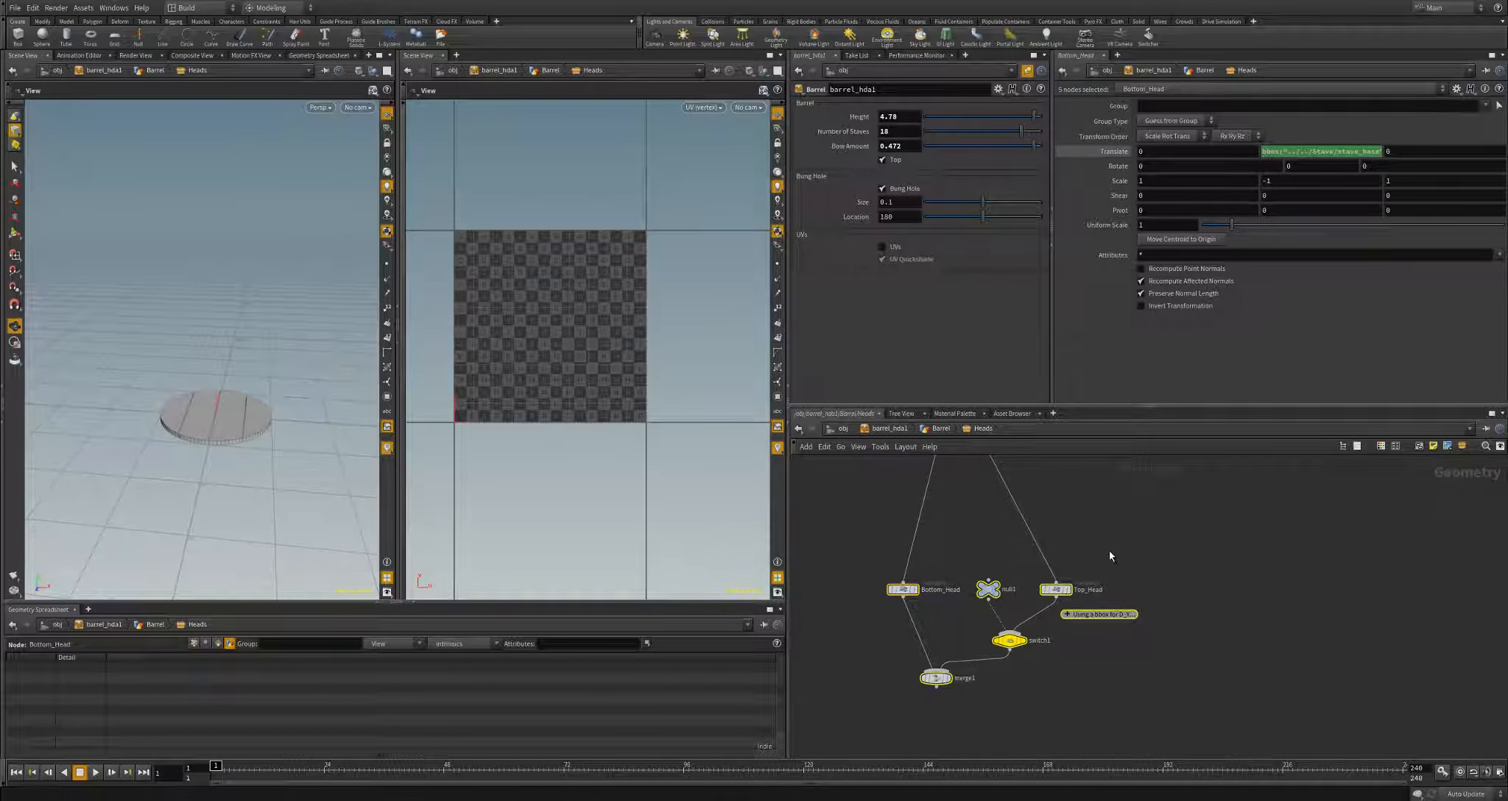
pyautogui.scroll(-1, 1109, 550)
pyautogui.moveTo(1064, 592); pyautogui.dragTo(1066, 621)
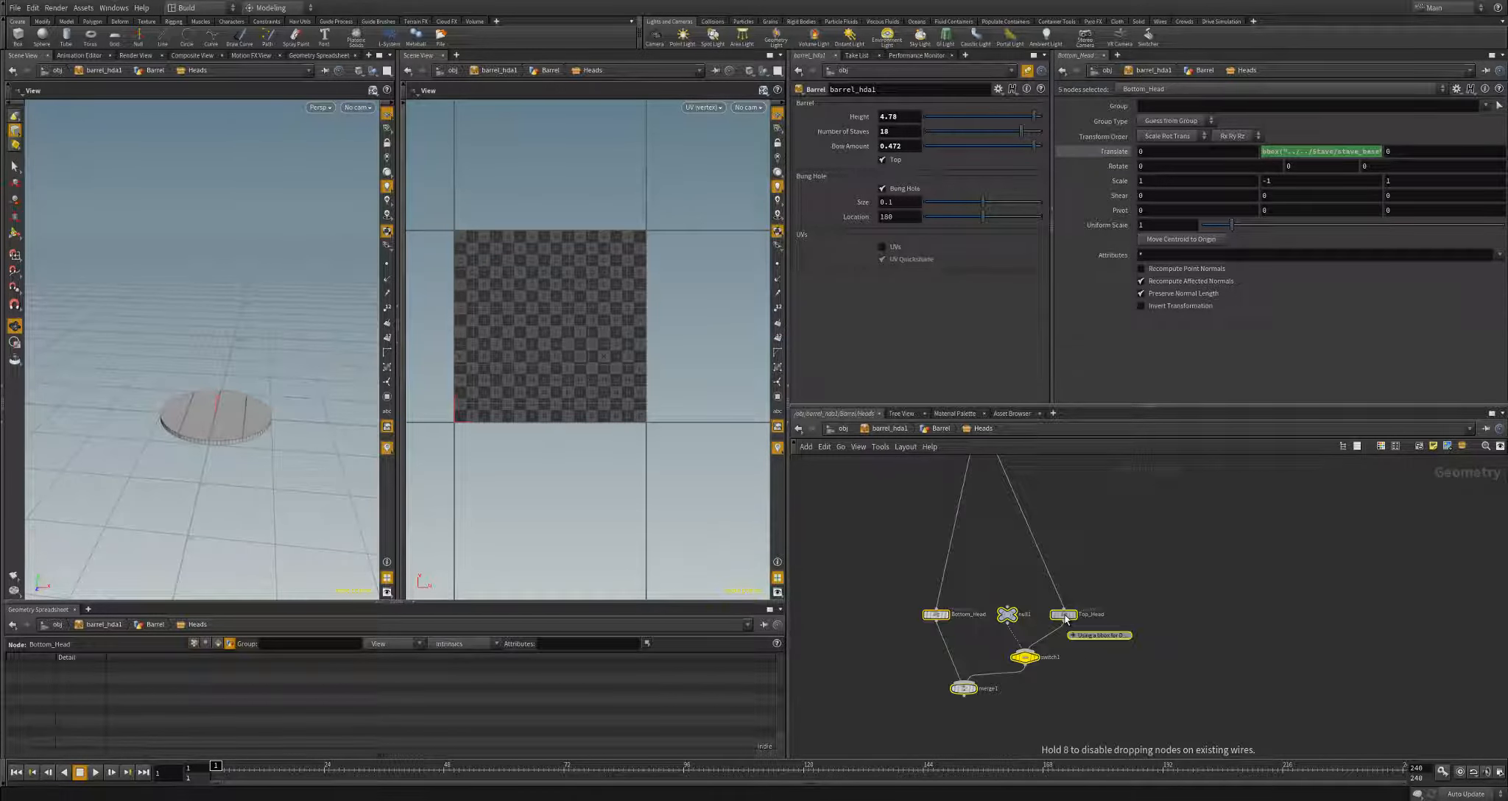
pyautogui.click(1119, 535)
# - Add a Switch node fed by polyextrude1 and insert it ahead of the Bottom_Head and Top_Head transforms
pyautogui.moveTo(1103, 532); pyautogui.dragTo(1084, 641, button='middle')
pyautogui.scroll(2, 1037, 568)
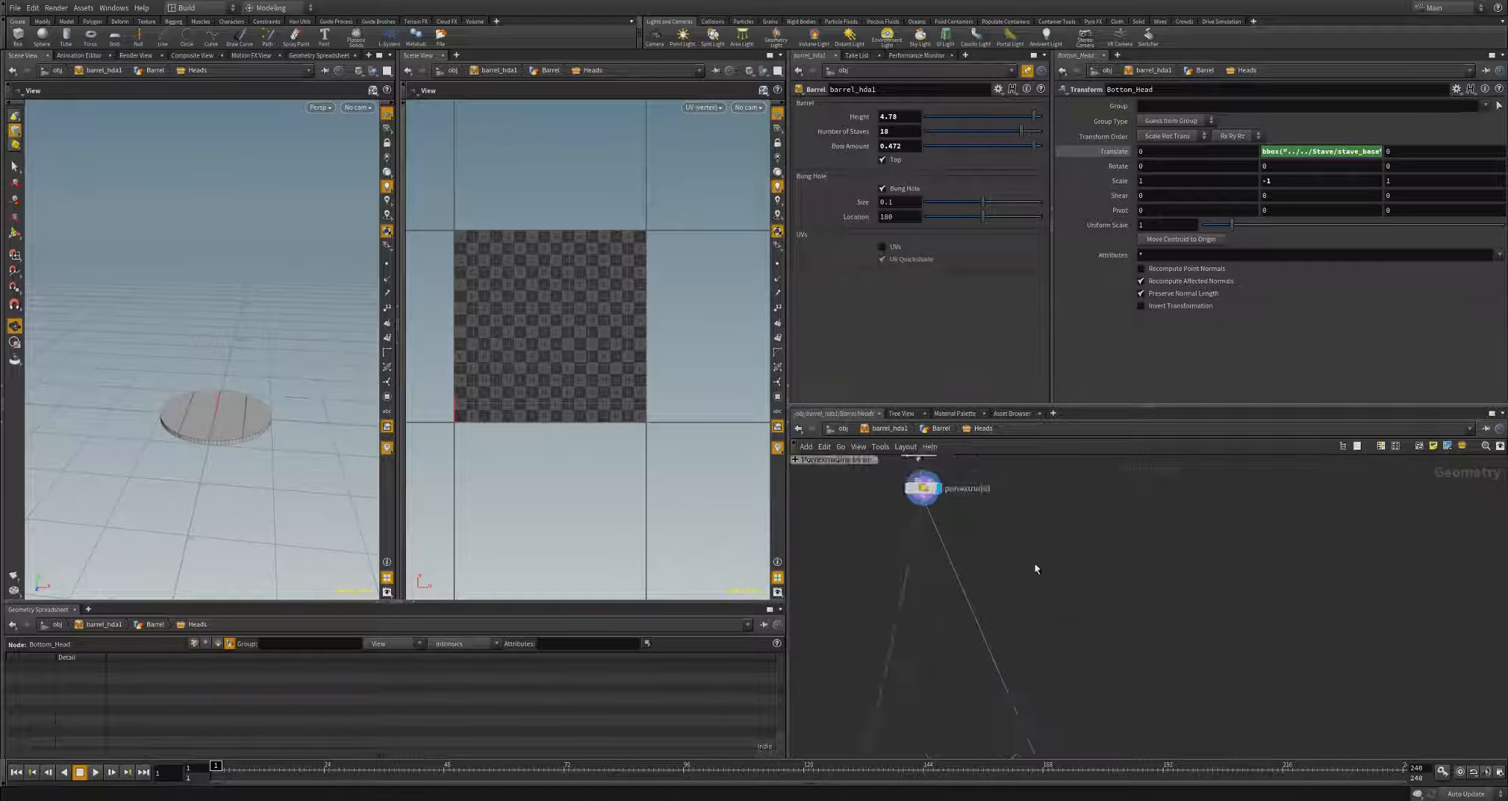
pyautogui.moveTo(1044, 550)
pyautogui.mouseDown(button='middle')
pyautogui.moveTo(1023, 574)
pyautogui.moveTo(1045, 562)
pyautogui.mouseUp(button='middle')
pyautogui.click(906, 476)
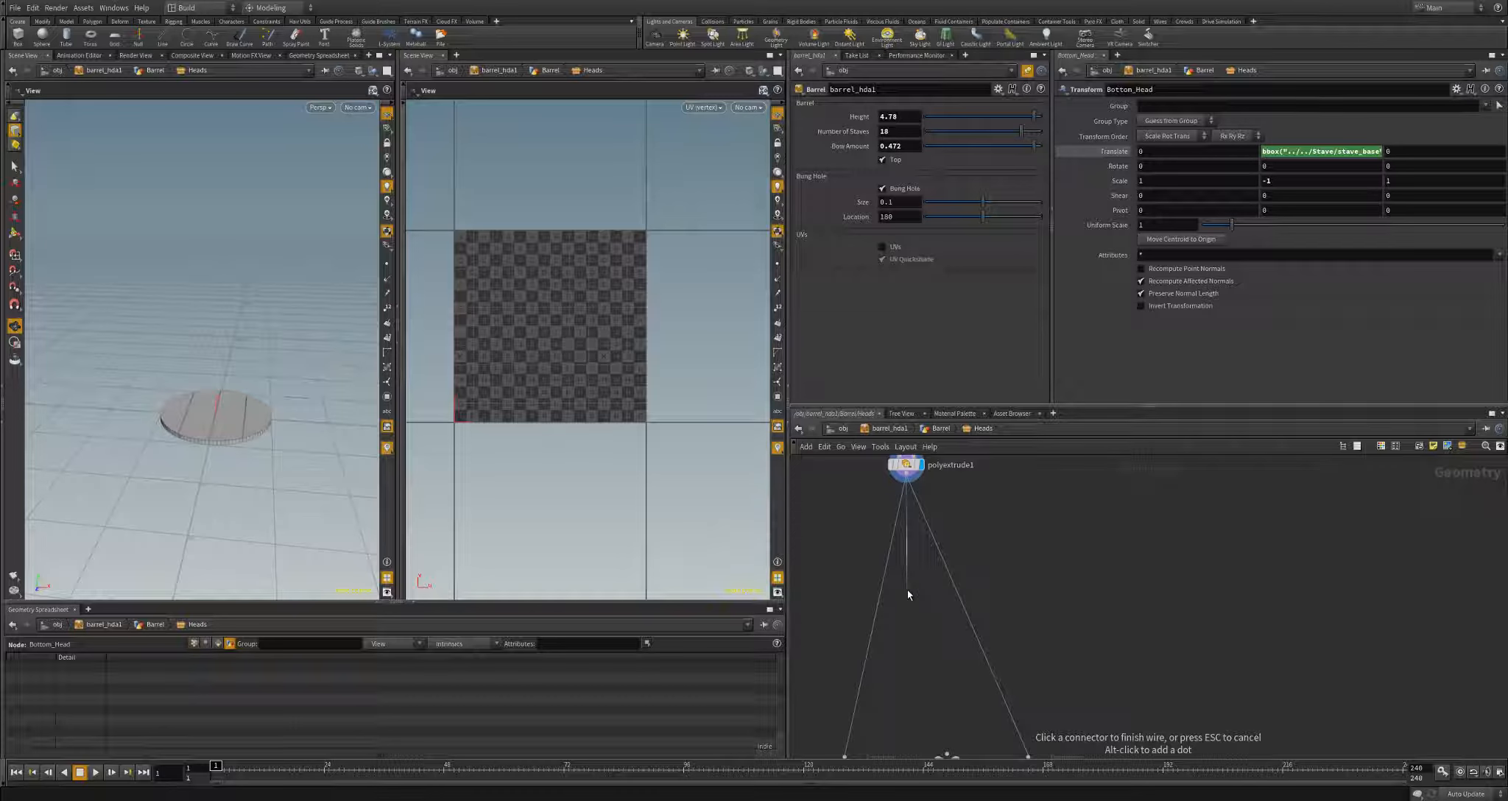
pyautogui.press('Tab')
pyautogui.write('swi')
pyautogui.press('Return')
pyautogui.click(907, 591)
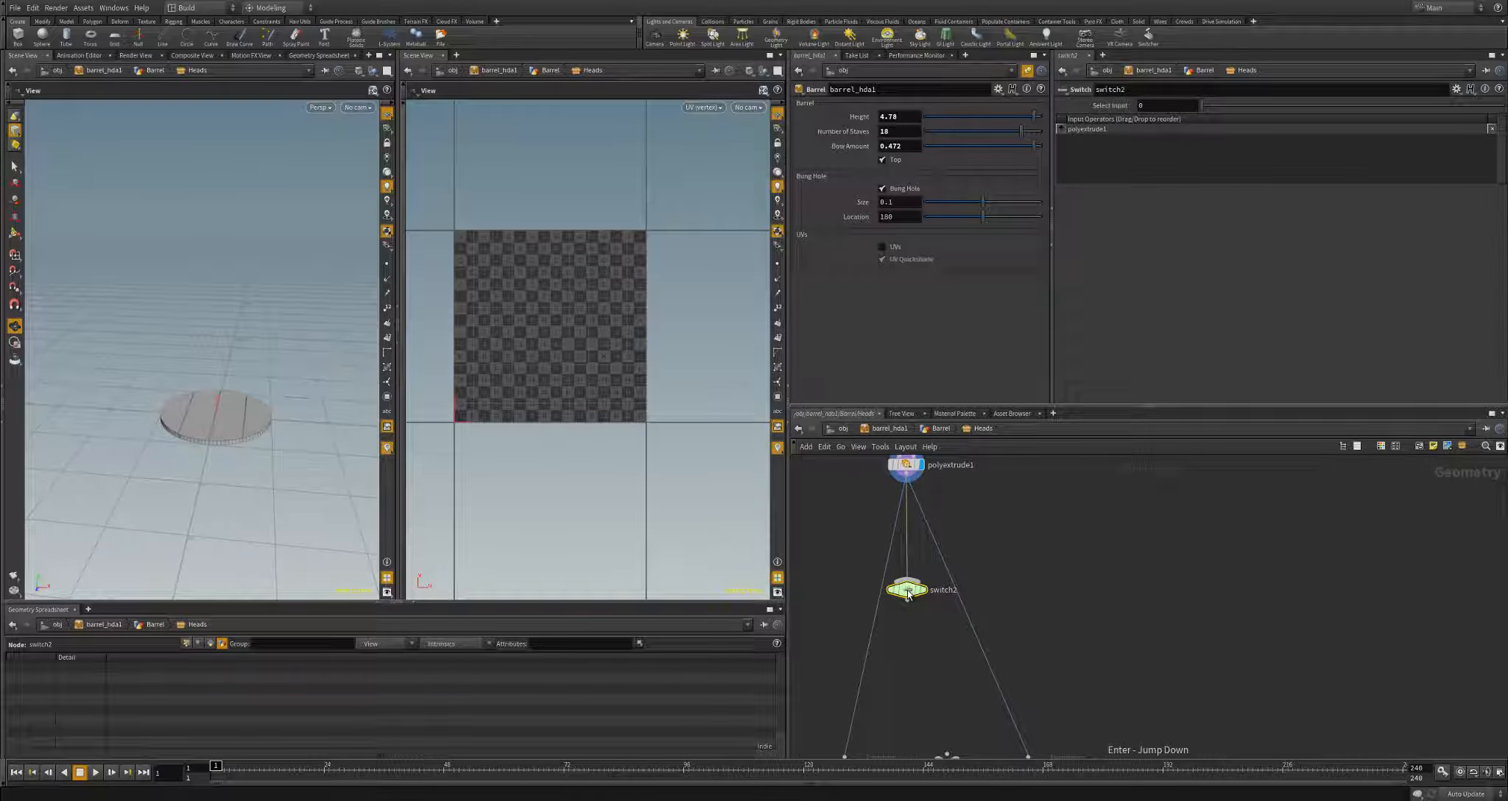
pyautogui.moveTo(907, 595); pyautogui.dragTo(911, 686)
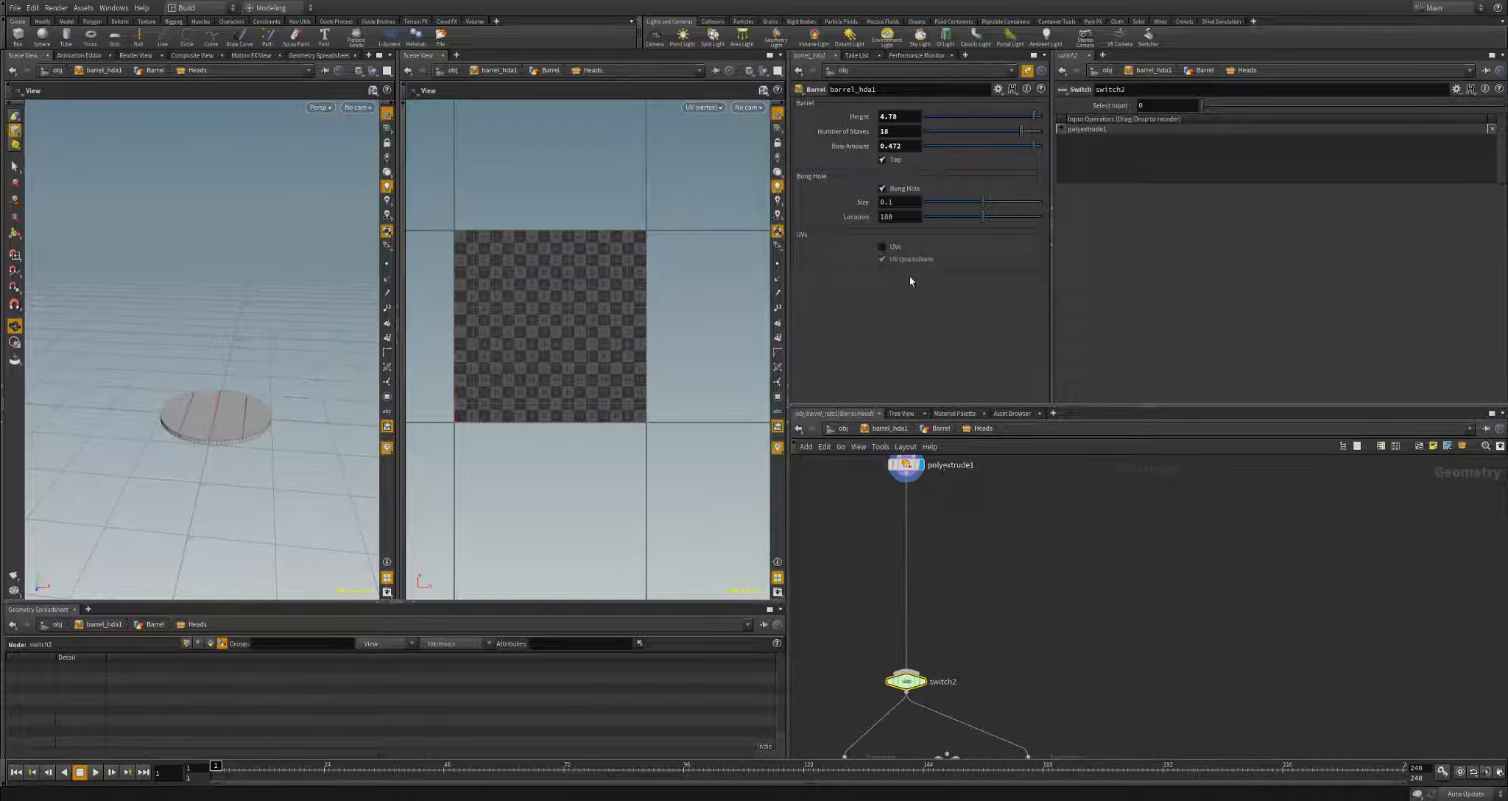
# - Link switch2's Select Input to the barrel's UVs toggle with a relative reference
pyautogui.rightClick(892, 255)
pyautogui.click(925, 326)
pyautogui.rightClick(1113, 106)
pyautogui.click(1170, 193)
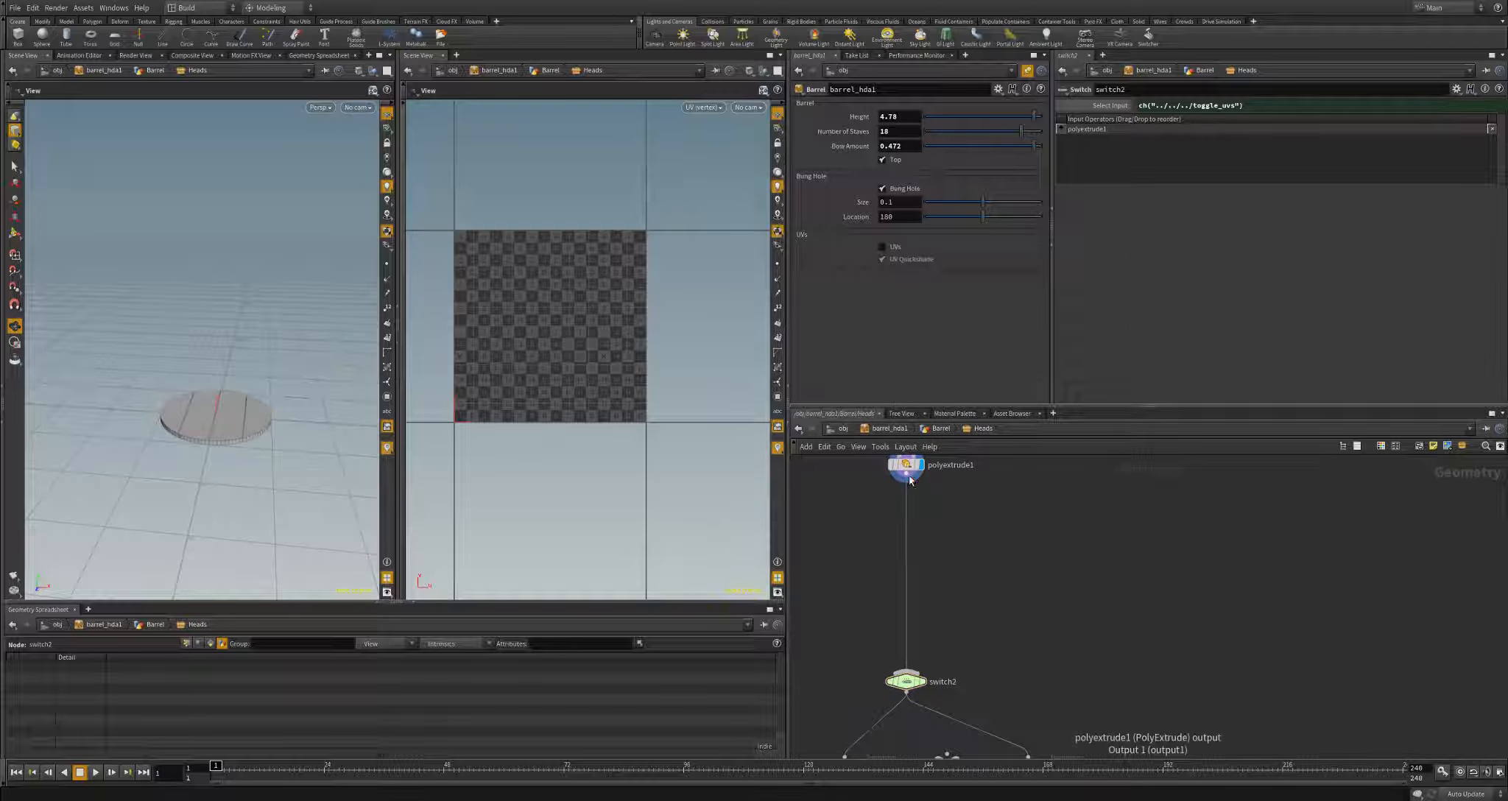
# - Select polyextrude1 and examine the extruded head's planks up close
pyautogui.click(911, 475)
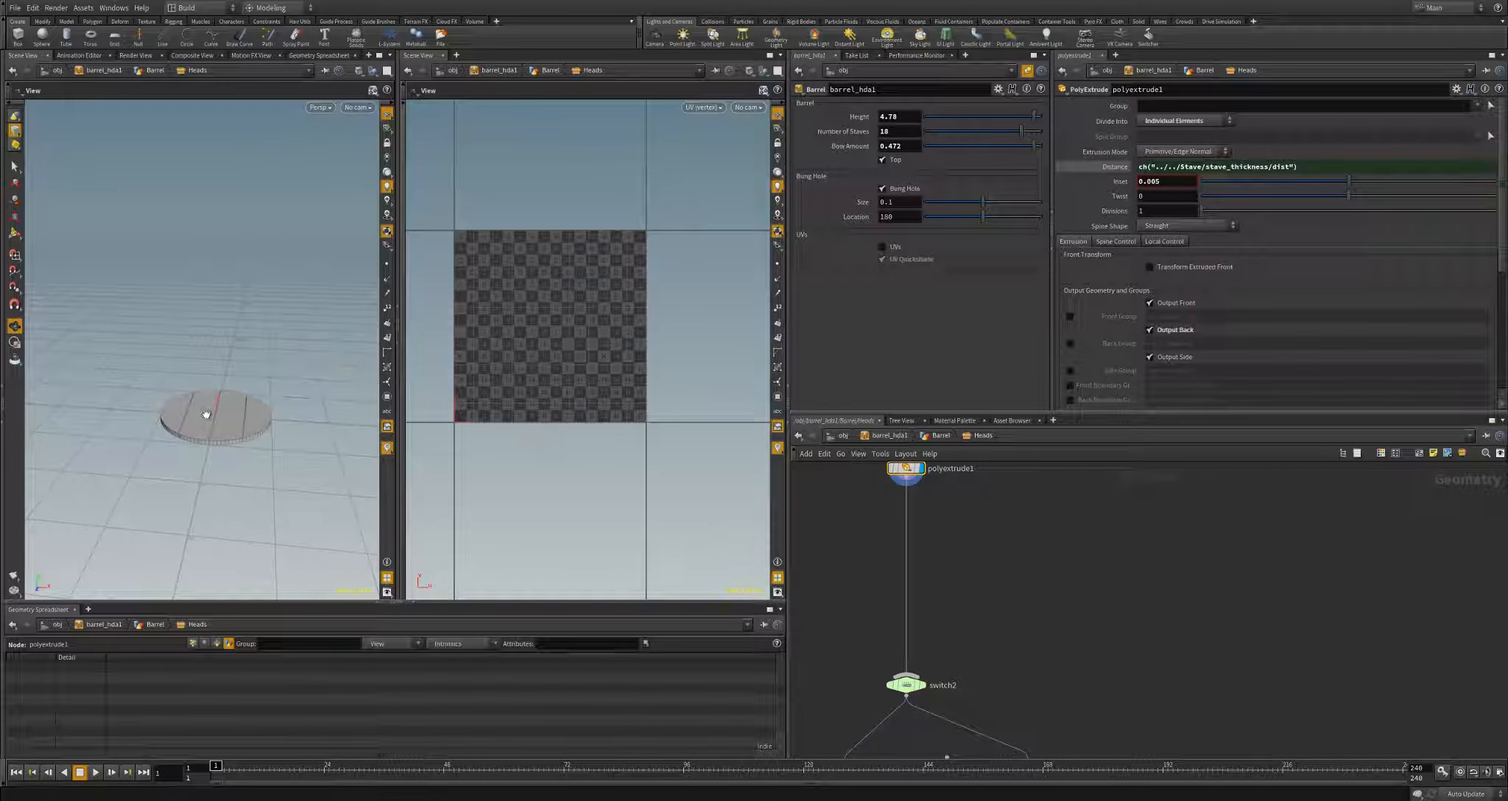
pyautogui.scroll(4, 205, 434)
pyautogui.moveTo(202, 453)
pyautogui.mouseDown()
pyautogui.moveTo(214, 541)
pyautogui.moveTo(225, 460)
pyautogui.mouseUp()
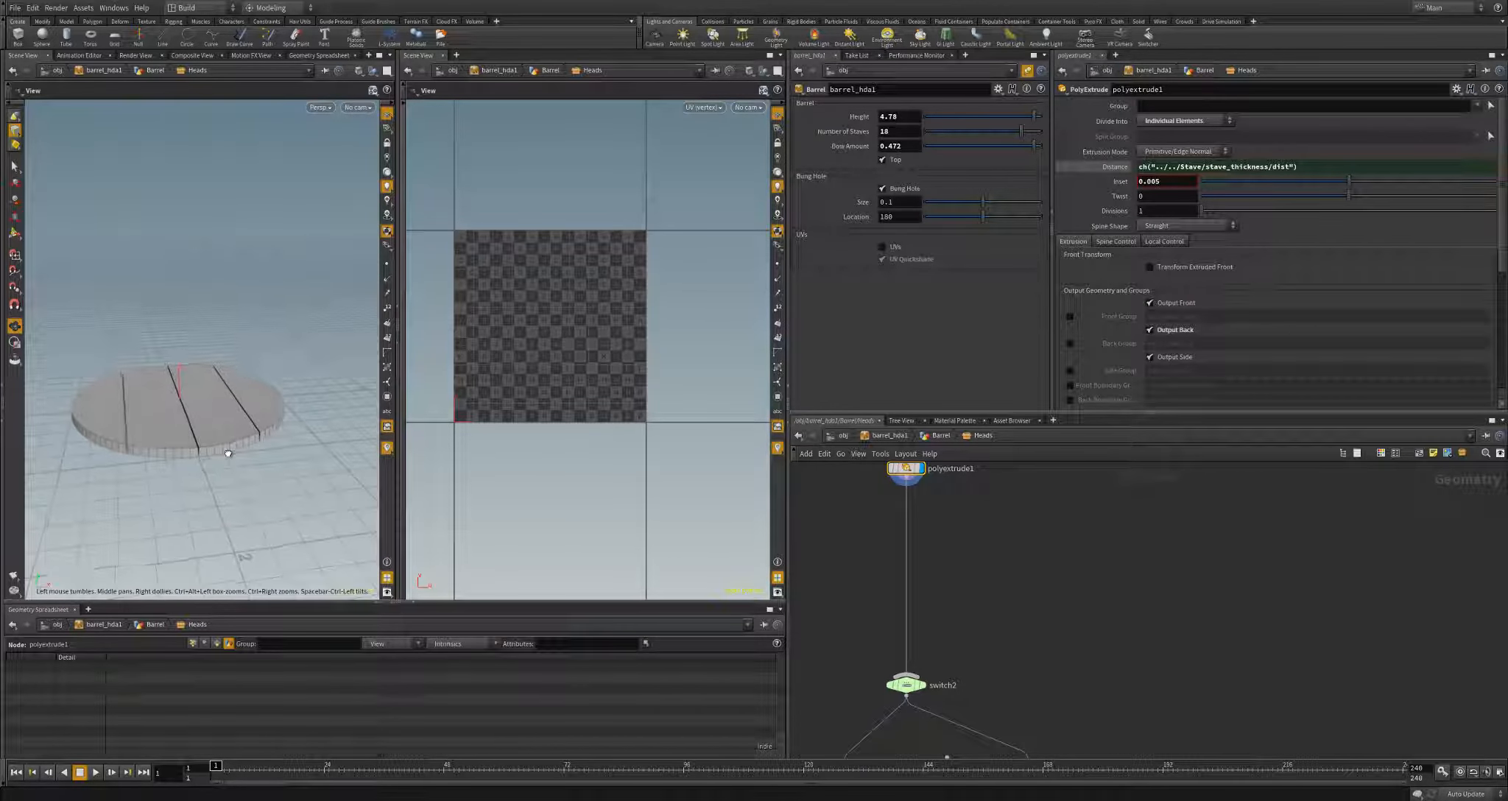
# - Branch a Blast node off polyextrude1, leaving room for another node between them
pyautogui.moveTo(226, 460); pyautogui.dragTo(238, 418, button='middle')
pyautogui.moveTo(238, 418); pyautogui.dragTo(242, 451)
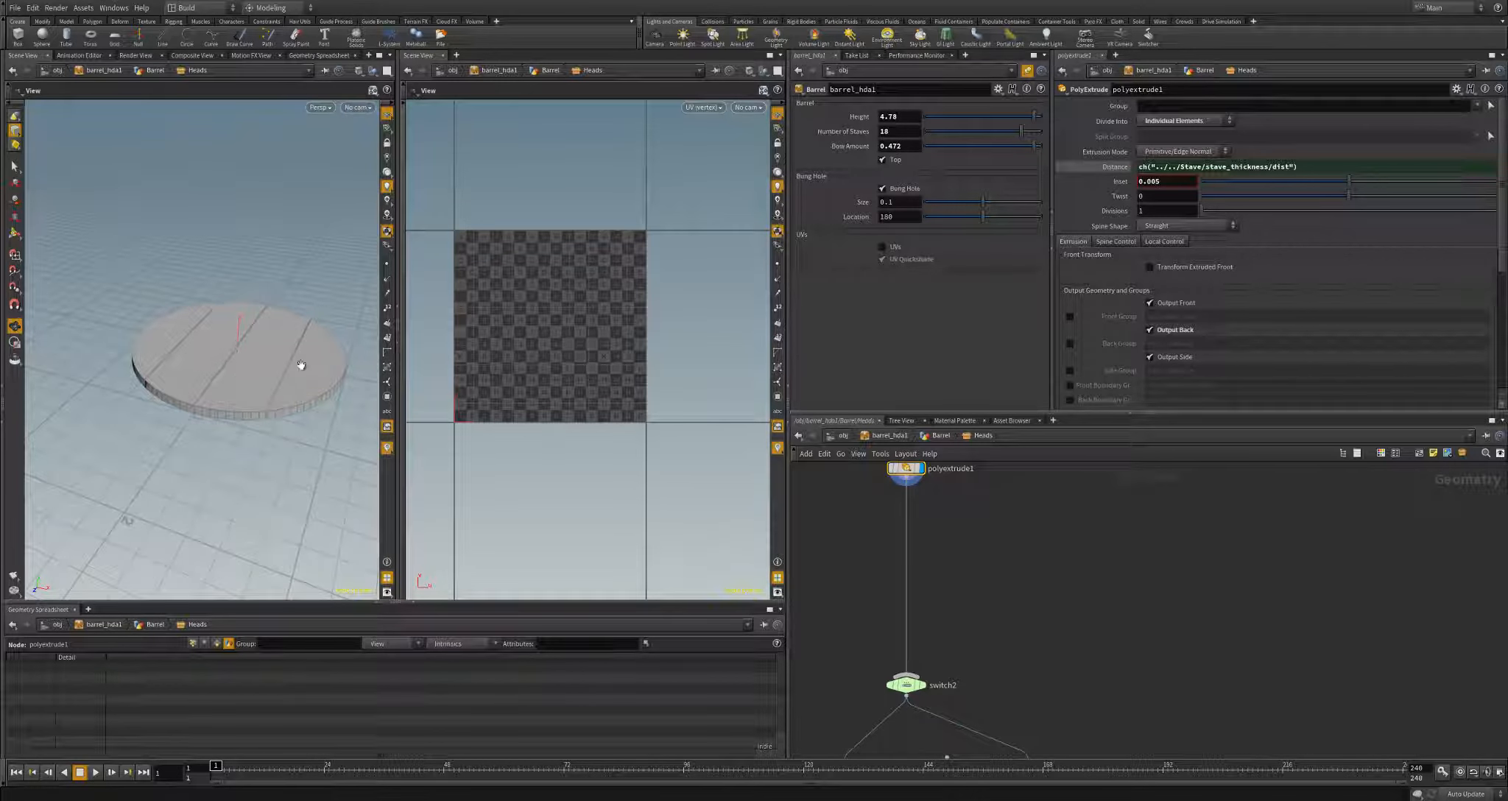
pyautogui.moveTo(221, 395)
pyautogui.mouseDown()
pyautogui.moveTo(252, 380)
pyautogui.moveTo(252, 394)
pyautogui.moveTo(208, 350)
pyautogui.moveTo(240, 375)
pyautogui.mouseUp()
pyautogui.click(911, 482)
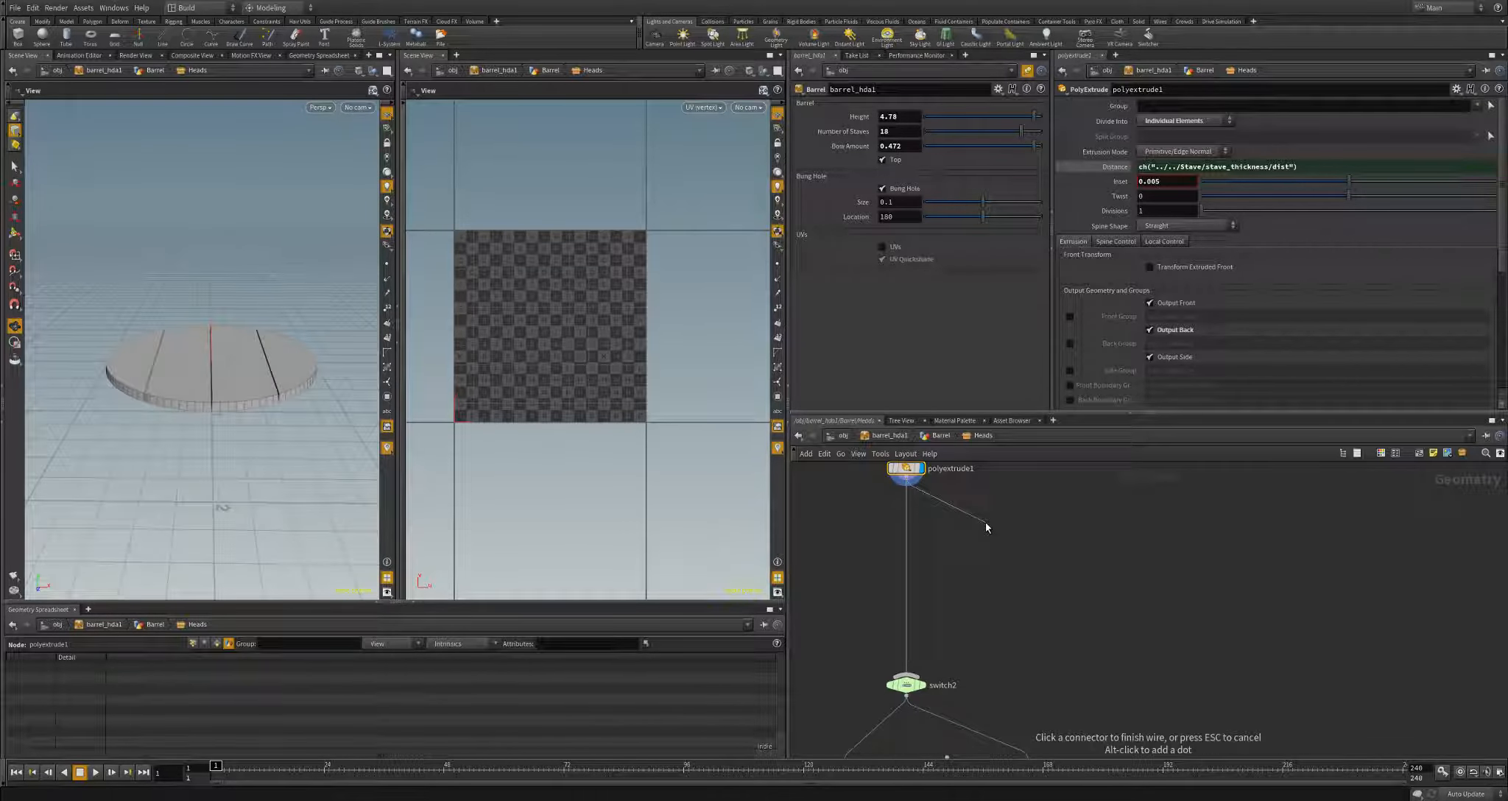
pyautogui.press('Tab')
pyautogui.write('Blas')
pyautogui.press('Return')
pyautogui.click(987, 524)
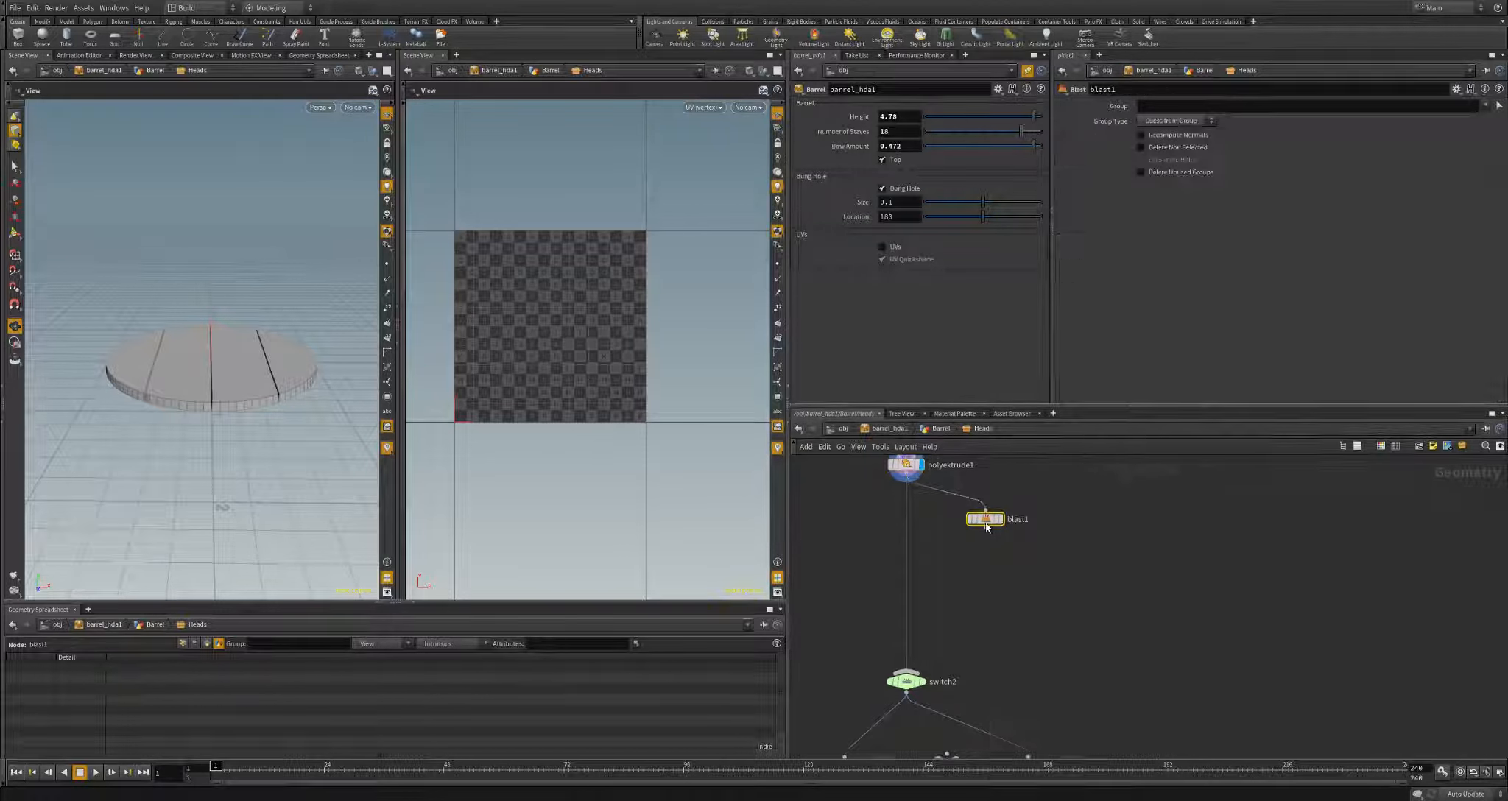
pyautogui.moveTo(992, 520); pyautogui.dragTo(1033, 557)
# - Insert a Group node on the wire between polyextrude1 and blast1, lined up above blast1
pyautogui.press('Tab')
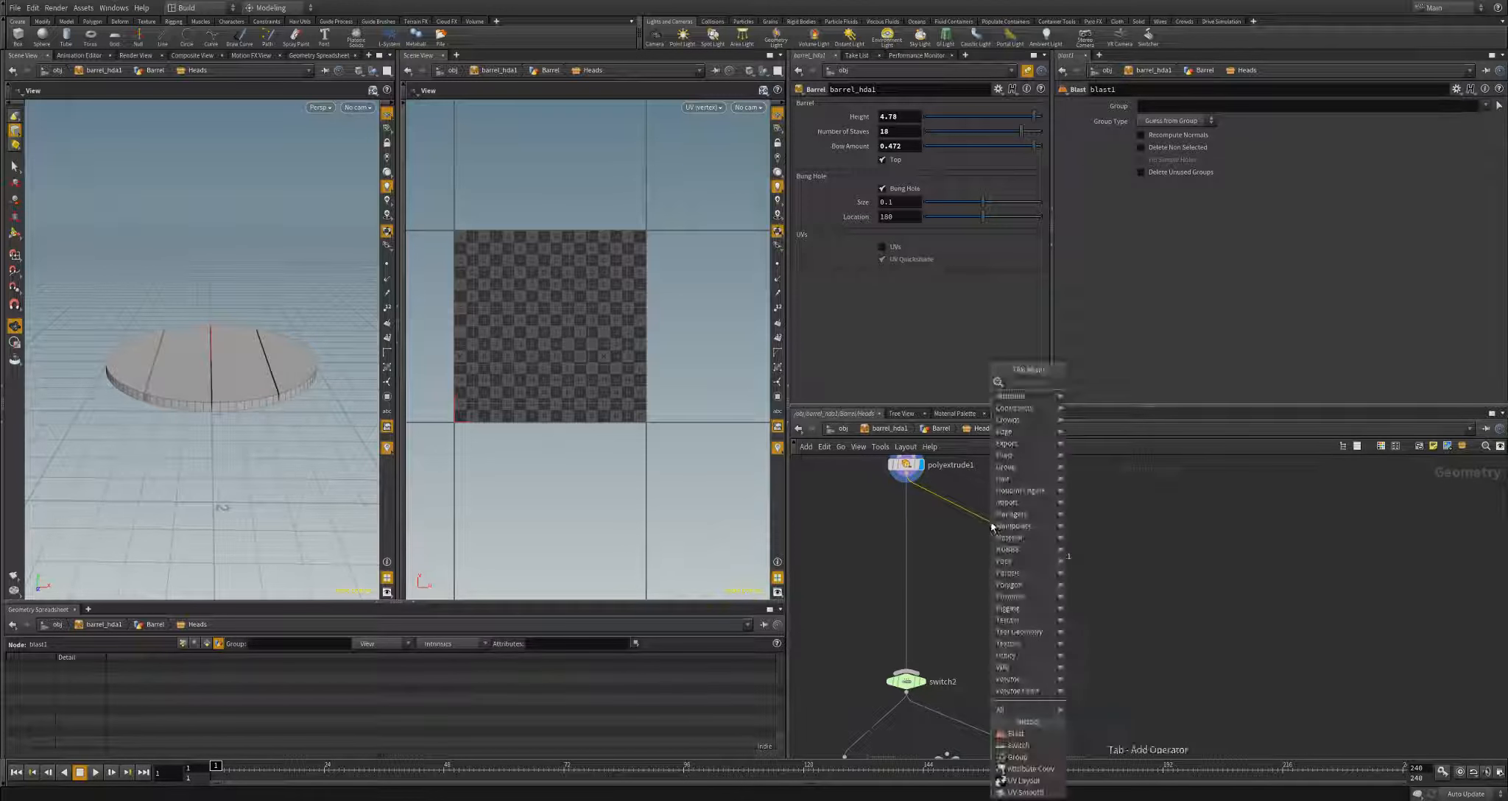
pyautogui.write('Group')
pyautogui.press('Return')
pyautogui.click(992, 523)
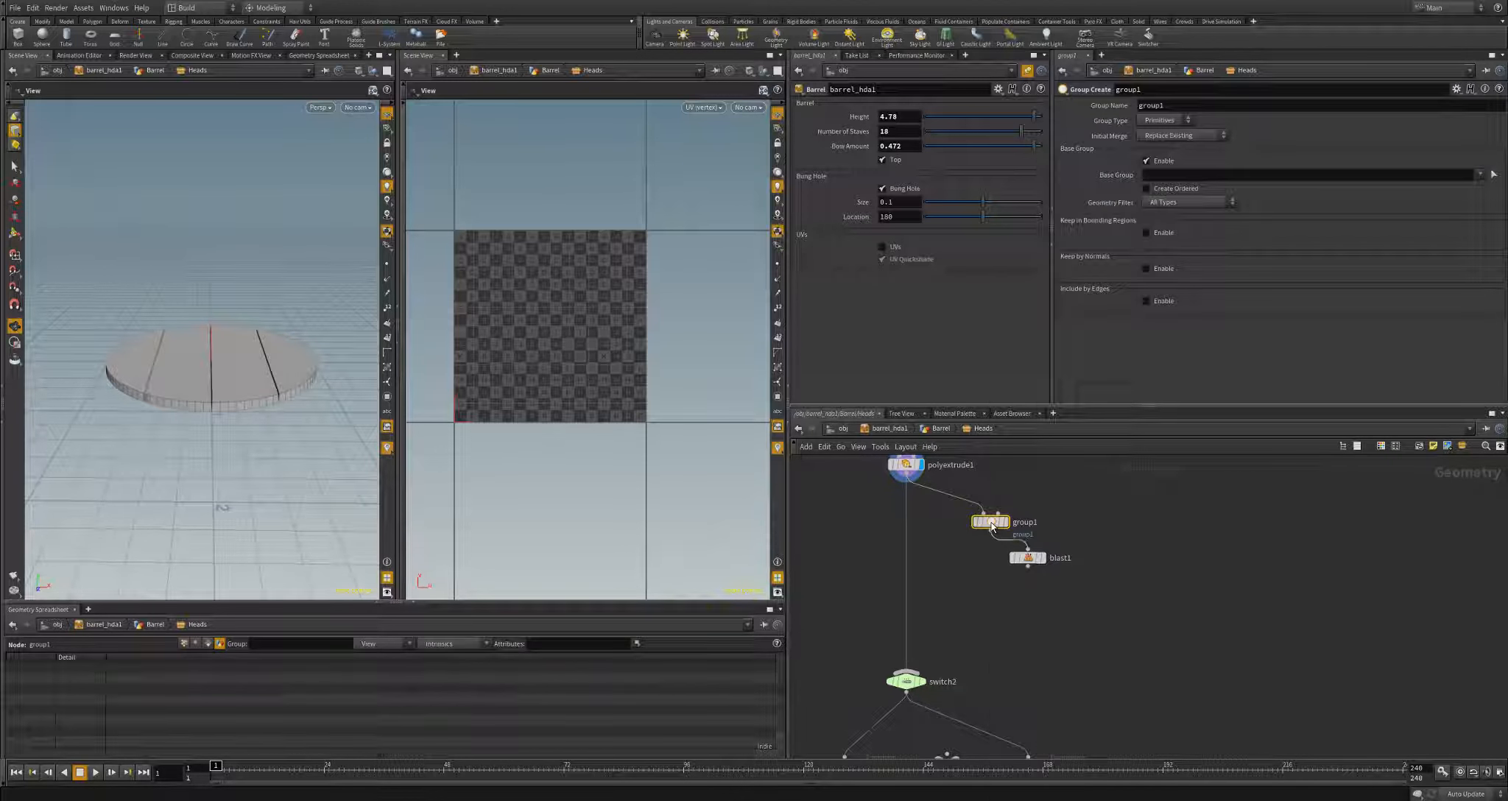
pyautogui.moveTo(990, 521); pyautogui.dragTo(1027, 516)
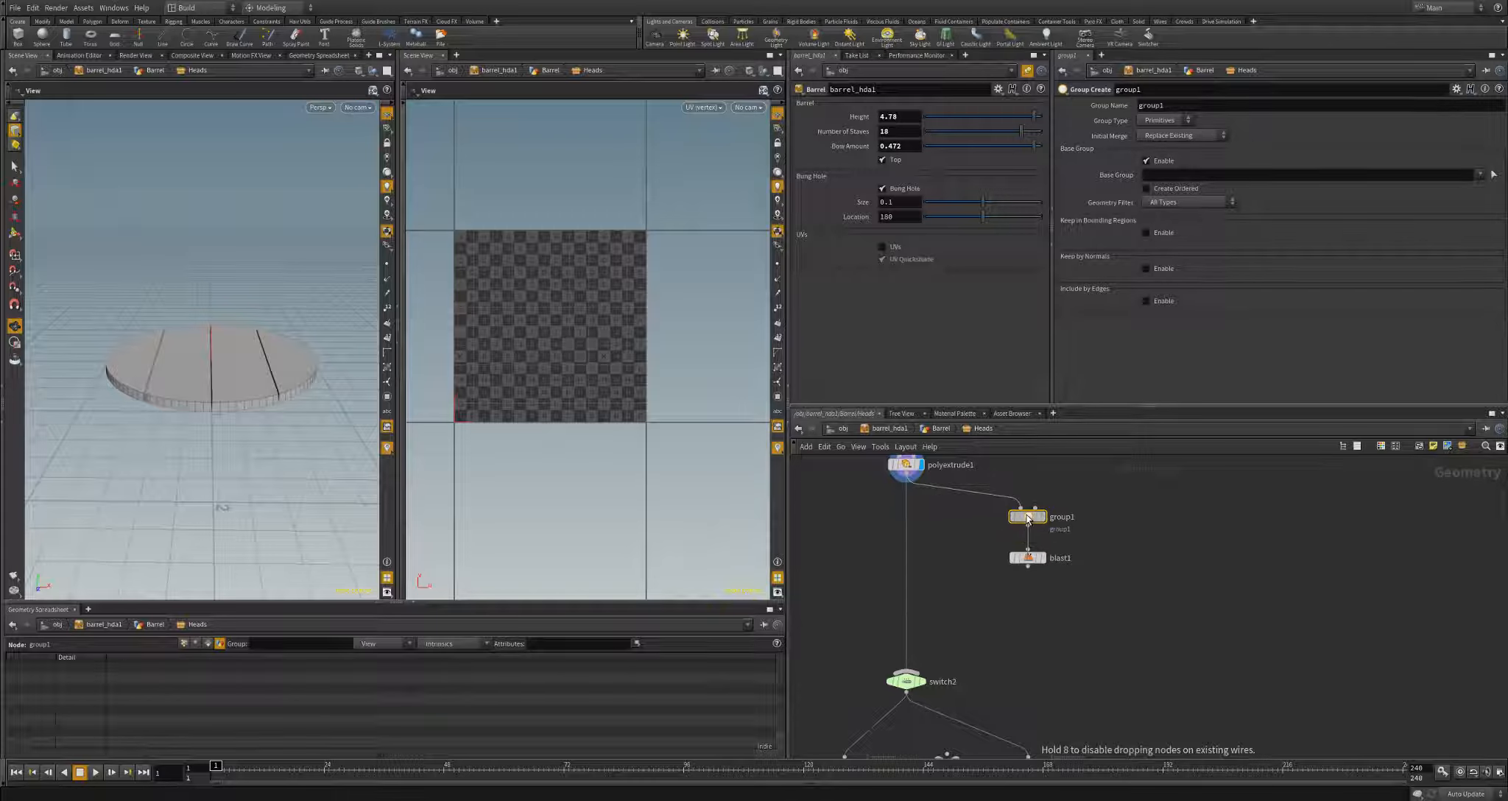
# - Rename the group node and set its group name, both as BottomFaces
pyautogui.doubleClick(1063, 517)
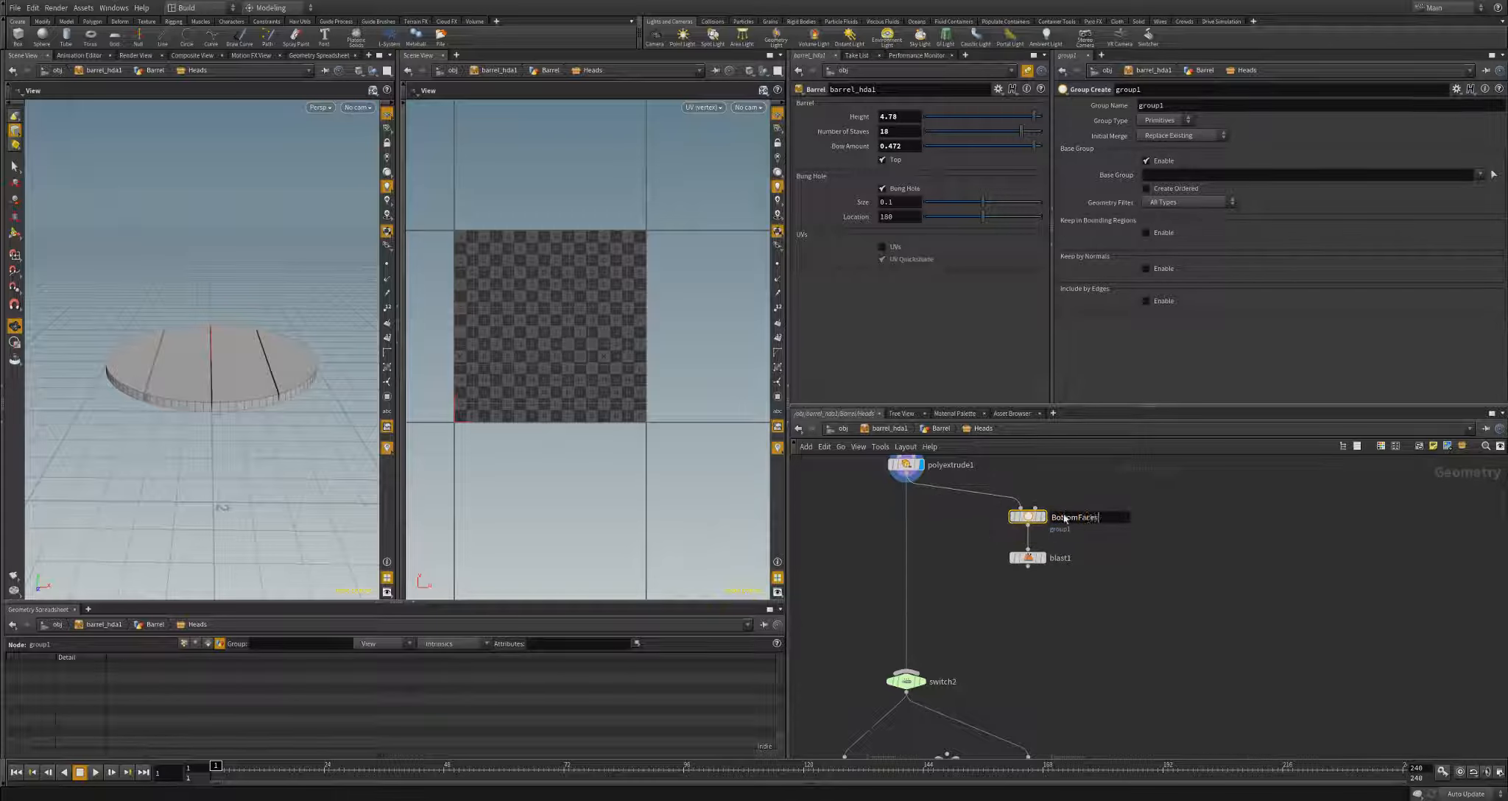
pyautogui.write('BottomFaces')
pyautogui.press('Return')
pyautogui.doubleClick(1172, 107)
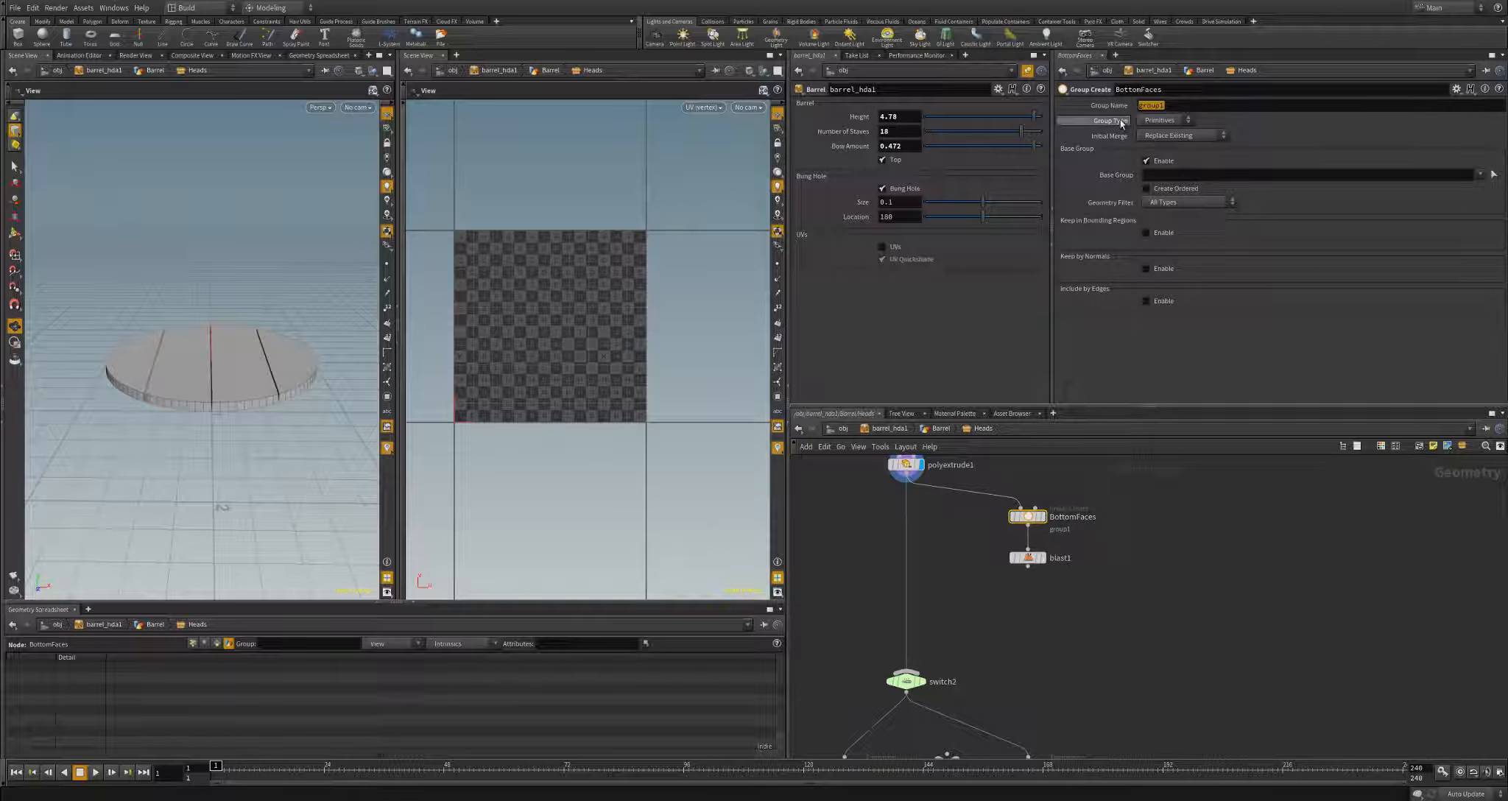
pyautogui.write('BOt')
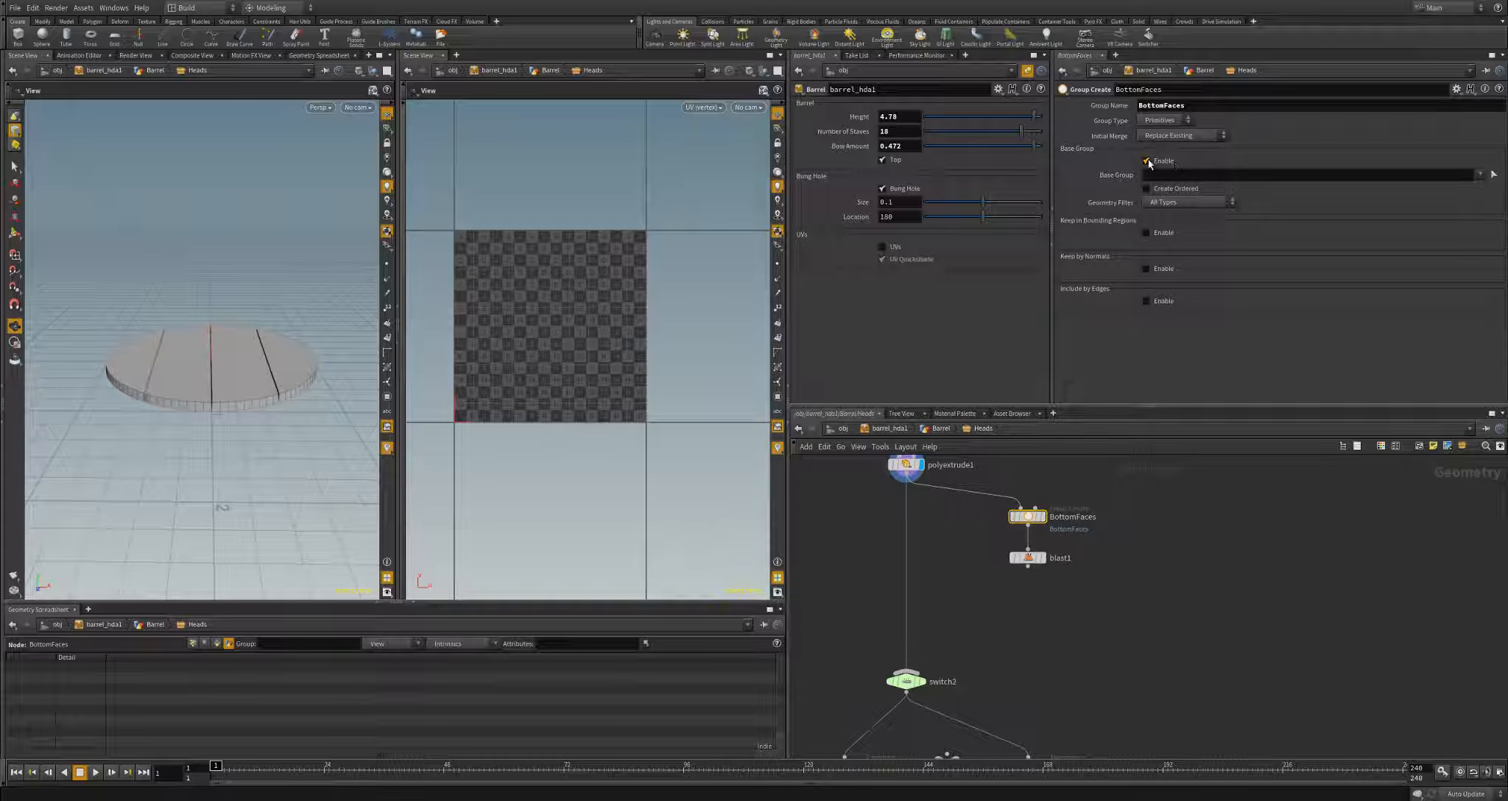
# - Make BottomFaces select by normals instead of base group, with direction 0, -1, 0 and spread angle 0, and check the underside
pyautogui.click(1146, 161)
pyautogui.click(1147, 229)
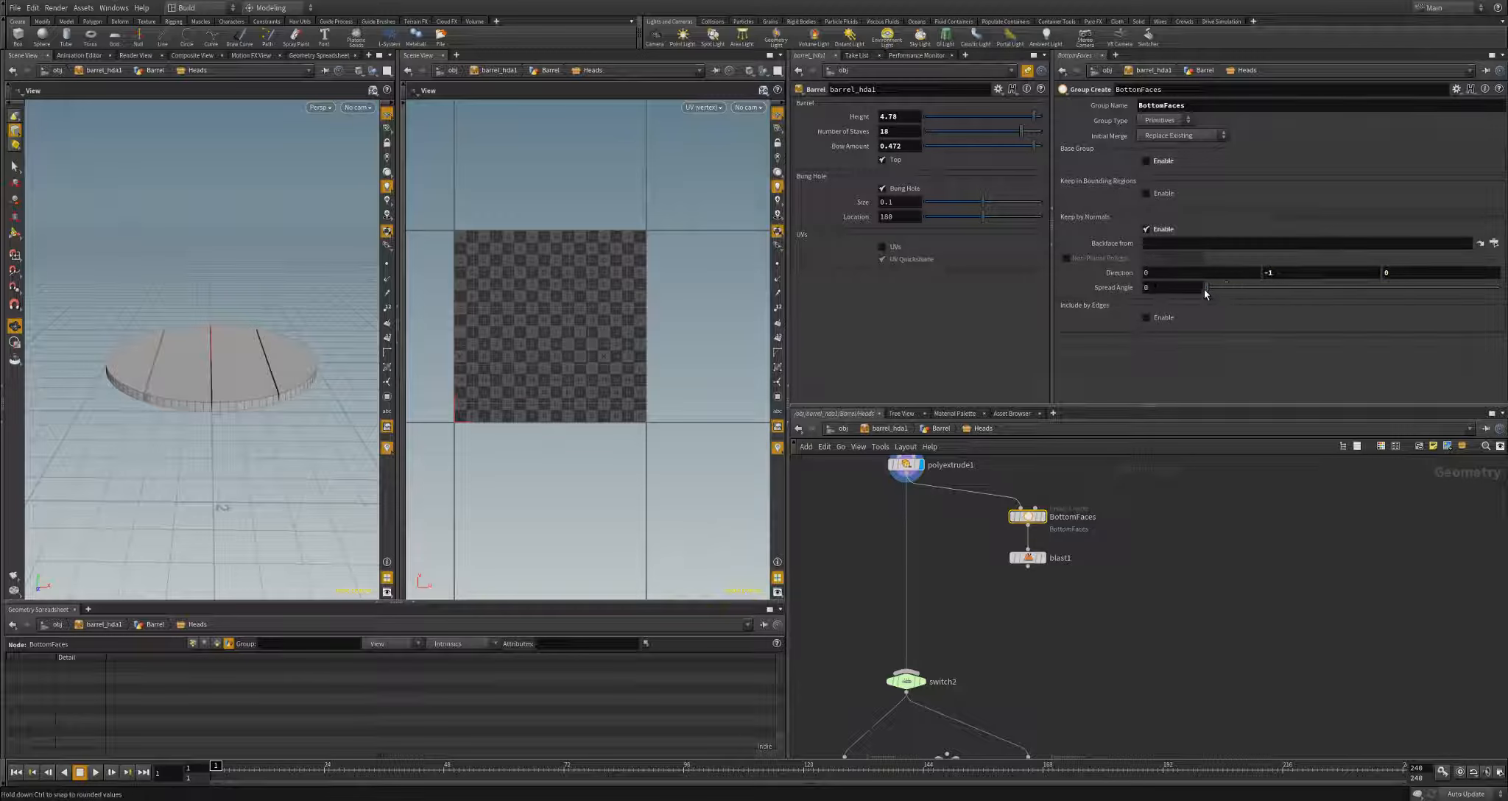
pyautogui.moveTo(165, 438); pyautogui.dragTo(306, 427)
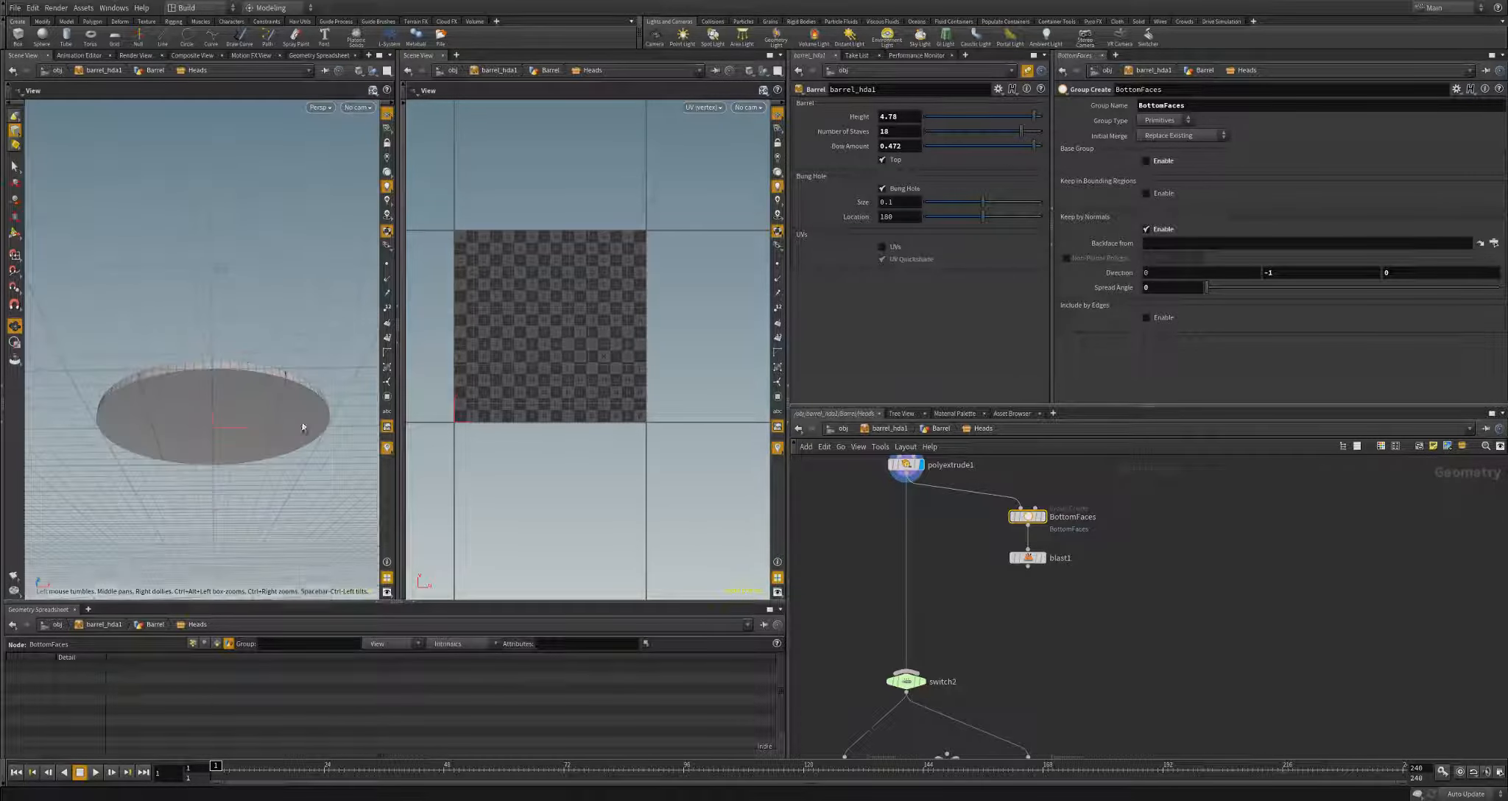
pyautogui.click(1044, 520)
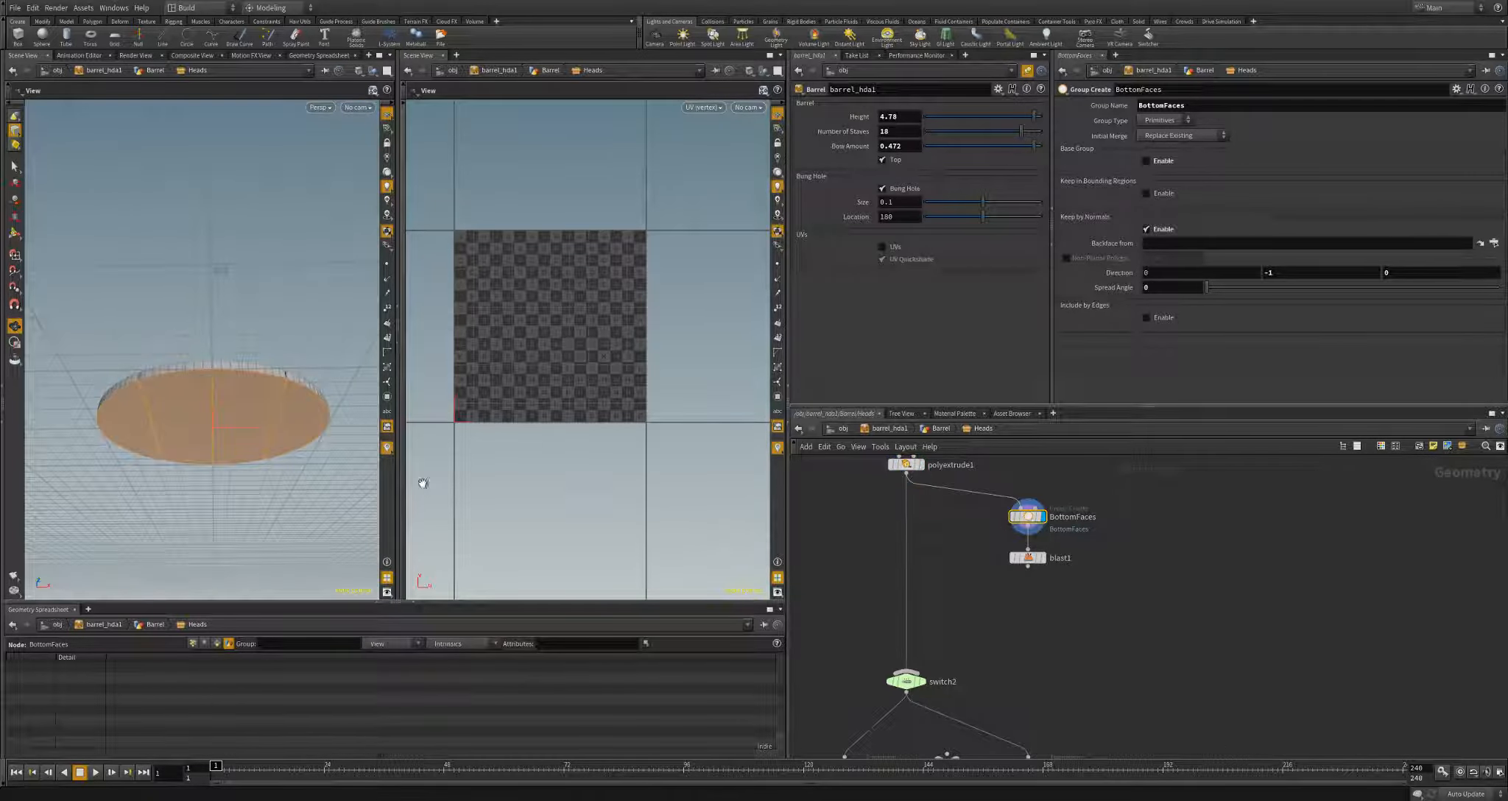
pyautogui.moveTo(264, 444); pyautogui.dragTo(253, 502)
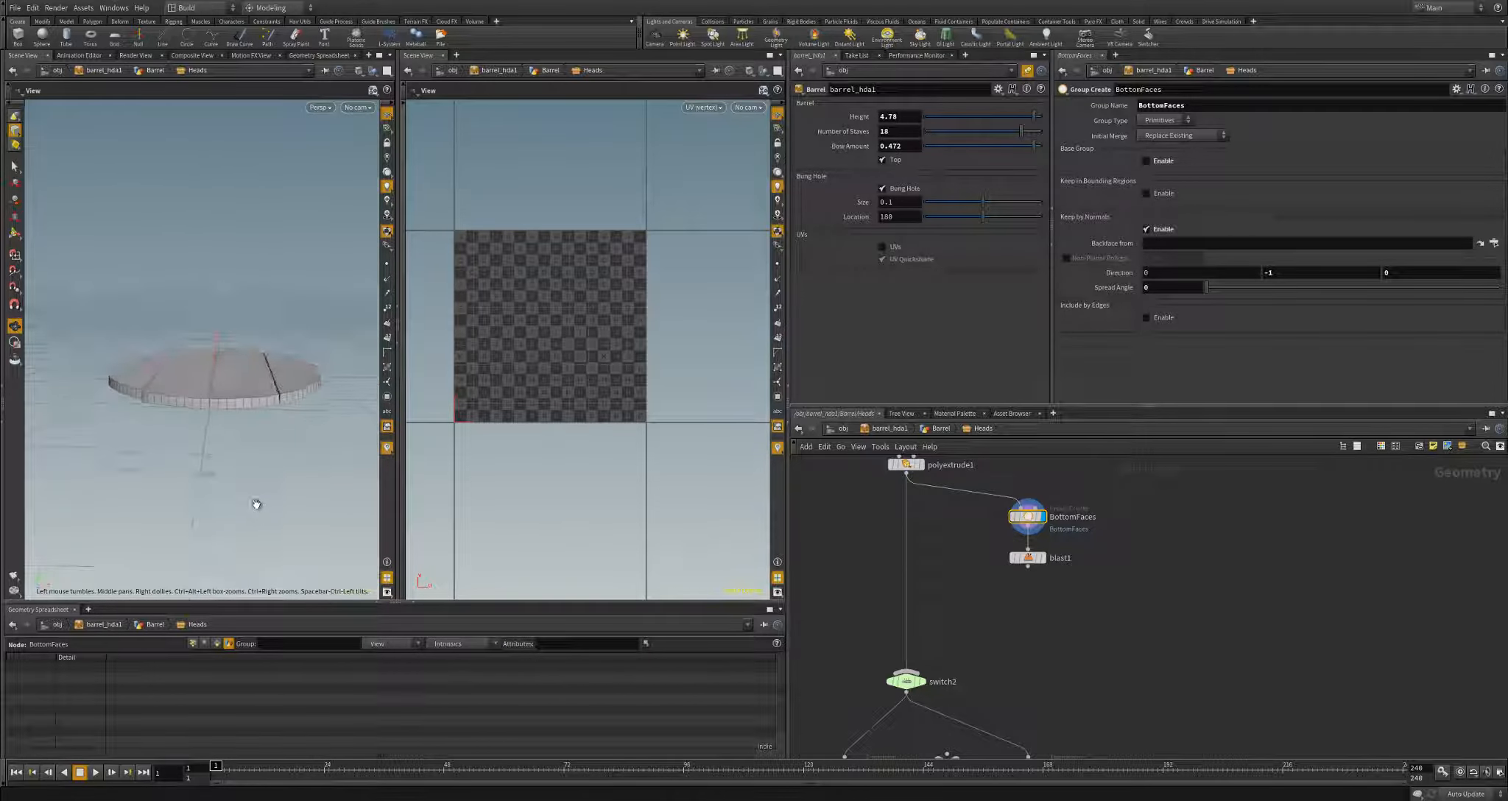
# - Display blast1 and set it to delete the BottomFaces group
pyautogui.click(1042, 561)
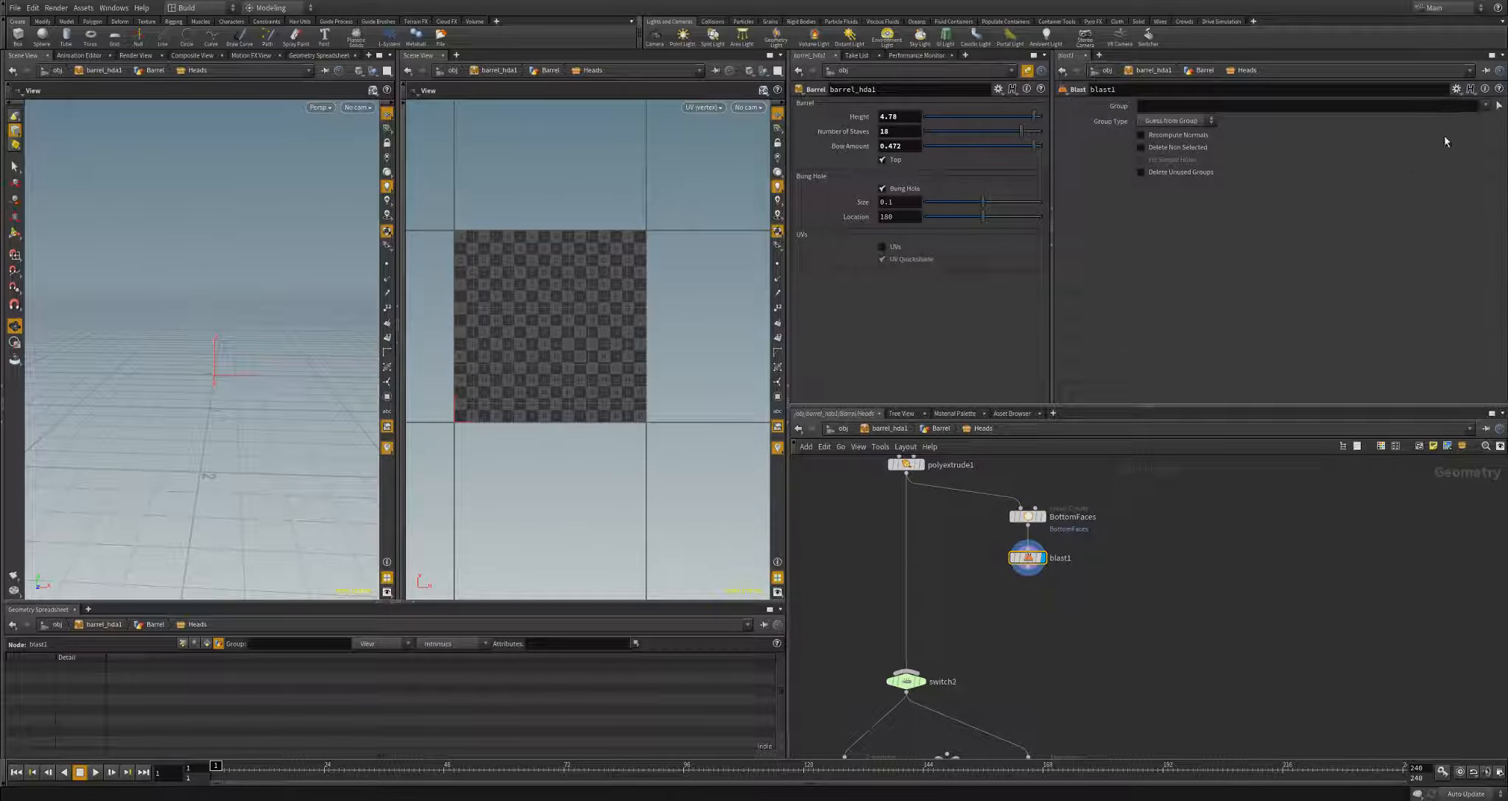
pyautogui.click(1488, 107)
pyautogui.click(1465, 117)
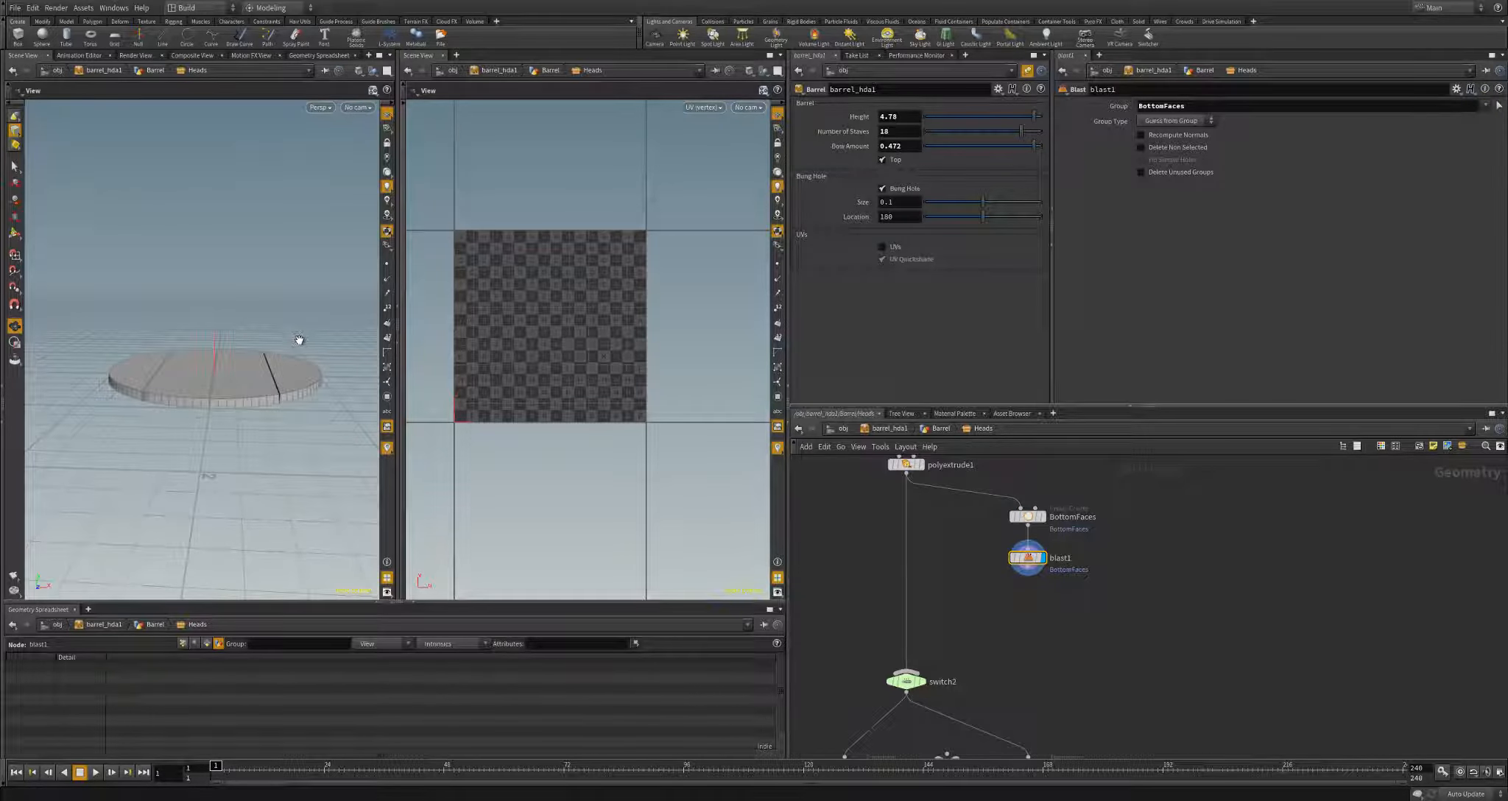
pyautogui.moveTo(299, 340); pyautogui.dragTo(305, 361)
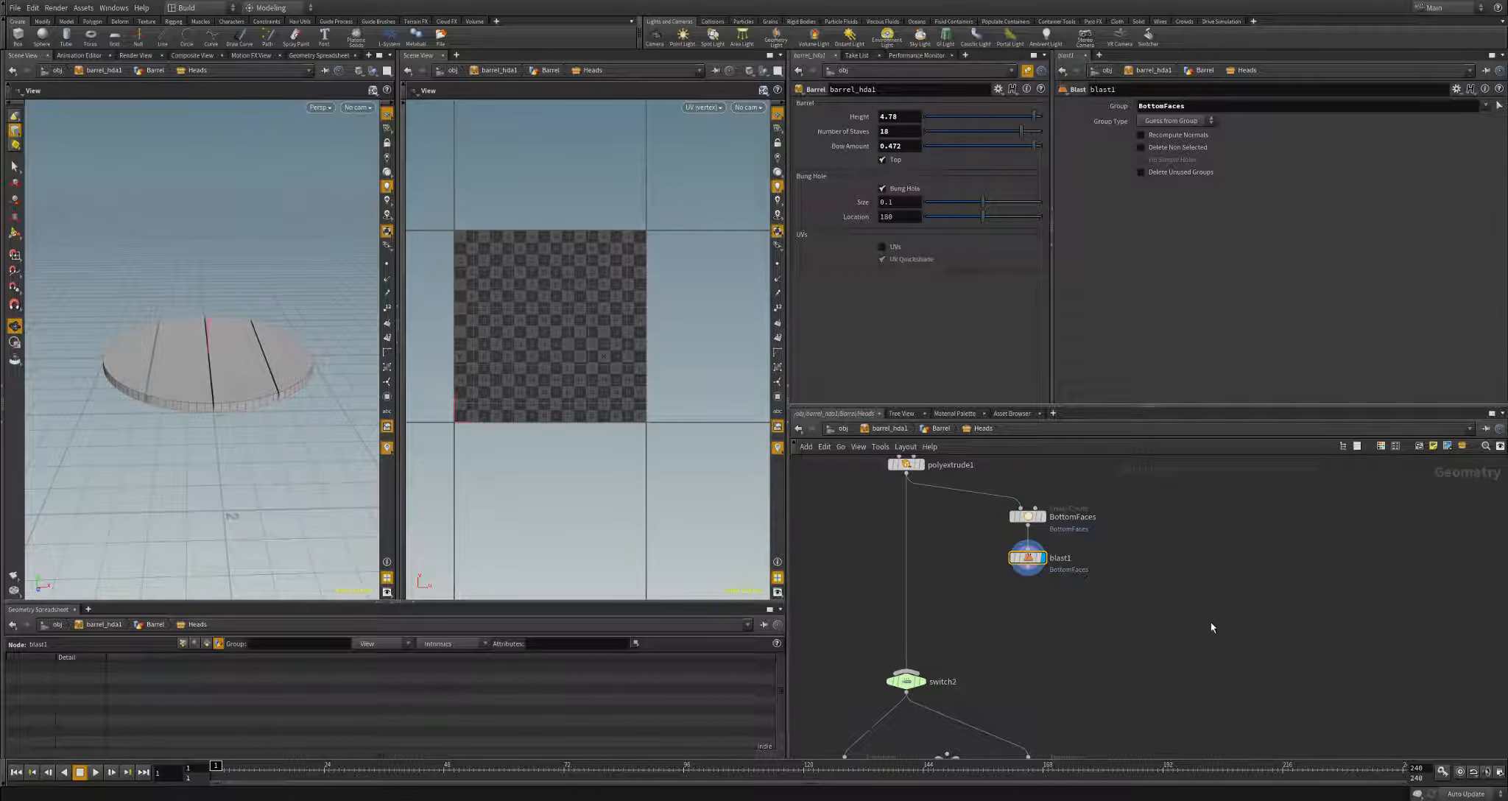
# - Rename the blast1 node as Isolate_Top
pyautogui.moveTo(1089, 616); pyautogui.dragTo(1087, 592, button='middle')
pyautogui.click(1058, 536)
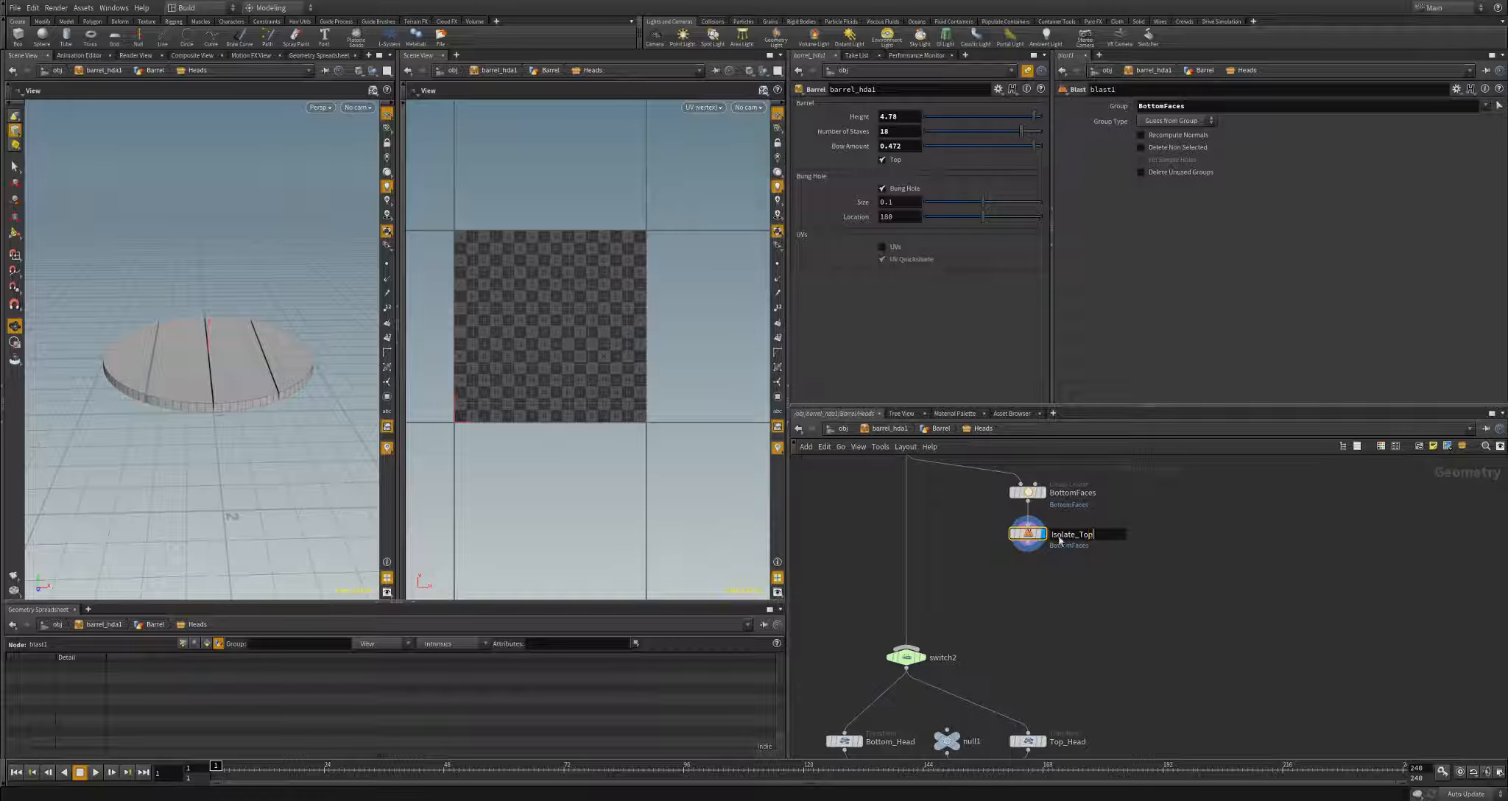
pyautogui.write('Isolate_Top')
pyautogui.press('Return')
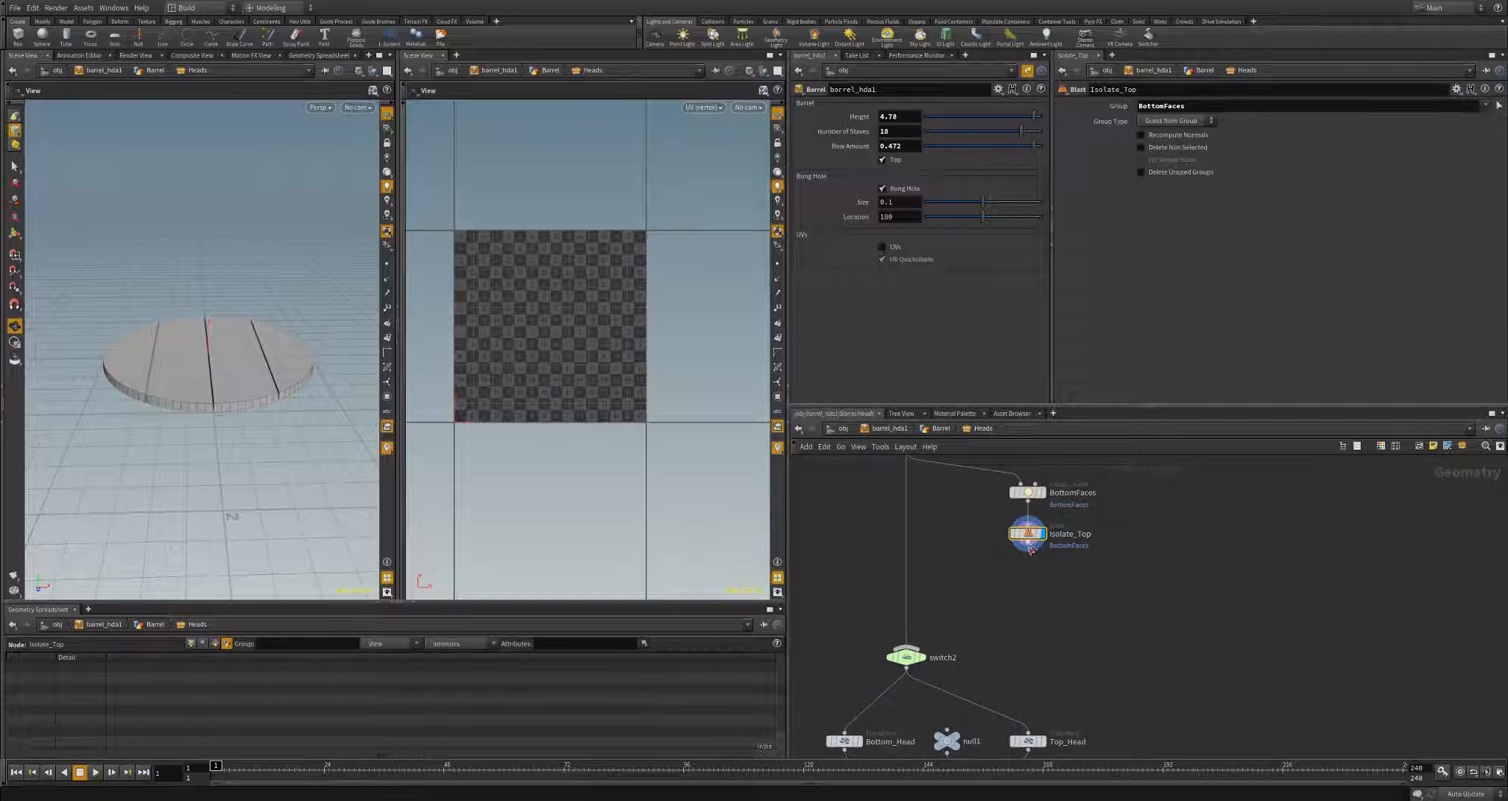
# - Add a UV Flatten node after Isolate_Top and inspect the flattened plank islands in the UV view
pyautogui.press('Tab')
pyautogui.write('uvfl')
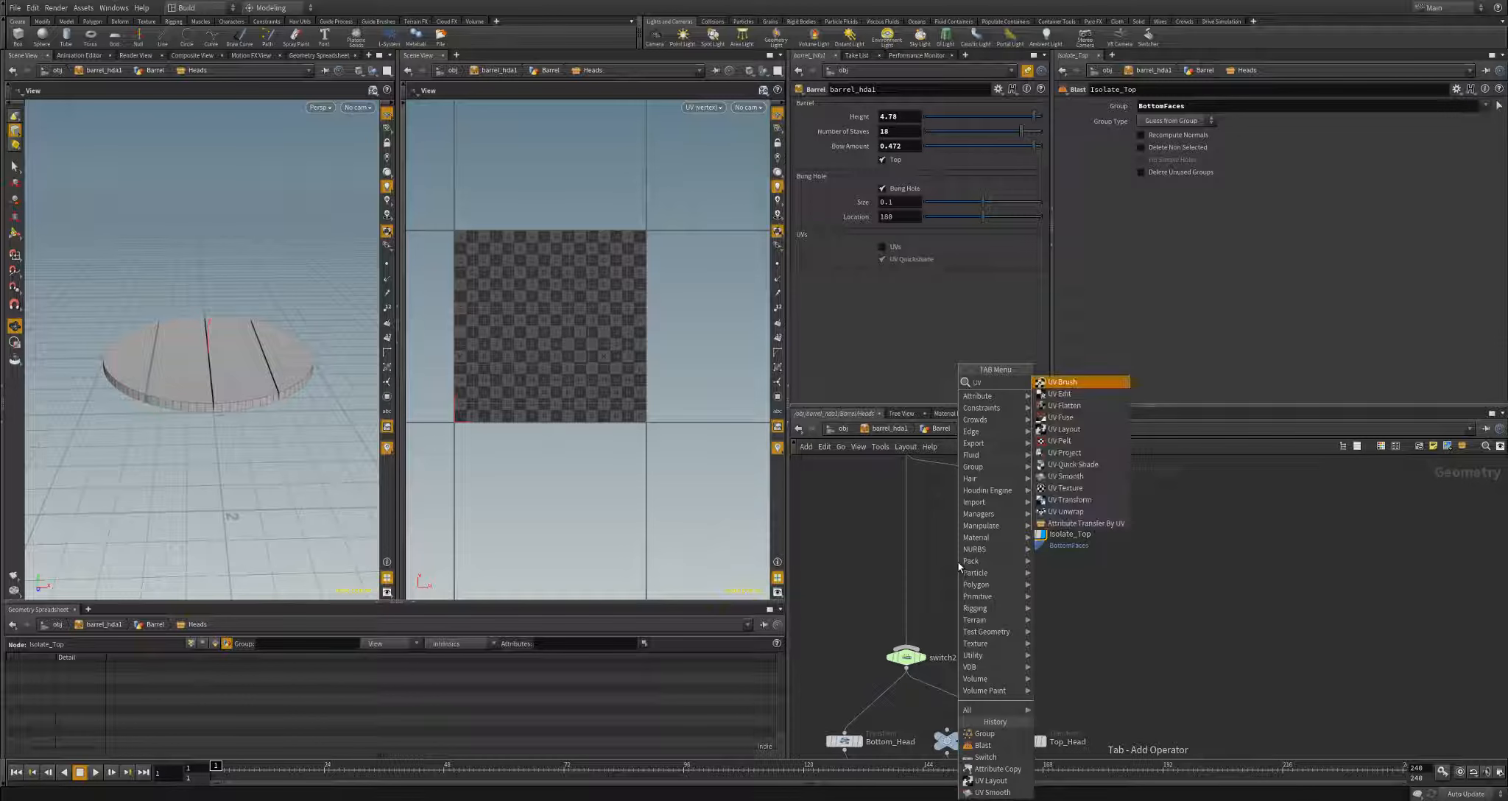
pyautogui.press('Return')
pyautogui.click(957, 570)
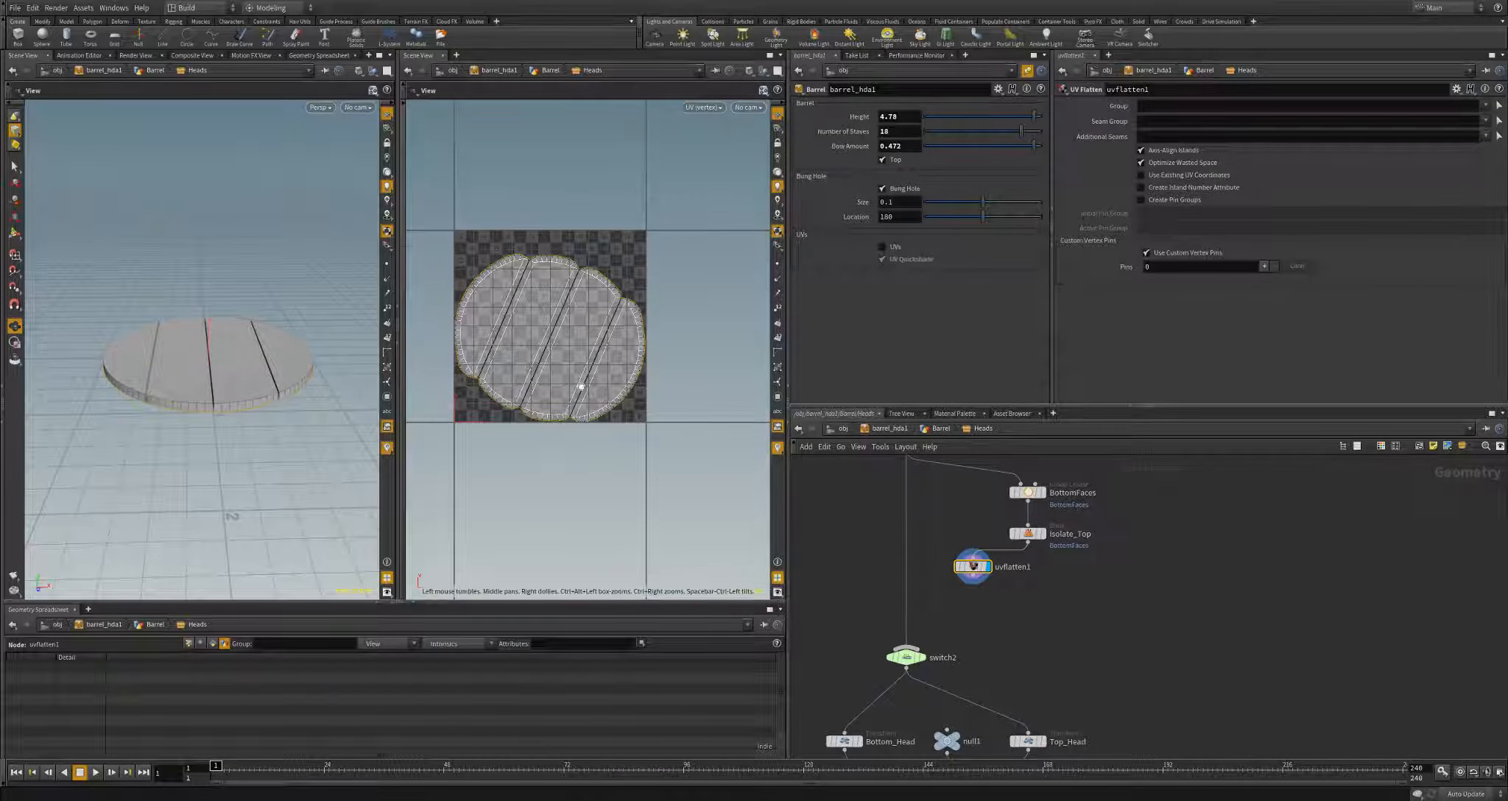
pyautogui.moveTo(582, 387); pyautogui.dragTo(632, 397, button='right')
pyautogui.moveTo(590, 405); pyautogui.dragTo(609, 410, button='middle')
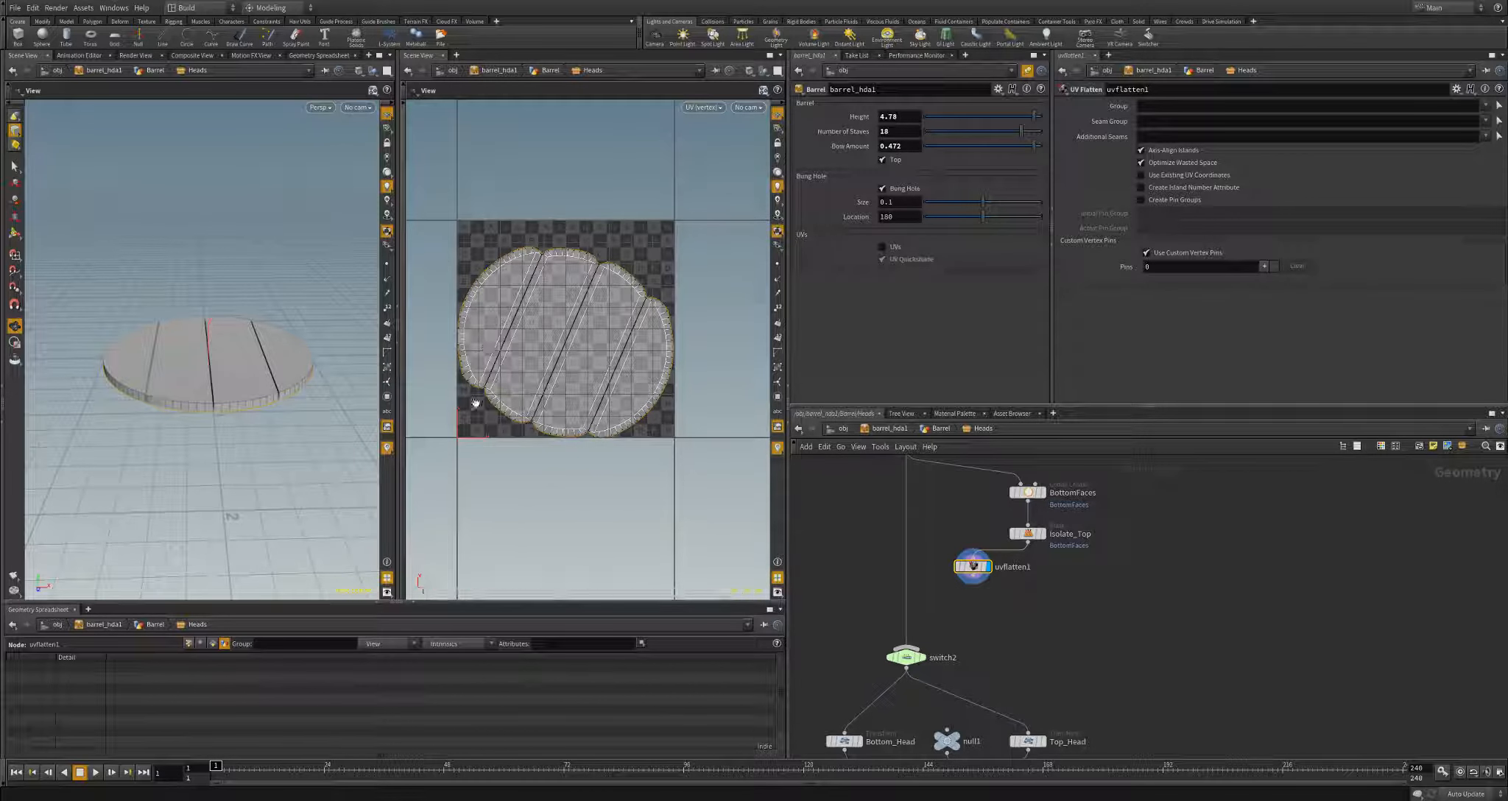
# - Add a UV Quick Shade node after uvflatten1 and display it to check the grid on the head's planks
pyautogui.press('Tab')
pyautogui.write('uv')
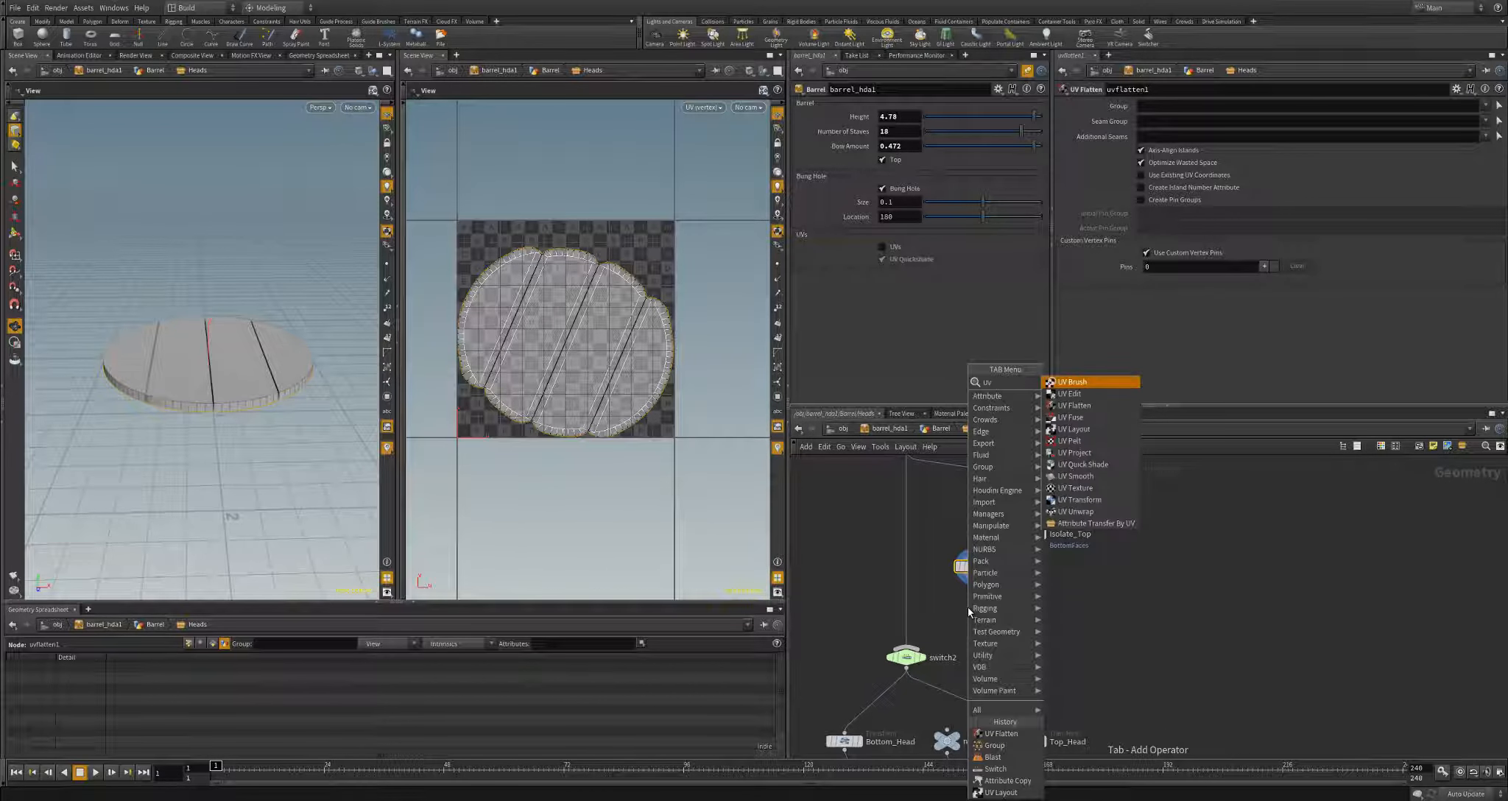
pyautogui.write(' qu')
pyautogui.press('Return')
pyautogui.click(967, 607)
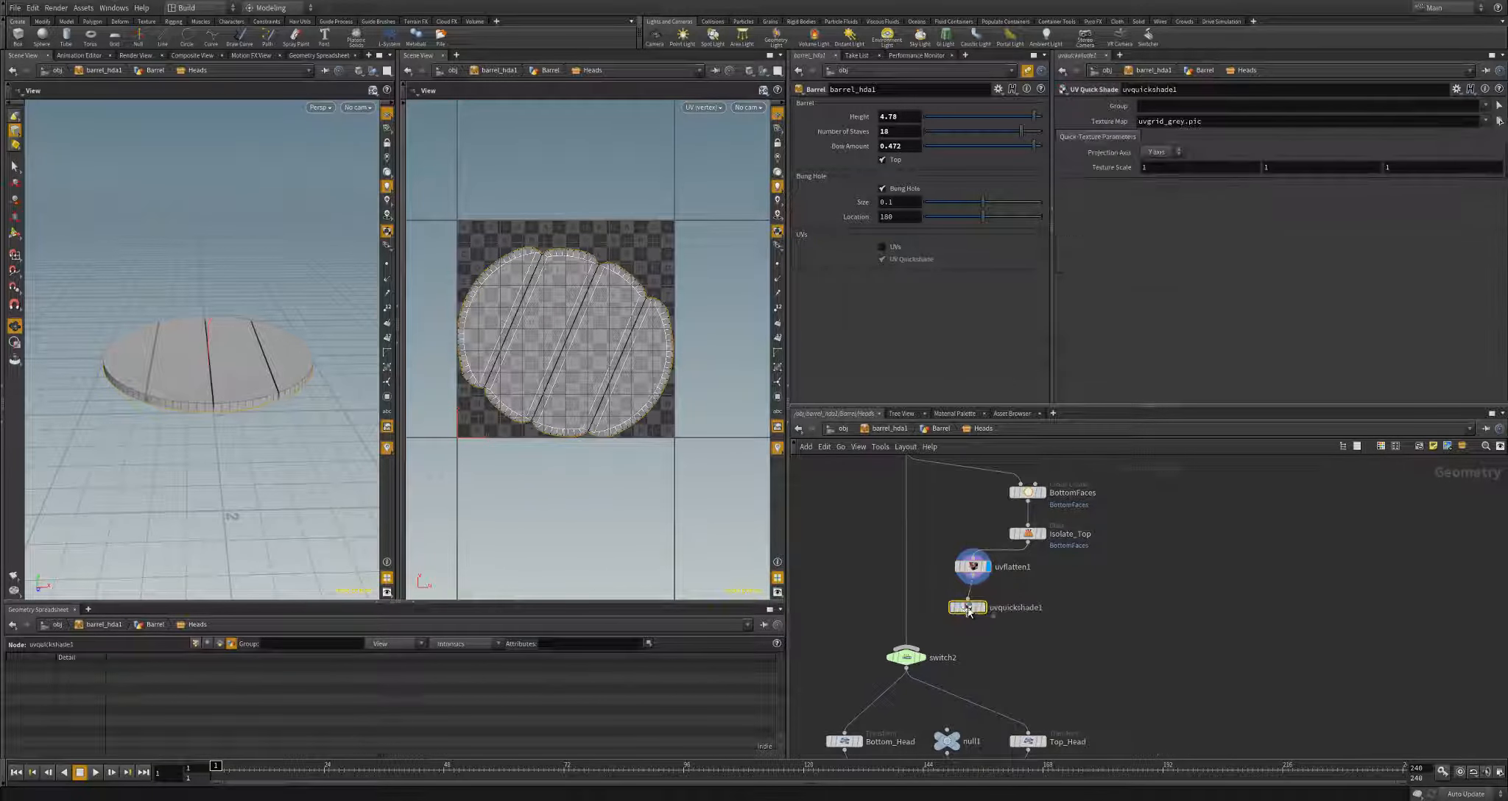
pyautogui.click(982, 606)
pyautogui.moveTo(210, 336); pyautogui.dragTo(229, 387)
pyautogui.moveTo(246, 315); pyautogui.dragTo(254, 356, button='middle')
pyautogui.scroll(-1, 257, 366)
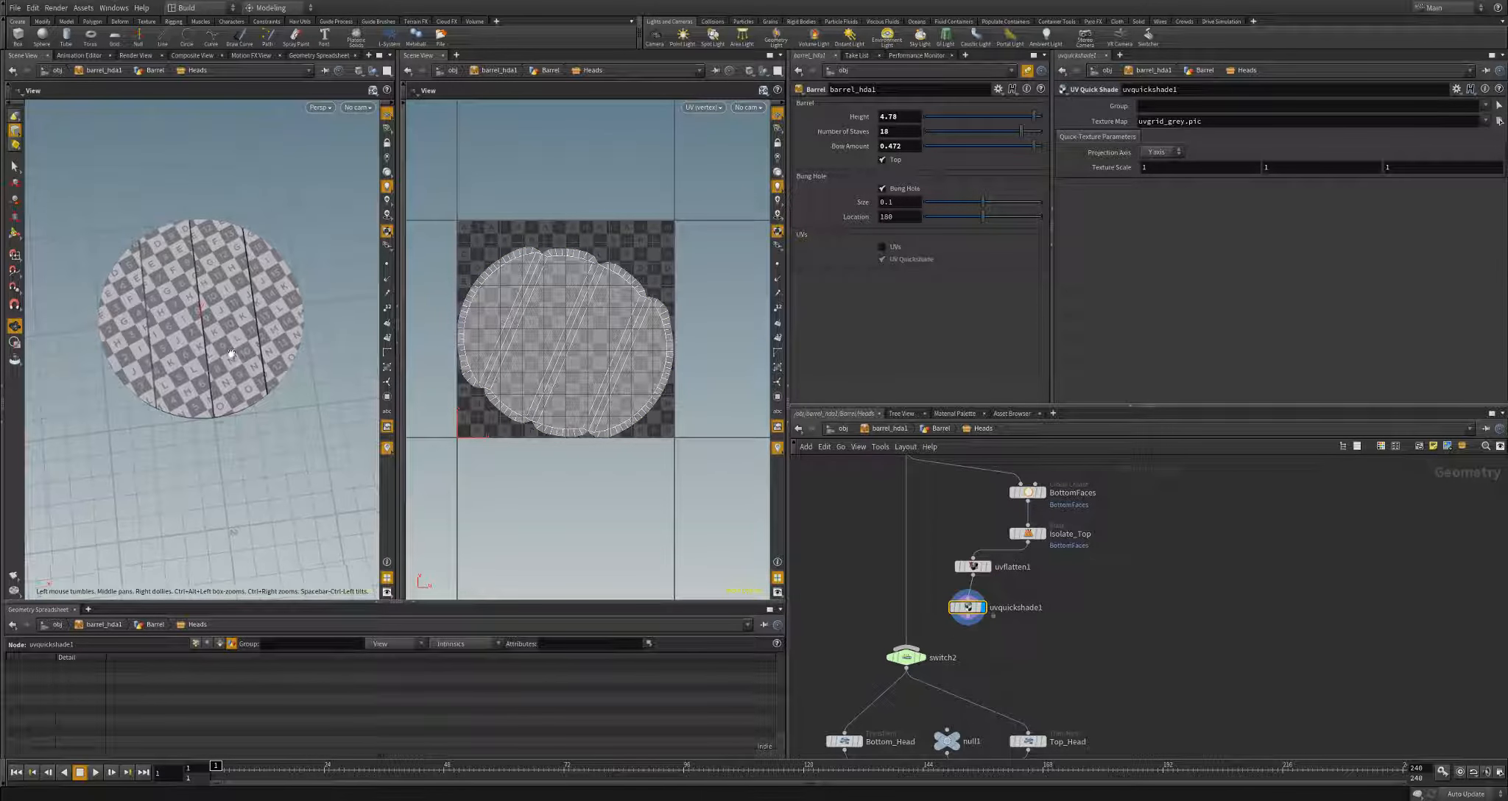
# - Insert a UV Transform node between uvflatten1 and uvquickshade1 and display it
pyautogui.moveTo(1049, 589); pyautogui.dragTo(1065, 571, button='middle')
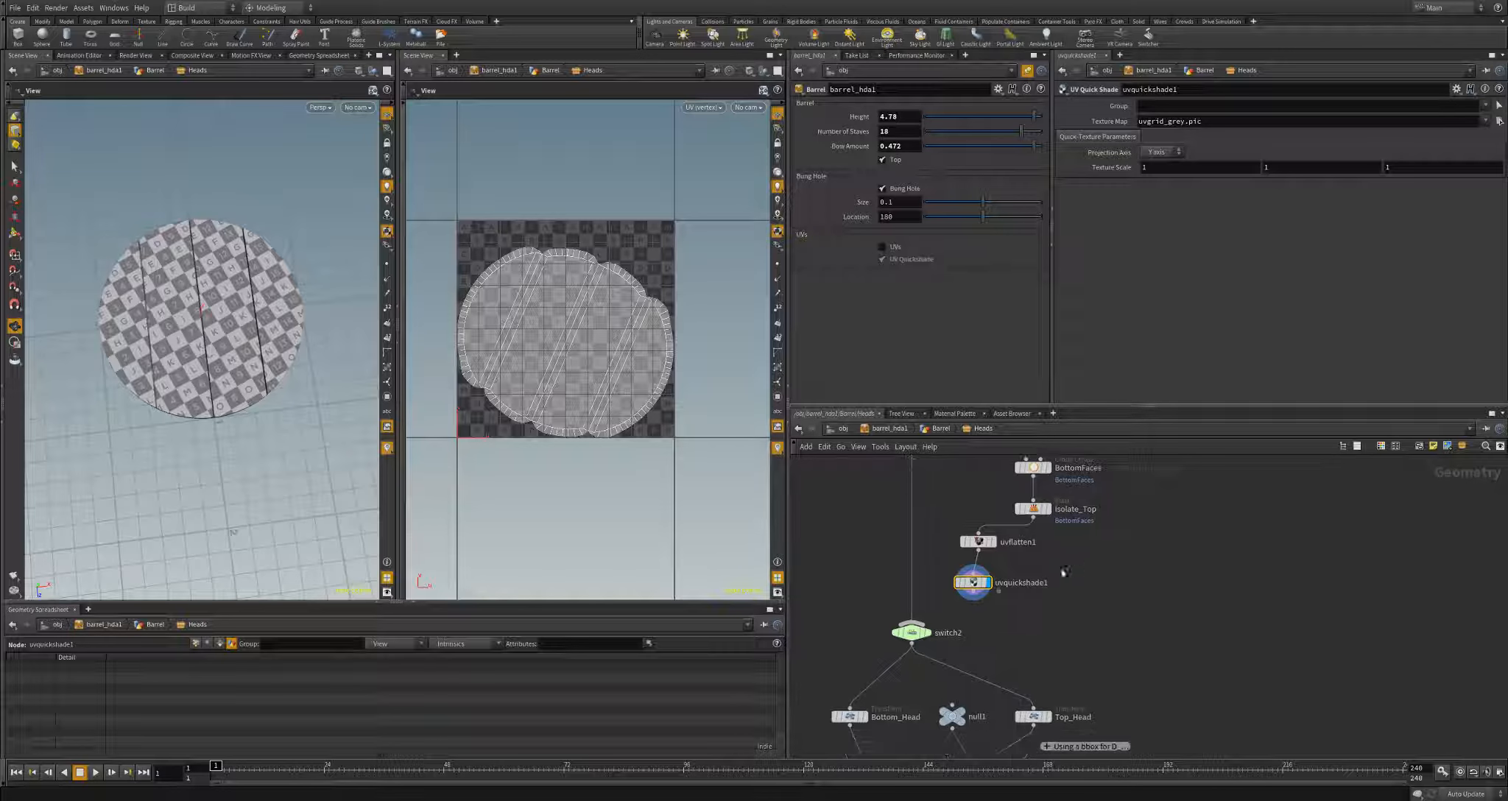
pyautogui.press('Tab')
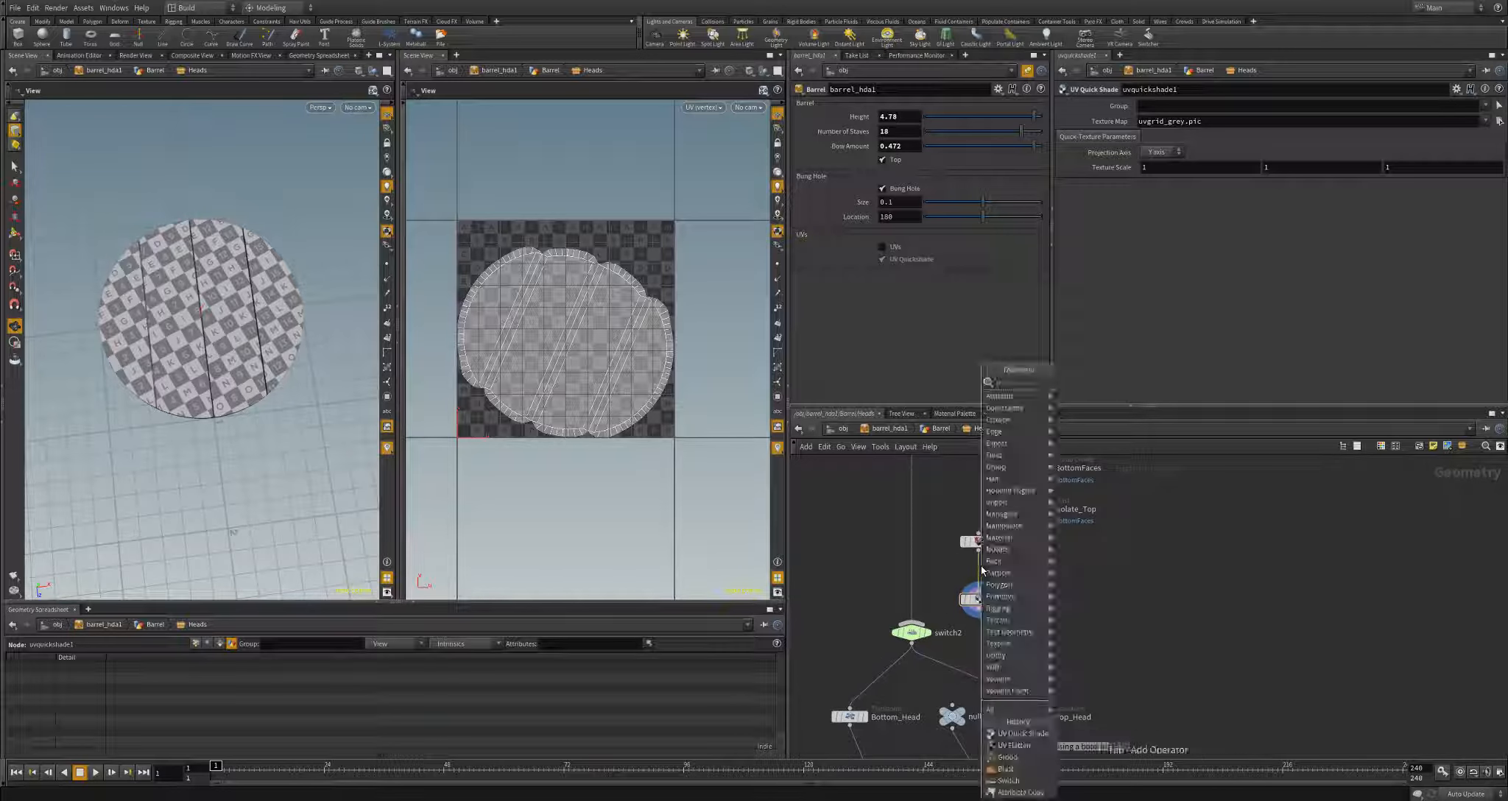
pyautogui.write('uvtr')
pyautogui.press('Return')
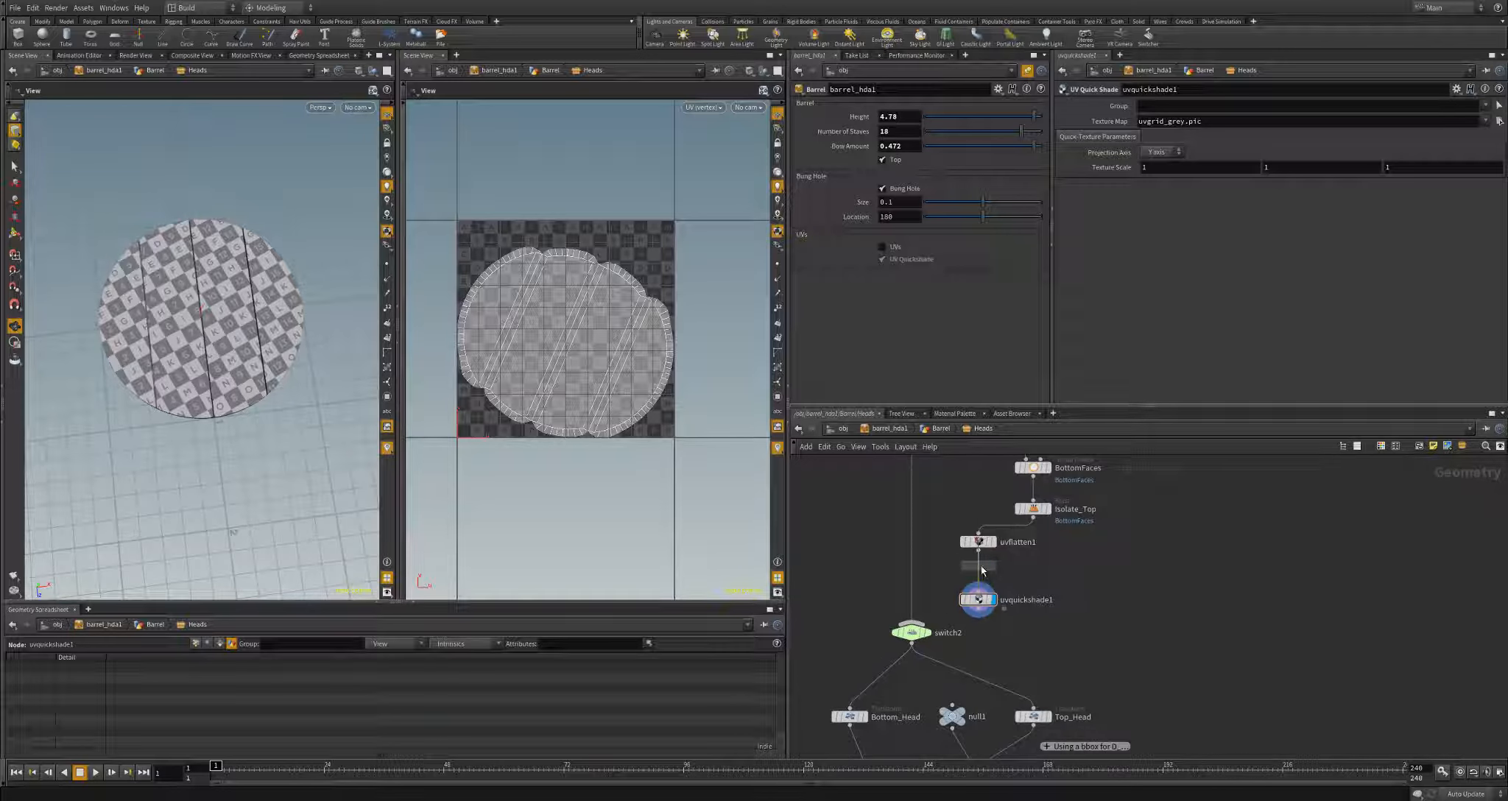
pyautogui.click(981, 567)
pyautogui.click(993, 578)
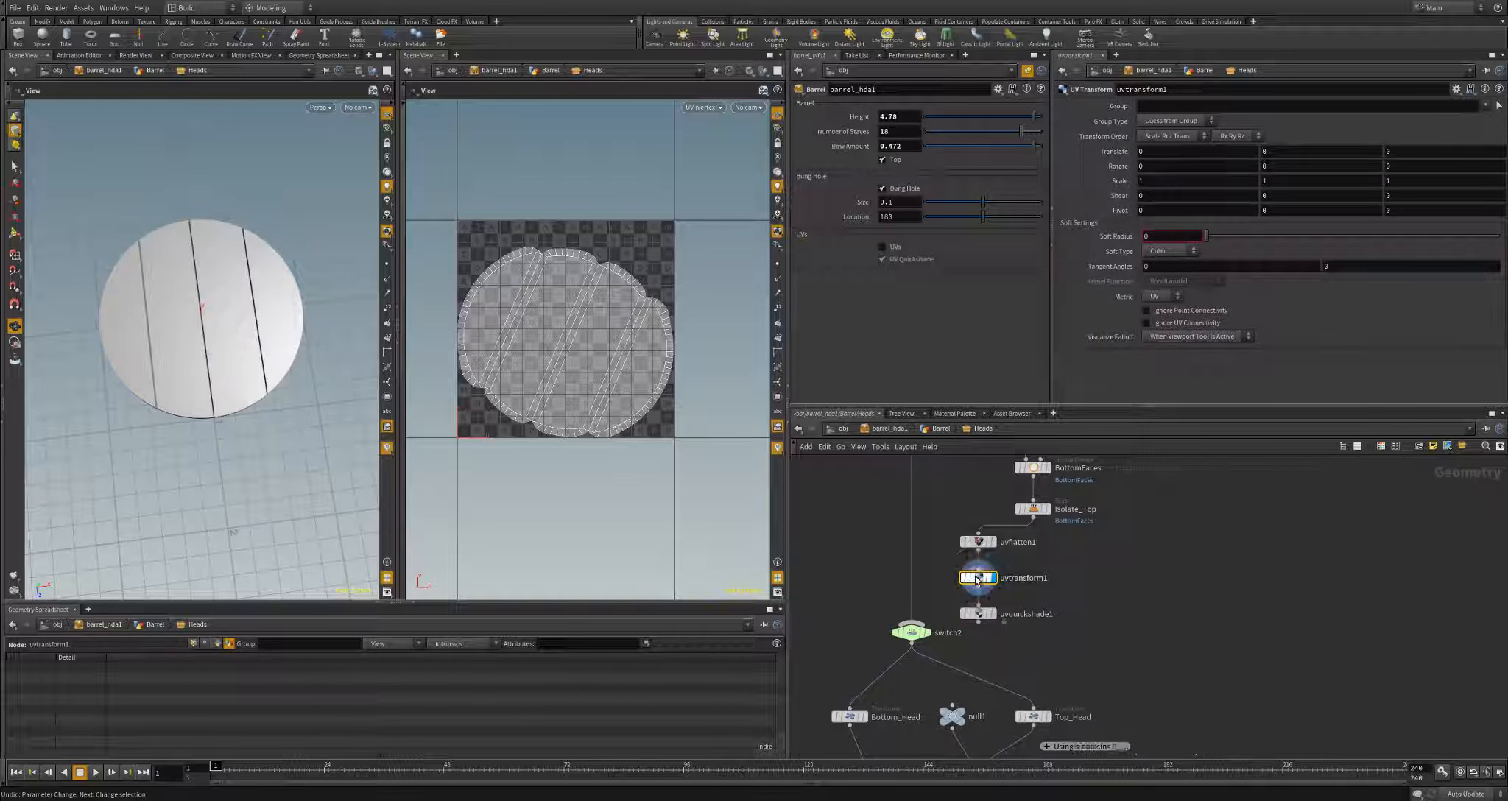
# - Straighten the plank UVs by setting uvtransform1's Z rotation to 23
pyautogui.moveTo(1411, 165)
pyautogui.mouseDown(button='middle')
pyautogui.moveTo(1408, 147)
pyautogui.moveTo(1506, 147)
pyautogui.moveTo(1412, 188)
pyautogui.mouseUp(button='middle')
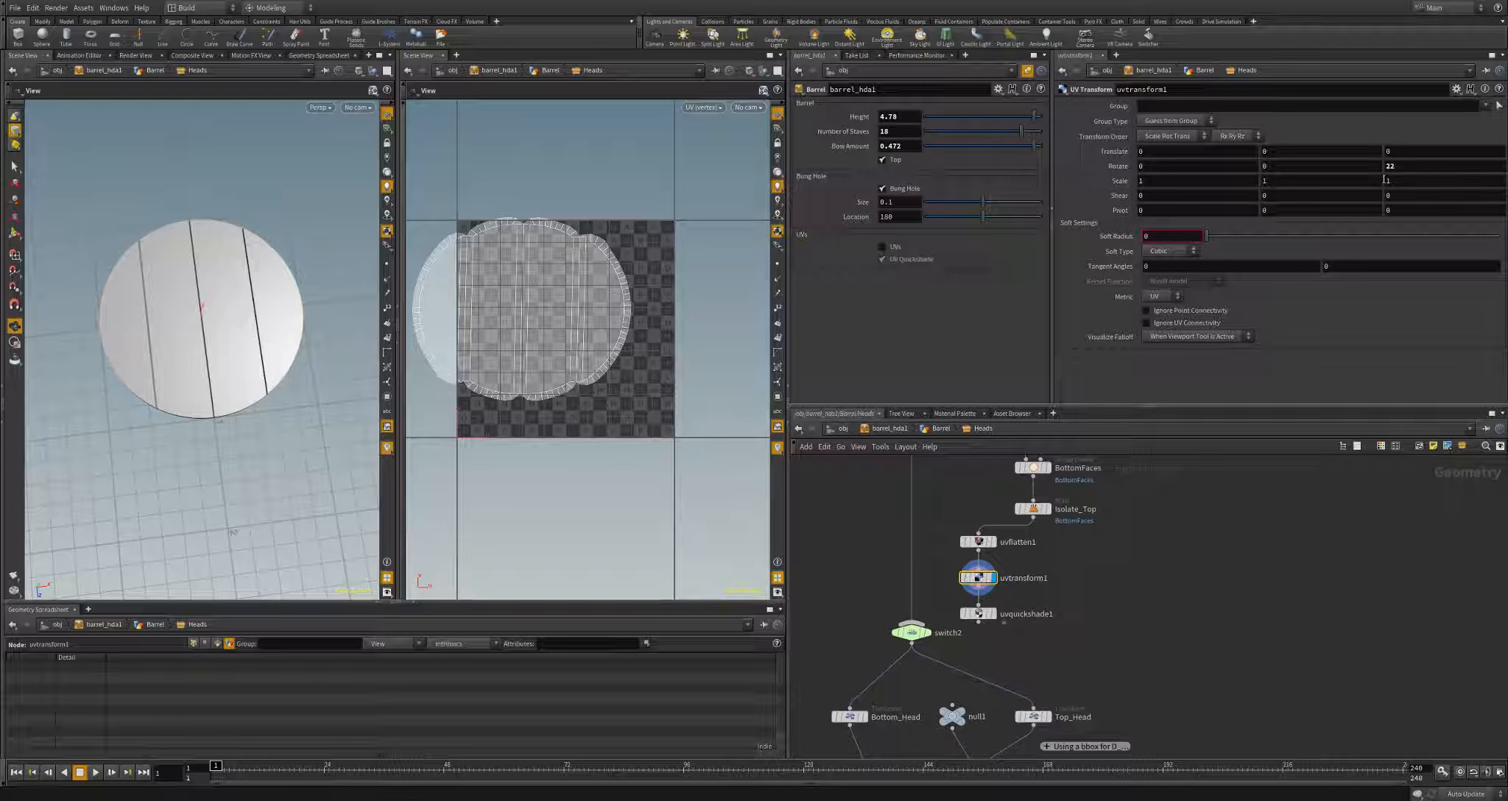
pyautogui.moveTo(1408, 166); pyautogui.dragTo(1455, 172, button='middle')
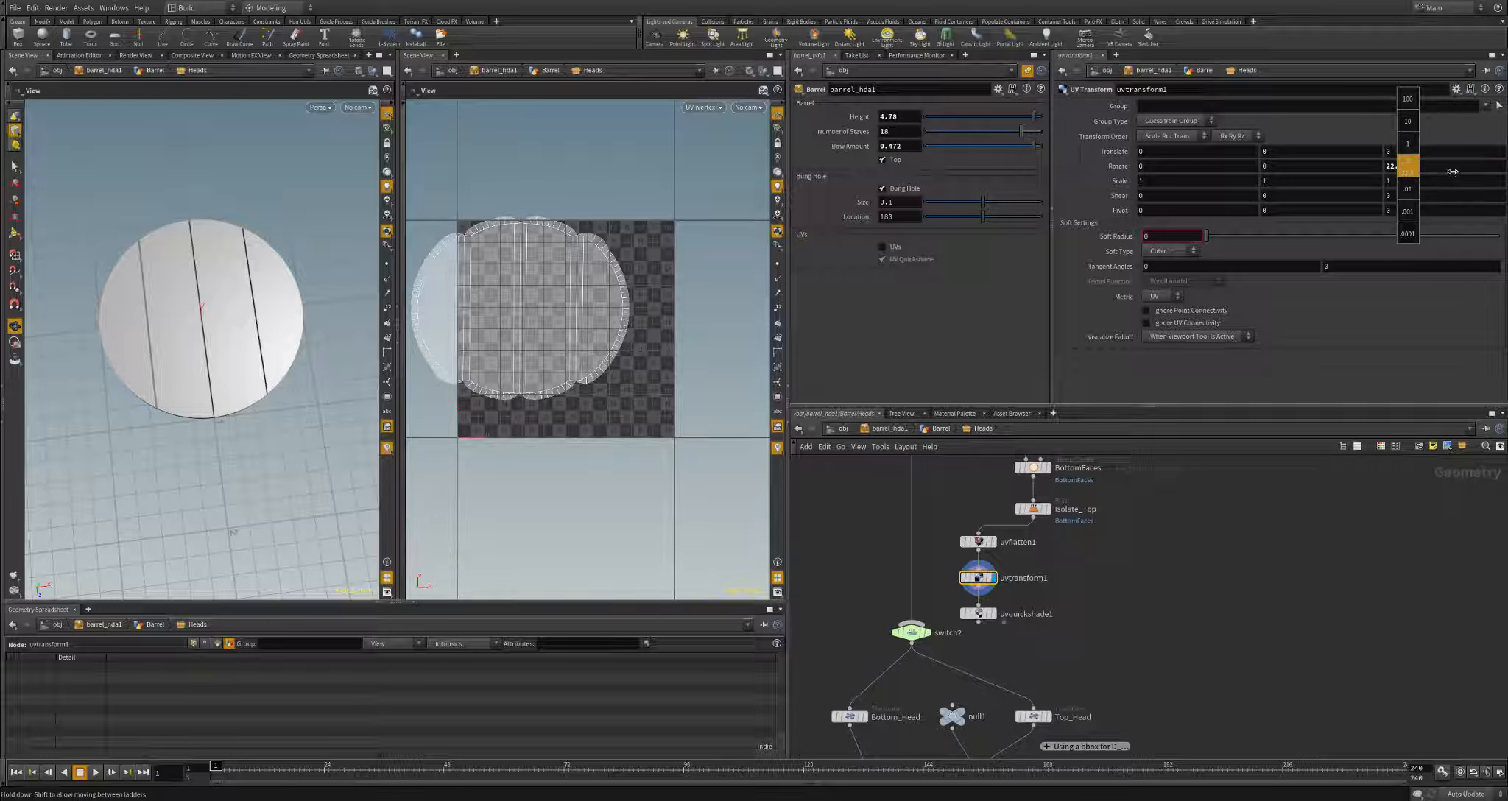
pyautogui.moveTo(1454, 172); pyautogui.dragTo(1456, 177, button='middle')
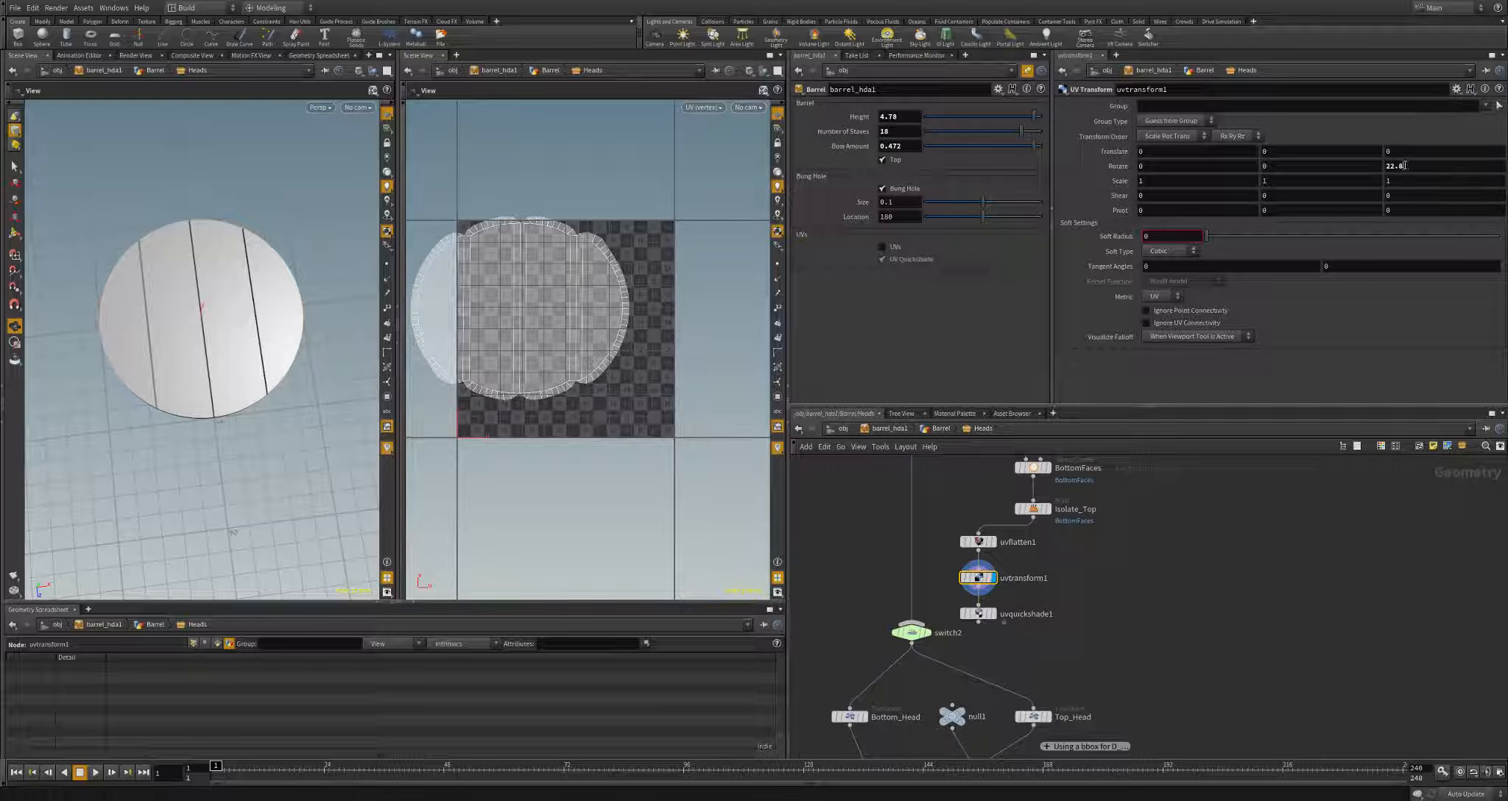
pyautogui.write('23')
pyautogui.press('Return')
# - Display uvquickshade1 to check the rotated grid on the head, keeping uvtransform1 selected for editing
pyautogui.scroll(-1, 1052, 539)
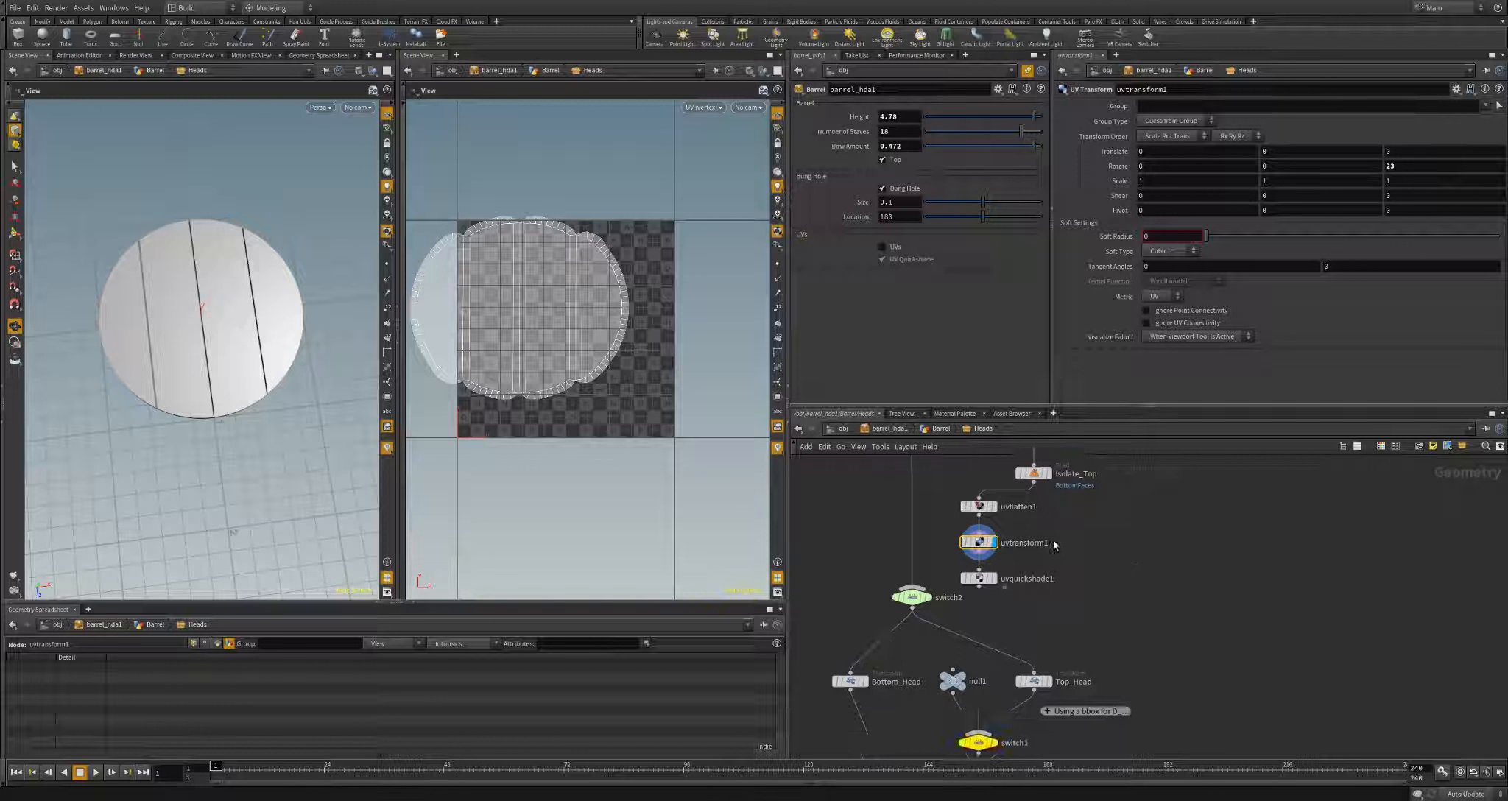
pyautogui.click(987, 578)
pyautogui.click(979, 579)
pyautogui.moveTo(258, 318); pyautogui.dragTo(274, 248)
pyautogui.click(980, 542)
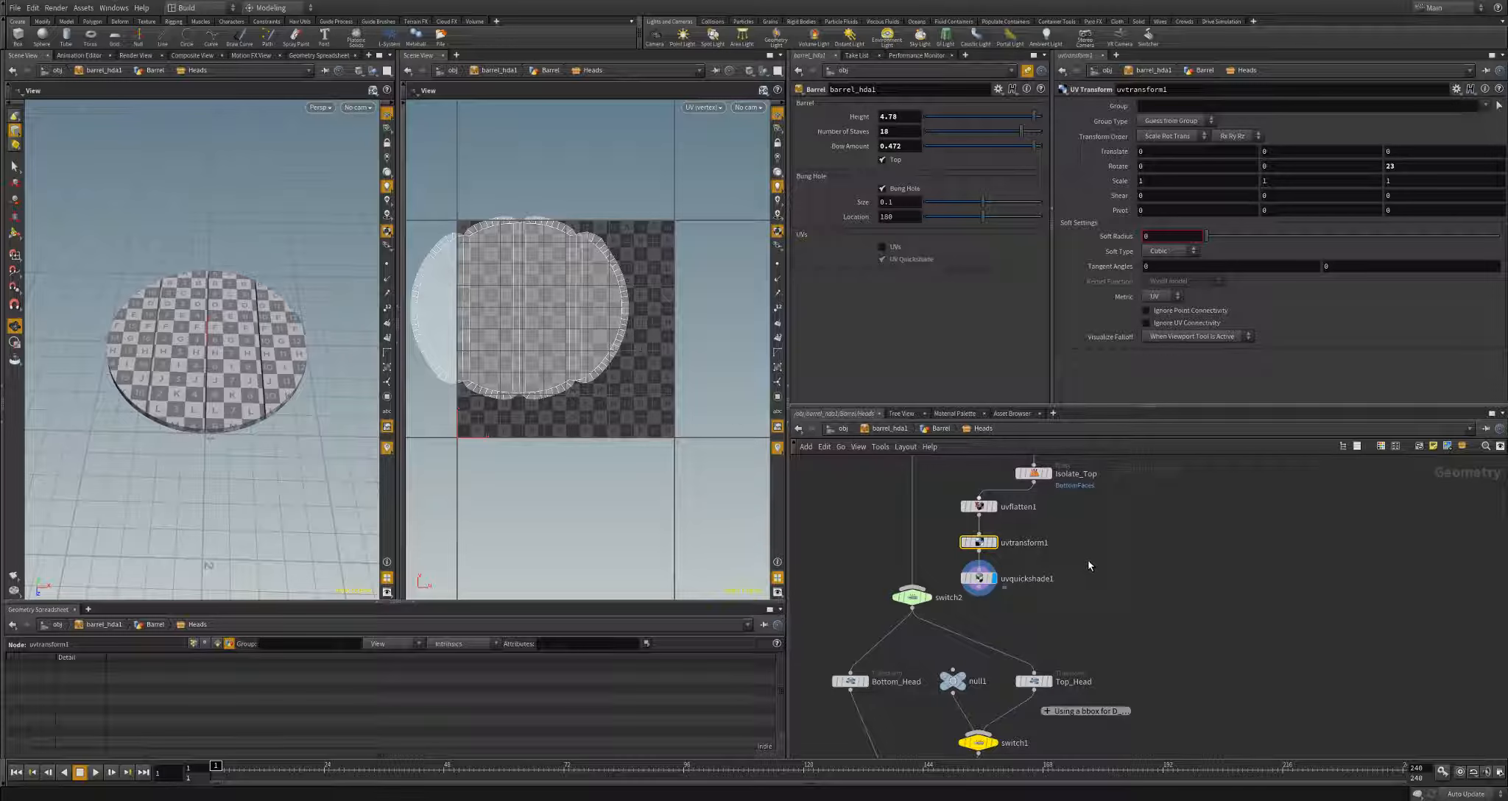
# - Move uvtransform1 and uvquickshade1 up closer to uvflatten1 to tidy the UV branch
pyautogui.moveTo(980, 580); pyautogui.dragTo(979, 538)
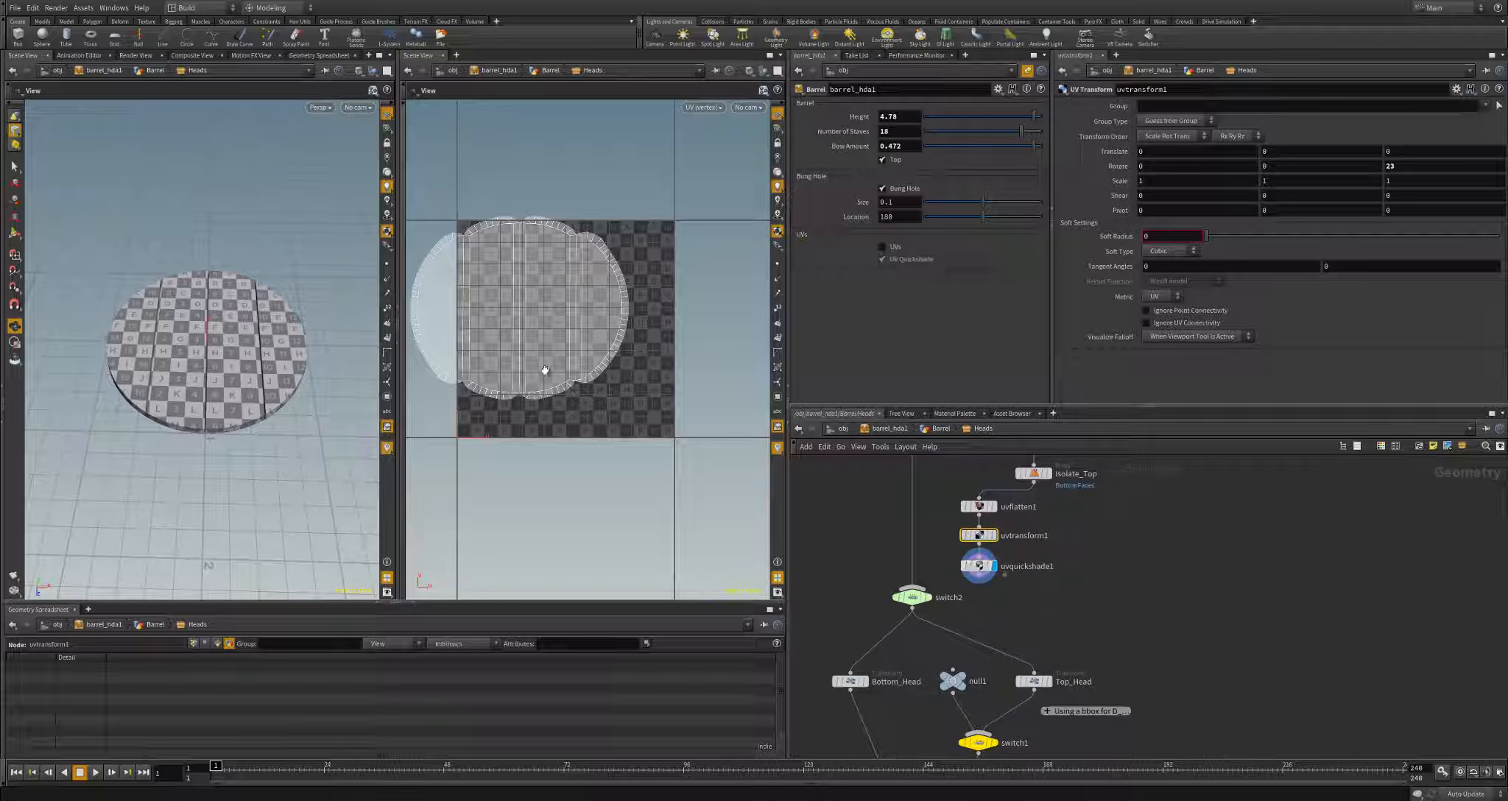
pyautogui.moveTo(1157, 604); pyautogui.dragTo(1079, 587, button='middle')
pyautogui.scroll(-3, 1097, 650)
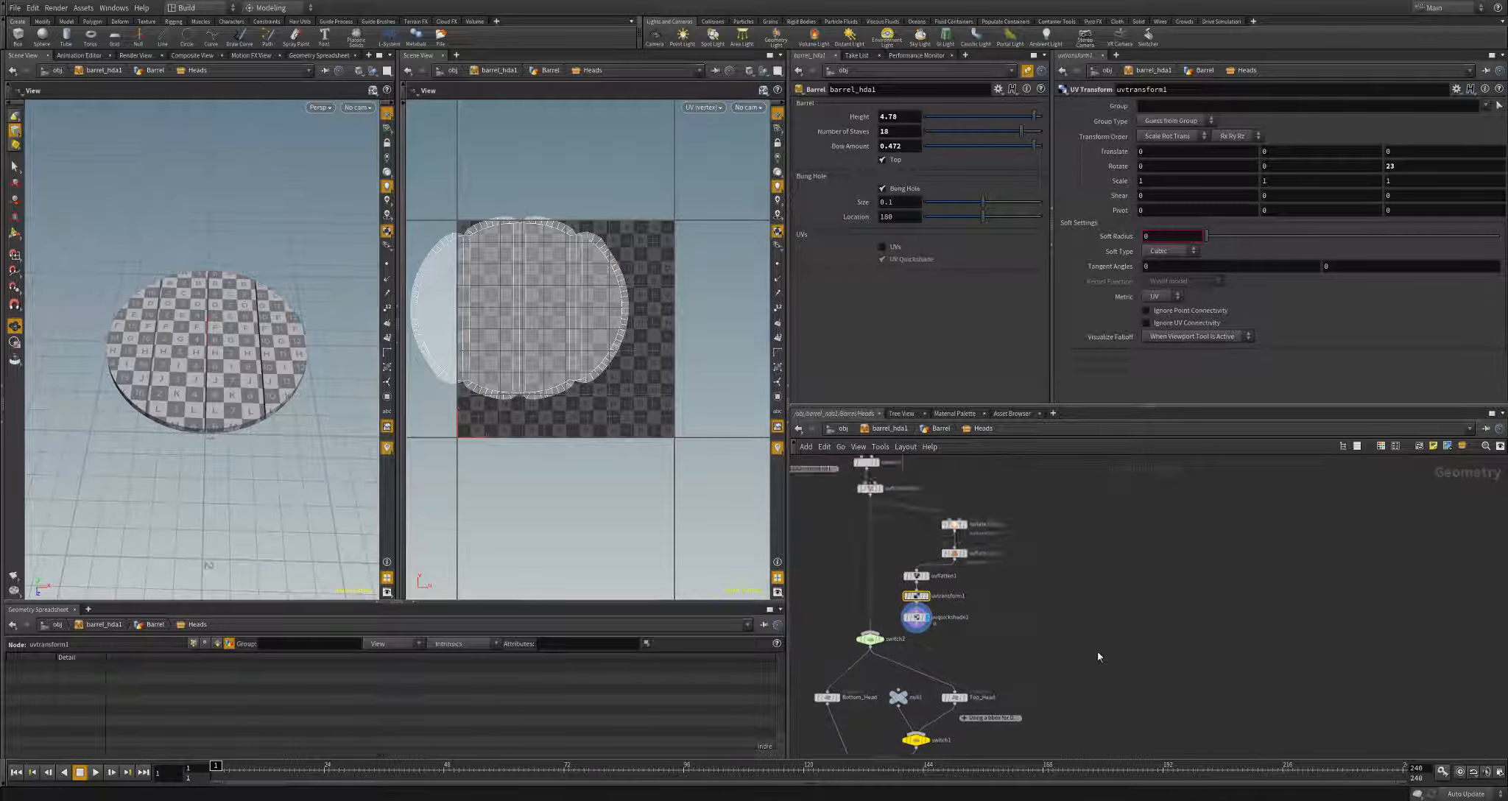
# - Move the BottomFaces-to-uvquickshade1 branch away from the main chain and align Isolate_Top above uvflatten1
pyautogui.moveTo(1097, 651); pyautogui.dragTo(987, 534)
pyautogui.click(1035, 571)
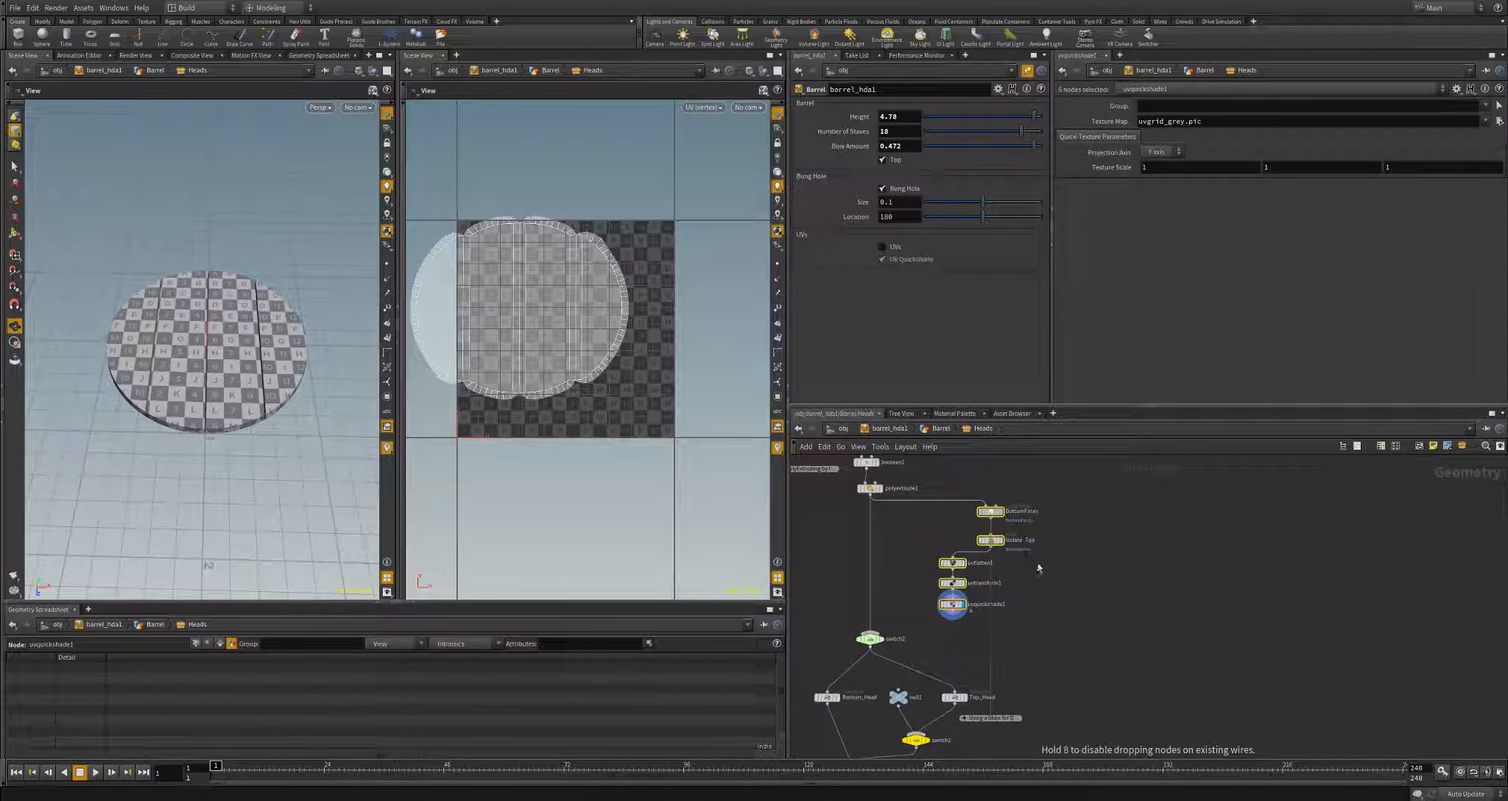
pyautogui.scroll(2, 1053, 605)
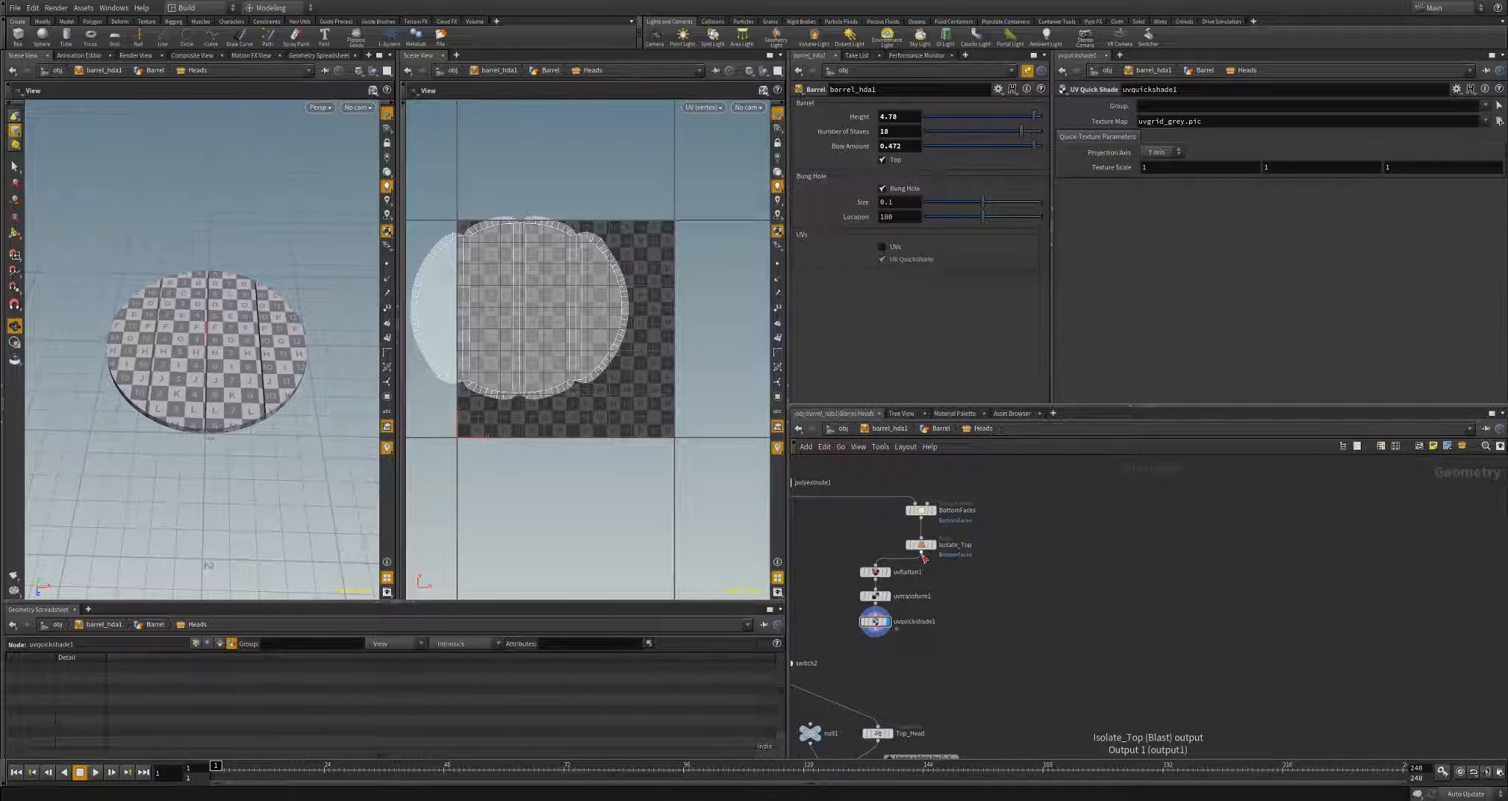
pyautogui.moveTo(925, 551); pyautogui.dragTo(880, 547)
# - Duplicate Isolate_Top under BottomFaces with Delete Non Selected enabled, and display the copy
pyautogui.hotkey('ctrl', 'c')
pyautogui.hotkey('ctrl', 'v')
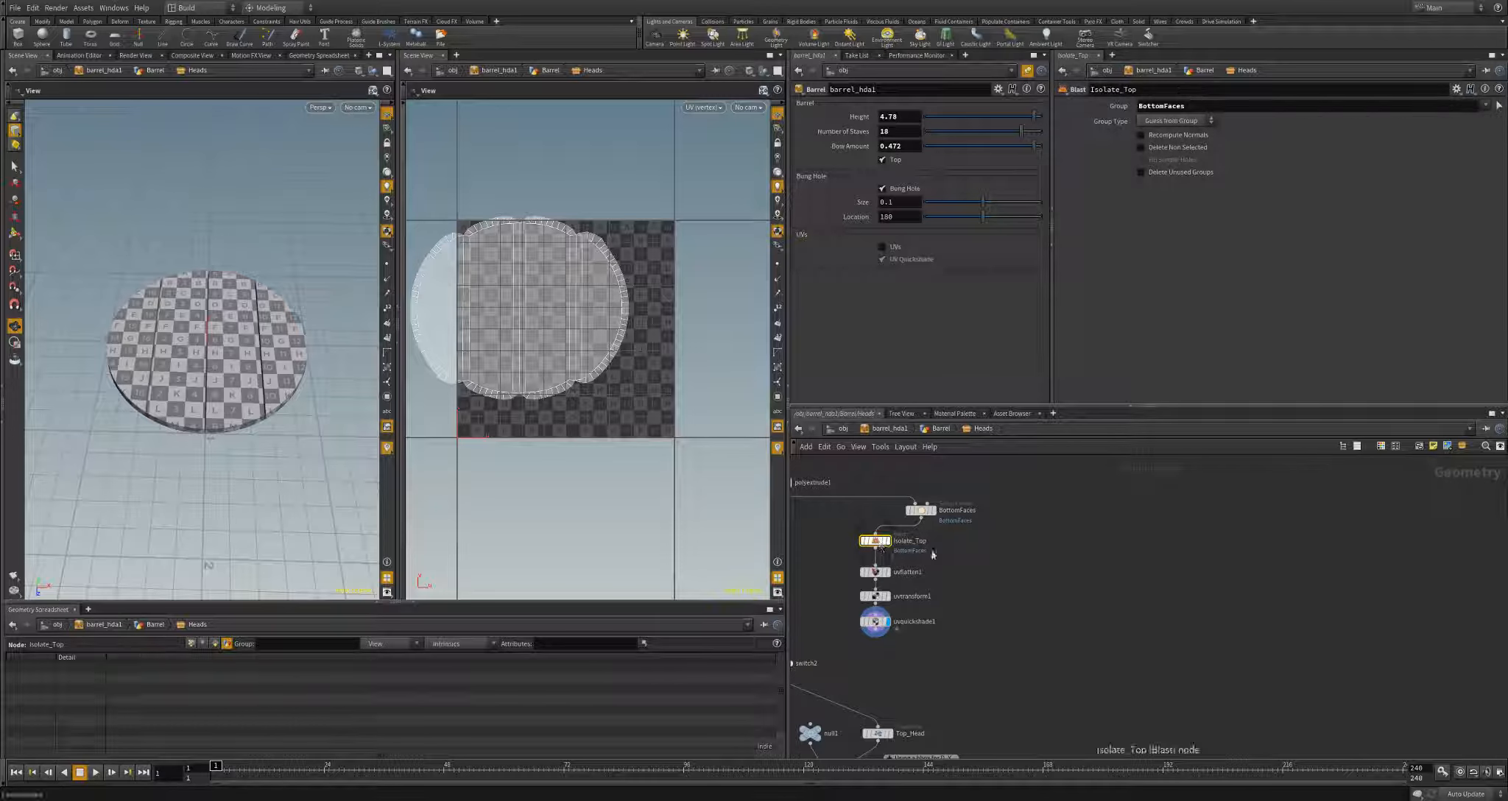
pyautogui.click(976, 544)
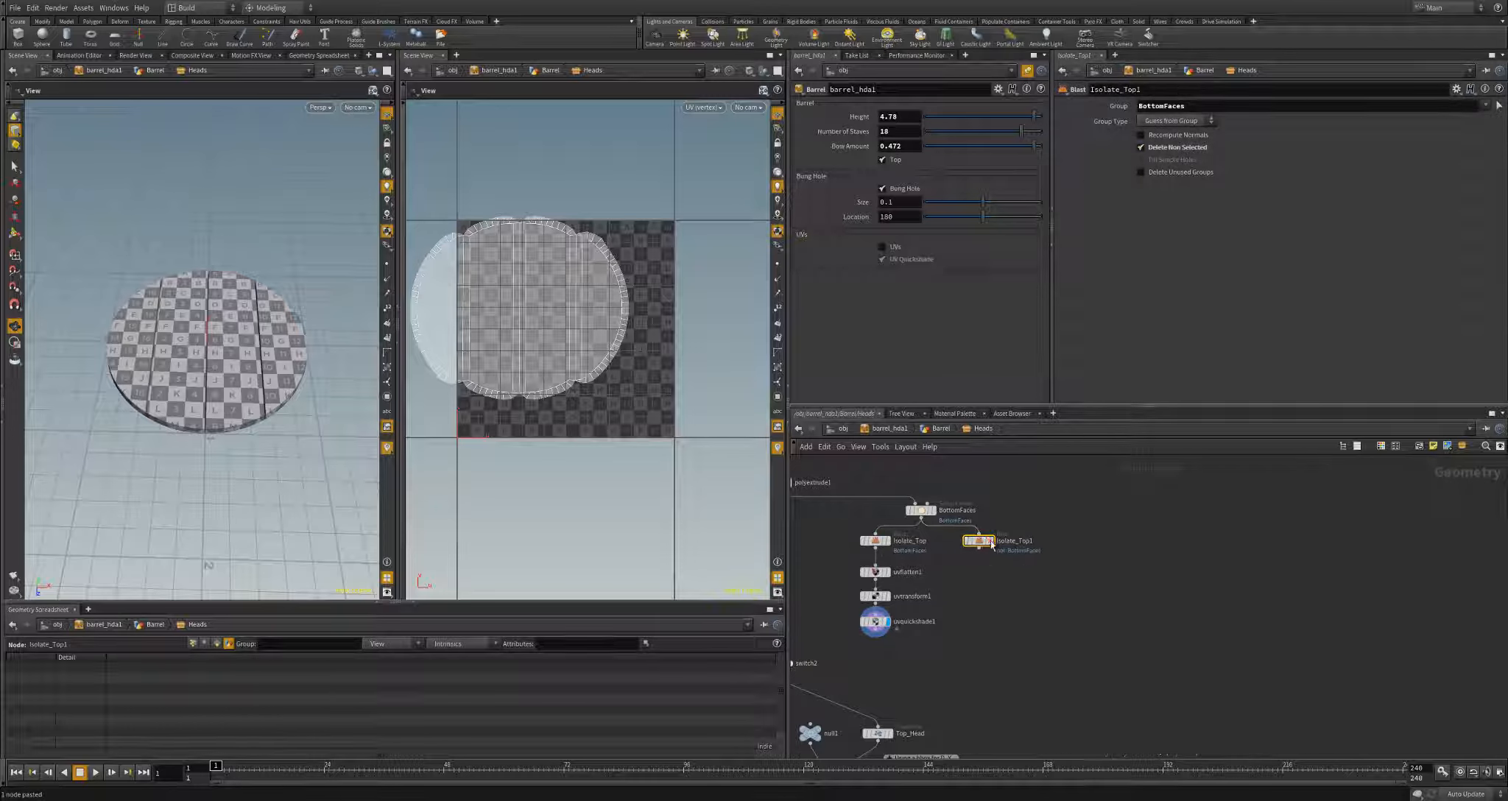
pyautogui.click(991, 542)
# - Rename the duplicated Blast node as Isolate_Bottom
pyautogui.doubleClick(1023, 542)
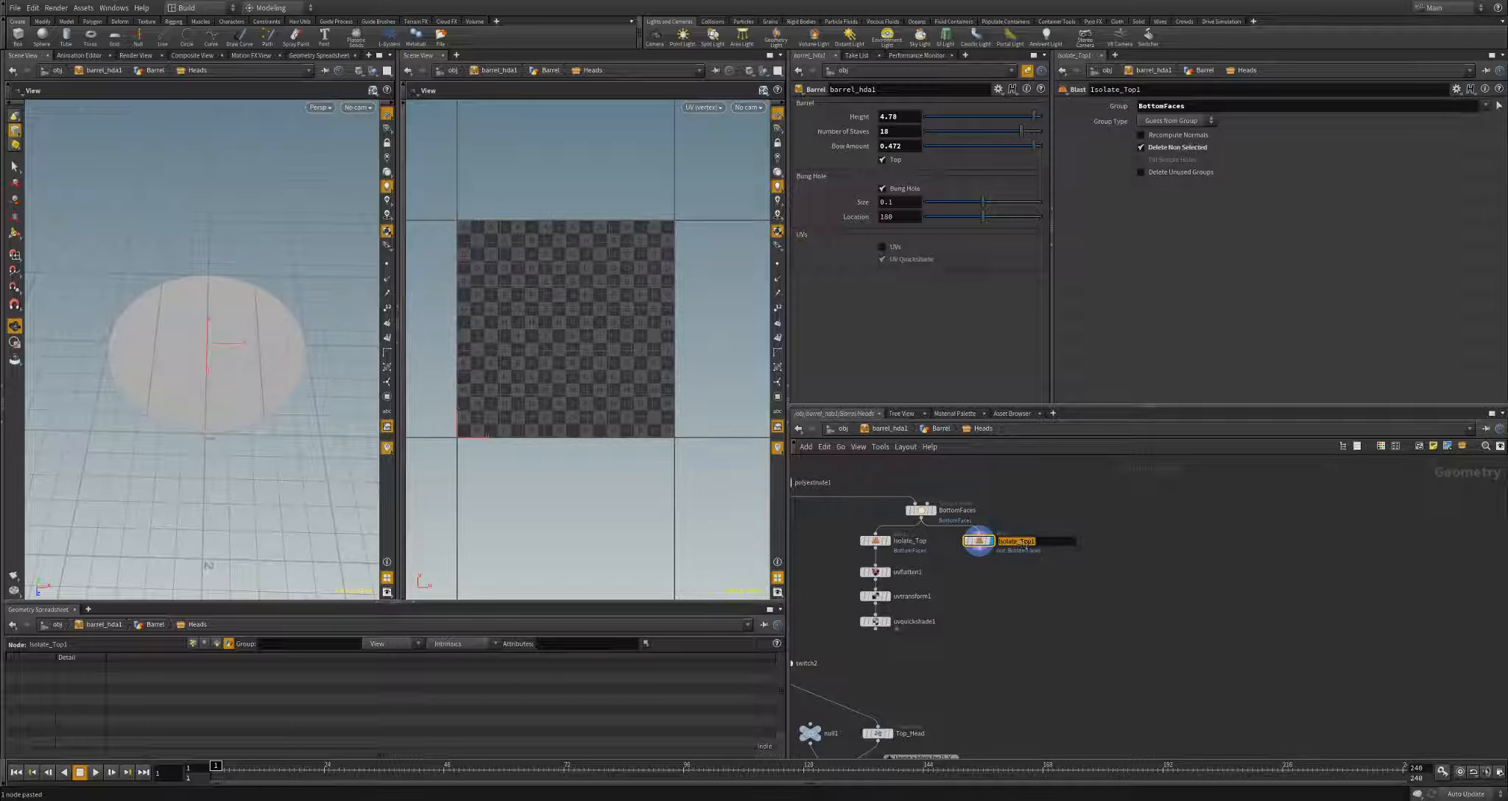
pyautogui.write('Isolate_Bottom')
pyautogui.press('Return')
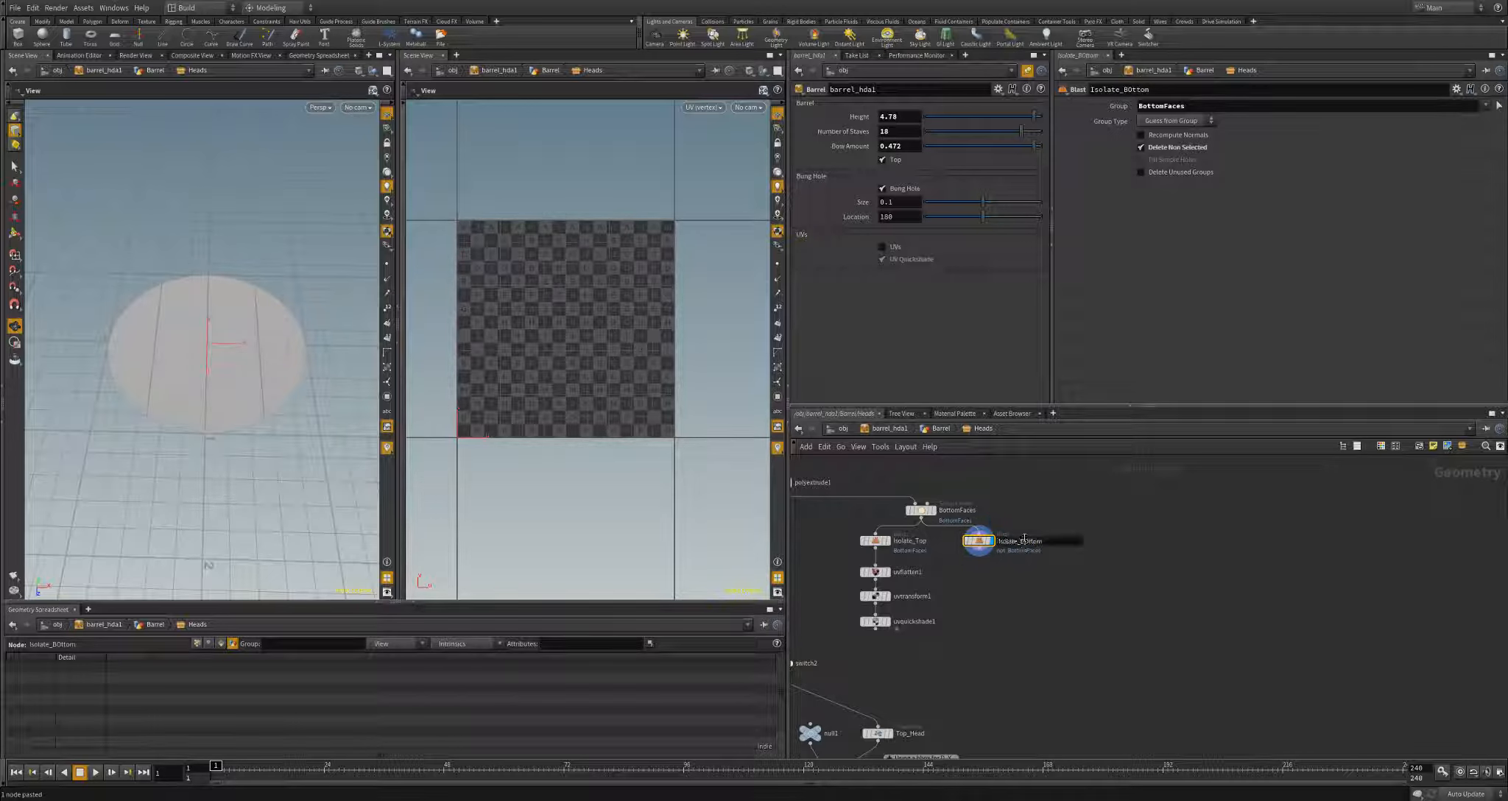
pyautogui.click(1028, 541)
pyautogui.press('BackSpace')
pyautogui.write('o')
pyautogui.press('Return')
# - Add a UV Unwrap node below Isolate_Bottom and display it to check the bottom faces' UVs
pyautogui.moveTo(1028, 591); pyautogui.dragTo(1037, 578, button='middle')
pyautogui.scroll(3, 1026, 589)
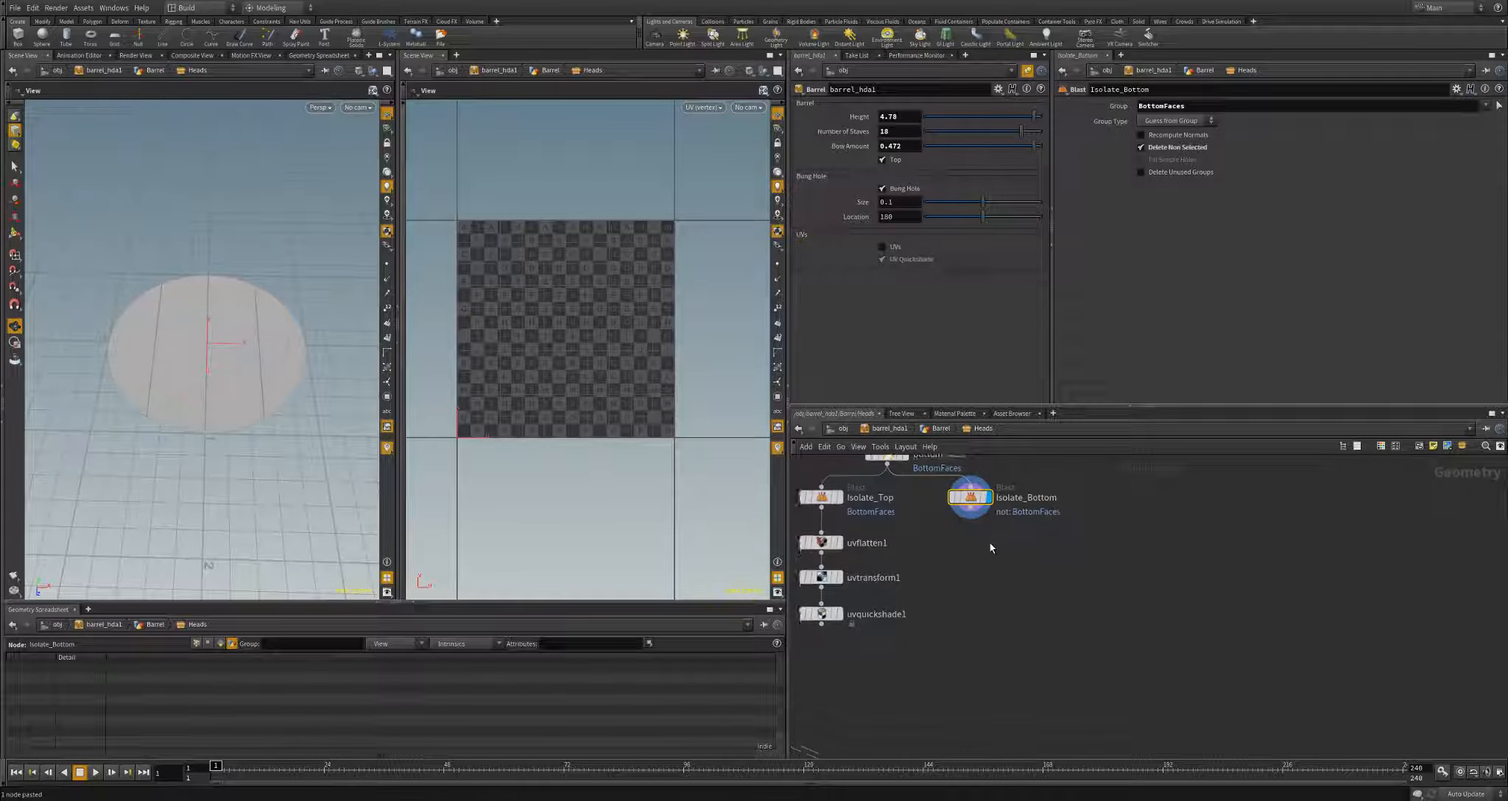
pyautogui.press('Tab')
pyautogui.write('uv un')
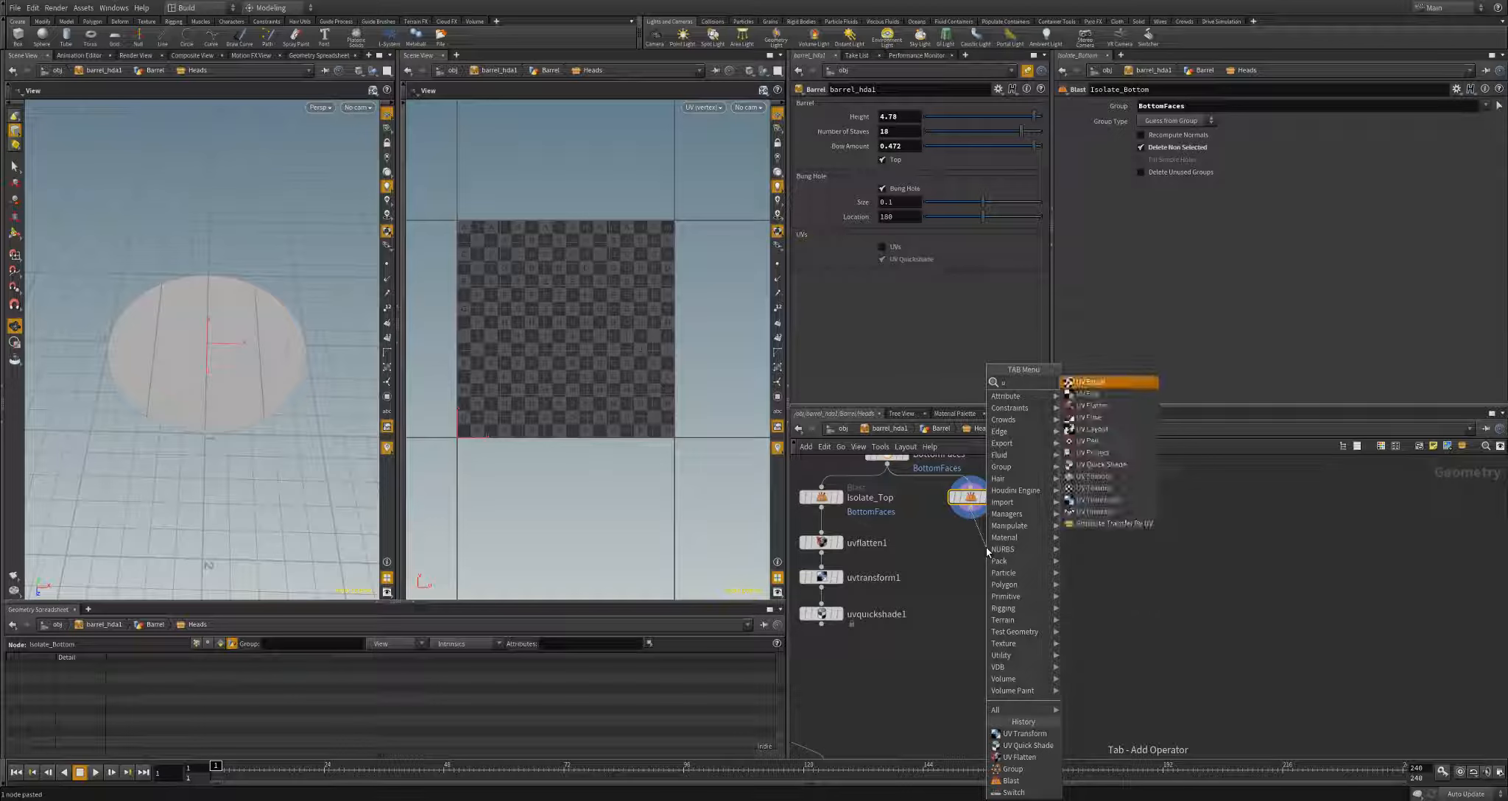
pyautogui.press('Return')
pyautogui.click(988, 552)
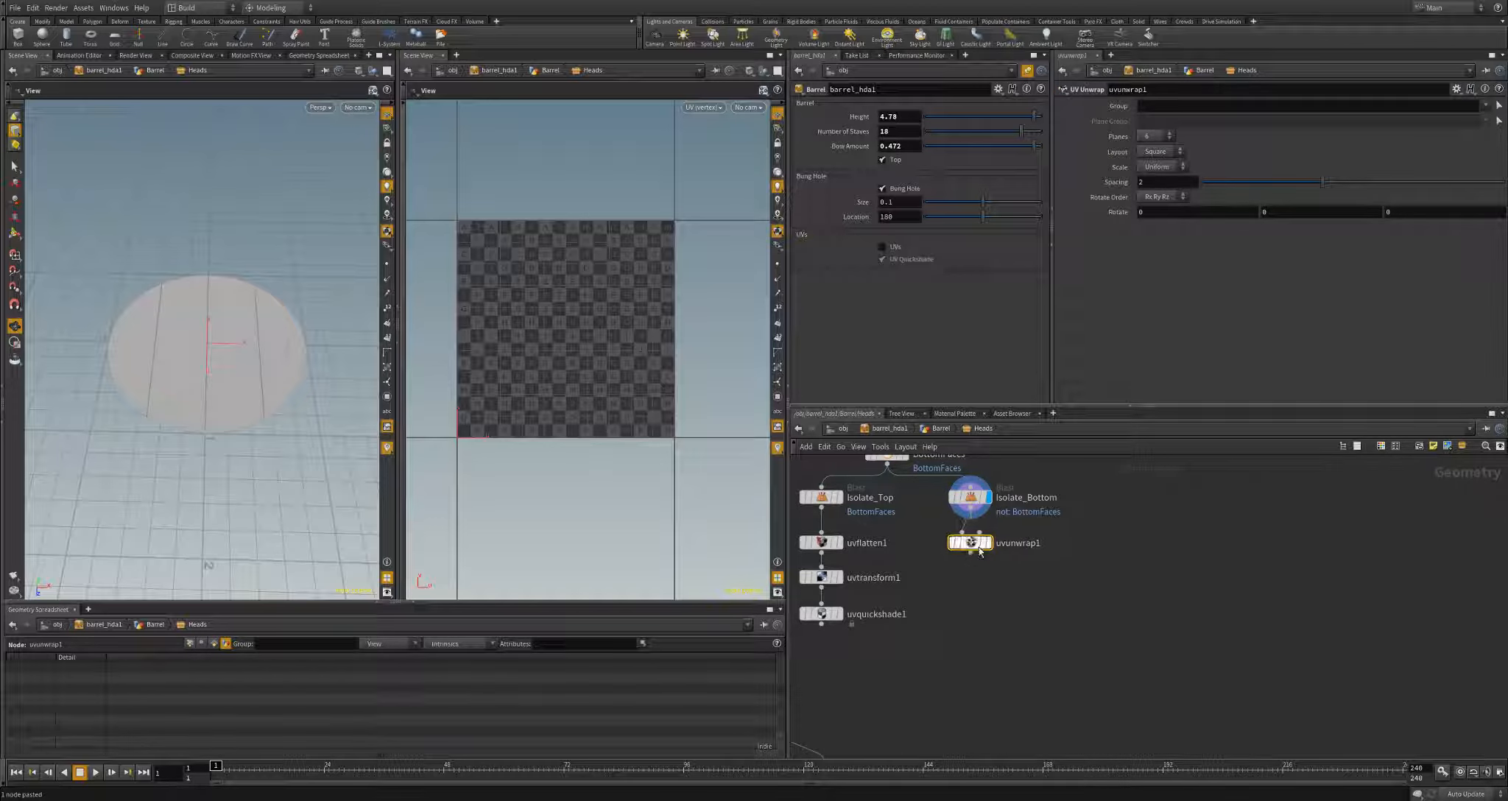
pyautogui.click(988, 545)
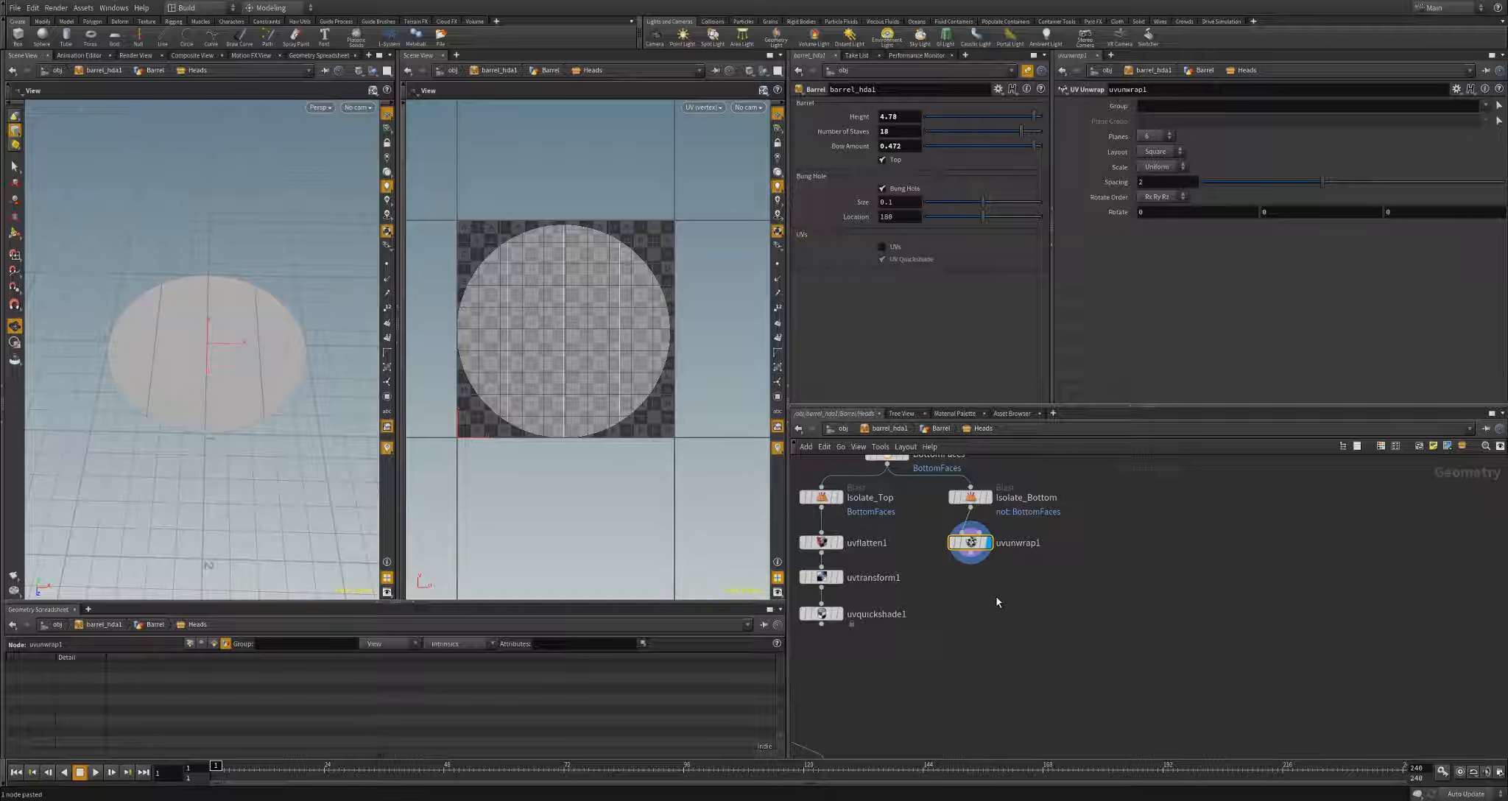
pyautogui.moveTo(996, 597); pyautogui.dragTo(1019, 578, button='middle')
pyautogui.moveTo(188, 422); pyautogui.dragTo(271, 413)
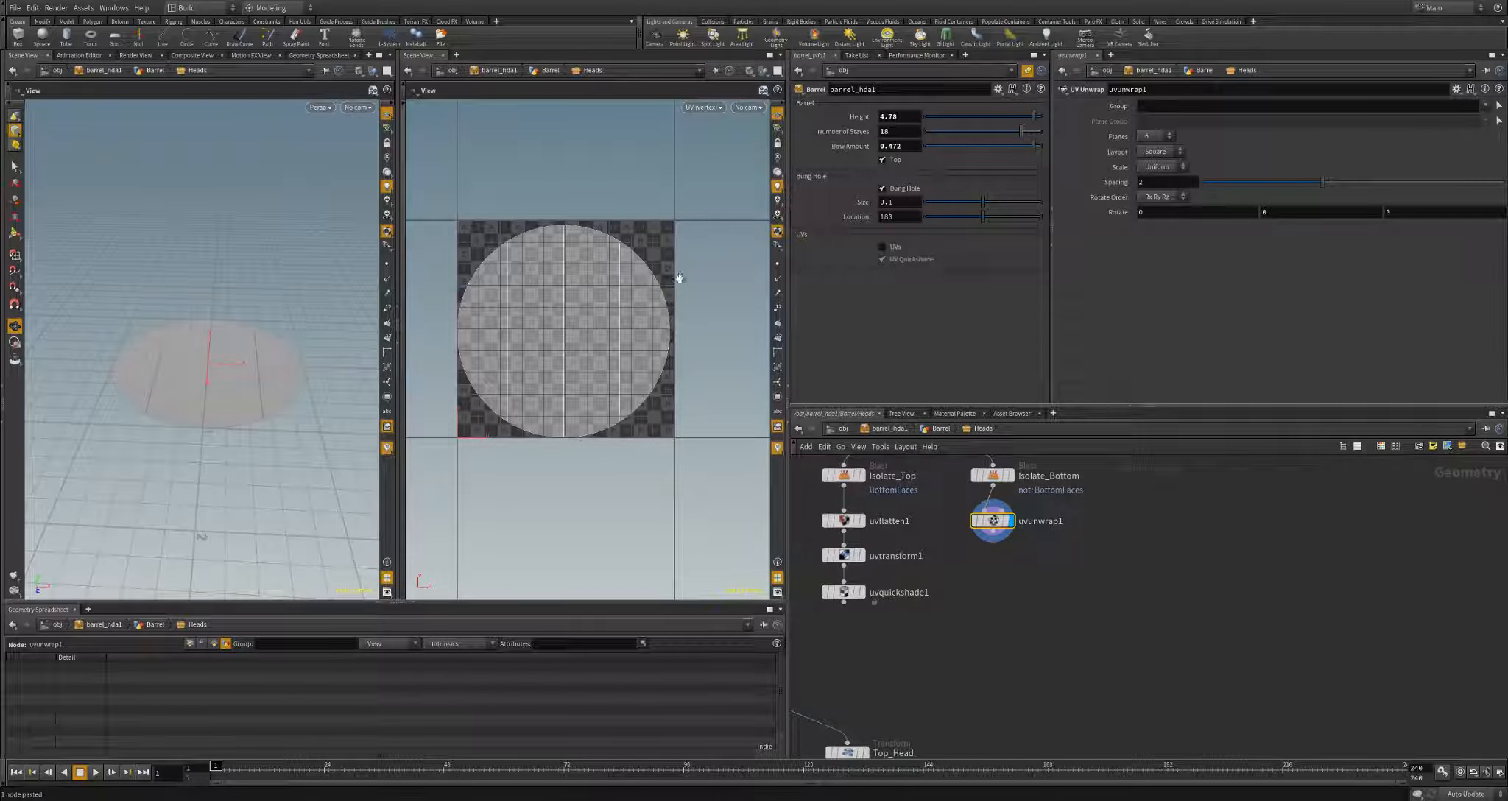
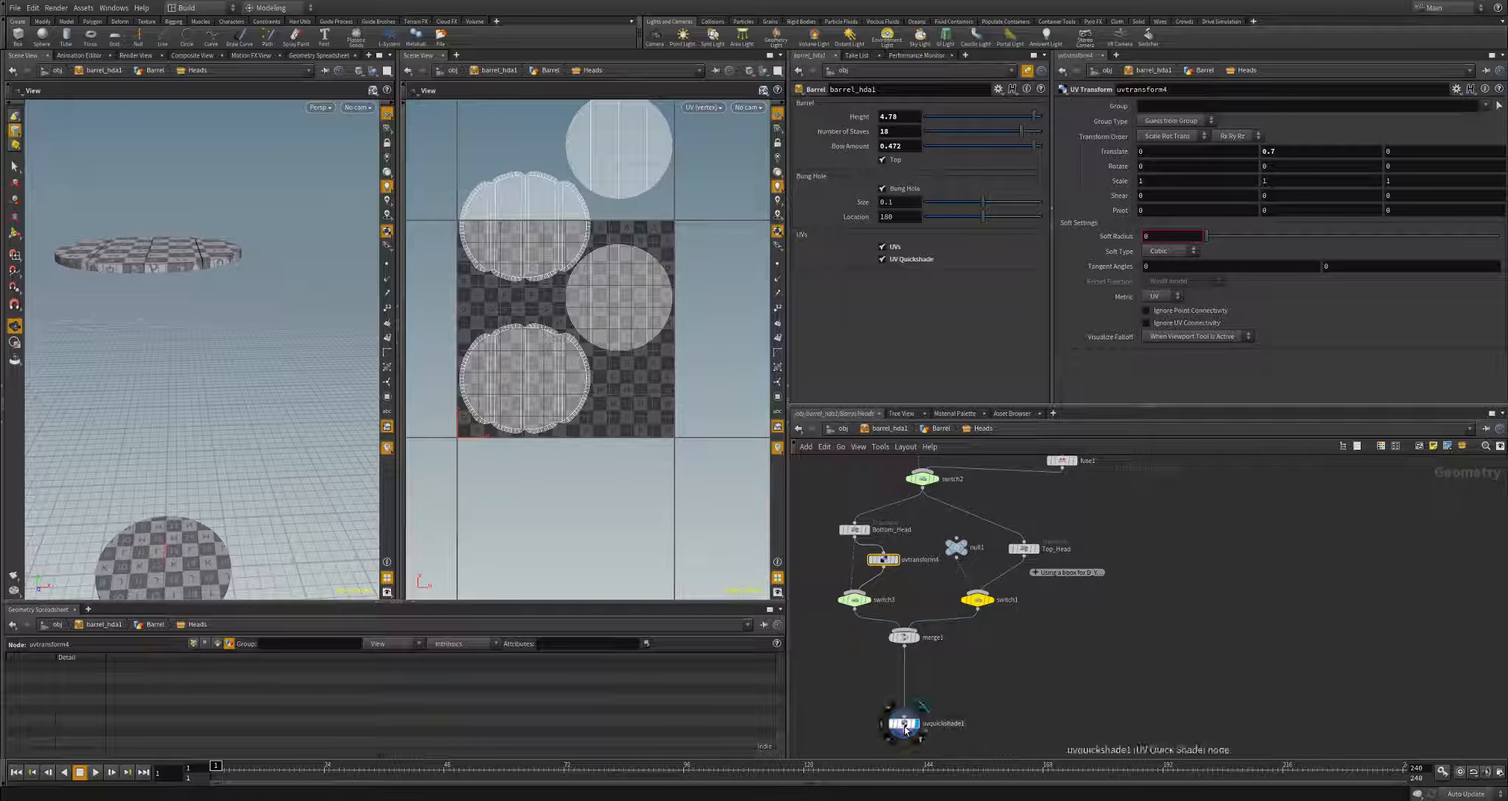
# - Duplicate switch3 with its toggle_uvs expression and insert the copy between merge1 and uvquickshade1
pyautogui.click(904, 727)
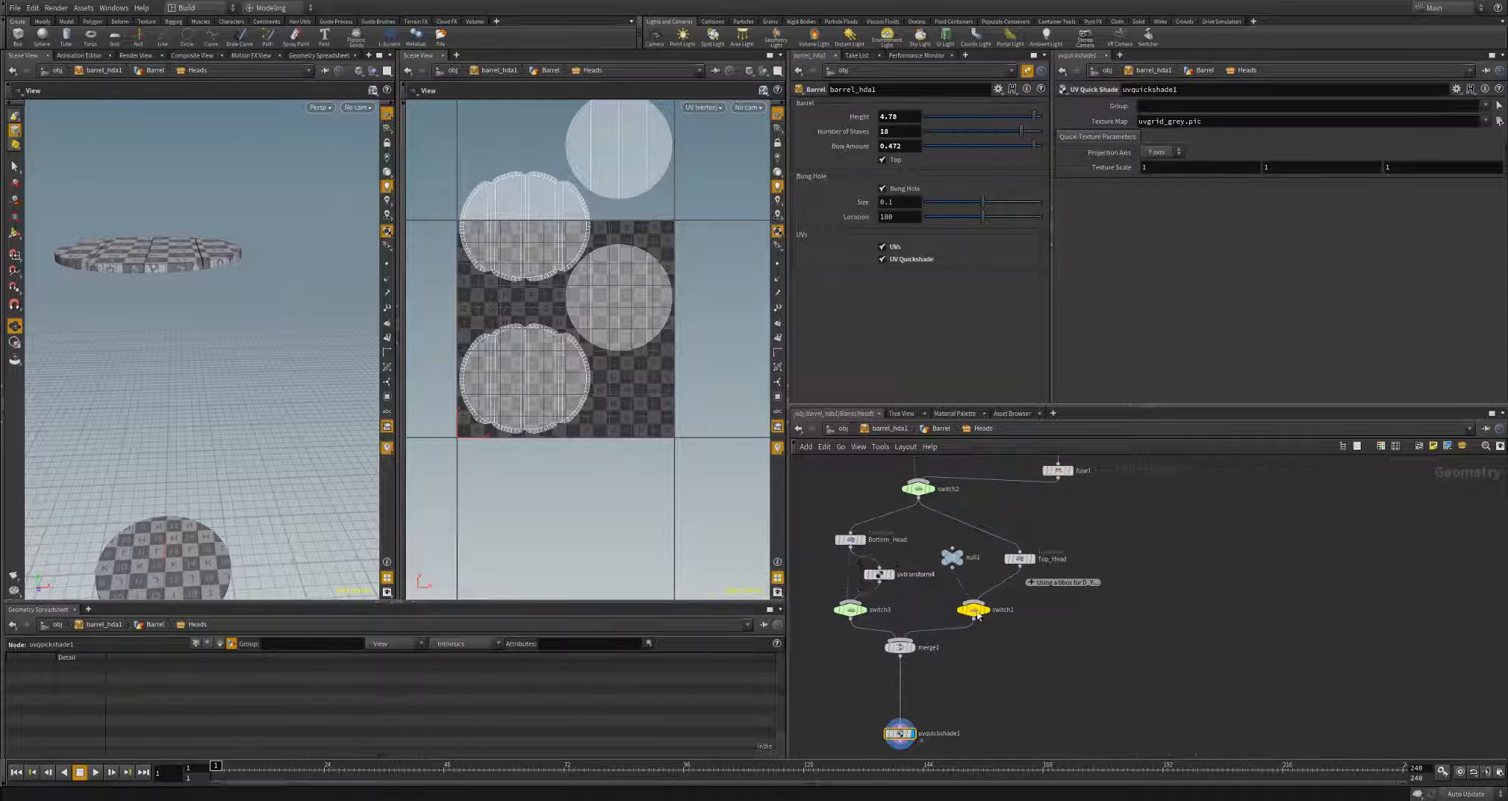
pyautogui.click(859, 511)
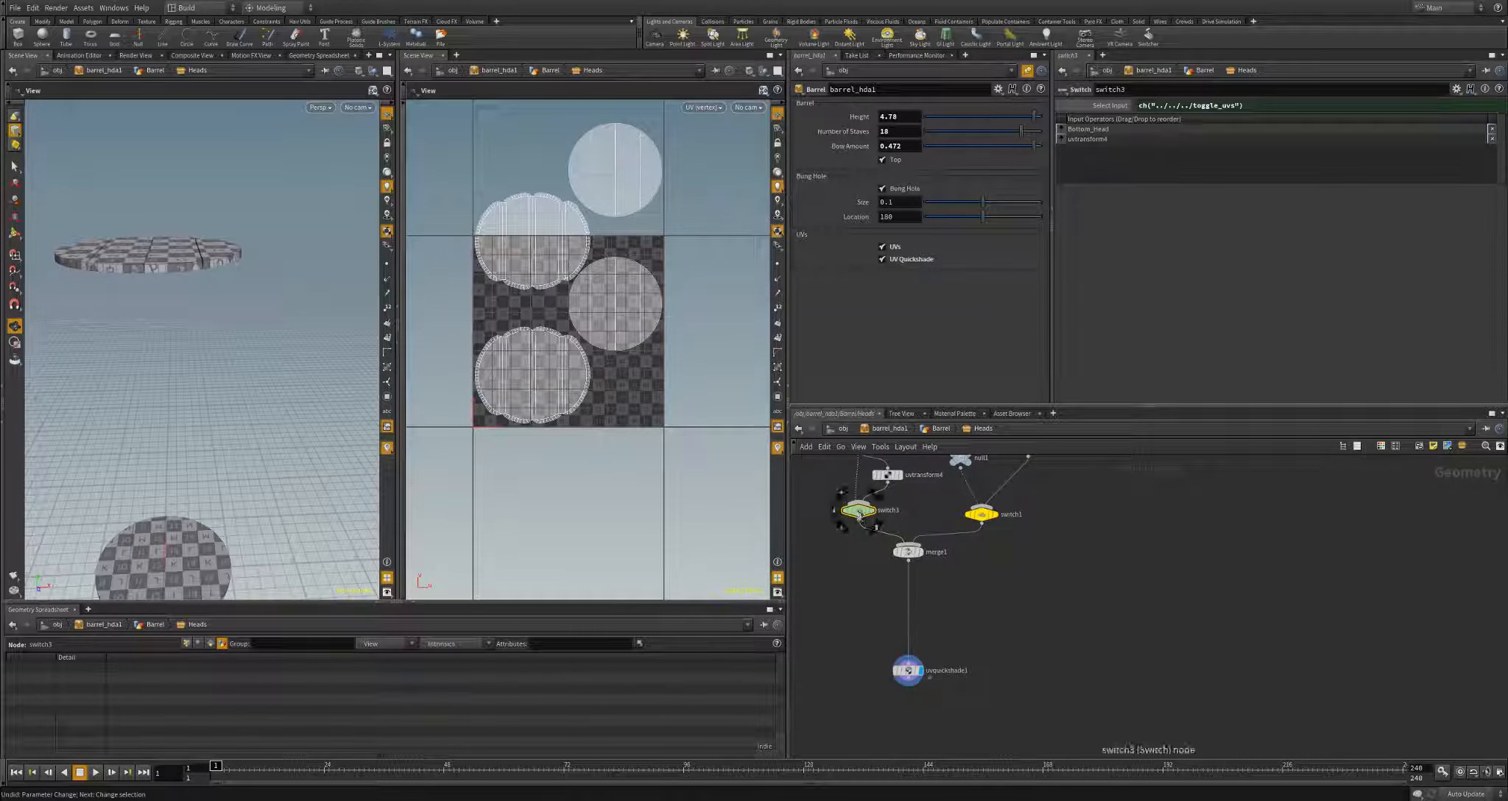
pyautogui.hotkey('ctrl', 'c')
pyautogui.hotkey('ctrl', 'v')
pyautogui.moveTo(912, 563); pyautogui.dragTo(947, 622)
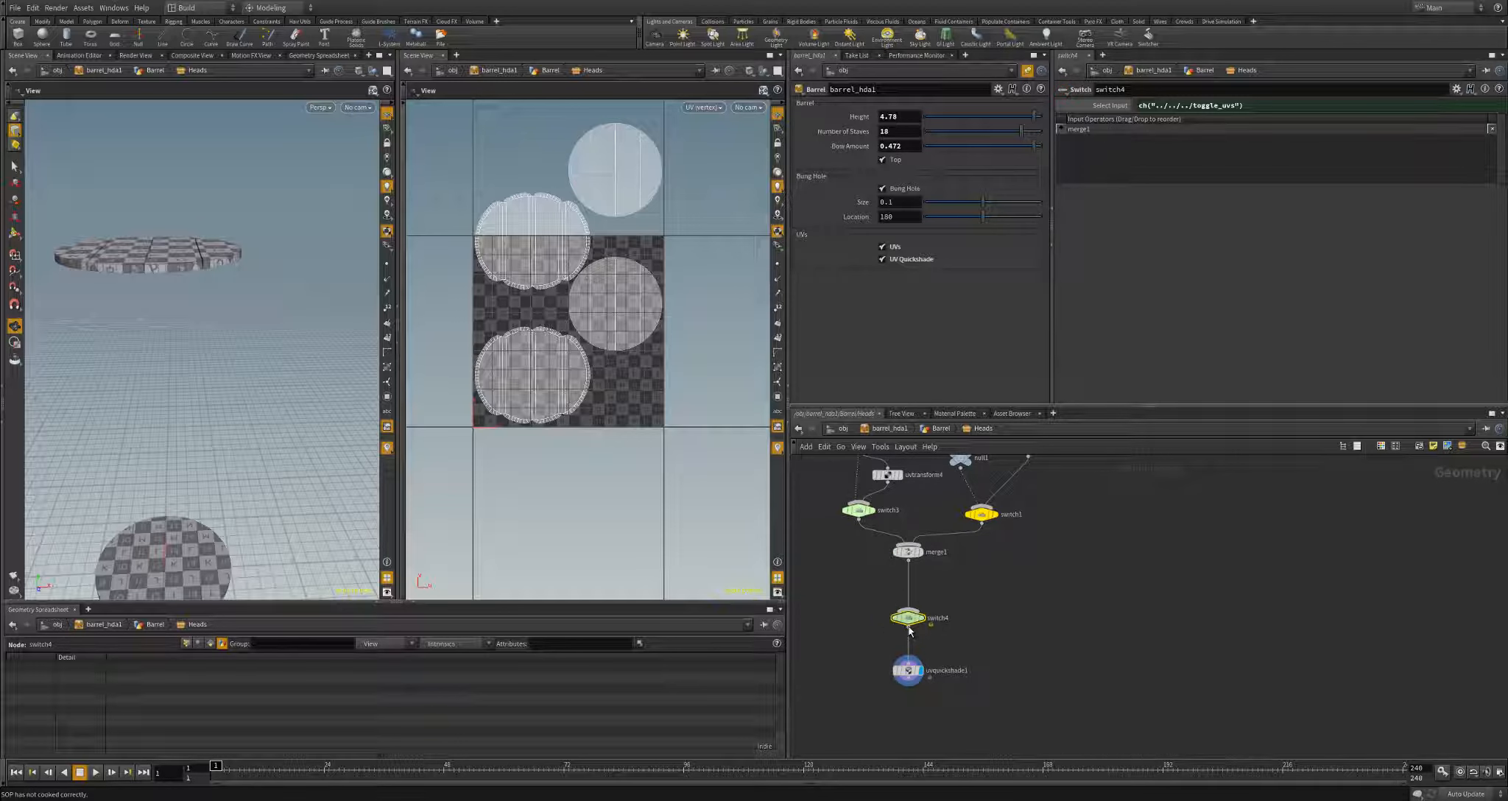
# - Duplicate uvtransform4 and wire the copy between merge1 and the second input of switch4
pyautogui.click(885, 478)
pyautogui.hotkey('ctrl', 'c')
pyautogui.hotkey('ctrl', 'v')
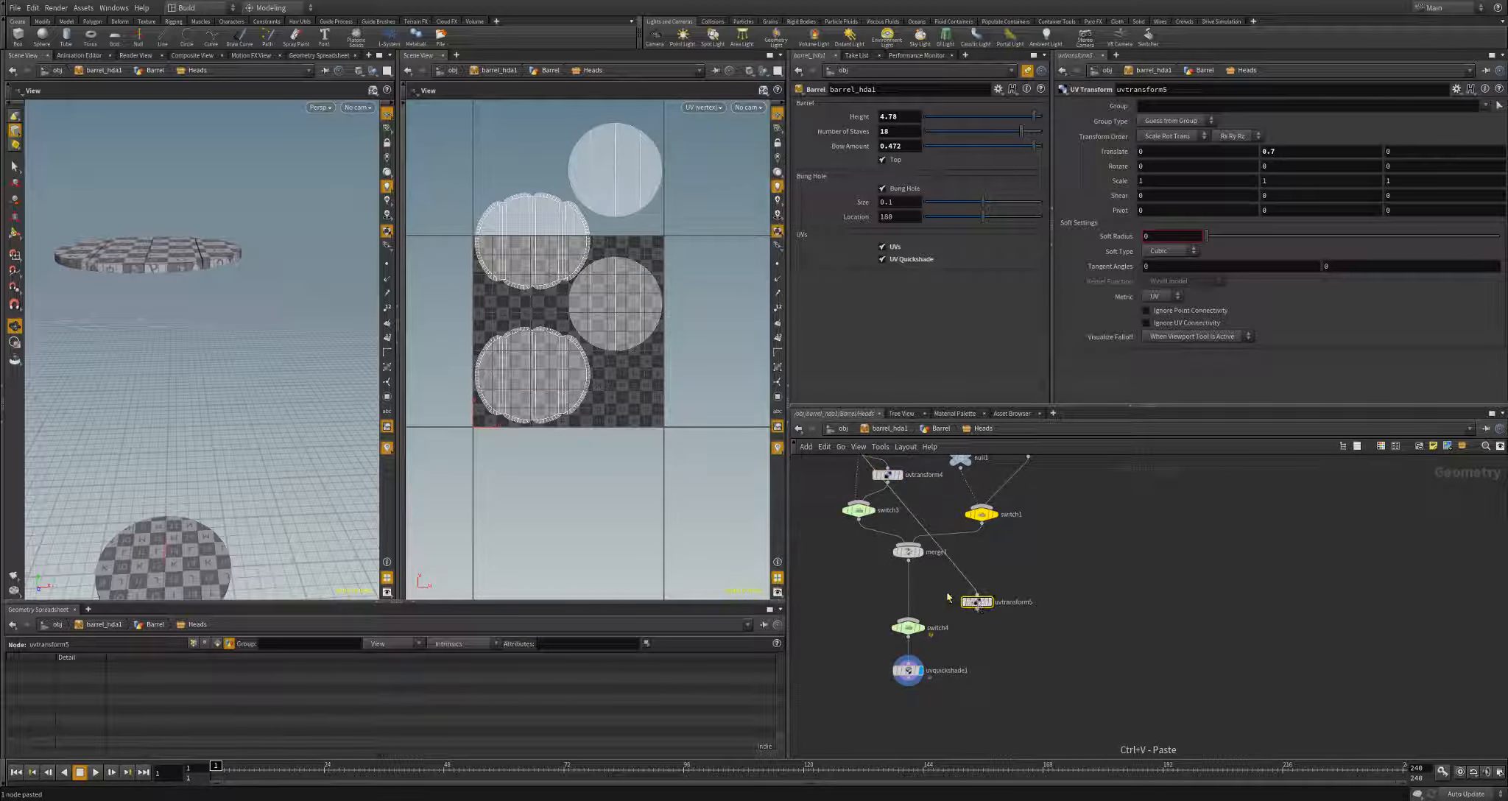
pyautogui.click(908, 561)
pyautogui.click(976, 594)
pyautogui.click(977, 611)
pyautogui.click(915, 620)
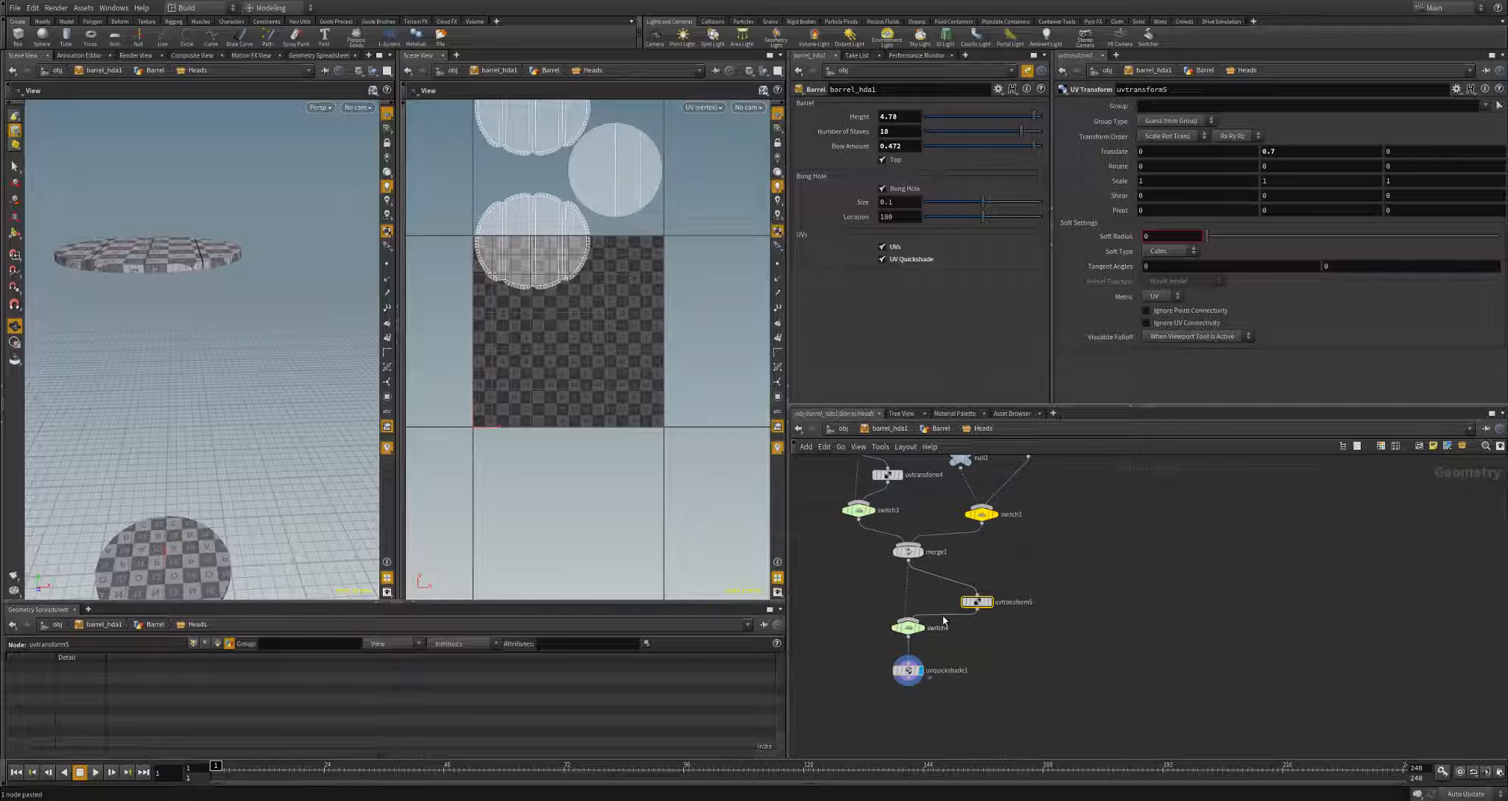
pyautogui.moveTo(970, 608); pyautogui.dragTo(955, 603)
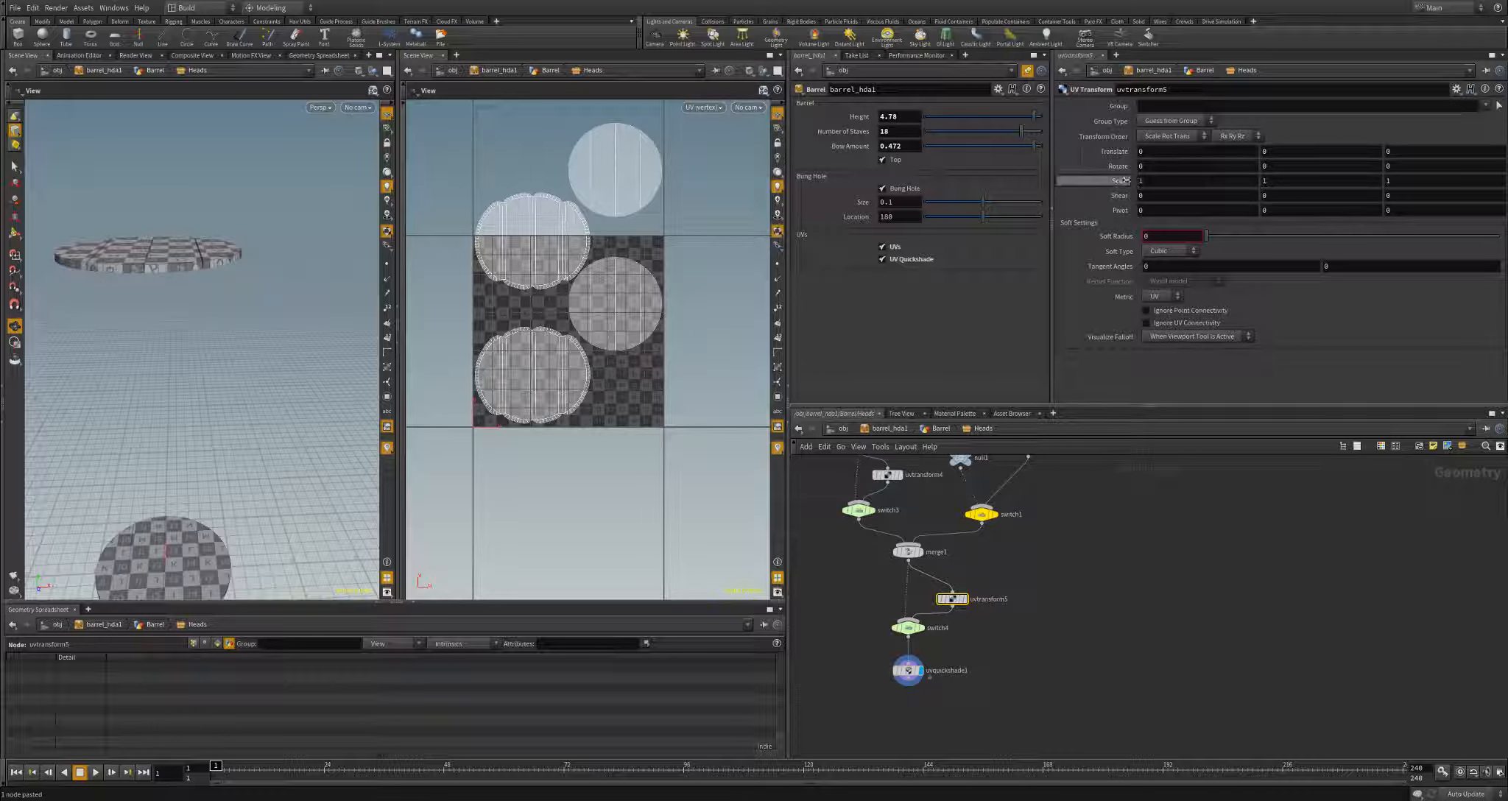
# - Set uvtransform5's translation to 0 and its uniform scale to 0.6, then inspect the grid on both heads
pyautogui.moveTo(1118, 181); pyautogui.dragTo(1096, 188, button='middle')
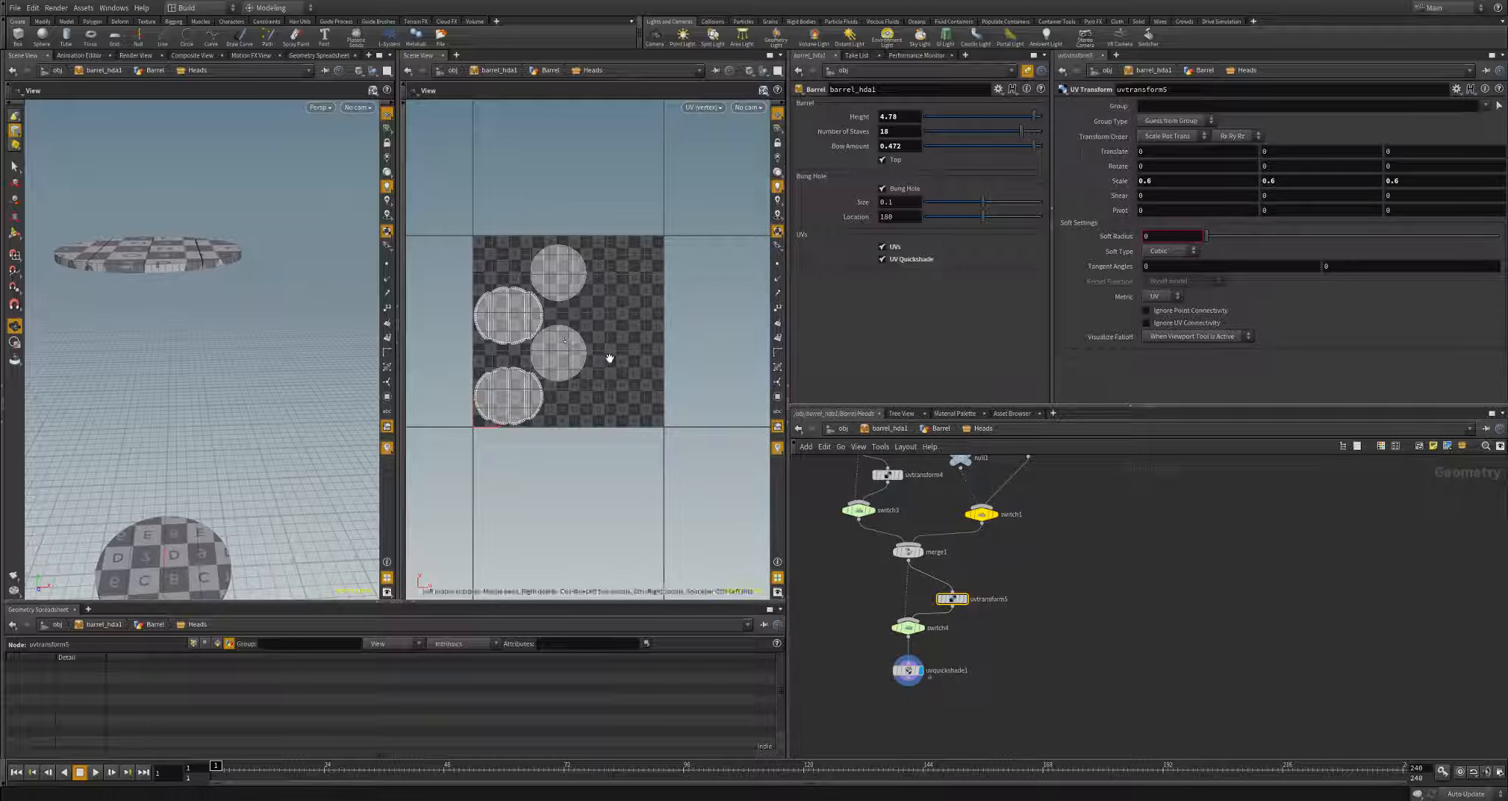
pyautogui.scroll(1, 581, 346)
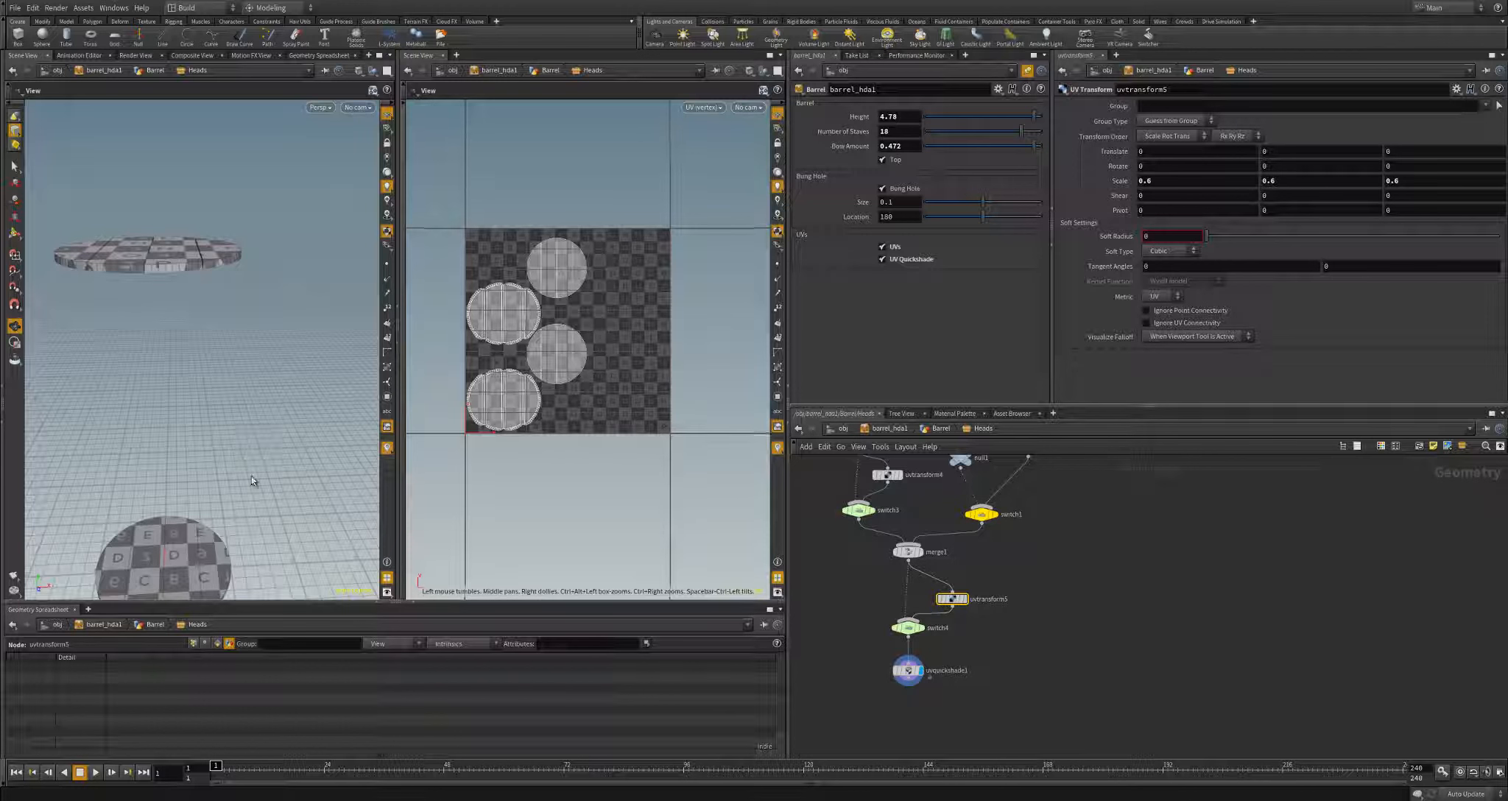
pyautogui.moveTo(251, 475); pyautogui.dragTo(266, 313, button='middle')
pyautogui.moveTo(266, 313); pyautogui.dragTo(223, 301)
pyautogui.moveTo(538, 256); pyautogui.dragTo(538, 347, button='middle')
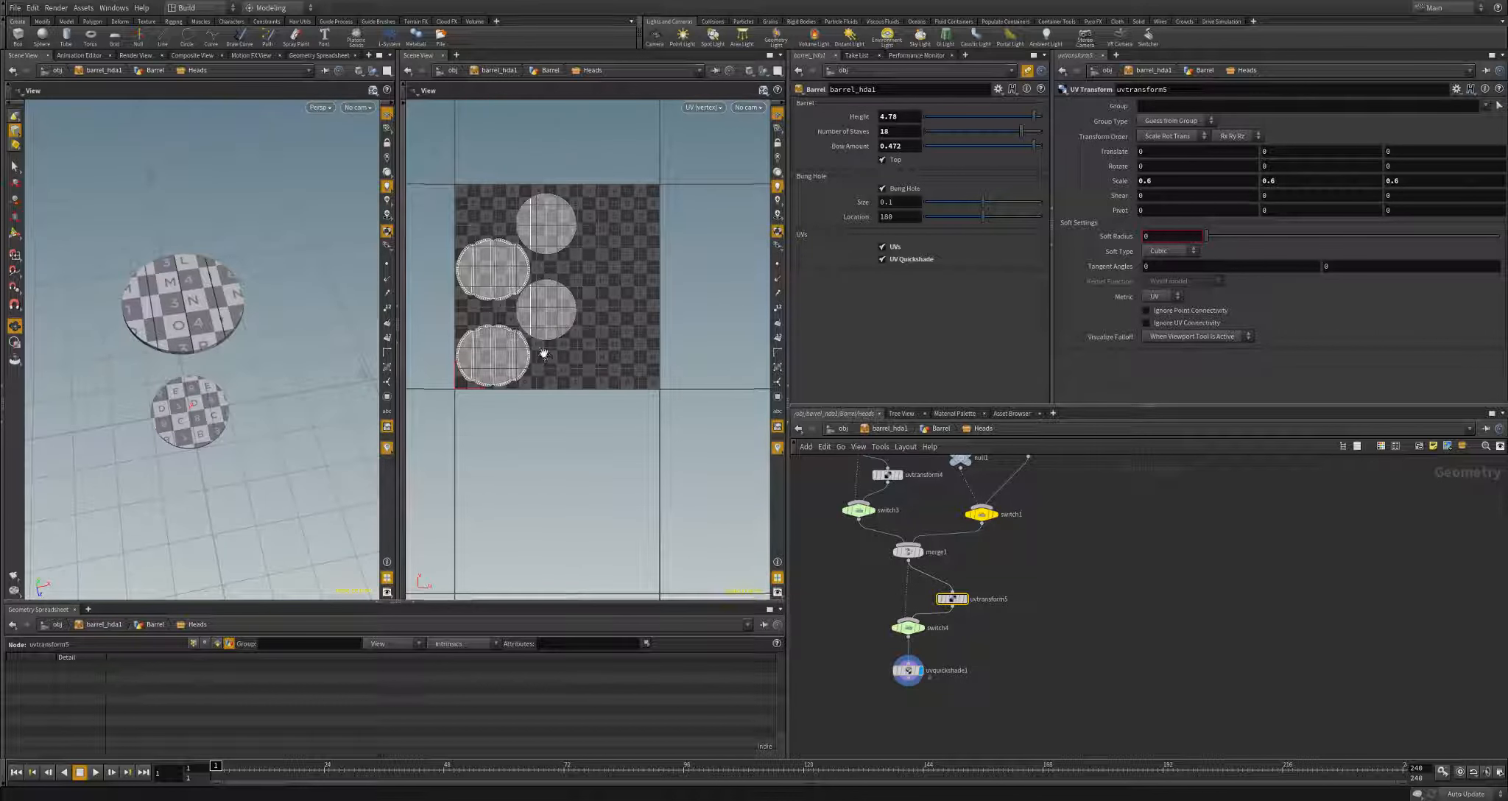
pyautogui.moveTo(221, 294); pyautogui.dragTo(218, 350)
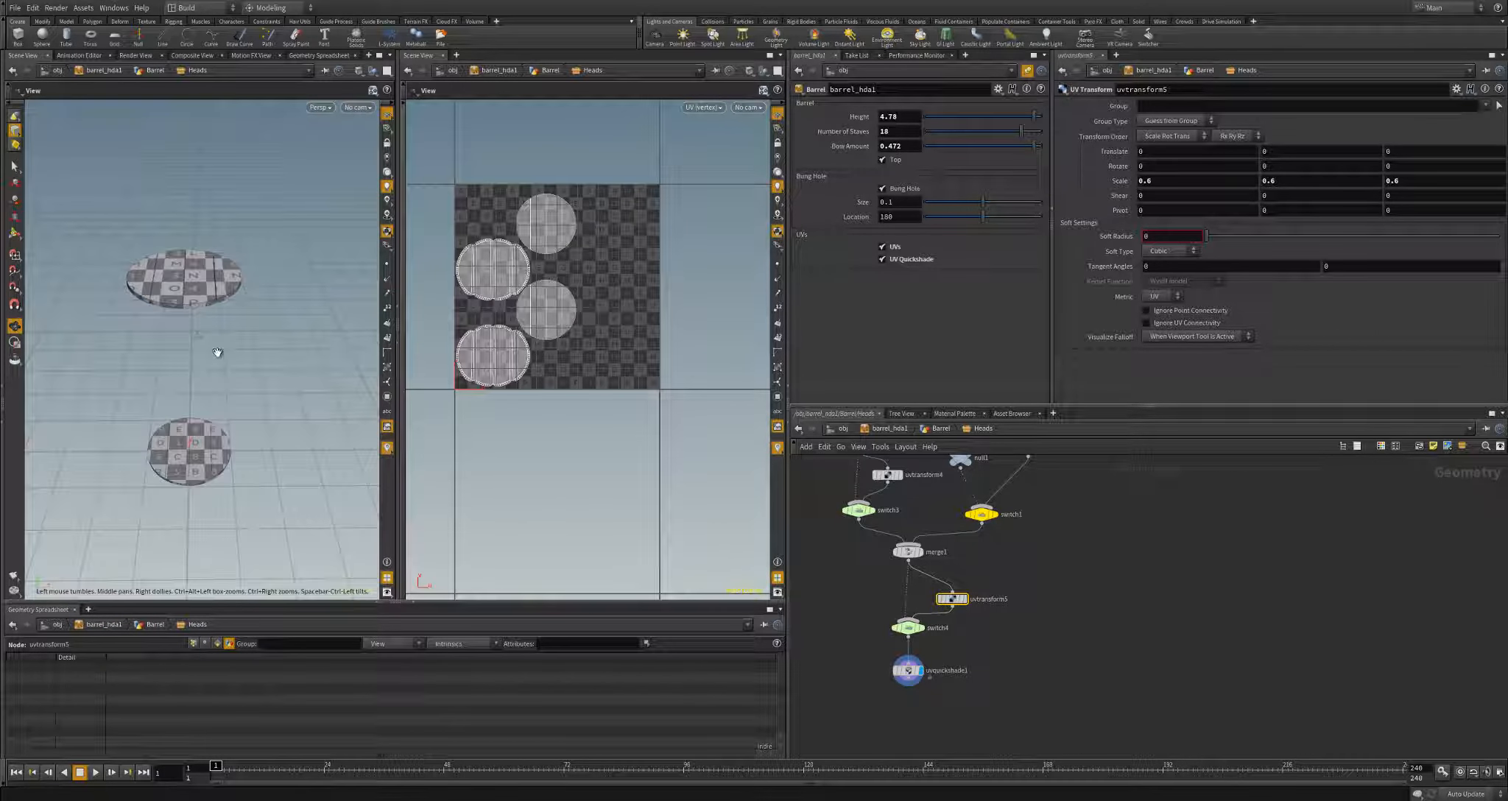
# - Turn the barrel's UVs option off and back on to test the heads' switches
pyautogui.moveTo(1020, 658); pyautogui.dragTo(1023, 638, button='middle')
pyautogui.click(1023, 638)
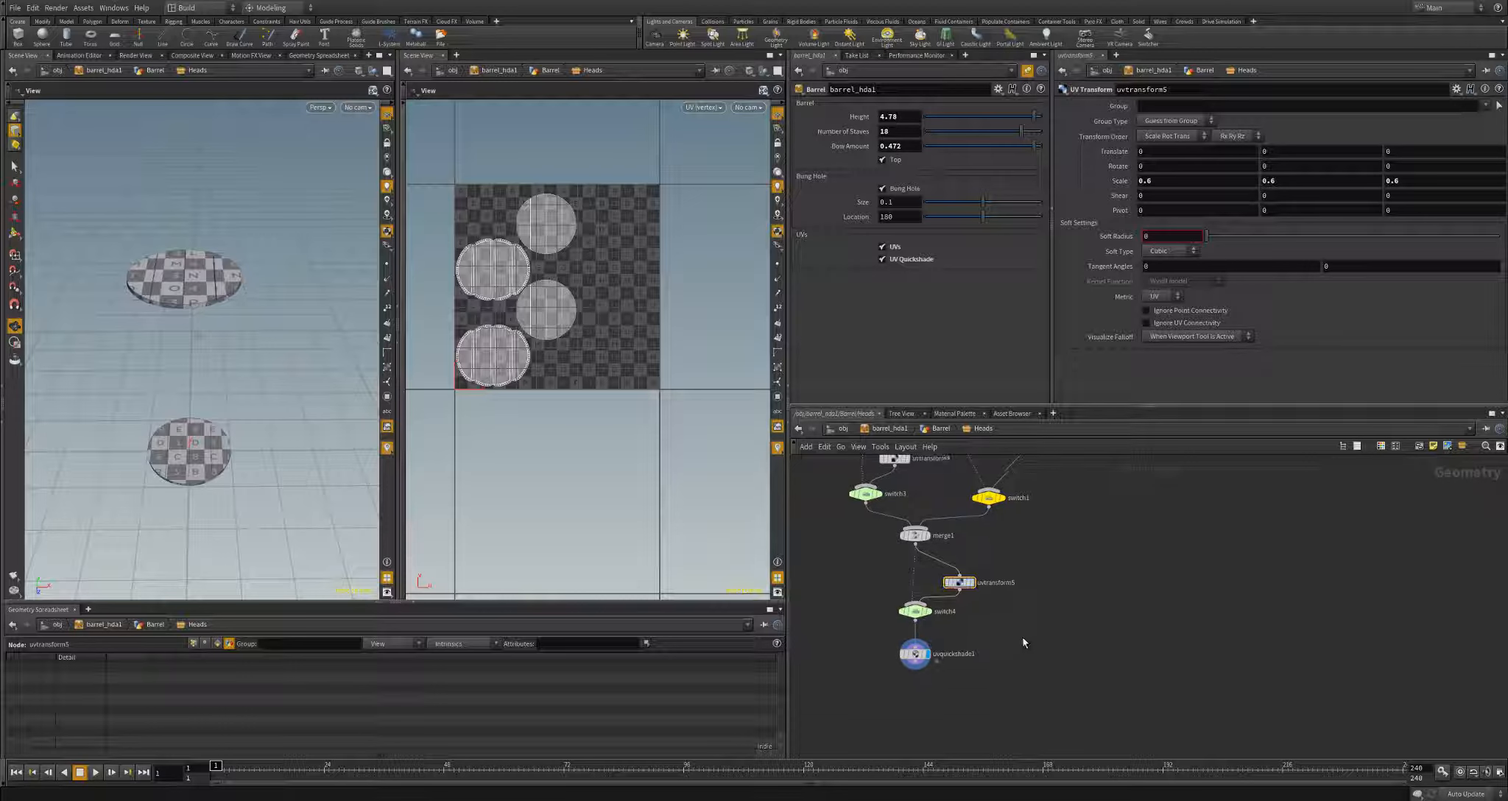
pyautogui.click(882, 247)
pyautogui.click(881, 247)
# - Delete uvquickshade1 from the end of the Heads network
pyautogui.press('u')
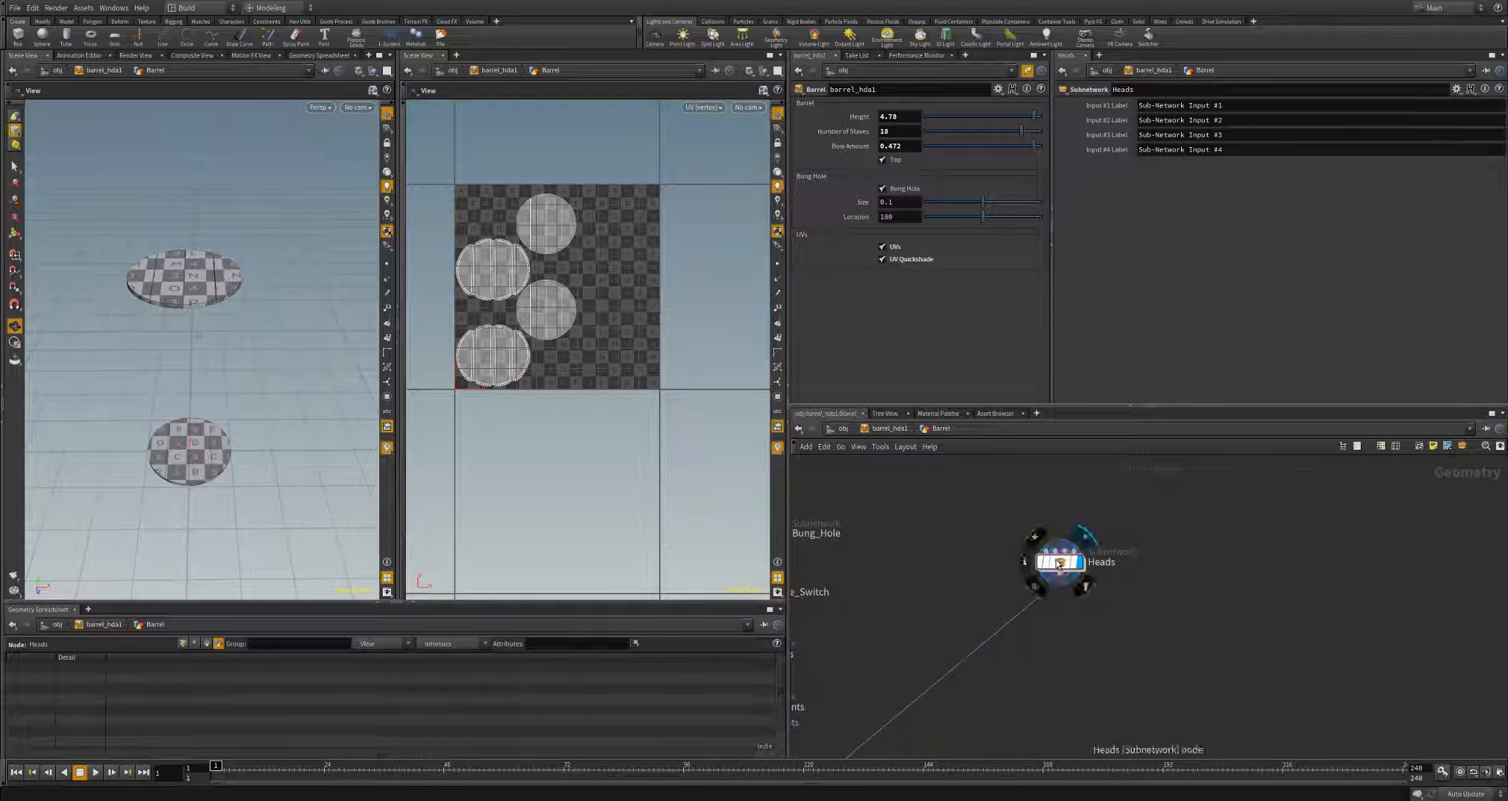
pyautogui.press('i')
pyautogui.moveTo(1046, 628); pyautogui.dragTo(1077, 551, button='middle')
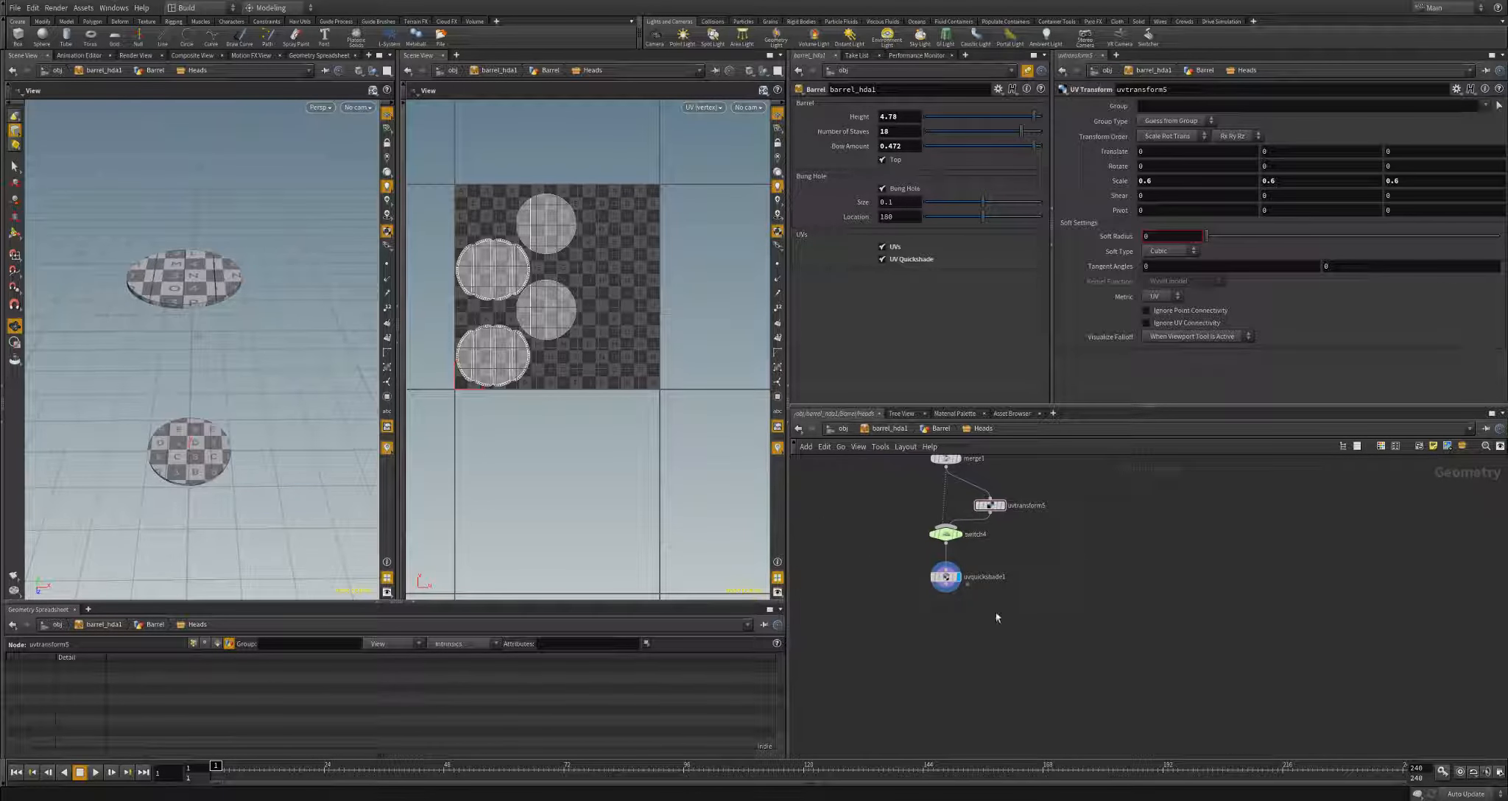
pyautogui.click(949, 581)
pyautogui.press('Delete')
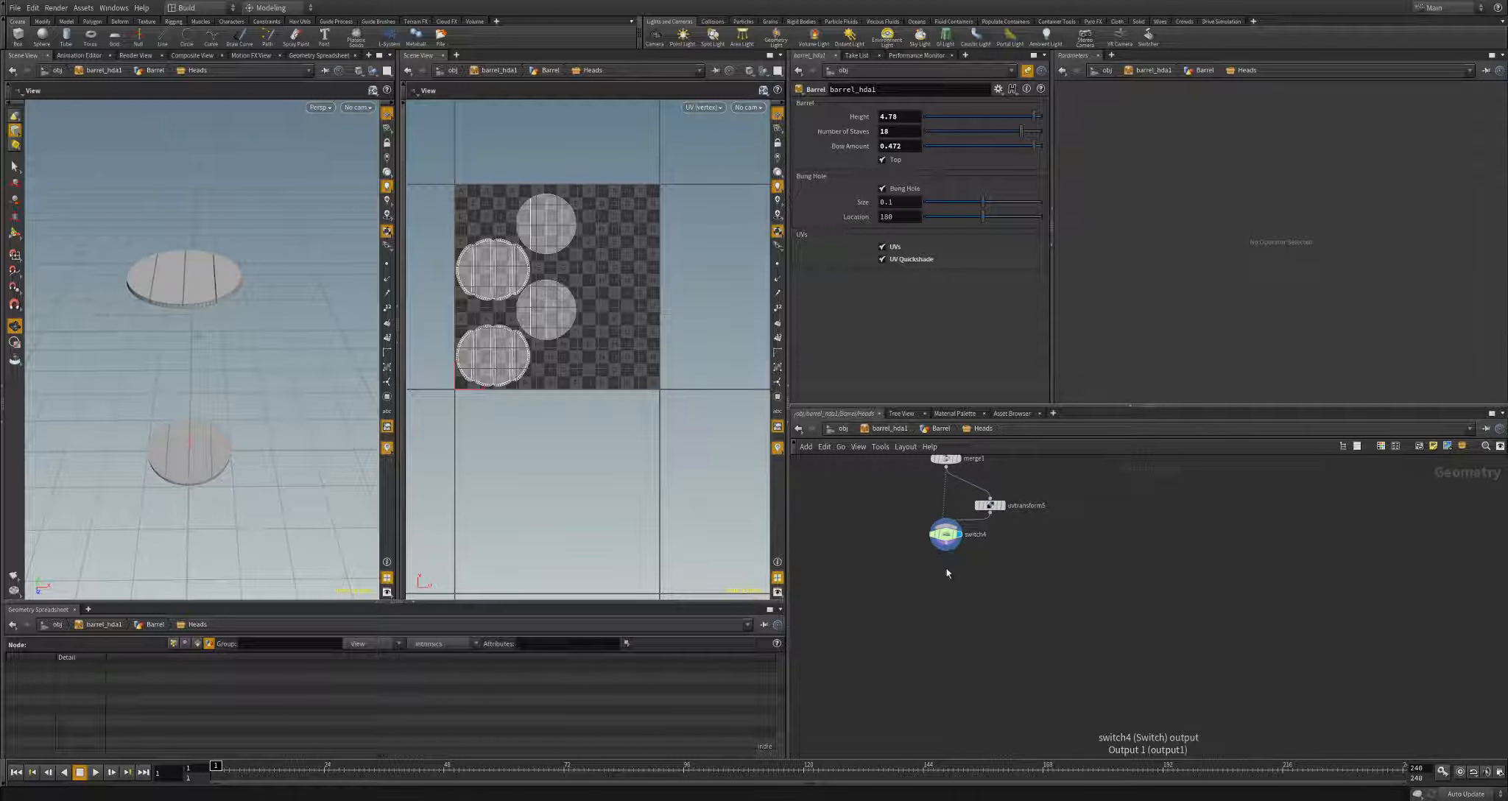
# - Add a Group node after switch4 at the end of the Heads network
pyautogui.click(946, 570)
pyautogui.press('Tab')
pyautogui.write('group')
pyautogui.press('Return')
pyautogui.click(944, 593)
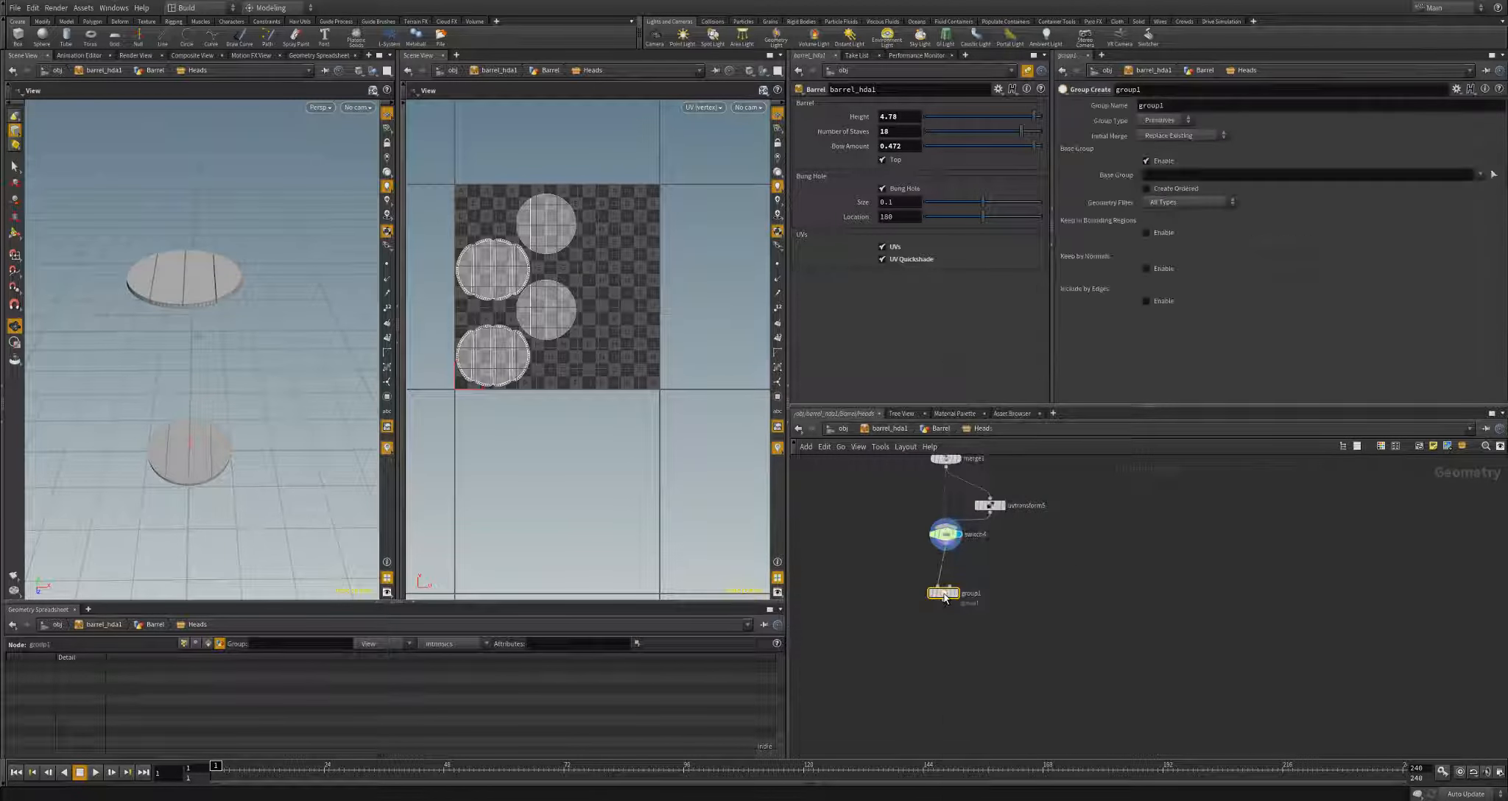
# - Display the new Group node, rename it Heads_Group, and set its group name to GRP_Heads
pyautogui.scroll(3, 944, 593)
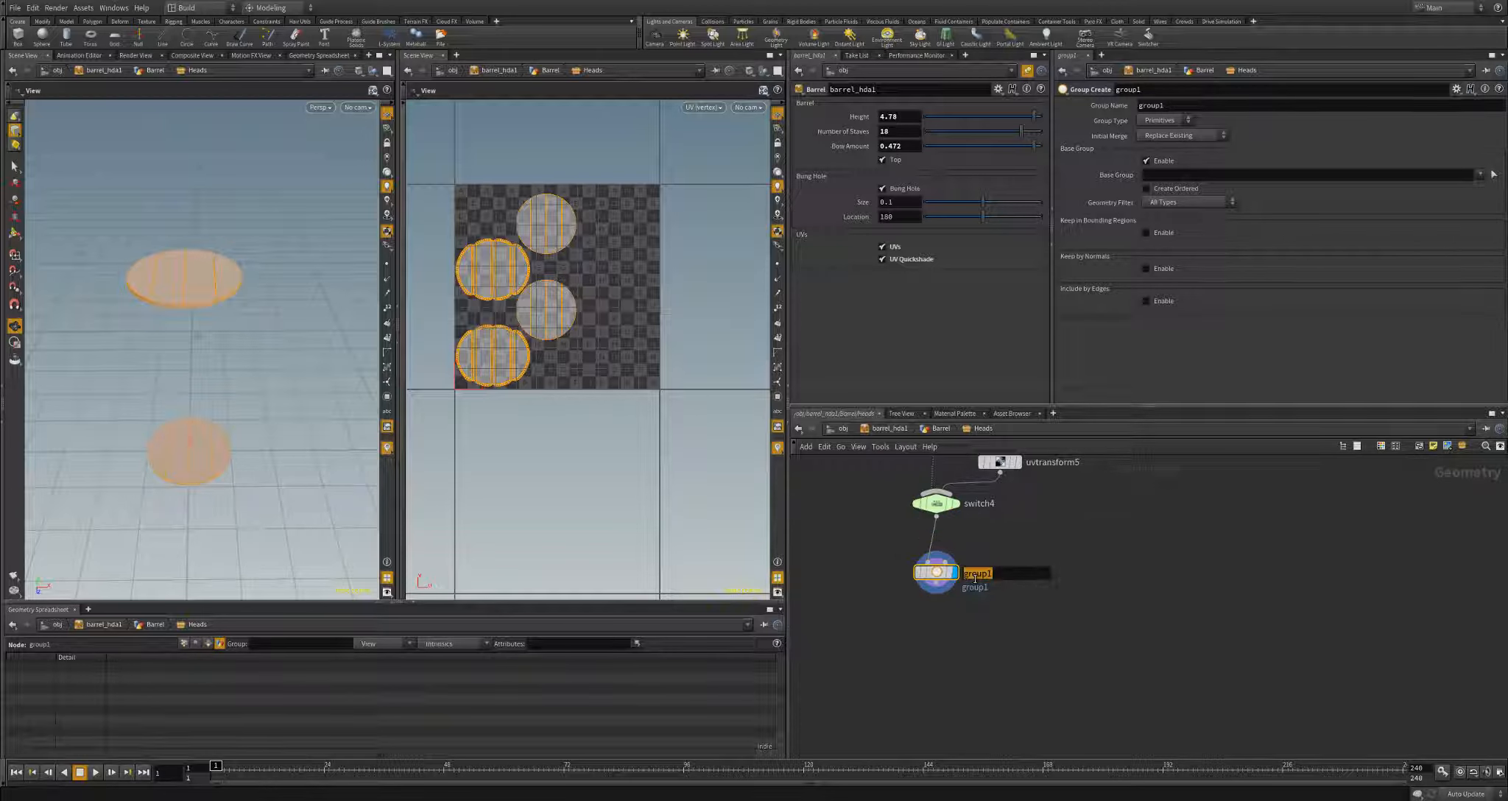
pyautogui.write('Heads_G')
pyautogui.press('Return')
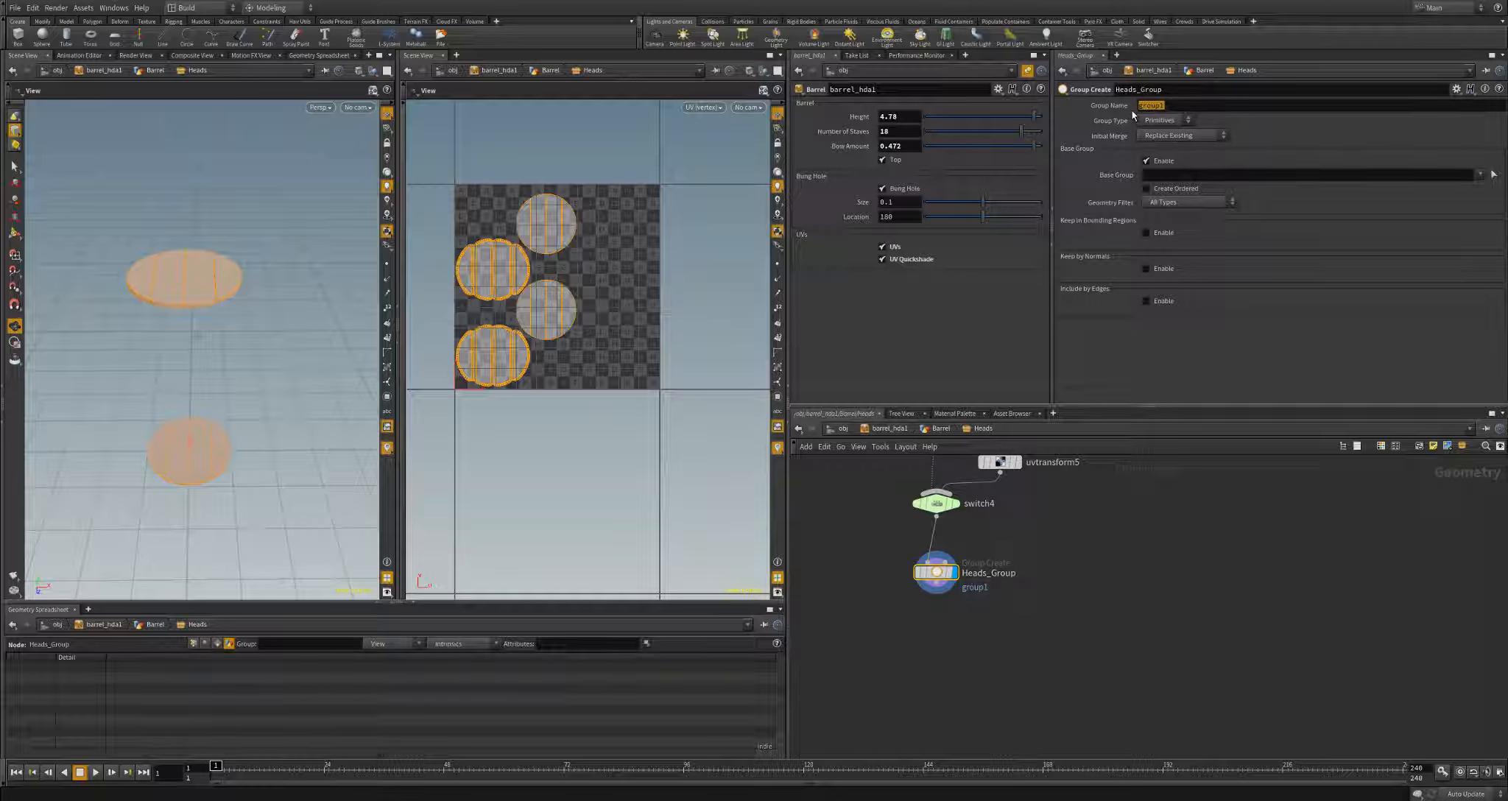
pyautogui.press('Return')
# - Return to the Barrel network and duplicate Hoop_QS, placing the copy directly above it in the quickshade chain
pyautogui.press('u')
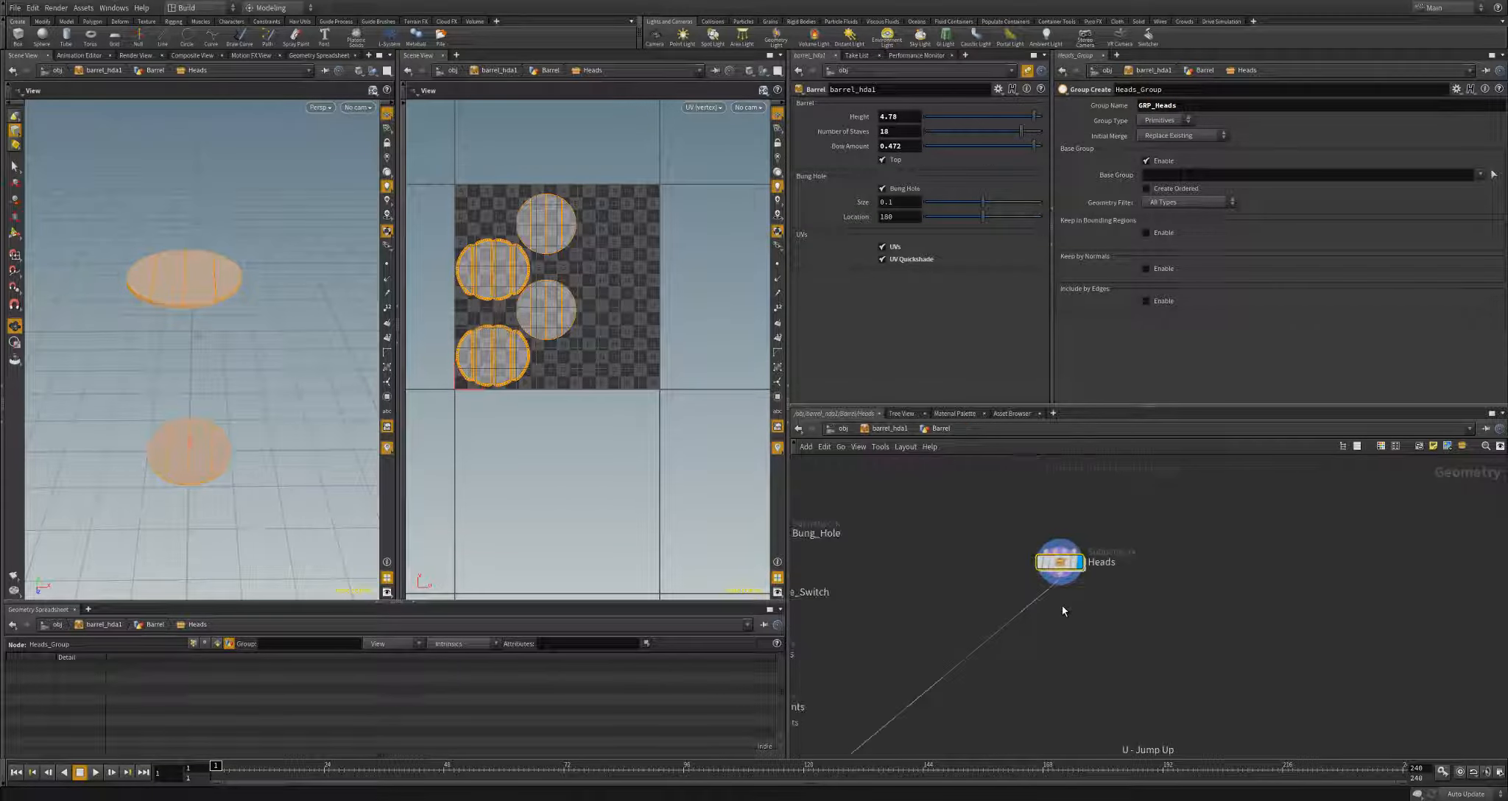
pyautogui.moveTo(1048, 673); pyautogui.dragTo(1107, 562, button='middle')
pyautogui.scroll(4, 1090, 591)
pyautogui.moveTo(1044, 642); pyautogui.dragTo(1065, 537, button='middle')
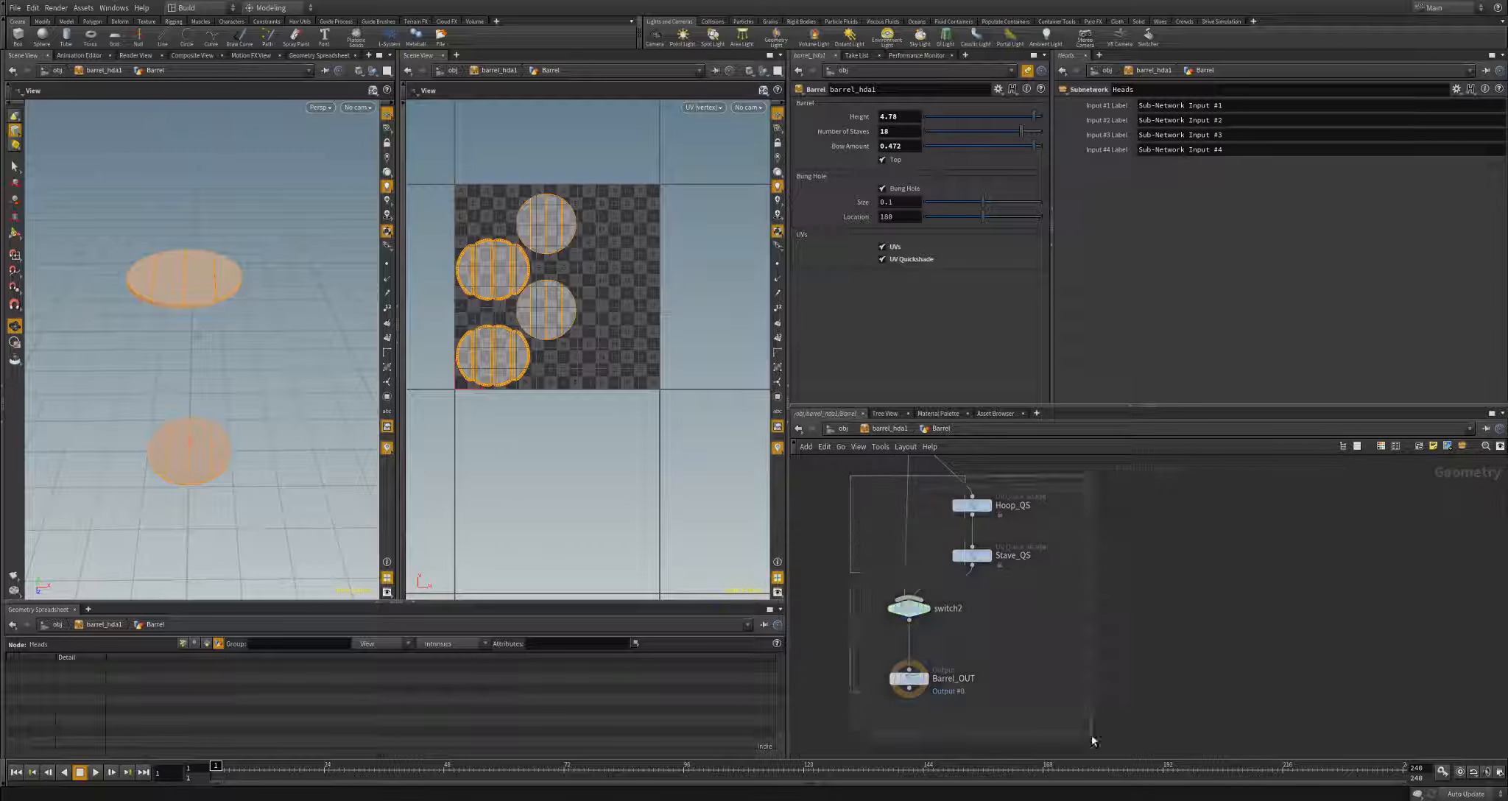
pyautogui.click(972, 505)
pyautogui.moveTo(981, 477); pyautogui.dragTo(985, 529, button='middle')
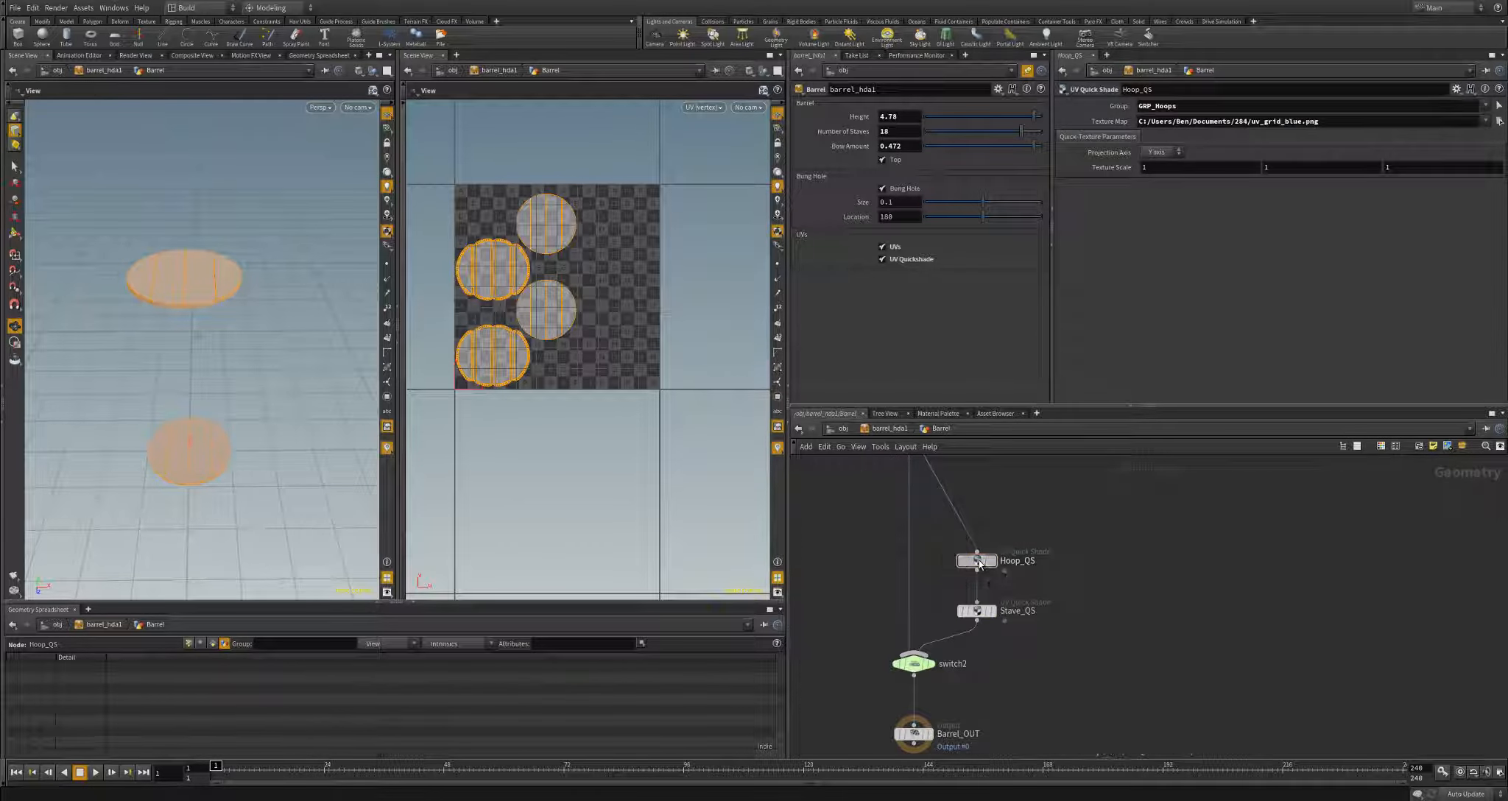
pyautogui.keyDown('alt'); pyautogui.moveTo(963, 560); pyautogui.dragTo(959, 511); pyautogui.keyUp('alt')
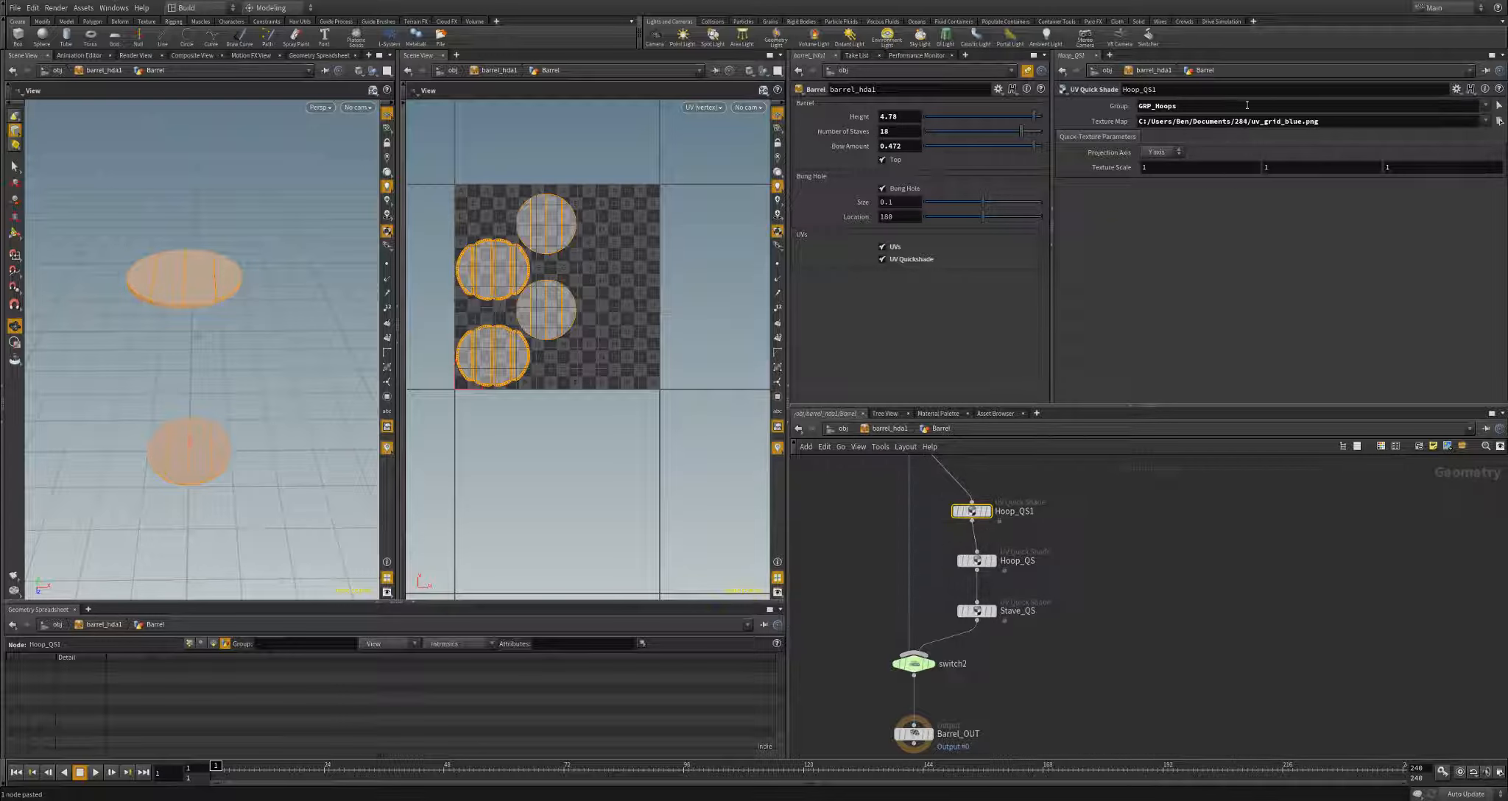
# - Set the duplicated hoop quickshade's group to GRP_Heads and its texture map to uv_grid_green.png
pyautogui.write('ead')
pyautogui.click(1497, 123)
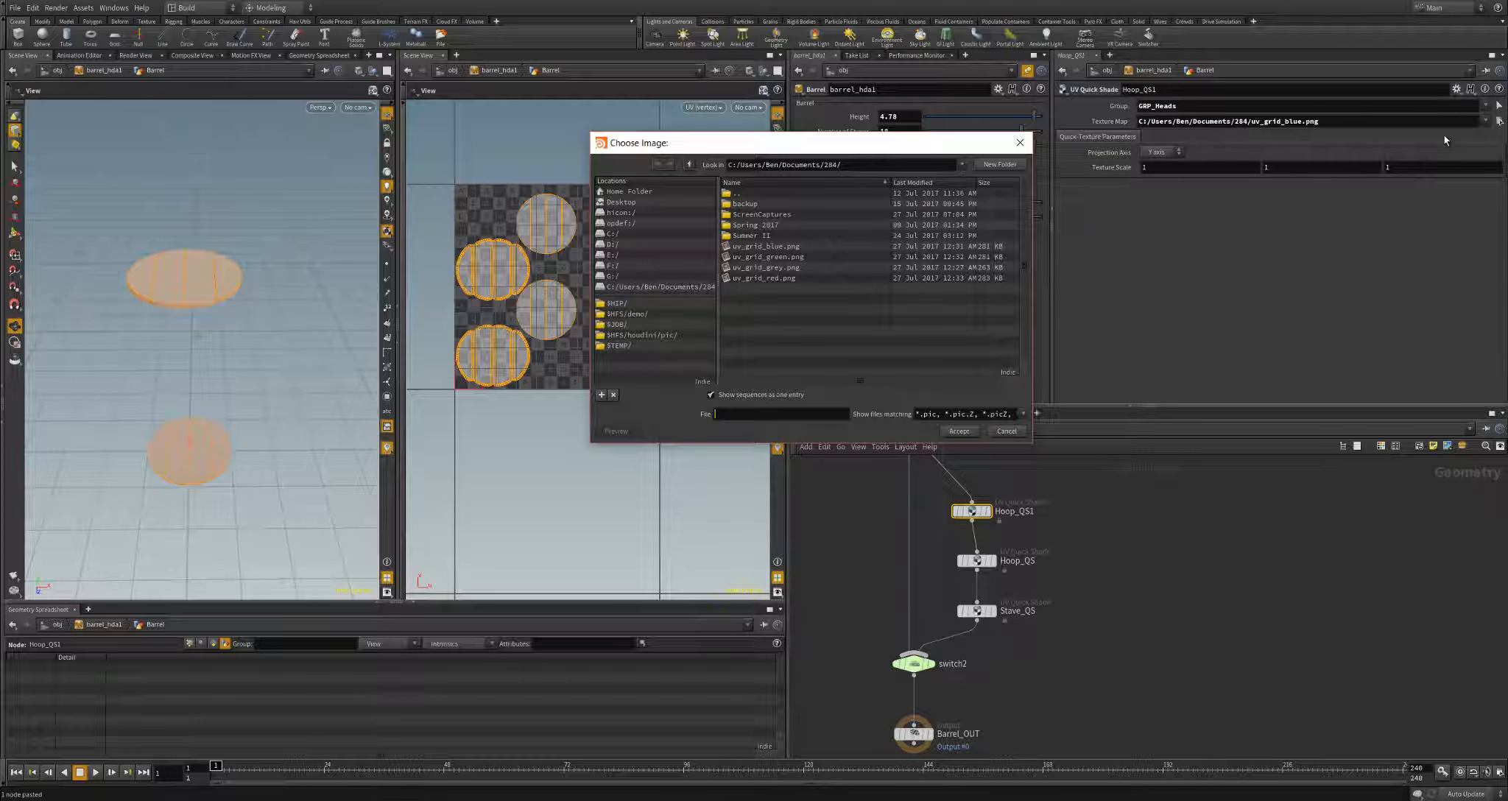
pyautogui.click(782, 258)
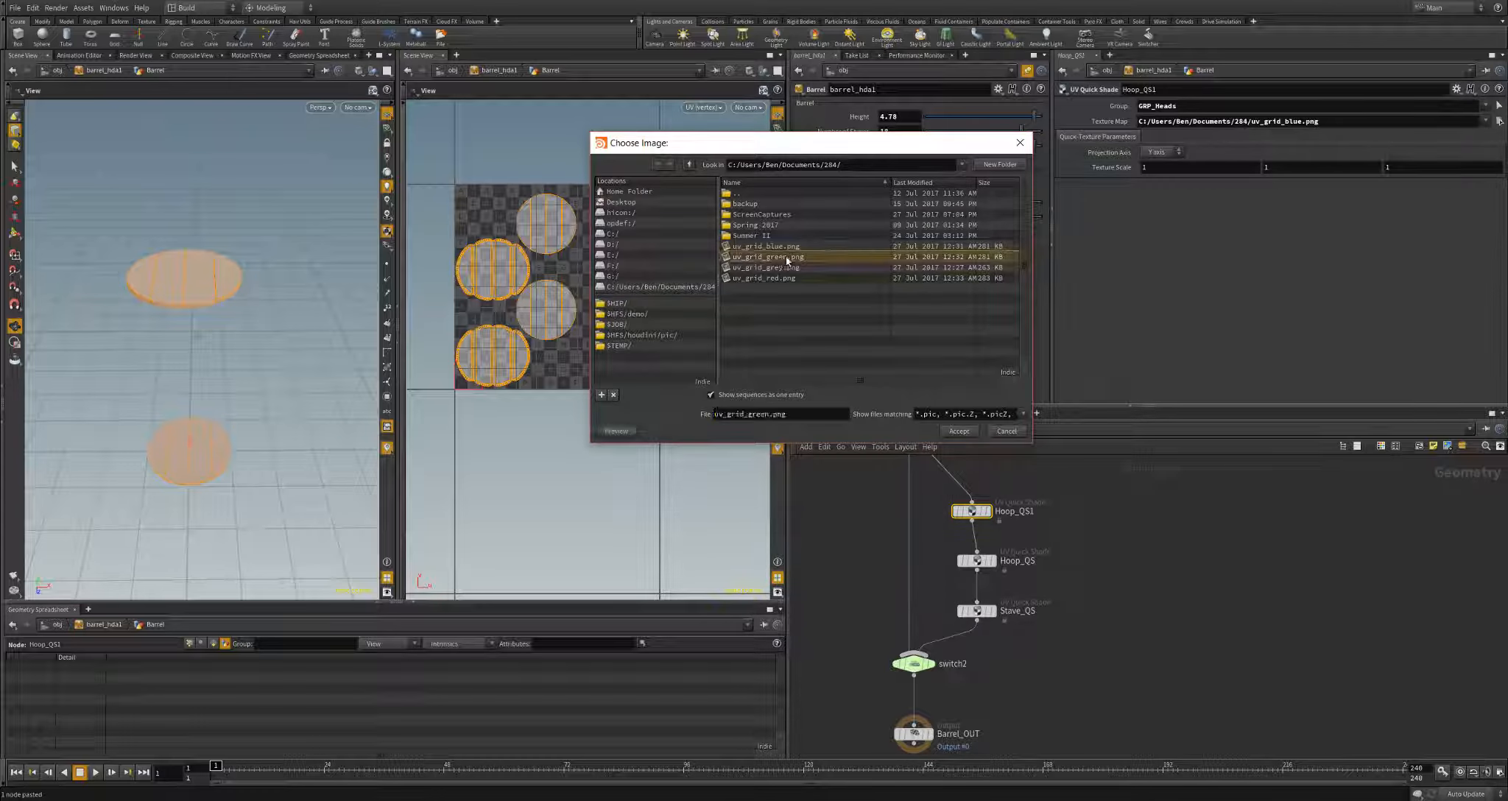
pyautogui.click(958, 431)
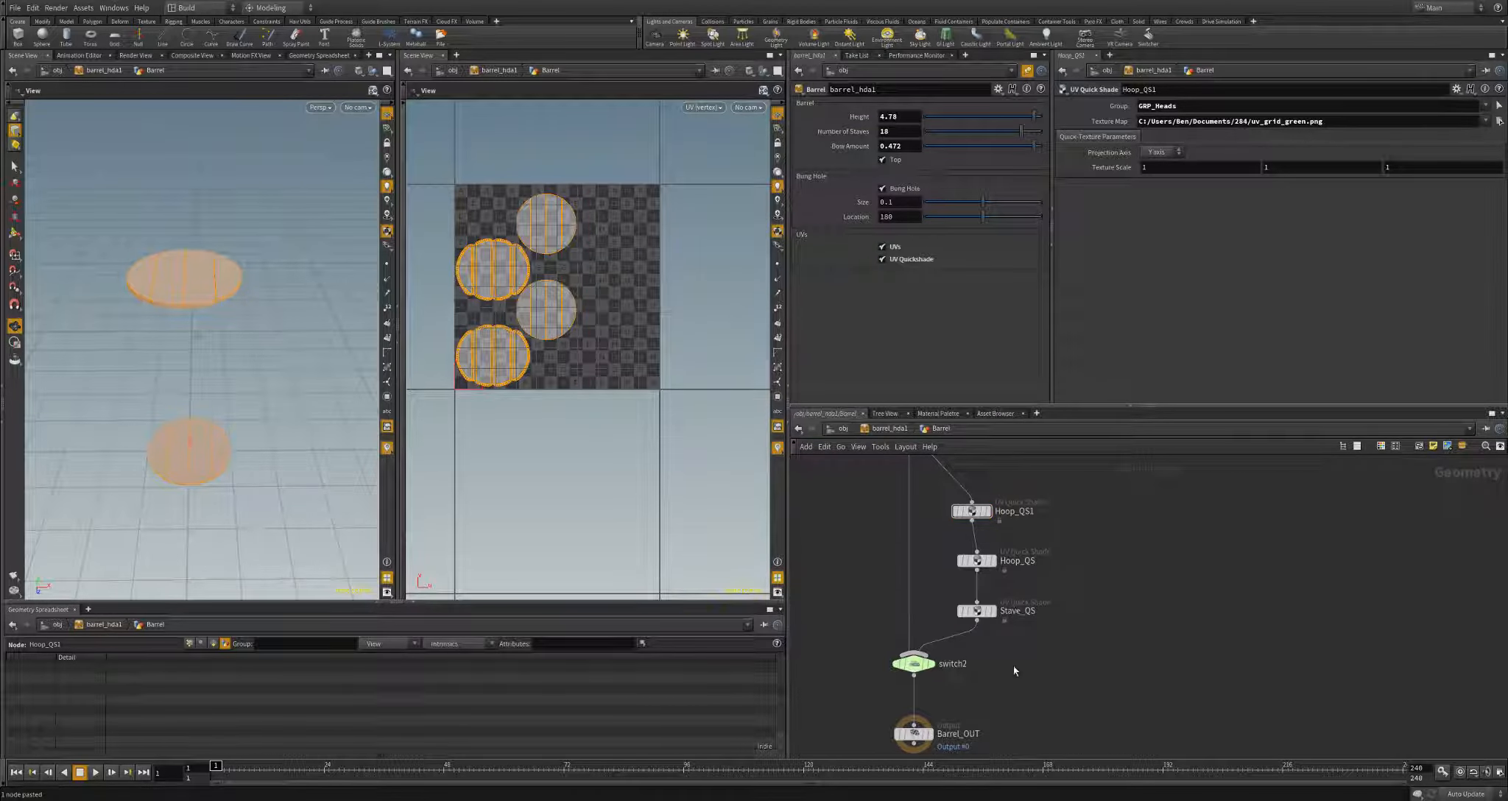
# - Display the Barrel_OUT node and inspect the grid shading on the assembled barrel
pyautogui.moveTo(1014, 671); pyautogui.dragTo(1013, 654, button='middle')
pyautogui.click(944, 715)
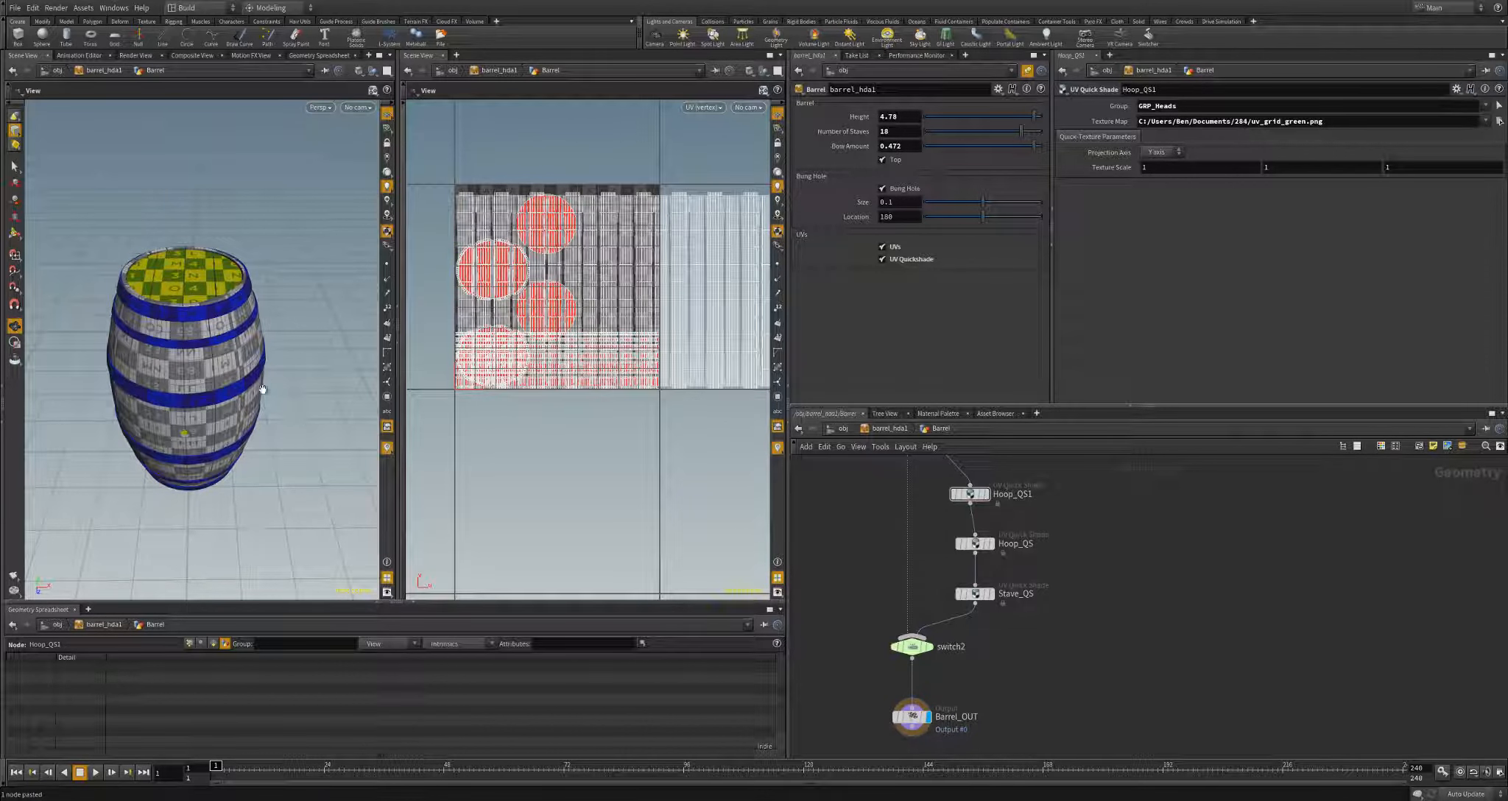
pyautogui.moveTo(274, 439); pyautogui.dragTo(487, 527)
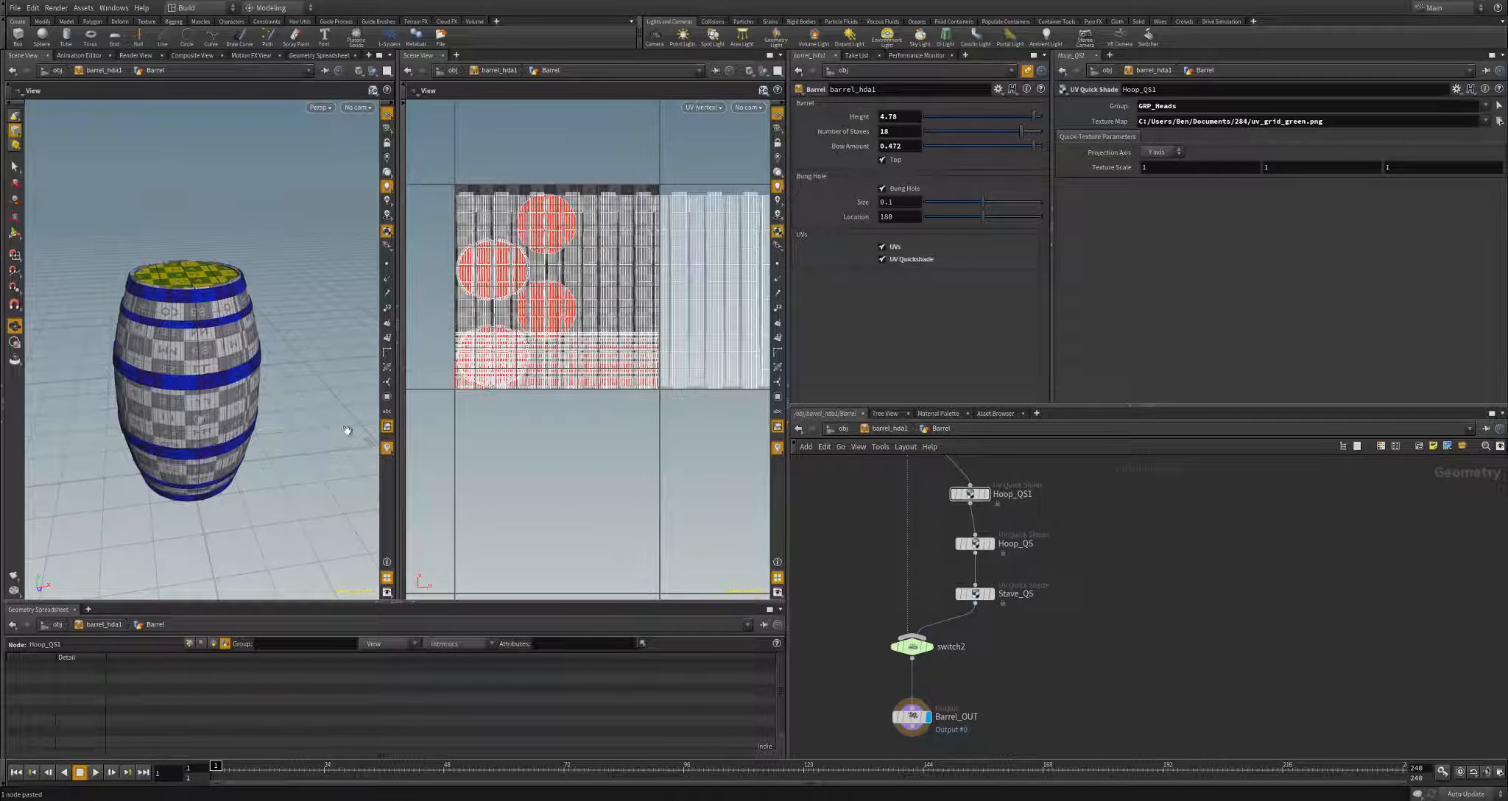
pyautogui.moveTo(226, 476); pyautogui.dragTo(188, 452)
pyautogui.moveTo(188, 452); pyautogui.dragTo(289, 447, button='right')
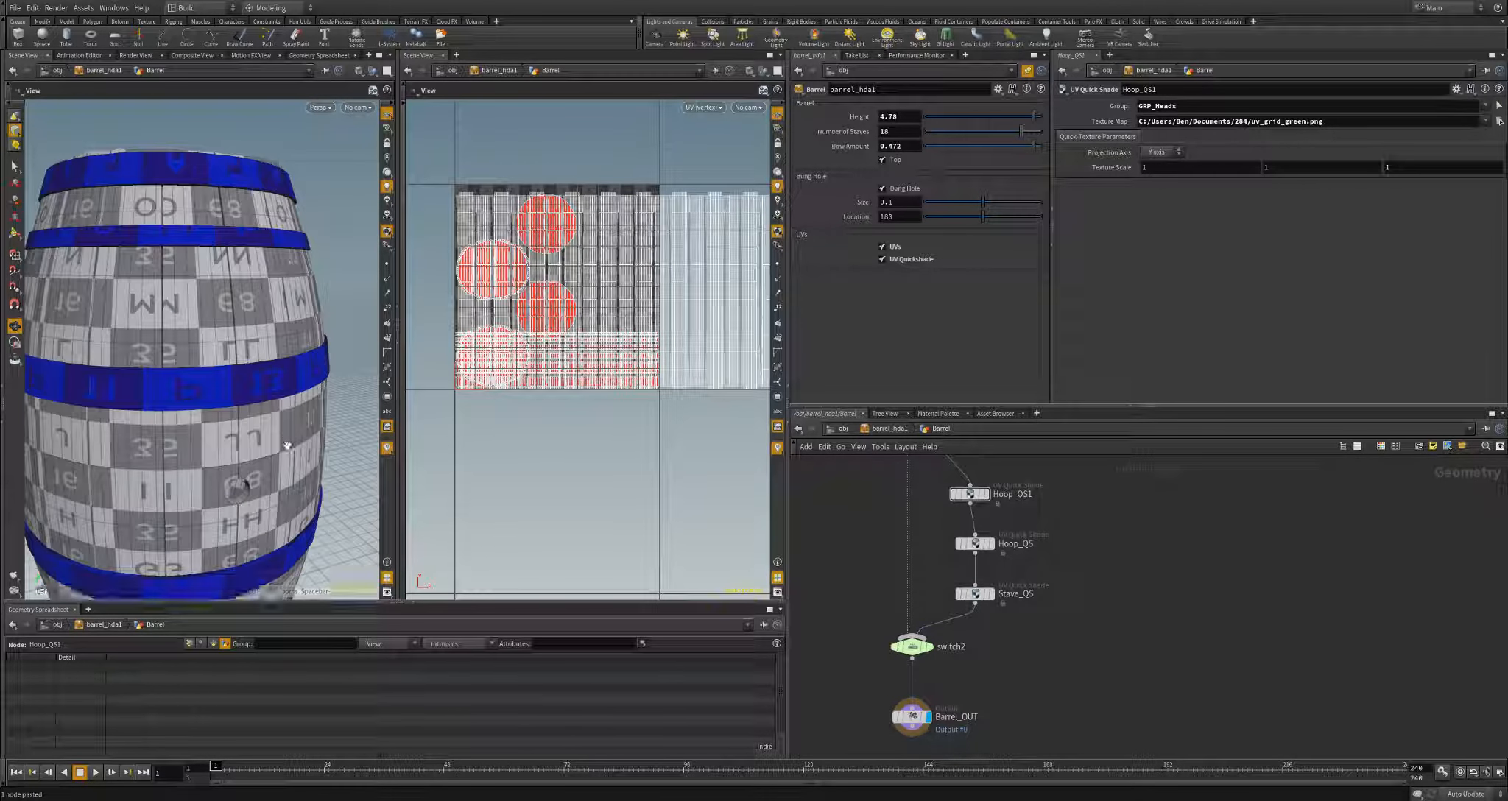
# - Examine the grid texture around the bung hole, switching the Bung Hole option off and back on
pyautogui.moveTo(289, 448); pyautogui.dragTo(218, 330)
pyautogui.moveTo(218, 330); pyautogui.dragTo(270, 307, button='right')
pyautogui.moveTo(269, 307); pyautogui.dragTo(309, 221)
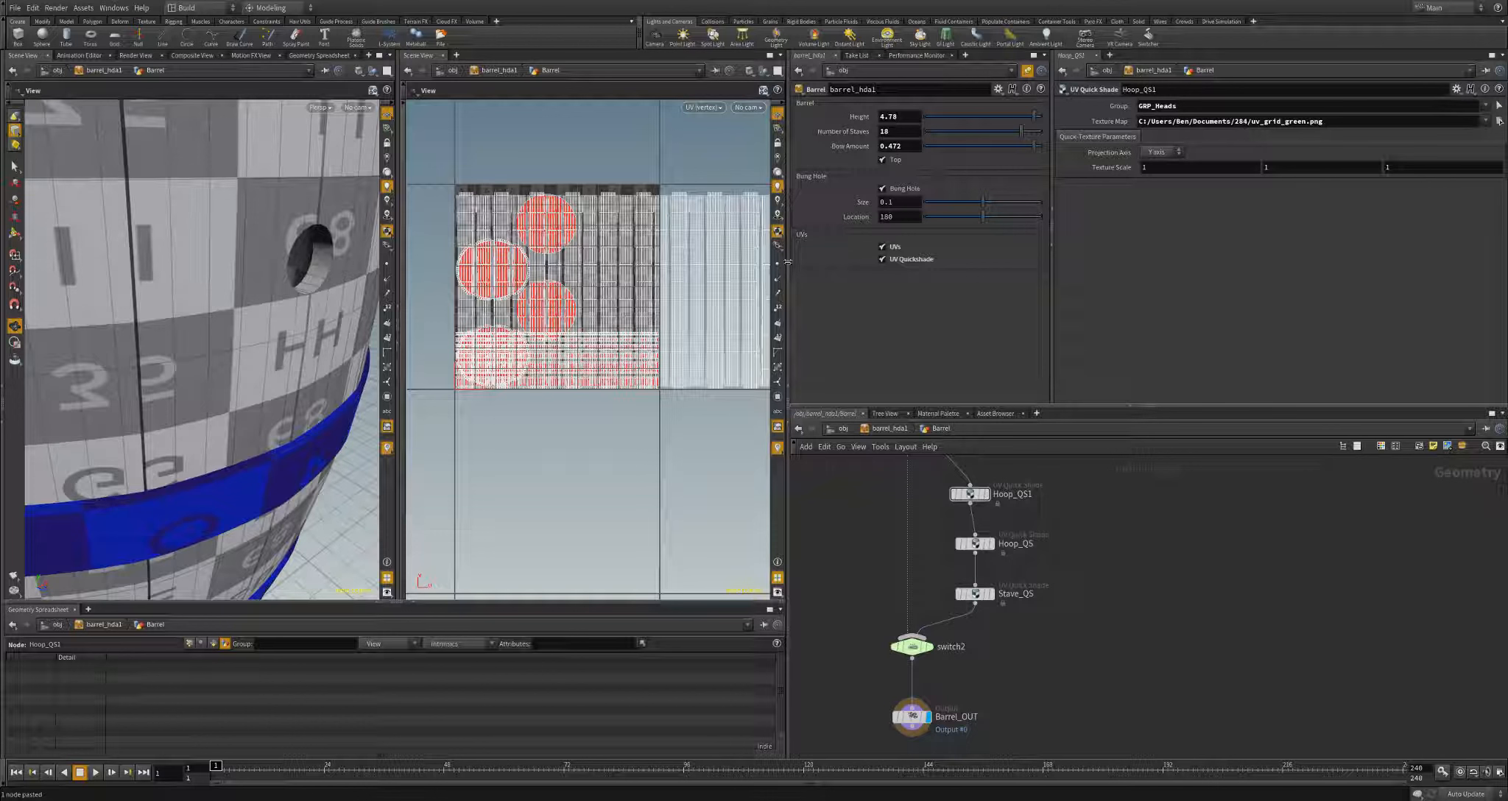
pyautogui.click(882, 189)
pyautogui.click(882, 188)
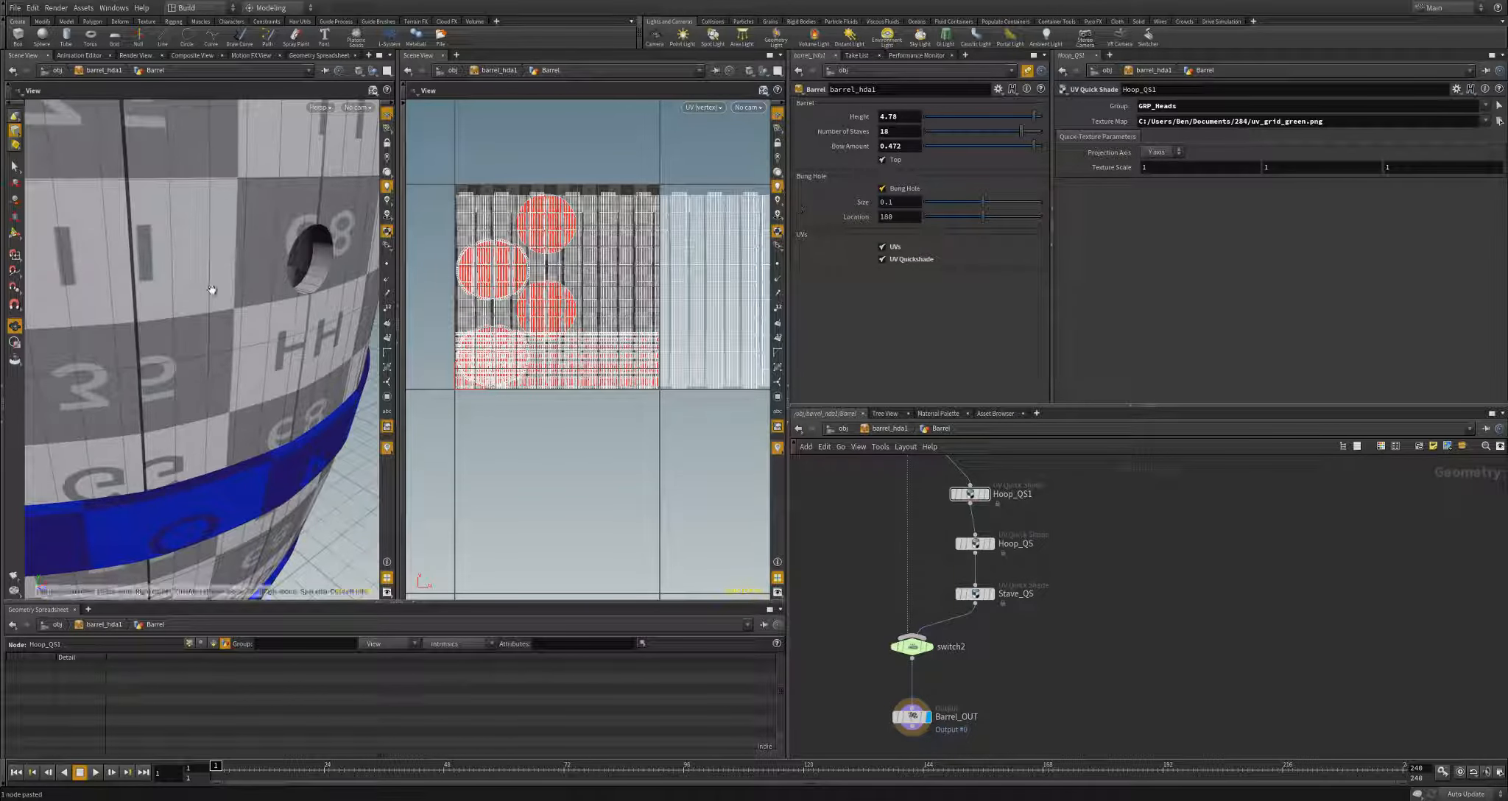
pyautogui.moveTo(212, 289); pyautogui.dragTo(725, 510)
# - Open the Bung_Hole subnetwork, display its fuse1 node, and frame the barrel body
pyautogui.moveTo(1210, 573); pyautogui.dragTo(1094, 564, button='middle')
pyautogui.scroll(4, 1101, 571)
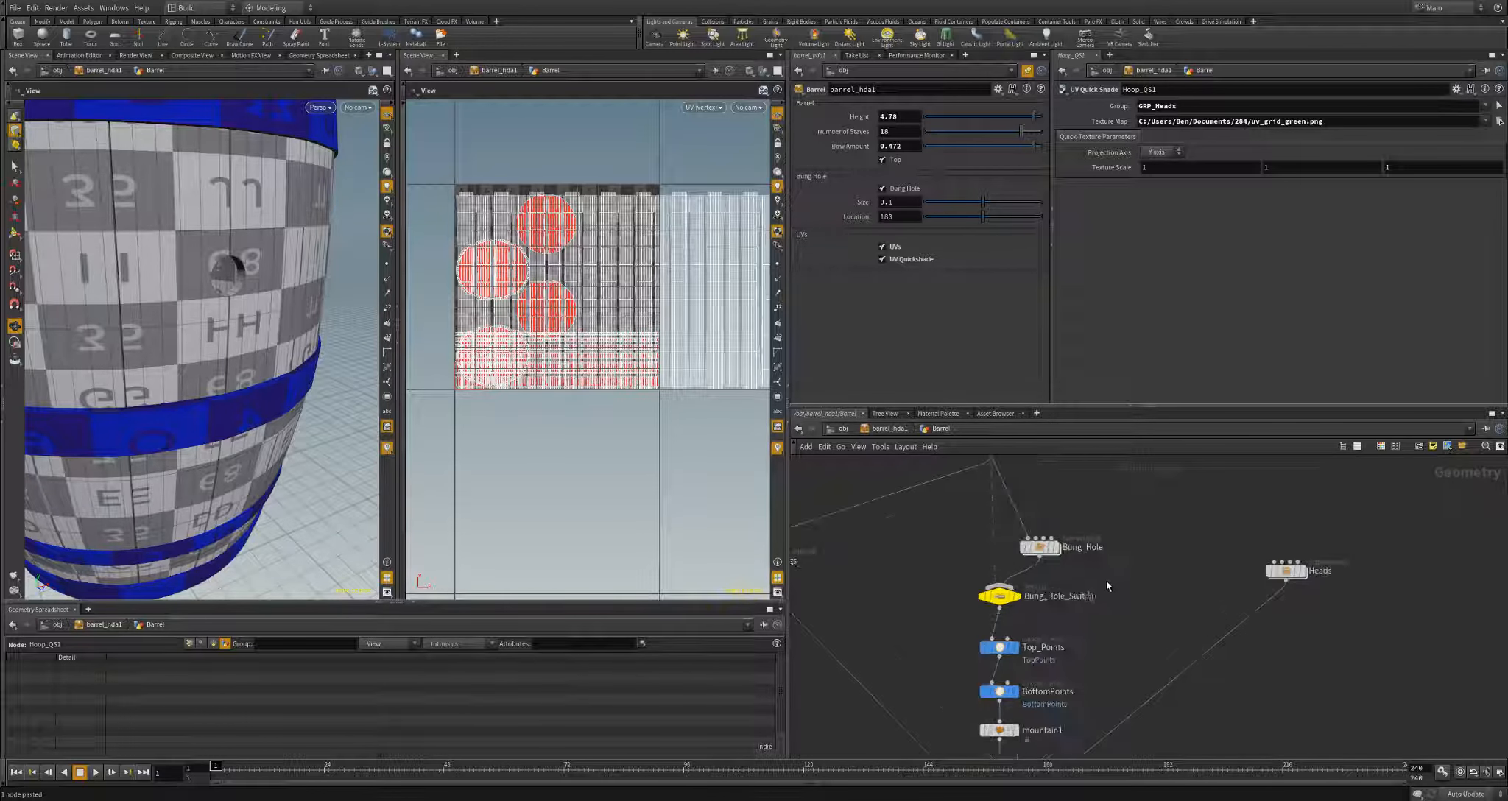
pyautogui.doubleClick(1005, 526)
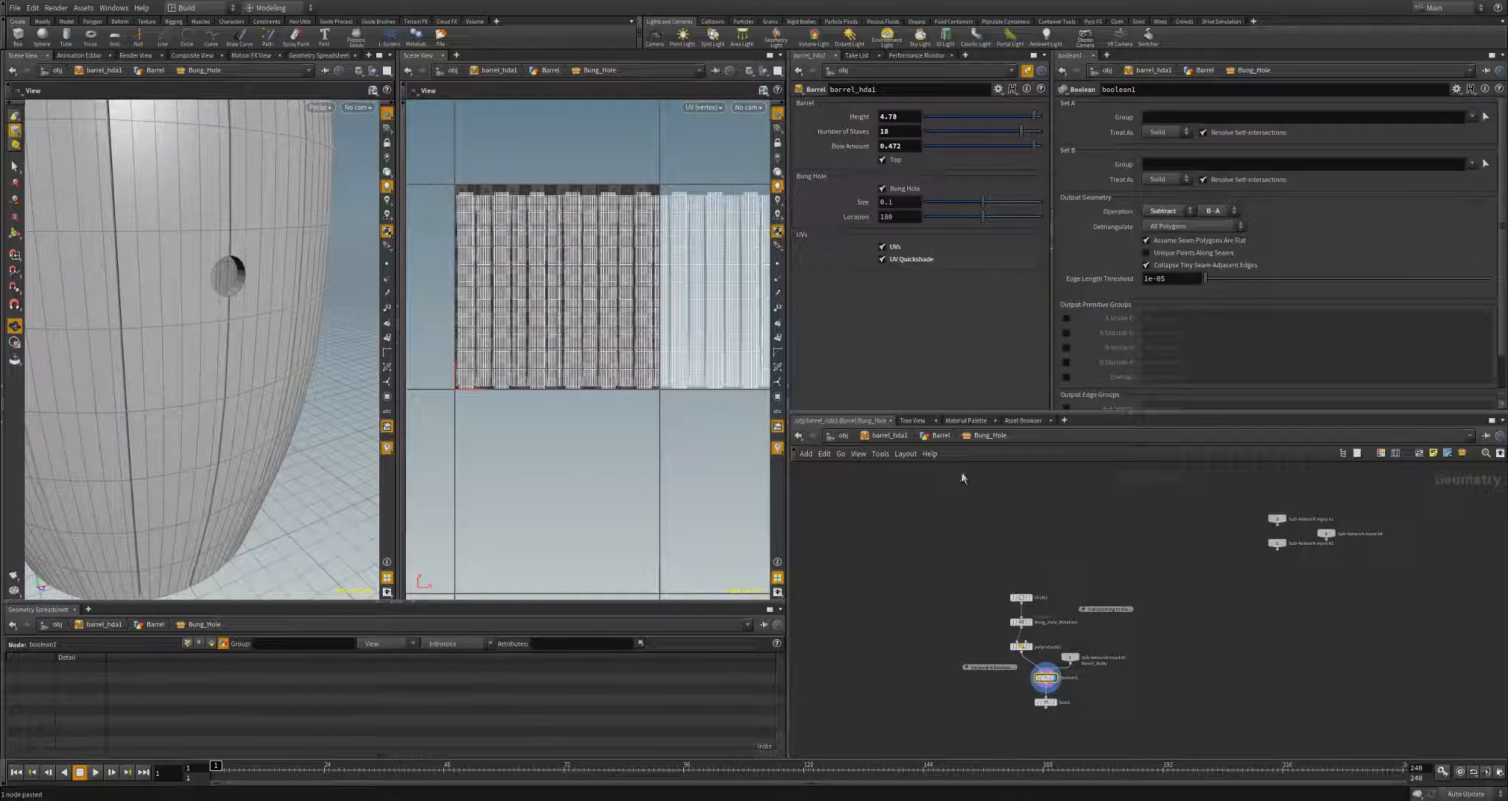
pyautogui.scroll(3, 1108, 677)
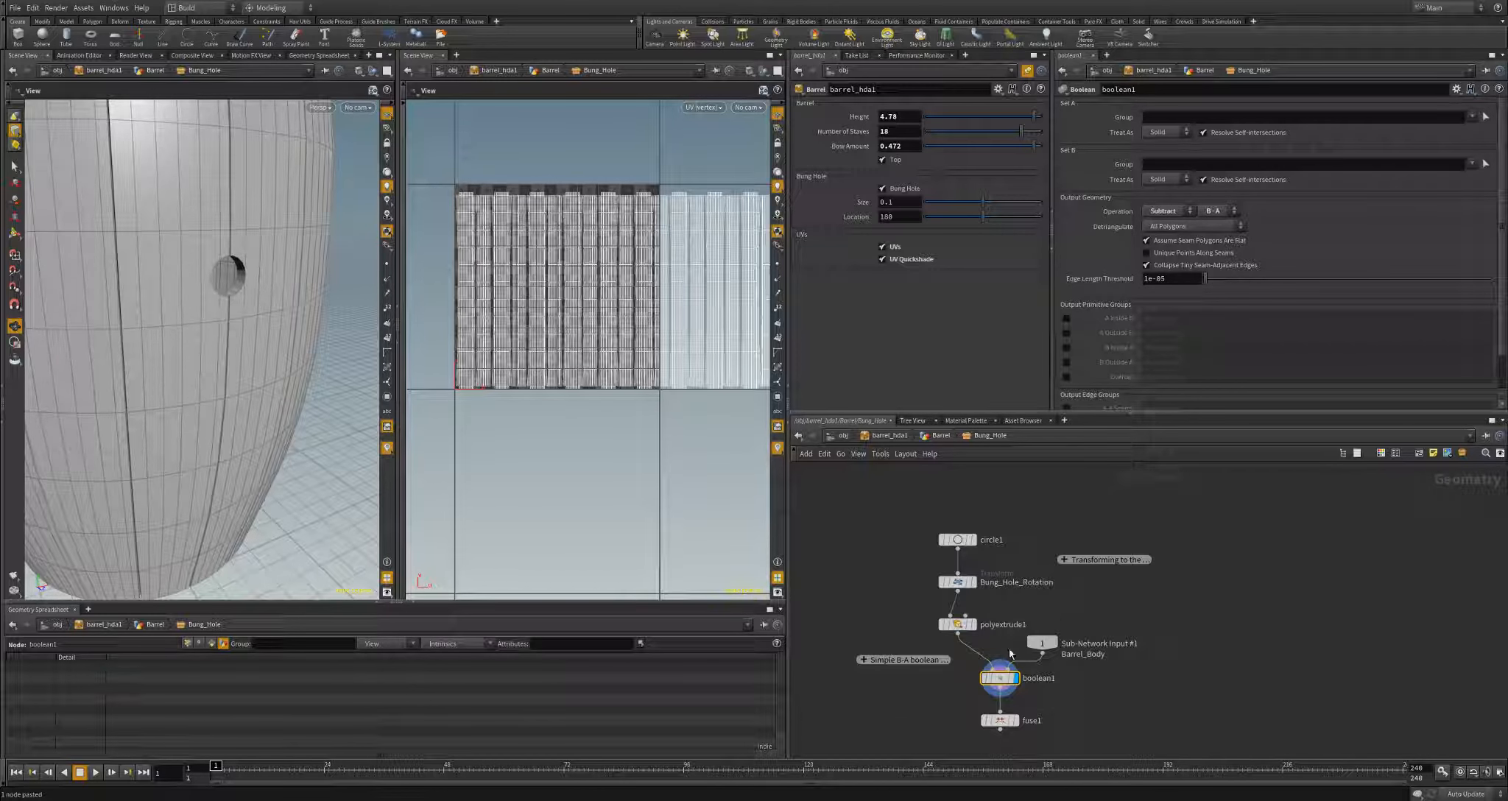
pyautogui.click(1019, 718)
pyautogui.press('f')
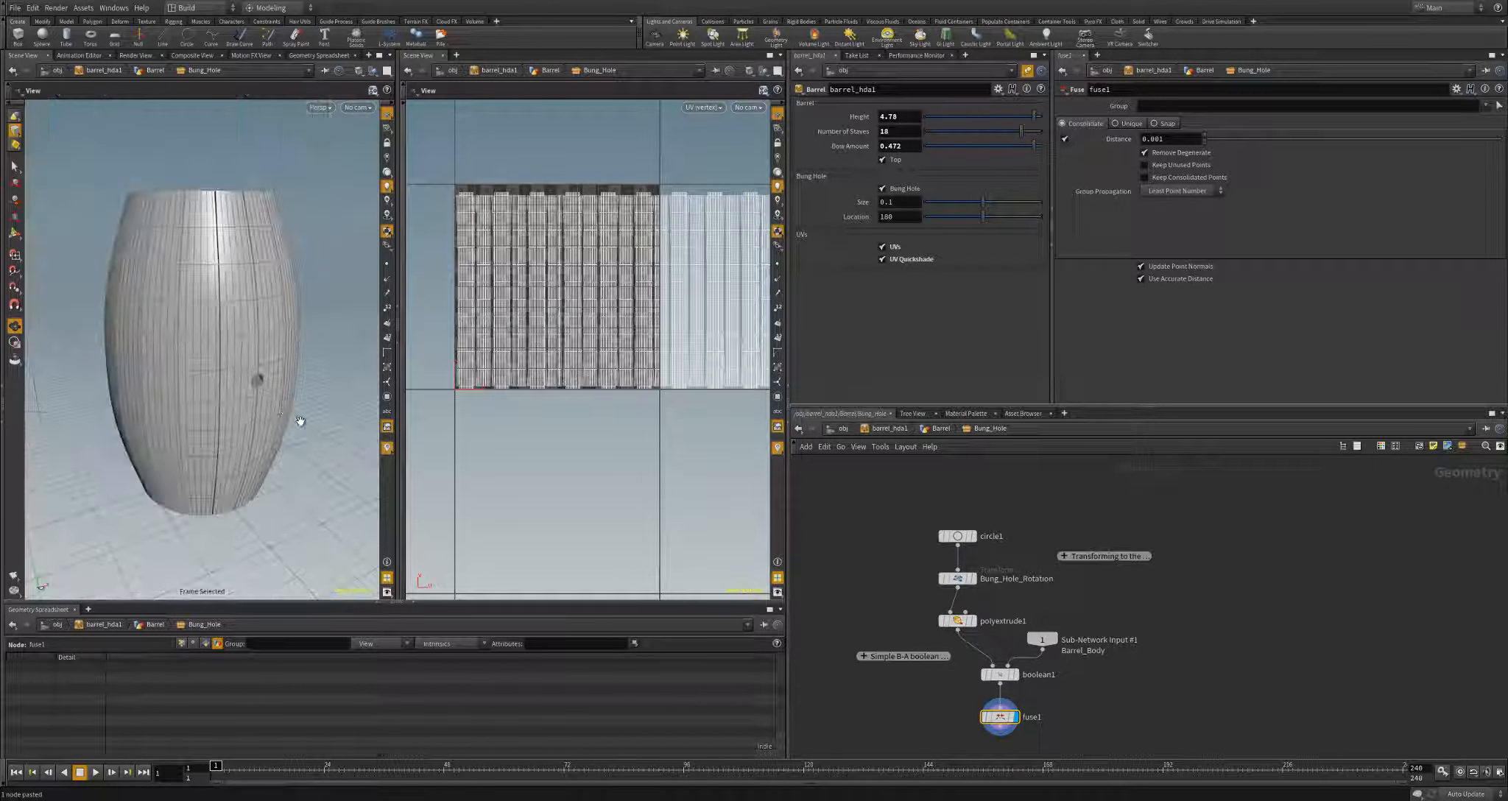
pyautogui.moveTo(300, 421)
pyautogui.mouseDown()
pyautogui.moveTo(291, 501)
pyautogui.moveTo(295, 412)
pyautogui.mouseUp()
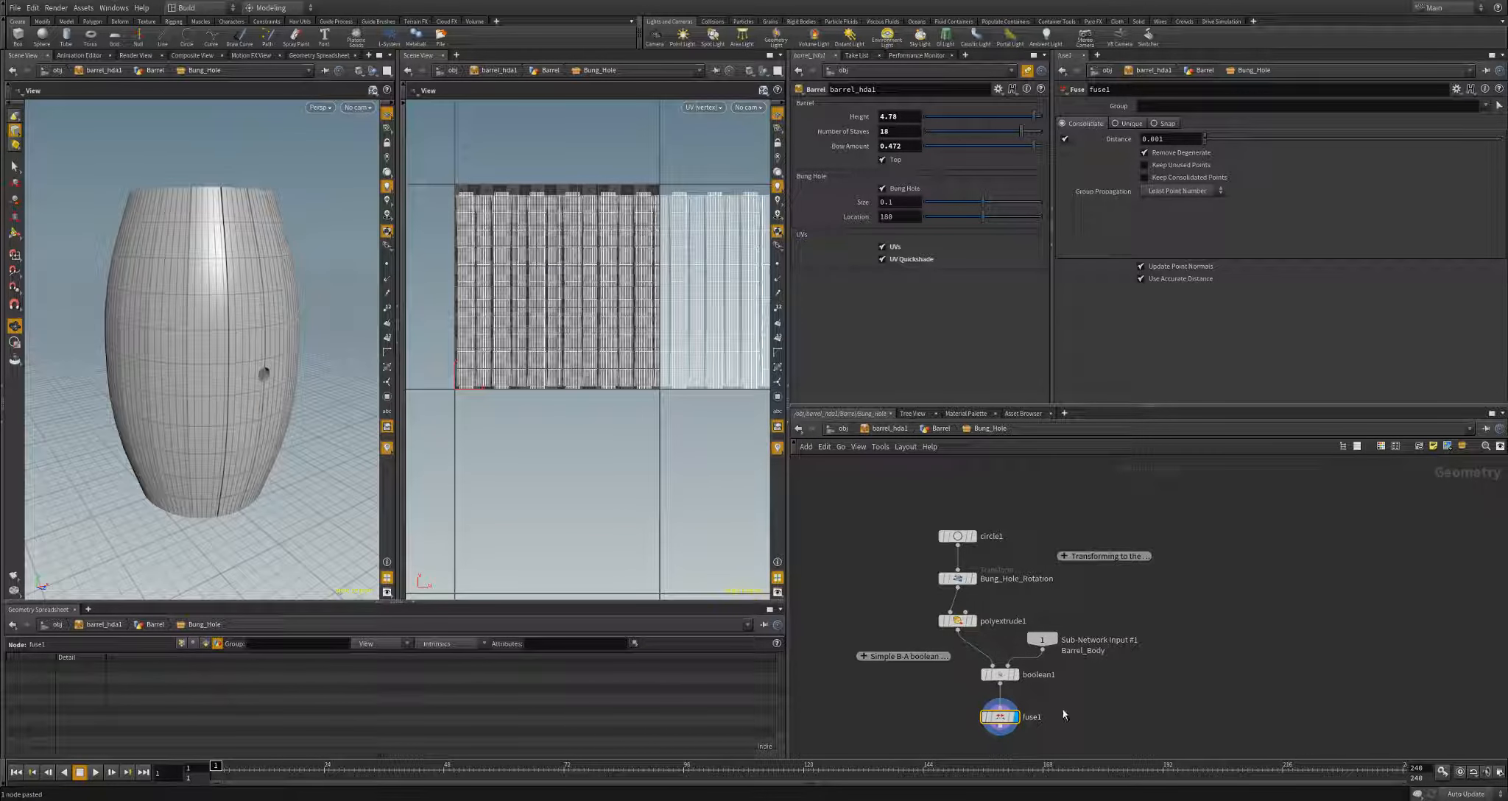
# - Display polyextrude1 and then boolean1 to compare the extruded cutter with the cut barrel body
pyautogui.scroll(5, 1064, 715)
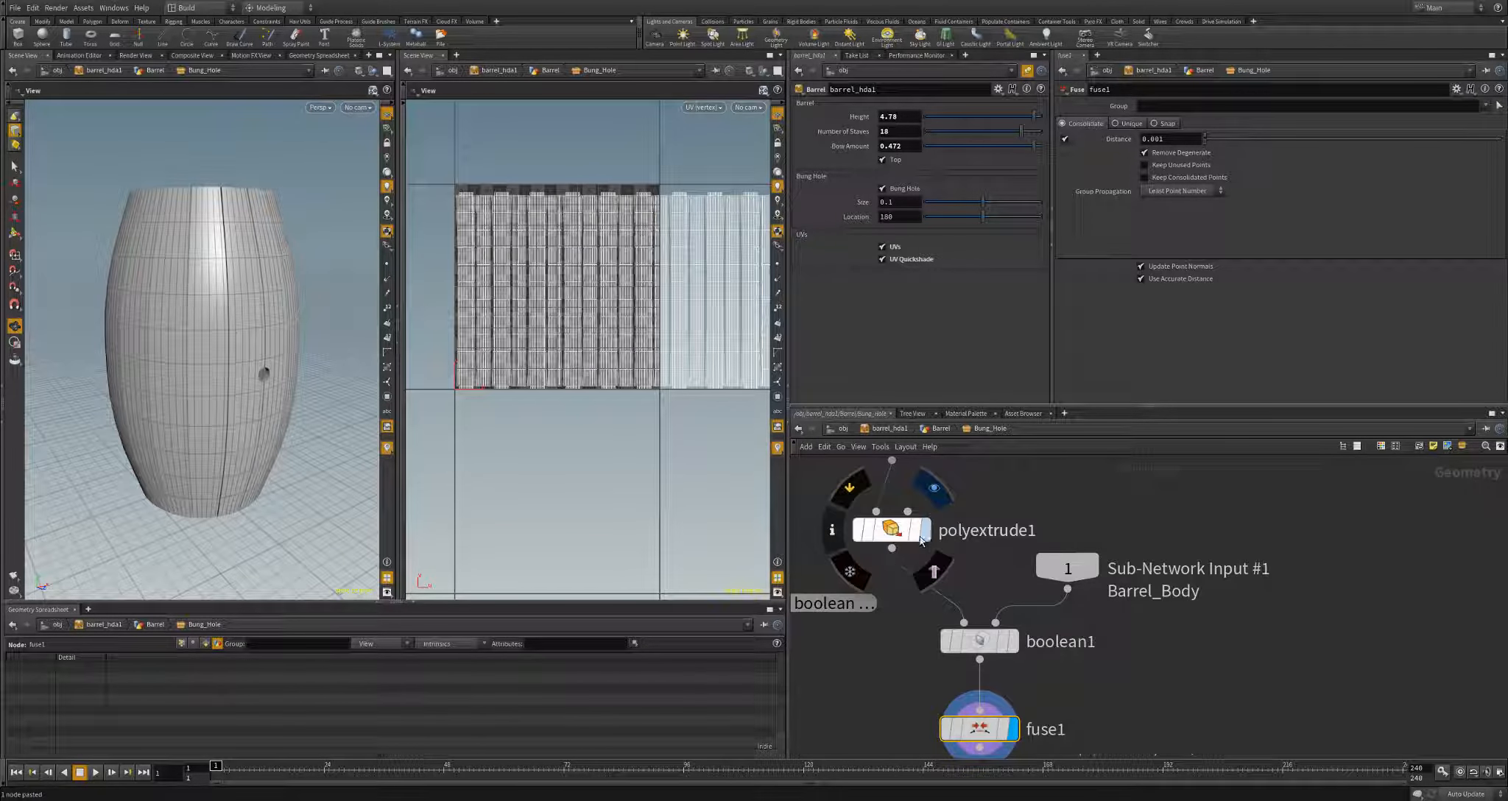
pyautogui.click(924, 530)
pyautogui.click(891, 531)
pyautogui.moveTo(221, 413); pyautogui.dragTo(346, 454)
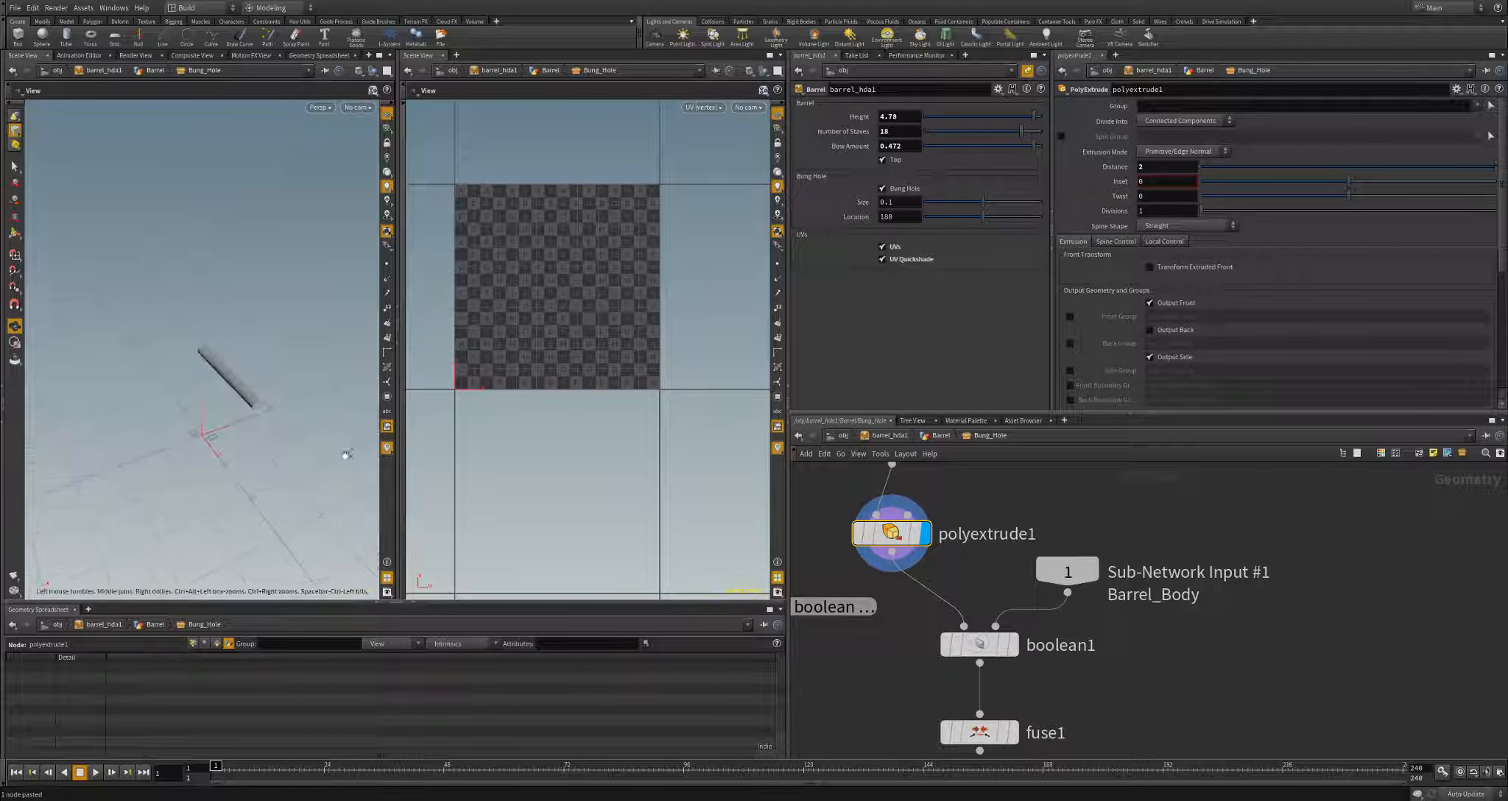
pyautogui.click(1016, 645)
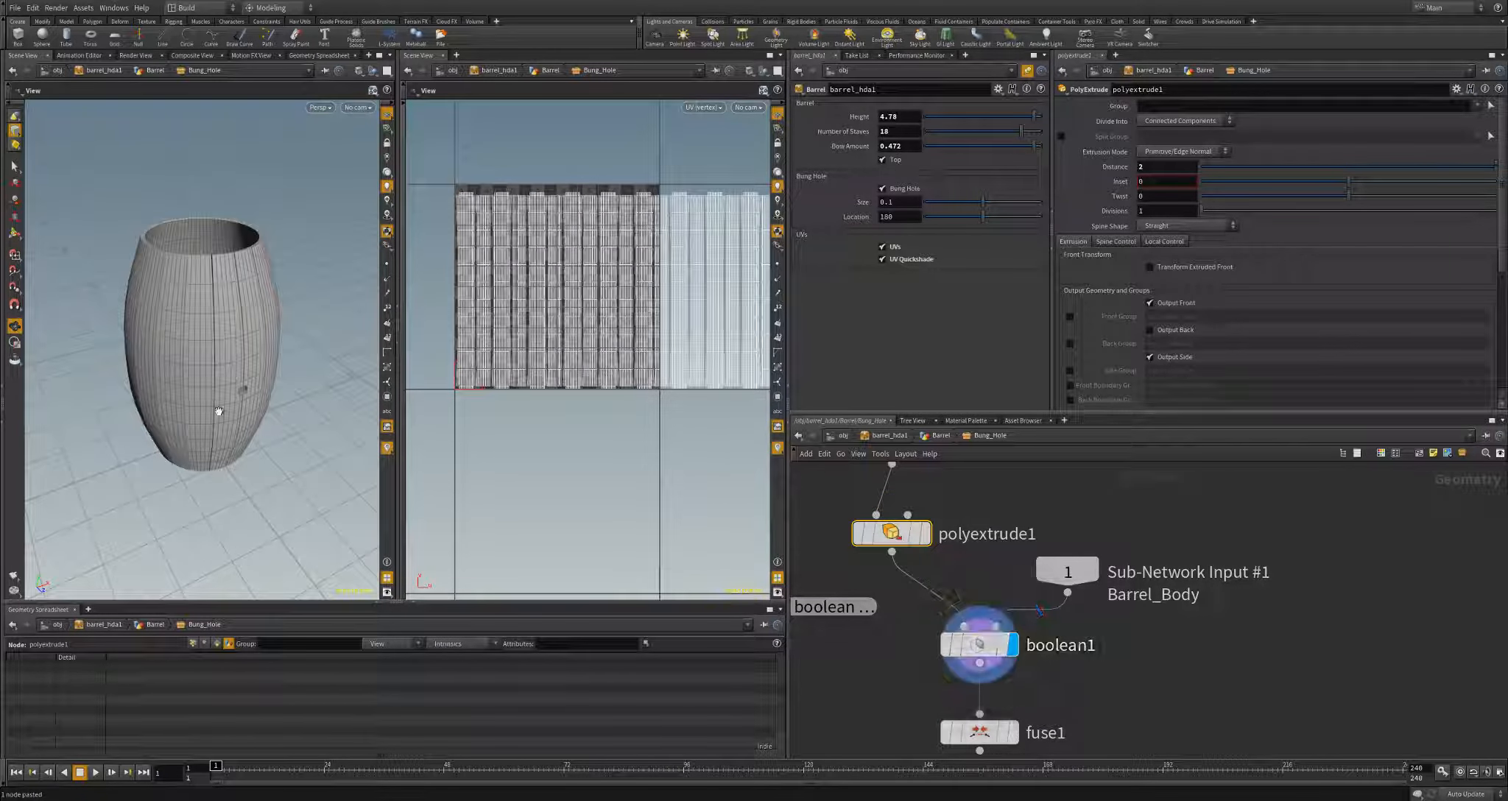
pyautogui.moveTo(222, 404); pyautogui.dragTo(222, 340)
pyautogui.scroll(5, 305, 368)
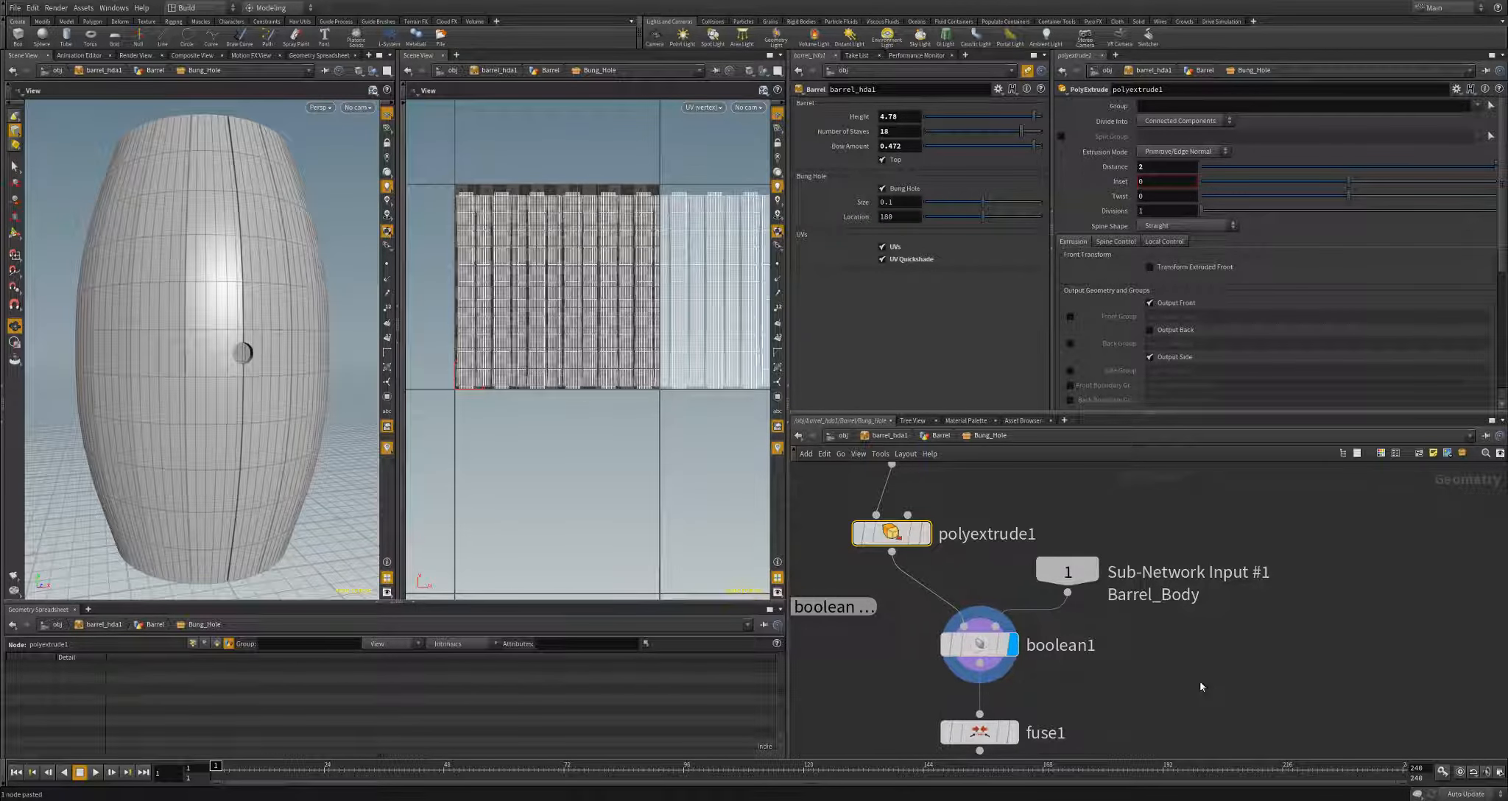
# - Examine the hole cut by boolean1 up close along with the nodes that feed it
pyautogui.moveTo(1200, 682); pyautogui.dragTo(1248, 588, button='middle')
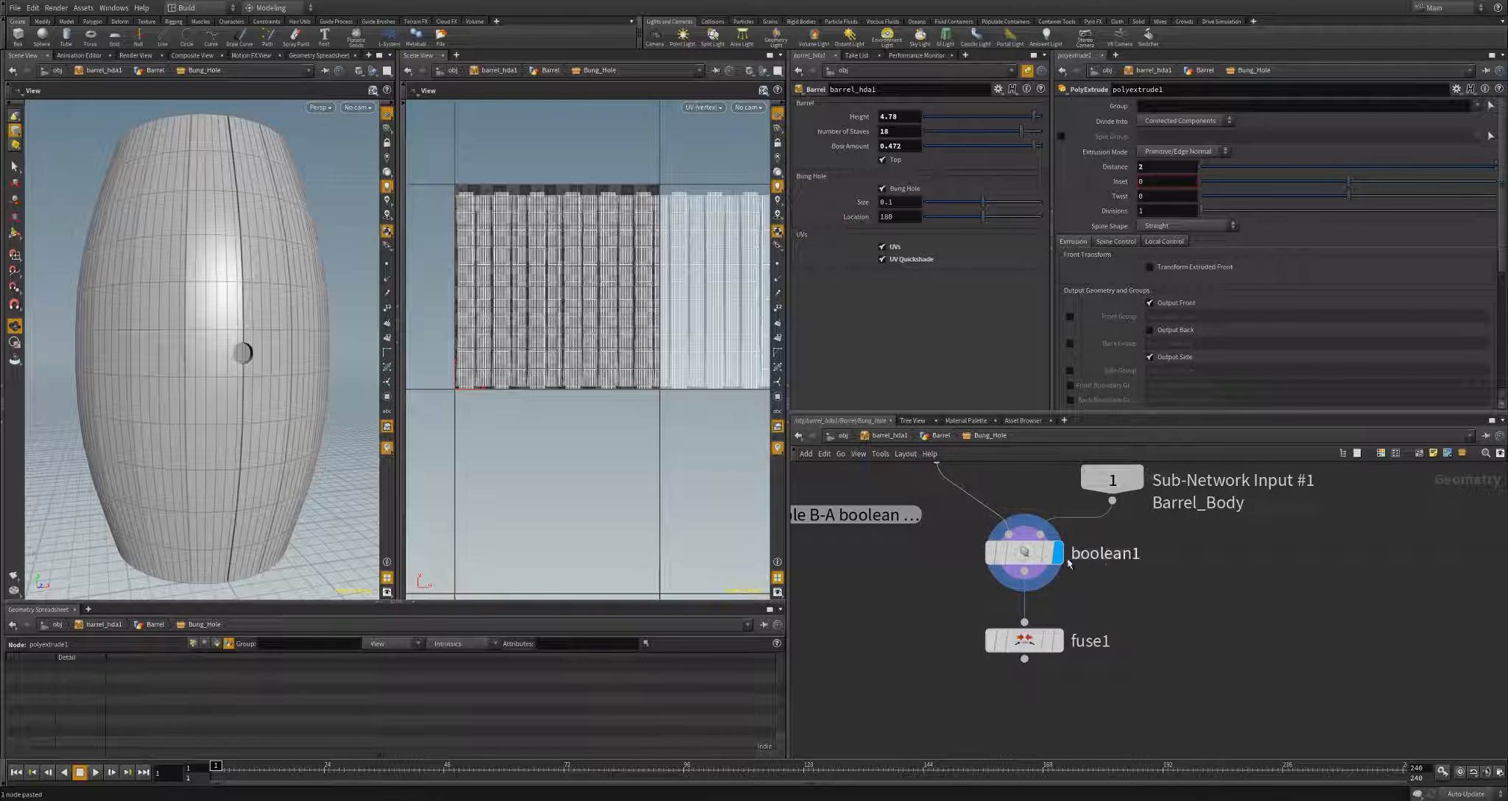
pyautogui.moveTo(249, 361); pyautogui.dragTo(284, 390)
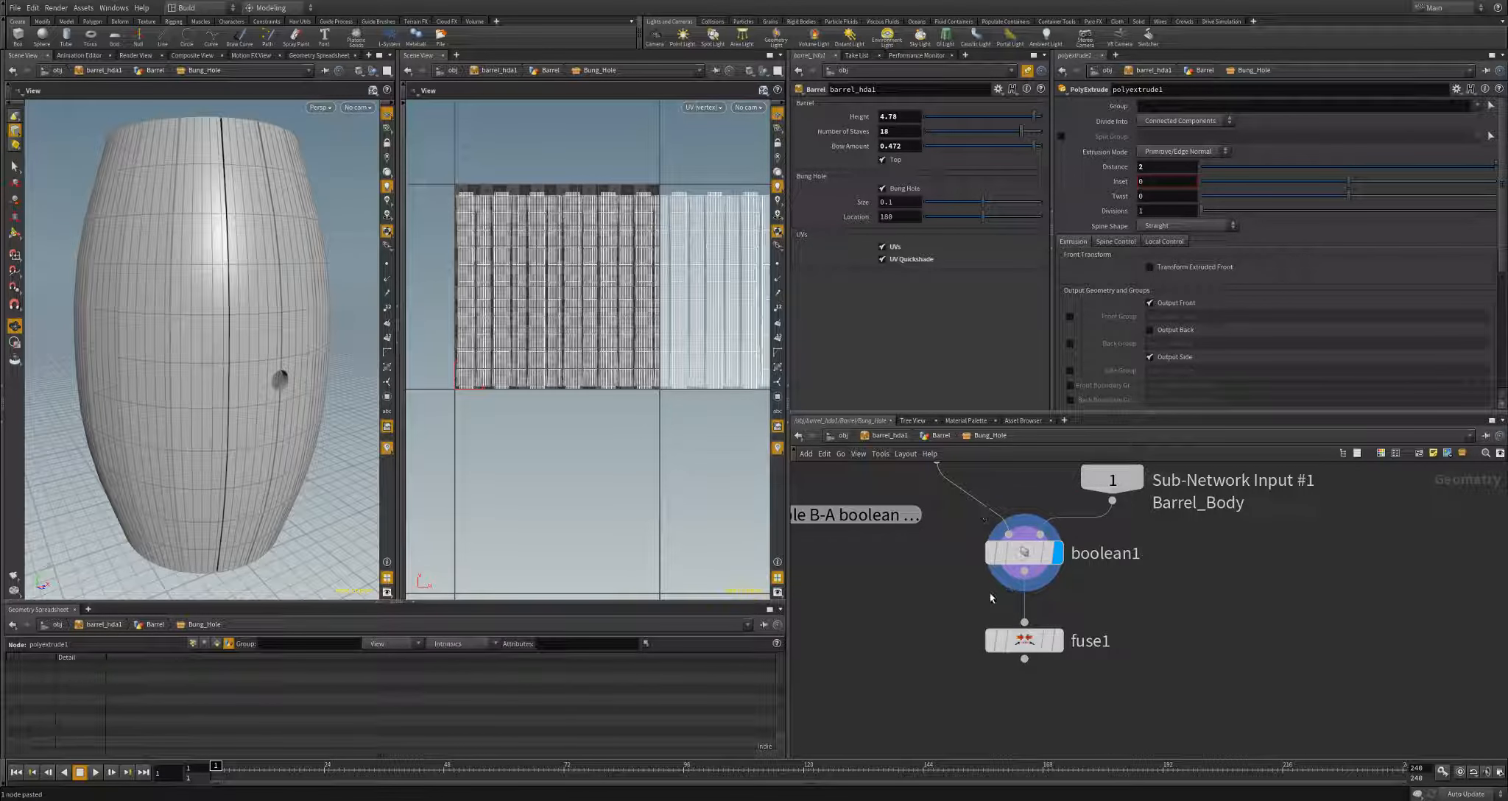
pyautogui.moveTo(955, 558); pyautogui.dragTo(973, 667, button='middle')
pyautogui.scroll(-2, 1006, 531)
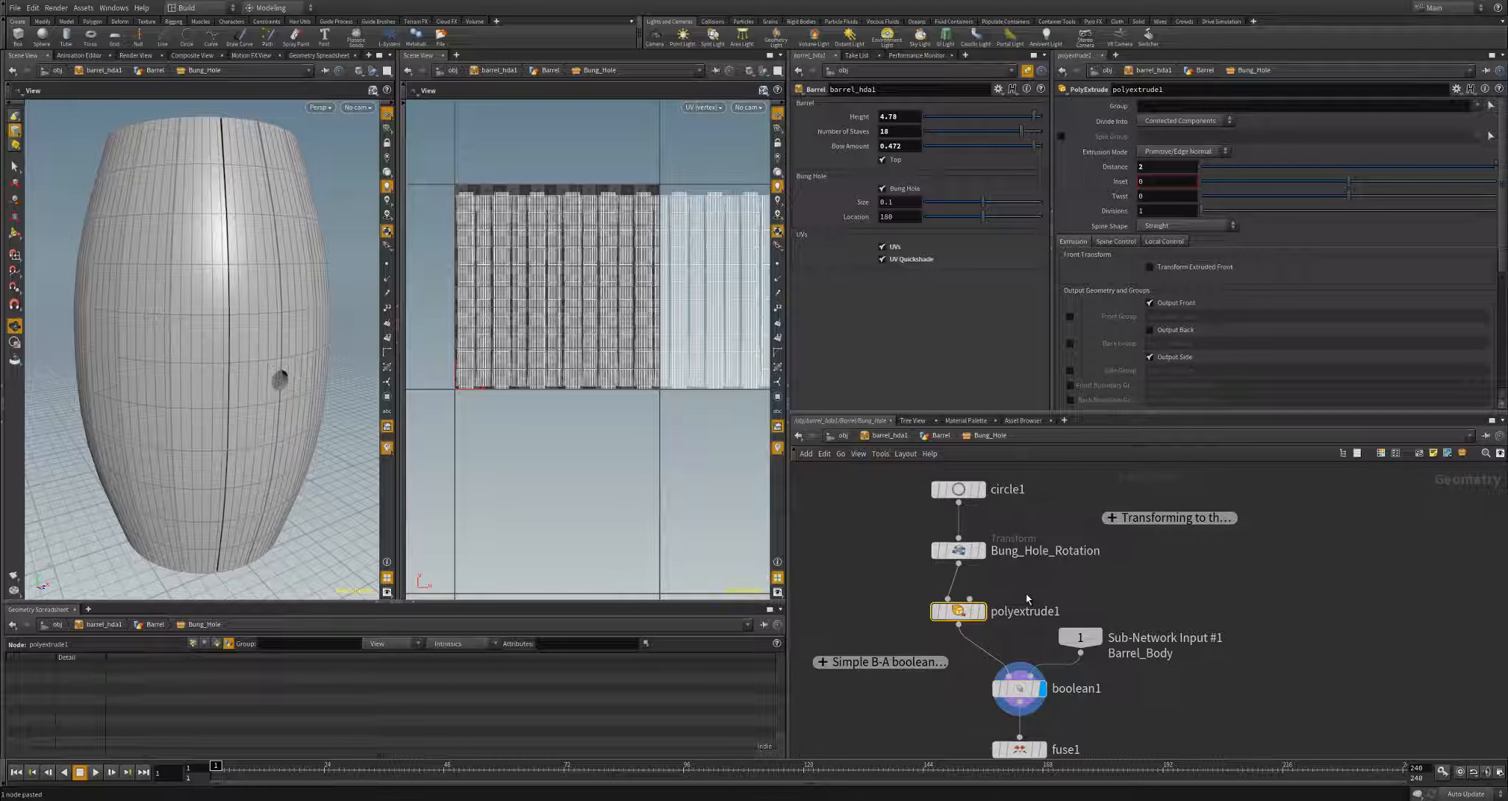
pyautogui.moveTo(1028, 599); pyautogui.dragTo(1016, 580, button='middle')
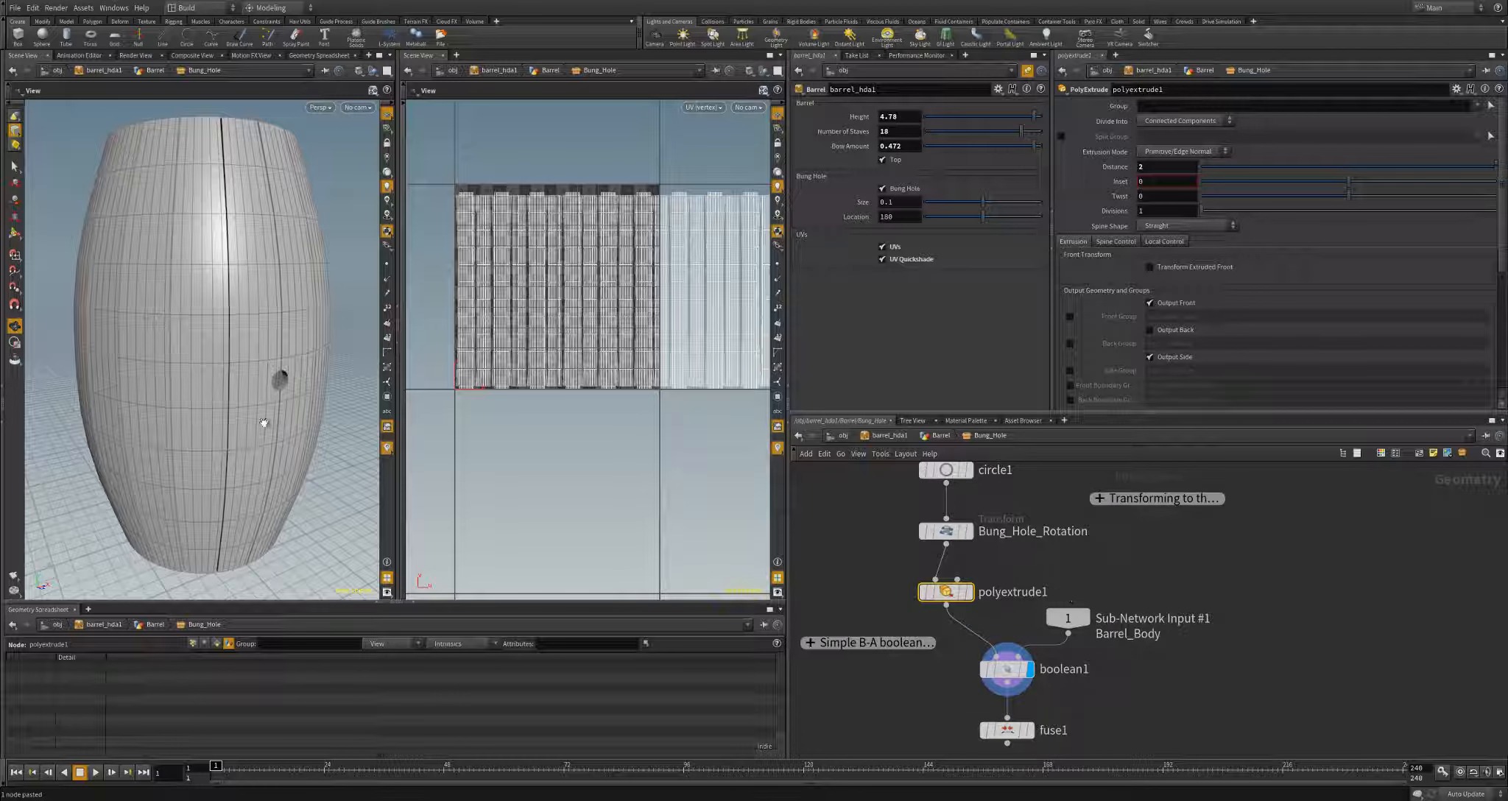
pyautogui.moveTo(264, 422); pyautogui.dragTo(296, 446)
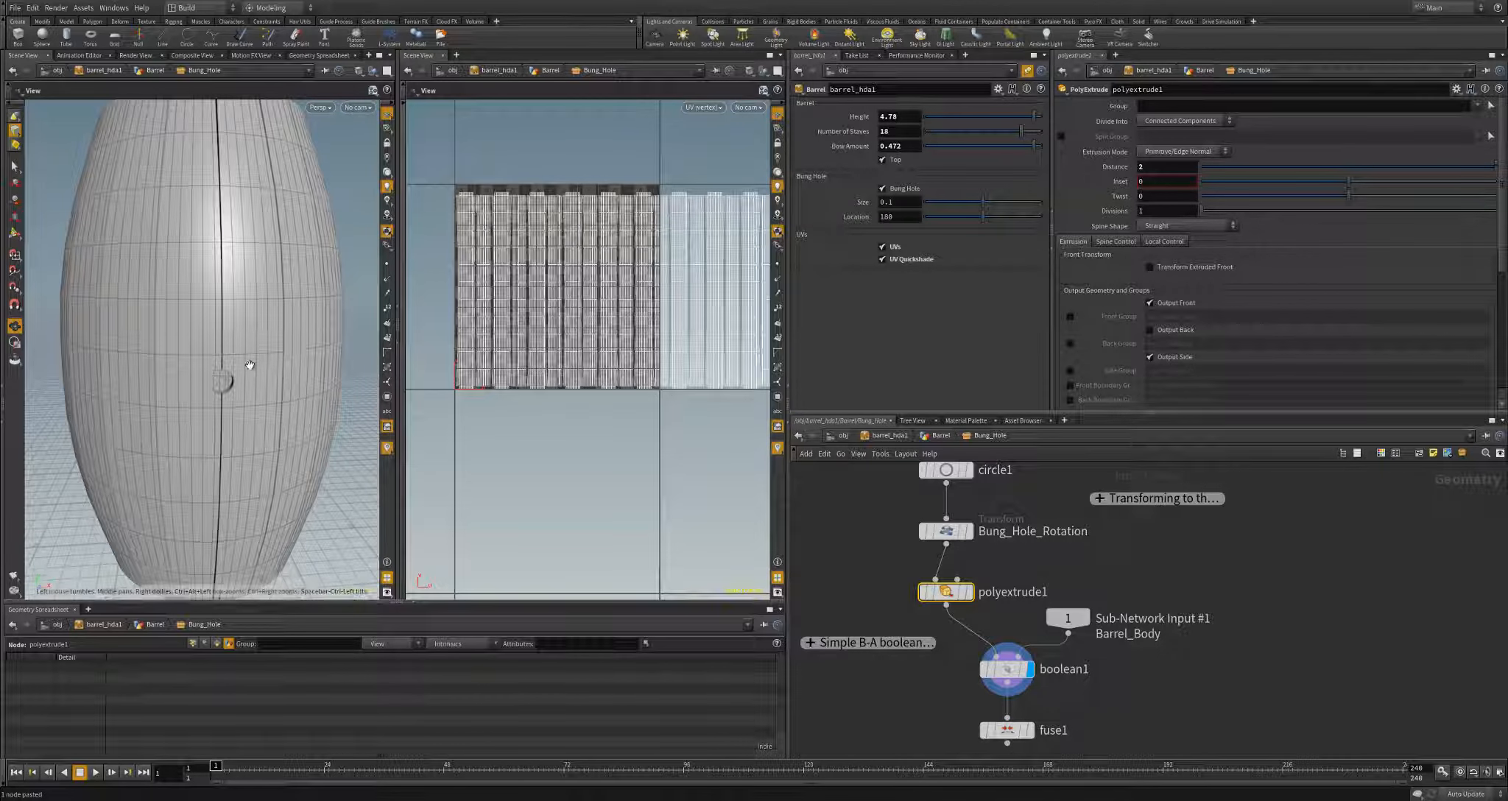
pyautogui.scroll(3, 302, 385)
pyautogui.moveTo(302, 385); pyautogui.dragTo(265, 254)
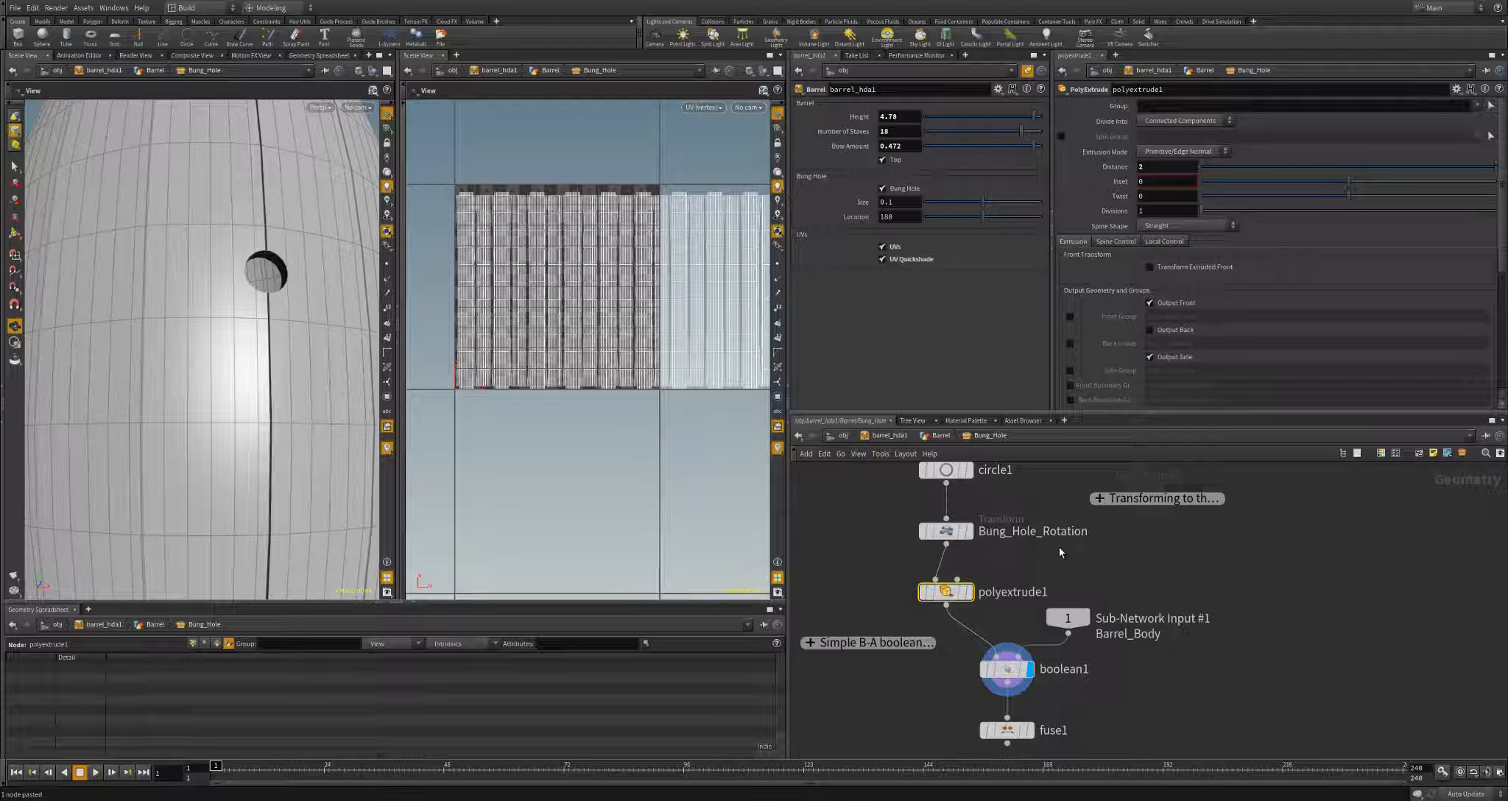
# - Move circle1, Bung_Hole_Rotation and polyextrude1 together farther above boolean1 to make room in the chain
pyautogui.scroll(-5, 1100, 558)
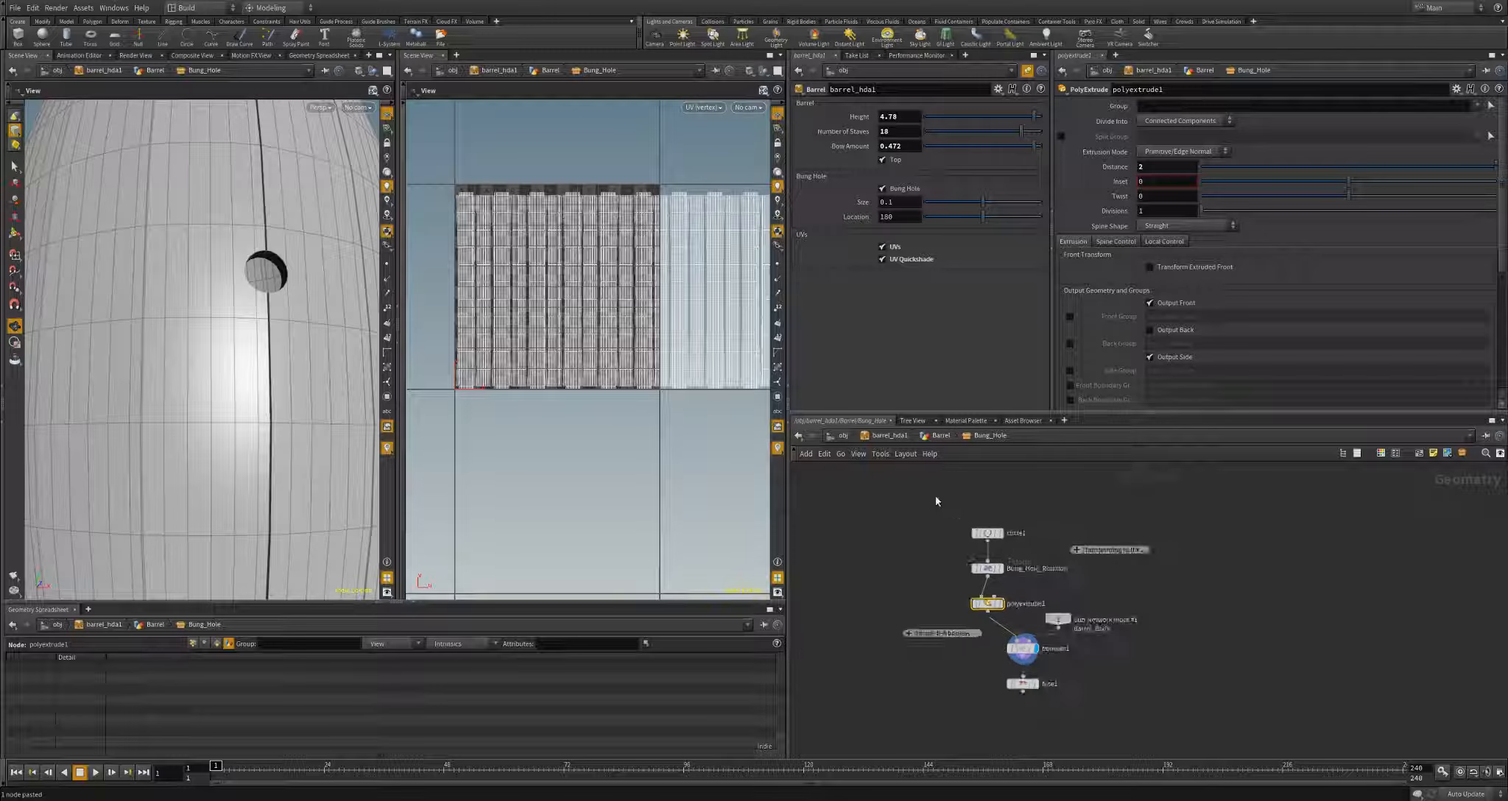
pyautogui.moveTo(935, 497); pyautogui.dragTo(1211, 609)
pyautogui.moveTo(988, 604); pyautogui.dragTo(989, 525)
pyautogui.click(1092, 574)
# - Insert a UV Project node between polyextrude1 and boolean1 and display it
pyautogui.scroll(3, 1082, 569)
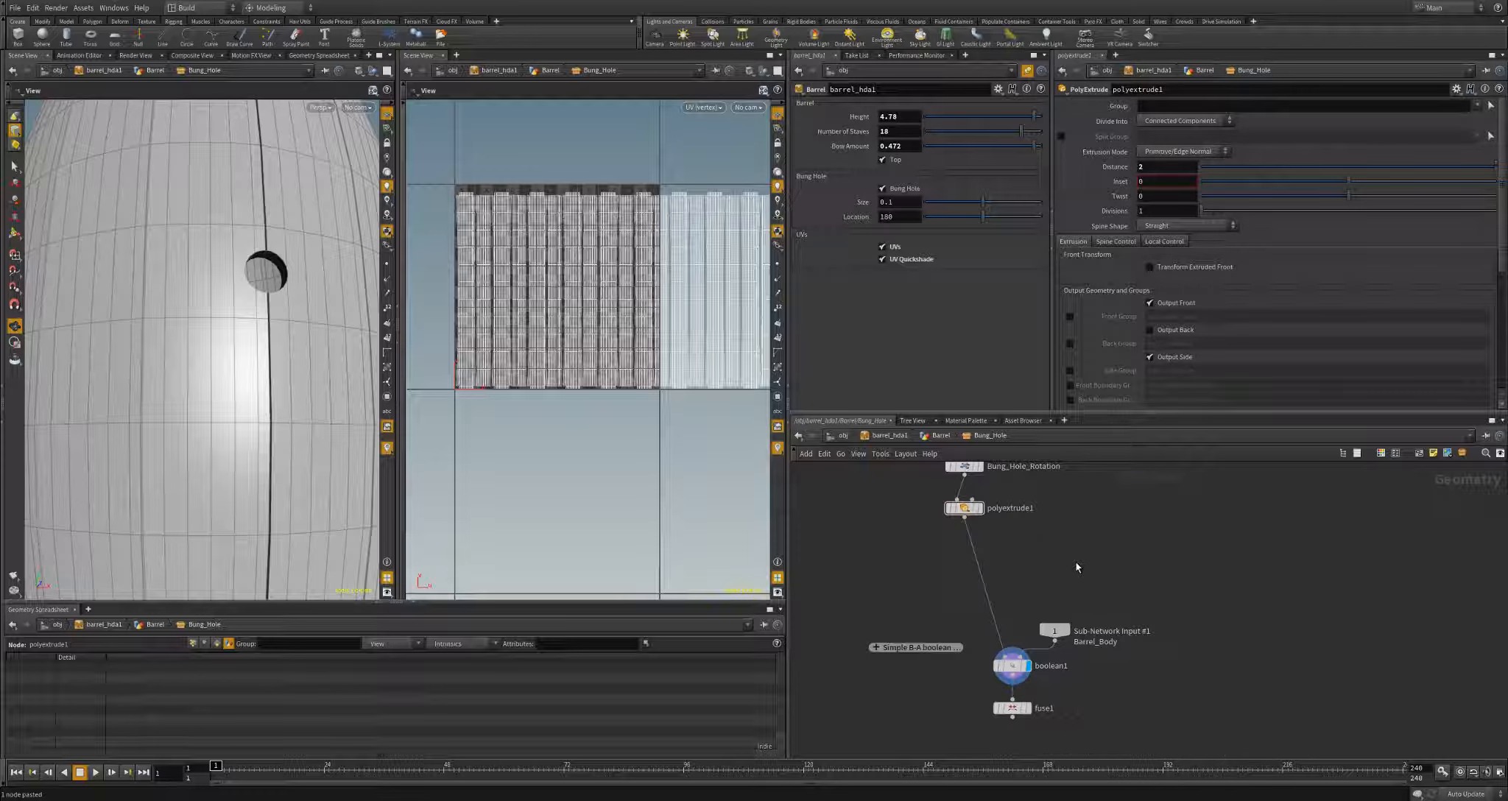
pyautogui.moveTo(1053, 545); pyautogui.dragTo(1047, 610, button='middle')
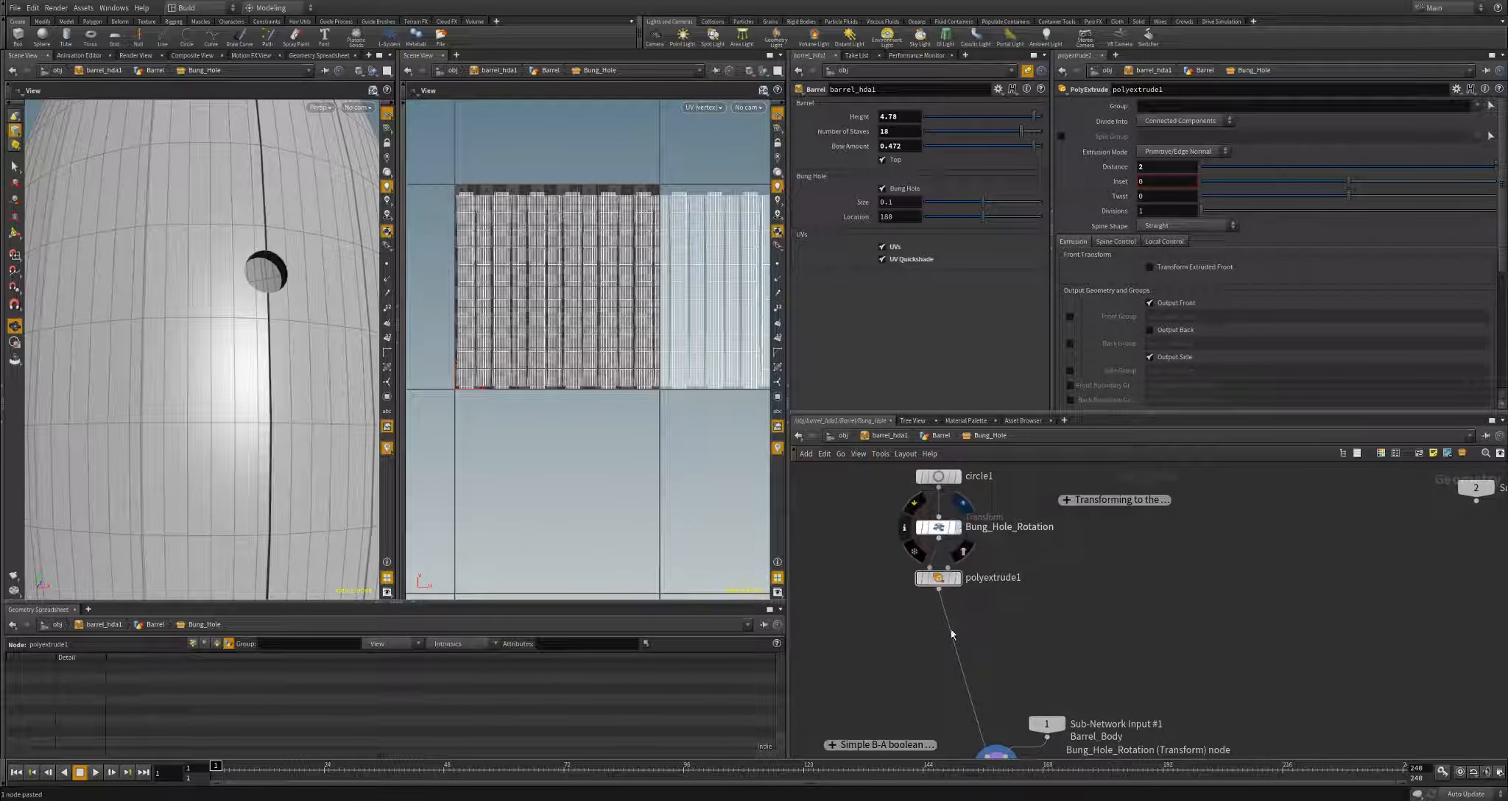
pyautogui.press('Tab')
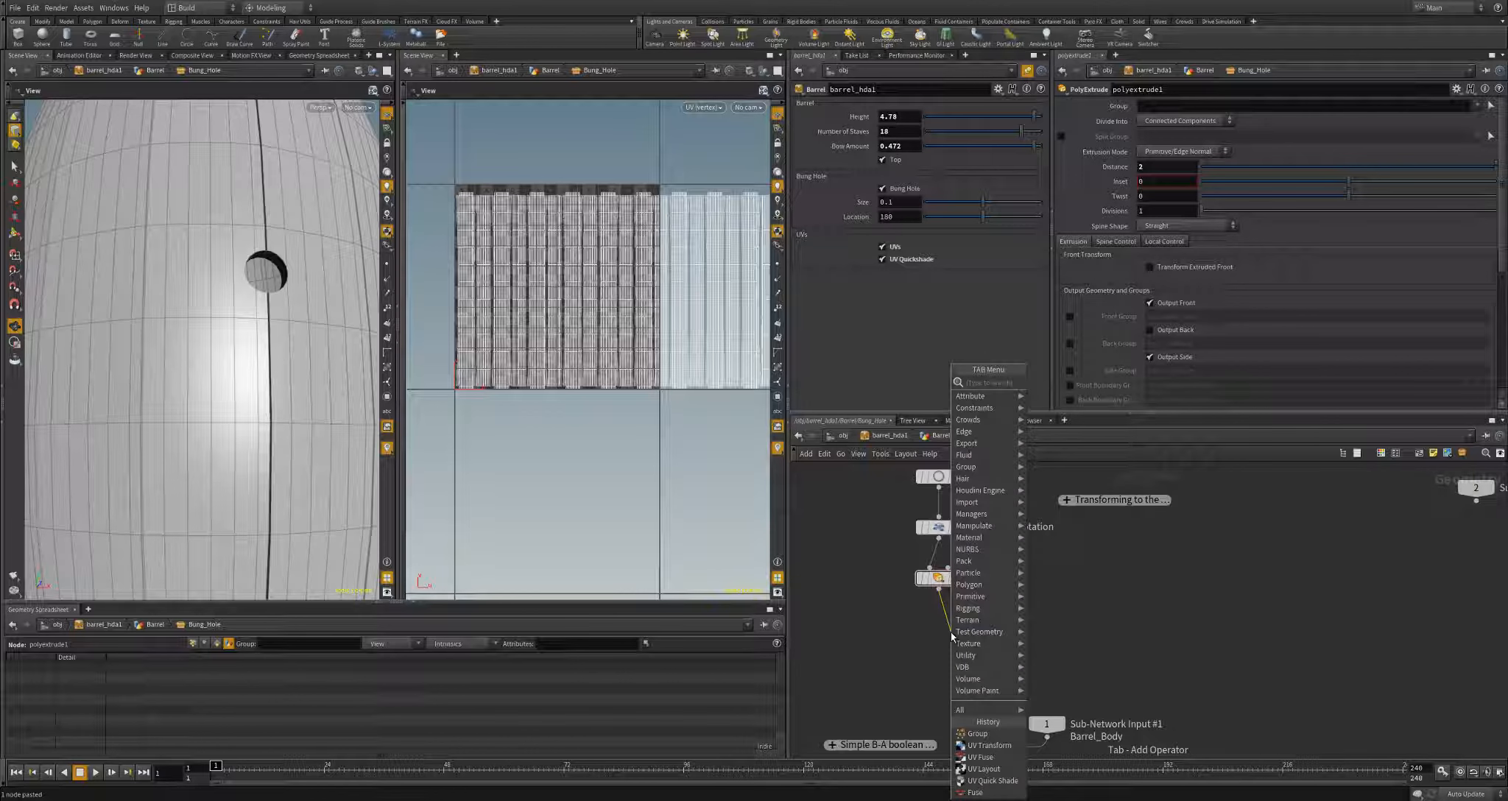
pyautogui.write('uvpro')
pyautogui.press('Return')
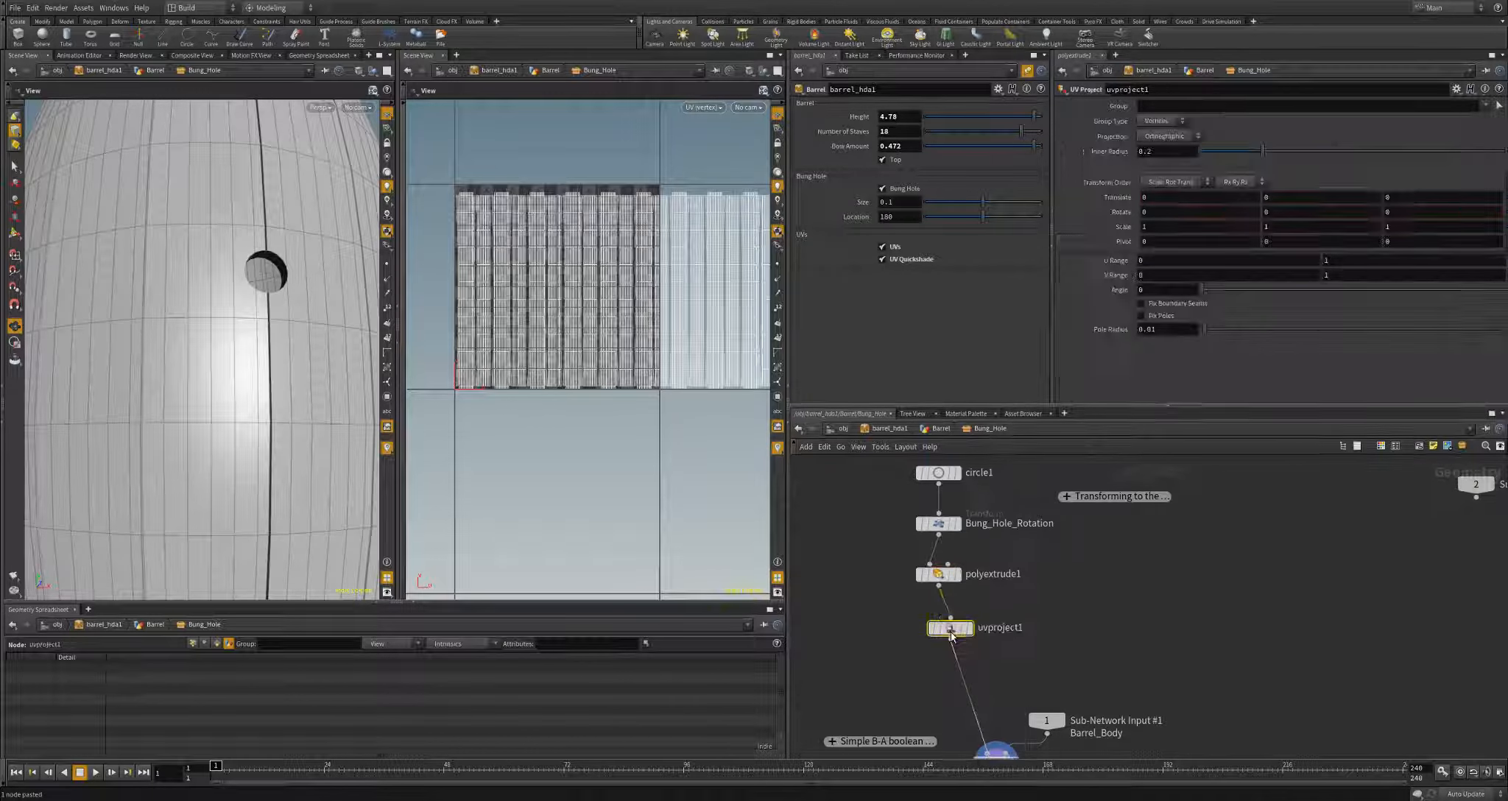
pyautogui.click(966, 645)
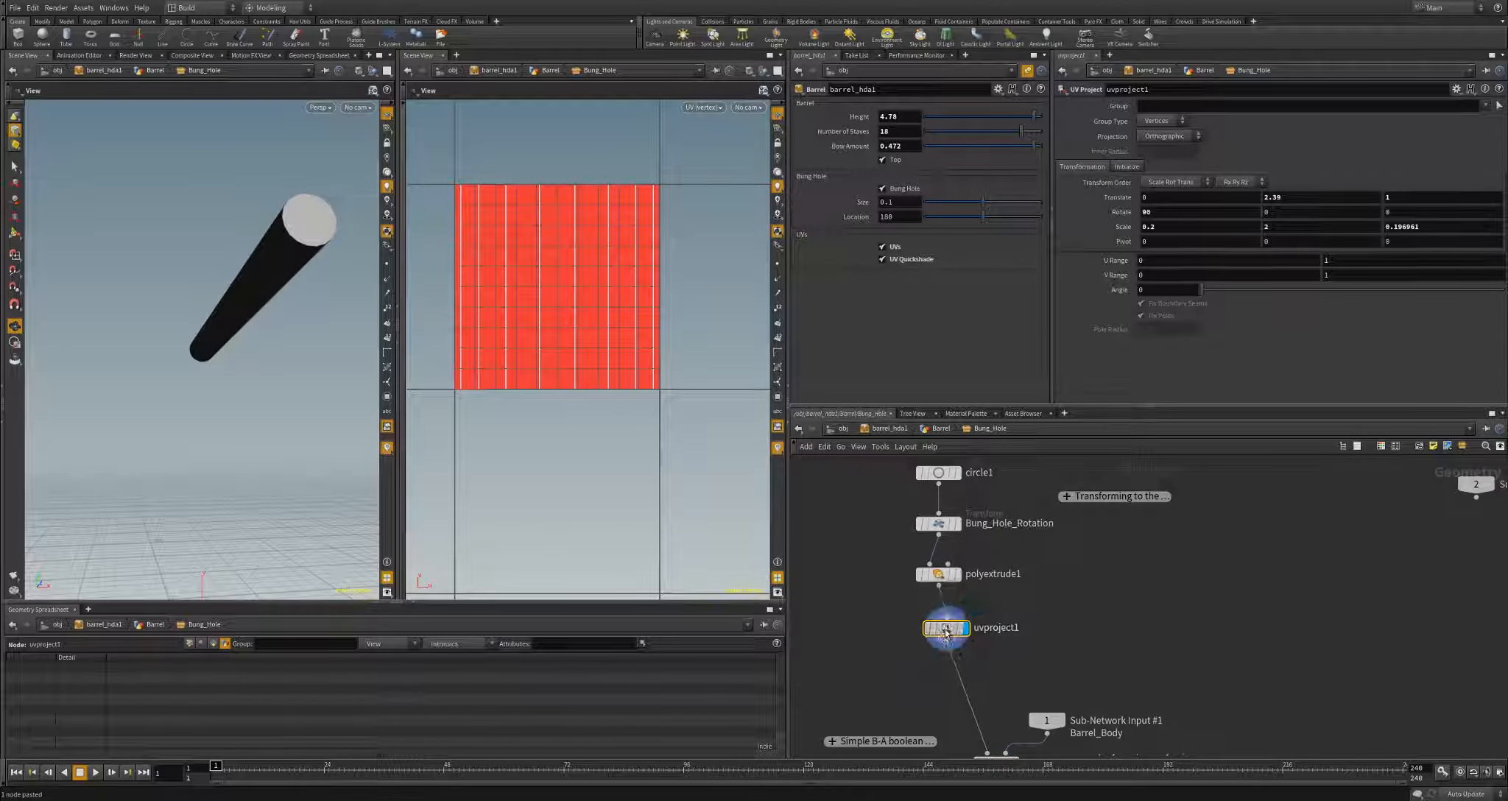
pyautogui.moveTo(260, 259); pyautogui.dragTo(207, 338)
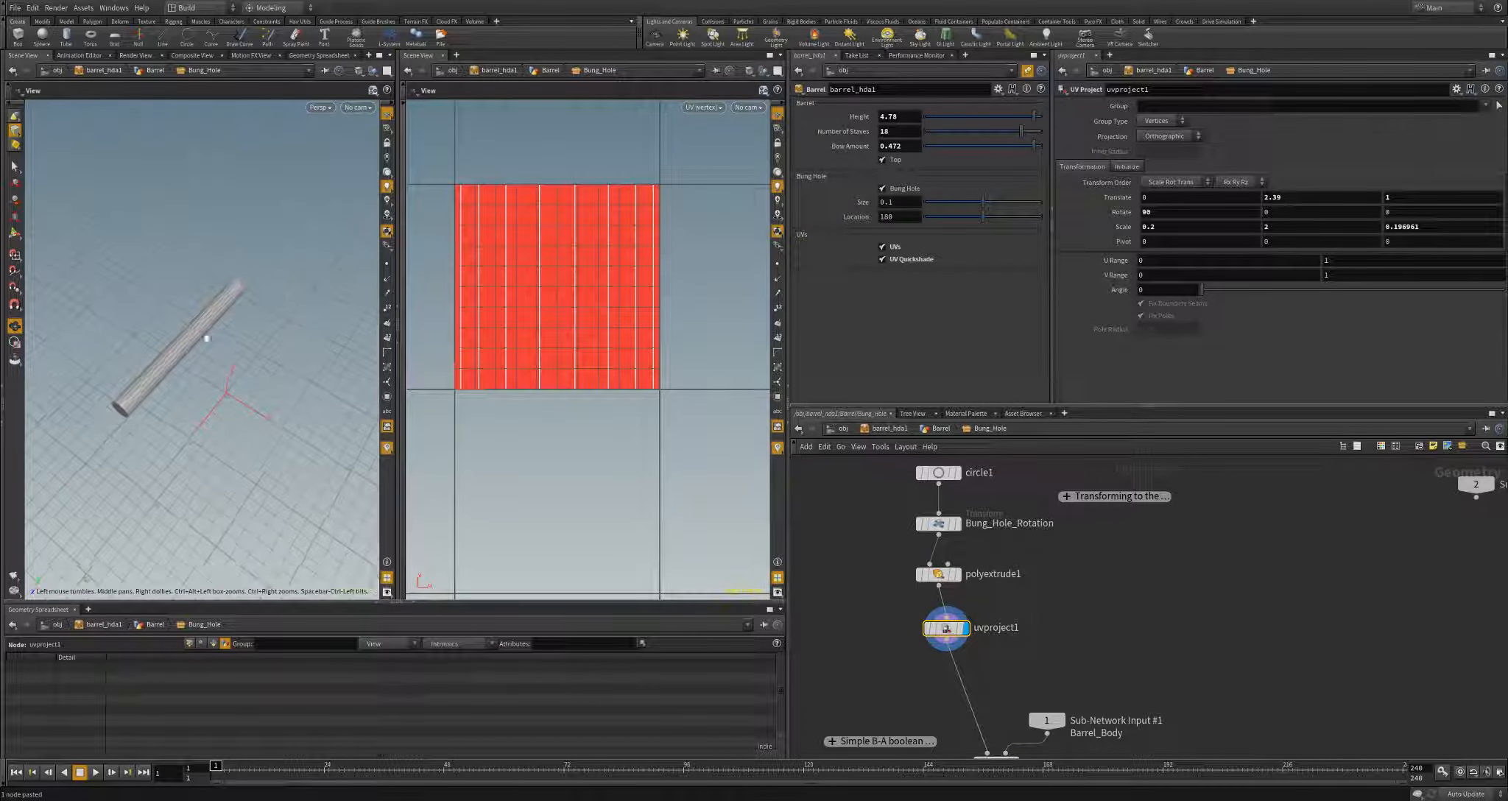
# - Set the UV Project node's projection to Cylindrical and align the node directly beneath polyextrude1
pyautogui.click(1168, 135)
pyautogui.click(1168, 170)
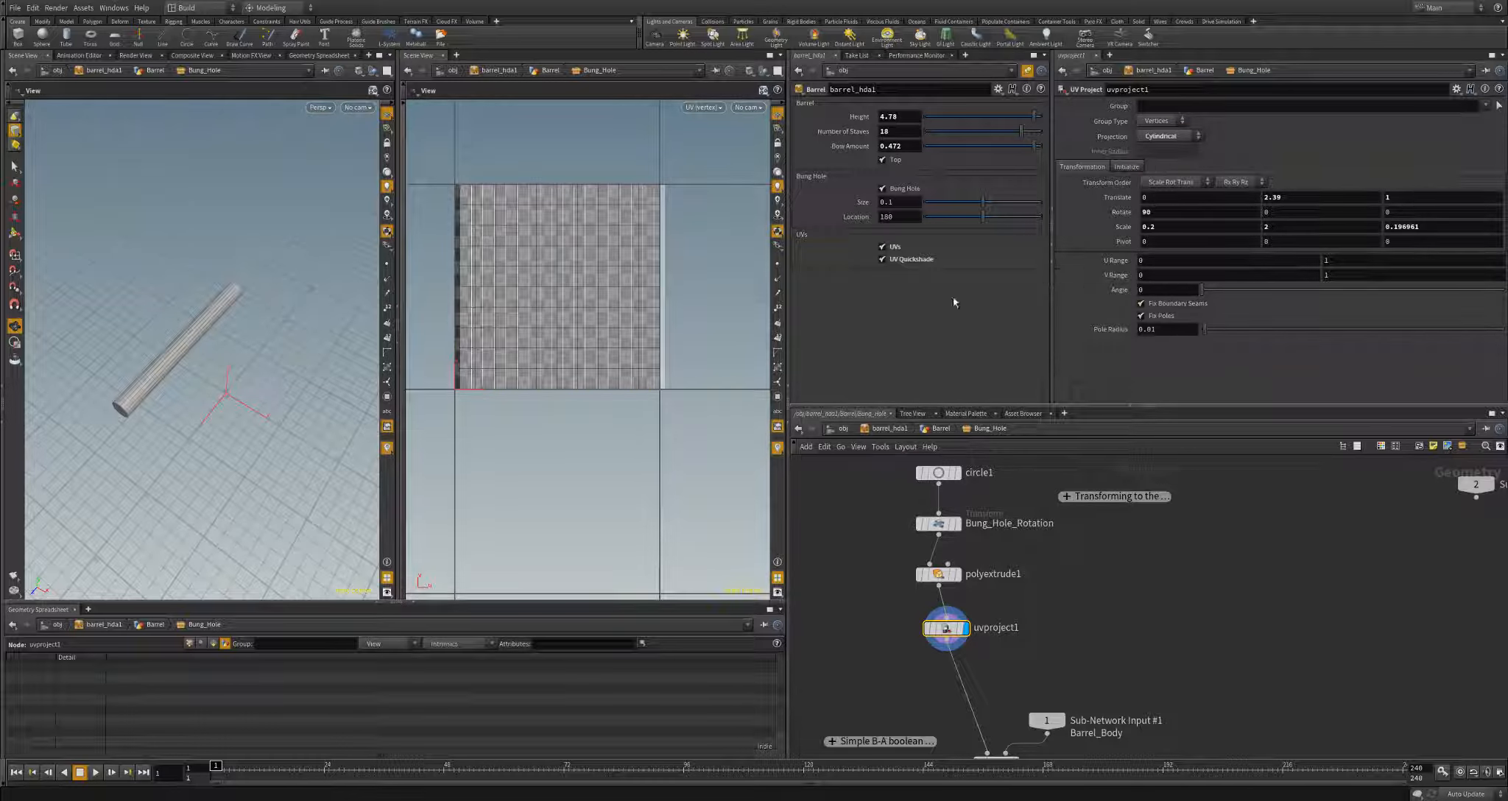
pyautogui.click(1159, 315)
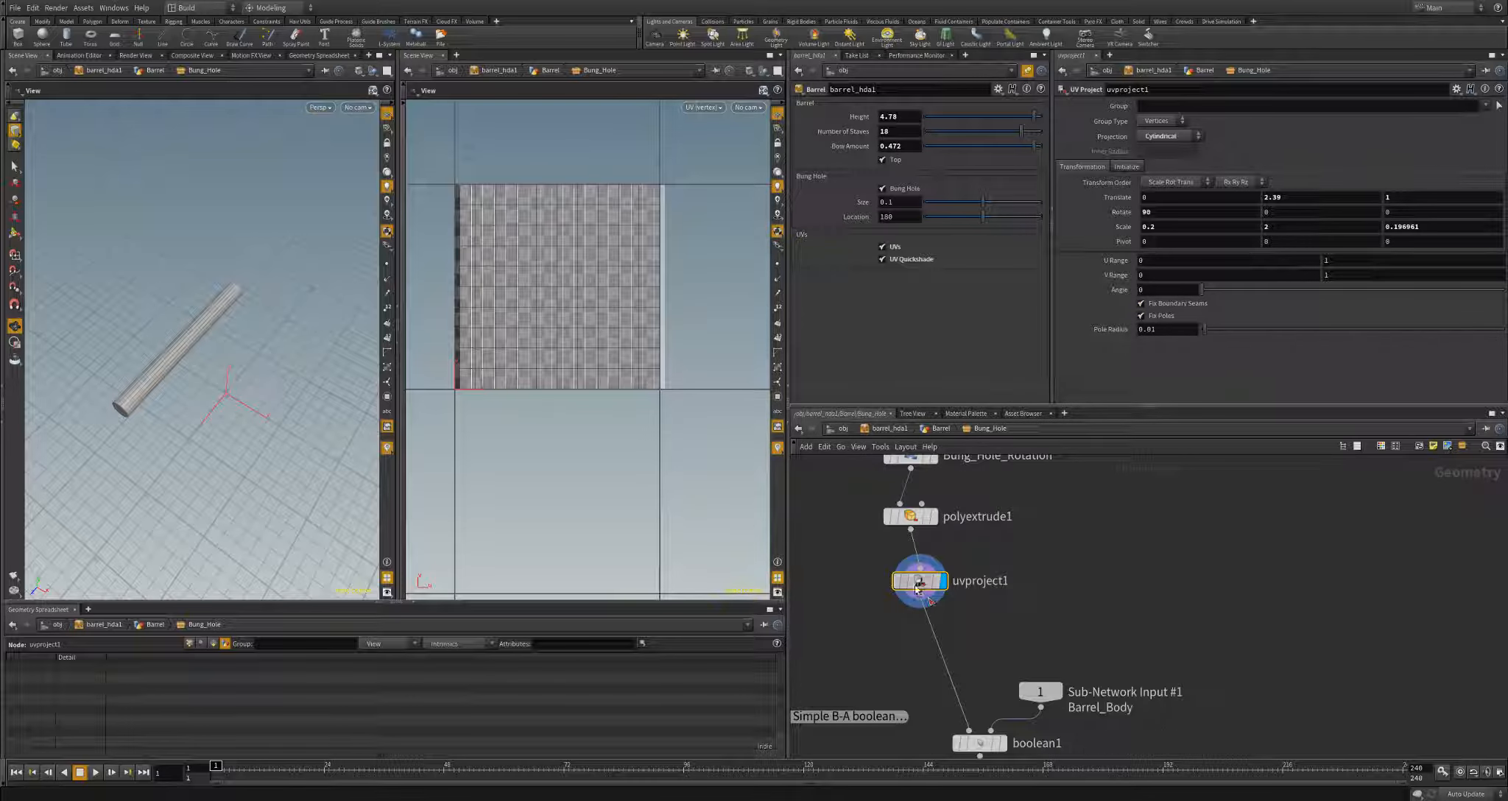
pyautogui.moveTo(921, 590); pyautogui.dragTo(912, 582)
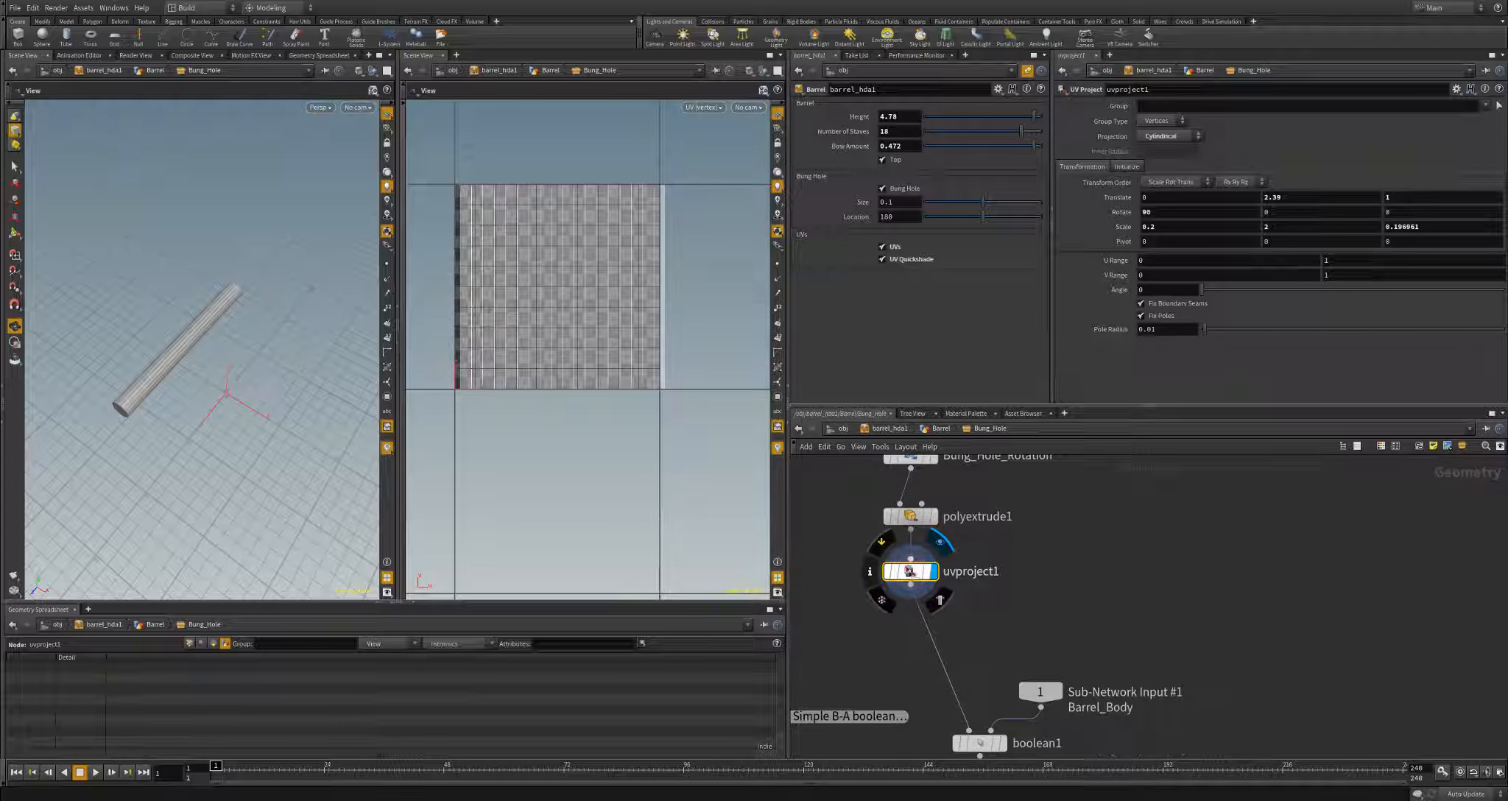
# - Insert a UV Quick Shade node between uvproject1 and boolean1, align it beneath uvproject1 and display it
pyautogui.press('Tab')
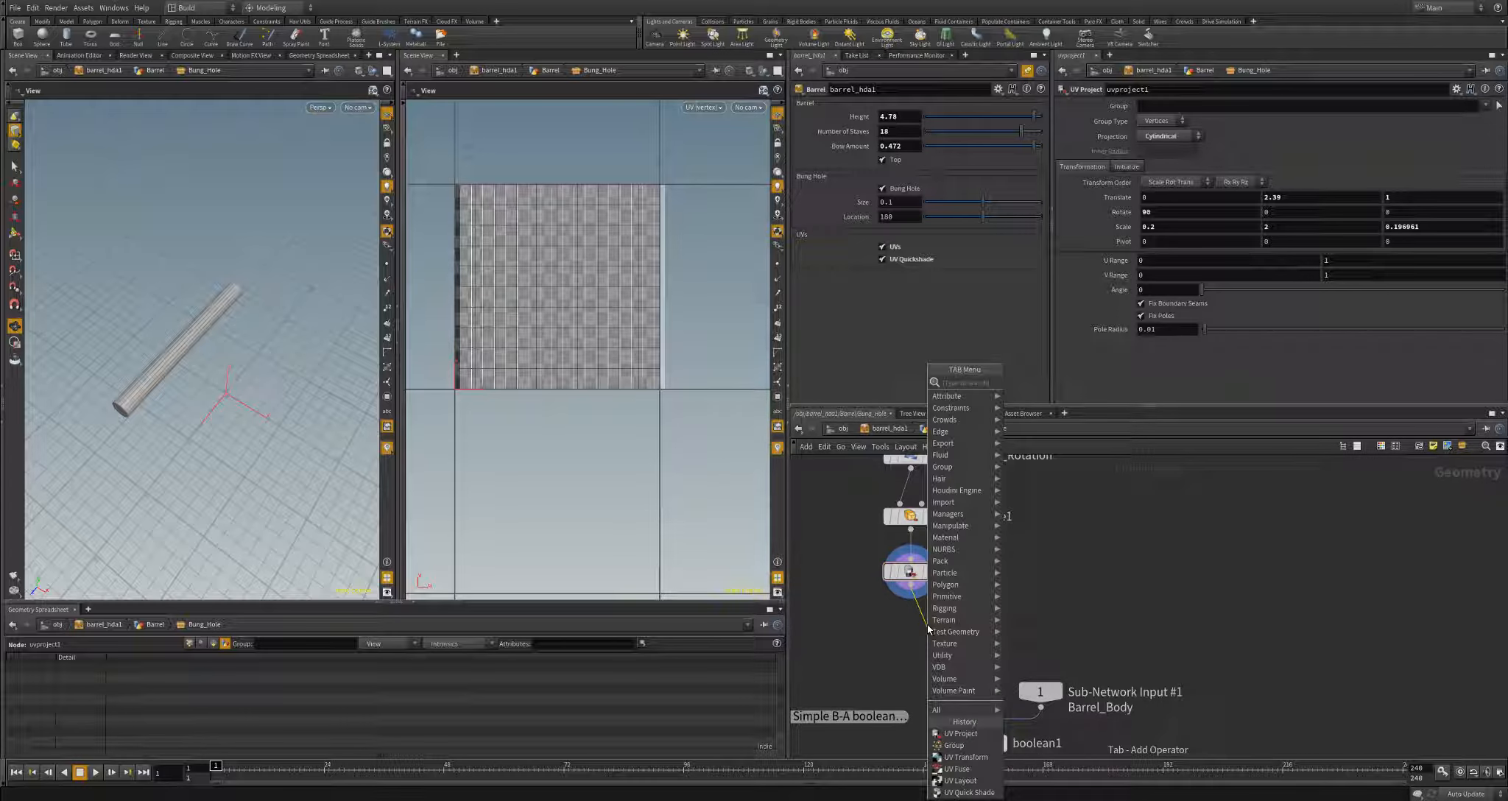
pyautogui.write('UV Q')
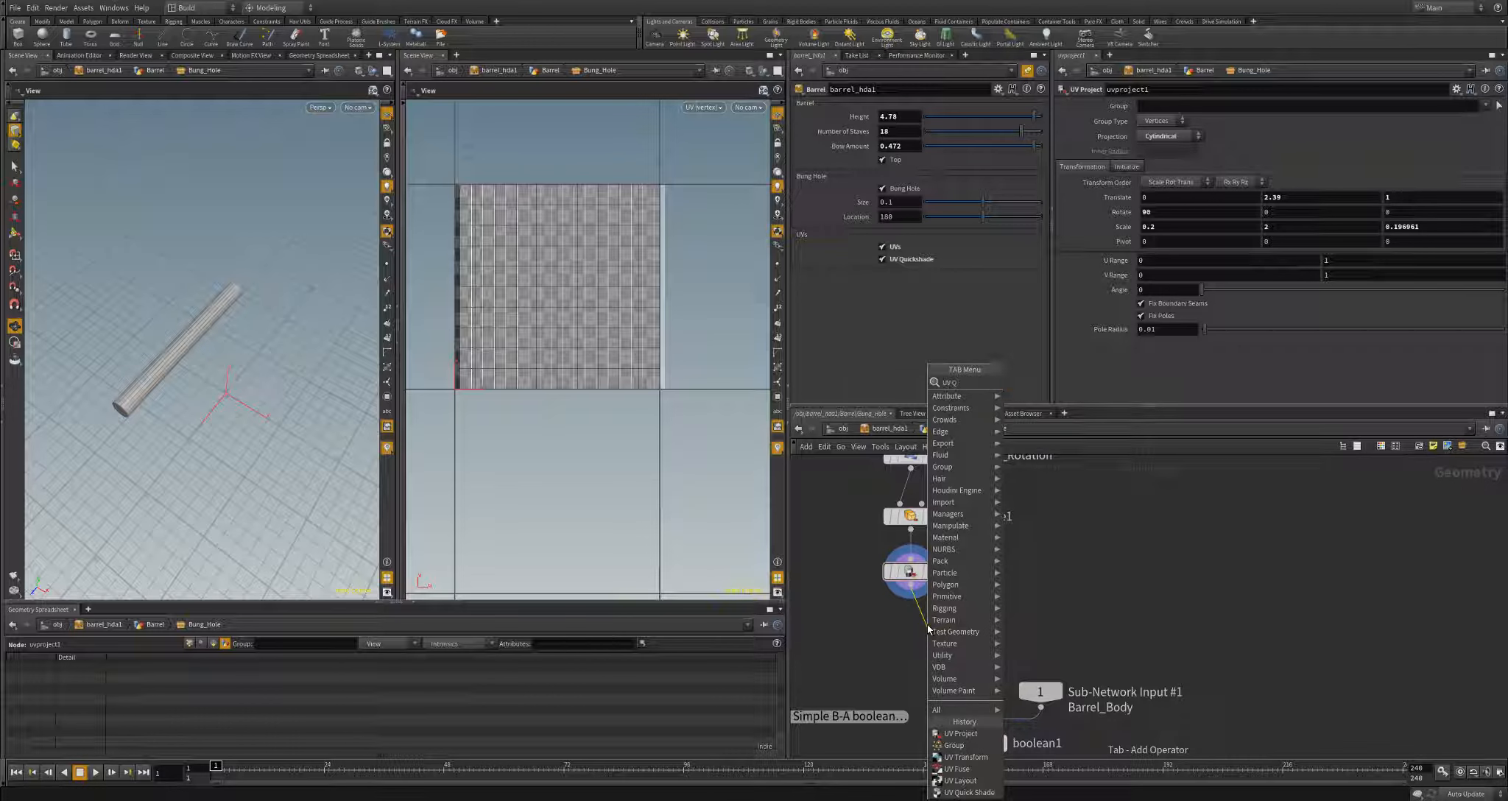
pyautogui.press('Return')
pyautogui.click(929, 627)
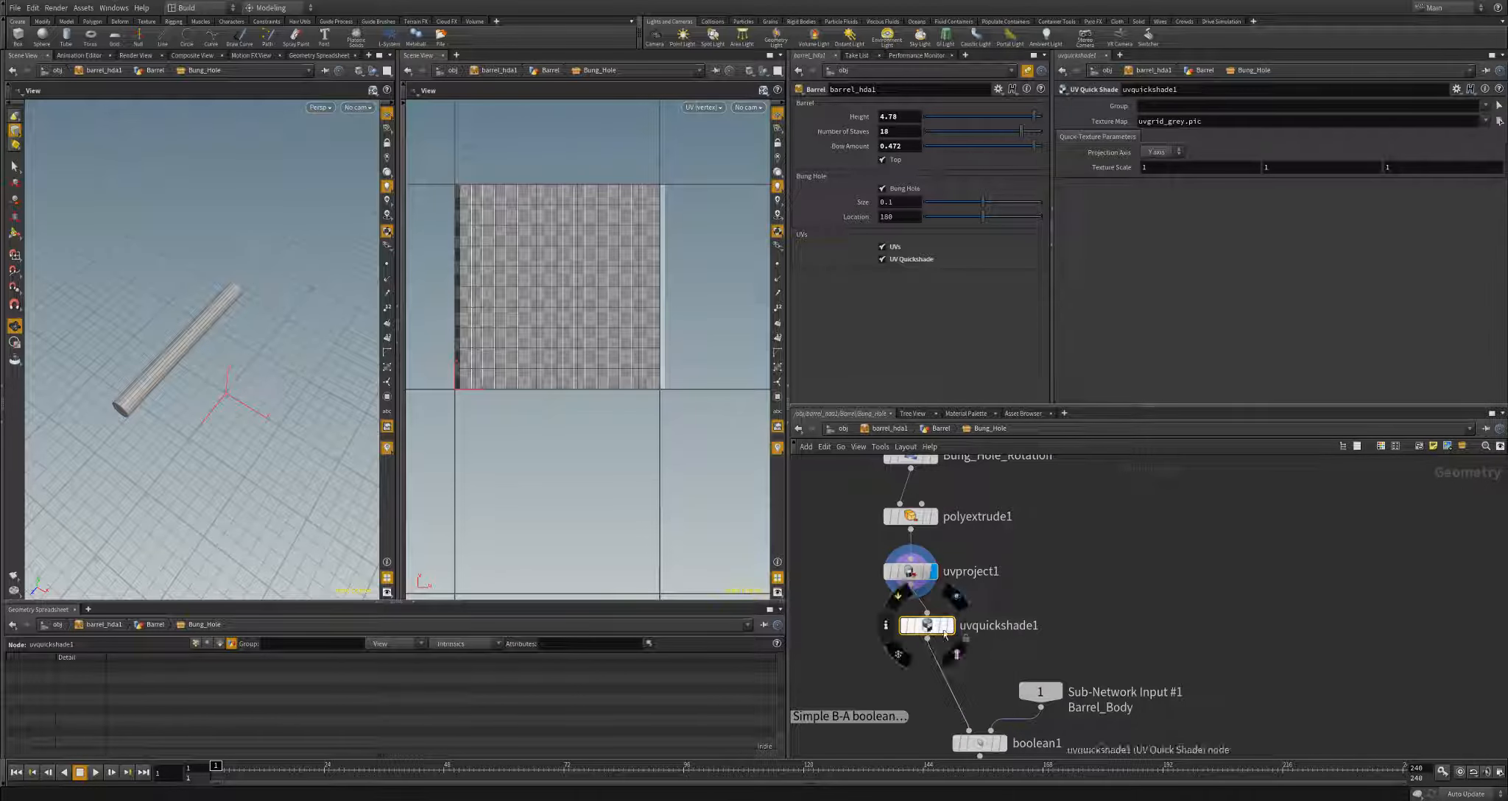
pyautogui.moveTo(295, 472); pyautogui.dragTo(207, 271)
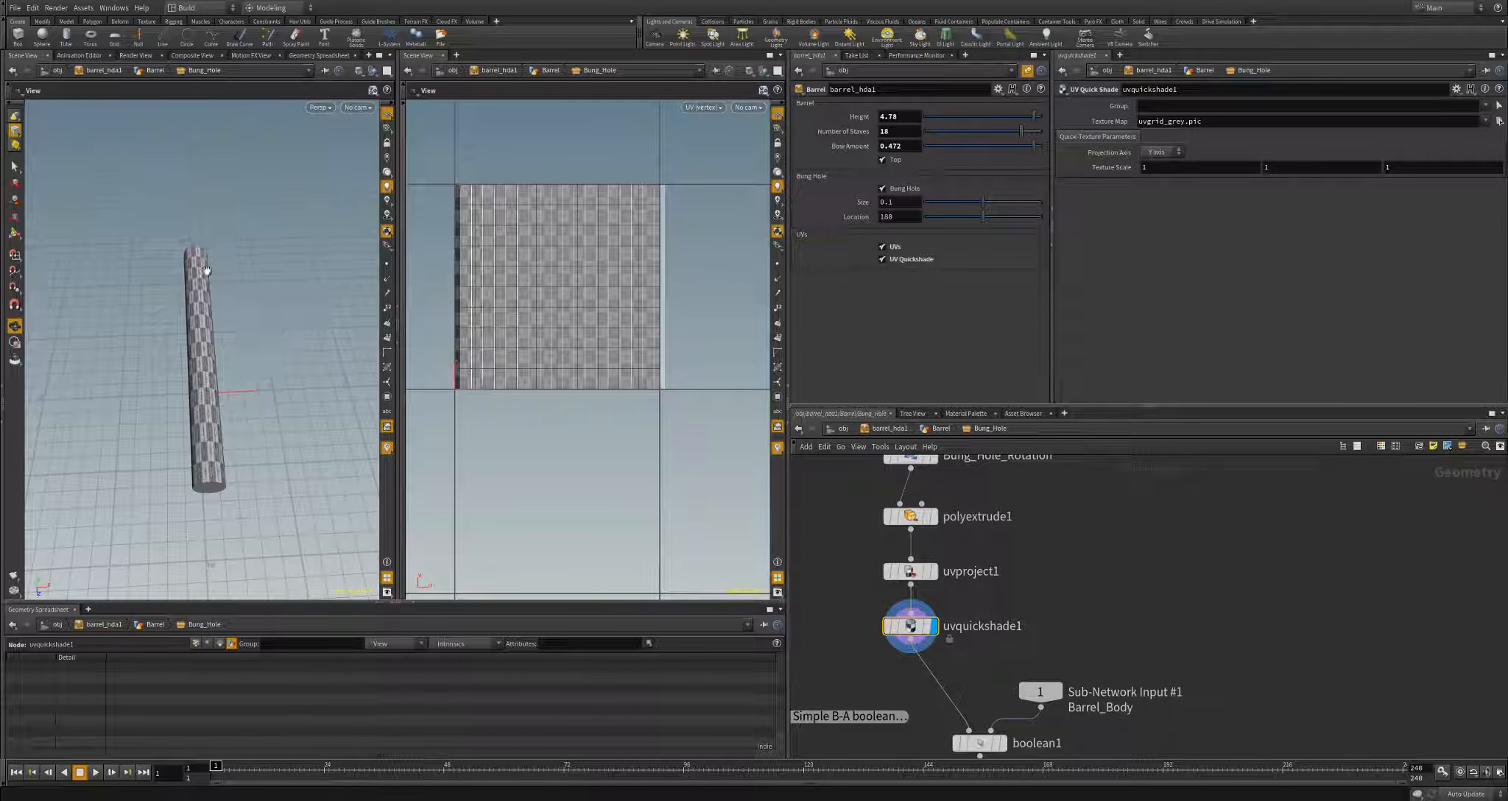
# - Display boolean1 and examine the bung hole's inner faces and their layout in the UV view
pyautogui.moveTo(1167, 533); pyautogui.dragTo(1177, 356, button='middle')
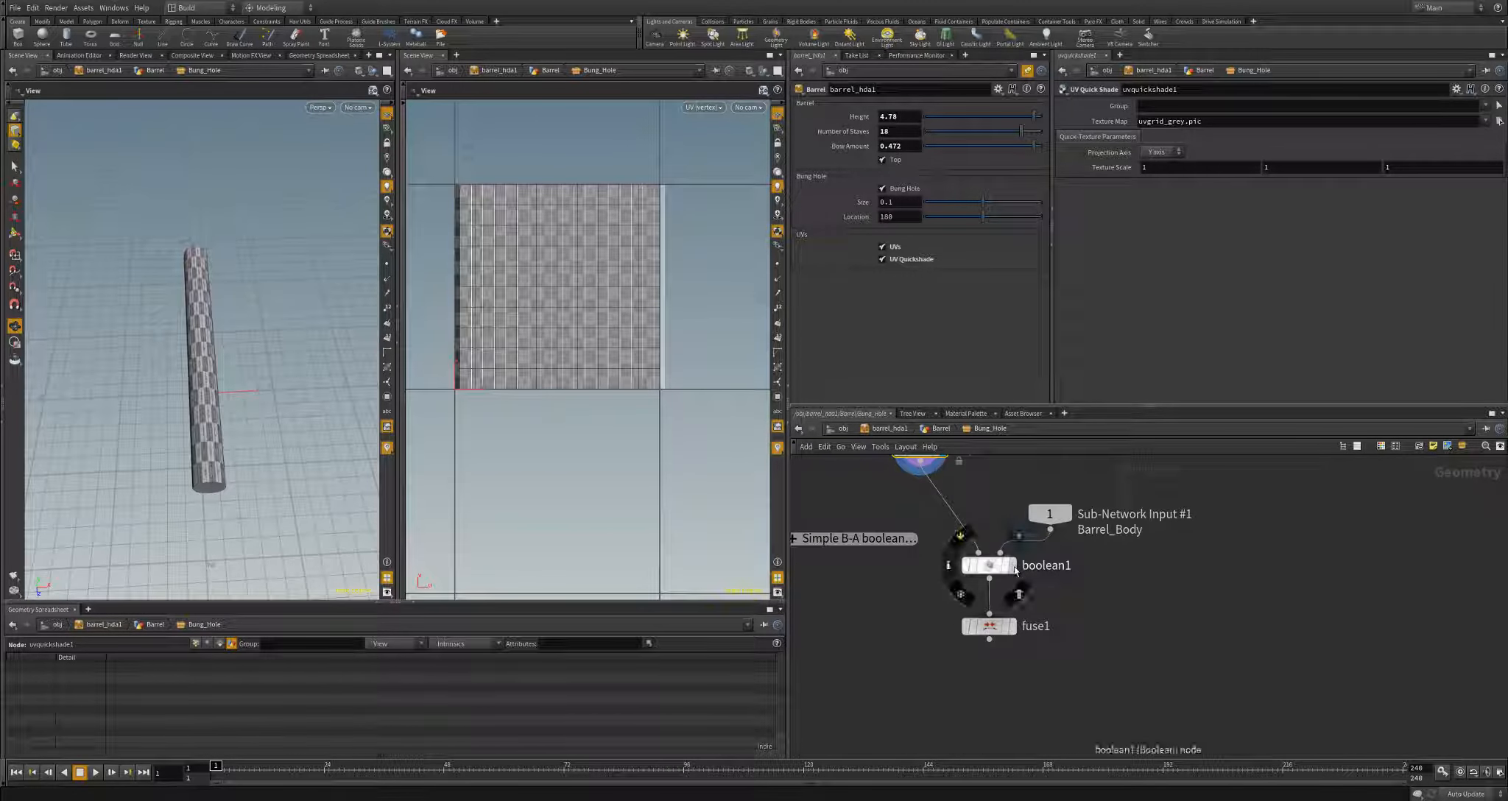
pyautogui.click(1010, 570)
pyautogui.moveTo(283, 413); pyautogui.dragTo(498, 321)
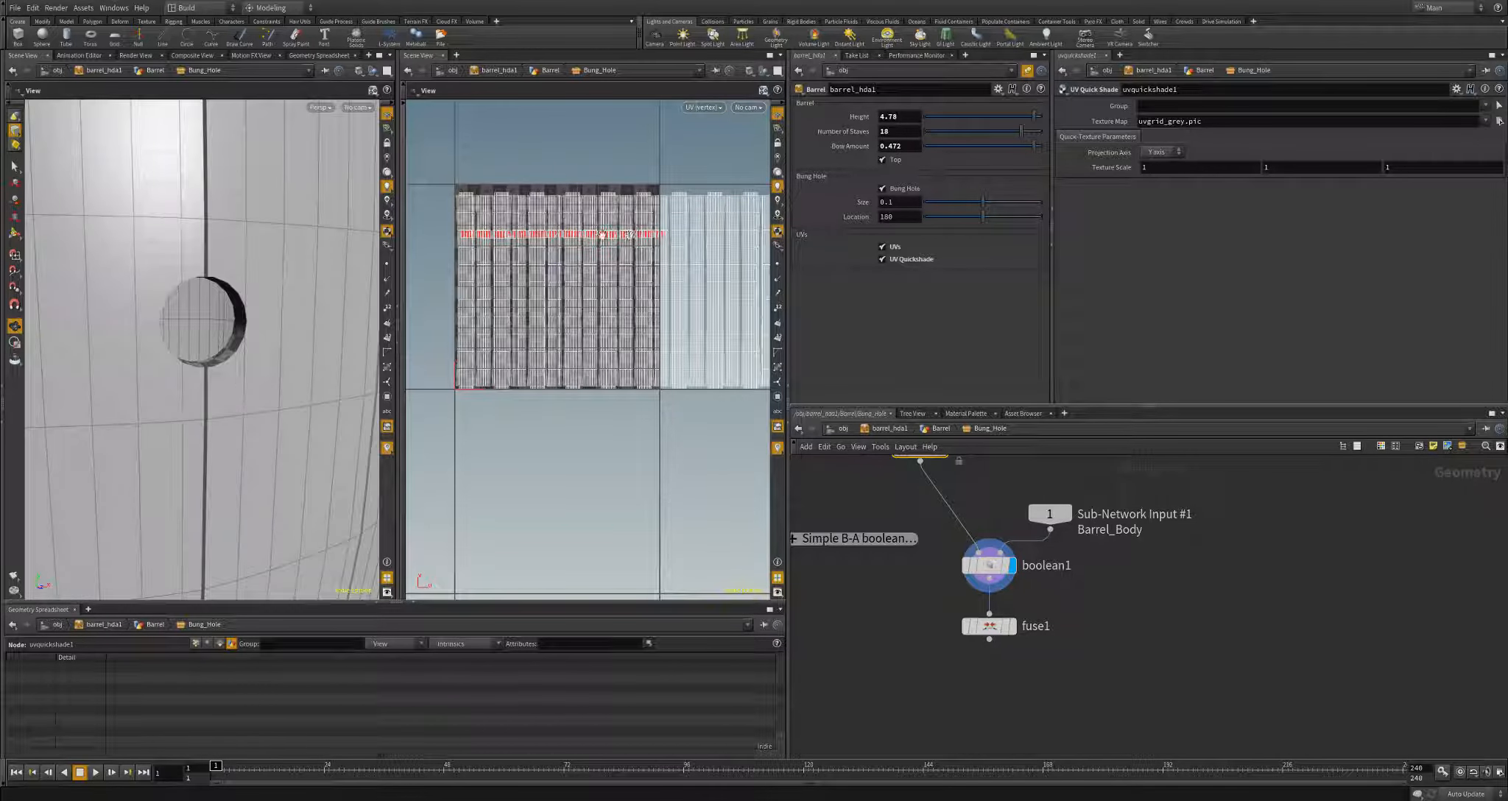
pyautogui.scroll(3, 506, 234)
pyautogui.moveTo(545, 230); pyautogui.dragTo(626, 330, button='middle')
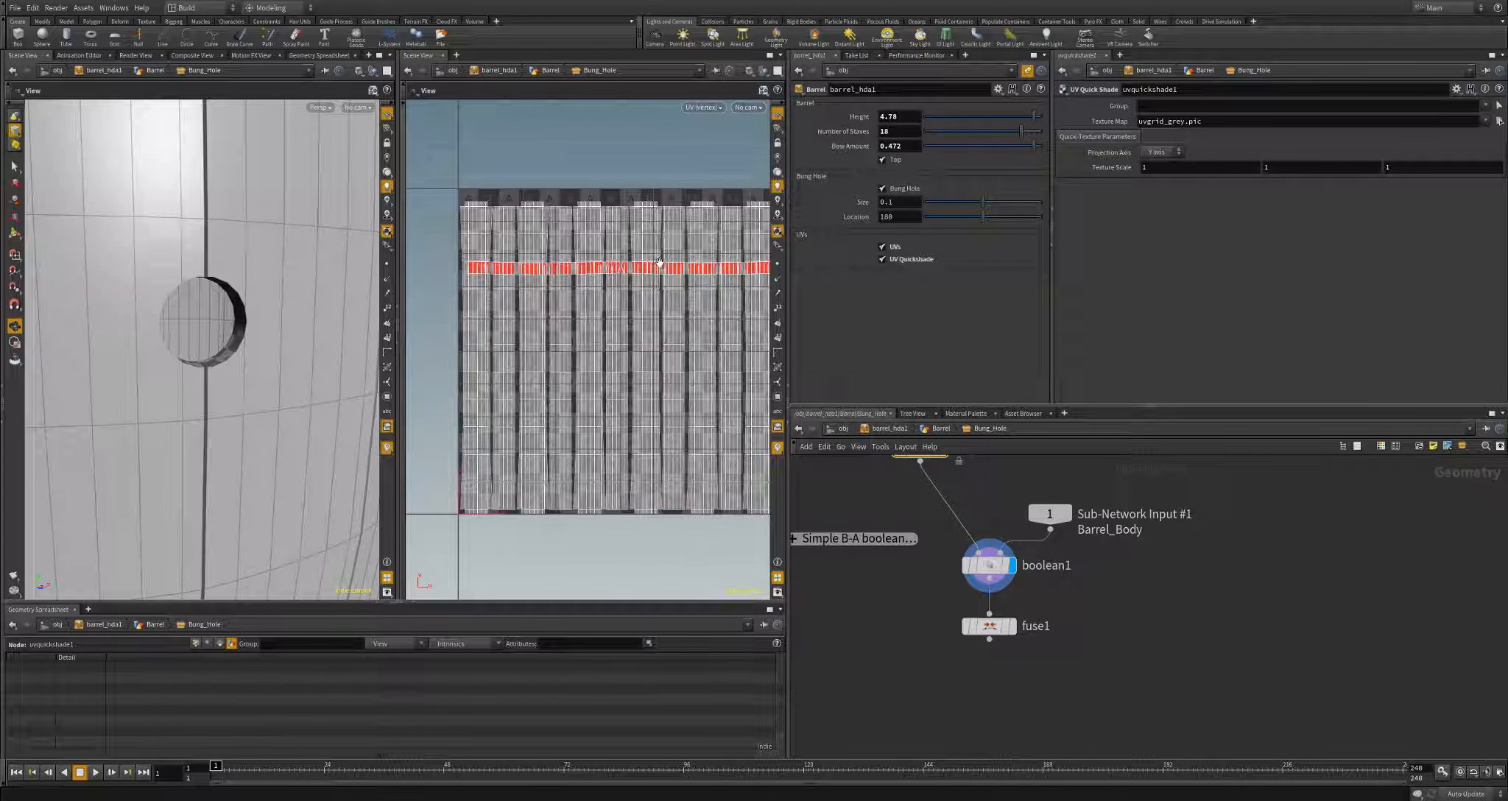
pyautogui.moveTo(676, 282); pyautogui.dragTo(510, 284, button='middle')
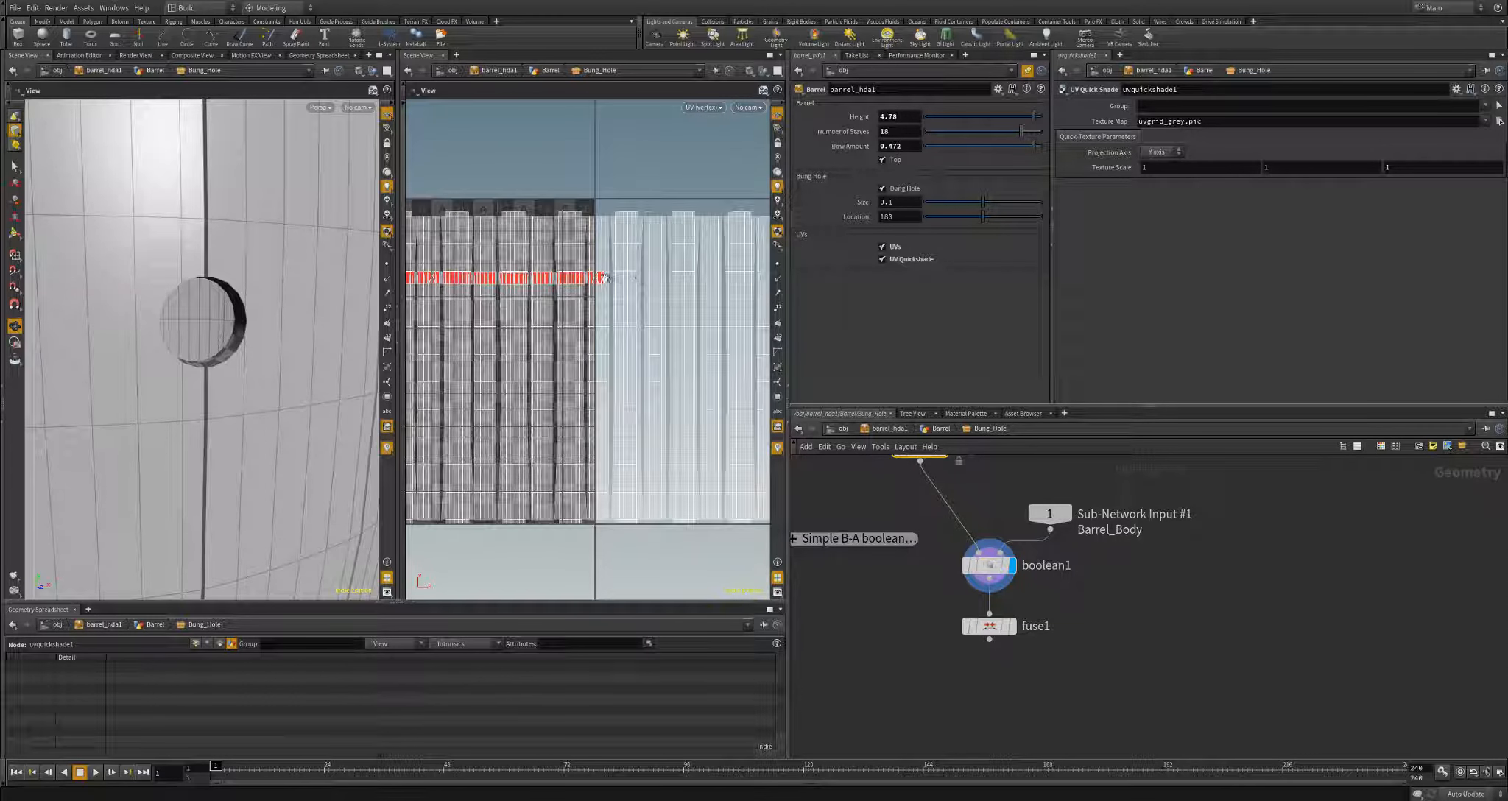
pyautogui.moveTo(602, 277); pyautogui.dragTo(743, 259, button='middle')
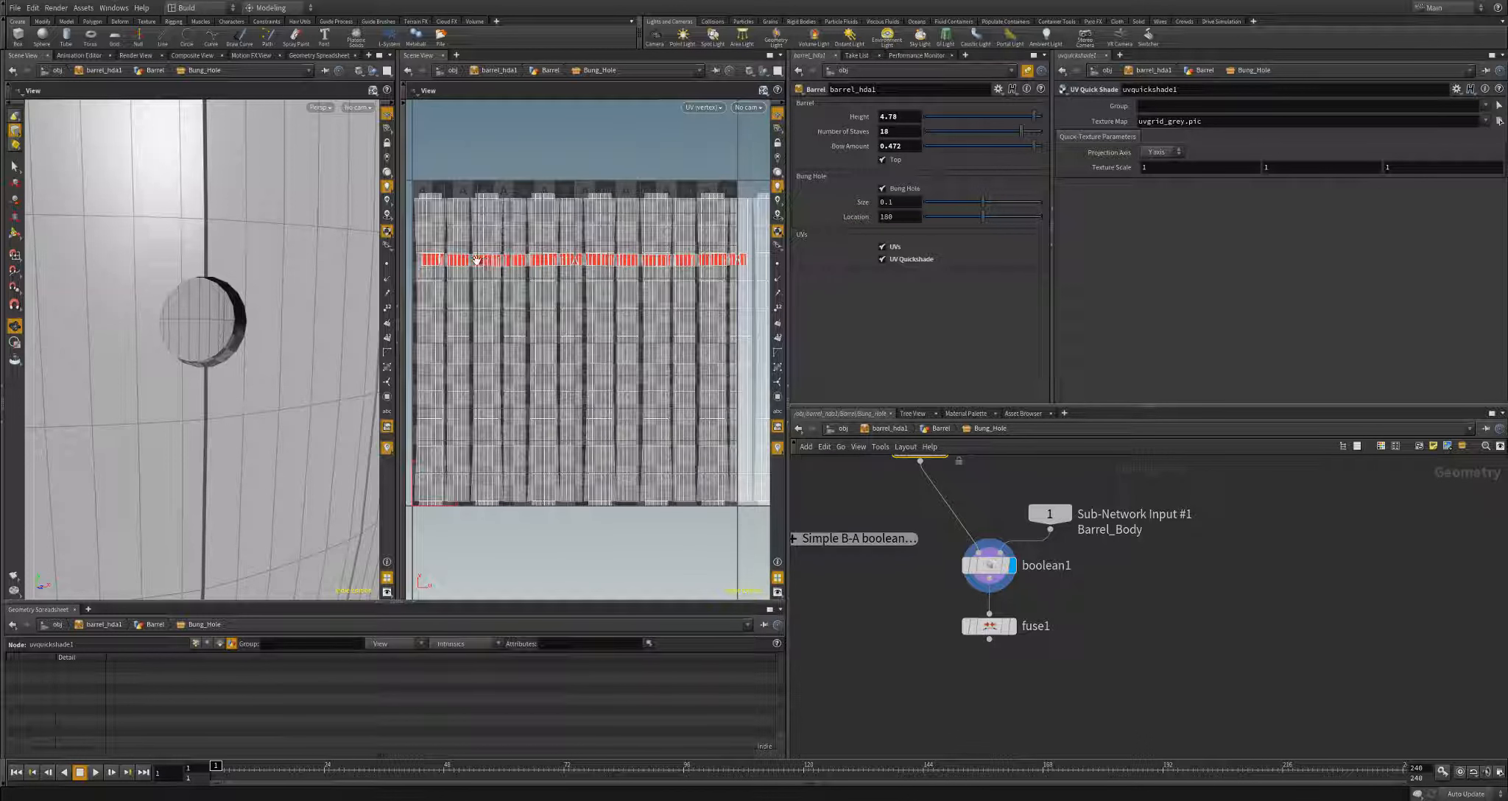
pyautogui.moveTo(260, 345)
pyautogui.mouseDown()
pyautogui.moveTo(221, 324)
pyautogui.moveTo(319, 326)
pyautogui.moveTo(158, 253)
pyautogui.moveTo(273, 323)
pyautogui.moveTo(246, 325)
pyautogui.mouseUp()
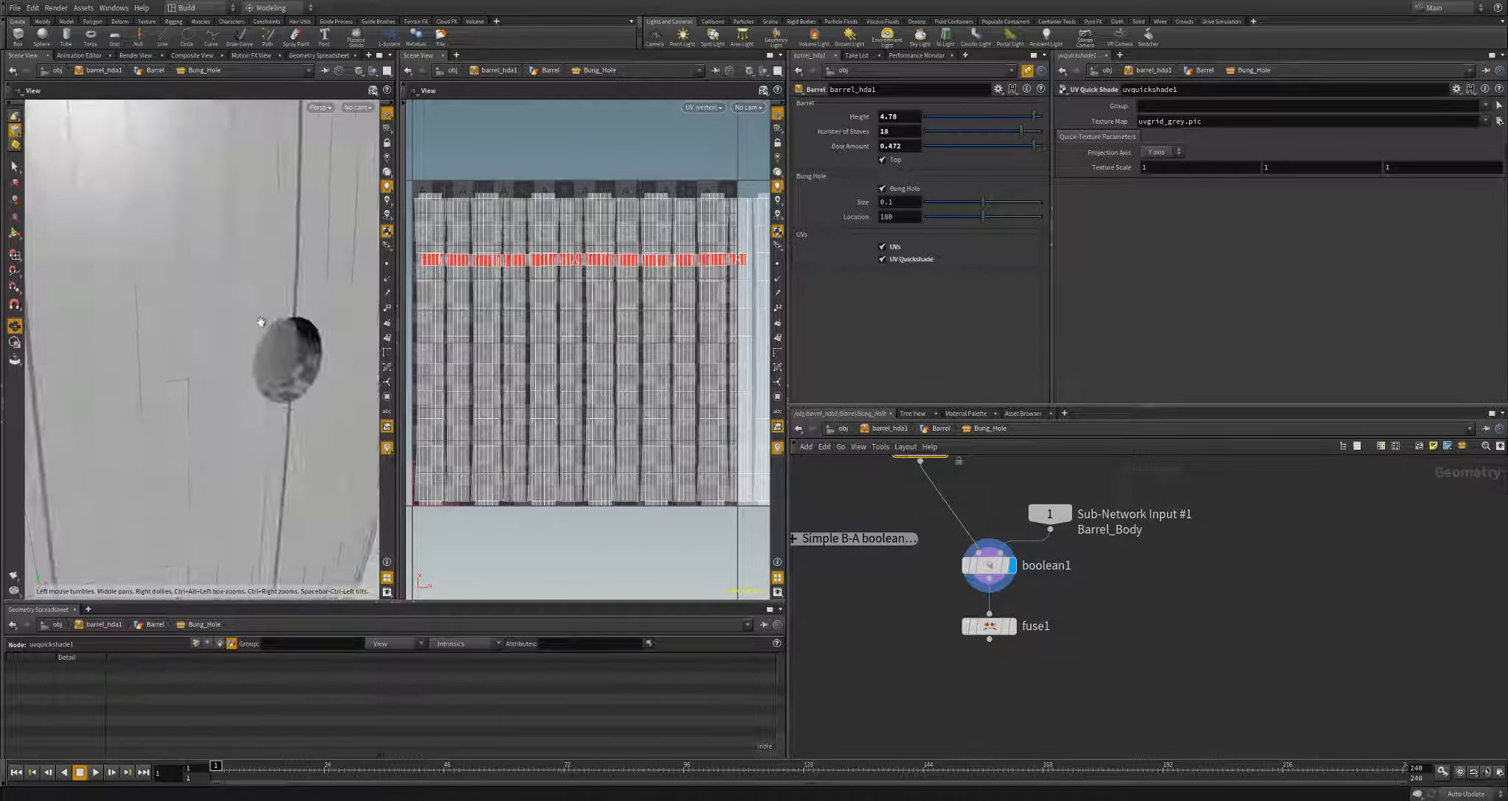
# - Display uvquickshade1 and set the barrel's bung hole Location to 250 to test the cutter's projection
pyautogui.moveTo(930, 461); pyautogui.dragTo(921, 564, button='middle')
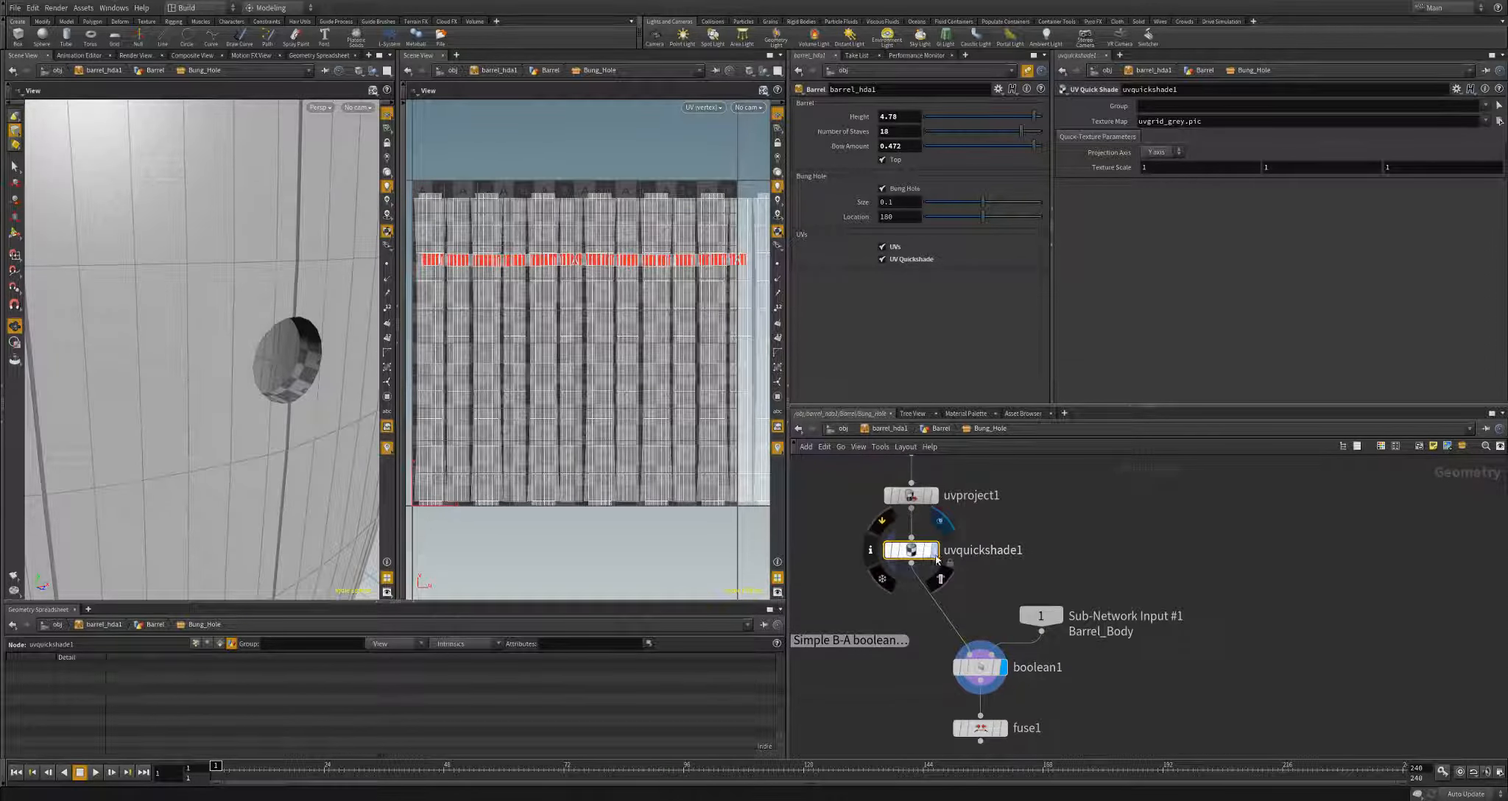
pyautogui.click(933, 550)
pyautogui.moveTo(293, 353); pyautogui.dragTo(146, 379, button='right')
pyautogui.moveTo(324, 372); pyautogui.dragTo(234, 368)
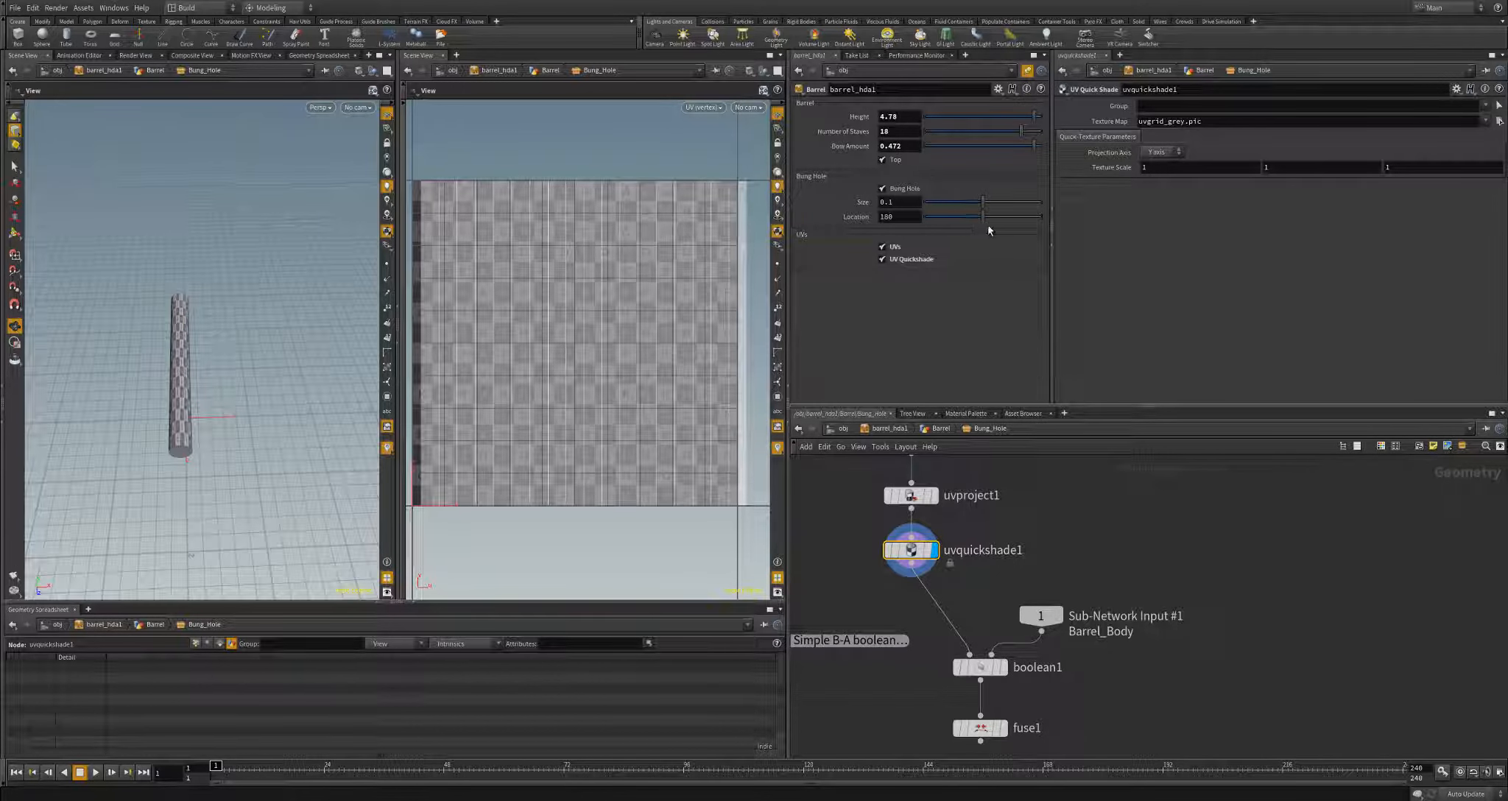
pyautogui.moveTo(981, 221)
pyautogui.mouseDown()
pyautogui.moveTo(1015, 228)
pyautogui.moveTo(946, 219)
pyautogui.moveTo(1006, 229)
pyautogui.mouseUp()
# - Try a different X rotation on uvproject1 and undo it
pyautogui.click(910, 494)
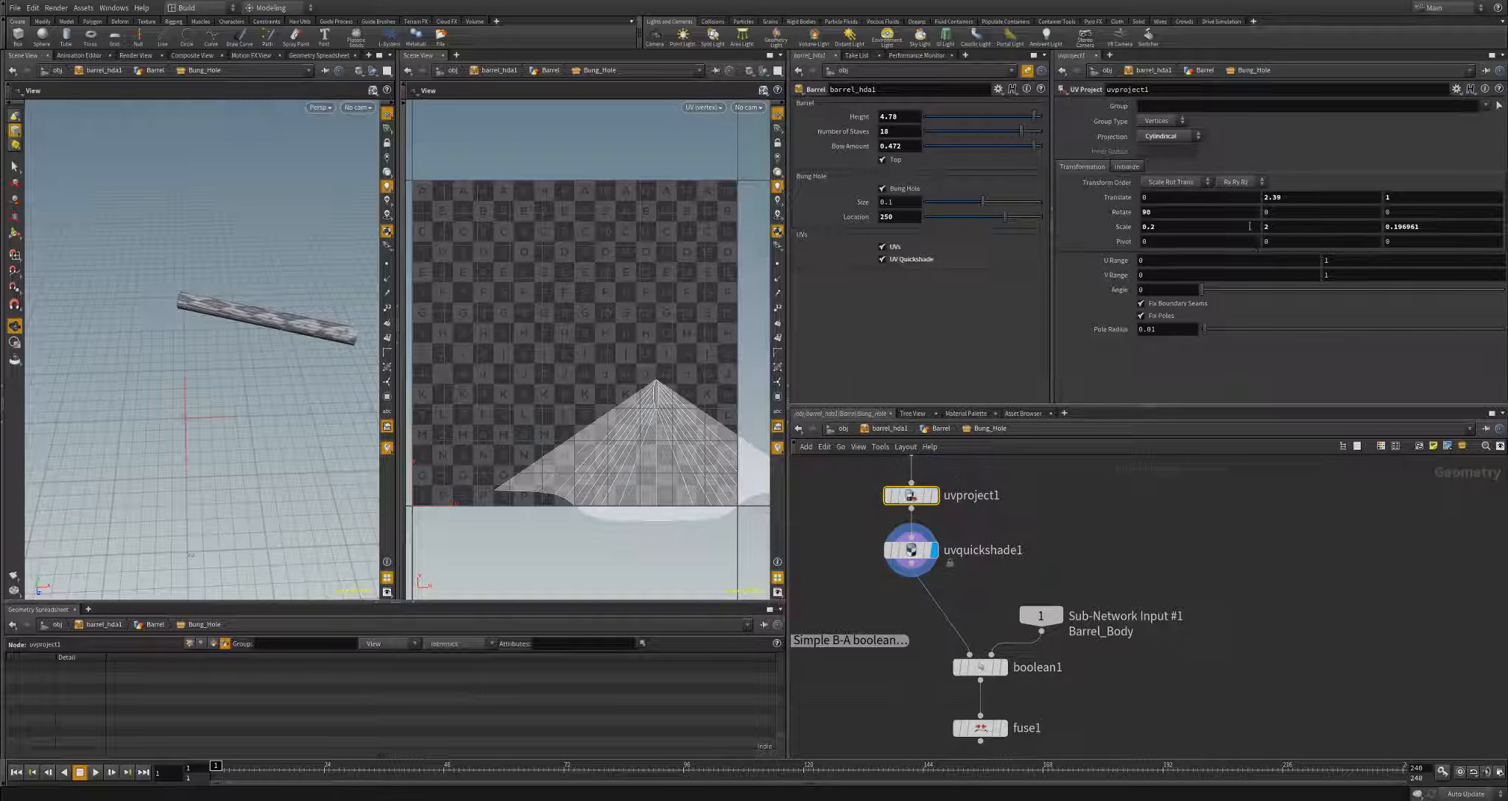
pyautogui.moveTo(1171, 210); pyautogui.dragTo(1302, 212, button='middle')
pyautogui.hotkey('ctrl', 'z')
pyautogui.moveTo(992, 224); pyautogui.dragTo(994, 227)
# - Rearrange the chain so polyextrude1 and uvproject1 sit between circle1 and Bung_Hole_Rotation, with uvquickshade1 after the rotation
pyautogui.scroll(-3, 1055, 502)
pyautogui.moveTo(1055, 503); pyautogui.dragTo(1052, 550, button='middle')
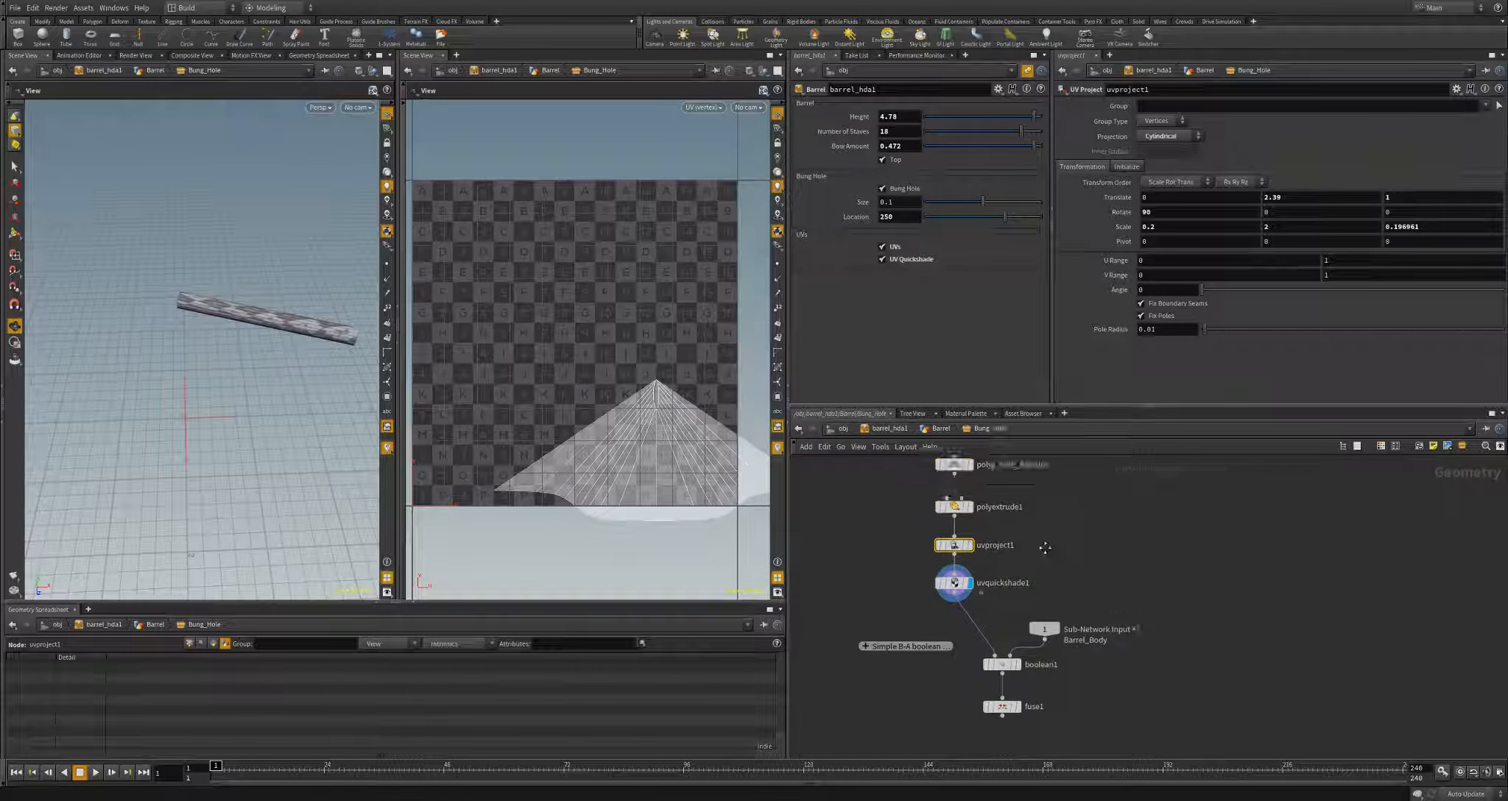
pyautogui.moveTo(954, 550); pyautogui.dragTo(1090, 521)
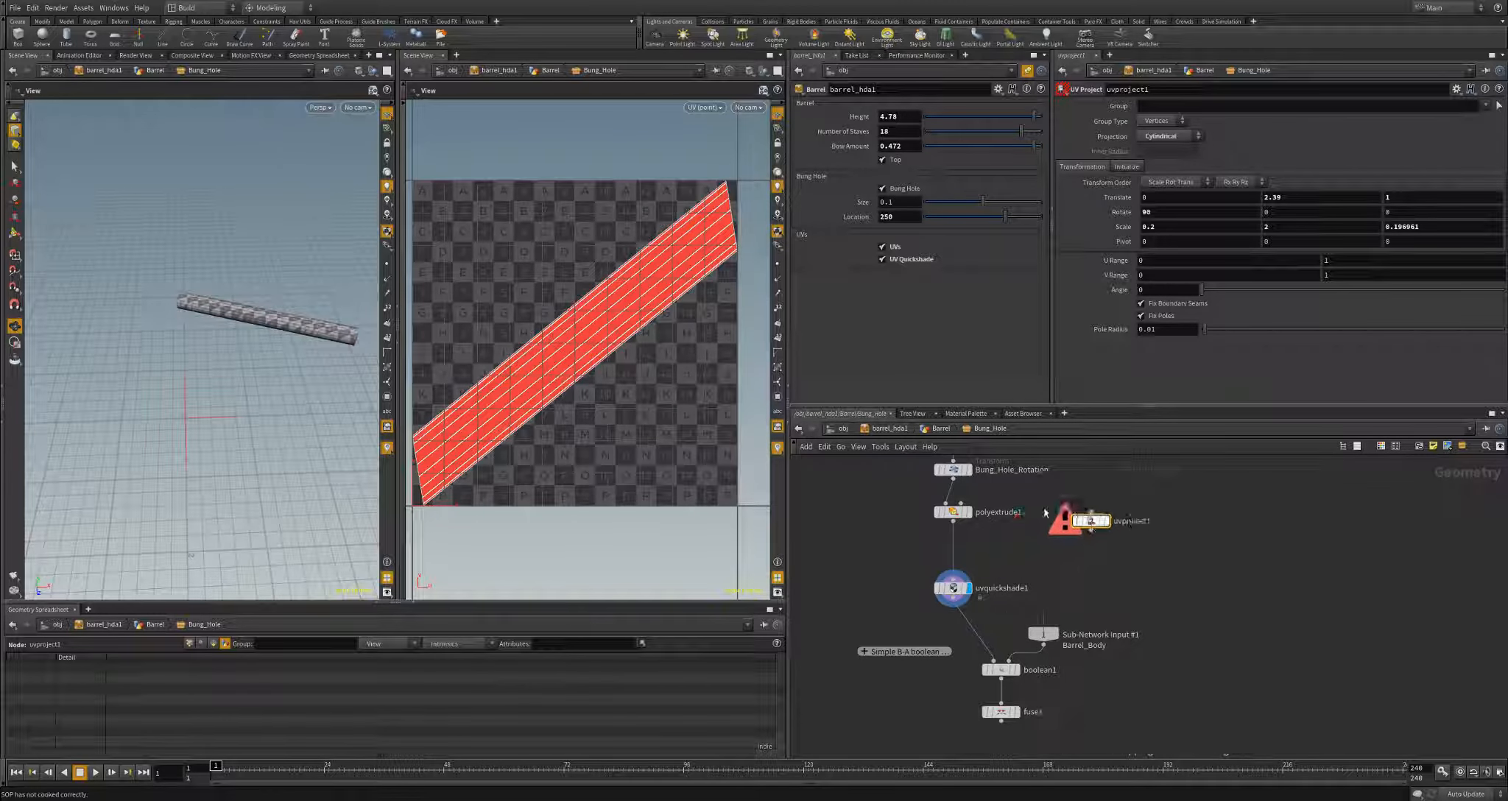
pyautogui.moveTo(1022, 510); pyautogui.dragTo(978, 595, button='middle')
pyautogui.moveTo(913, 598); pyautogui.dragTo(913, 638)
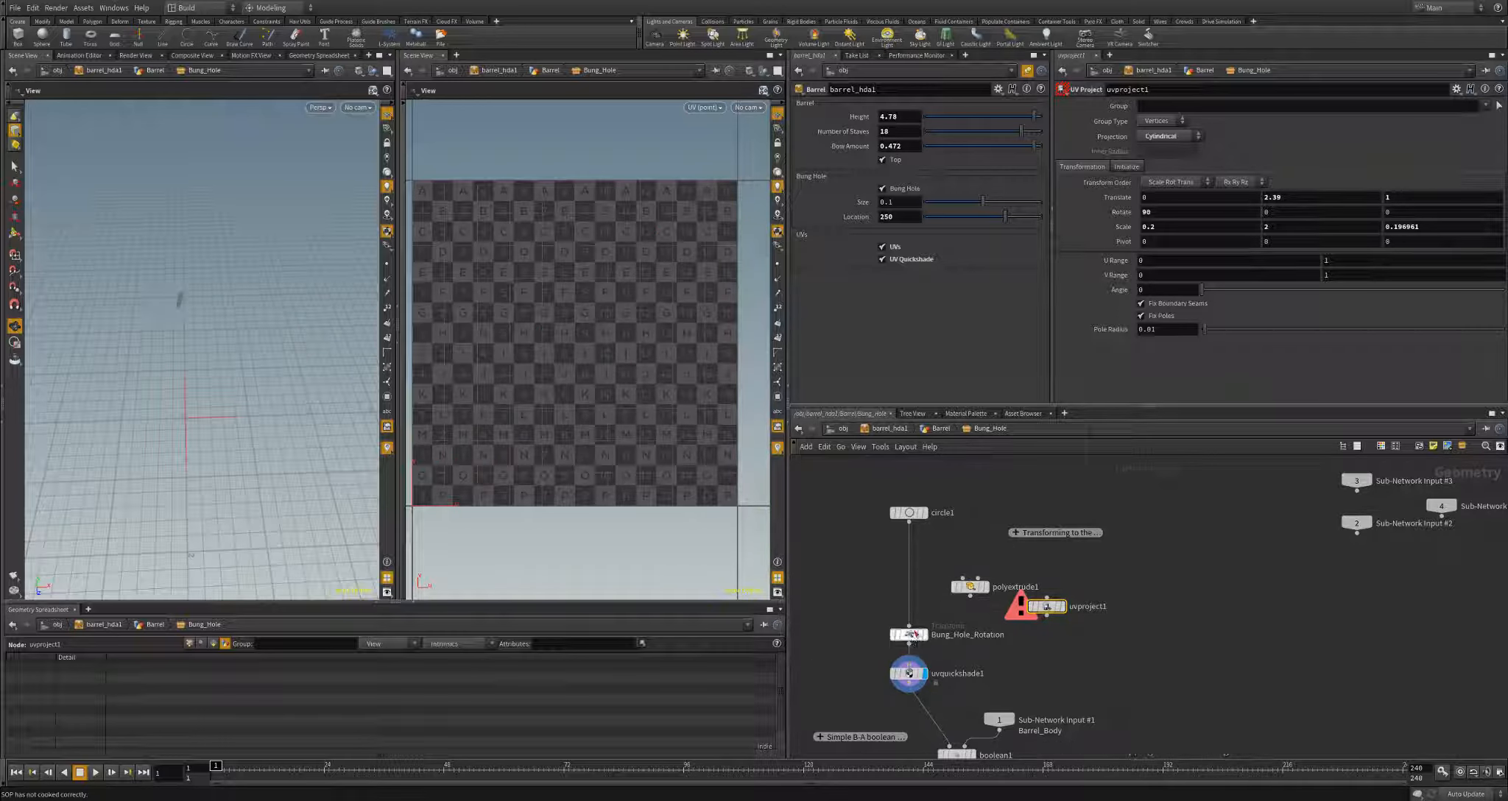
pyautogui.moveTo(967, 591); pyautogui.dragTo(906, 553)
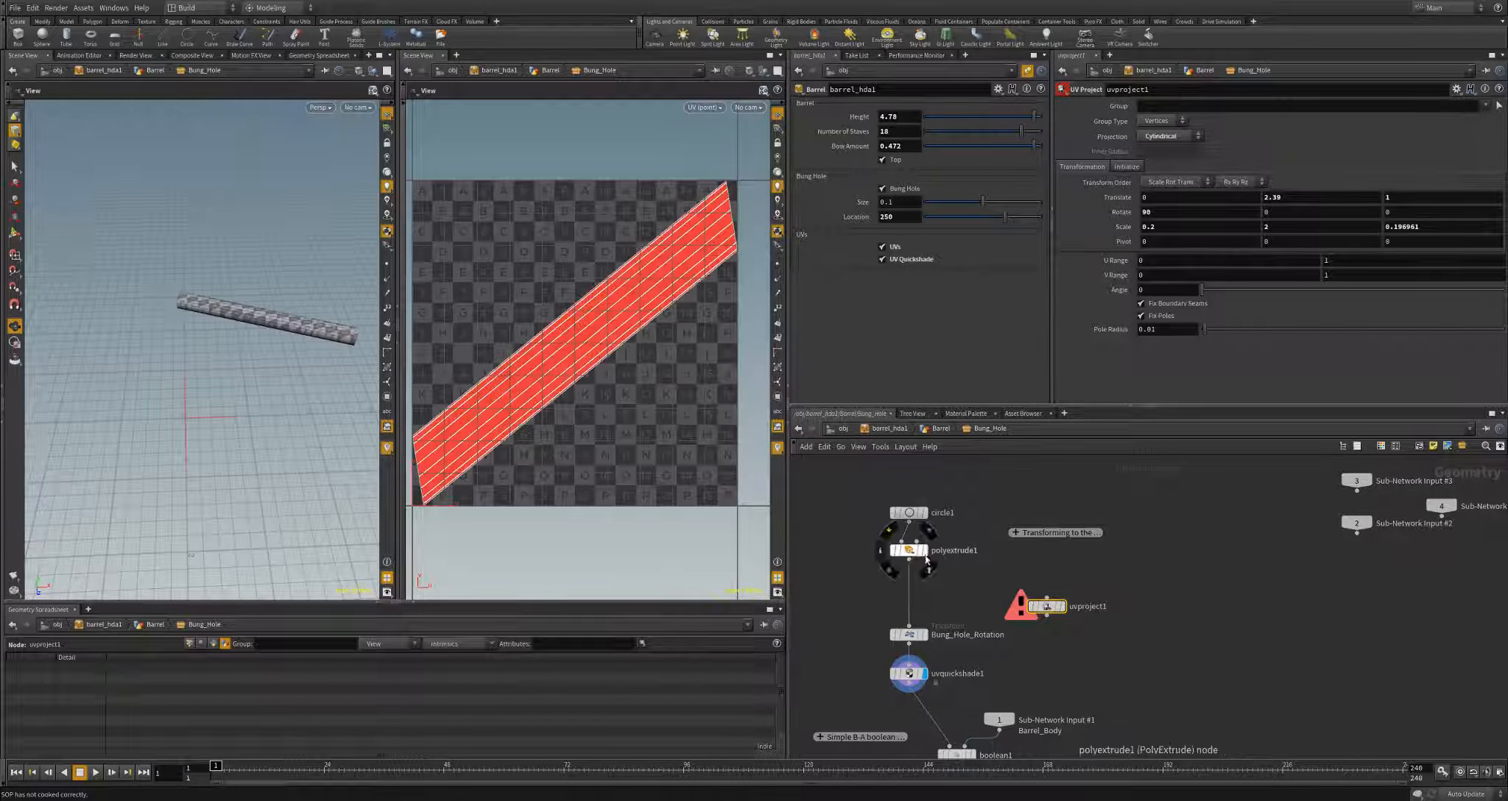
pyautogui.moveTo(1040, 608); pyautogui.dragTo(910, 593)
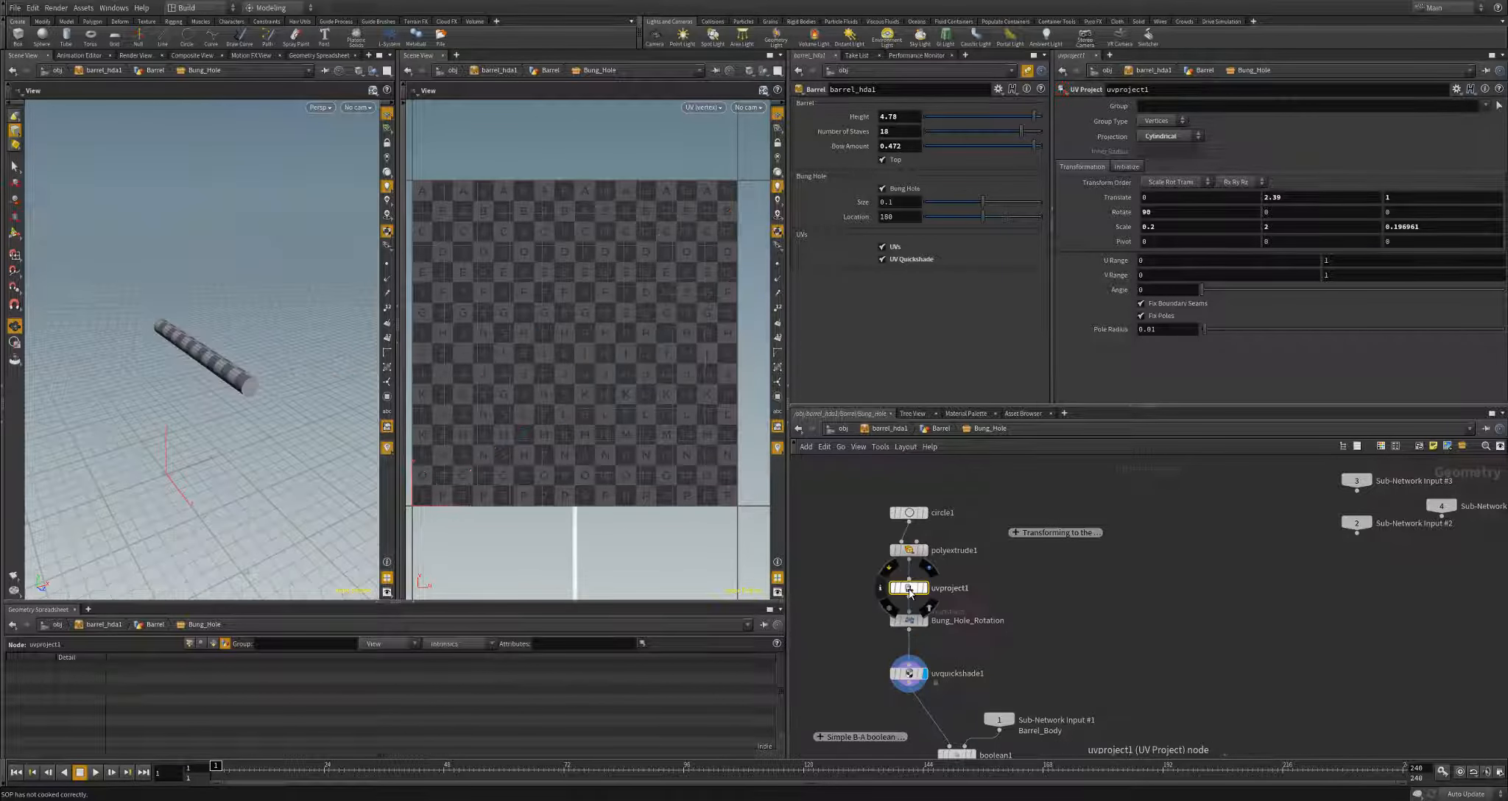
# - Replace uvproject1 with a fresh UV Project node after polyextrude1 and set its projection to Cylindrical
pyautogui.press('Delete')
pyautogui.press('Tab')
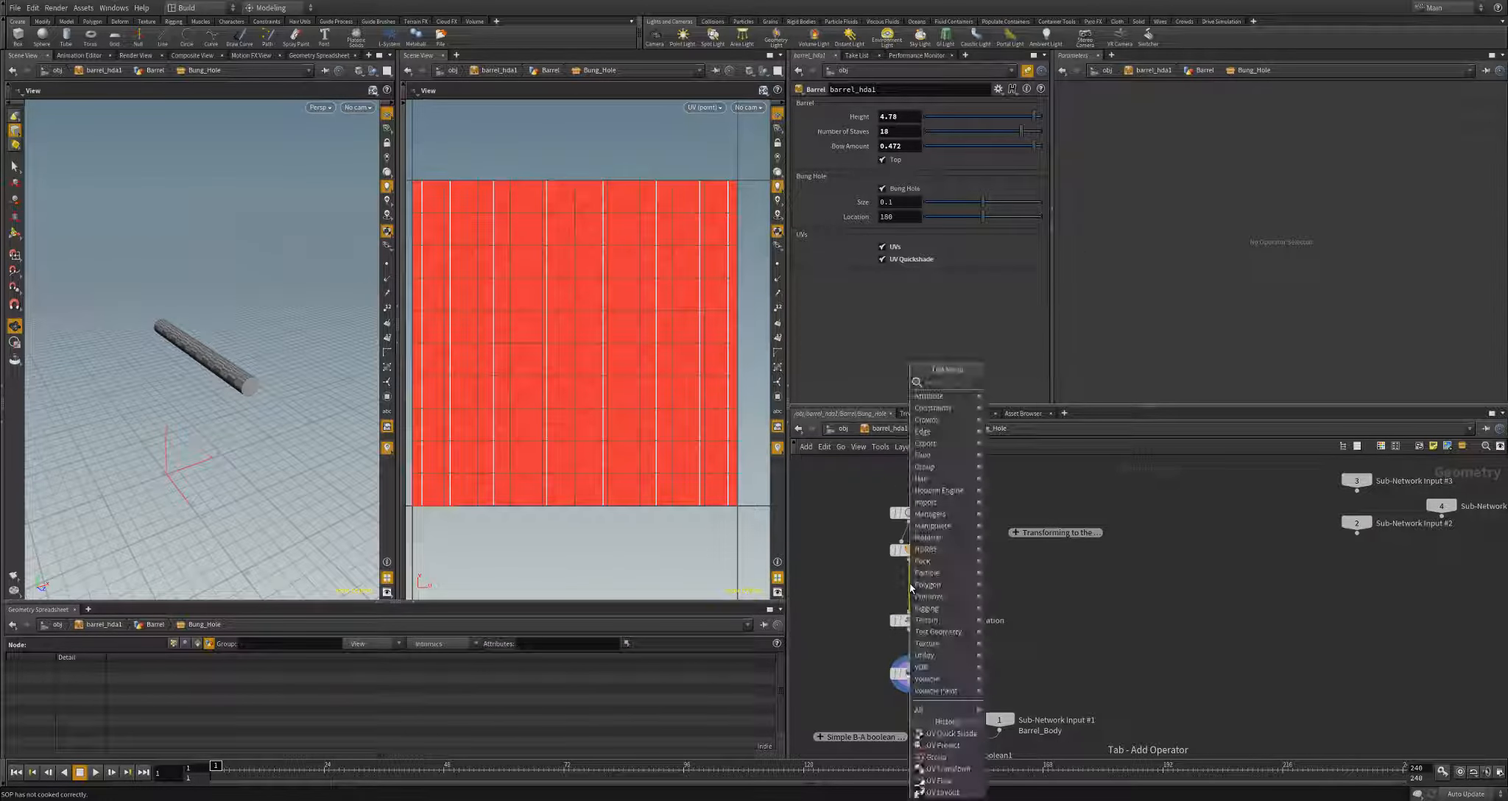
pyautogui.write('UV Proj')
pyautogui.press('Return')
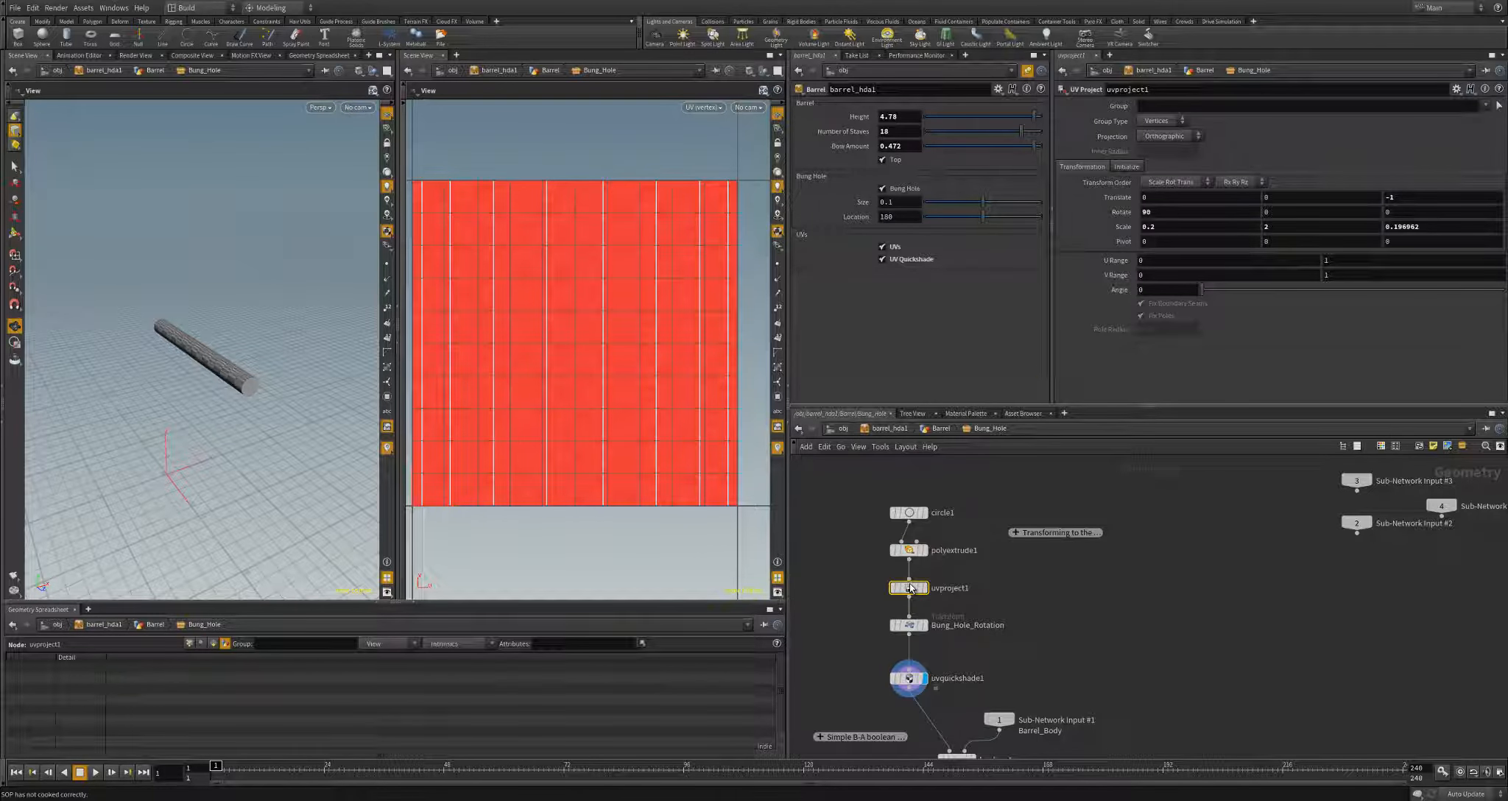
pyautogui.click(1169, 136)
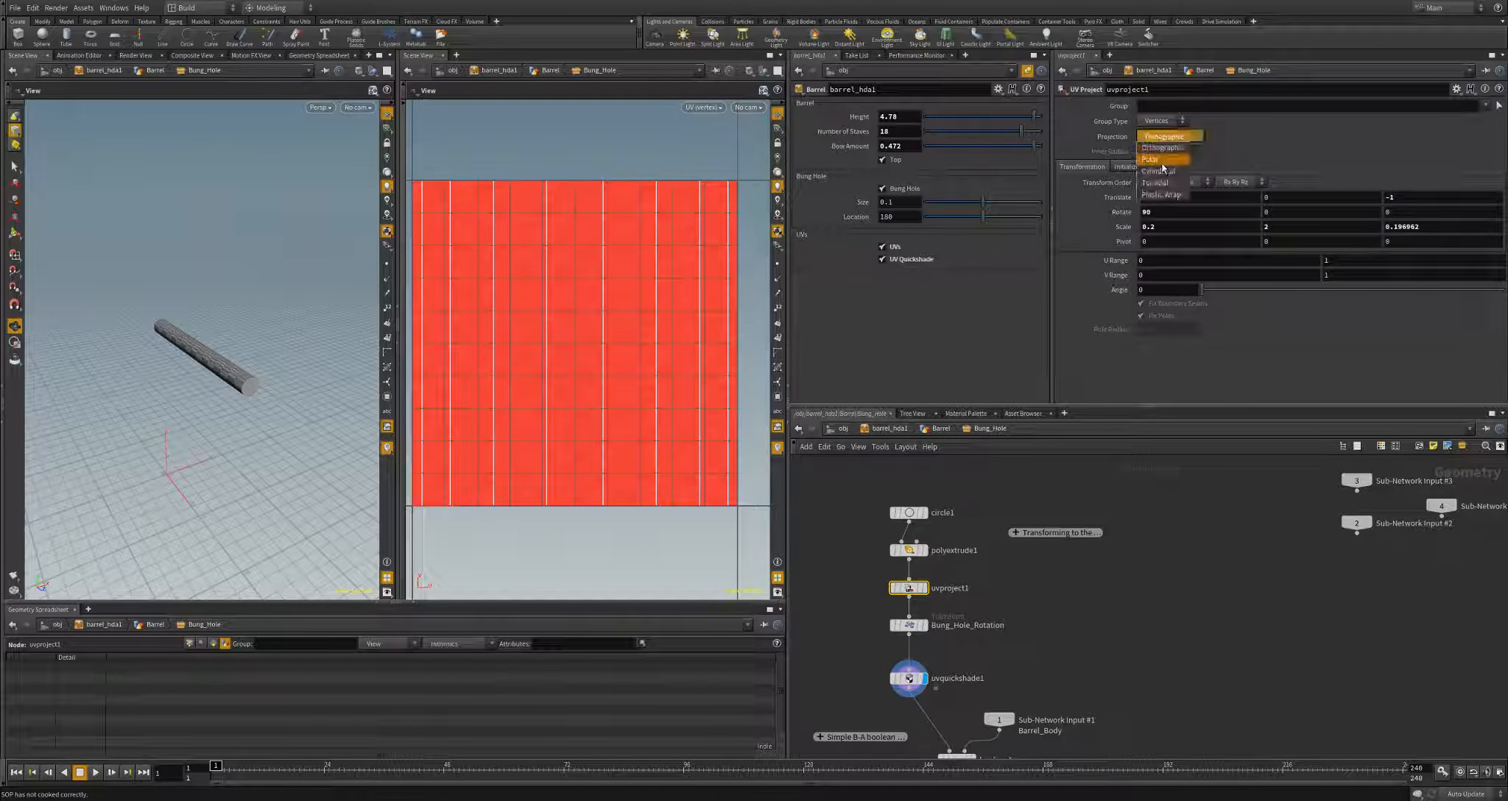
pyautogui.click(1162, 152)
# - Set the Y scale of the cutter's cylindrical UV projection to 0.7
pyautogui.moveTo(254, 386); pyautogui.dragTo(259, 465)
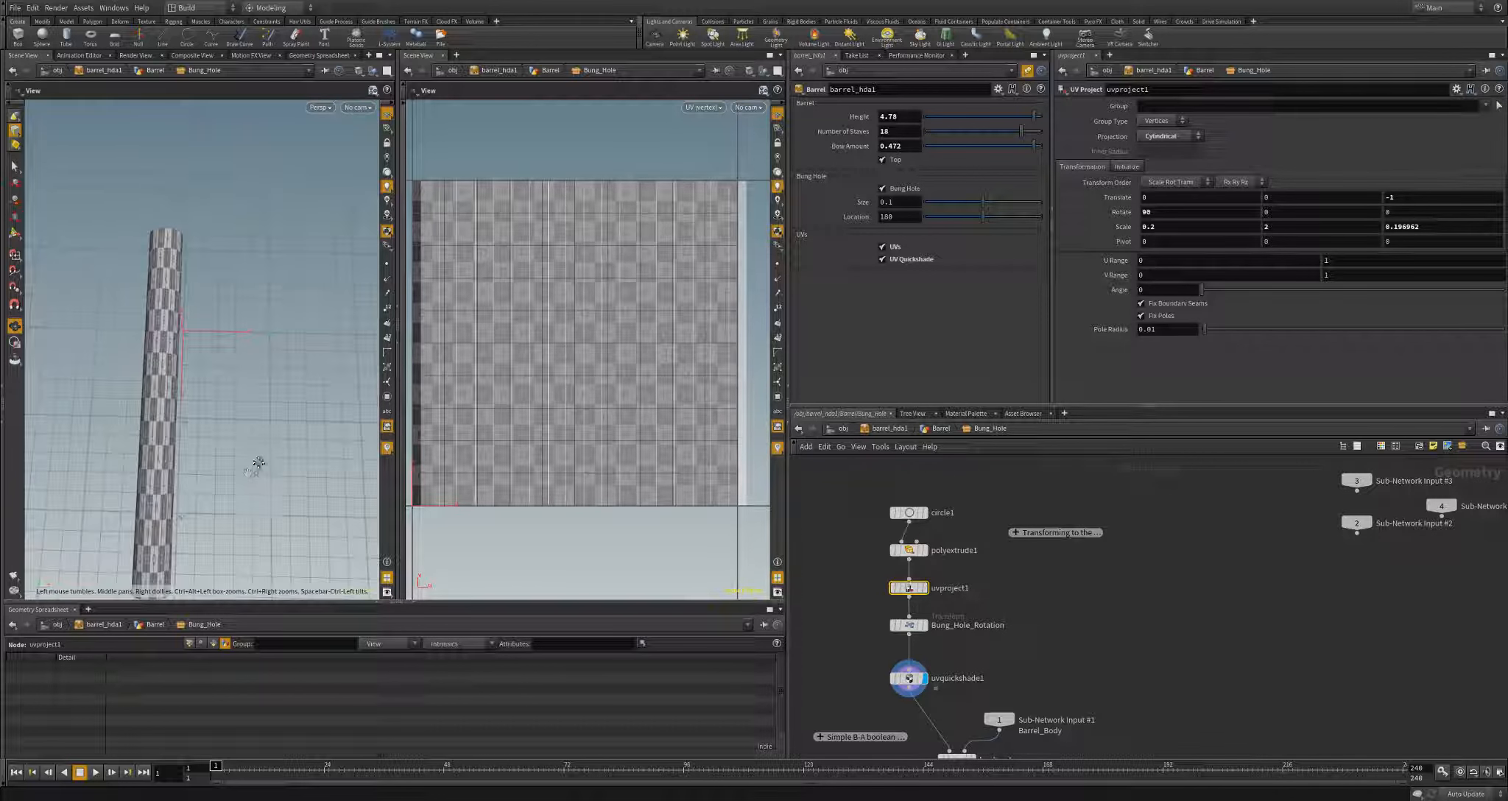
pyautogui.moveTo(259, 465); pyautogui.dragTo(270, 353, button='middle')
pyautogui.moveTo(269, 353); pyautogui.dragTo(339, 333, button='right')
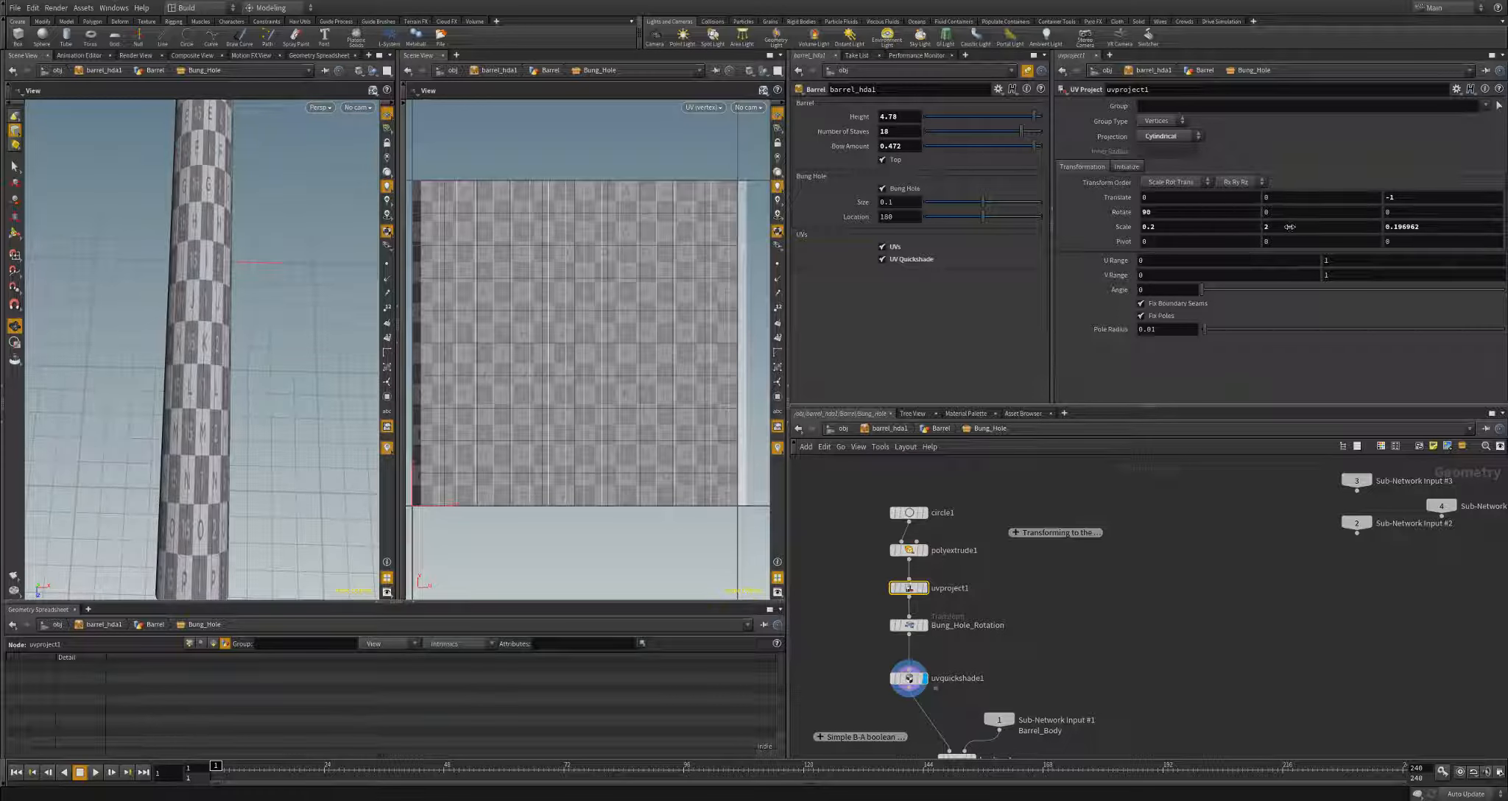
pyautogui.moveTo(1289, 227); pyautogui.dragTo(1212, 215, button='middle')
# - Examine the grid texture along the bung-hole cutter for stretching, both up close and from a distance
pyautogui.moveTo(346, 308); pyautogui.dragTo(274, 357)
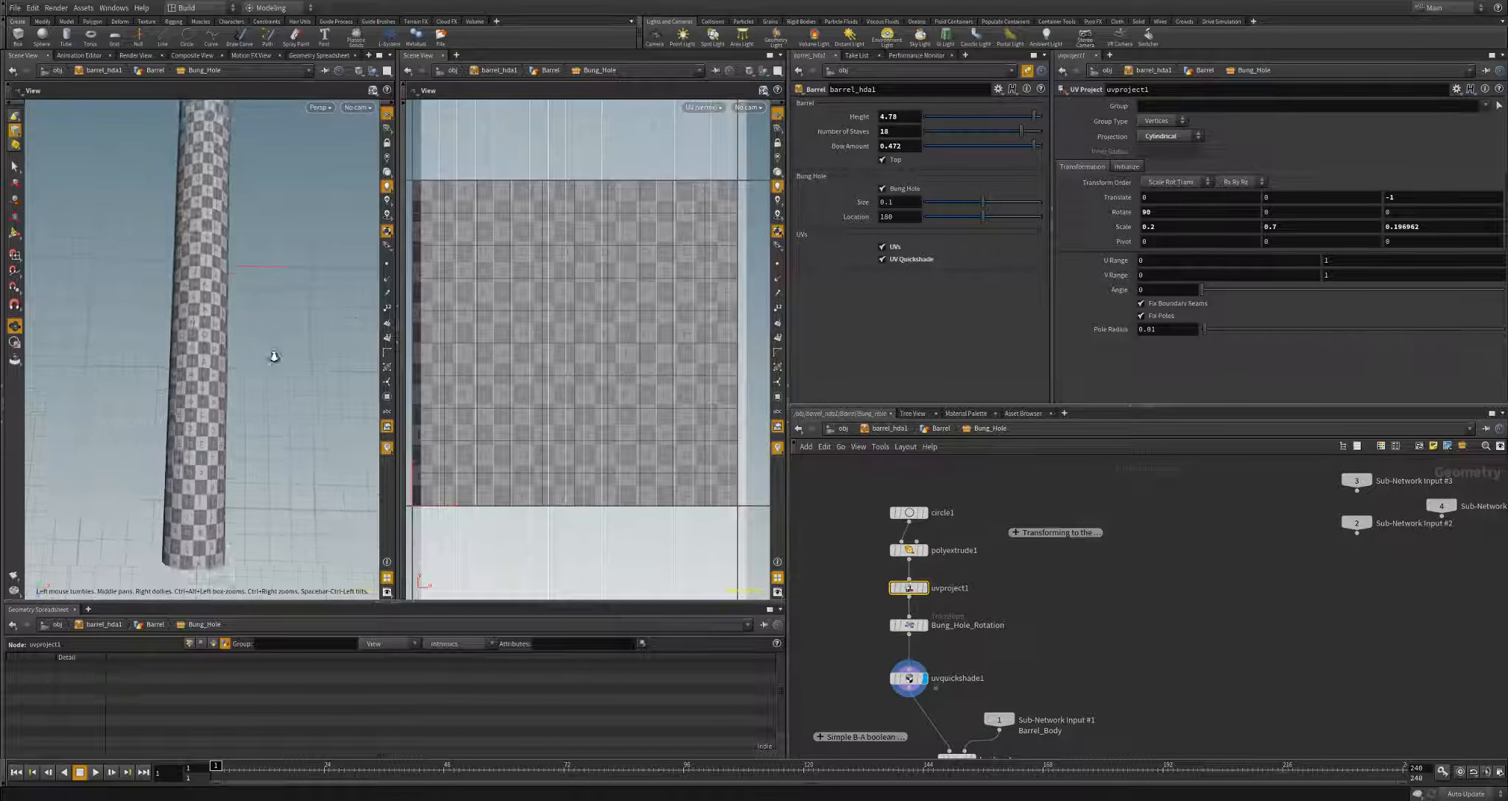
pyautogui.scroll(-5, 273, 356)
pyautogui.scroll(-4, 508, 373)
pyautogui.scroll(4, 508, 374)
pyautogui.scroll(7, 353, 333)
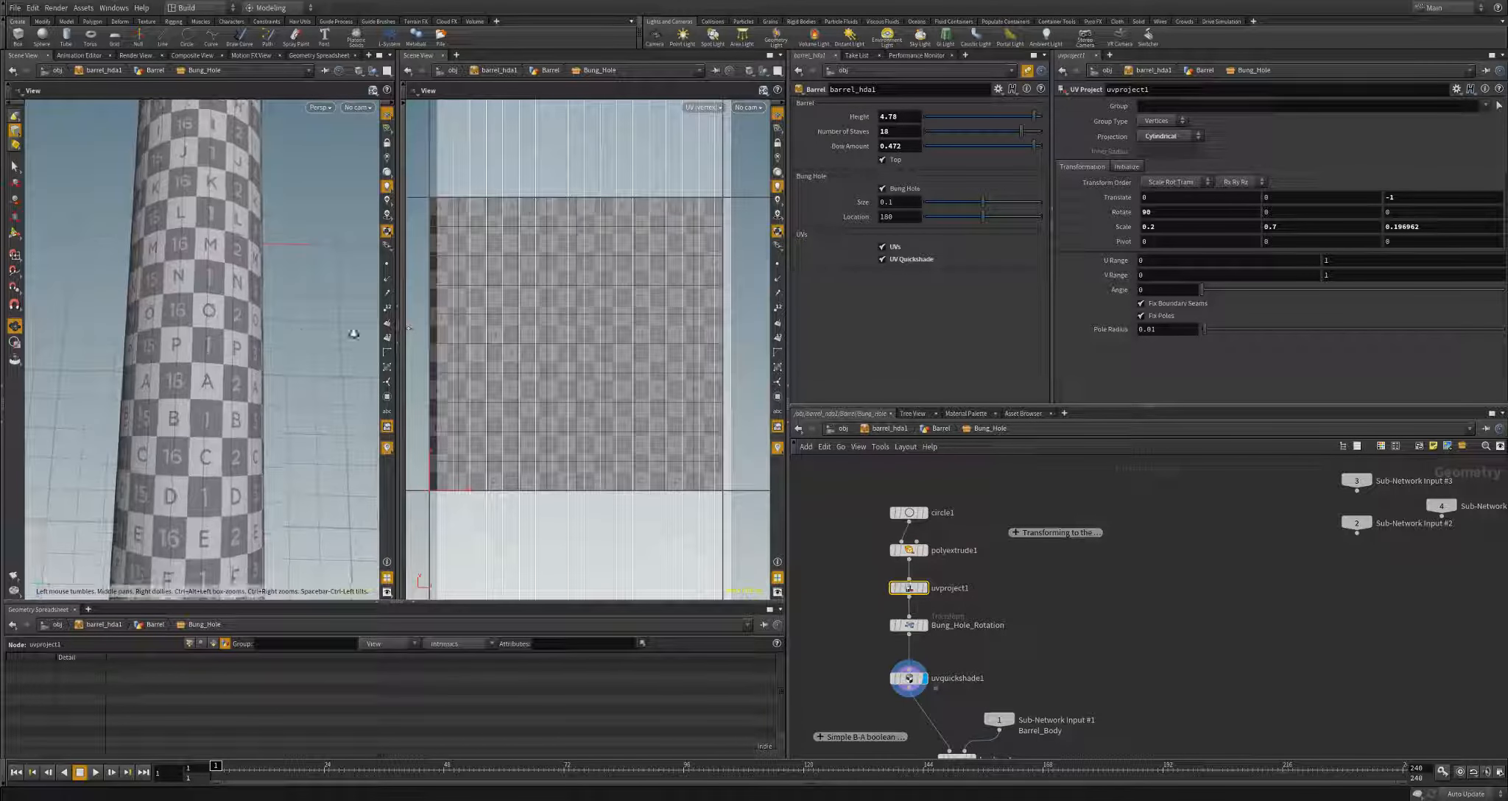
pyautogui.scroll(-6, 353, 334)
pyautogui.moveTo(195, 347); pyautogui.dragTo(233, 418)
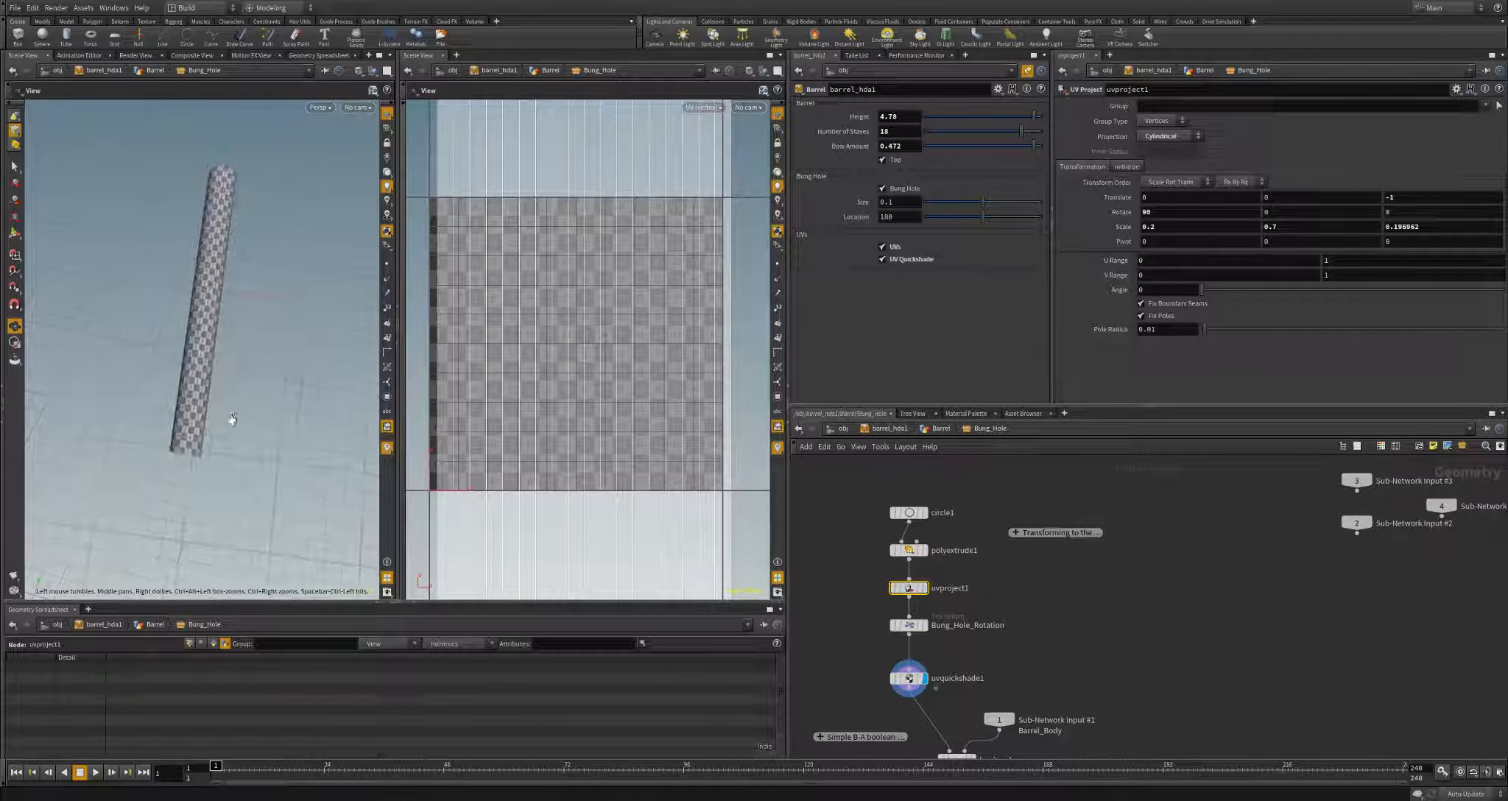
pyautogui.scroll(4, 287, 353)
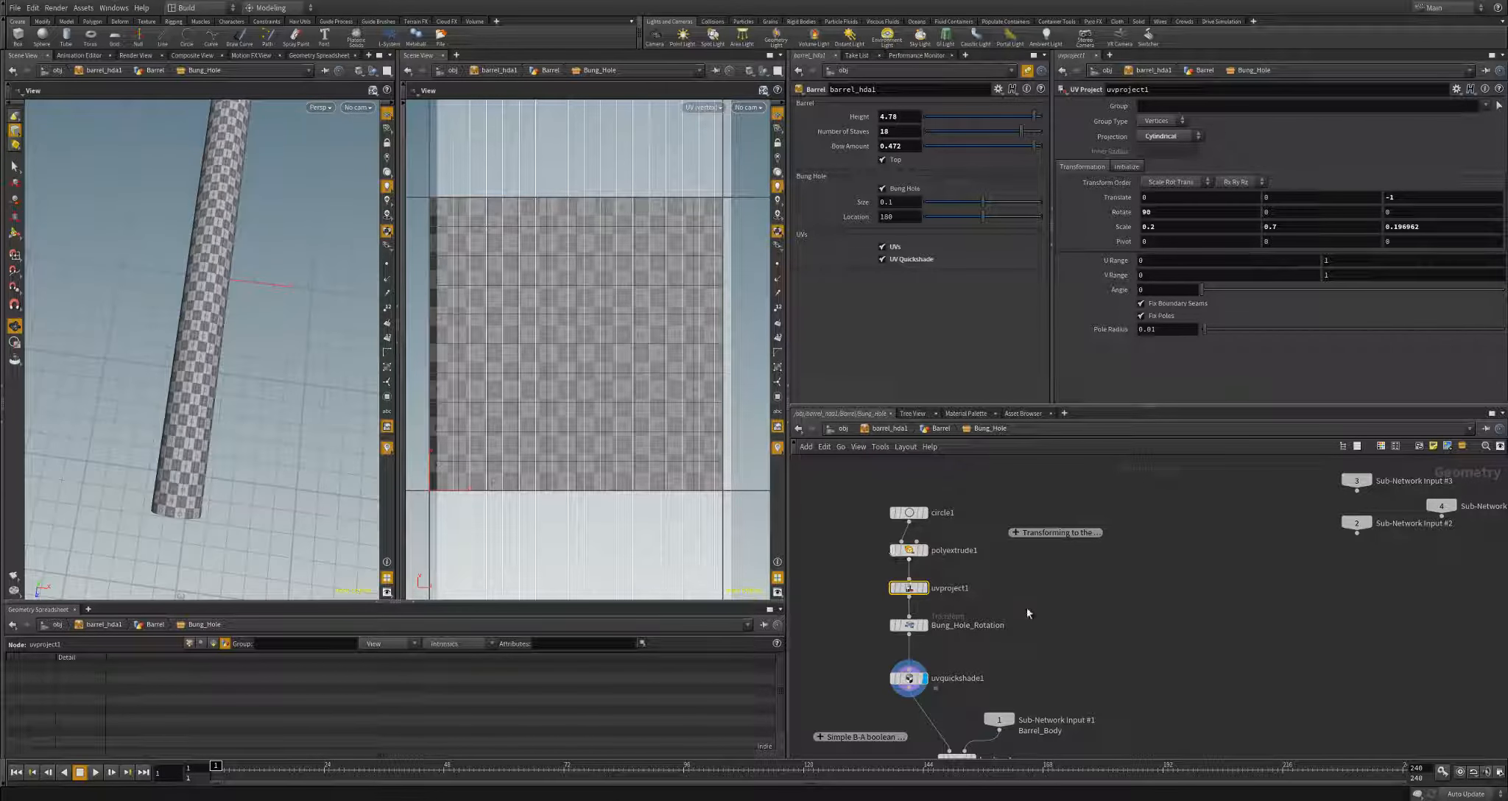
# - Display boolean1 and inspect the textured bung hole in the barrel wall from several angles
pyautogui.scroll(-2, 1026, 612)
pyautogui.click(941, 602)
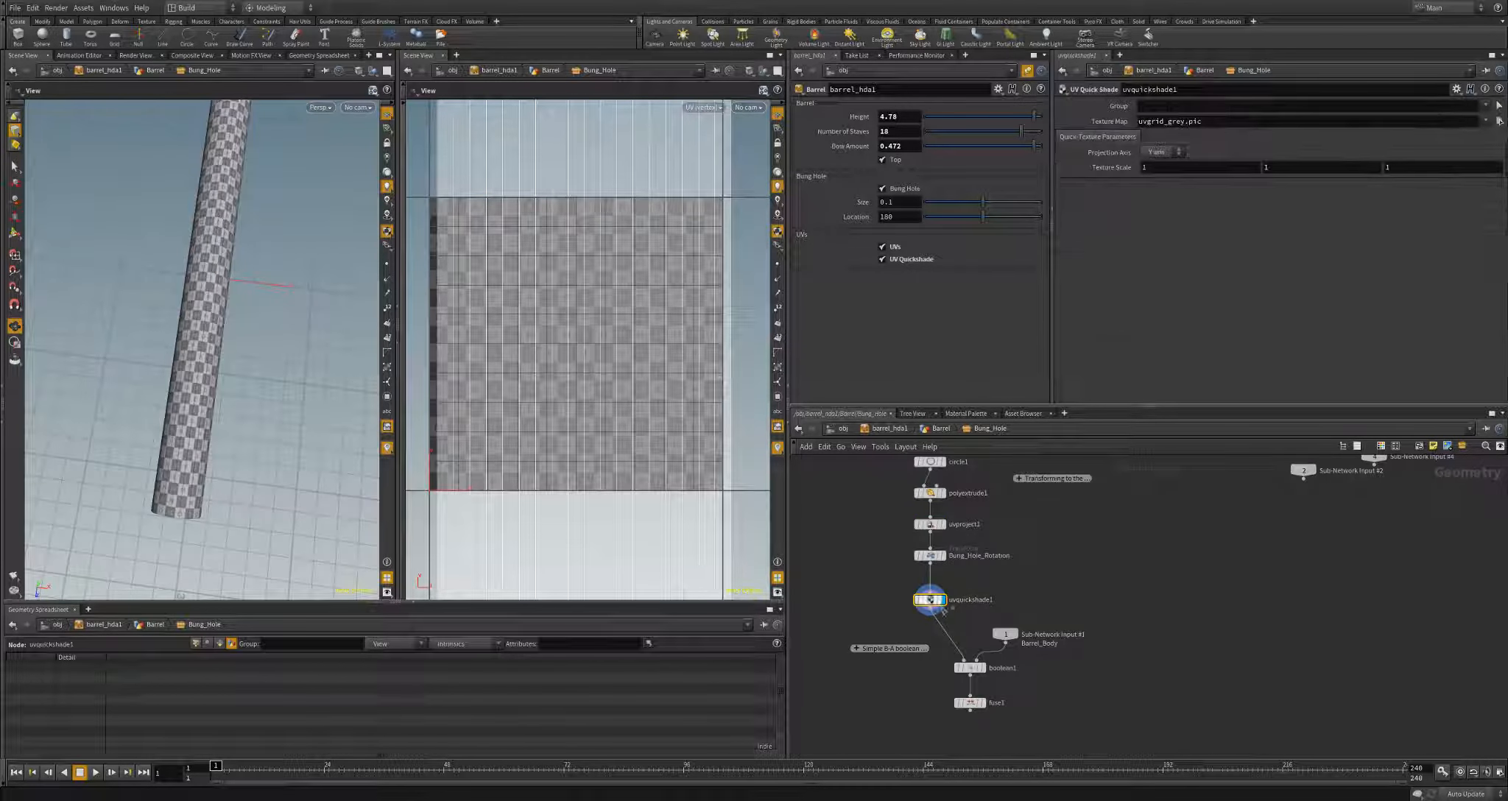
pyautogui.click(981, 670)
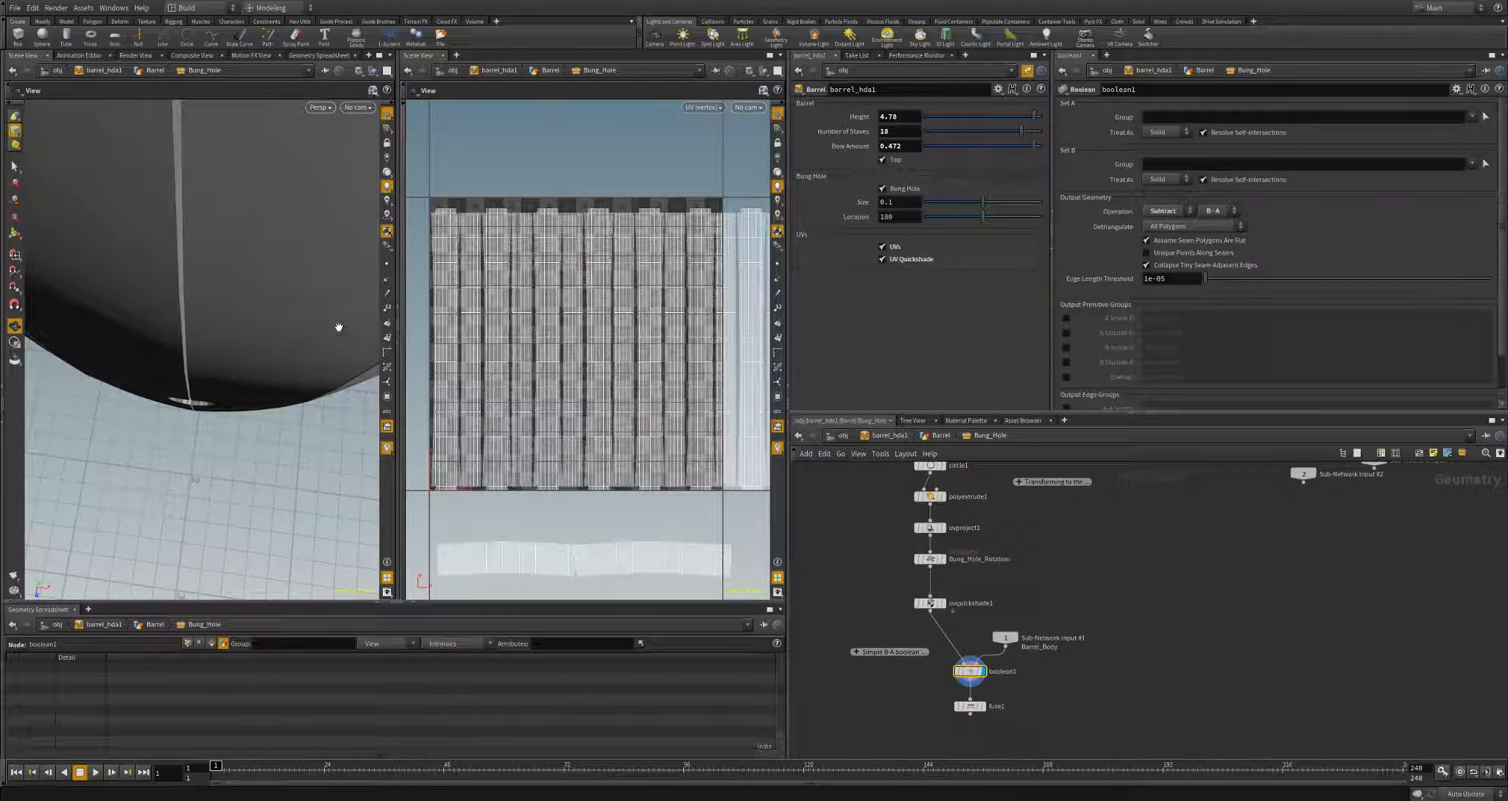
pyautogui.moveTo(270, 360); pyautogui.dragTo(58, 340, button='right')
pyautogui.moveTo(57, 340); pyautogui.dragTo(209, 347)
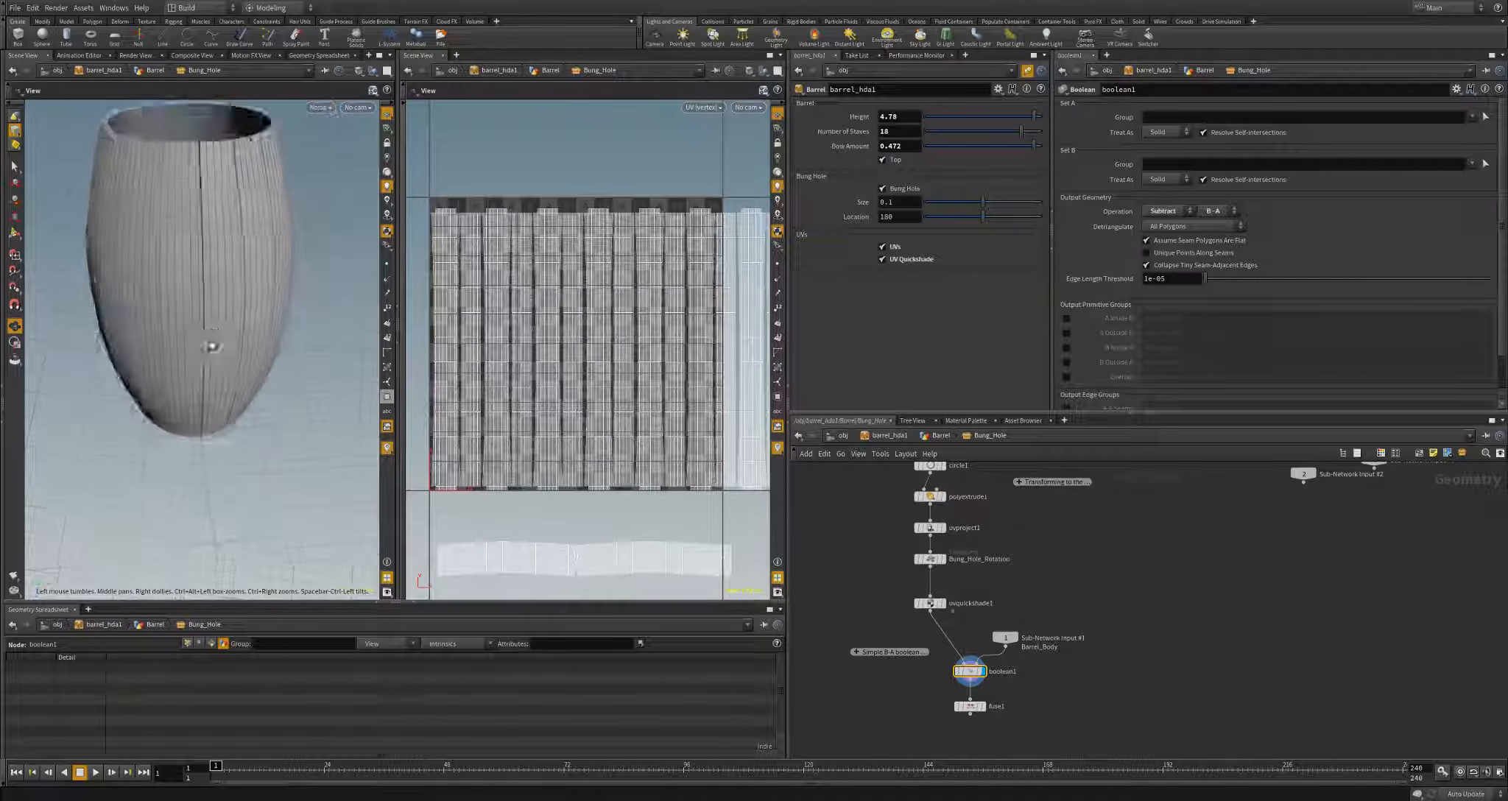
pyautogui.moveTo(208, 346); pyautogui.dragTo(356, 341, button='right')
pyautogui.moveTo(208, 344); pyautogui.dragTo(280, 350)
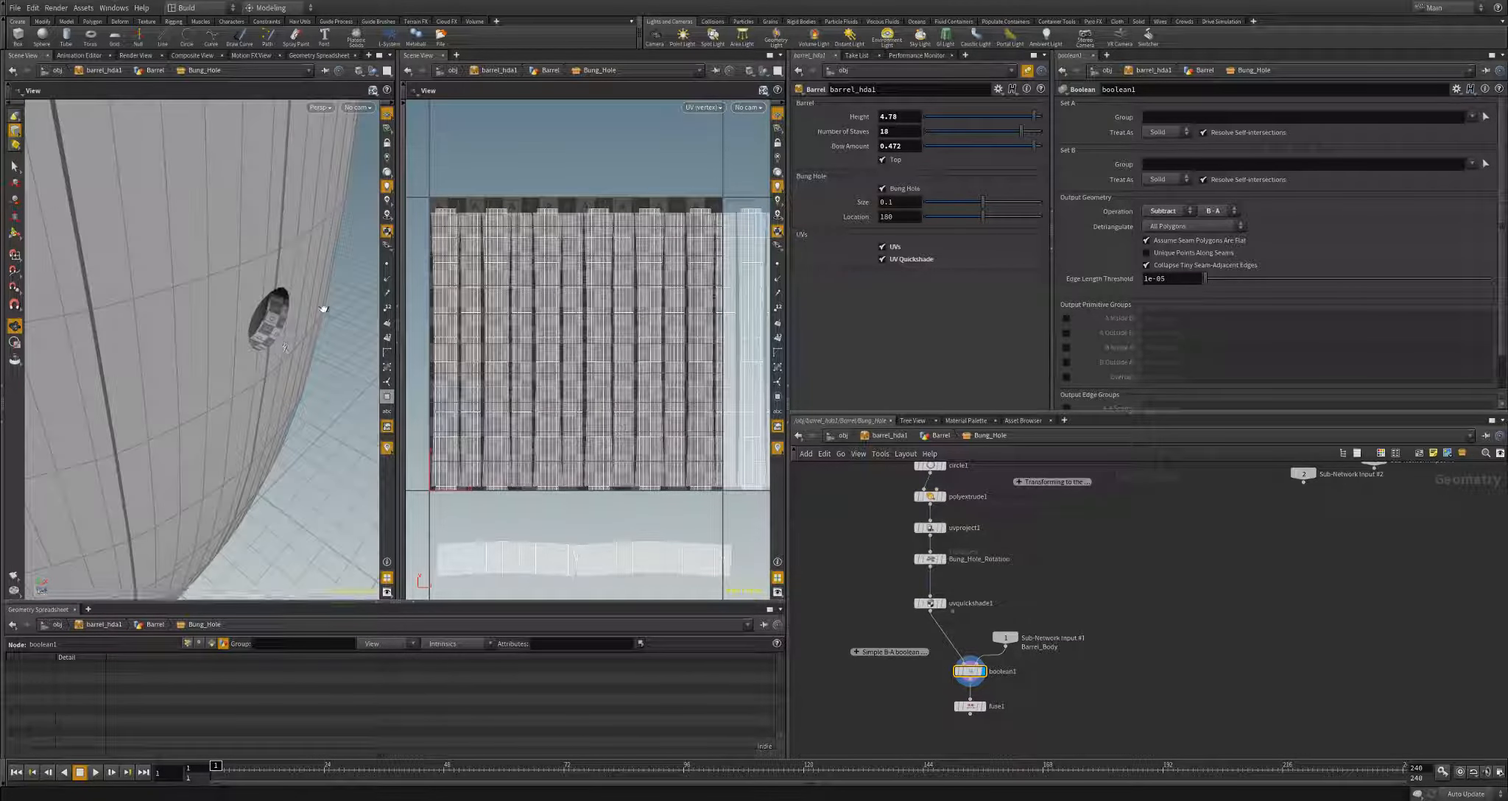
pyautogui.moveTo(288, 356); pyautogui.dragTo(94, 364, button='right')
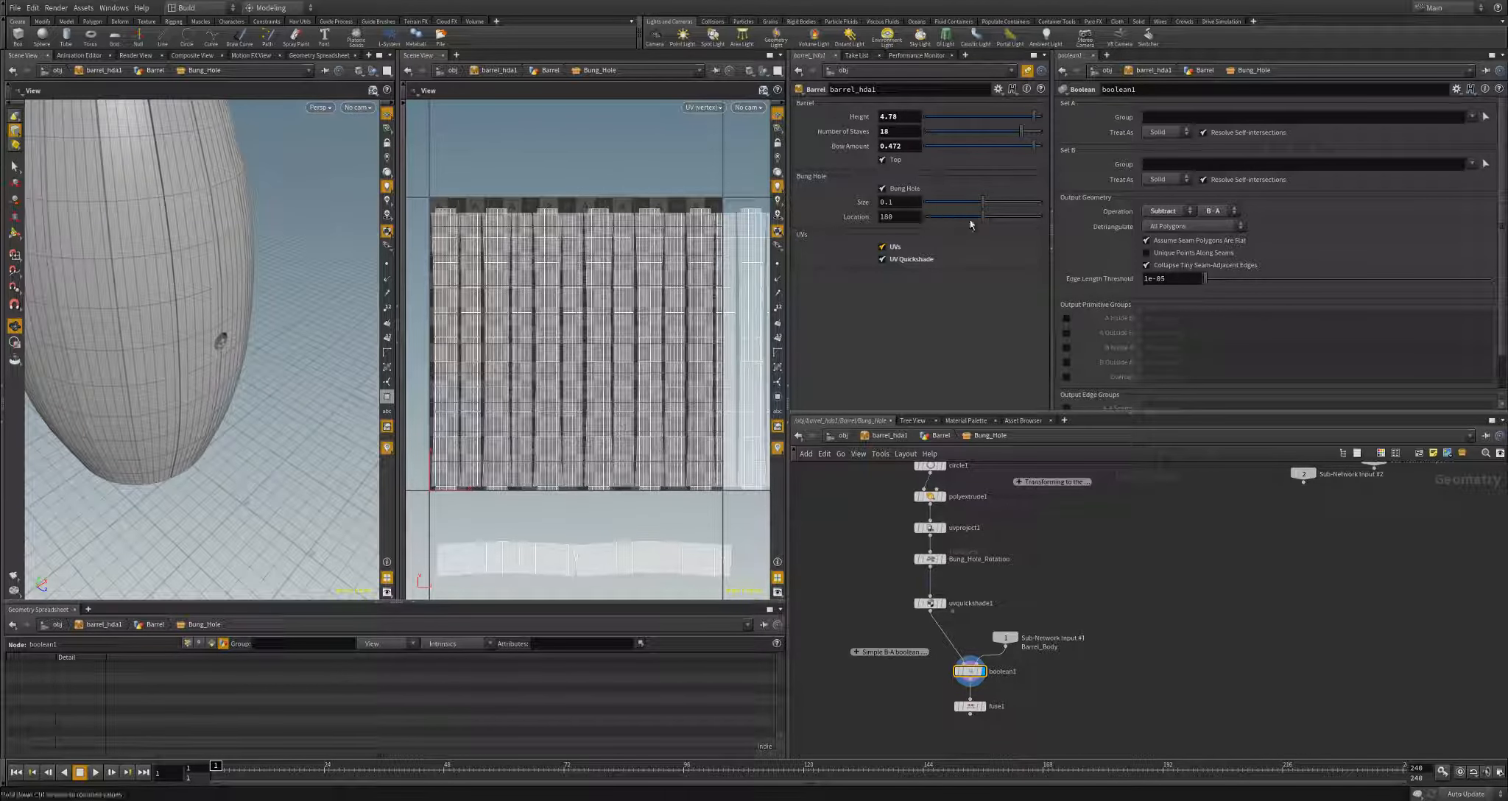
# - Test the bung hole Location at 132 and 125 while displaying uvquickshade1, and finish with boolean1 displayed
pyautogui.moveTo(974, 216); pyautogui.dragTo(967, 216)
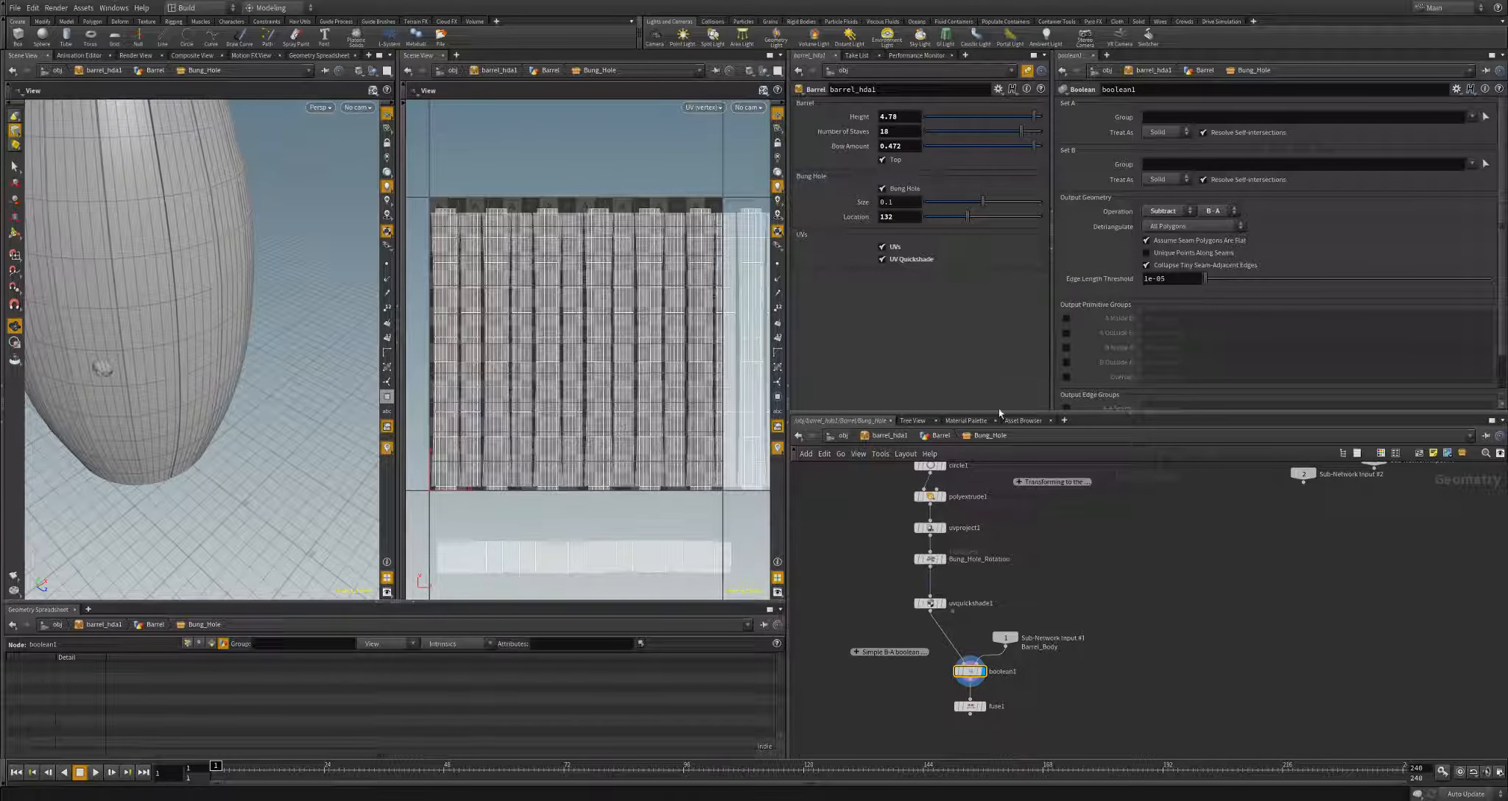
pyautogui.click(941, 603)
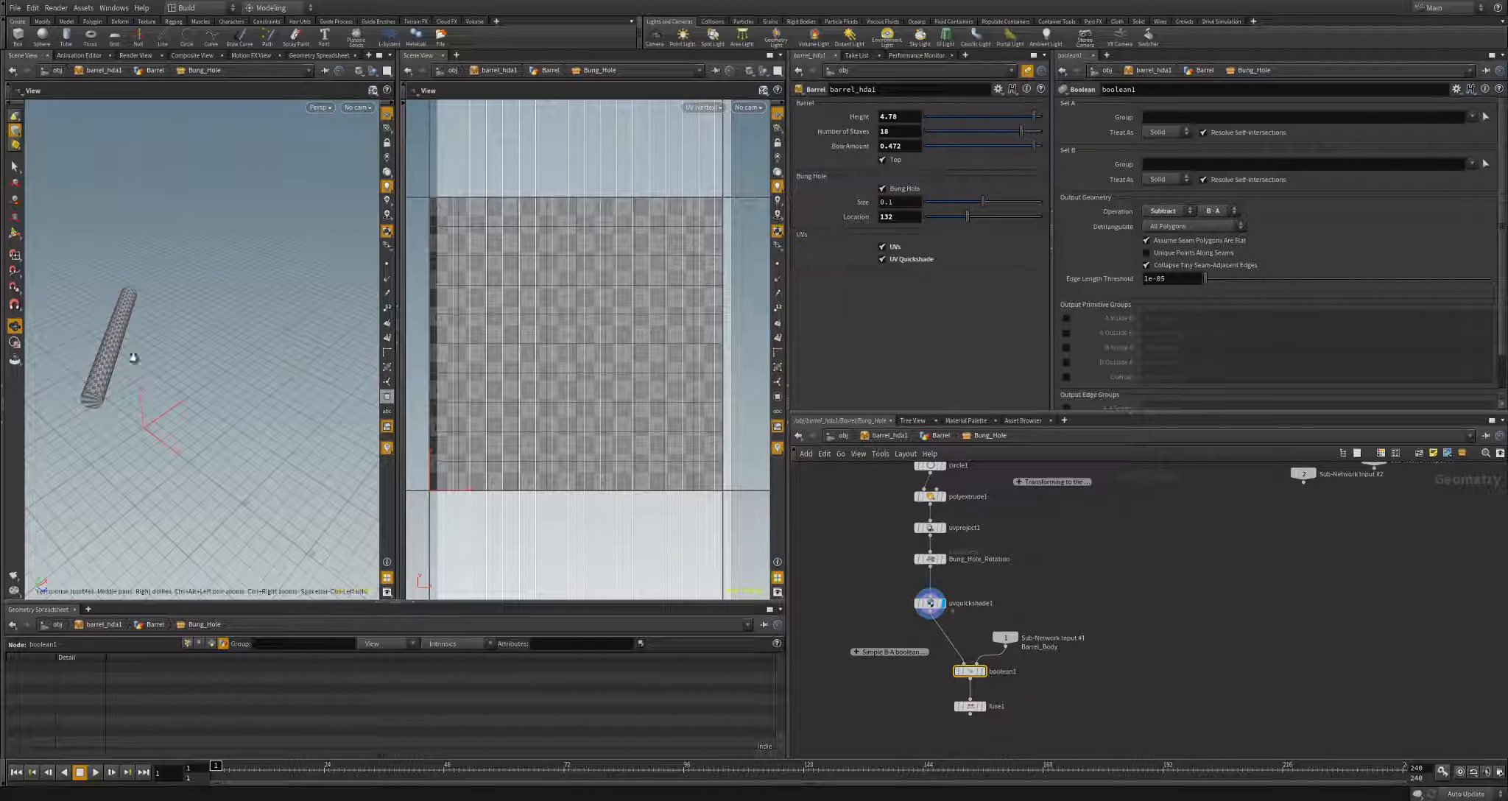
pyautogui.moveTo(131, 357); pyautogui.dragTo(133, 401)
pyautogui.moveTo(967, 217)
pyautogui.mouseDown()
pyautogui.moveTo(1020, 225)
pyautogui.moveTo(965, 225)
pyautogui.mouseUp()
pyautogui.moveTo(979, 663); pyautogui.dragTo(972, 553, button='middle')
pyautogui.scroll(1, 972, 553)
pyautogui.click(979, 547)
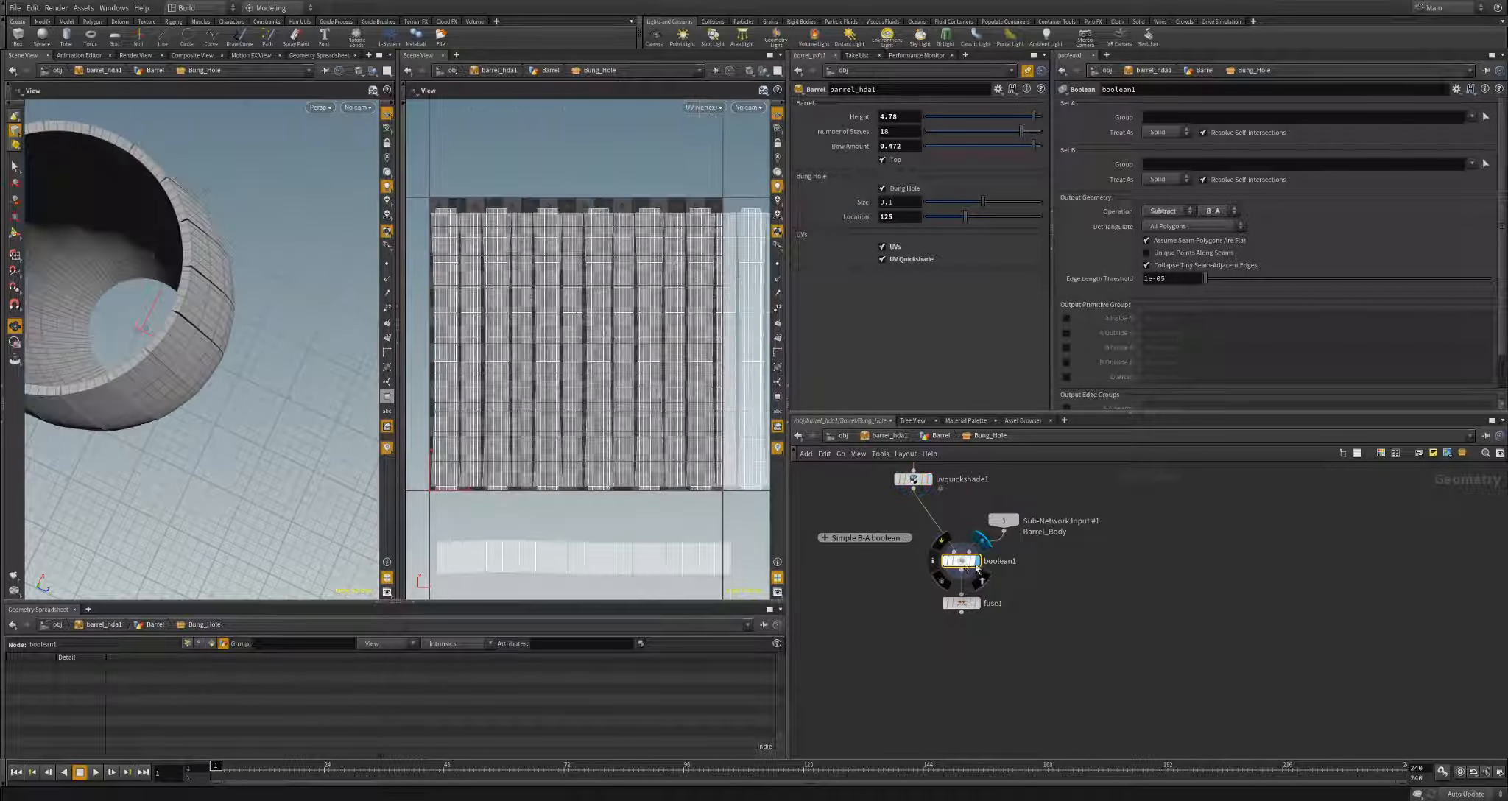
# - Reduce the barrel's Bow Amount to 0.24 while viewing the barrel and its UVs
pyautogui.scroll(-2, 635, 467)
pyautogui.moveTo(643, 488); pyautogui.dragTo(617, 408, button='middle')
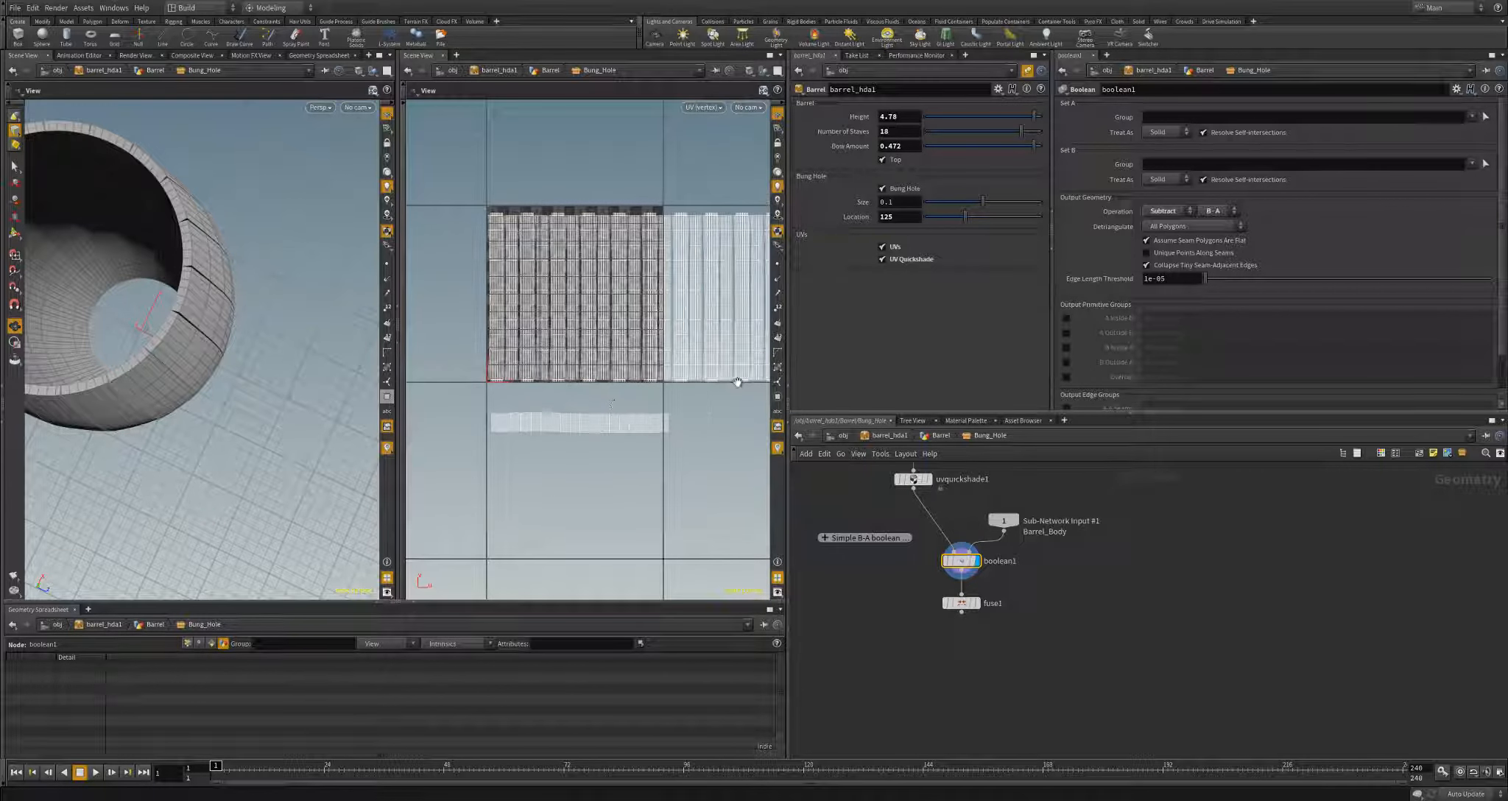
pyautogui.moveTo(995, 152)
pyautogui.mouseDown()
pyautogui.moveTo(959, 146)
pyautogui.moveTo(1006, 153)
pyautogui.moveTo(977, 150)
pyautogui.mouseUp()
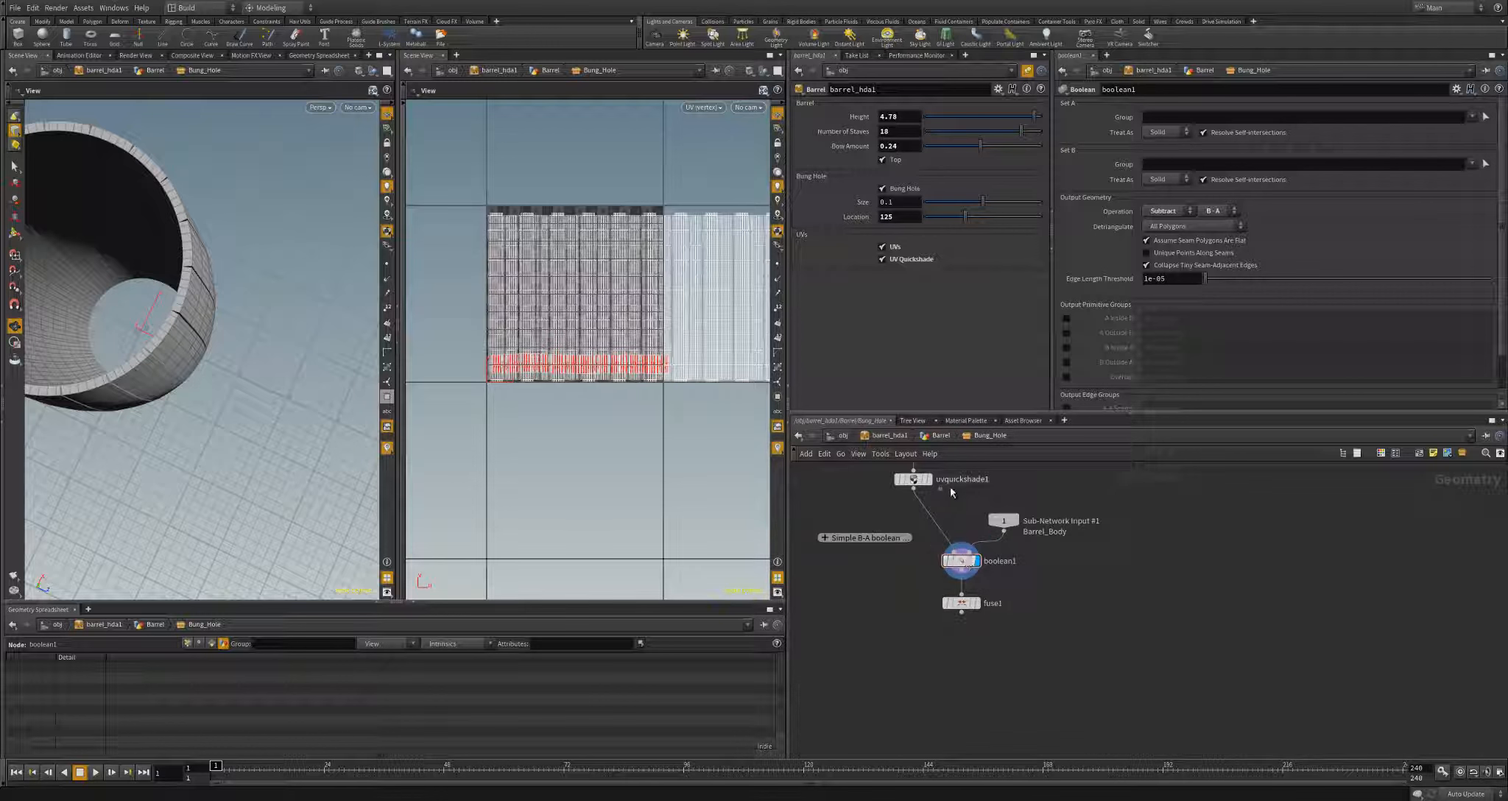
# - Insert a Group node between uvquickshade1 and boolean1 and name it Bunghole_UV_Group
pyautogui.moveTo(959, 514); pyautogui.dragTo(948, 590, button='middle')
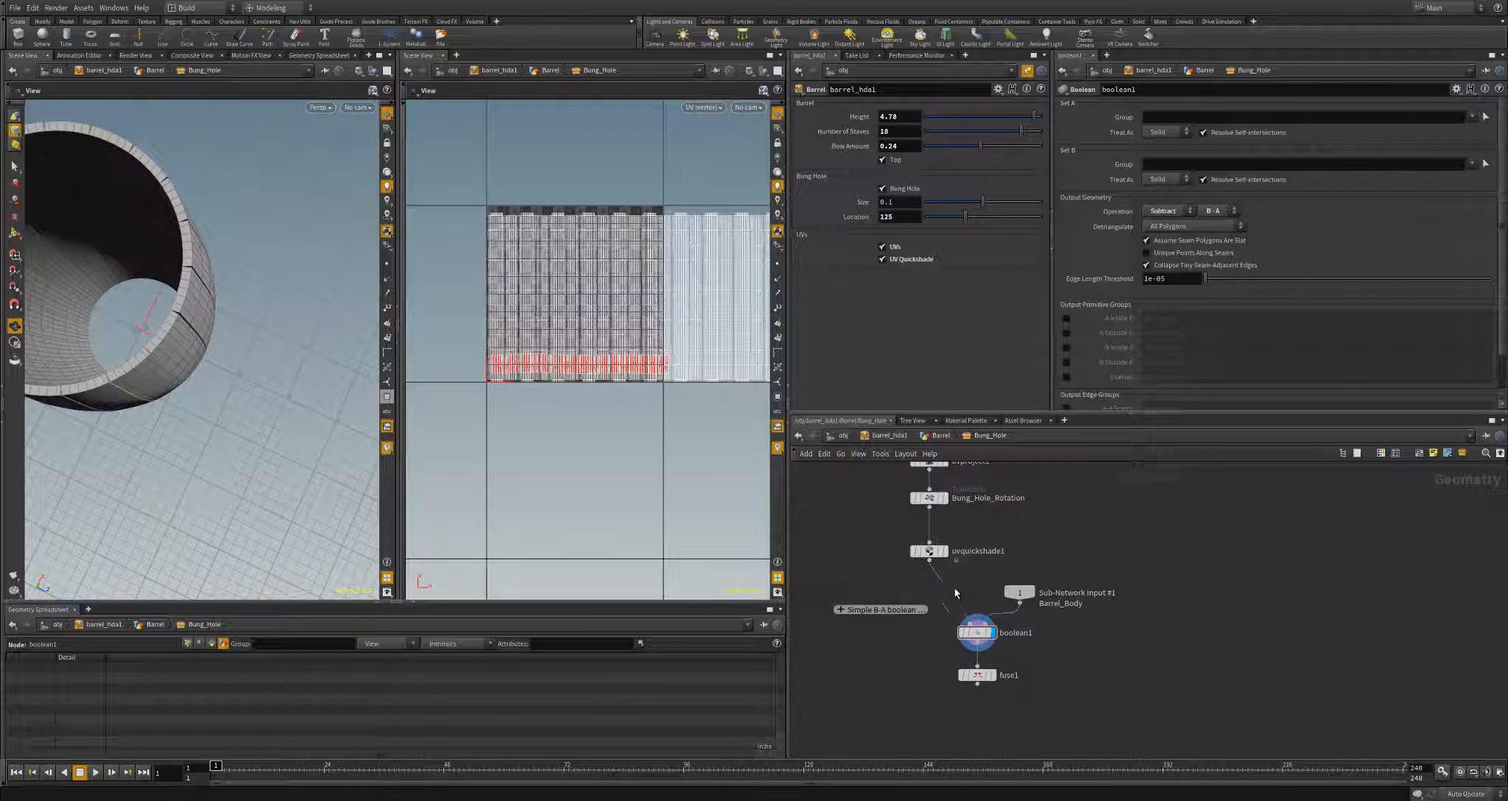
pyautogui.press('Tab')
pyautogui.write('G')
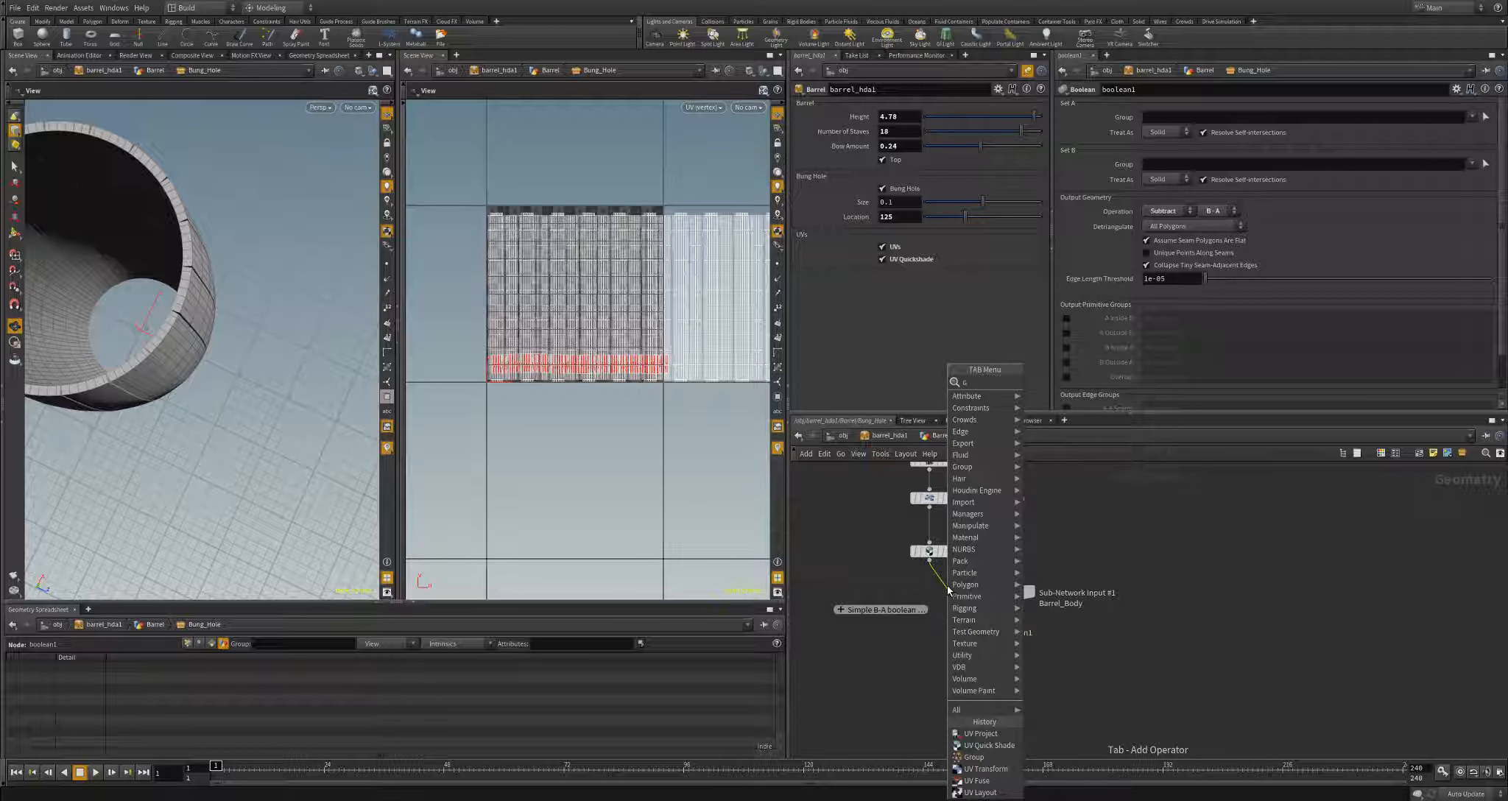
pyautogui.write('roup')
pyautogui.press('Return')
pyautogui.click(949, 590)
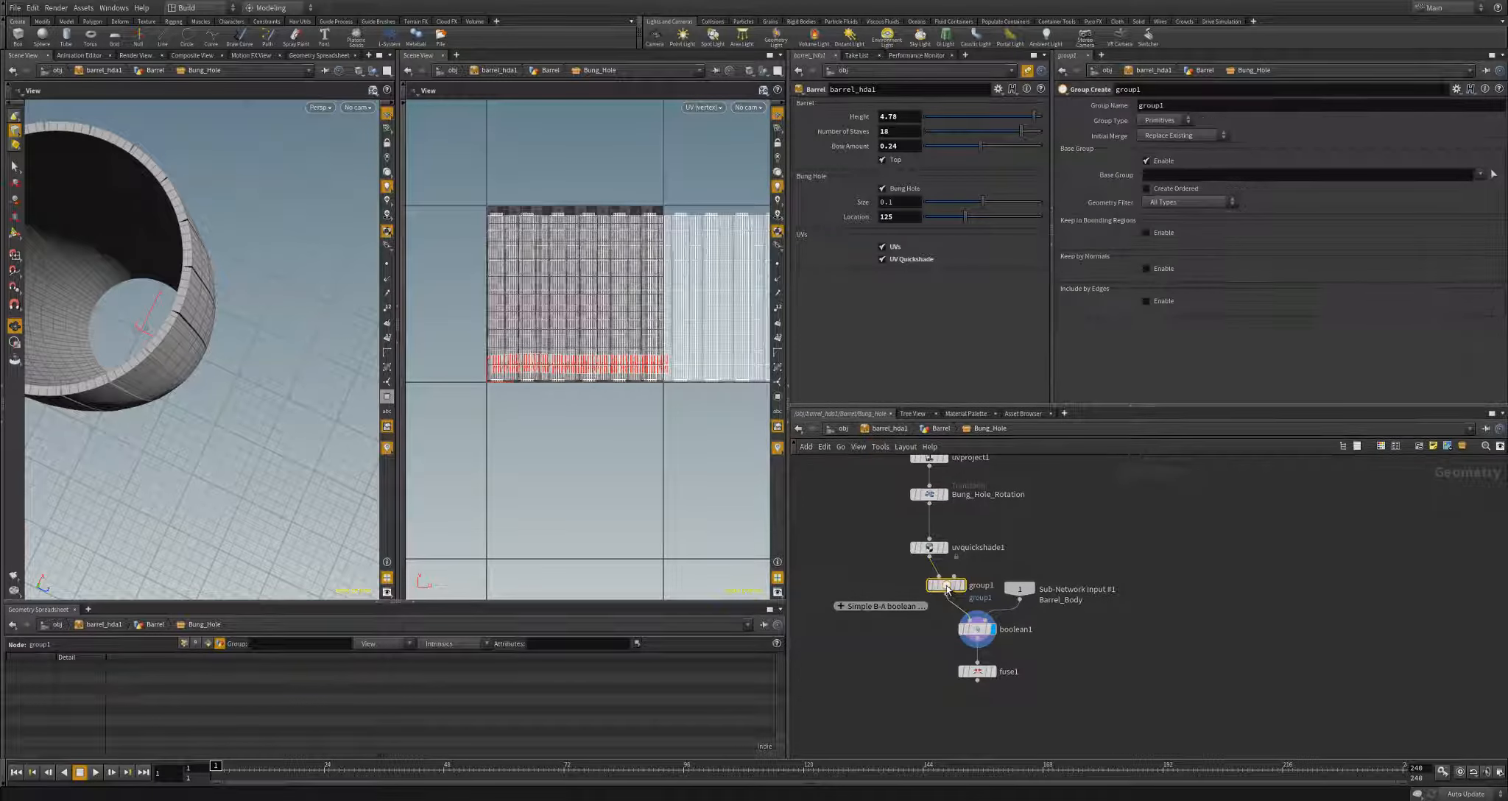
pyautogui.doubleClick(963, 579)
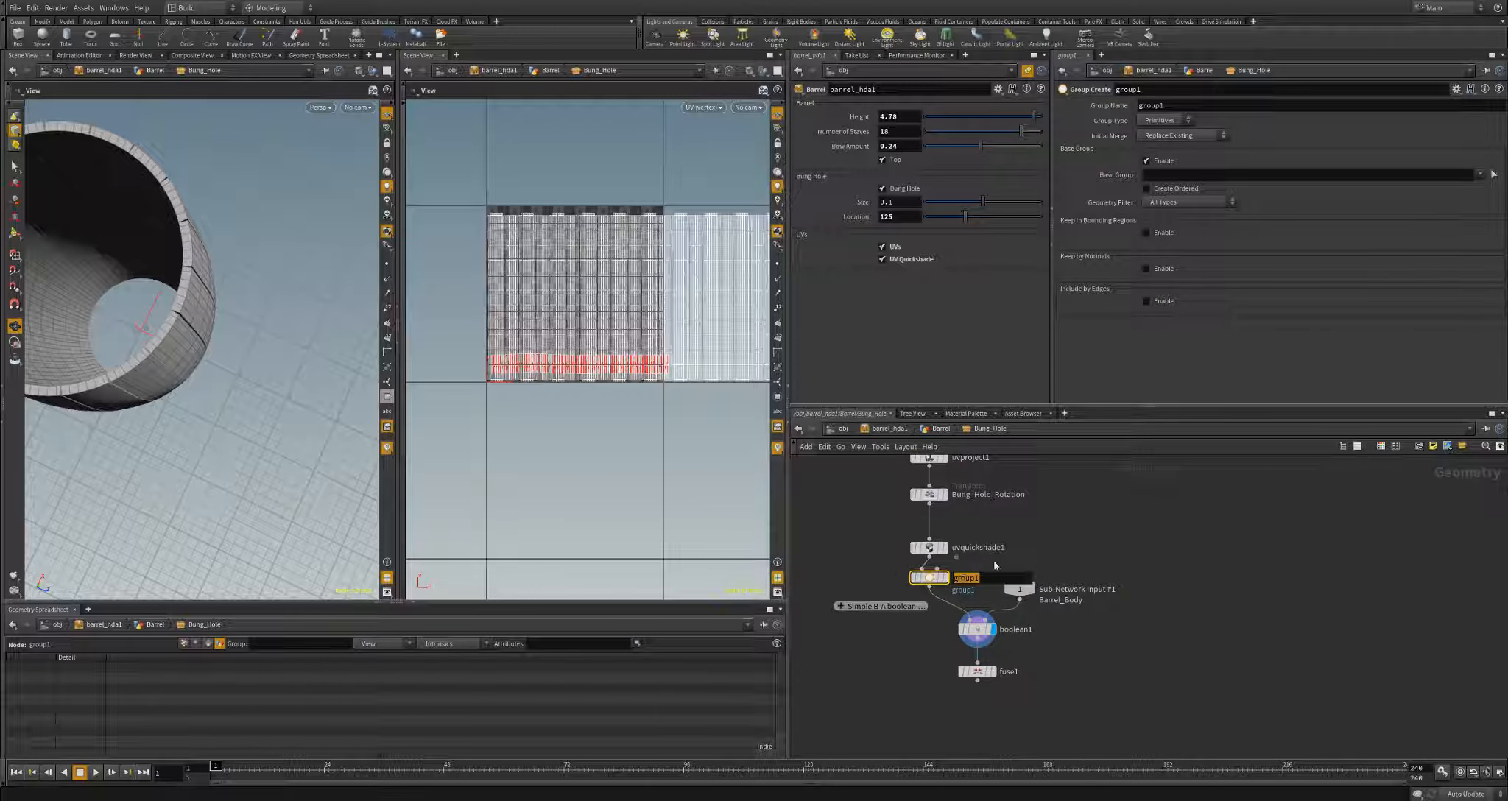
pyautogui.write('Bunghole_UV_G')
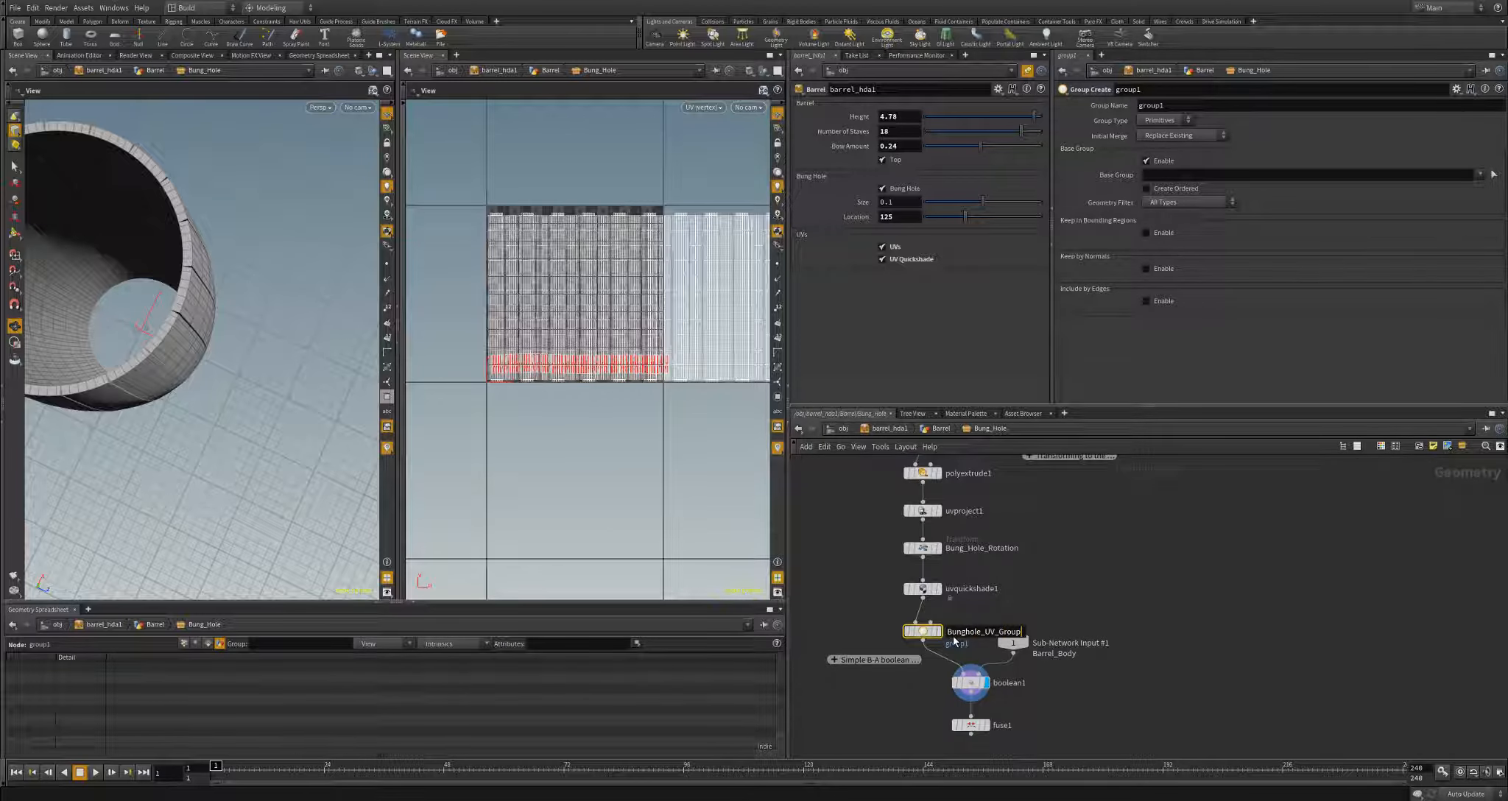
pyautogui.press('Return')
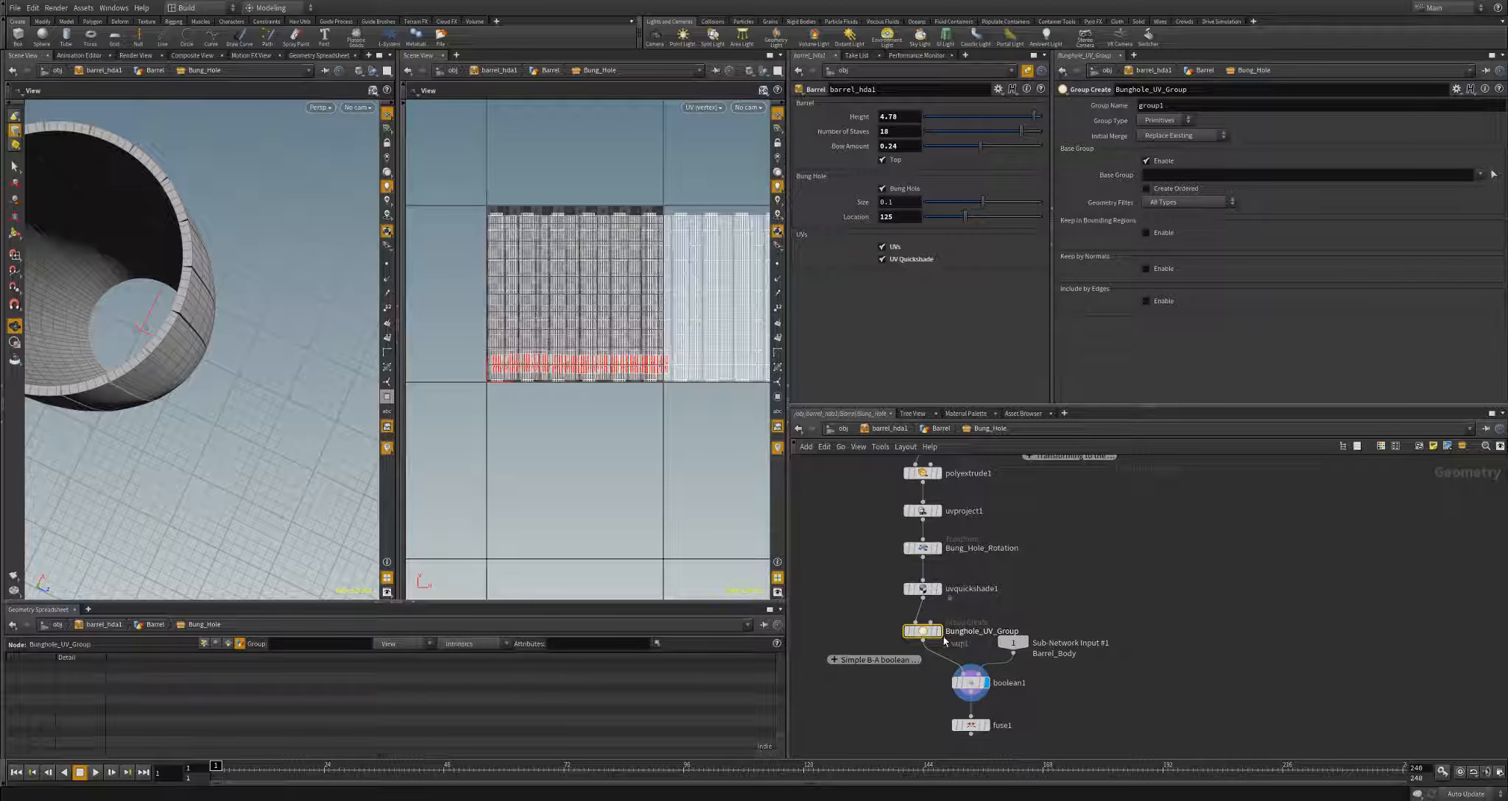
# - Delete uvquickshade1 from the bung-hole cutter chain while keeping Bunghole_UV_Group in place
pyautogui.moveTo(929, 631); pyautogui.dragTo(1084, 567)
pyautogui.press('Delete')
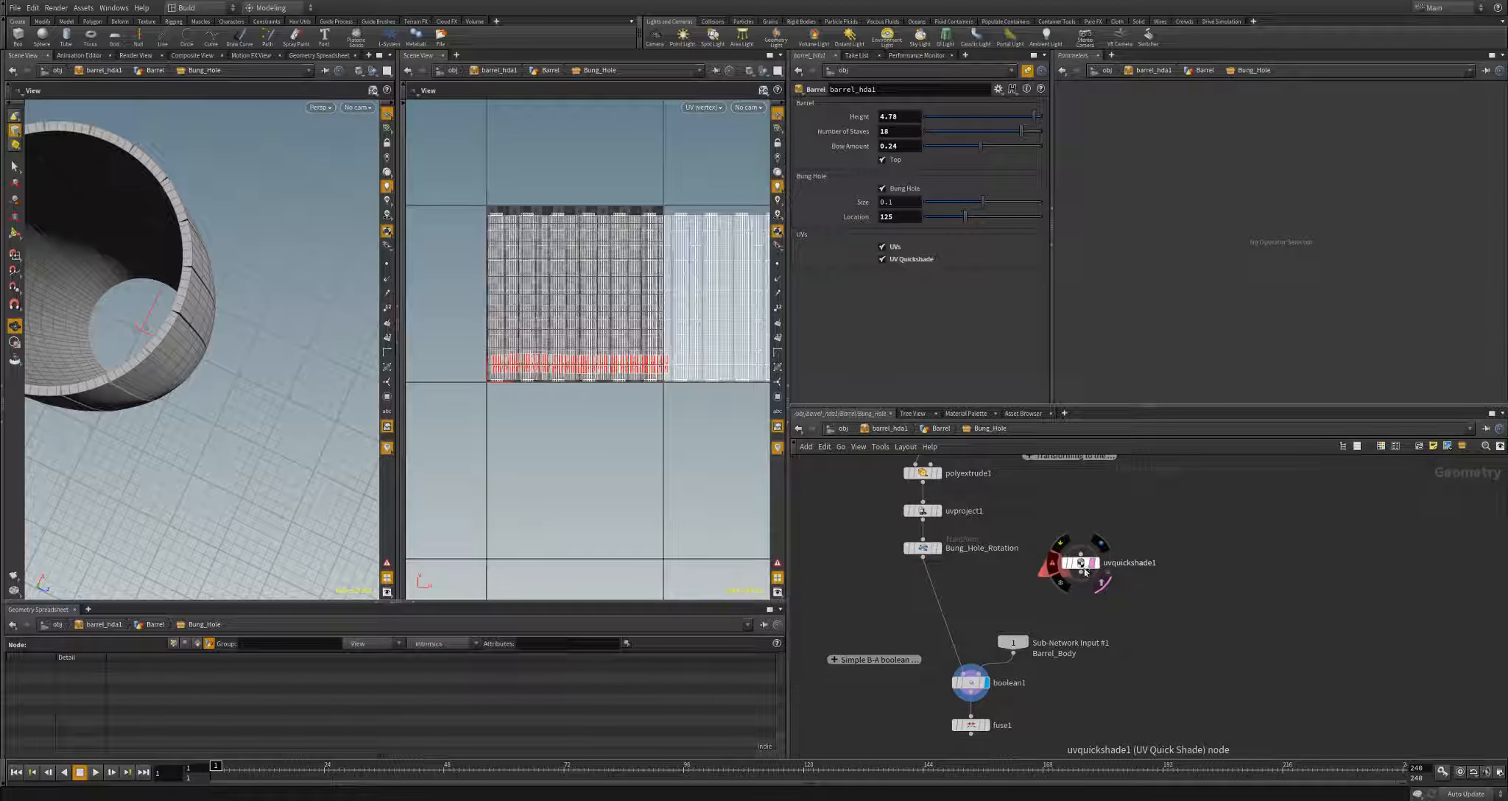
pyautogui.hotkey('ctrl', 'z')
pyautogui.press('Delete')
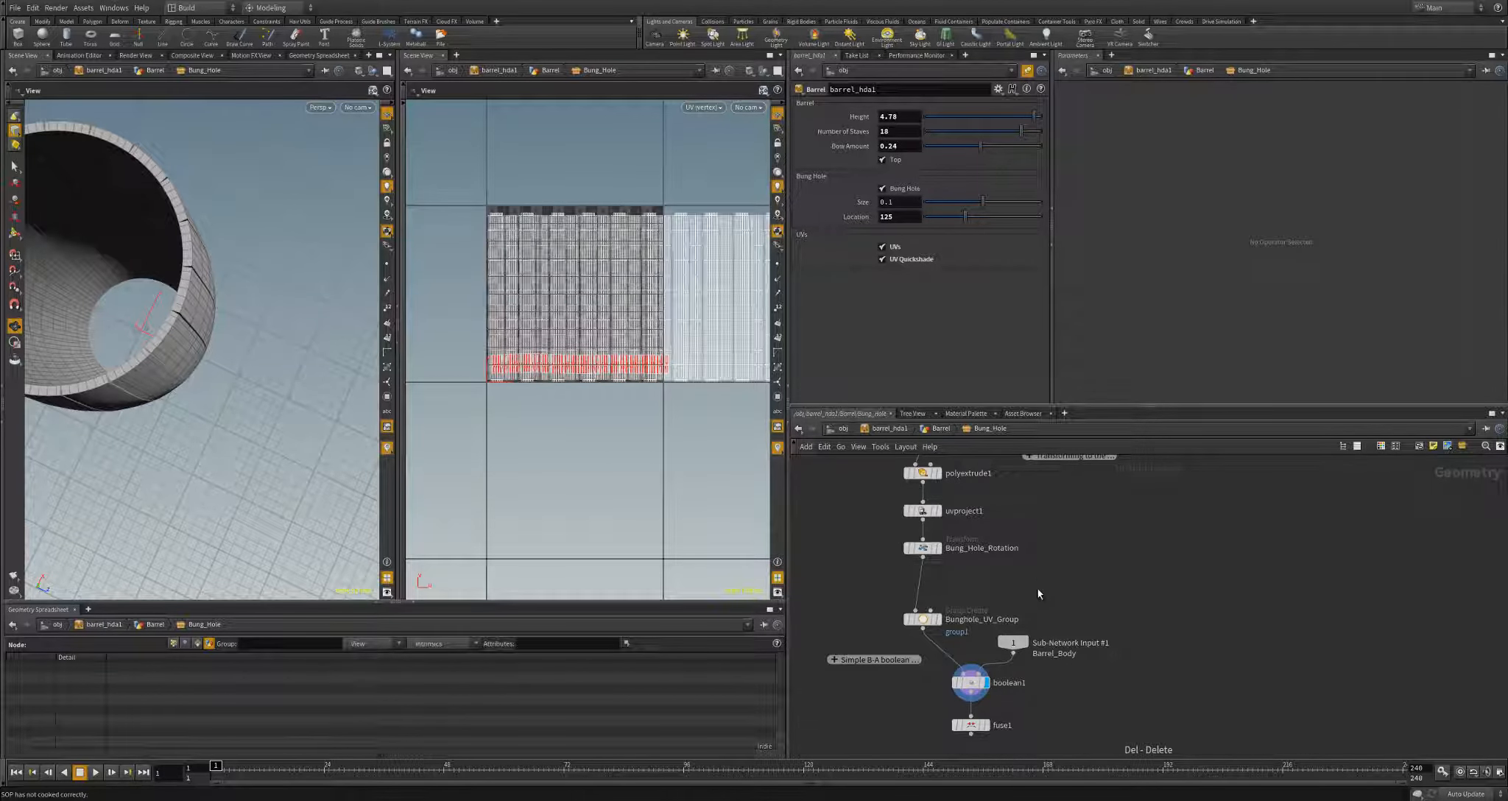
# - Move Bunghole_UV_Group directly beneath Bung_Hole_Rotation and set its group name to BungHoleUVs
pyautogui.moveTo(925, 622); pyautogui.dragTo(925, 583)
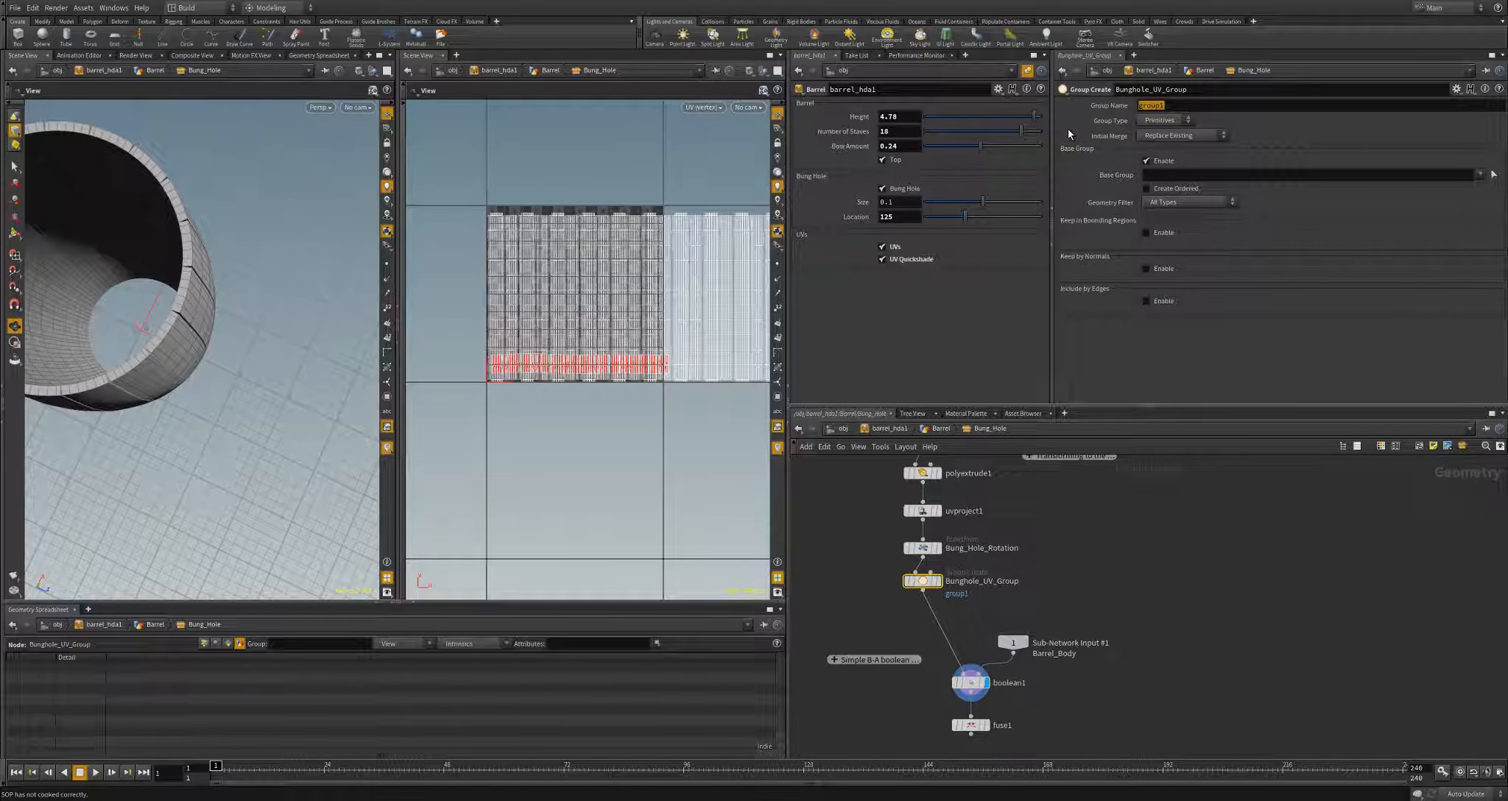
pyautogui.write('BungHolwUVs')
pyautogui.press('Return')
# - Insert a UV Layout node after Bunghole_UV_Group, restrict it to the BungHoleUVs group and display it
pyautogui.moveTo(1111, 592); pyautogui.dragTo(1166, 473, button='middle')
pyautogui.moveTo(1041, 493); pyautogui.dragTo(1016, 556, button='middle')
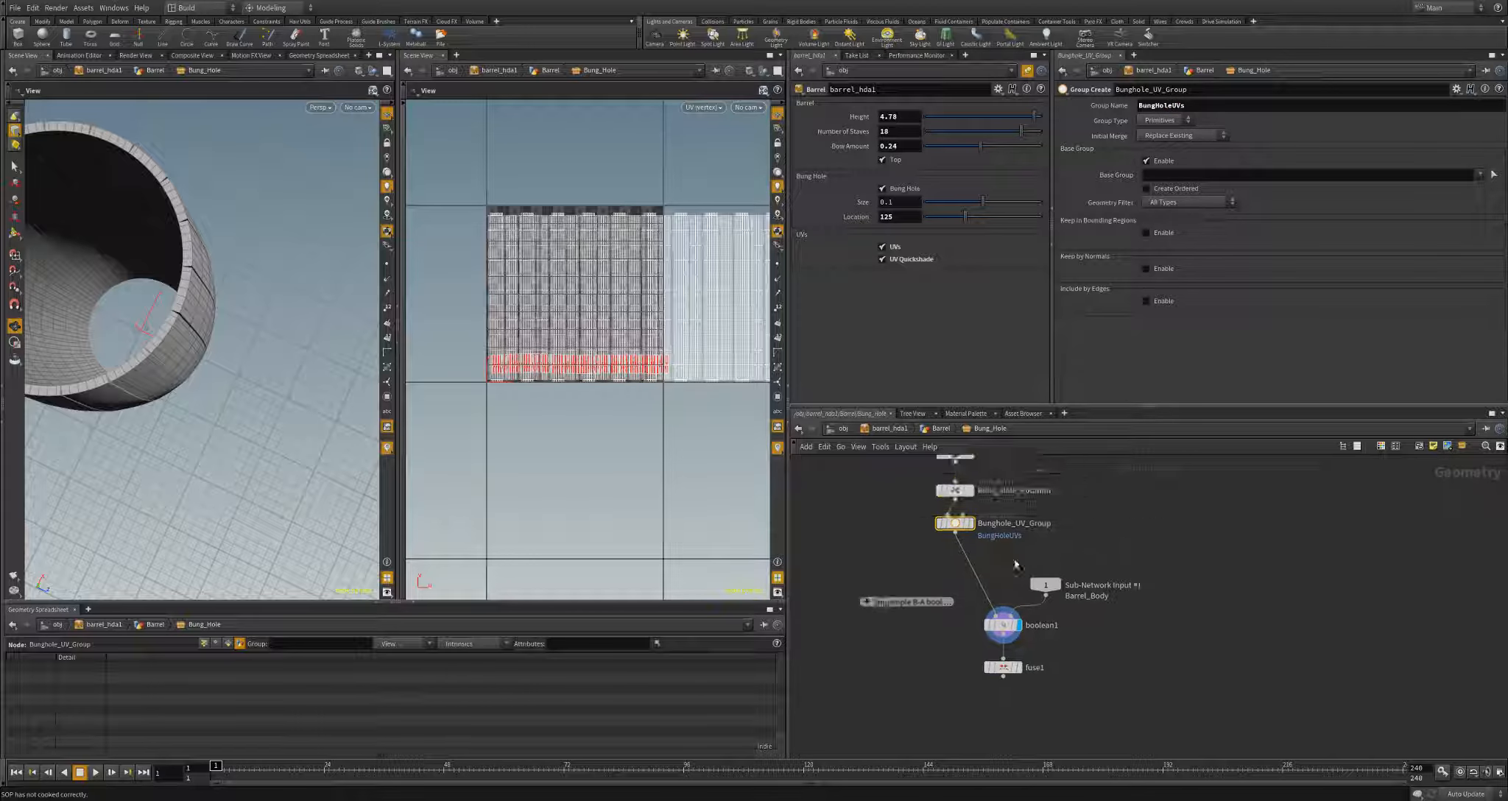
pyautogui.press('Tab')
pyautogui.write('uv')
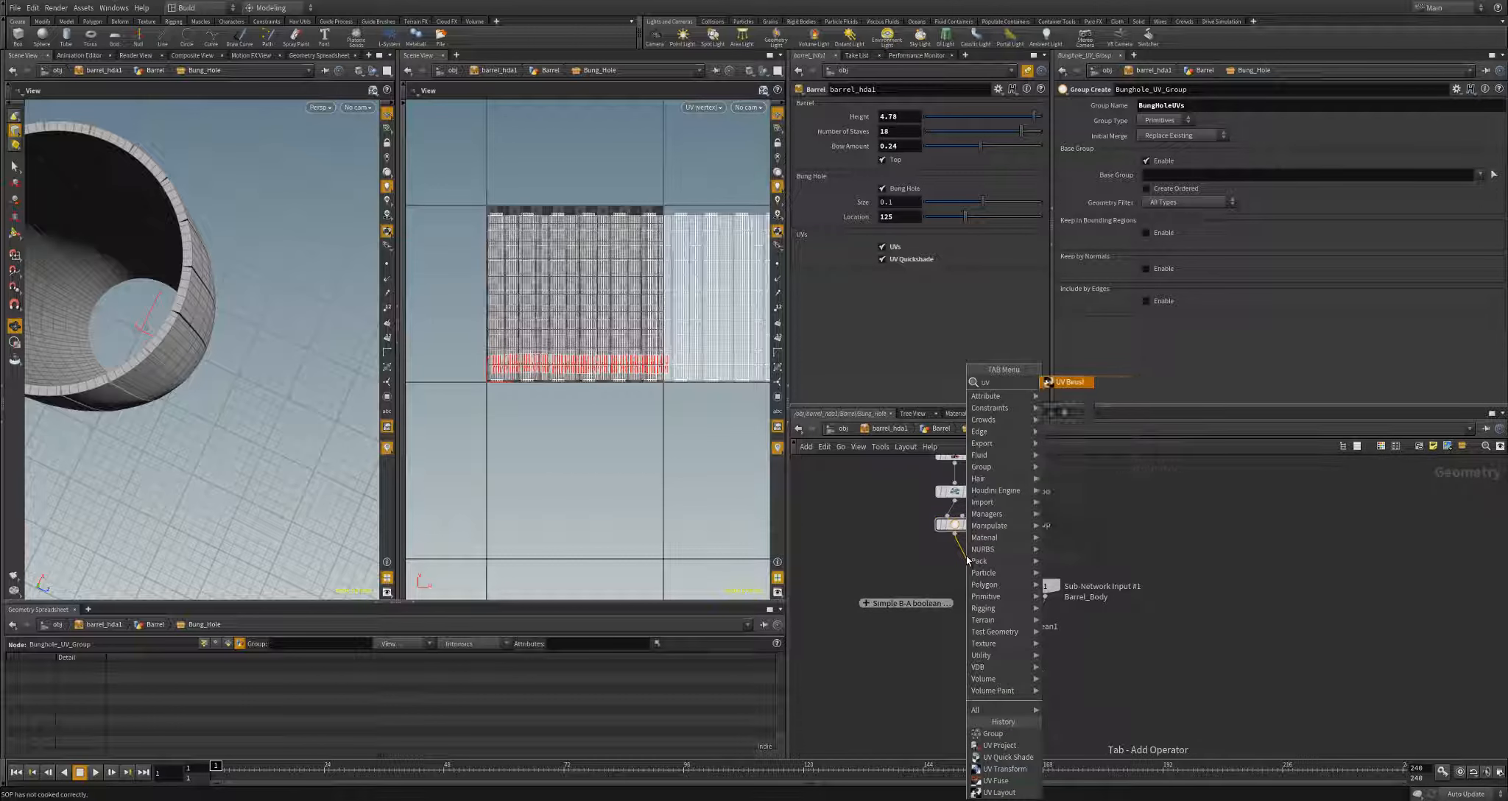
pyautogui.write(' l')
pyautogui.press('Return')
pyautogui.click(964, 560)
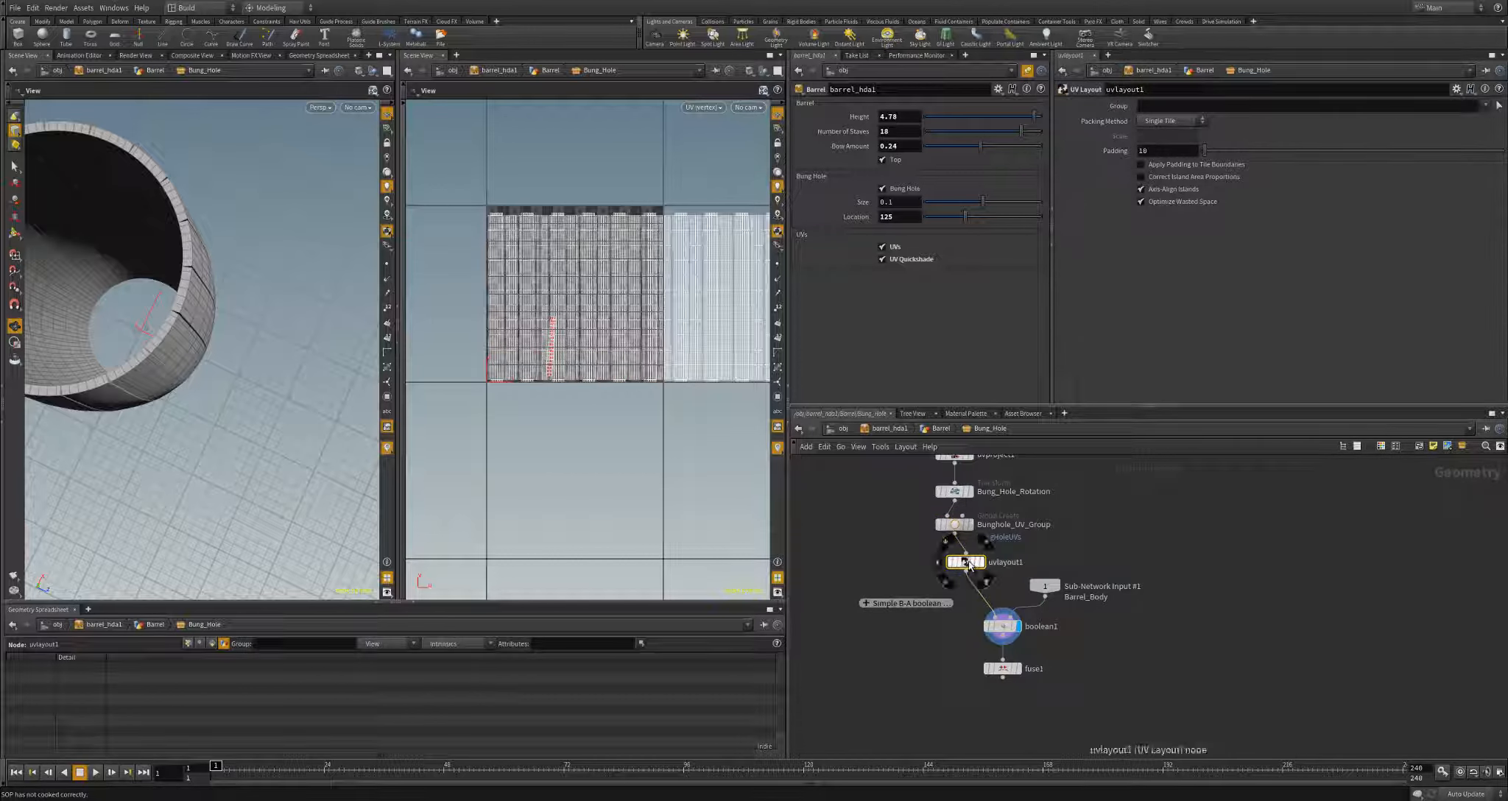
pyautogui.click(967, 558)
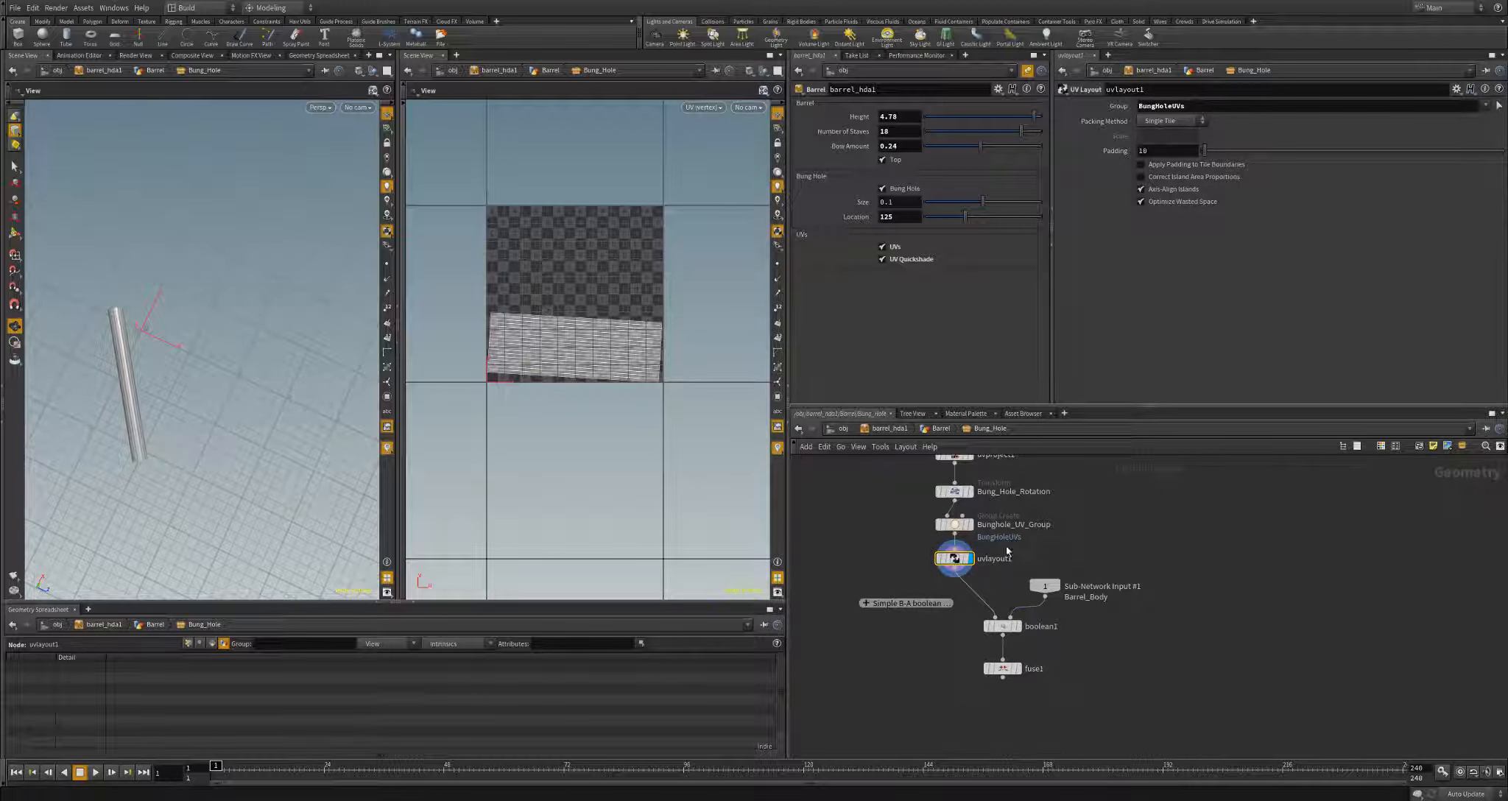
# - Set the barrel's Bow Amount to 0.074 while checking the cutter's UV layout
pyautogui.scroll(5, 663, 370)
pyautogui.scroll(-3, 660, 347)
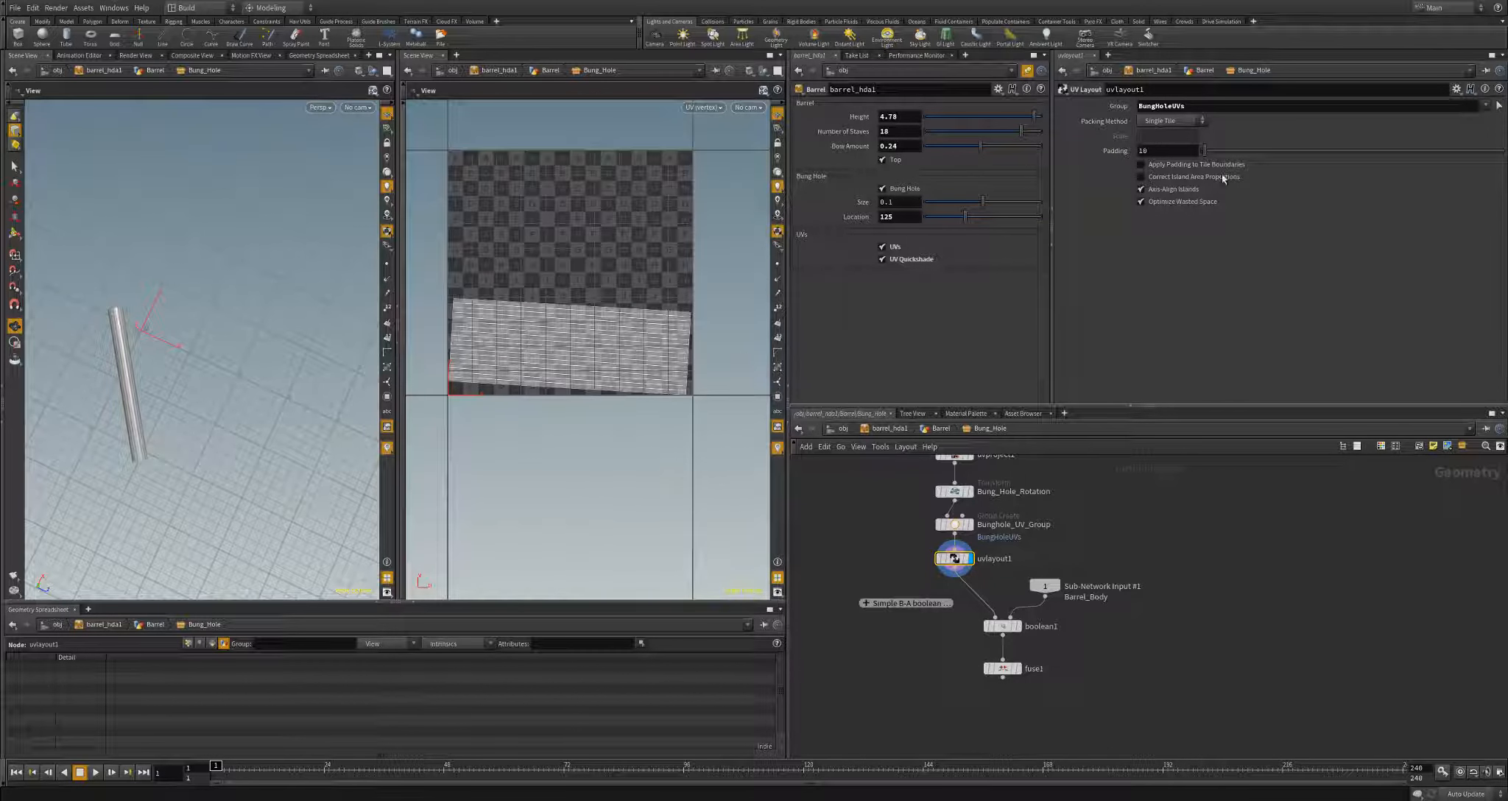
pyautogui.scroll(-1, 605, 401)
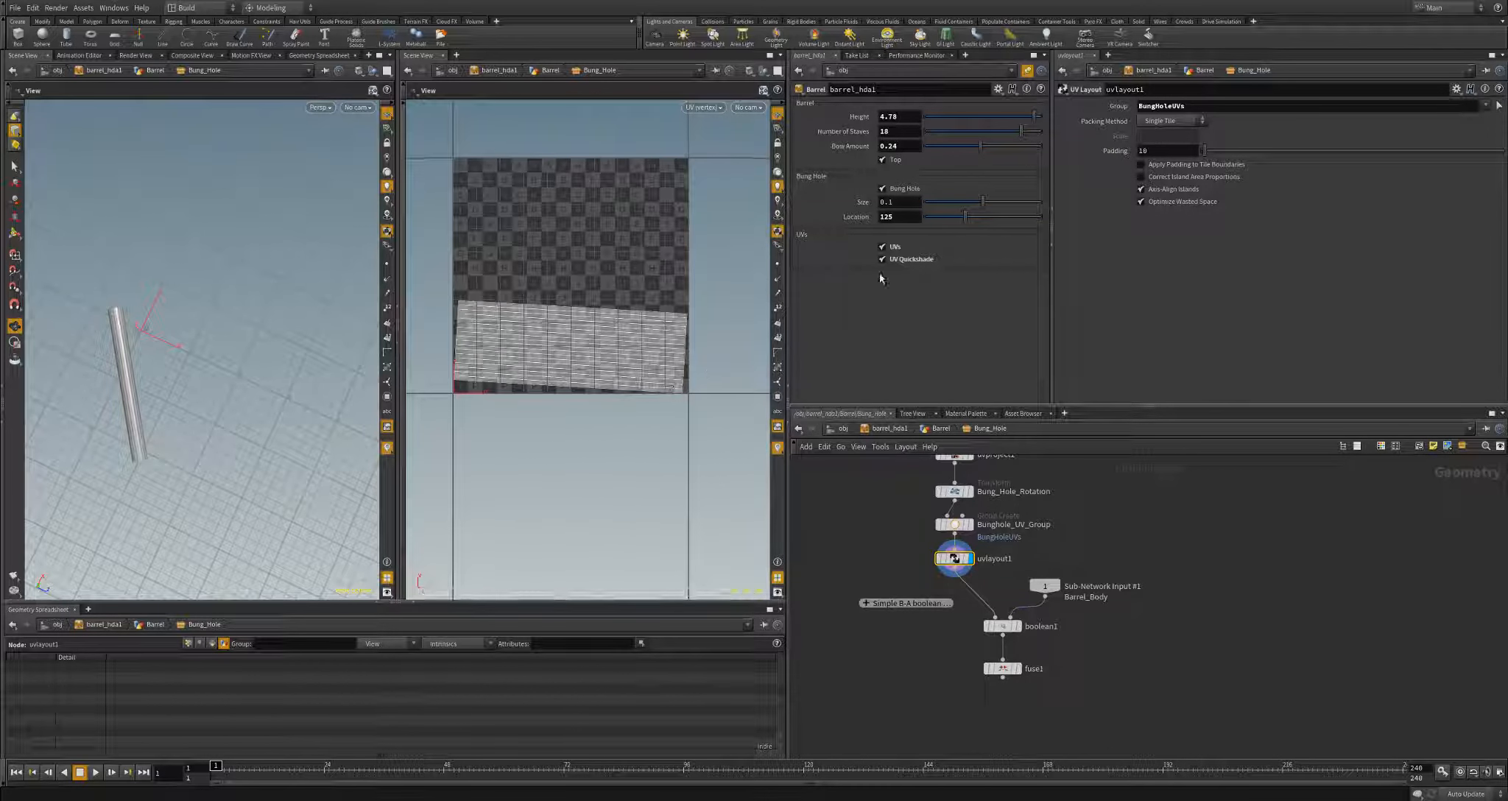
pyautogui.moveTo(1039, 146); pyautogui.dragTo(942, 146)
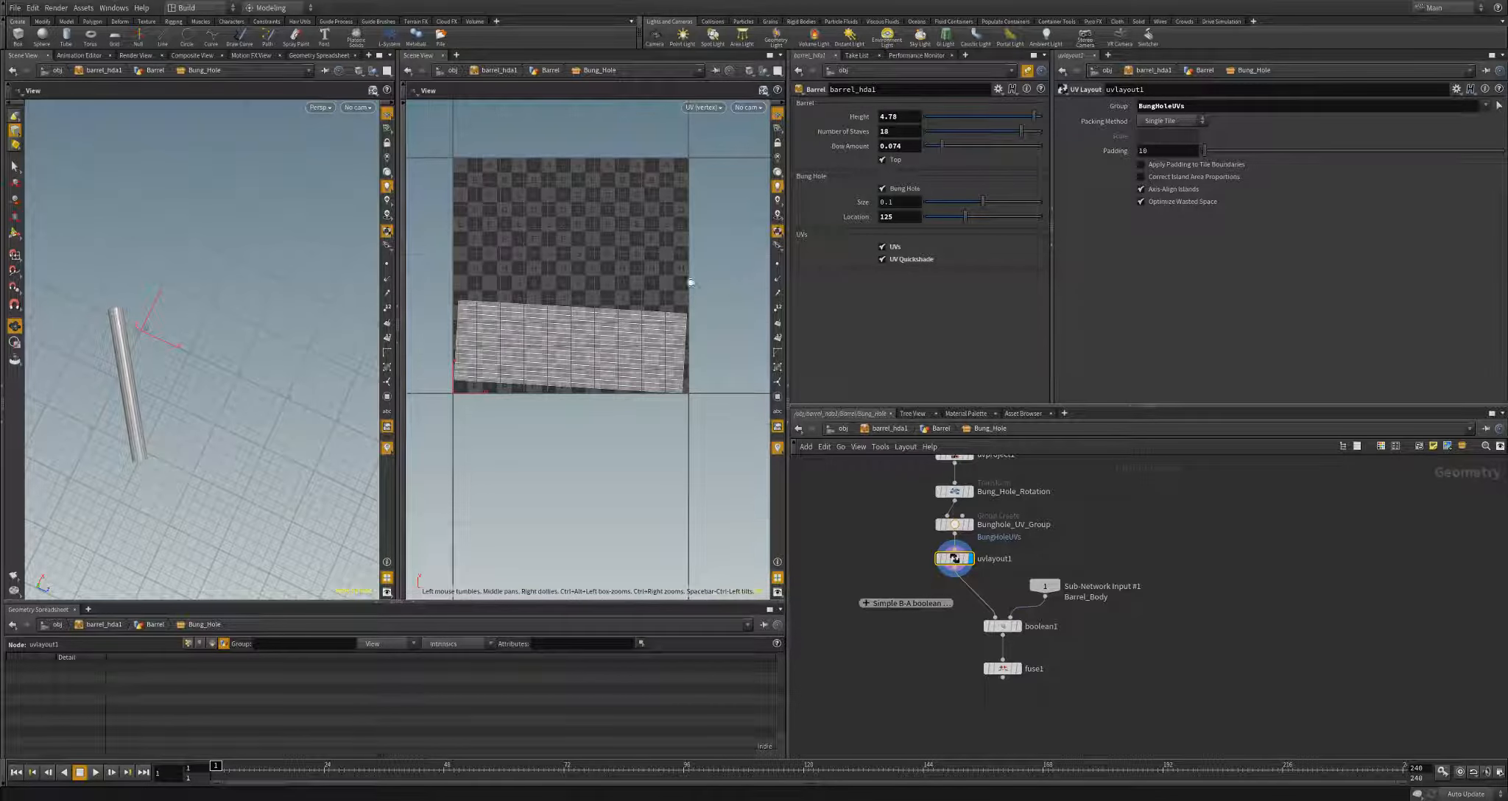
pyautogui.scroll(-3, 716, 336)
pyautogui.scroll(4, 716, 336)
# - Display boolean1 and set the bung hole Location to 158 while inspecting the hole in the barrel wall and its UVs
pyautogui.click(1019, 628)
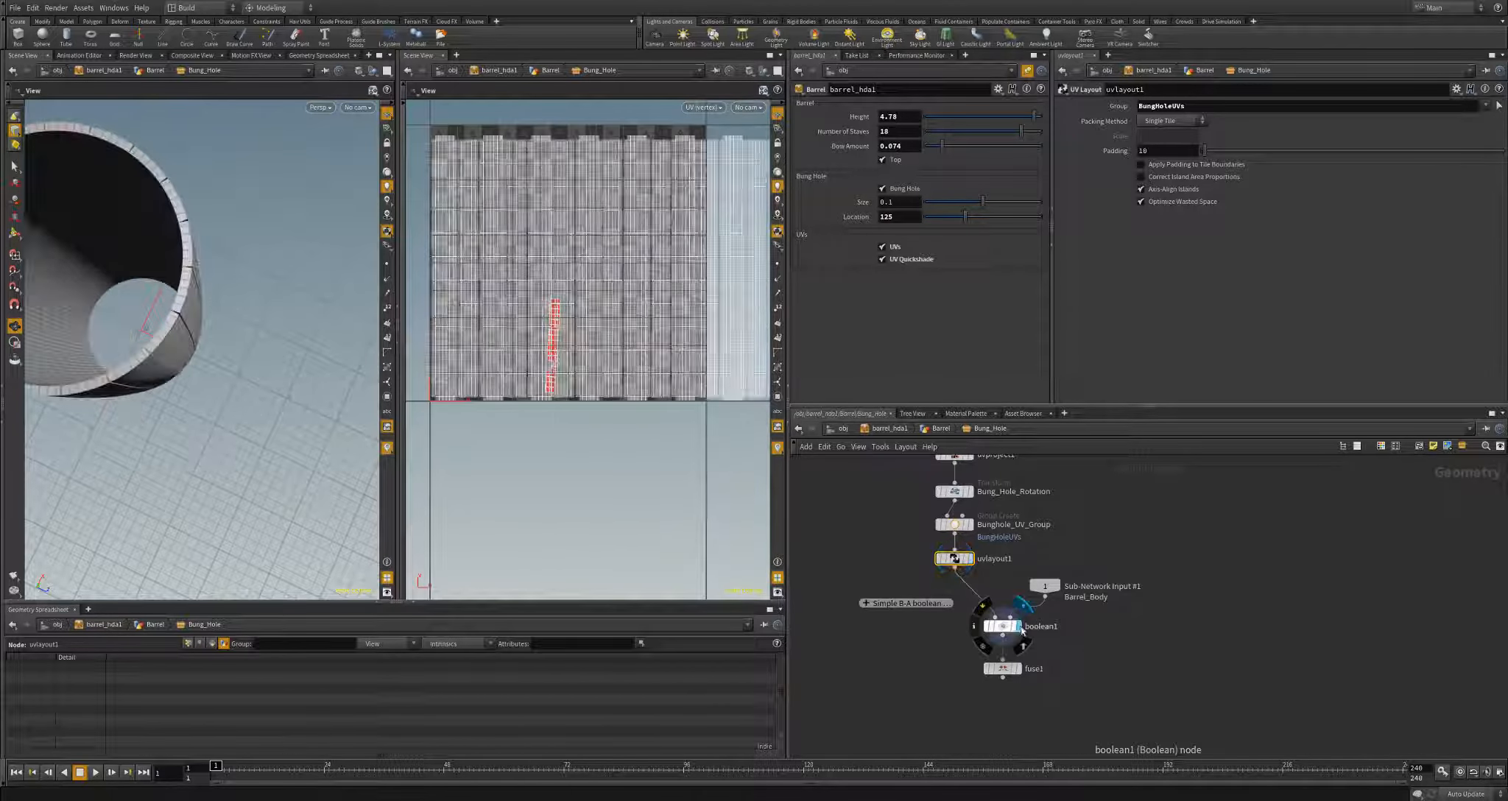
pyautogui.moveTo(626, 336); pyautogui.dragTo(807, 369, button='right')
pyautogui.moveTo(519, 403); pyautogui.dragTo(527, 411, button='middle')
pyautogui.moveTo(272, 430); pyautogui.dragTo(225, 336)
pyautogui.moveTo(225, 337); pyautogui.dragTo(279, 343, button='right')
pyautogui.moveTo(241, 370); pyautogui.dragTo(404, 367, button='middle')
pyautogui.moveTo(269, 394); pyautogui.dragTo(197, 401)
pyautogui.moveTo(194, 402); pyautogui.dragTo(200, 401, button='middle')
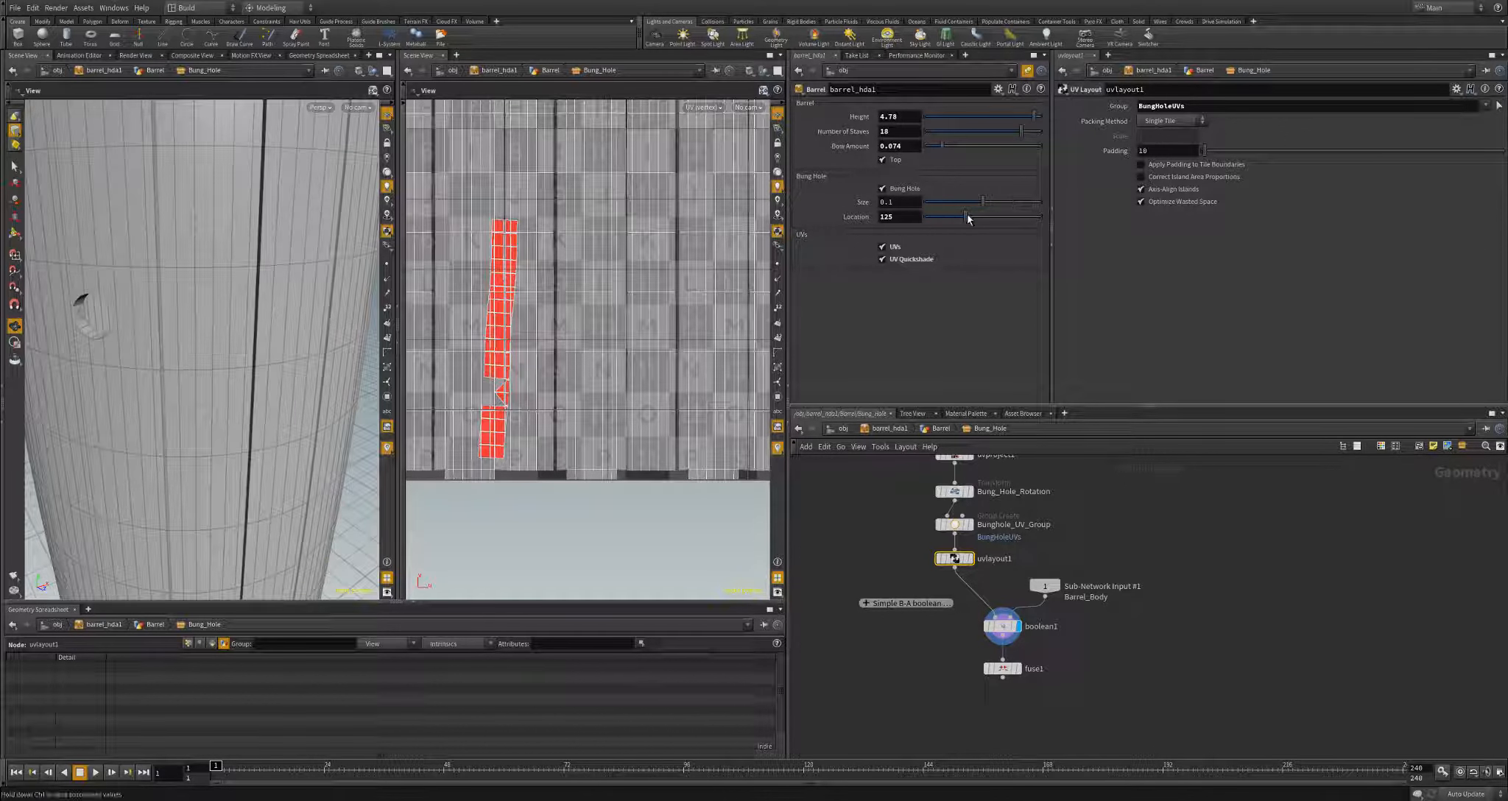
pyautogui.moveTo(967, 215)
pyautogui.mouseDown()
pyautogui.moveTo(990, 227)
pyautogui.moveTo(975, 227)
pyautogui.mouseUp()
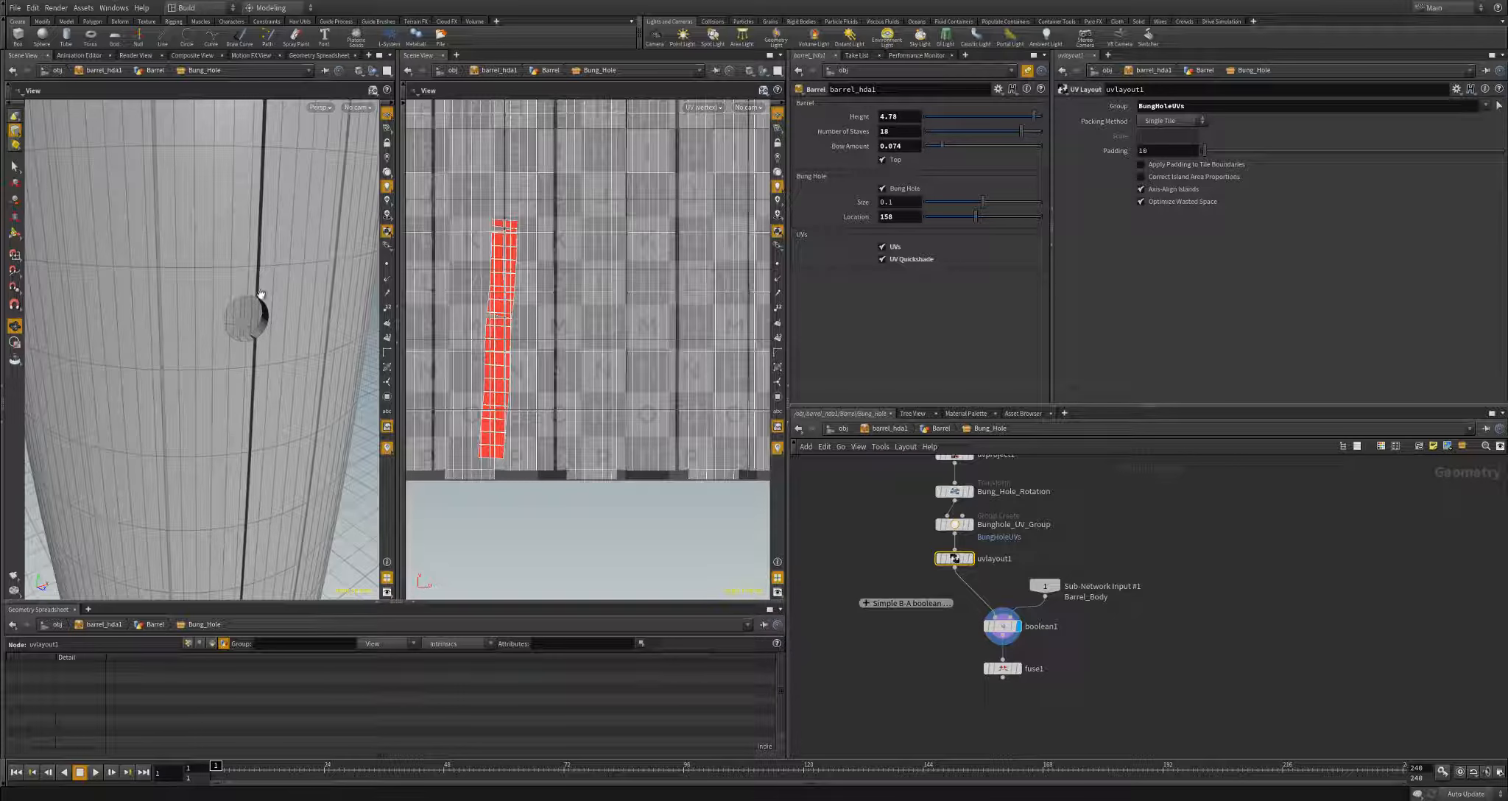
pyautogui.moveTo(266, 406); pyautogui.dragTo(267, 350)
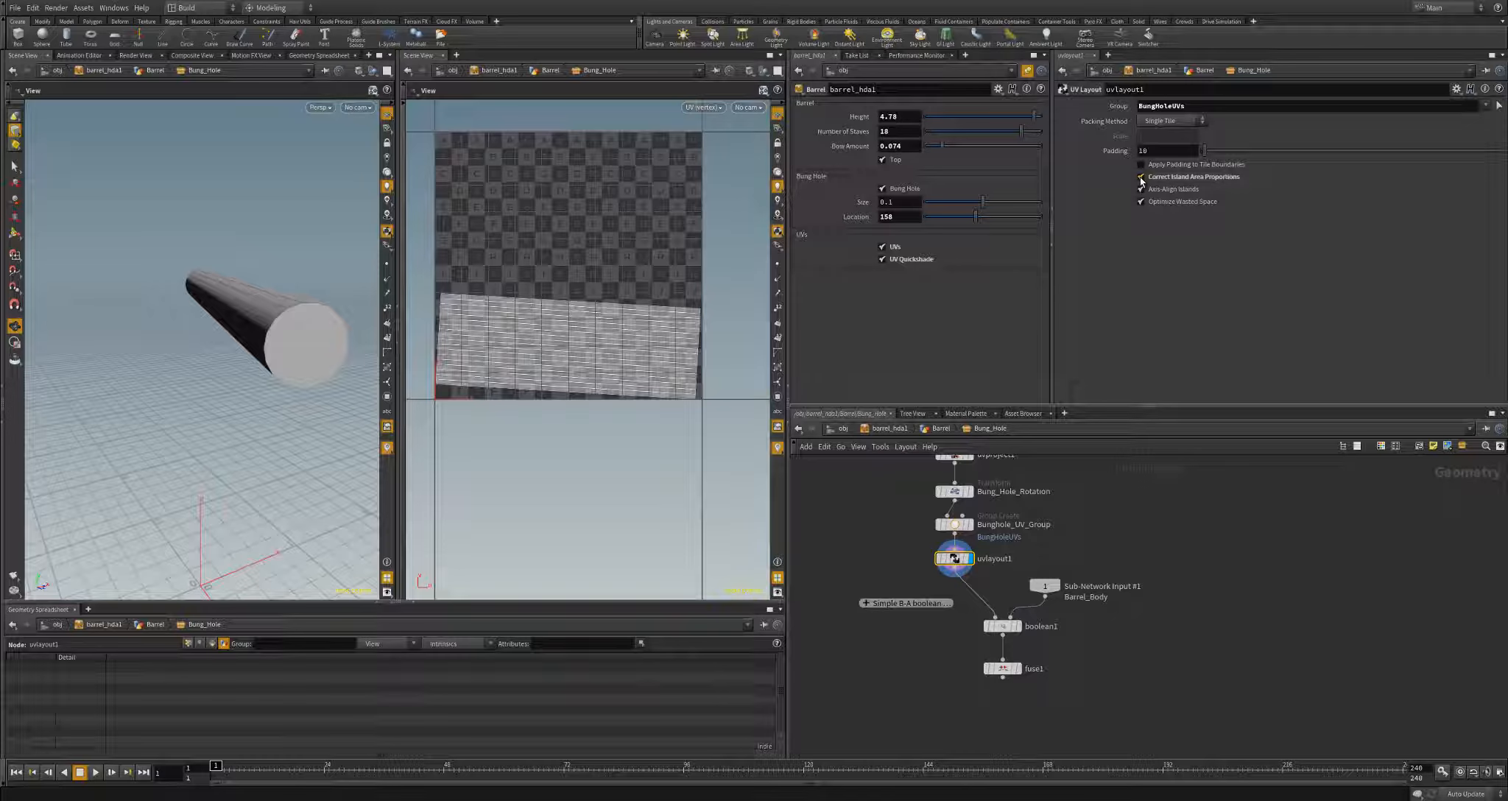
# - Enable Correct Island Area Proportions and disable Axis-Align Islands on uvlayout1, and check the resulting UVs on boolean1
pyautogui.click(1141, 189)
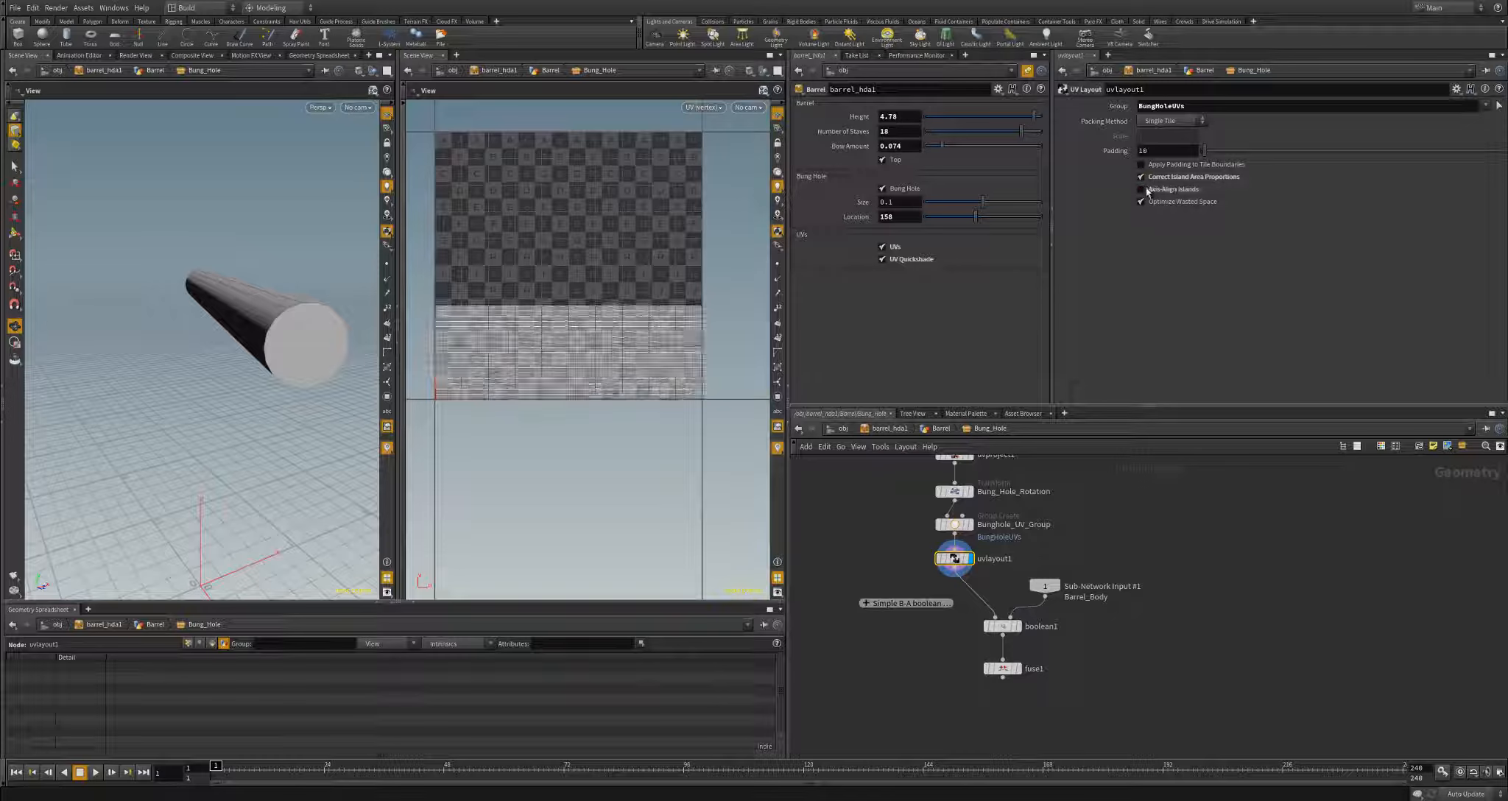
pyautogui.click(1016, 626)
pyautogui.moveTo(798, 368); pyautogui.dragTo(591, 427, button='right')
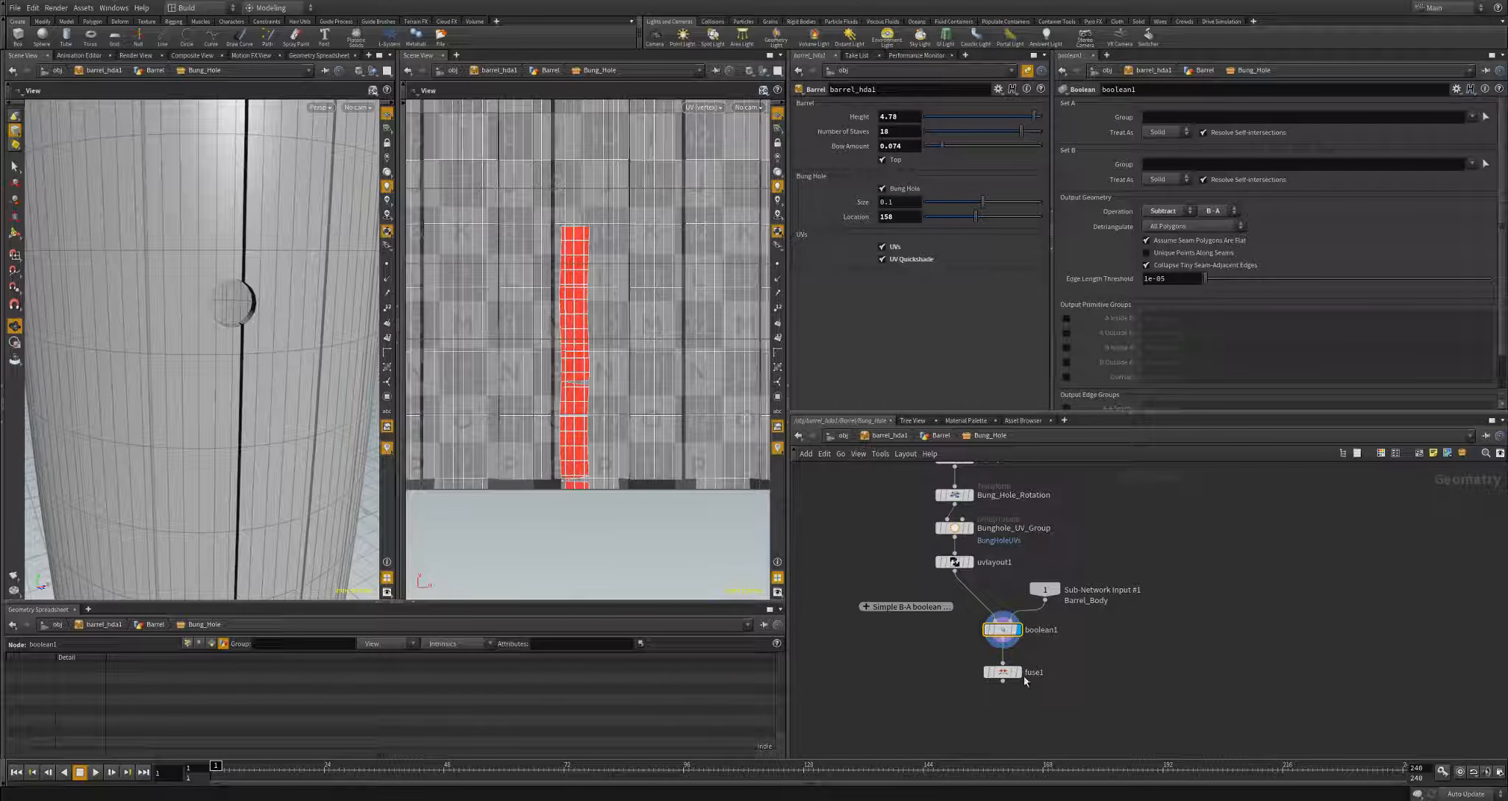
# - Insert a Group Delete node between uvlayout1 and boolean1 and have it remove the BungHoleUVs group
pyautogui.click(1124, 667)
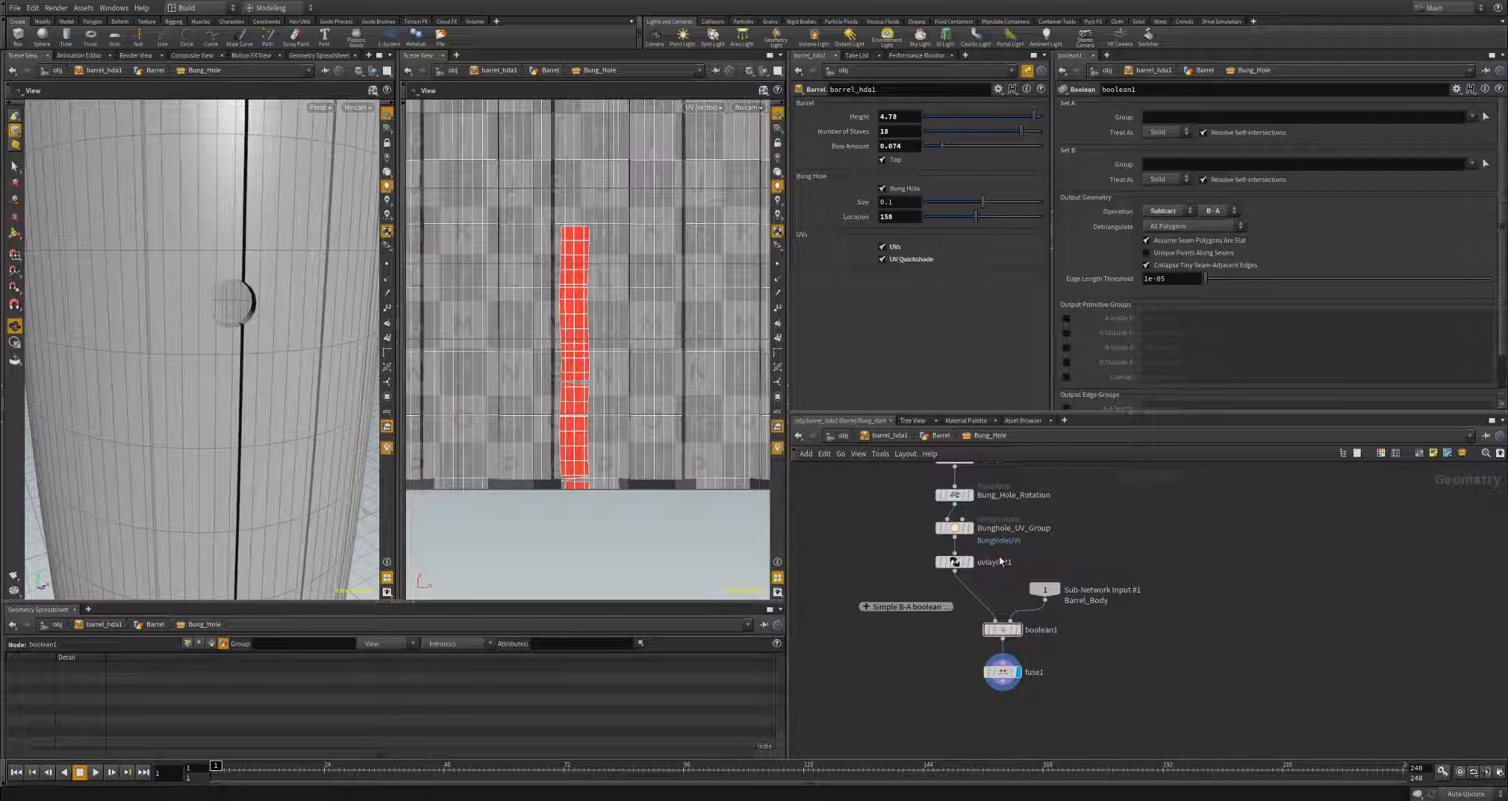
pyautogui.moveTo(1065, 705); pyautogui.dragTo(1066, 657, button='middle')
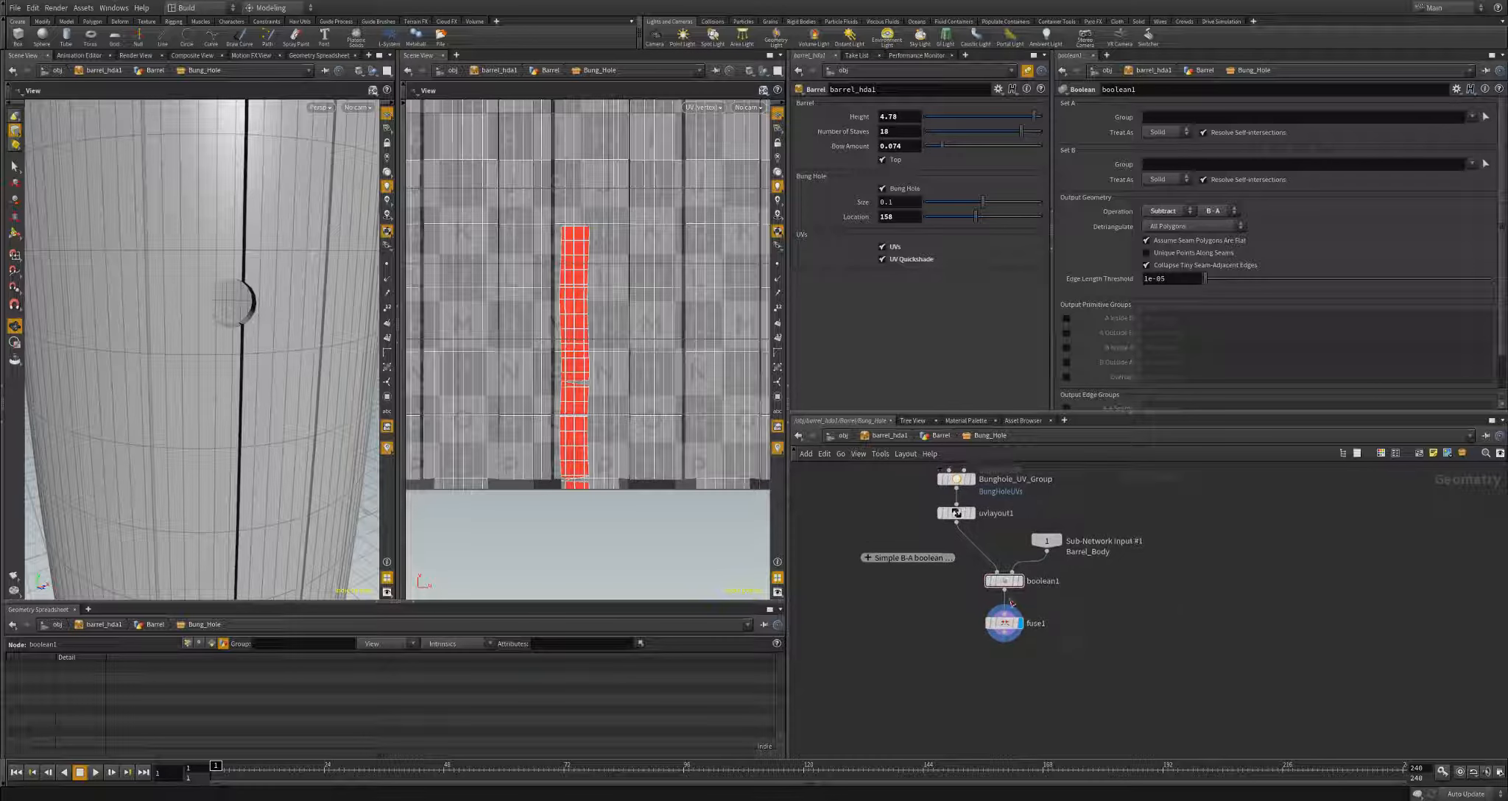
pyautogui.press('Tab')
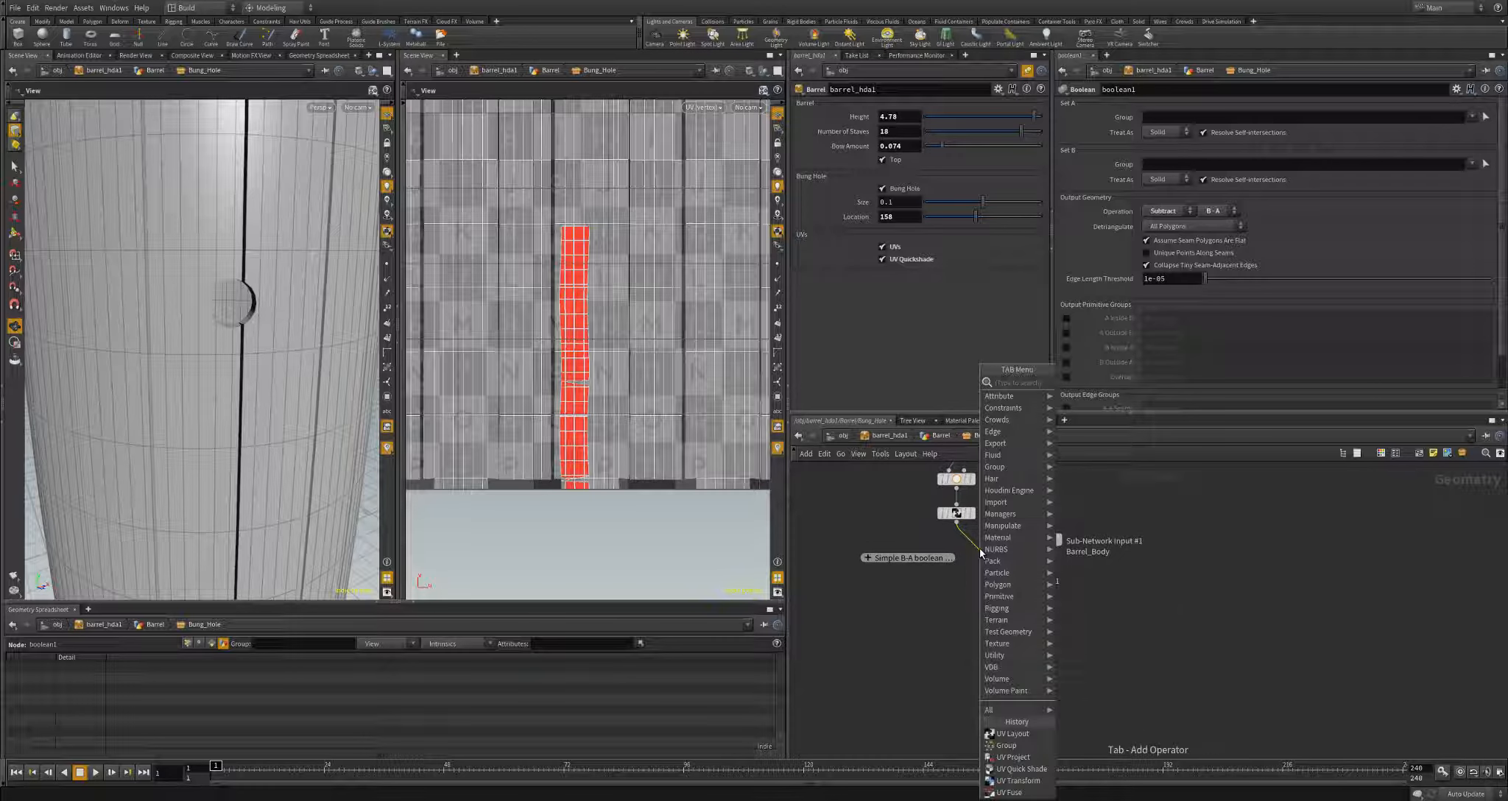
pyautogui.write('Gre')
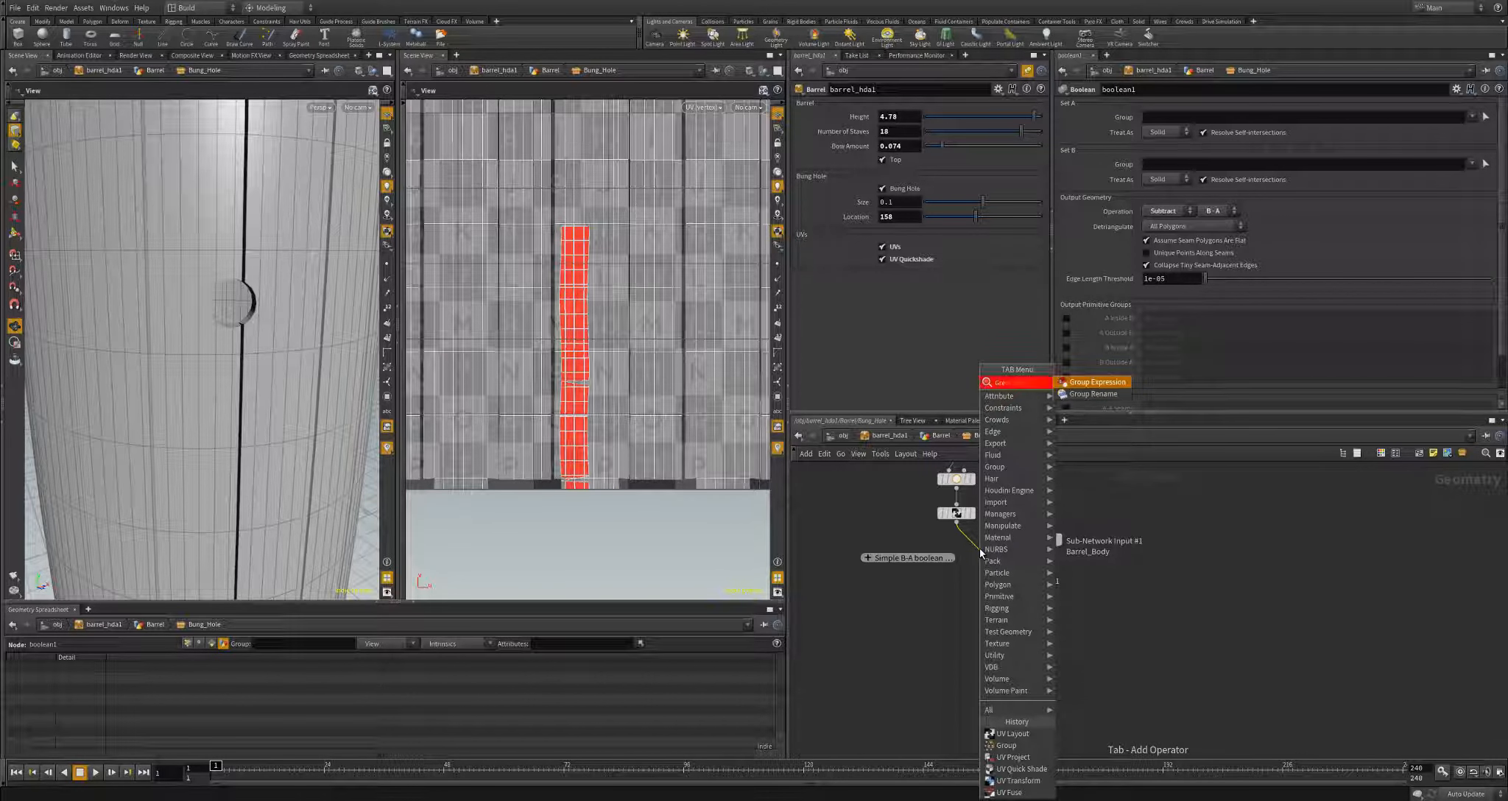
pyautogui.press('Return')
pyautogui.click(978, 549)
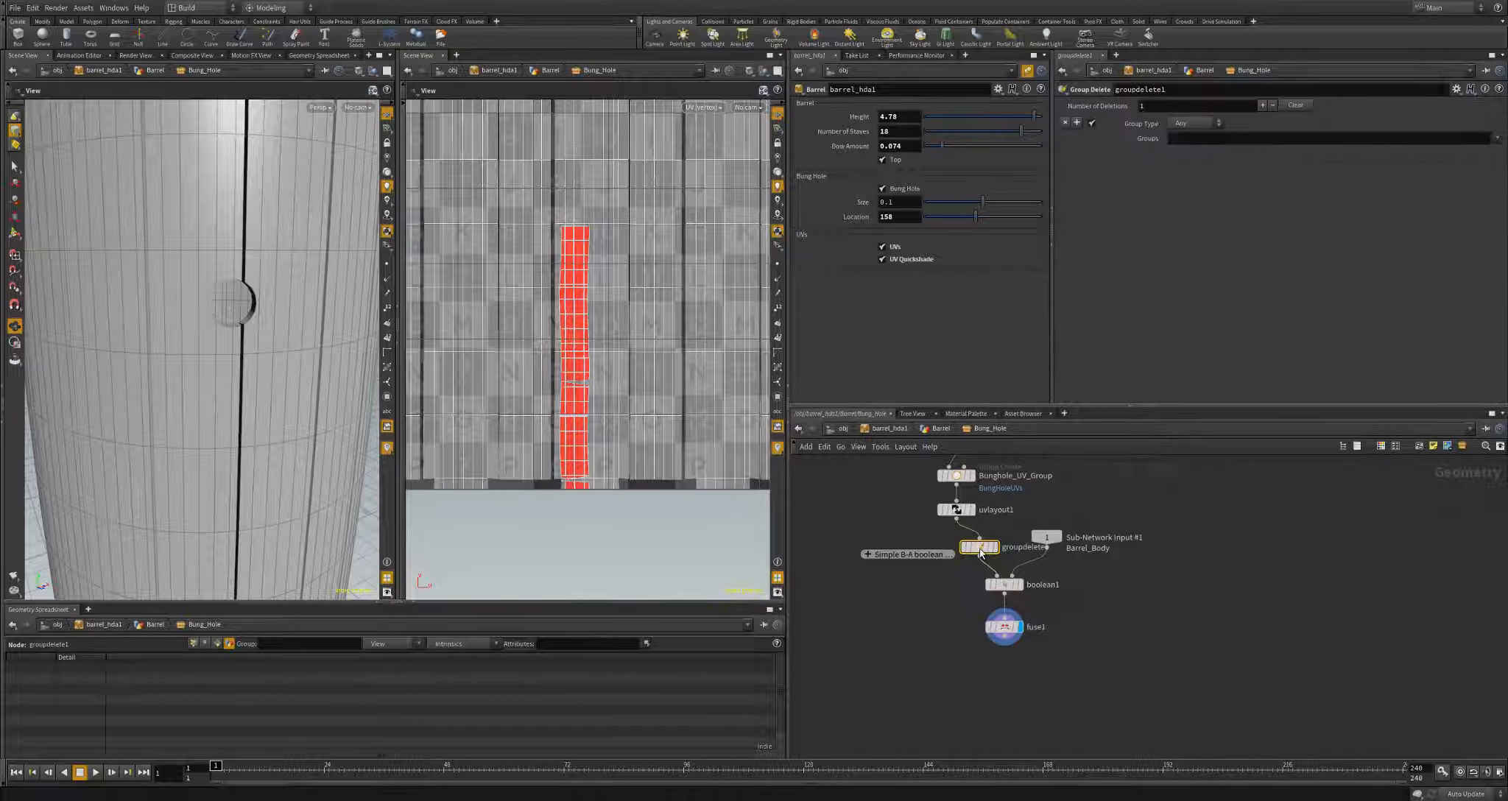
pyautogui.click(969, 539)
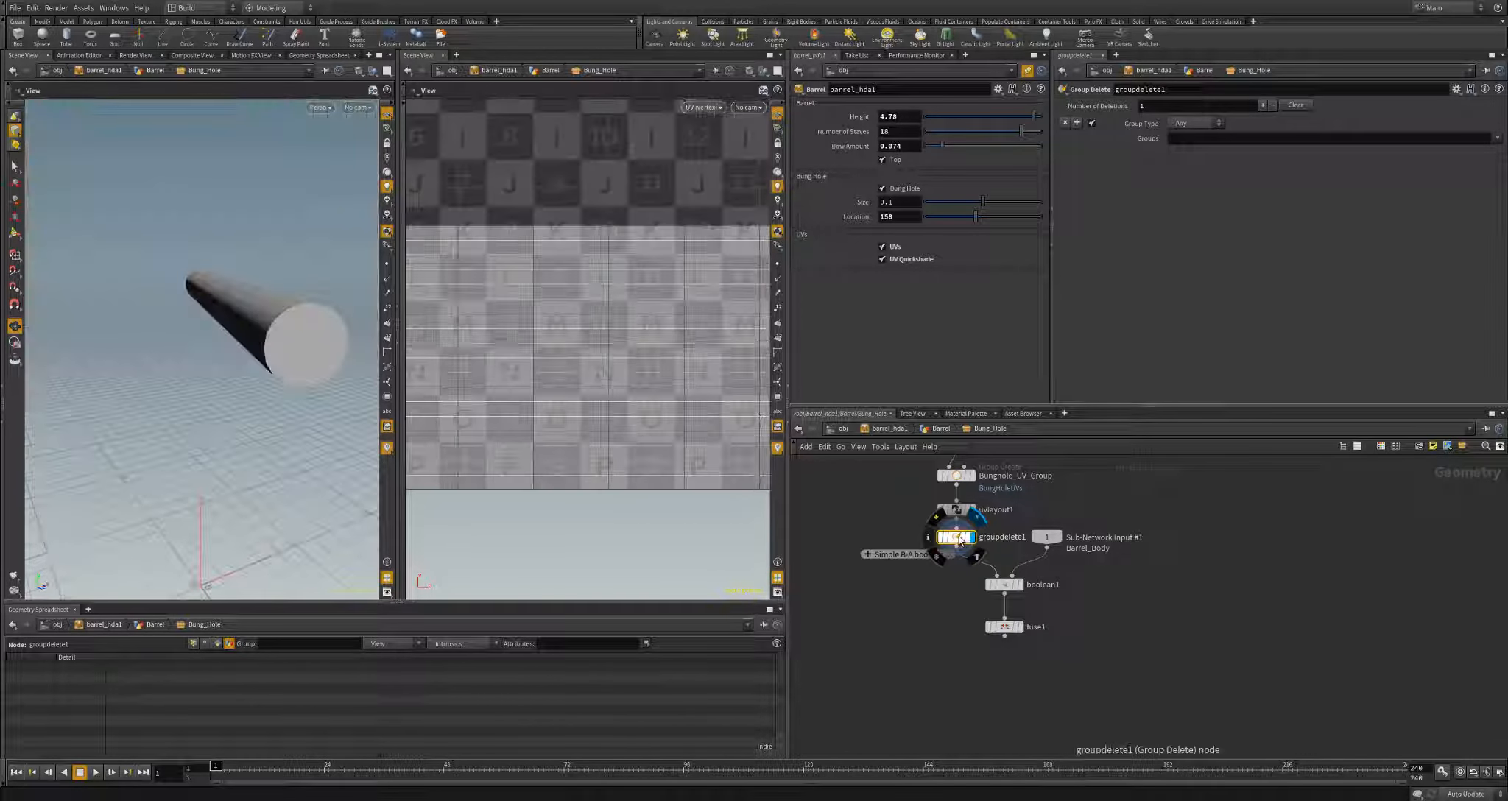
pyautogui.click(1497, 138)
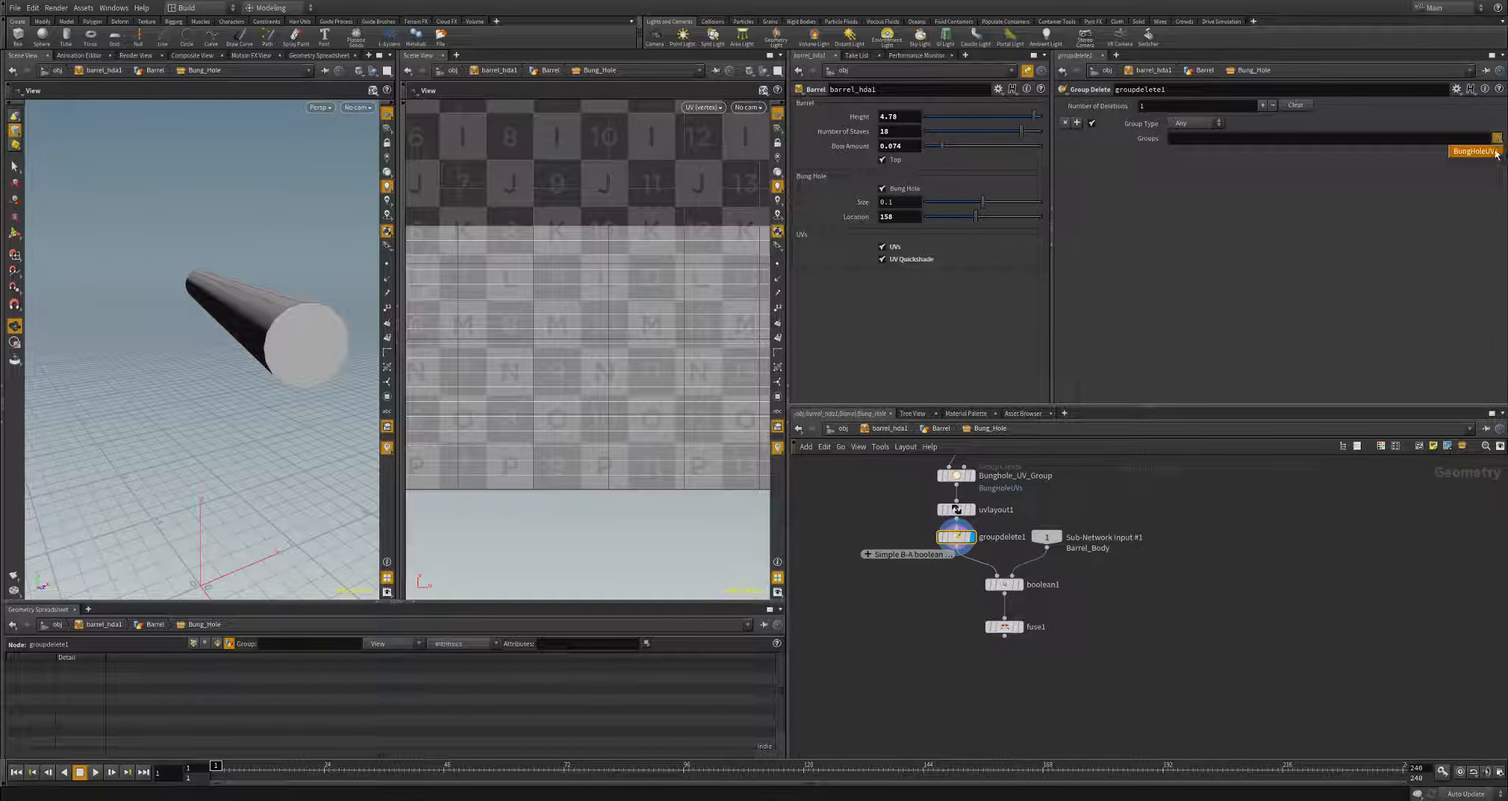
pyautogui.click(1473, 153)
# - Display fuse1 and add a Group node below it
pyautogui.moveTo(1082, 640); pyautogui.dragTo(1079, 622, button='middle')
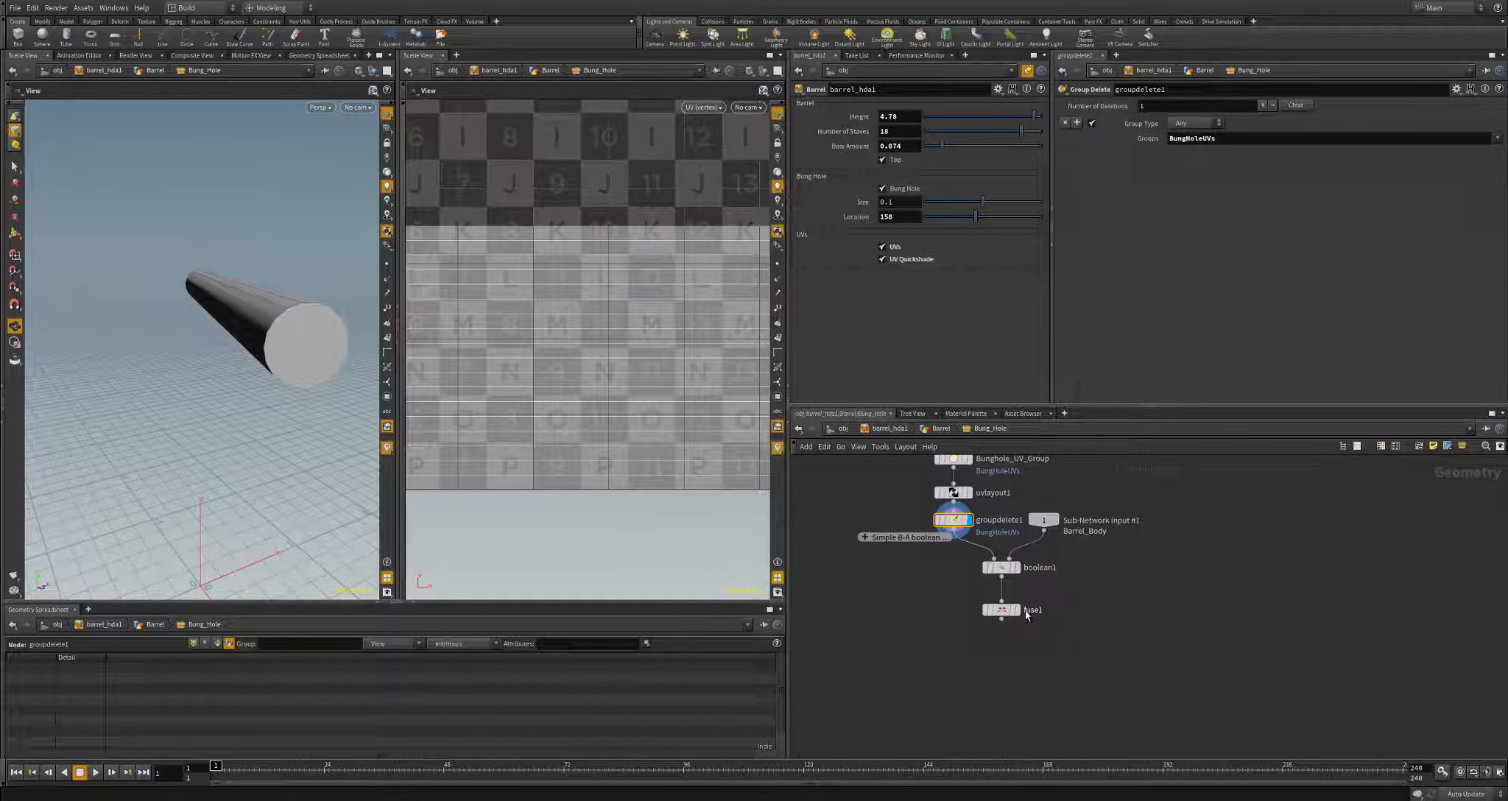
pyautogui.click(1017, 610)
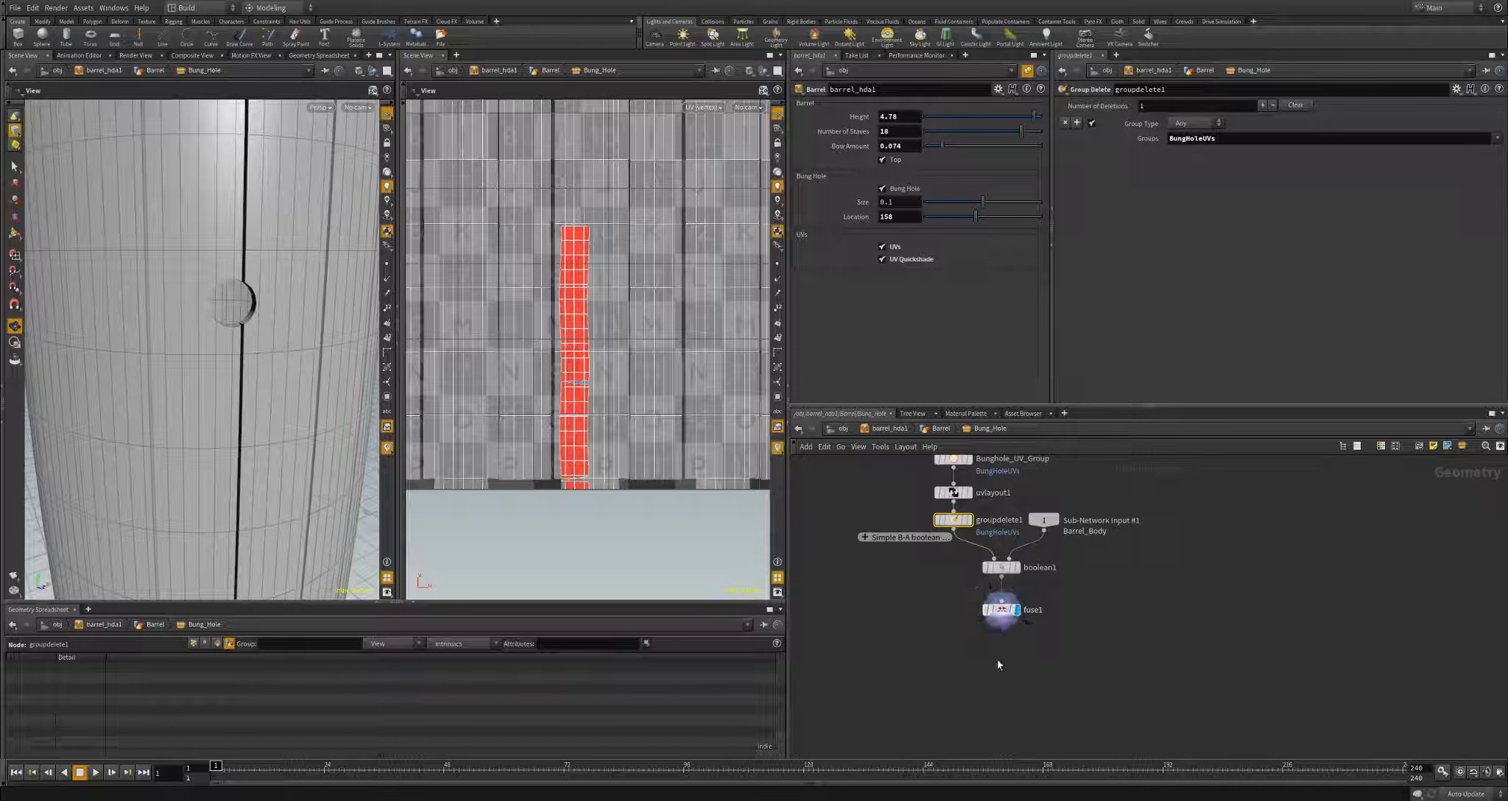
pyautogui.press('Tab')
pyautogui.write('group')
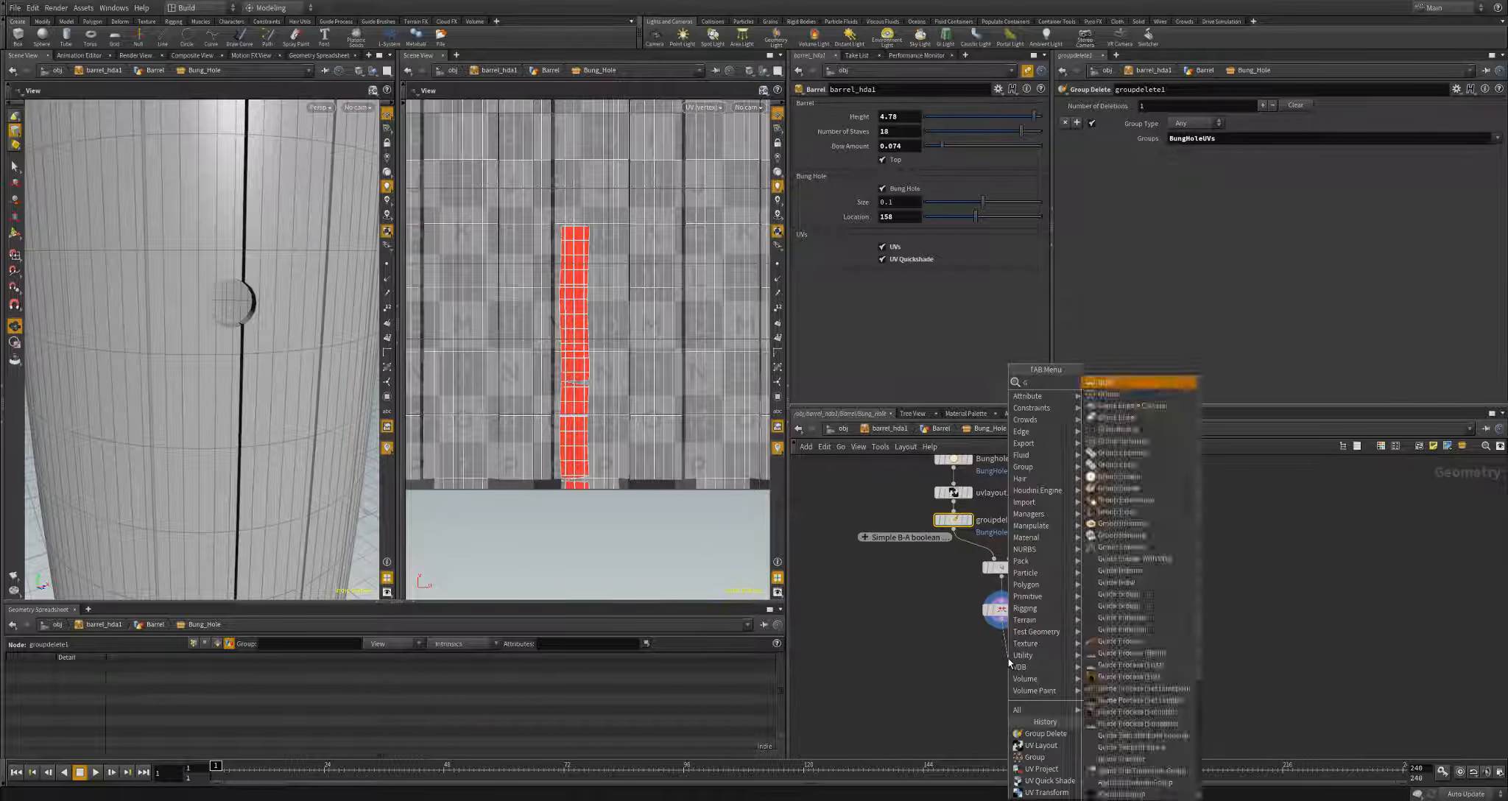
pyautogui.press('Return')
pyautogui.click(1007, 658)
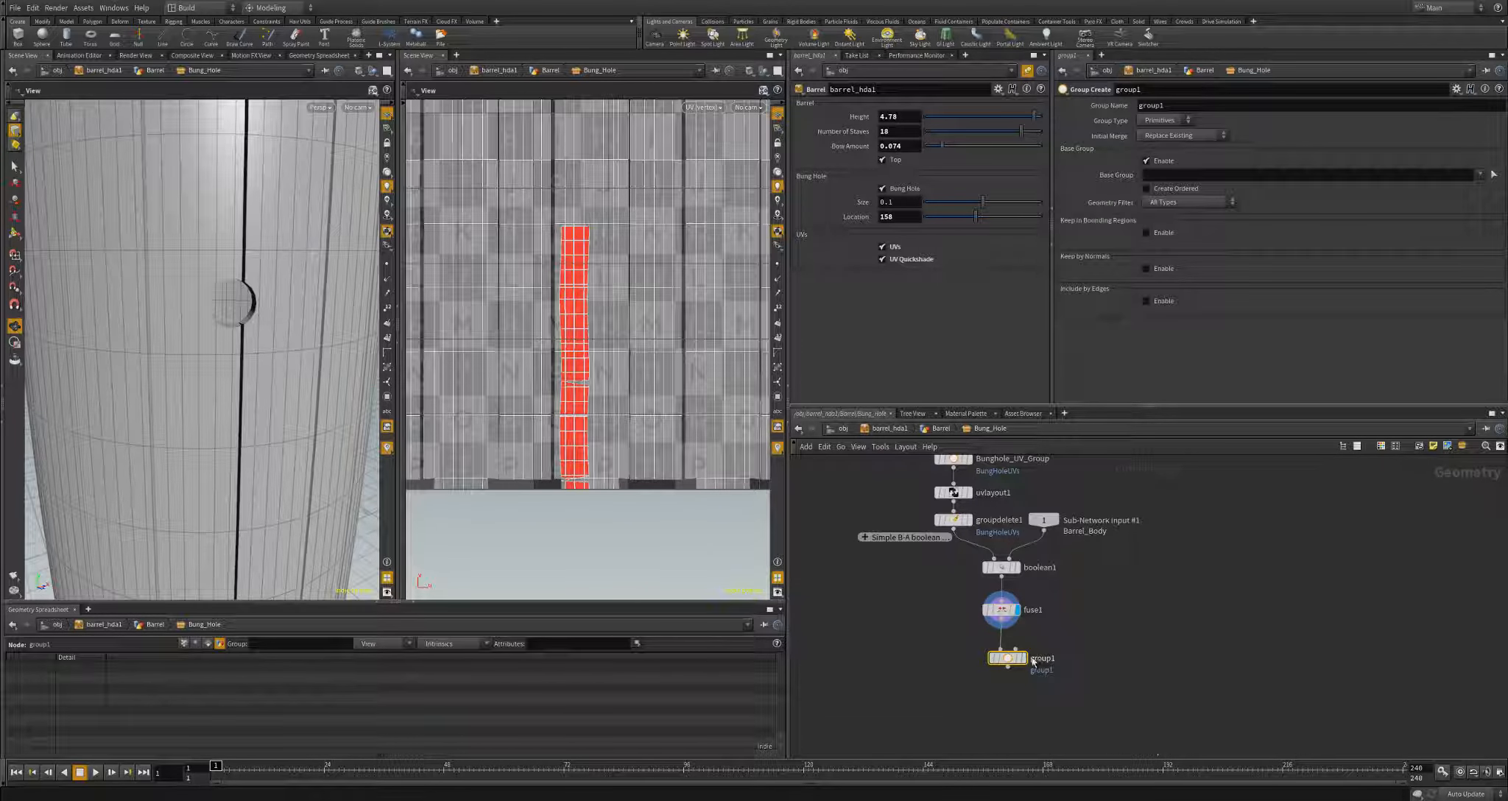
# - Rename the new Group node BungHoleGroup and set its group name to GRP_Hole
pyautogui.click(1024, 658)
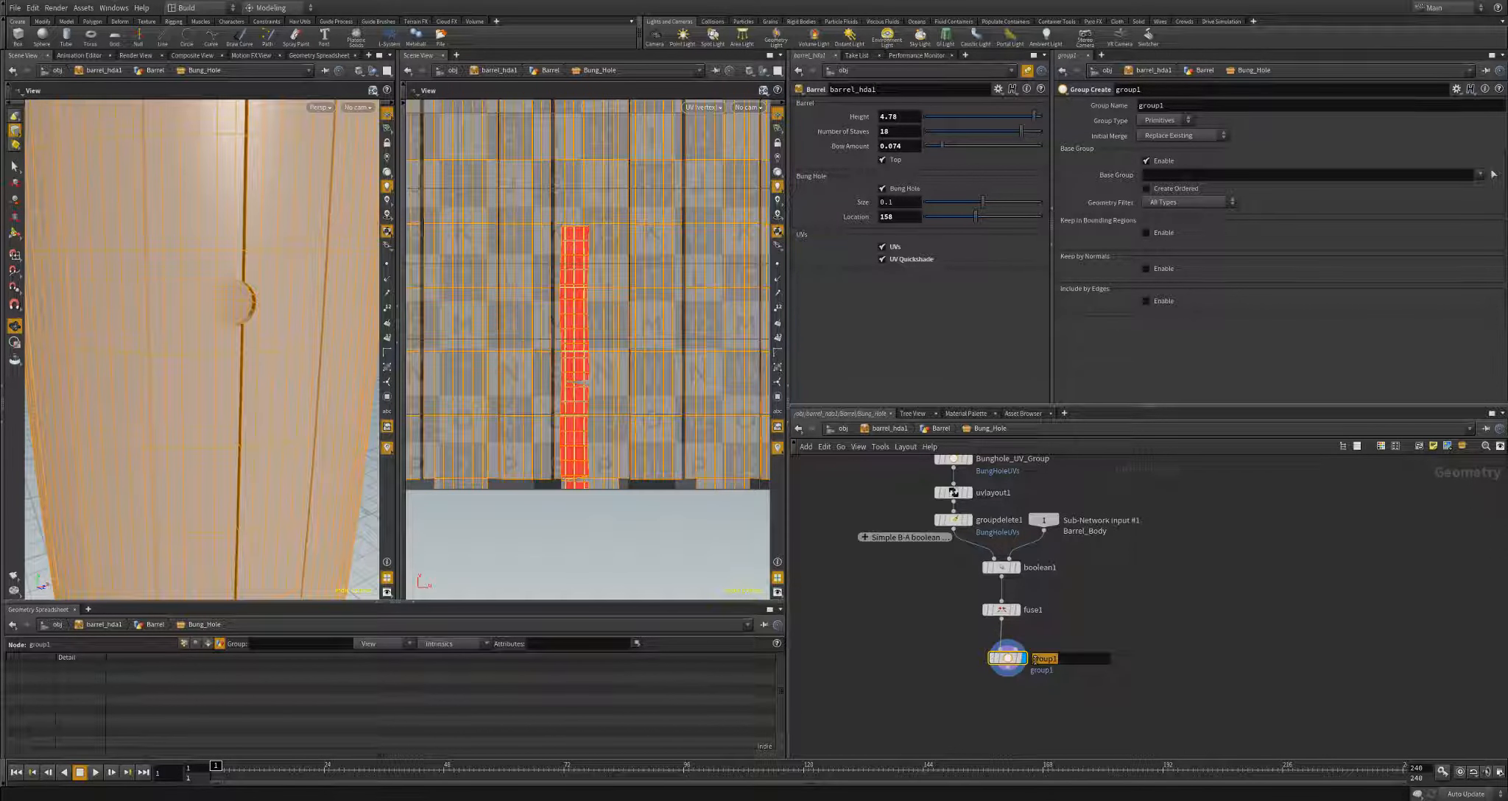
pyautogui.write('BungHoleG')
pyautogui.press('Return')
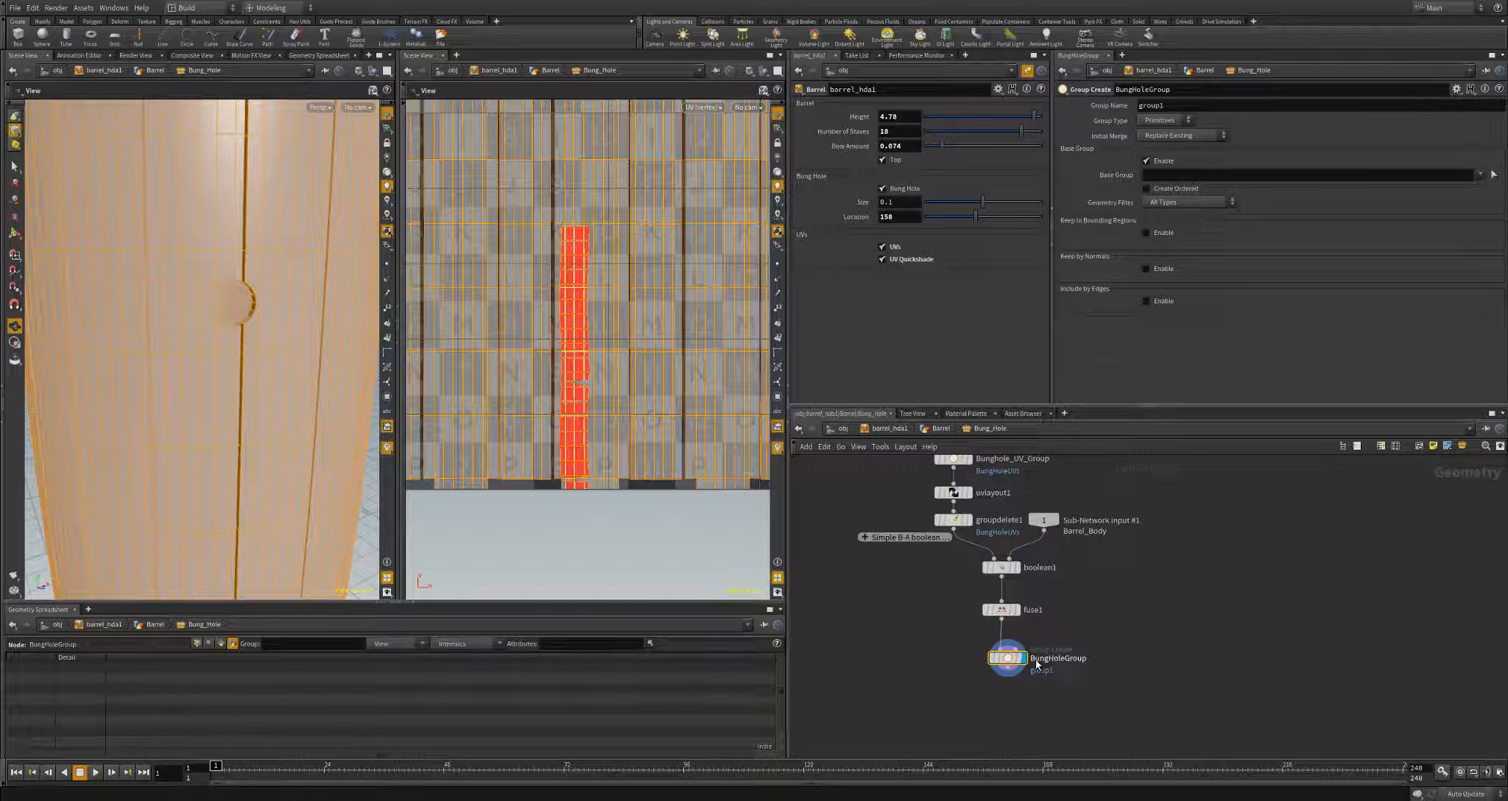
pyautogui.moveTo(1177, 108); pyautogui.dragTo(1101, 117)
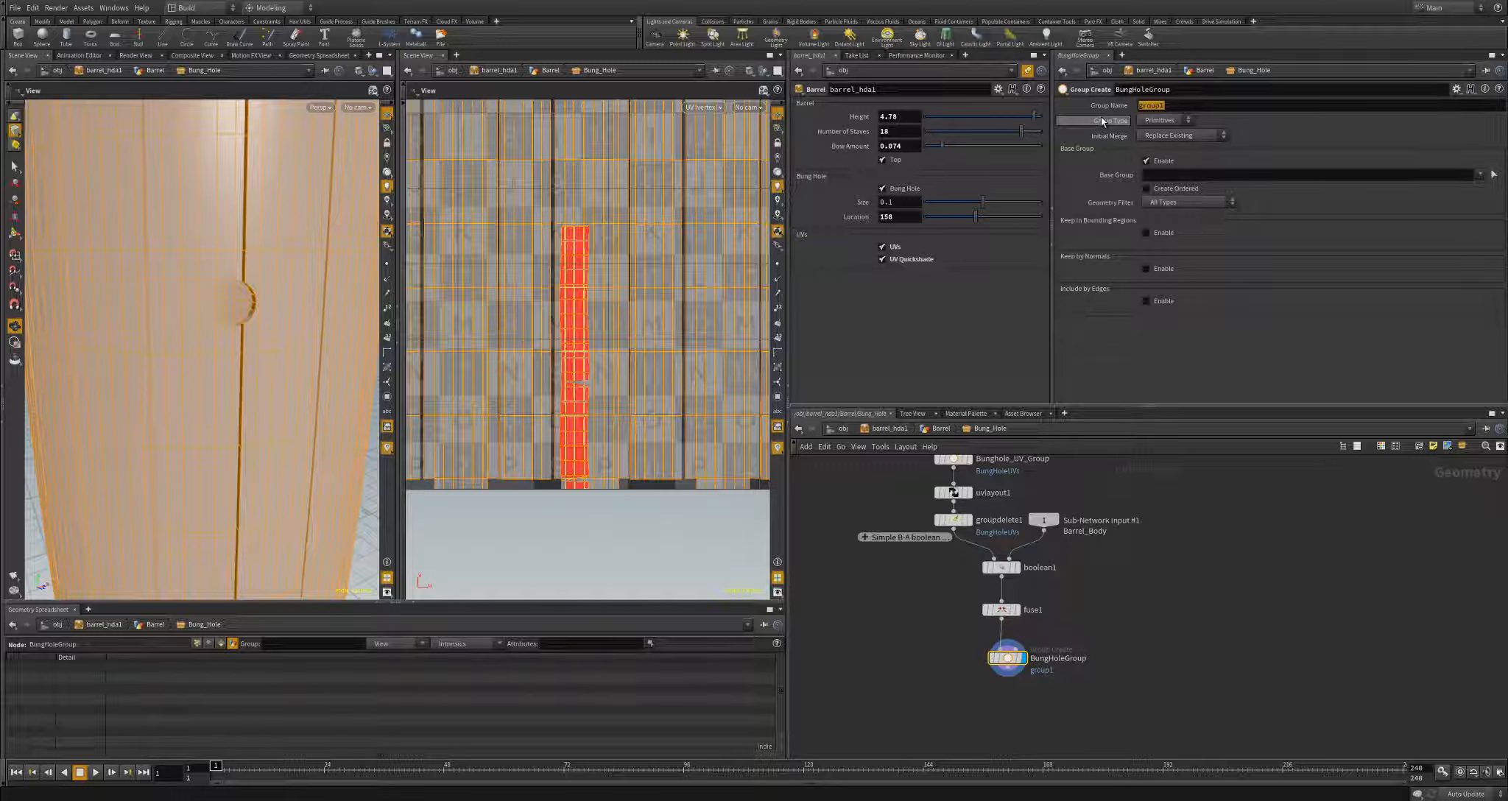
pyautogui.write('GRP_Hole')
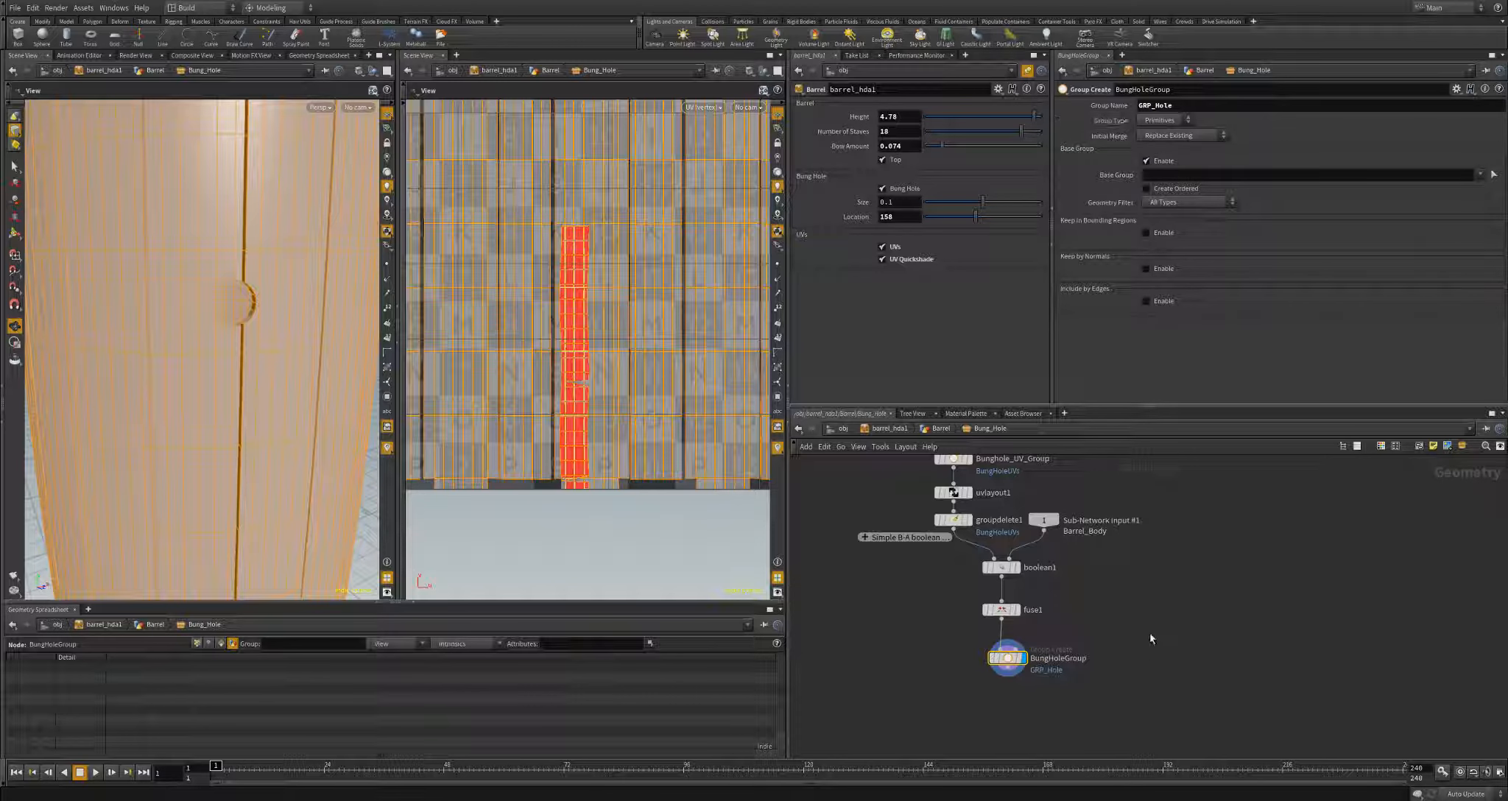
# - Return to the Barrel network, display merge2 and inspect its node information, tracing the inputs back to the stave nodes
pyautogui.write('u')
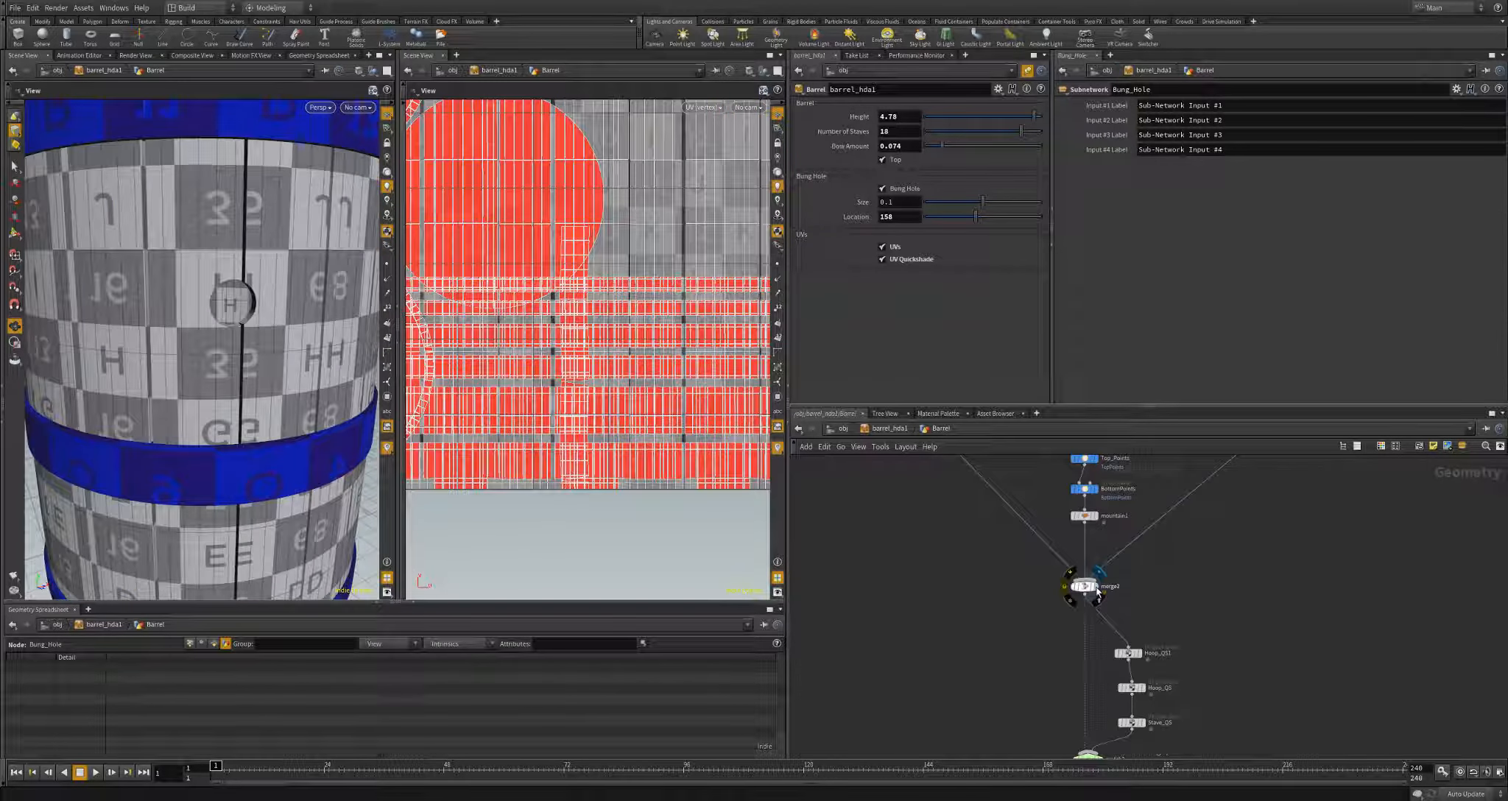
pyautogui.click(1086, 593)
pyautogui.middleClick(1087, 593)
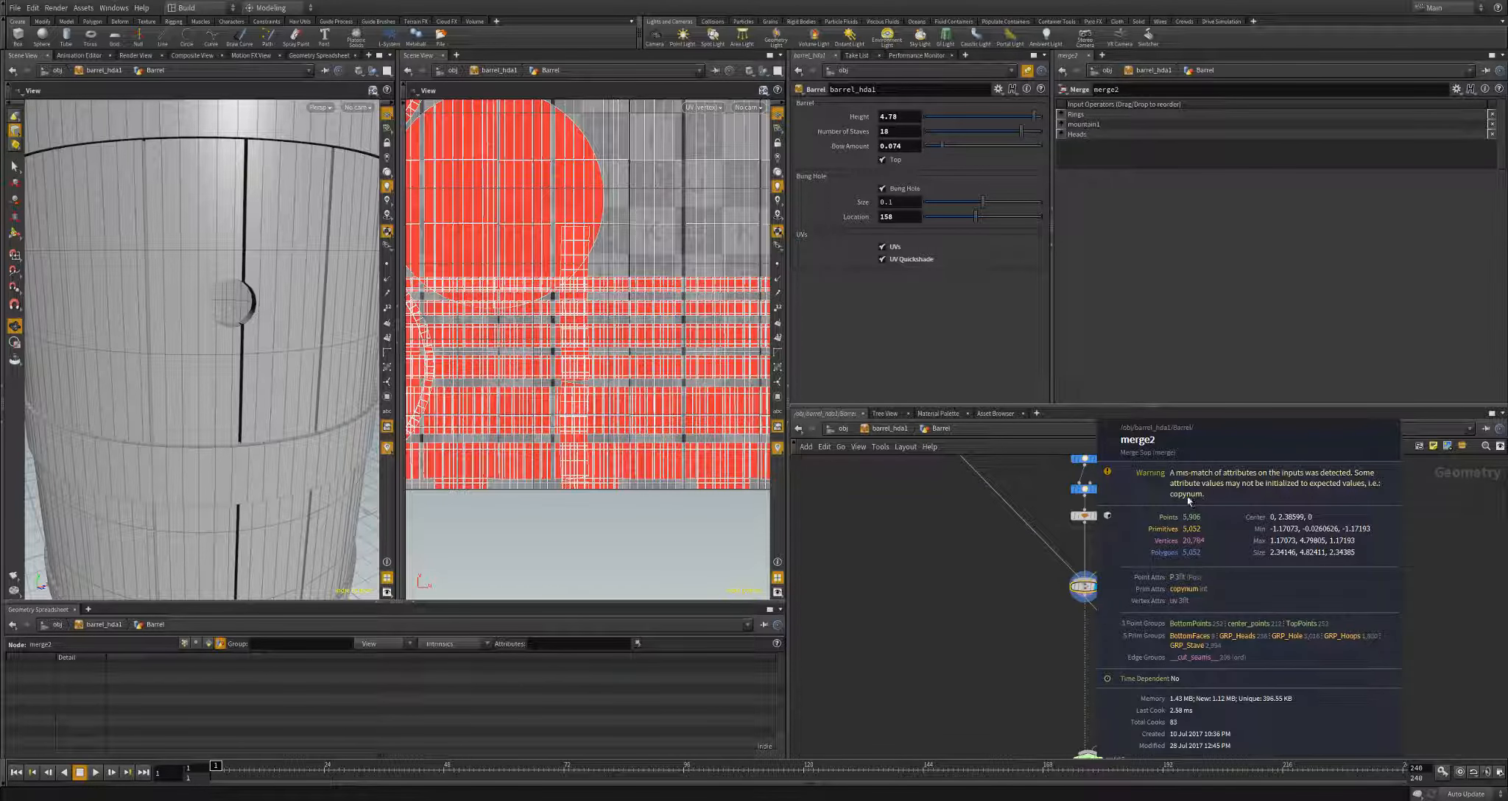
pyautogui.moveTo(1243, 516); pyautogui.dragTo(1269, 765, button='middle')
pyautogui.moveTo(1084, 486); pyautogui.dragTo(1088, 624, button='middle')
pyautogui.scroll(5, 1063, 570)
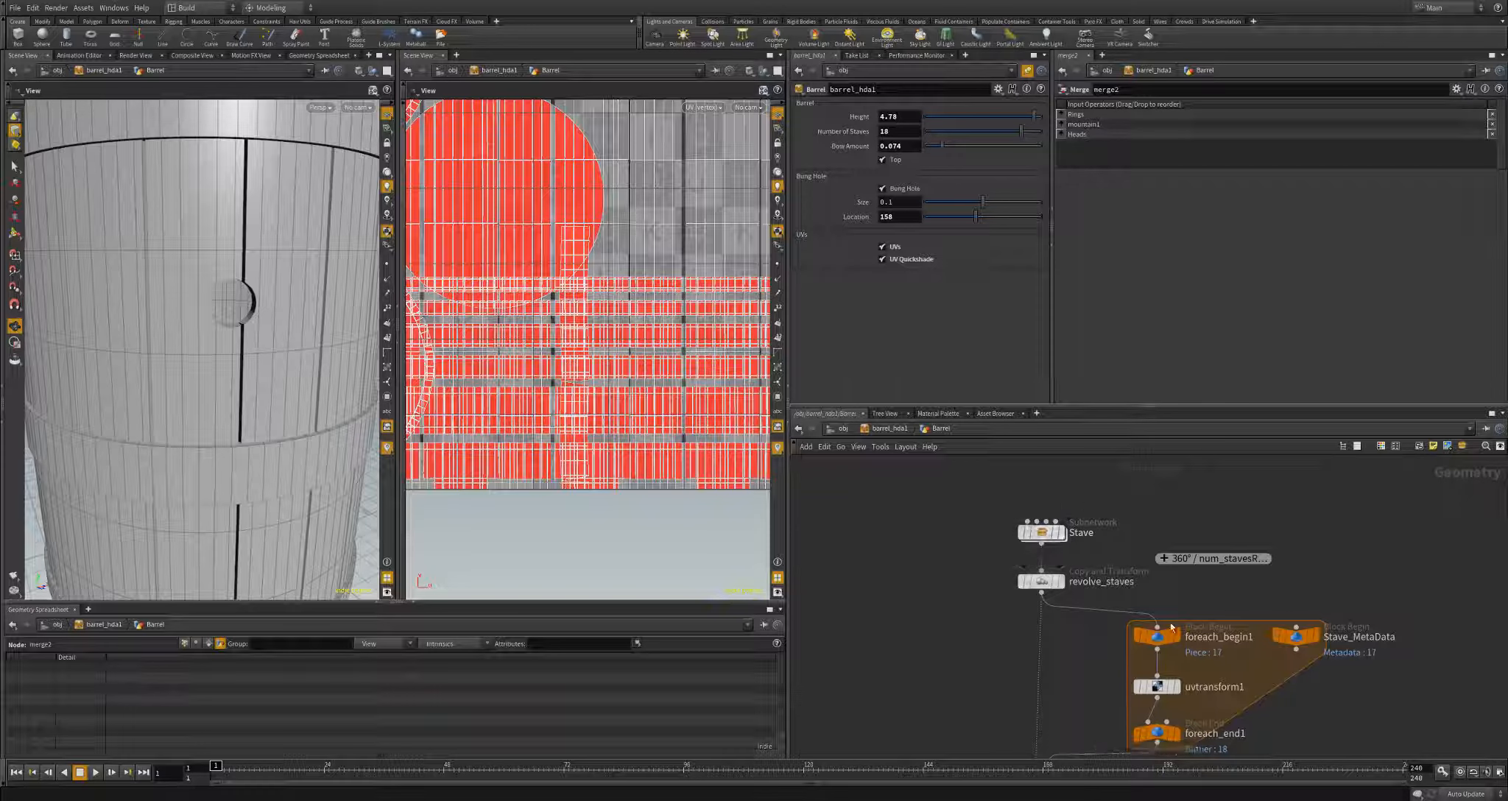
pyautogui.moveTo(1068, 729); pyautogui.dragTo(1077, 591, button='middle')
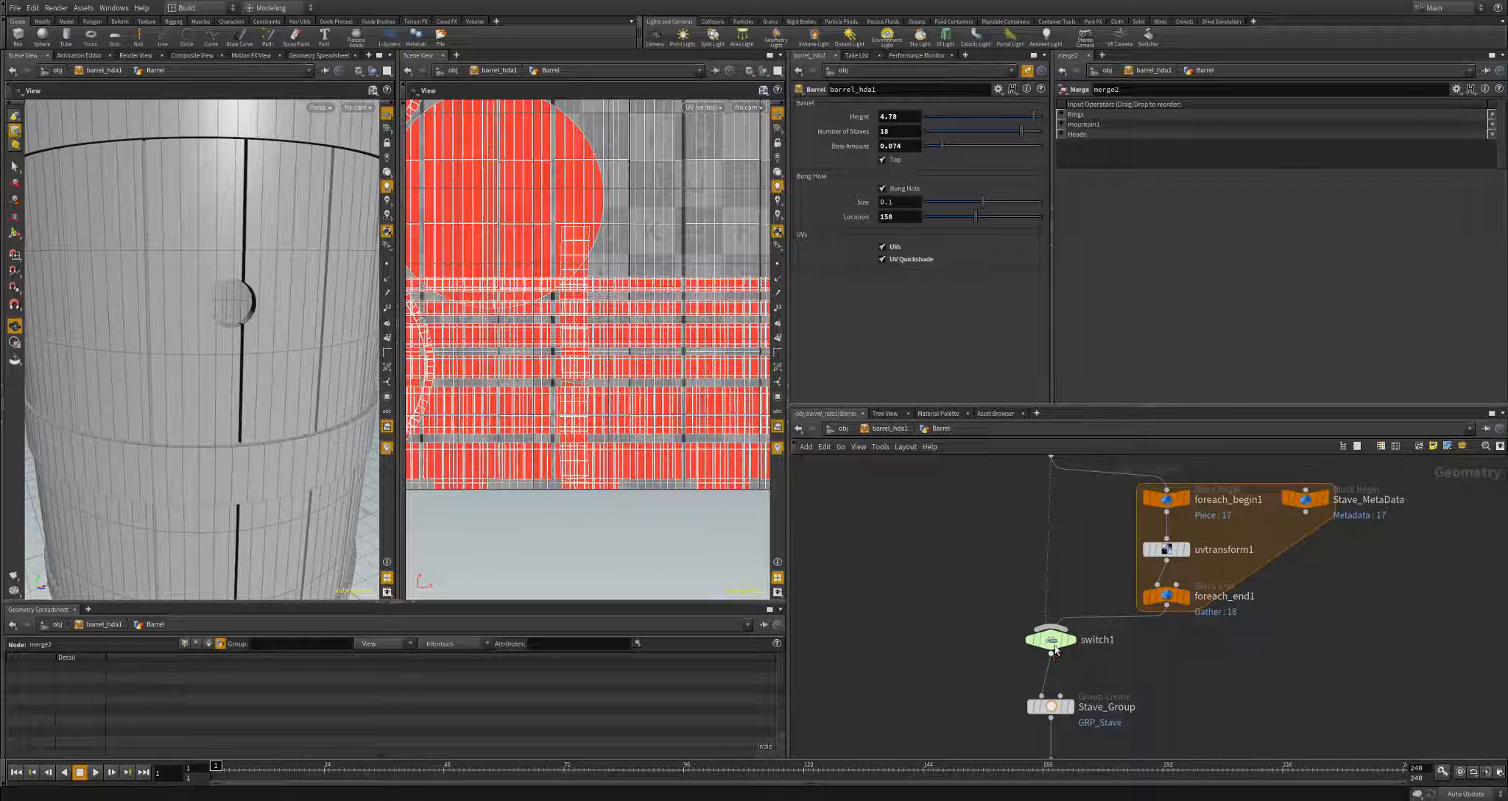
pyautogui.press('Tab')
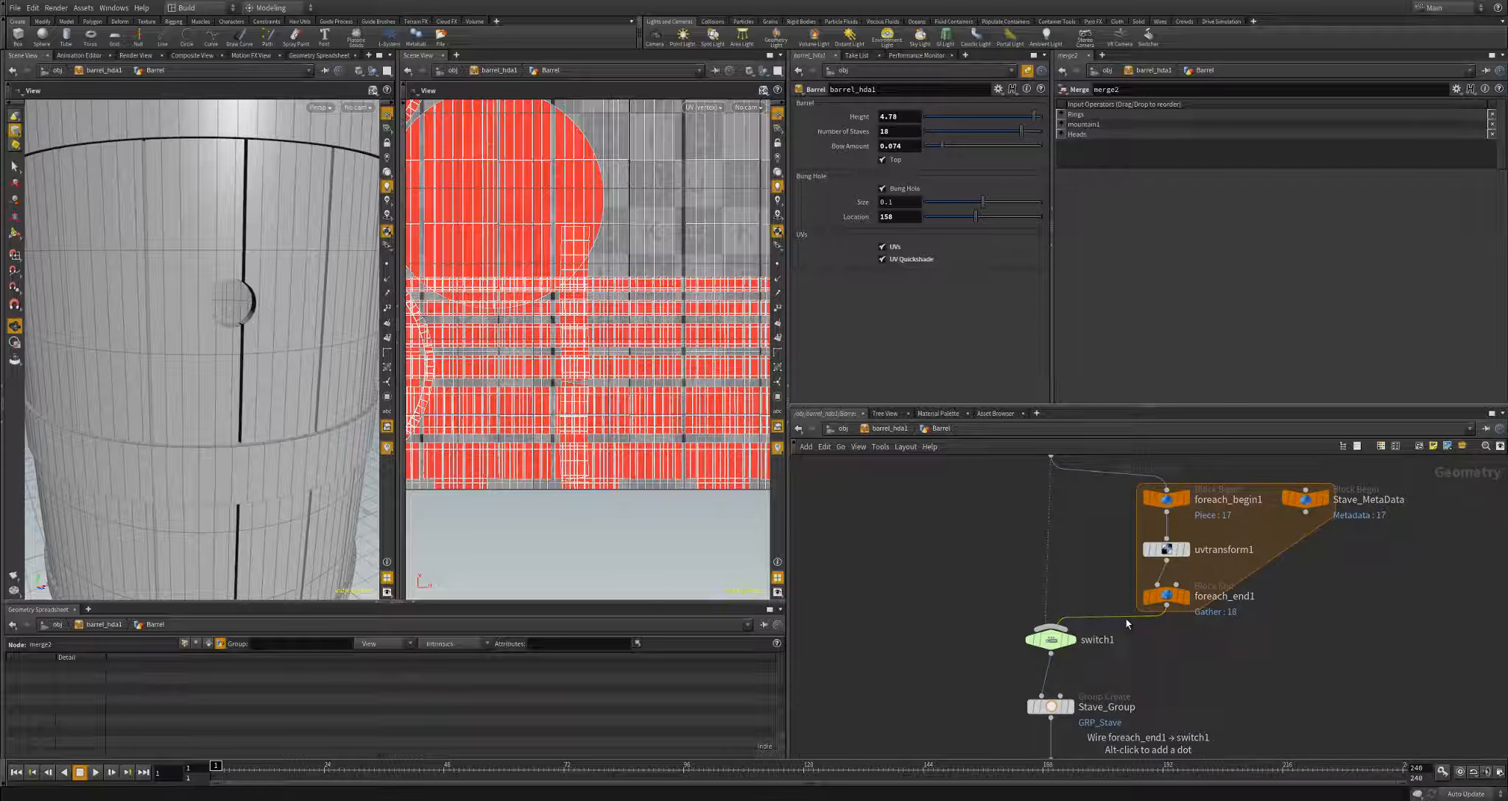
pyautogui.write('Attribu')
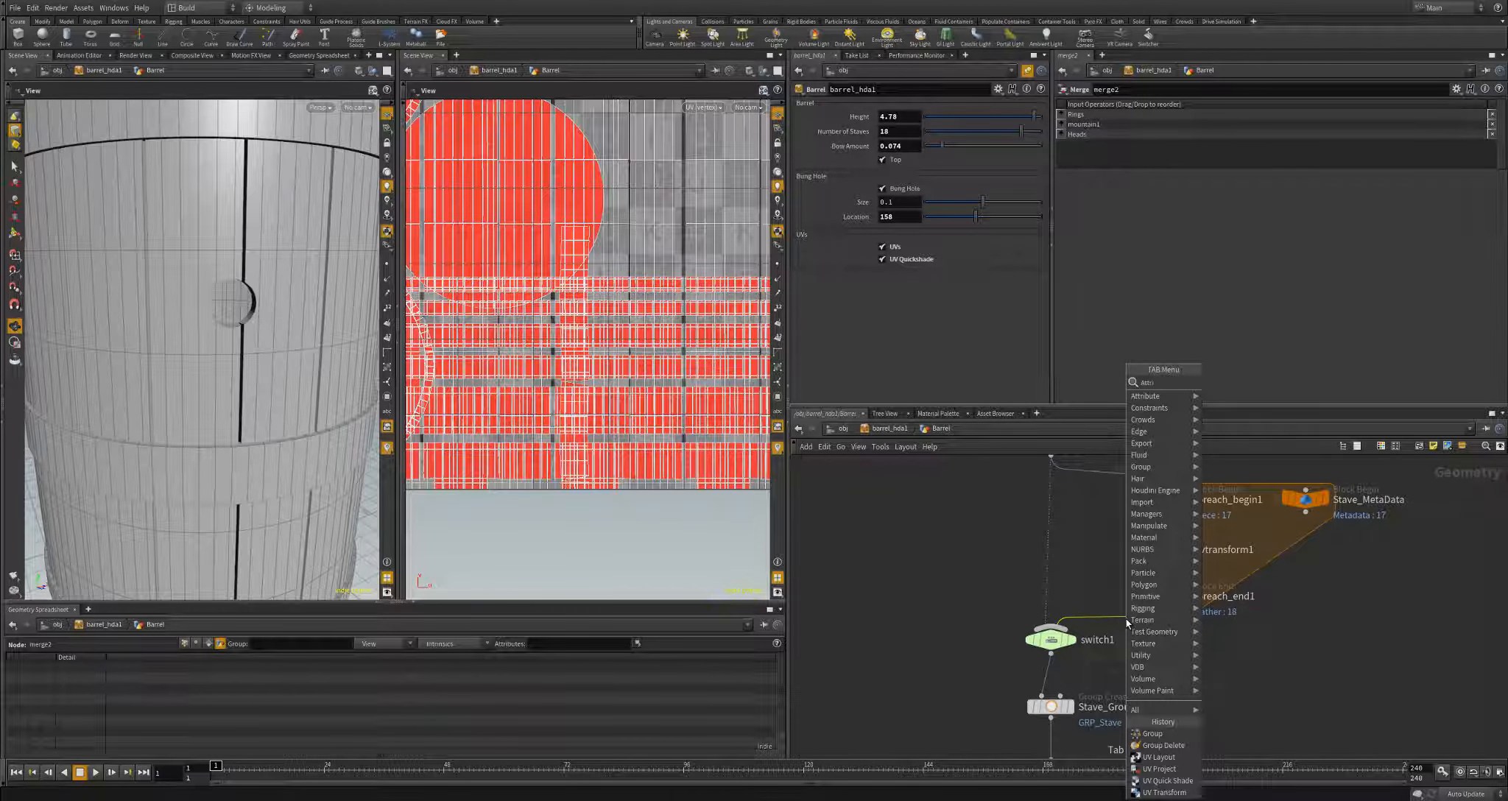
pyautogui.click(1080, 557)
pyautogui.scroll(-2, 1081, 553)
pyautogui.moveTo(1088, 516); pyautogui.dragTo(1093, 573, button='middle')
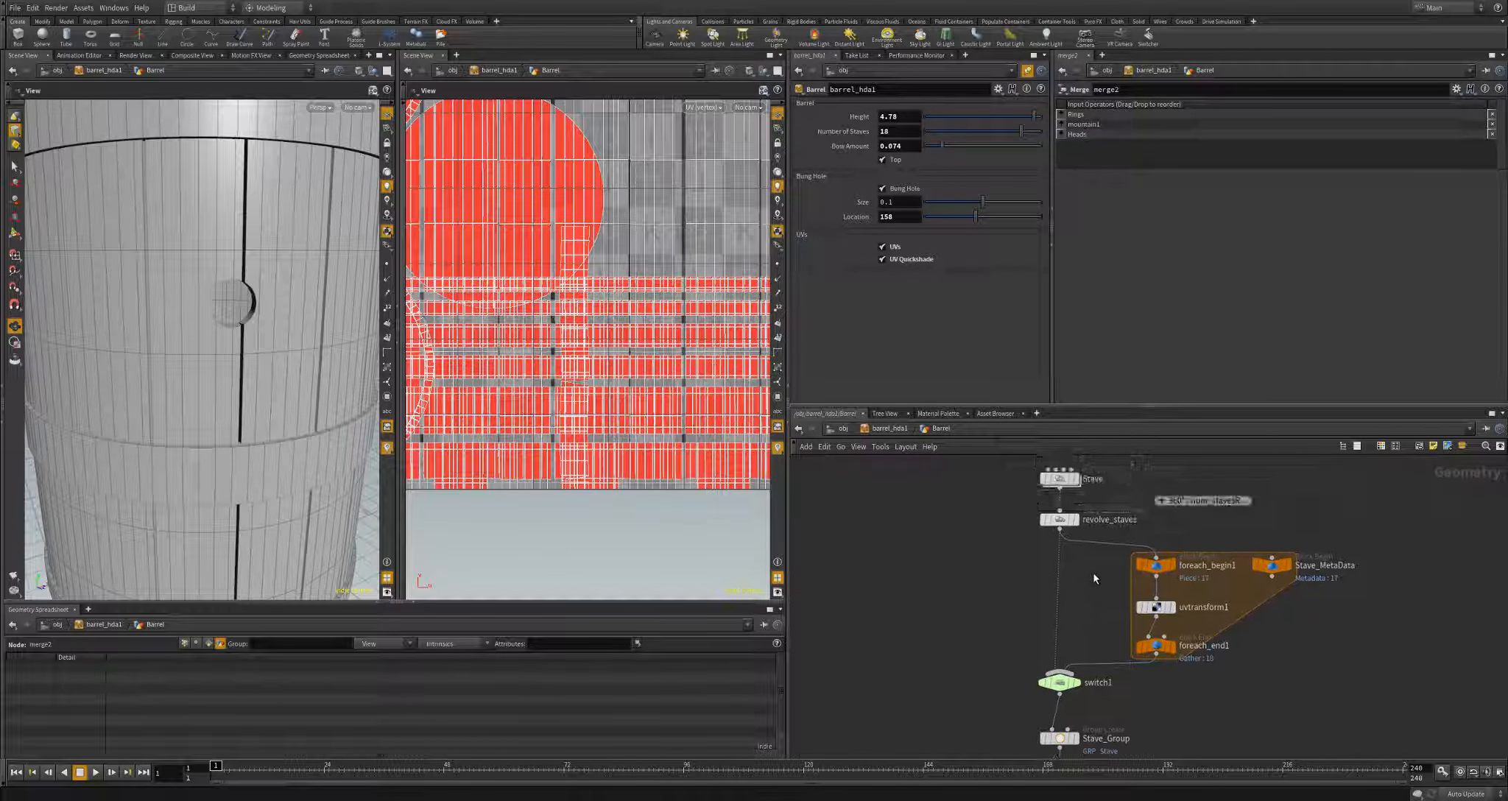
# - Insert an Attribute Delete node between switch1 and Stave_Group and have it remove the copynum primitive attribute
pyautogui.moveTo(1077, 731); pyautogui.dragTo(1079, 620, button='middle')
pyautogui.moveTo(1062, 629); pyautogui.dragTo(1063, 645)
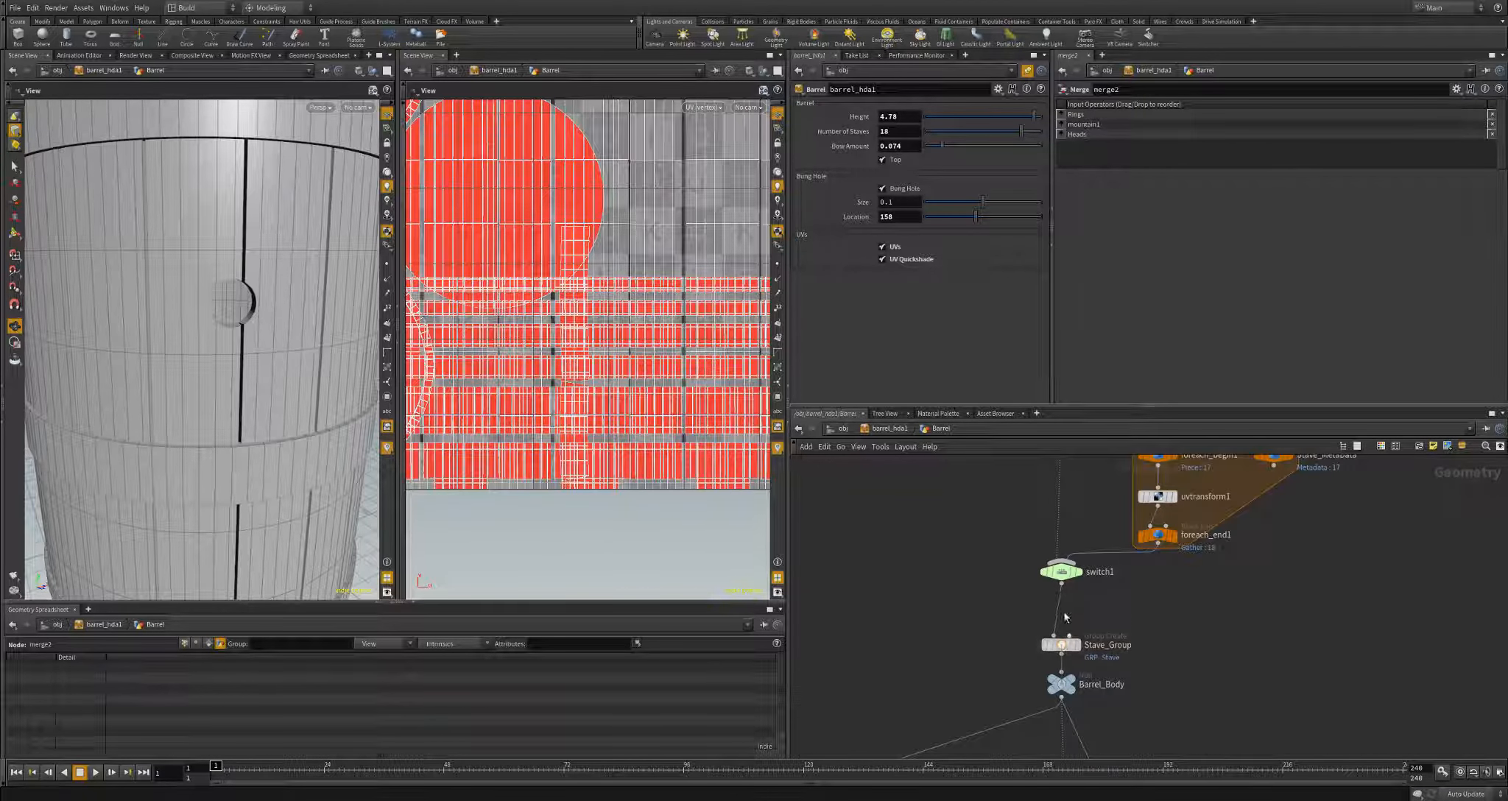
pyautogui.press('Tab')
pyautogui.write('Att')
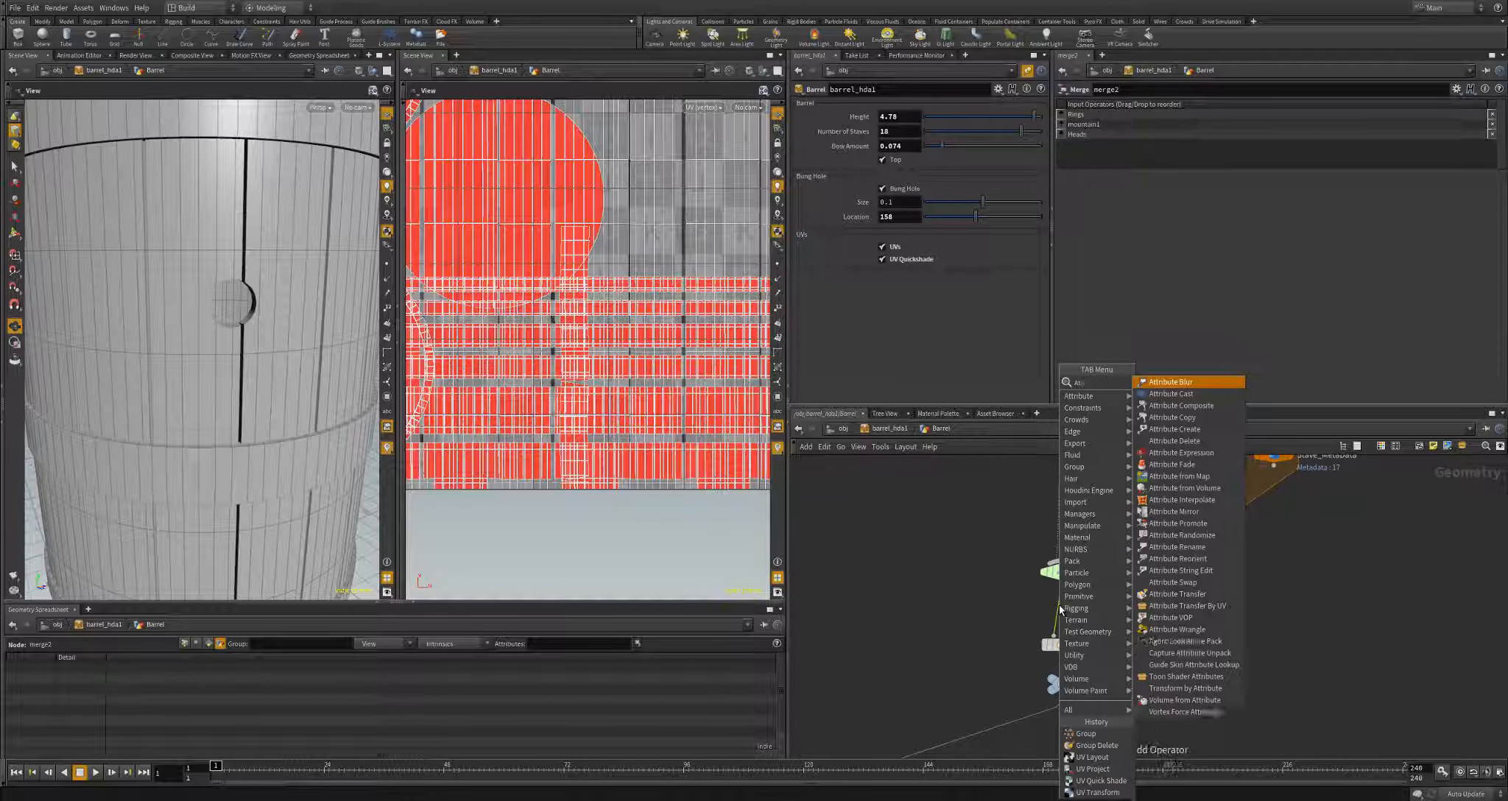
pyautogui.write('ribute del')
pyautogui.press('Return')
pyautogui.click(1059, 605)
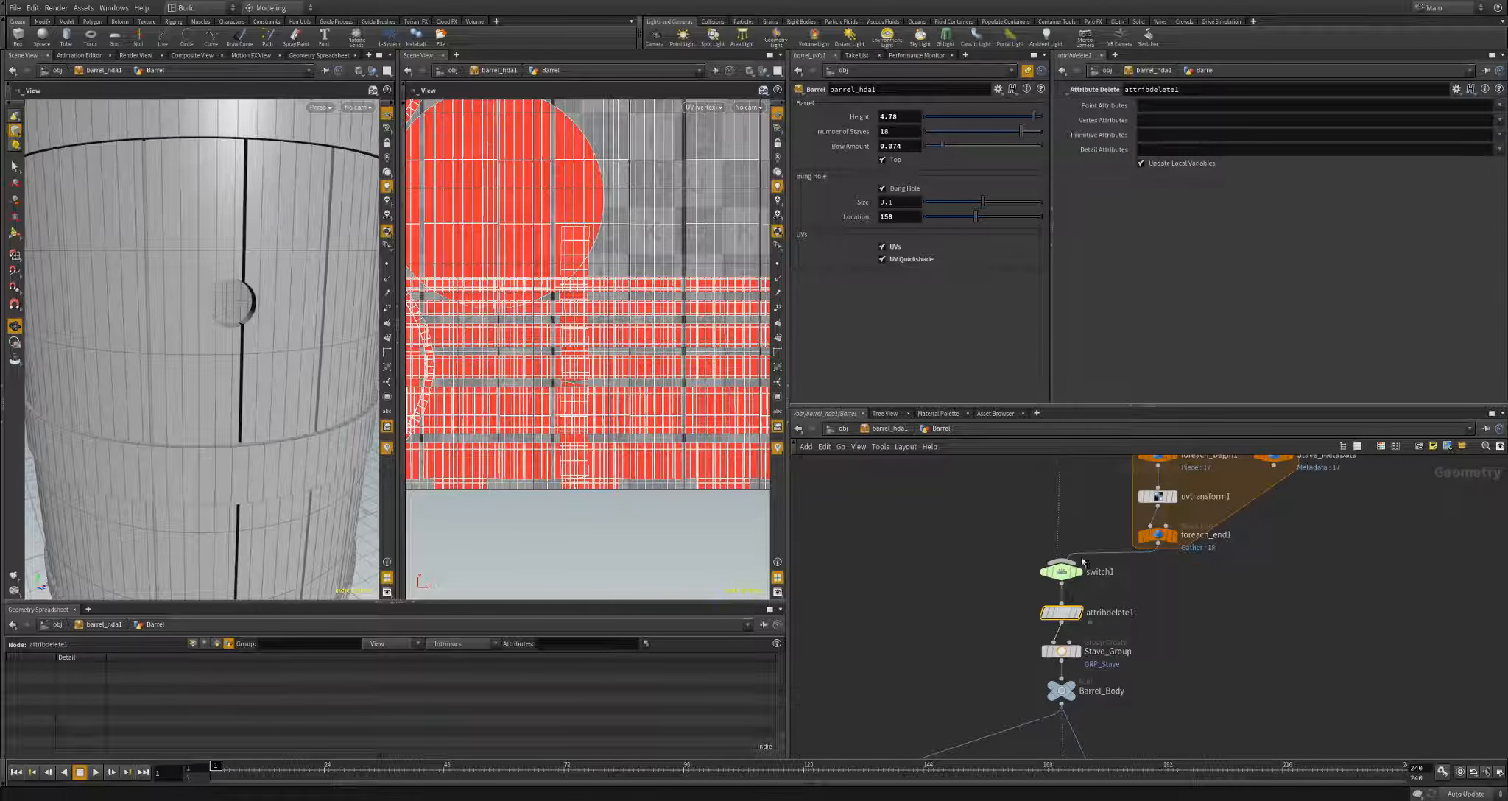
pyautogui.click(1500, 134)
pyautogui.click(1493, 150)
# - Duplicate the Hoop_QS1 quickshade into the wire between merge2 and Hoop_QS1 and name the copy Hole_QS
pyautogui.scroll(10, 1201, 660)
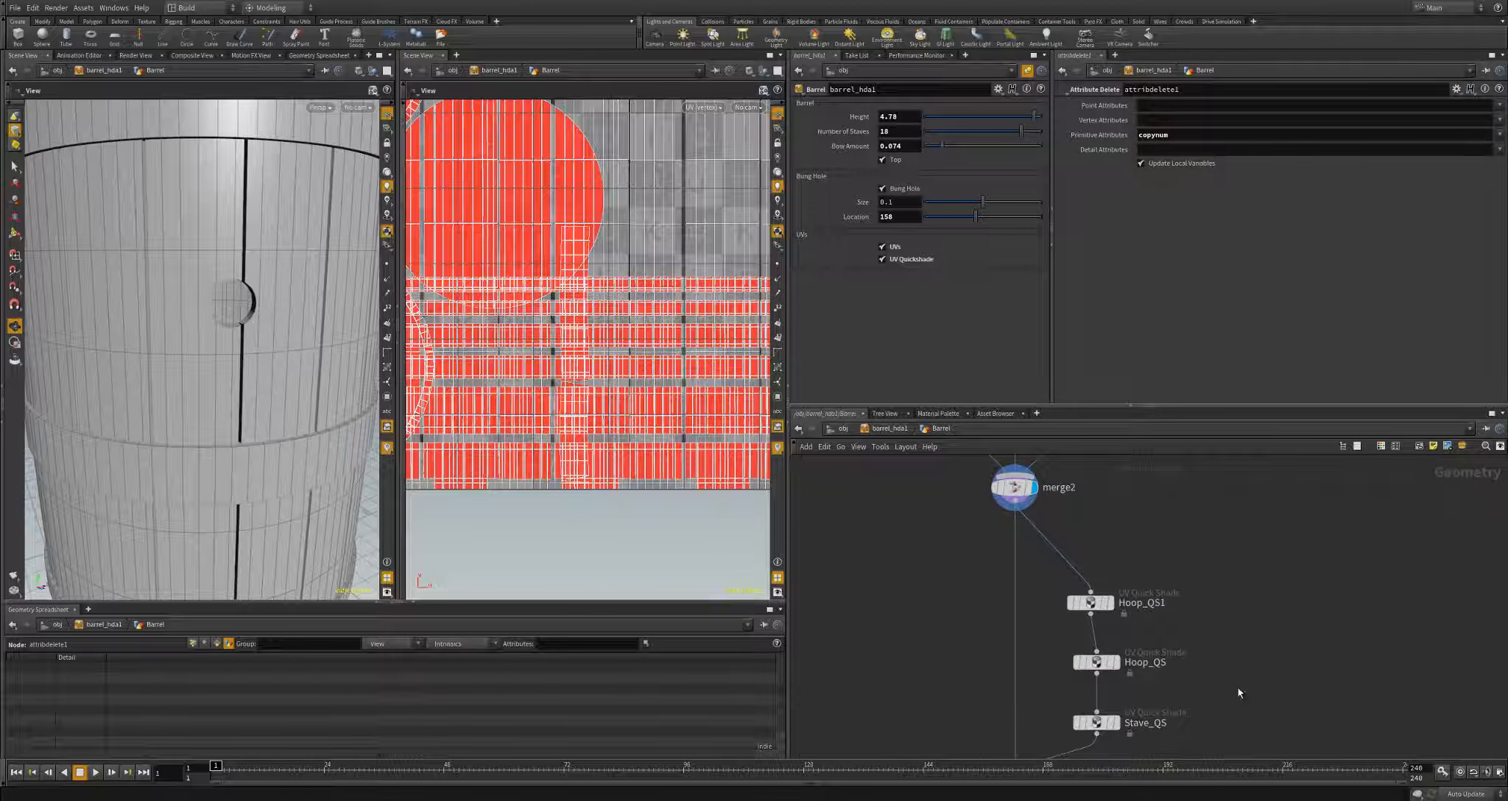
pyautogui.scroll(-2, 1237, 685)
pyautogui.scroll(4, 1240, 625)
pyautogui.scroll(-5, 1251, 456)
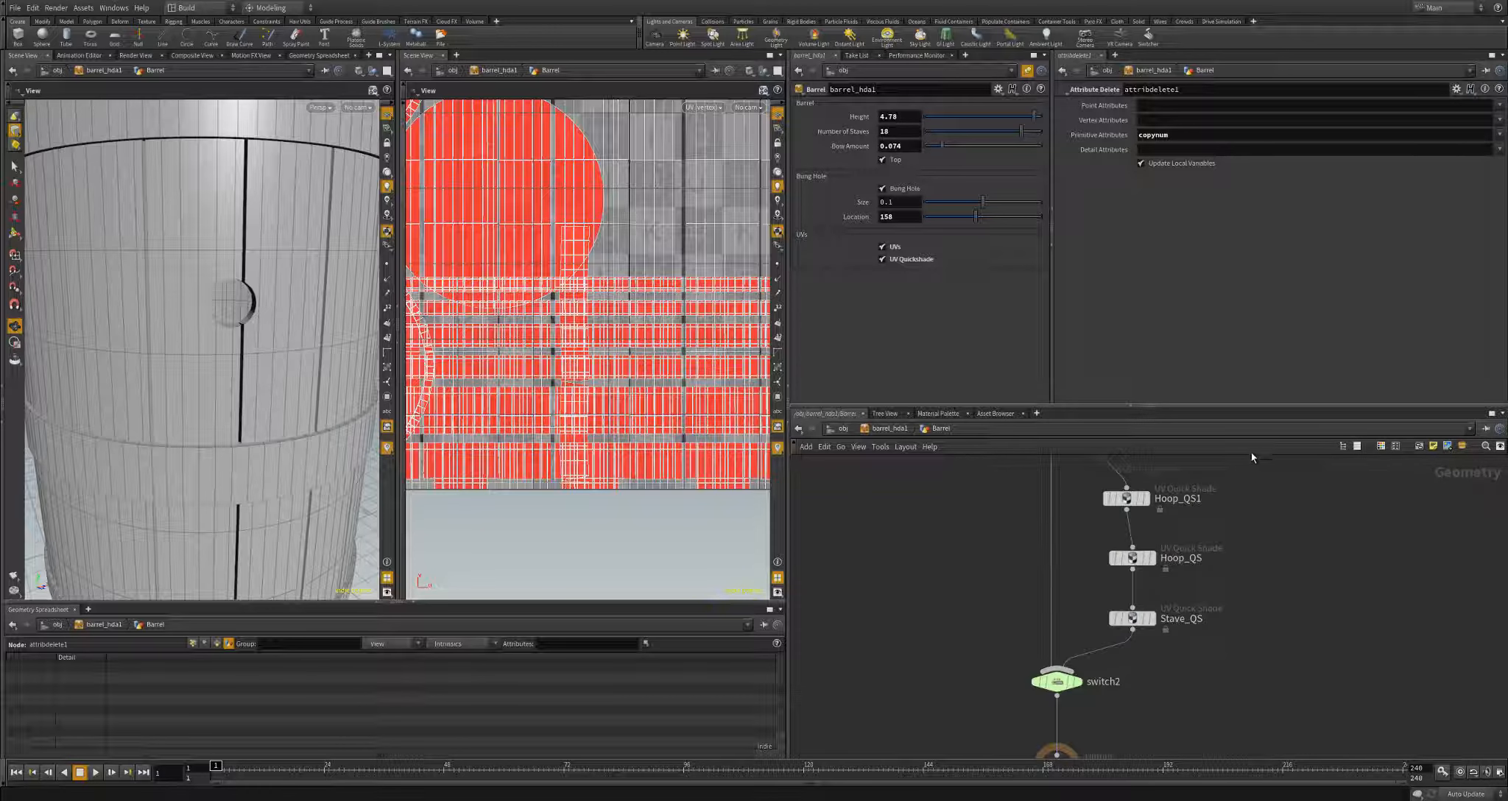
pyautogui.scroll(3, 1178, 560)
pyautogui.click(1128, 596)
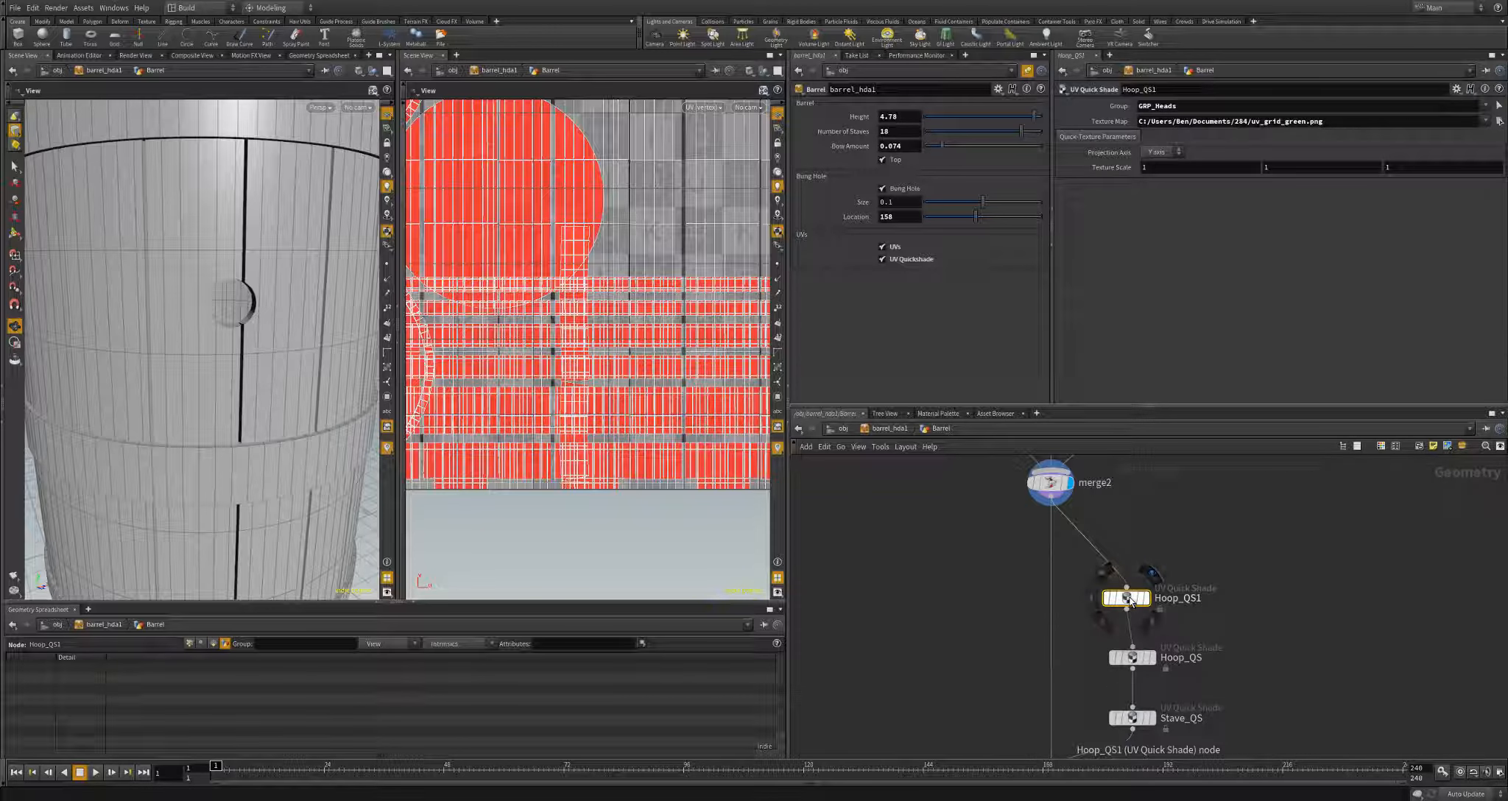
pyautogui.moveTo(1131, 600); pyautogui.dragTo(1133, 563)
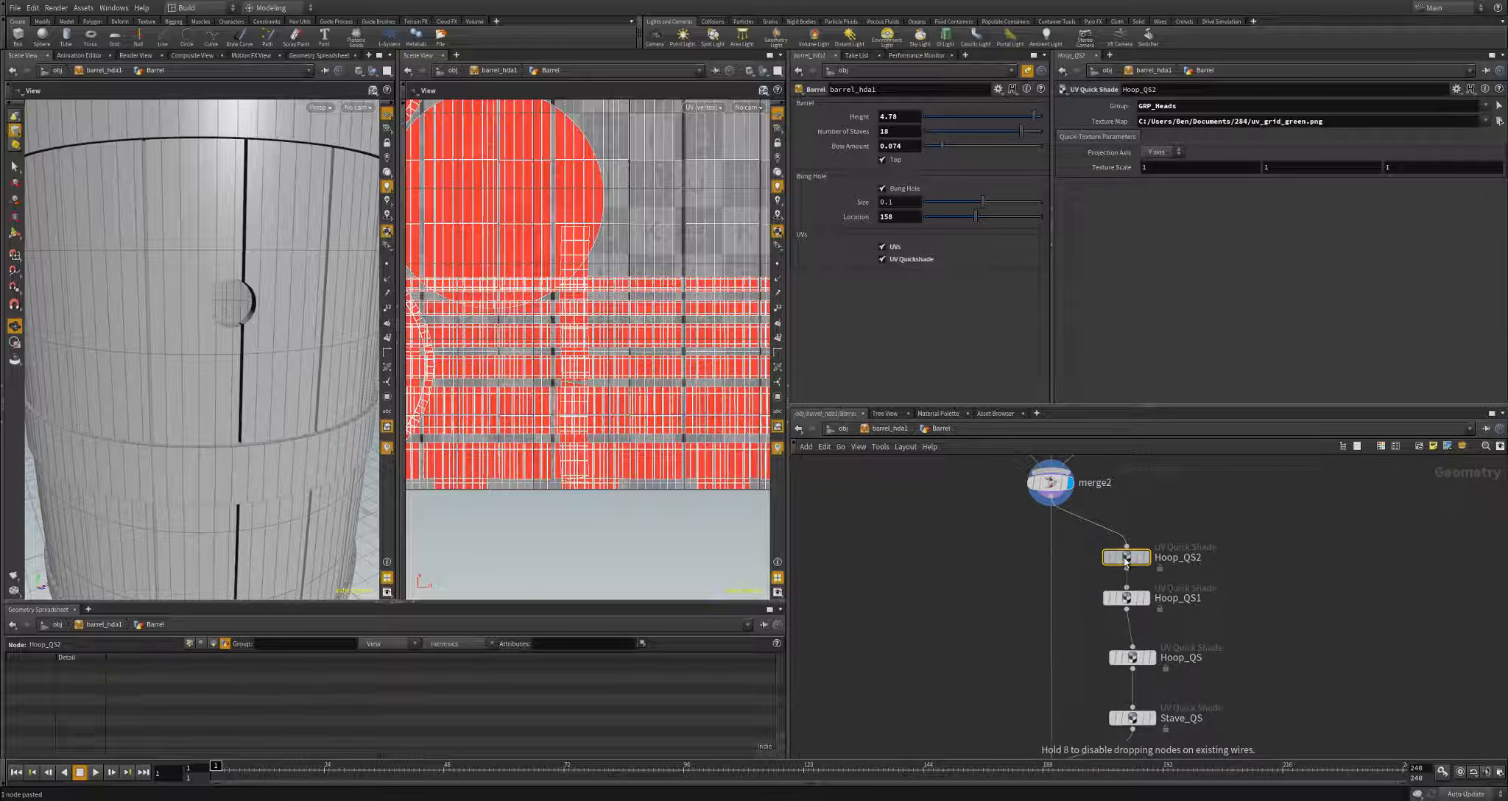
pyautogui.doubleClick(1179, 557)
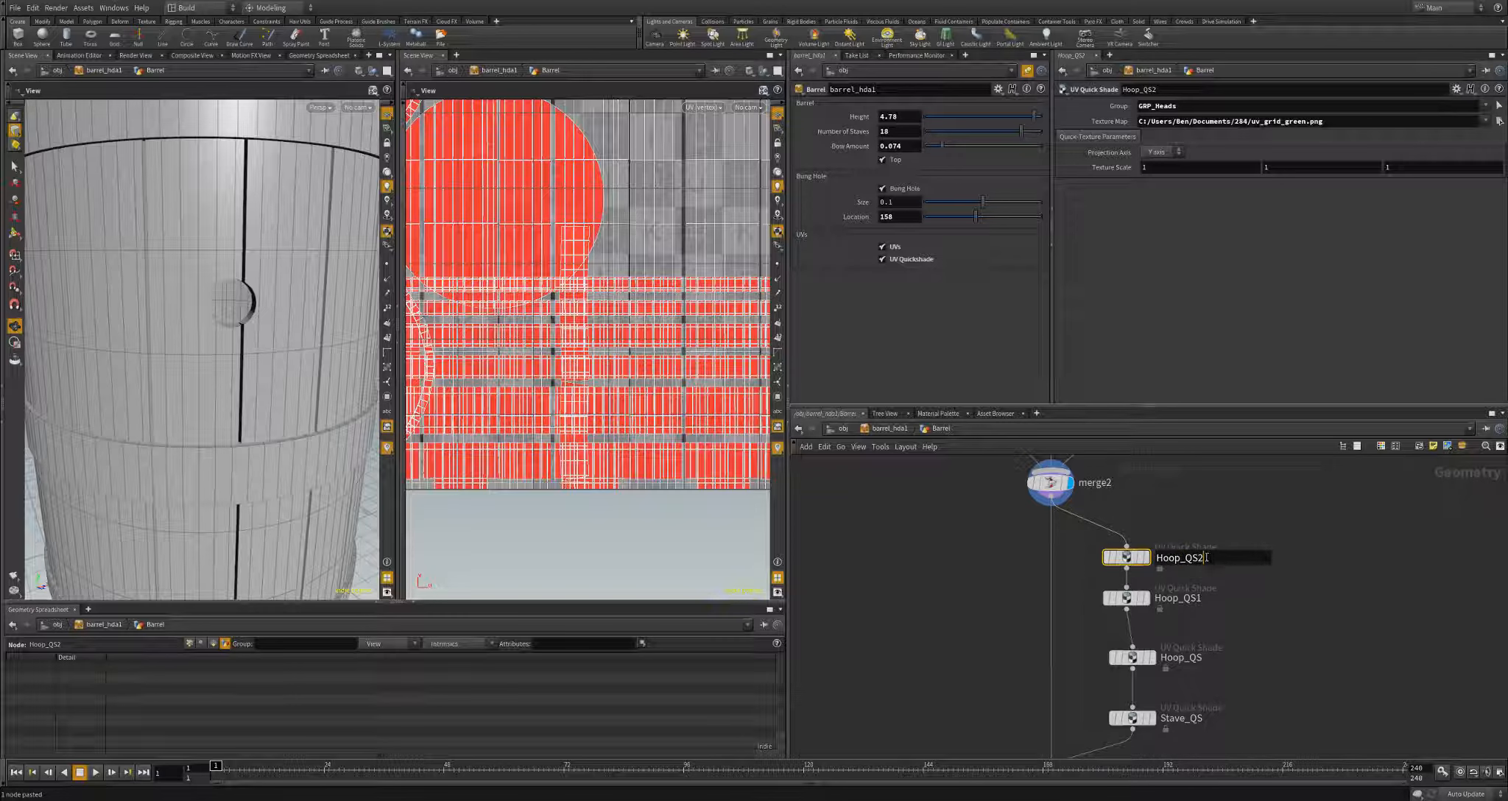
pyautogui.moveTo(1190, 557); pyautogui.dragTo(1157, 558)
pyautogui.write('Ho')
pyautogui.press('Return')
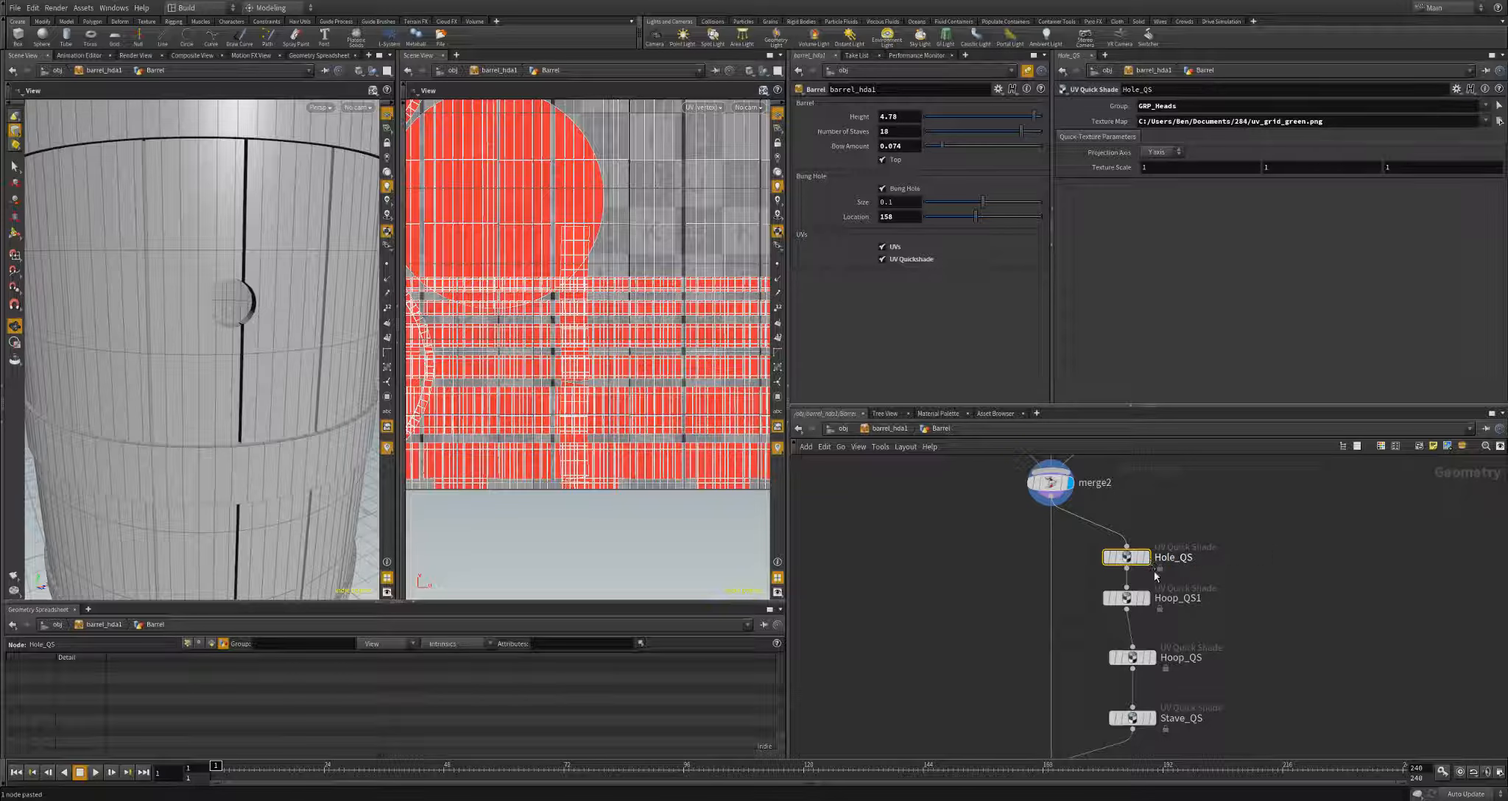
# - Rename the Hoop_QS1 quickshade to Head_QS
pyautogui.doubleClick(1178, 598)
pyautogui.moveTo(1206, 598); pyautogui.dragTo(1146, 610)
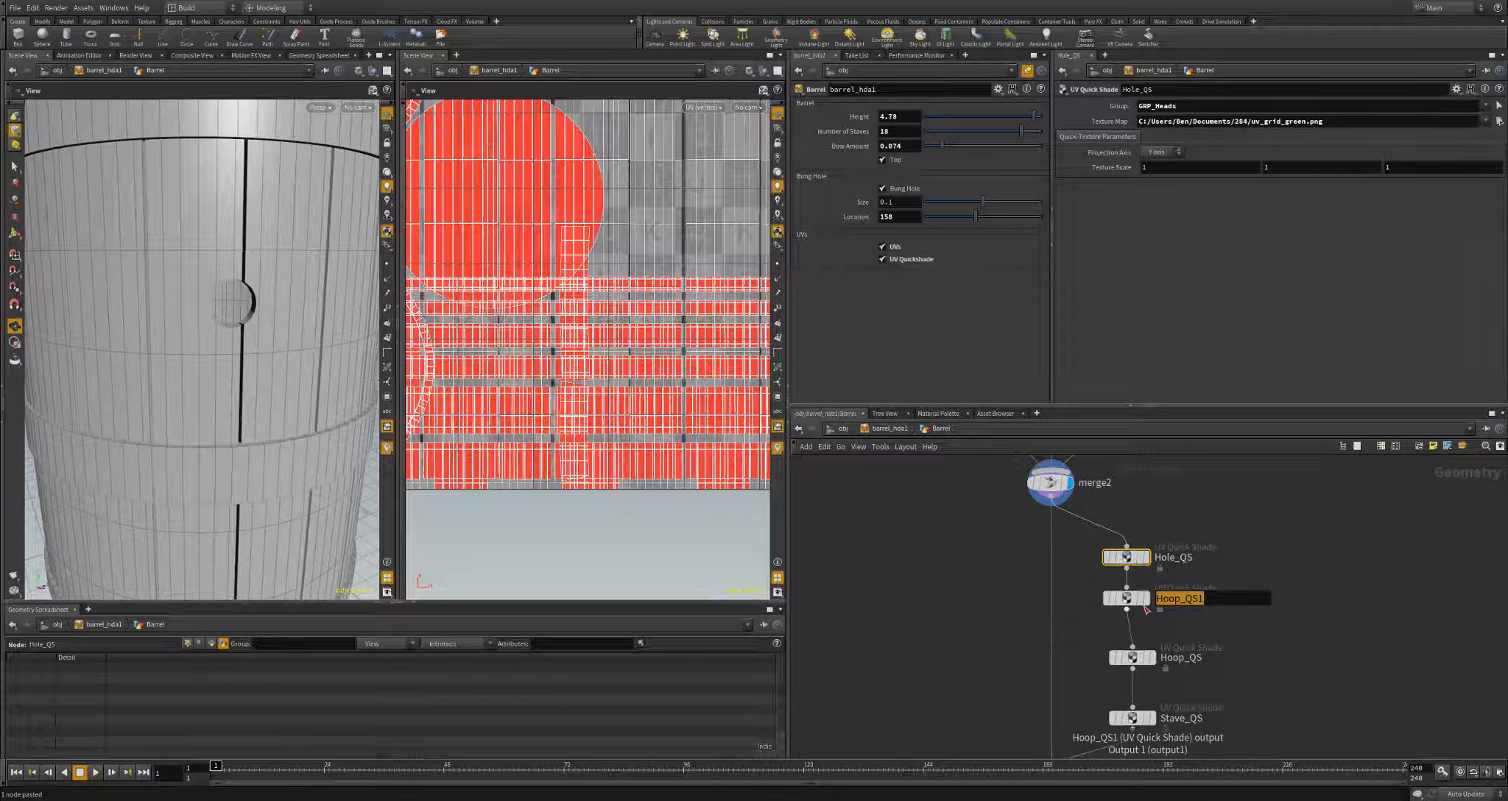
pyautogui.write('H')
pyautogui.press('Return')
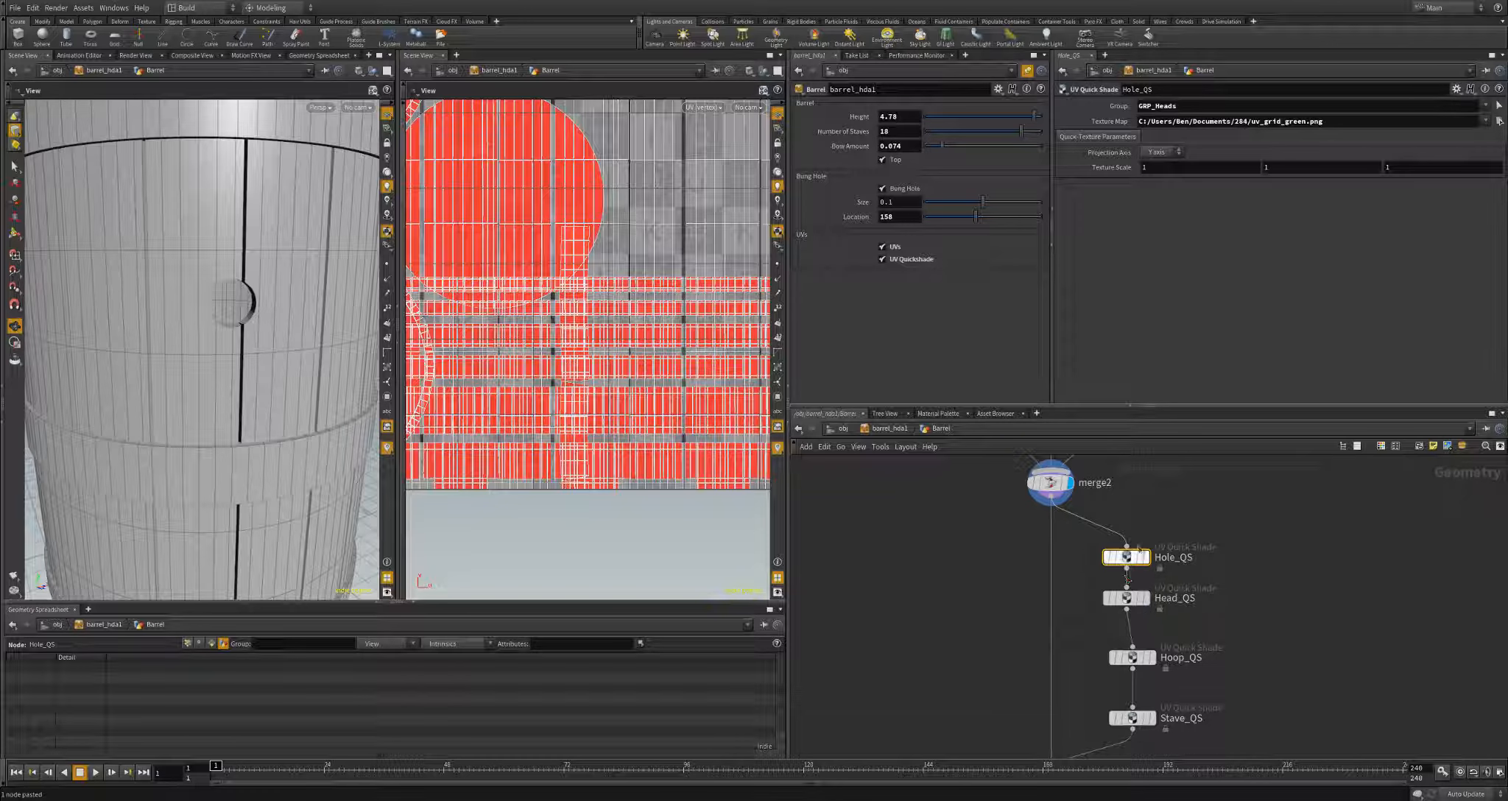
# - Set the texture map of Hole_QS to uv_grid_red.png
pyautogui.click(1499, 121)
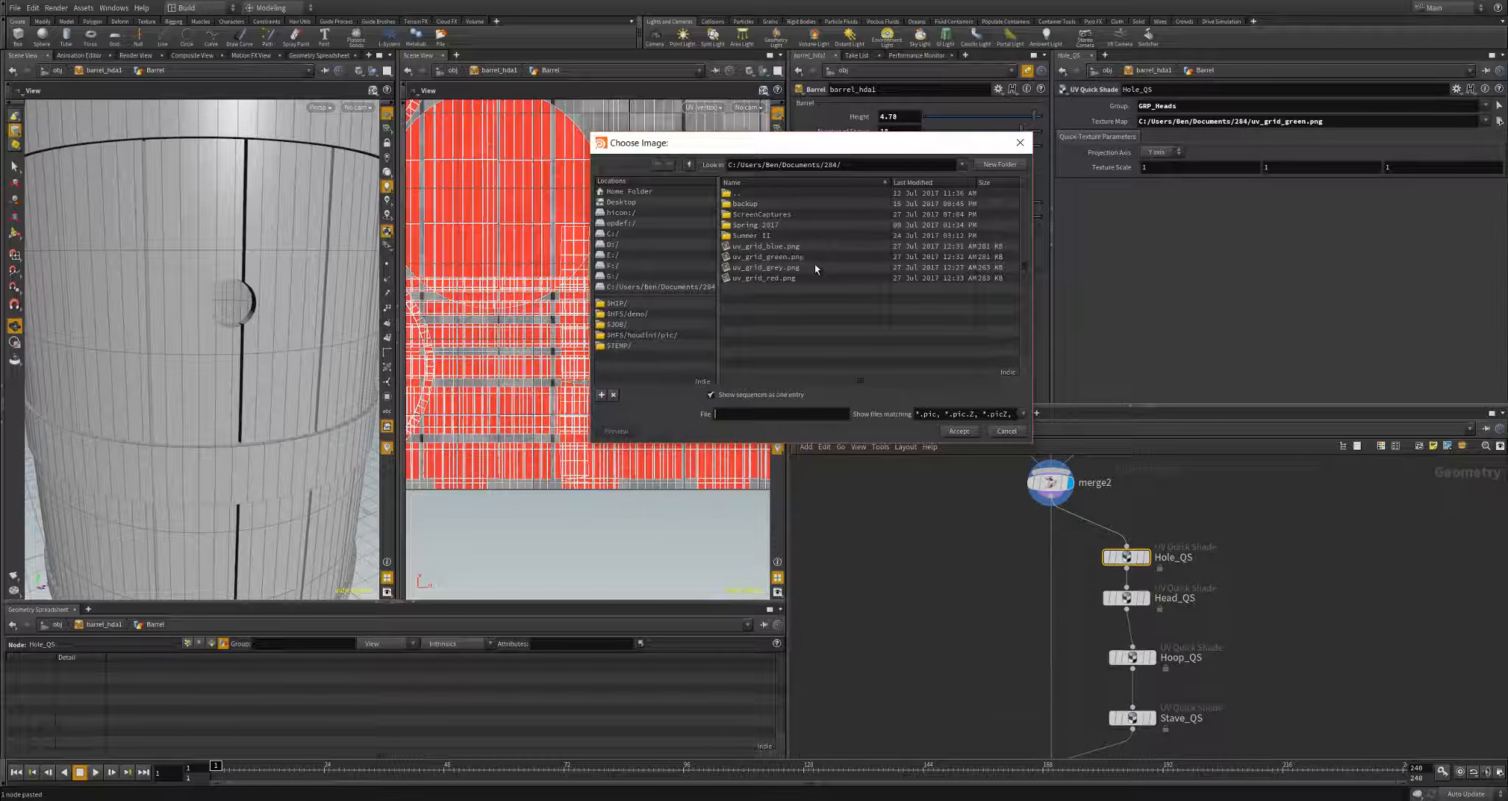
pyautogui.click(772, 278)
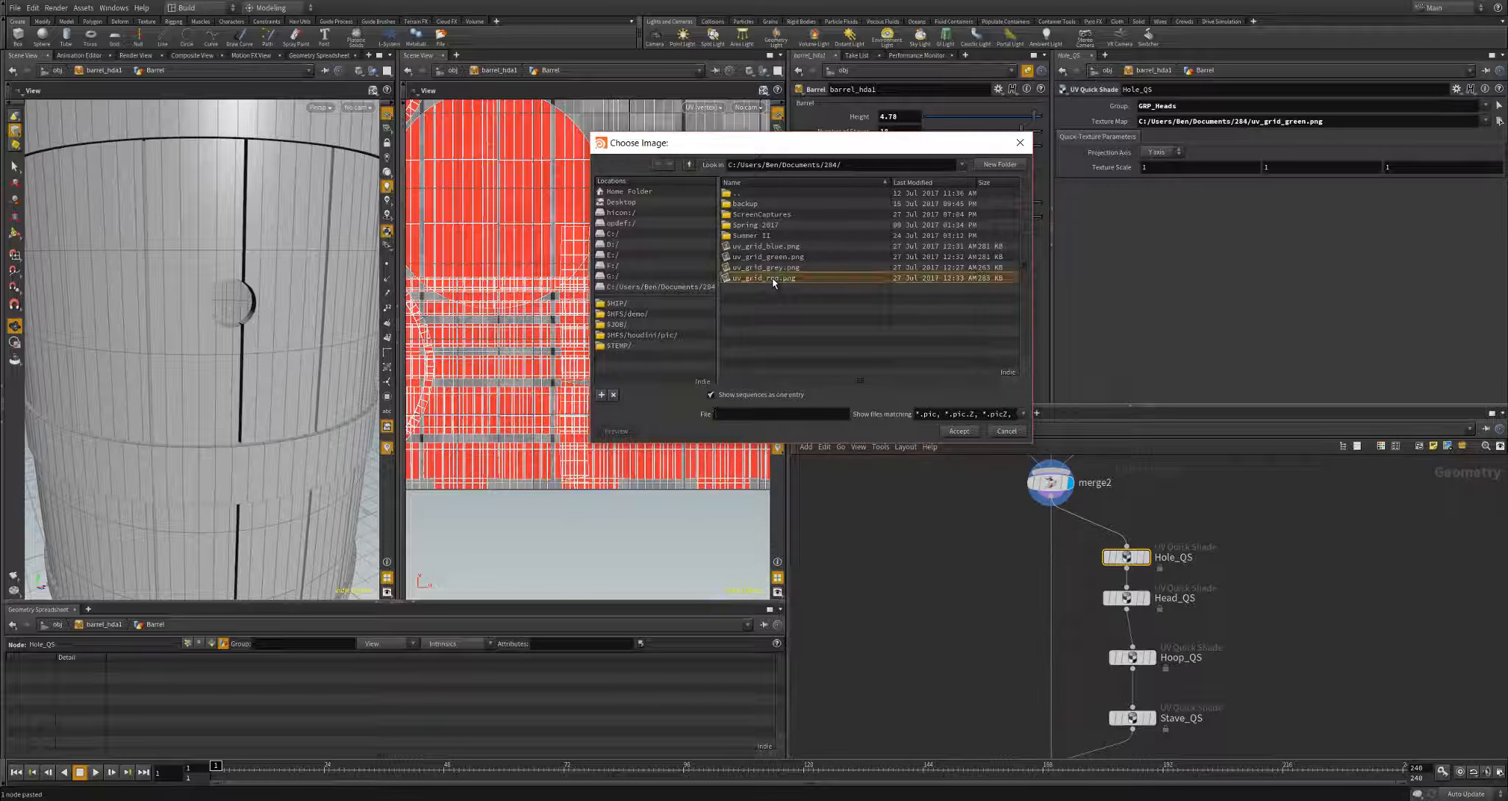
pyautogui.click(959, 431)
# - Restrict Hole_QS to the GRP_Hole group, then display switch2 and check the bung hole's shading on the barrel
pyautogui.scroll(-5, 466, 361)
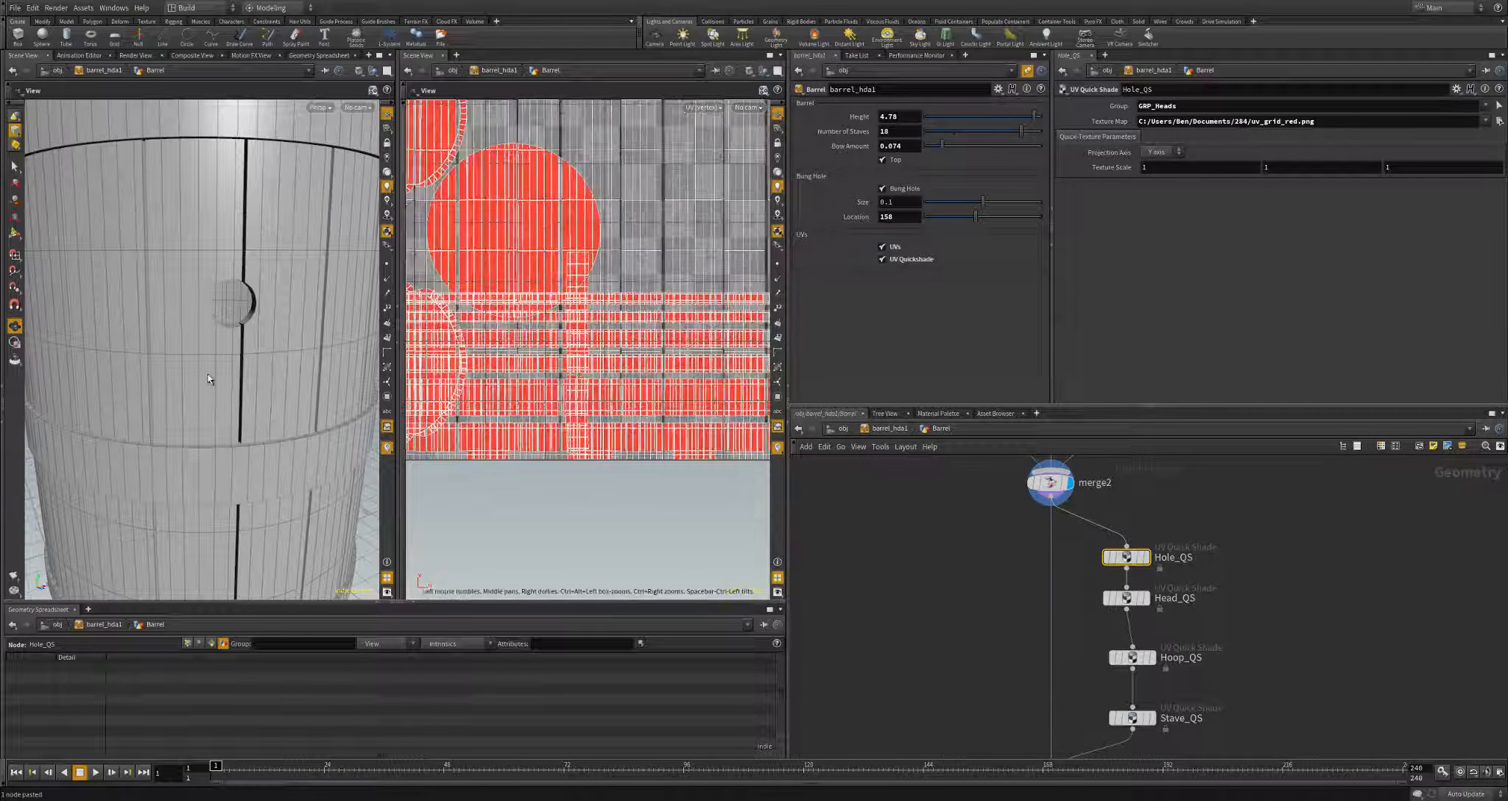
pyautogui.moveTo(1219, 692); pyautogui.dragTo(1209, 469, button='middle')
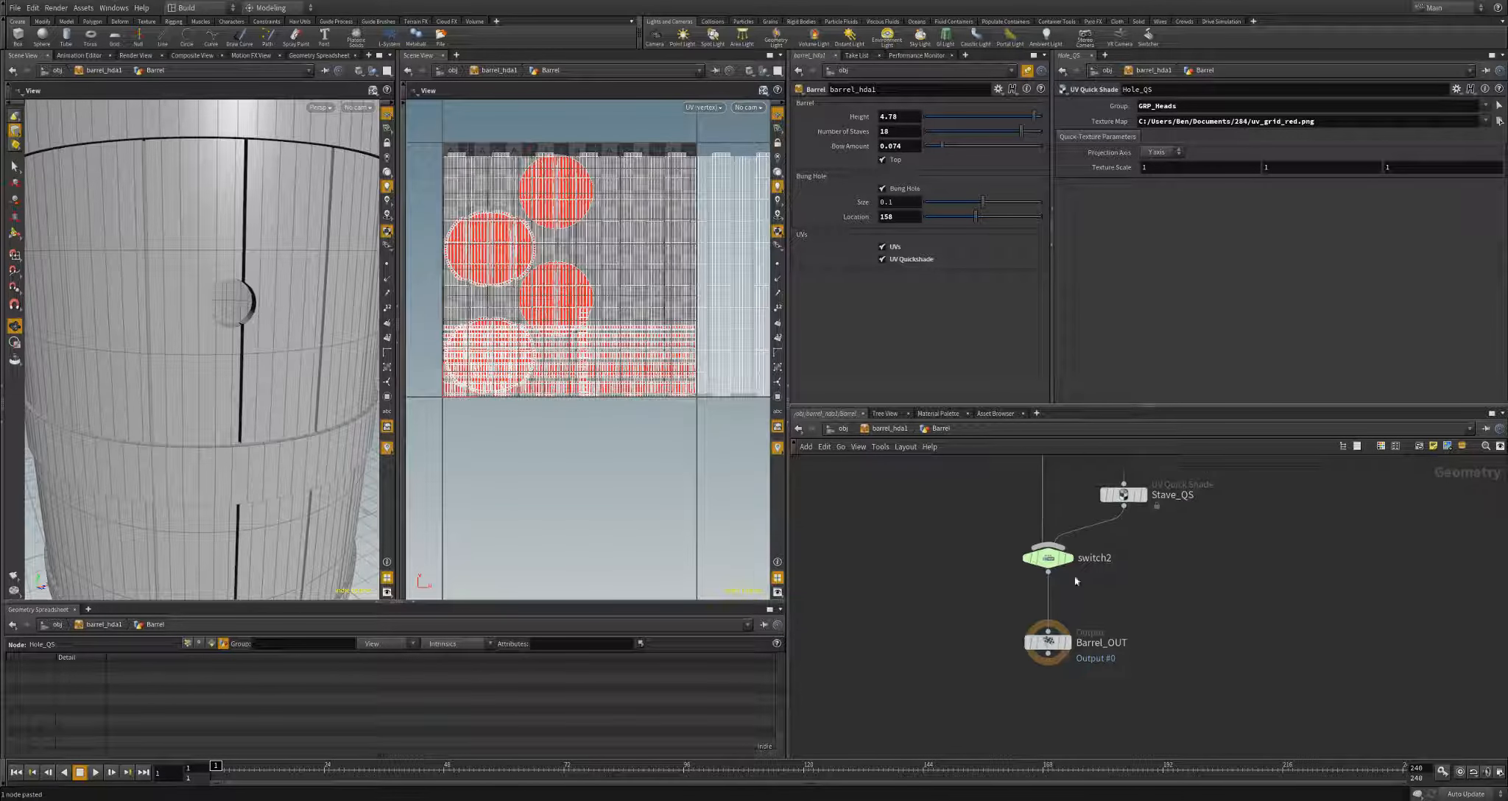
pyautogui.click(1068, 643)
pyautogui.click(1048, 643)
pyautogui.moveTo(259, 317); pyautogui.dragTo(246, 354)
pyautogui.moveTo(1255, 560); pyautogui.dragTo(1239, 755, button='middle')
pyautogui.click(1102, 530)
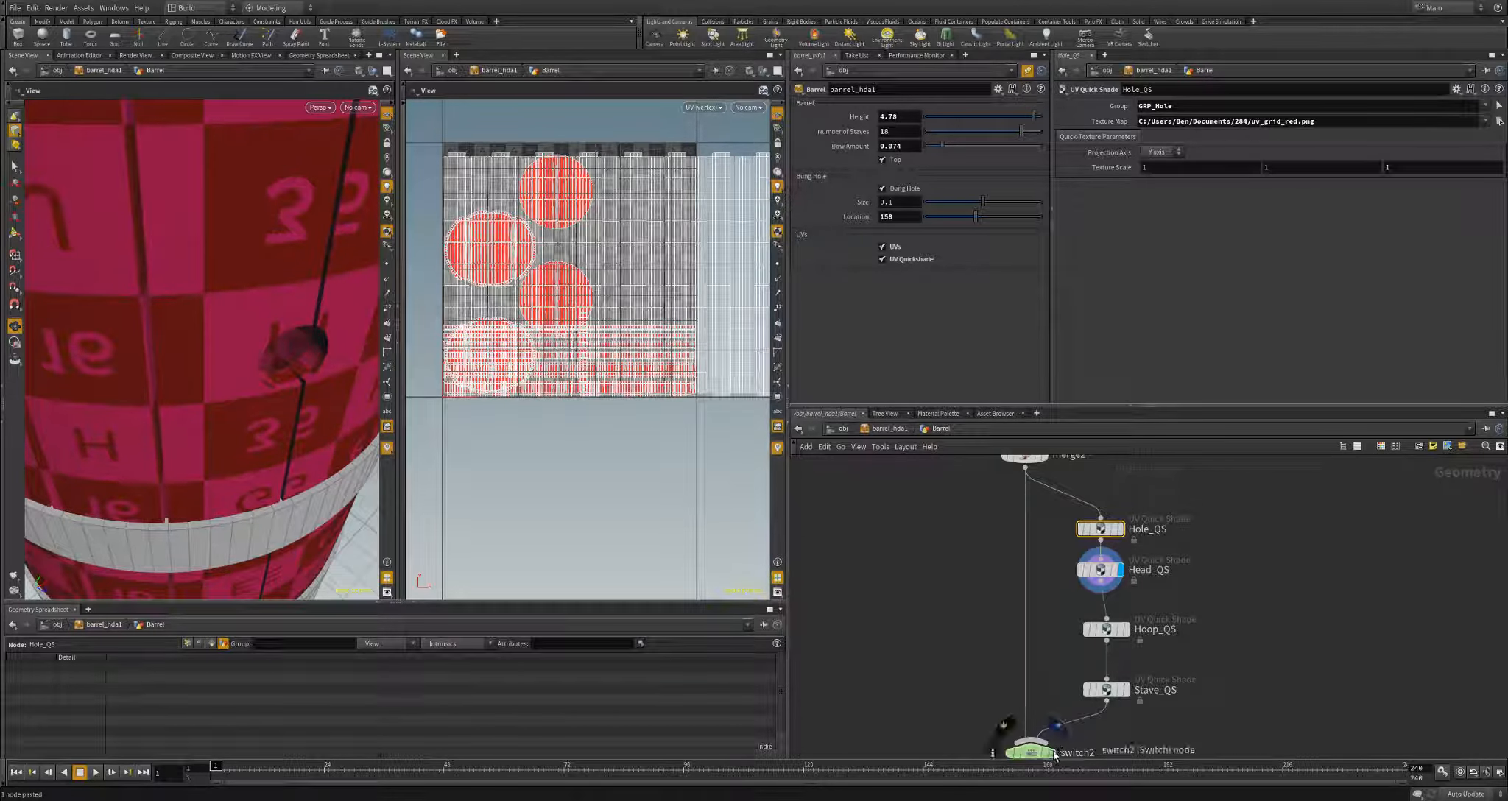
pyautogui.click(1054, 752)
pyautogui.moveTo(317, 416); pyautogui.dragTo(112, 430)
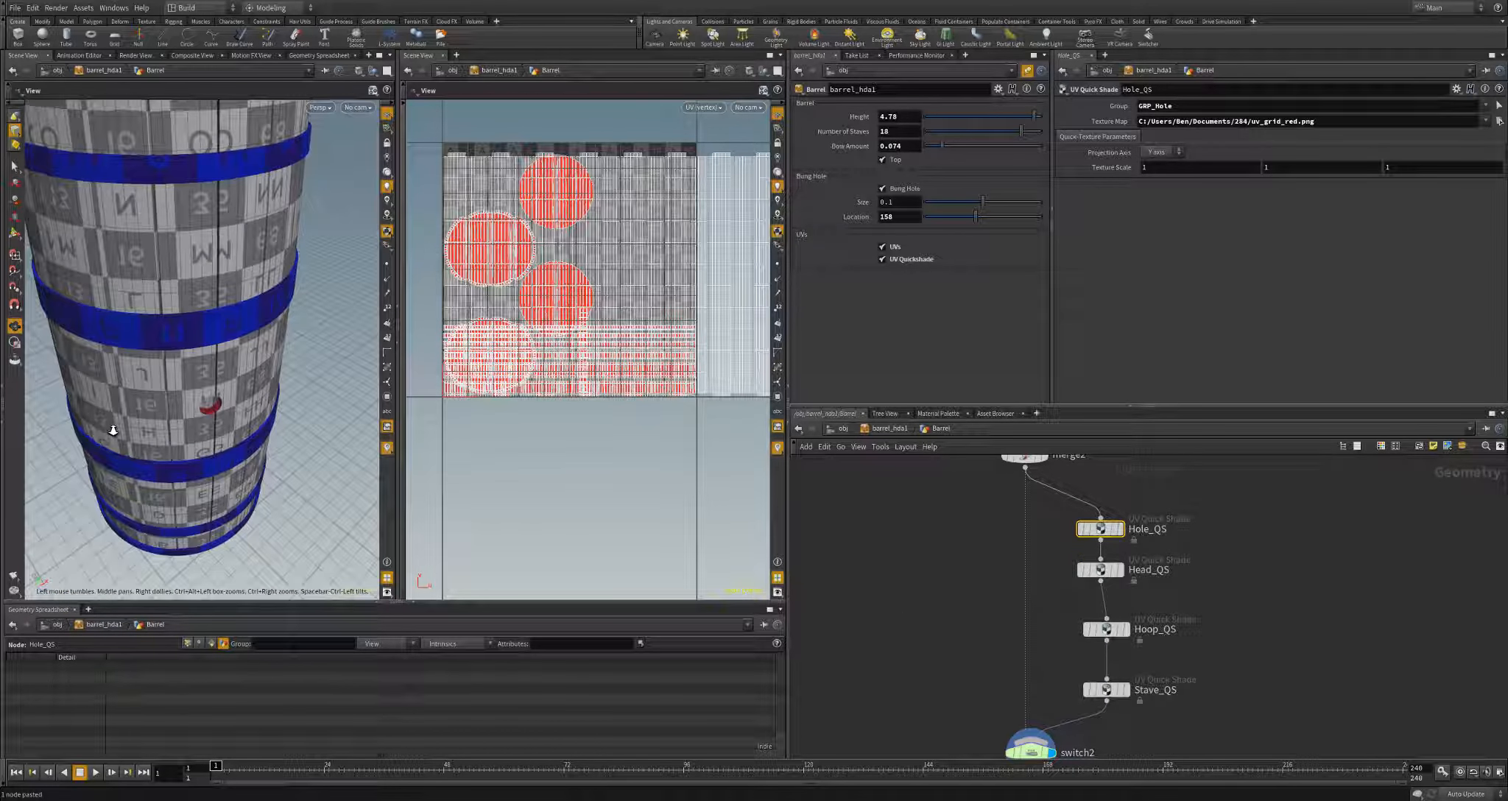
pyautogui.moveTo(113, 431); pyautogui.dragTo(253, 432, button='right')
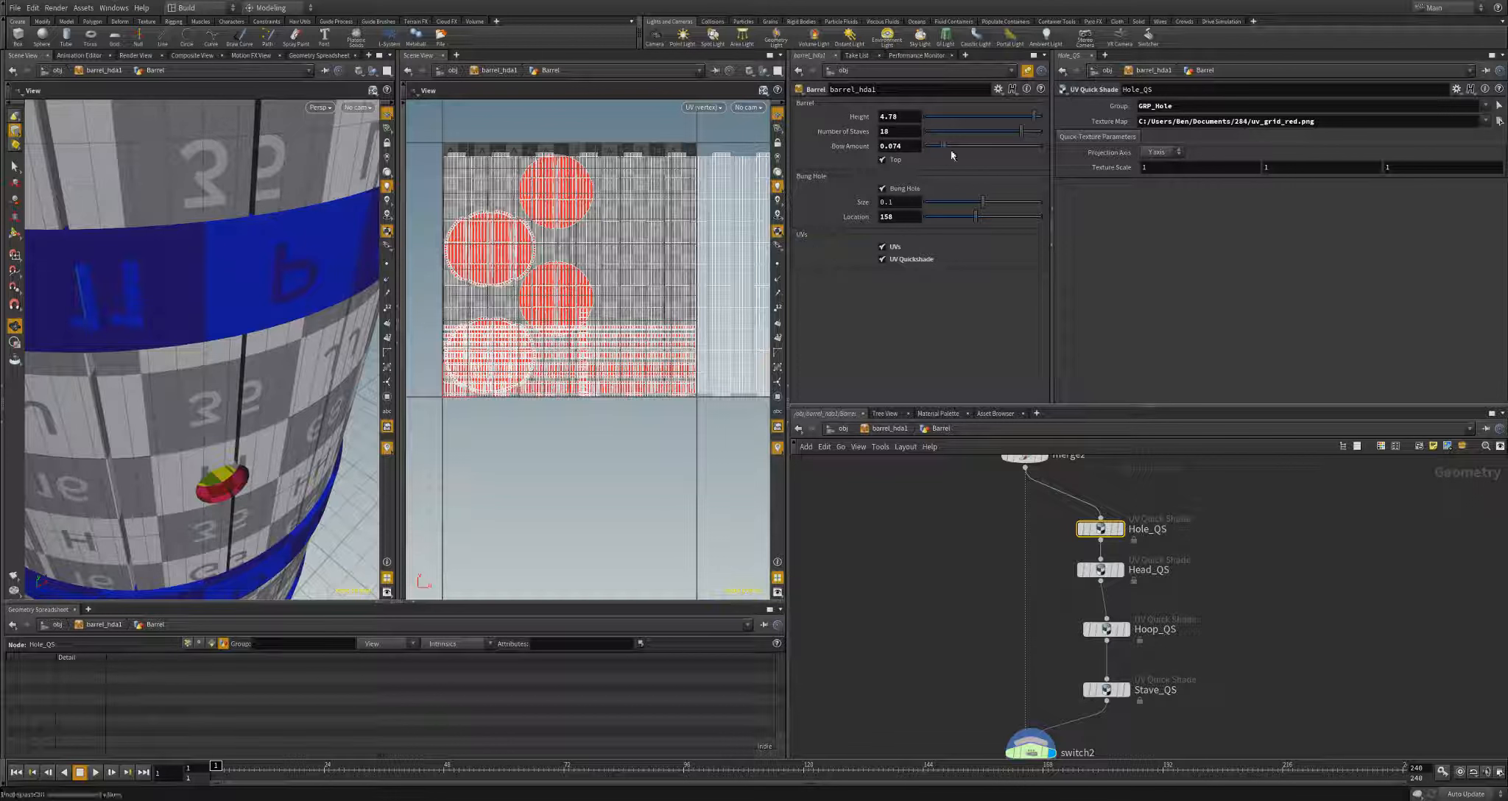
# - Raise the barrel's Bow Amount to 0.408 and check how the bung hole's UV grid responds
pyautogui.moveTo(943, 146); pyautogui.dragTo(983, 147)
pyautogui.moveTo(179, 362); pyautogui.dragTo(108, 430)
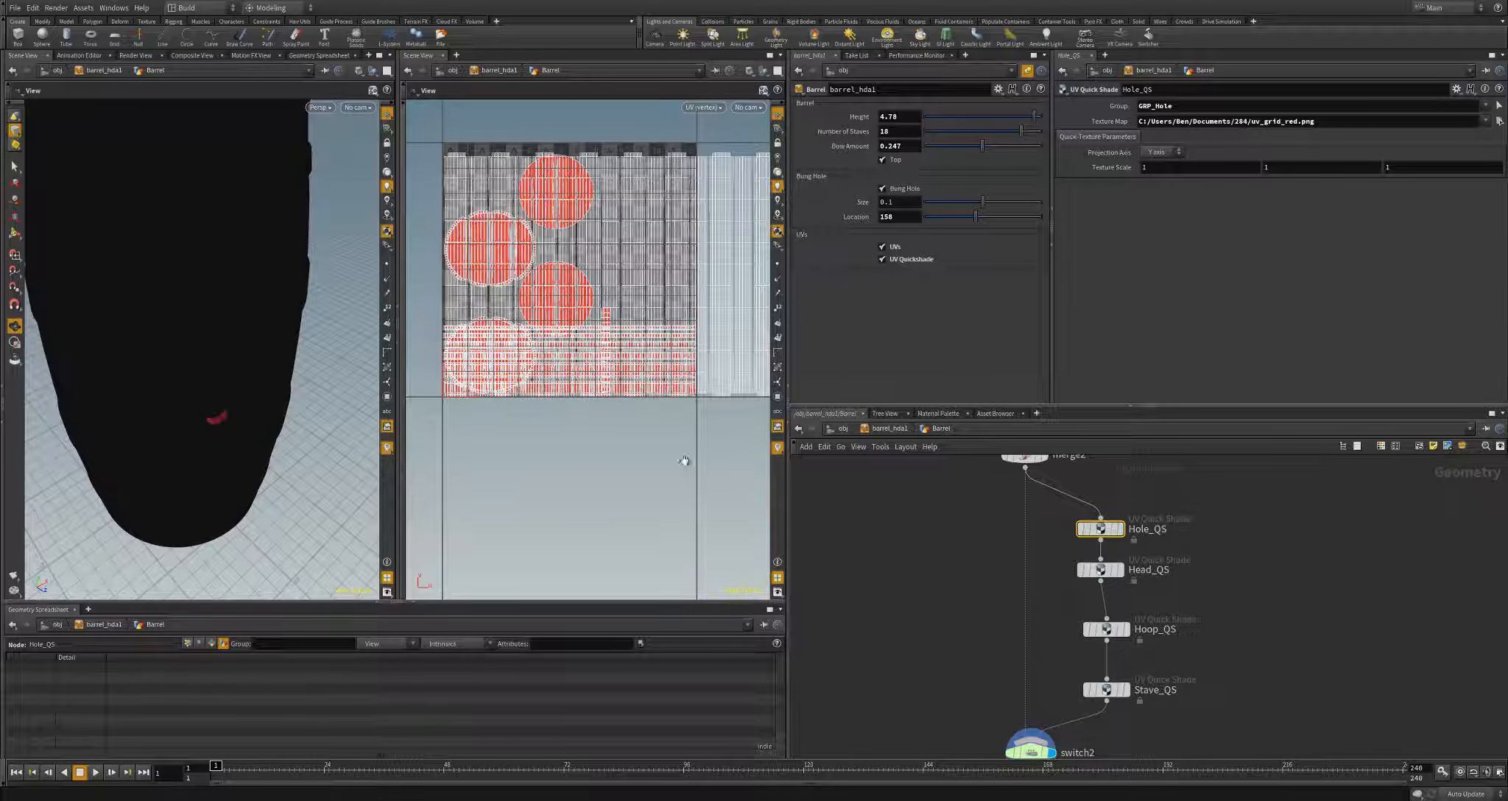
pyautogui.moveTo(982, 146); pyautogui.dragTo(1020, 155)
pyautogui.moveTo(296, 398); pyautogui.dragTo(263, 554, button='right')
pyautogui.moveTo(294, 434); pyautogui.dragTo(287, 499)
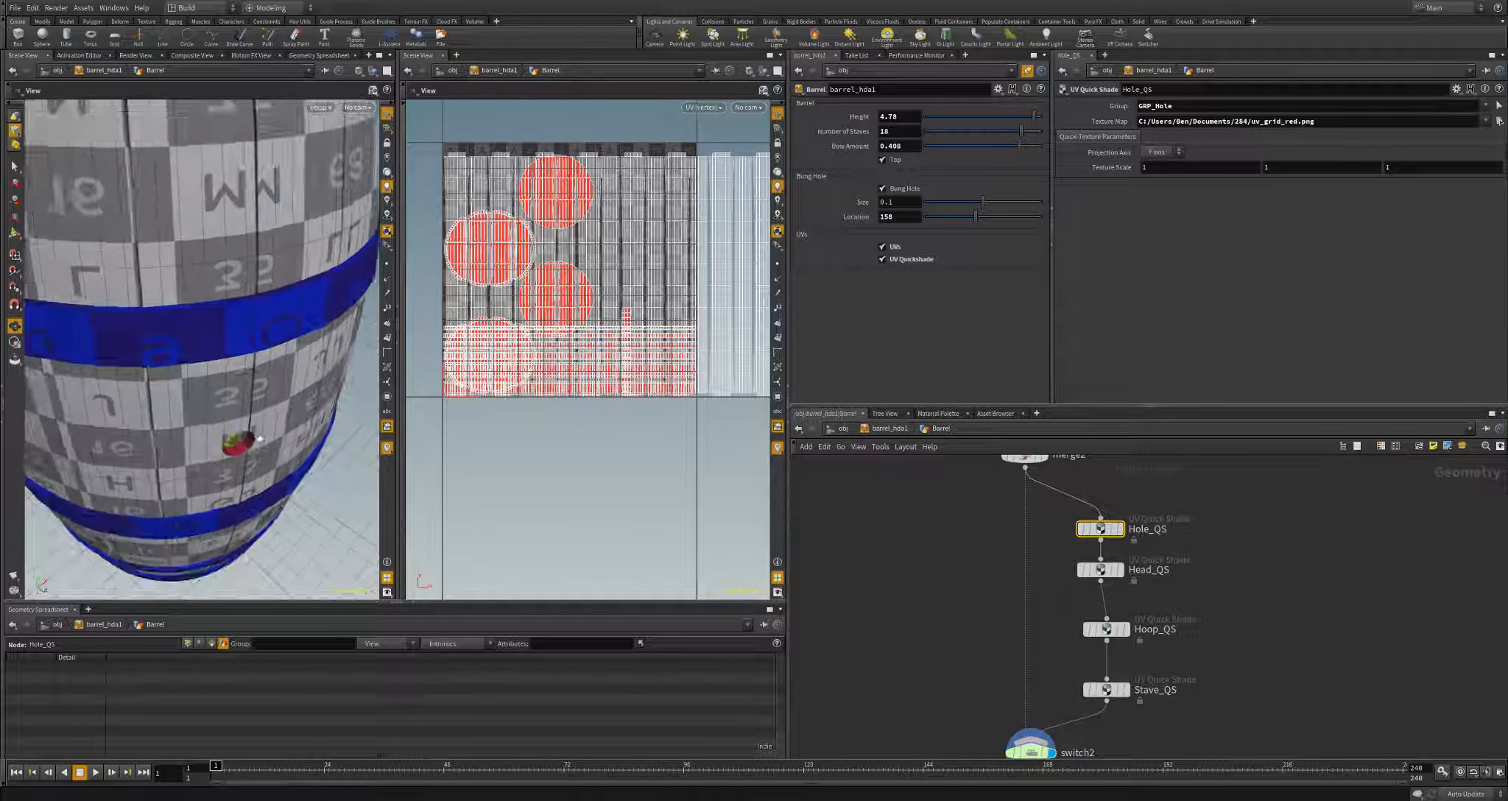
# - Nudge Hole_QS up slightly, then enter the Bung_Hole subnetwork and delete the BungHoleGroup node below fuse1
pyautogui.moveTo(1112, 532); pyautogui.dragTo(1112, 524)
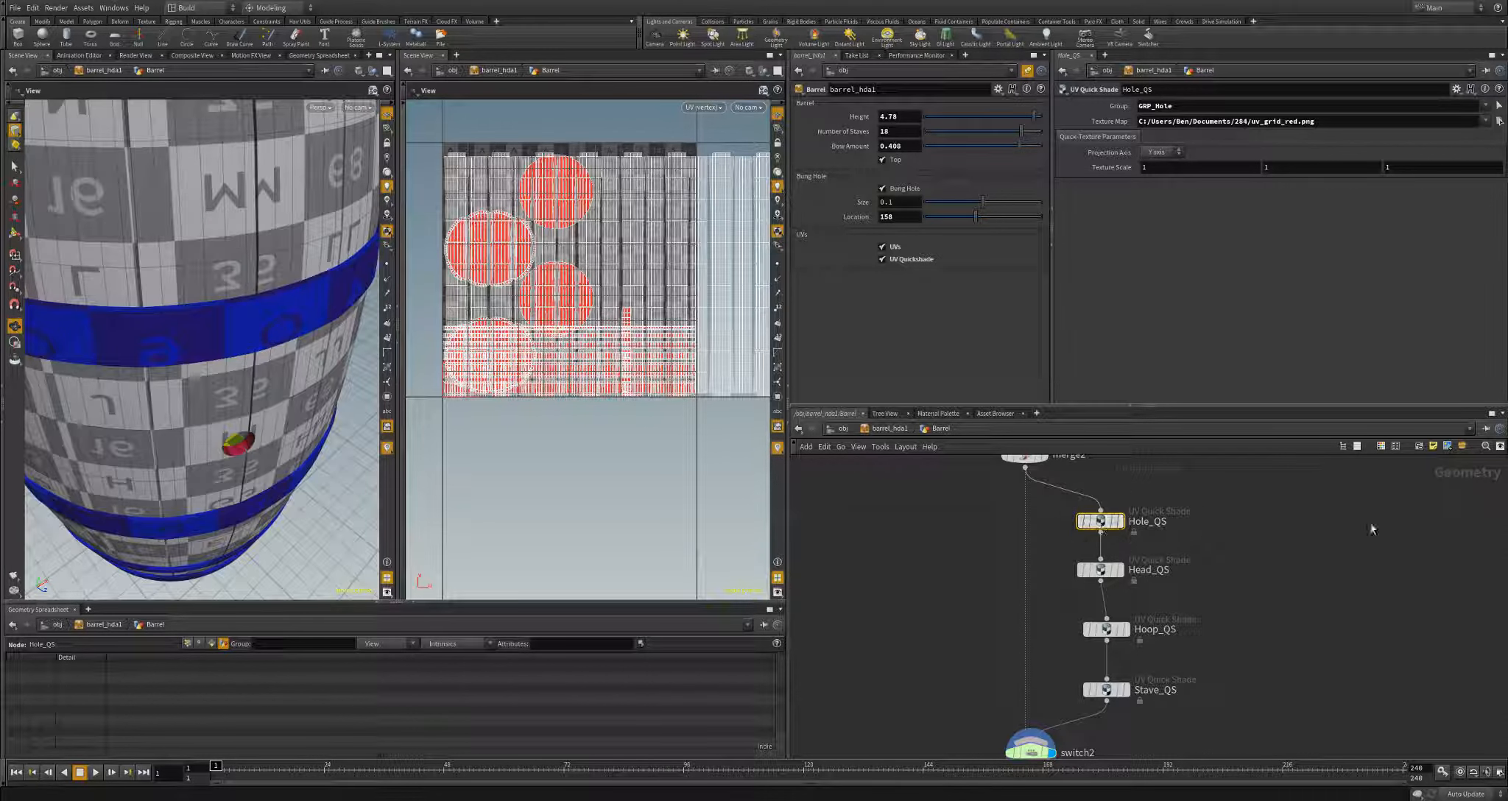
pyautogui.scroll(-4, 1244, 559)
pyautogui.moveTo(1244, 559); pyautogui.dragTo(1148, 700, button='middle')
pyautogui.scroll(4, 1145, 600)
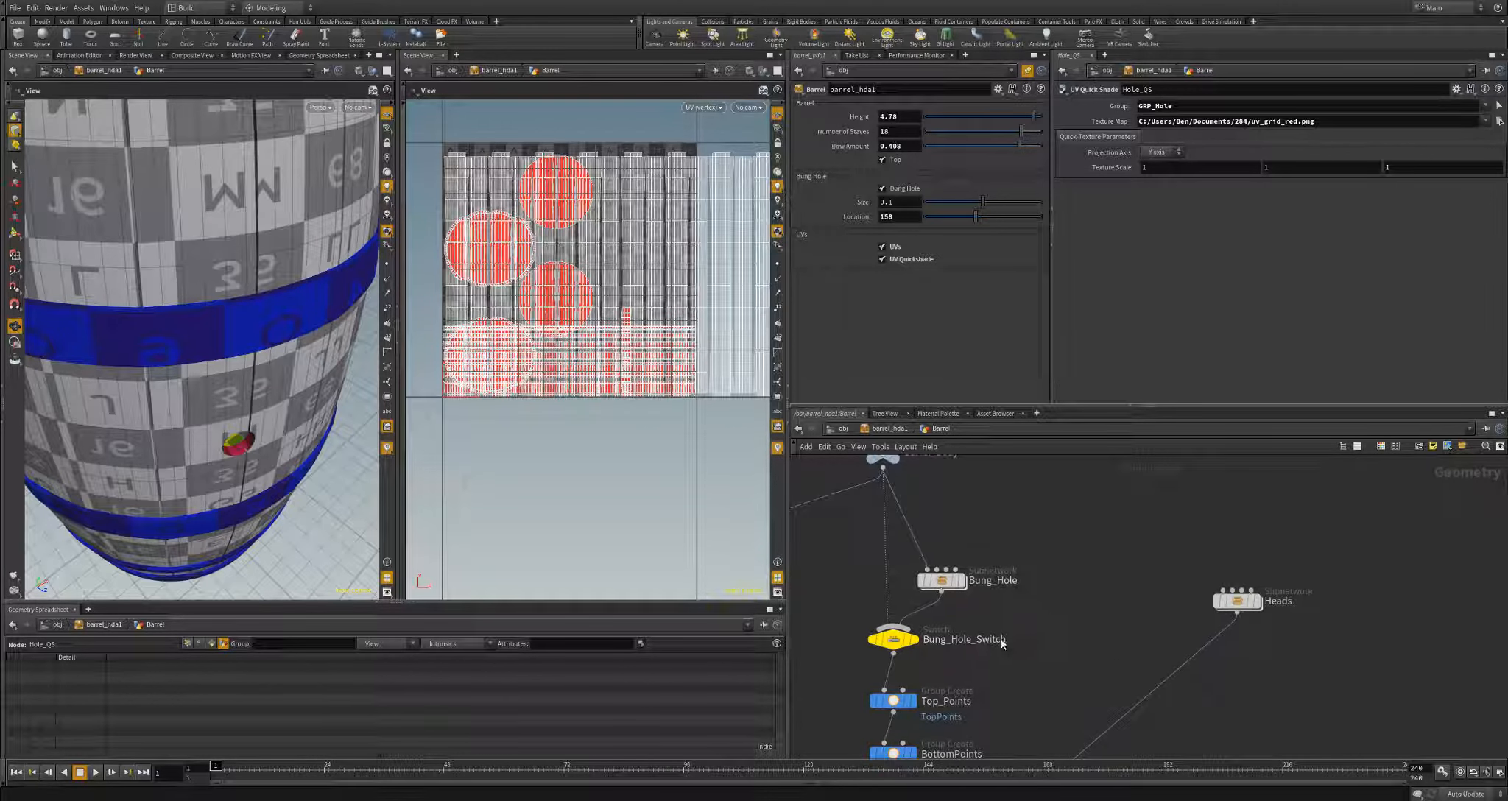
pyautogui.moveTo(948, 592); pyautogui.dragTo(1030, 556, button='middle')
pyautogui.doubleClick(1024, 545)
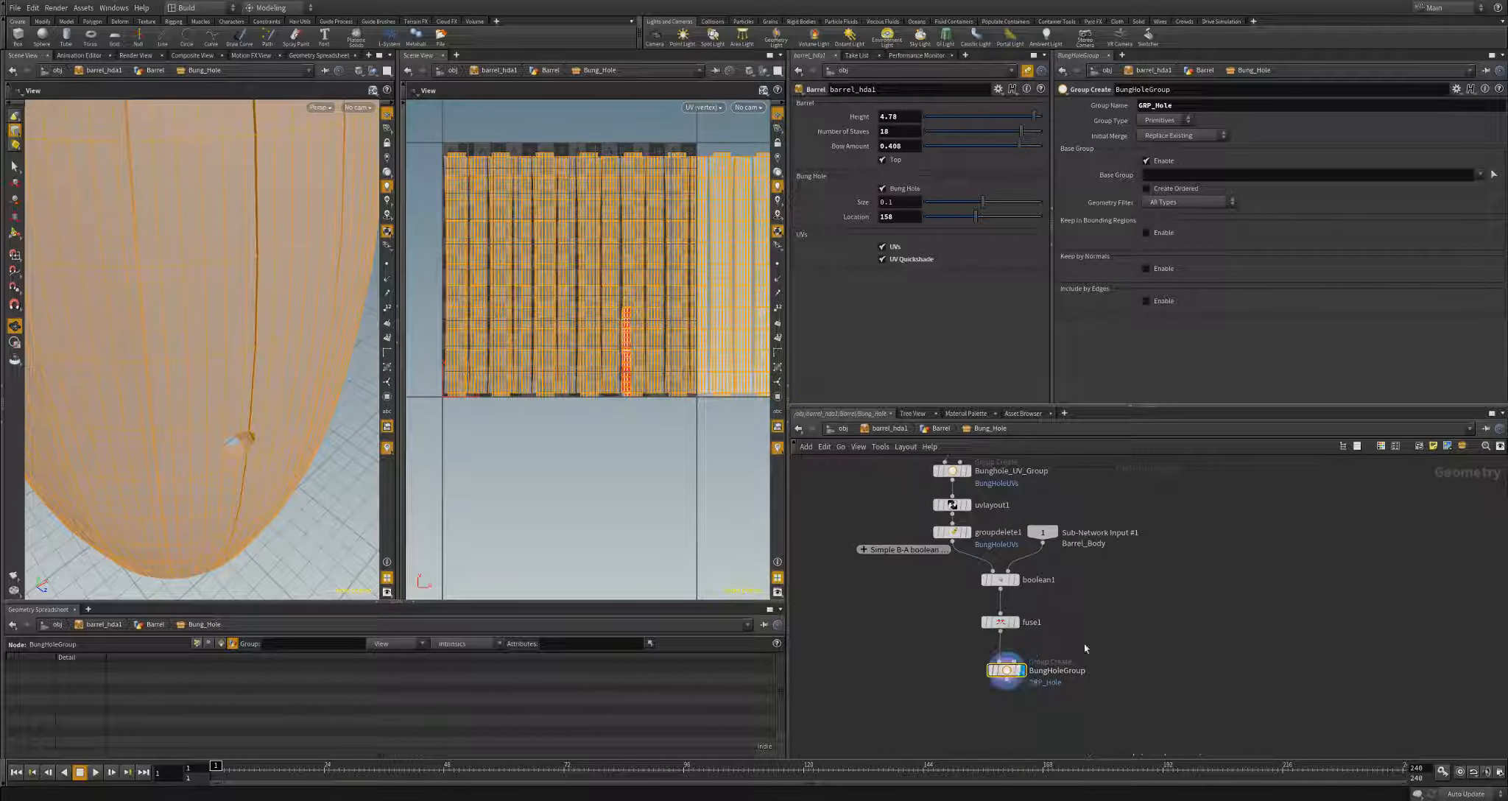
pyautogui.press('Delete')
pyautogui.moveTo(1031, 515); pyautogui.dragTo(1031, 572, button='middle')
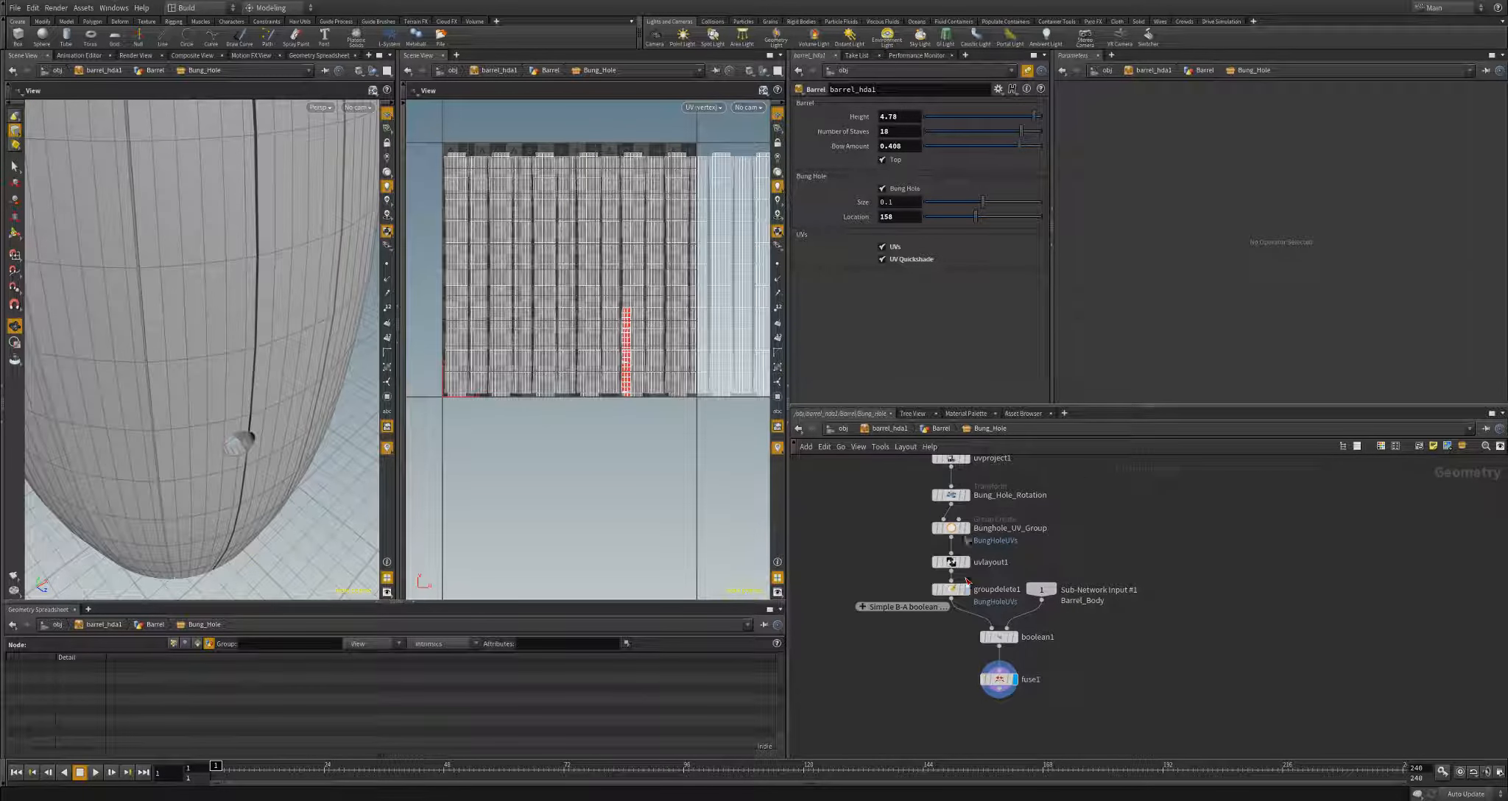
# - Enable the A Inside B output primitive group on boolean1 and name it GRP_Hole
pyautogui.moveTo(1082, 520)
pyautogui.mouseDown(button='middle')
pyautogui.moveTo(1086, 564)
pyautogui.moveTo(1085, 497)
pyautogui.mouseUp(button='middle')
pyautogui.click(1002, 620)
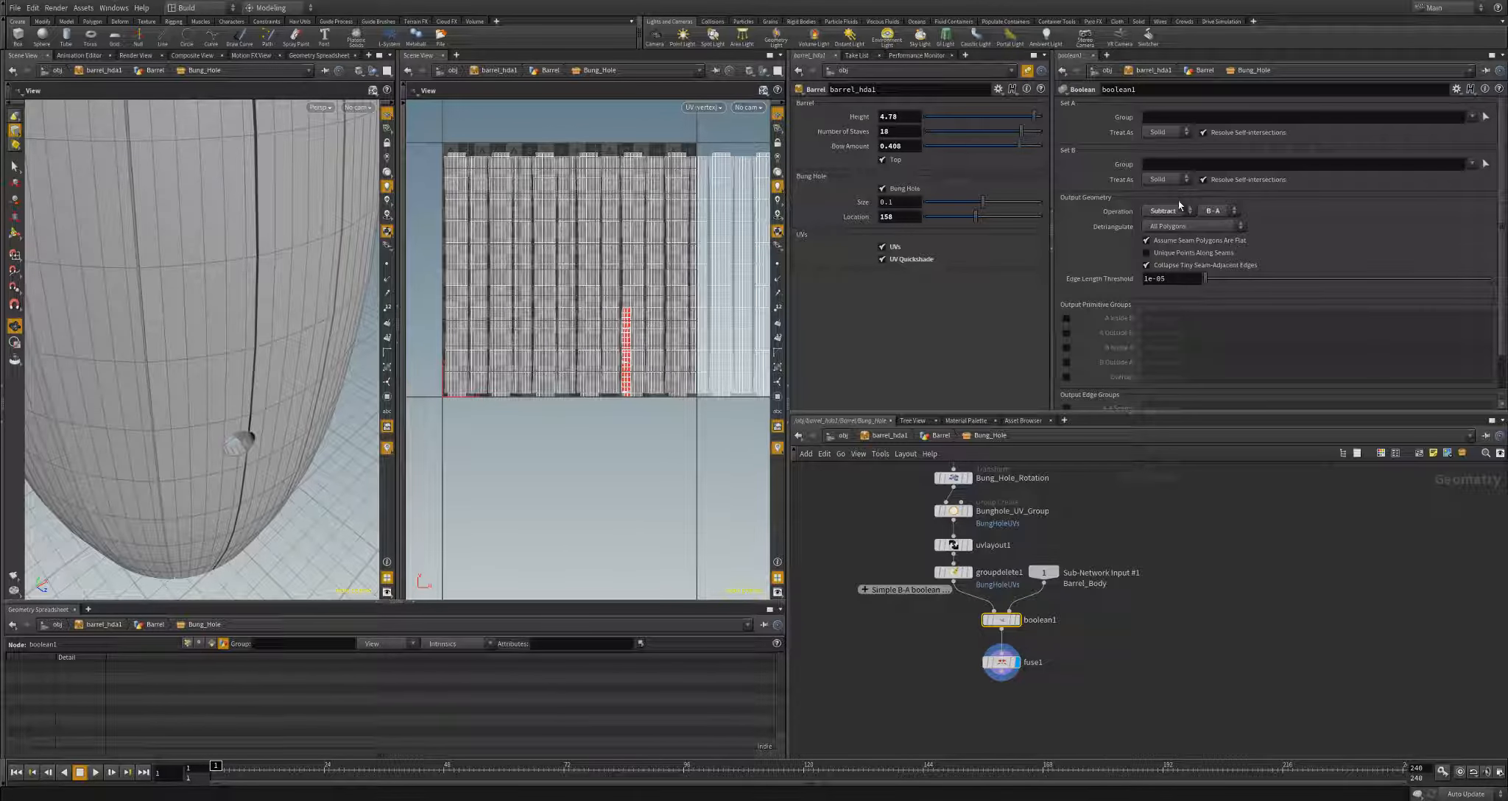
pyautogui.click(1067, 318)
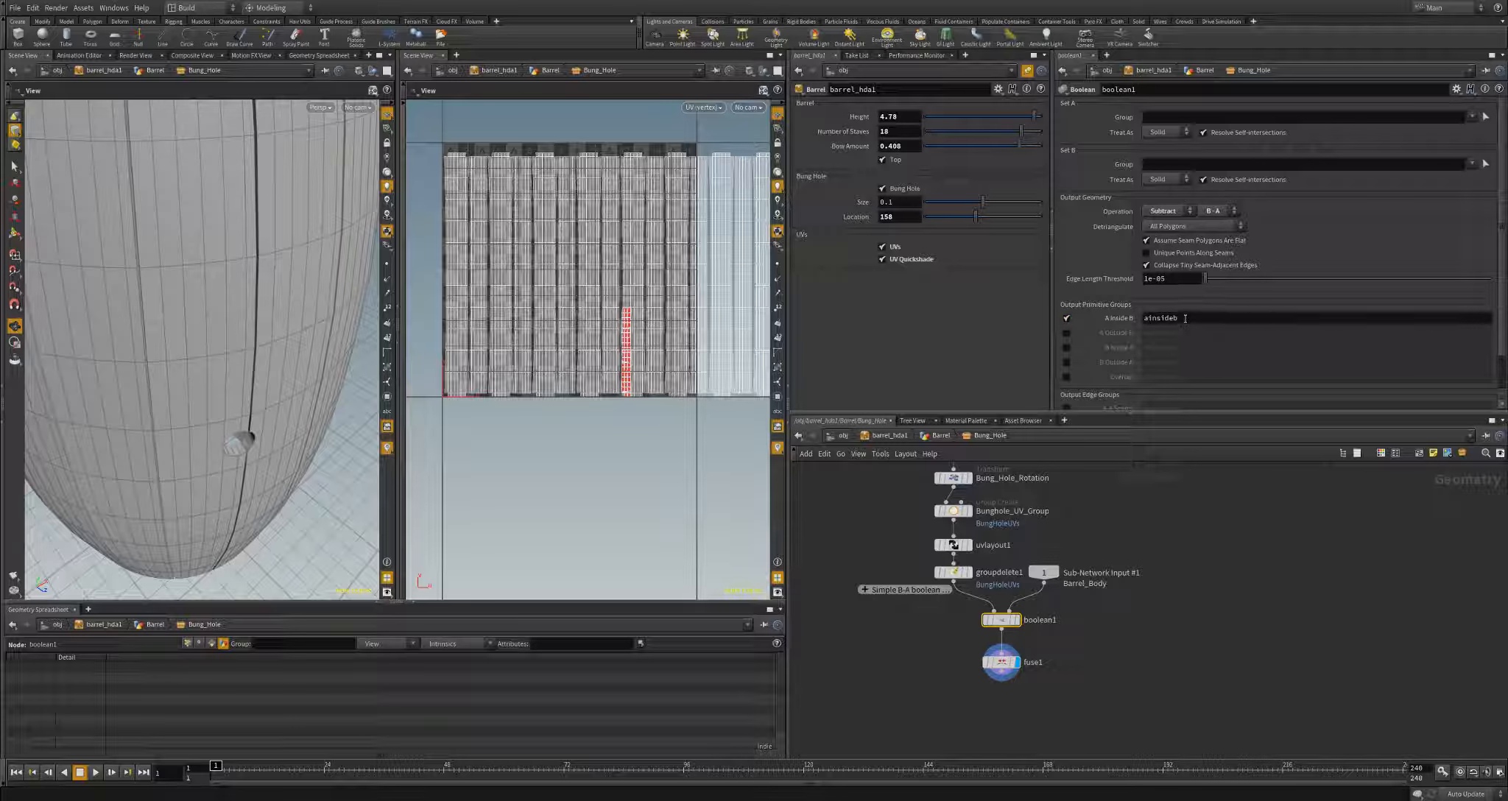
pyautogui.moveTo(1185, 319); pyautogui.dragTo(1121, 319)
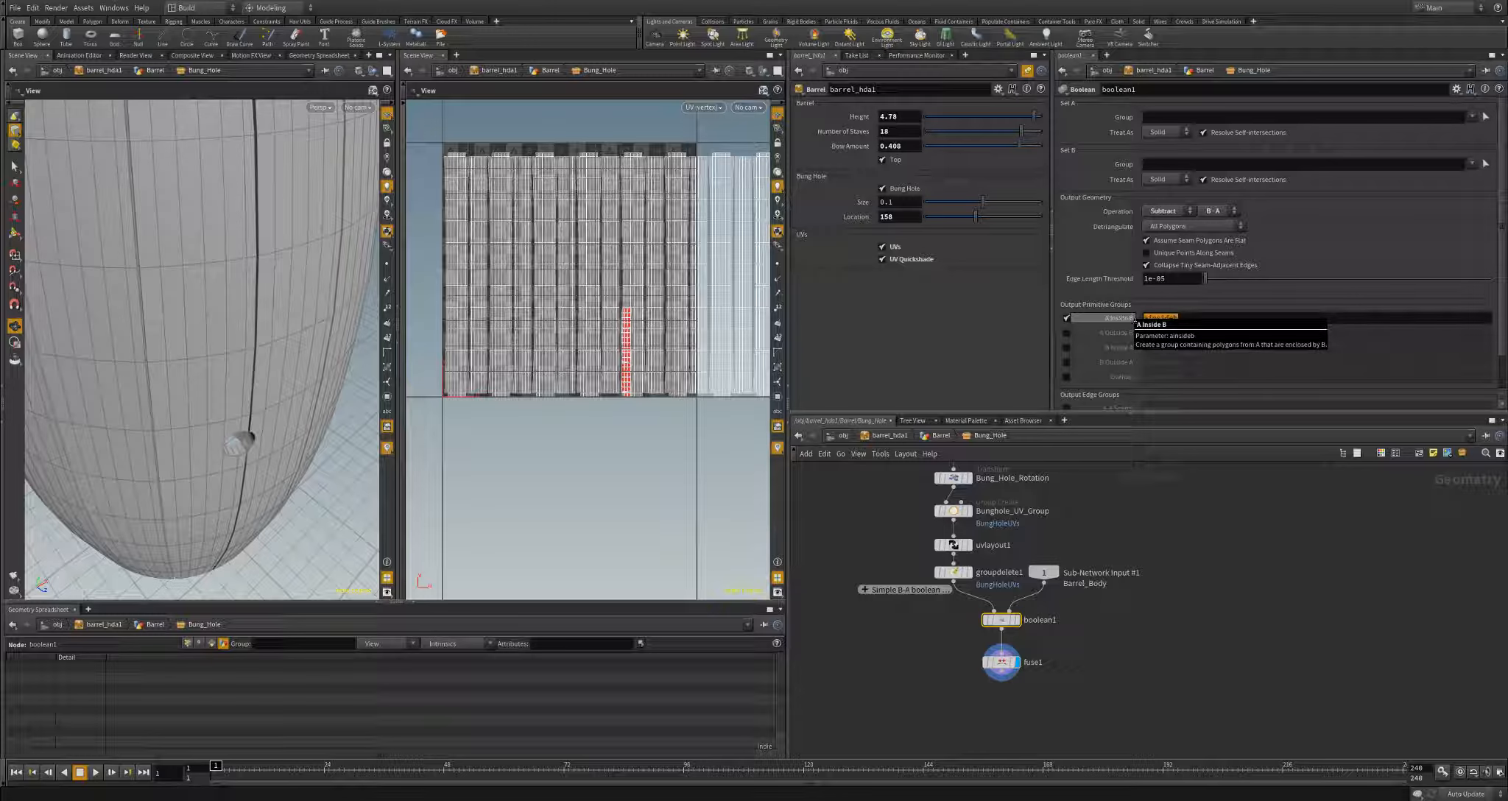
pyautogui.write('GRP_HOle')
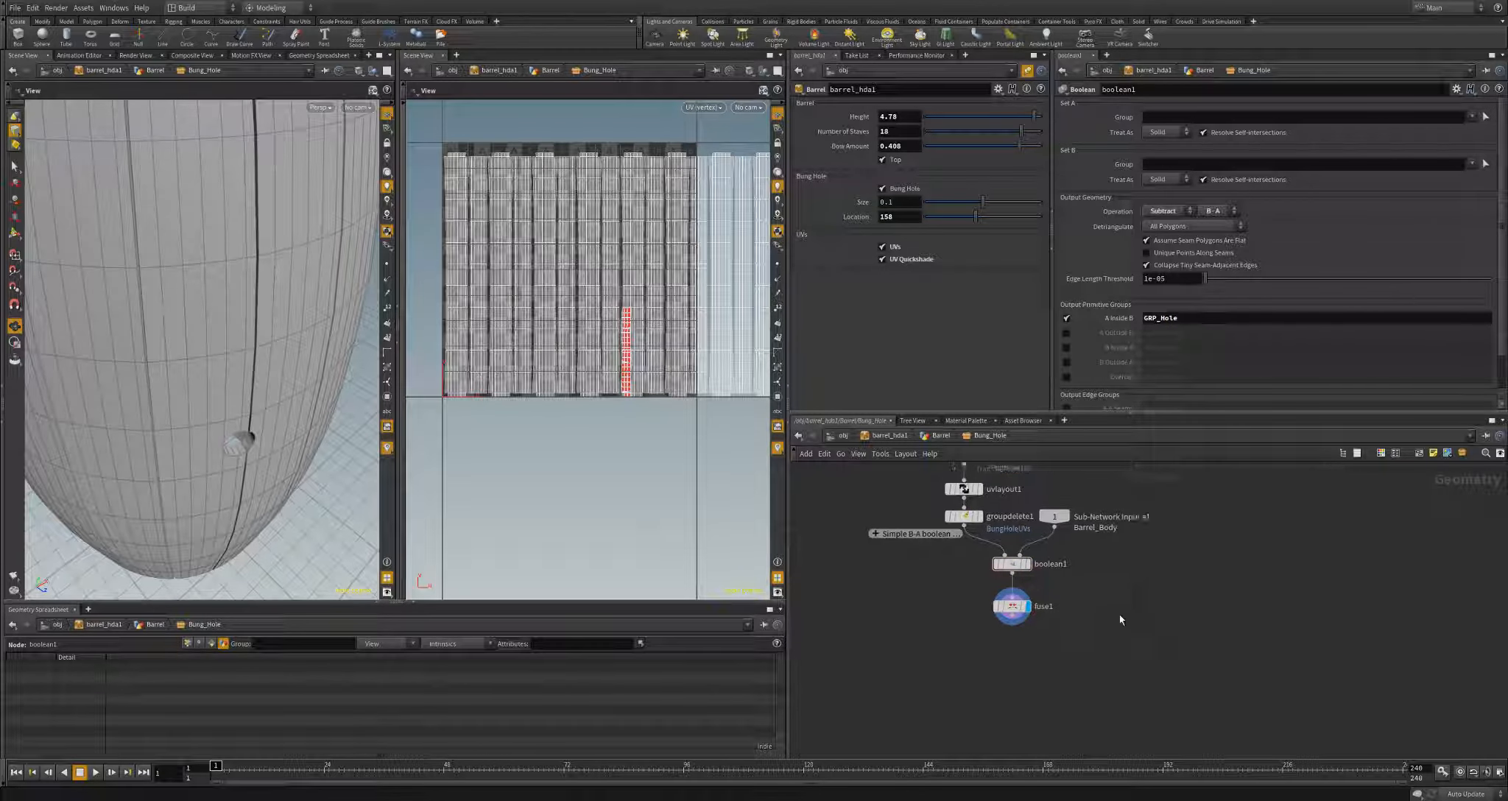
# - Return to the Barrel network, display Hole_QS and inspect the red grid shading inside the bung hole
pyautogui.press('u')
pyautogui.scroll(-1, 1120, 644)
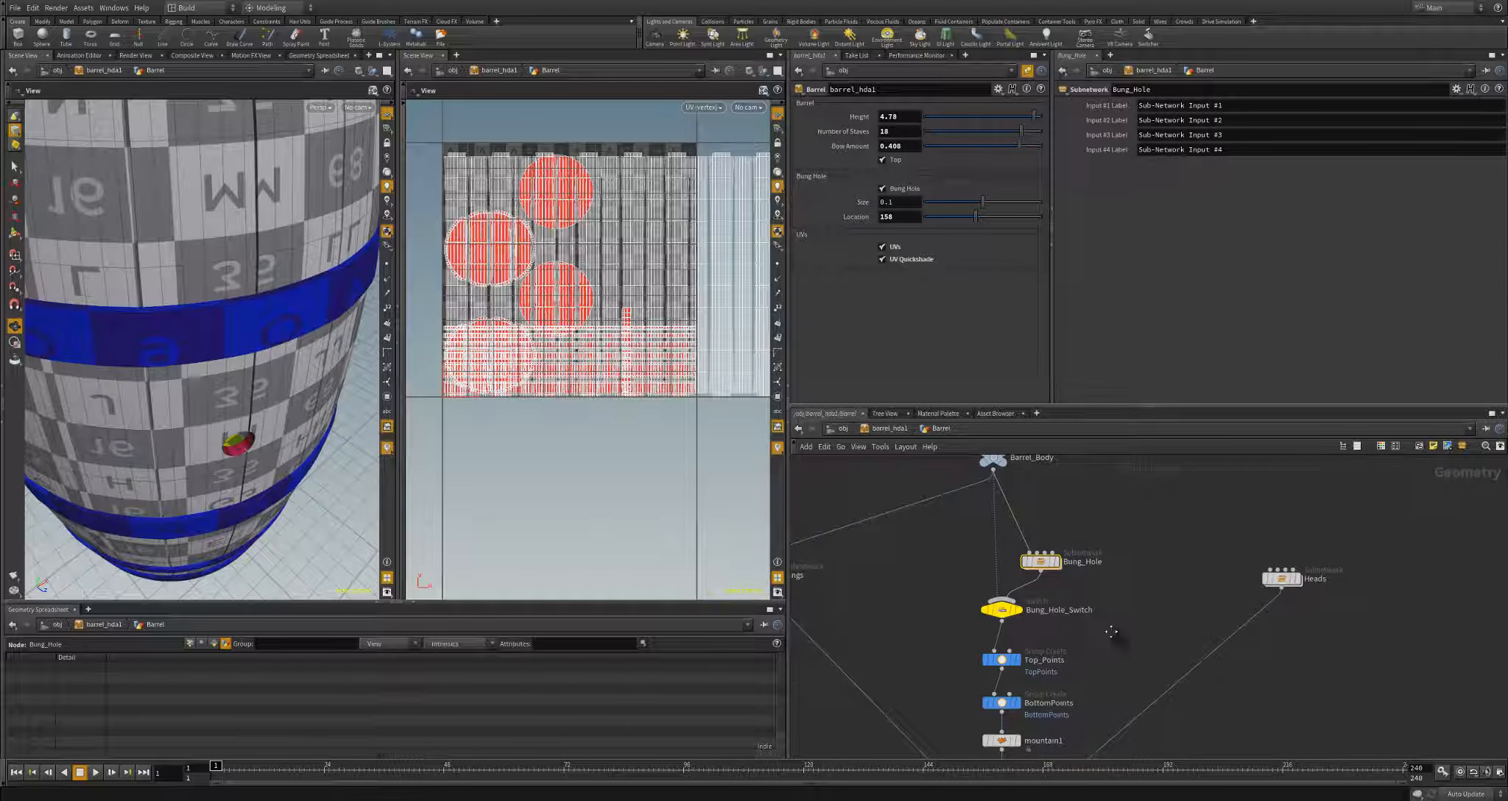
pyautogui.moveTo(1118, 641); pyautogui.dragTo(1107, 435, button='middle')
pyautogui.moveTo(1165, 646); pyautogui.dragTo(1168, 462, button='middle')
pyautogui.click(1072, 505)
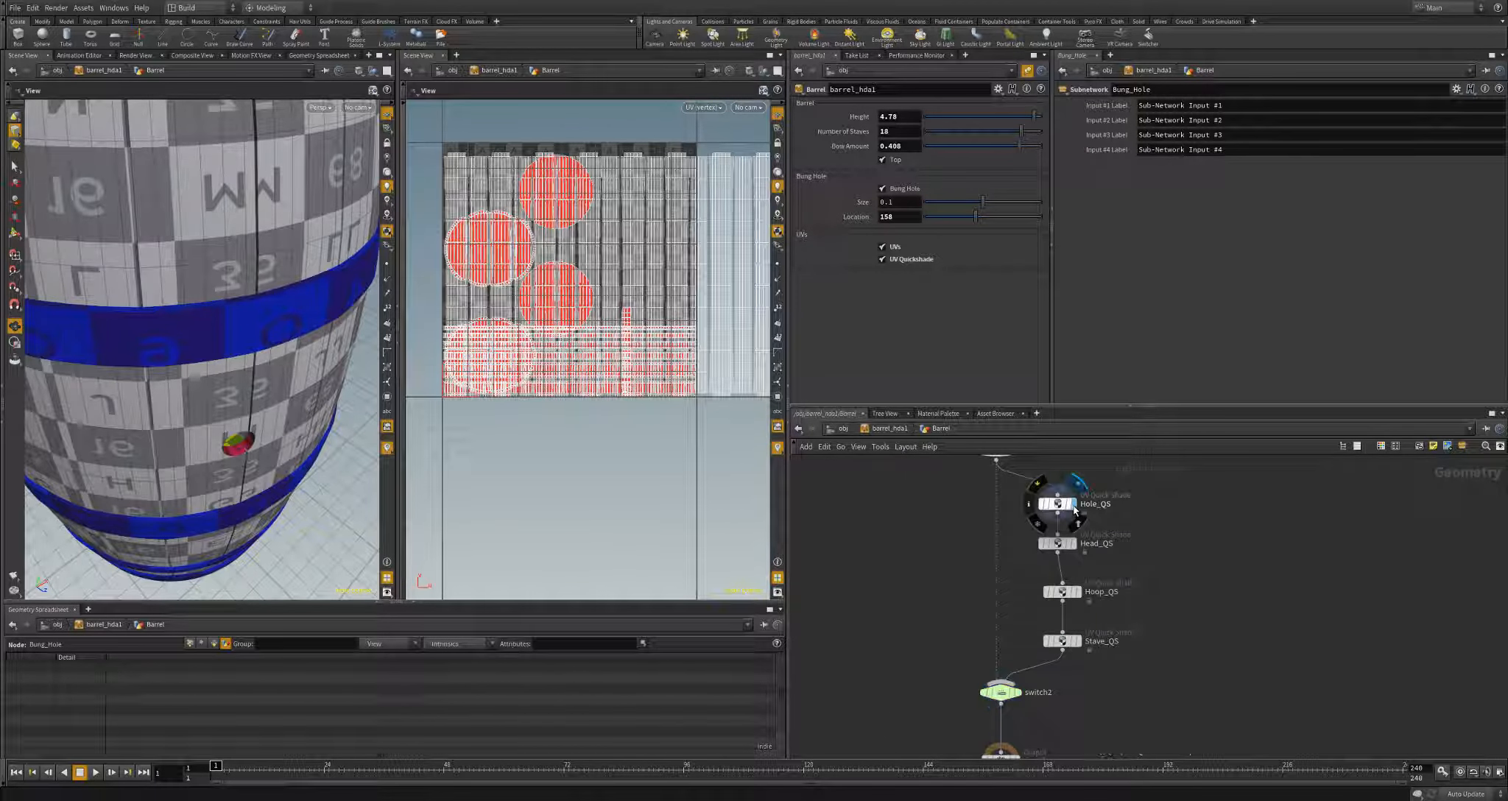
pyautogui.scroll(3, 308, 400)
pyautogui.moveTo(307, 400); pyautogui.dragTo(270, 343, button='right')
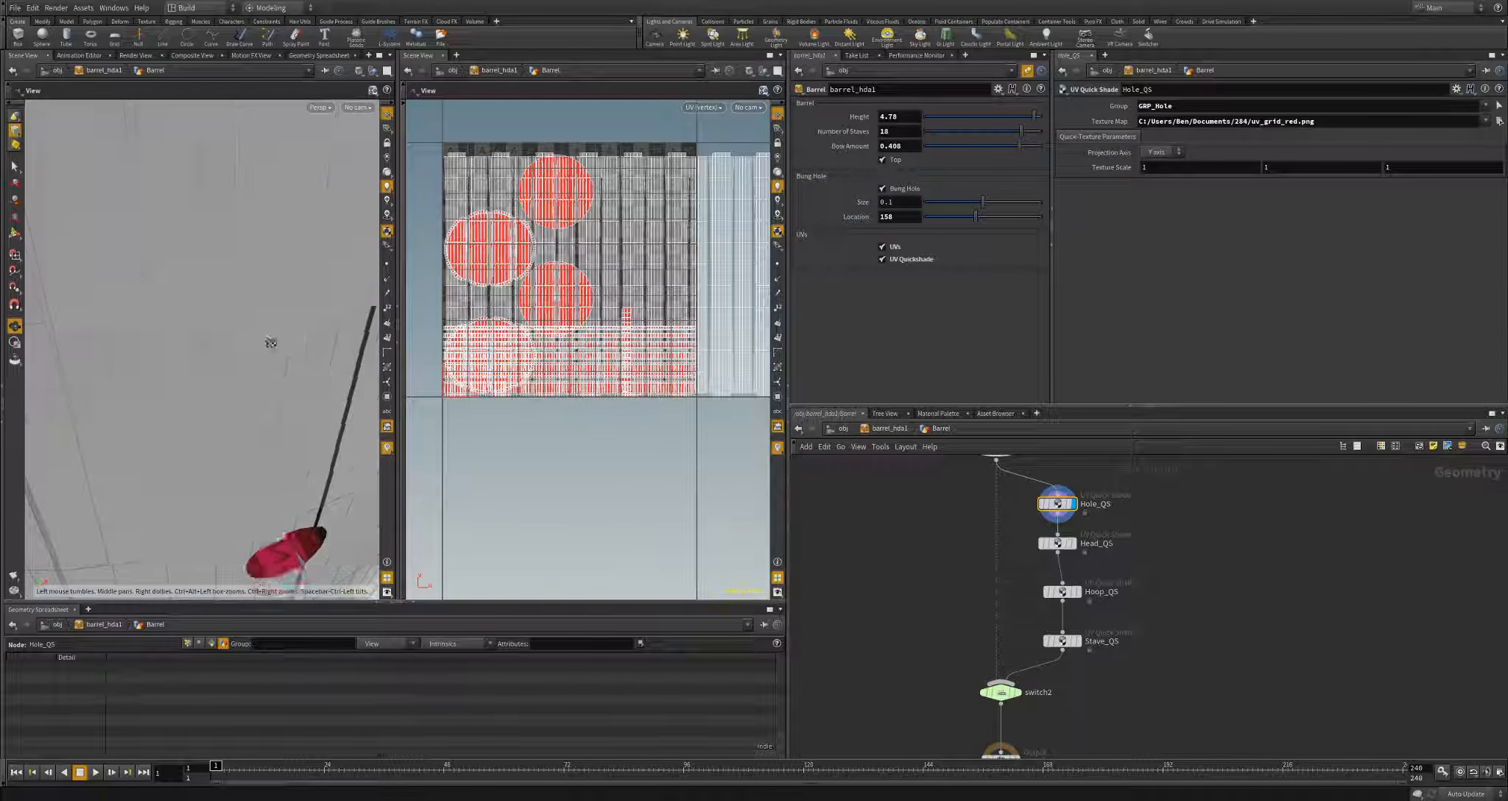
pyautogui.moveTo(269, 343); pyautogui.dragTo(185, 403)
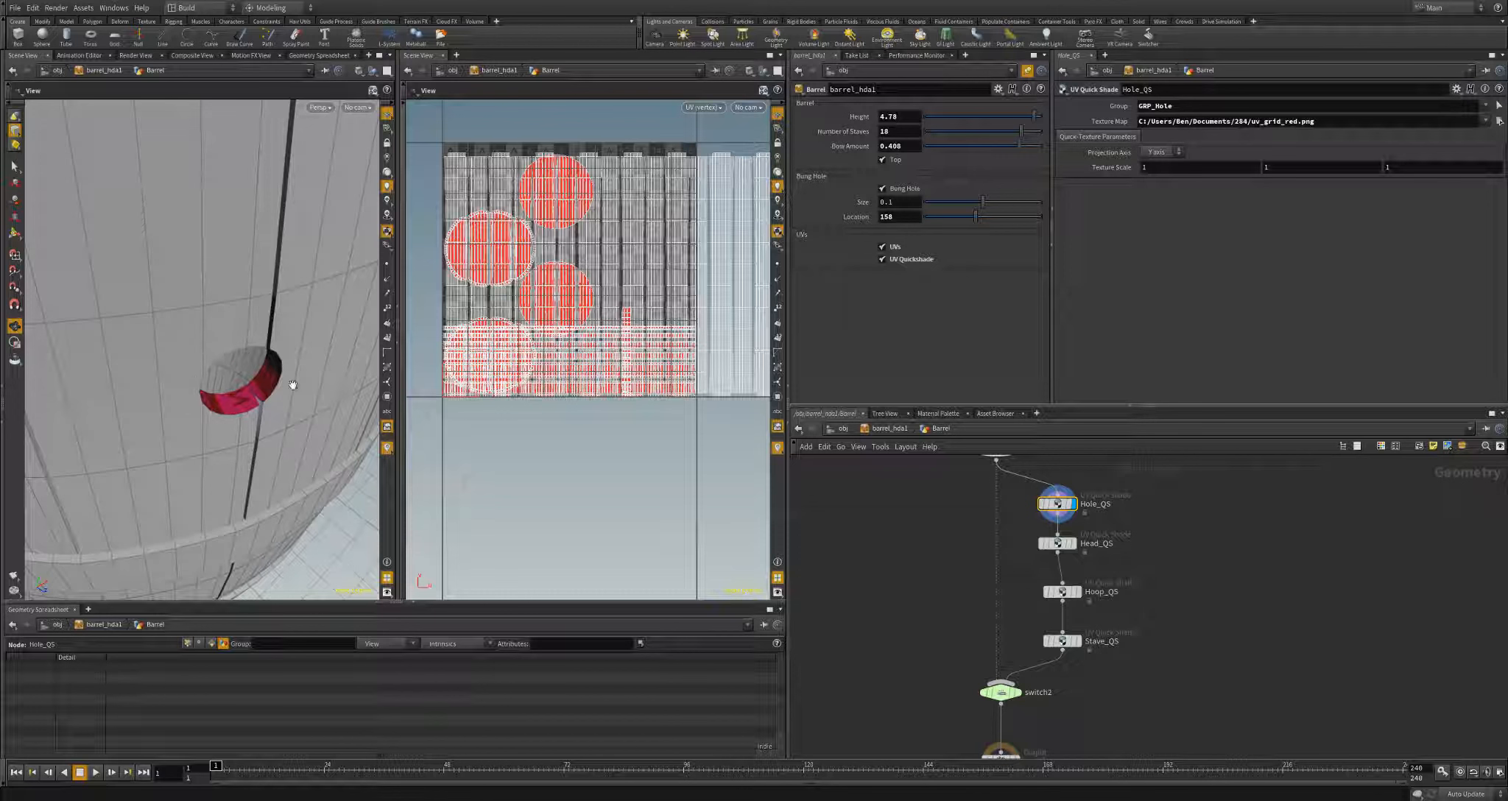
pyautogui.moveTo(283, 420)
pyautogui.mouseDown()
pyautogui.moveTo(317, 377)
pyautogui.moveTo(213, 402)
pyautogui.moveTo(309, 407)
pyautogui.mouseUp()
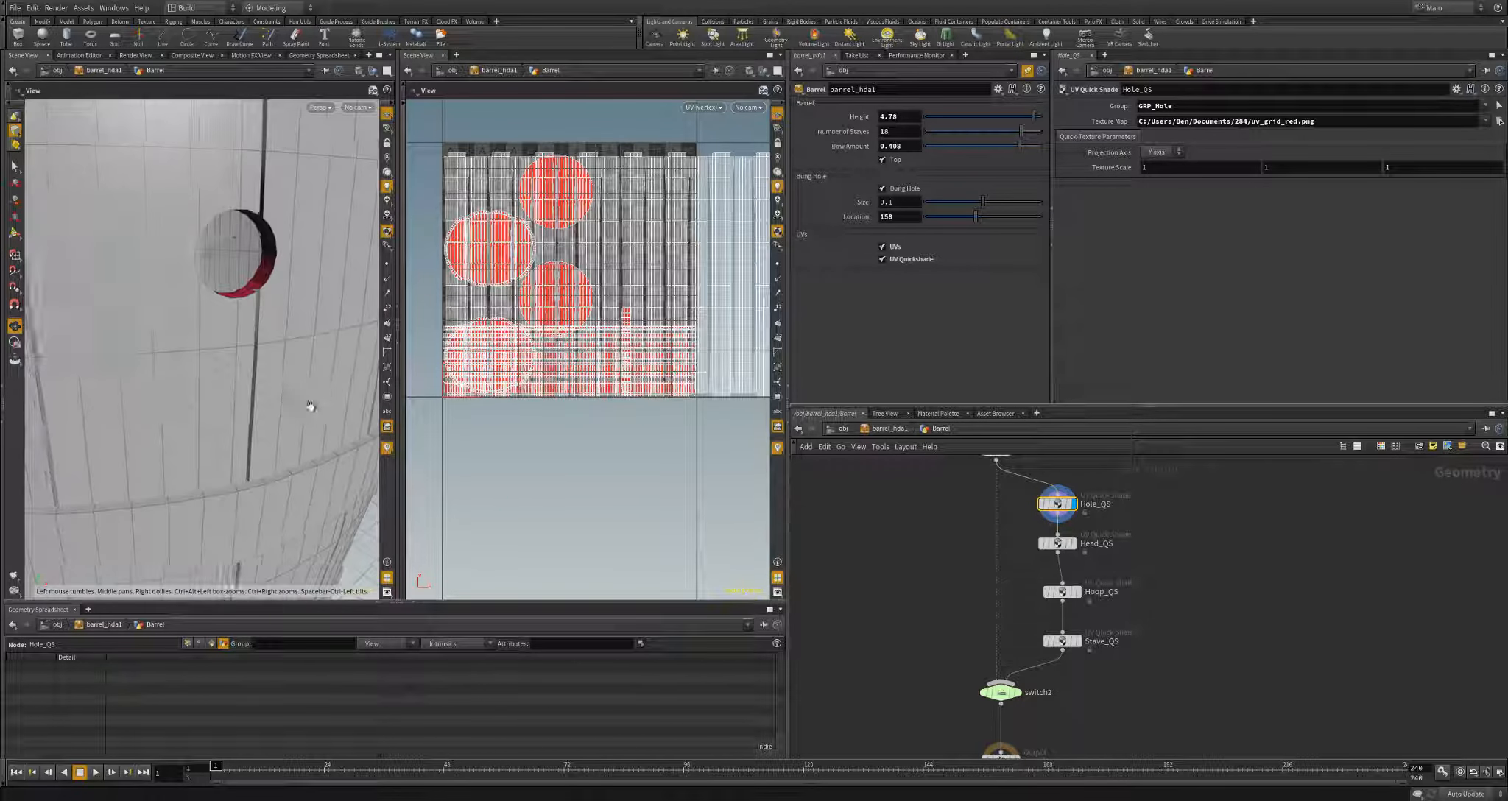
pyautogui.moveTo(309, 407); pyautogui.dragTo(154, 373, button='right')
# - Display Barrel_OUT and turn the barrel's UVs off and on to check the shaded result
pyautogui.moveTo(1075, 743); pyautogui.dragTo(1058, 620, button='middle')
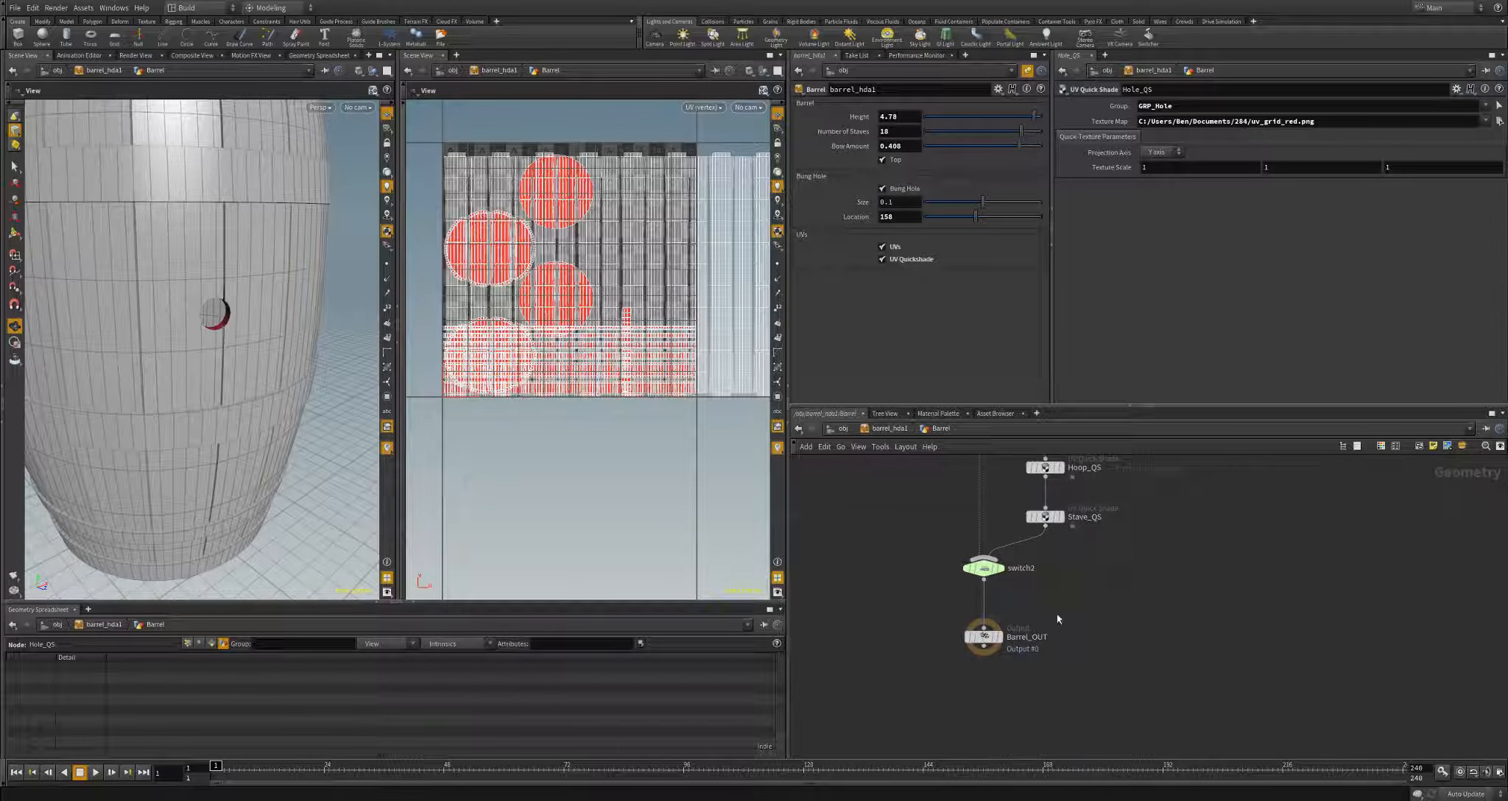
pyautogui.moveTo(1004, 642)
pyautogui.click(987, 638)
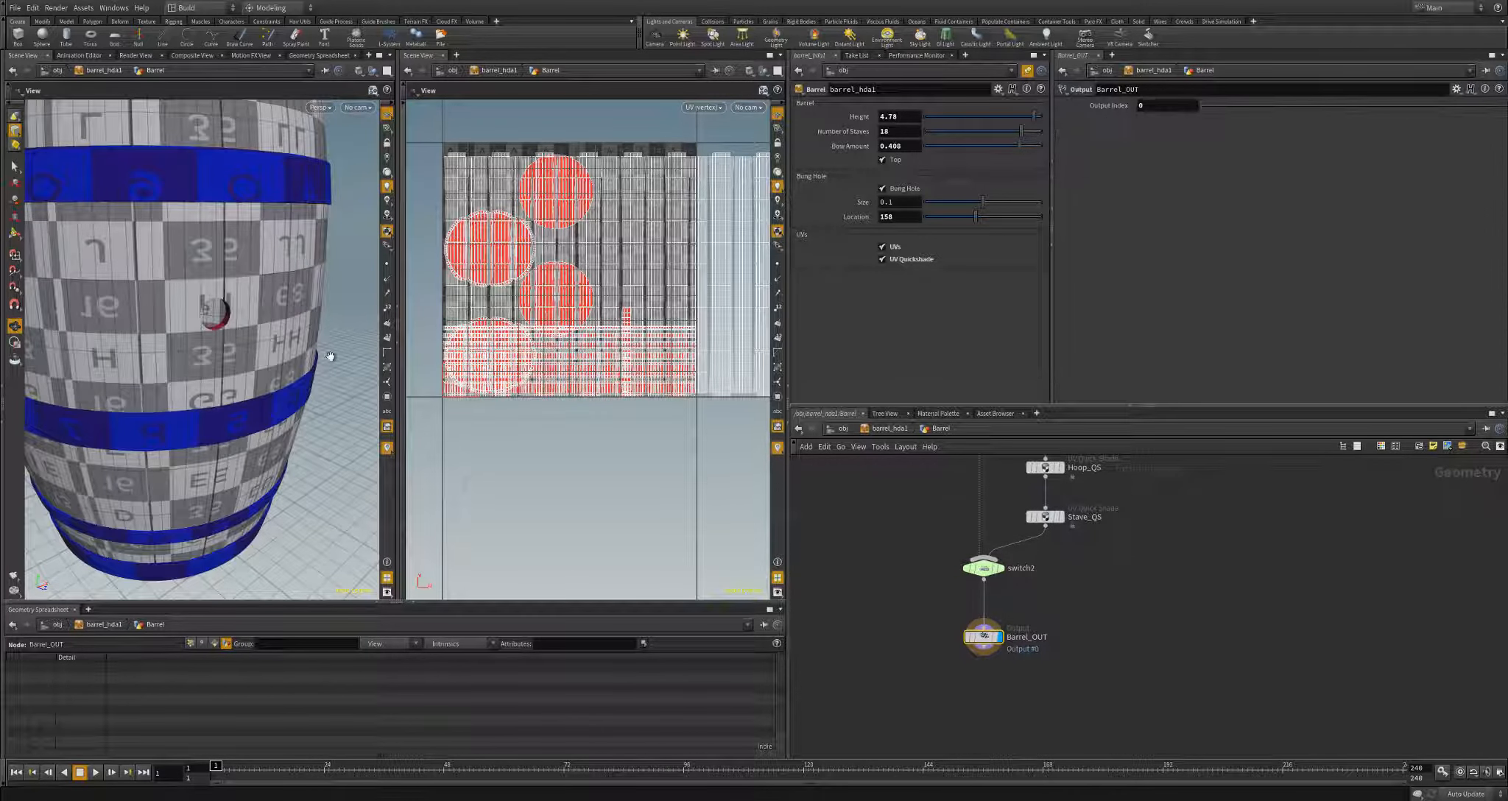
pyautogui.scroll(-10, 196, 398)
pyautogui.moveTo(195, 397); pyautogui.dragTo(240, 393)
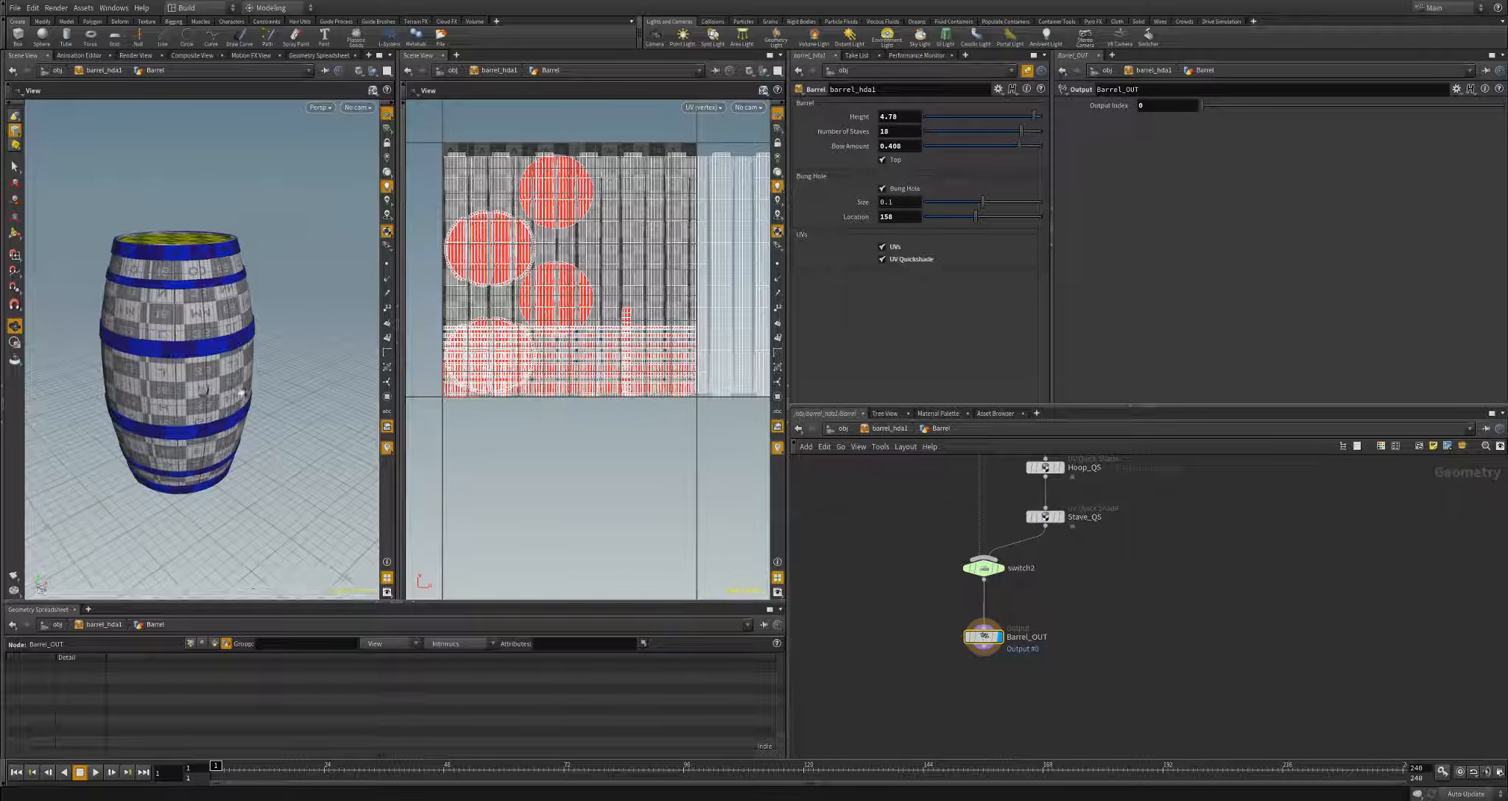
pyautogui.click(883, 252)
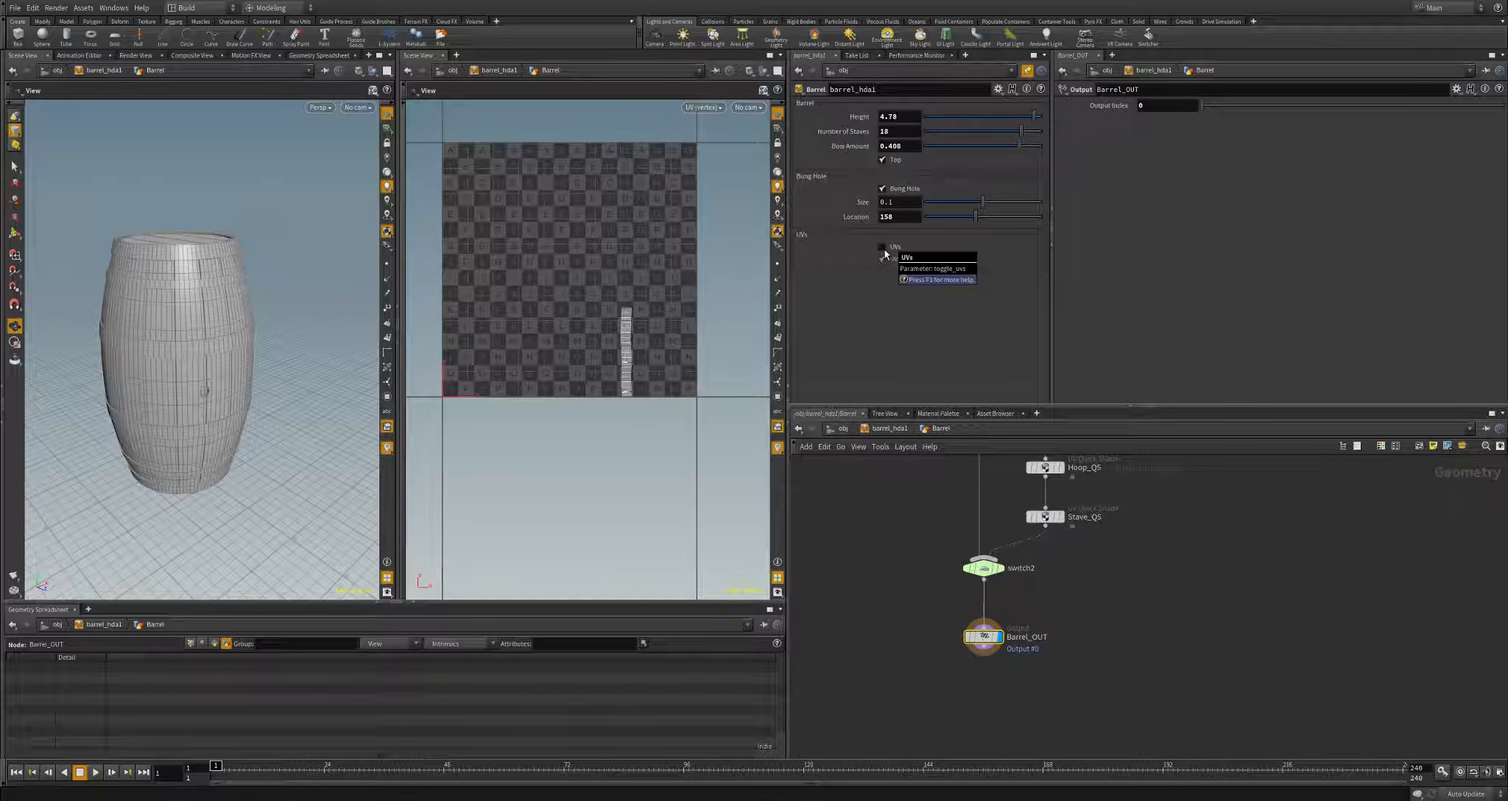
pyautogui.click(884, 259)
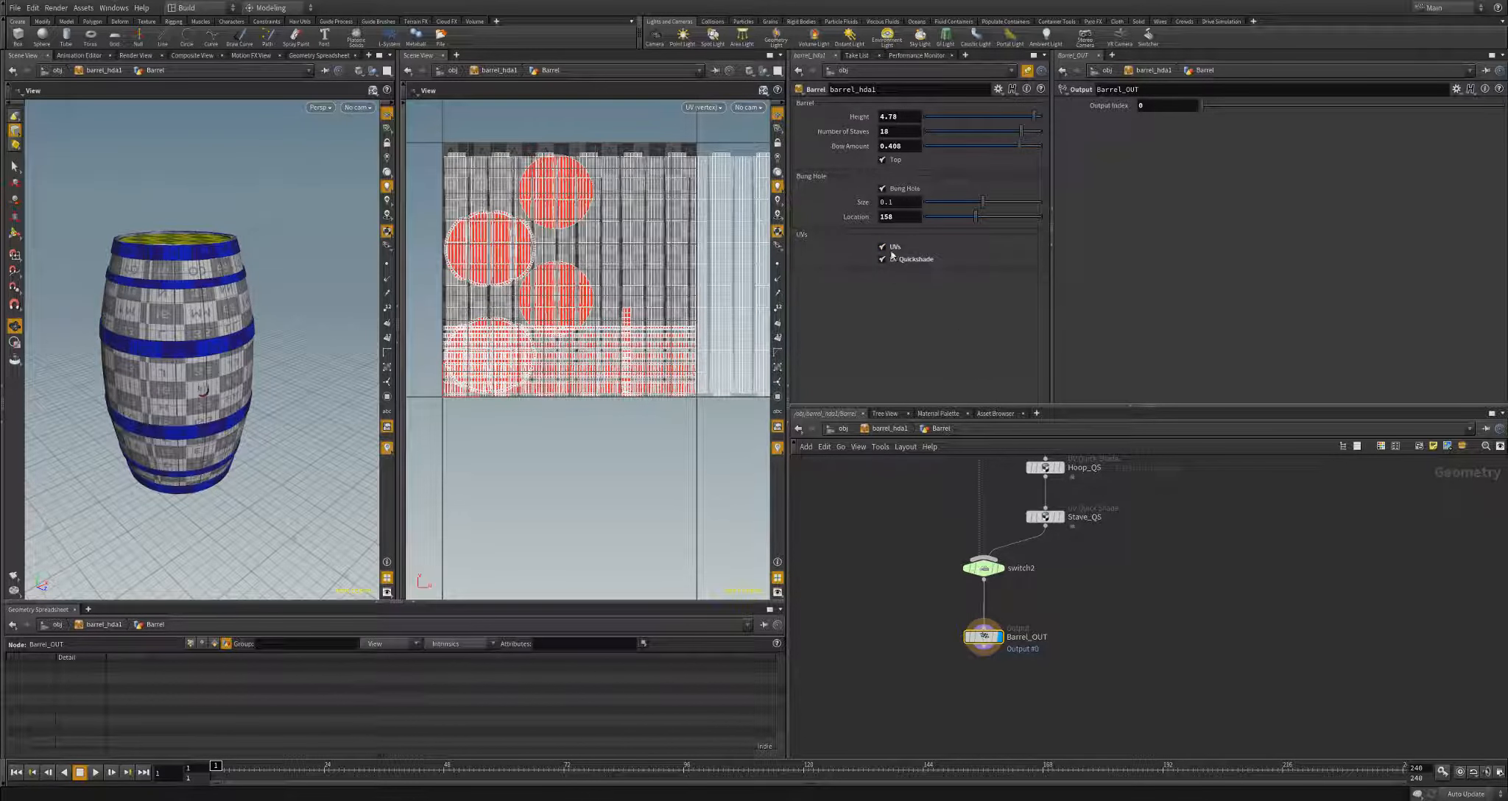
# - Enter the Bung_Hole subnetwork and move boolean1, fuse1, their note and the Barrel_Body input down to make room
pyautogui.moveTo(1250, 620); pyautogui.dragTo(1111, 616, button='middle')
pyautogui.doubleClick(1030, 534)
pyautogui.scroll(-3, 1200, 733)
pyautogui.scroll(2, 1075, 626)
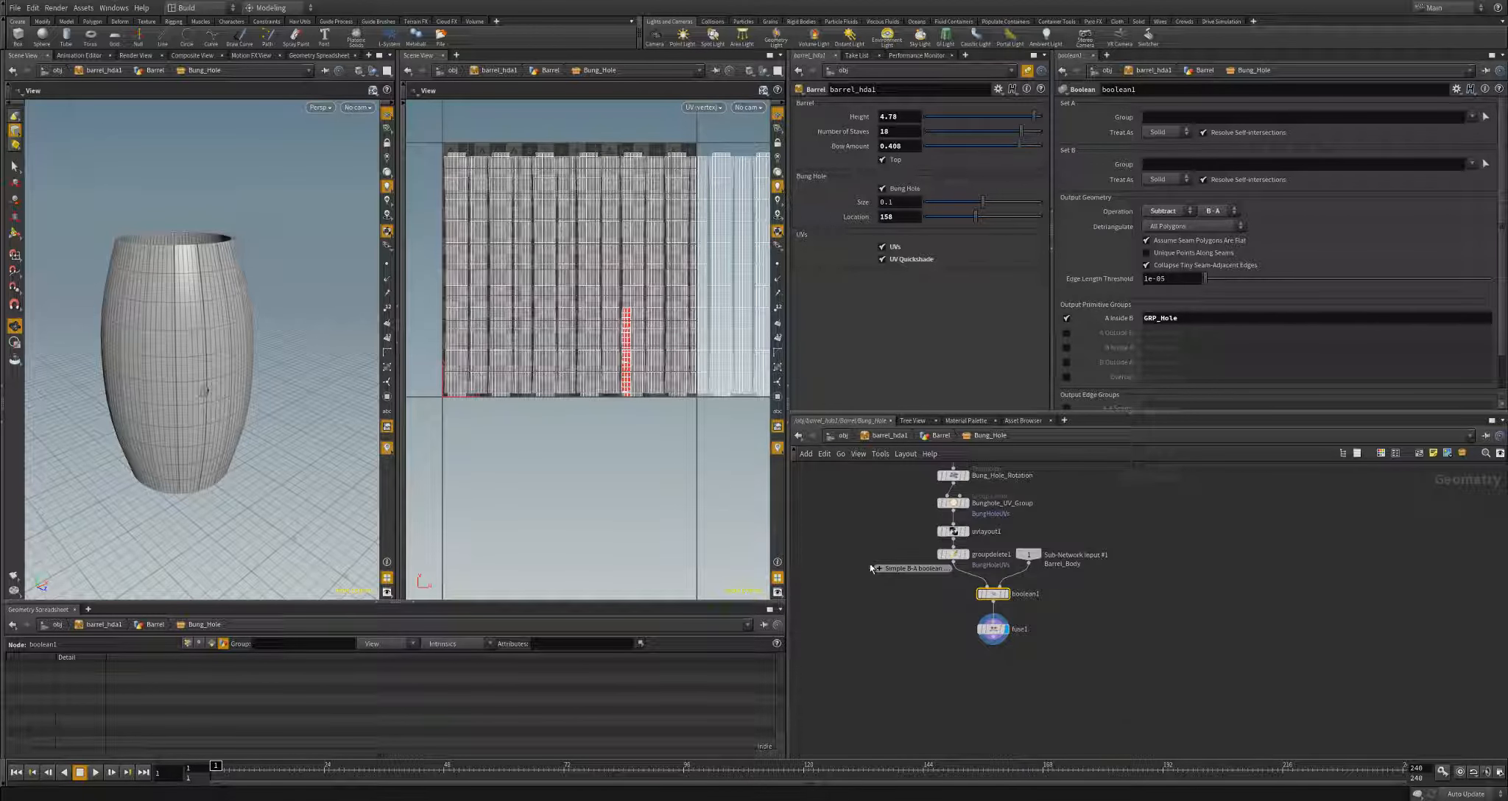
pyautogui.moveTo(1089, 688); pyautogui.dragTo(926, 569)
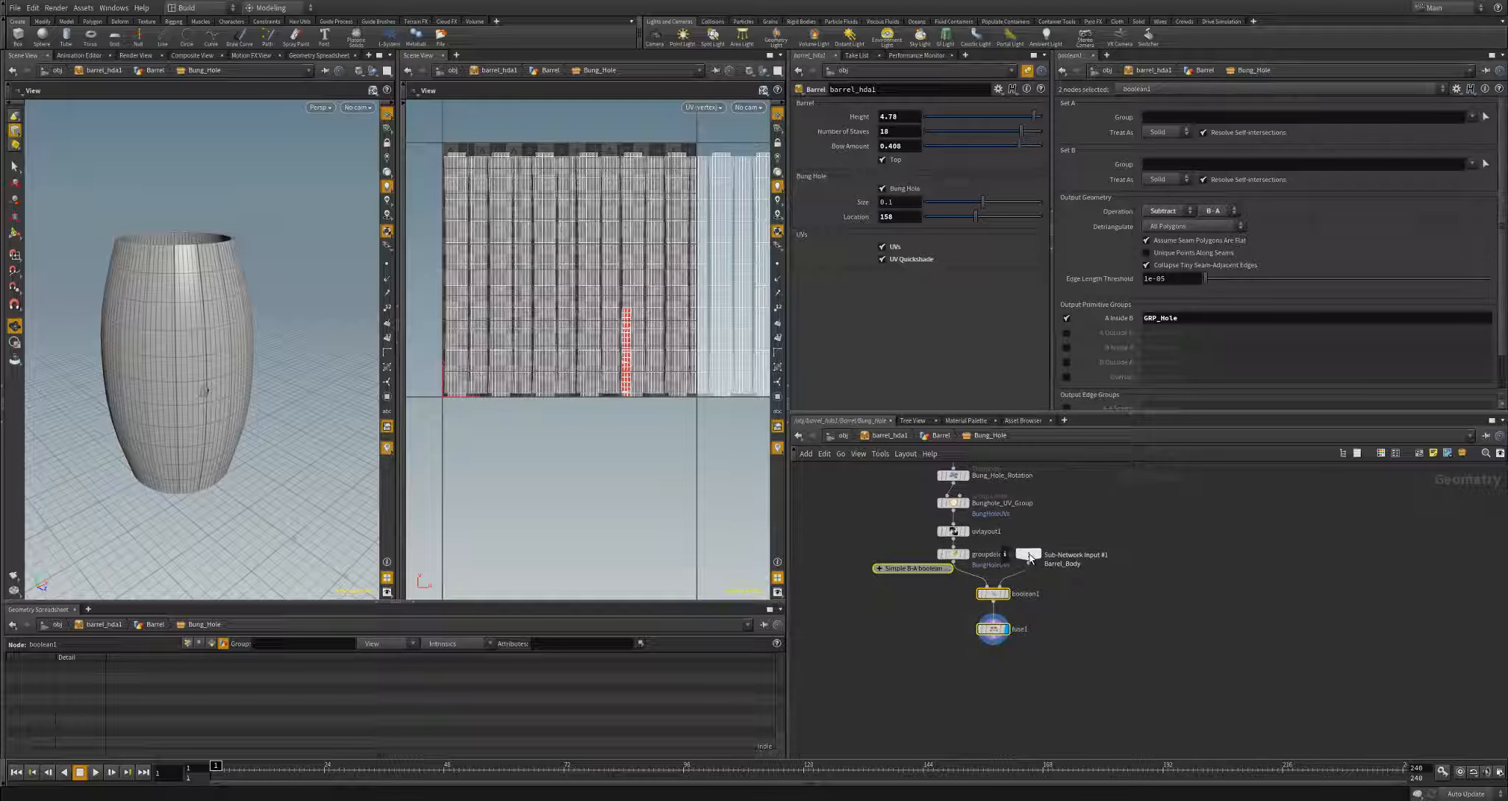
pyautogui.moveTo(1034, 564); pyautogui.dragTo(1060, 658)
pyautogui.click(1066, 471)
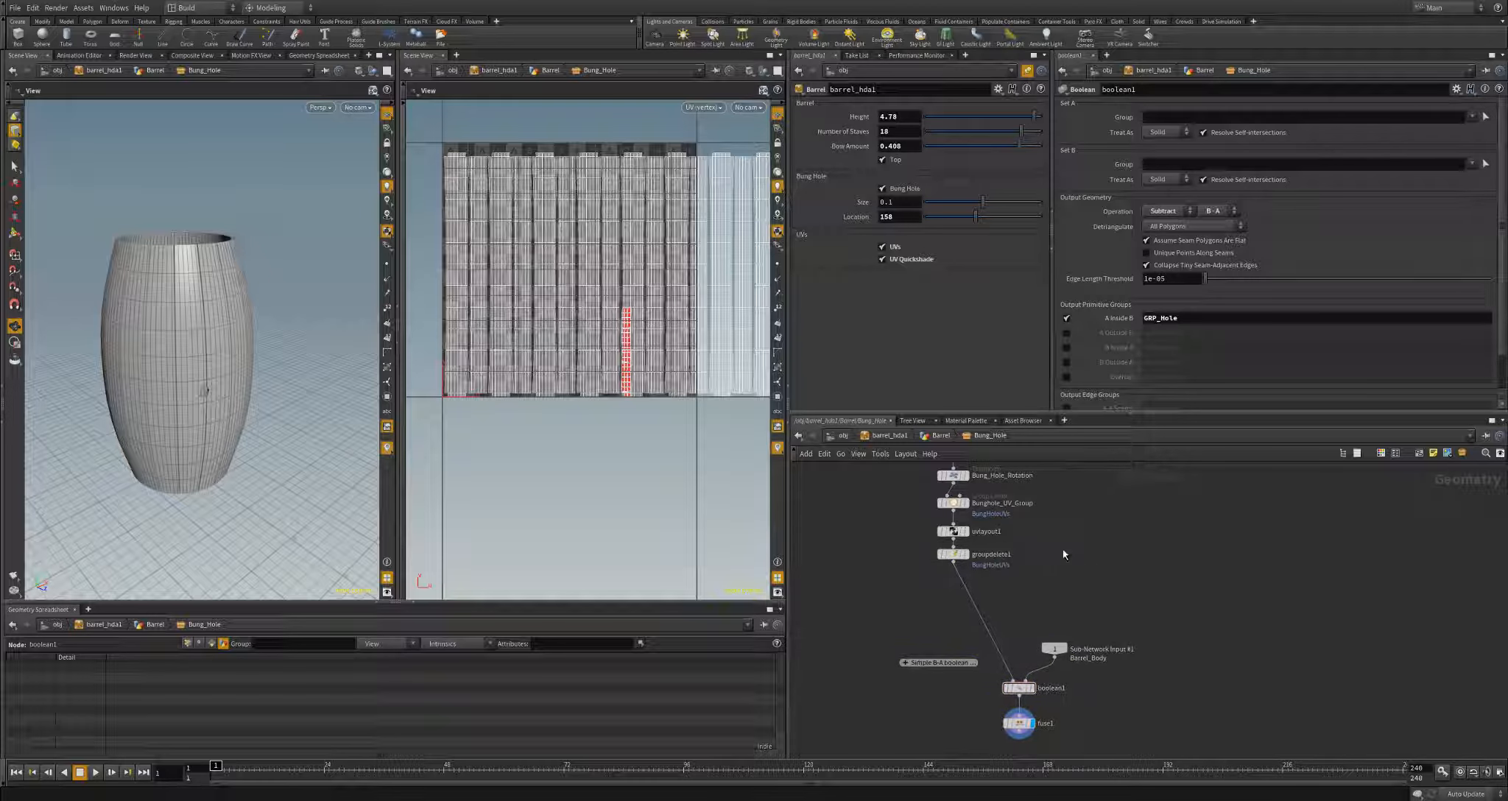
# - Move the chain from uvproject1 through groupdelete1 sideways into its own column beside polyextrude1
pyautogui.moveTo(1067, 464); pyautogui.dragTo(1057, 550, button='middle')
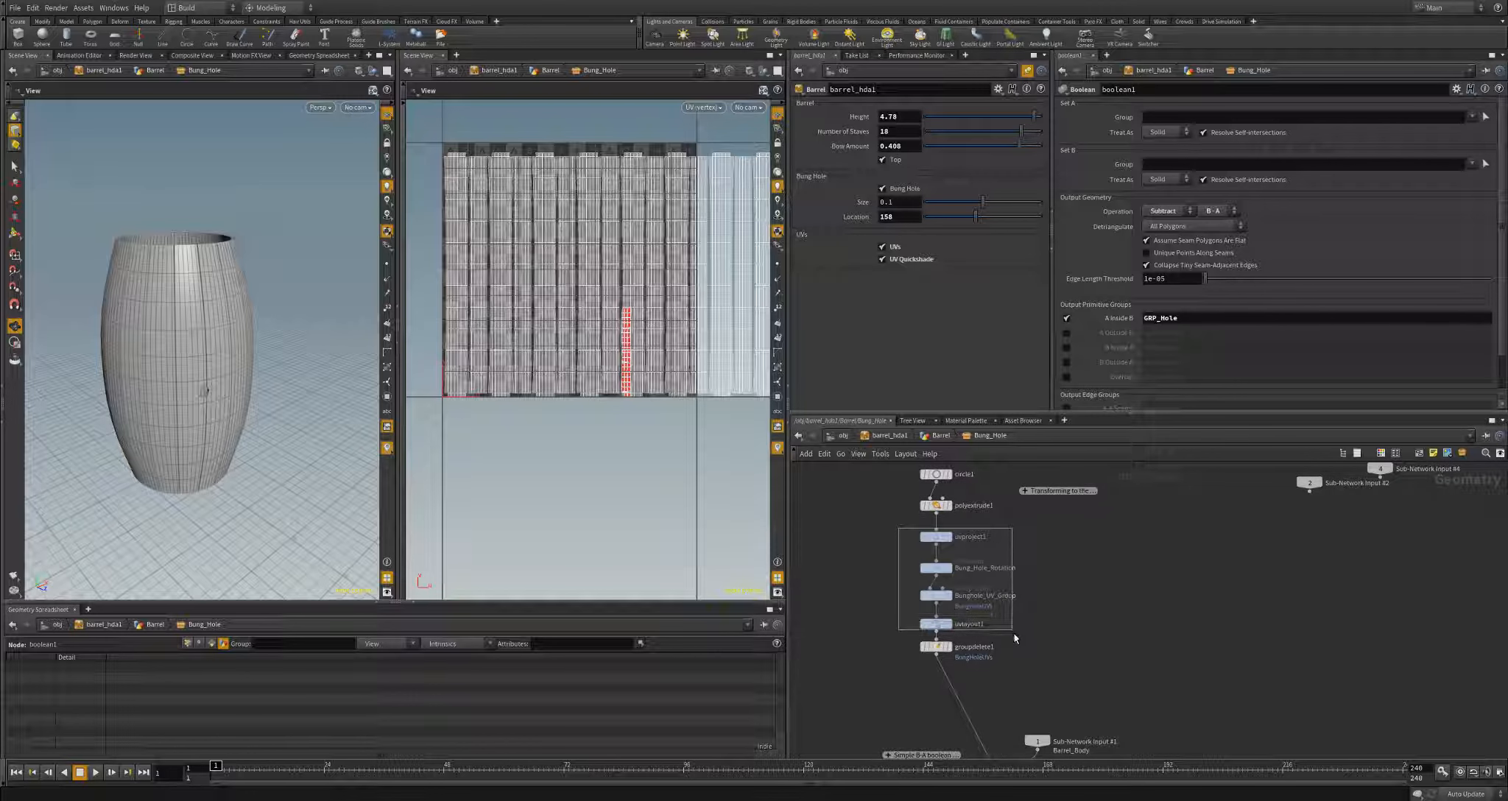
pyautogui.moveTo(1014, 665); pyautogui.dragTo(1011, 660)
pyautogui.moveTo(938, 598); pyautogui.dragTo(1025, 608)
pyautogui.click(932, 595)
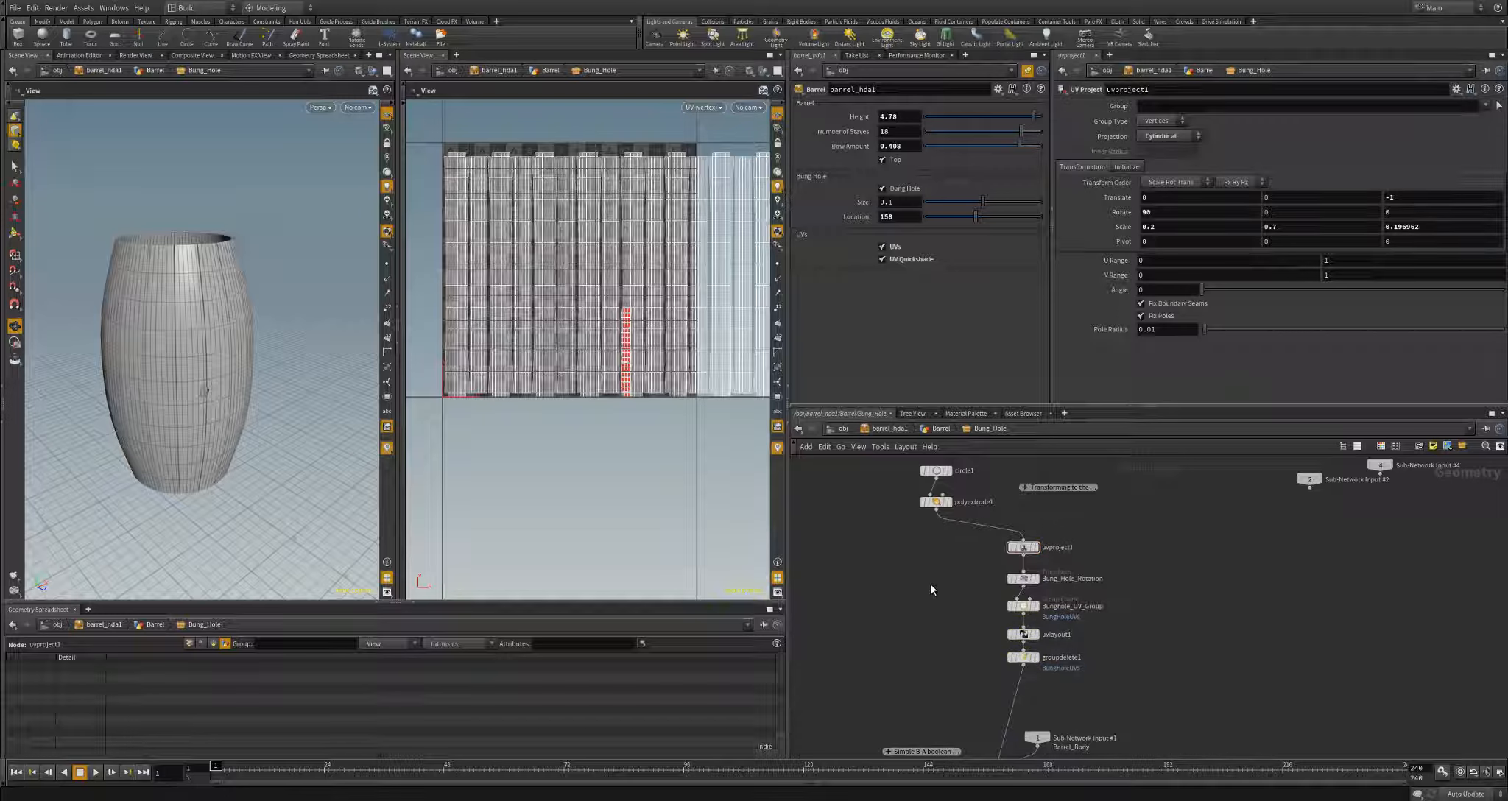
# - Place Bung_Hole_Rotation back in line below polyextrude1, leaving the UV nodes in the side column
pyautogui.moveTo(1029, 584); pyautogui.dragTo(941, 586)
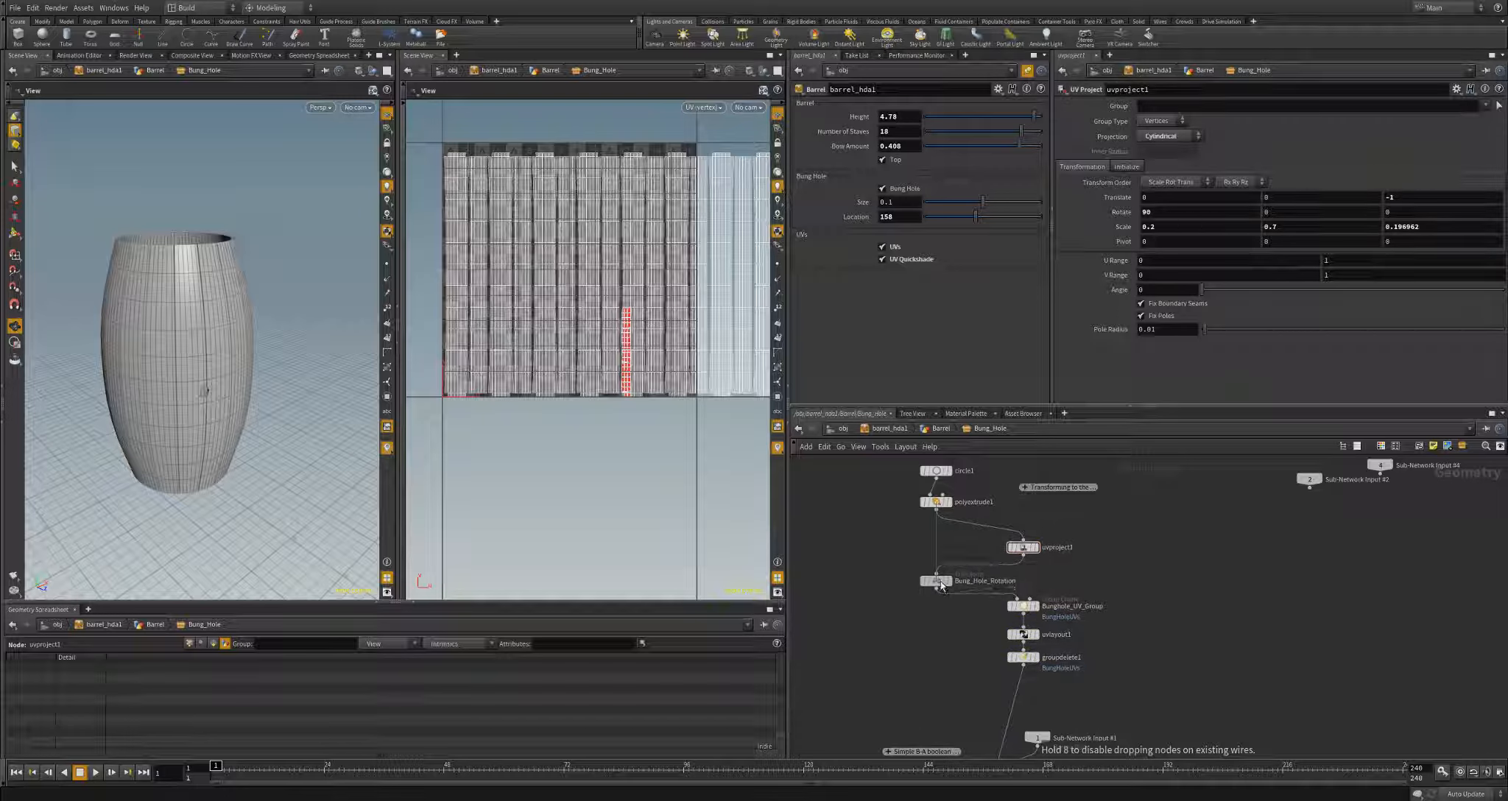
pyautogui.moveTo(958, 651); pyautogui.dragTo(925, 637, button='middle')
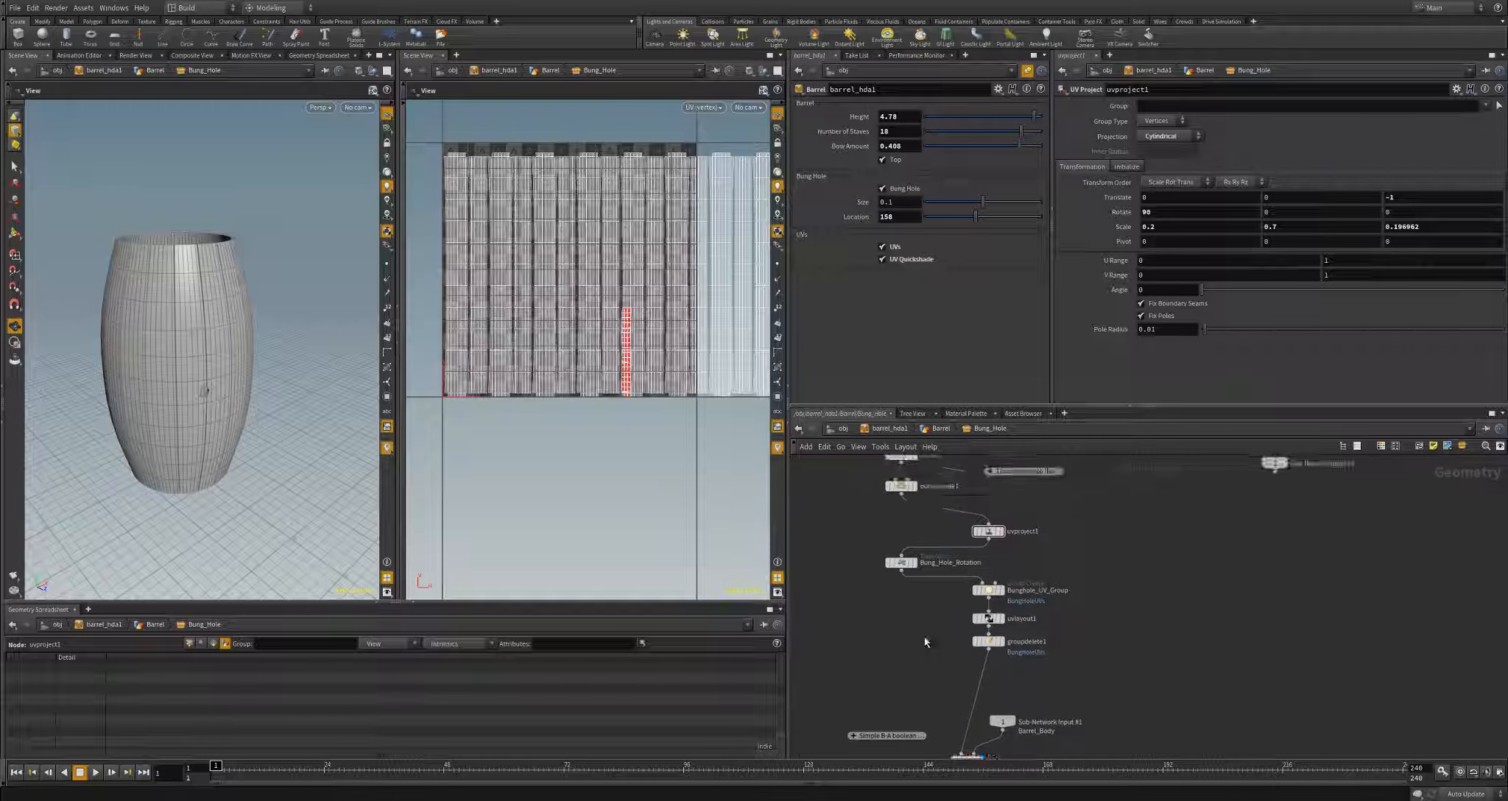
pyautogui.scroll(-1, 923, 617)
pyautogui.scroll(-1, 986, 641)
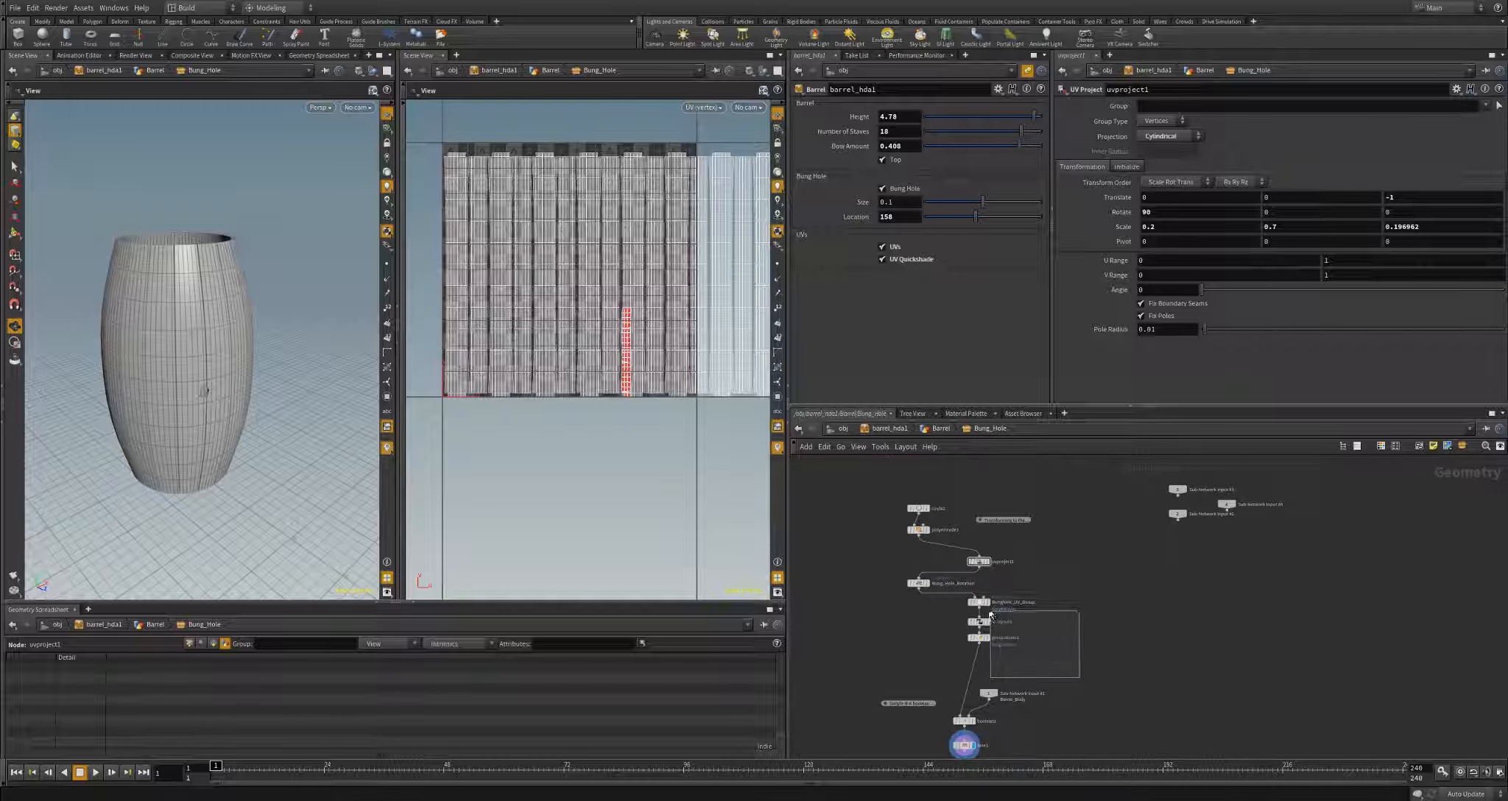
pyautogui.moveTo(991, 616); pyautogui.dragTo(923, 595)
pyautogui.click(926, 612)
pyautogui.scroll(5, 920, 560)
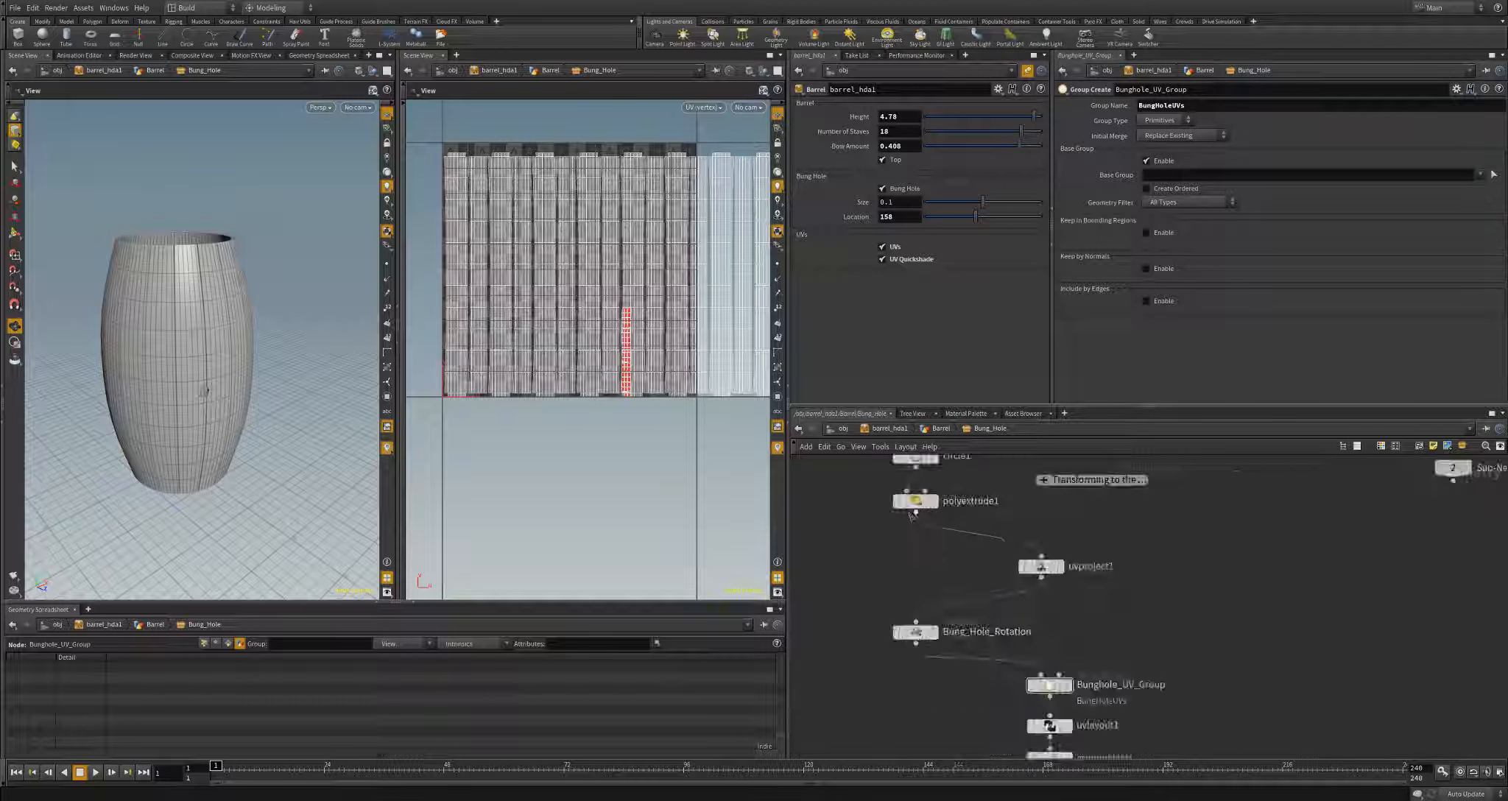
# - Insert a Switch between polyextrude1 and Bung_Hole_Rotation, with uvproject1 wired in as its second input
pyautogui.press('Tab')
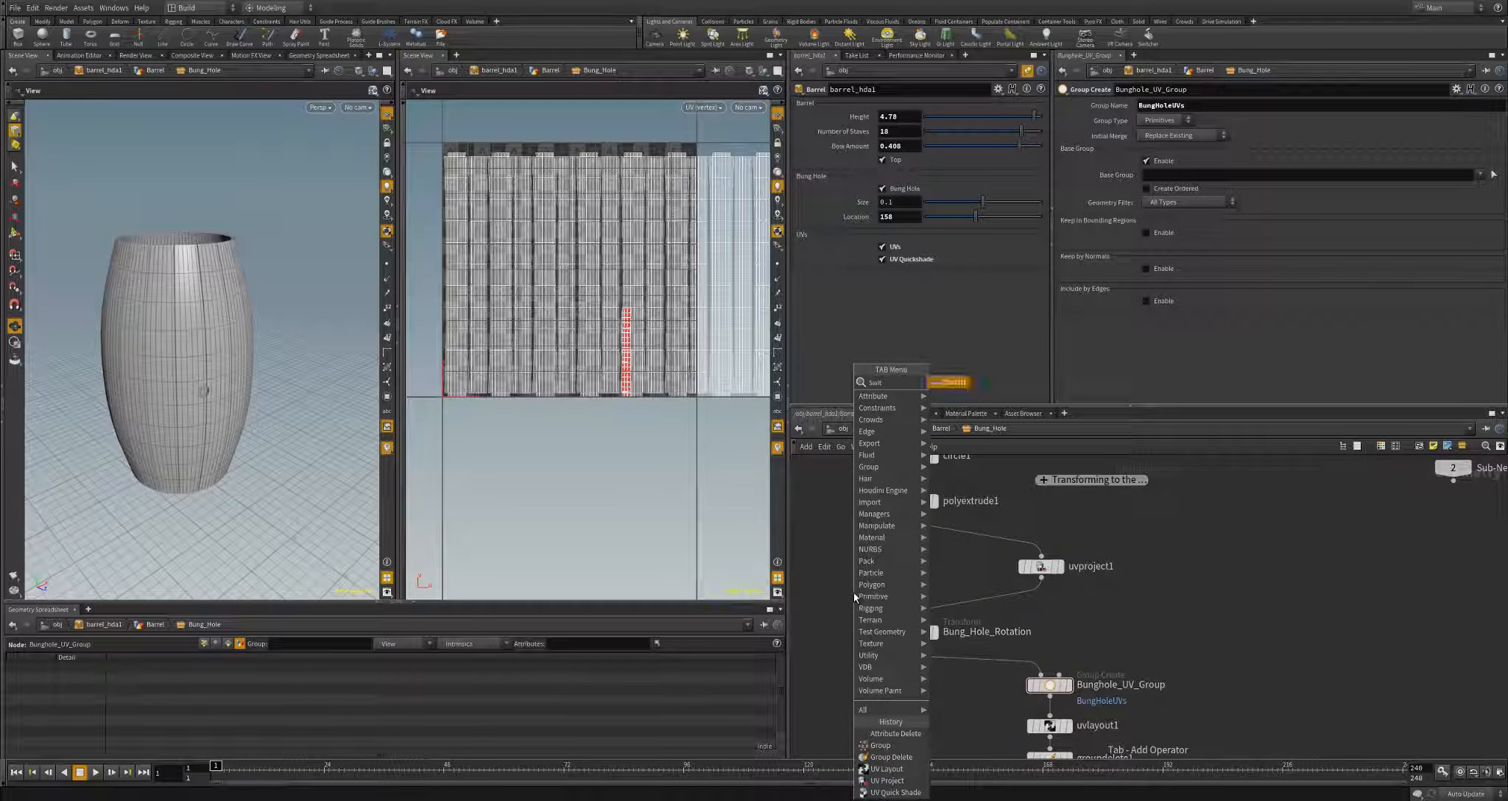
pyautogui.write('swit')
pyautogui.press('Return')
pyautogui.click(854, 597)
pyautogui.moveTo(854, 596); pyautogui.dragTo(908, 579)
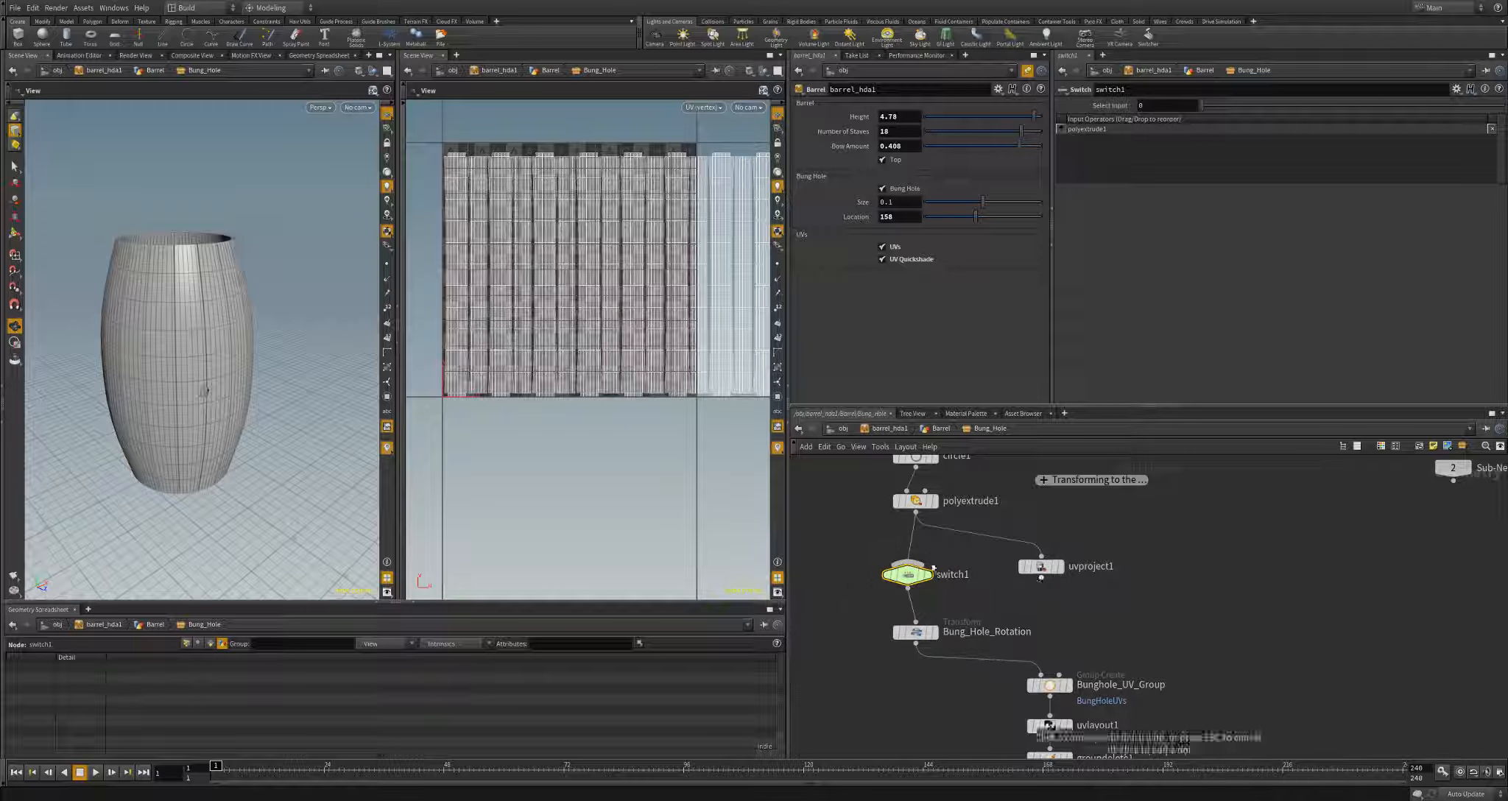
pyautogui.moveTo(1041, 578); pyautogui.dragTo(921, 591)
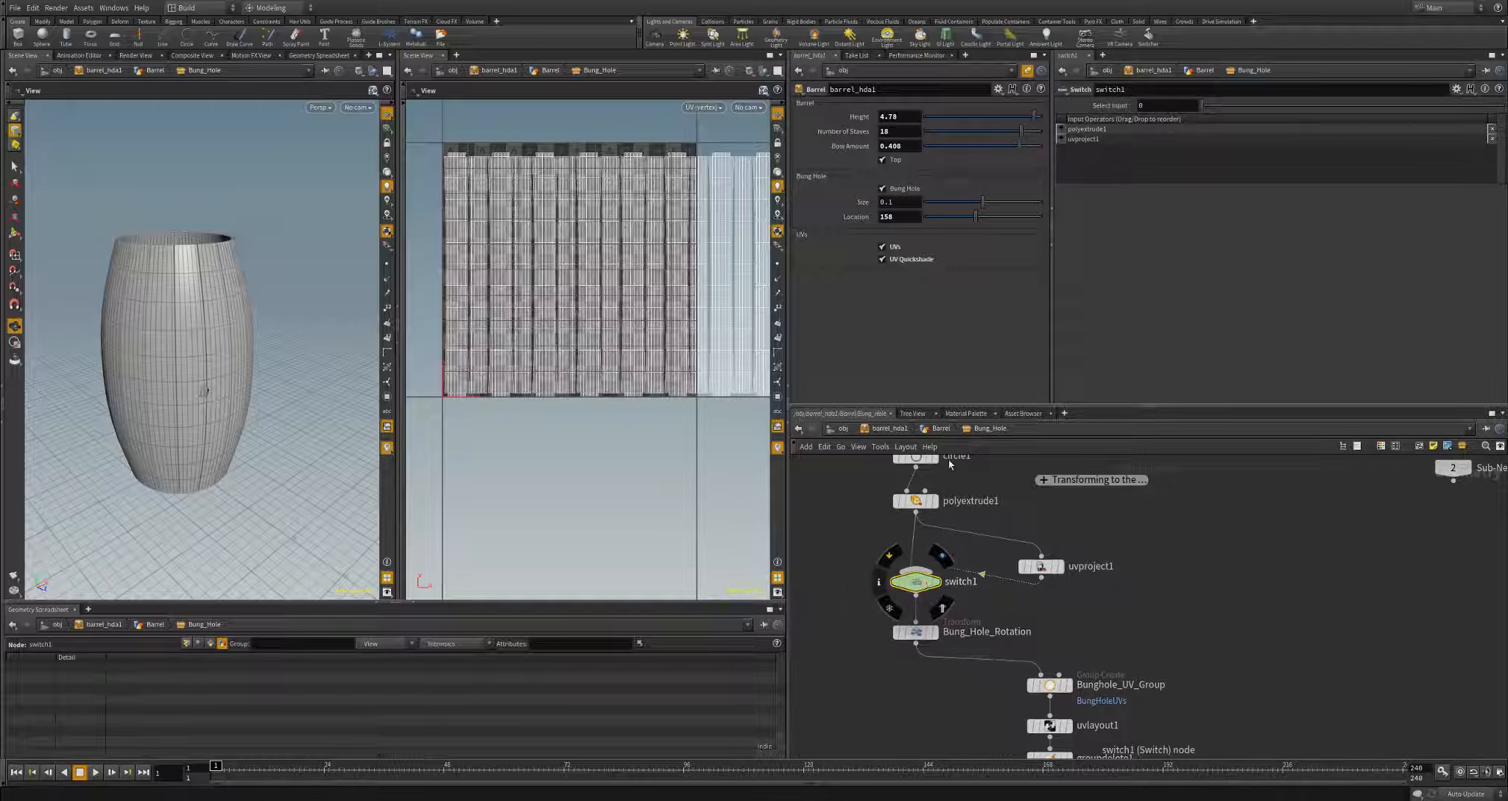
# - Link switch1's Select Input to the barrel's UVs toggle with a relative reference, ch("../../../toggle_uvs")
pyautogui.rightClick(900, 251)
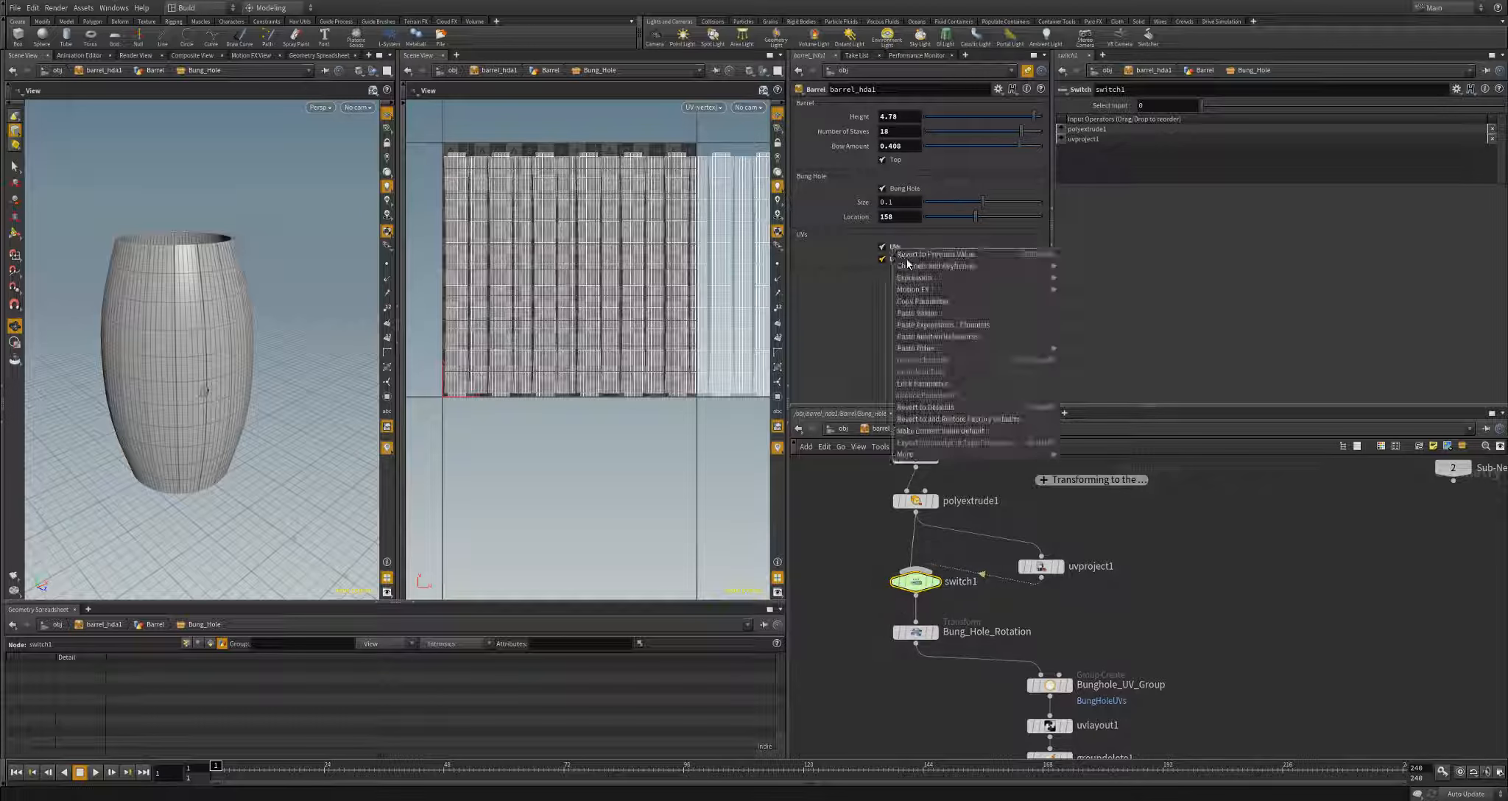
pyautogui.click(916, 302)
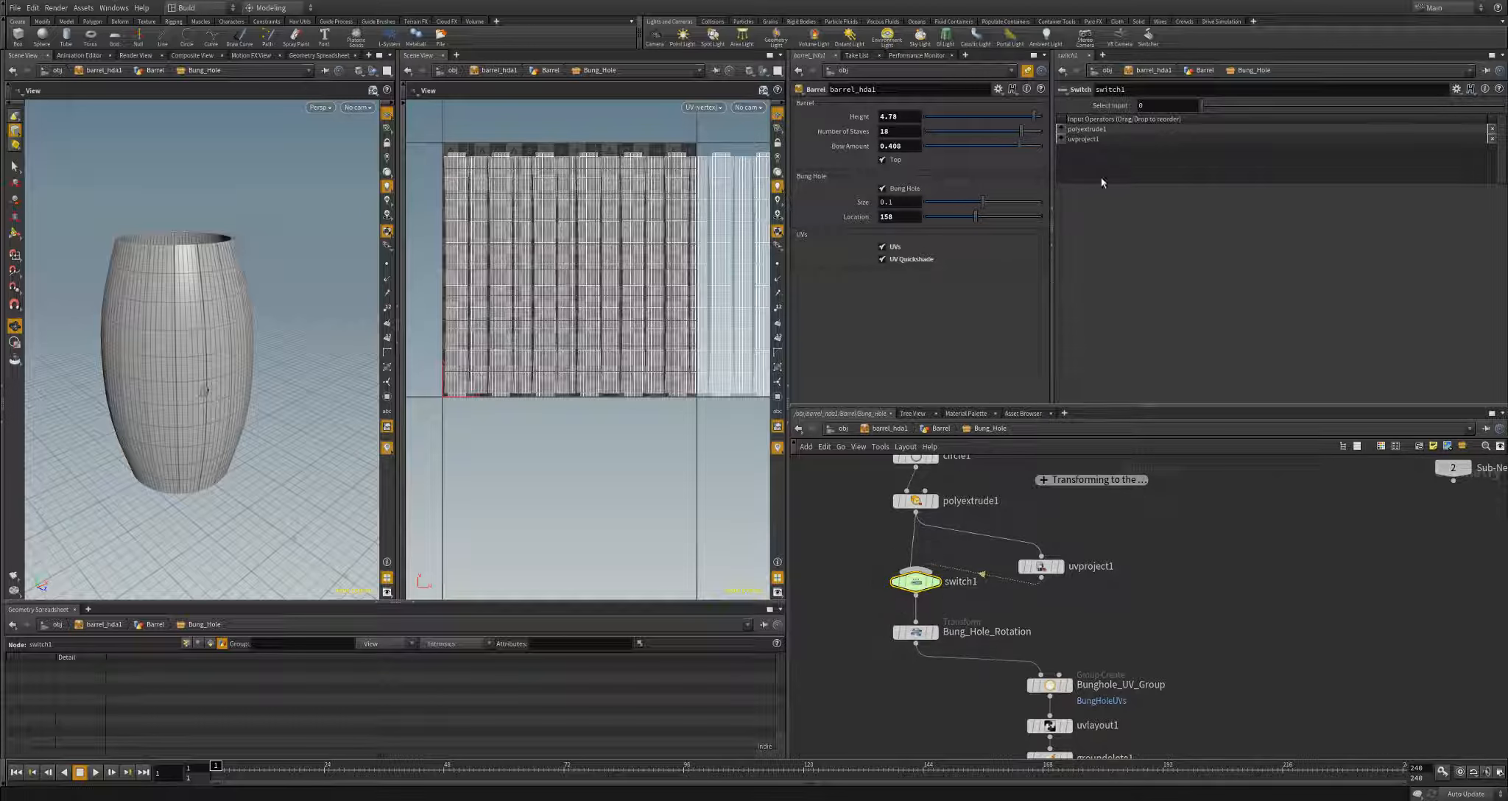
pyautogui.rightClick(1106, 113)
pyautogui.click(1160, 193)
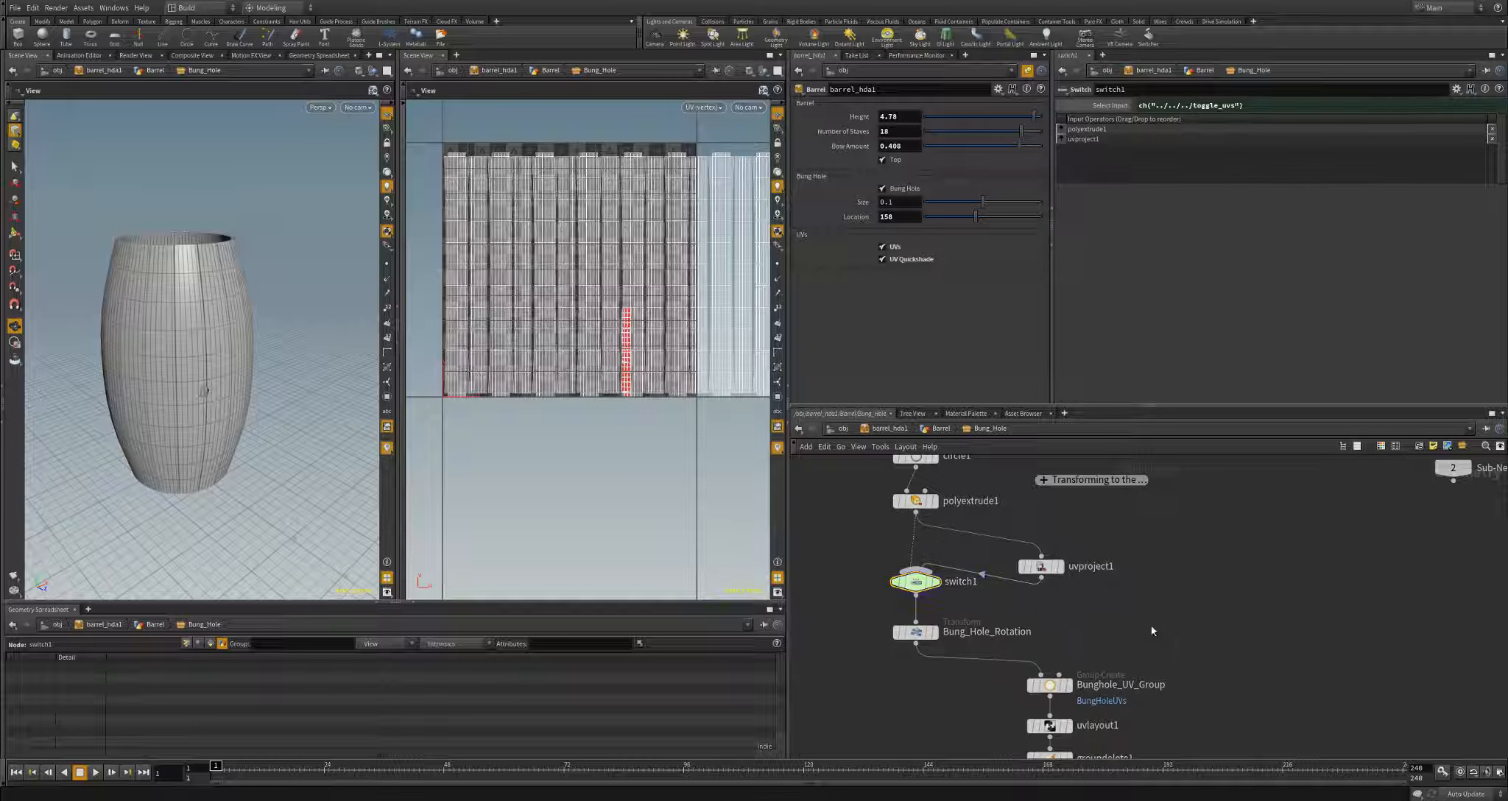
# - Duplicate switch1 below Bung_Hole_Rotation, wire in Bung_Hole_Rotation and groupdelete1 as inputs, and connect its output to boolean1's first input
pyautogui.moveTo(1152, 631); pyautogui.dragTo(1167, 516, button='middle')
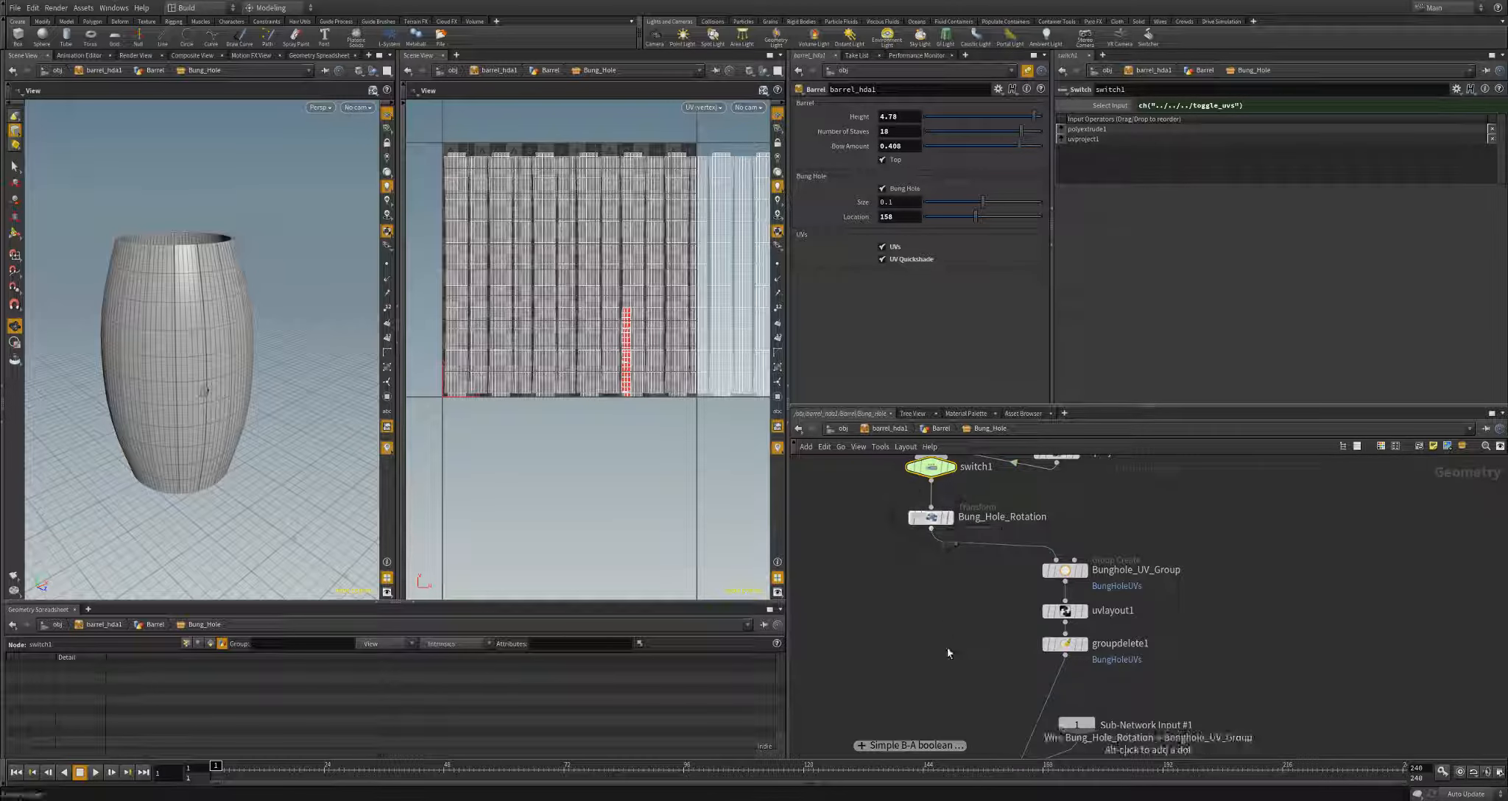
pyautogui.hotkey('ctrl', 'c')
pyautogui.hotkey('ctrl', 'v')
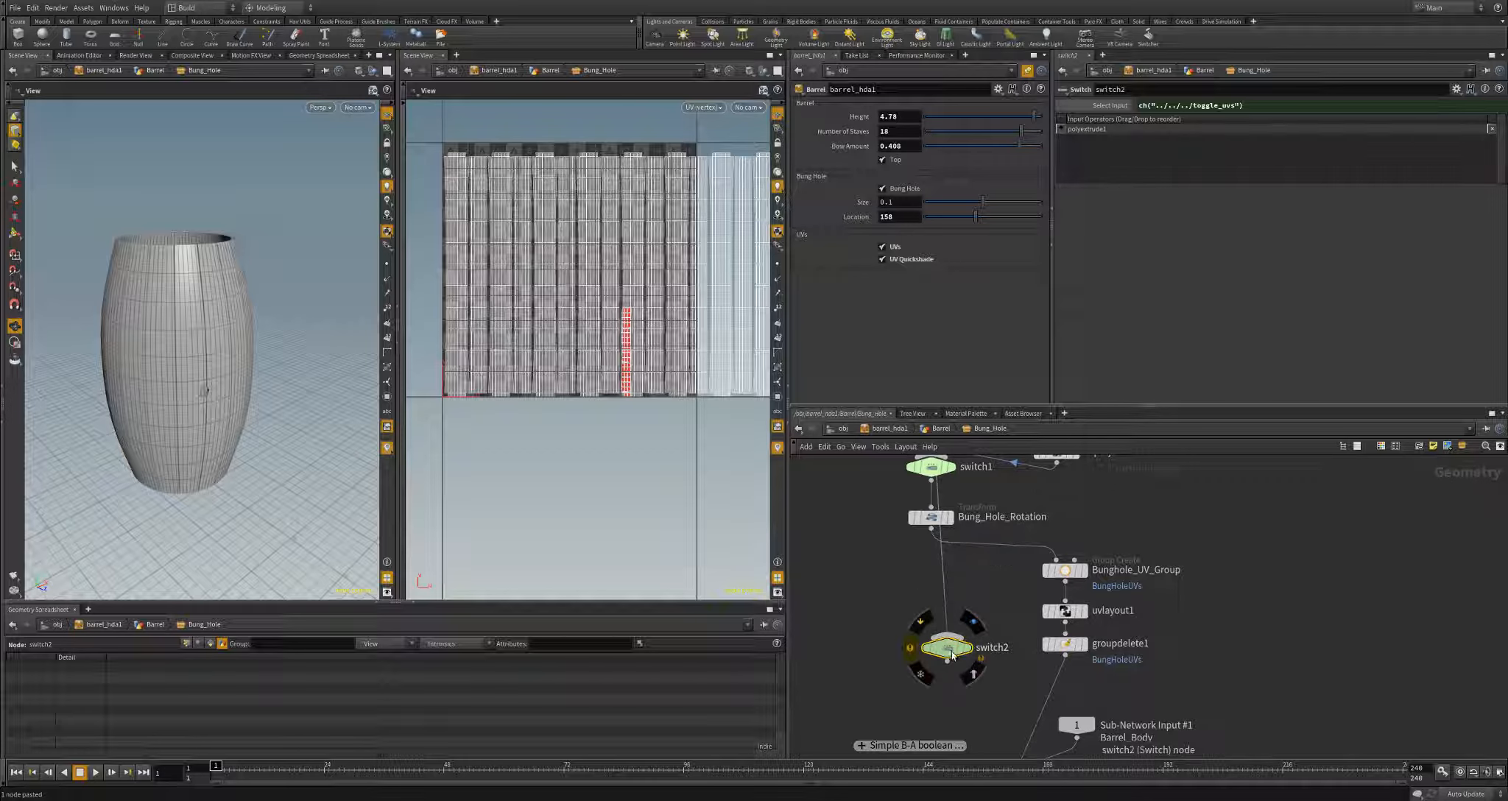
pyautogui.moveTo(946, 651); pyautogui.dragTo(946, 673)
pyautogui.moveTo(933, 537); pyautogui.dragTo(944, 665)
pyautogui.moveTo(1065, 653); pyautogui.dragTo(956, 657)
pyautogui.moveTo(989, 694); pyautogui.dragTo(969, 531, button='middle')
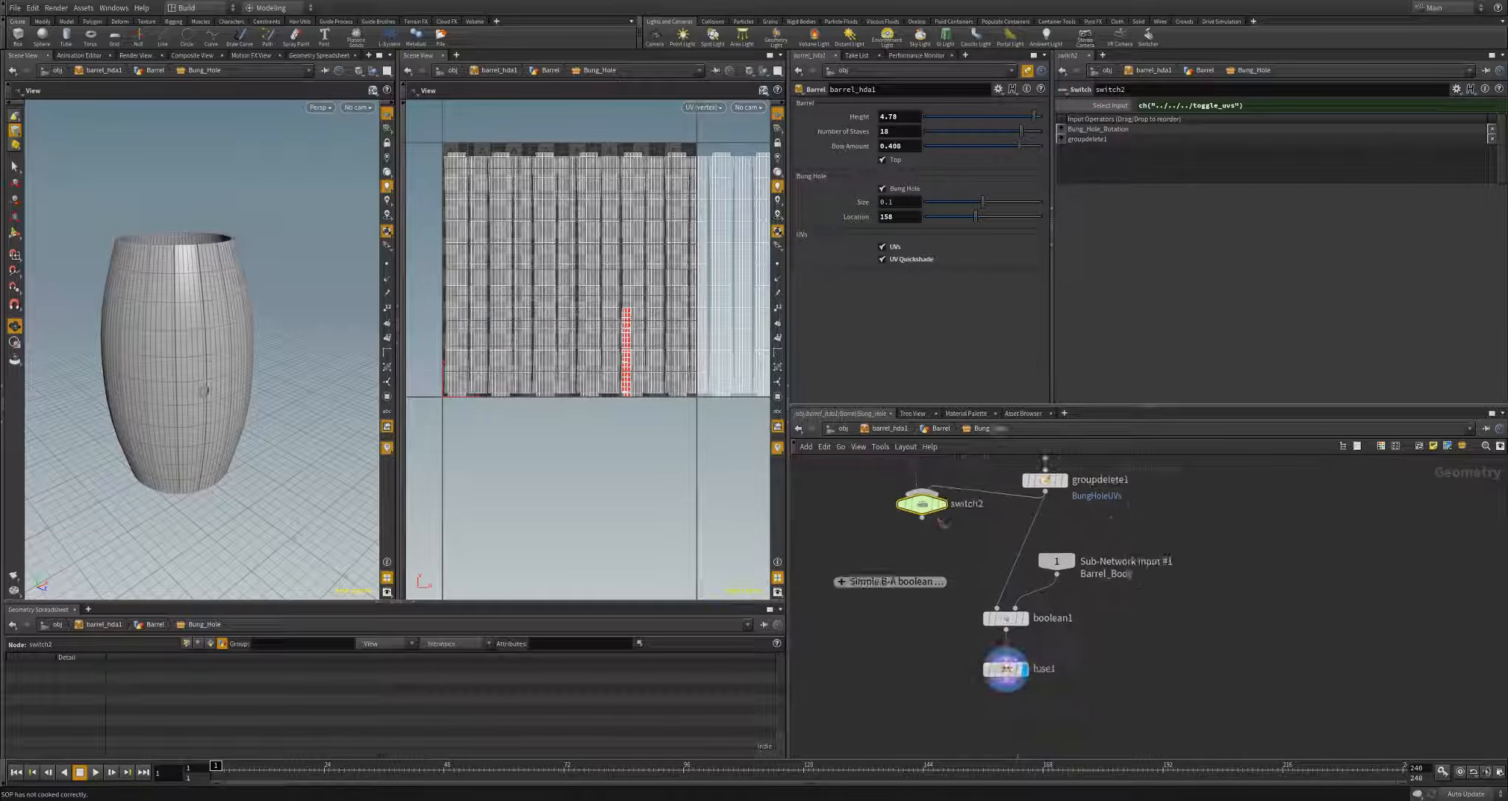
pyautogui.moveTo(922, 518); pyautogui.dragTo(986, 591)
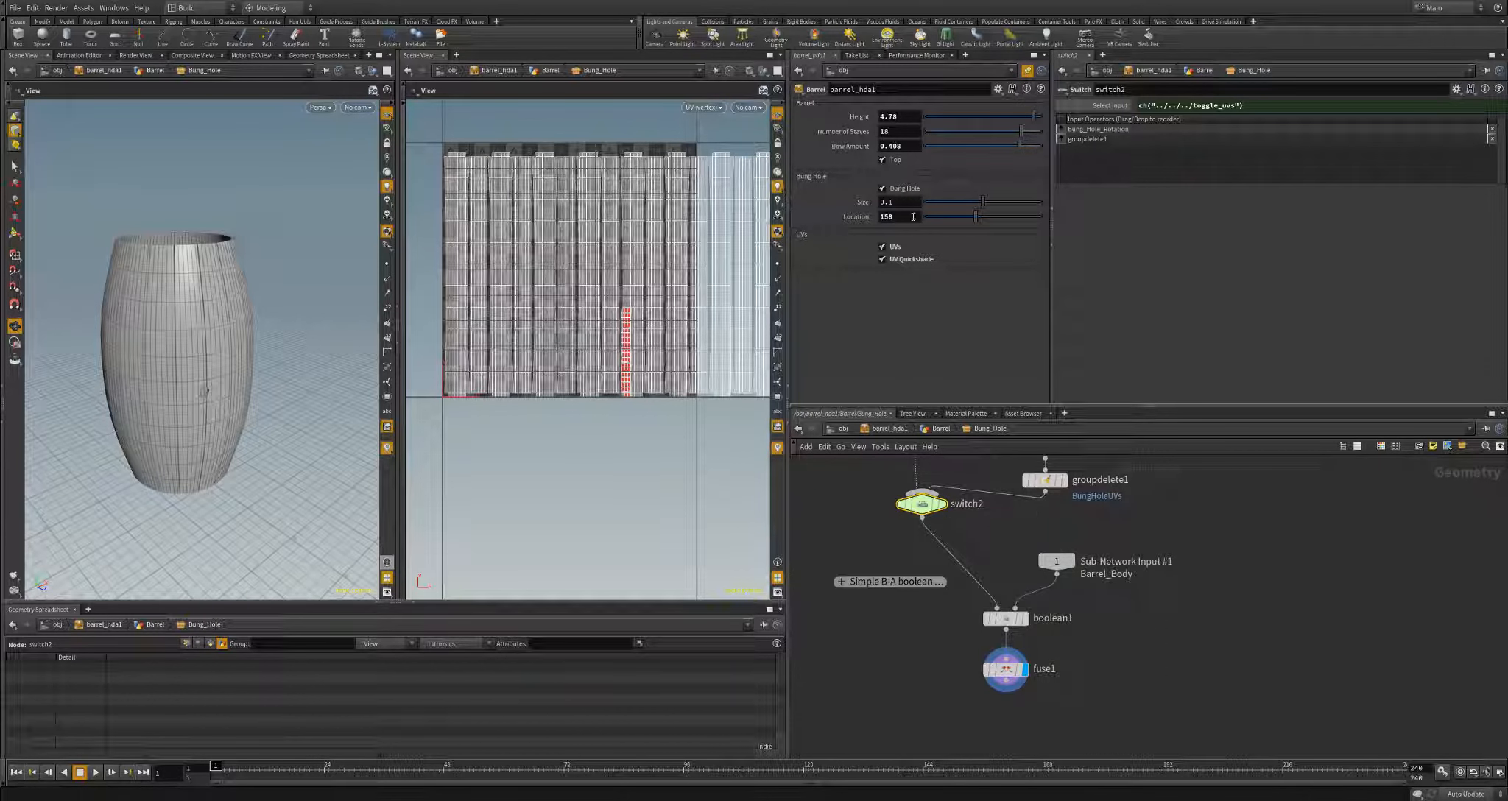
# - Toggle the barrel's UVs off and on repeatedly to test the bung hole's UV switches
pyautogui.click(884, 247)
pyautogui.click(885, 248)
pyautogui.click(884, 248)
pyautogui.click(884, 248)
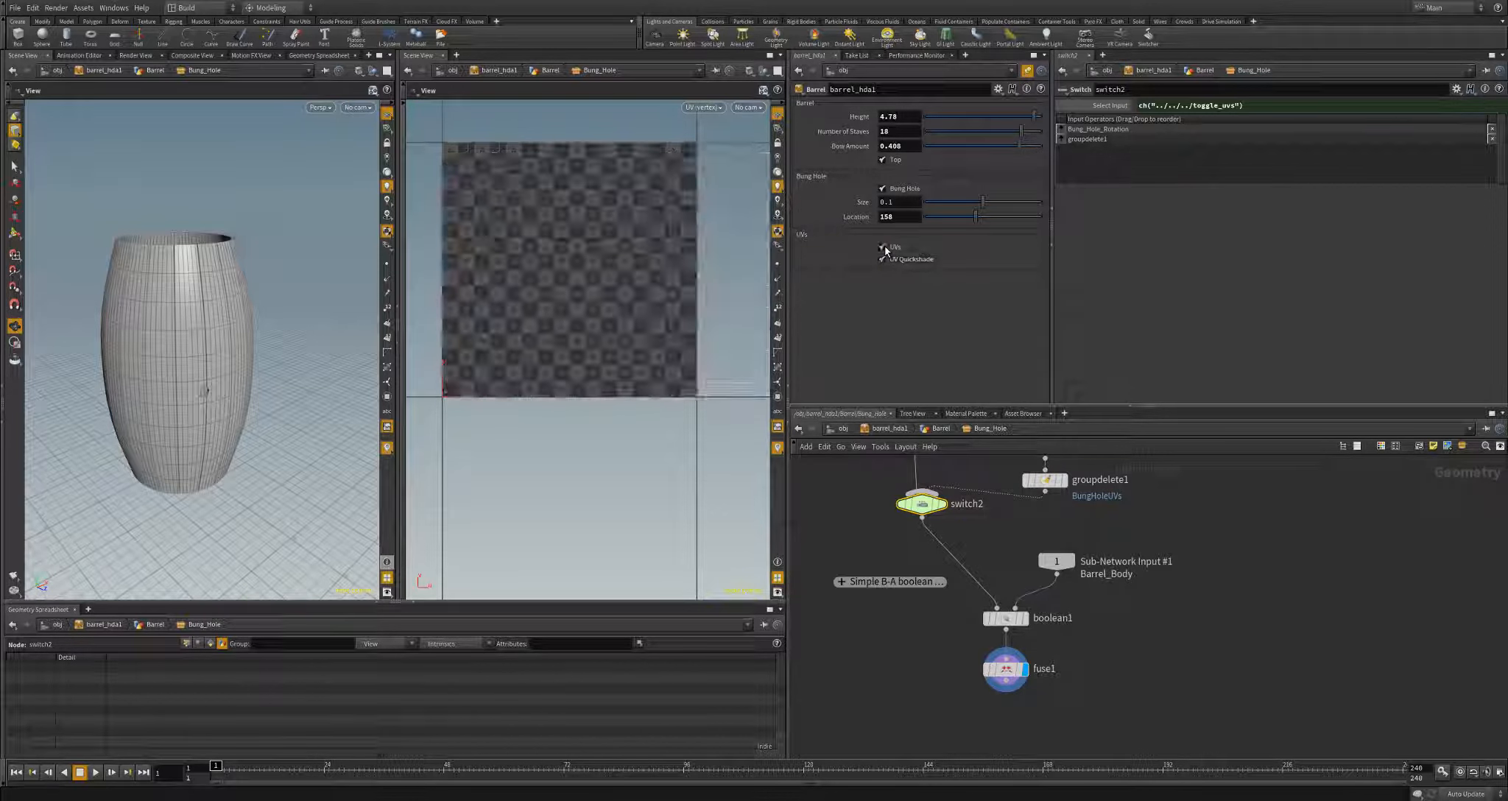
# - Return to the Barrel network, display Barrel_OUT and set the bung hole's Location to 167 while checking its shading
pyautogui.press('u')
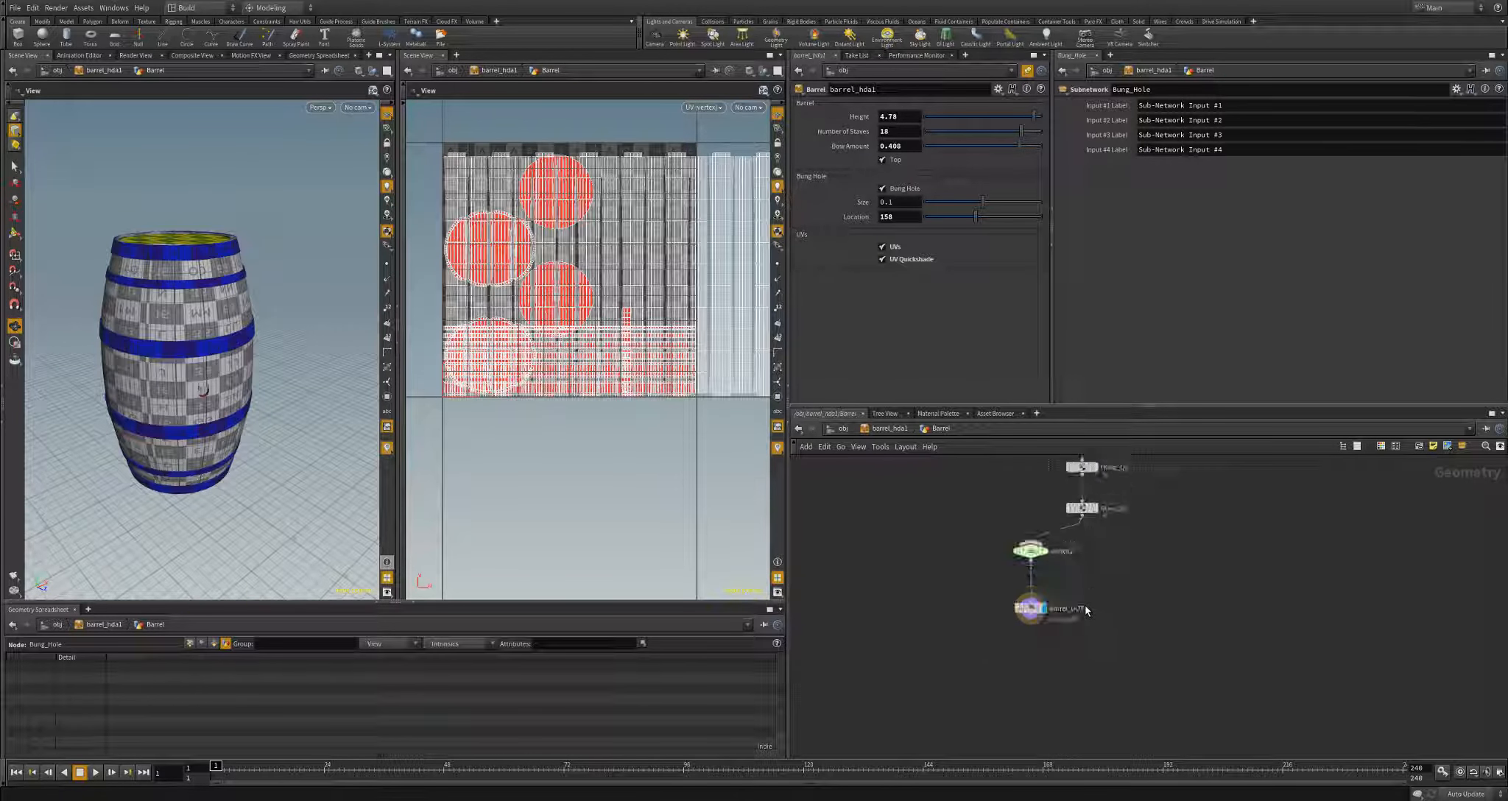
pyautogui.click(1020, 608)
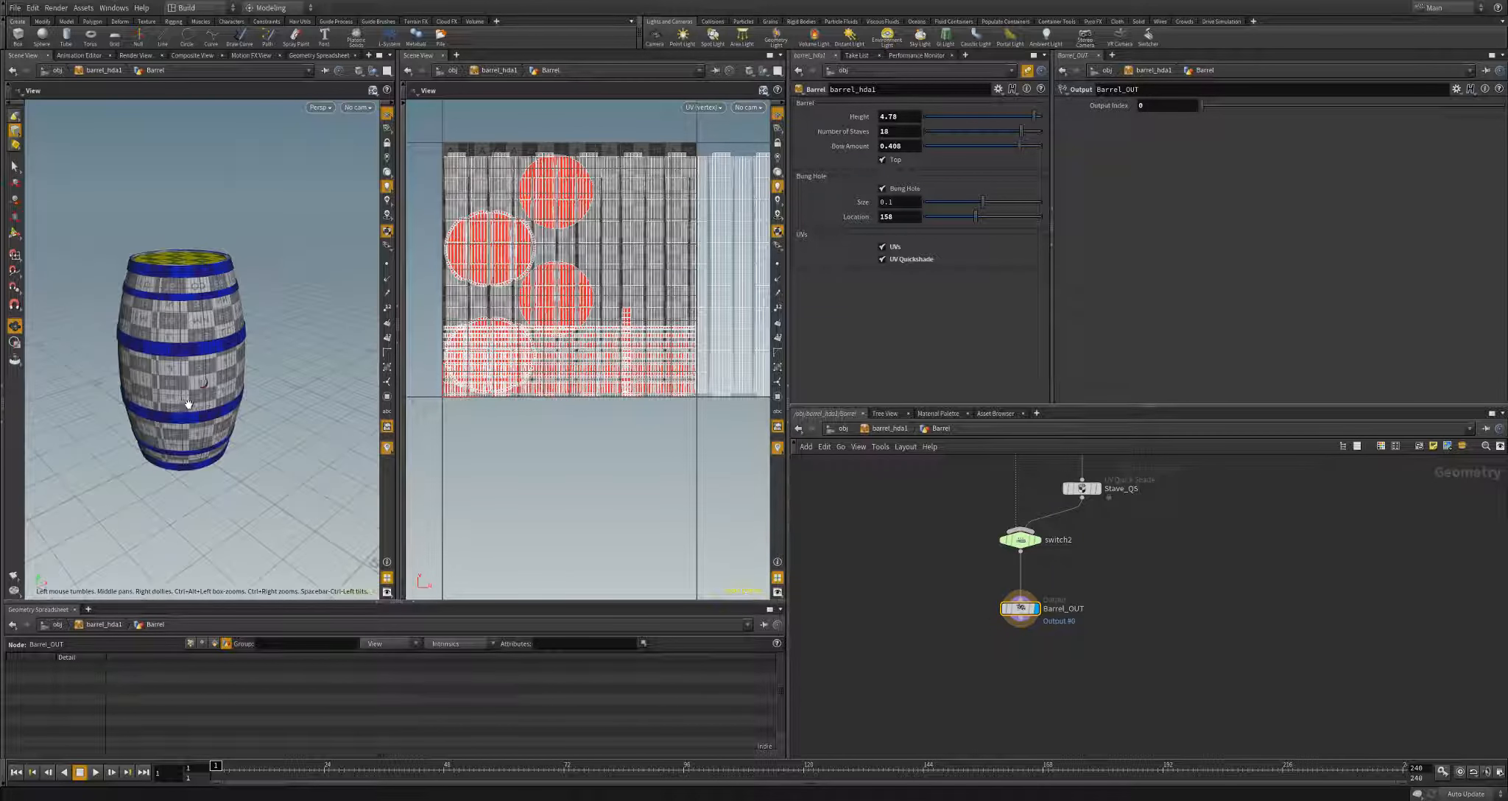
pyautogui.moveTo(299, 399); pyautogui.dragTo(193, 381)
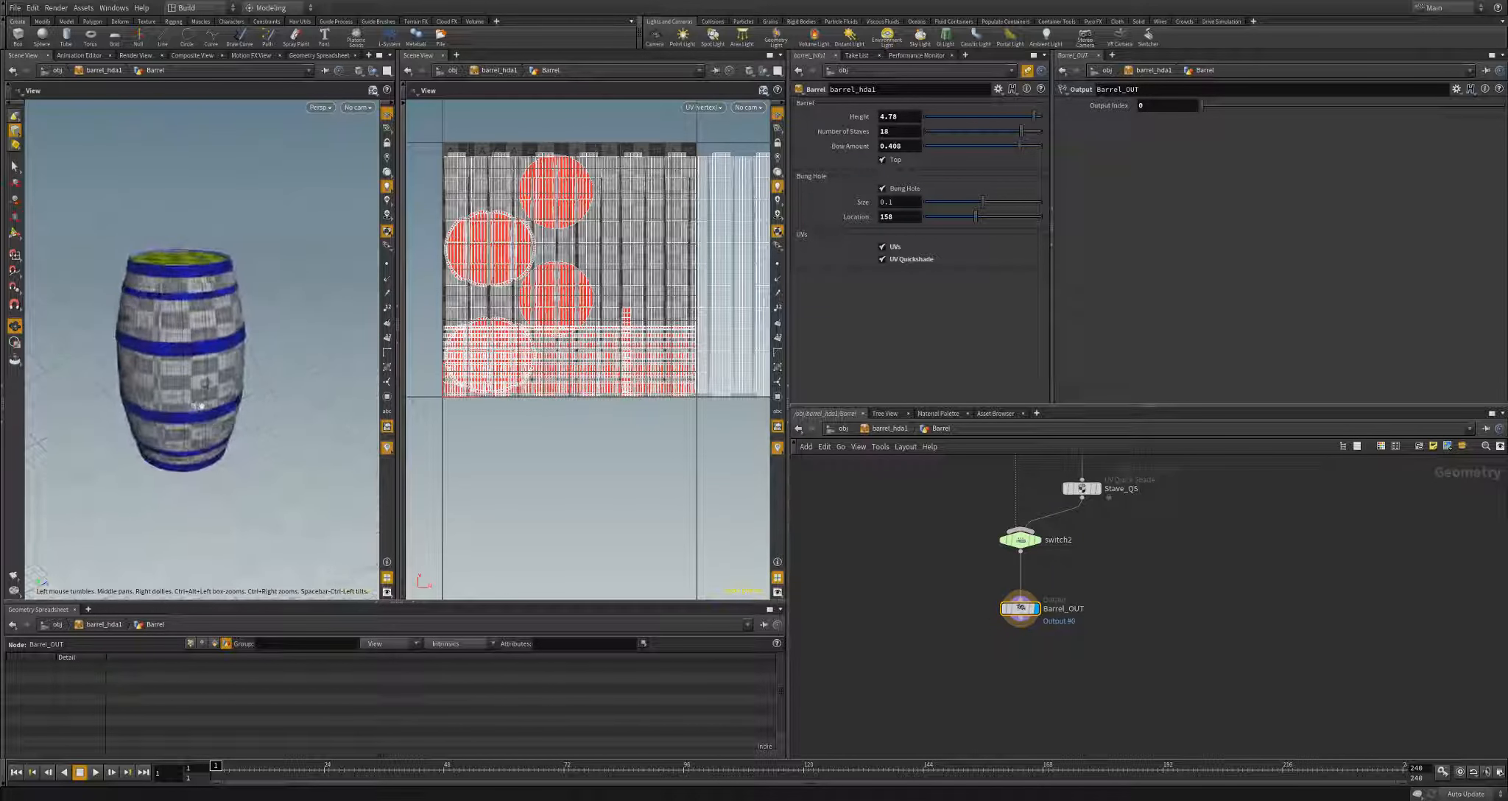
pyautogui.moveTo(193, 381)
pyautogui.mouseDown(button='right')
pyautogui.moveTo(313, 377)
pyautogui.moveTo(184, 377)
pyautogui.mouseUp(button='right')
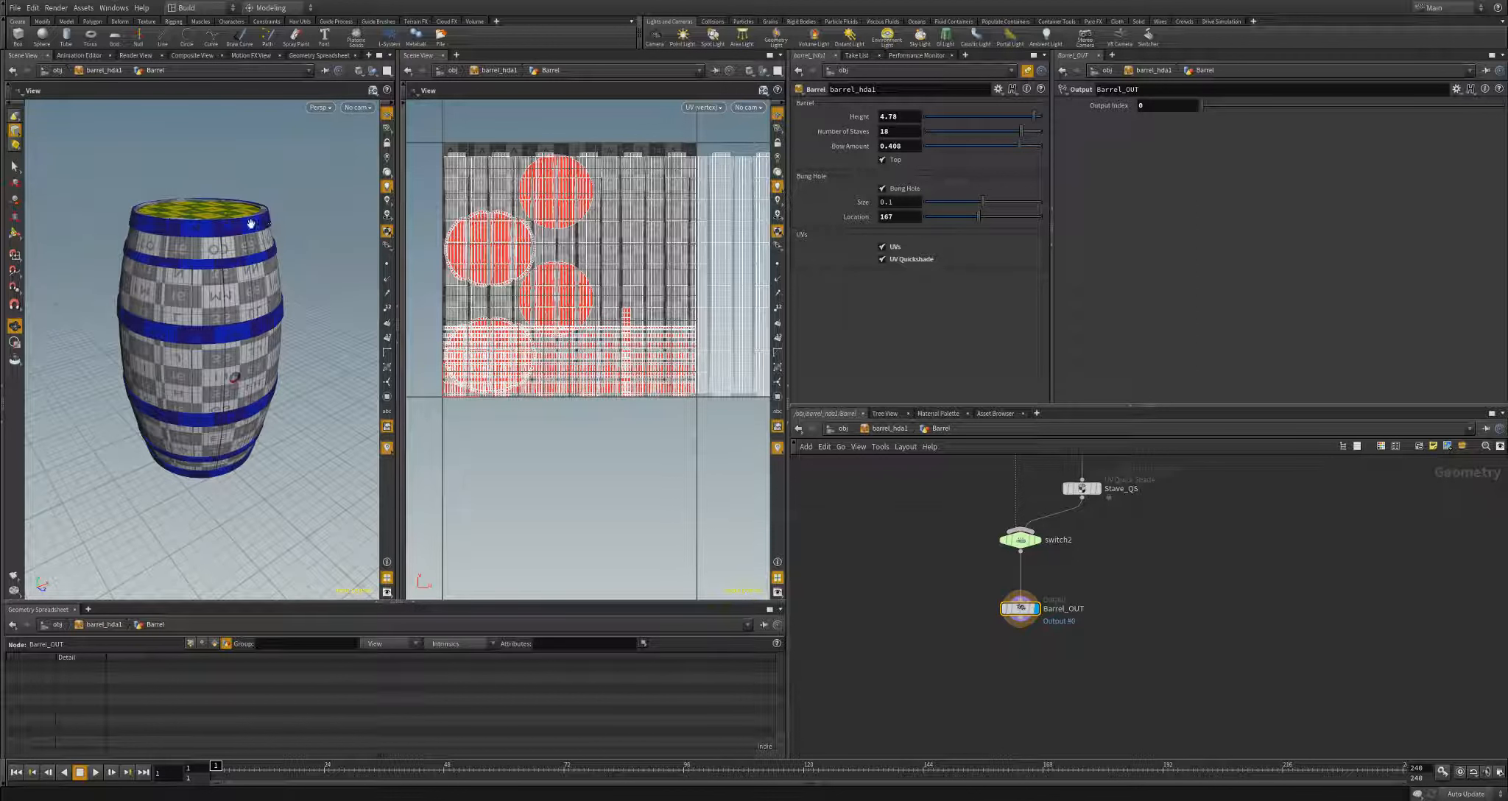
# - Align Head_QS with Hoop_QS and Stave_QS in the quickshade chain
pyautogui.moveTo(1093, 501); pyautogui.dragTo(1077, 658, button='middle')
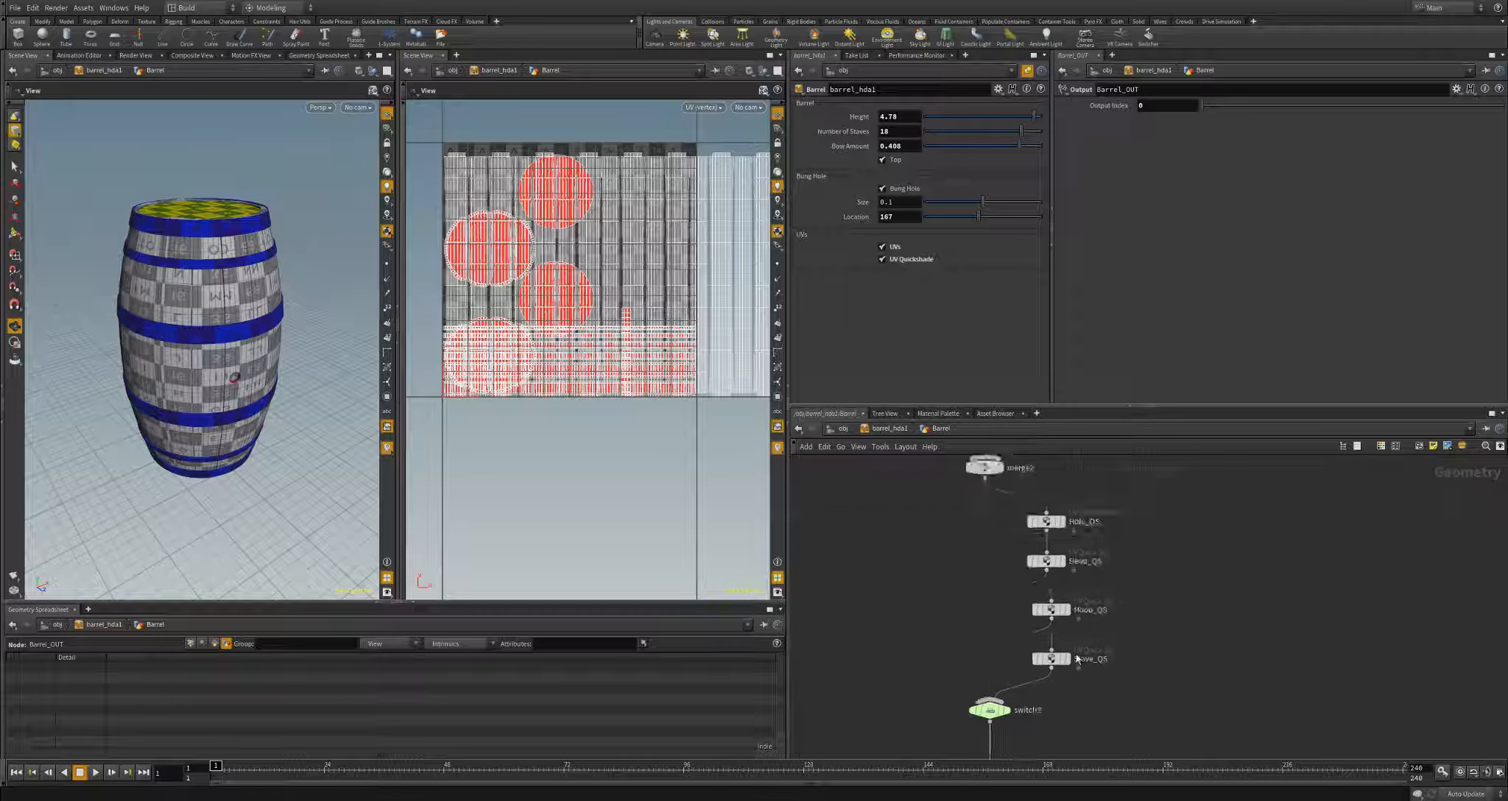
pyautogui.moveTo(1049, 564); pyautogui.dragTo(1053, 569)
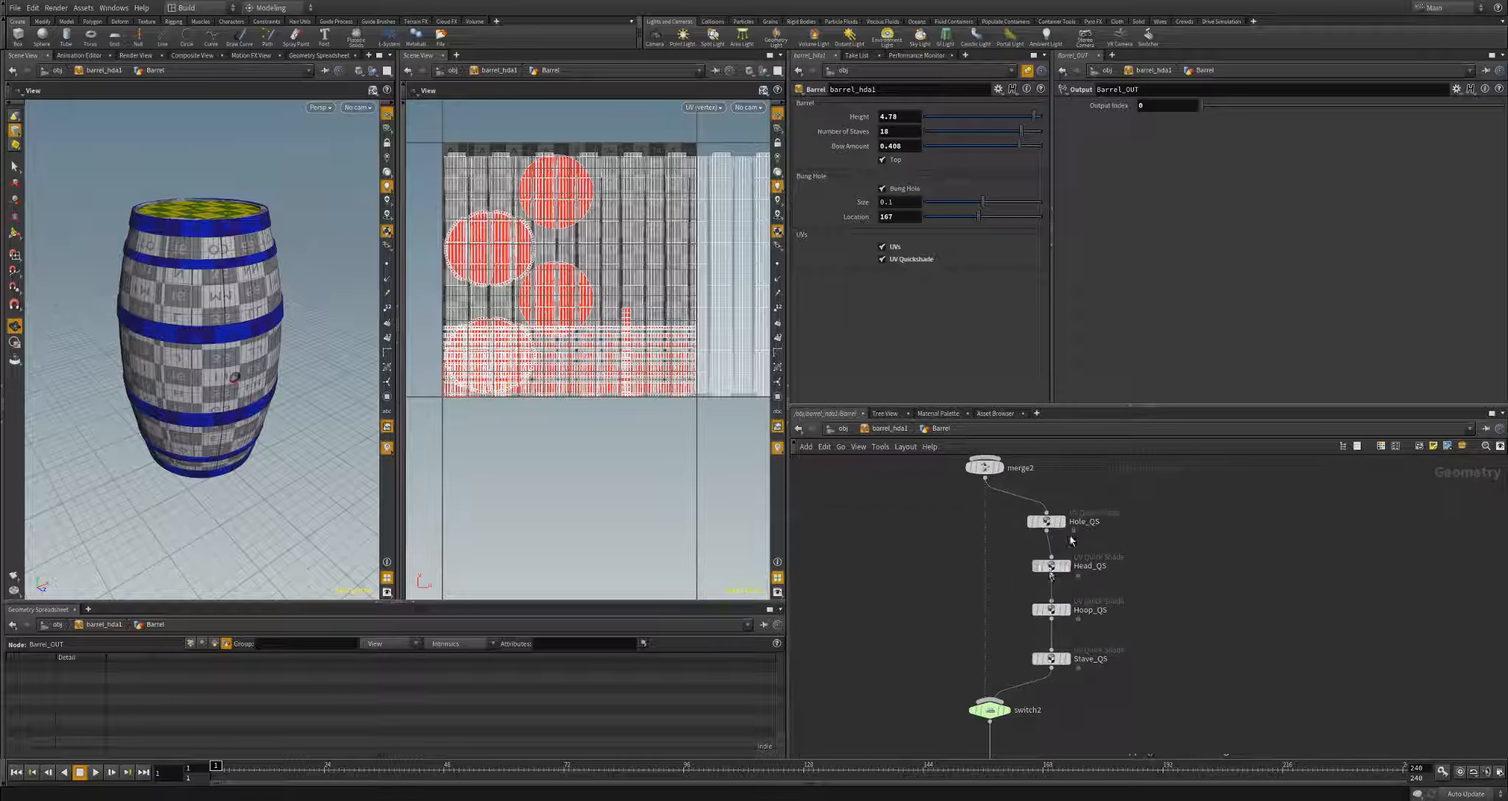